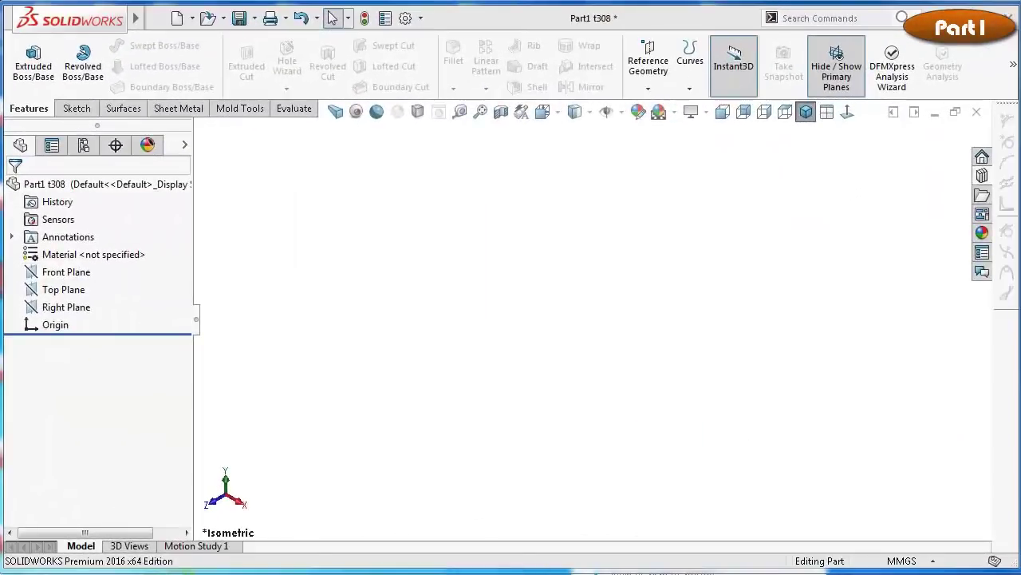
On the Front Plane, sketch five chained lines: left flange, left leg, top, right leg, right flange
click(67, 272)
click(80, 252)
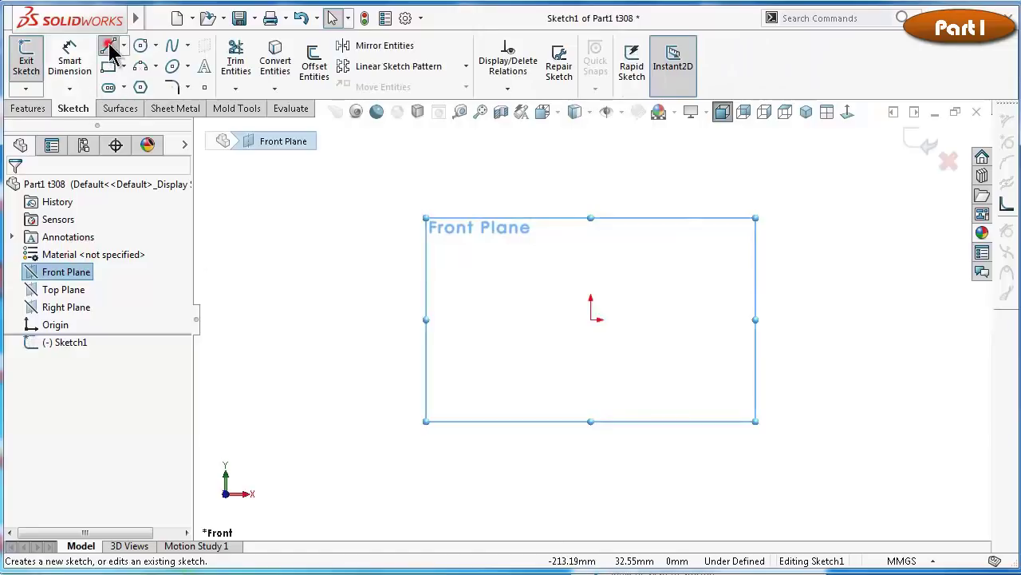
click(110, 46)
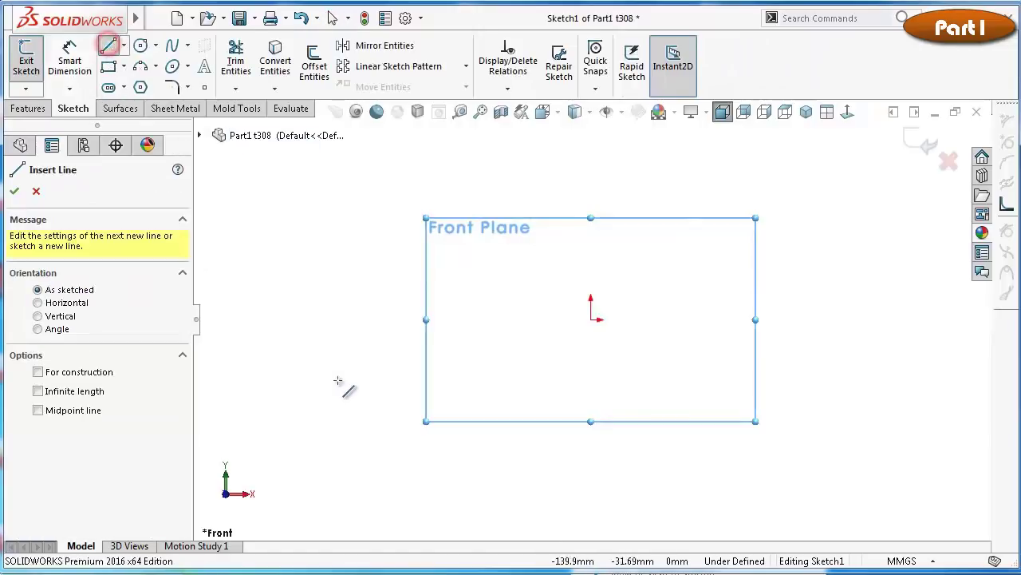
click(359, 319)
click(459, 319)
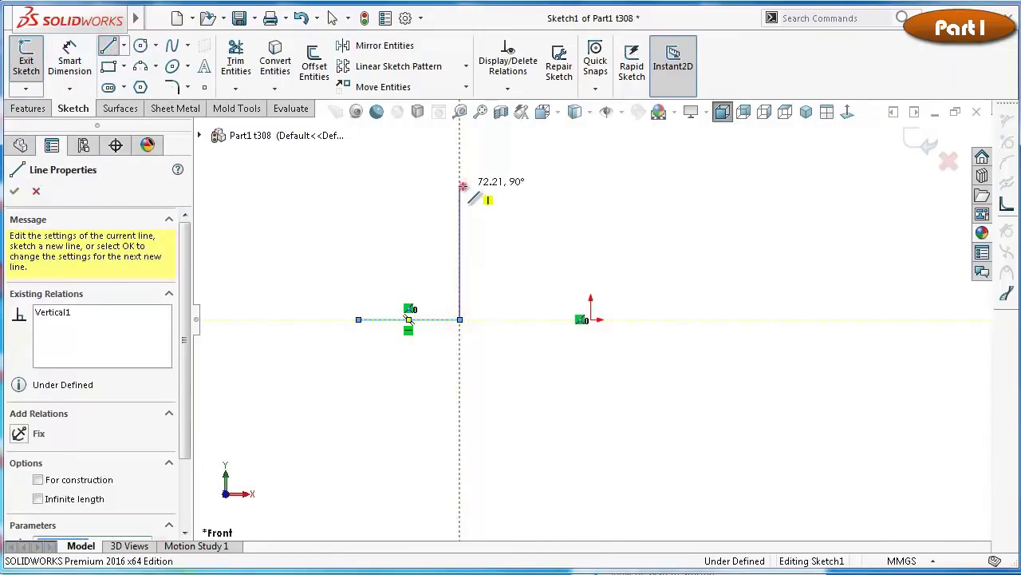
click(459, 186)
click(660, 185)
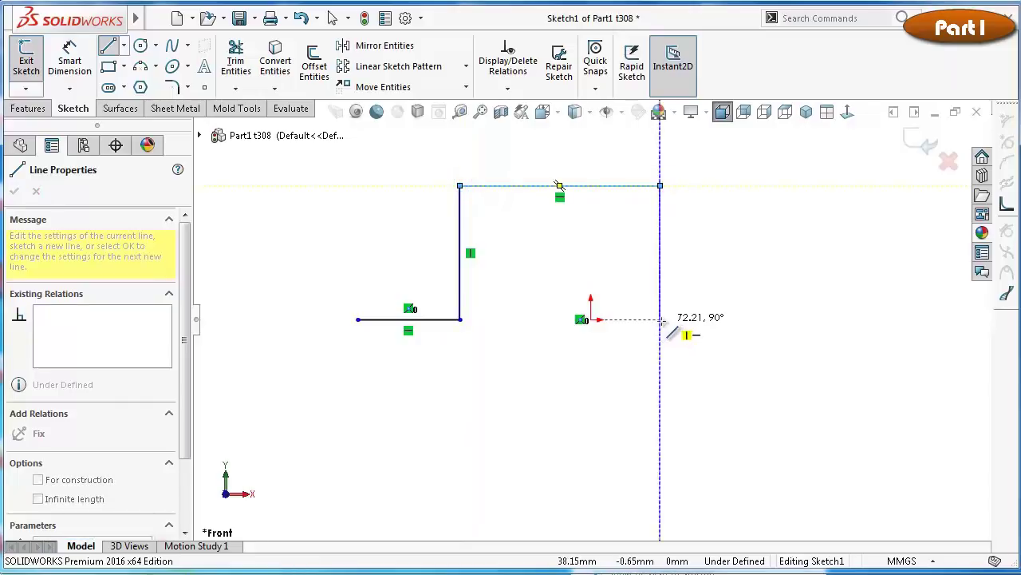
click(660, 319)
click(760, 320)
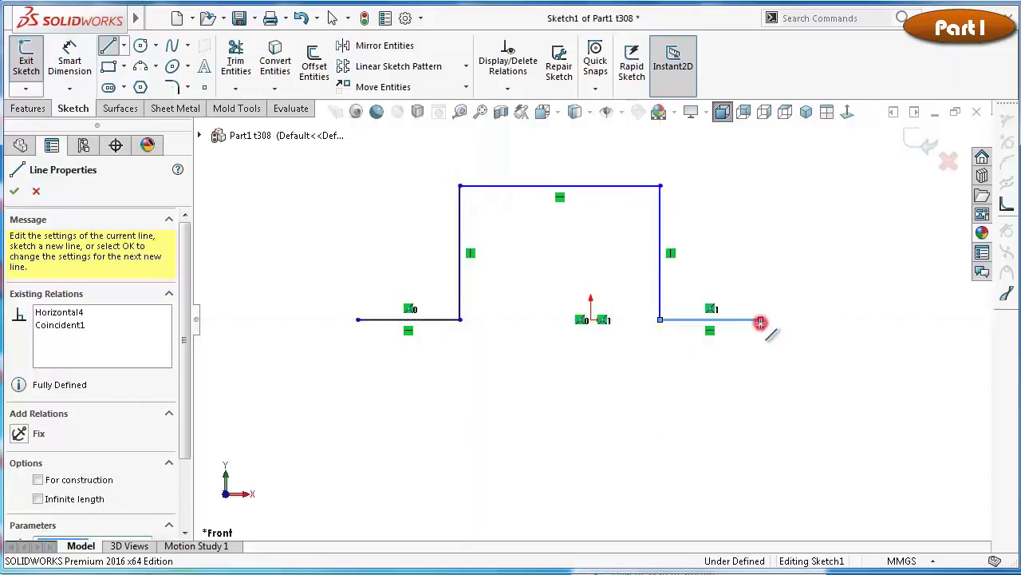
right_click(782, 361)
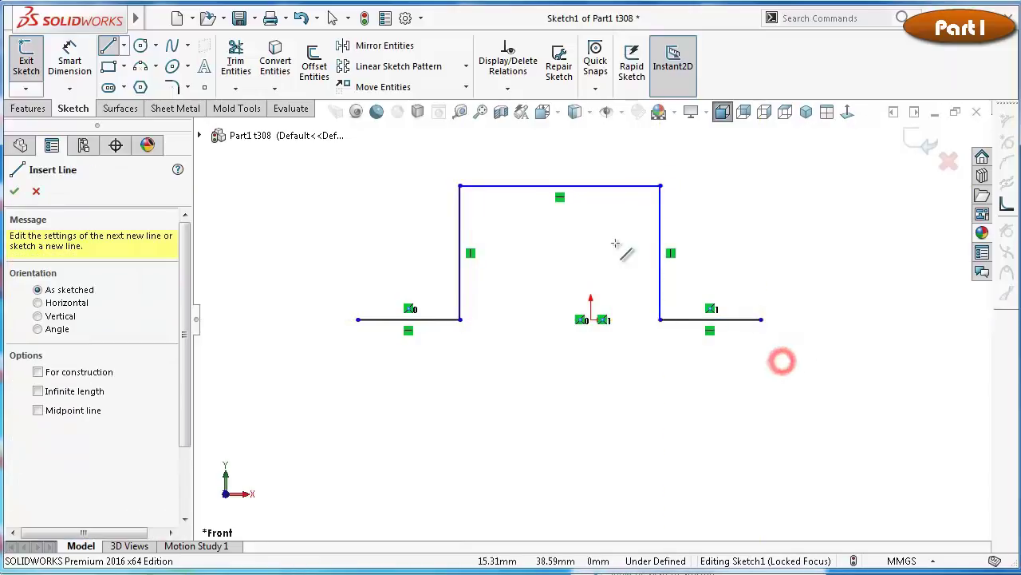
key(Escape)
Add a vertical relation between the top line's midpoint and the origin
click(595, 186)
right_click(595, 186)
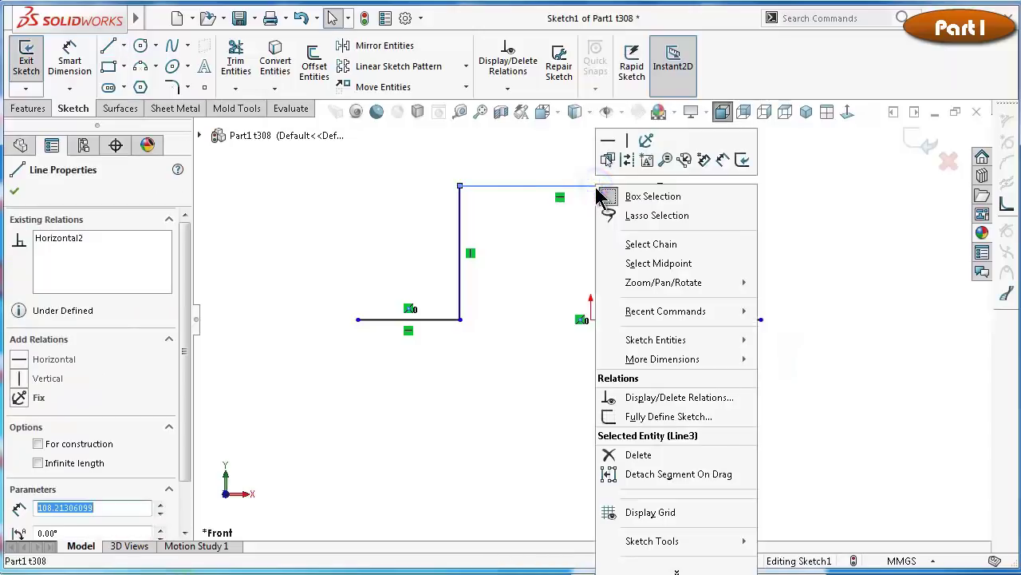
click(641, 264)
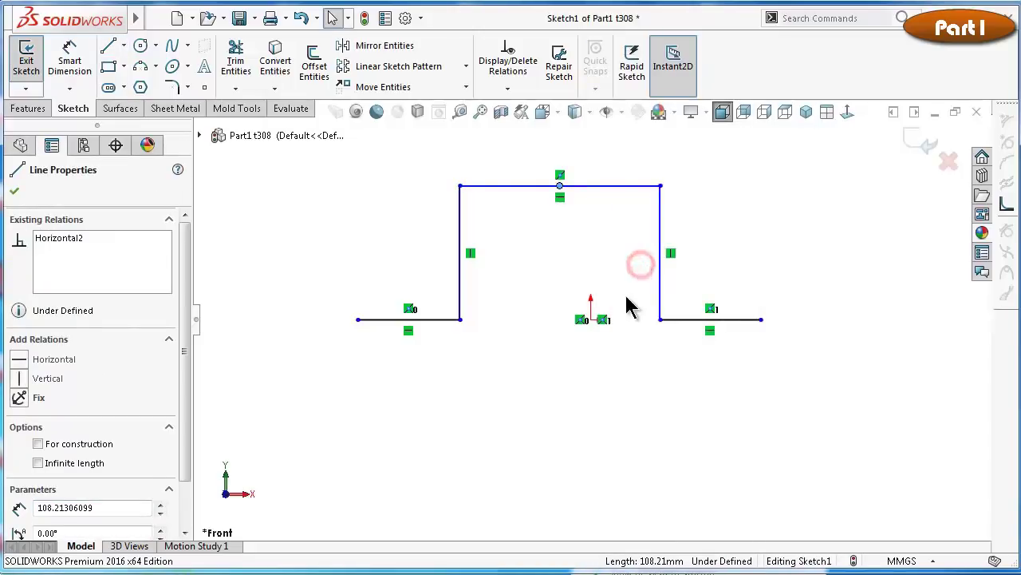
ctrl+click(591, 320)
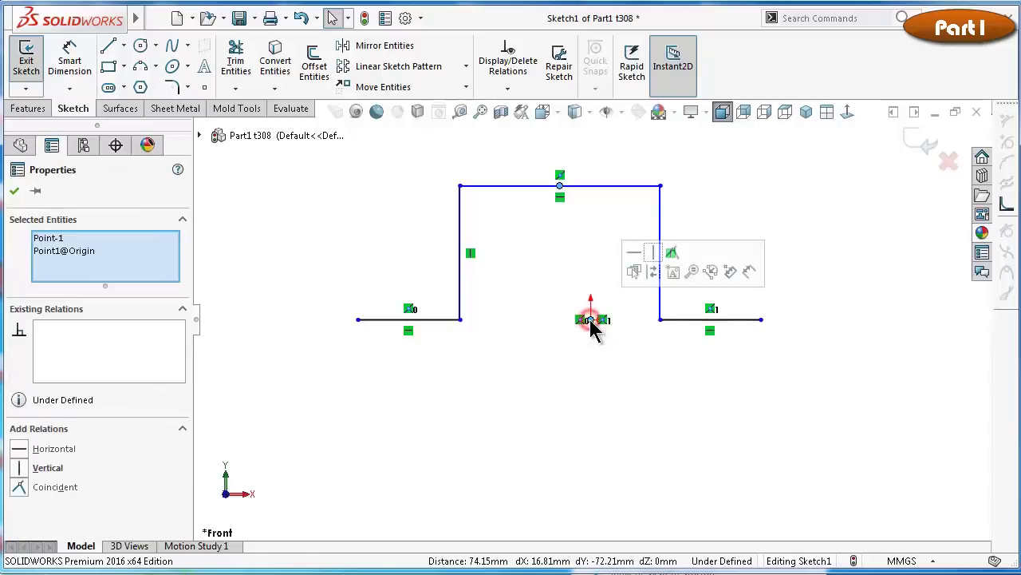
click(656, 253)
click(837, 191)
right_drag(863, 357, 862, 221)
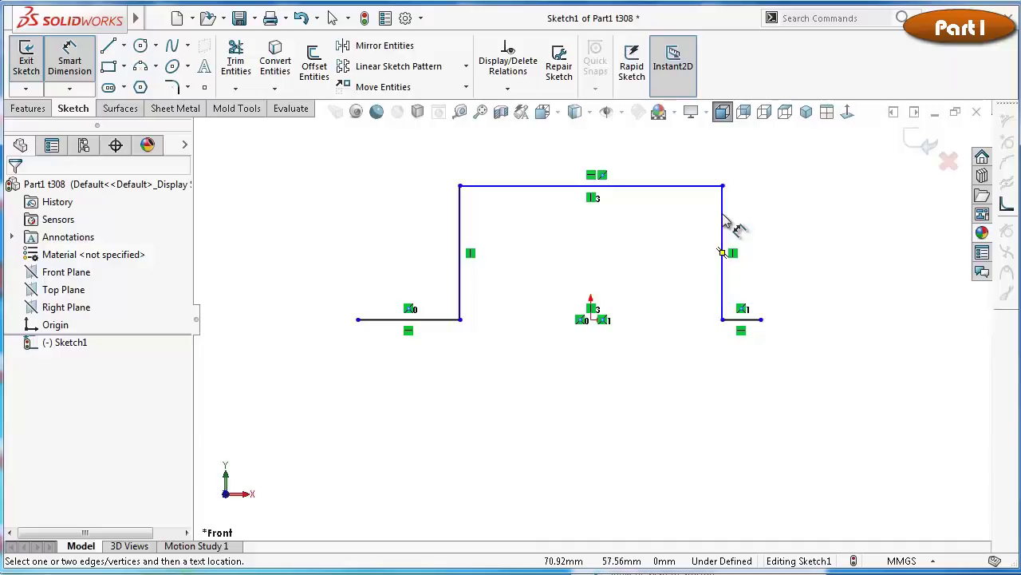
Dimension the left flange 15 mm, the left leg 15/2 (7.50 mm) and the top line 14 mm
click(447, 325)
click(407, 386)
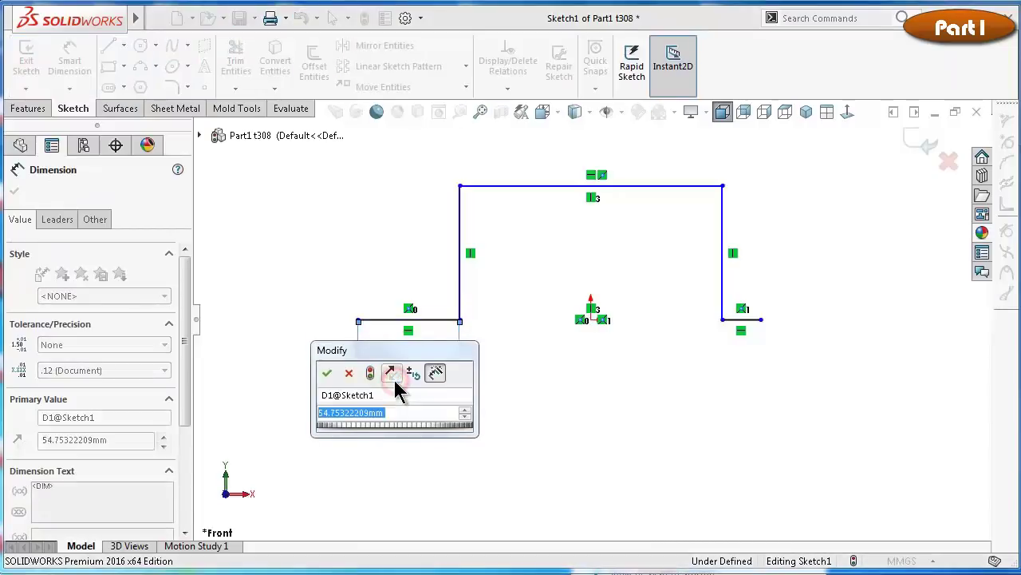
text(15)
key(Return)
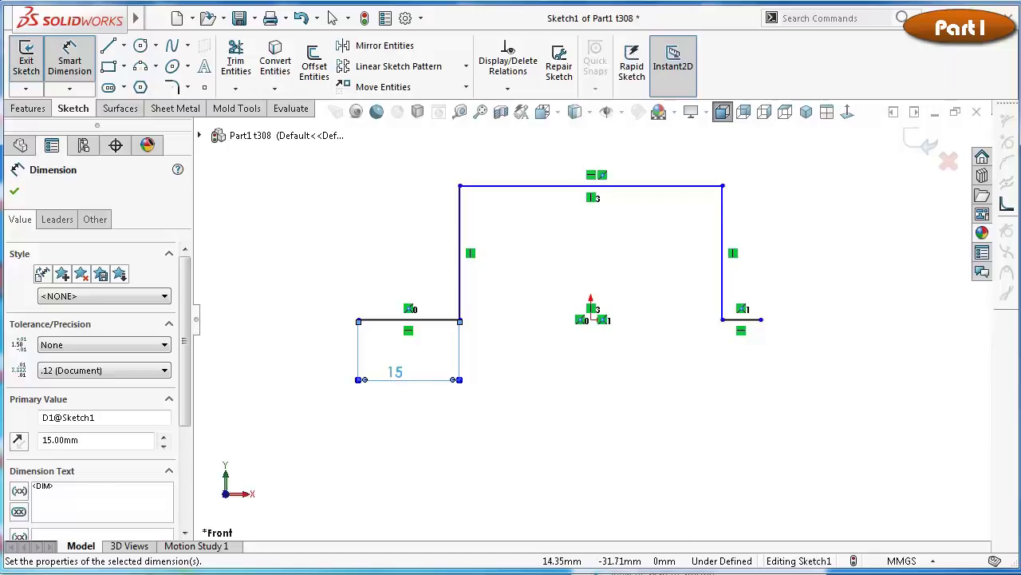
click(460, 214)
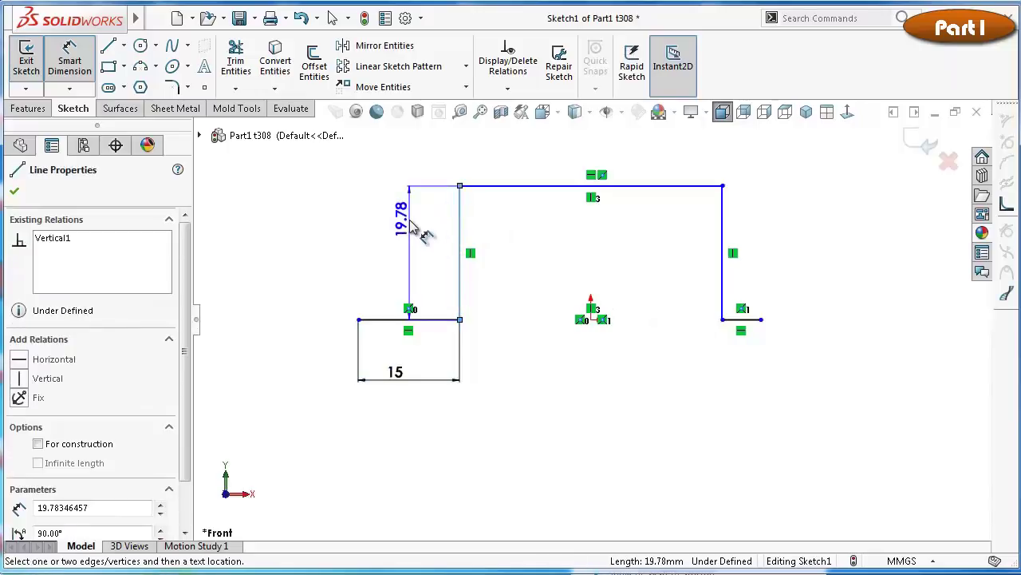
click(412, 226)
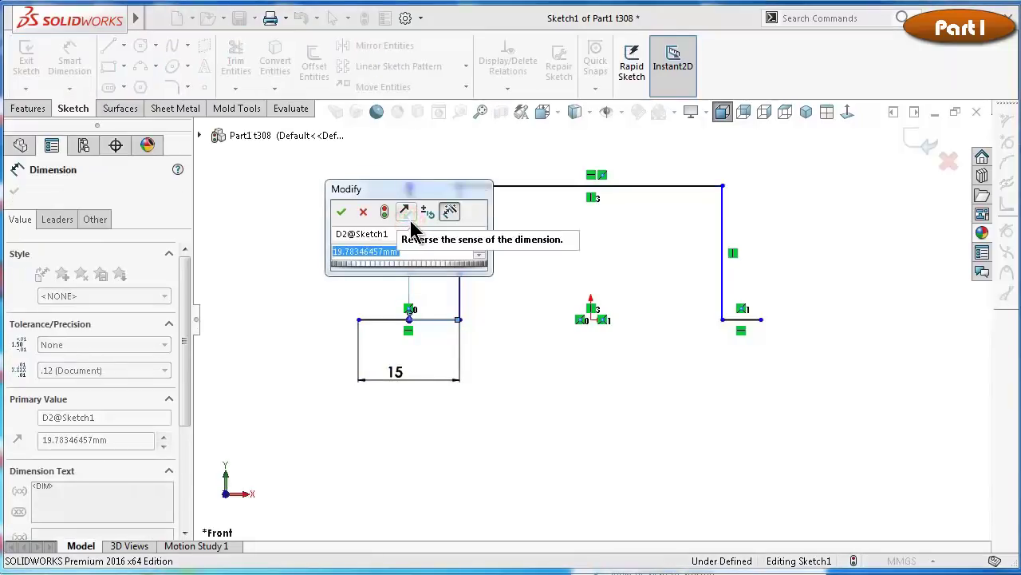
text(1)
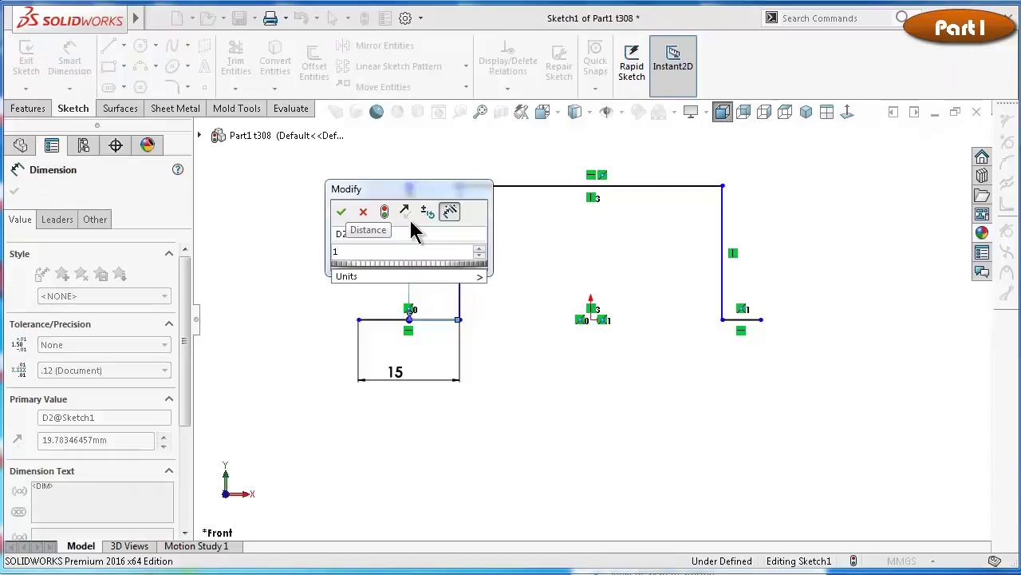
text(5/2)
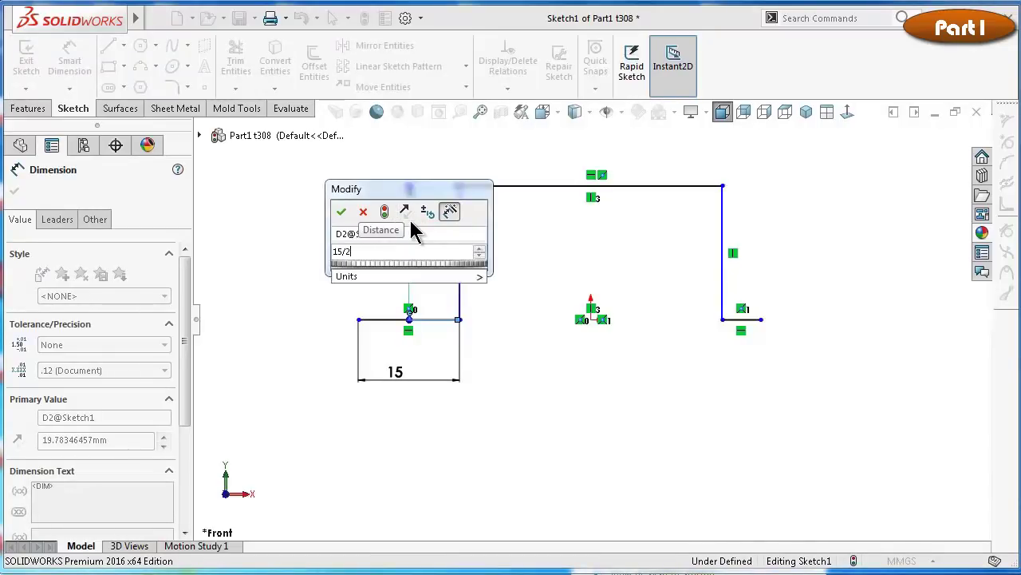
key(Return)
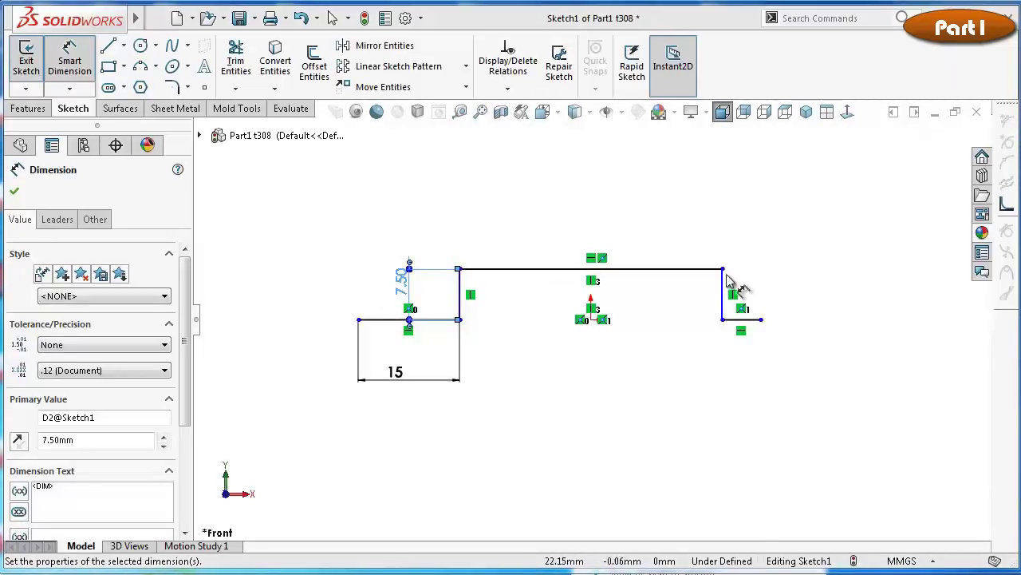
click(691, 269)
click(586, 192)
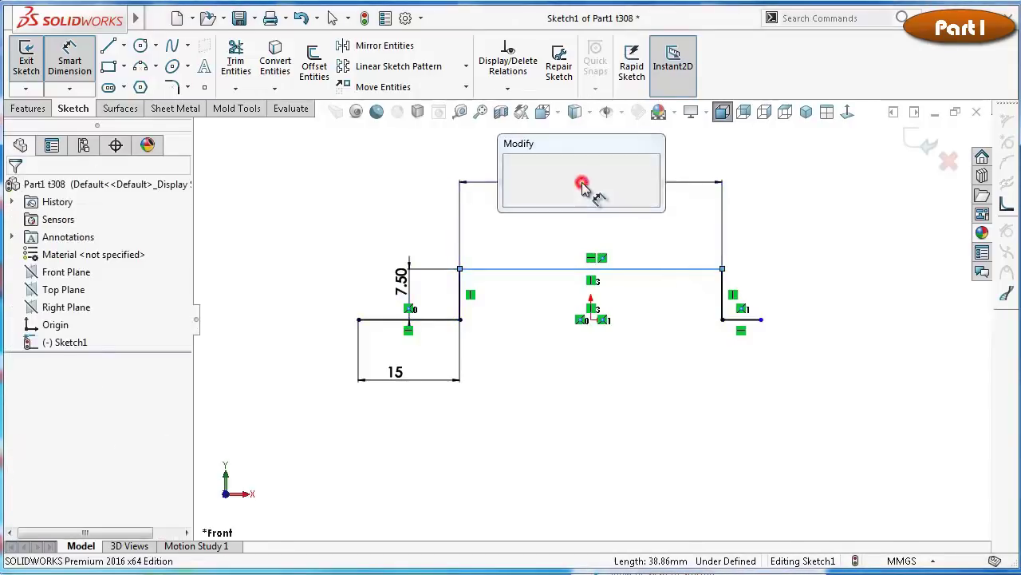
text(14)
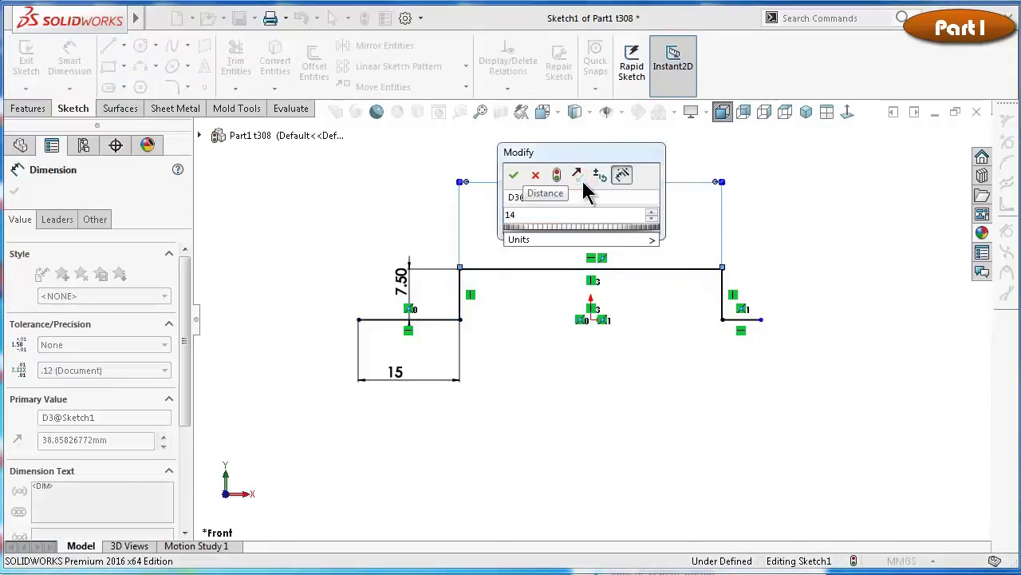
key(Return)
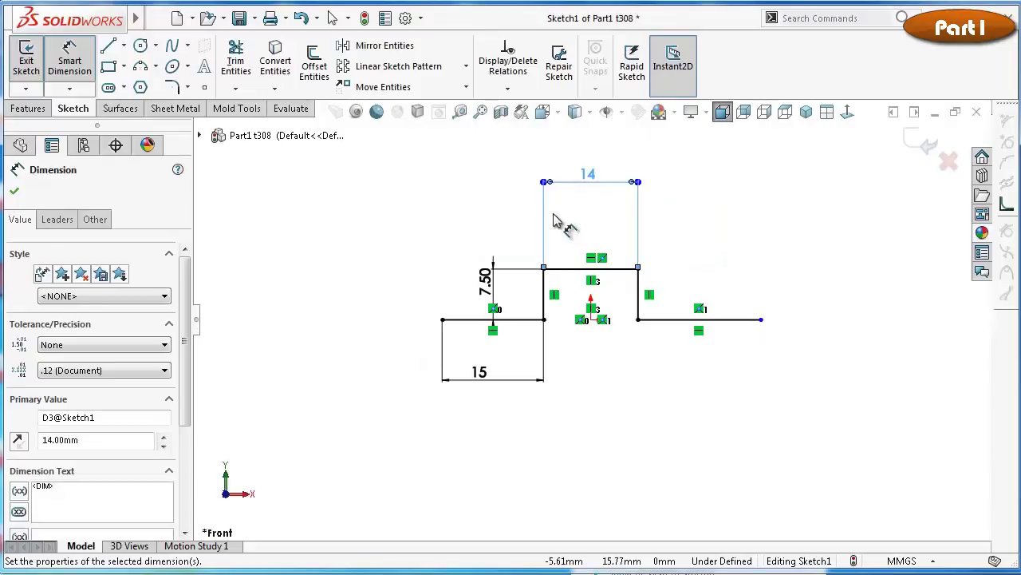
Select both the left and right flange lines together
key(Escape)
click(535, 319)
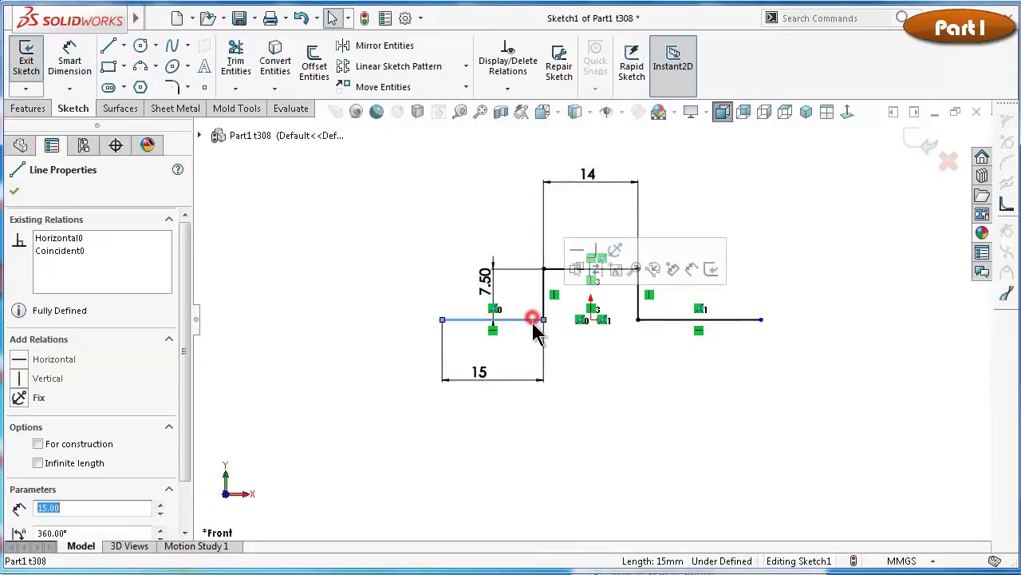
ctrl+click(681, 320)
Make the two flange lines equal in length
click(838, 254)
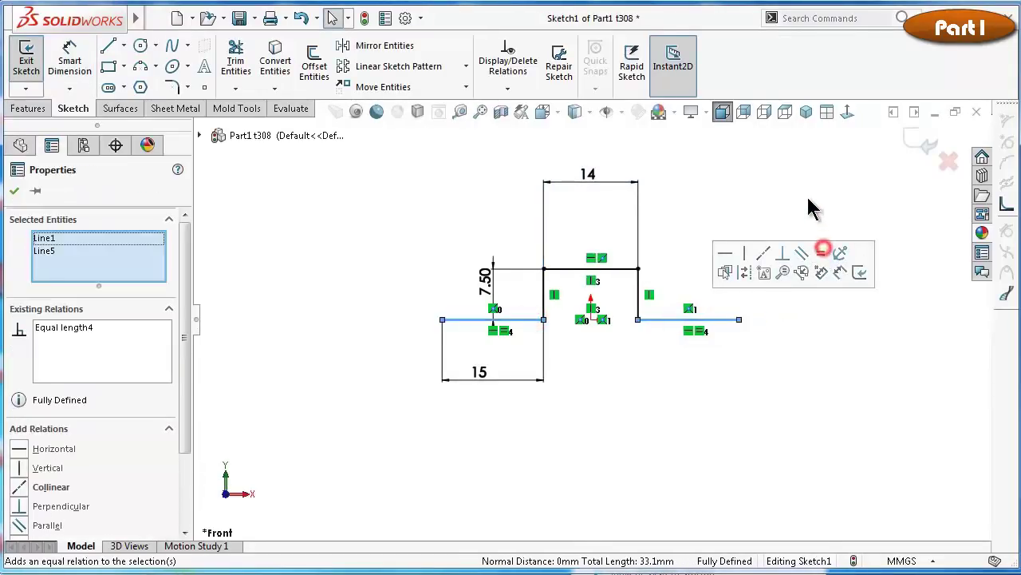
click(803, 191)
scroll(596, 351, down, 1)
scroll(592, 342, down, 2)
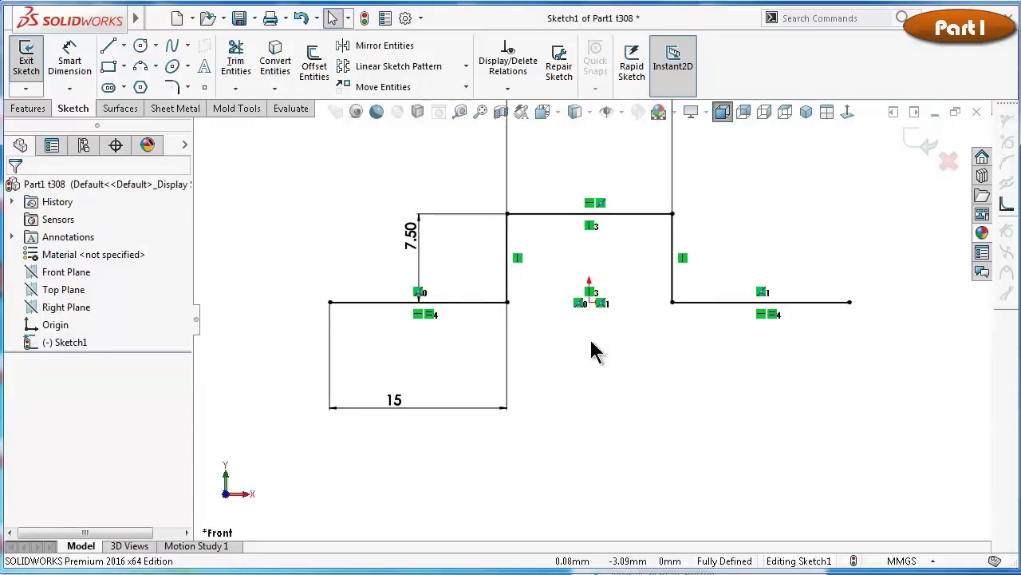
Change the 7.50 mm height dimension to 7.75 mm, leaving the 15 mm flange unchanged
double_click(397, 400)
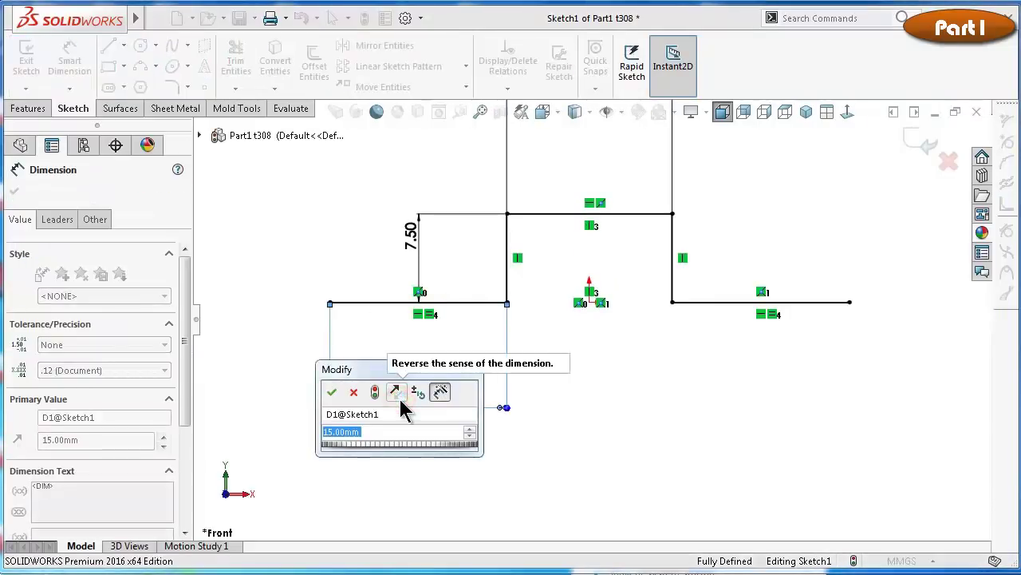
click(332, 392)
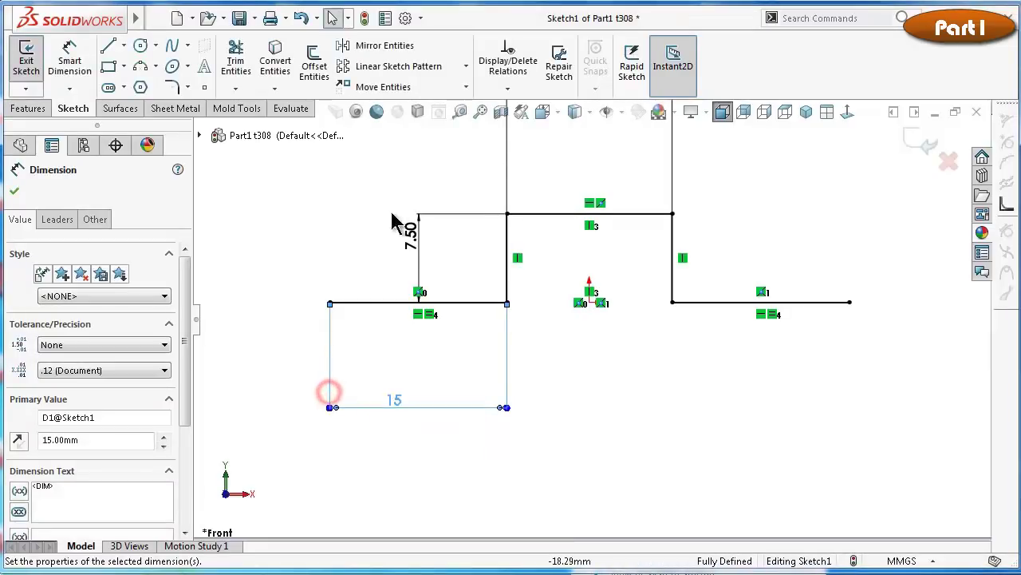
double_click(409, 236)
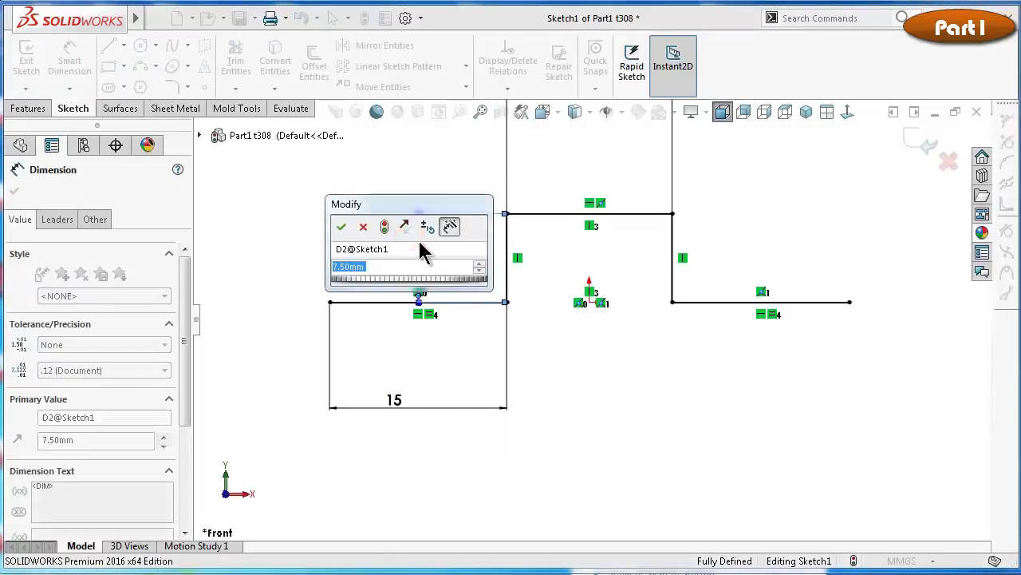
text(7.75)
key(Return)
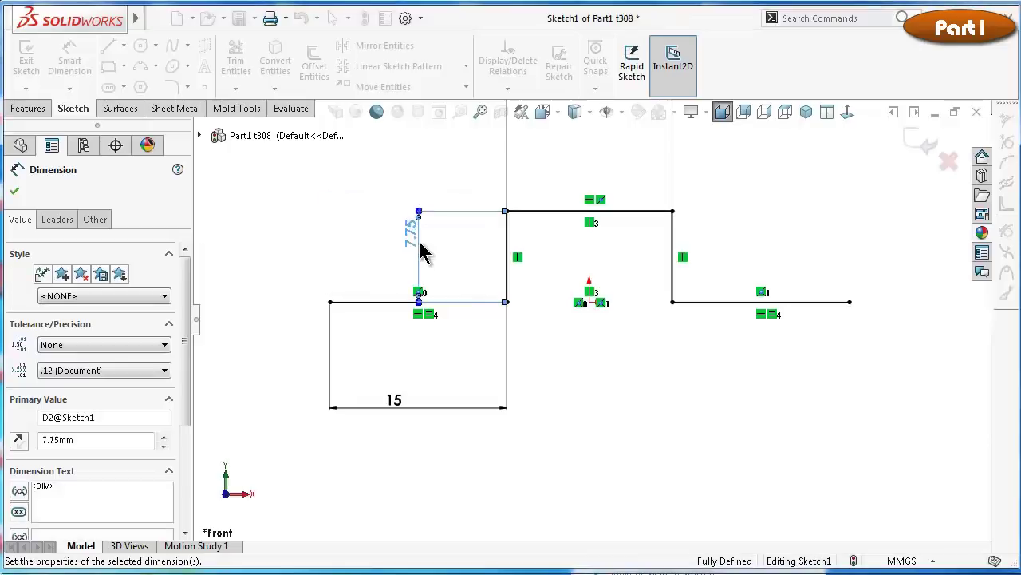
click(358, 239)
key(f)
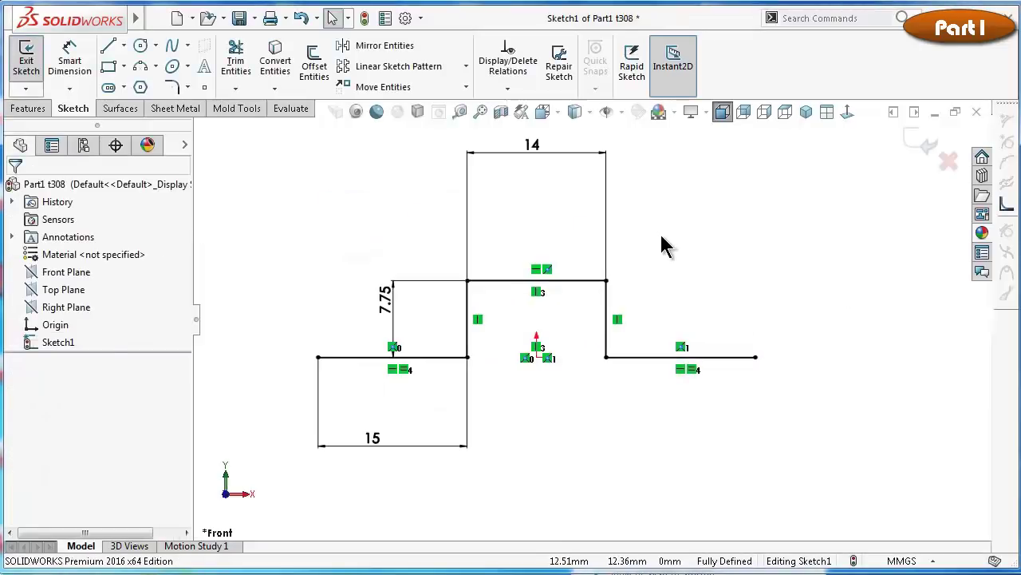
scroll(660, 245, down, 1)
click(578, 300)
Make the top line construction geometry and draw a three-point arc between the two top corners
click(641, 249)
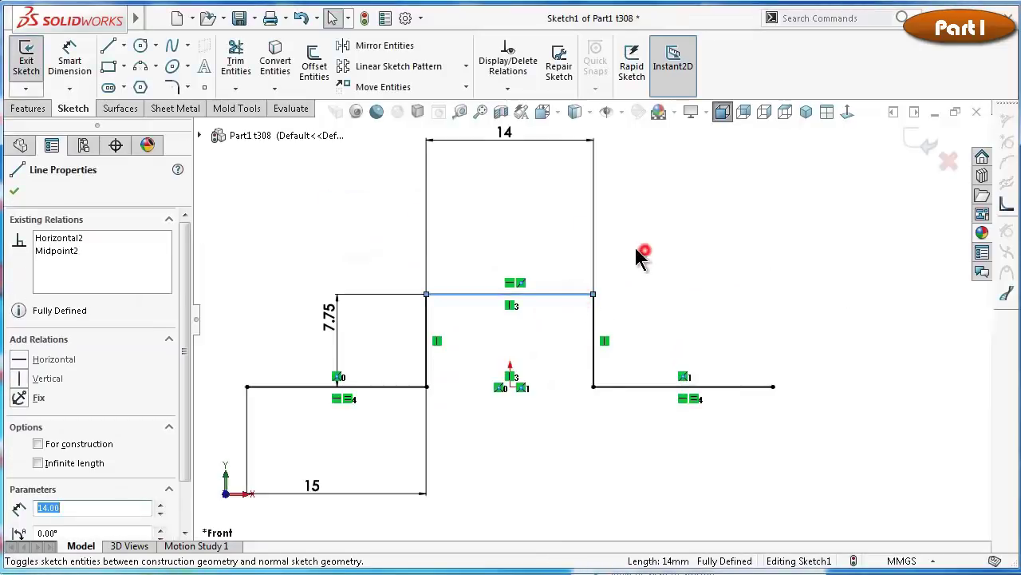
key(Escape)
click(141, 67)
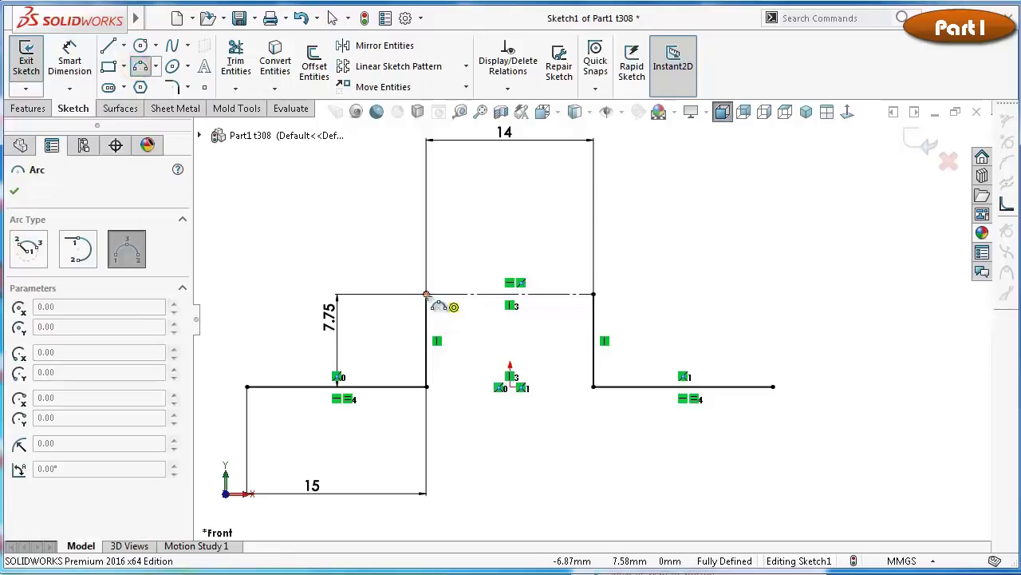
click(427, 295)
click(593, 295)
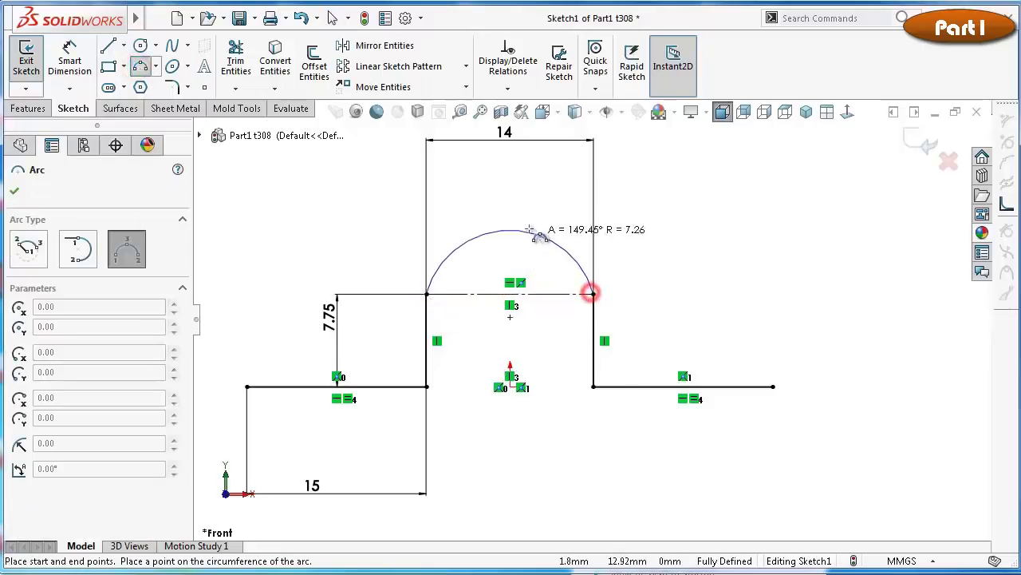
click(522, 210)
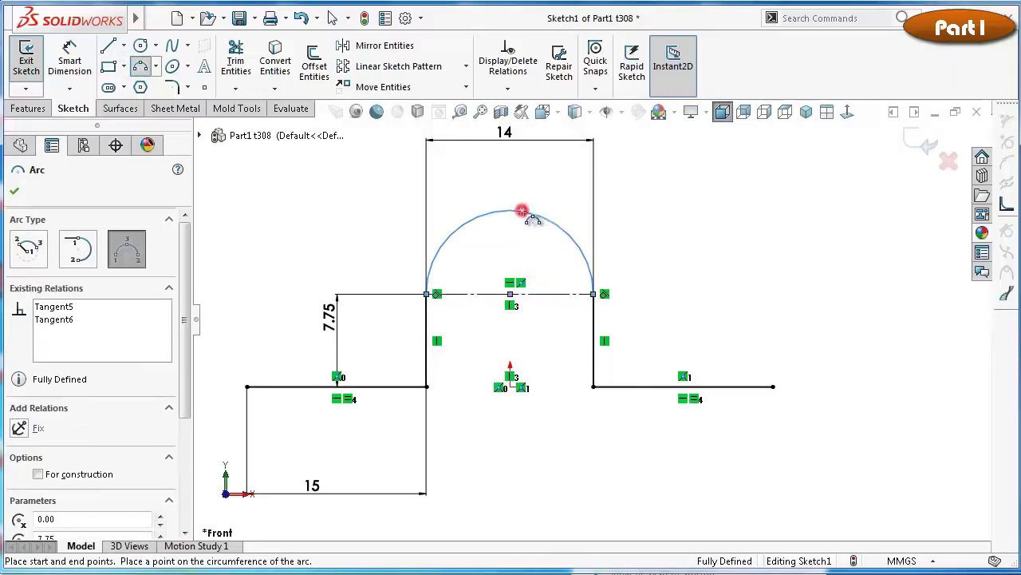
click(666, 238)
key(Escape)
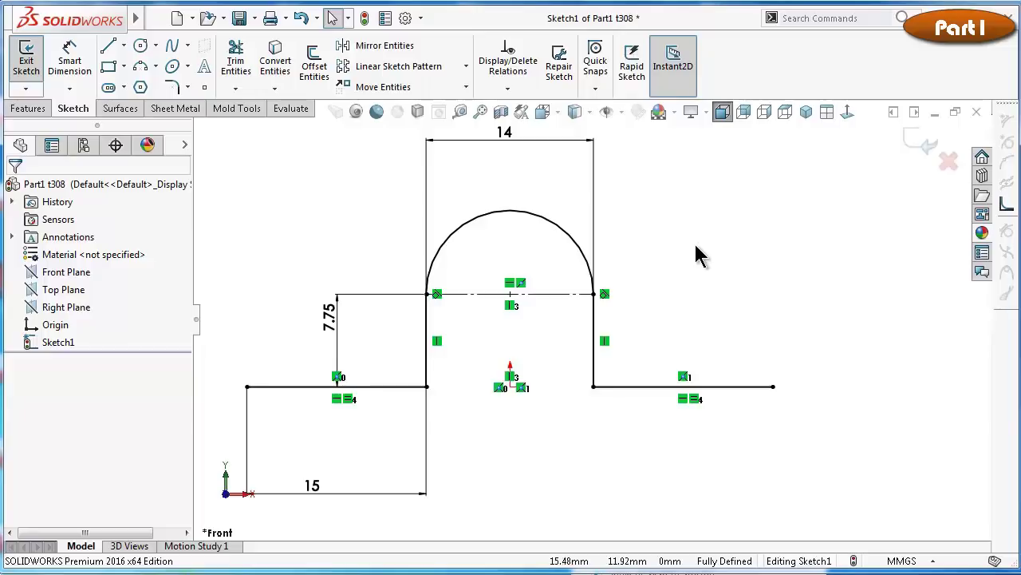
Rotate the view to check the sketch in 3D, then return toward the front
key(Right)
key(Up)
key(Right)
key(Up)
key(Left)
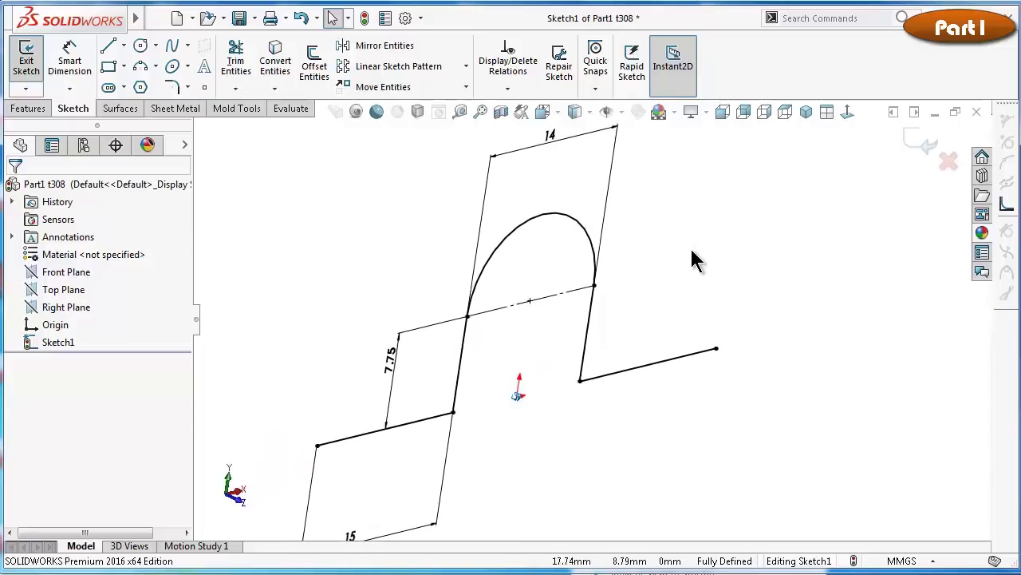
key(Down)
key(Left)
click(167, 110)
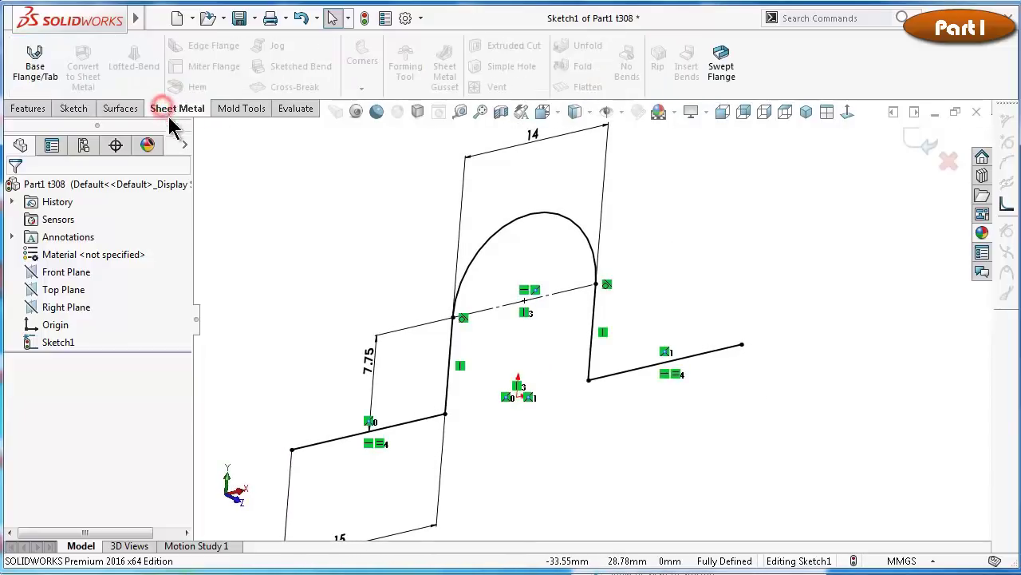
Start a base flange with Mid Plane 12.5 mm depth and 1.5 mm thickness, reversed direction
click(37, 62)
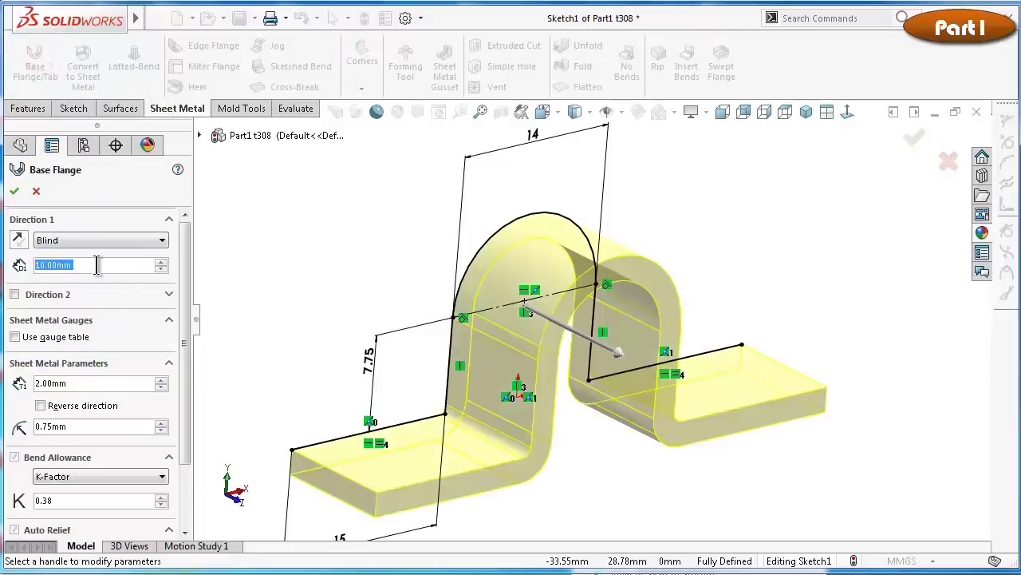
click(86, 239)
click(84, 296)
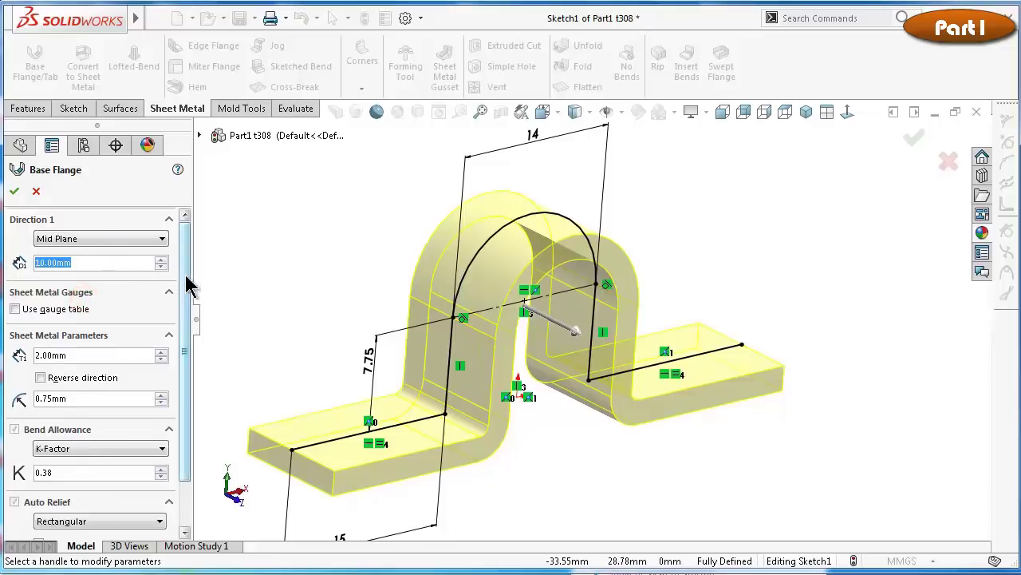
text(12)
text(.)
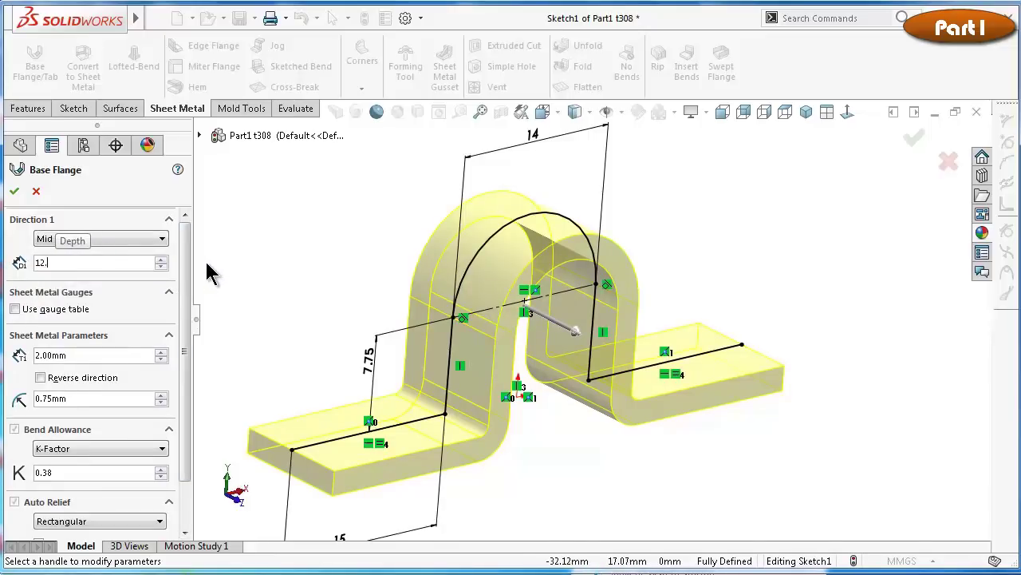
text(5)
click(249, 291)
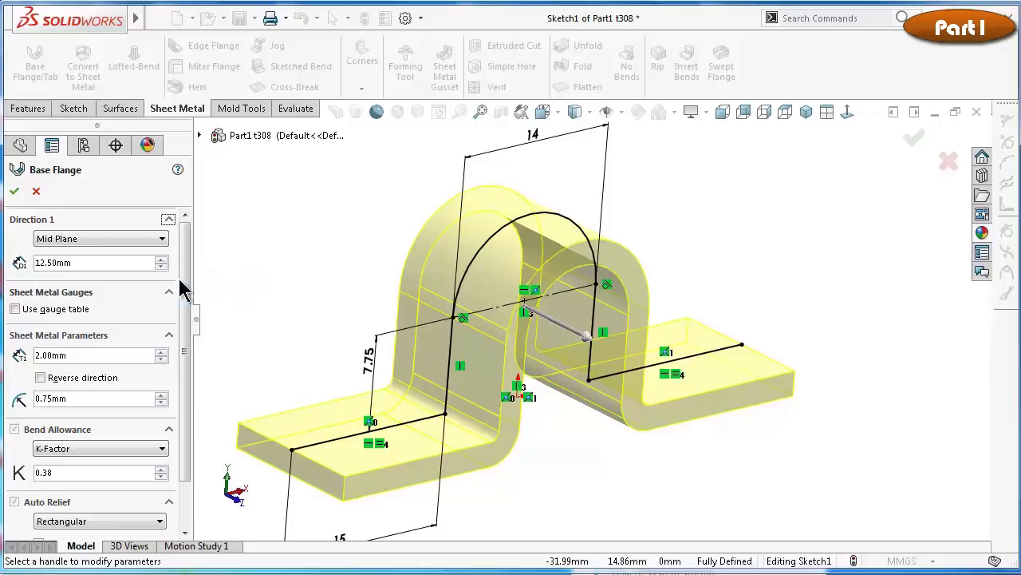
drag(182, 277, 187, 341)
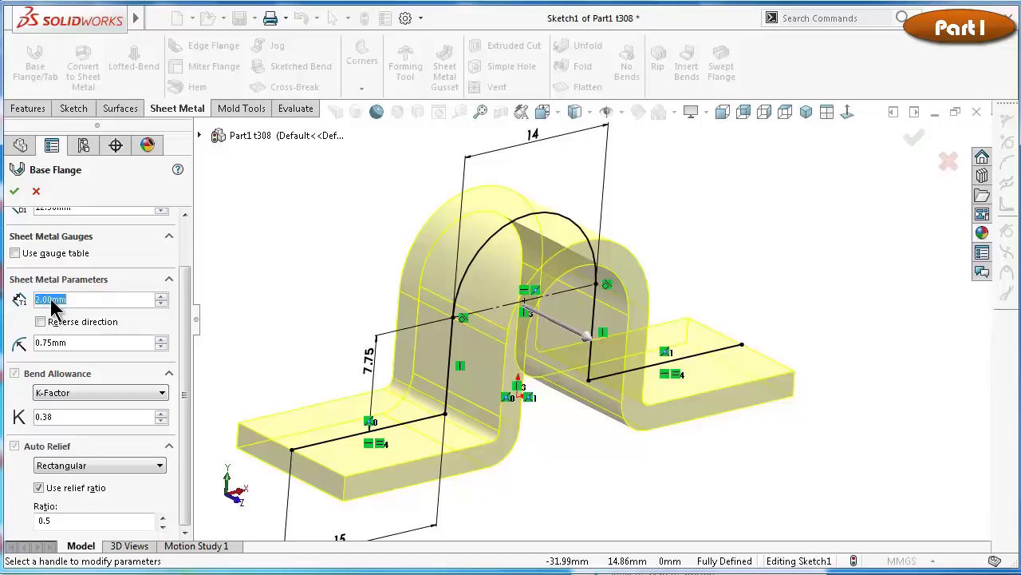
text(15)
click(304, 222)
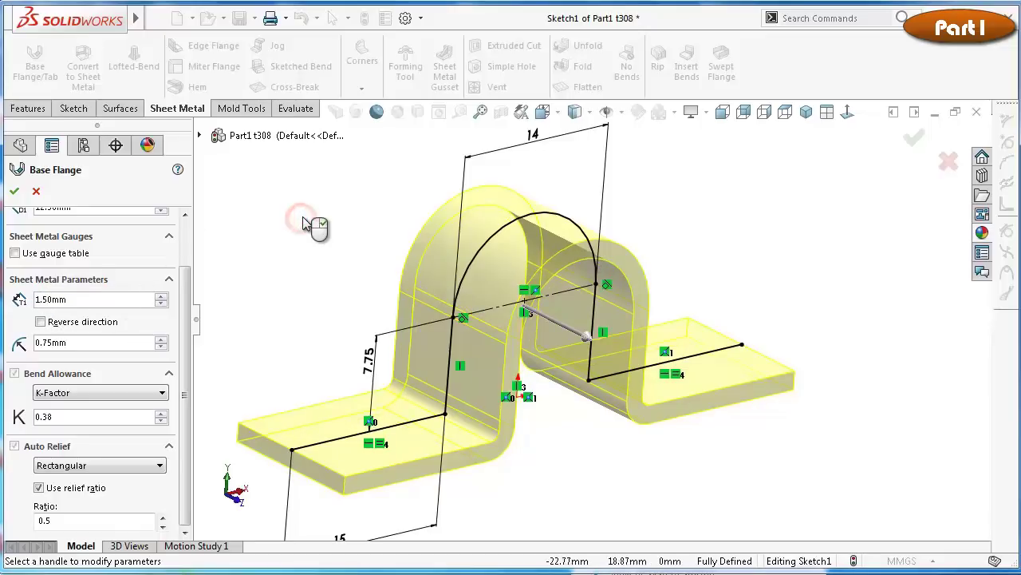
key(ctrl+1)
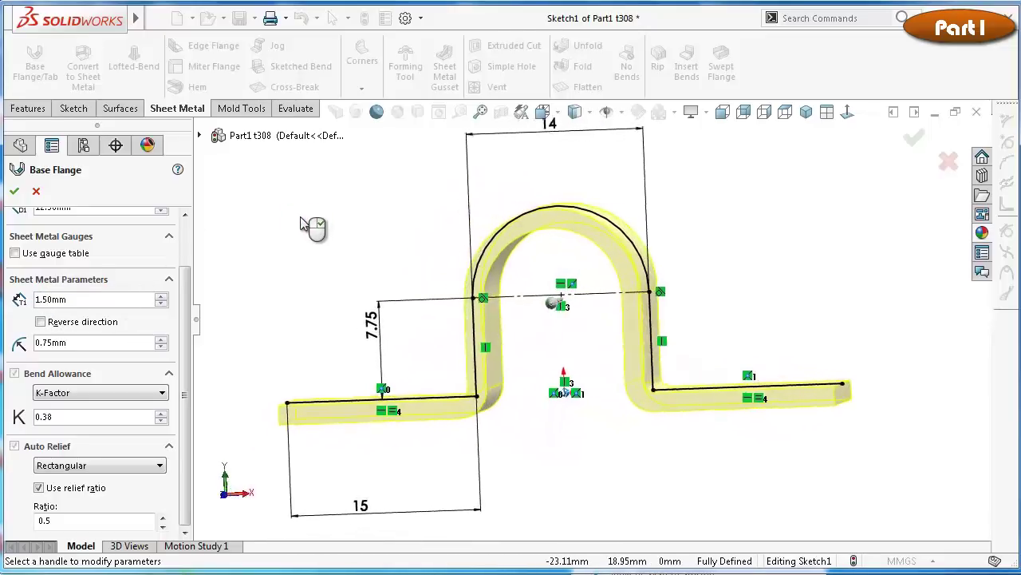
click(40, 321)
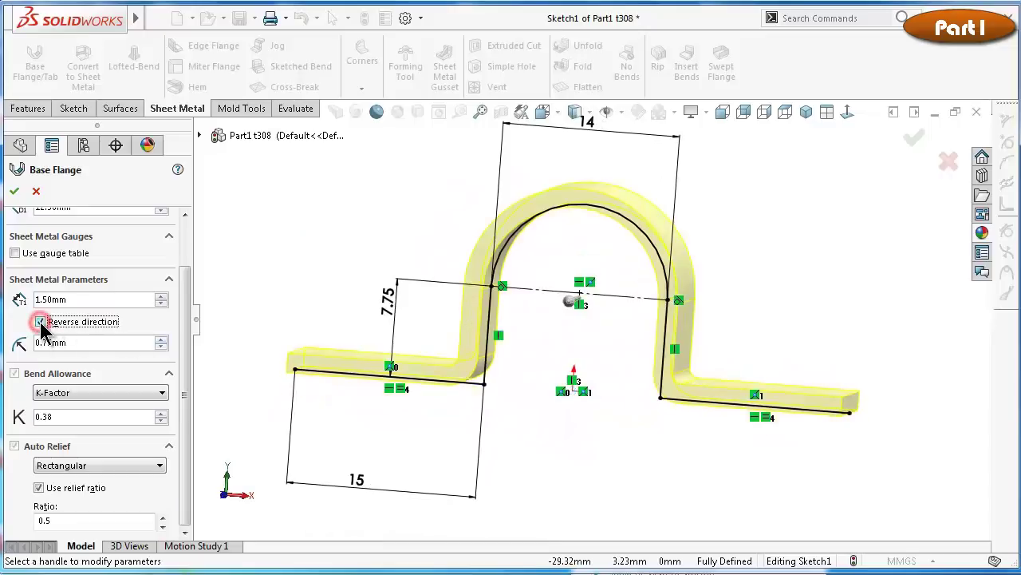
Set a 2 mm bend radius and K-factor 0.4, accept the base flange, and save the part
click(93, 346)
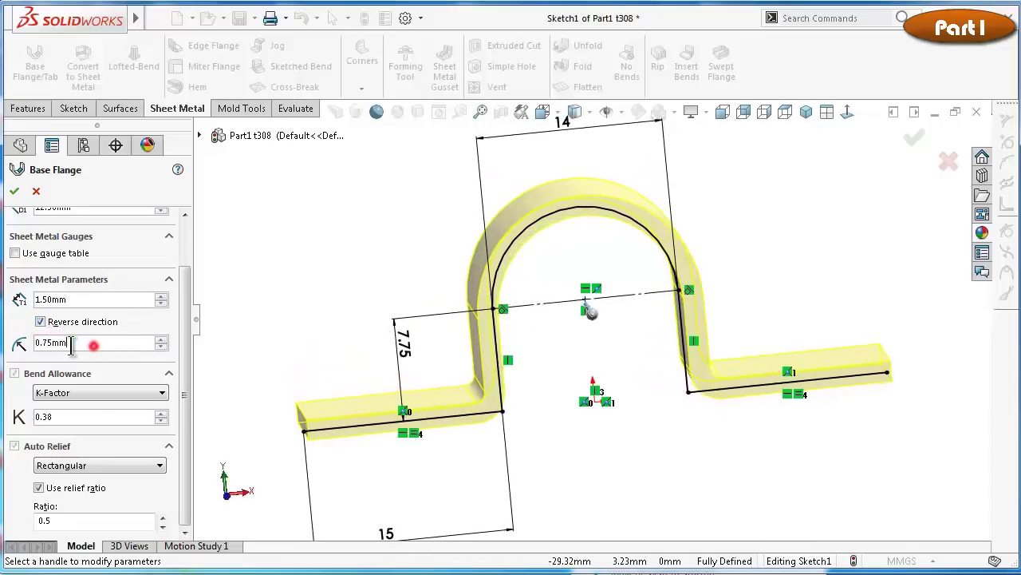
text(2)
click(327, 238)
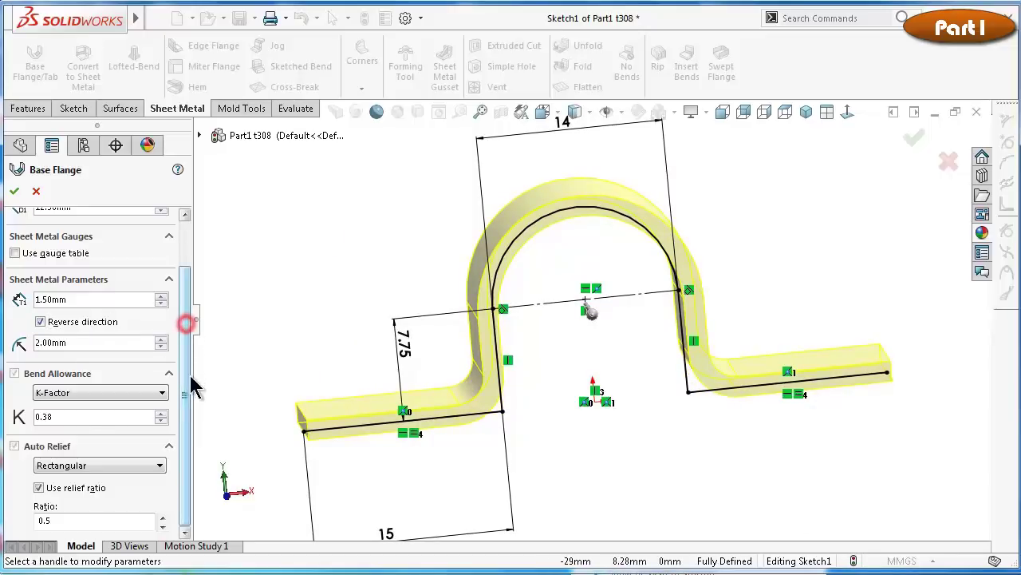
text(0.4)
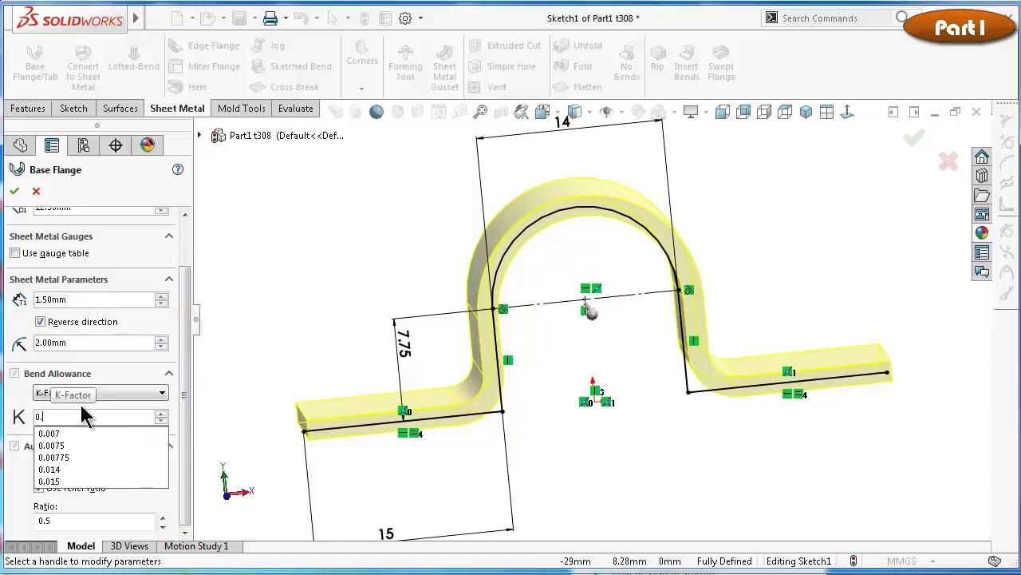
click(256, 275)
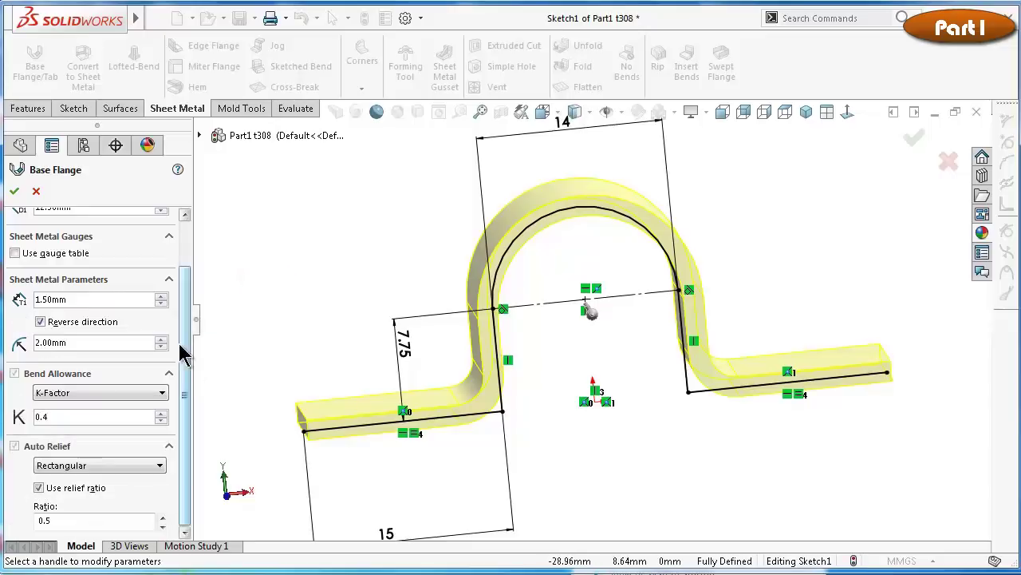
mouse_move(189, 383)
mouse_down()
mouse_move(184, 289)
mouse_move(194, 388)
mouse_up()
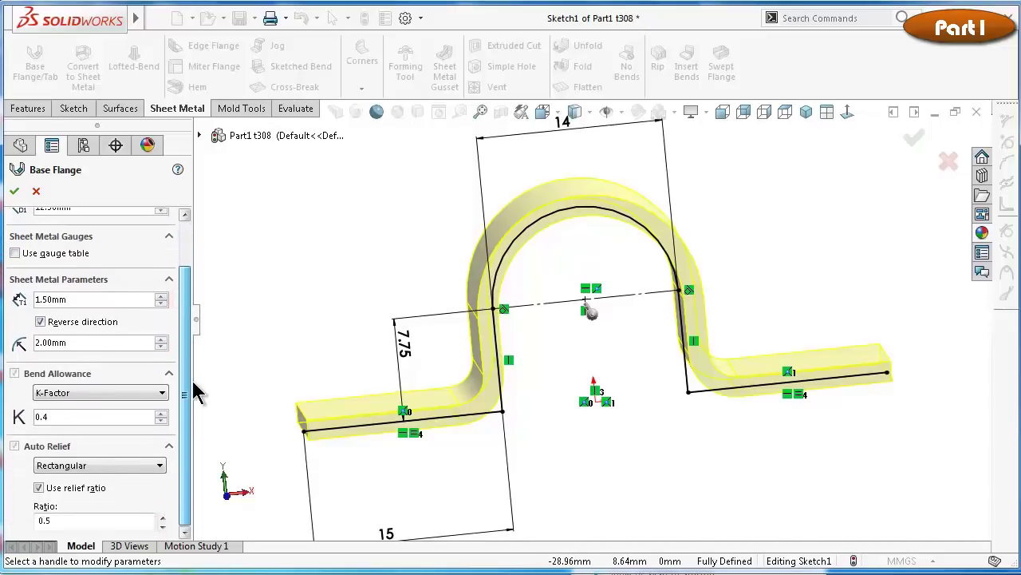
key(ctrl+7)
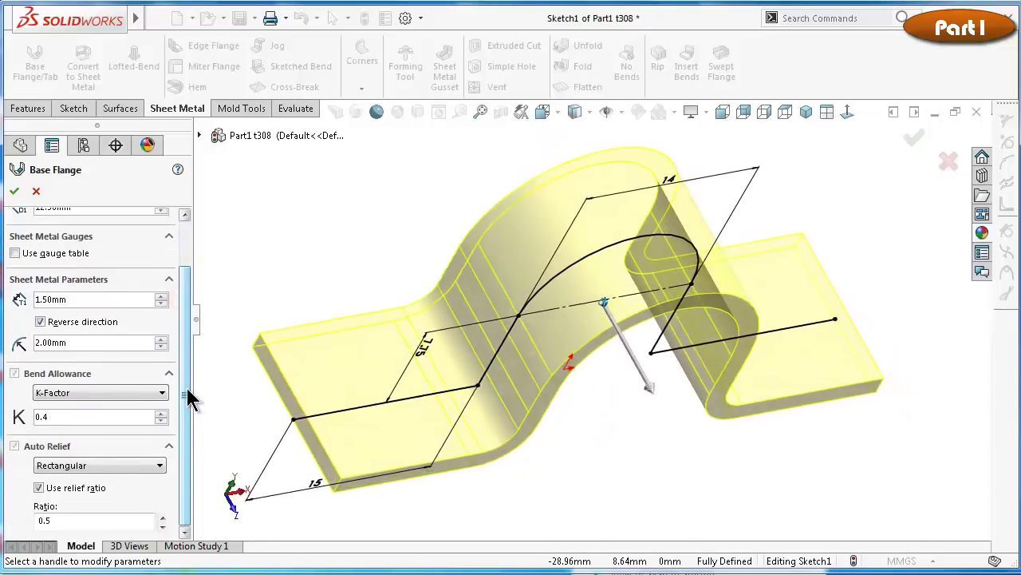
key(ctrl+1)
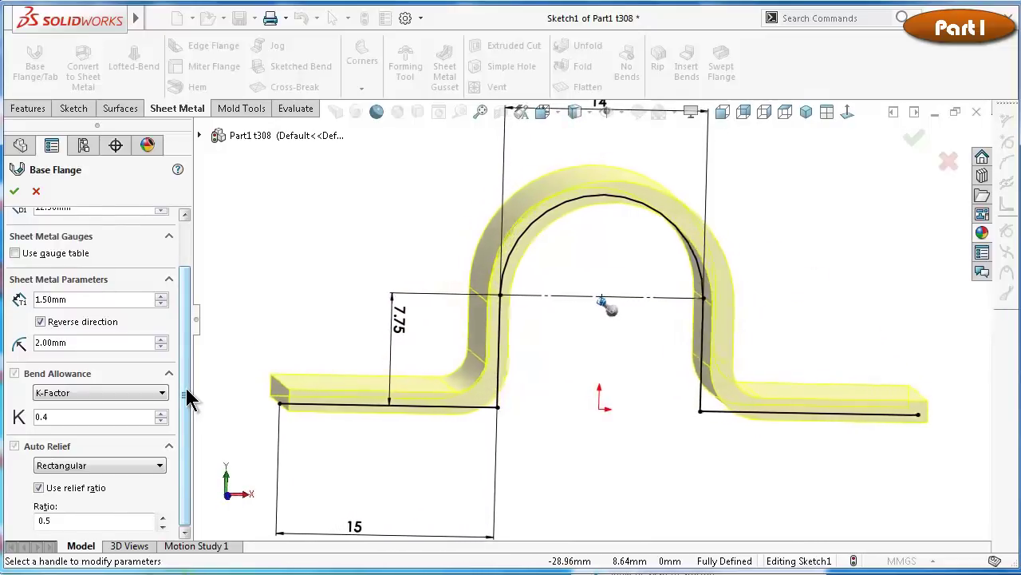
click(15, 193)
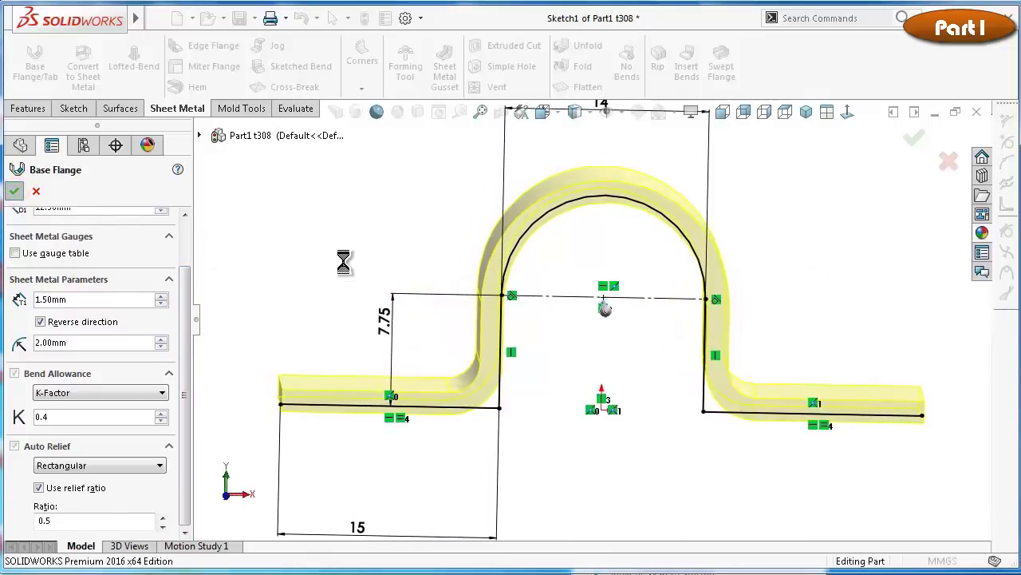
key(ctrl+7)
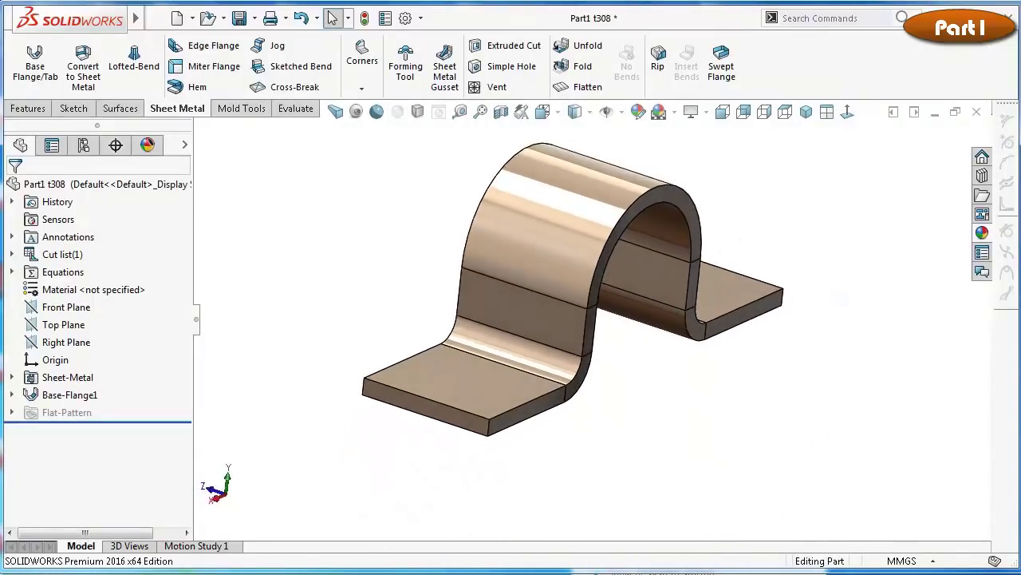
key(ctrl+s)
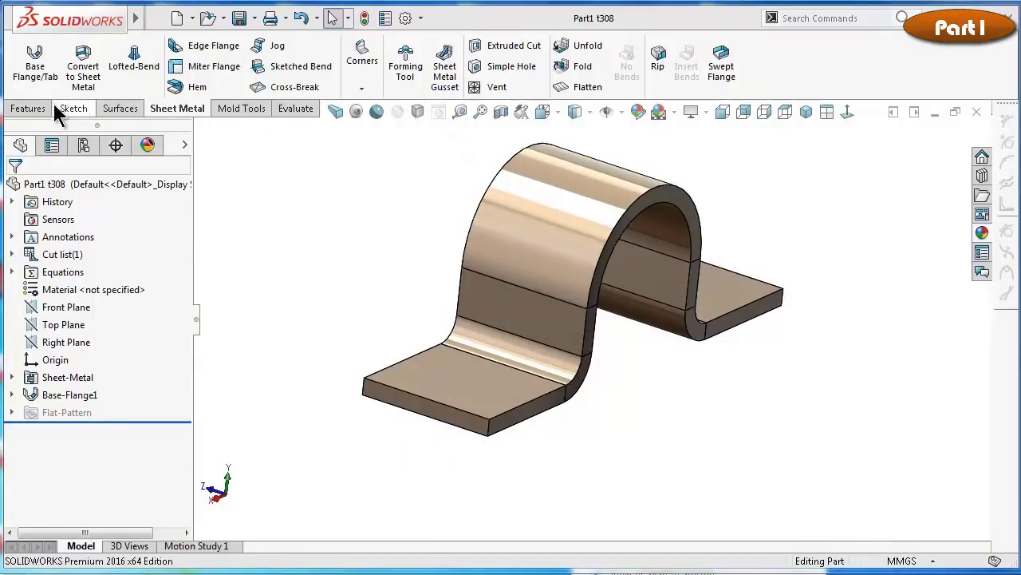
Add a full-round fillet to the first flange end using its two side faces and end face
click(31, 108)
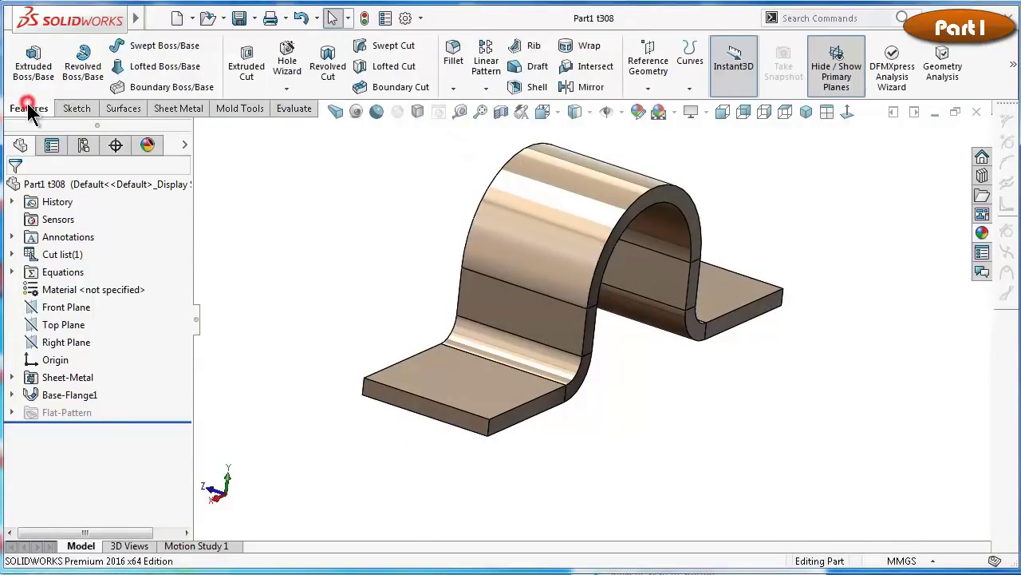
click(450, 52)
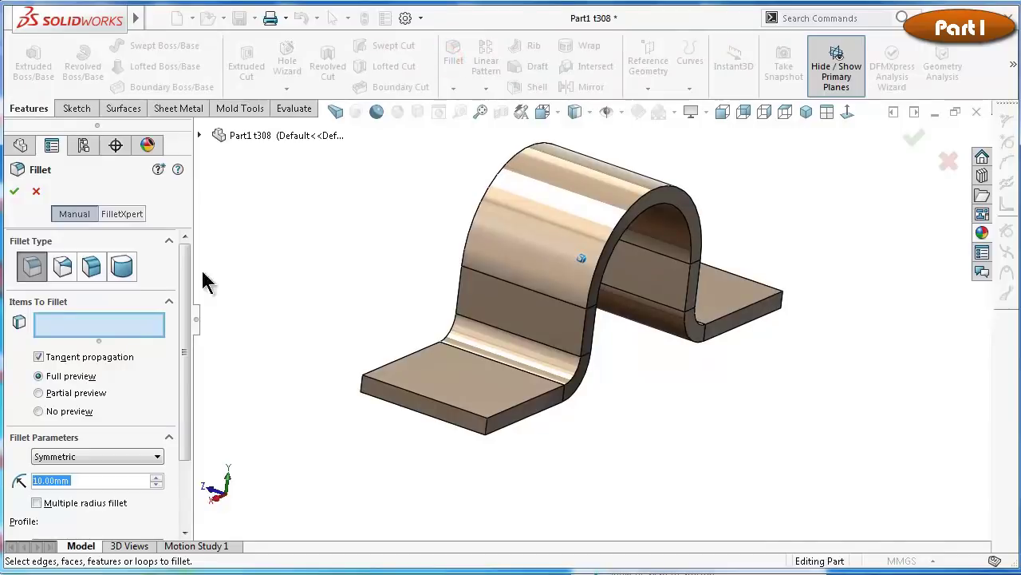
click(122, 268)
click(525, 409)
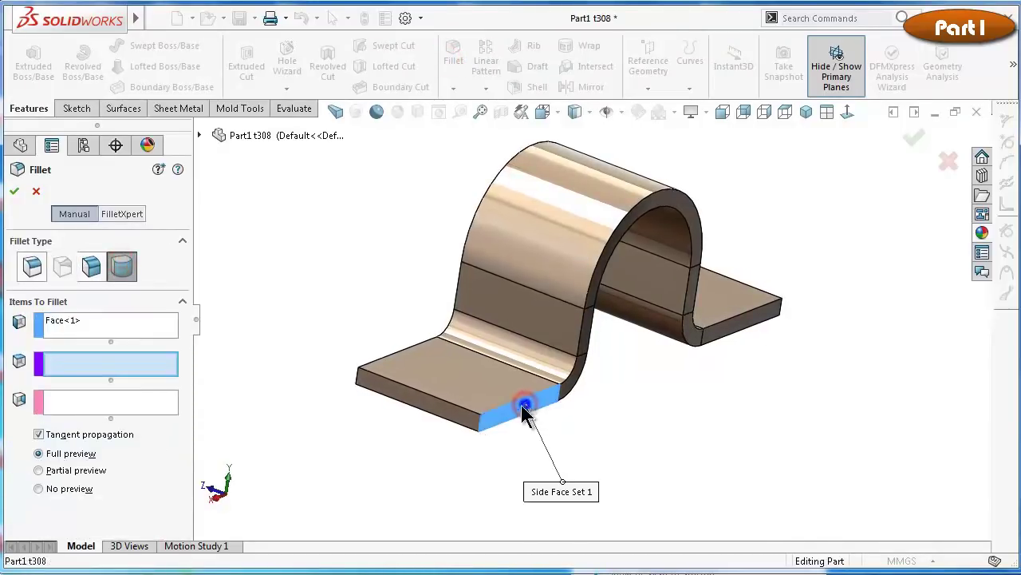
click(474, 426)
middle_drag(485, 421, 563, 463)
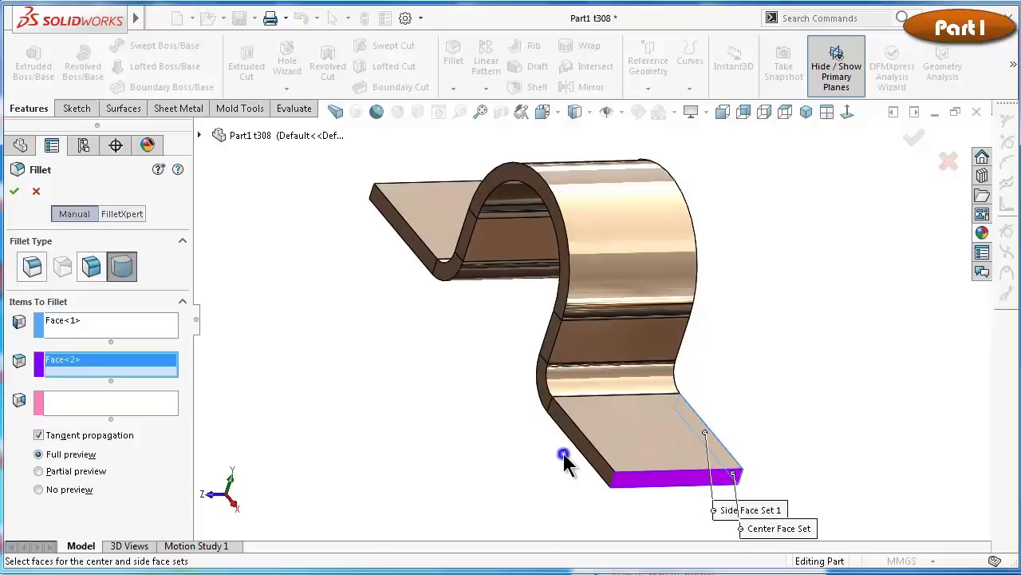
right_click(579, 458)
click(160, 409)
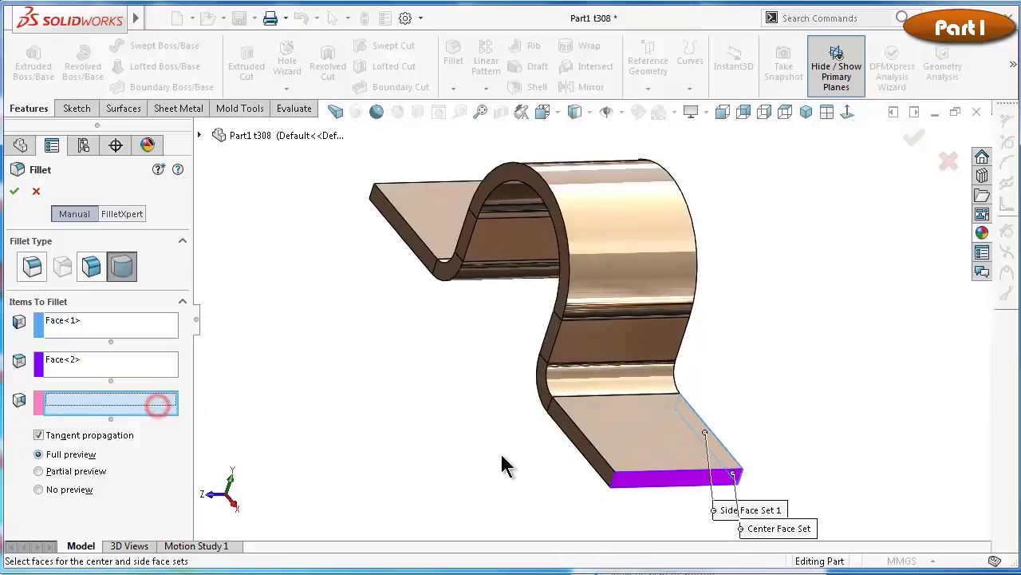
click(590, 457)
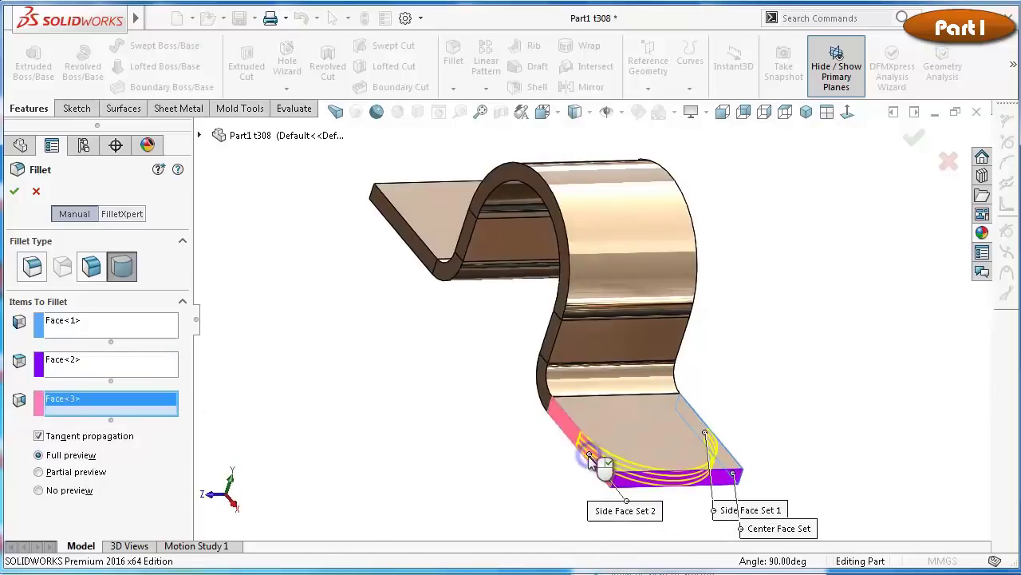
key(Return)
key(ctrl+7)
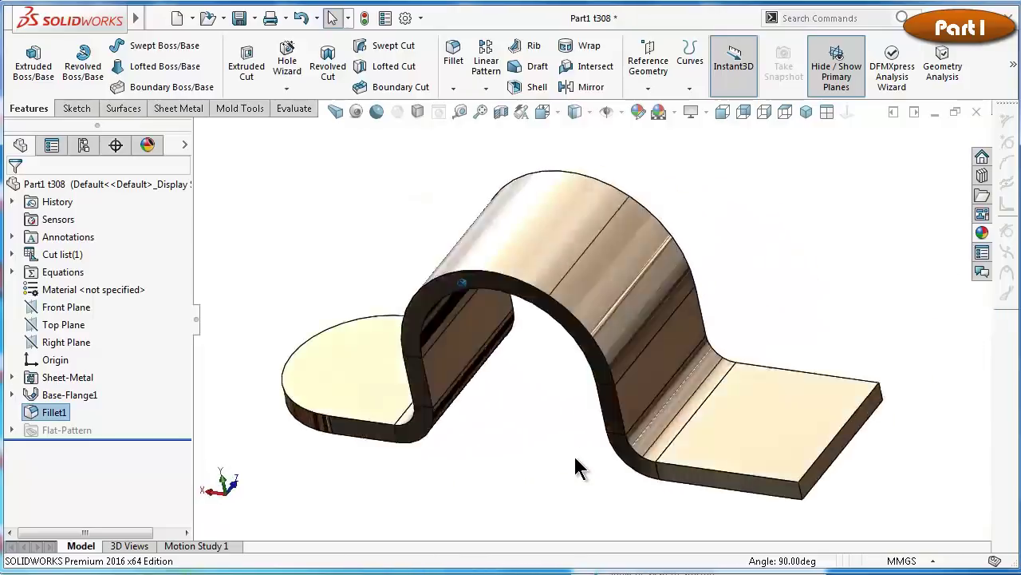
Add a second full-round fillet to the other flange end and inspect the result
click(453, 64)
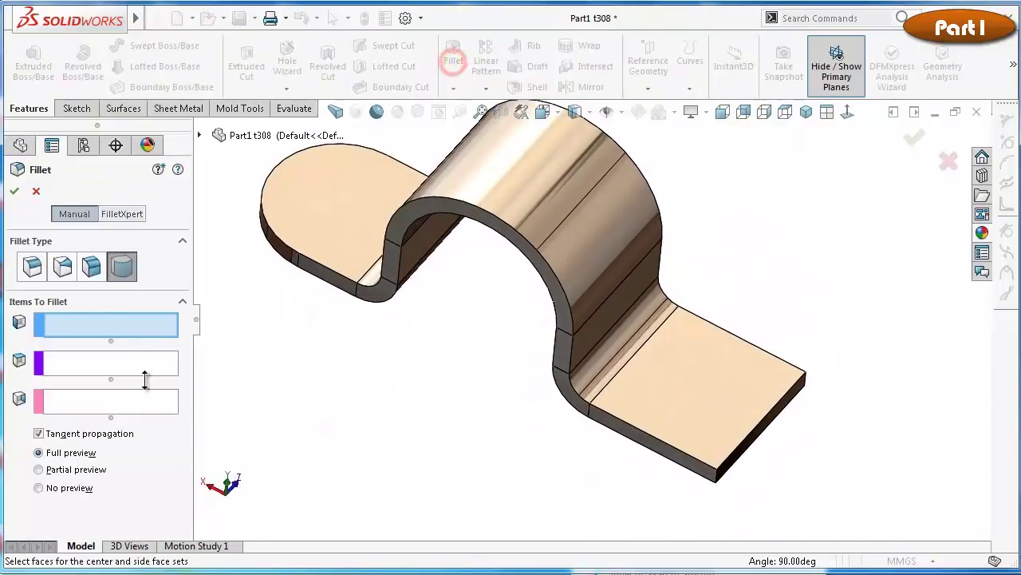
click(641, 441)
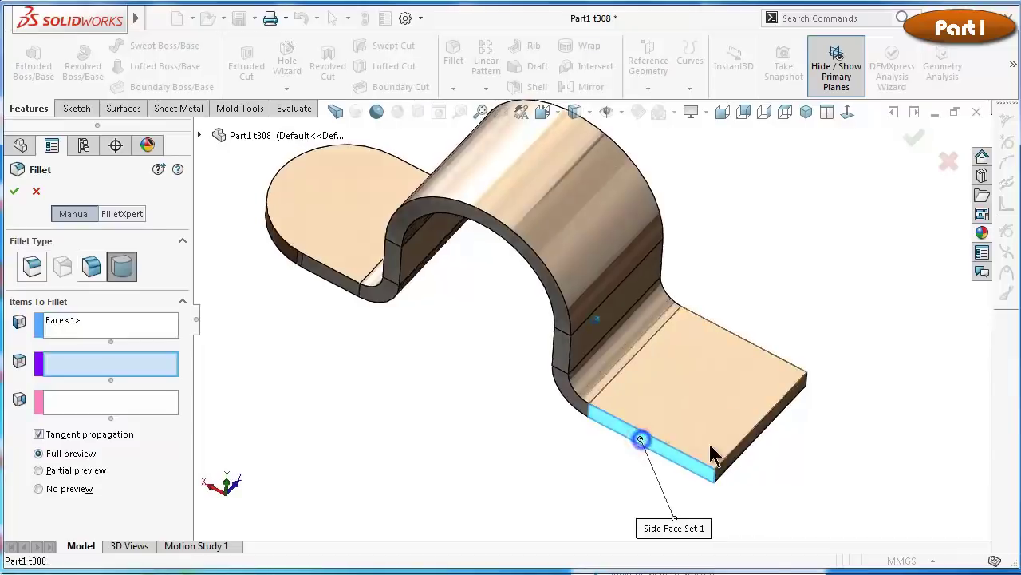
mouse_move(711, 449)
middle_down()
mouse_move(722, 445)
mouse_move(707, 417)
middle_up()
click(715, 418)
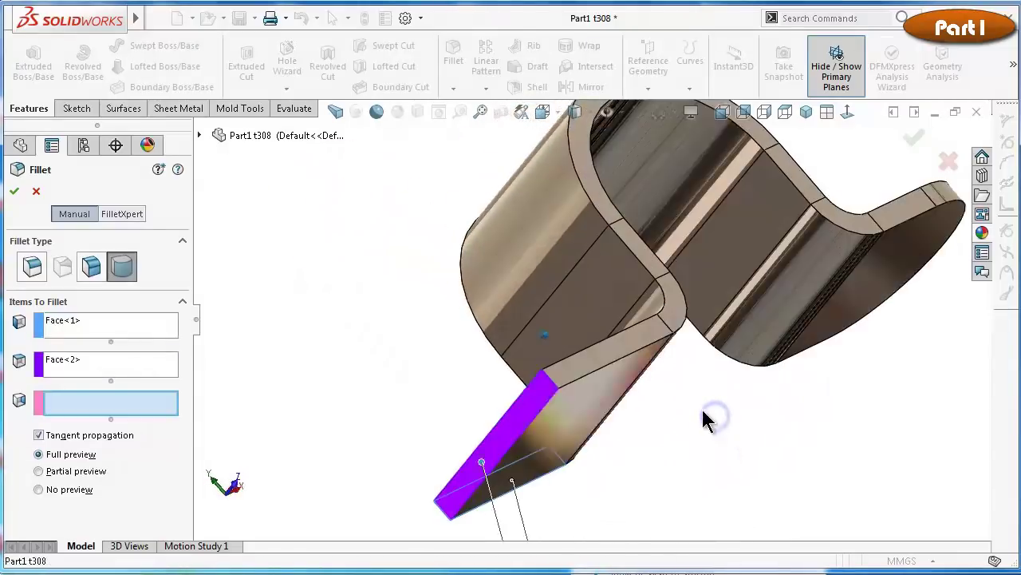
click(607, 352)
right_click(607, 352)
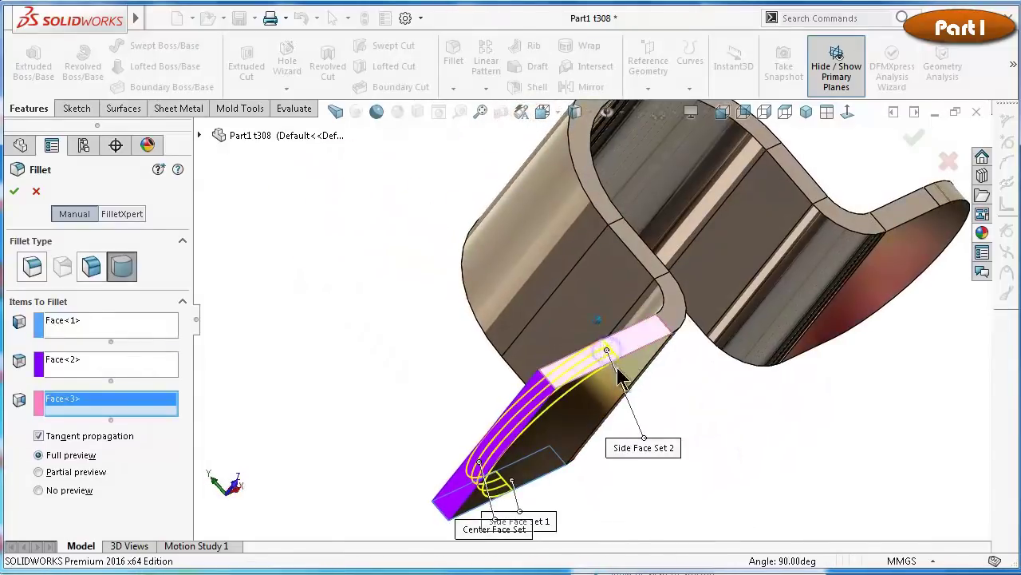
middle_drag(620, 376, 622, 383)
key(Up)
key(Up)
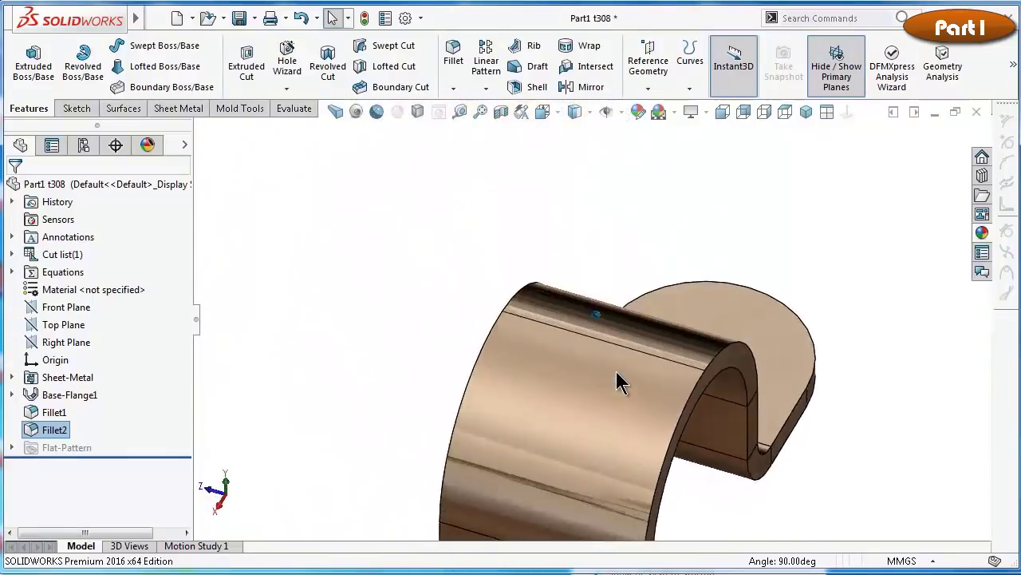
key(Up)
key(Up)
key(Up)
key(Up)
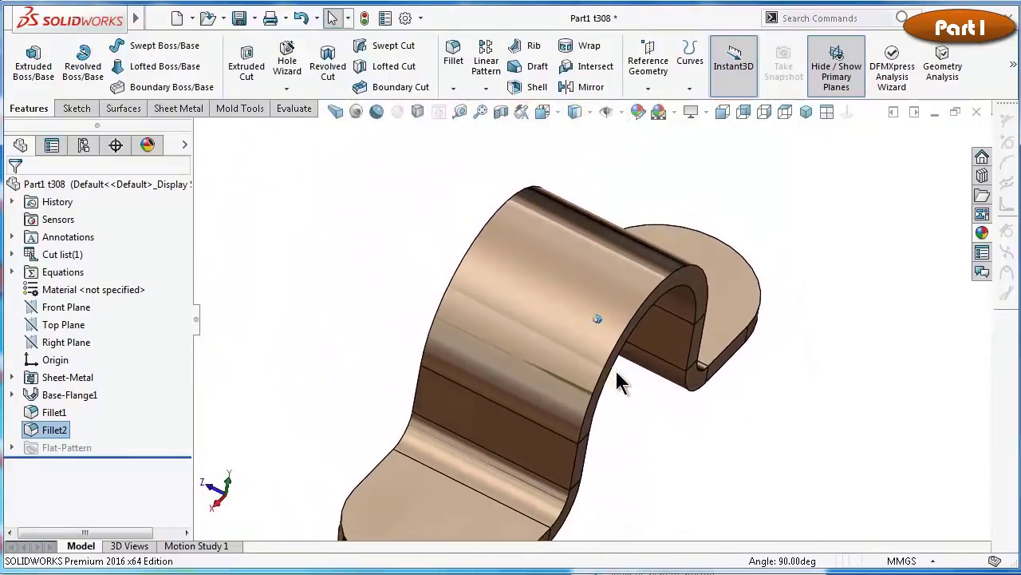
key(Up)
key(Up)
key(Up)
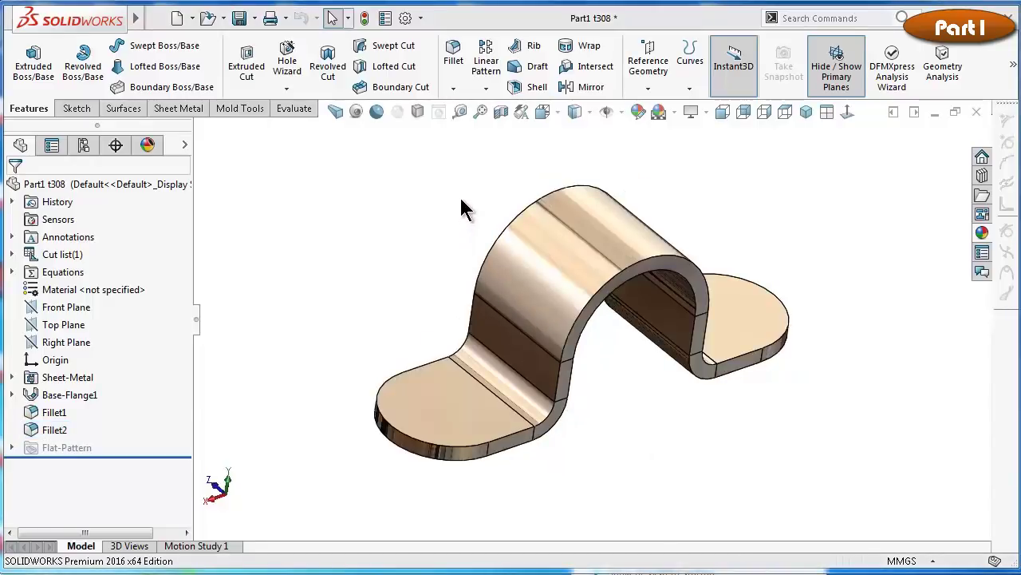
Start a Hole Wizard countersink hole with the ISO standard
click(277, 68)
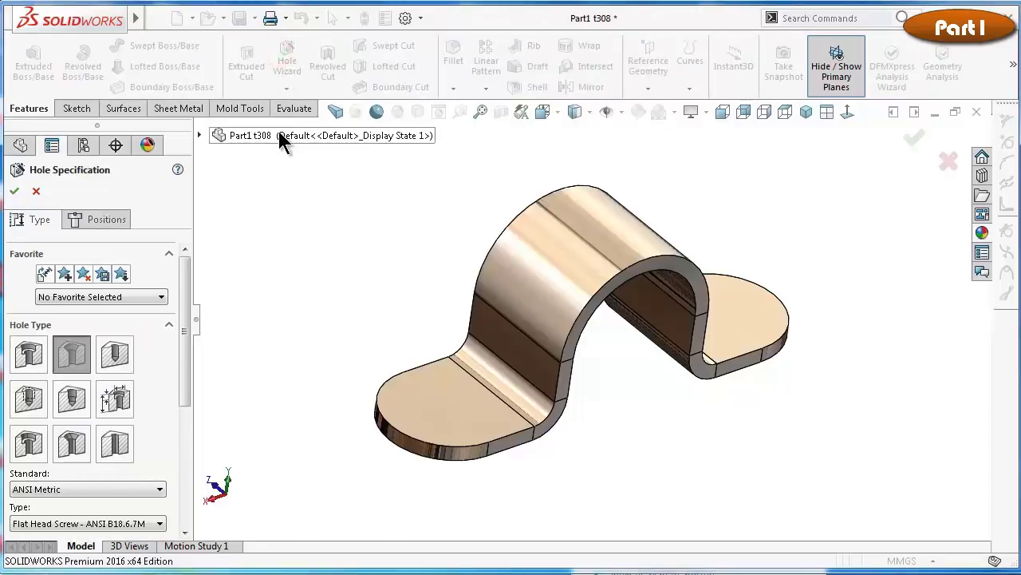
click(64, 354)
drag(188, 359, 198, 406)
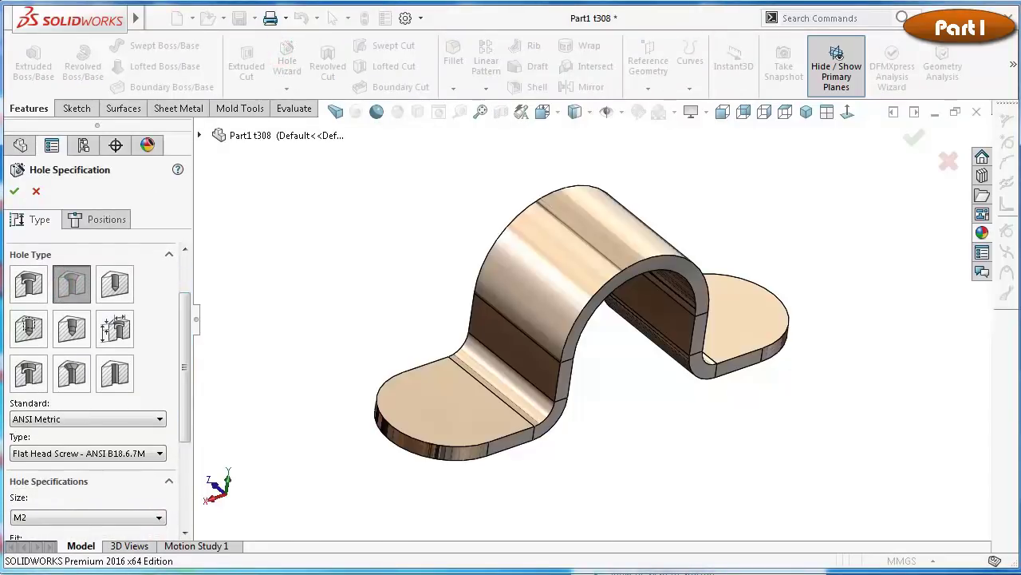
click(144, 418)
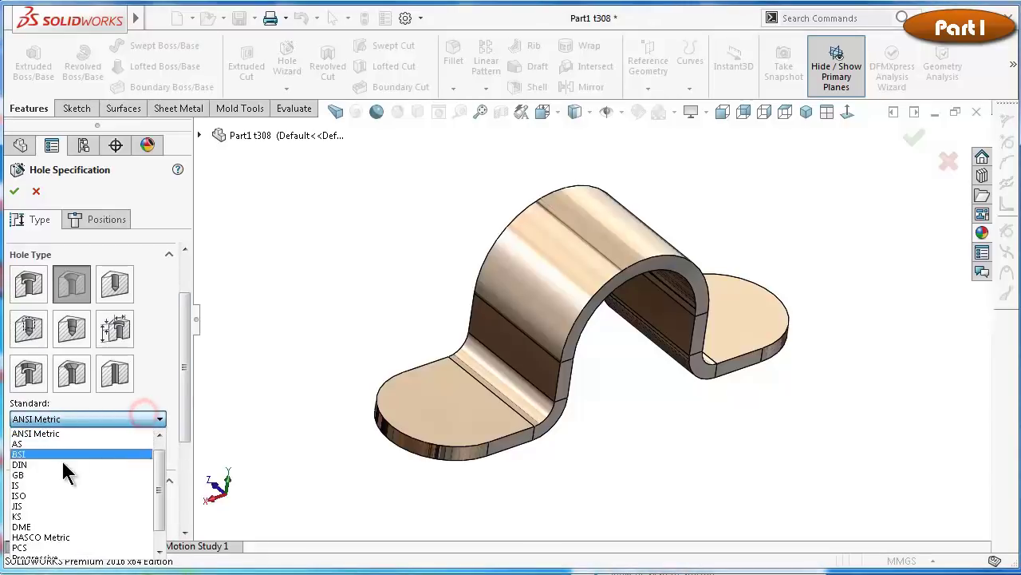
click(39, 496)
drag(188, 399, 186, 465)
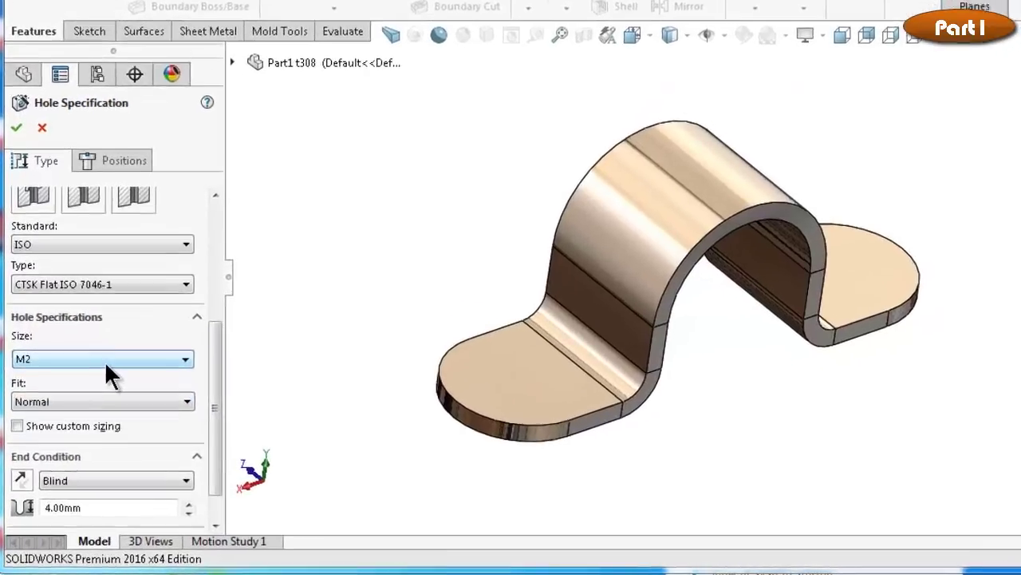
Set the countersink size to M6 with Normal fit
click(91, 391)
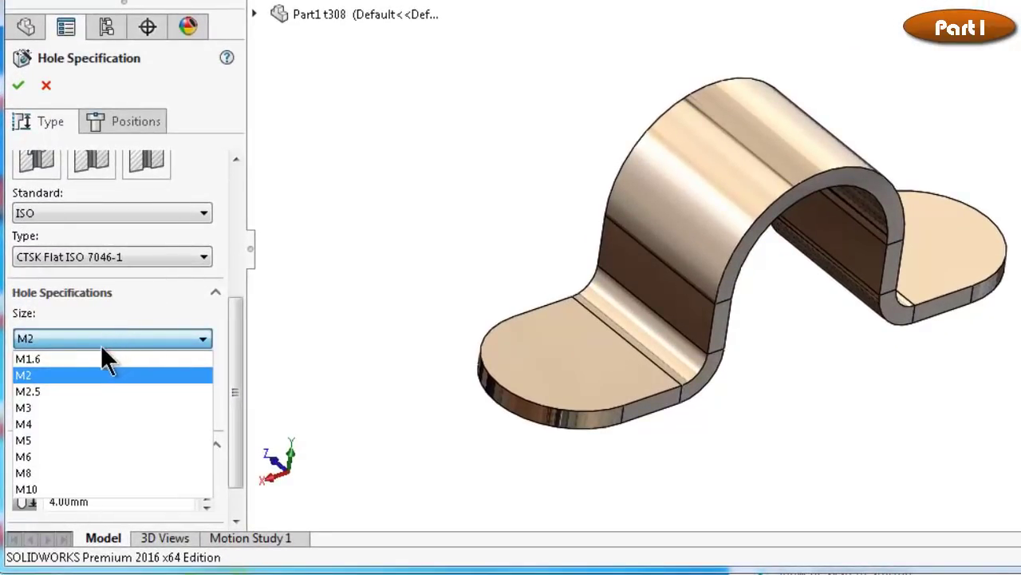
click(63, 457)
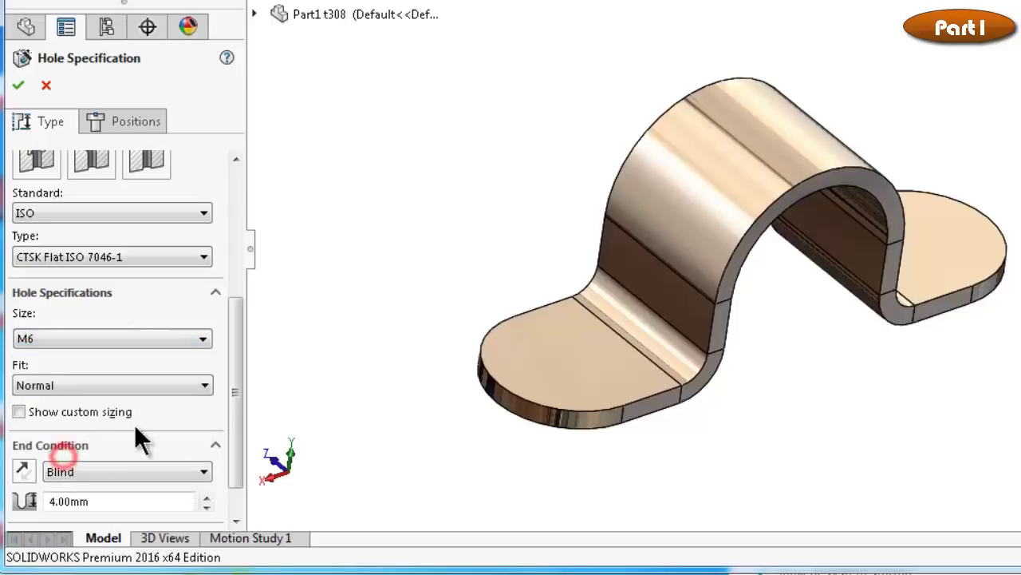
drag(236, 371, 234, 416)
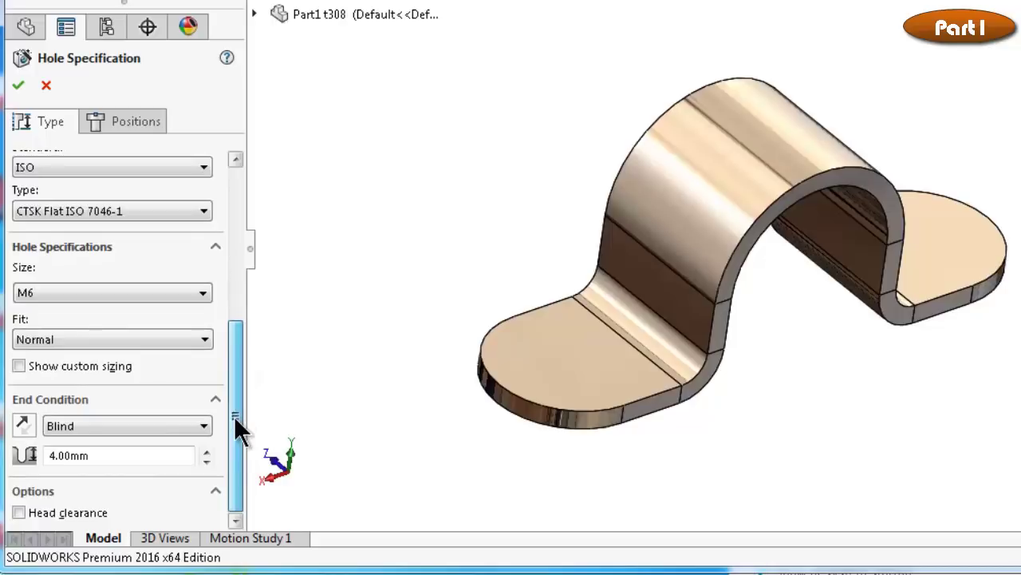
click(131, 342)
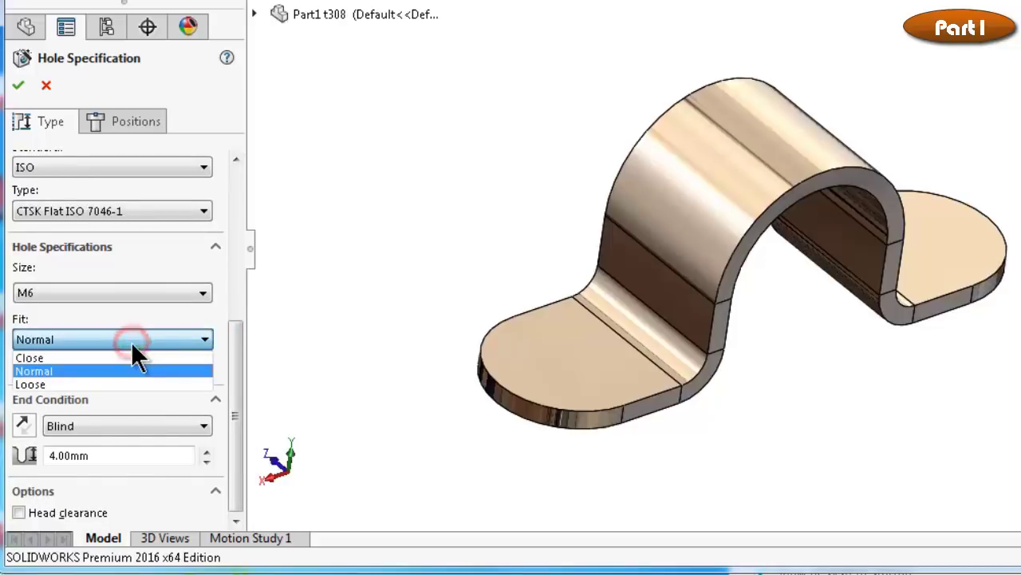
click(109, 384)
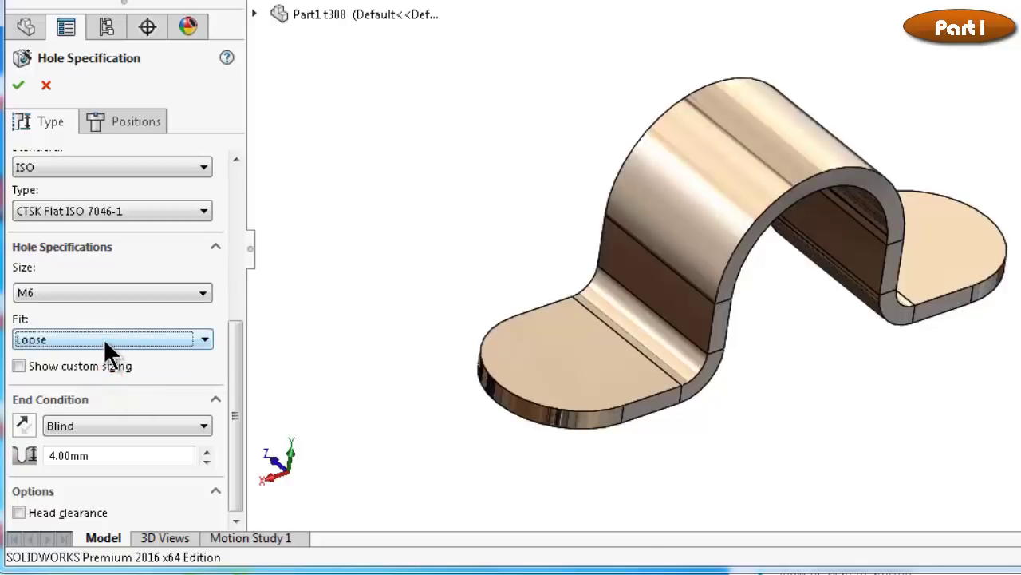
click(104, 339)
click(99, 370)
drag(229, 367, 230, 254)
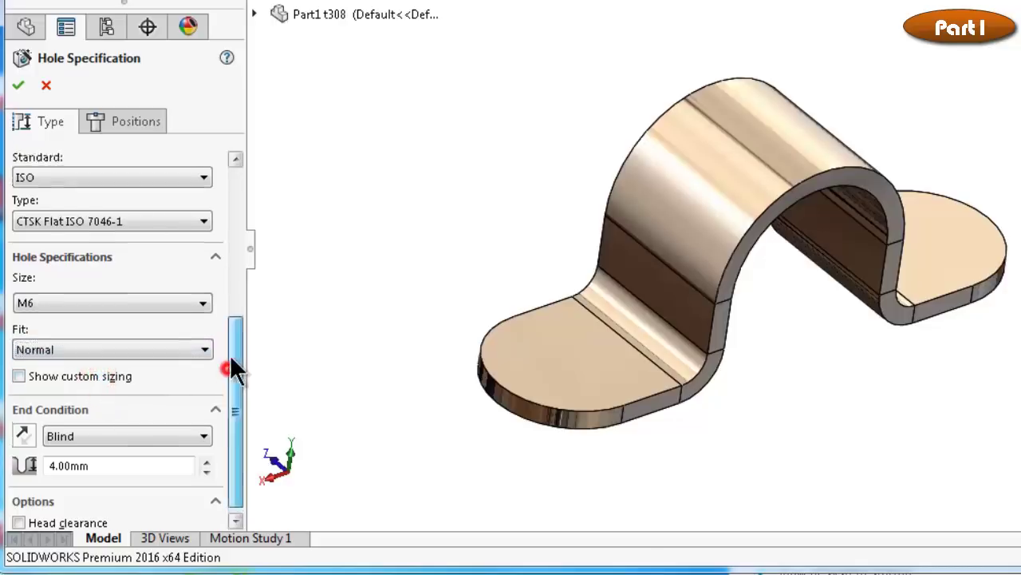
click(124, 115)
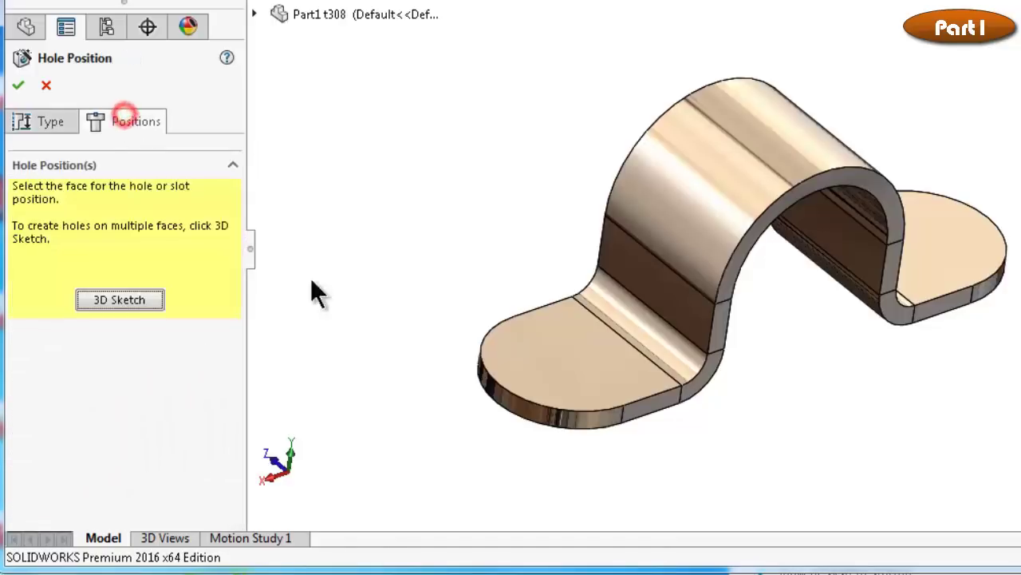
Place the hole point on the right flange face, snapped to its rounded end's arc centre
click(563, 361)
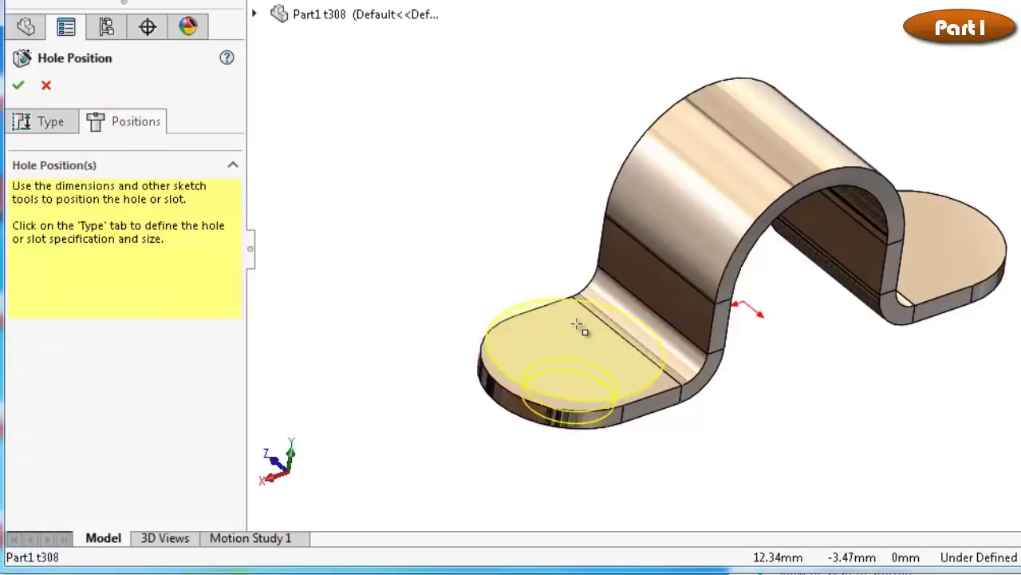
click(578, 359)
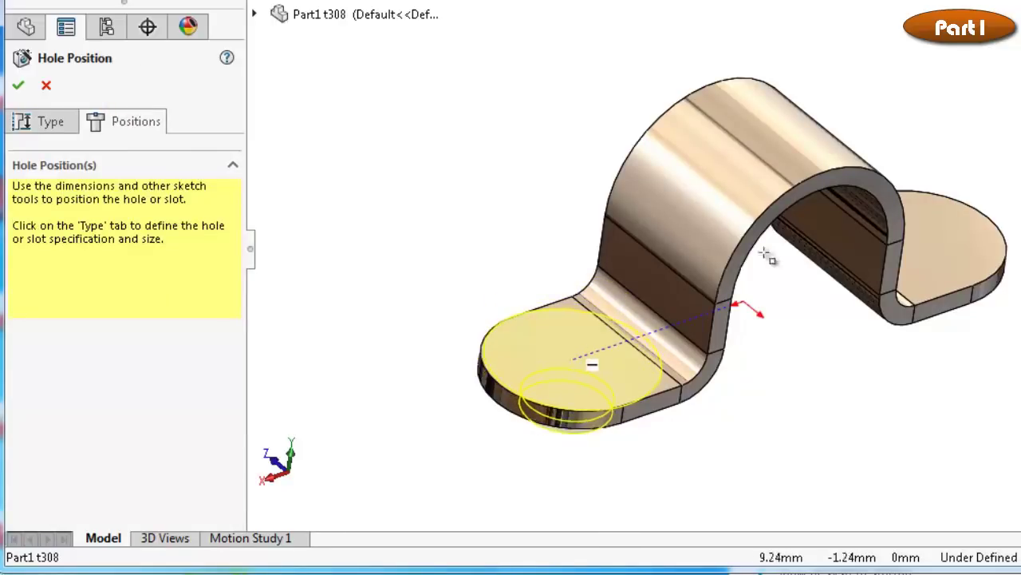
key(ctrl+8)
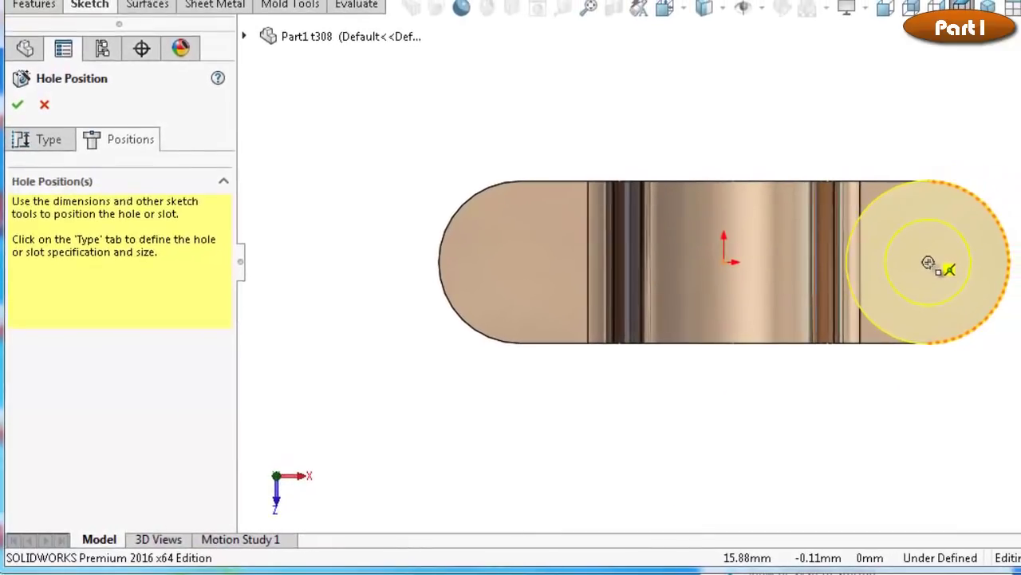
click(928, 263)
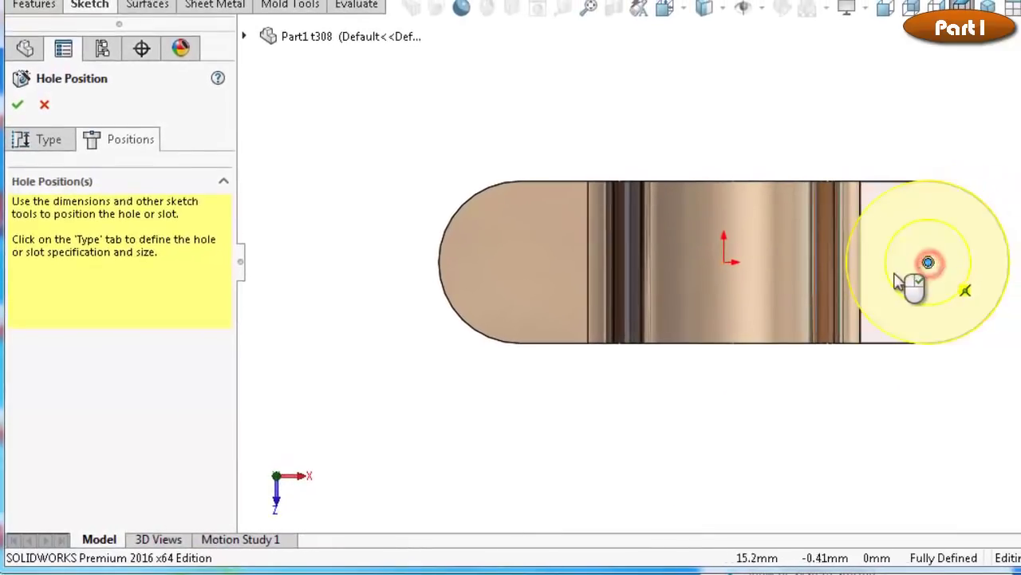
click(47, 137)
drag(228, 268, 239, 399)
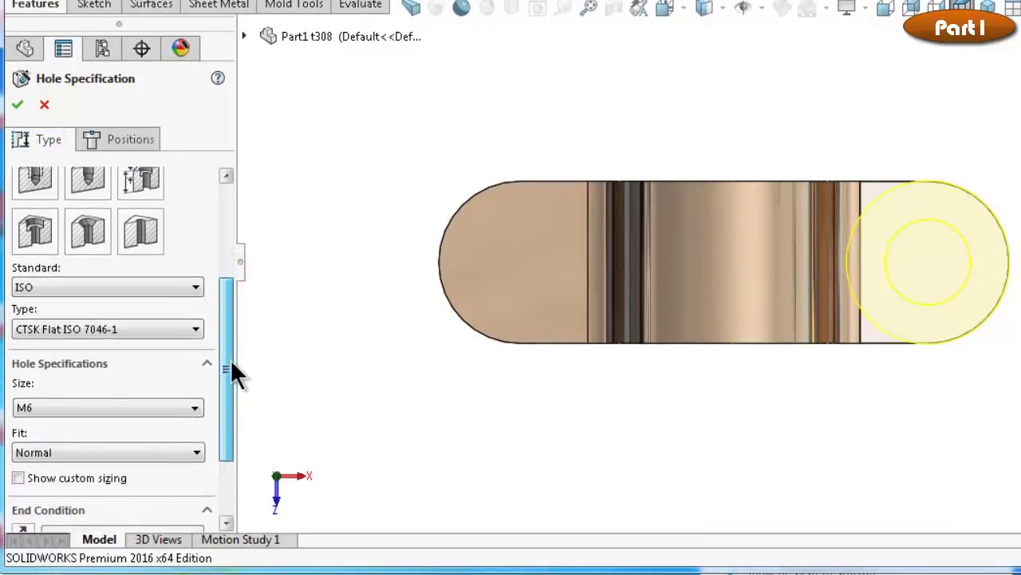
Enable custom sizing and set the countersink diameter to 8 mm
scroll(110, 432, down, 2)
click(18, 374)
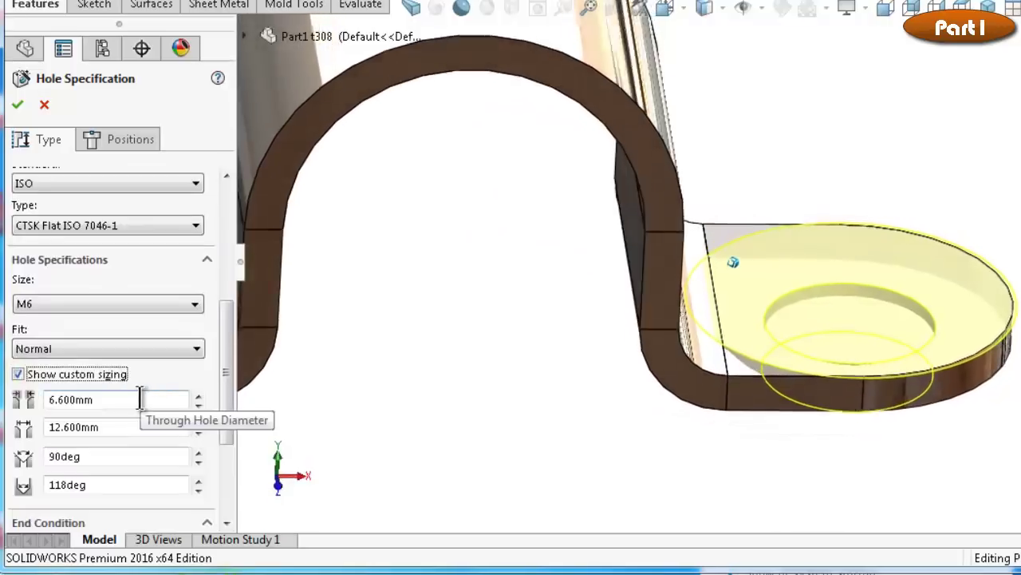
drag(233, 370, 230, 412)
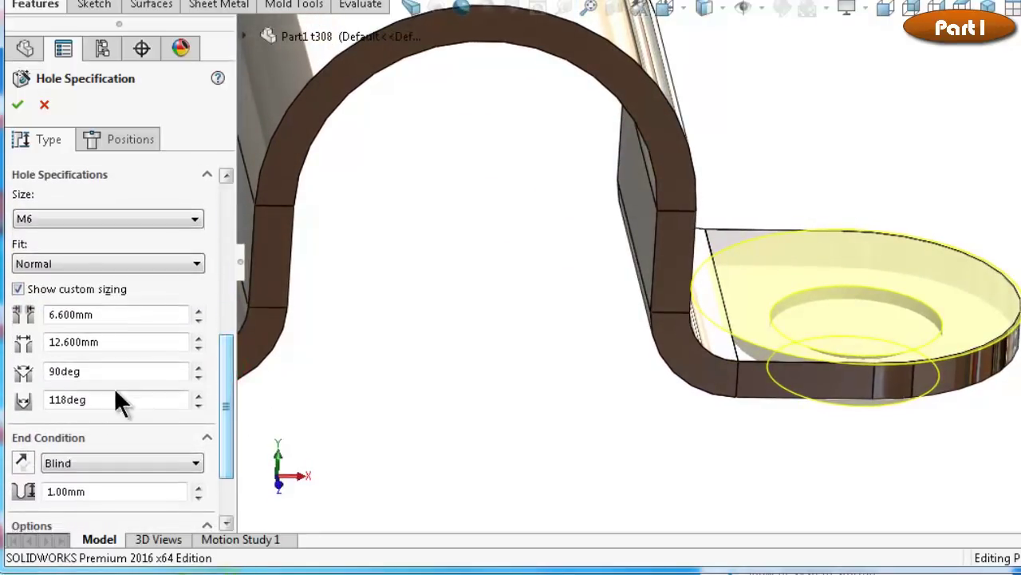
click(62, 342)
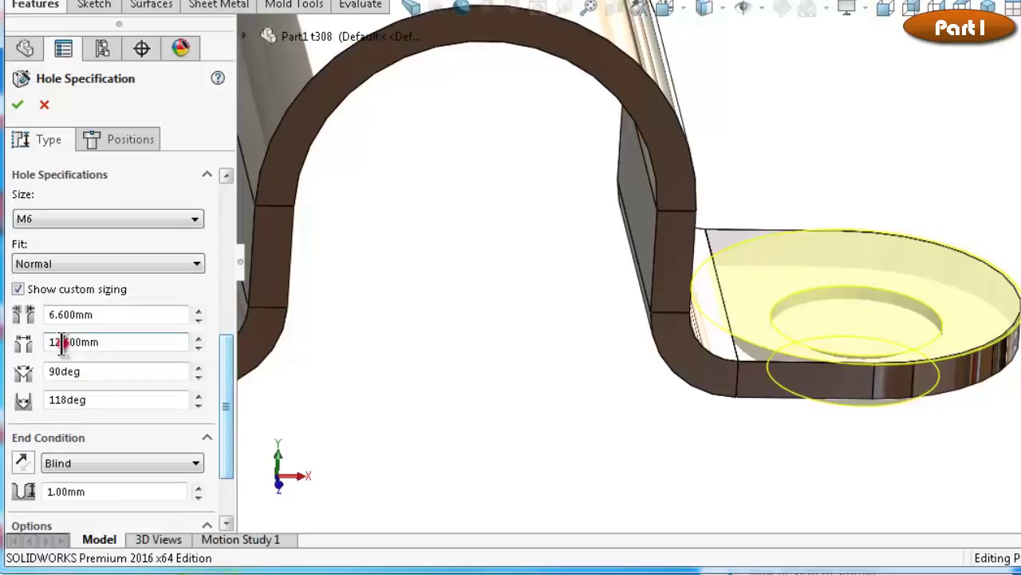
double_click(107, 342)
text(8)
click(473, 372)
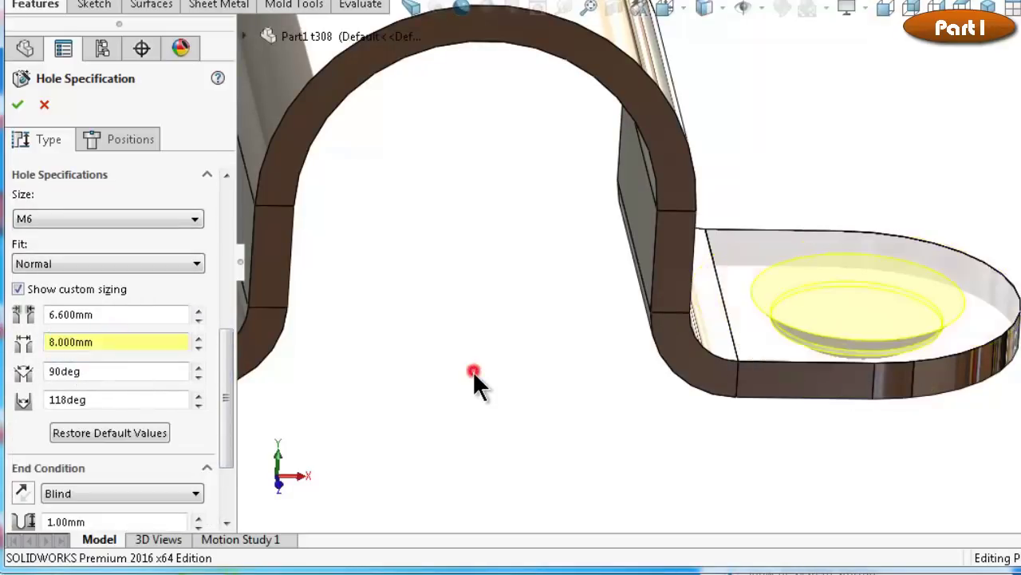
scroll(761, 303, down, 3)
mouse_move(758, 303)
middle_down()
mouse_move(689, 467)
mouse_move(641, 353)
mouse_move(638, 319)
mouse_move(759, 251)
mouse_move(627, 281)
mouse_move(571, 314)
middle_up()
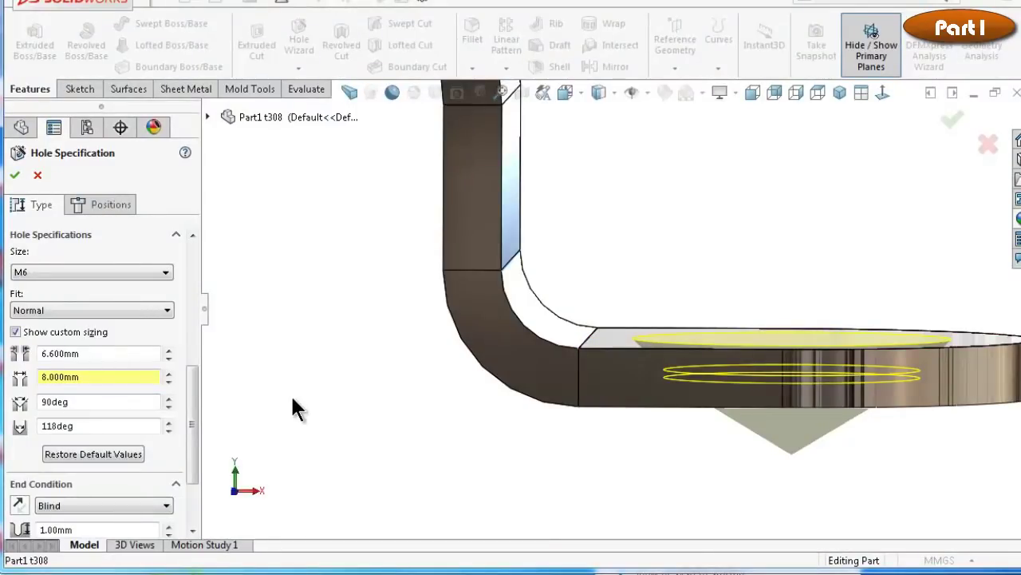
Keep the 130° drill tip, set the countersink angle to 100° and the blind depth to 5.00 mm
drag(188, 403, 182, 453)
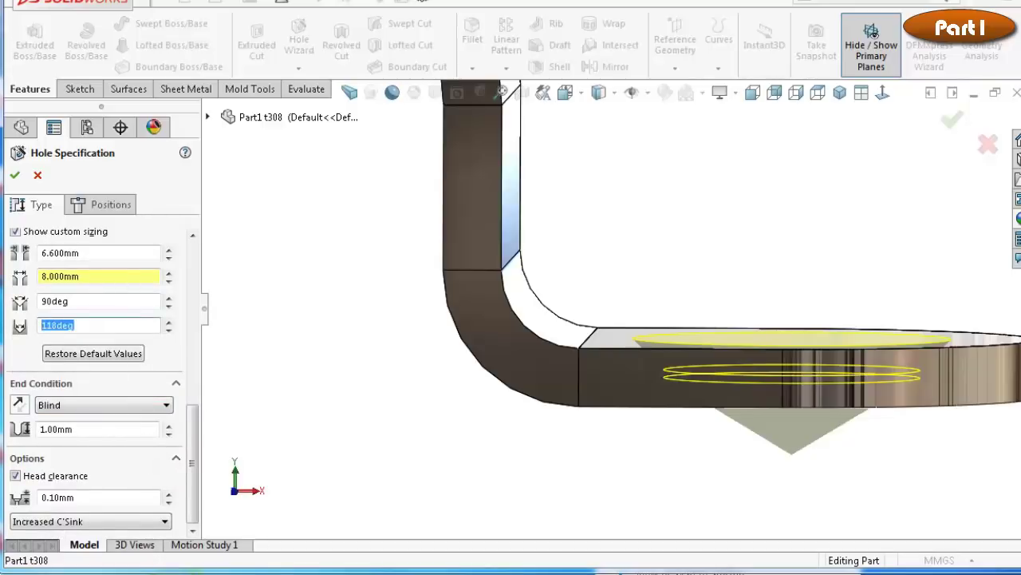
text(130)
click(393, 397)
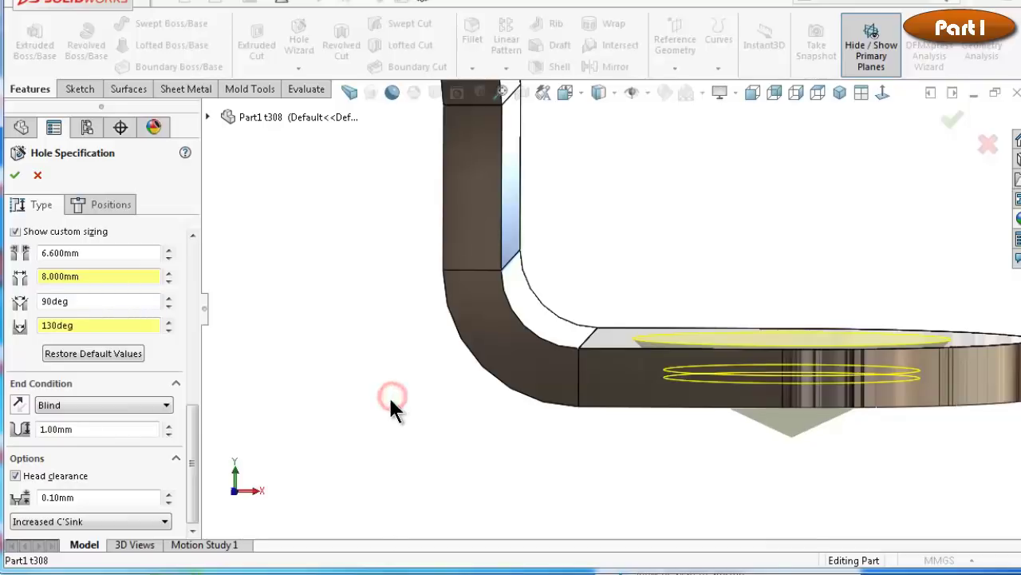
drag(55, 301, 20, 300)
text(100)
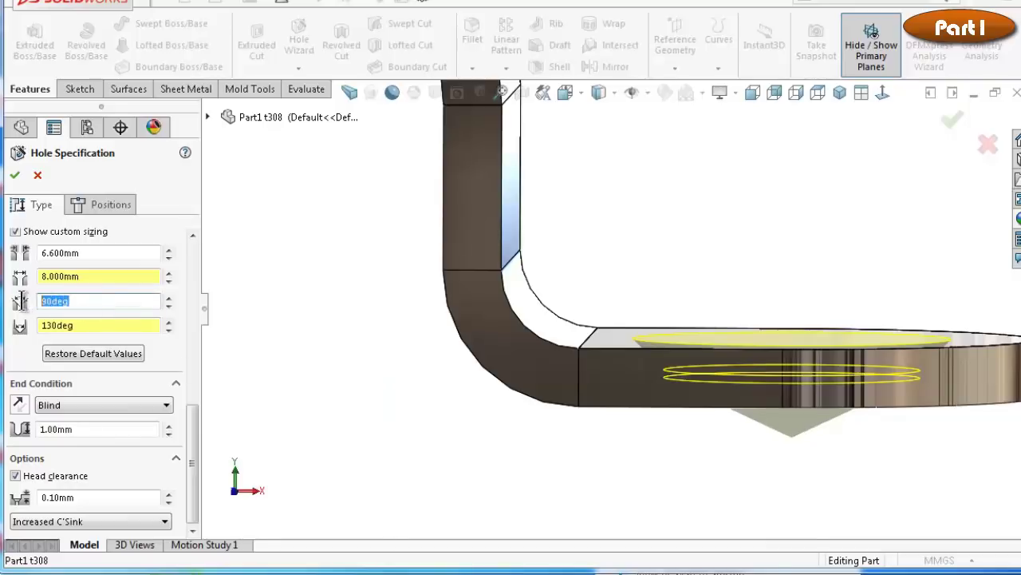
click(298, 353)
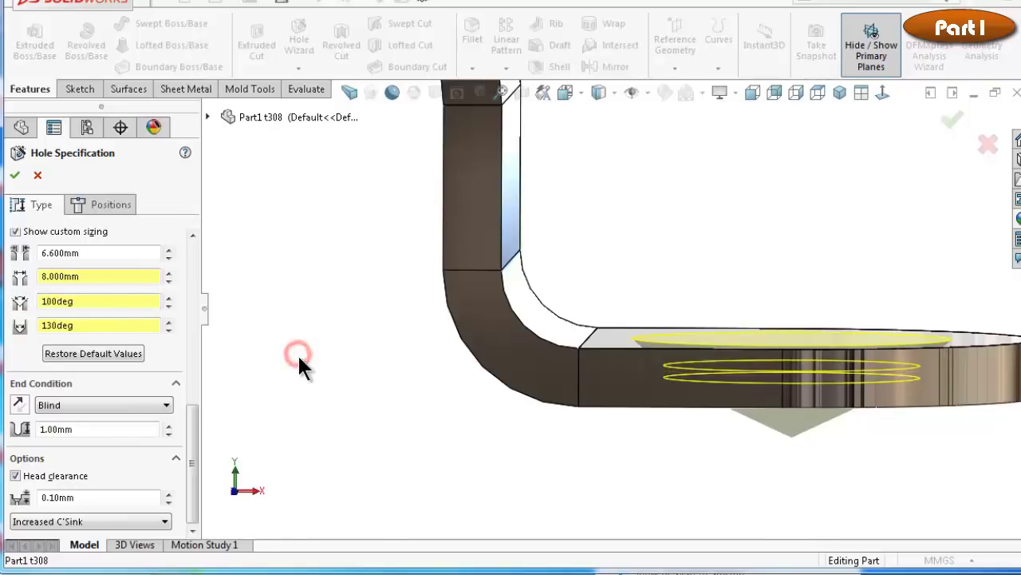
click(169, 428)
text(5)
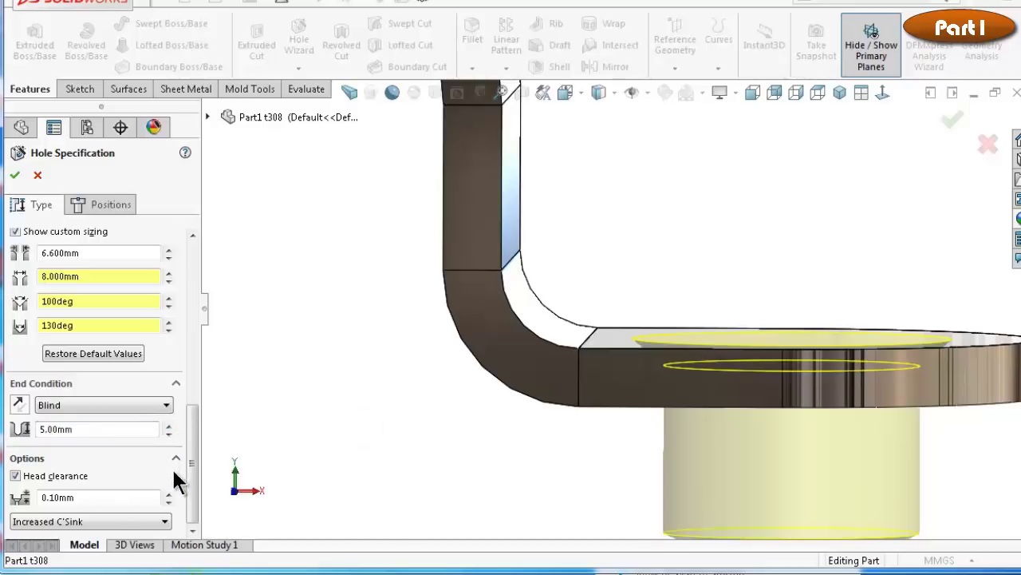
Accept the countersunk hole and orbit in close to the holed tab
middle_drag(522, 438, 531, 423)
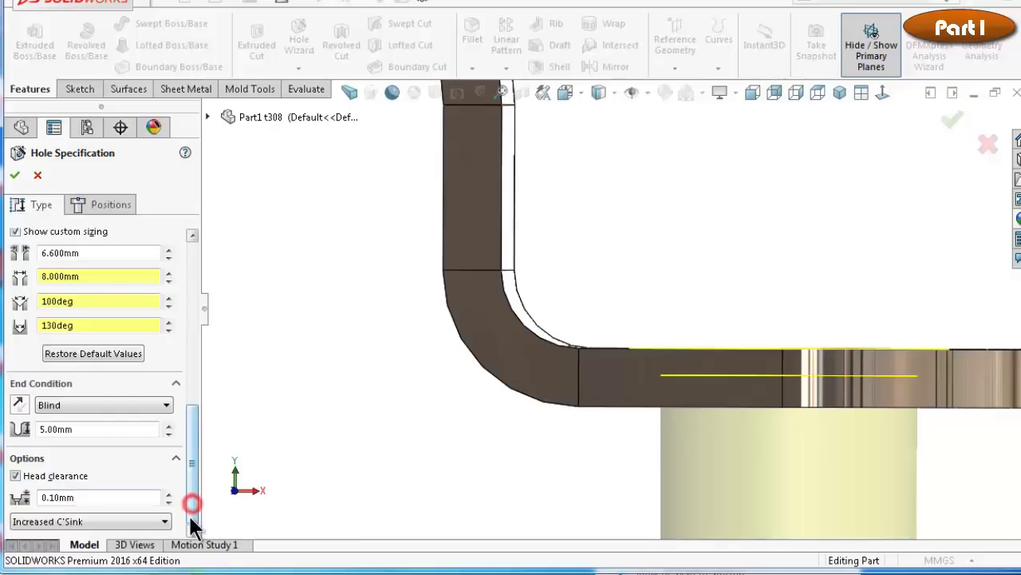
click(14, 177)
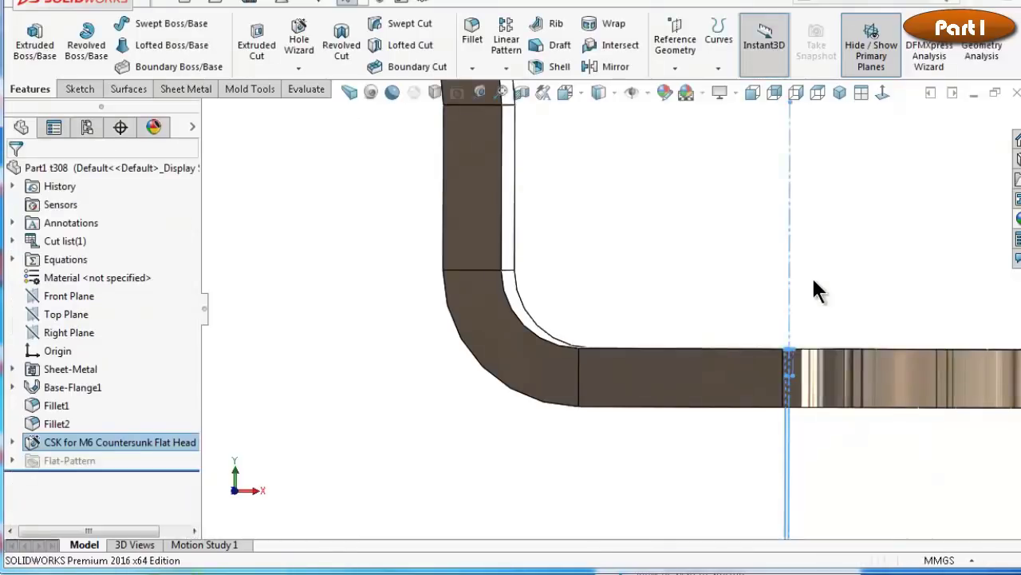
click(627, 230)
middle_drag(638, 237, 614, 371)
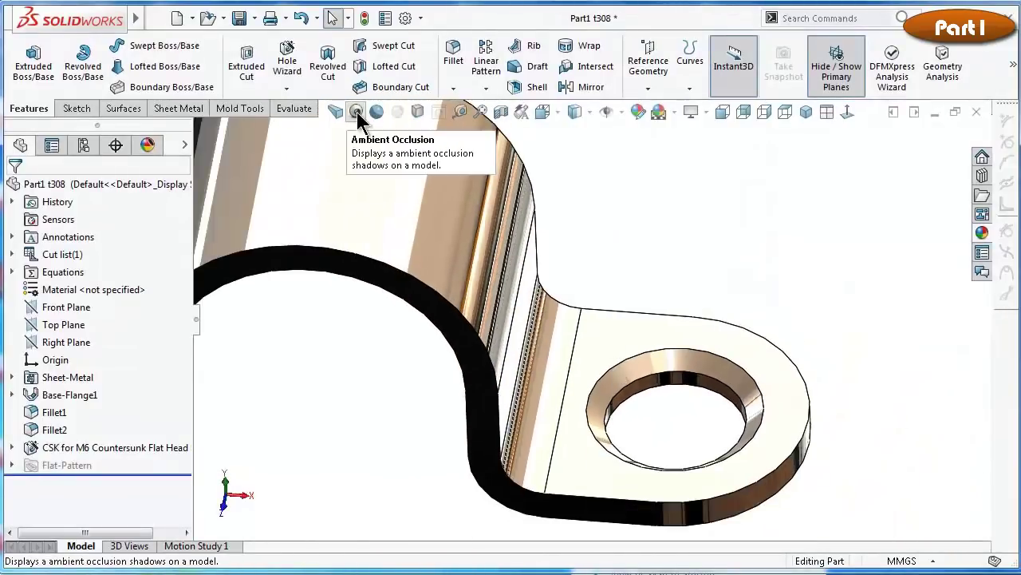
Edit the CSK hole feature to add a second hole at the left tab's arc centre
click(86, 457)
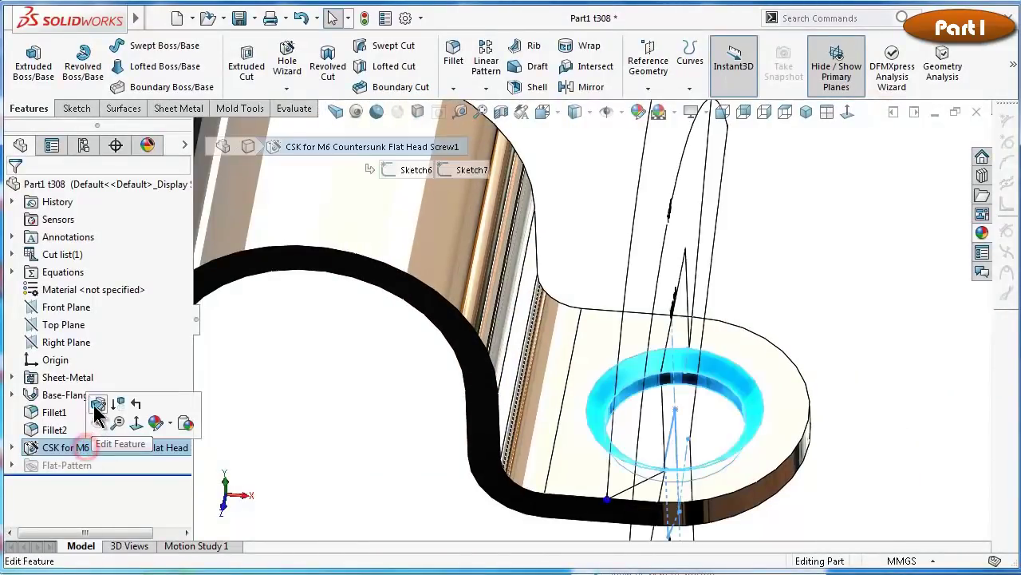
click(93, 405)
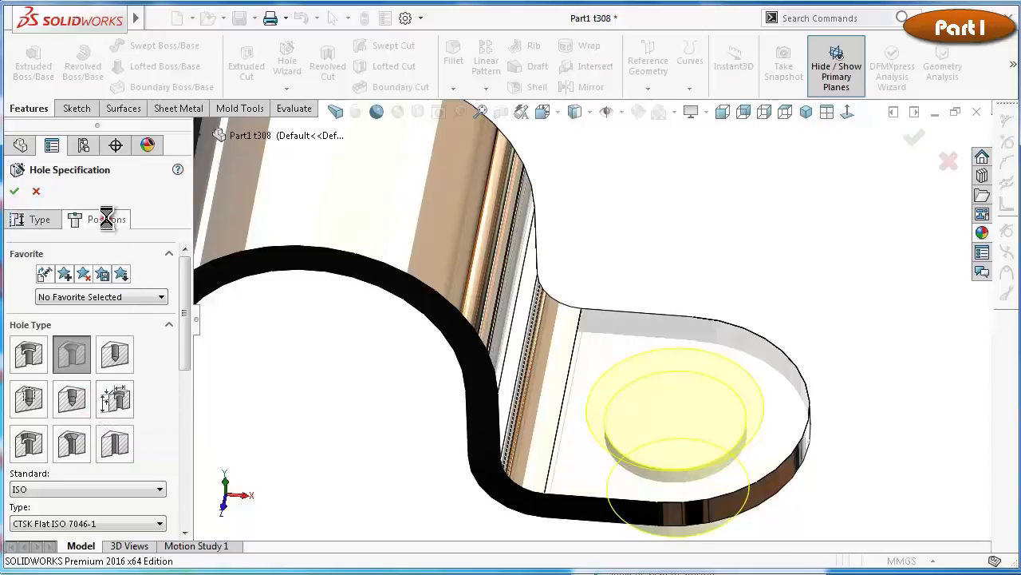
click(849, 113)
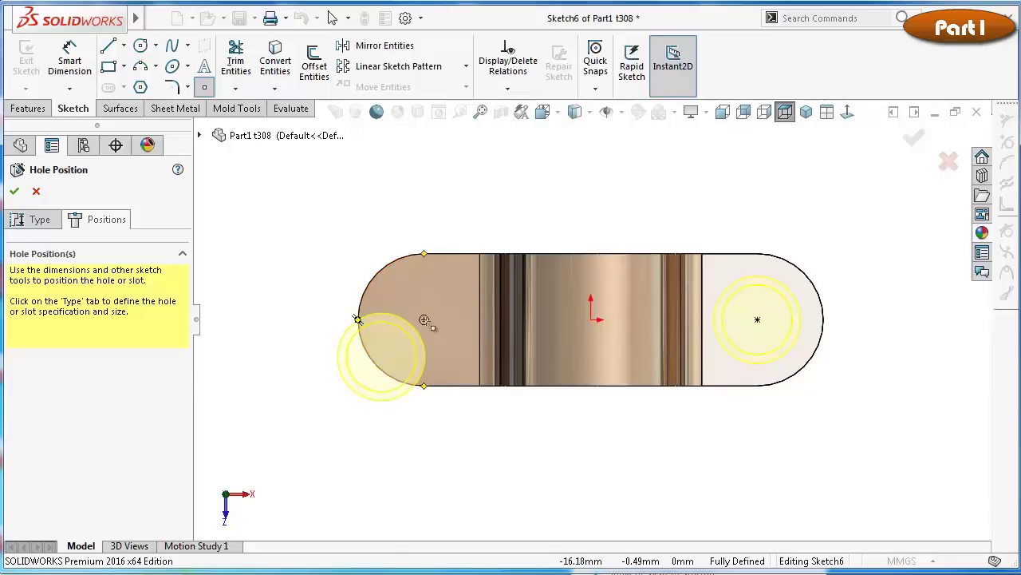
click(424, 320)
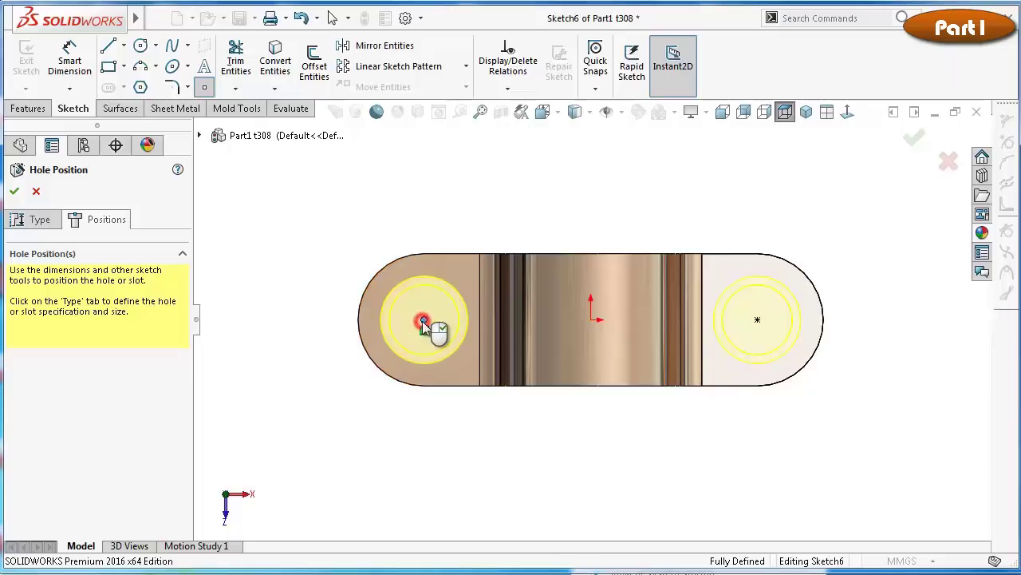
key(Return)
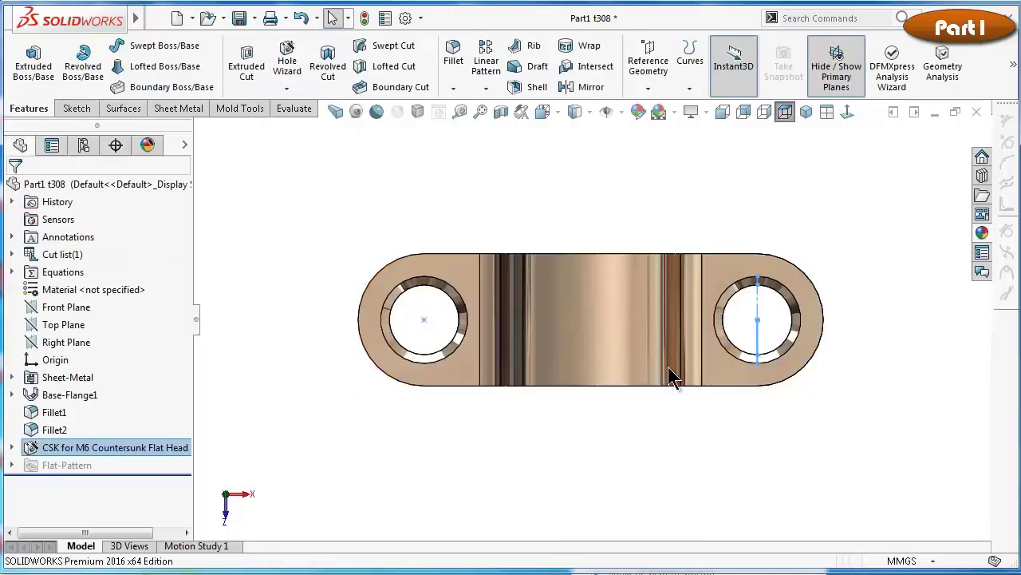
key(ctrl+7)
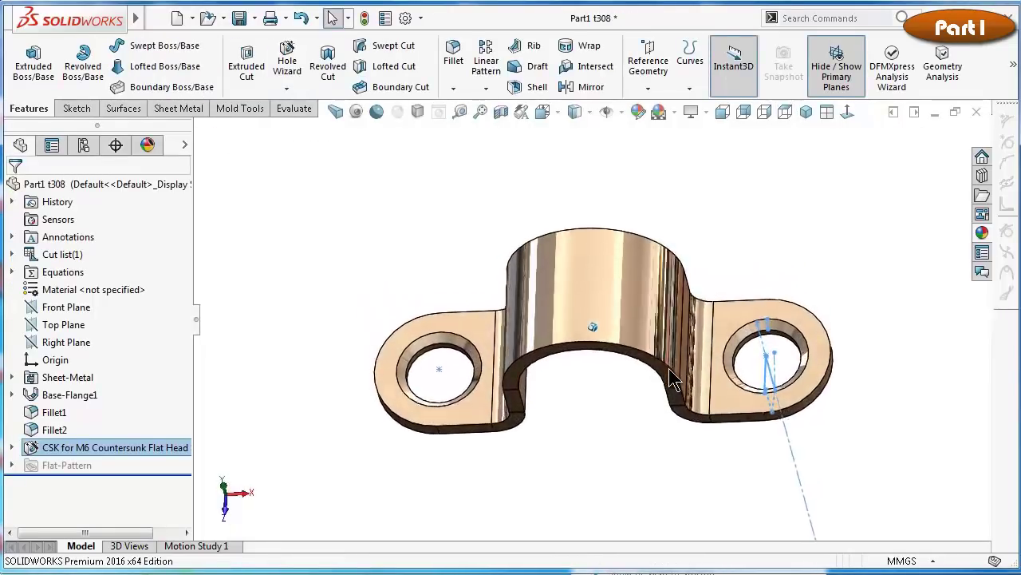
middle_drag(671, 379, 680, 542)
key(ctrl+7)
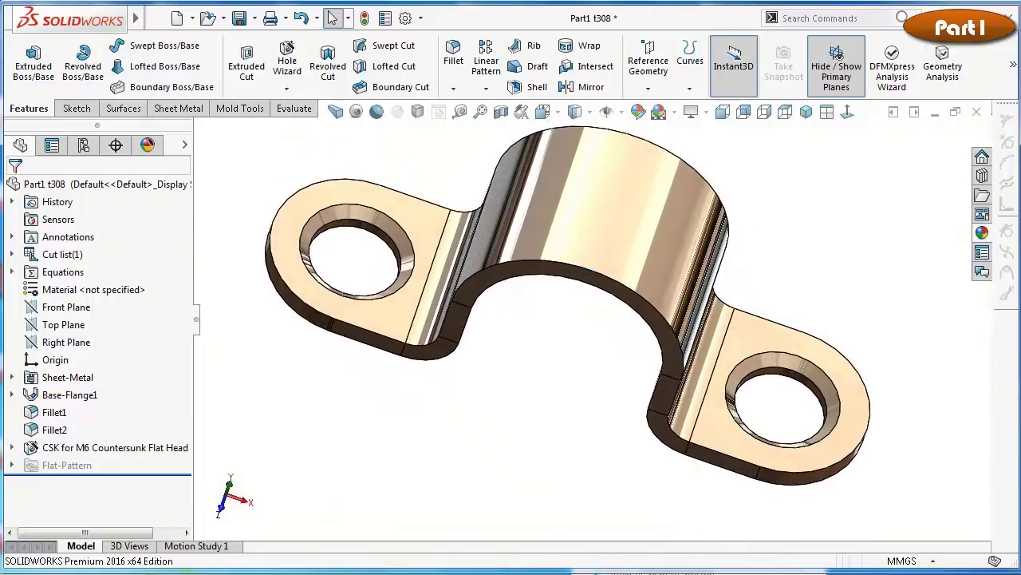
Fillet the bracket's bottom outer edge at a 1.25 mm constant radius with tangent propagation
click(452, 54)
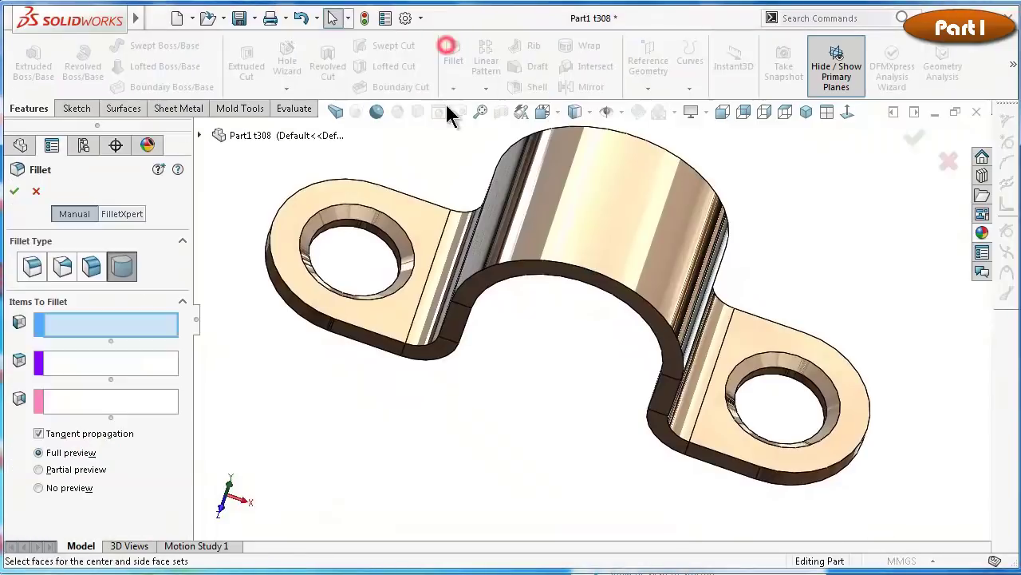
click(33, 268)
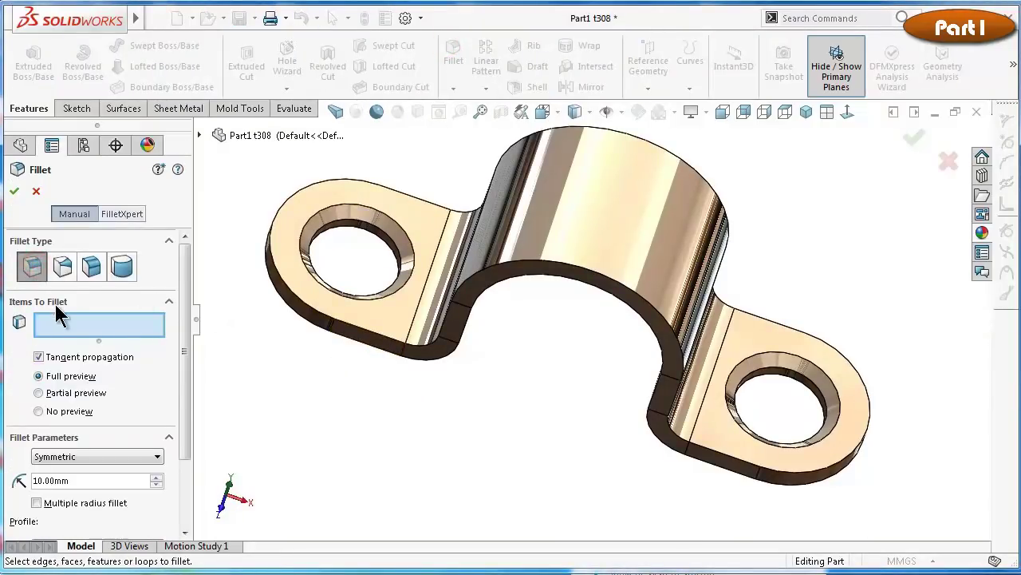
click(83, 482)
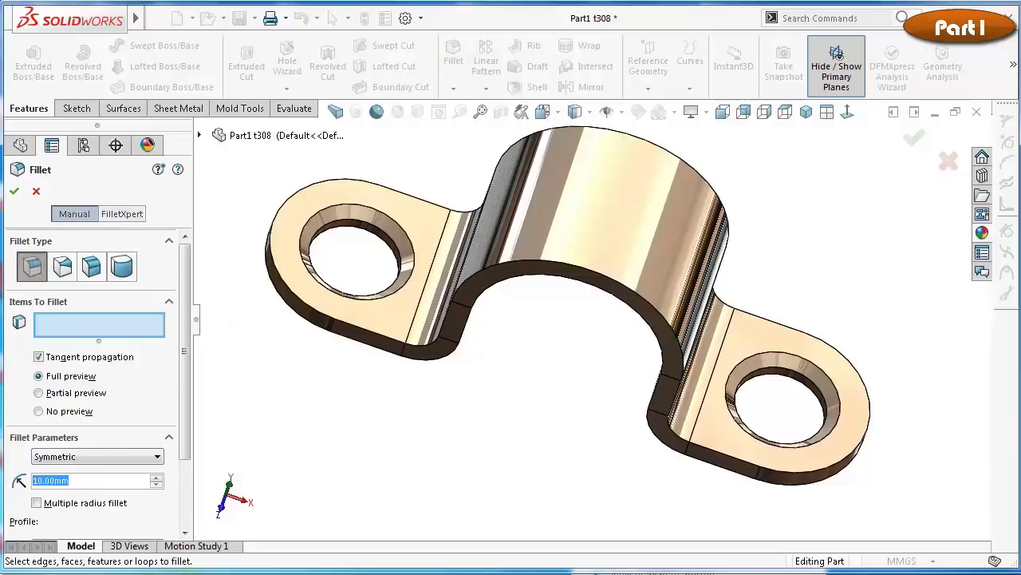
text(1.25)
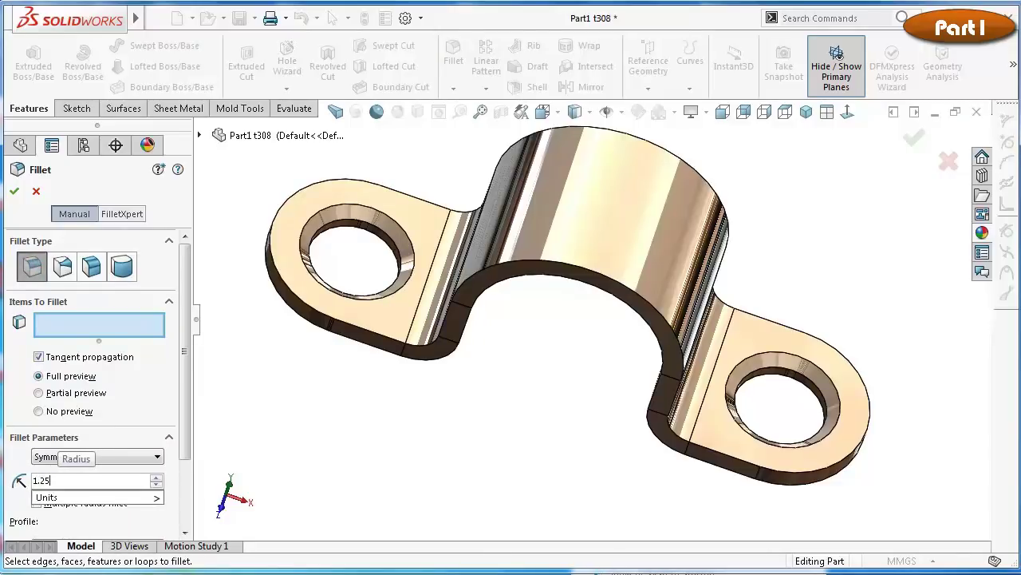
click(360, 330)
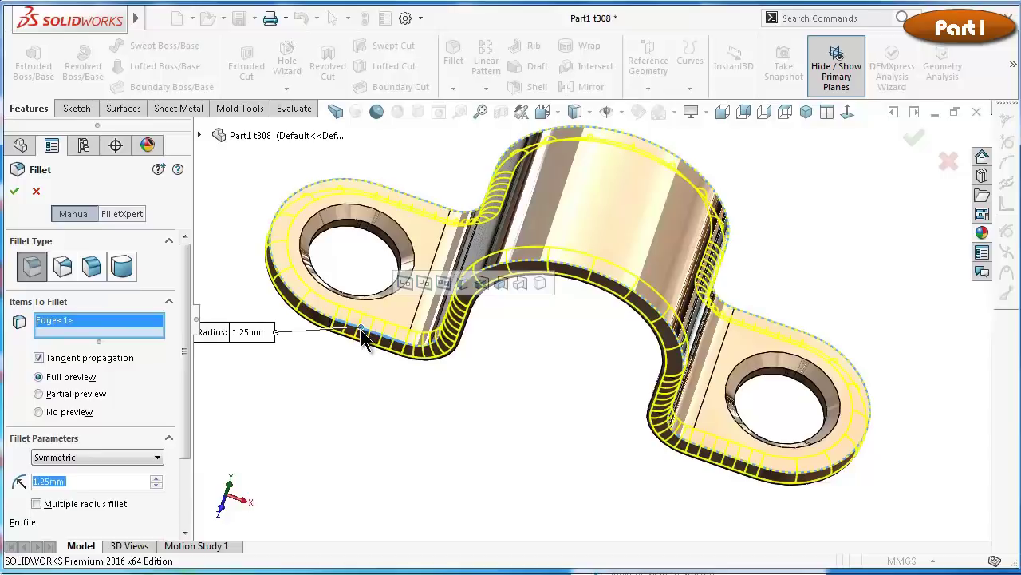
key(ctrl+1)
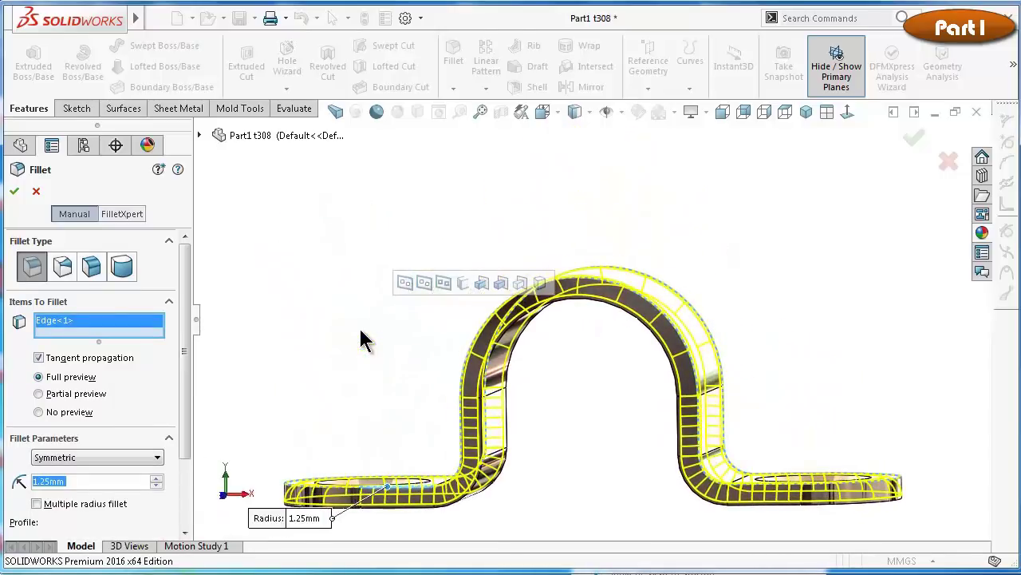
click(14, 191)
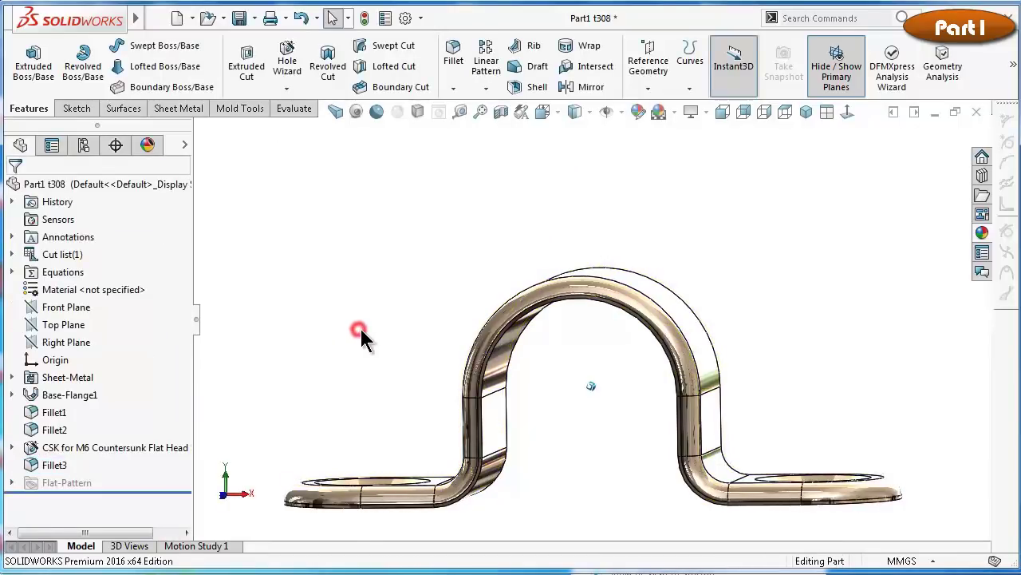
key(ctrl+7)
key(Down)
key(Down)
key(Down)
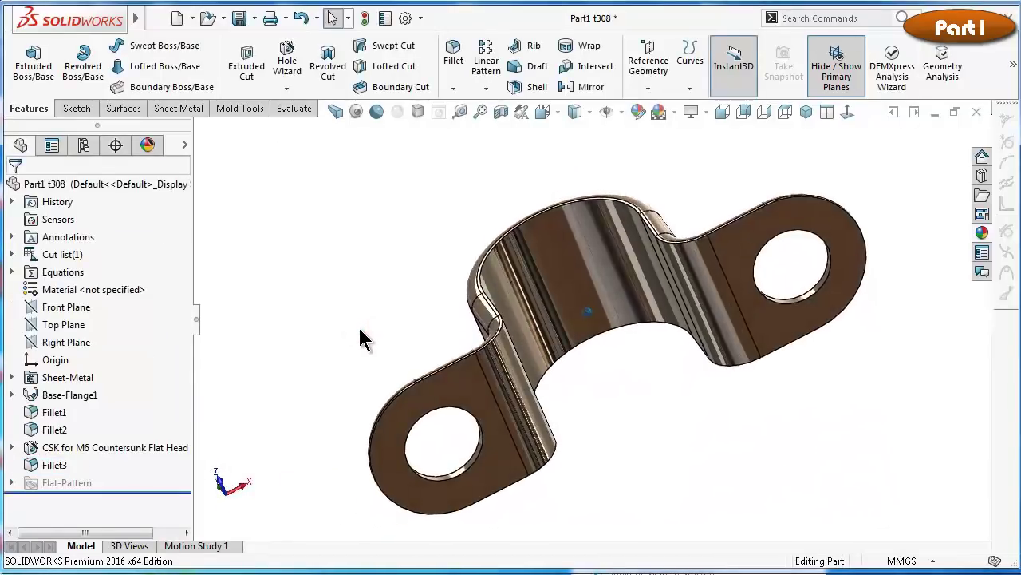
key(Down)
key(Down)
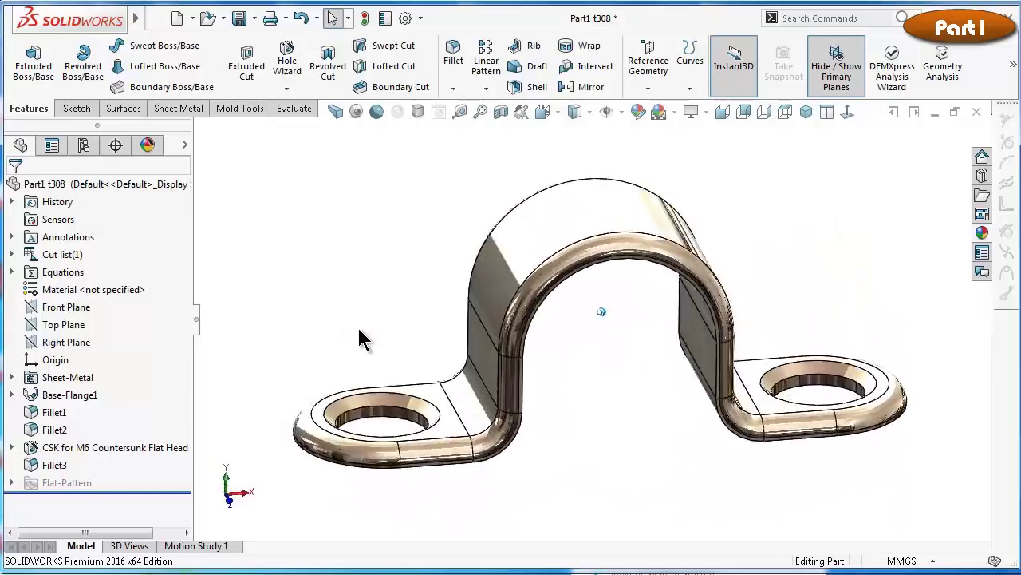
key(Down)
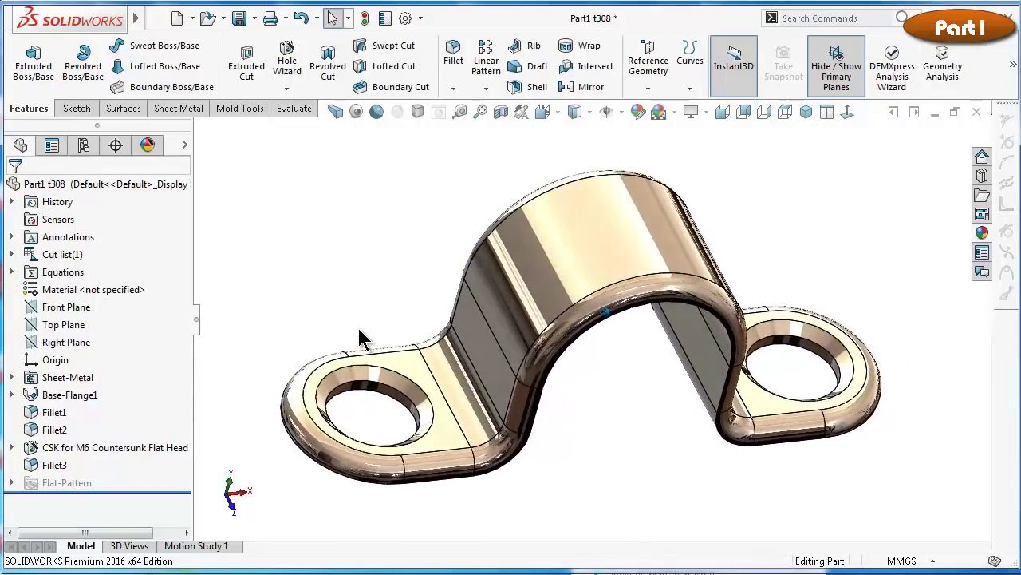
middle_drag(359, 330, 516, 367)
key(Left)
key(Left)
key(Left)
key(Left)
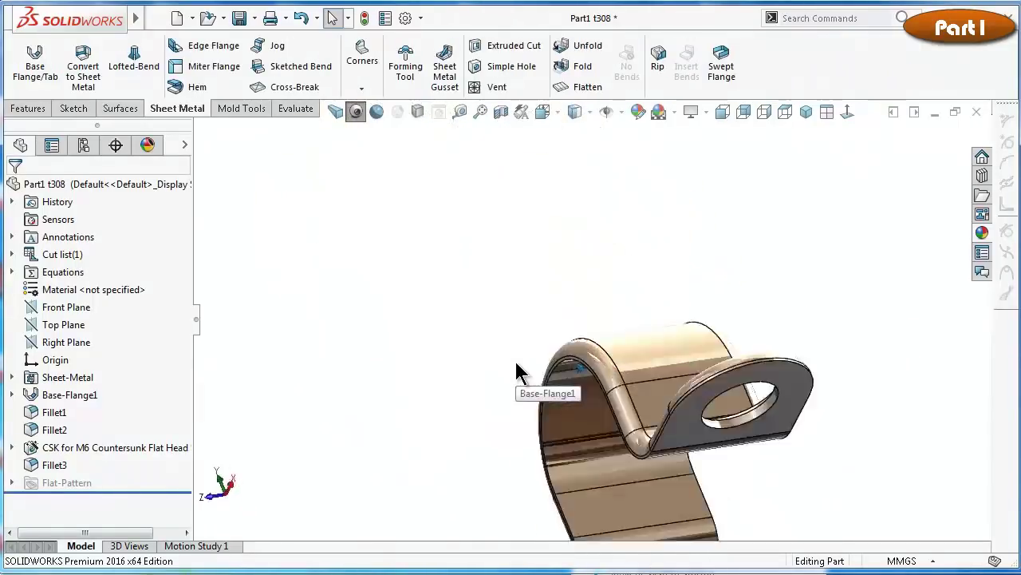
key(Left)
key(Left)
key(Left)
key(Left)
key(Down)
key(Down)
key(Down)
key(Left)
key(Left)
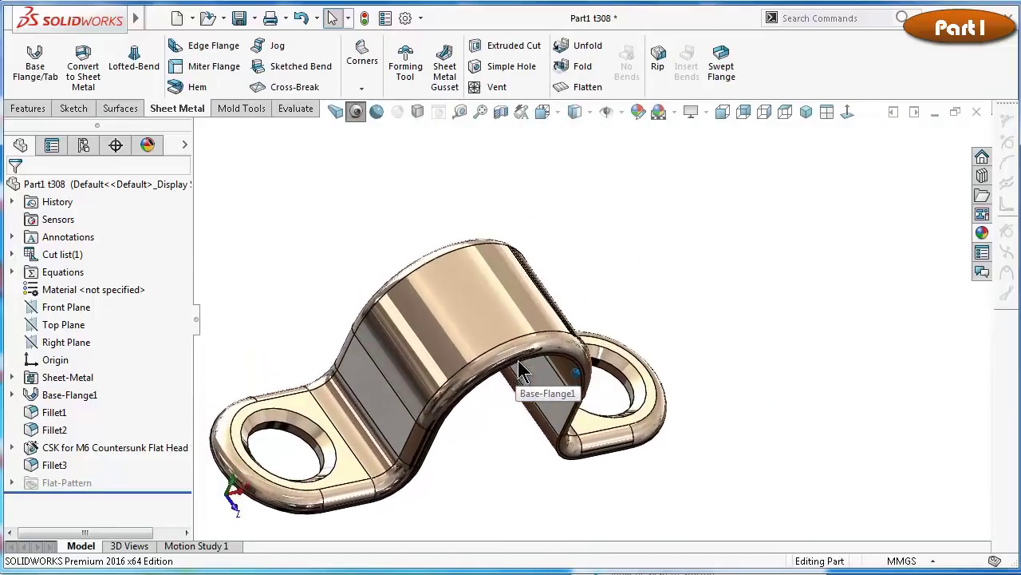
key(Left)
key(Left)
scroll(269, 135, down, 2)
scroll(272, 131, up, 2)
key(Left)
key(Left)
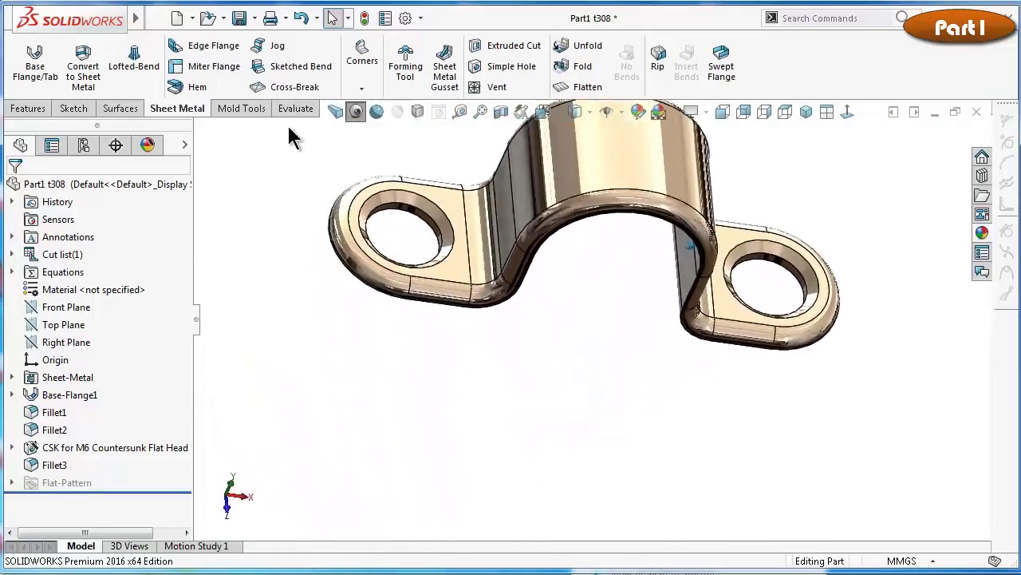
key(Up)
key(Up)
key(Left)
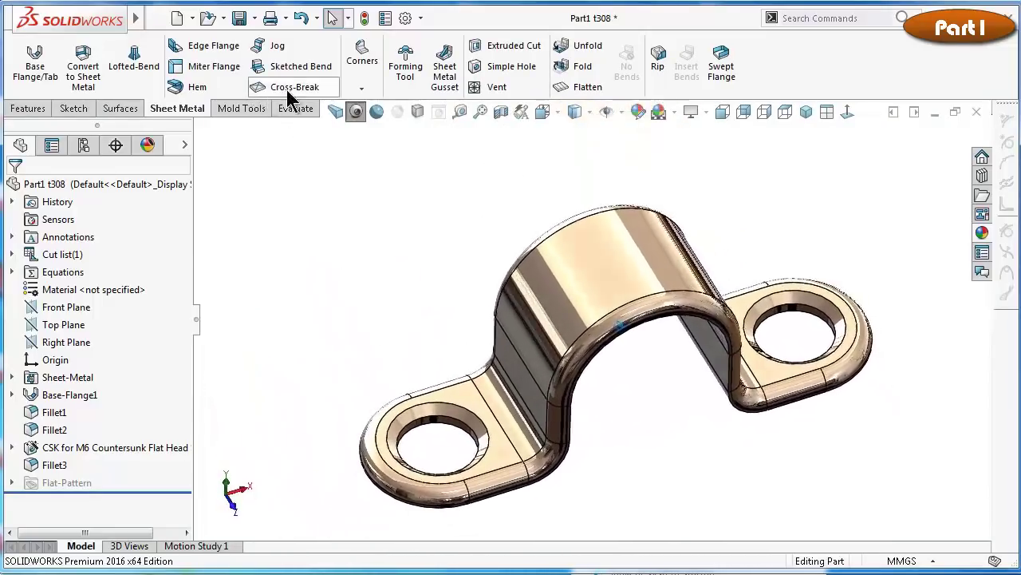
click(585, 85)
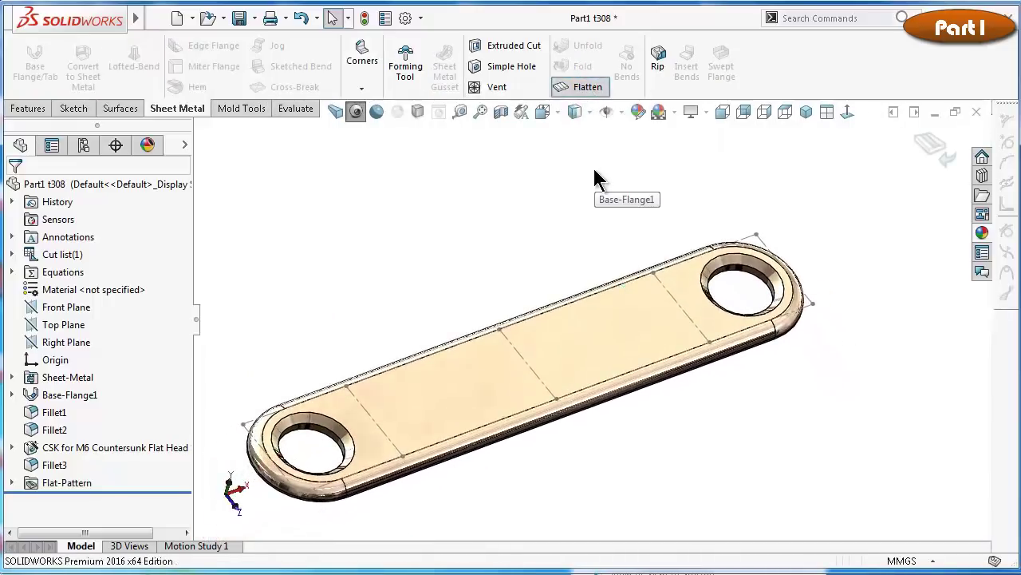
click(932, 141)
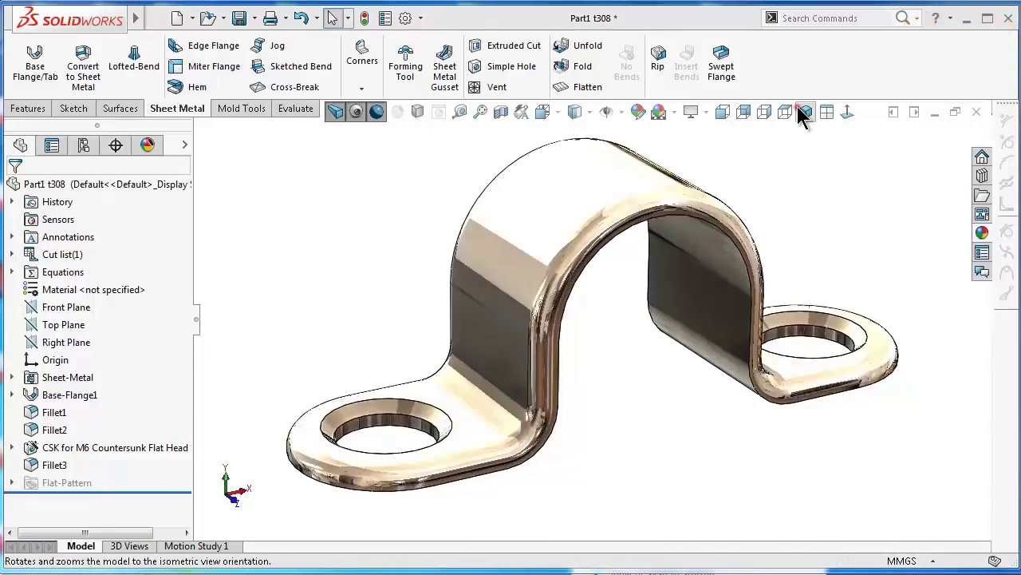
Show the bracket in isometric view with shadows in shaded mode and zoom to inspect
click(803, 110)
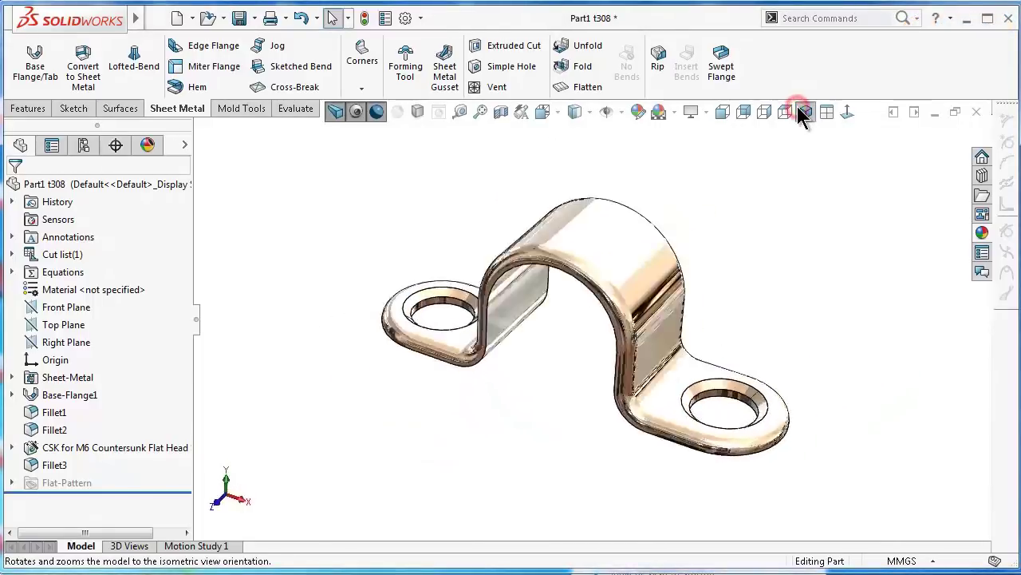
click(419, 112)
scroll(607, 406, down, 2)
scroll(707, 476, down, 2)
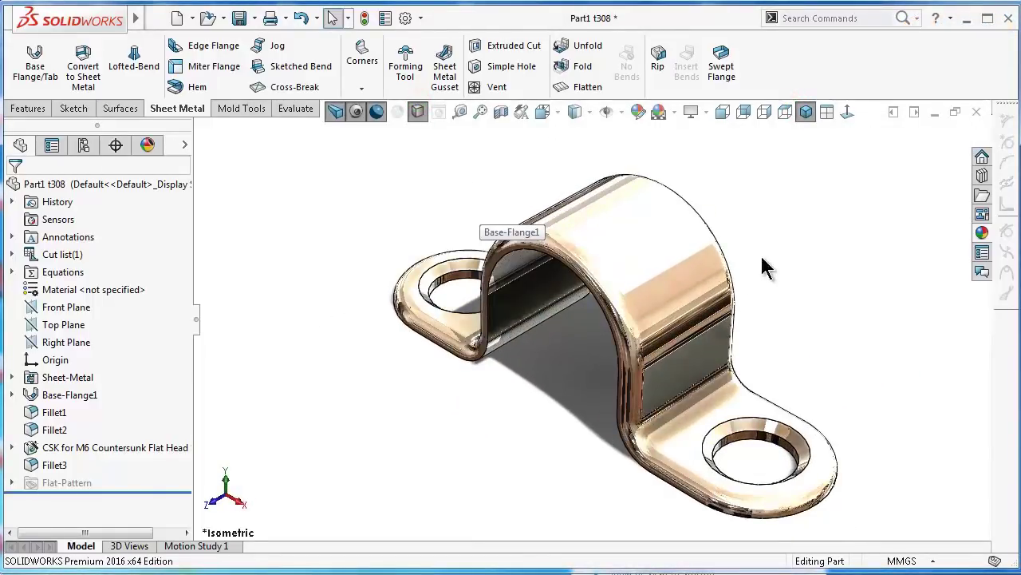
scroll(764, 268, down, 1)
scroll(763, 267, up, 1)
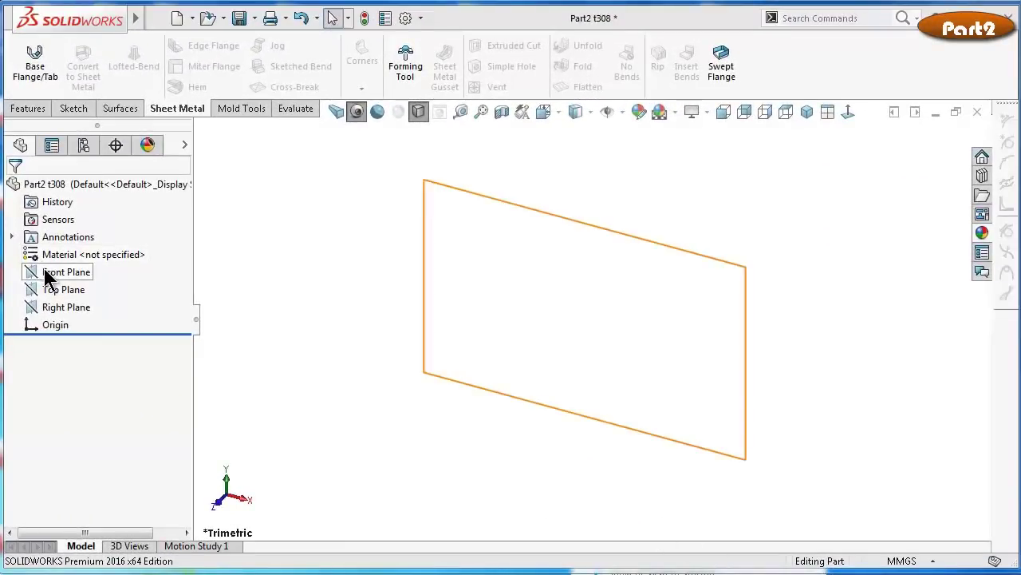
Start a Front Plane sketch and draw a tall corner rectangle from the origin
click(46, 274)
click(62, 239)
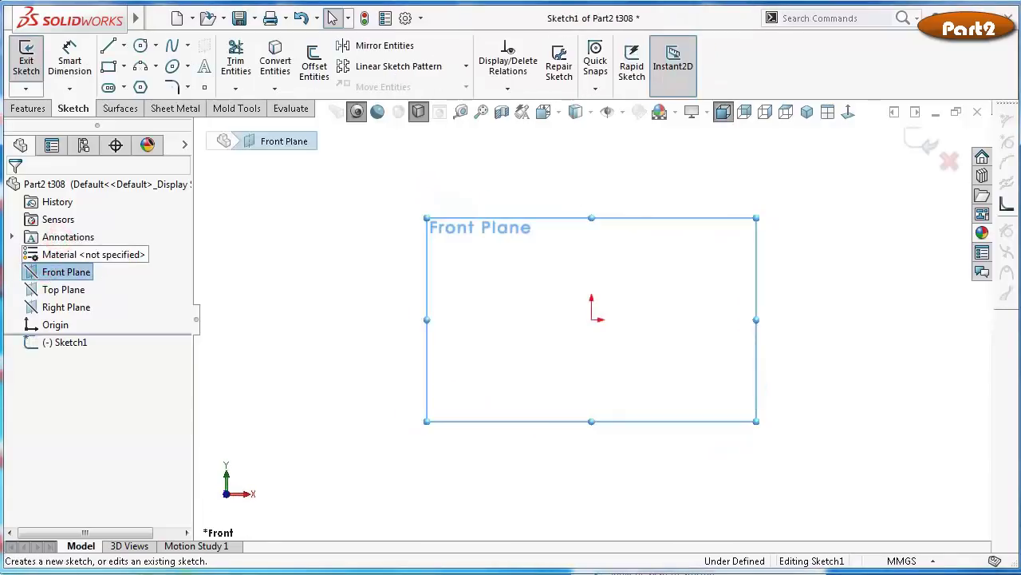
click(533, 447)
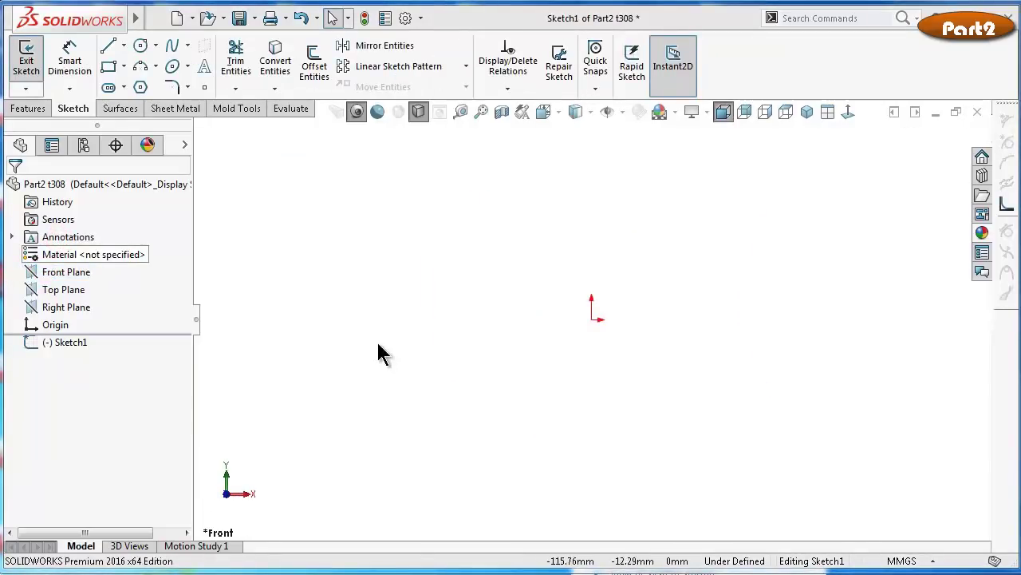
click(110, 69)
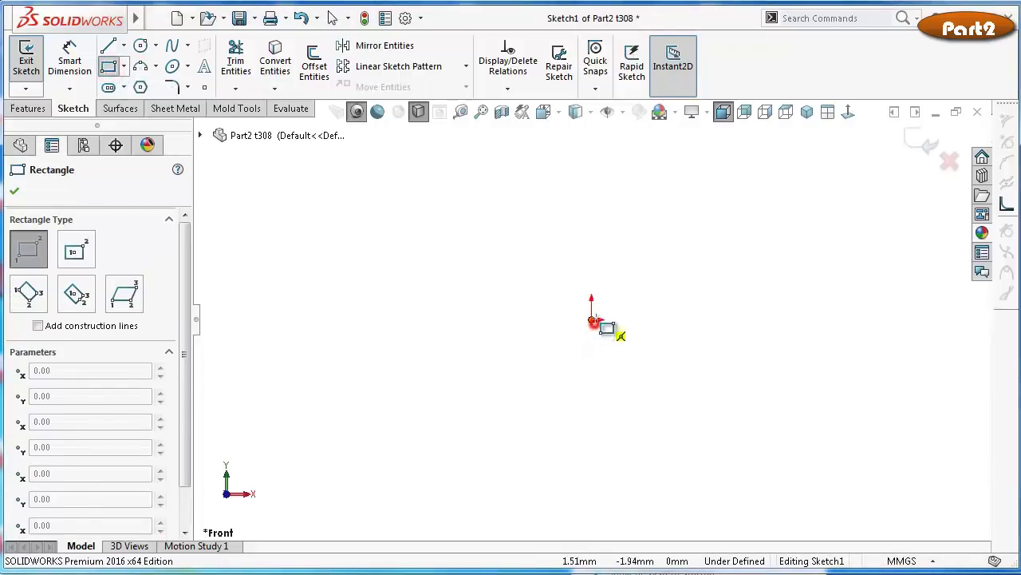
click(591, 320)
click(620, 165)
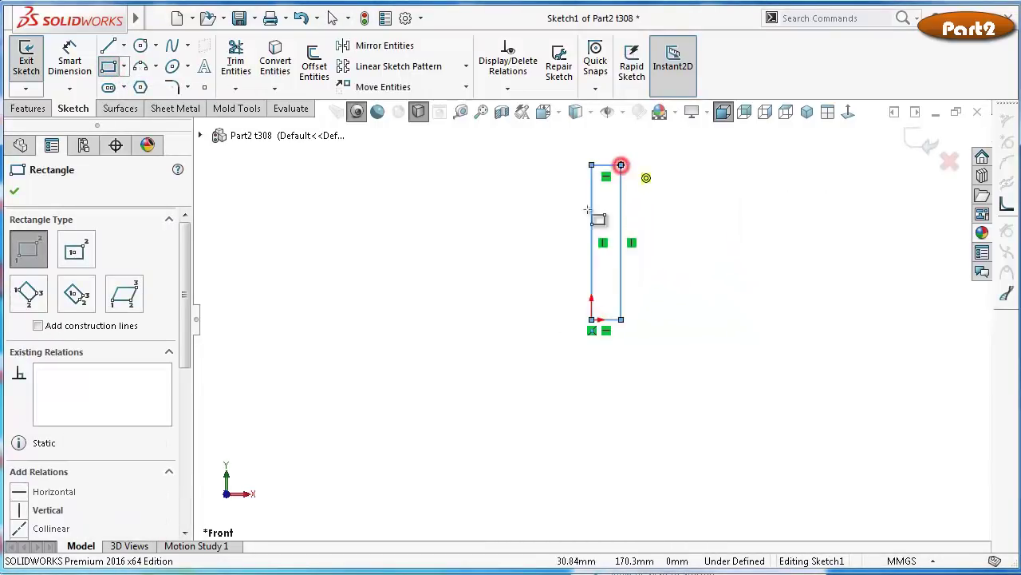
scroll(652, 359, down, 3)
Dimension the rectangle 76.25 mm long and 6.4 mm wide
right_drag(650, 358, 649, 224)
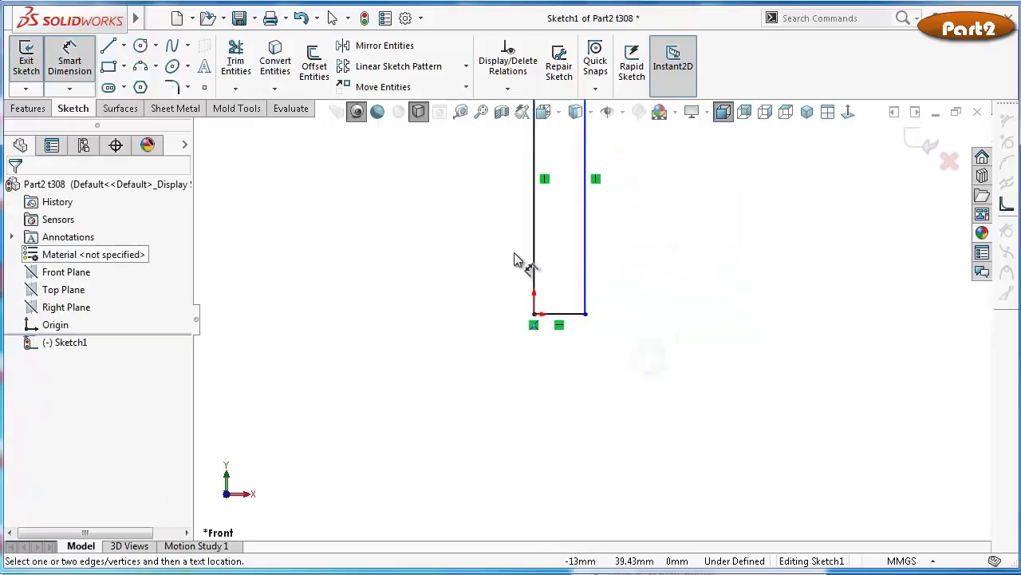
click(533, 260)
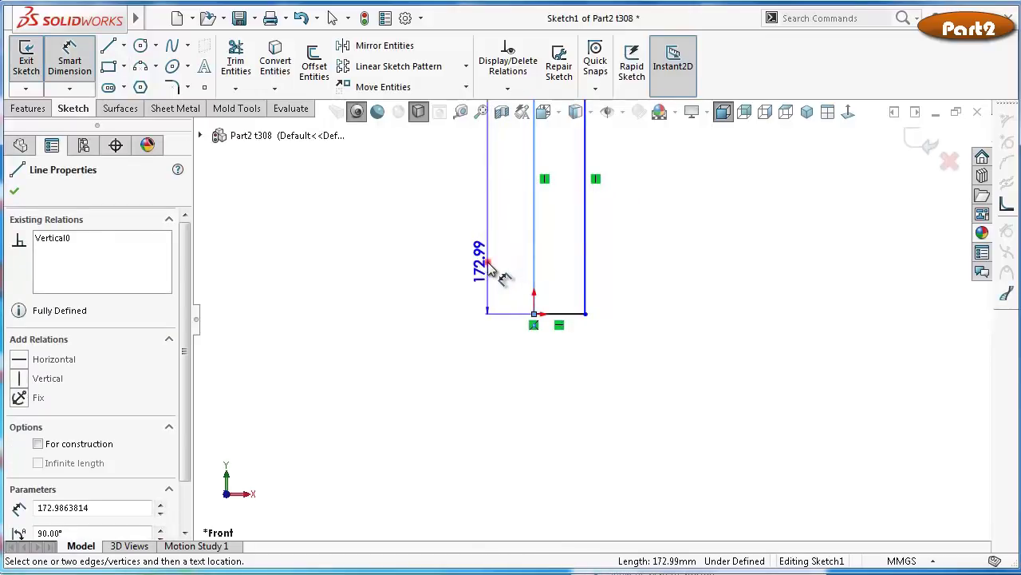
click(489, 265)
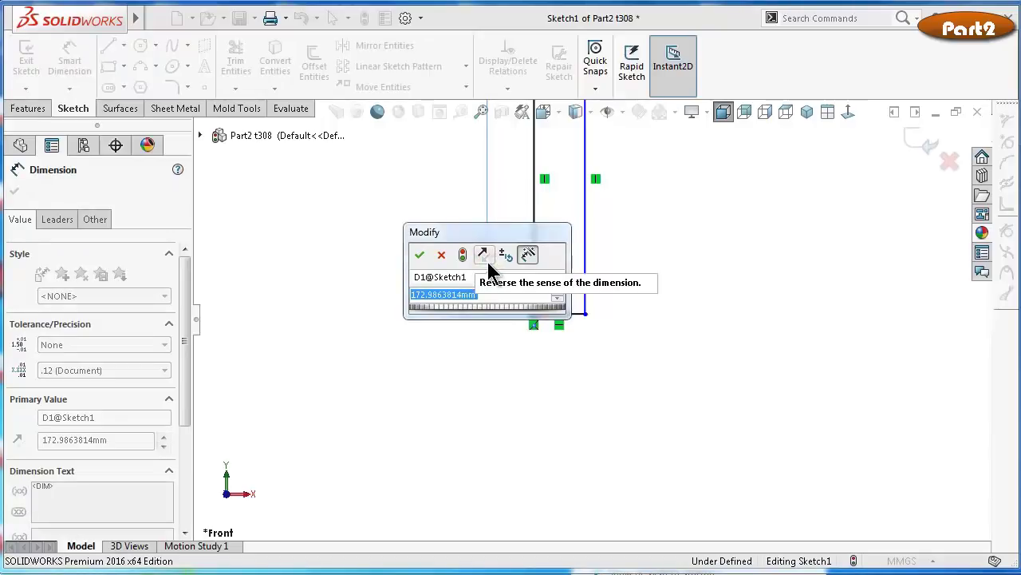
text(7)
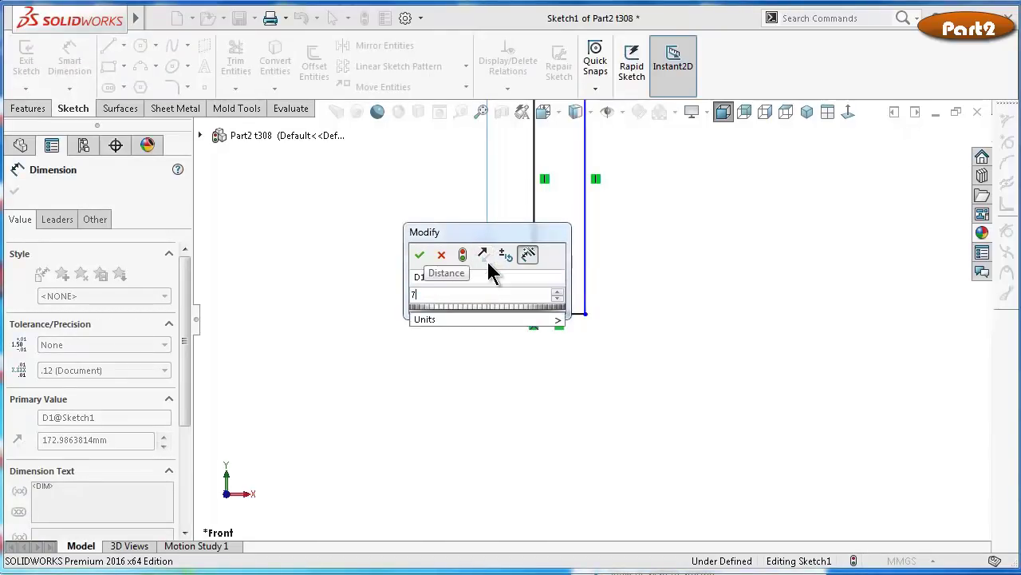
text(6.25)
key(Return)
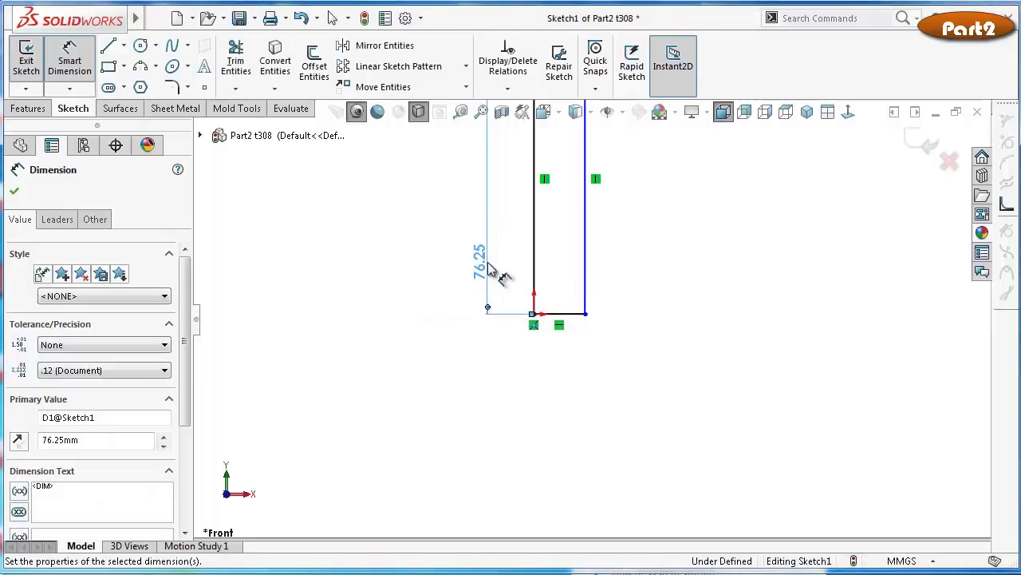
click(577, 316)
click(591, 405)
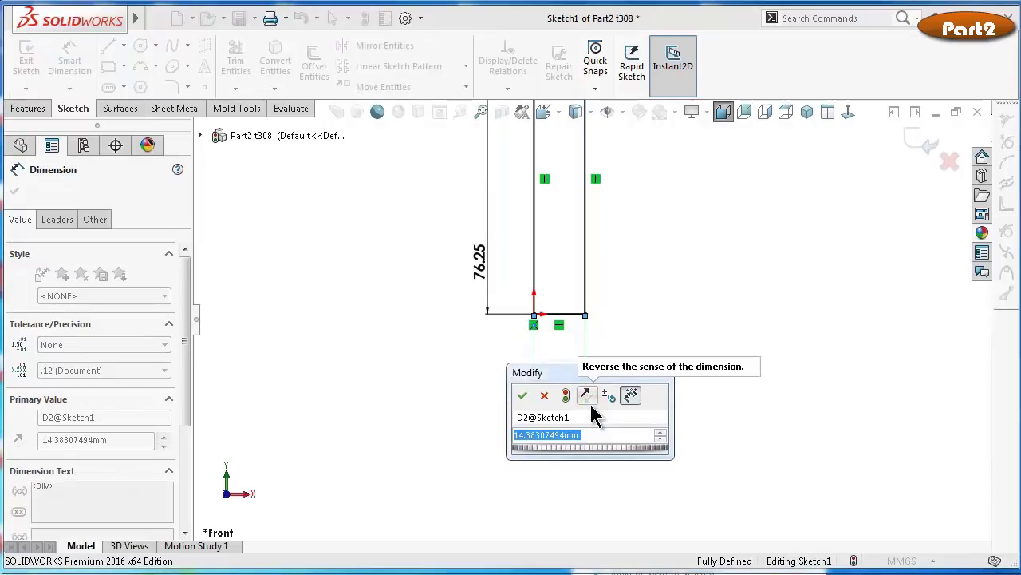
text(6.4)
key(Return)
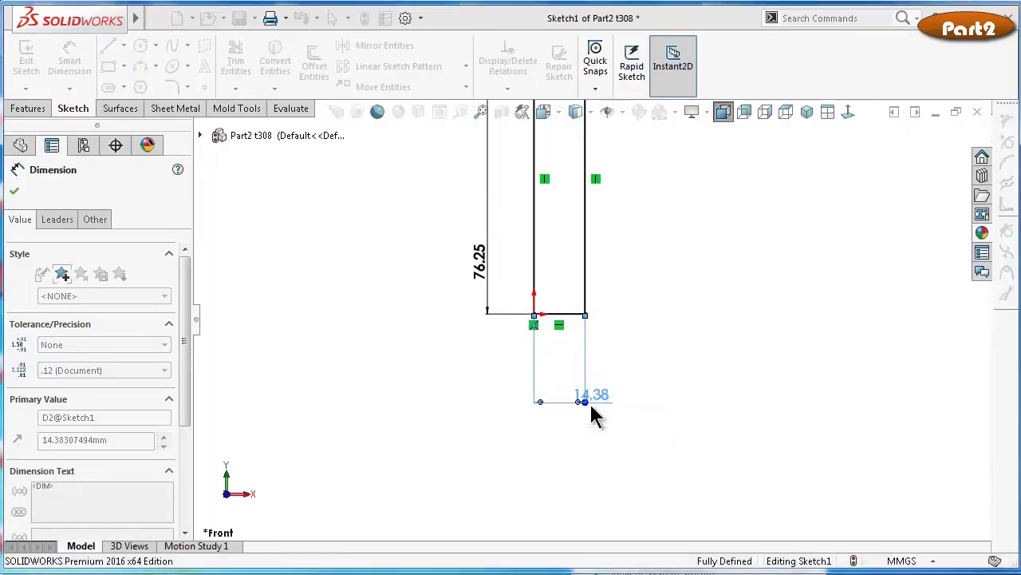
key(f)
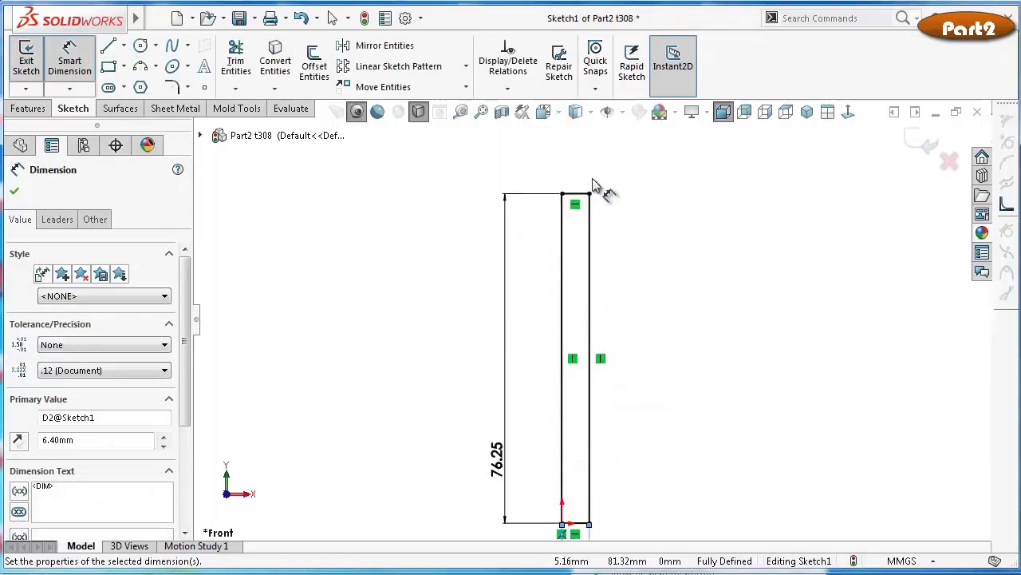
Round the rectangle's top-right and bottom-right corners with 4 mm sketch fillets
click(167, 89)
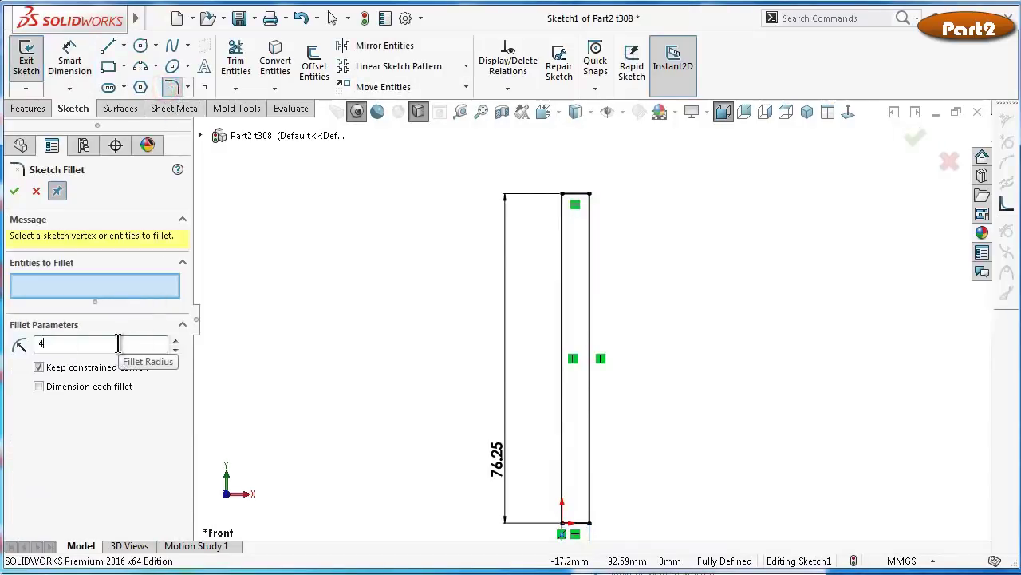
click(588, 196)
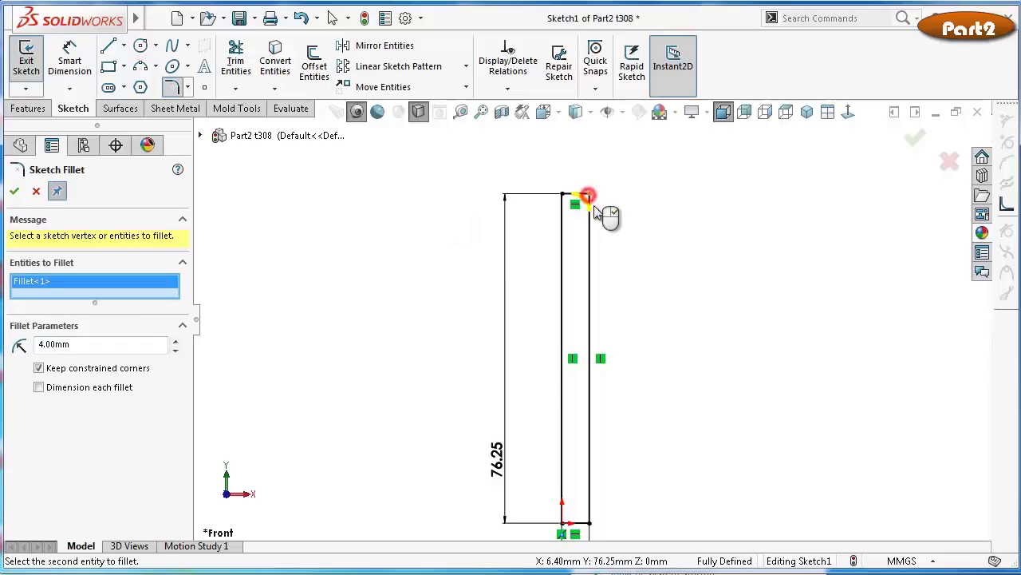
click(589, 524)
right_click(590, 528)
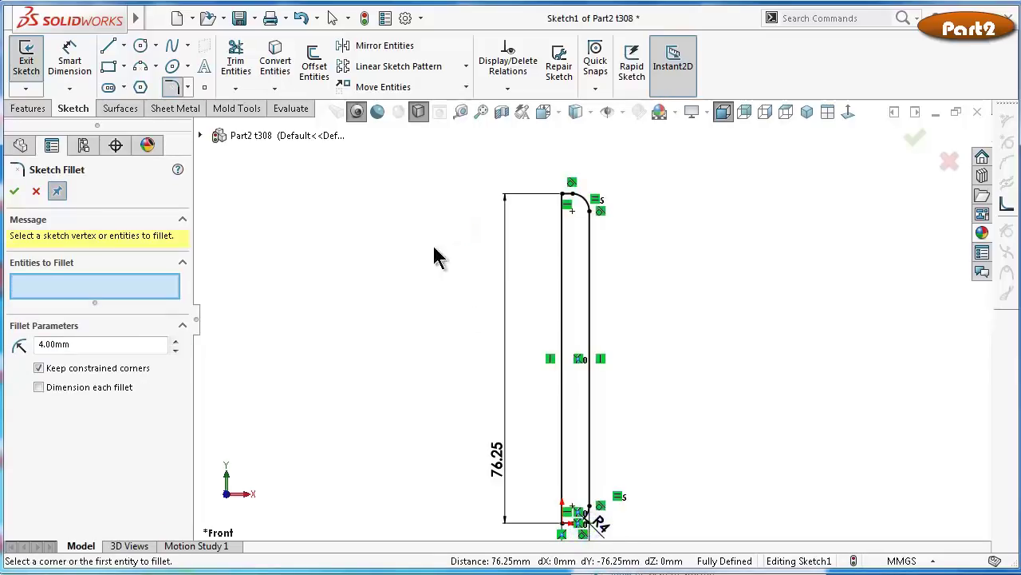
click(35, 109)
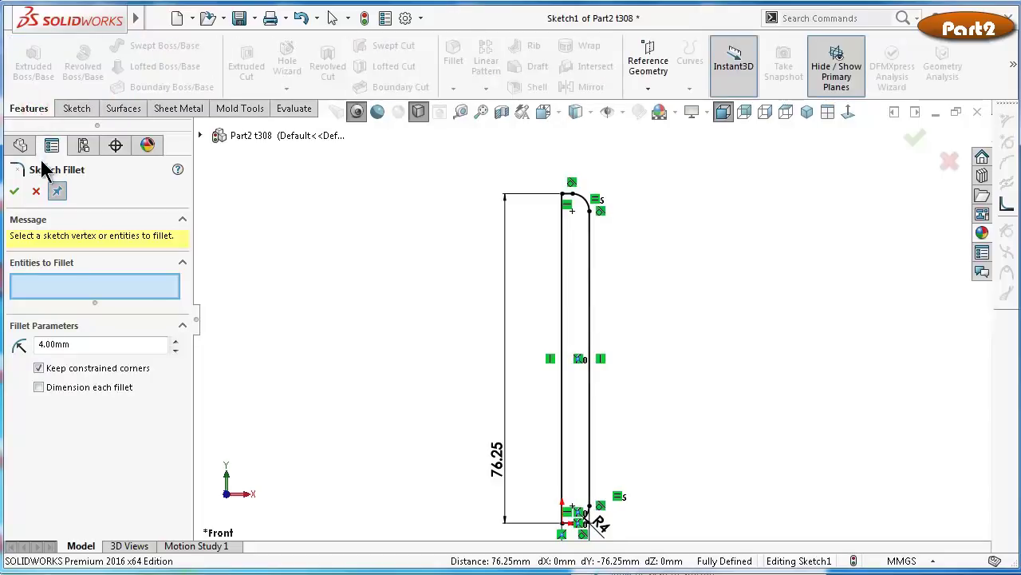
click(15, 191)
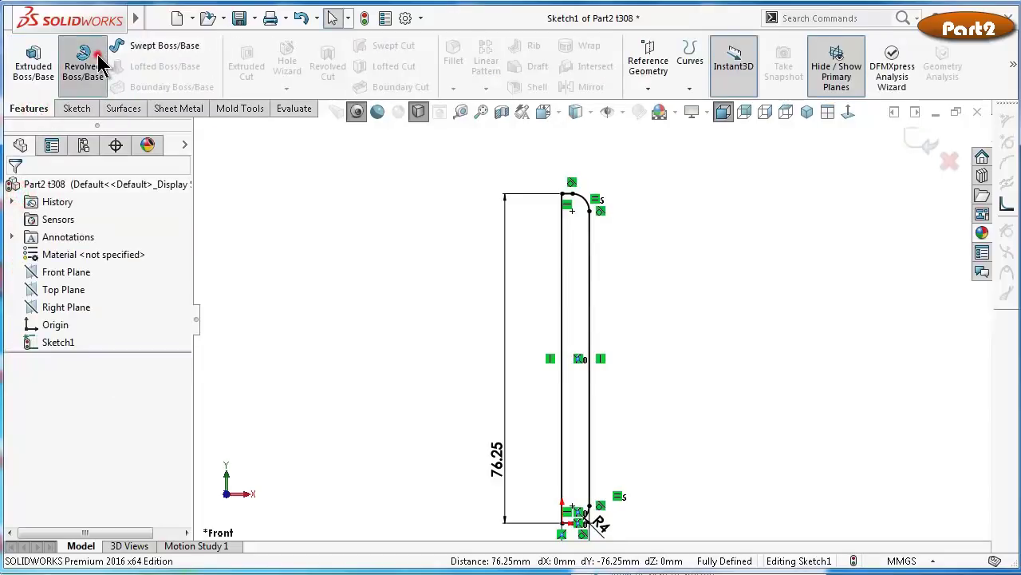
Revolve the sketch about its left line to create the pin
click(92, 54)
click(598, 216)
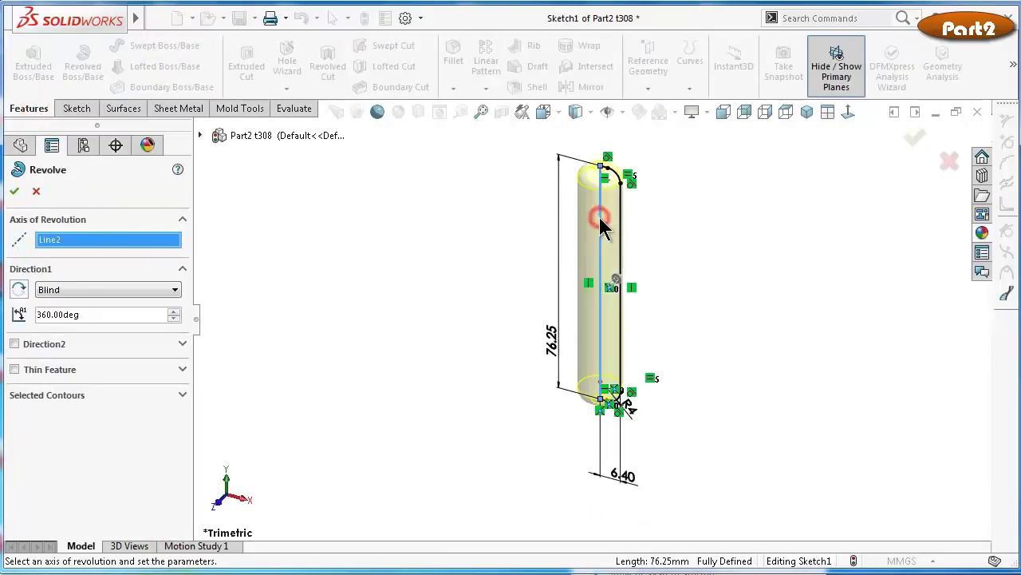
click(15, 192)
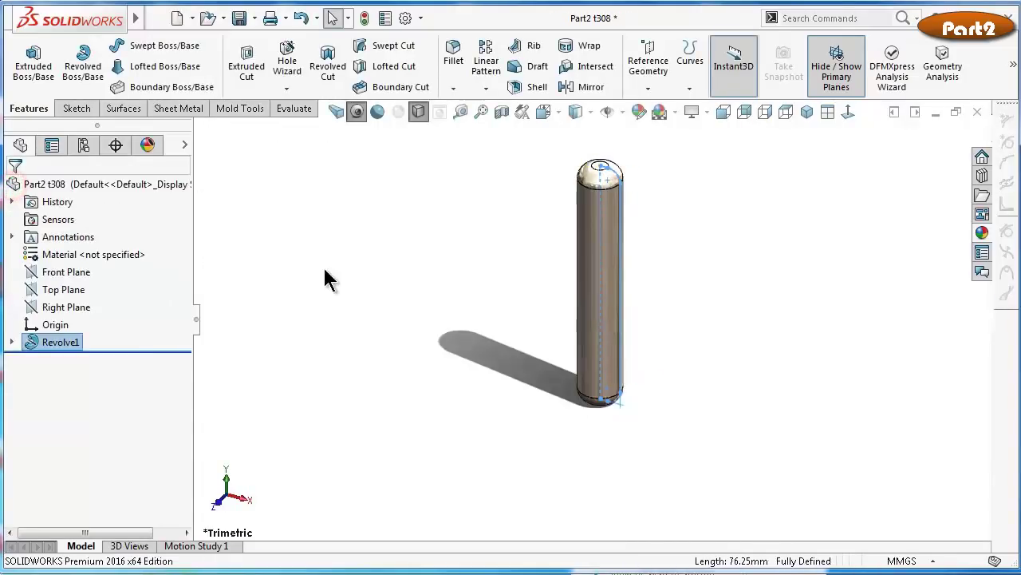
Save the part with the revolved pin
click(343, 254)
scroll(692, 244, down, 1)
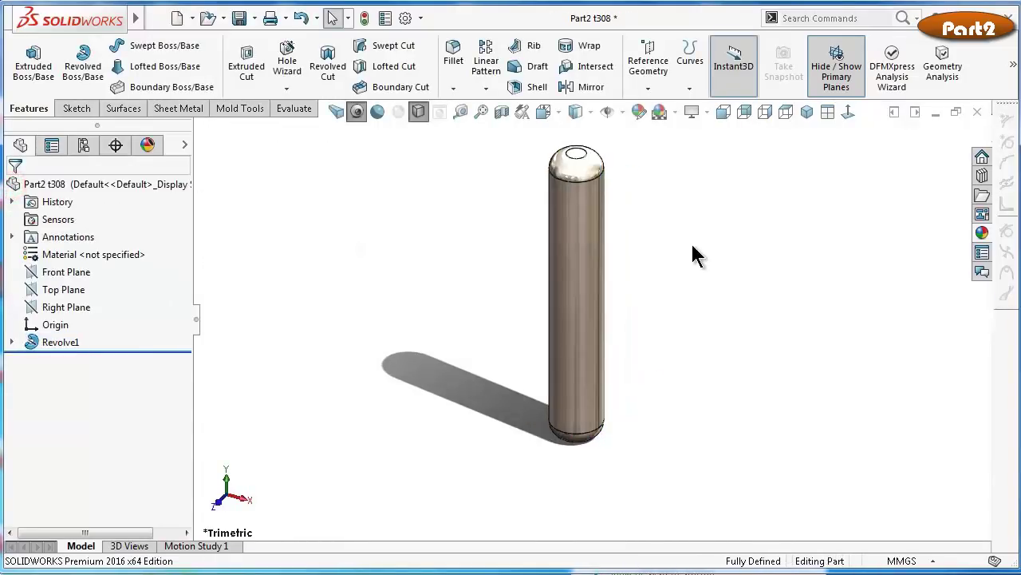
scroll(692, 244, down, 2)
key(ctrl+s)
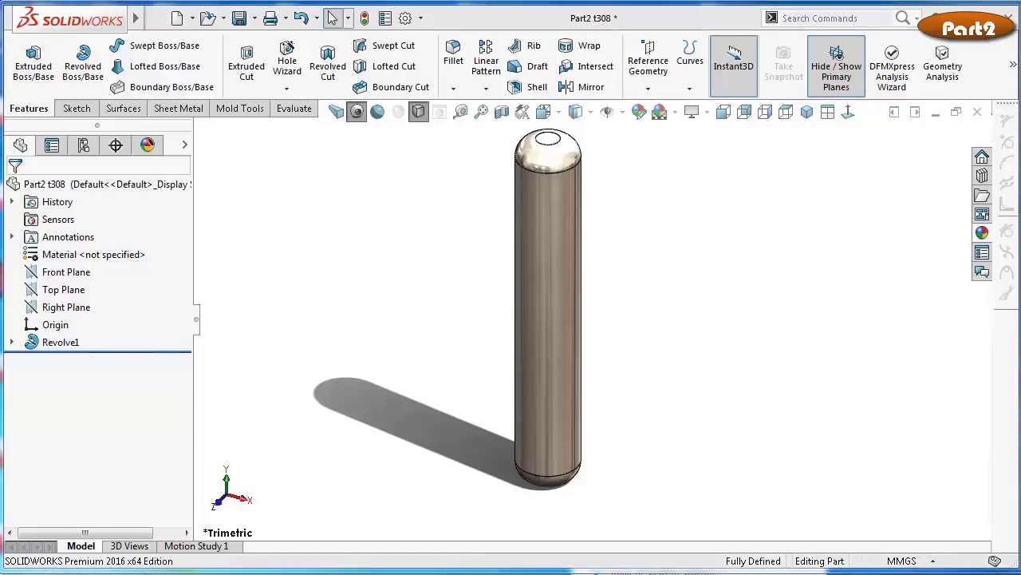
Start a sketch on the Right Plane and draw a circle on the pin
click(62, 312)
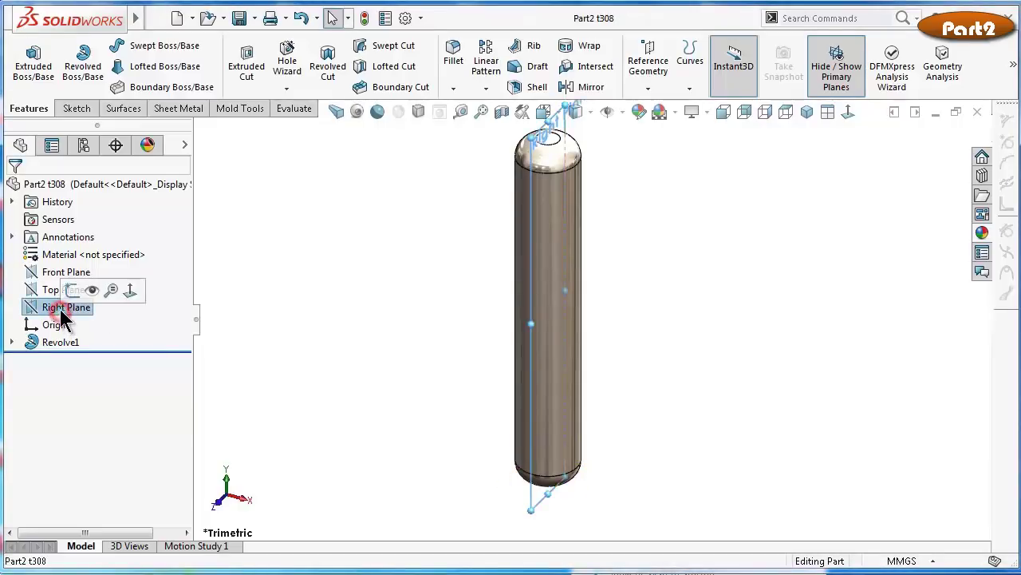
click(75, 292)
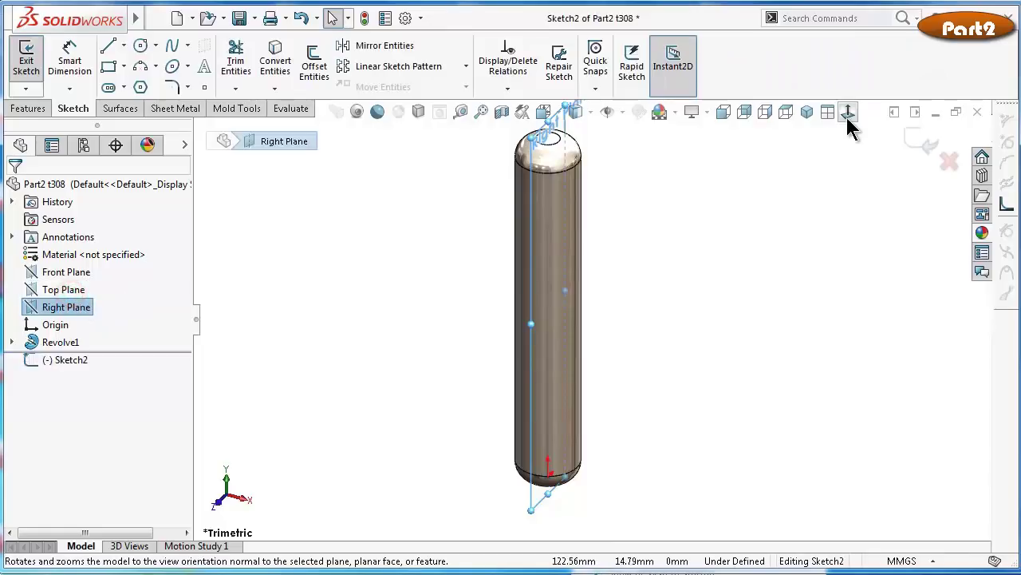
click(848, 113)
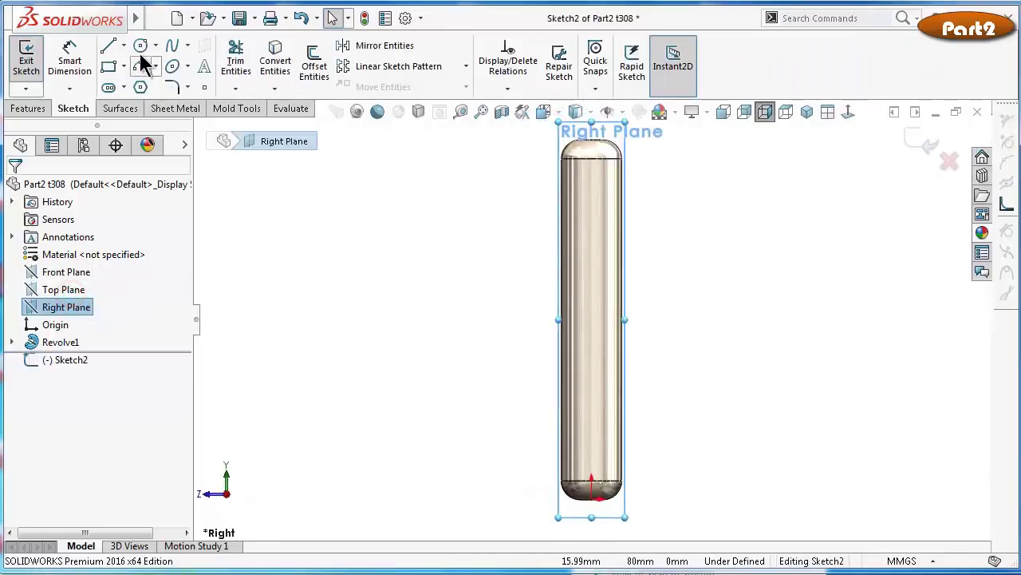
click(140, 45)
scroll(607, 247, down, 2)
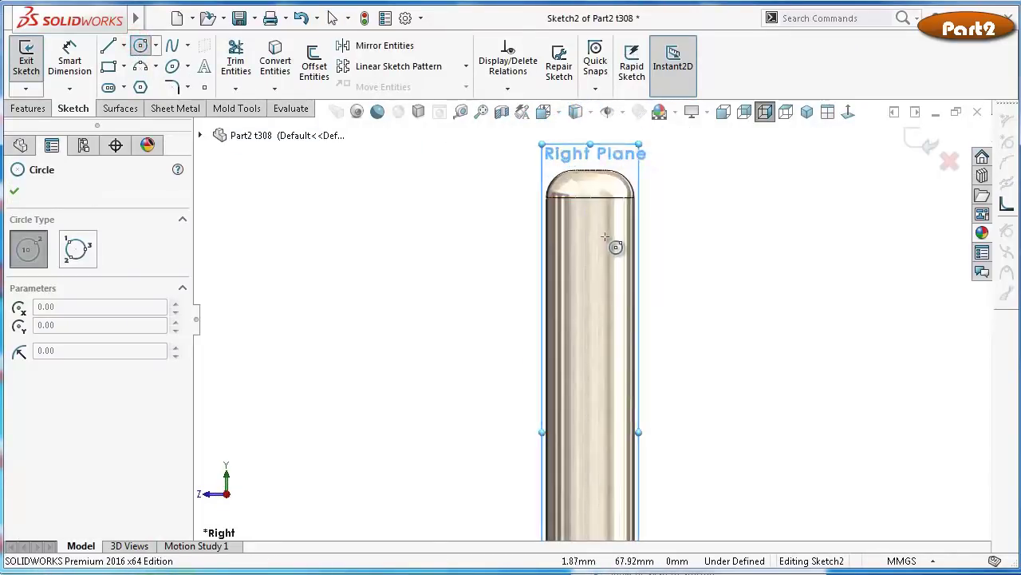
click(590, 310)
click(612, 310)
Dimension the circle to a 7.50 mm diameter
right_drag(683, 312, 690, 228)
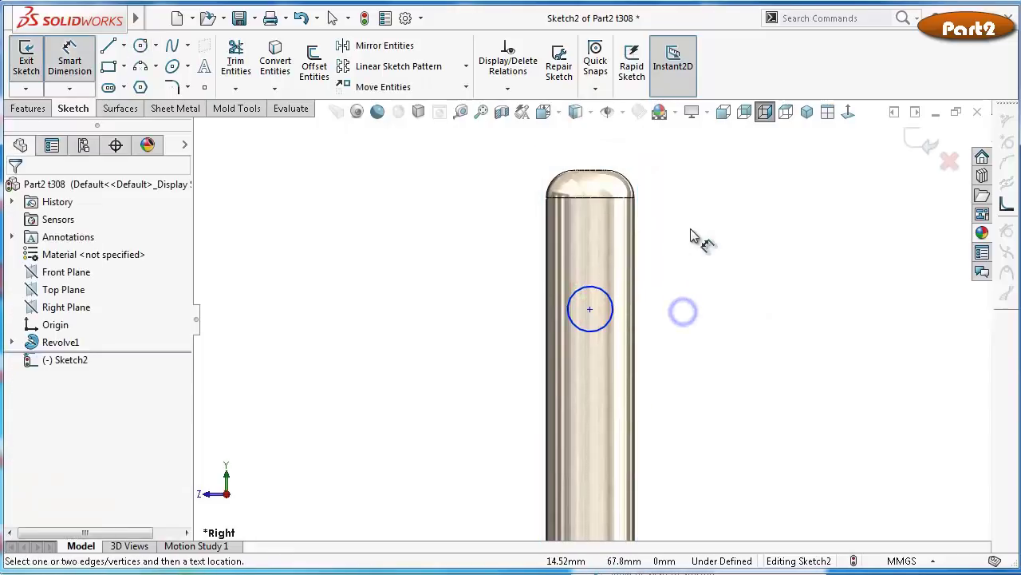
click(592, 295)
click(495, 295)
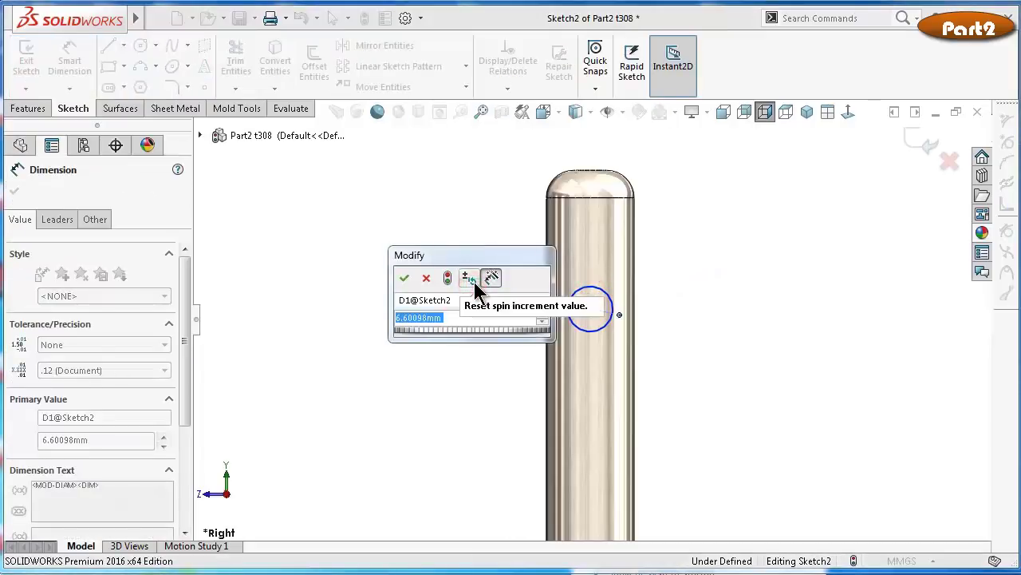
text(7.5)
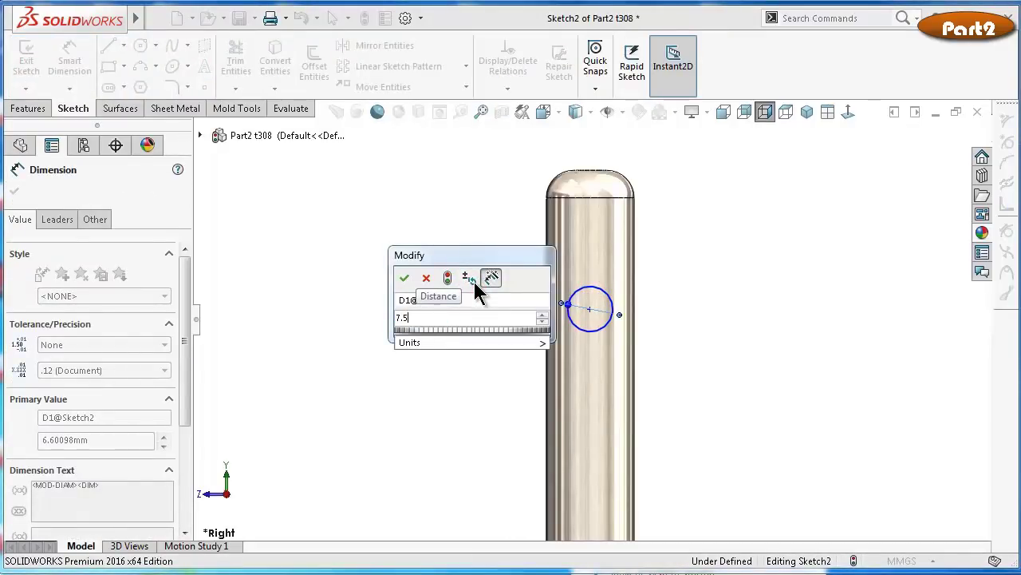
key(Return)
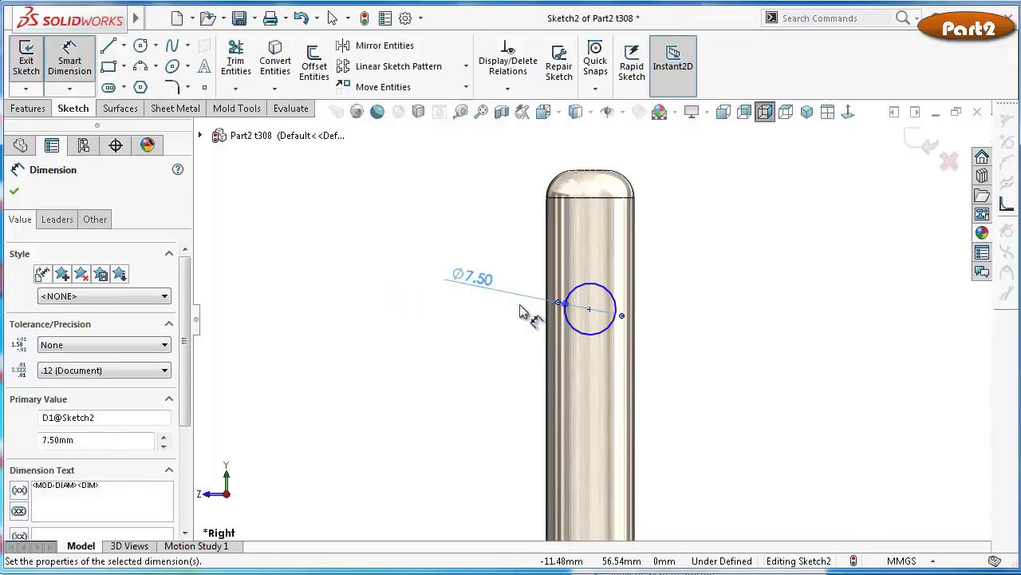
click(590, 308)
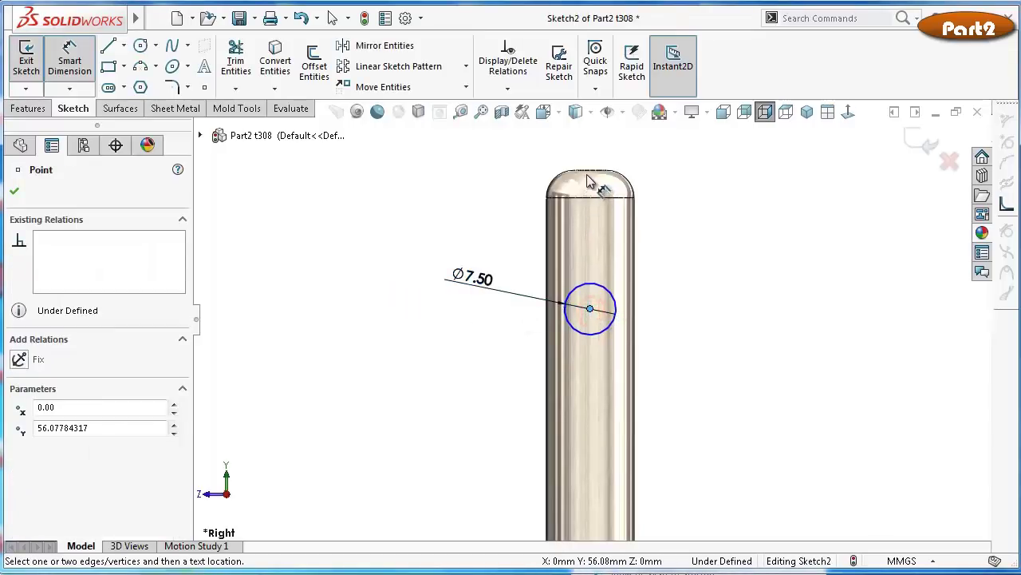
Dimension the circle centre 25.50 mm below the pin's top
click(590, 169)
click(724, 221)
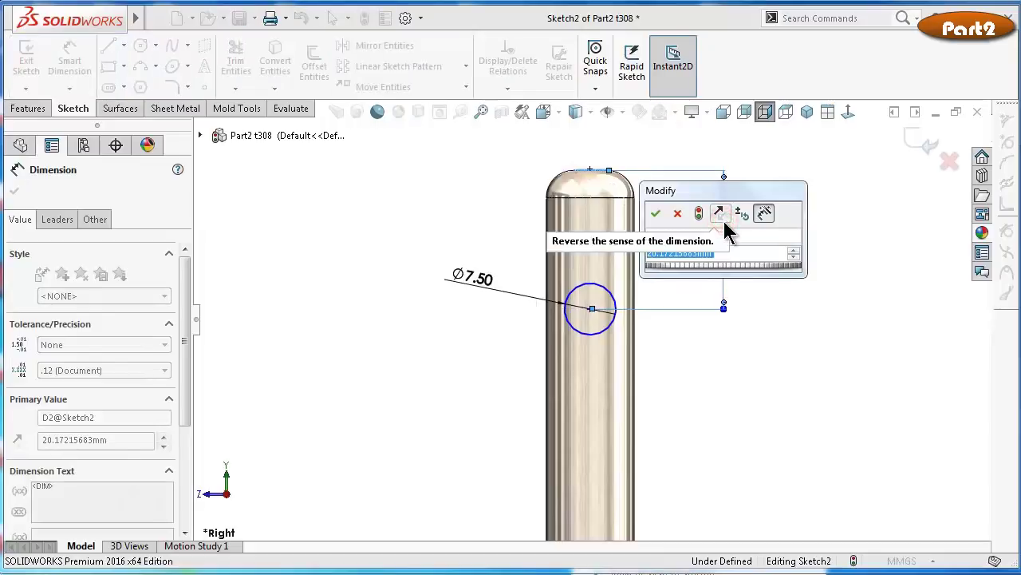
text(25)
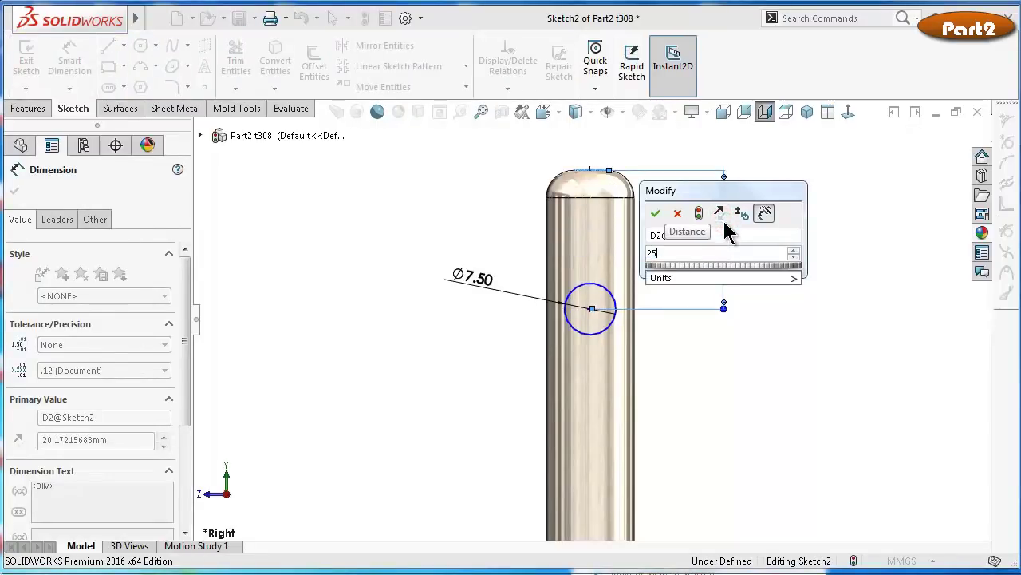
text(.5)
key(Return)
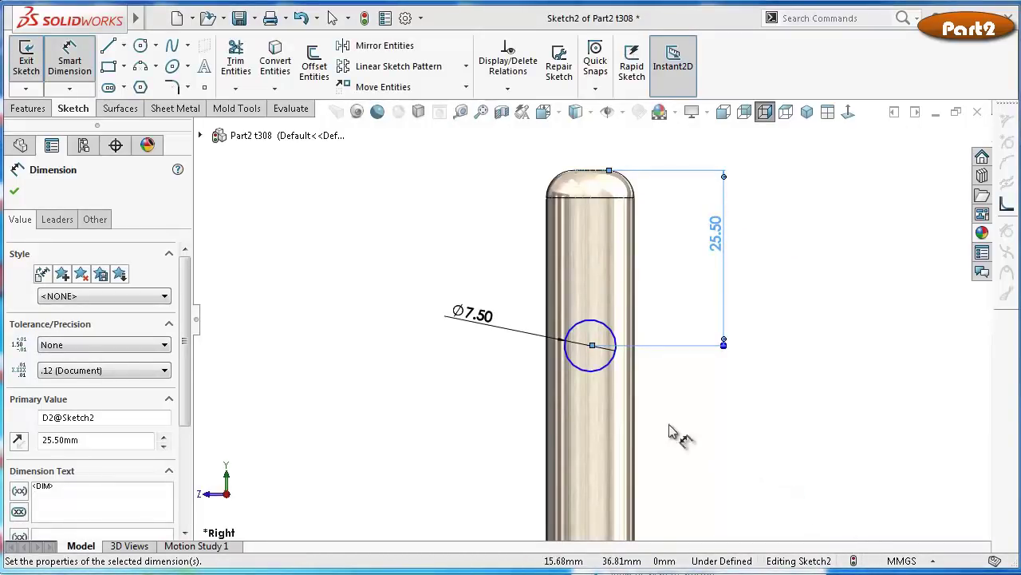
Add a Vertical relation between the circle centre and the origin
mouse_move(592, 345)
mouse_down()
mouse_move(584, 257)
mouse_move(596, 243)
mouse_up()
scroll(591, 319, up, 2)
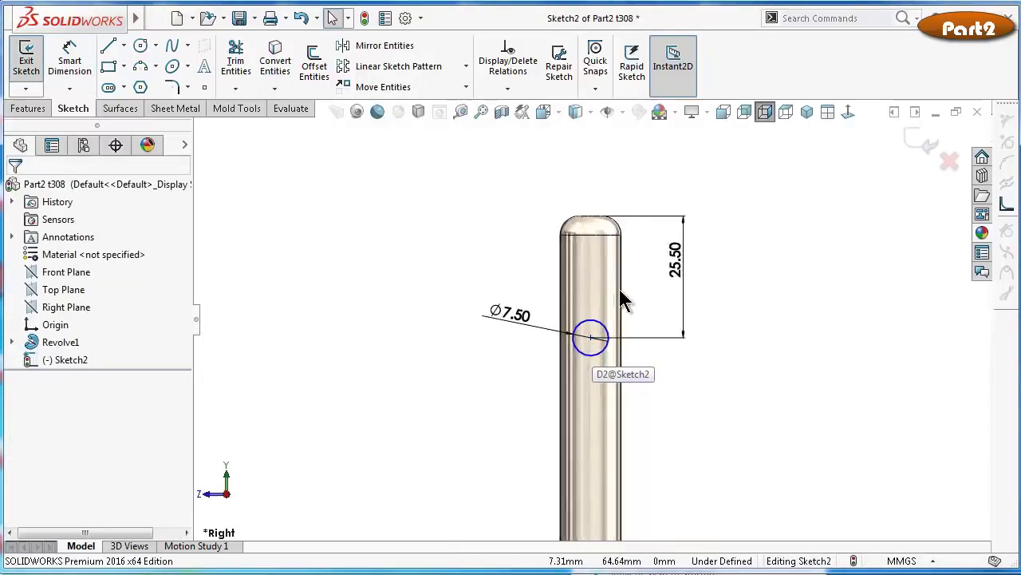
scroll(591, 319, up, 1)
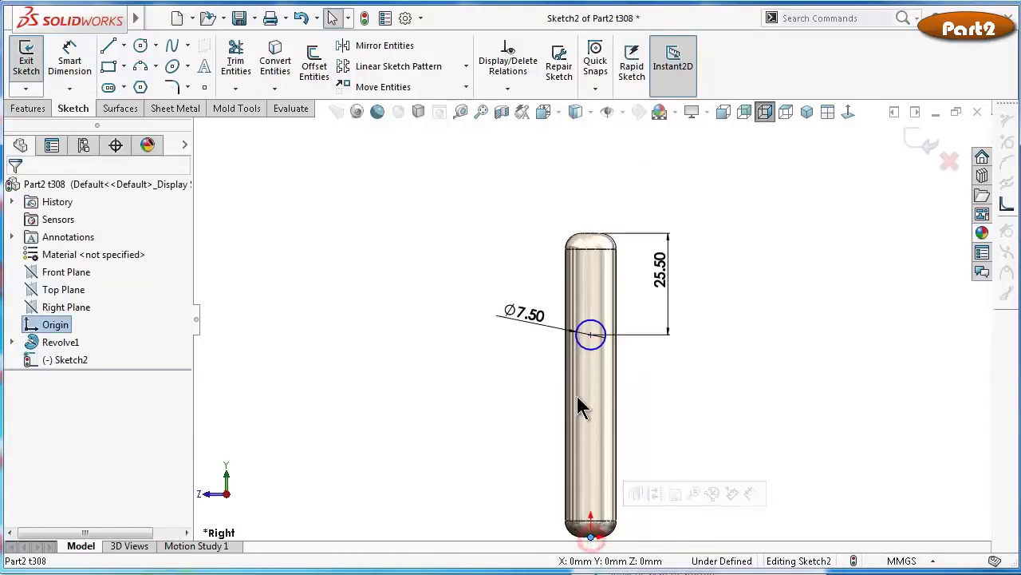
ctrl+click(591, 336)
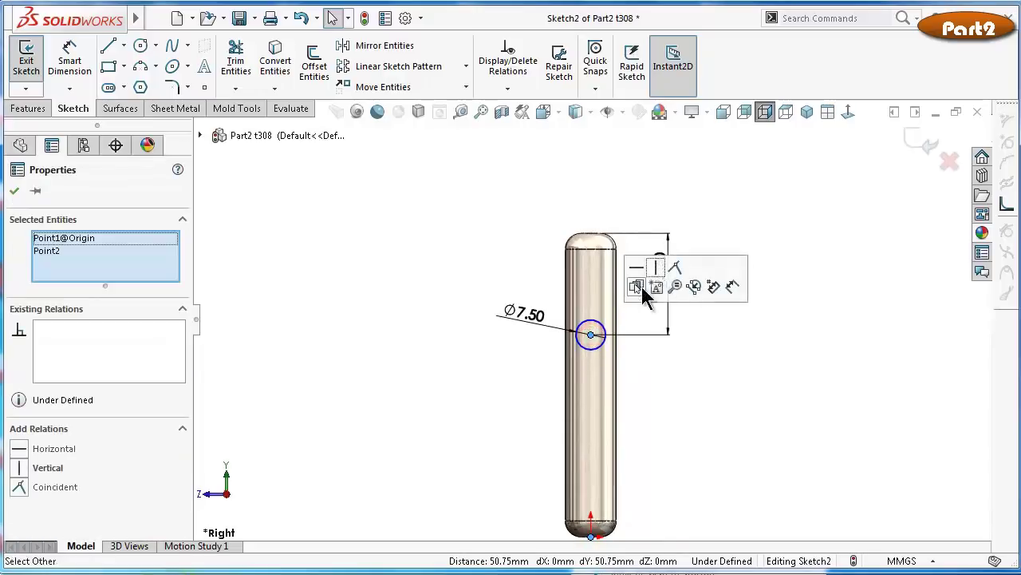
click(656, 267)
click(775, 309)
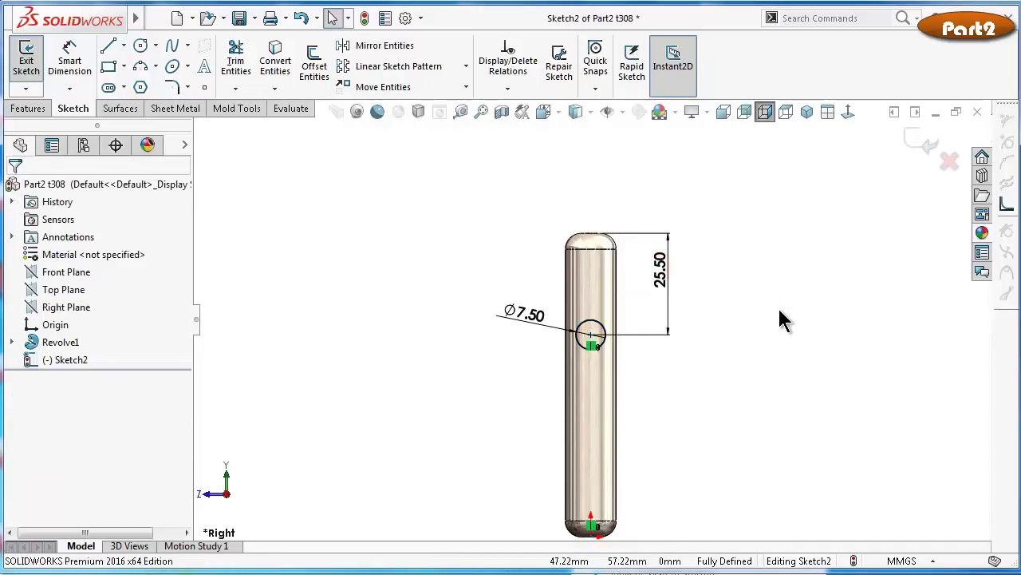
key(ctrl+7)
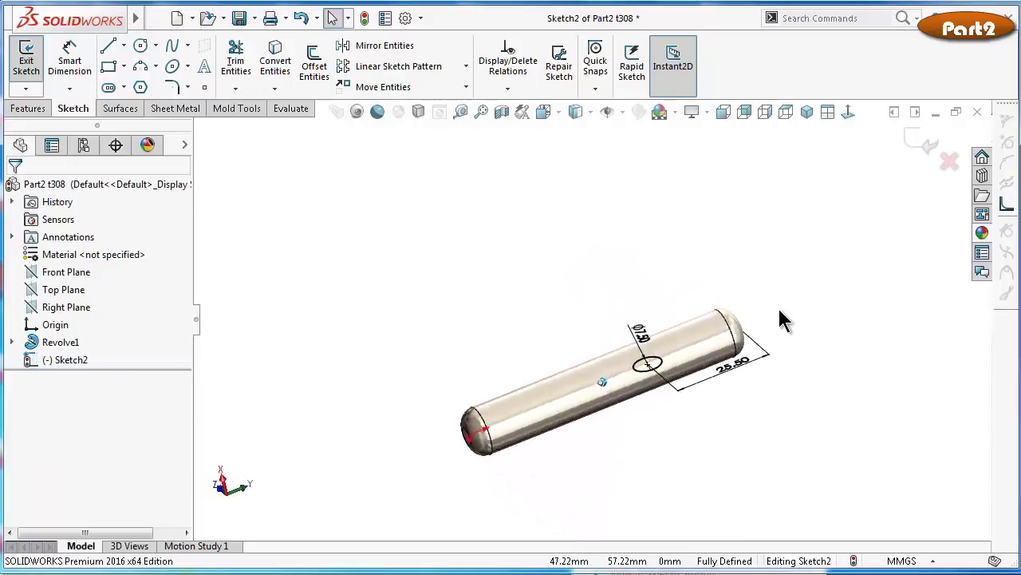
Extrude-cut the circle in reversed direction, starting 5.15 mm offset from the sketch plane
click(24, 109)
click(246, 70)
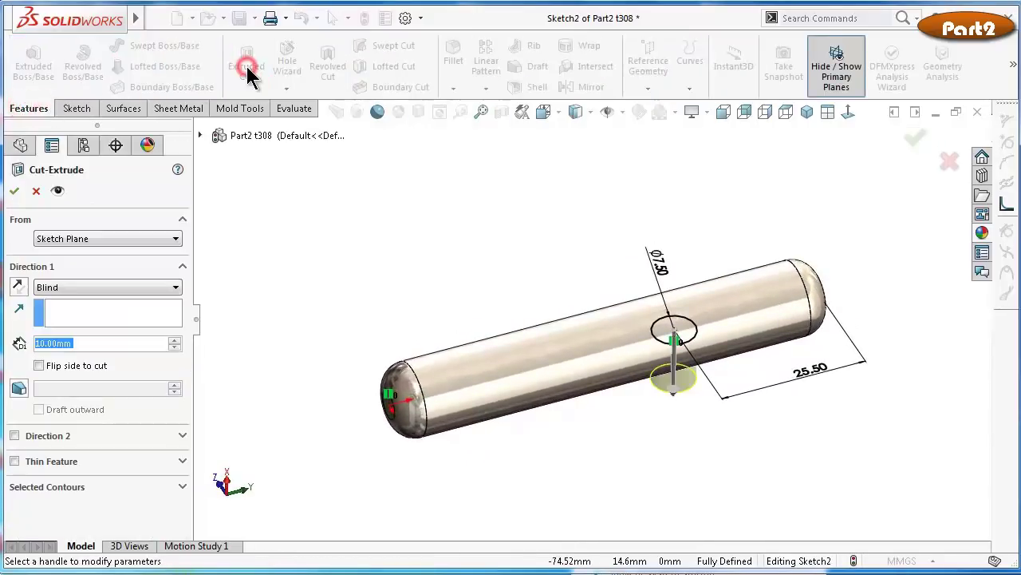
click(24, 286)
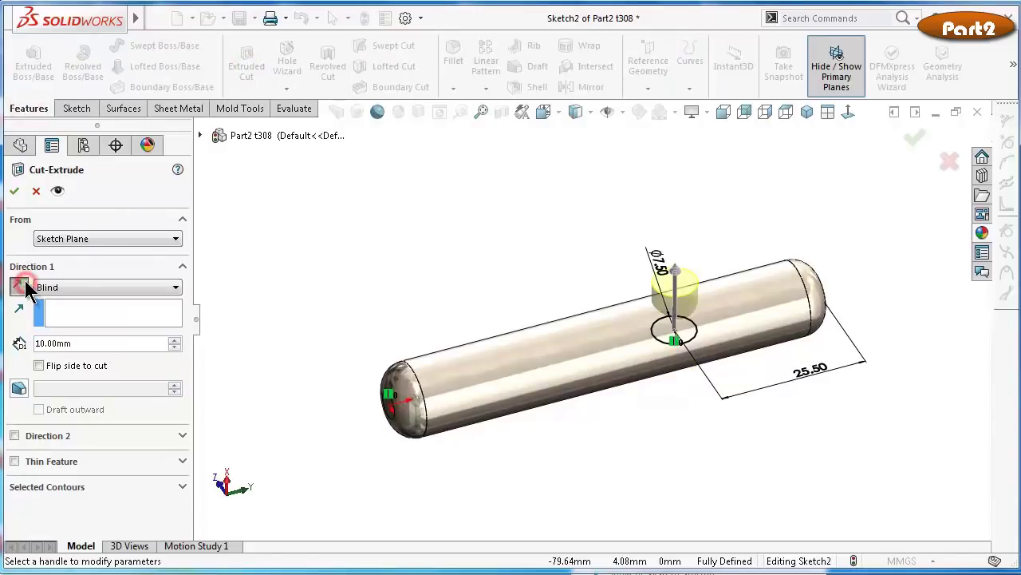
click(85, 238)
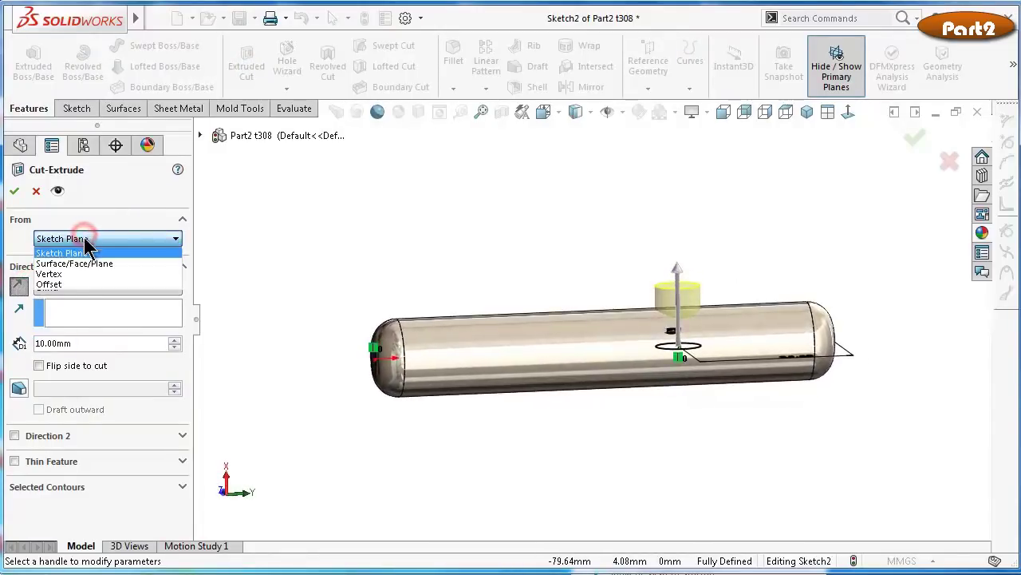
click(77, 285)
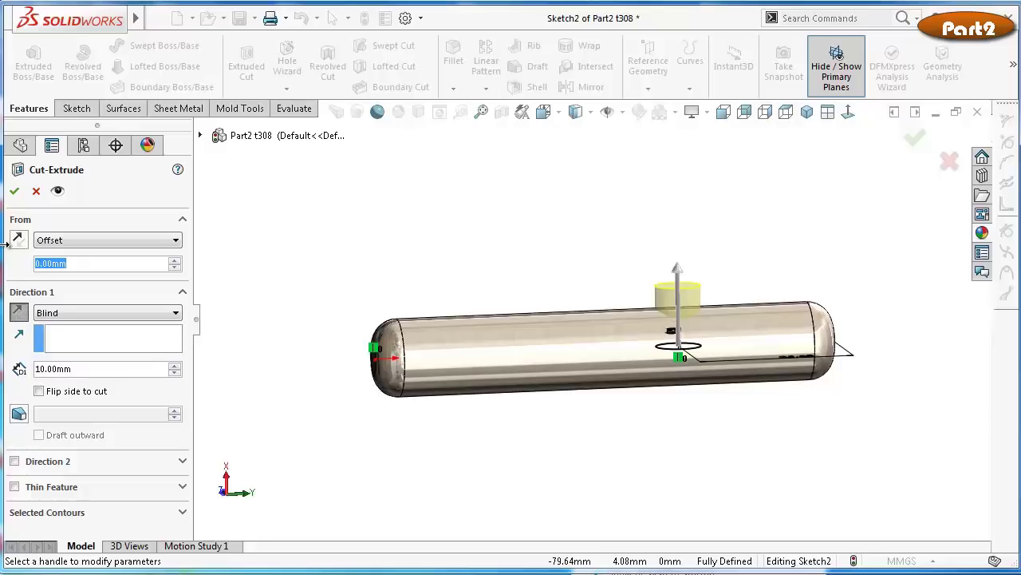
text(5.15)
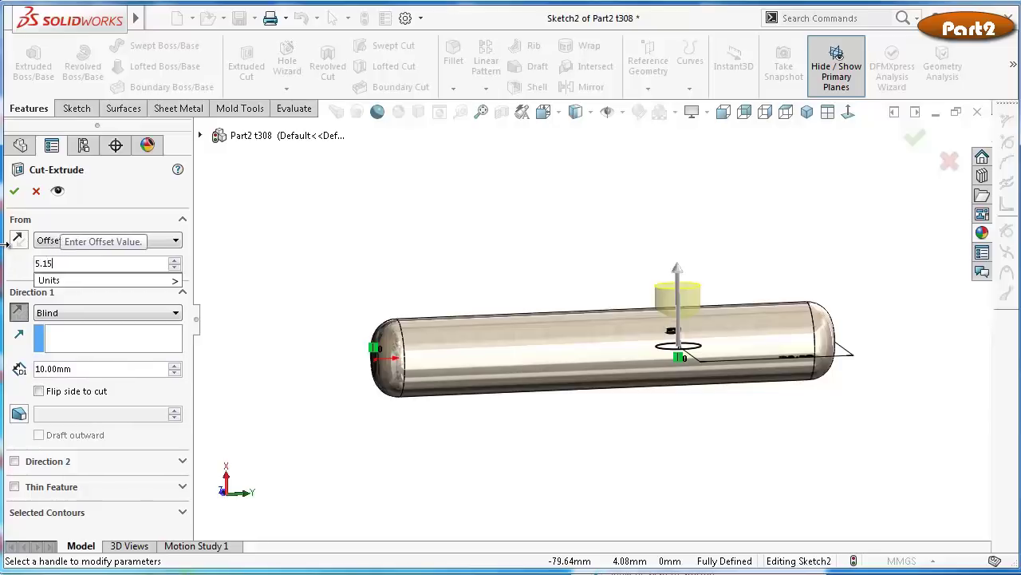
key(Return)
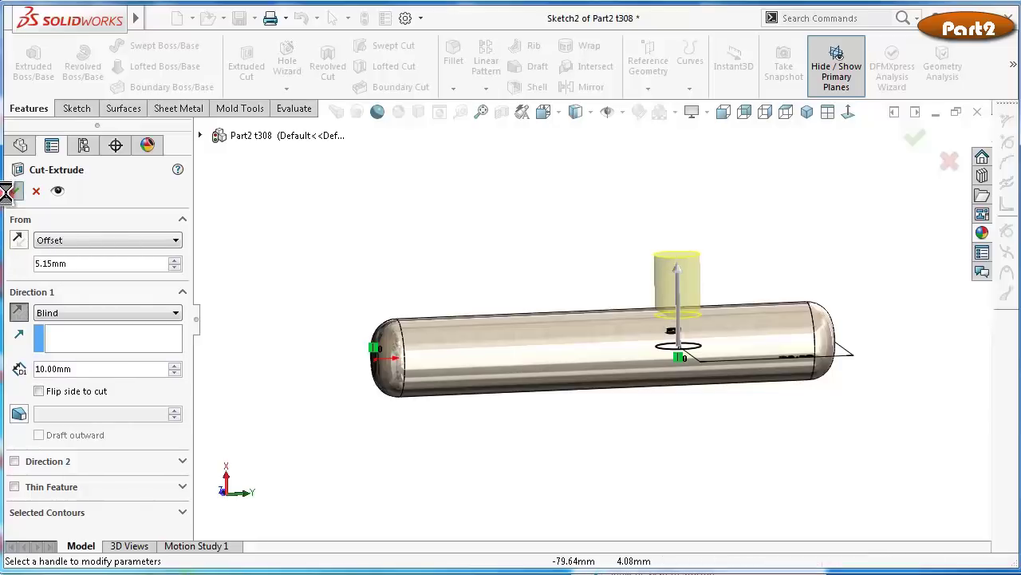
click(14, 191)
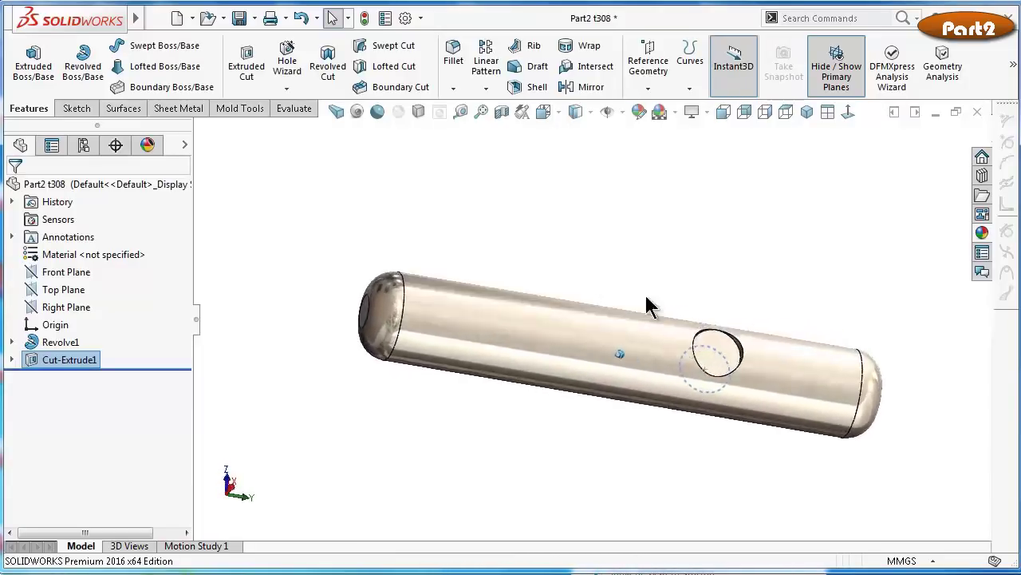
Save the part and orbit the pin to inspect the new cut
mouse_move(580, 279)
middle_down()
mouse_move(752, 354)
mouse_move(740, 387)
mouse_move(745, 373)
middle_up()
scroll(750, 357, down, 3)
scroll(746, 371, down, 2)
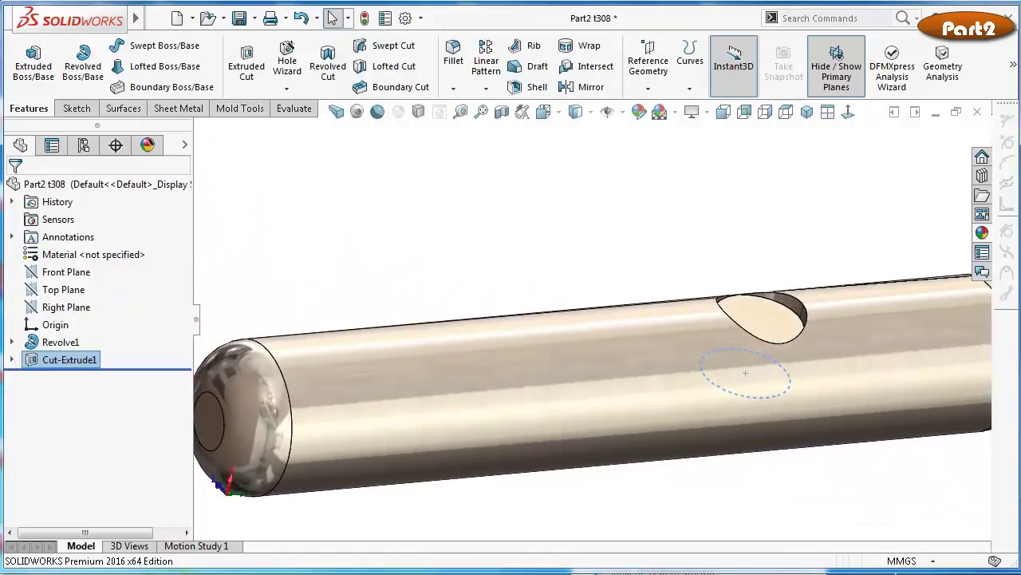
key(ctrl+s)
click(615, 237)
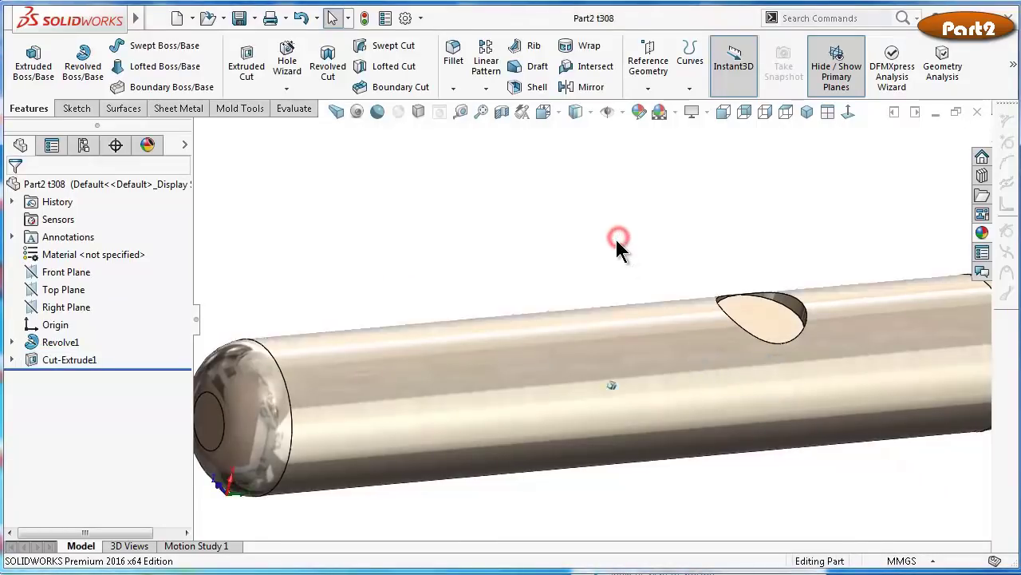
middle_drag(615, 254, 614, 254)
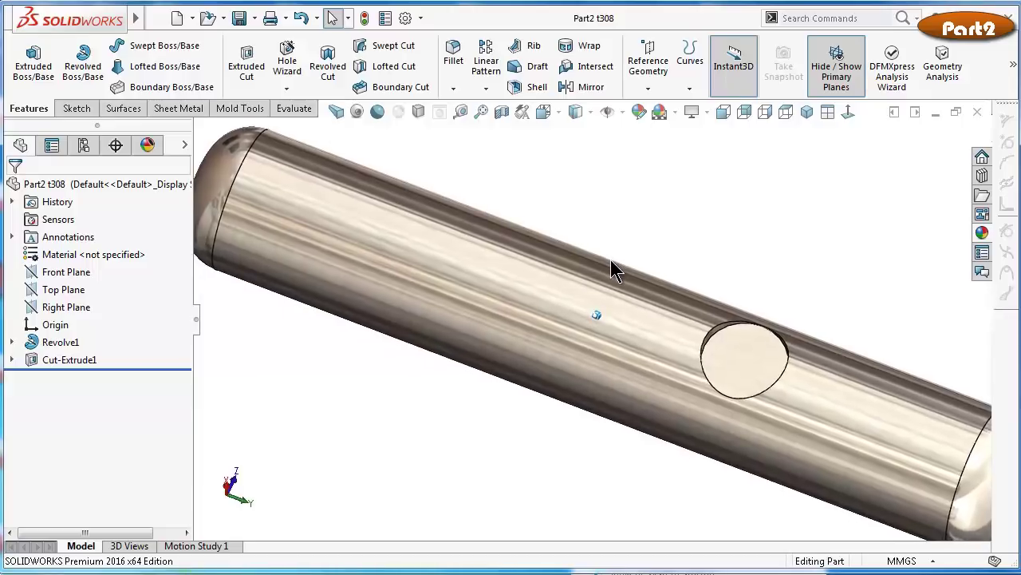
middle_drag(614, 267, 606, 263)
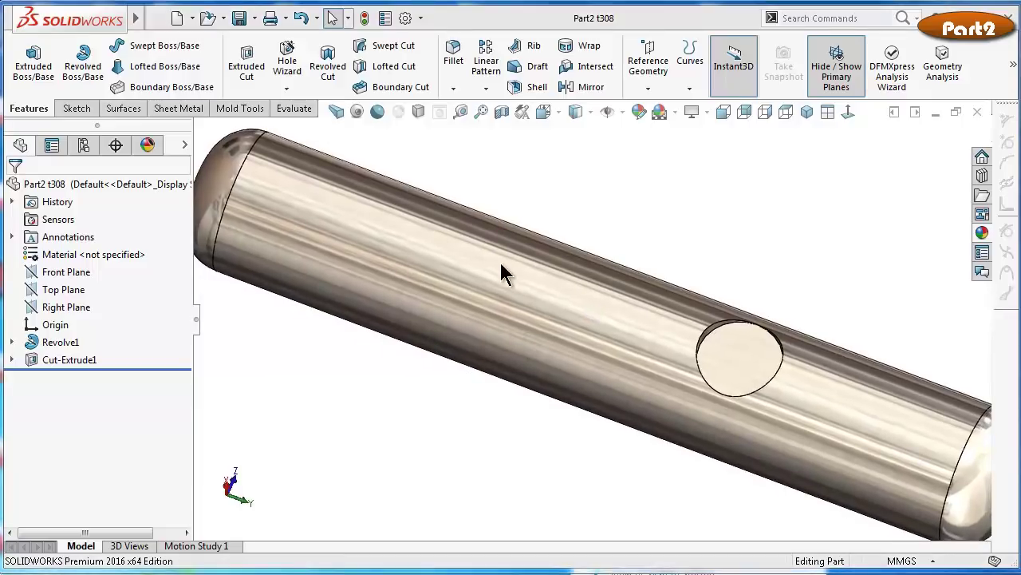
Start a Hole Wizard hole with the straight Tap Drills hole type
click(285, 78)
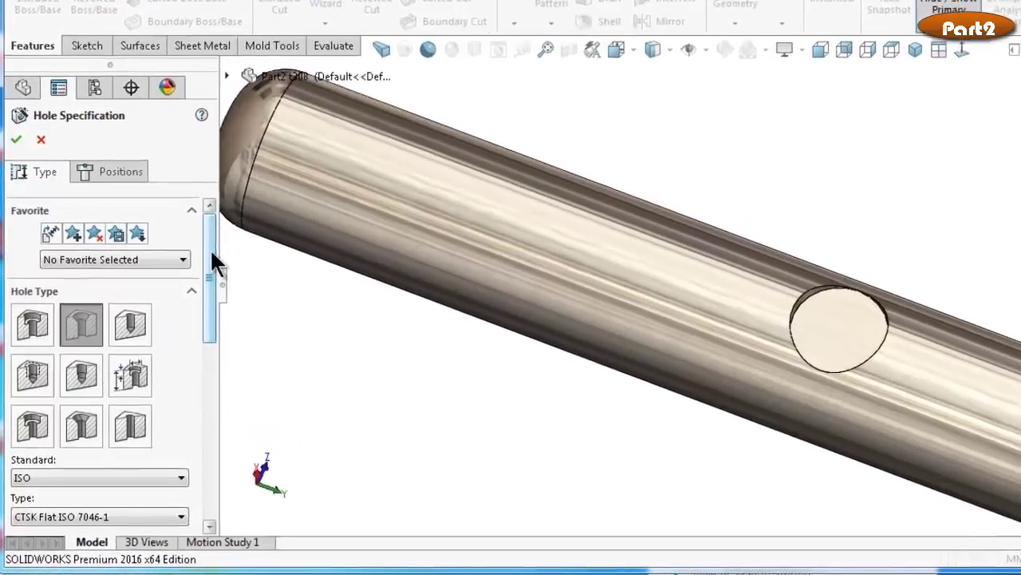
drag(184, 291, 184, 313)
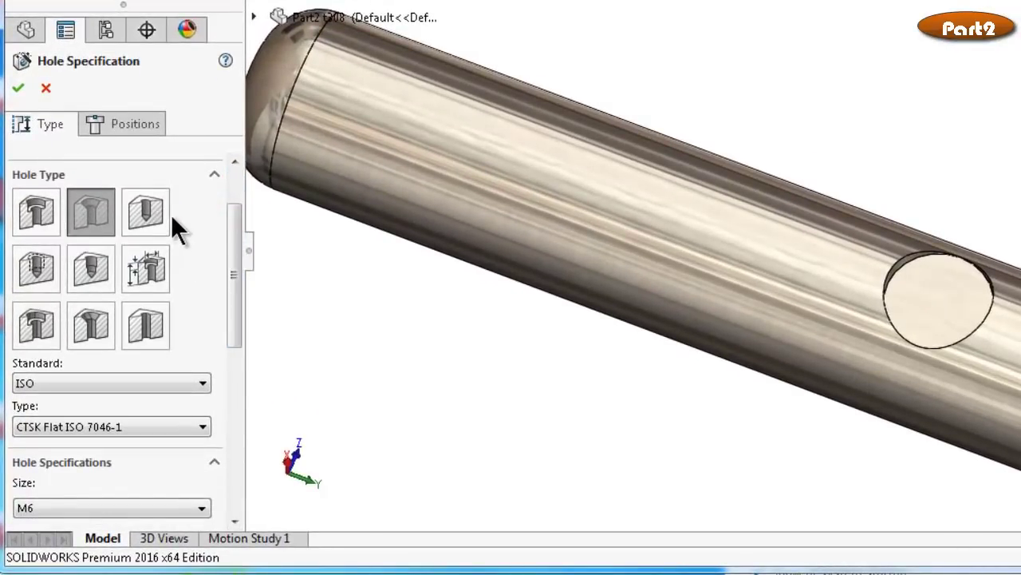
click(146, 212)
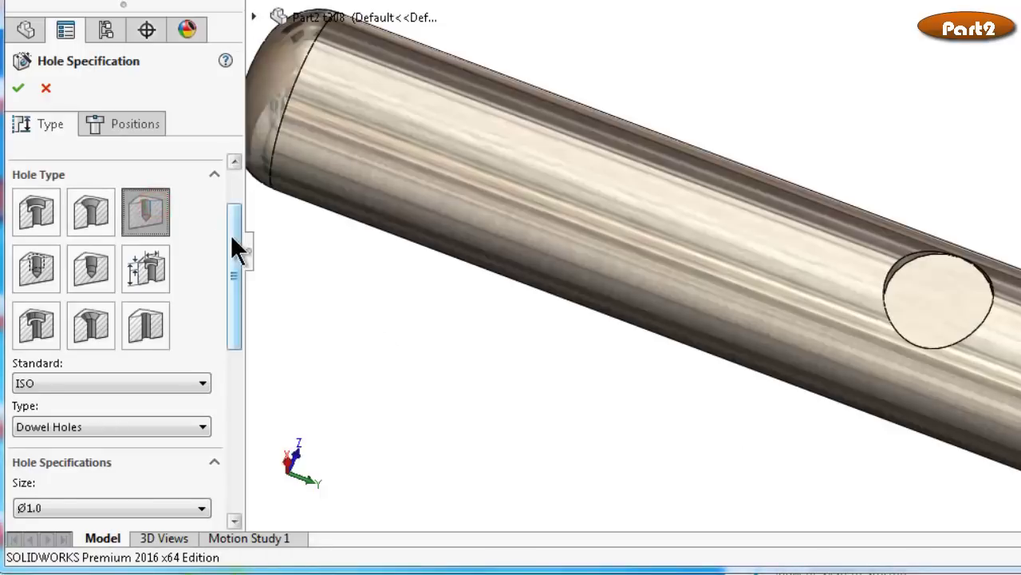
drag(234, 248, 234, 275)
click(158, 355)
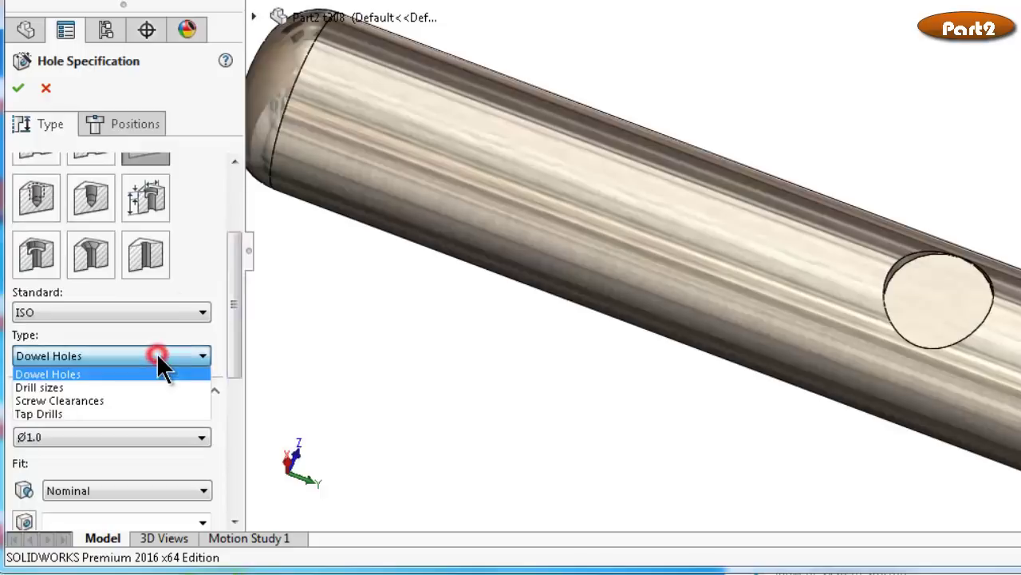
click(132, 414)
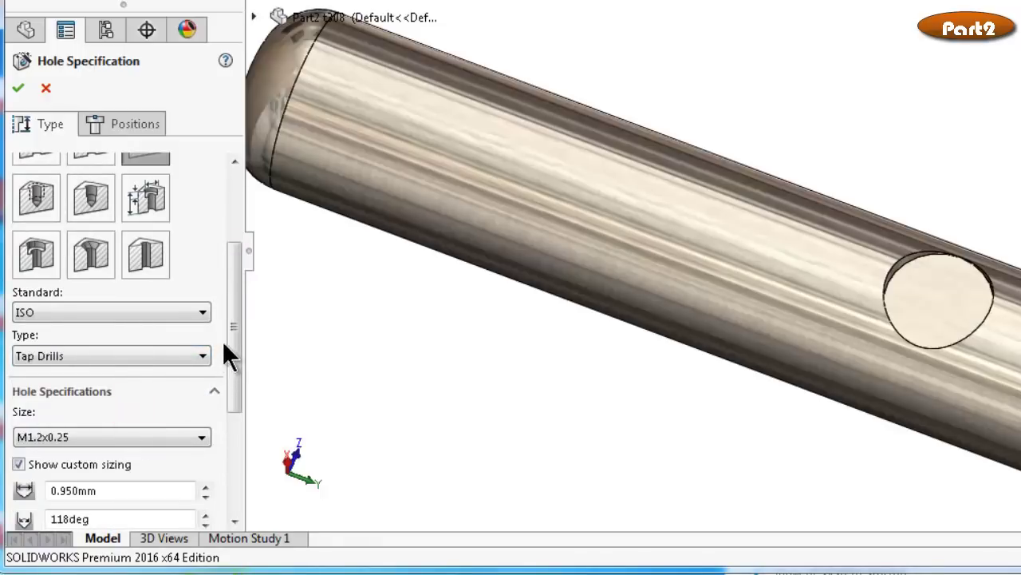
drag(236, 326, 226, 381)
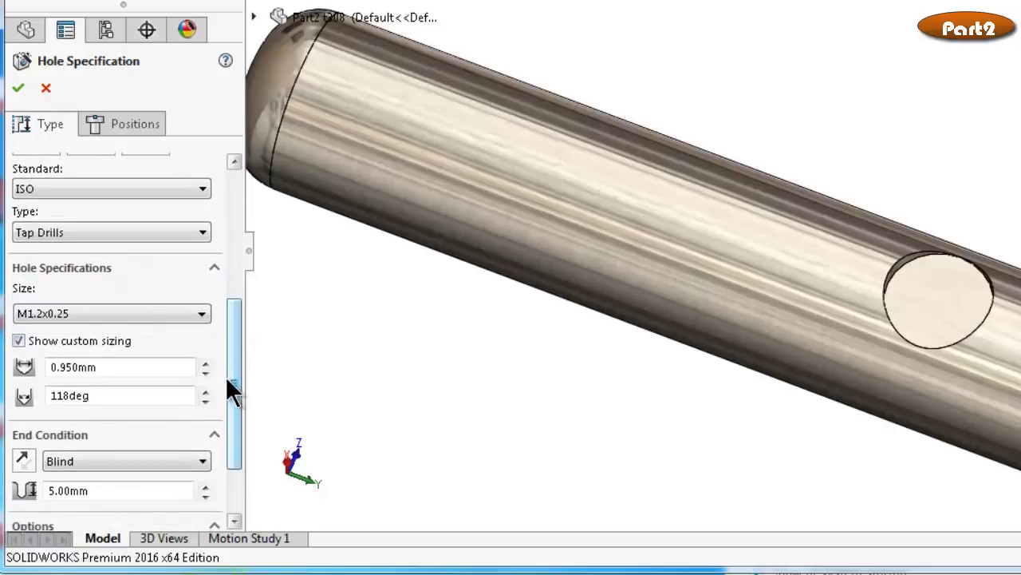
Set the tap drill size to M6 with a 7.75 mm blind depth
click(156, 319)
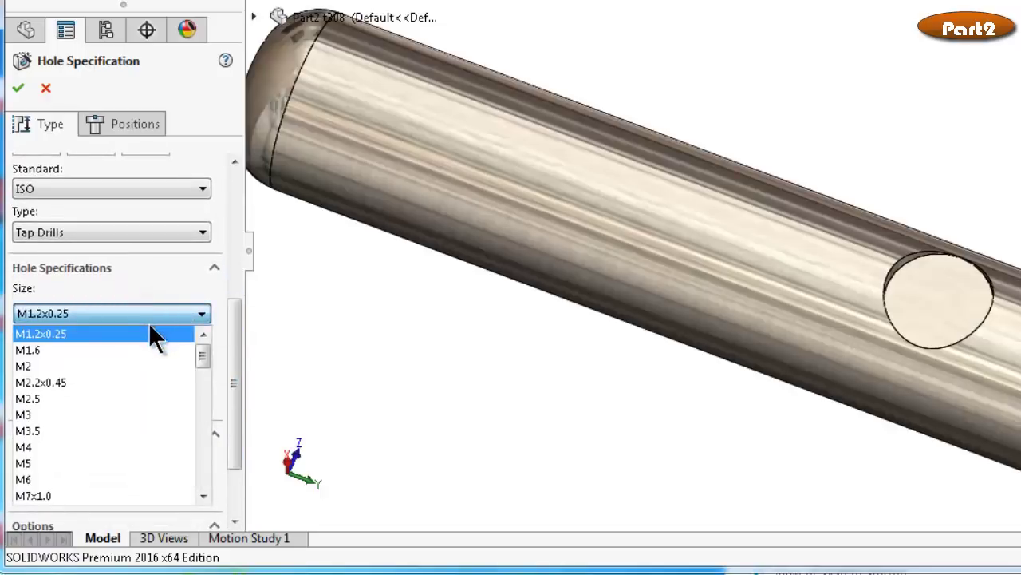
click(102, 461)
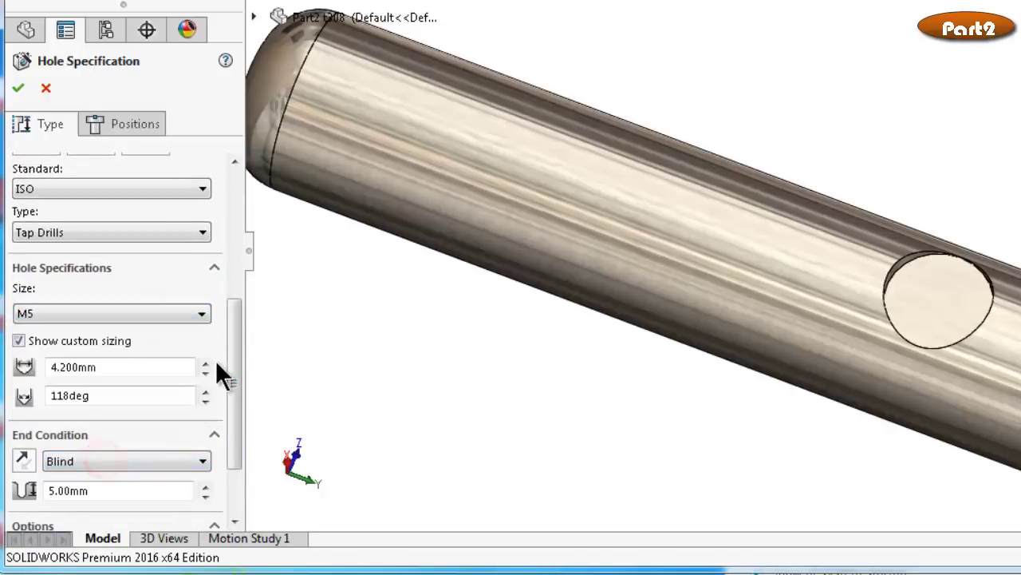
drag(233, 333, 231, 360)
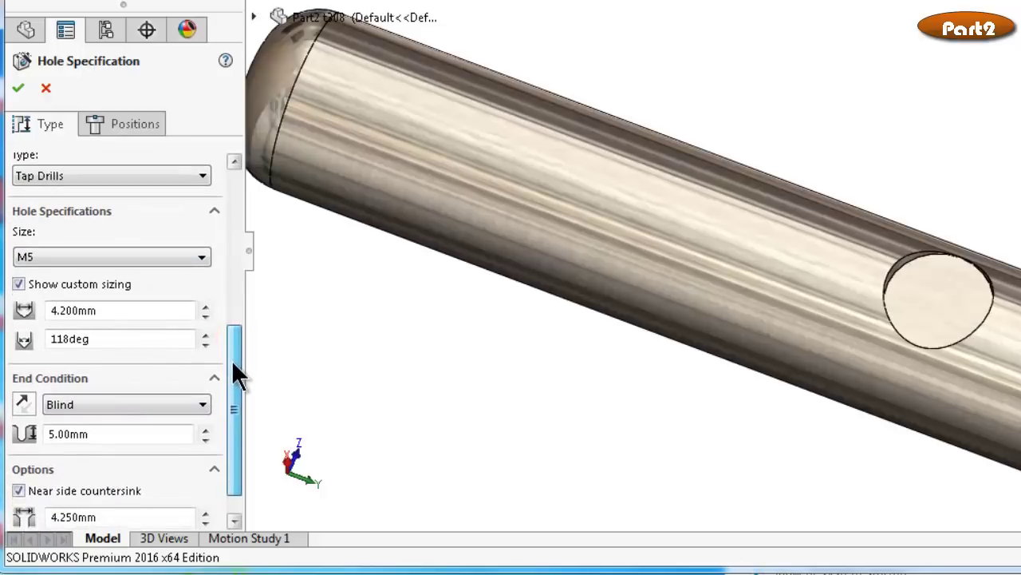
click(95, 255)
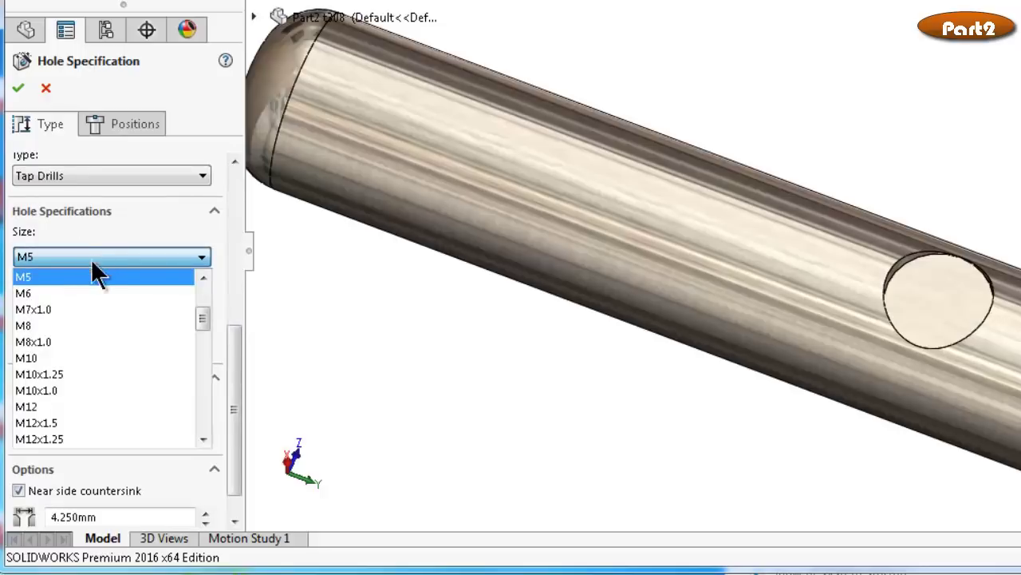
click(75, 293)
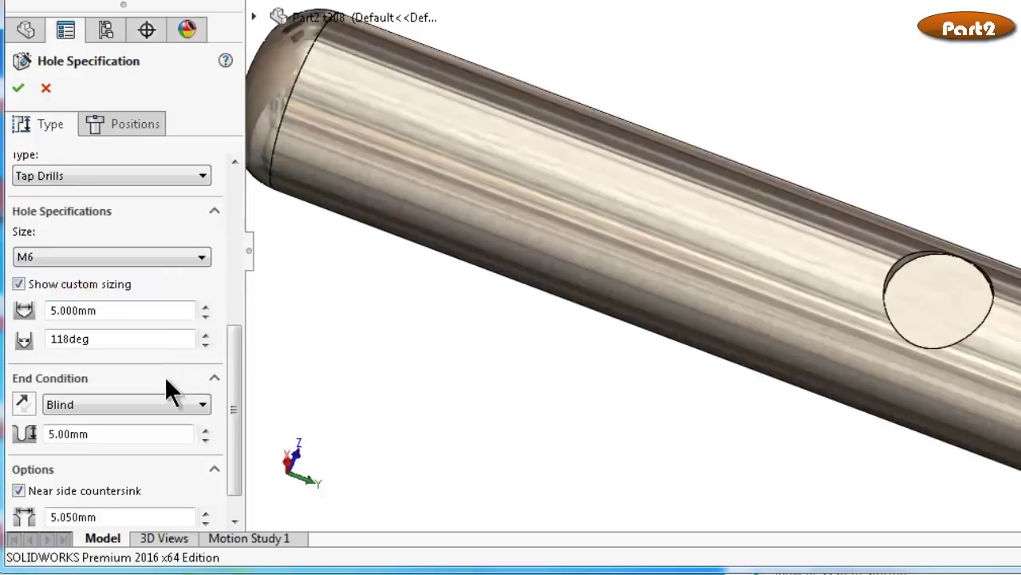
double_click(142, 433)
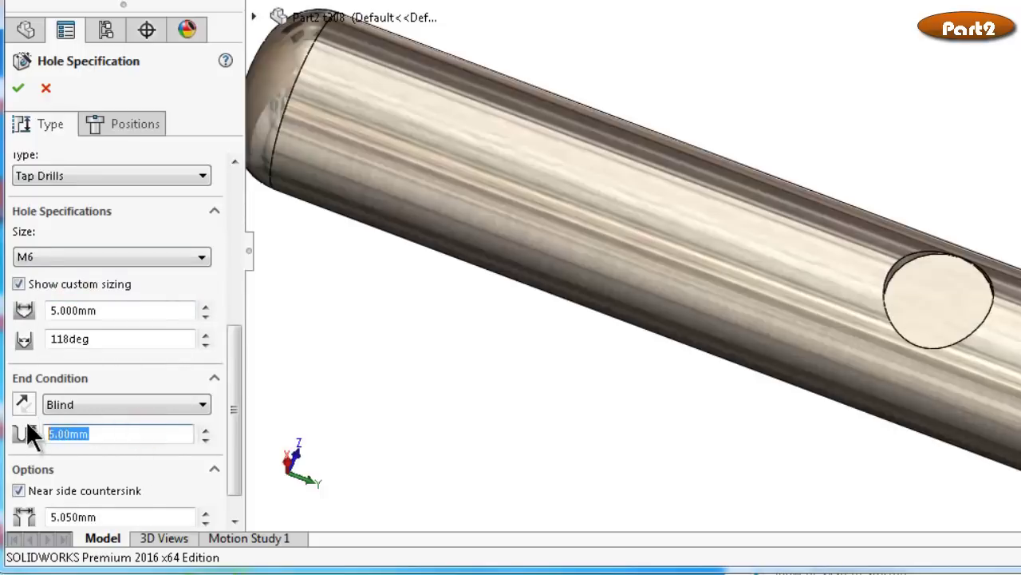
text(7.)
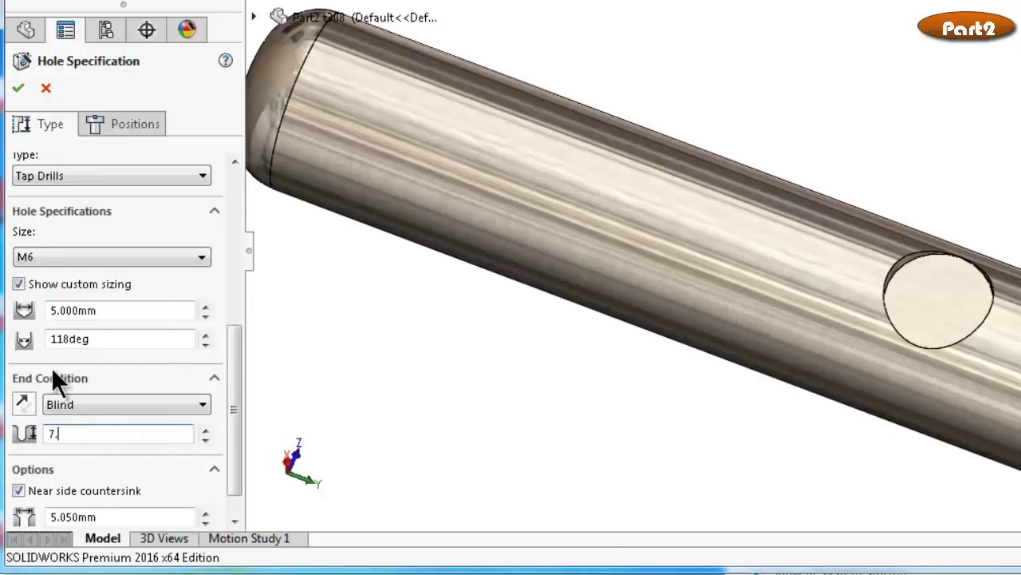
text(75)
drag(234, 384, 233, 417)
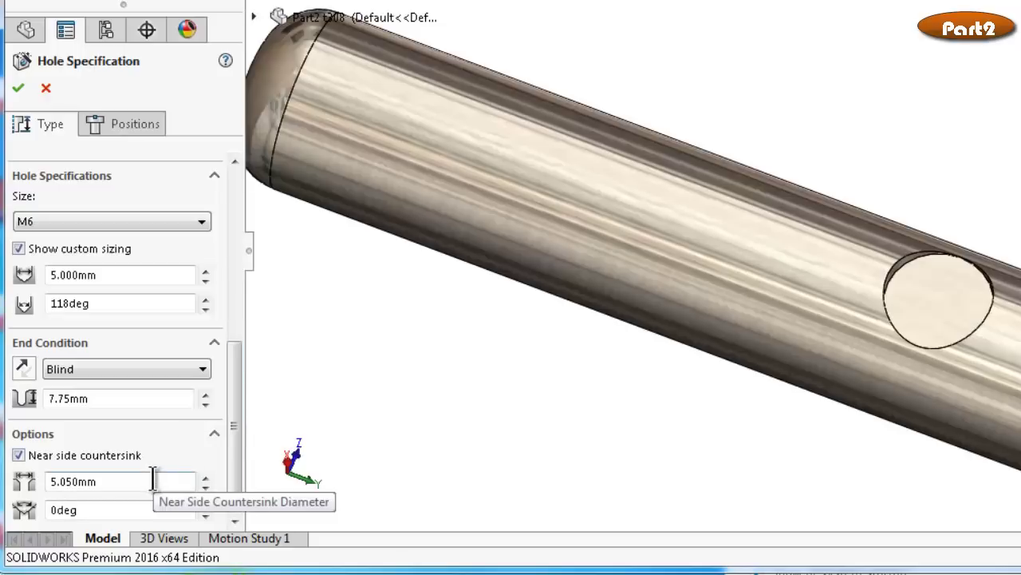
Snap the hole point to the centre of the notch's circular face, viewed normal to it
click(122, 124)
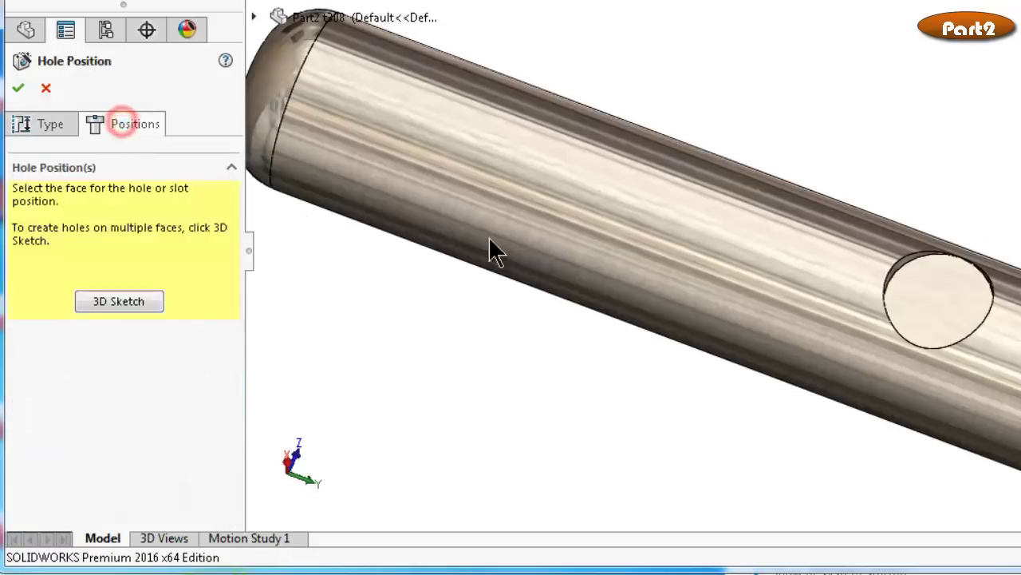
click(935, 314)
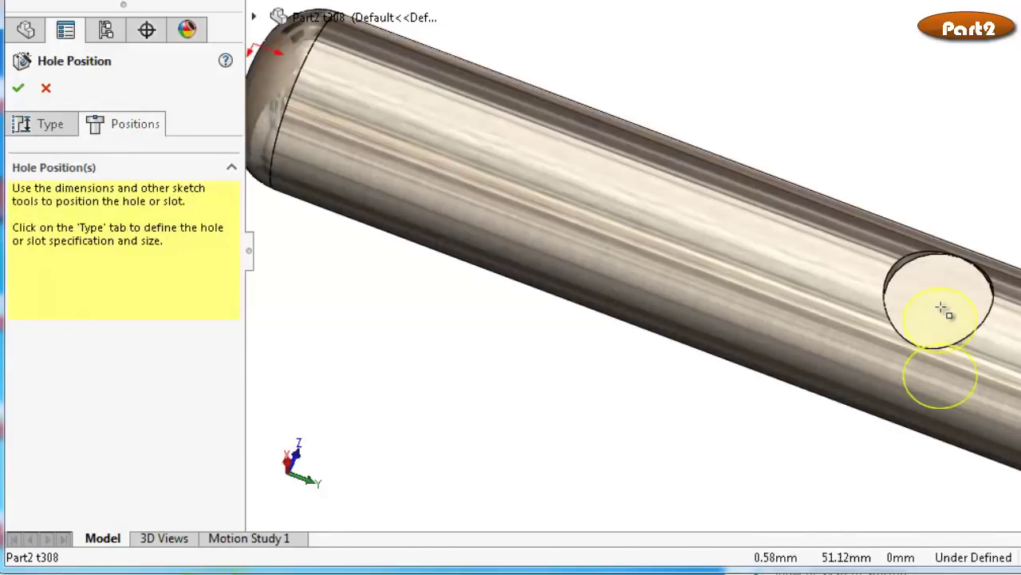
key(ctrl+8)
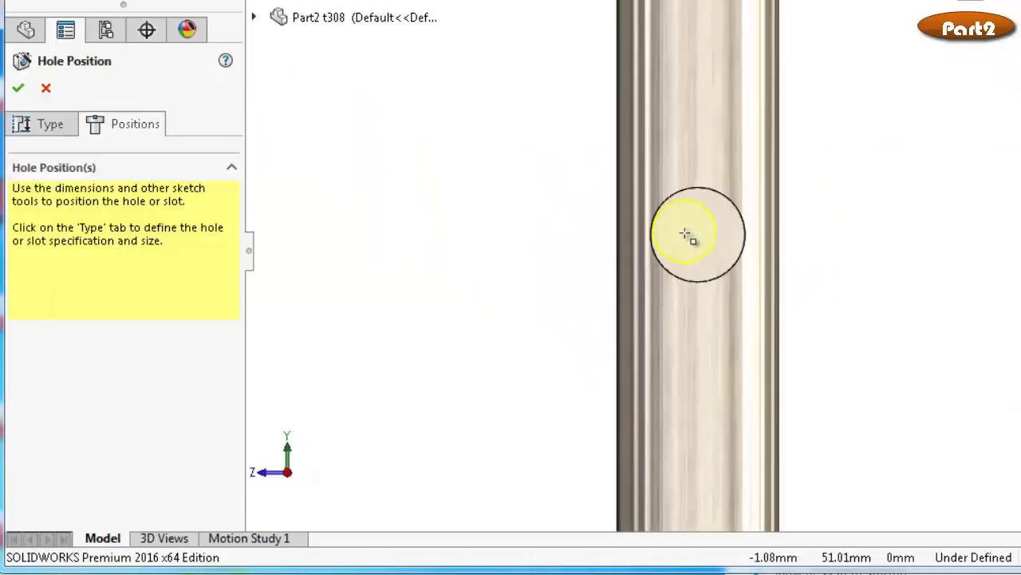
click(739, 262)
click(698, 235)
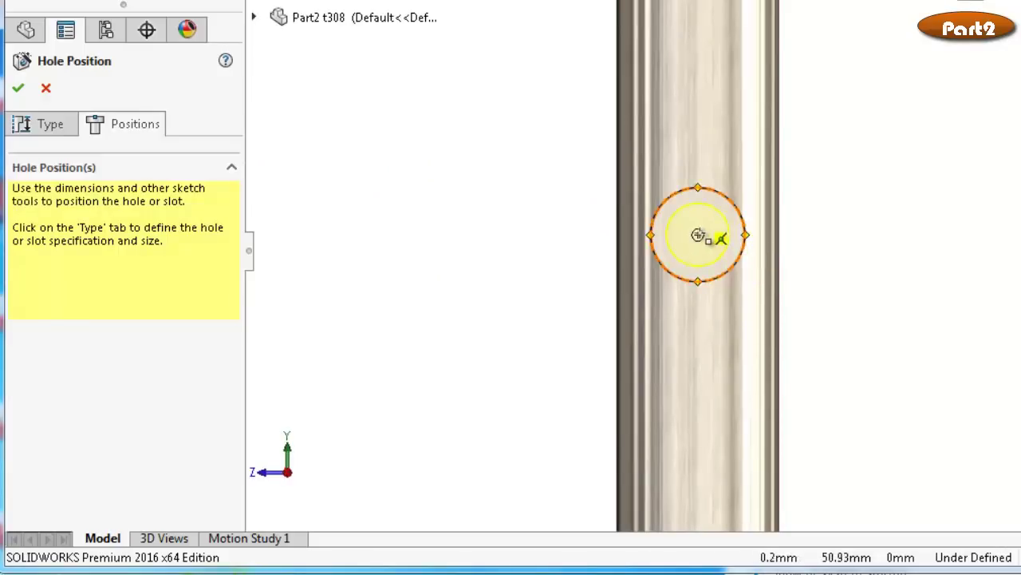
click(698, 234)
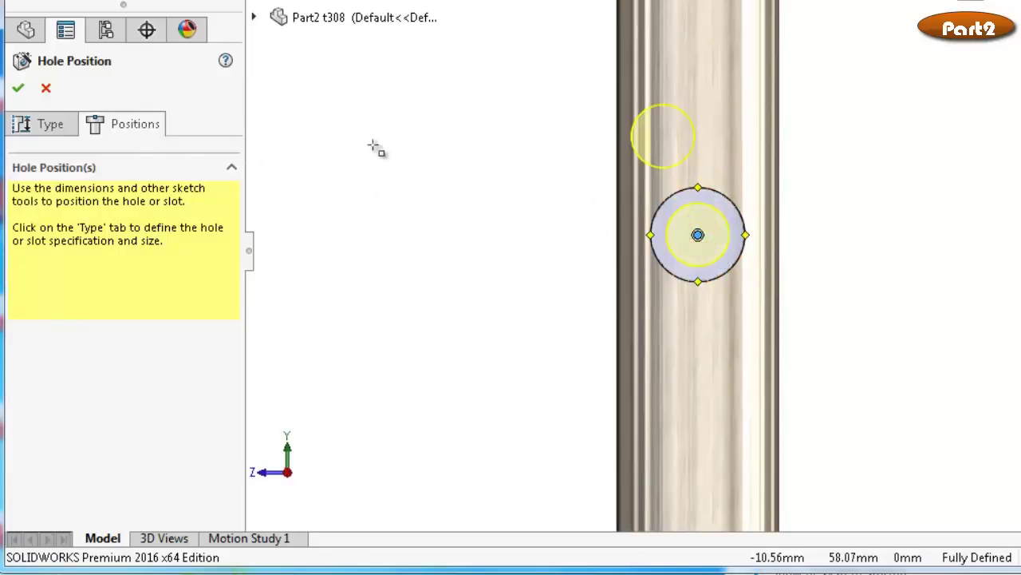
click(47, 127)
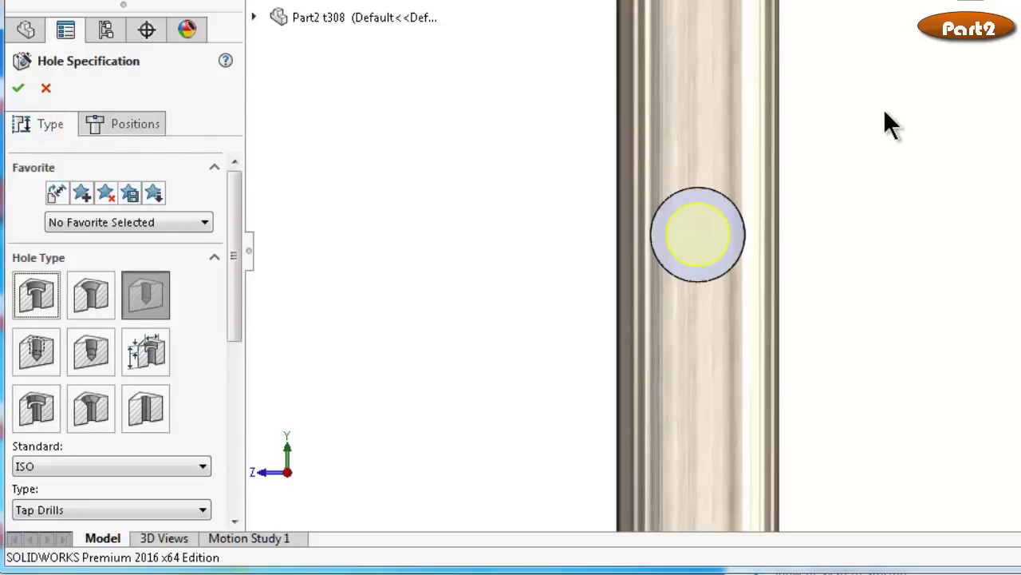
Give the hole a 90° countersink with a 5.250mm diameter
mouse_move(875, 122)
middle_down()
mouse_move(833, 226)
mouse_move(684, 232)
middle_up()
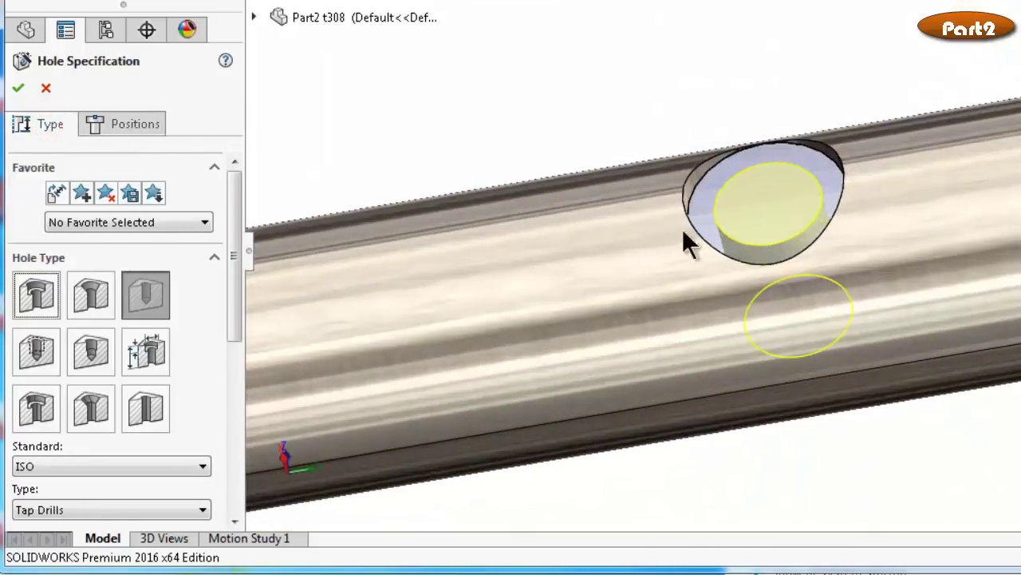
drag(228, 308, 200, 484)
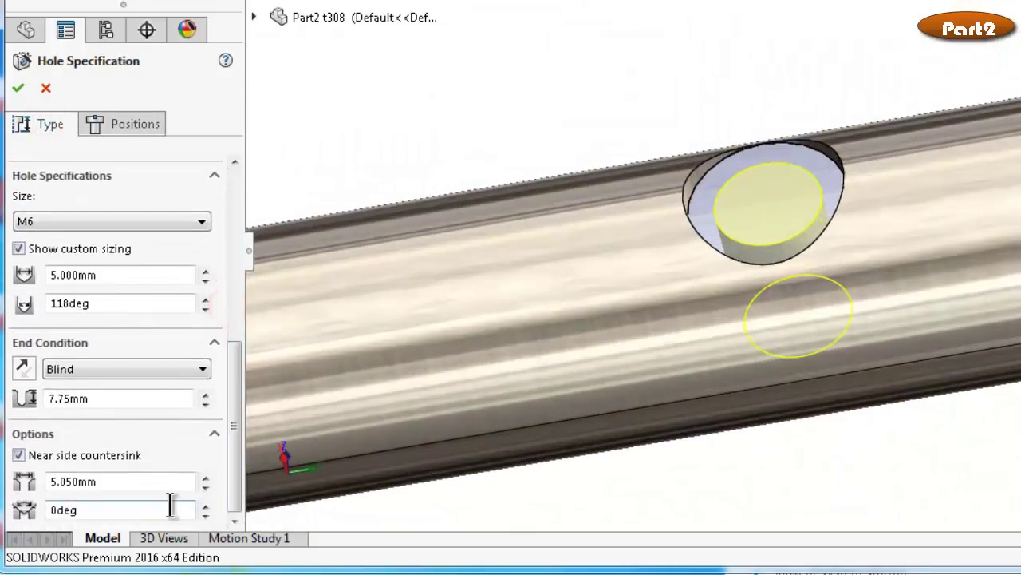
double_click(130, 510)
text(9)
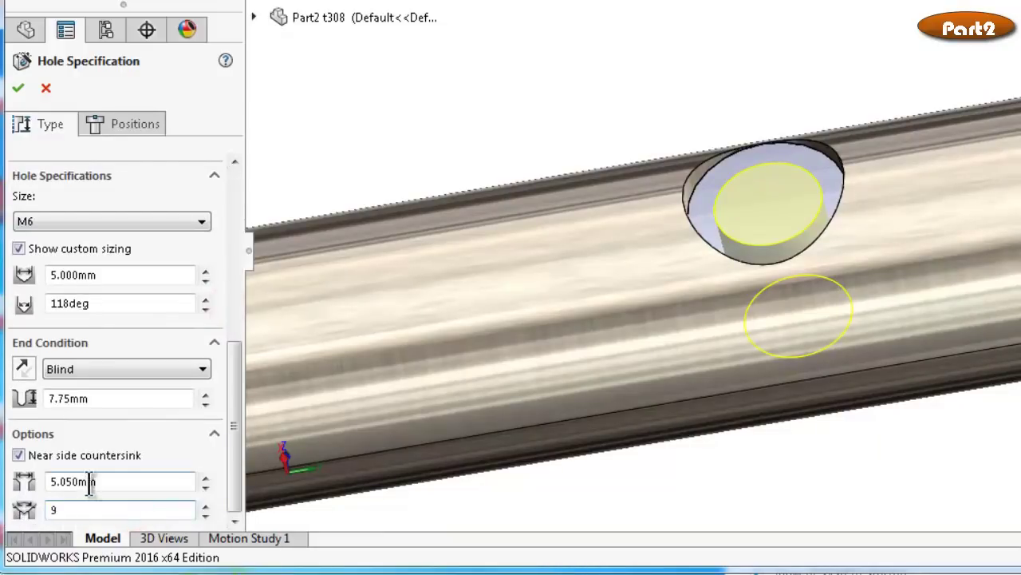
mouse_move(515, 110)
middle_down()
mouse_move(705, 185)
mouse_move(721, 70)
mouse_move(798, 216)
middle_up()
scroll(795, 207, down, 3)
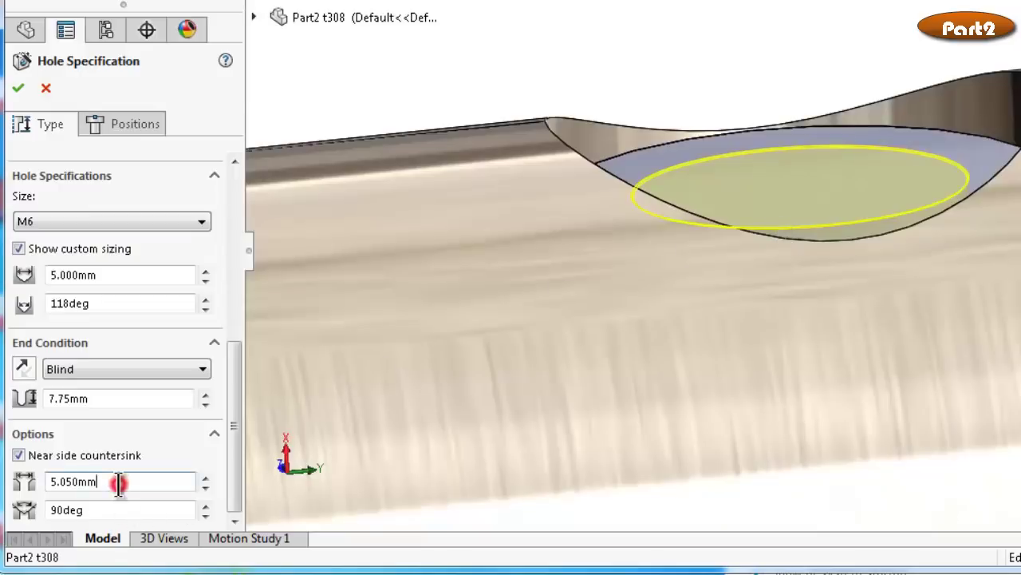
drag(60, 481, 152, 481)
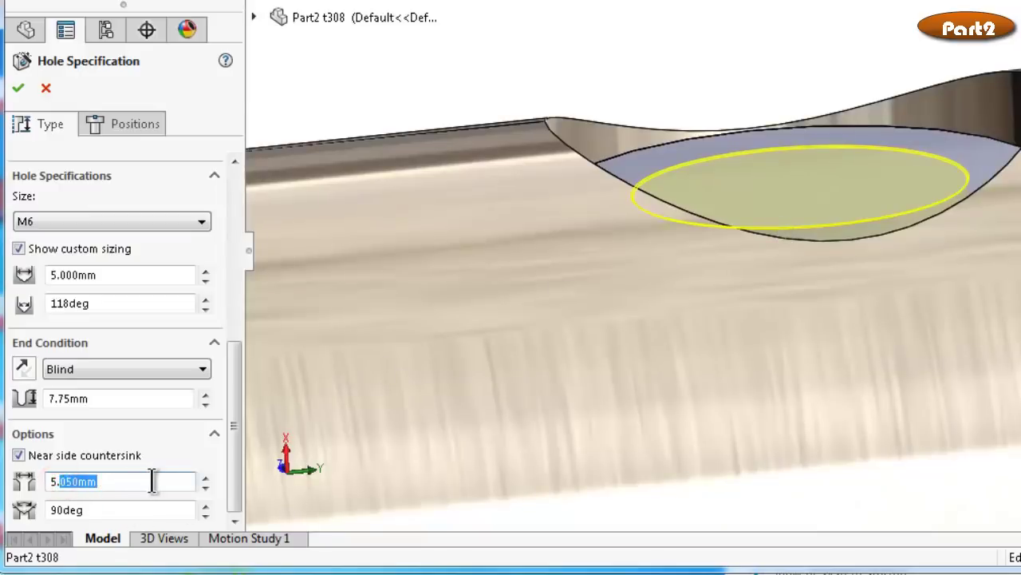
text(5.25)
click(456, 85)
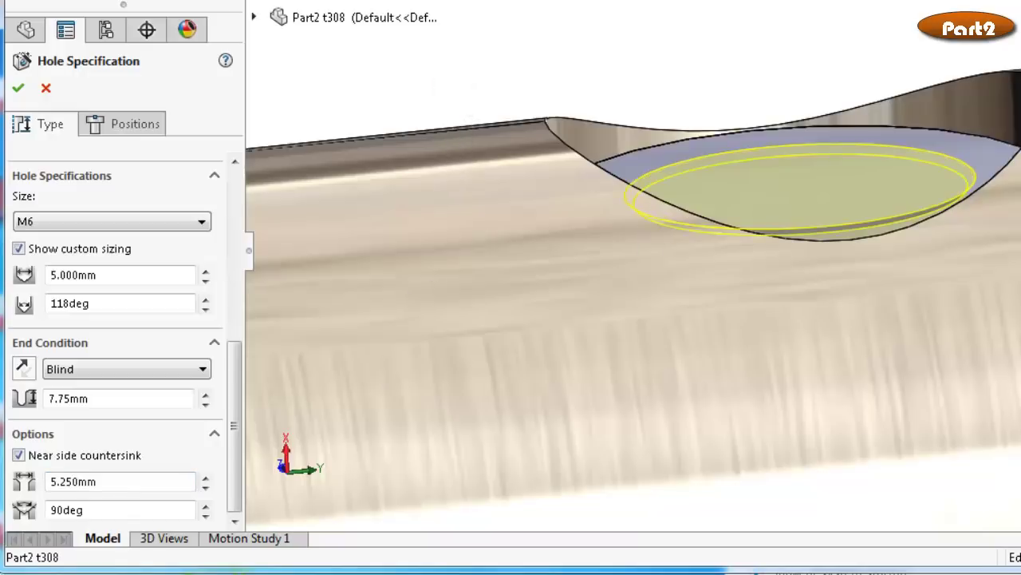
Change the drill point angle from 118° to 90° and check the hole preview
scroll(625, 510, up, 3)
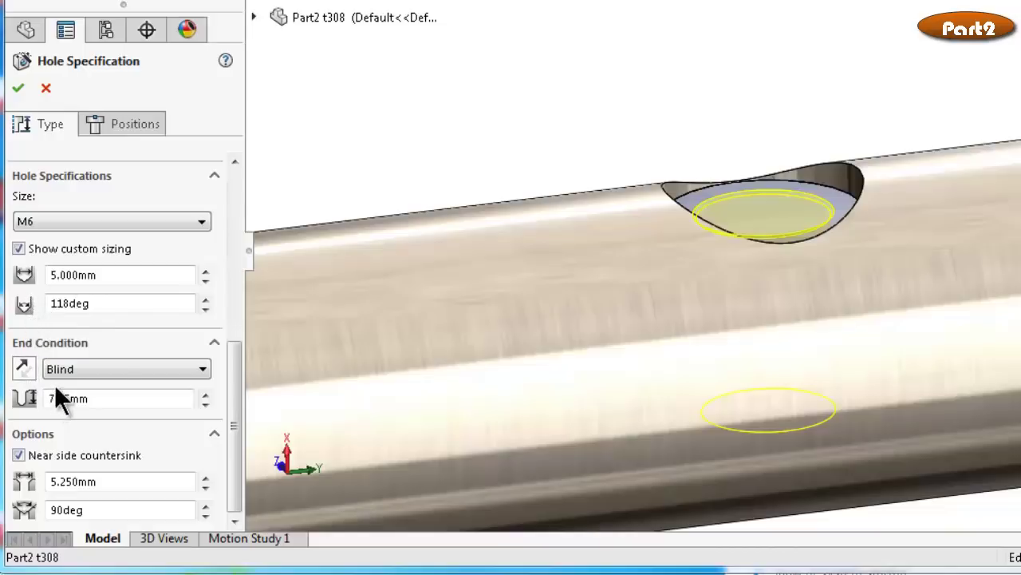
mouse_move(229, 421)
mouse_down()
mouse_move(229, 383)
mouse_move(226, 397)
mouse_up()
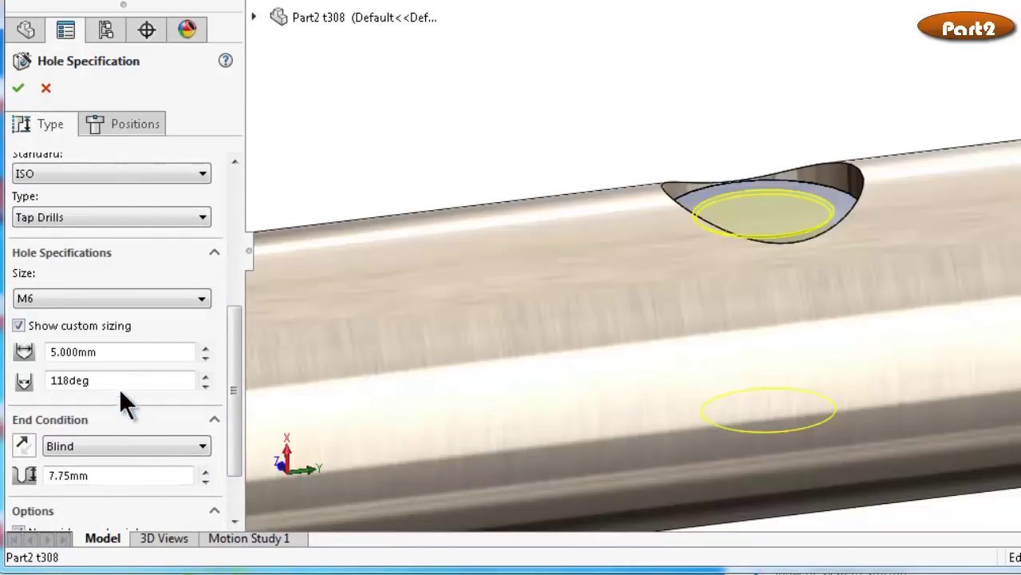
double_click(114, 380)
text(90)
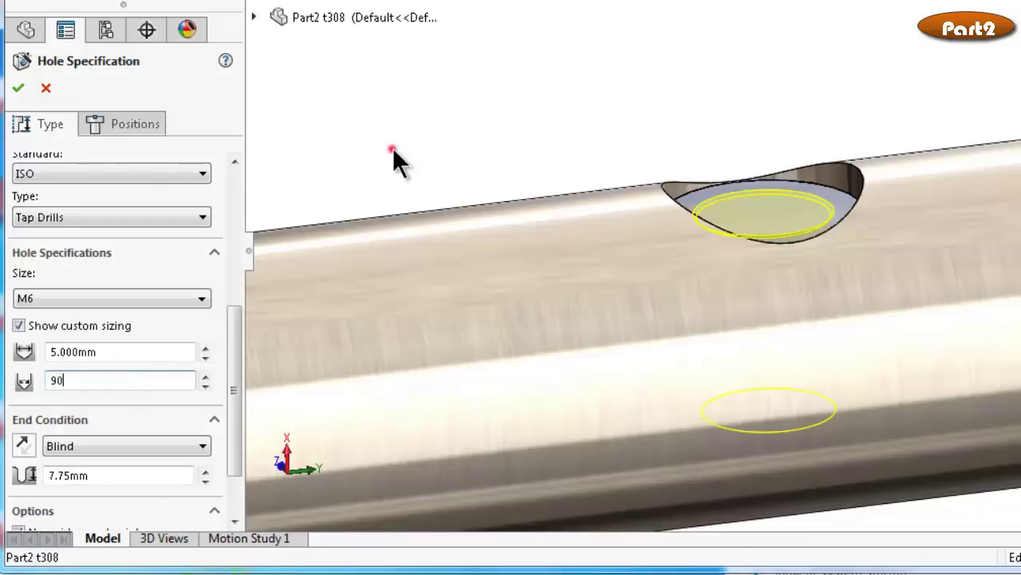
click(392, 151)
mouse_move(833, 387)
middle_down()
mouse_move(779, 263)
mouse_move(819, 273)
middle_up()
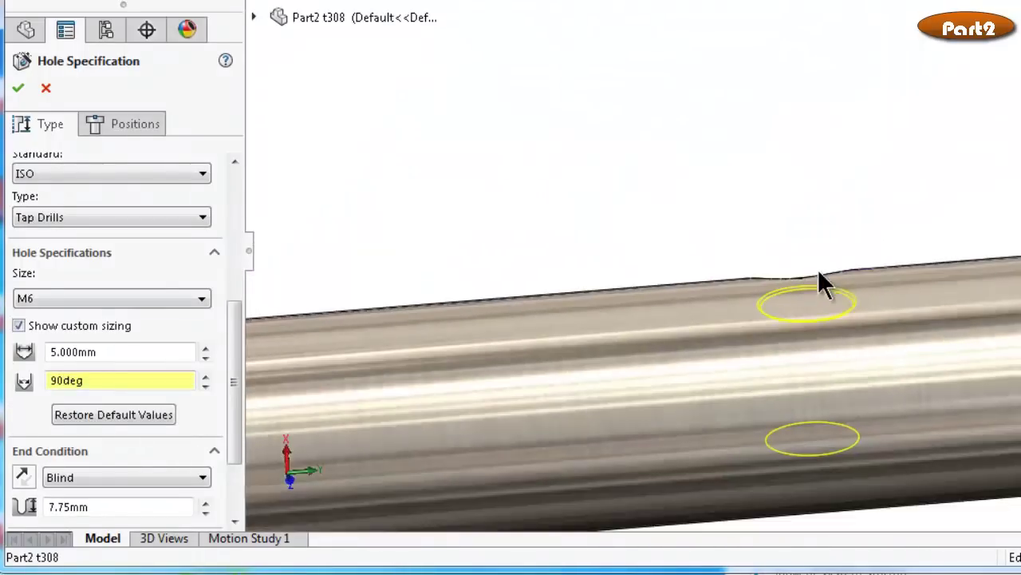
middle_drag(843, 334, 858, 395)
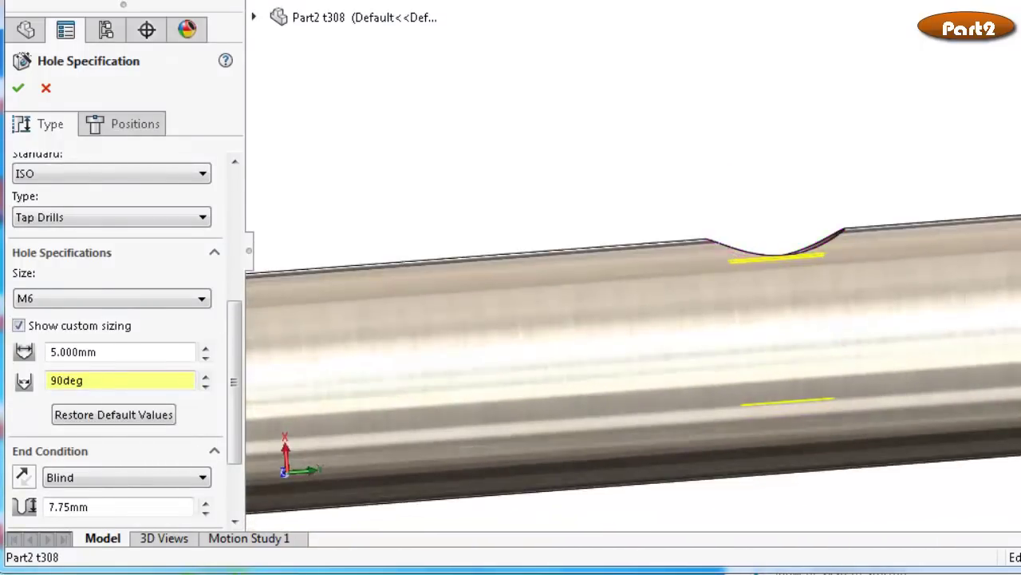
Finish the Tap Drill for M6 Tap1 hole and inspect it in a section view
click(17, 88)
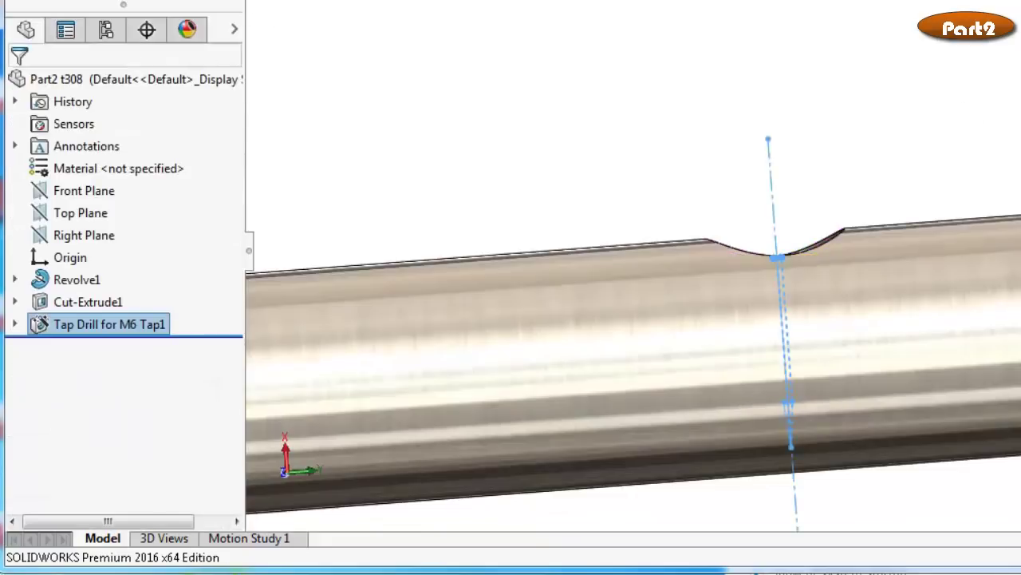
mouse_move(845, 375)
middle_down()
mouse_move(839, 455)
mouse_move(841, 223)
middle_up()
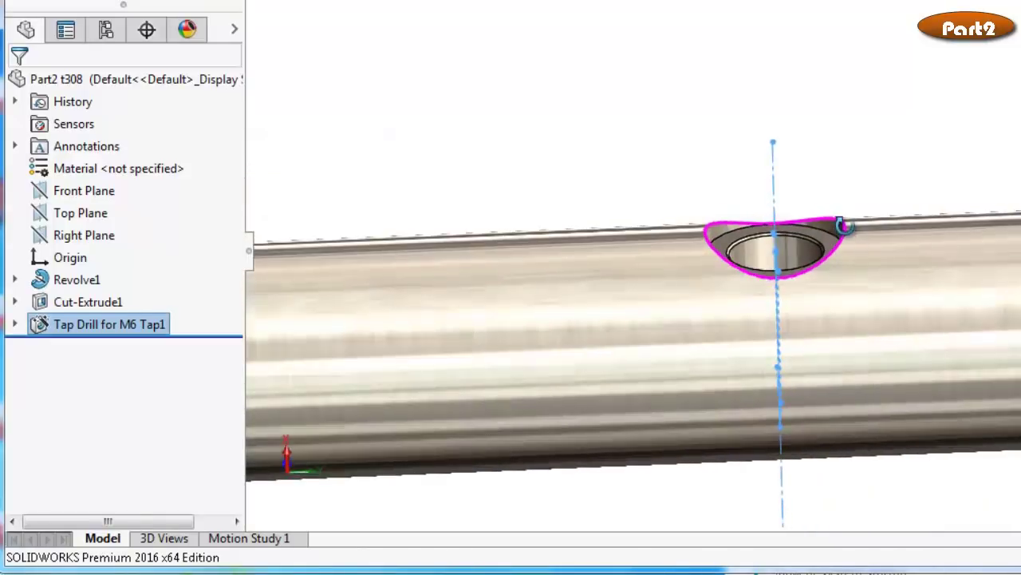
click(645, 7)
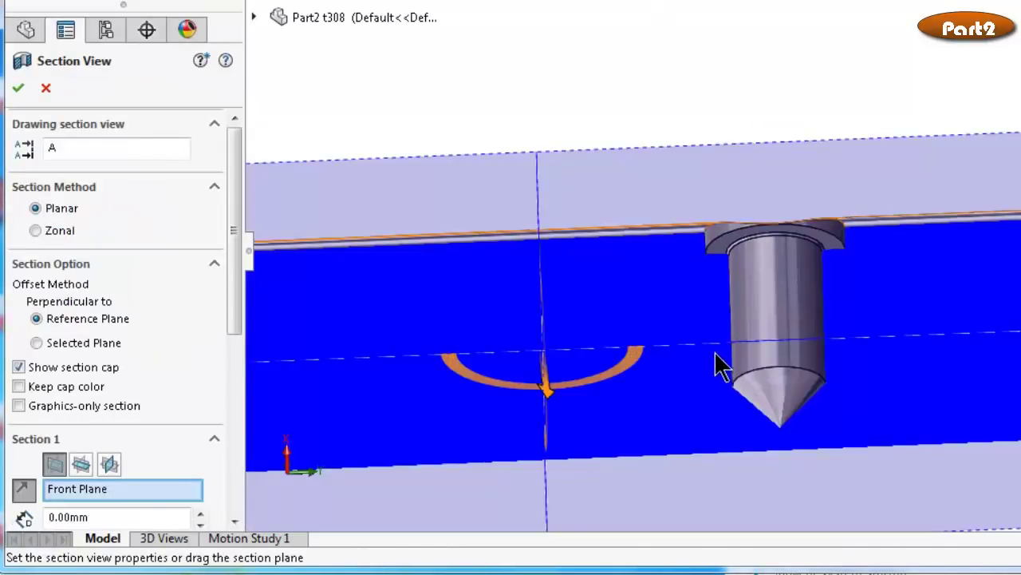
middle_drag(721, 364, 715, 278)
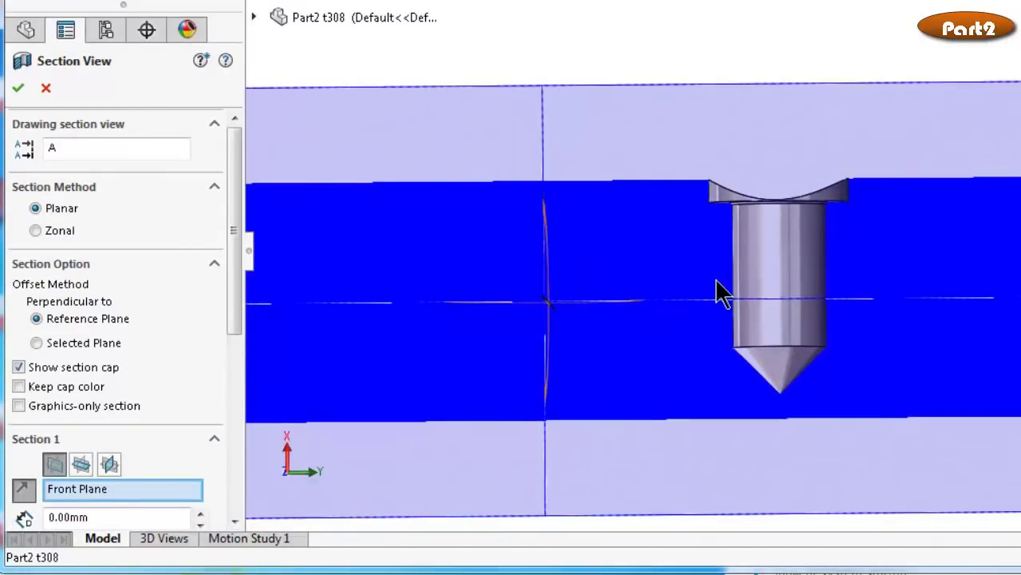
key(Escape)
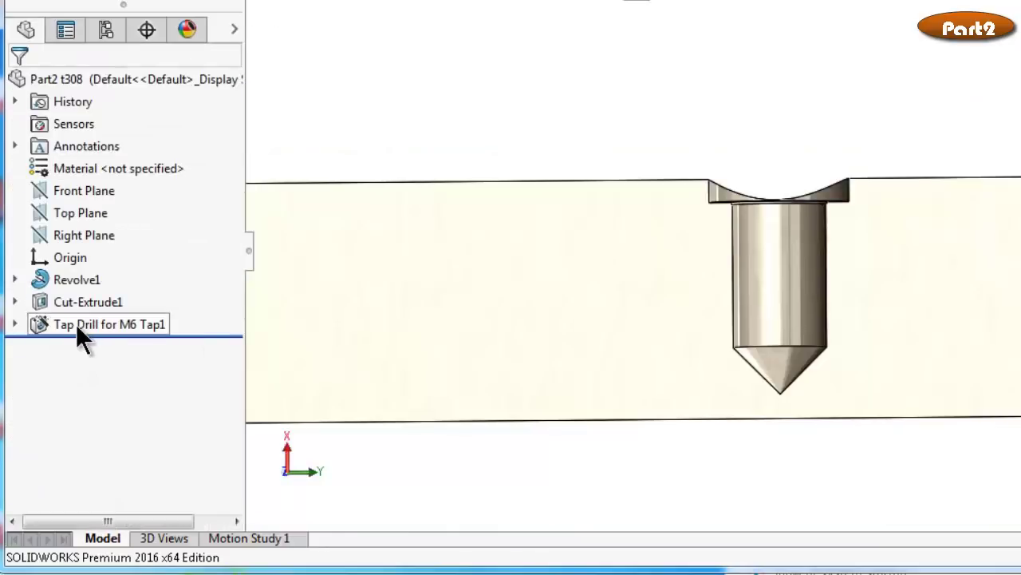
Edit the tap-drill hole to use a 125° countersink angle and confirm it
click(76, 324)
click(49, 328)
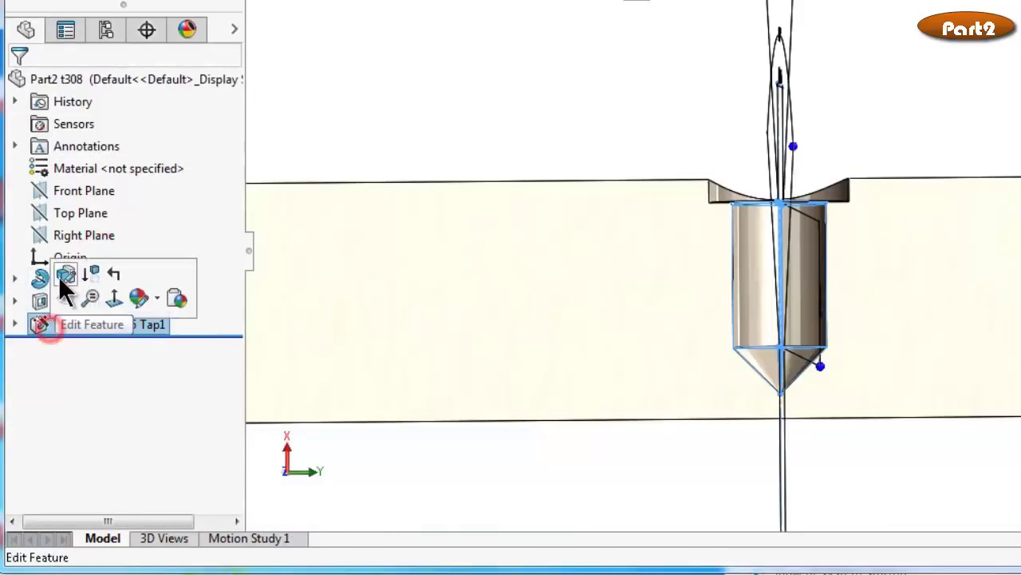
click(58, 276)
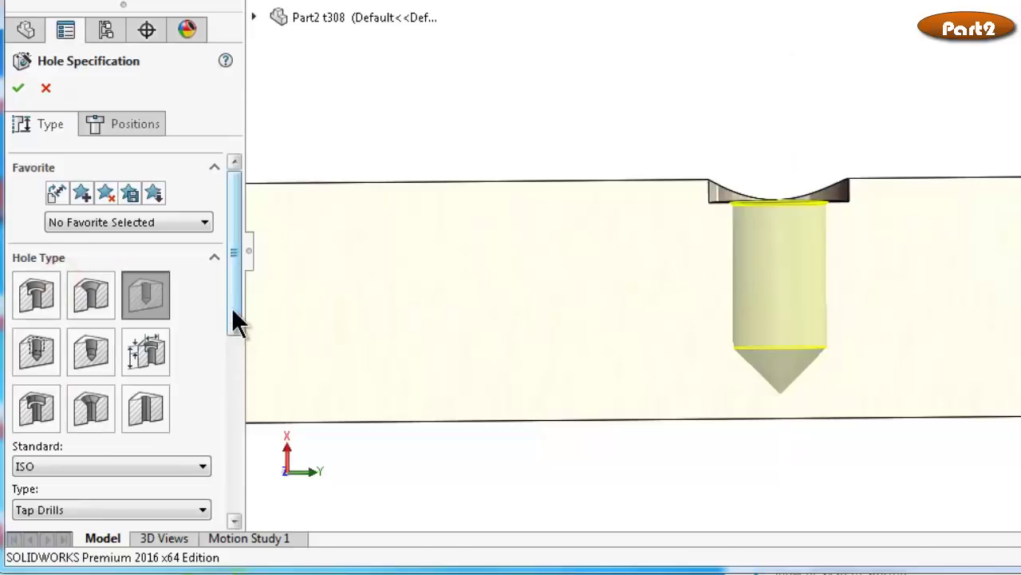
drag(233, 313, 225, 462)
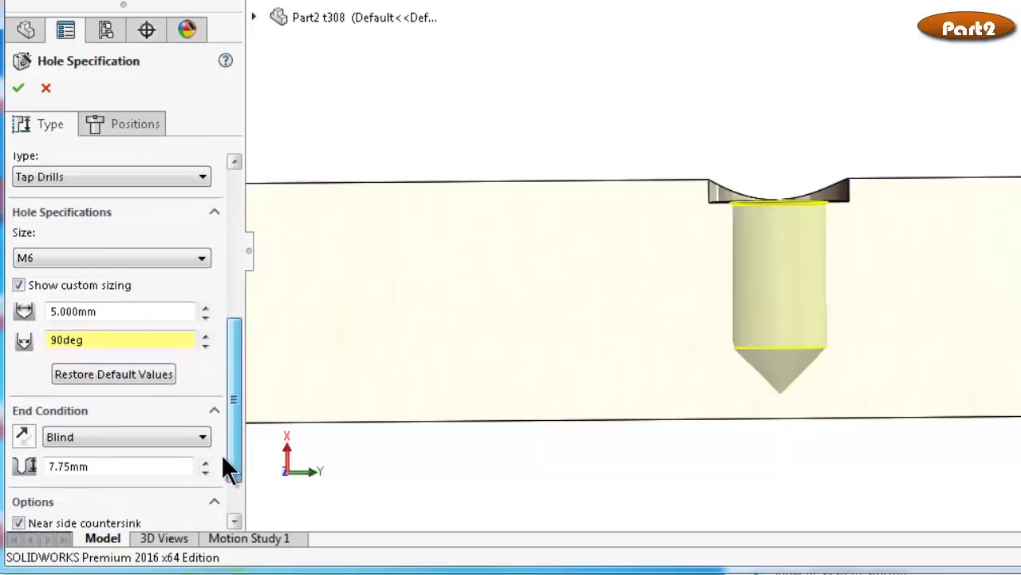
double_click(125, 340)
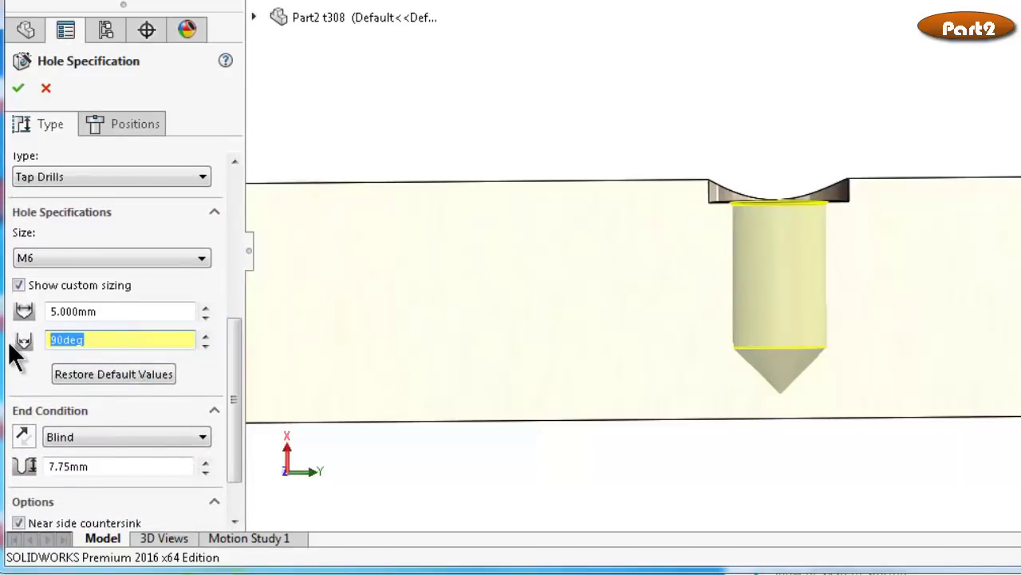
text(125)
click(489, 66)
key(Return)
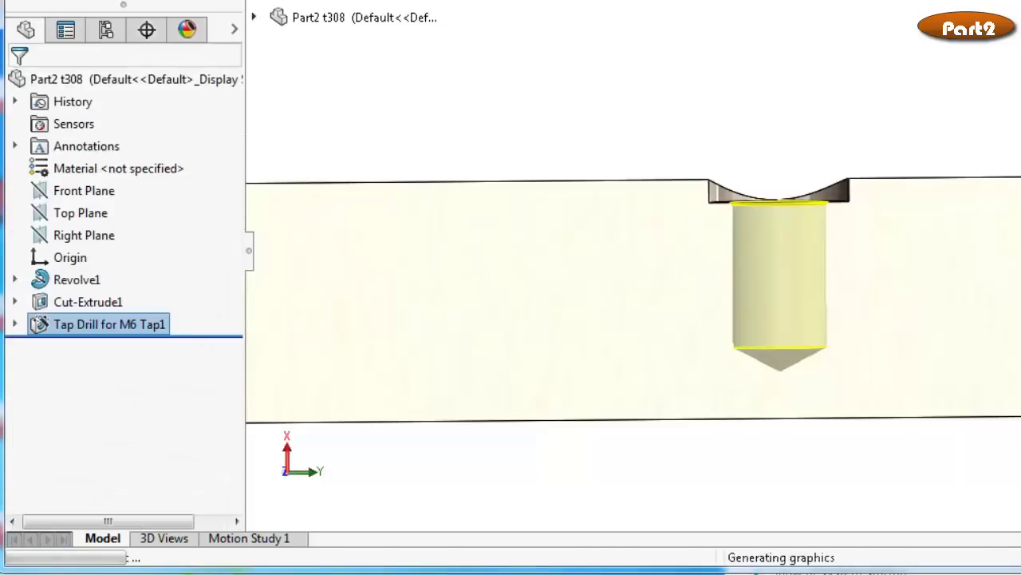
Turn off the section view and show the whole pin in isometric around the countersunk hole
mouse_move(801, 103)
middle_down()
mouse_move(770, 248)
mouse_move(782, 217)
mouse_move(775, 173)
mouse_move(696, 246)
middle_up()
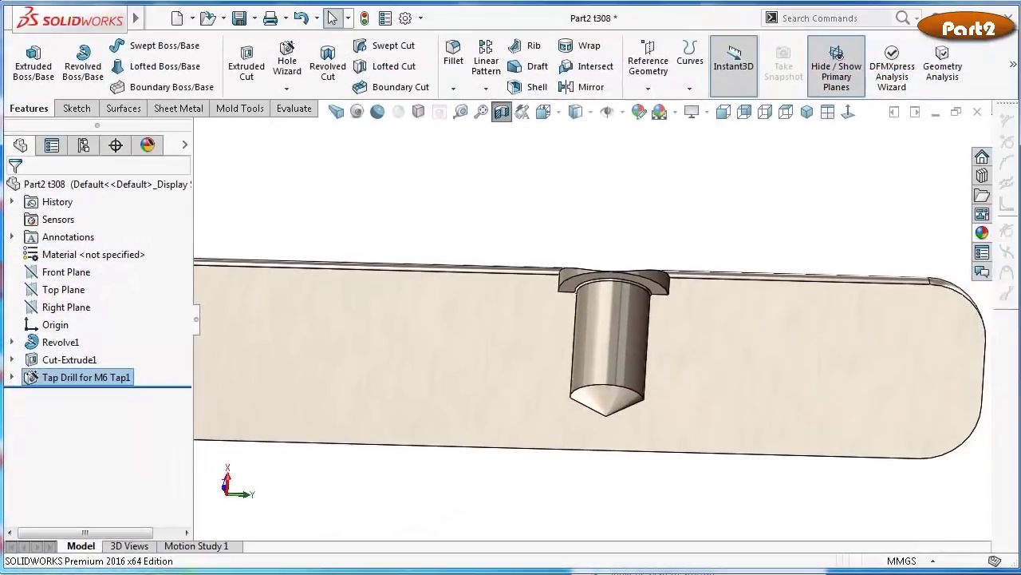
click(501, 111)
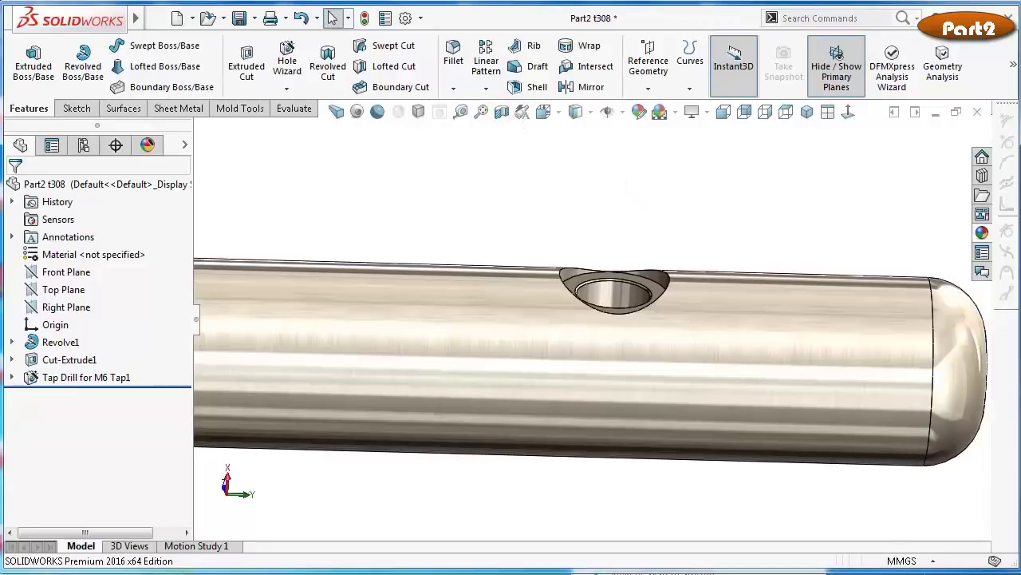
key(ctrl+7)
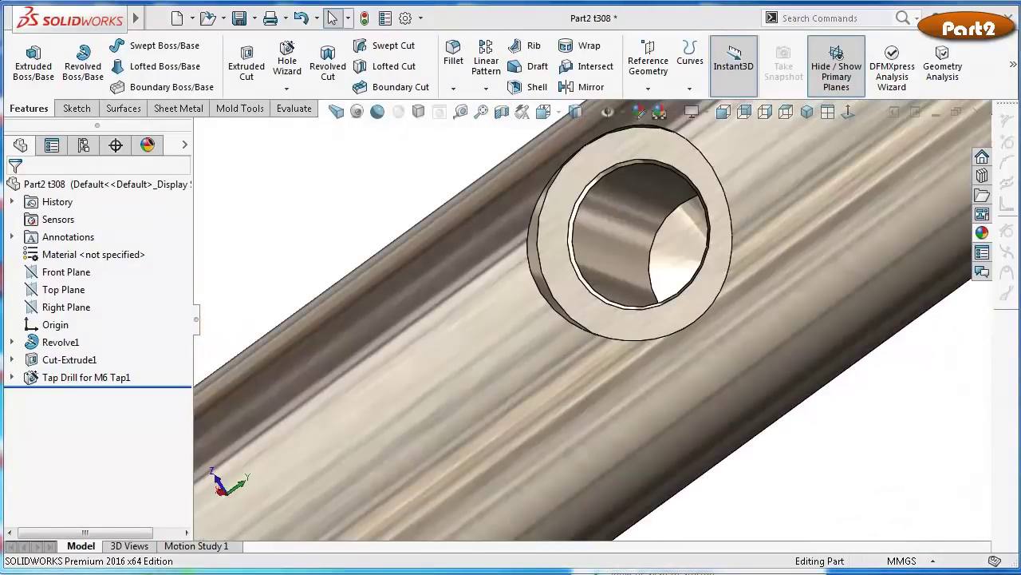
click(363, 164)
middle_drag(584, 281, 666, 344)
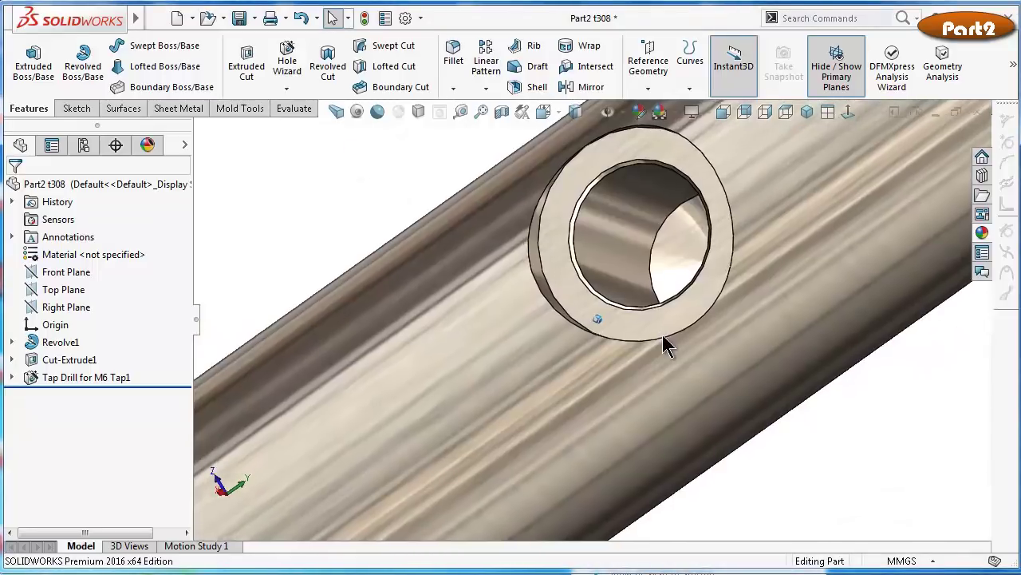
key(Left)
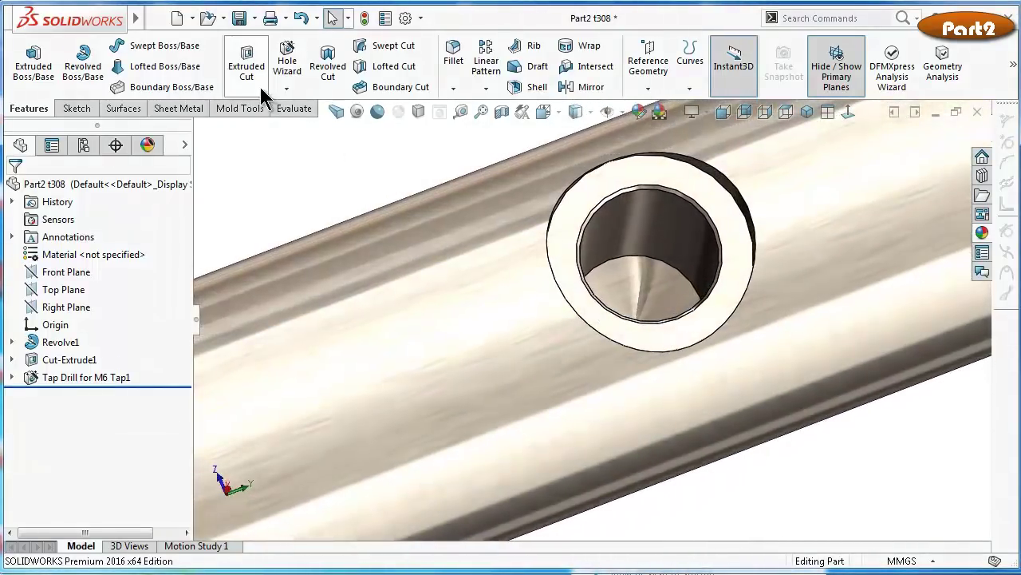
click(293, 90)
Thread the hole from its circular edge: Metric Tap M1.4x0.3, Blind 10.00mm, right-hand cut thread
click(304, 125)
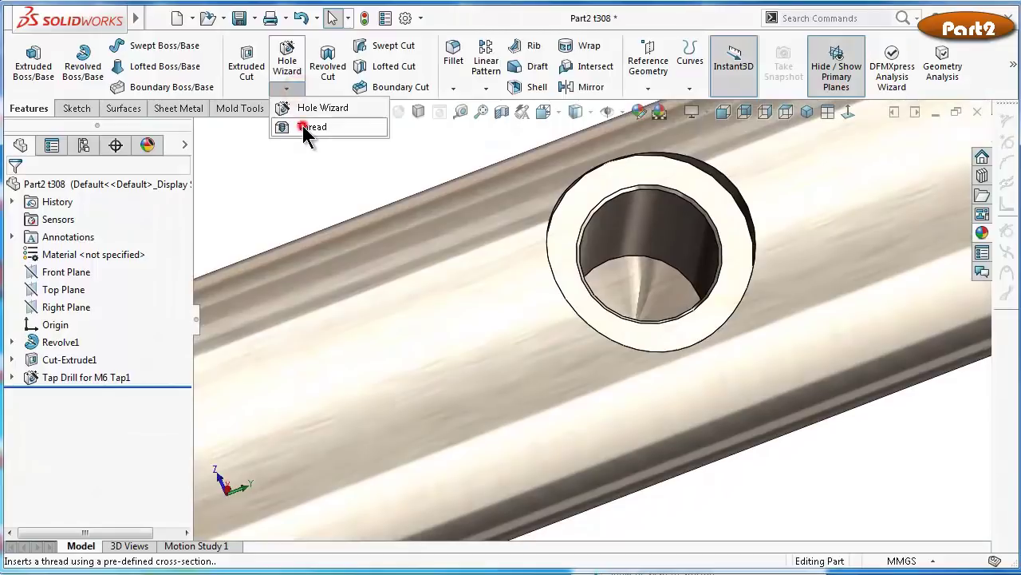
middle_drag(730, 250, 721, 247)
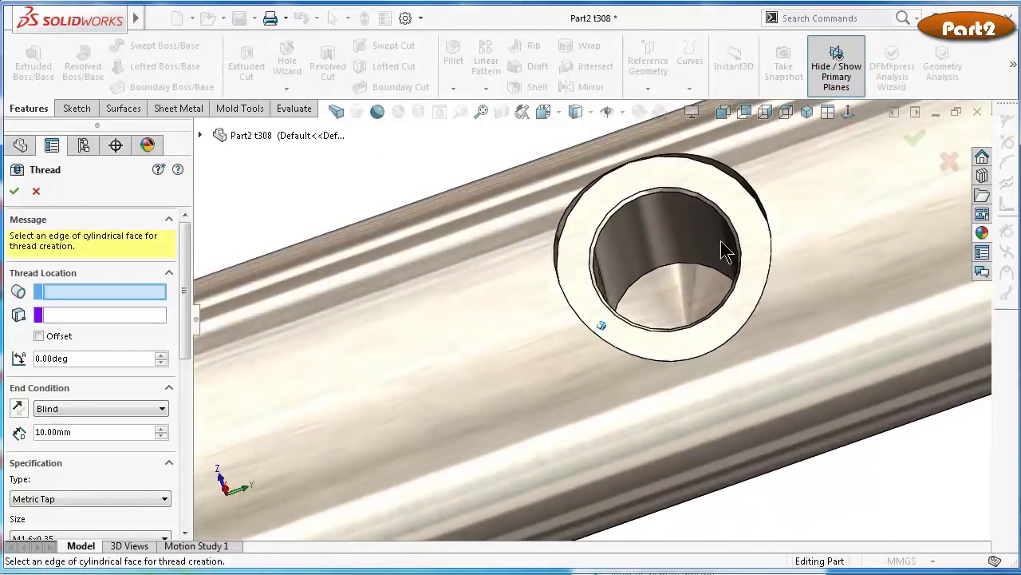
scroll(720, 256, down, 2)
click(739, 267)
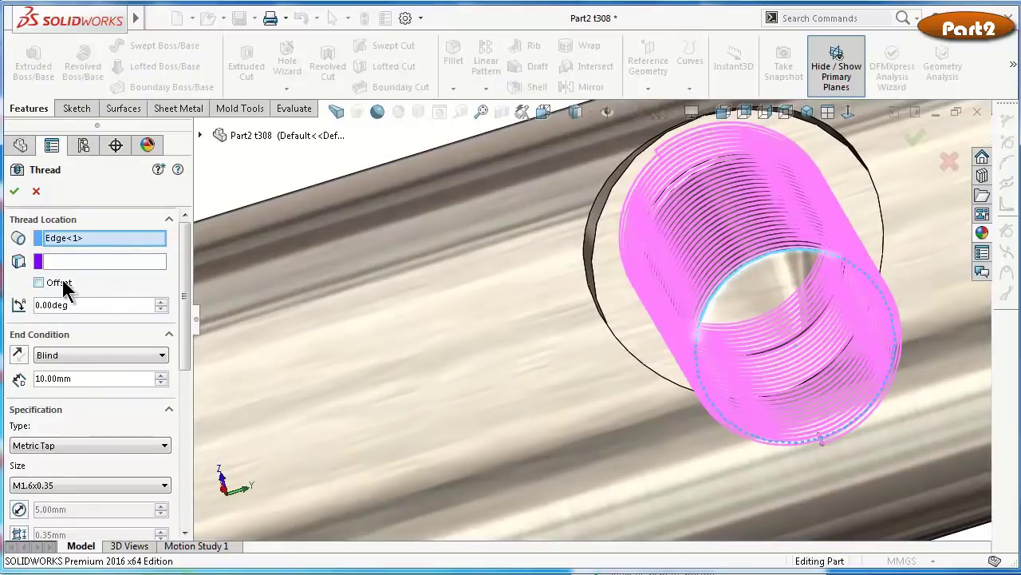
drag(185, 297, 172, 348)
click(64, 360)
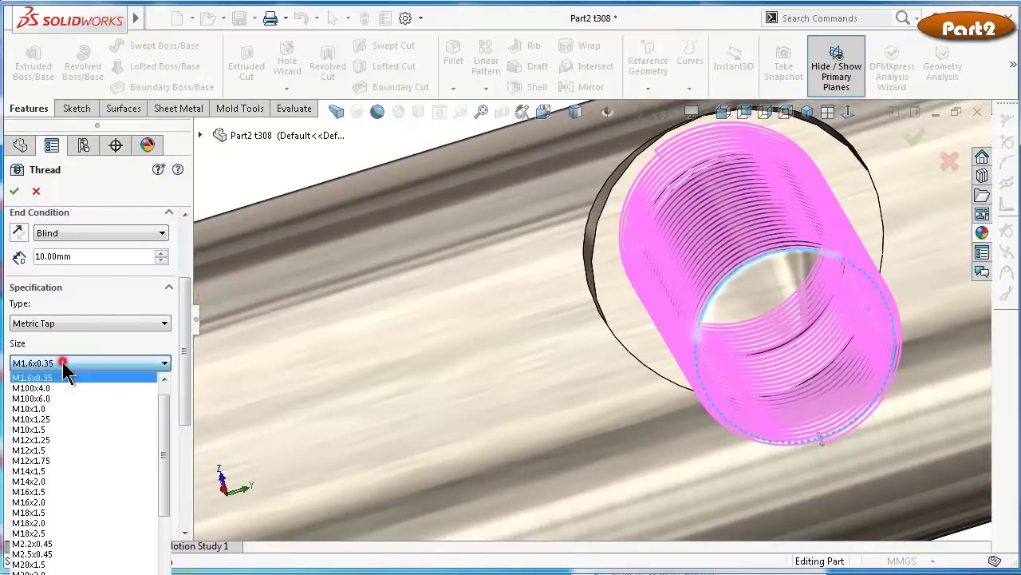
drag(165, 417, 160, 399)
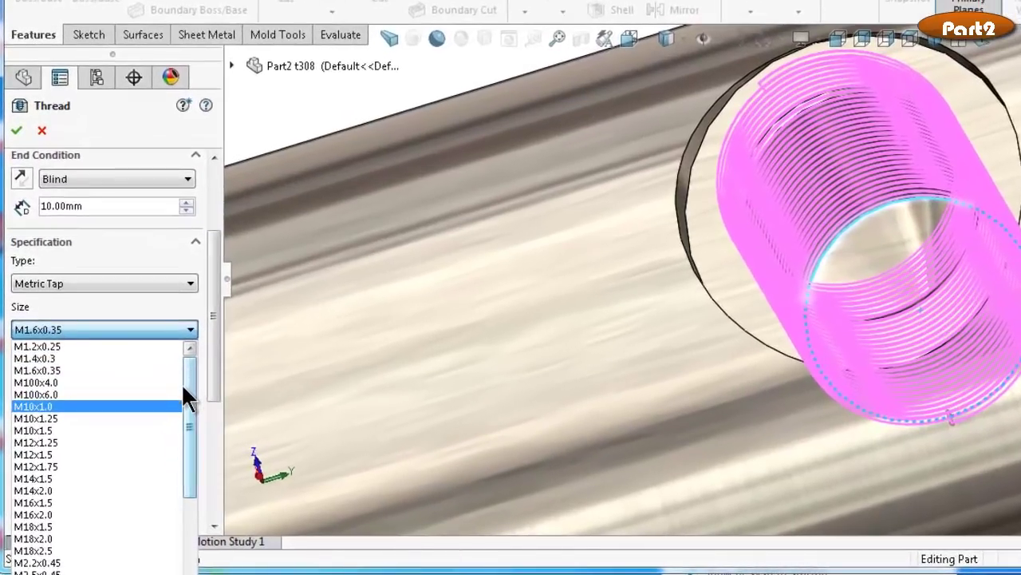
click(95, 359)
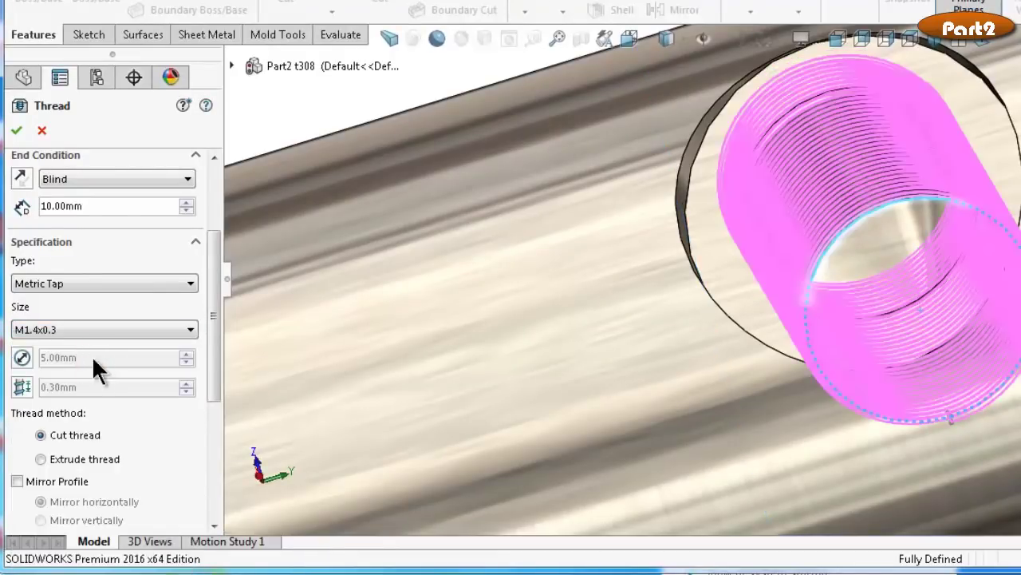
drag(210, 297, 205, 412)
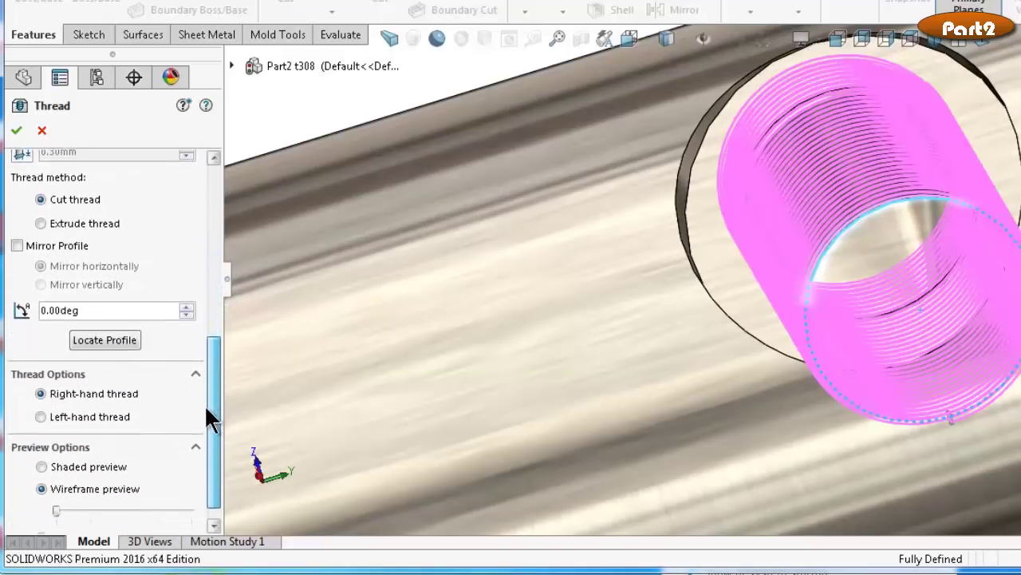
click(17, 133)
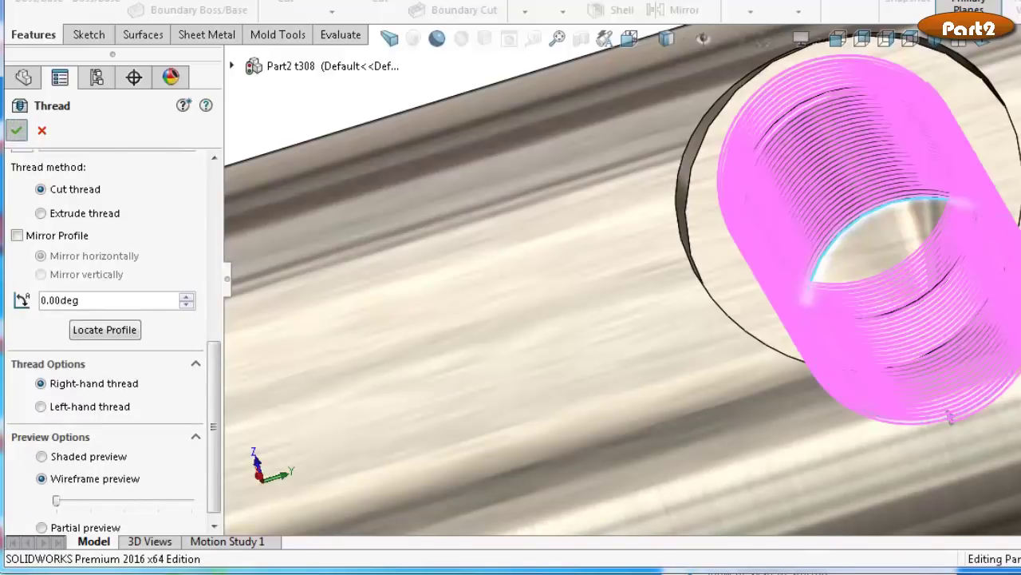
Inspect the thread inside the hole with a temporary section view, then close it
mouse_move(875, 258)
middle_down()
mouse_move(803, 308)
mouse_move(803, 372)
mouse_move(822, 391)
mouse_move(856, 378)
mouse_move(935, 299)
mouse_move(893, 296)
mouse_move(844, 212)
mouse_move(796, 225)
middle_up()
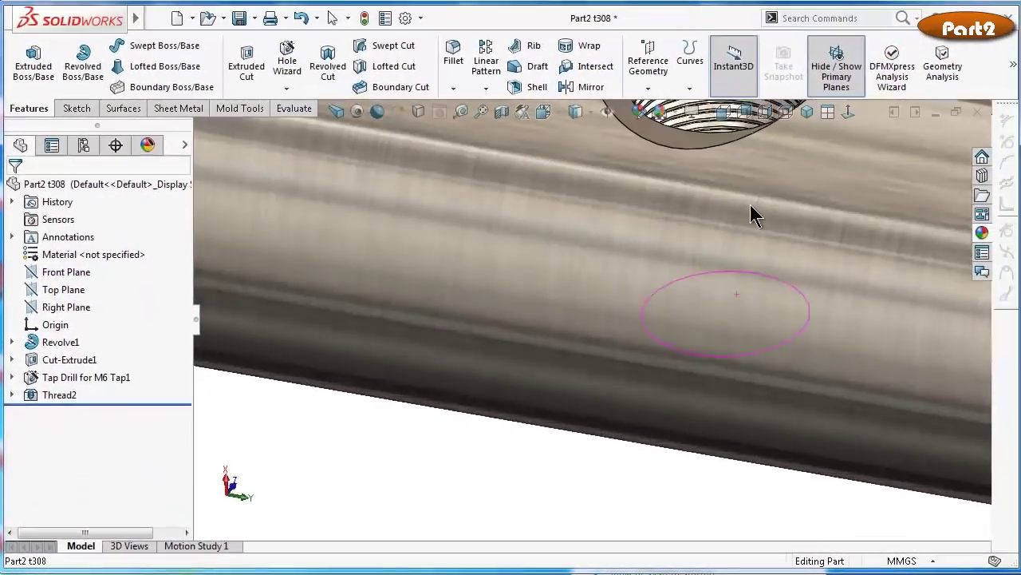
click(507, 112)
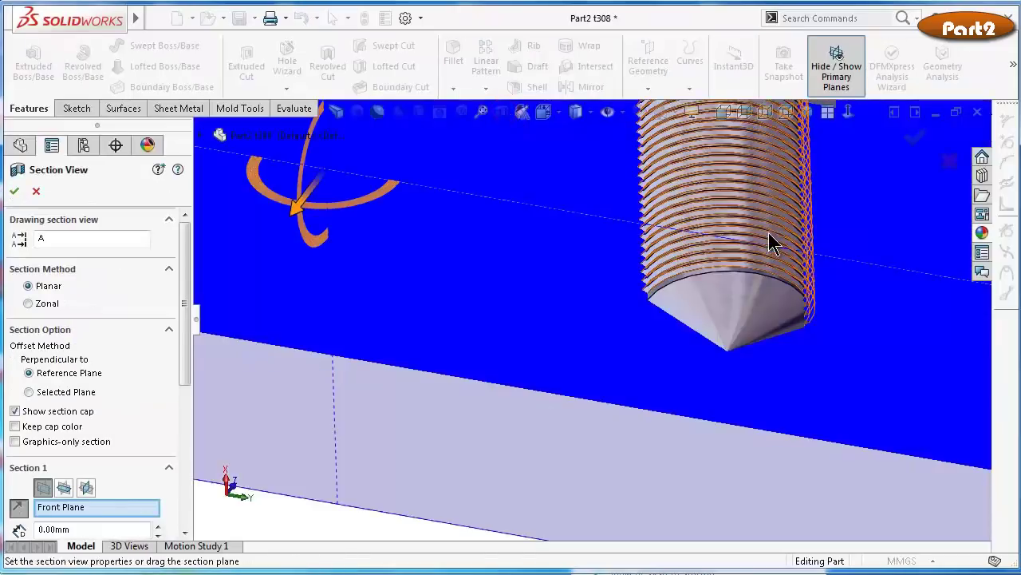
middle_drag(771, 237, 751, 199)
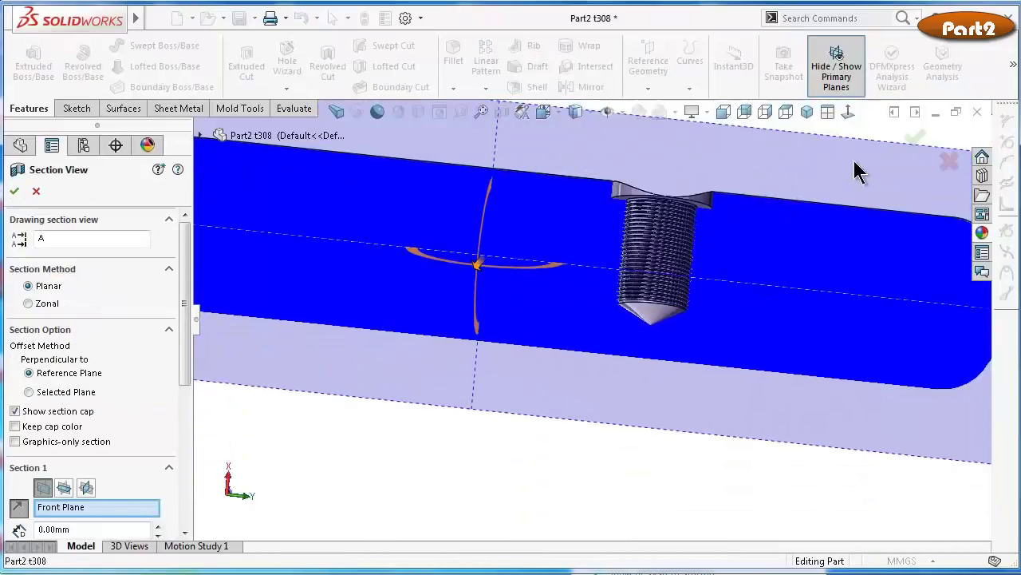
click(912, 142)
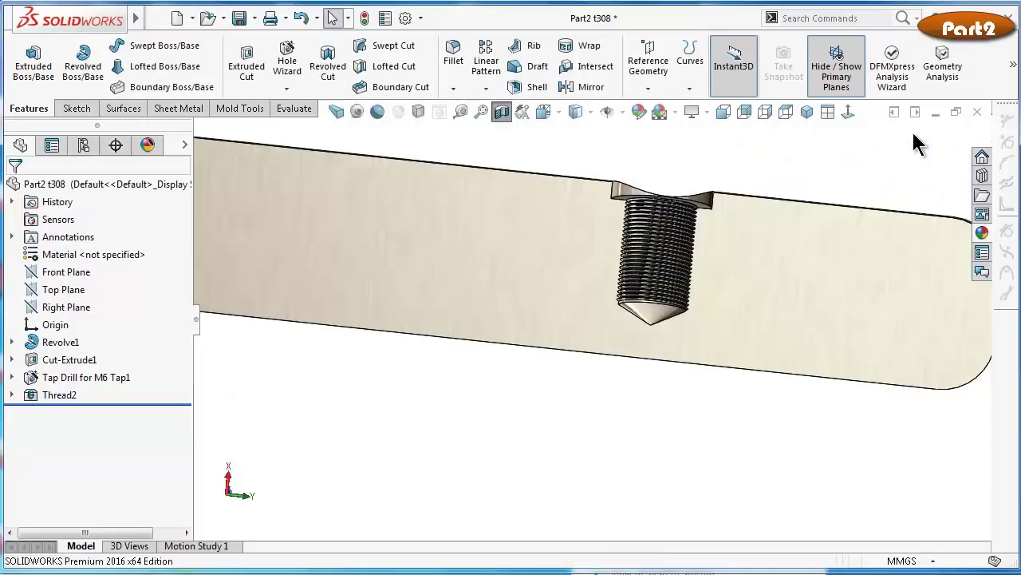
Rotate the threaded pin with the arrow keys and return to the isometric view
middle_drag(868, 159, 742, 252)
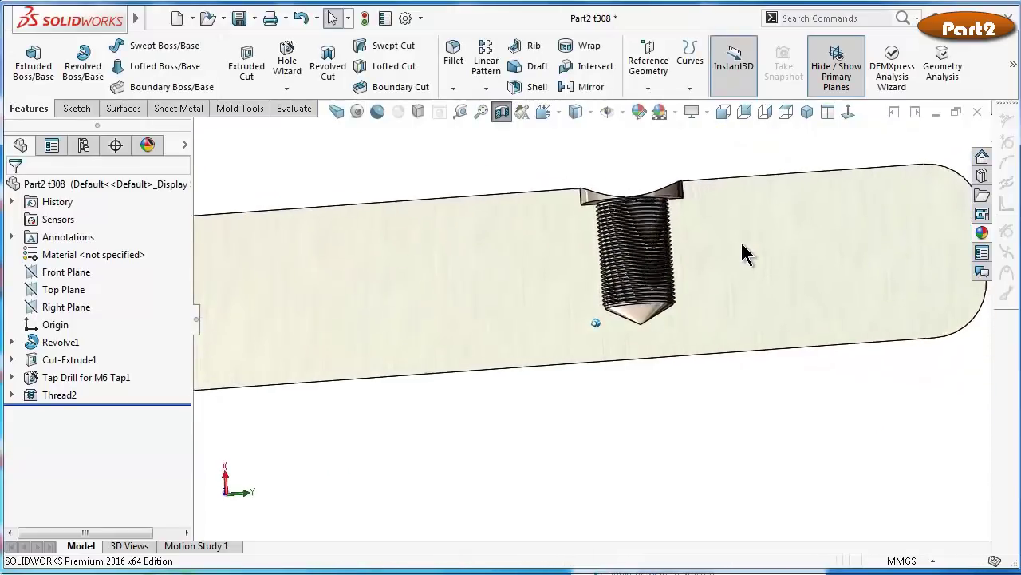
key(Up)
key(Up)
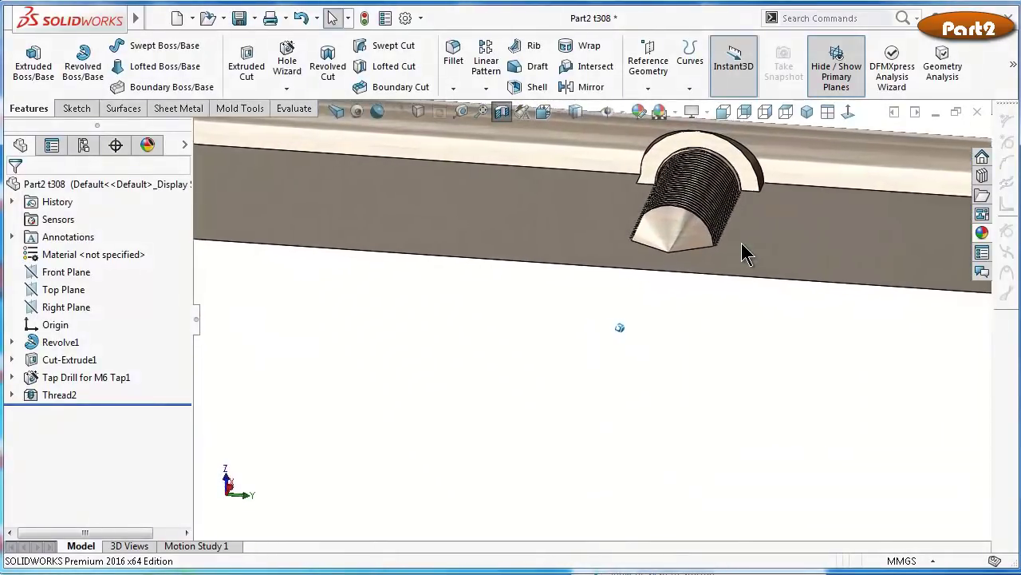
key(Up)
key(Up)
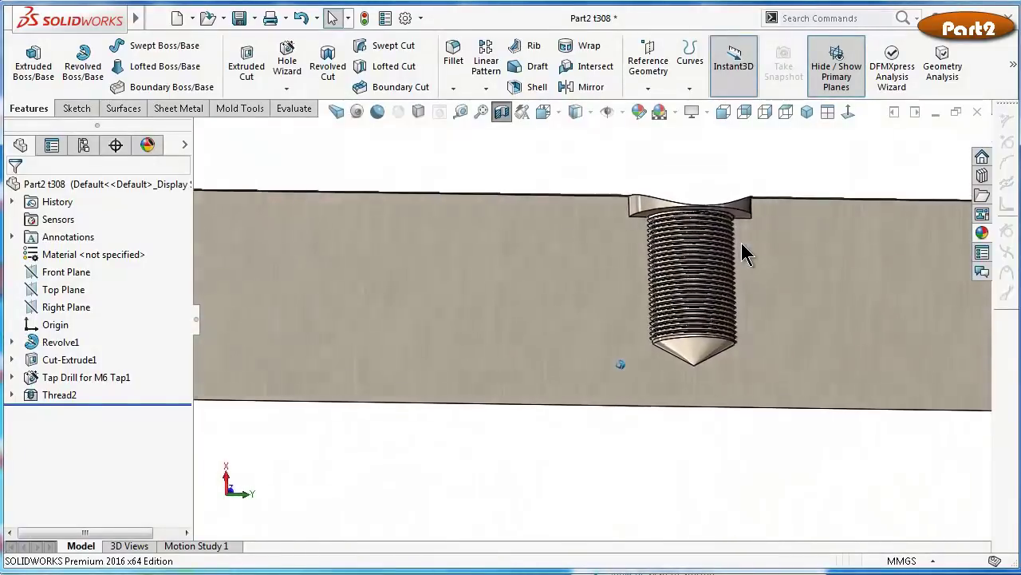
key(Up)
key(Down)
key(Left)
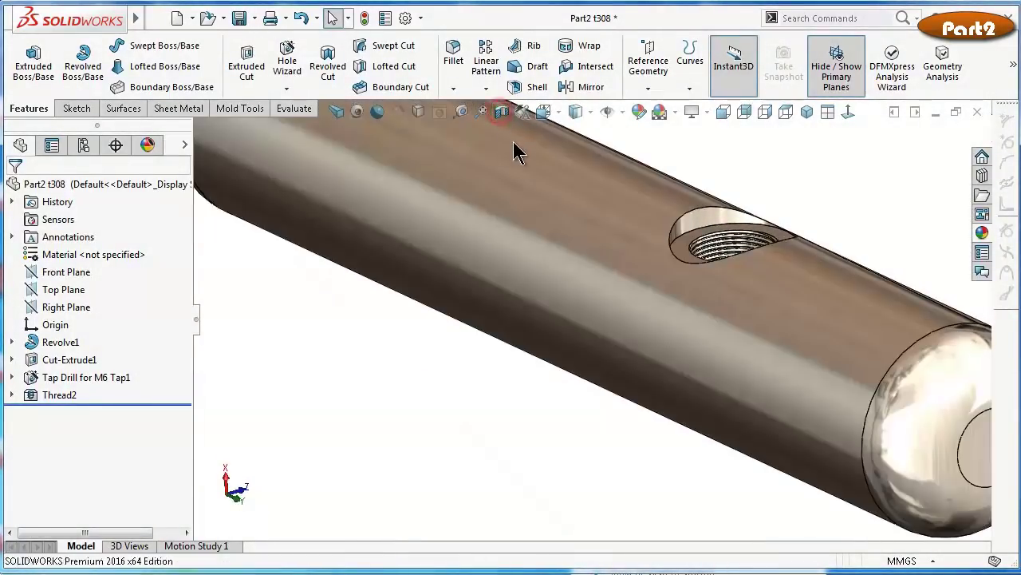
click(806, 110)
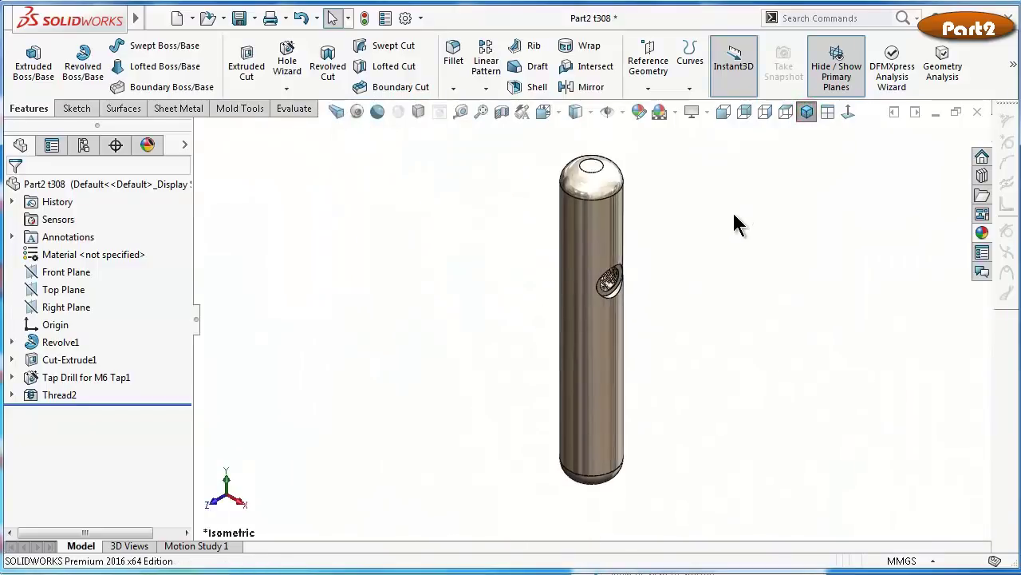
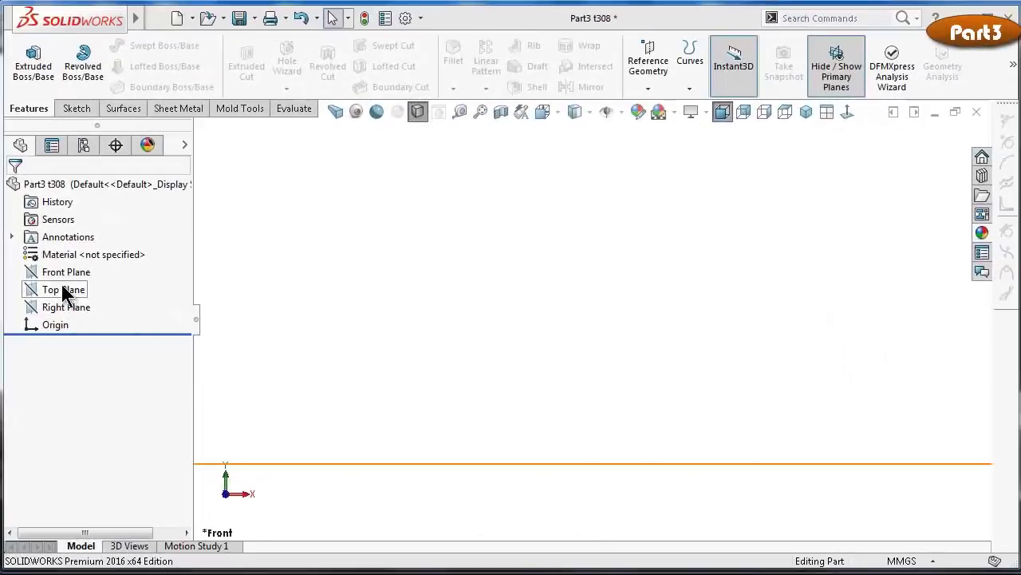
Start a sketch on the Front Plane and draw a vertical line down to the origin
click(66, 272)
click(73, 253)
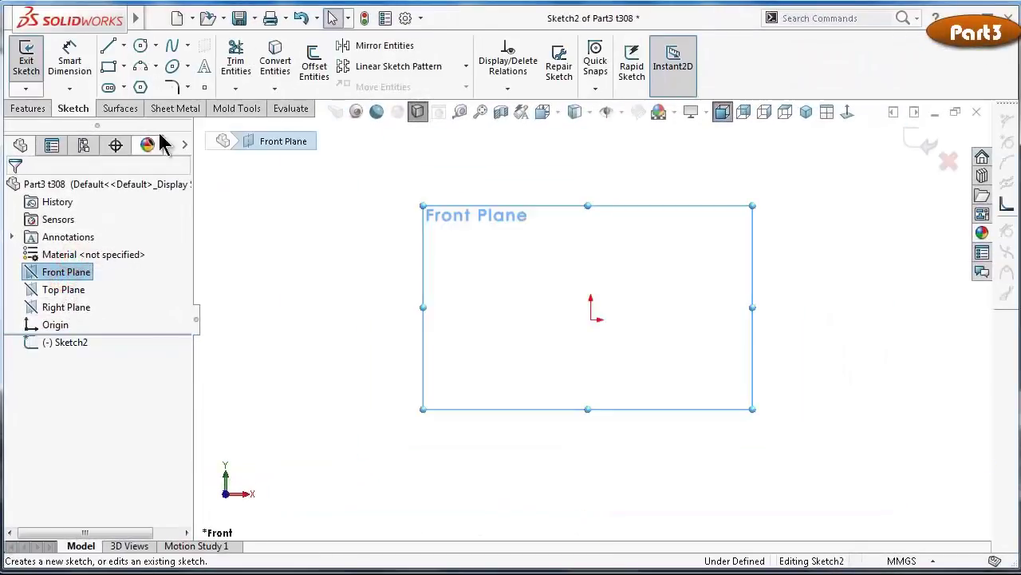
click(109, 46)
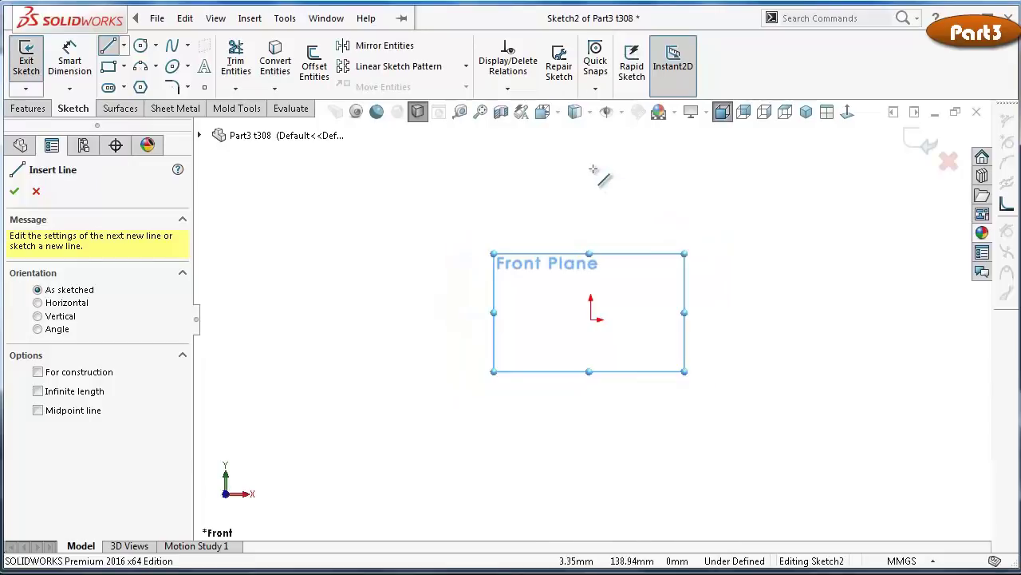
click(590, 166)
click(591, 320)
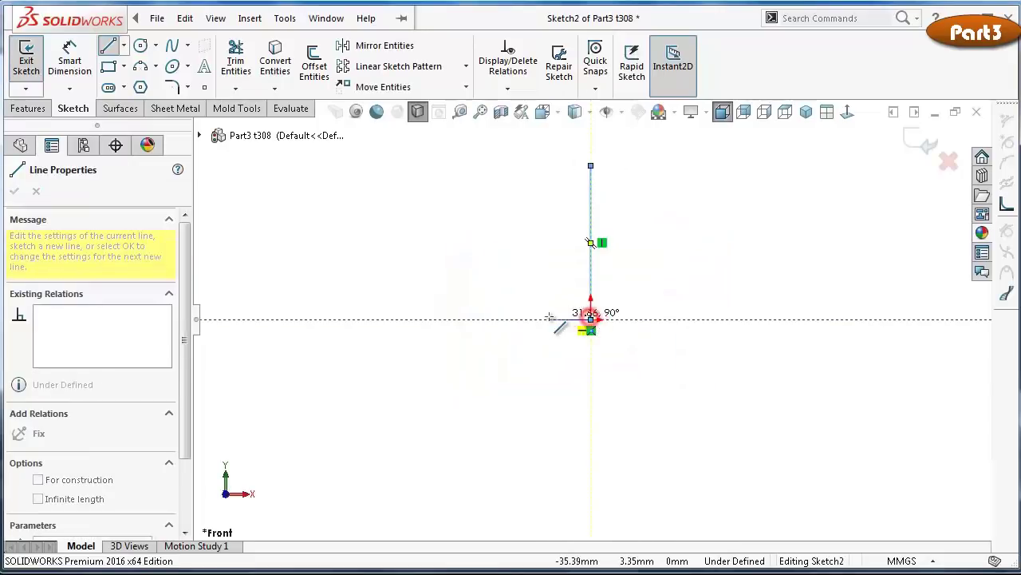
Continue the profile with a short bottom segment, a vertical rise, a left step and a final vertical line
click(549, 319)
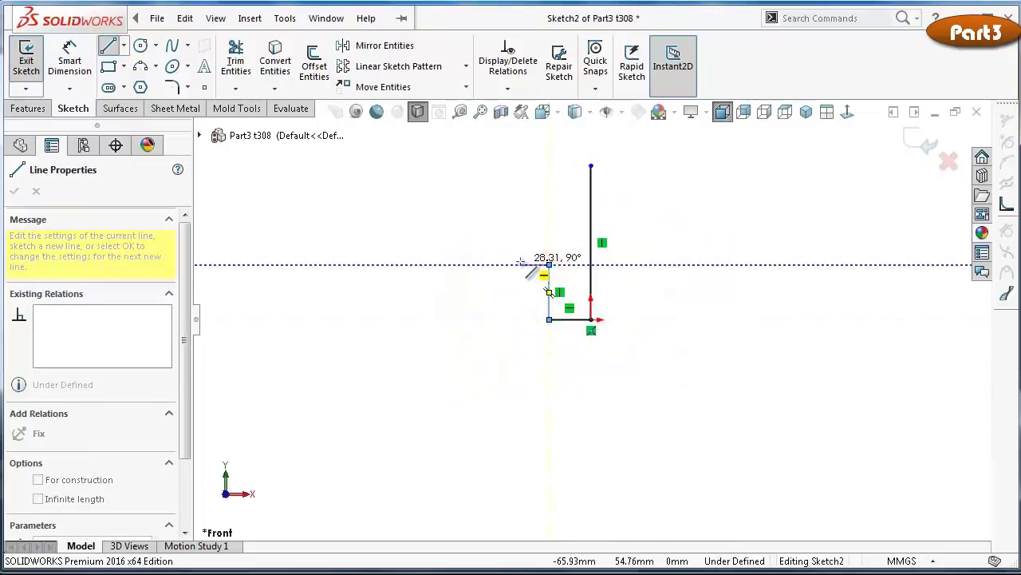
click(549, 264)
click(534, 264)
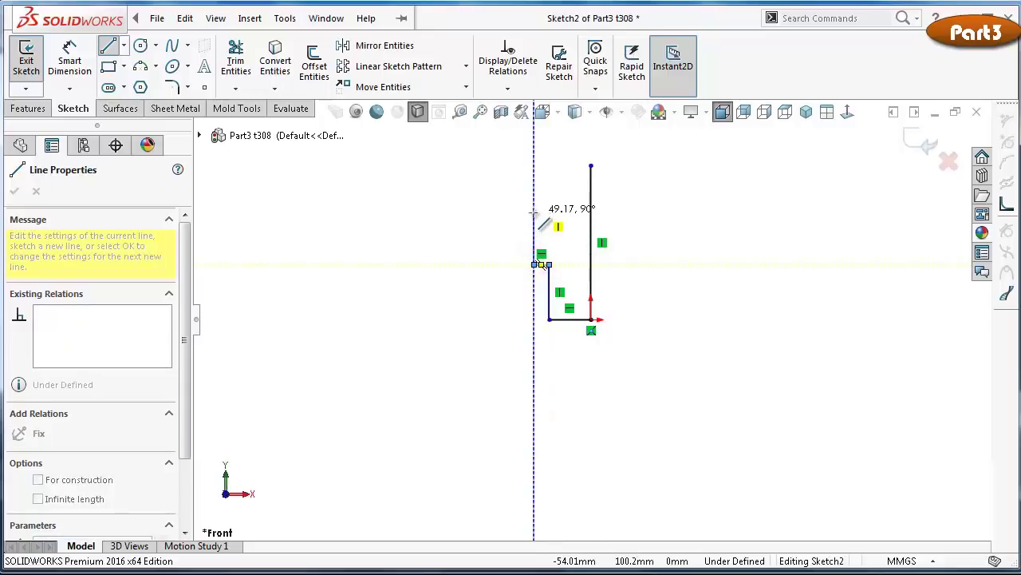
click(534, 211)
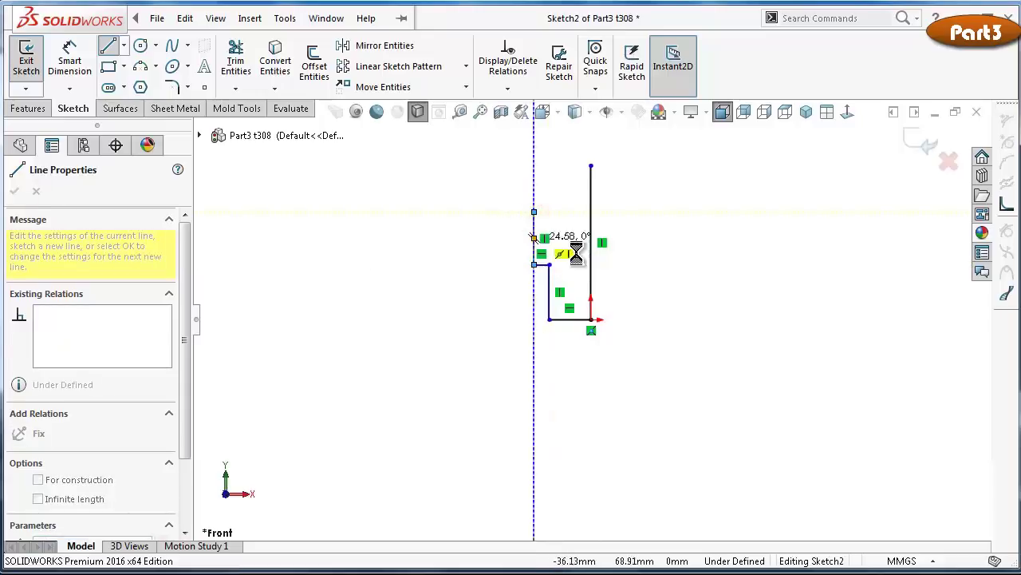
key(Escape)
scroll(618, 276, down, 3)
right_drag(672, 339, 670, 237)
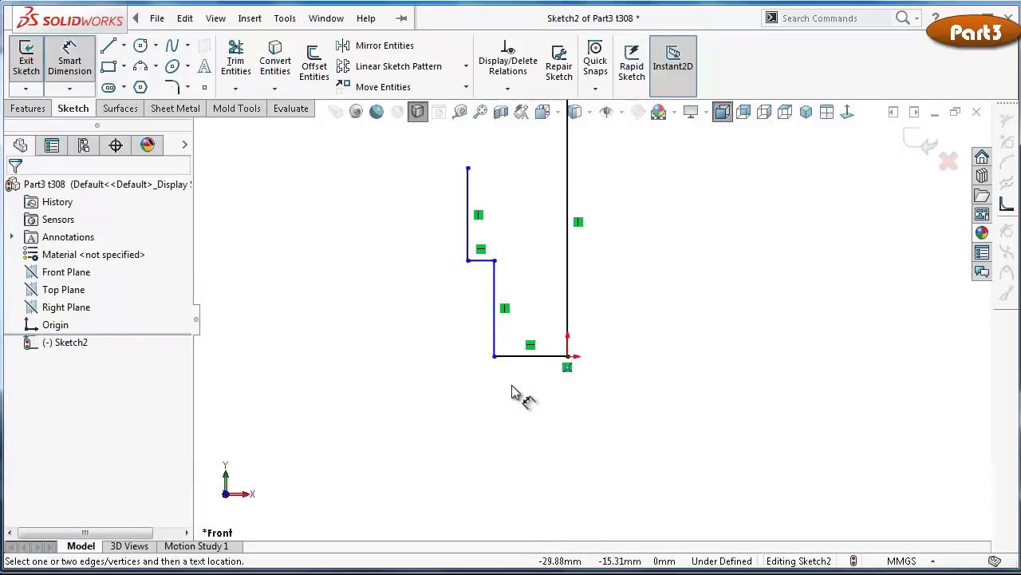
Dimension the bottom line to 2.50 and the lower vertical line to 7.50
scroll(503, 397, down, 3)
click(614, 324)
click(576, 399)
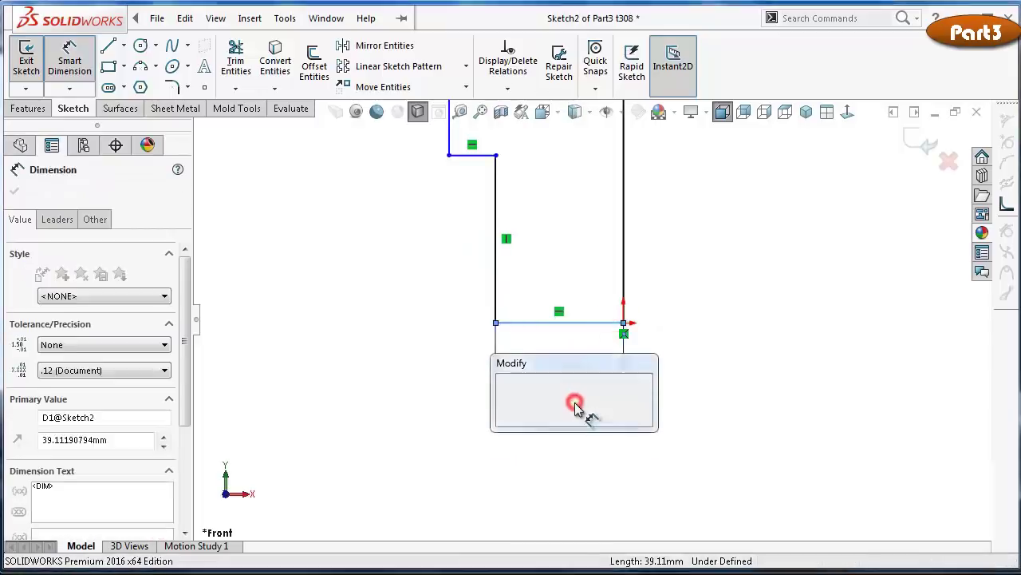
text(2.5)
key(Return)
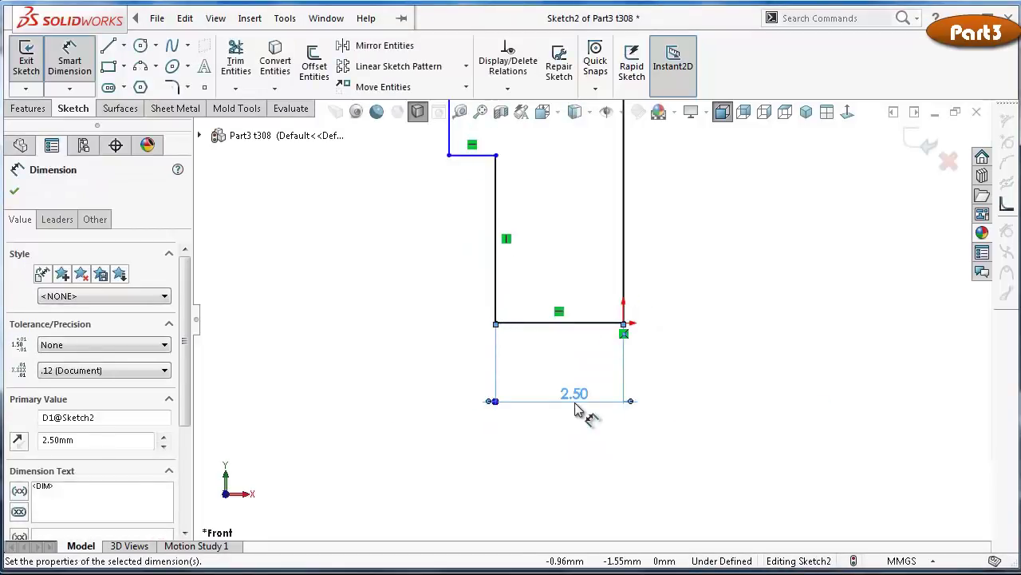
click(494, 272)
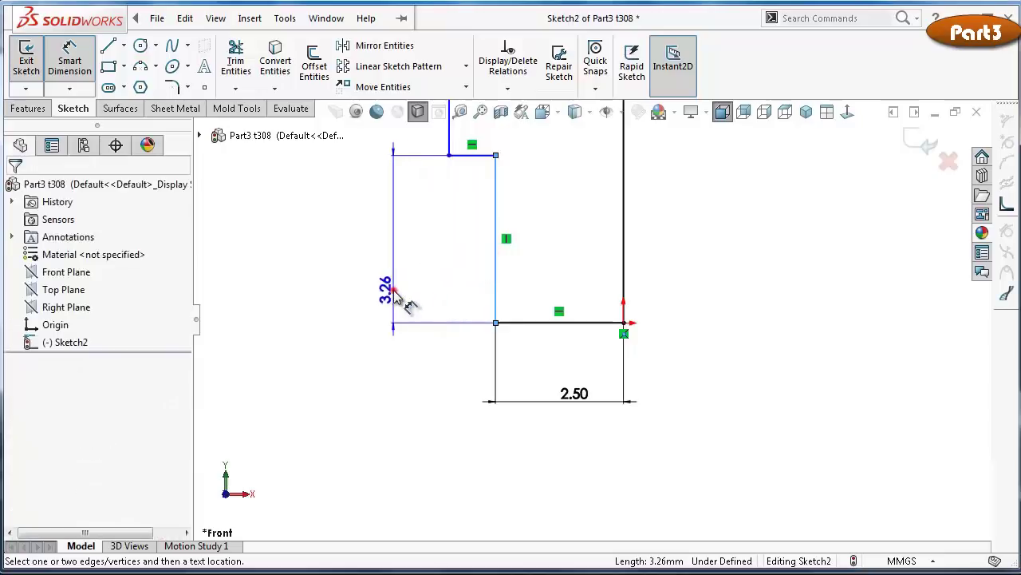
click(395, 289)
text(7.)
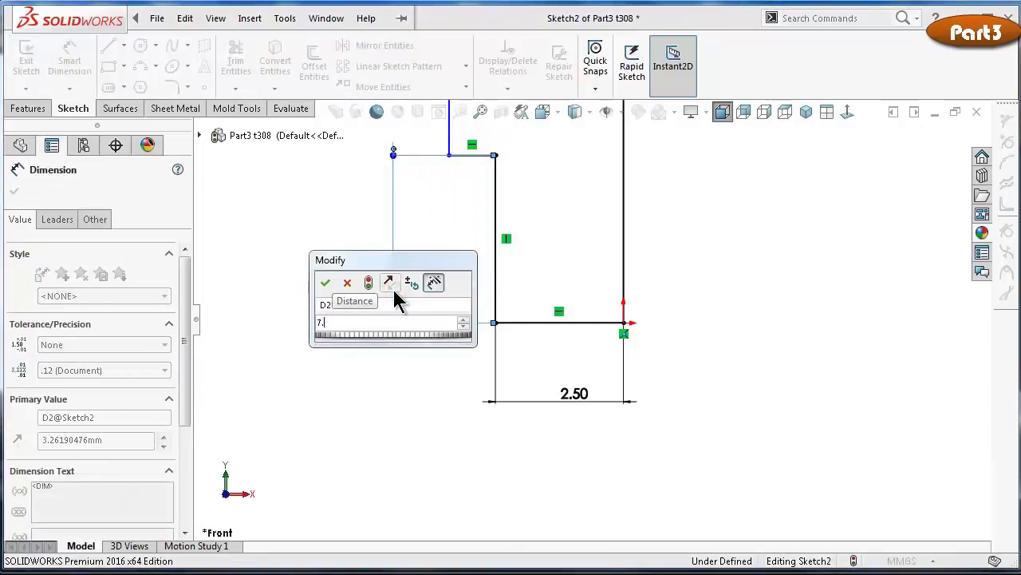
key(Return)
key(Return)
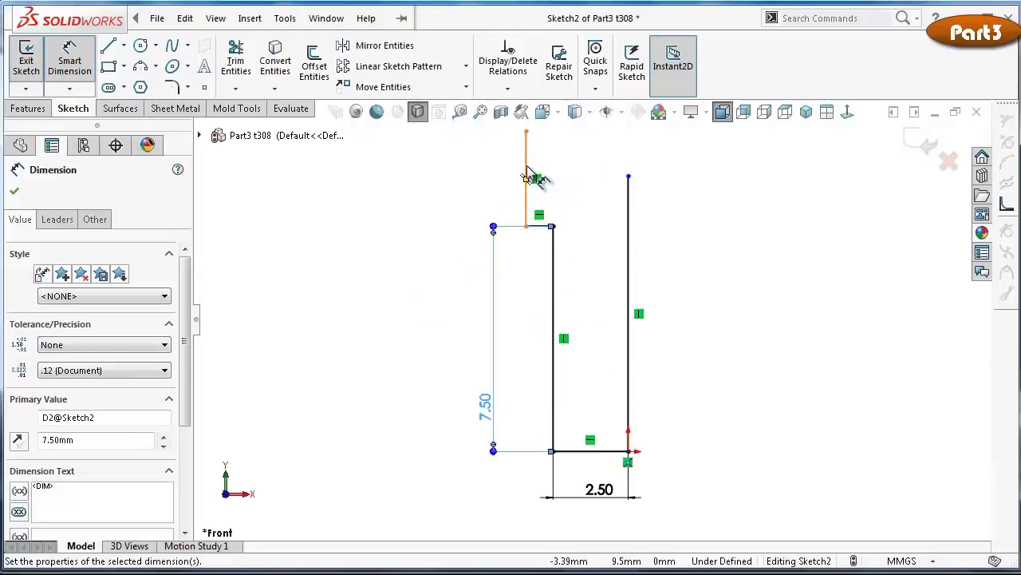
Dimension the top vertical line to 5.50 and restore the maximized part window
click(526, 171)
click(456, 164)
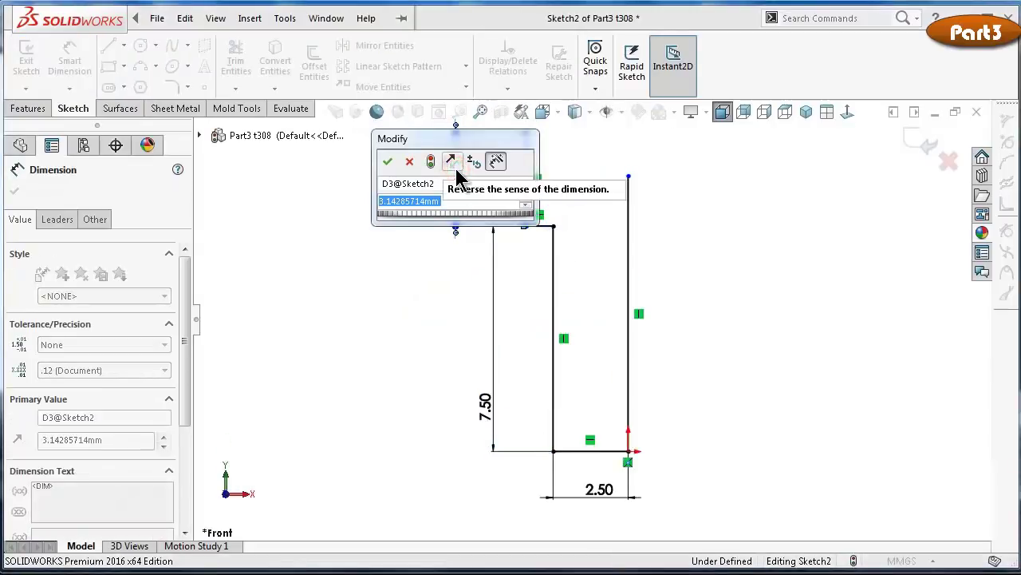
text(5.5)
key(Return)
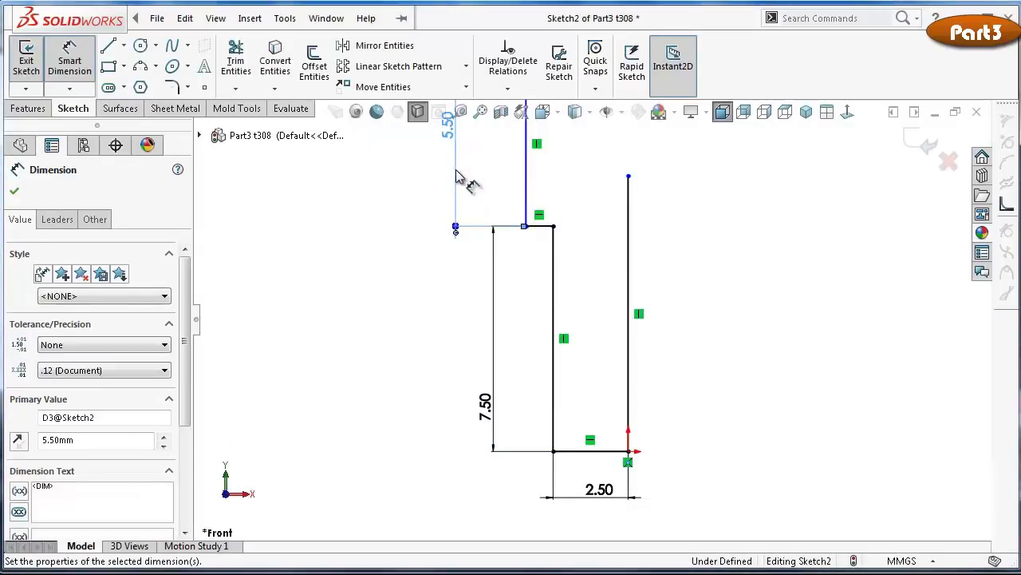
scroll(780, 497, up, 1)
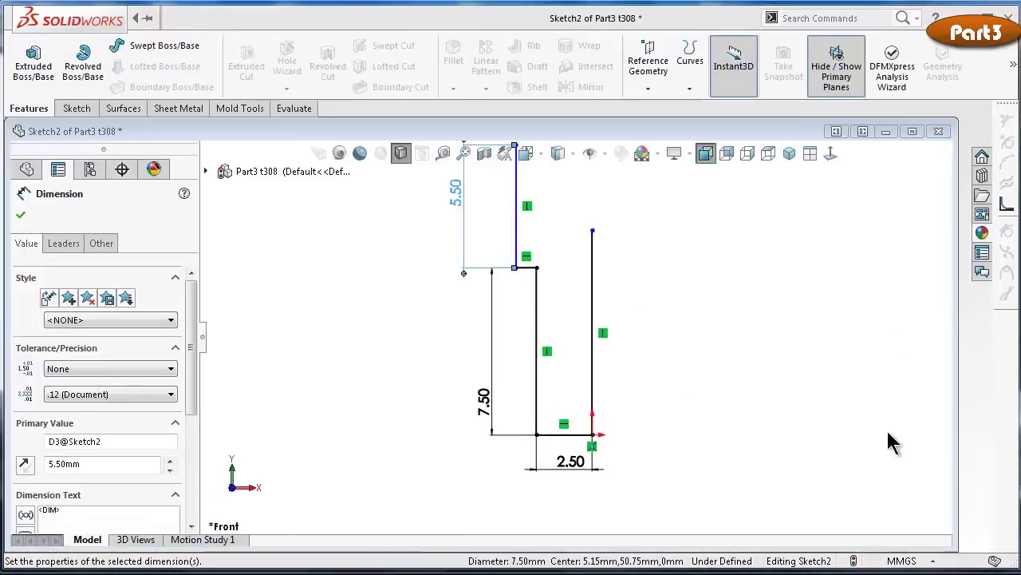
click(913, 132)
click(399, 363)
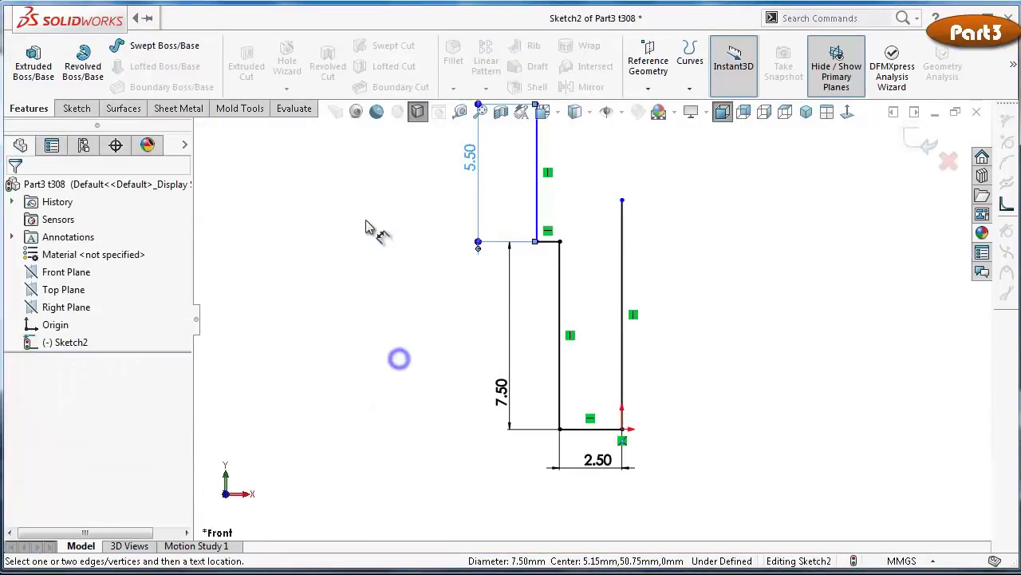
scroll(575, 255, down, 3)
Dimension the short horizontal step to 1.25
click(578, 254)
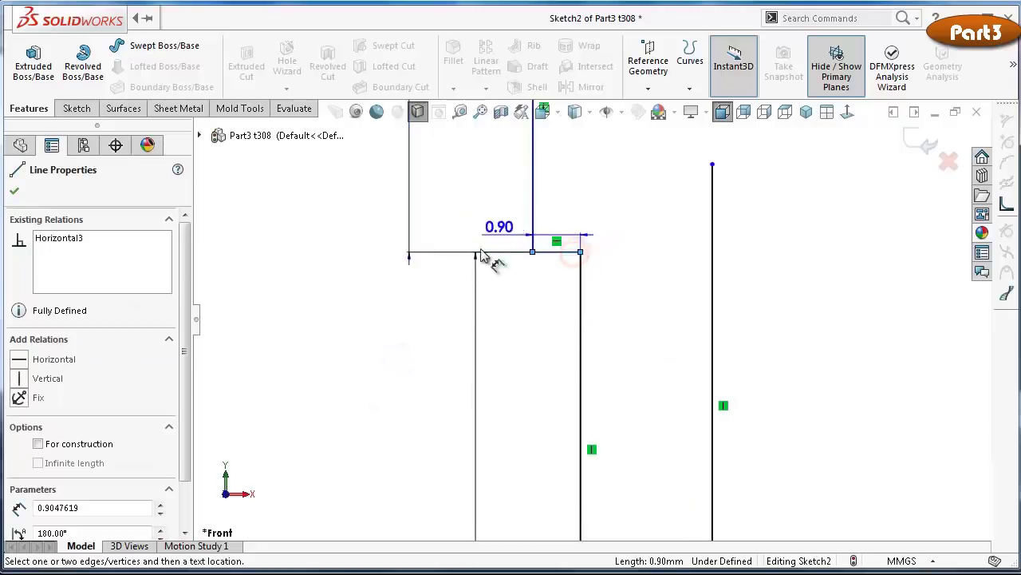
click(386, 329)
text(1.25)
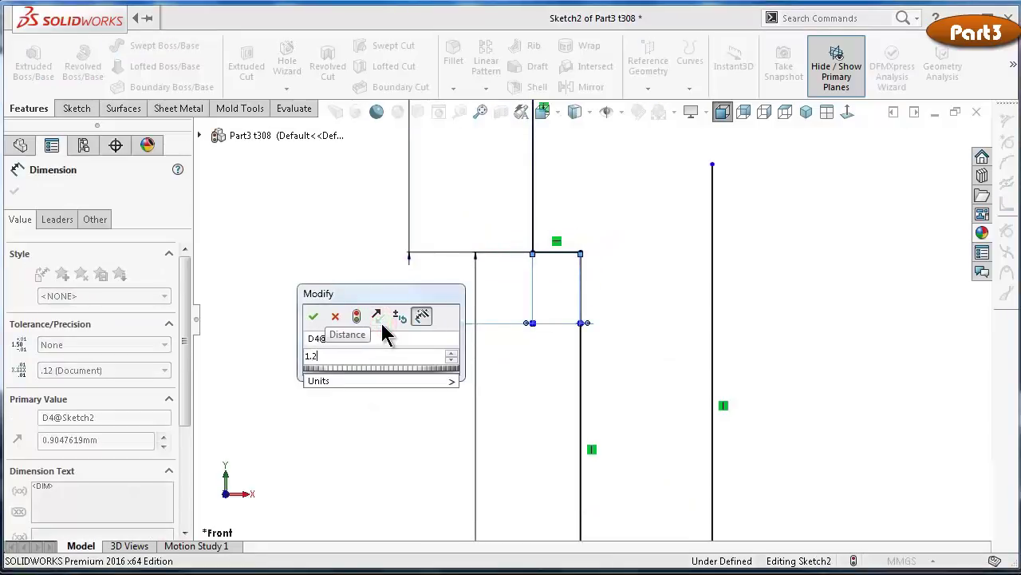
key(Return)
click(398, 397)
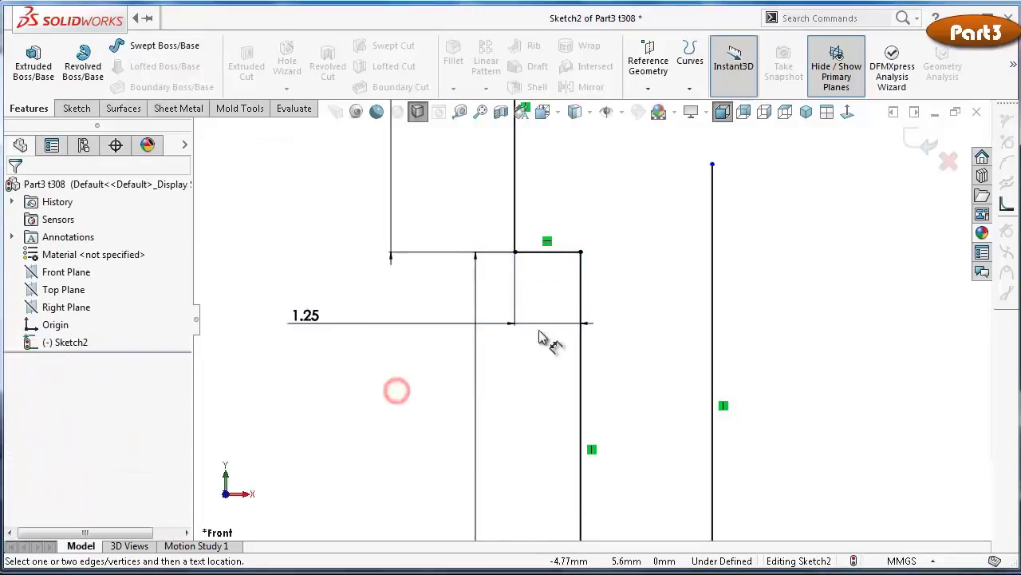
Add a 10 vertical offset between the two top endpoints and fit the sketch in view
scroll(661, 256, up, 3)
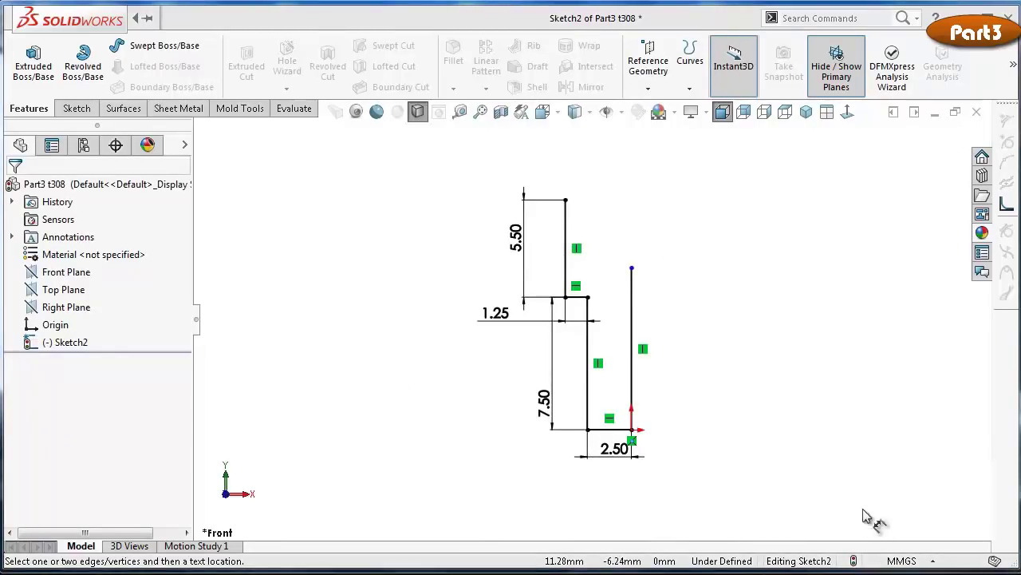
click(566, 200)
click(633, 269)
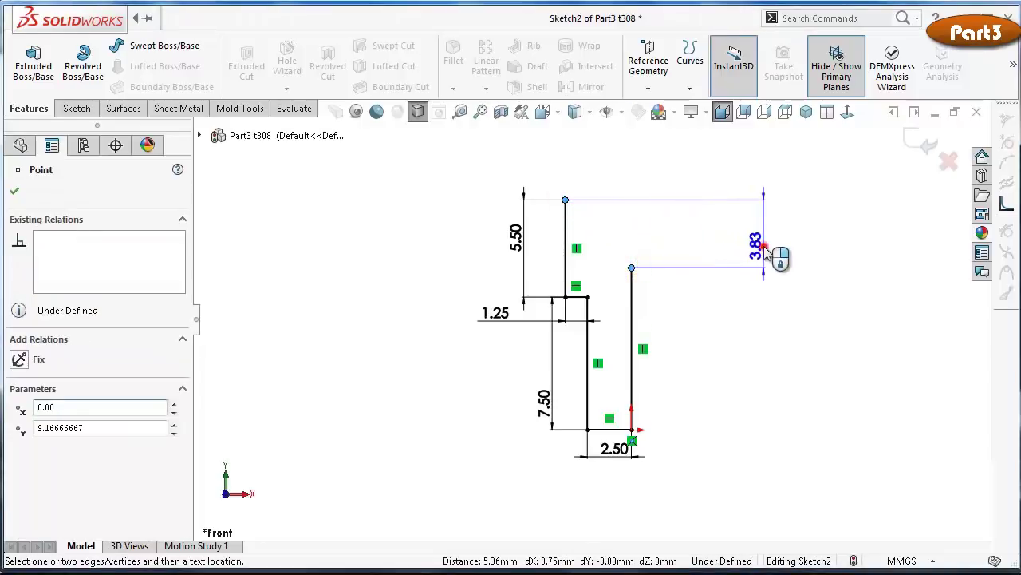
click(772, 257)
text(-10)
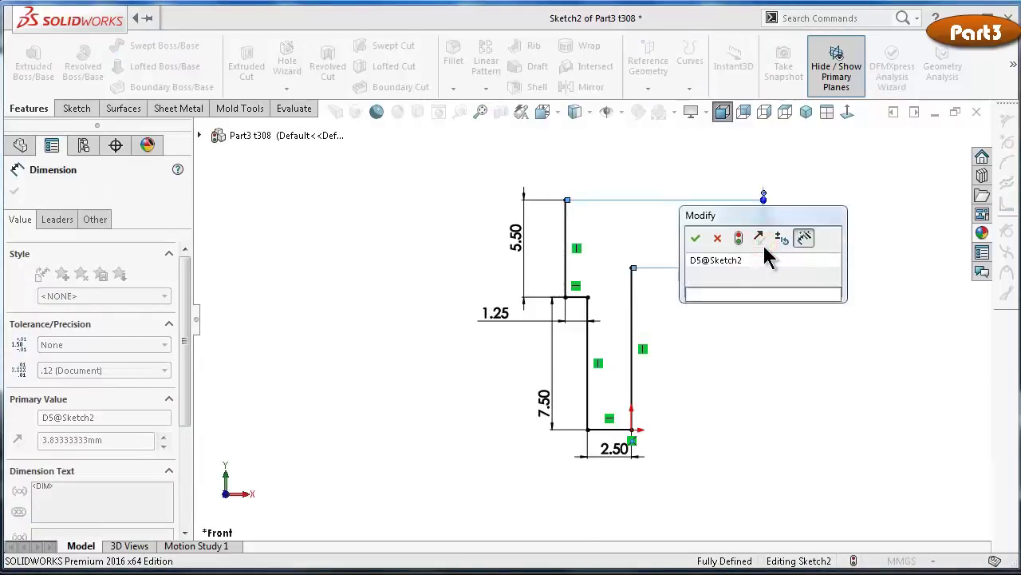
key(Return)
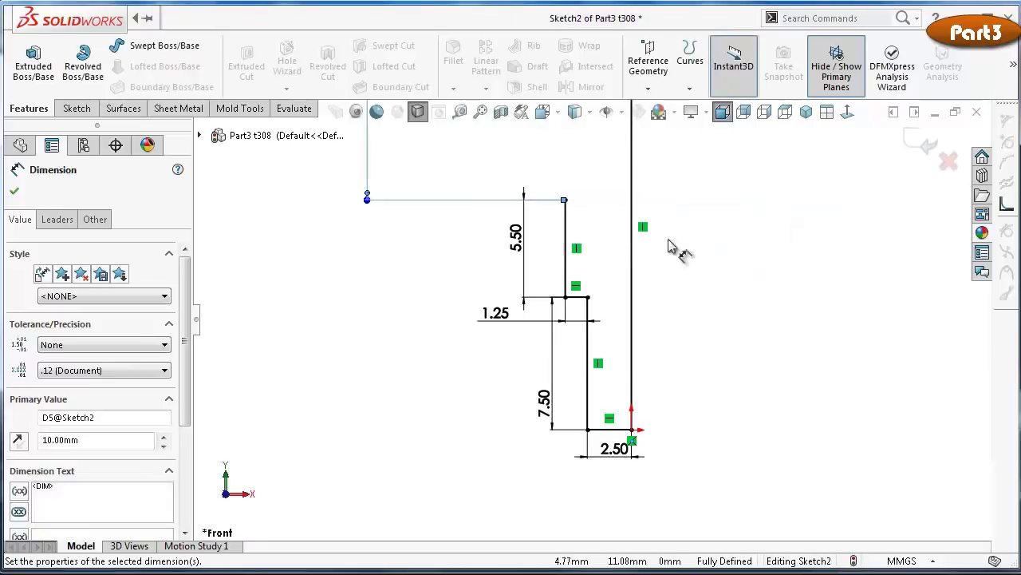
key(f)
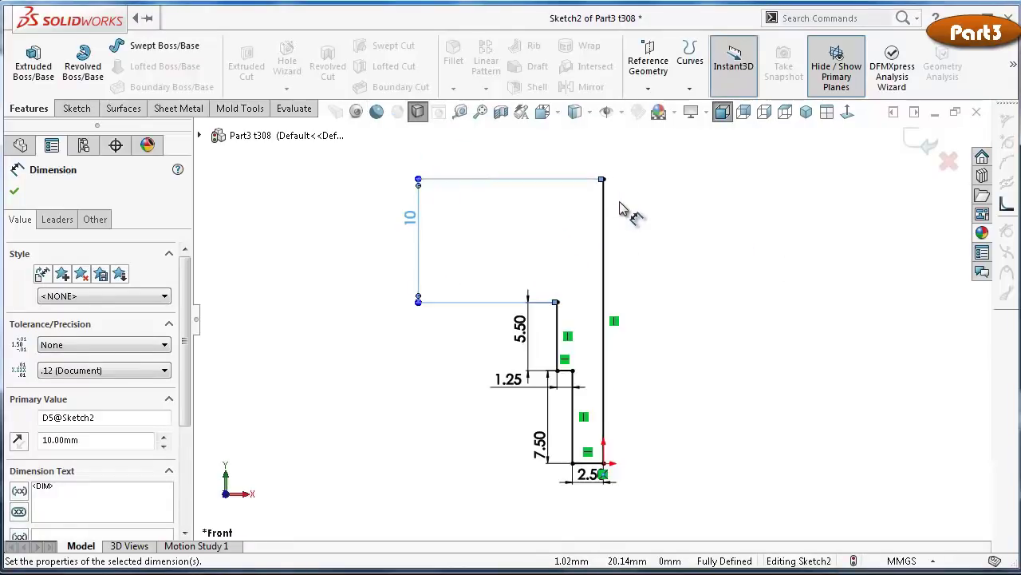
scroll(620, 207, down, 1)
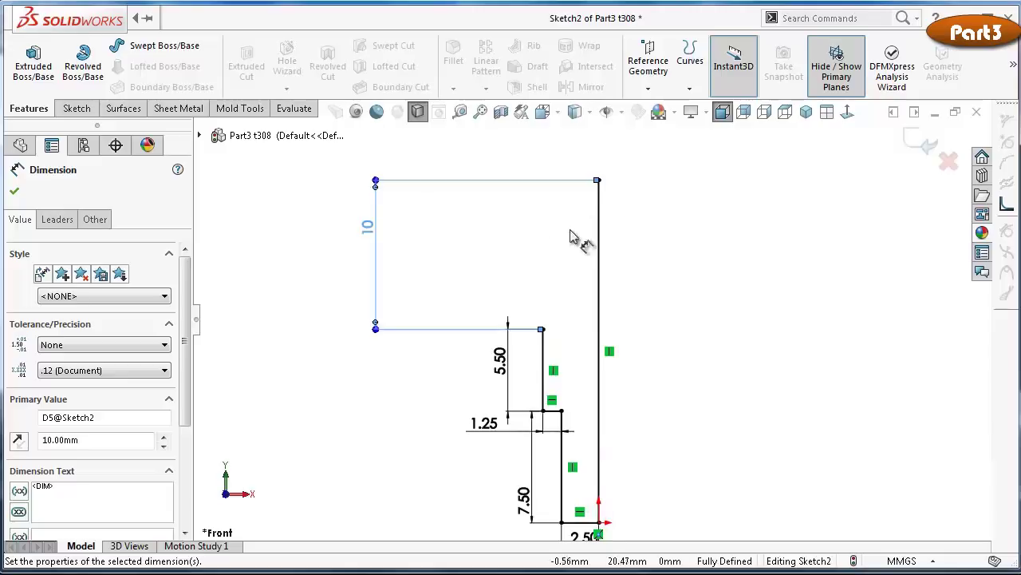
scroll(559, 246, down, 1)
scroll(519, 244, down, 1)
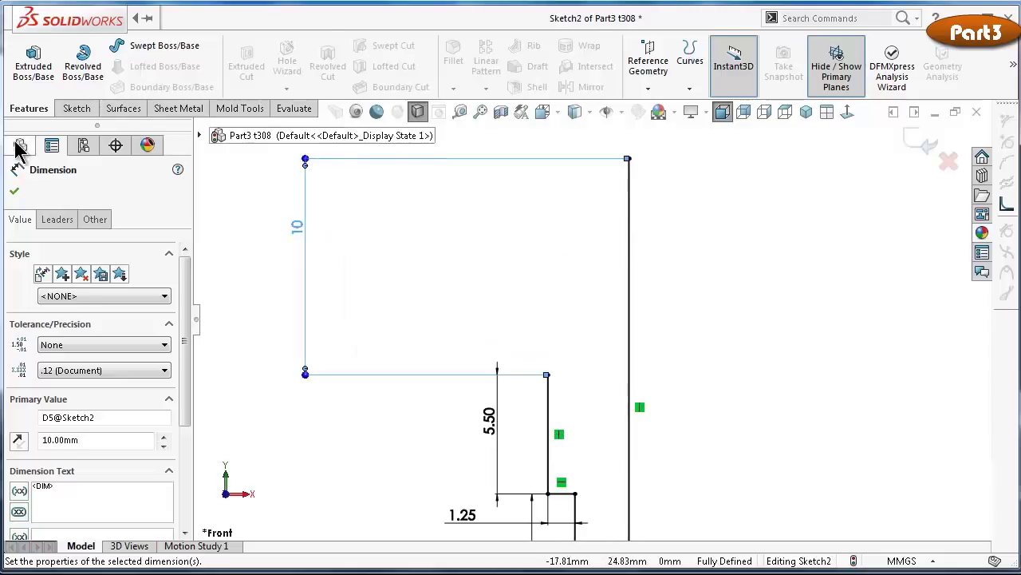
click(16, 192)
Sketch a small tangent arc from the step corner and a large tangent arc to the top-right corner
click(73, 109)
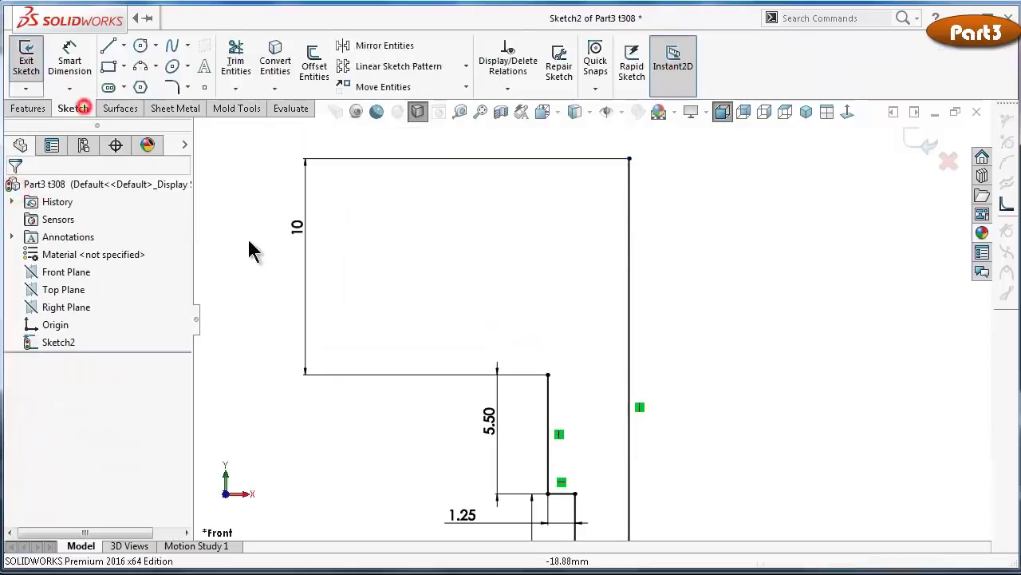
scroll(533, 358, down, 1)
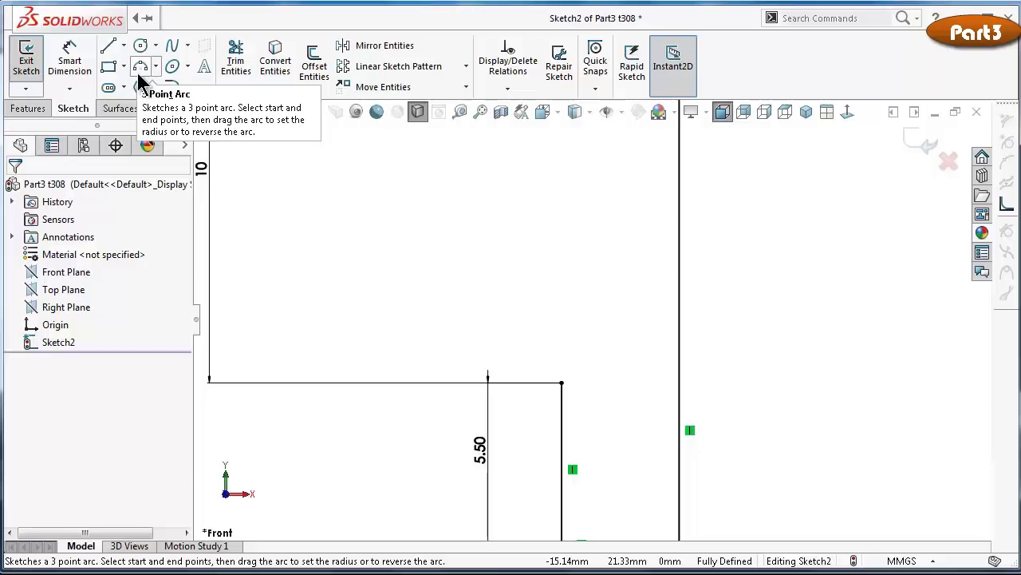
click(109, 46)
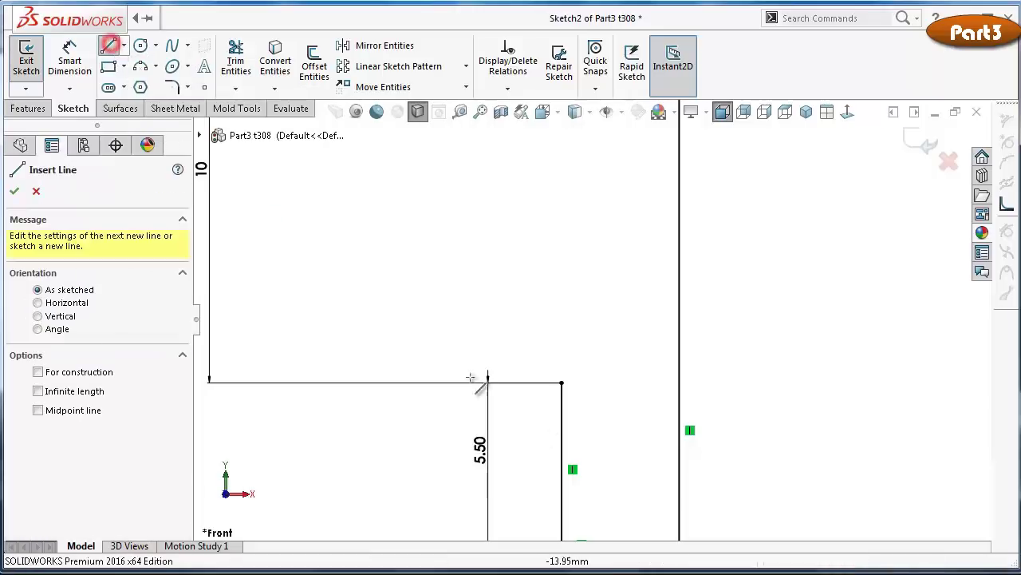
click(562, 380)
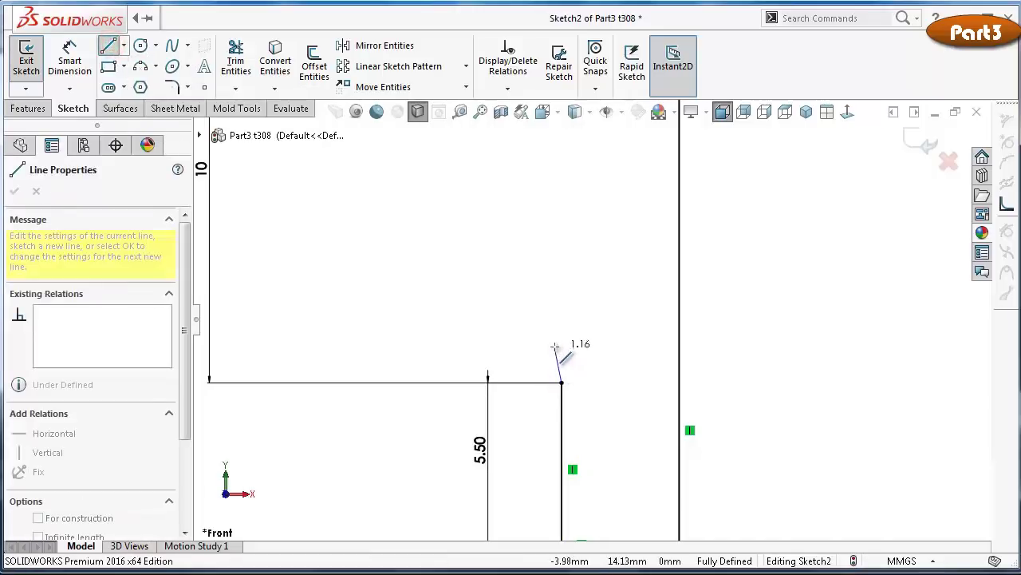
click(509, 311)
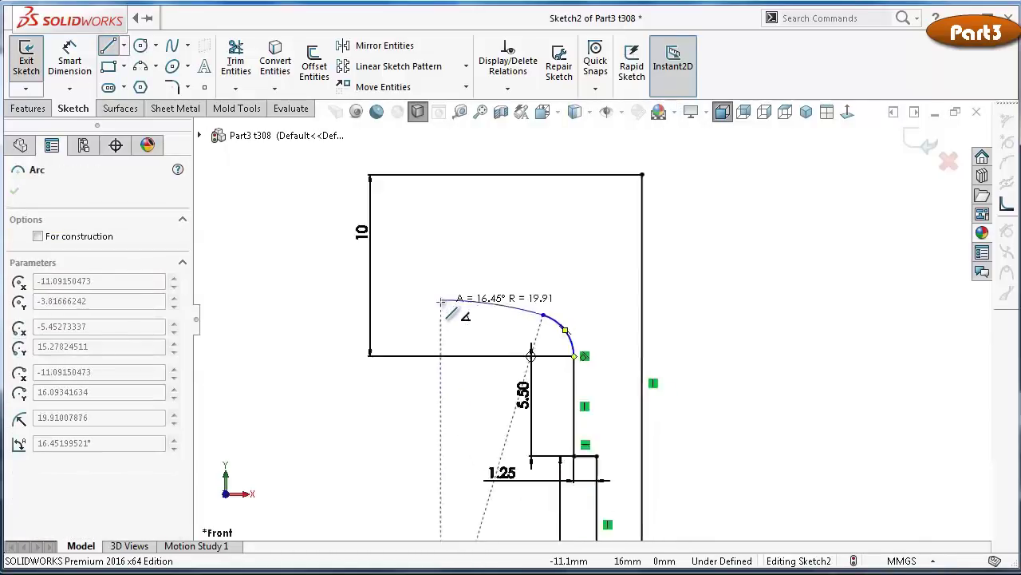
scroll(475, 295, up, 4)
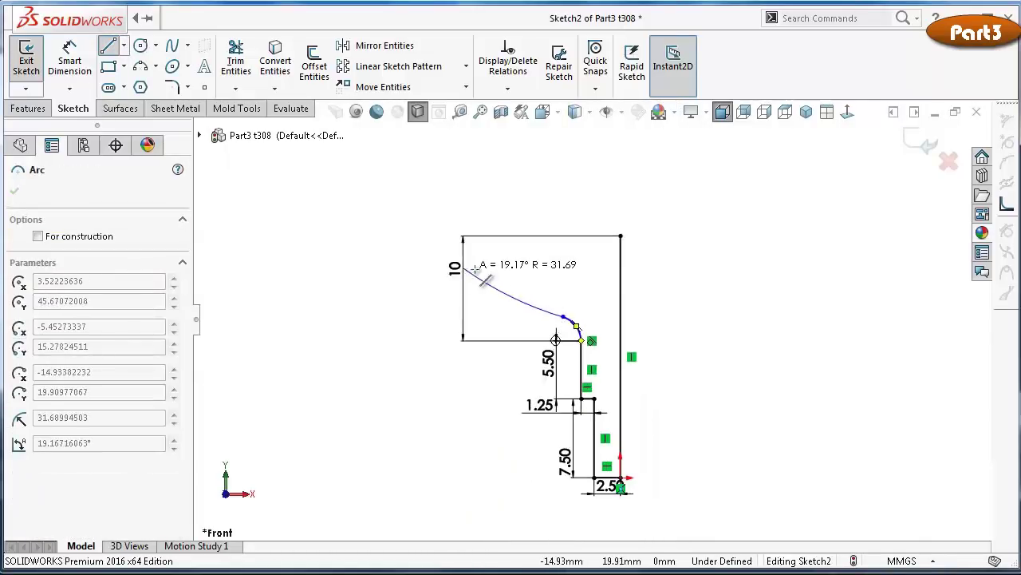
click(621, 237)
scroll(615, 289, down, 2)
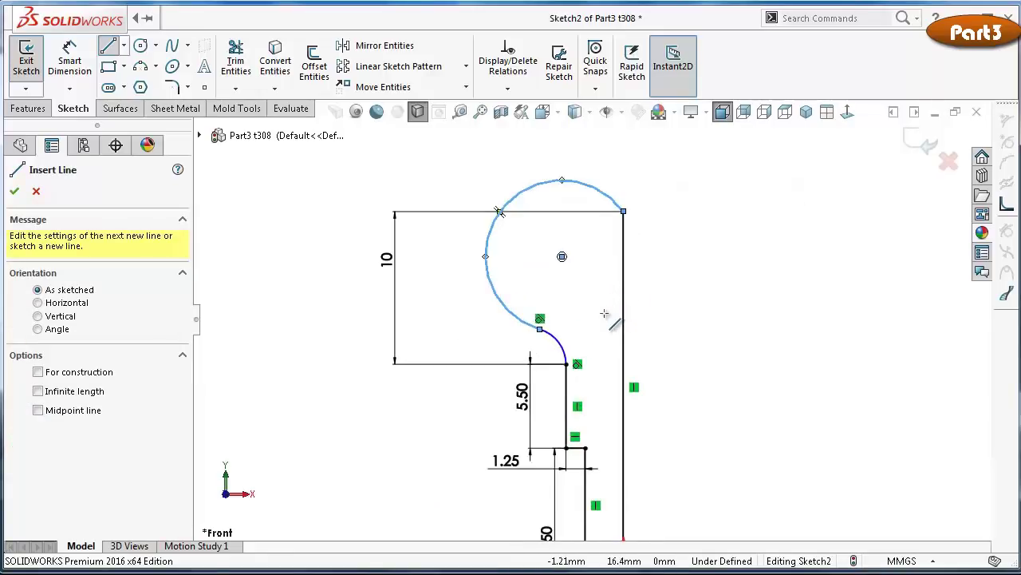
scroll(604, 314, down, 2)
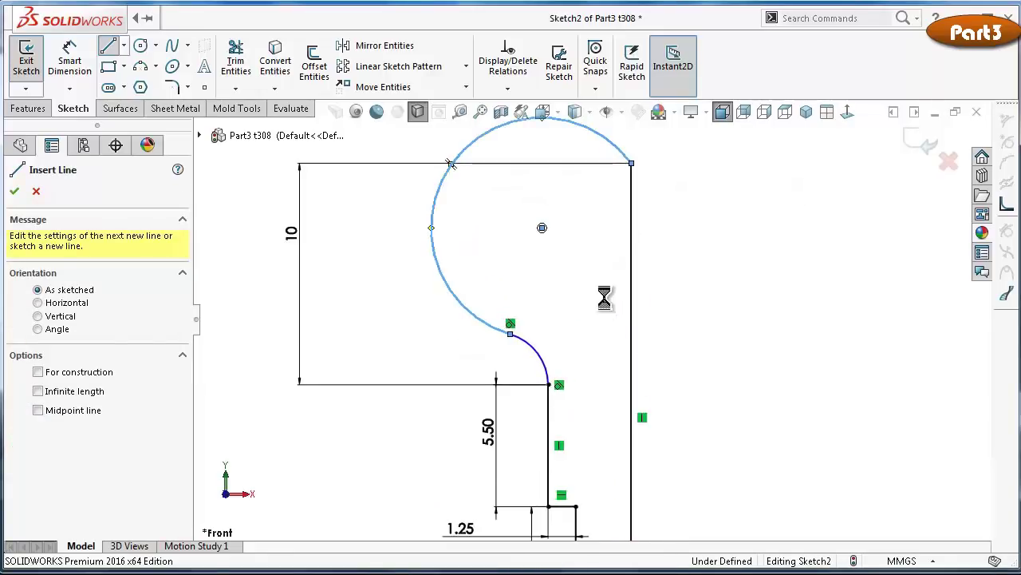
key(Escape)
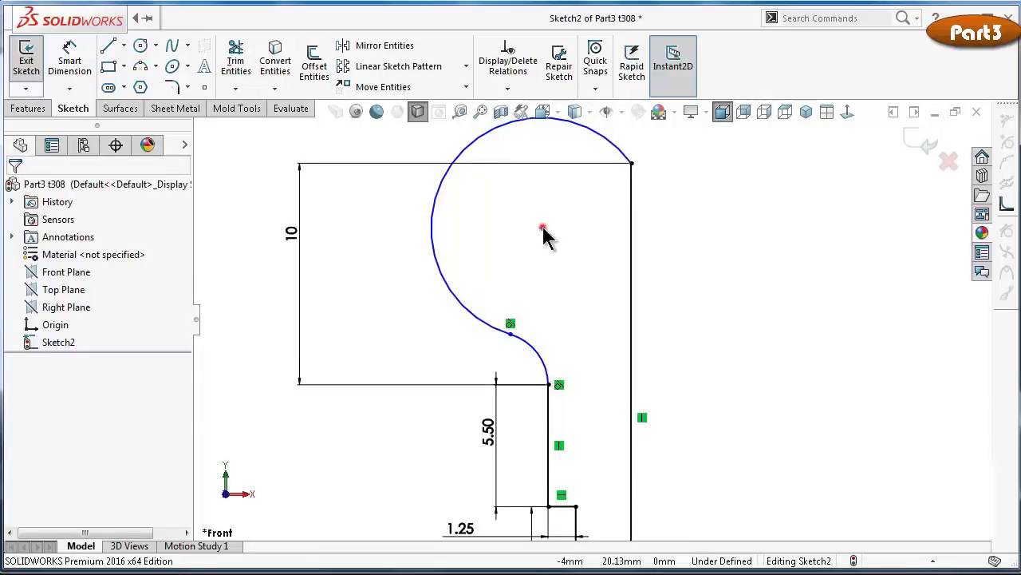
click(542, 228)
Make the large arc's end point coincident with the right vertical line
ctrl+click(631, 290)
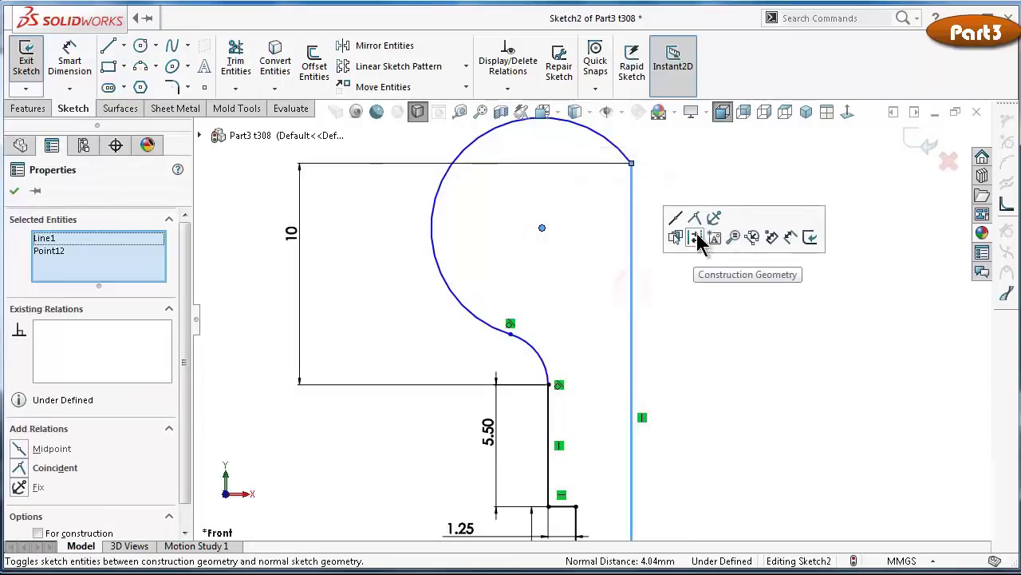
click(694, 218)
click(718, 323)
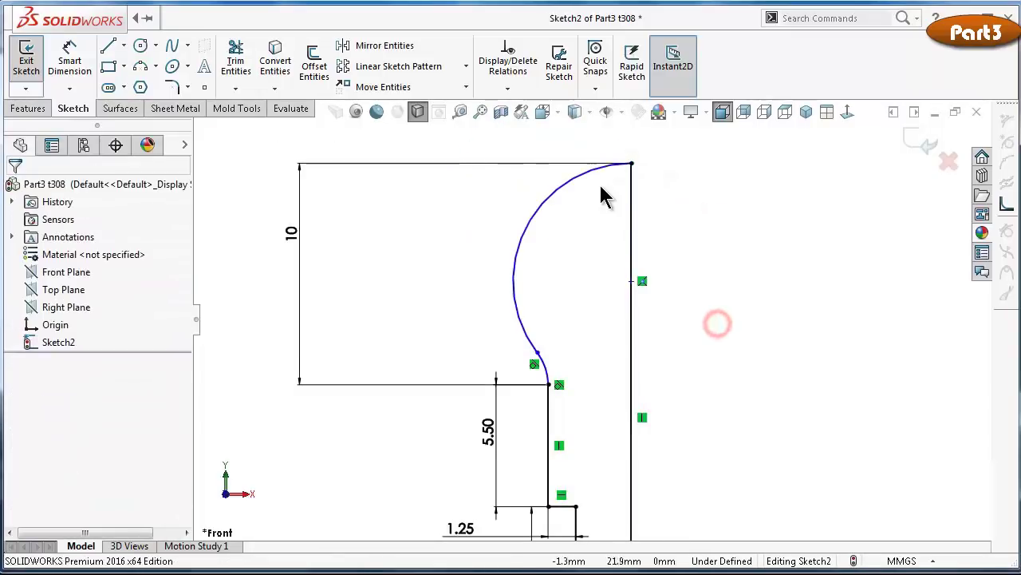
scroll(538, 336, down, 2)
scroll(535, 375, up, 1)
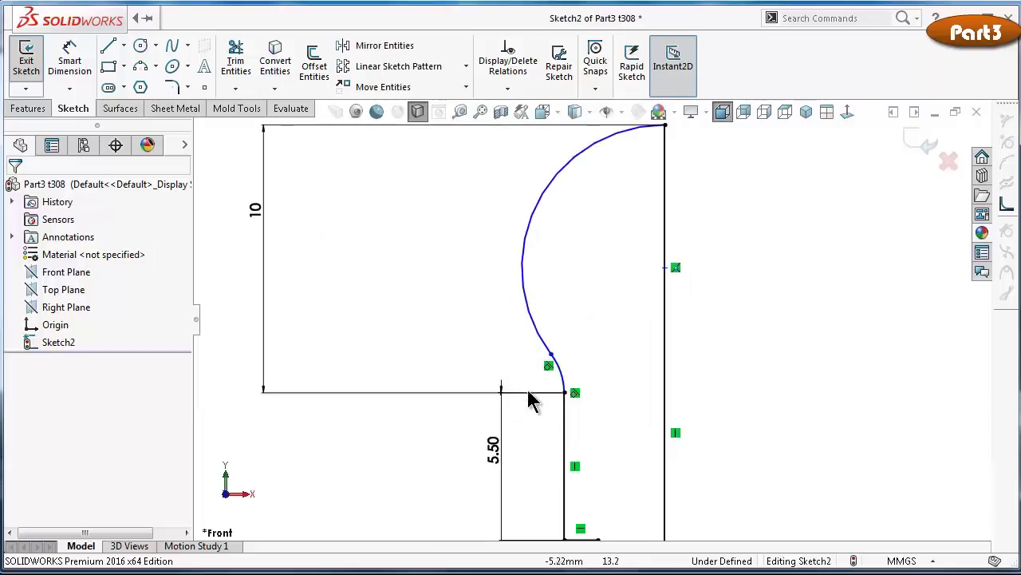
Add an R5 radius dimension to the arc, fully defining the sketch
right_drag(458, 337, 434, 221)
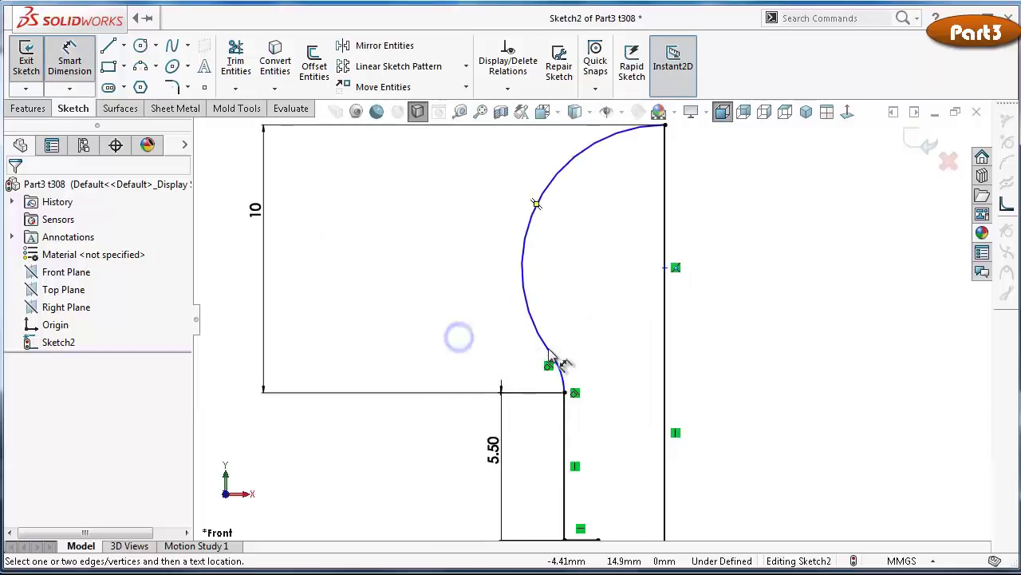
click(564, 386)
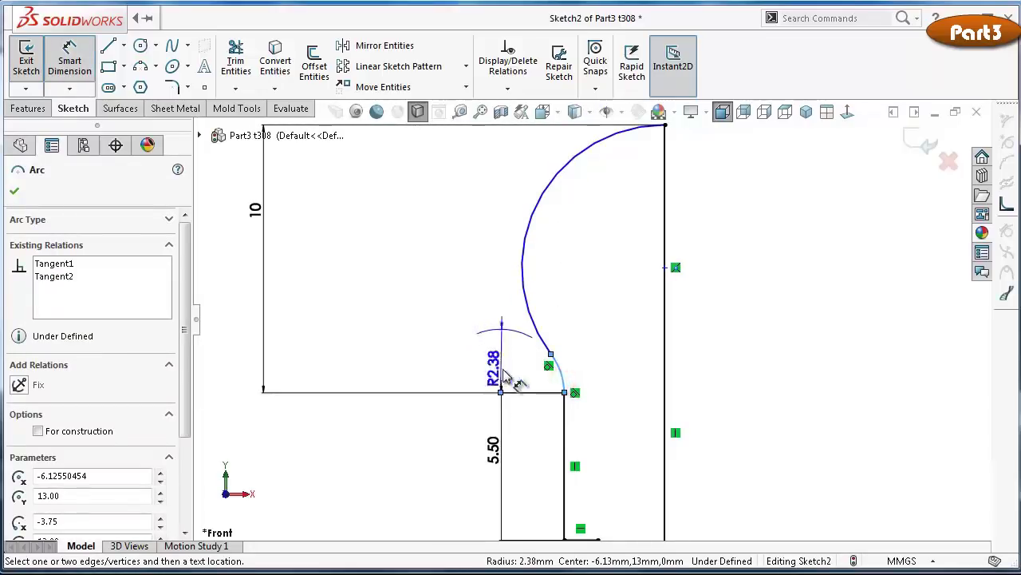
click(505, 370)
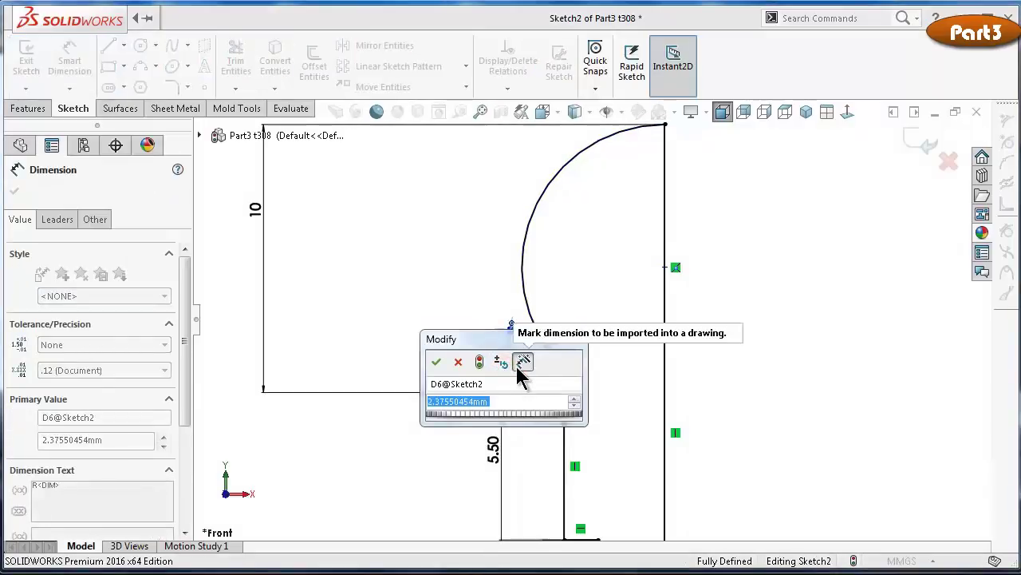
text(2.5)
key(Return)
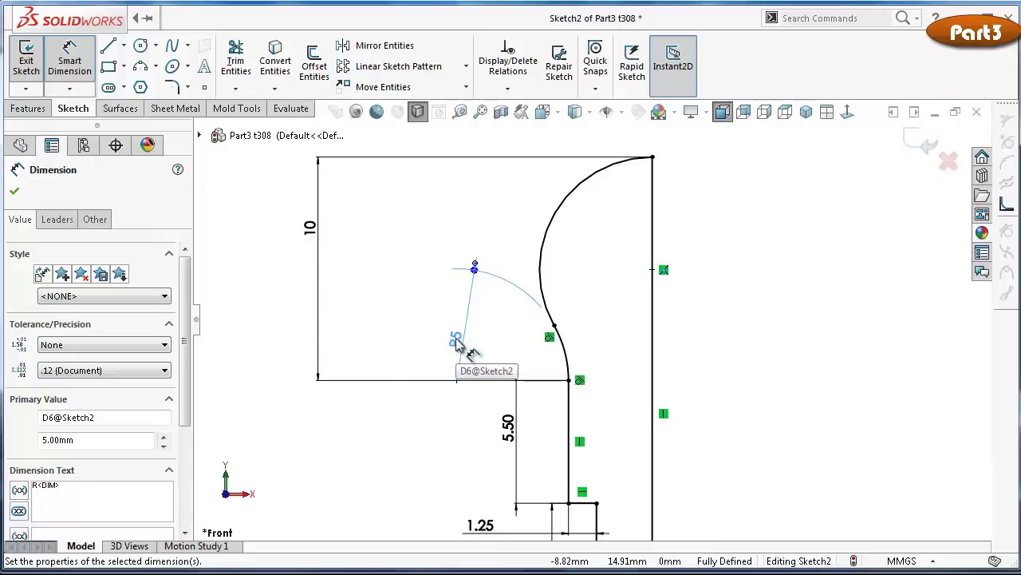
click(919, 148)
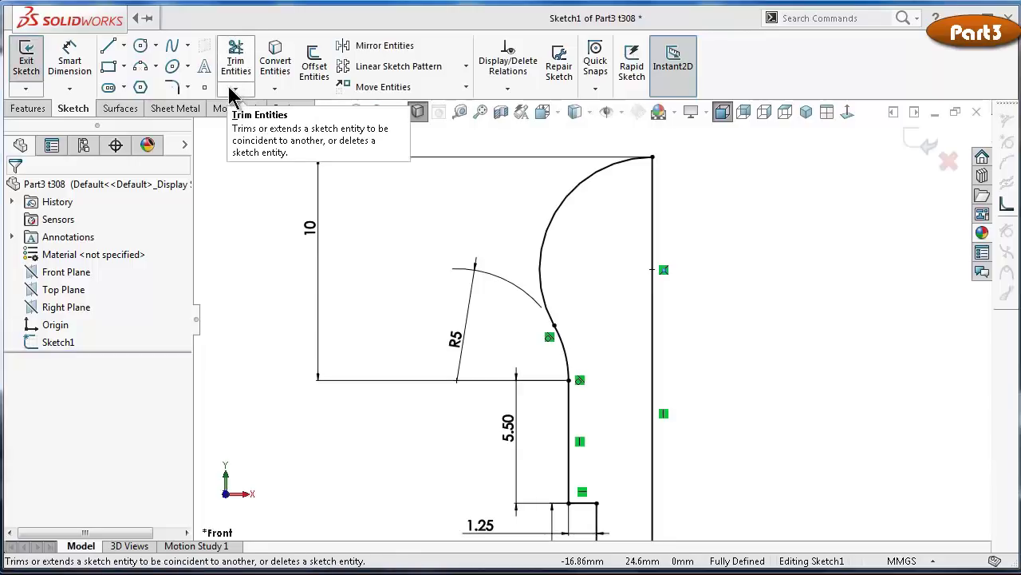
click(30, 109)
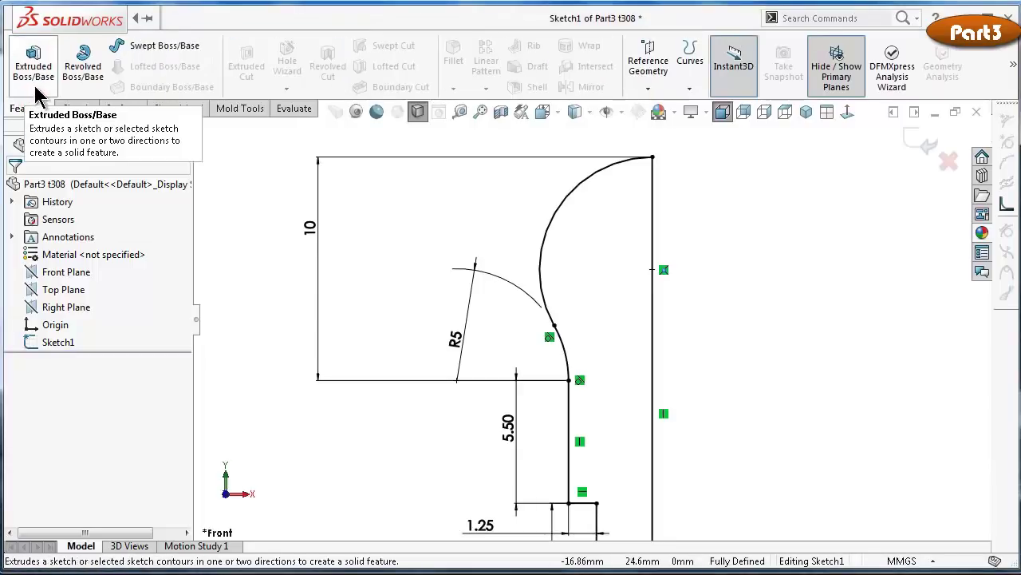
Revolve the profile 360° about the right vertical line to create Revolve1
click(80, 86)
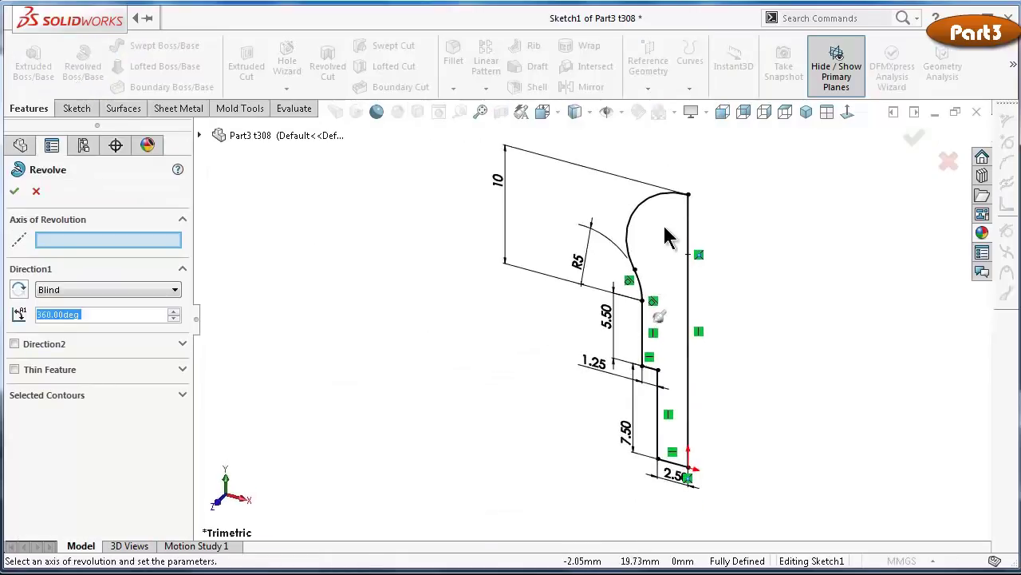
click(688, 228)
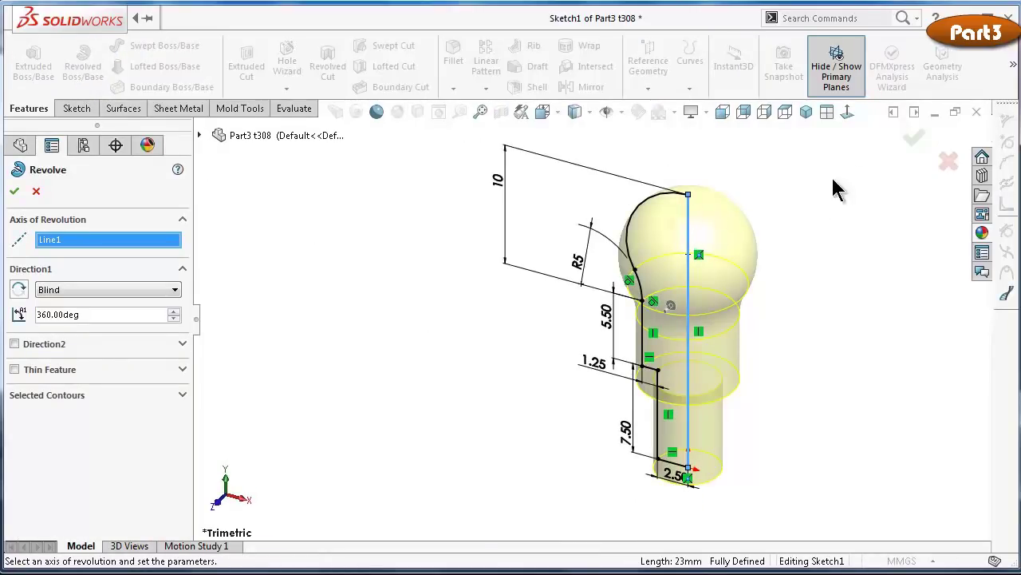
click(916, 139)
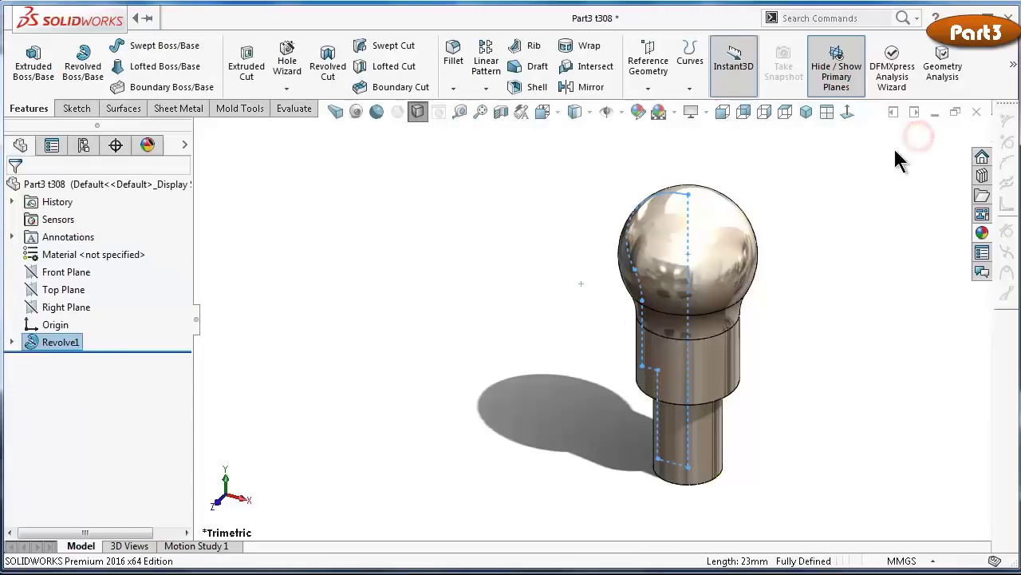
mouse_move(809, 293)
middle_down()
mouse_move(761, 370)
mouse_move(811, 250)
mouse_move(777, 142)
mouse_move(750, 220)
middle_up()
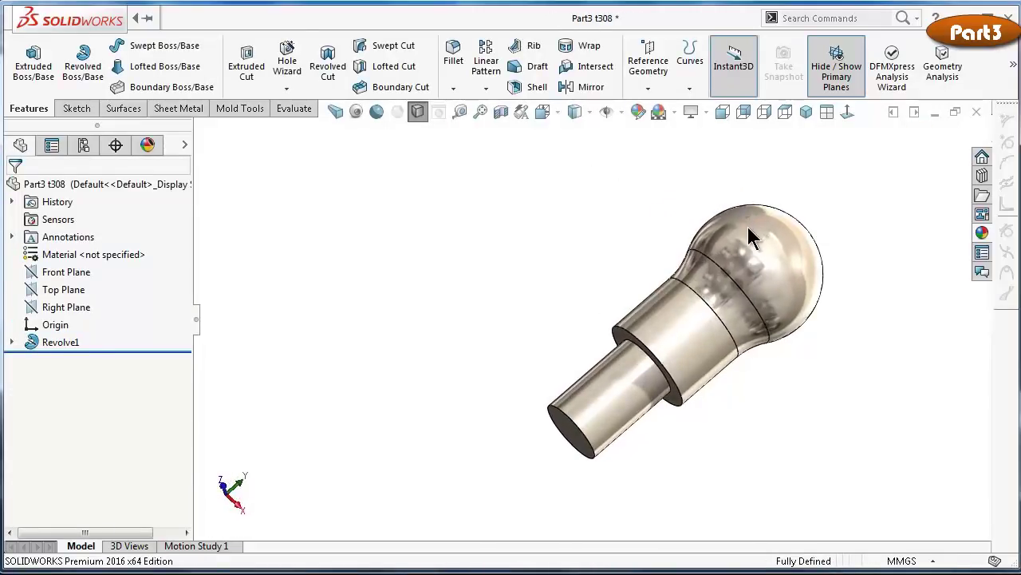
click(12, 342)
Edit Sketch1 and replace the two head arcs and shaft edge line with one fit spline
click(63, 360)
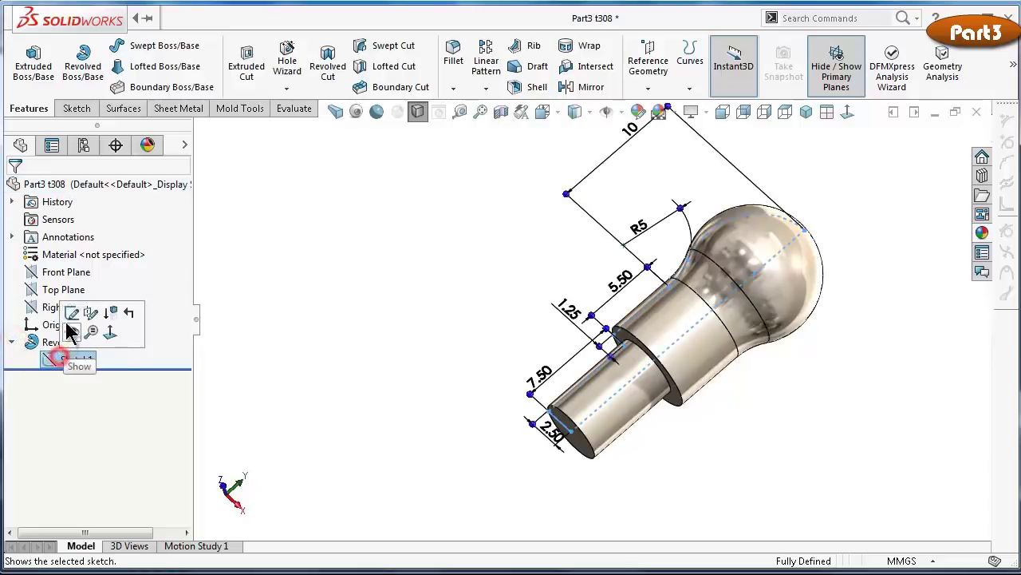
click(68, 308)
scroll(734, 219, down, 3)
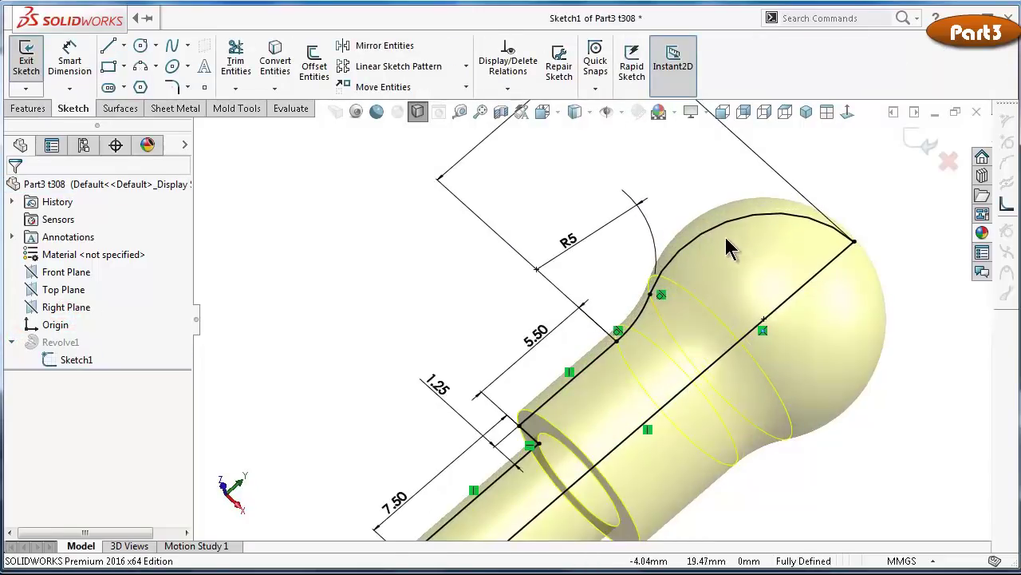
click(724, 227)
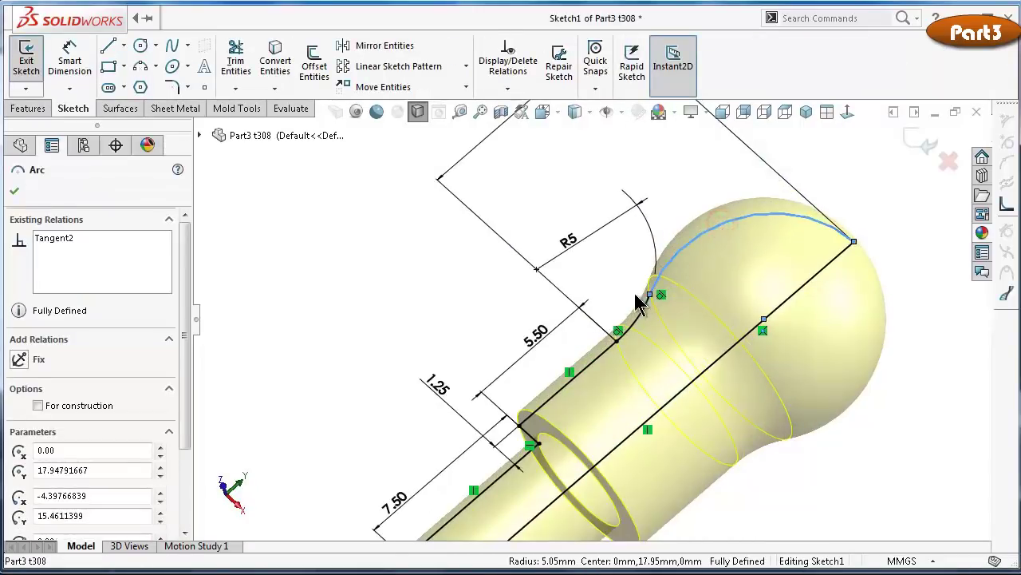
ctrl+click(642, 312)
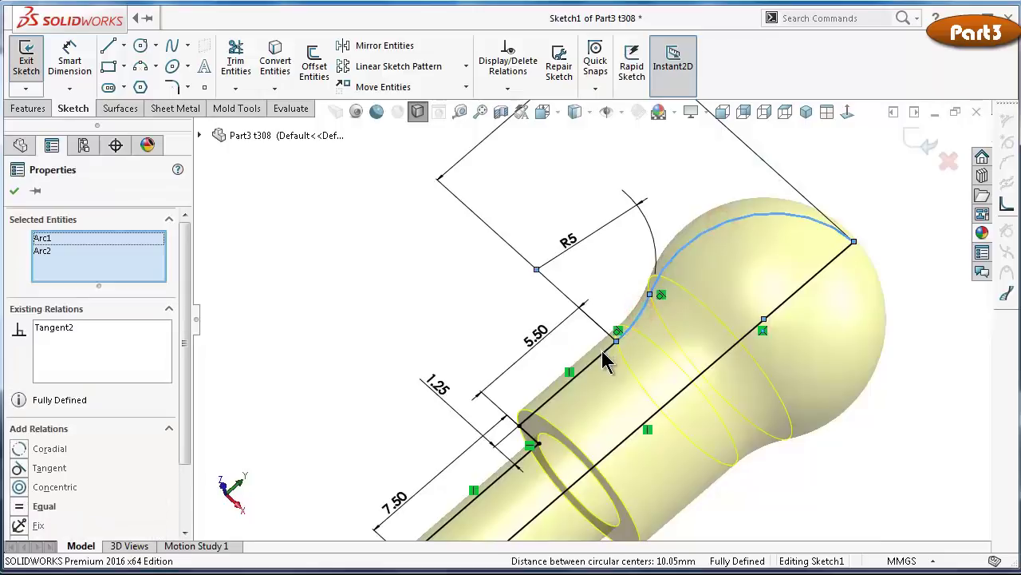
ctrl+click(604, 357)
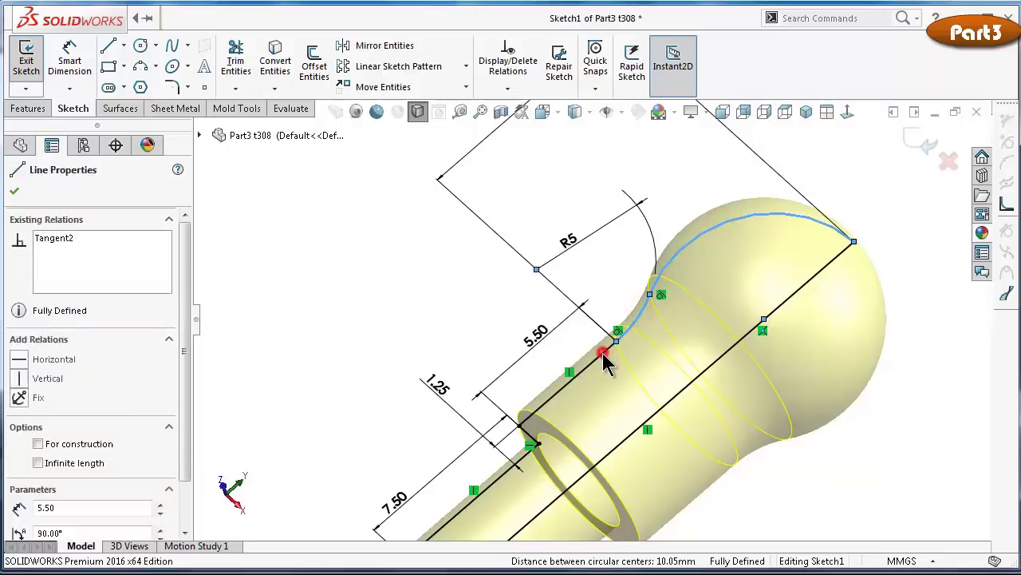
click(1005, 211)
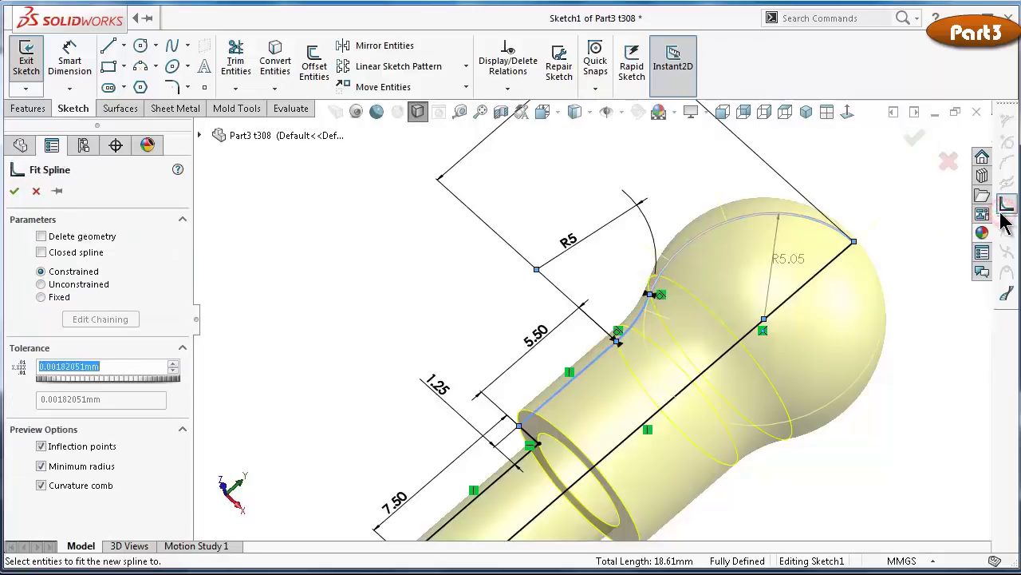
click(910, 136)
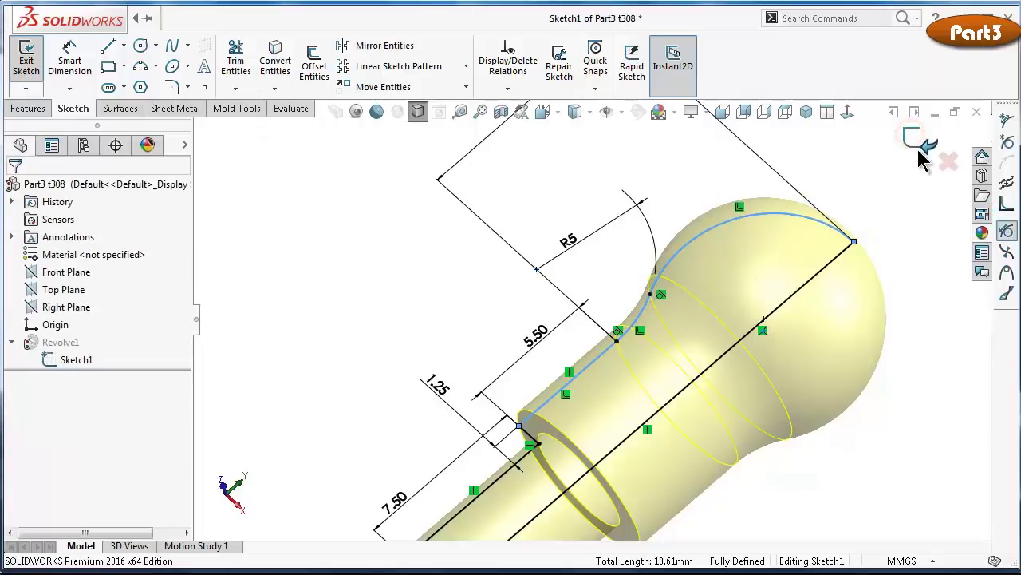
click(924, 139)
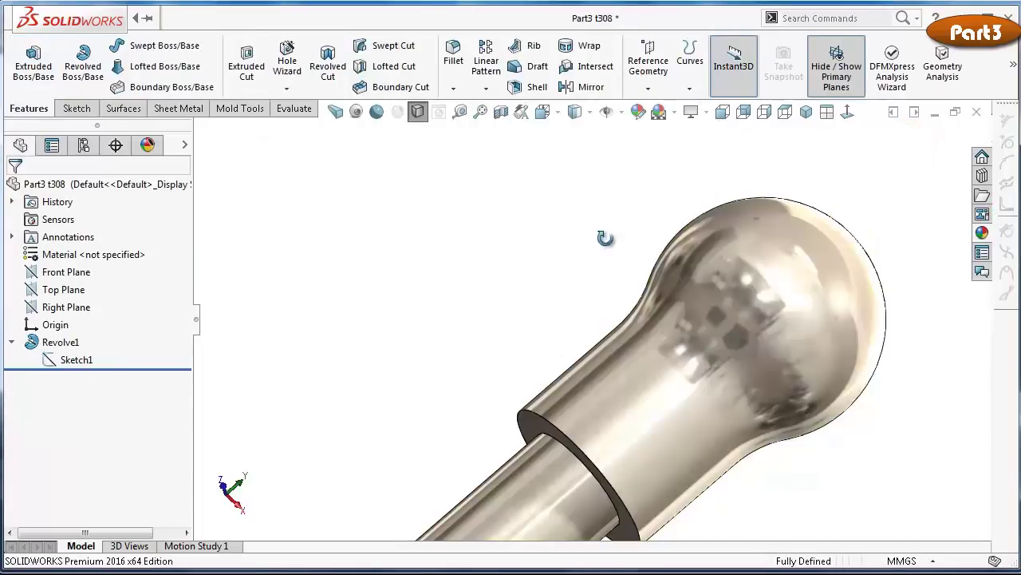
Orient the rebuilt pin upright and save the part
middle_drag(604, 238, 657, 388)
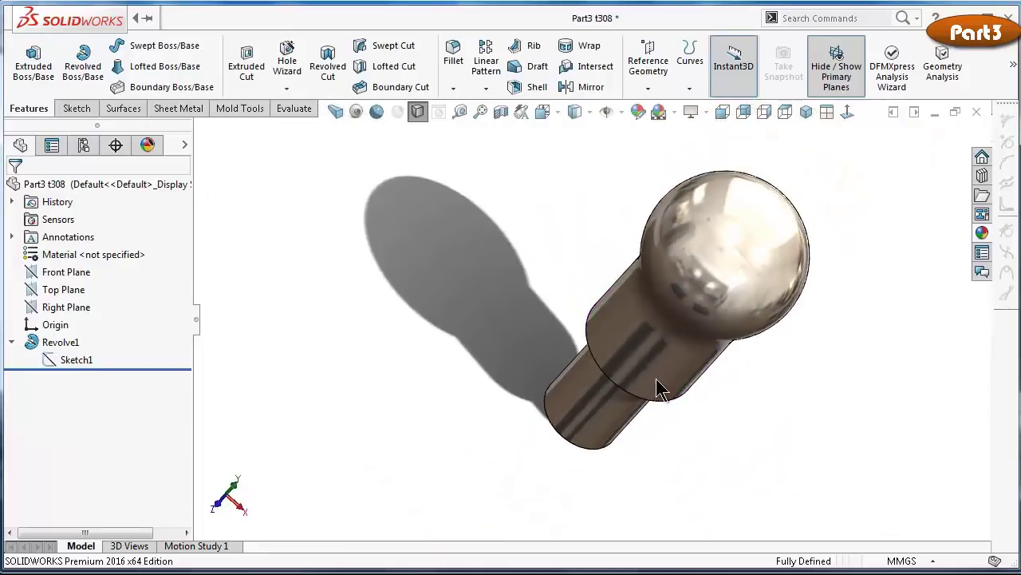
middle_drag(714, 405, 687, 349)
key(ctrl+s)
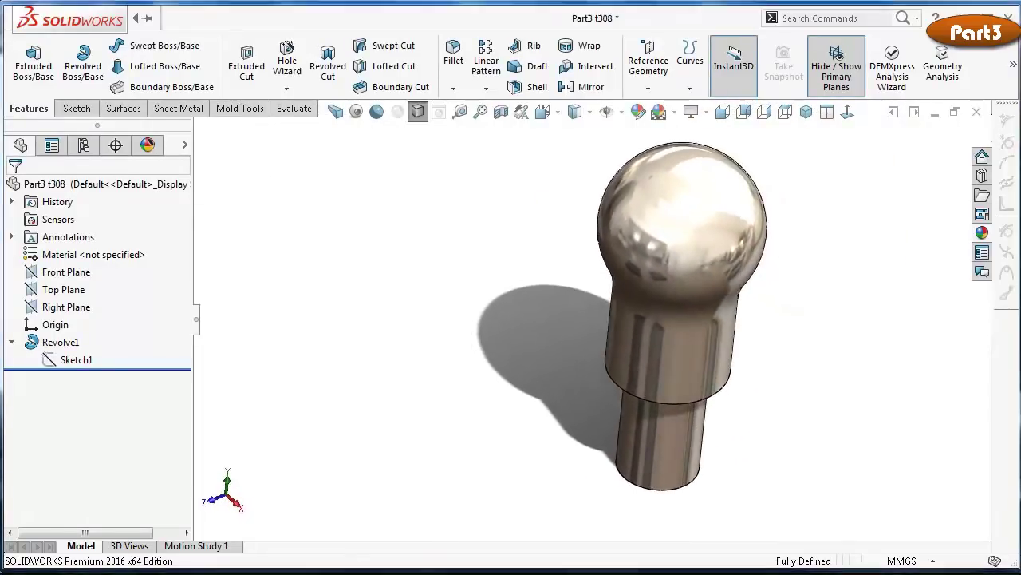
middle_drag(489, 309, 497, 280)
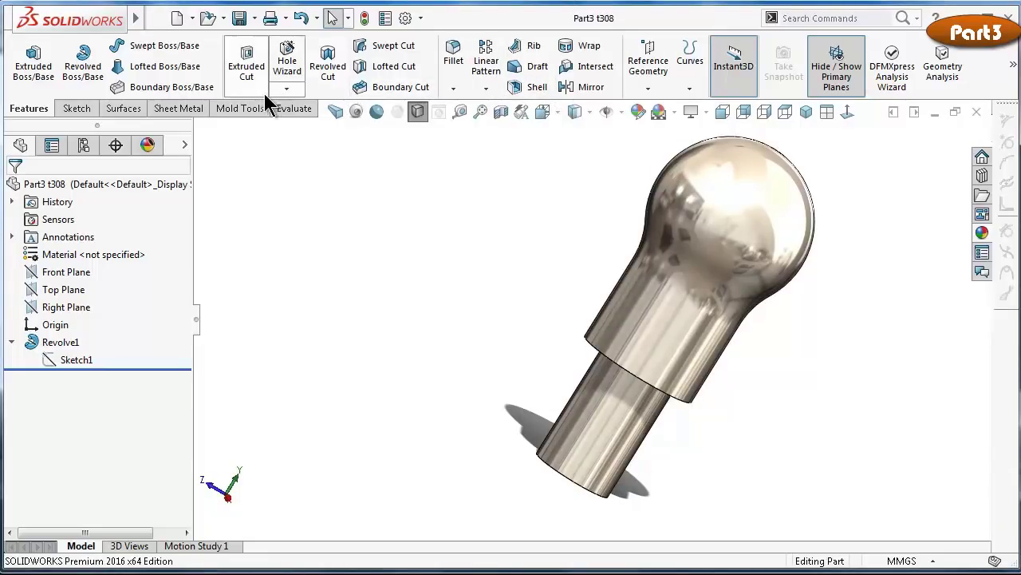
Chamfer the ring edge at the shaft step 0.15 mm × 45°, creating Chamfer1
click(453, 88)
click(470, 126)
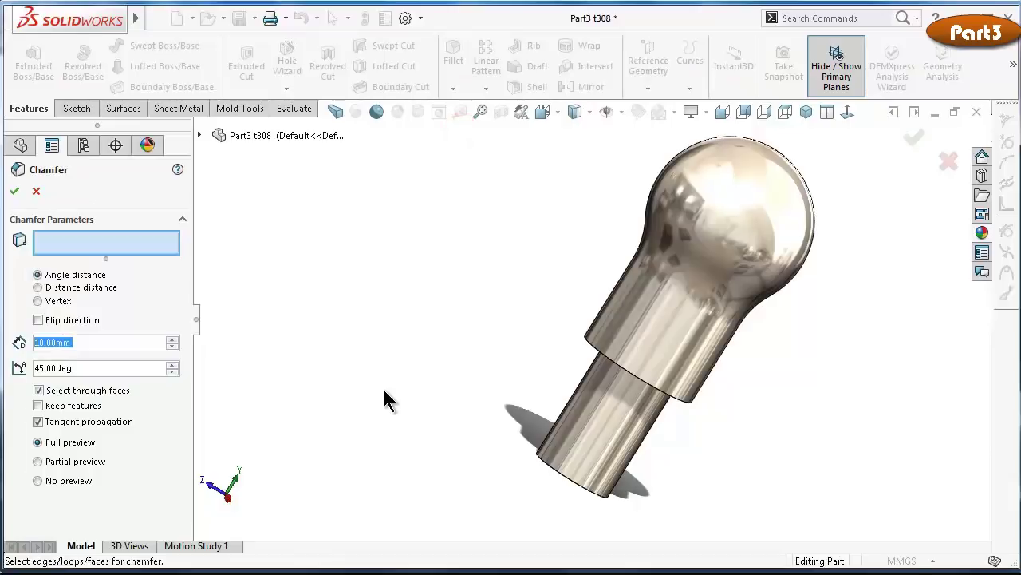
text(0.15)
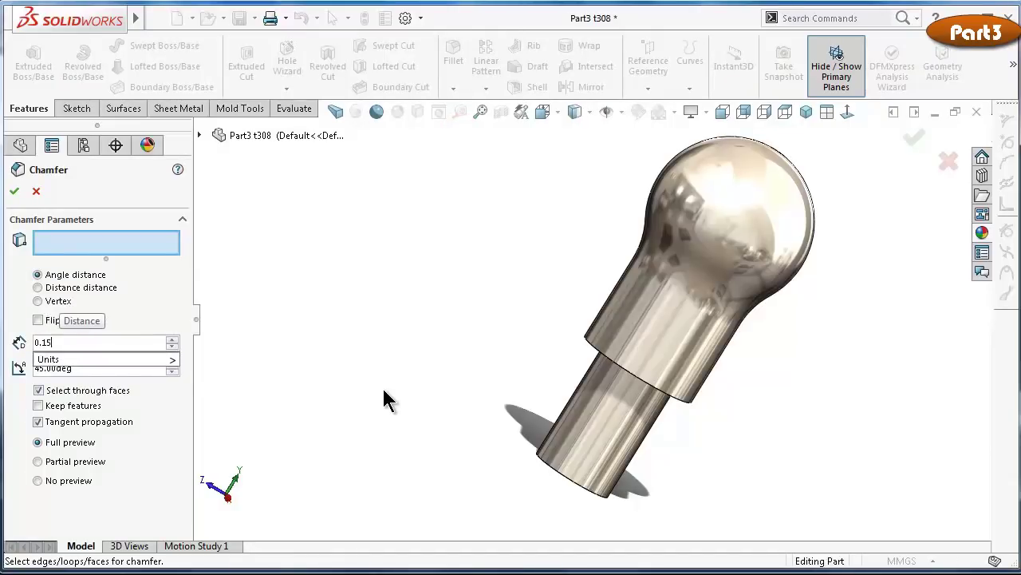
scroll(661, 393, down, 5)
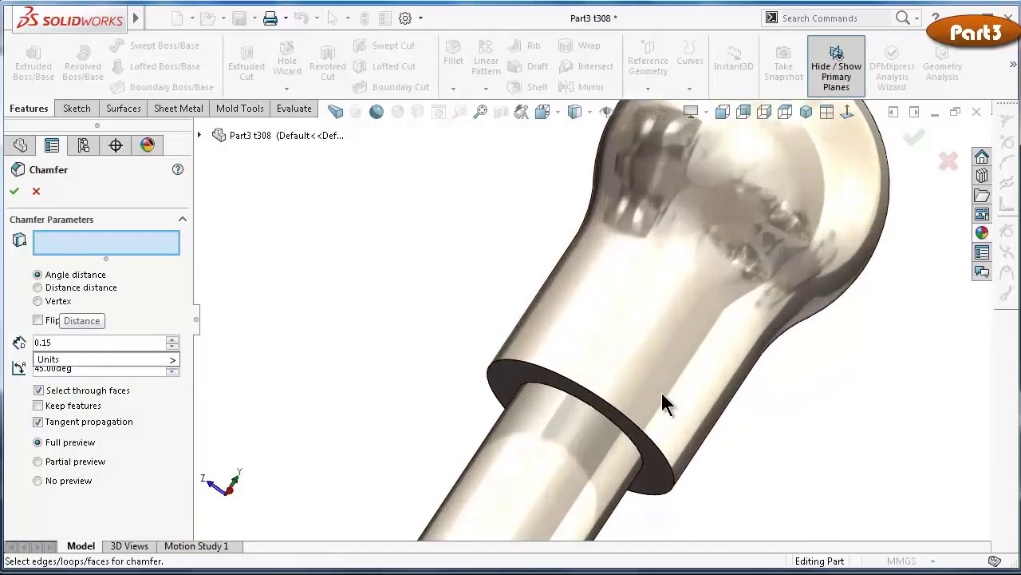
click(667, 459)
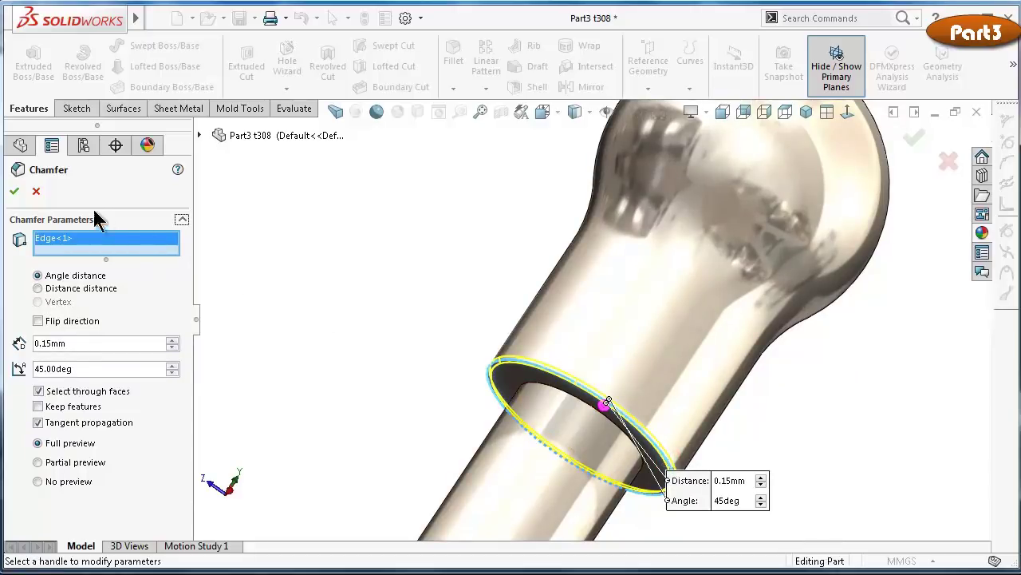
mouse_move(690, 390)
middle_down()
mouse_move(668, 372)
mouse_move(651, 378)
mouse_move(657, 403)
mouse_move(678, 415)
middle_up()
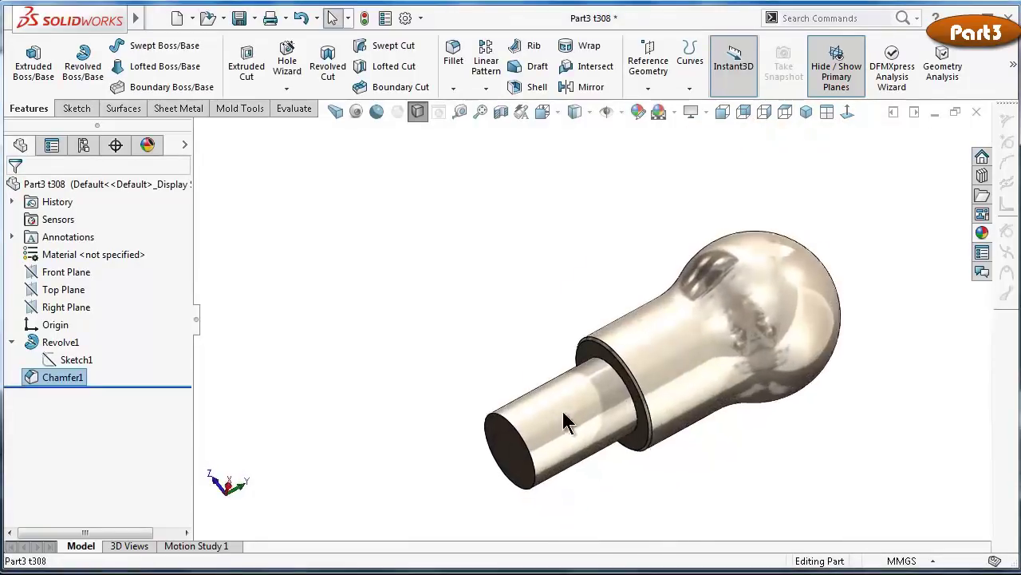
scroll(566, 411, down, 2)
scroll(619, 427, down, 2)
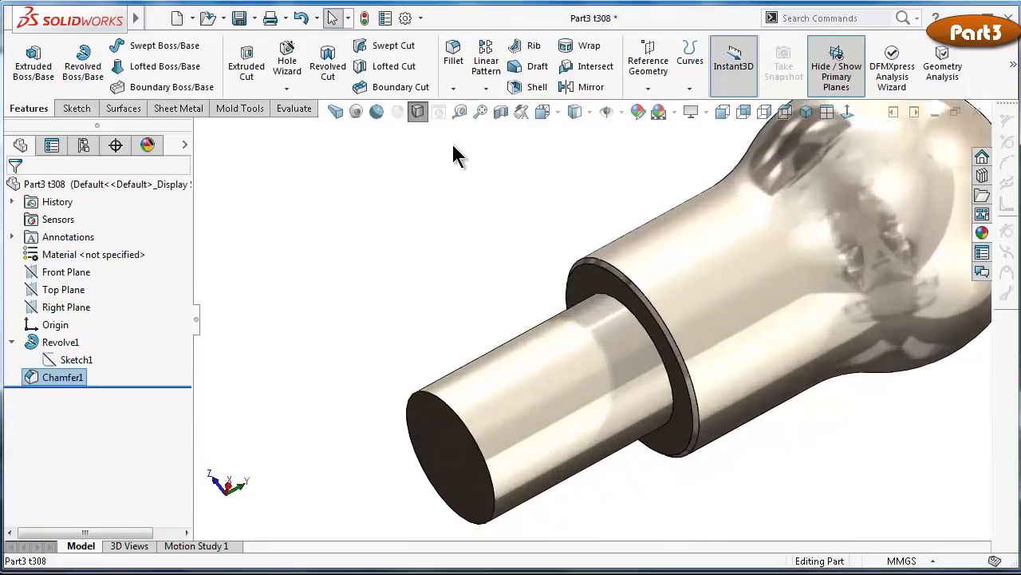
middle_drag(658, 404, 719, 441)
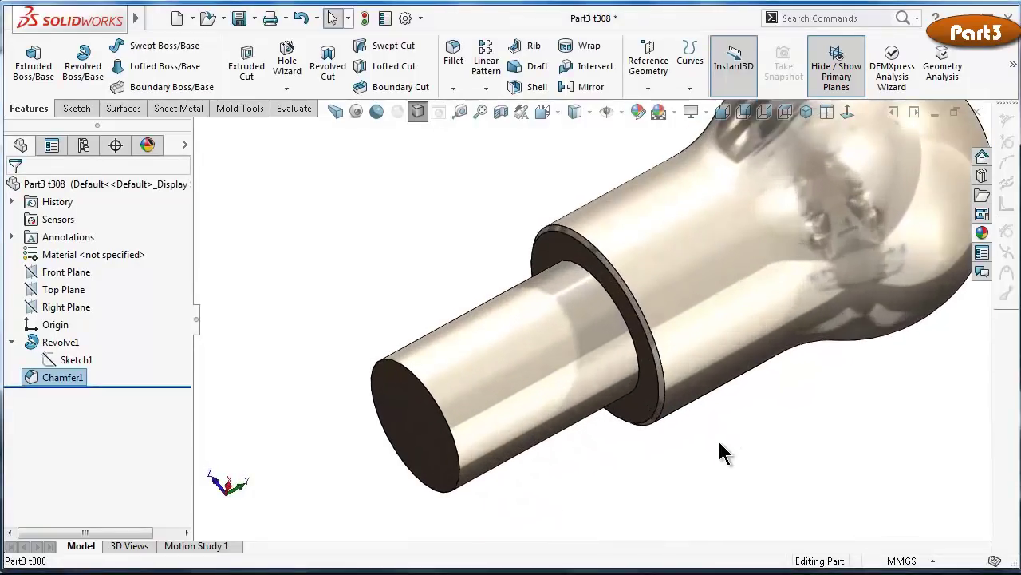
Set up a Metric Tap M1.4x0.3 thread, Blind 10 mm, on the shaft's shoulder edge as an extruded thread
click(285, 90)
click(293, 126)
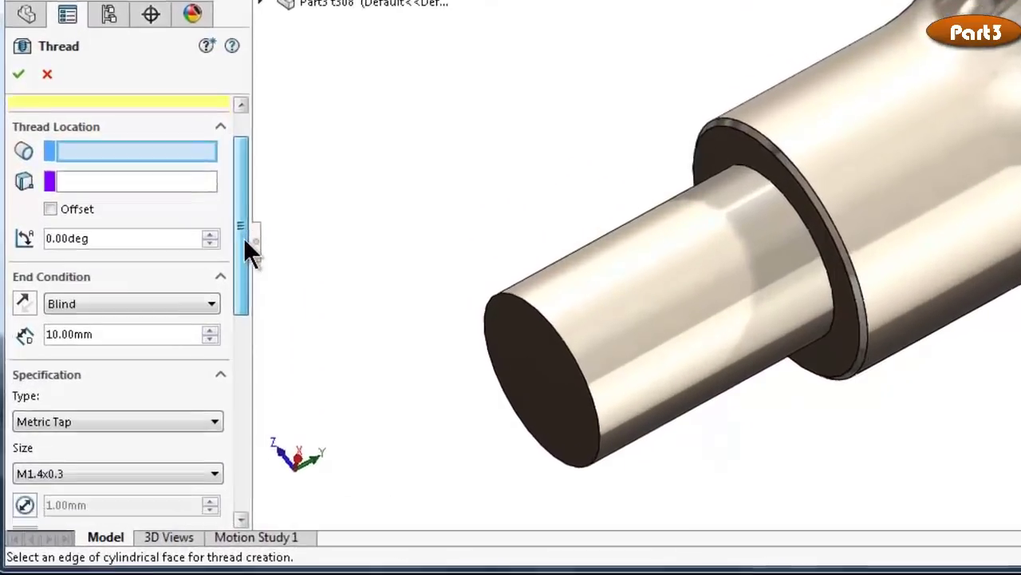
mouse_move(186, 302)
mouse_down()
mouse_move(254, 263)
mouse_move(255, 194)
mouse_move(265, 269)
mouse_move(256, 303)
mouse_up()
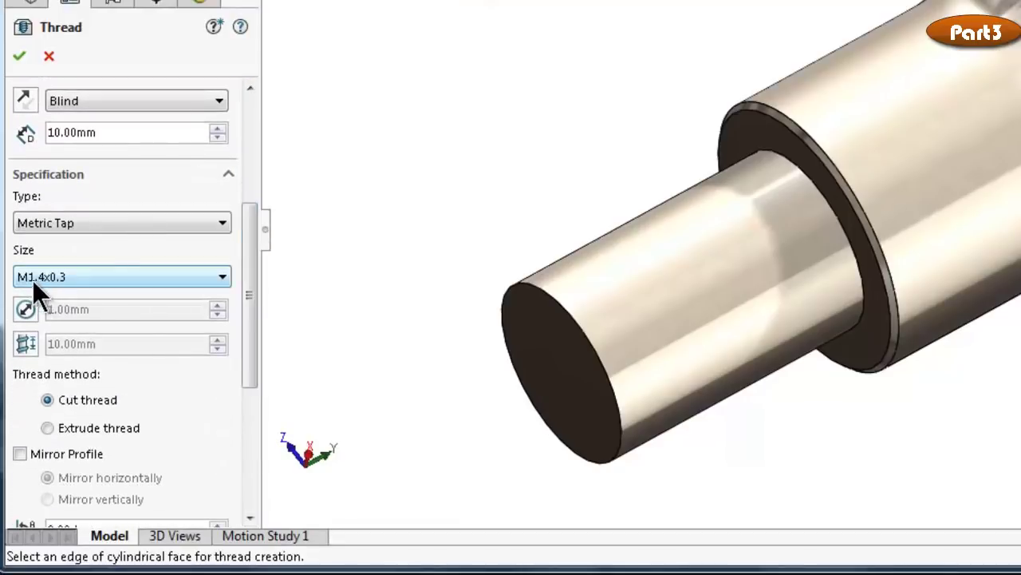
drag(249, 263, 260, 164)
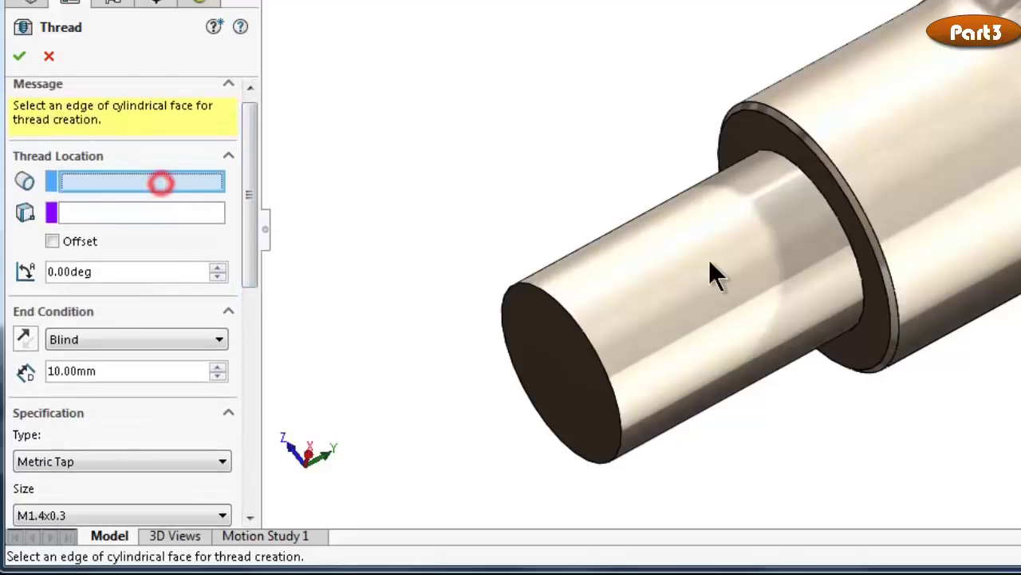
scroll(855, 263, down, 3)
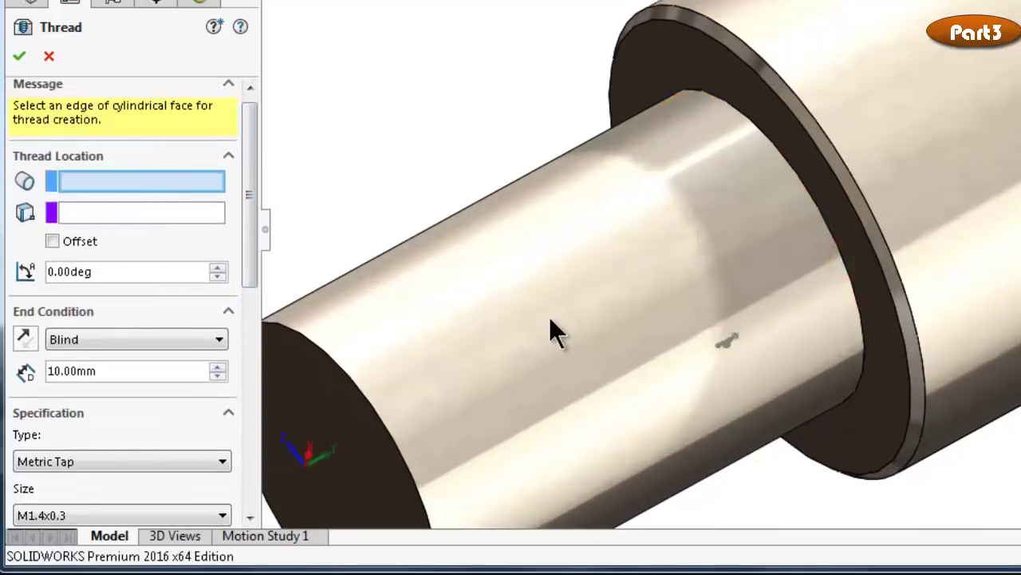
drag(247, 222, 258, 351)
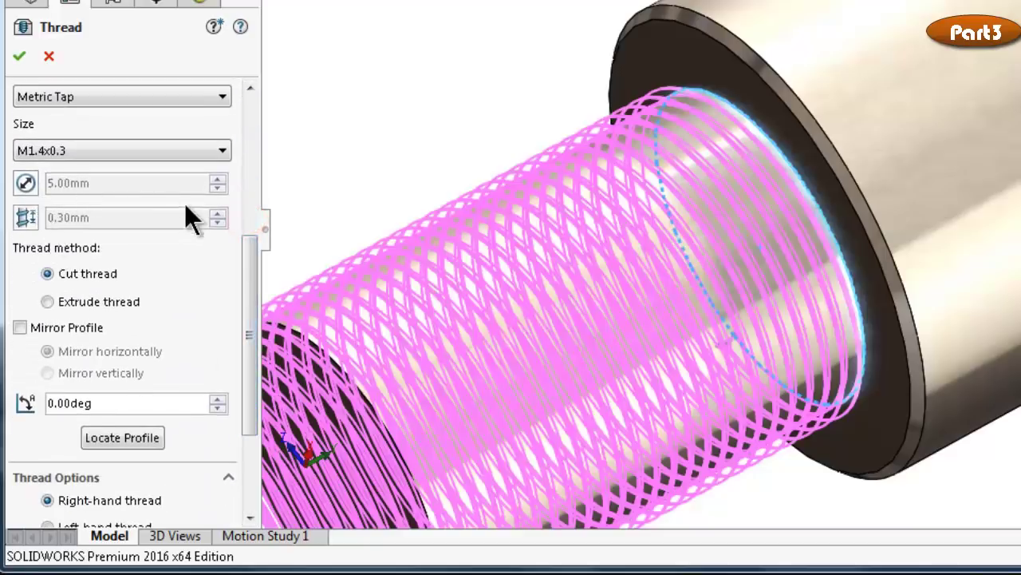
drag(247, 256, 253, 299)
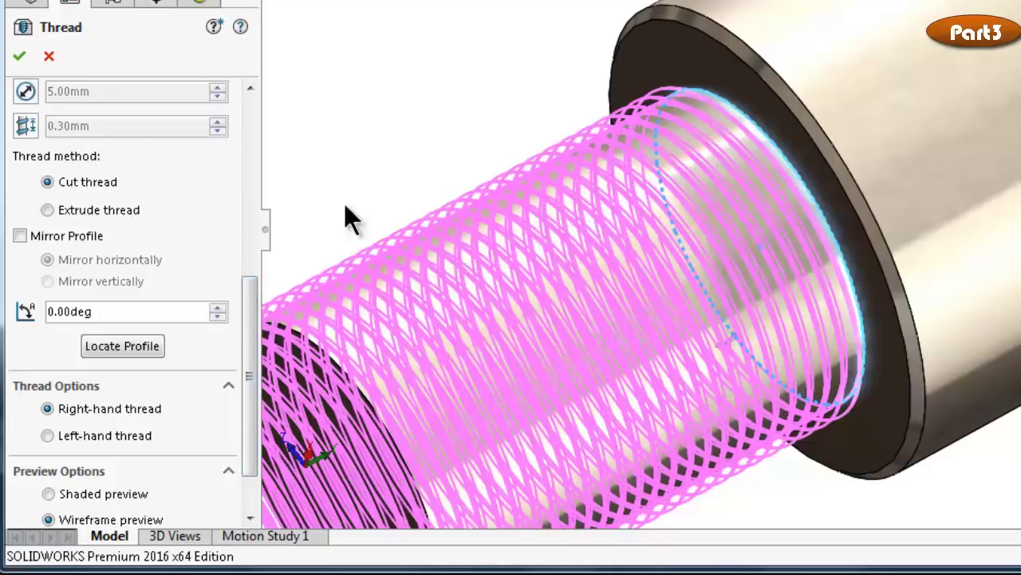
scroll(688, 280, up, 3)
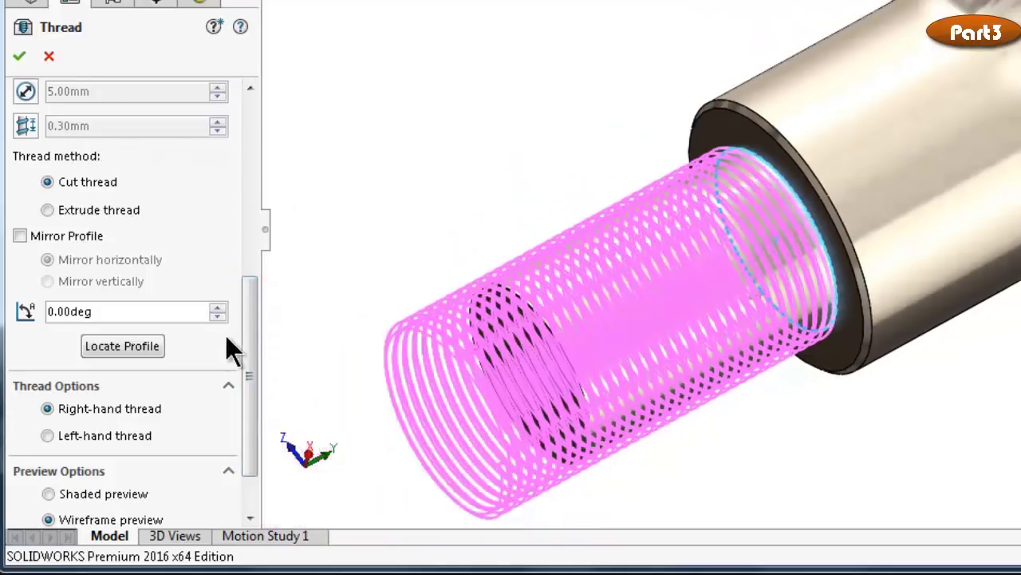
drag(243, 330, 246, 384)
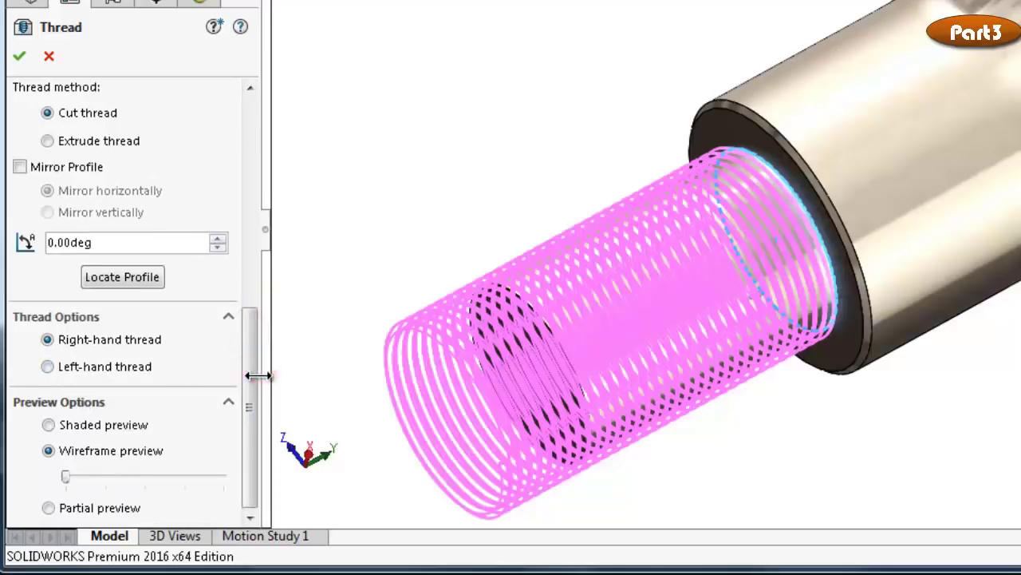
click(48, 140)
middle_drag(656, 262, 654, 320)
drag(248, 319, 249, 107)
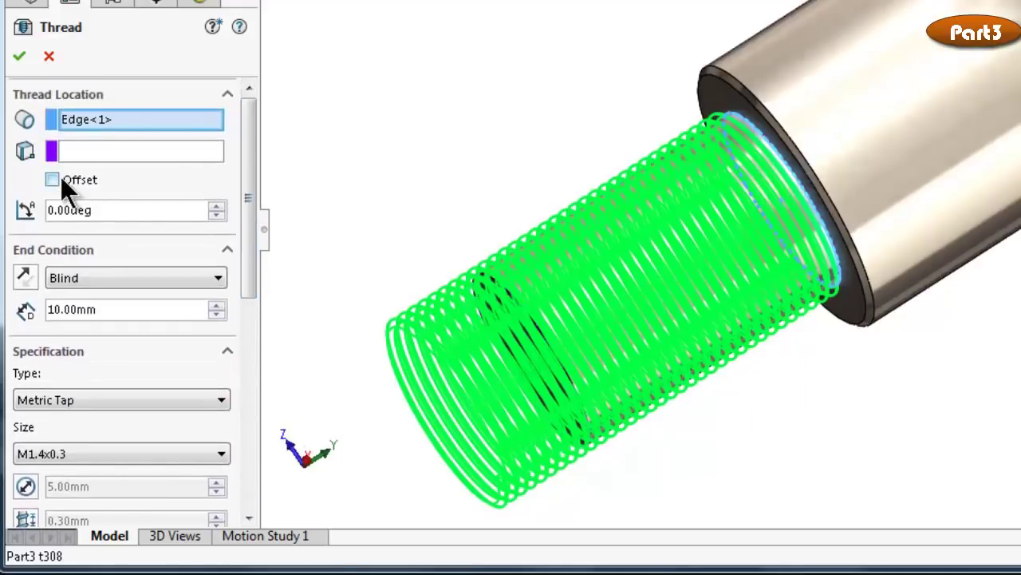
Offset the thread start 0.30 mm, flipped toward the shoulder
click(53, 179)
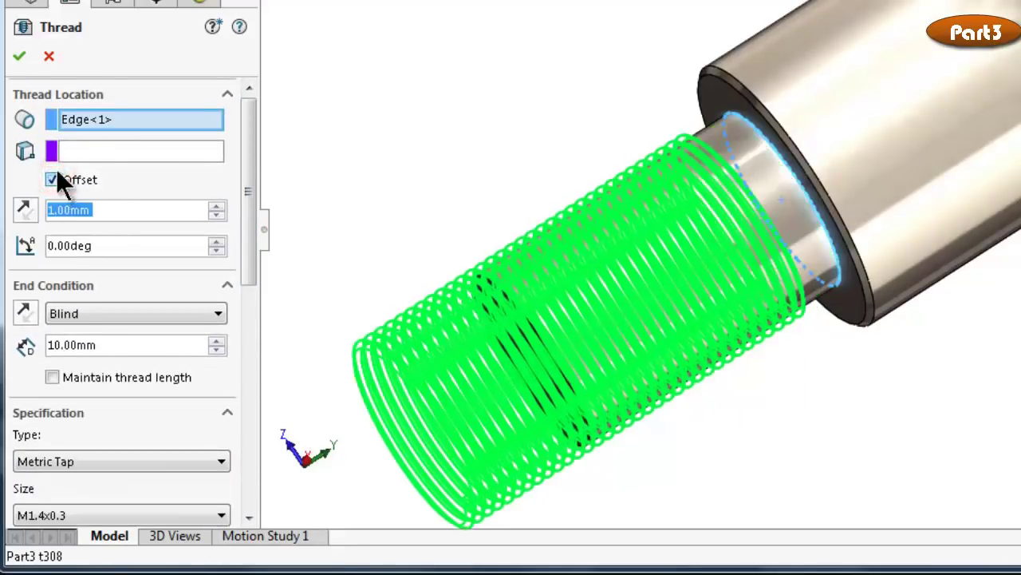
click(31, 203)
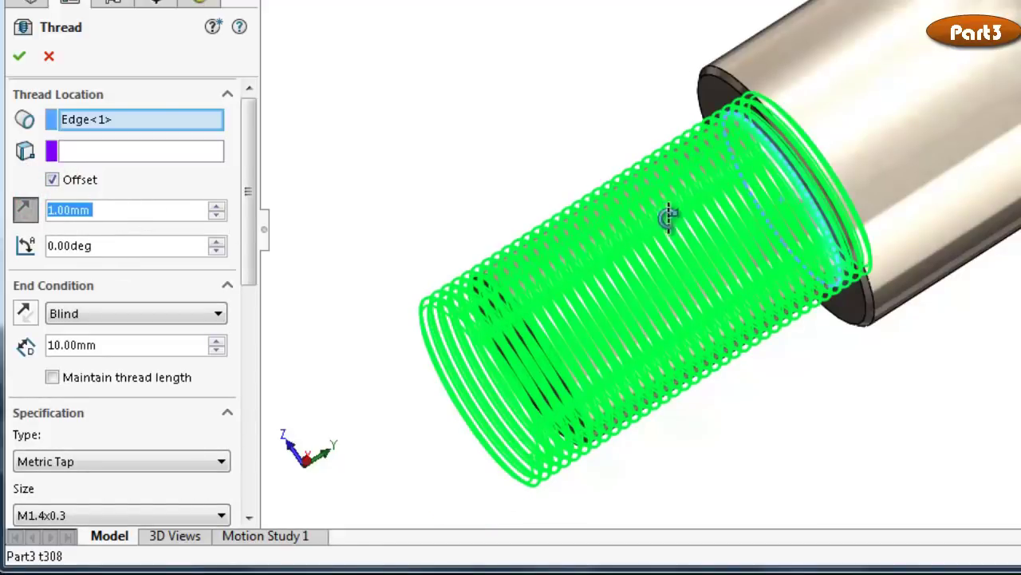
middle_drag(669, 217, 718, 324)
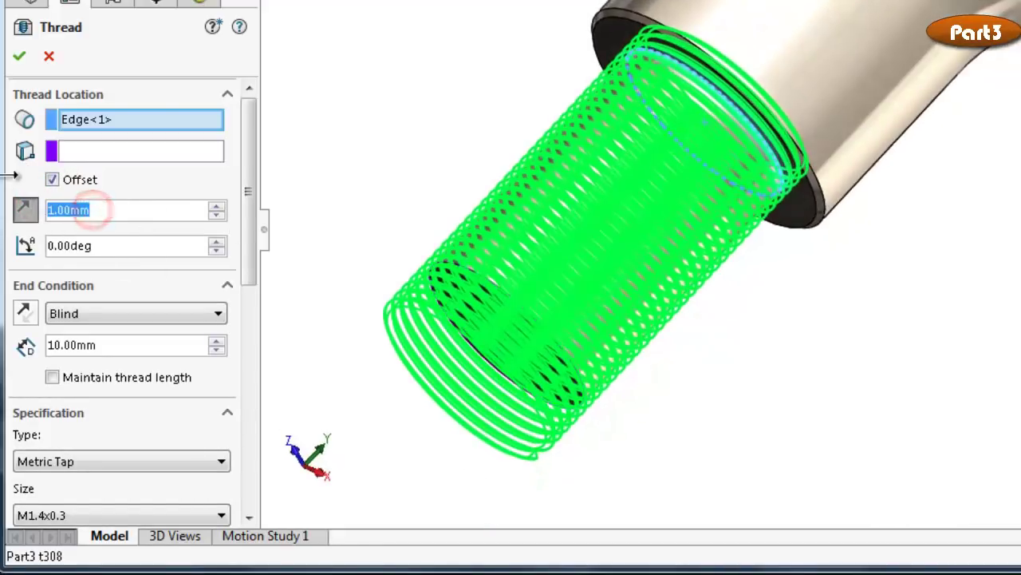
text(0.5)
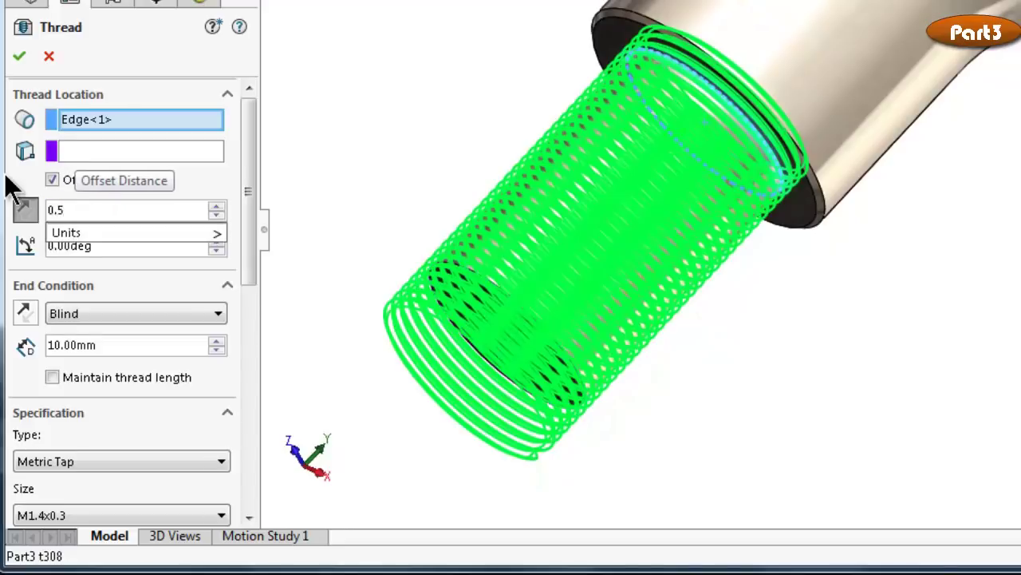
key(BackSpace)
text(3)
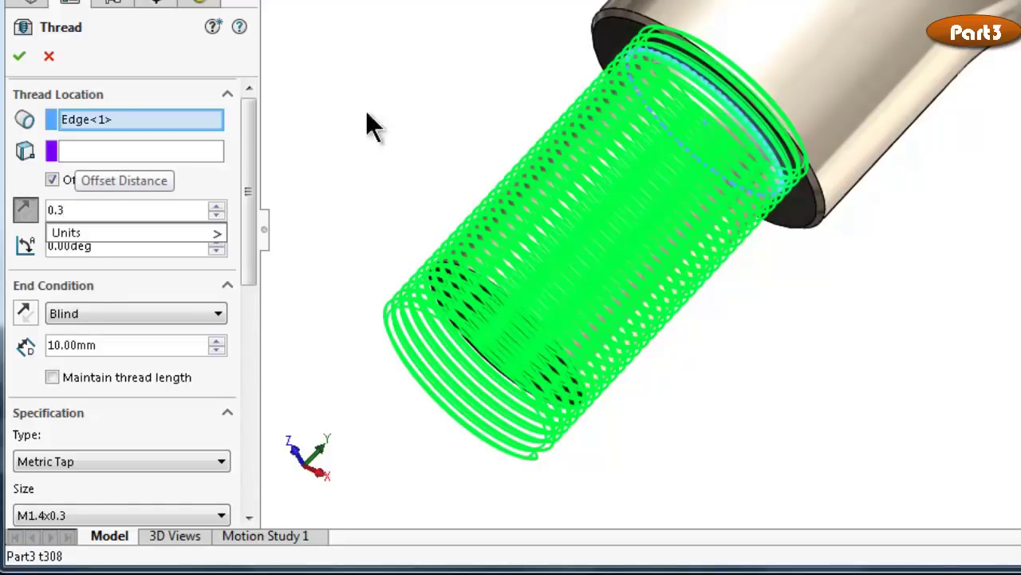
key(Return)
Change the thread's end condition to Up To Selected Face
middle_drag(679, 91, 846, 355)
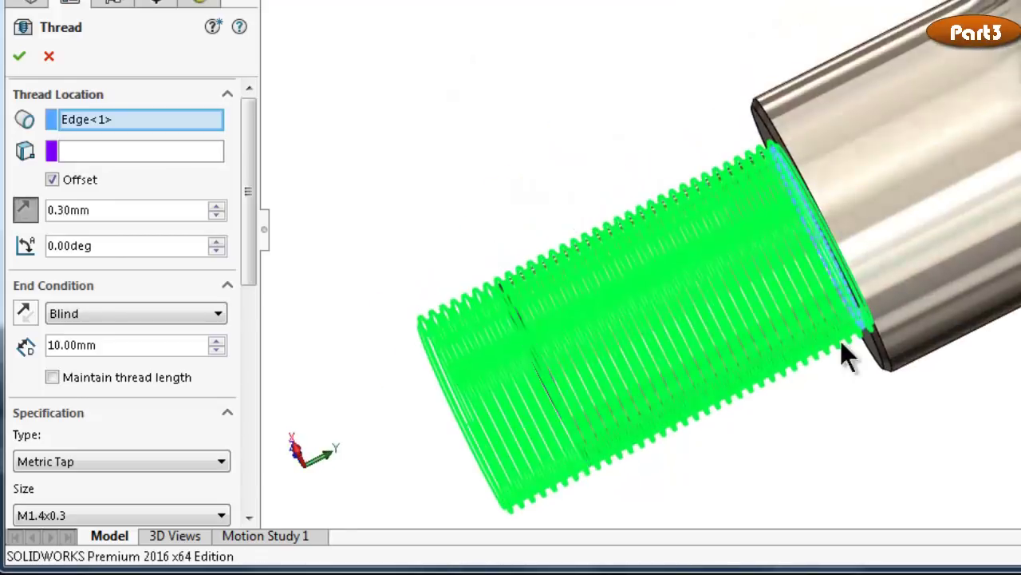
scroll(840, 340, down, 2)
scroll(873, 326, down, 2)
scroll(838, 290, down, 2)
scroll(818, 111, down, 2)
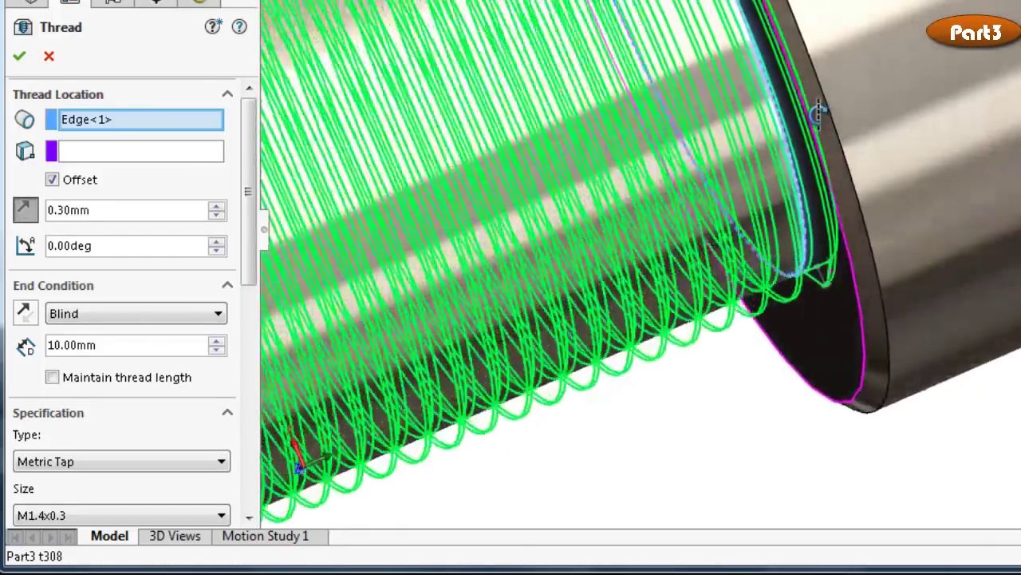
mouse_move(818, 112)
middle_down()
mouse_move(822, 98)
mouse_move(846, 114)
mouse_move(814, 221)
middle_up()
scroll(814, 221, up, 3)
scroll(802, 239, up, 3)
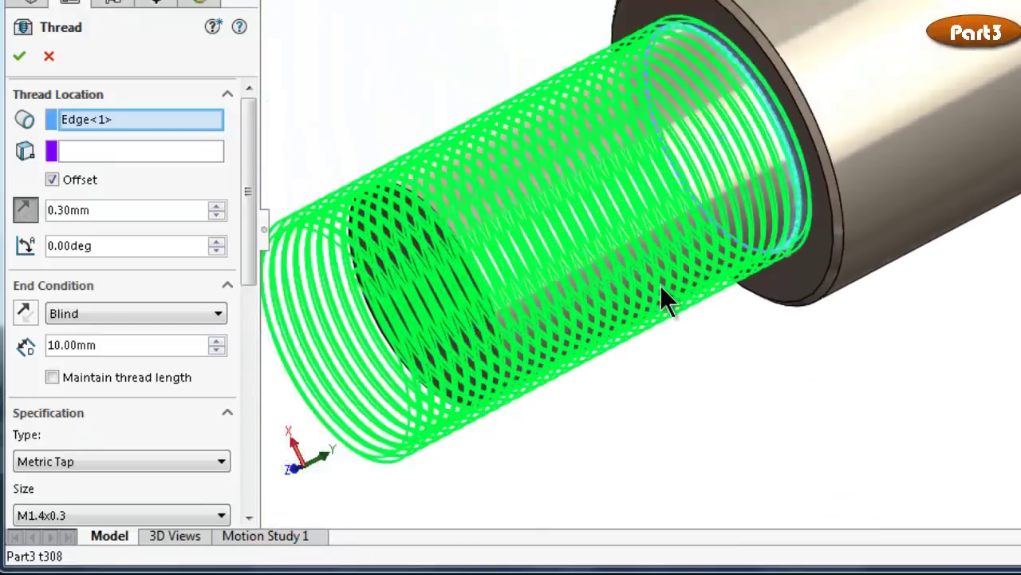
scroll(662, 288, up, 1)
click(164, 257)
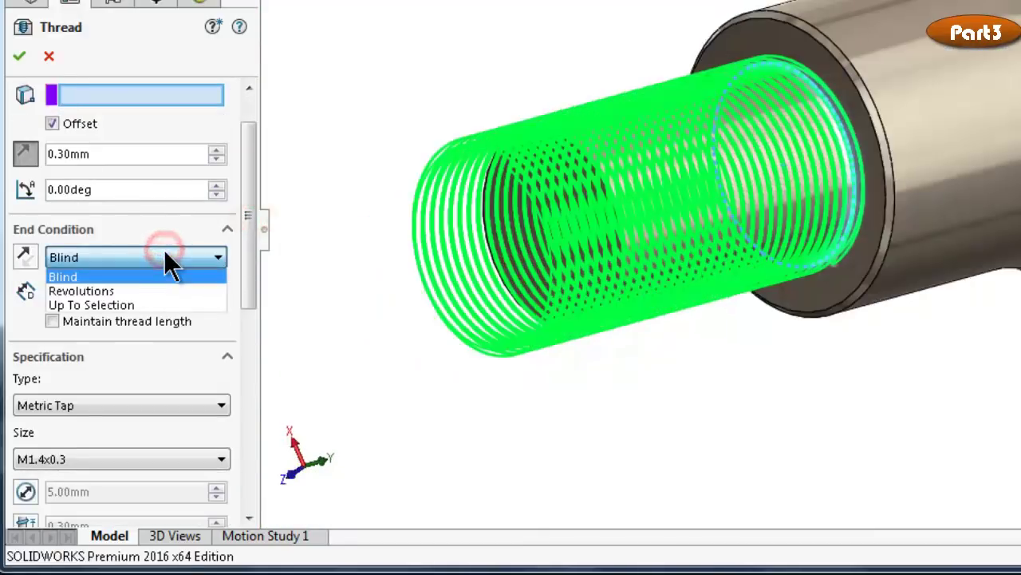
click(145, 304)
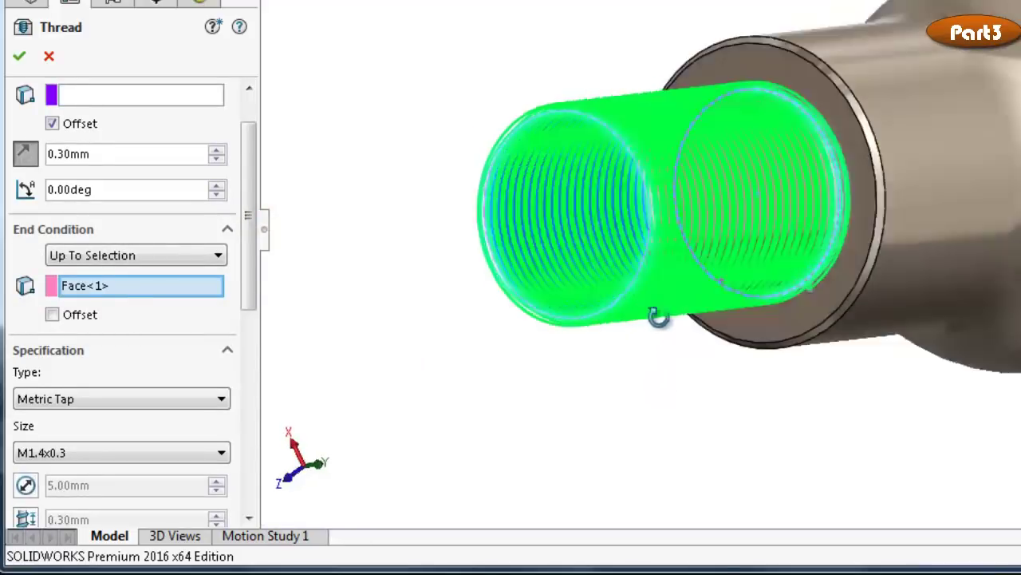
Confirm the thread to create Thread1 along the full shaft
middle_drag(657, 314, 848, 314)
scroll(849, 317, up, 2)
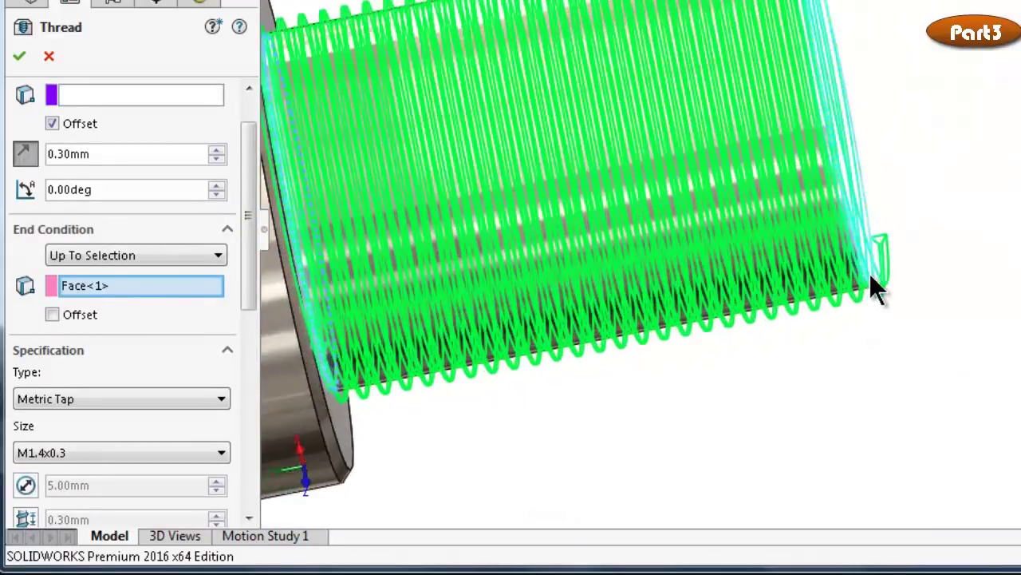
scroll(873, 285, up, 2)
scroll(862, 269, up, 2)
middle_drag(862, 269, 739, 287)
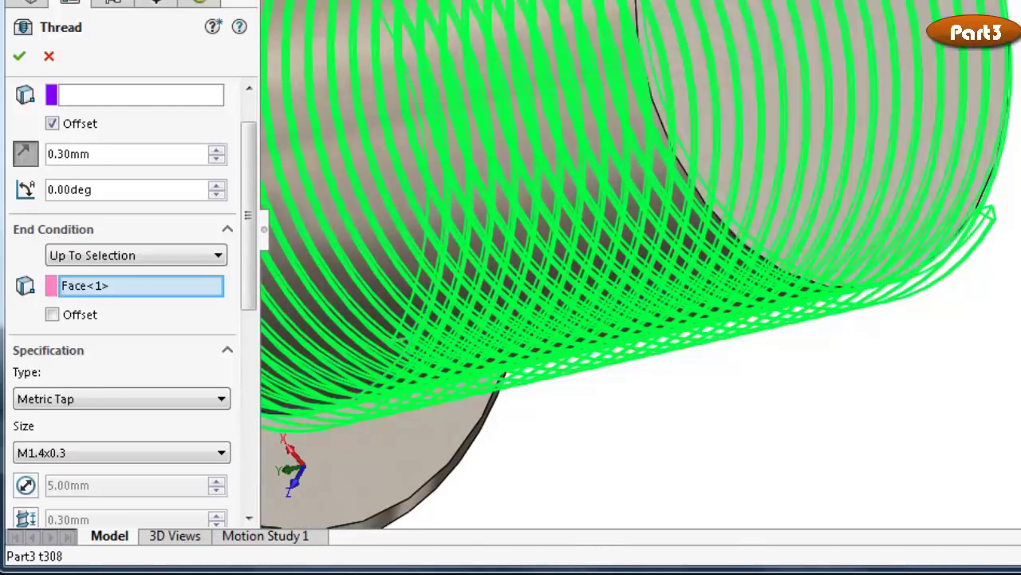
key(Return)
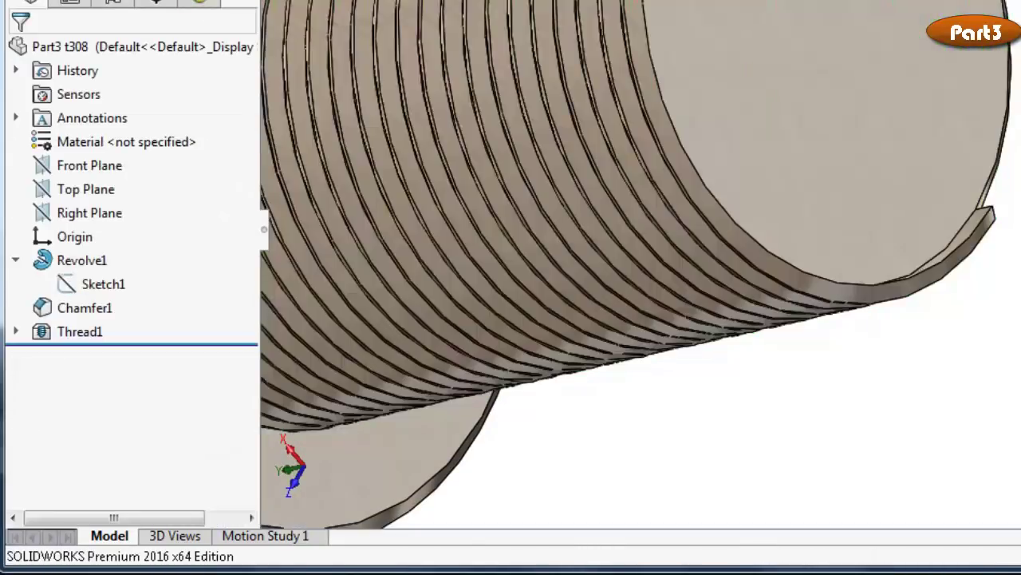
Rotate the view until the shaft's flat end face is visible
key(Left)
key(Left)
key(Left)
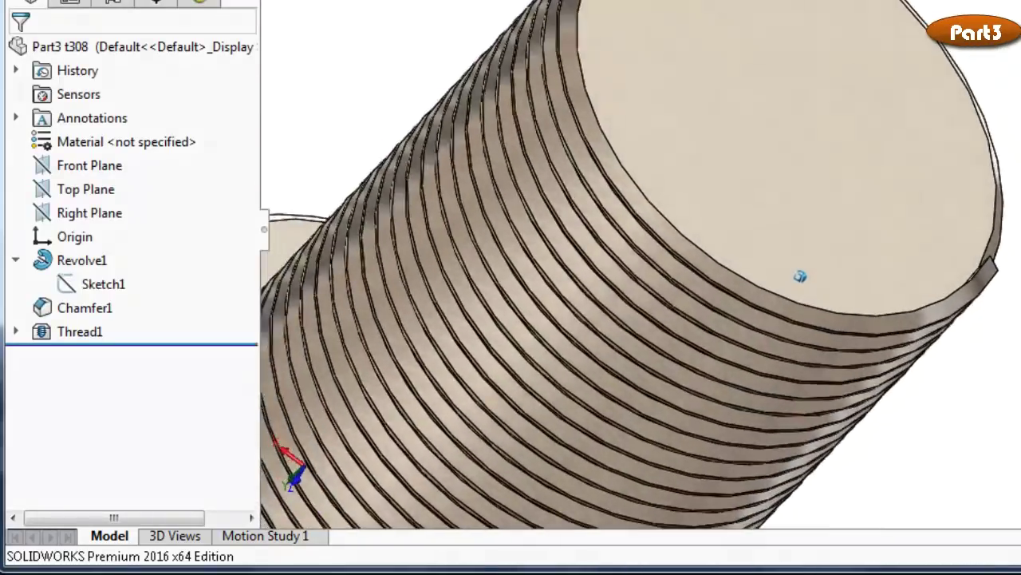
key(Left)
key(Left)
key(Left)
key(Left)
key(Left)
key(Left)
key(Left)
key(Left)
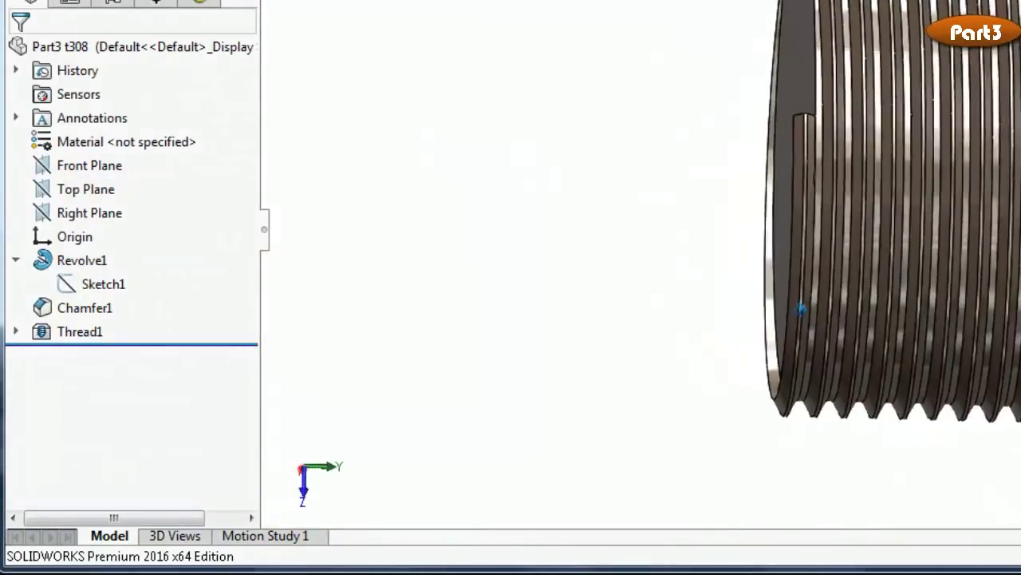
key(Left)
key(Left)
key(Left)
key(Left)
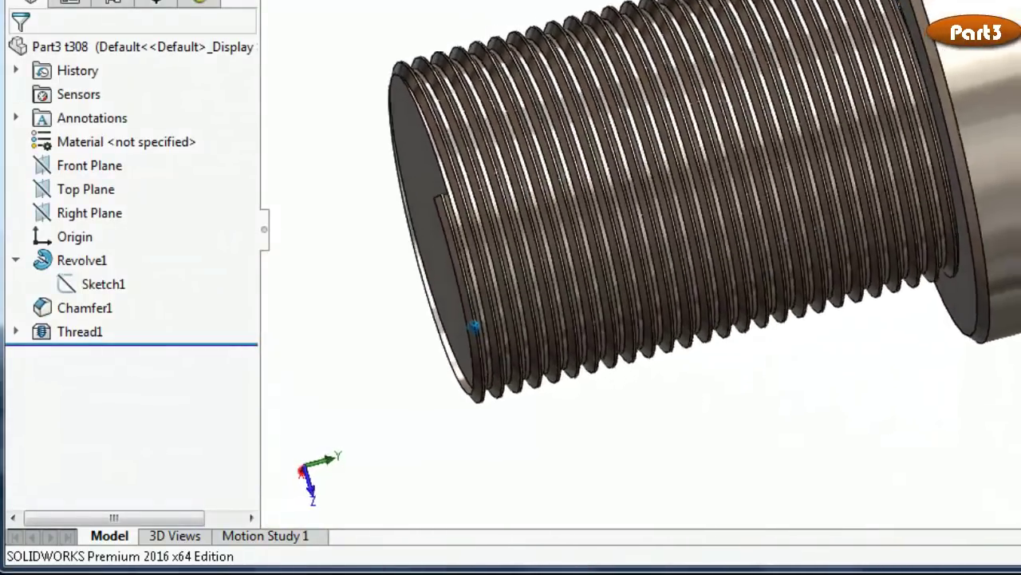
key(Left)
key(Left)
key(Left)
key(Left)
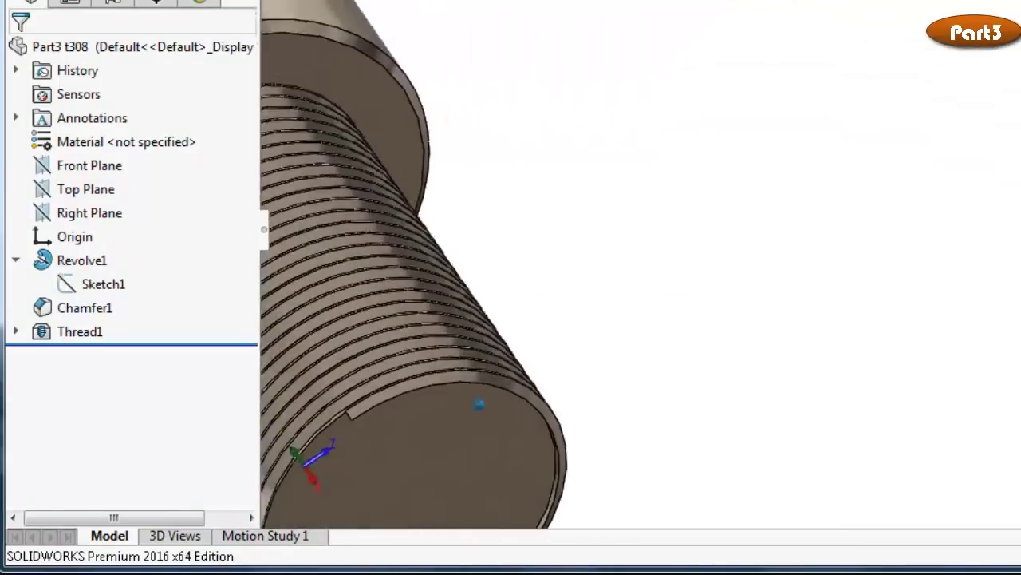
key(Left)
key(Left)
scroll(556, 415, down, 2)
Start a new sketch on the shaft's end face and view it normal-to
click(550, 424)
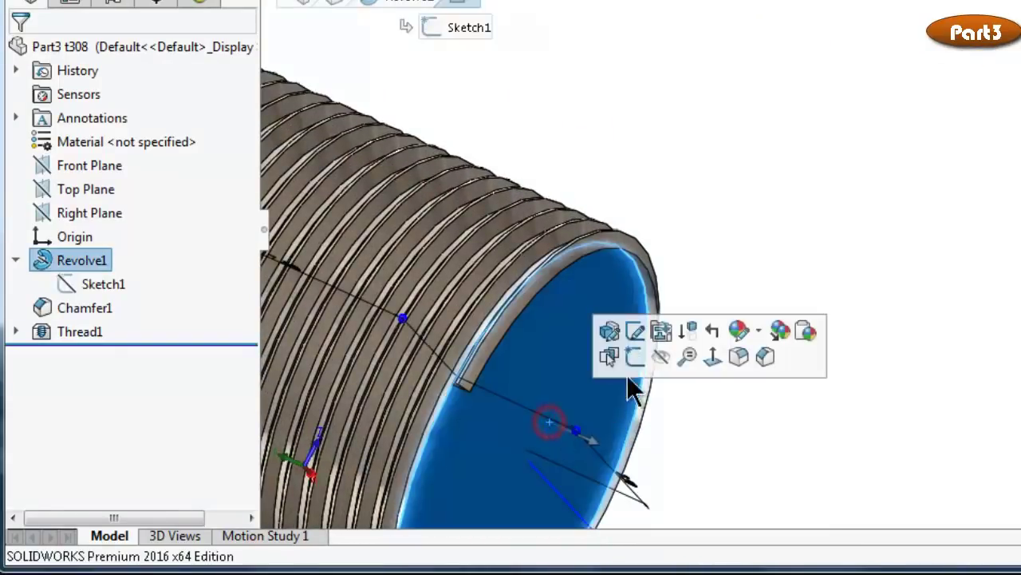
click(630, 353)
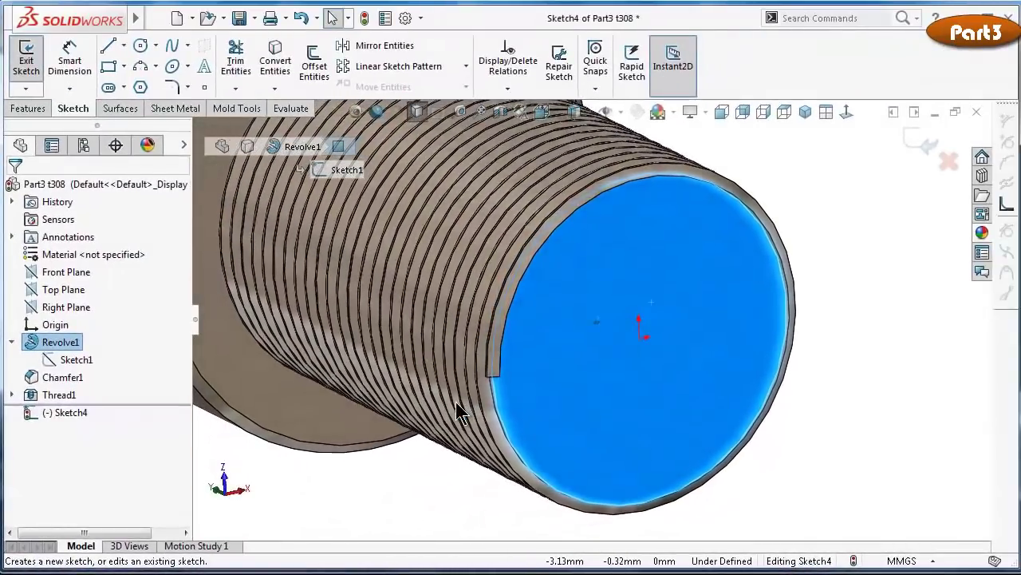
key(ctrl+8)
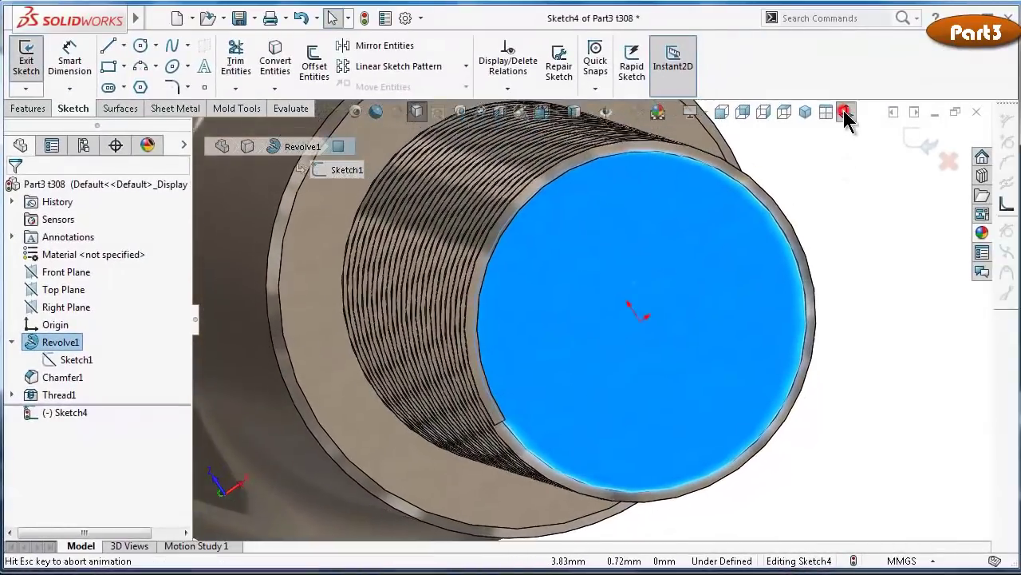
click(847, 112)
scroll(604, 312, down, 3)
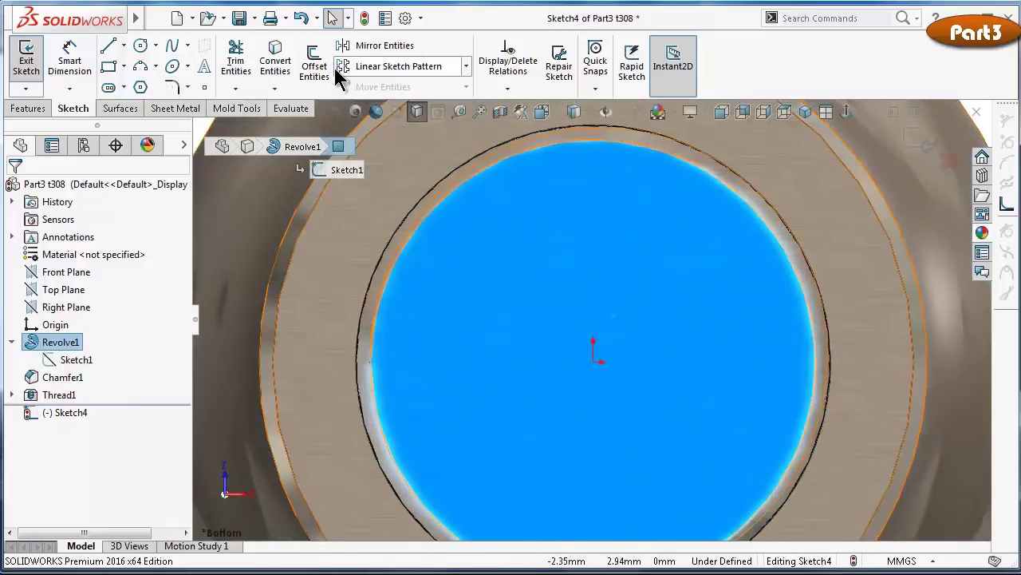
click(275, 64)
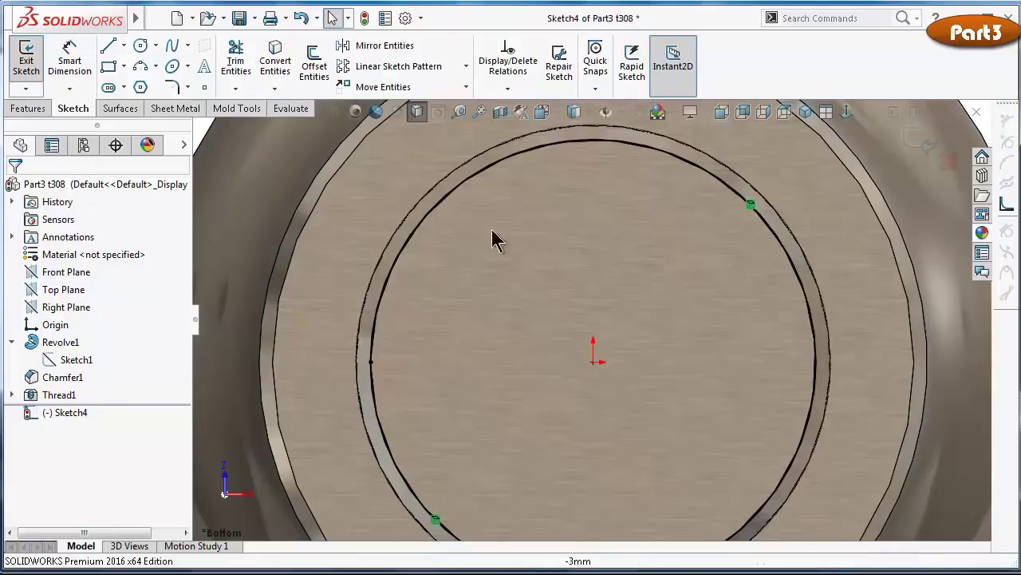
key(f)
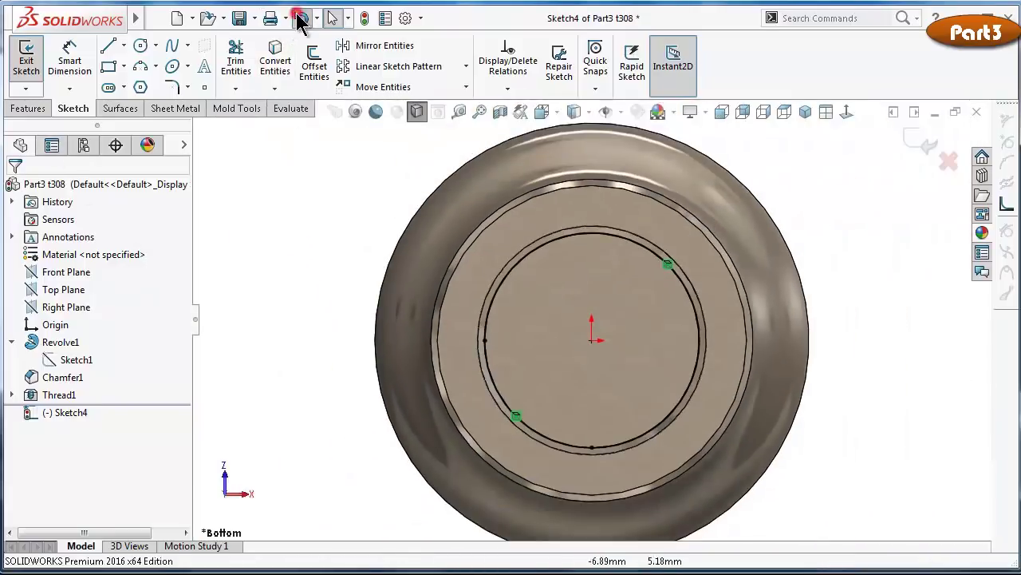
click(300, 19)
Draw a circle centred on the origin out to the end face's edge
click(141, 46)
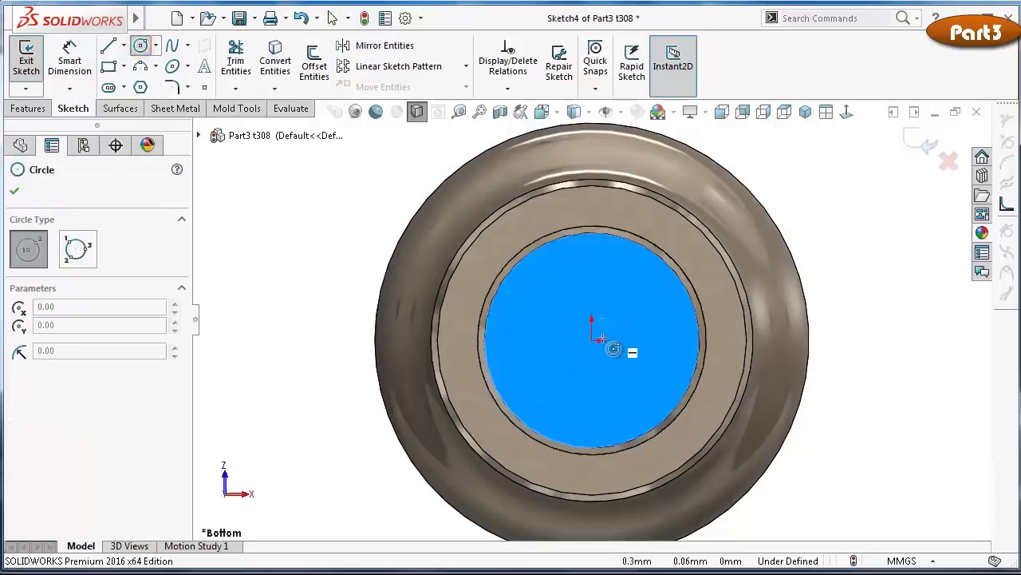
click(596, 341)
scroll(610, 275, down, 5)
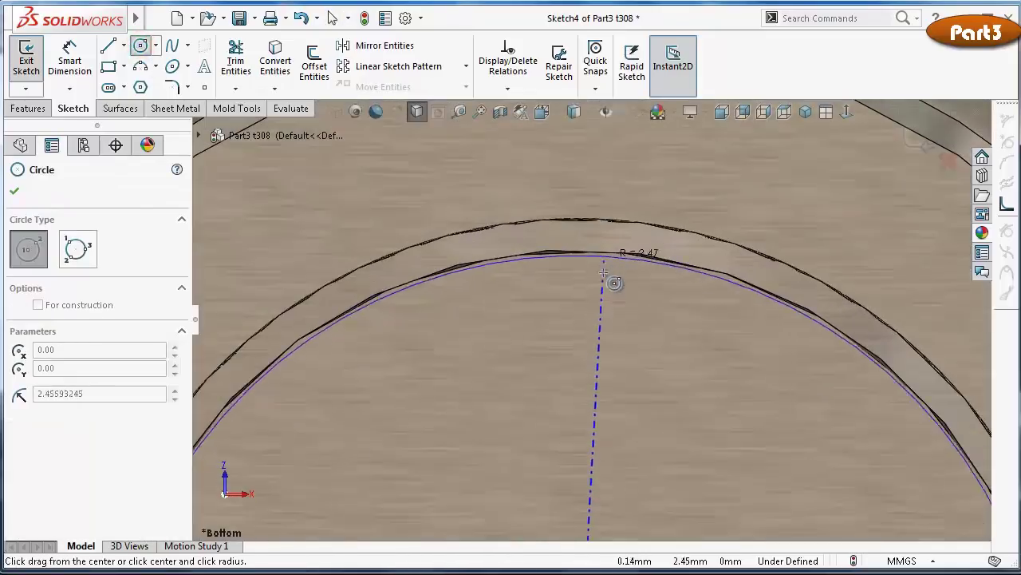
click(608, 266)
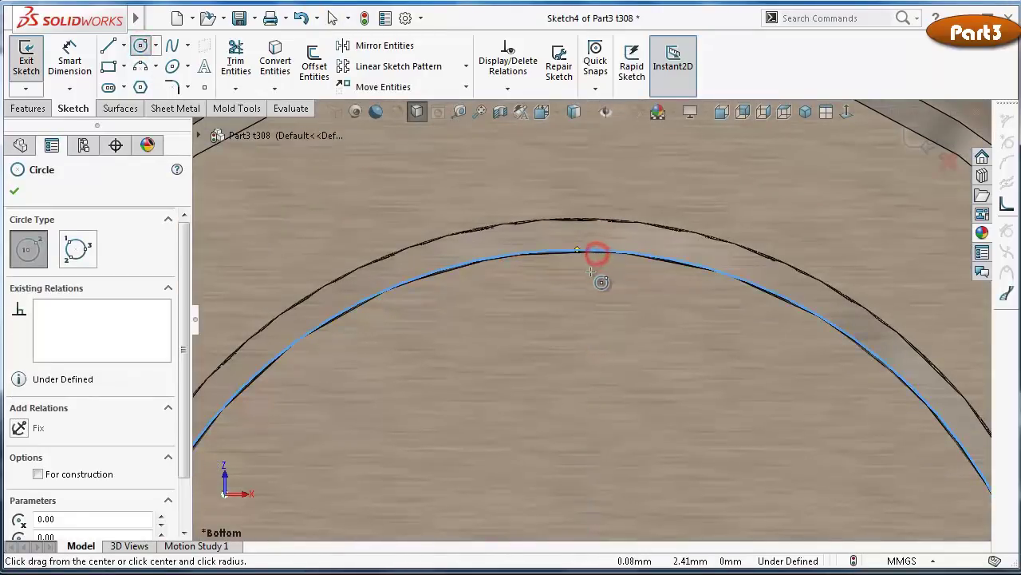
scroll(592, 297, up, 3)
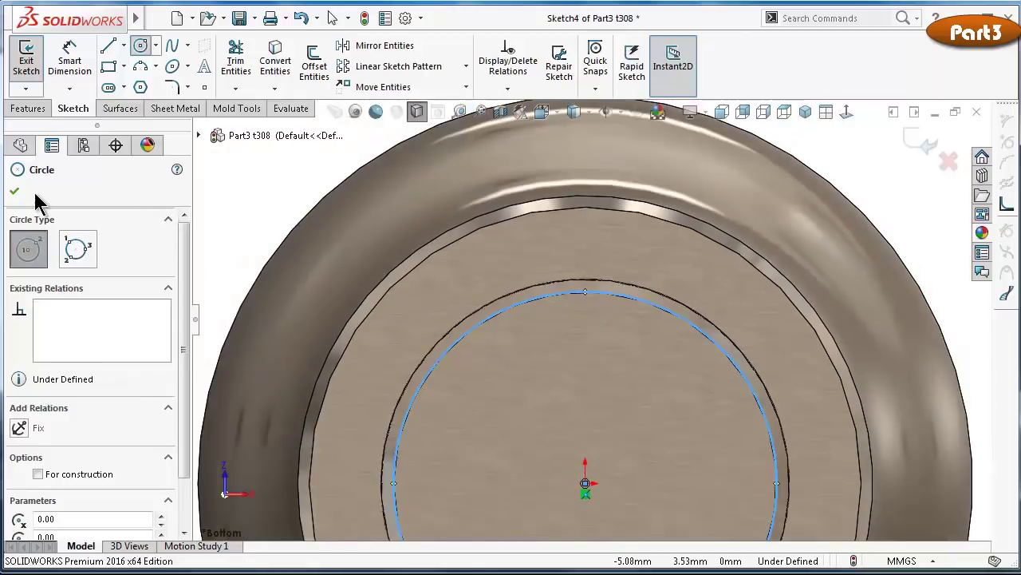
click(14, 192)
click(276, 213)
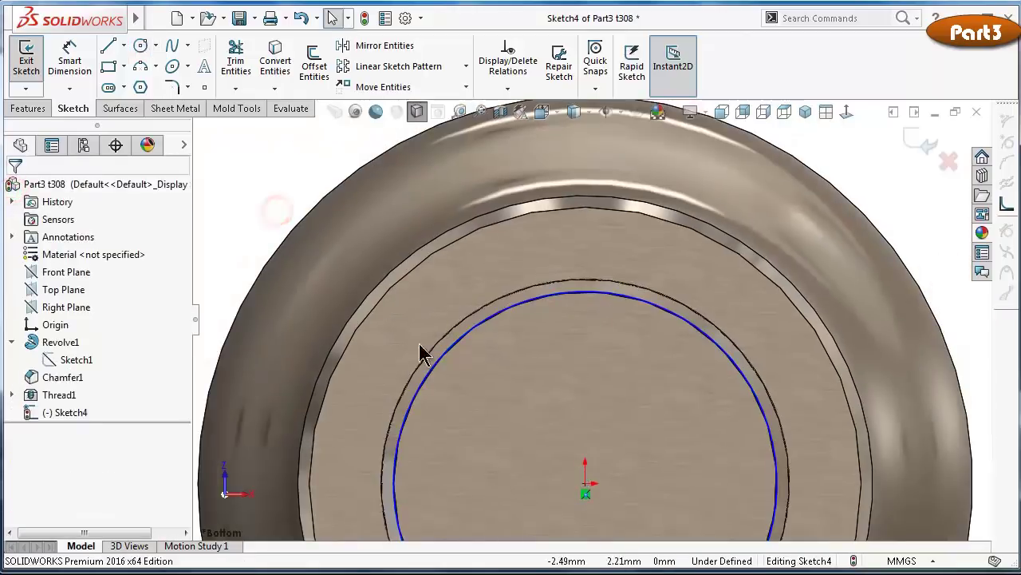
scroll(423, 355, down, 5)
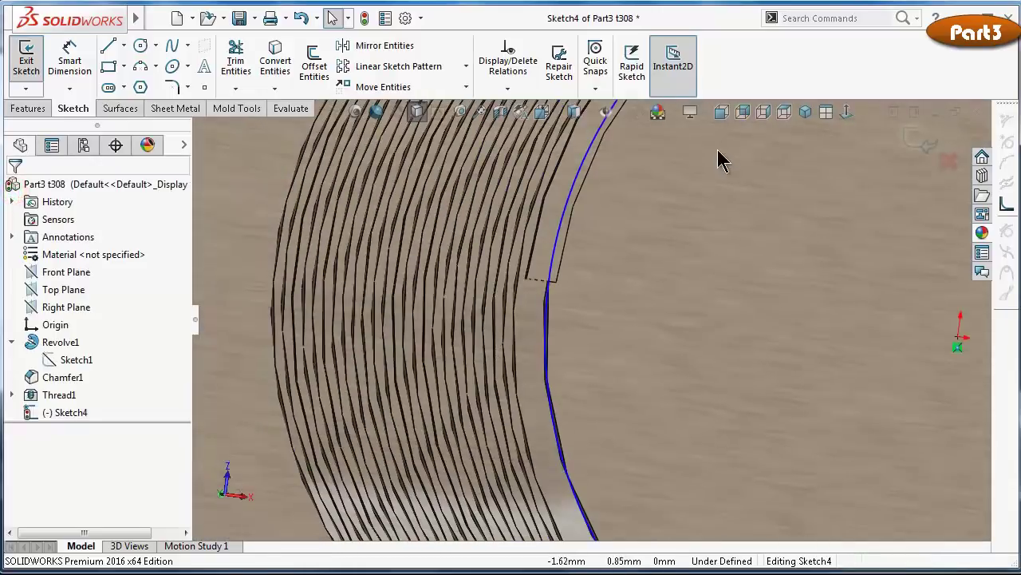
click(848, 113)
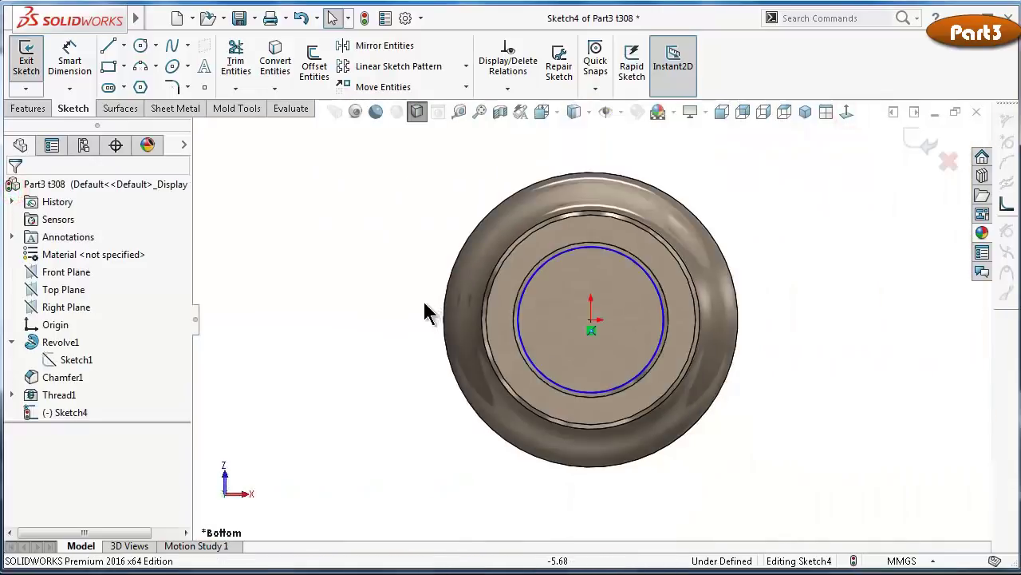
Dimension the circle's diameter at 5 mm so the sketch is fully defined
right_drag(388, 328, 371, 222)
scroll(587, 345, down, 2)
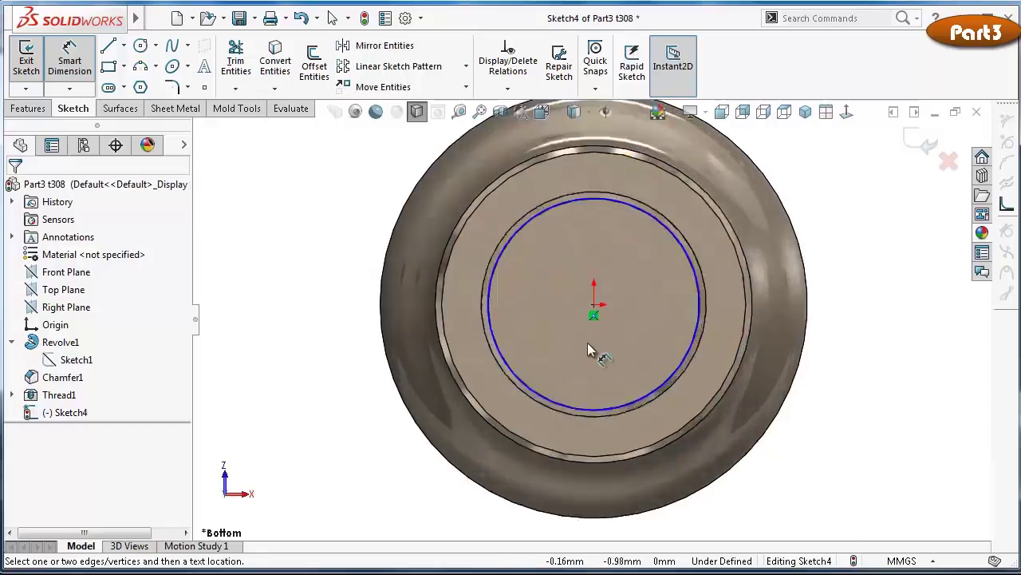
scroll(588, 344, down, 3)
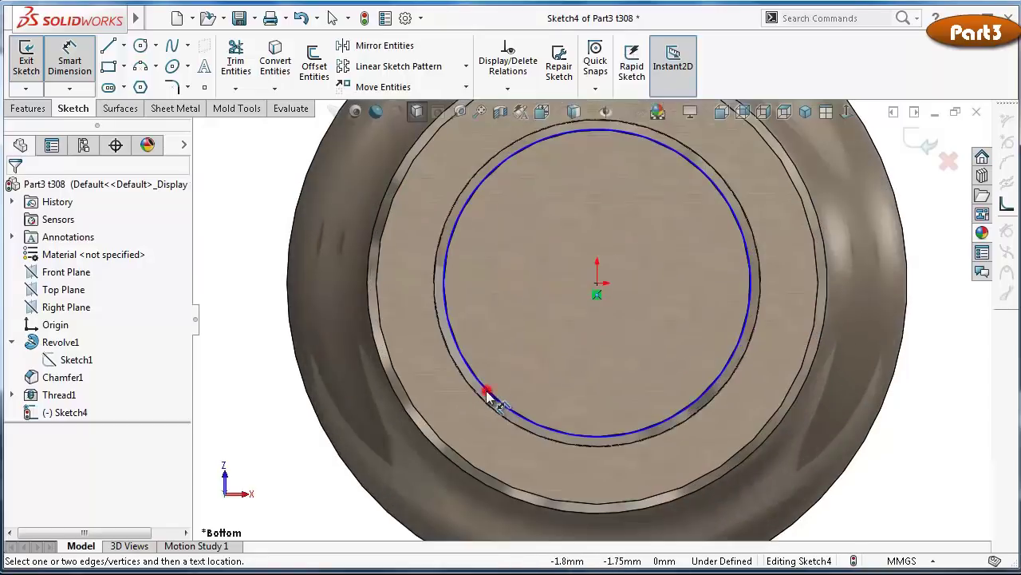
click(488, 389)
click(277, 355)
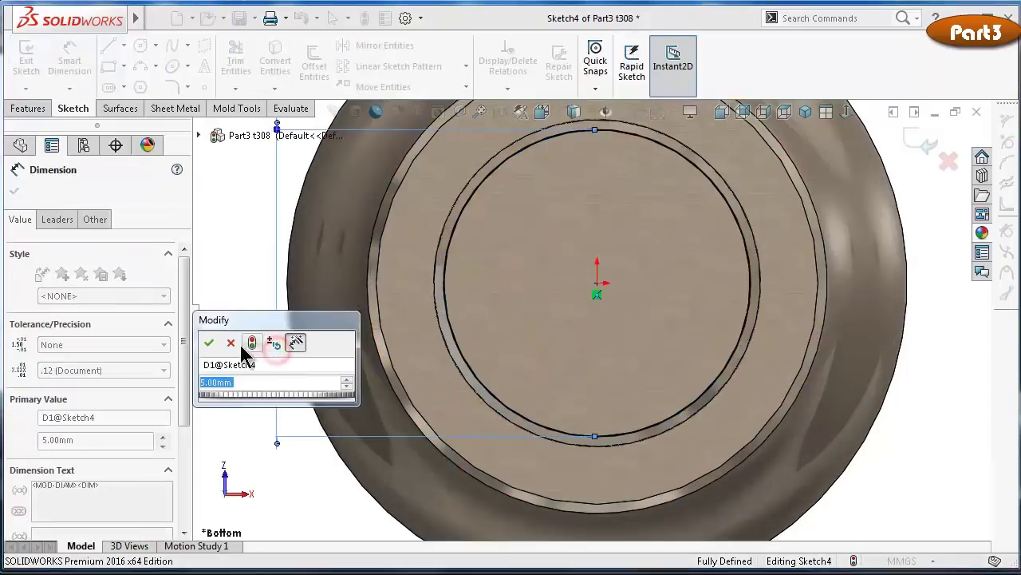
click(211, 342)
click(15, 190)
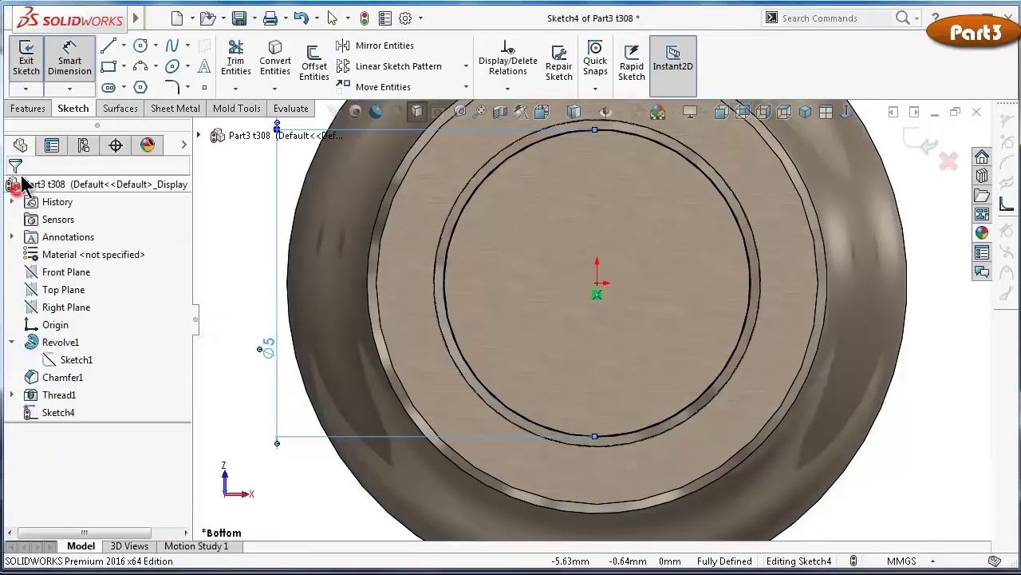
click(31, 110)
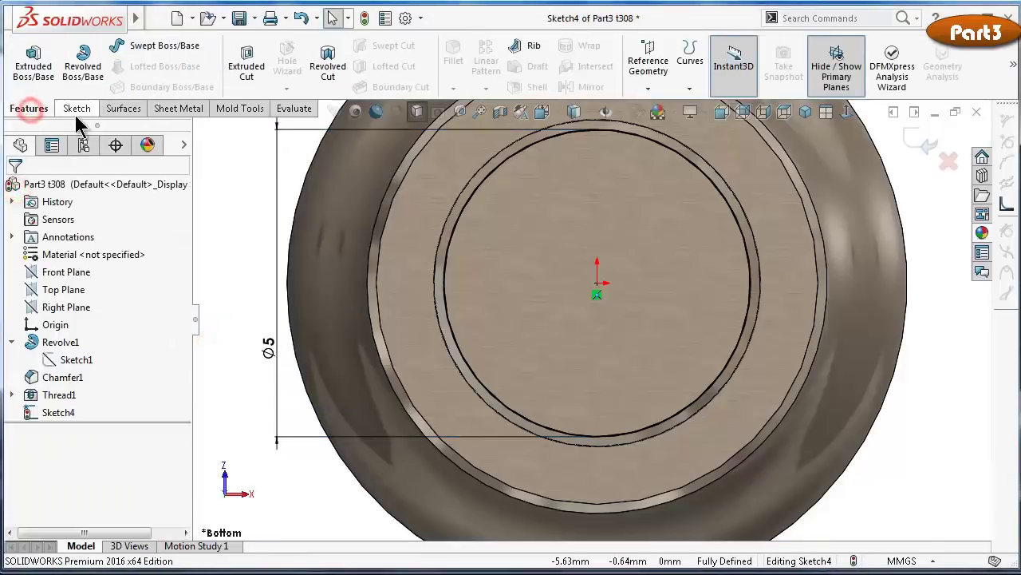
Extrude-cut Through All with Flip side to cut, removing material outside the Ø5 circle
click(238, 68)
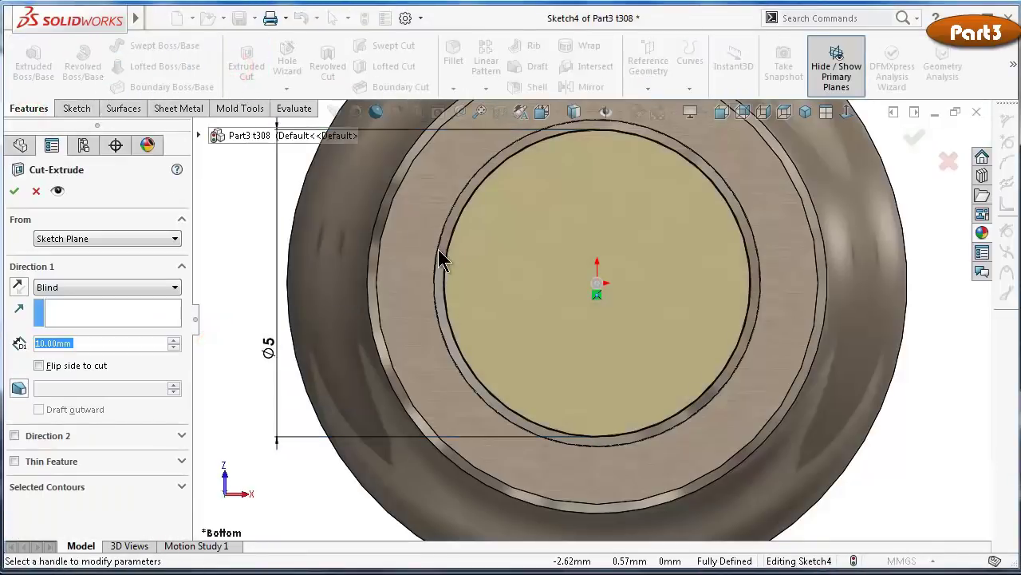
click(39, 365)
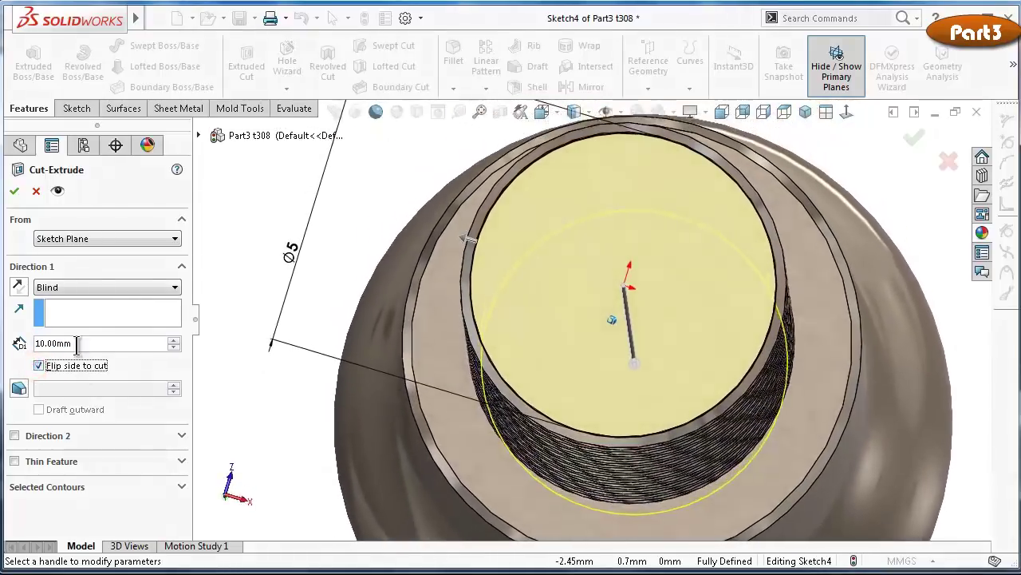
click(98, 288)
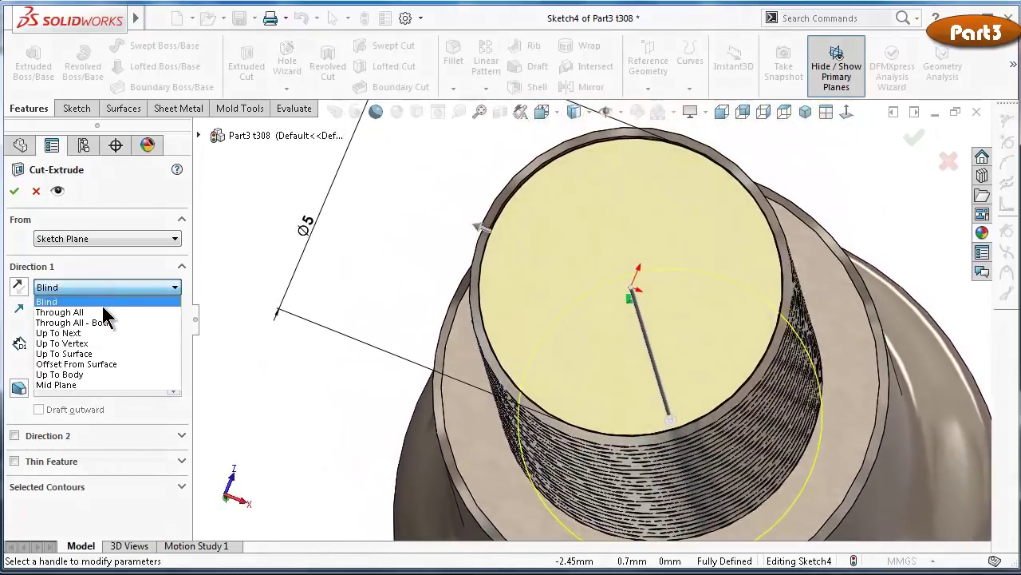
click(103, 312)
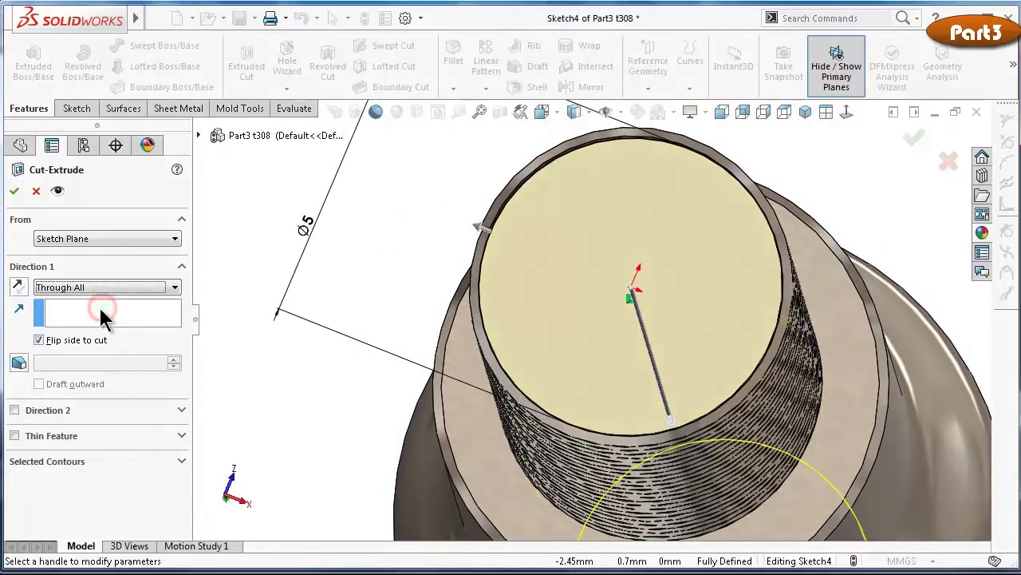
click(22, 292)
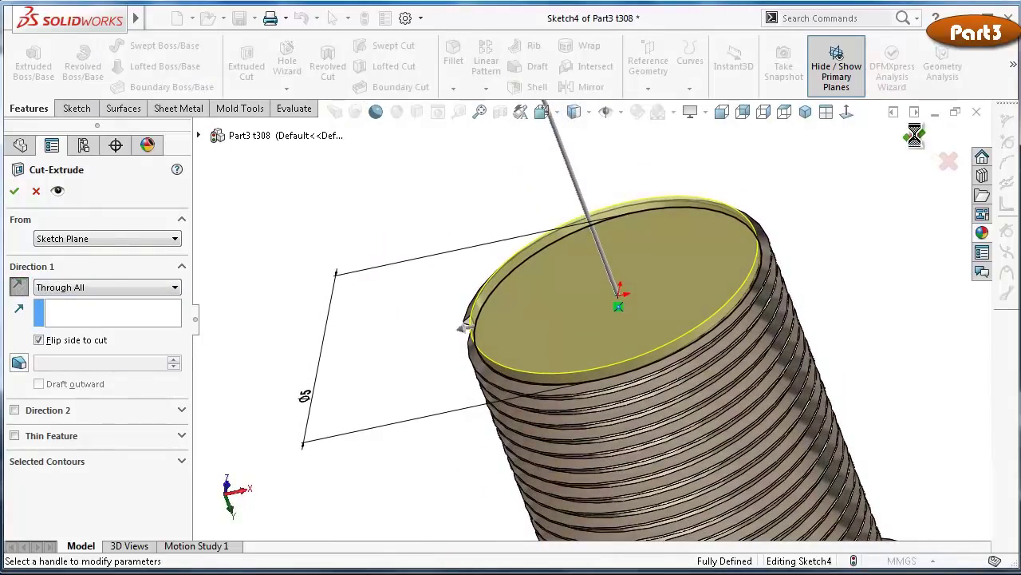
click(912, 137)
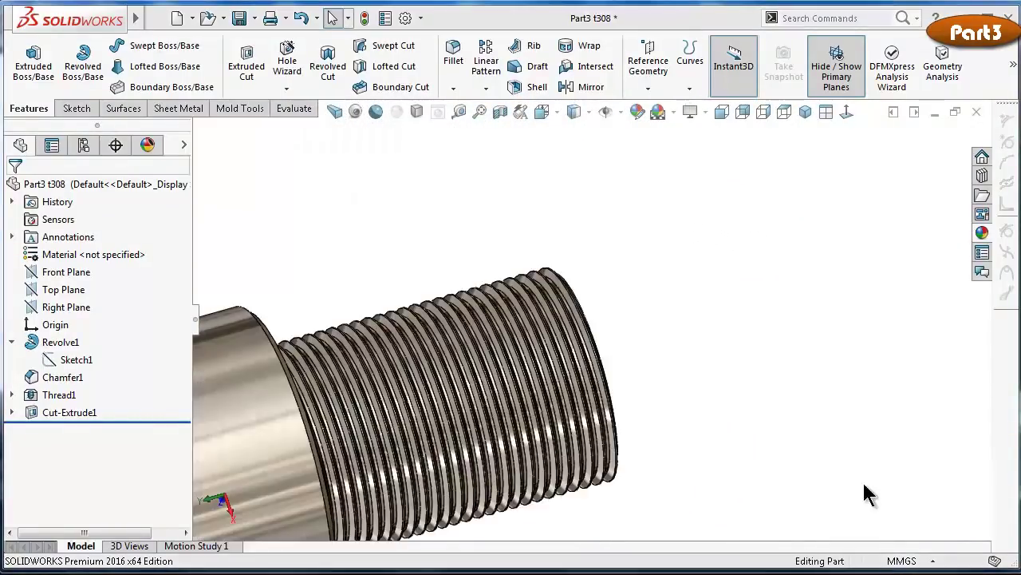
Show the part isometric in perspective, toggle shadows on and off, and apply cartoon shading
middle_click(838, 424)
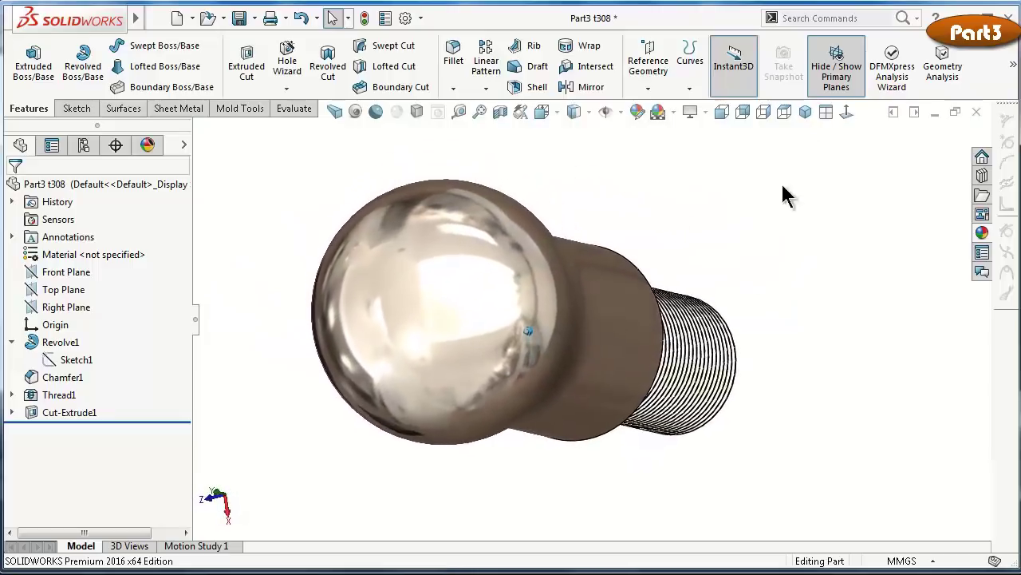
click(806, 112)
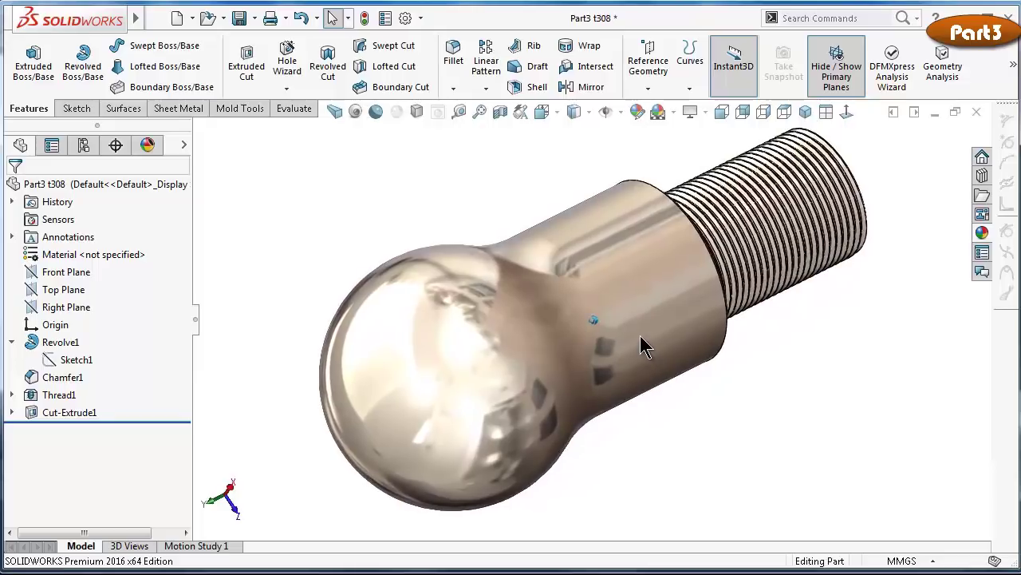
click(336, 114)
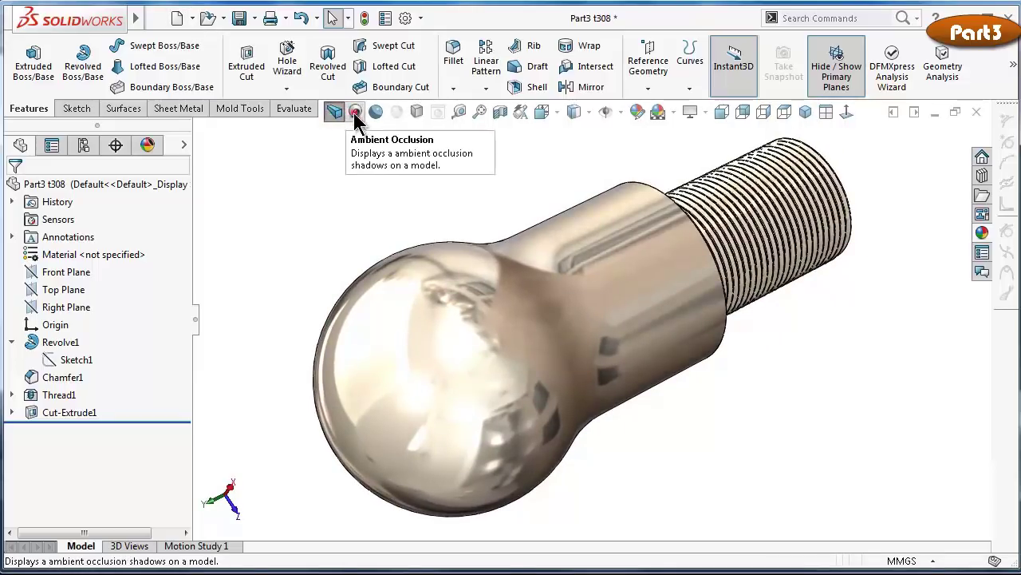
click(418, 114)
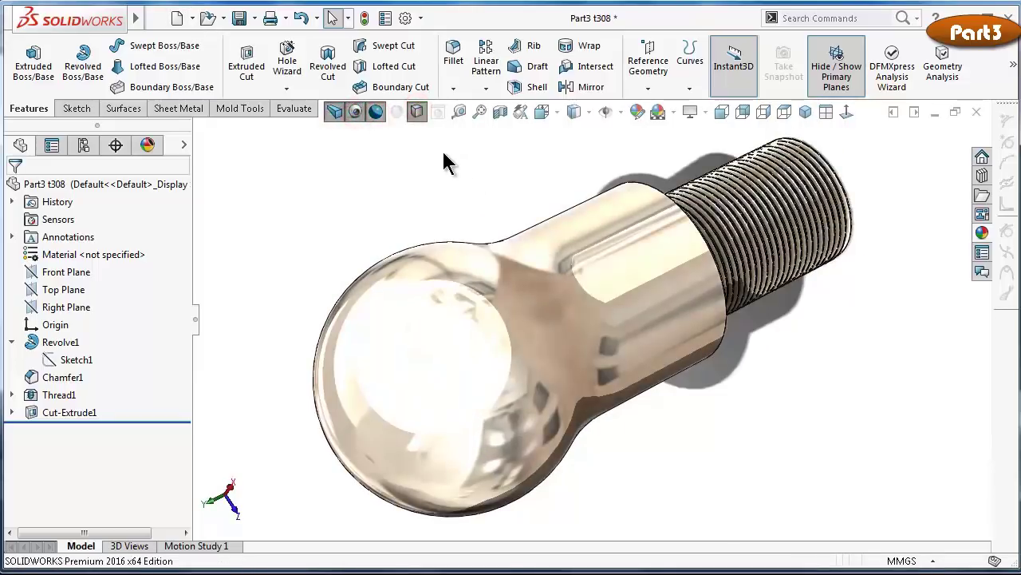
click(416, 112)
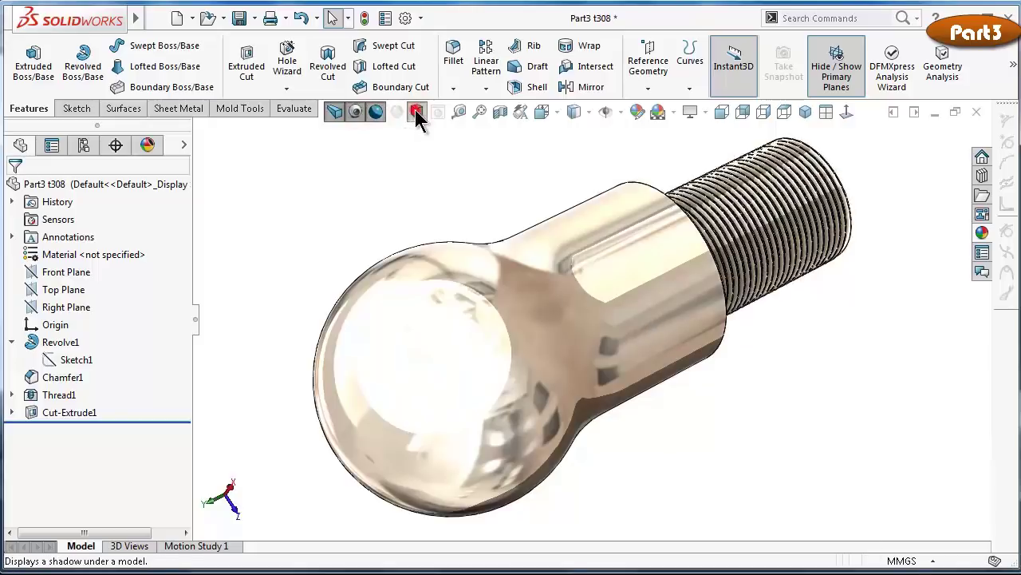
click(375, 114)
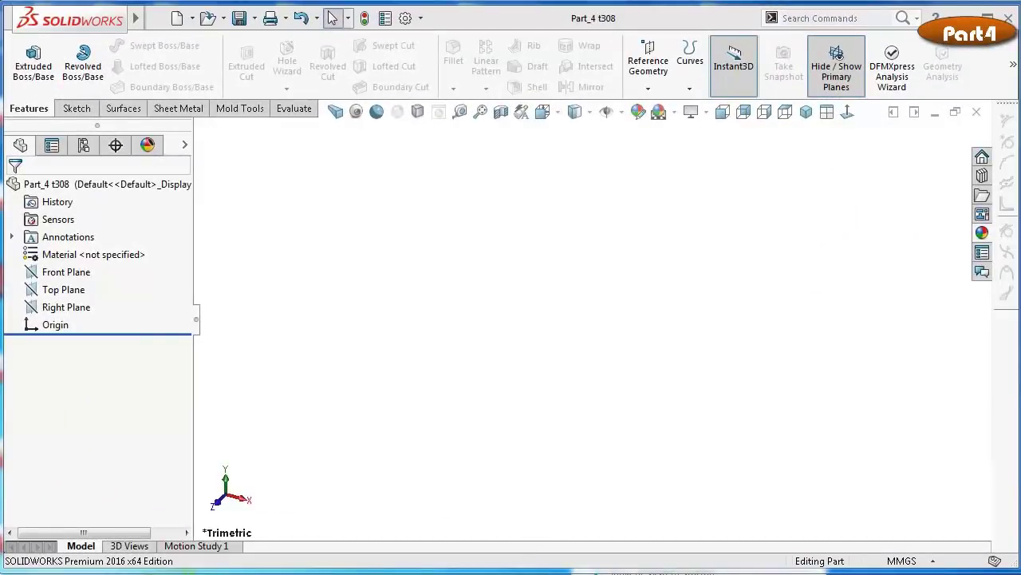
On the Front Plane, draw five chained lines forming a hat-shaped open profile
click(67, 273)
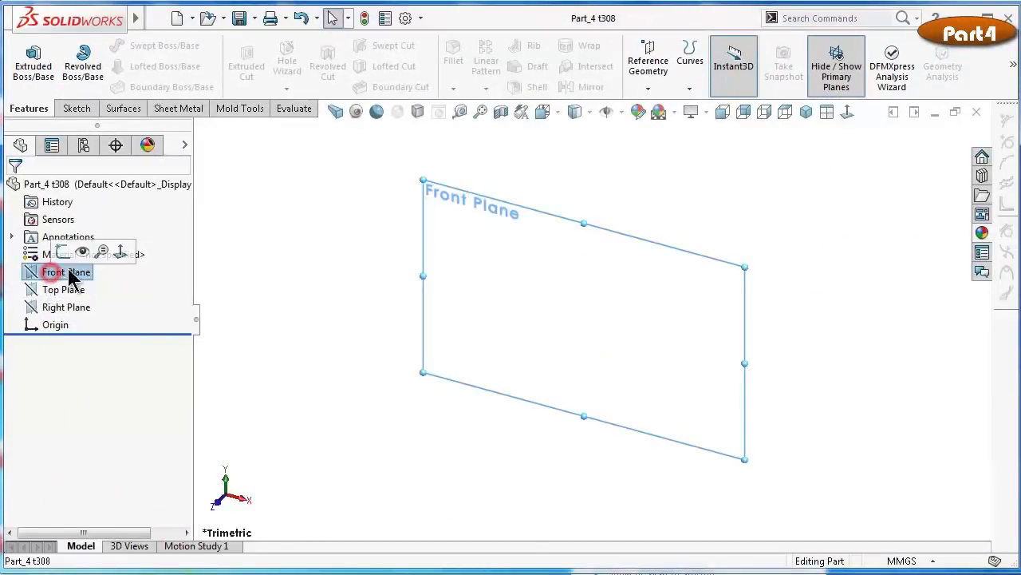
click(67, 255)
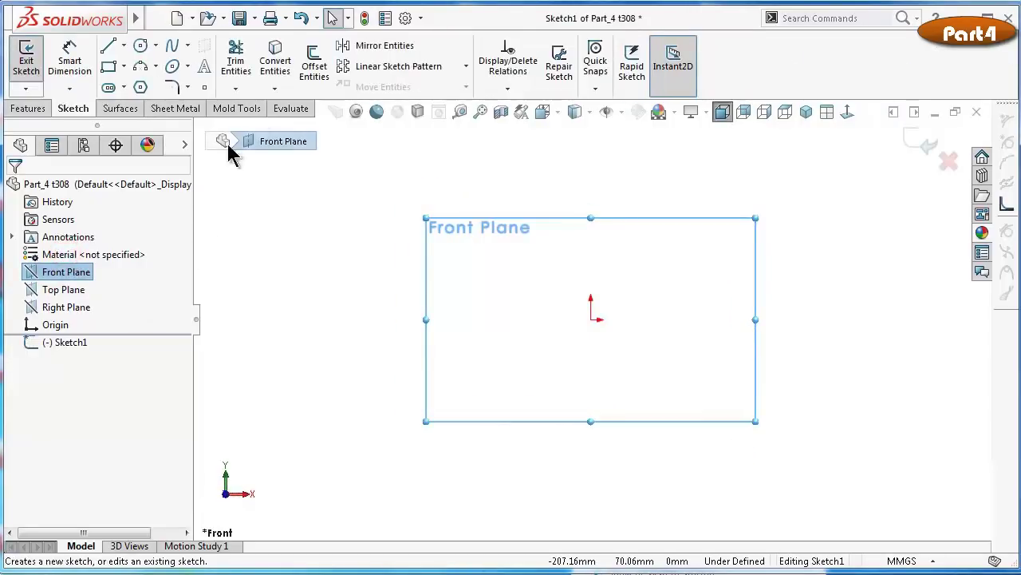
click(109, 47)
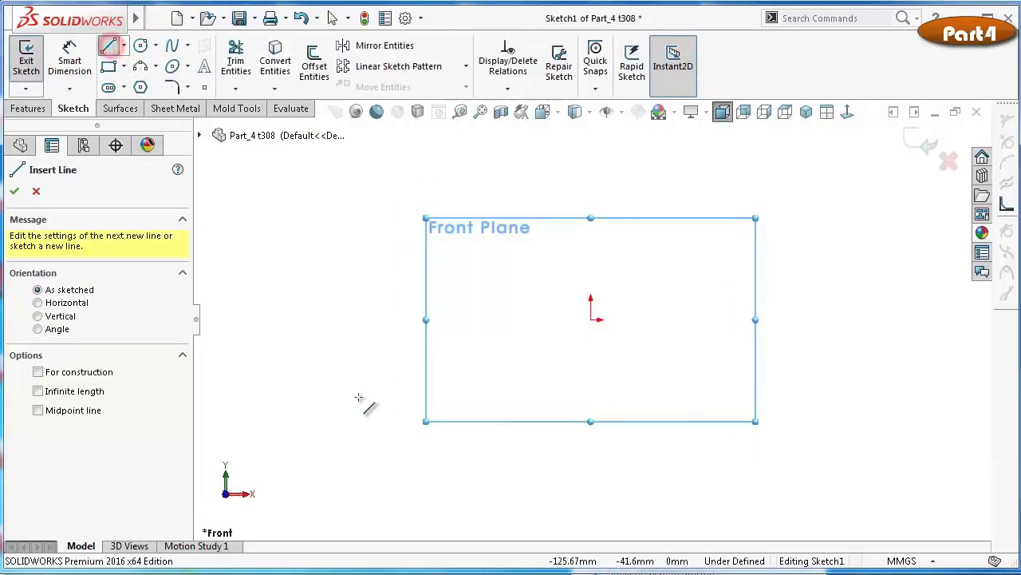
click(337, 320)
click(463, 319)
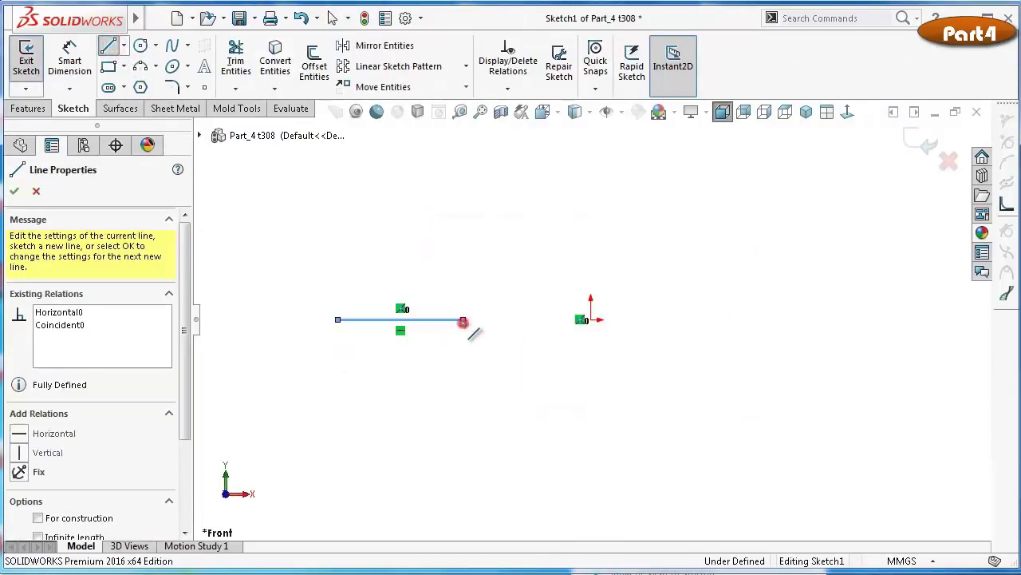
click(463, 197)
click(648, 196)
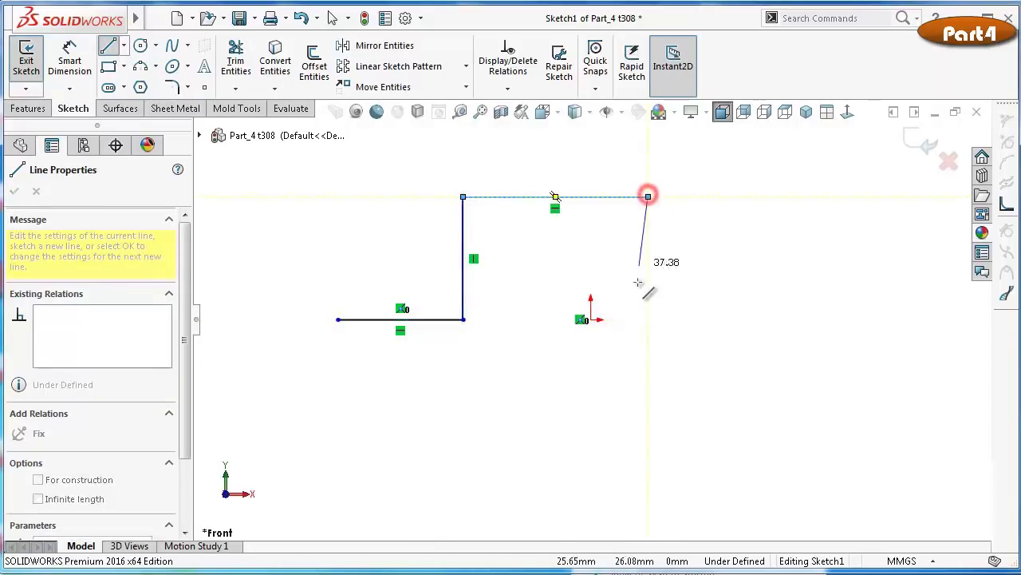
click(768, 320)
double_click(686, 405)
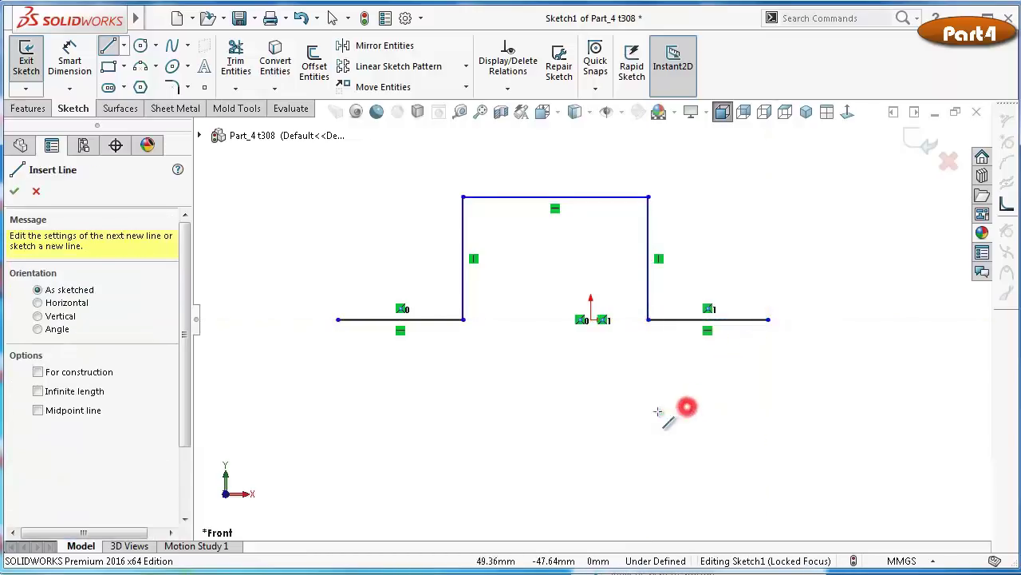
Dimension the left flange 15 mm, the rise 7.75 mm and the top 14 mm
right_drag(332, 433, 296, 246)
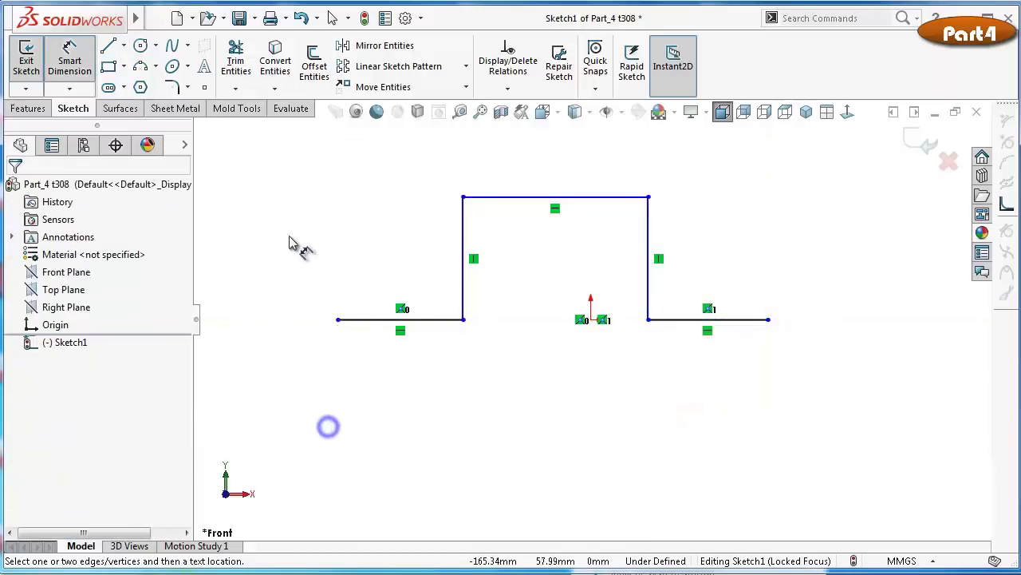
click(358, 320)
click(353, 352)
text(15)
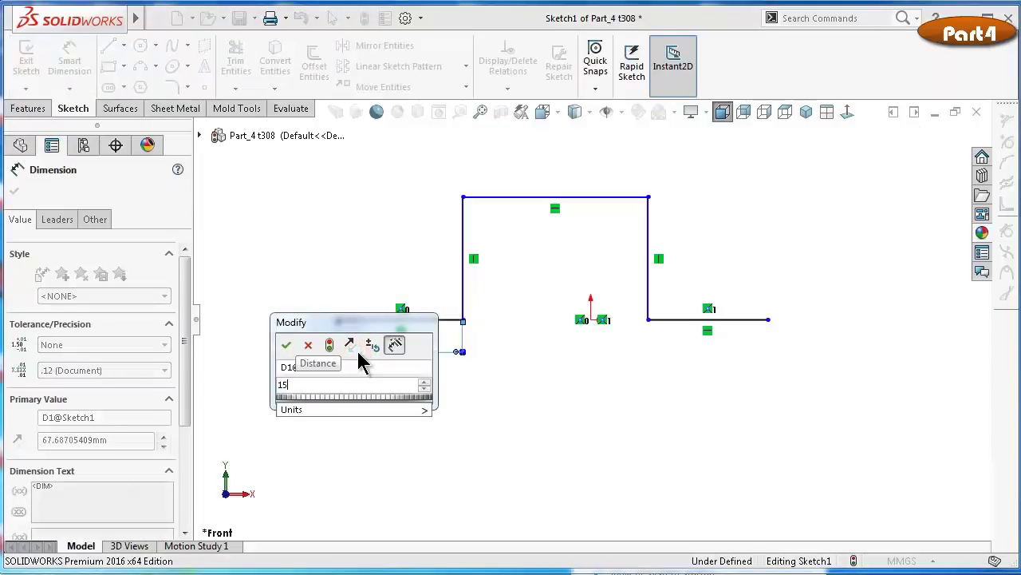
key(Return)
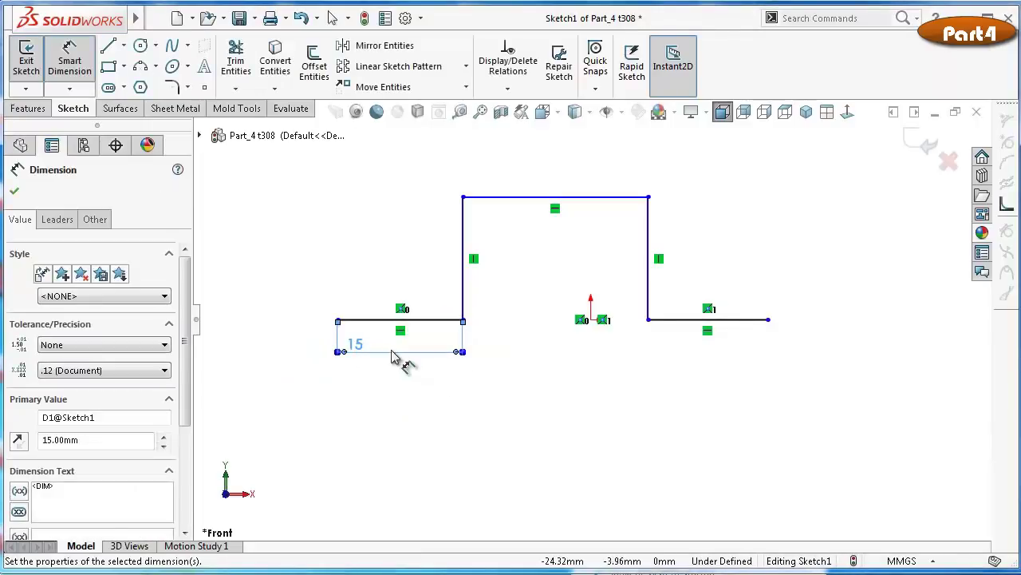
click(464, 233)
click(418, 233)
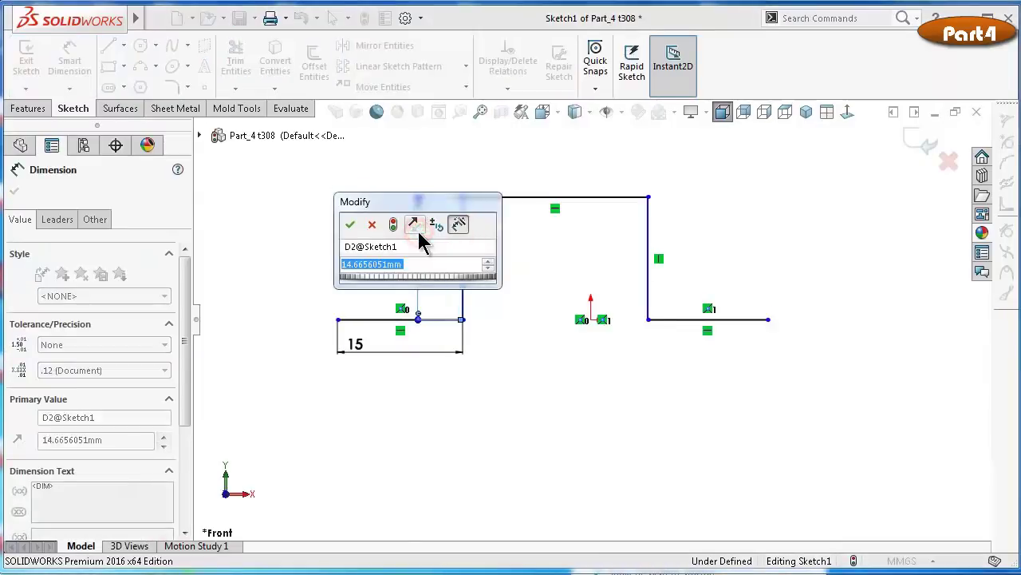
text(7)
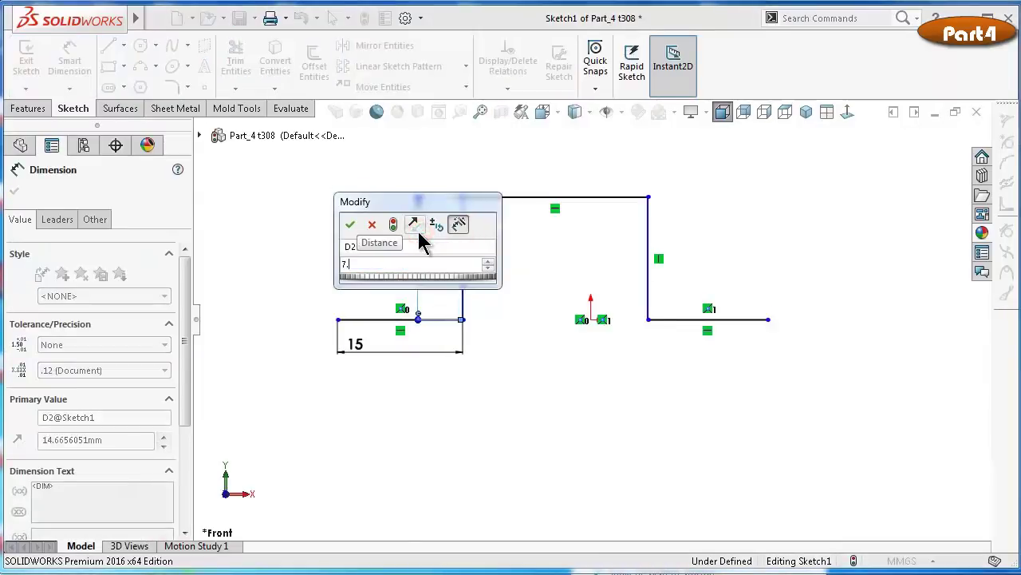
text(.75)
key(Return)
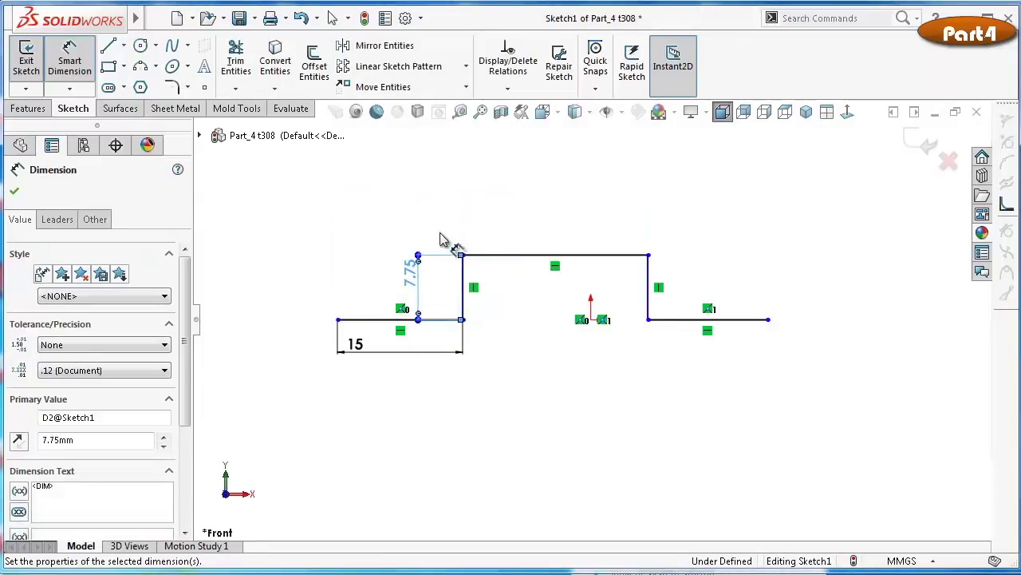
click(511, 254)
click(297, 202)
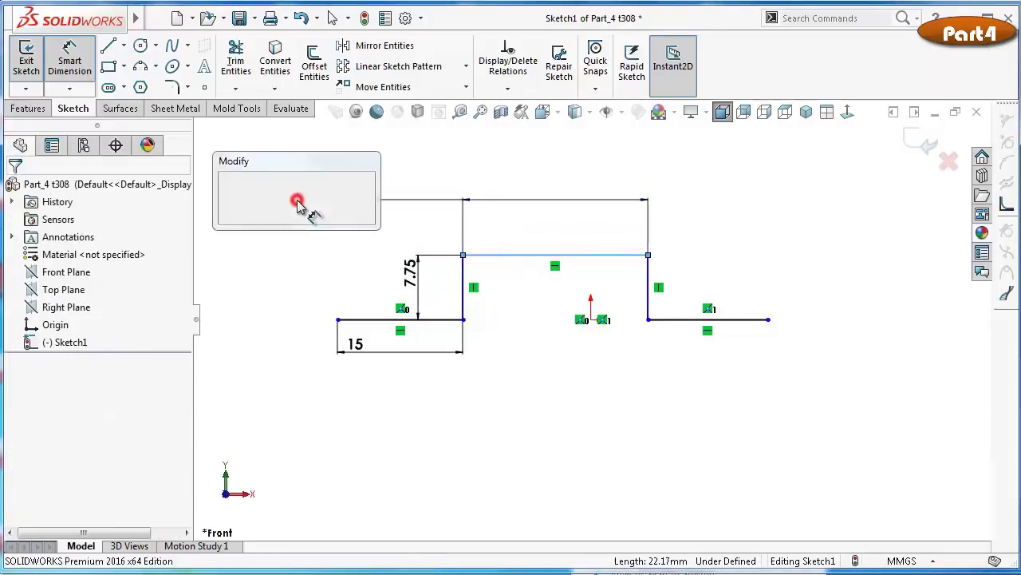
text(14)
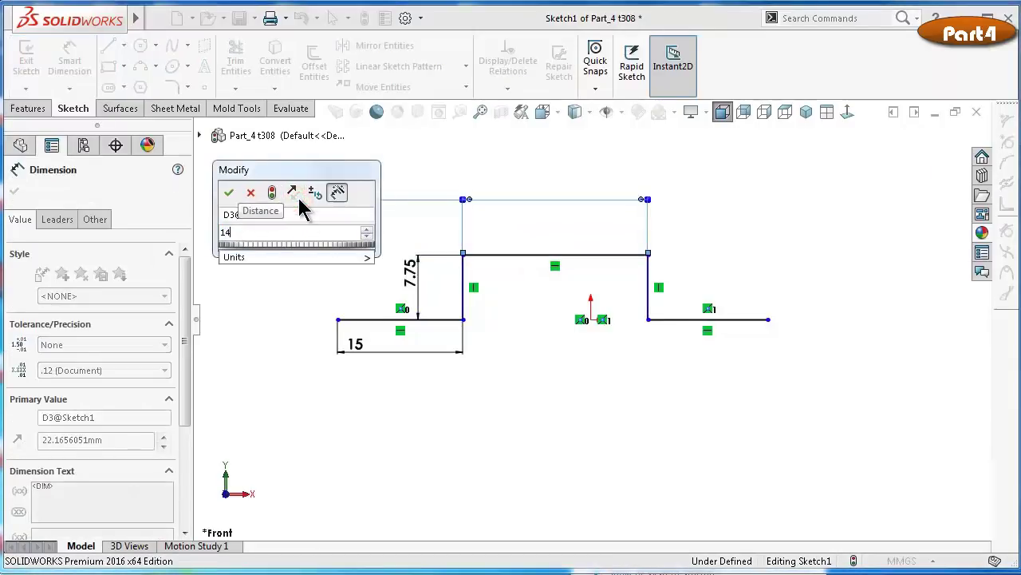
key(Return)
click(340, 242)
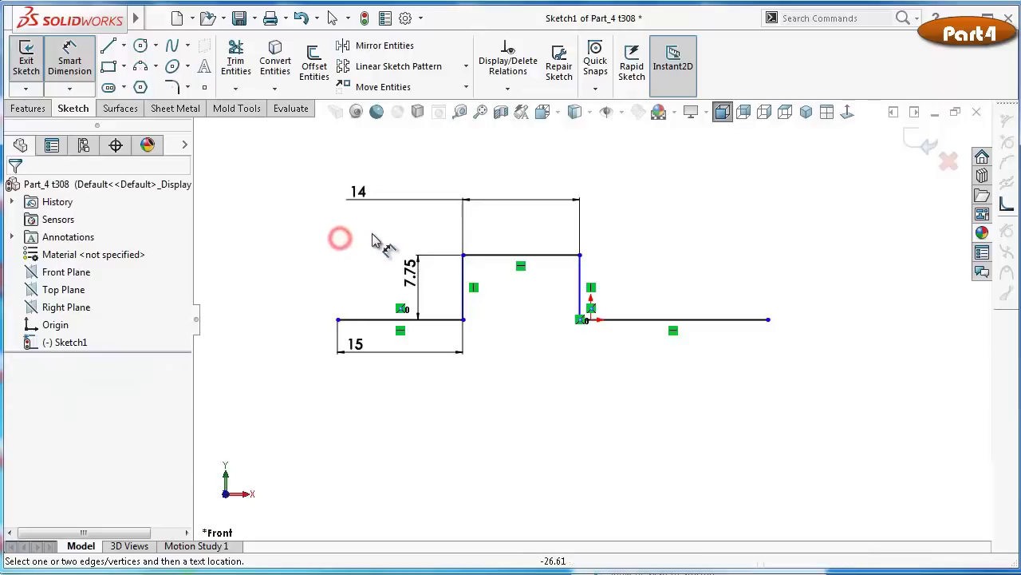
Clear the stray top-line selection and select the left flange line
click(533, 257)
key(Escape)
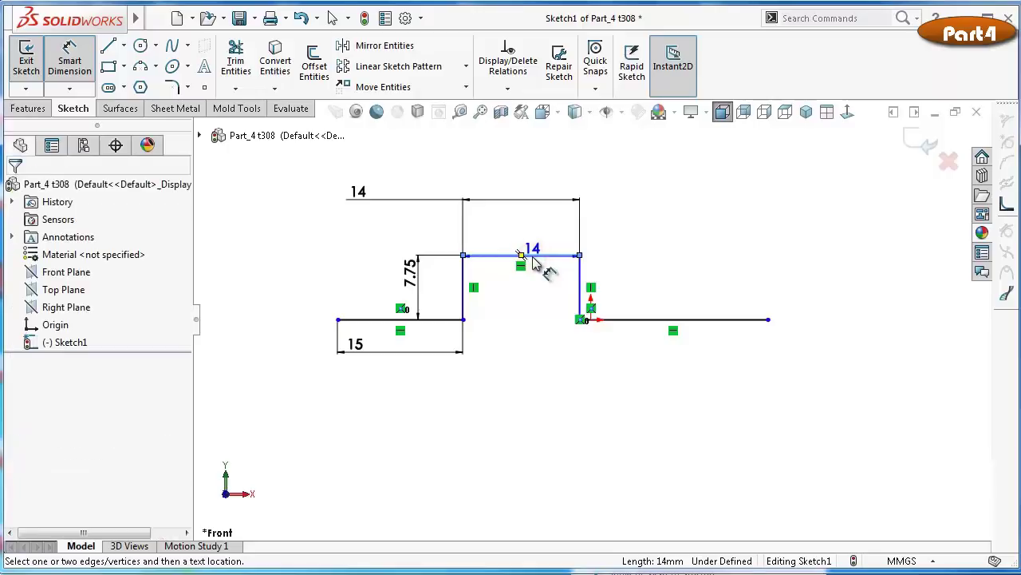
key(Escape)
click(457, 321)
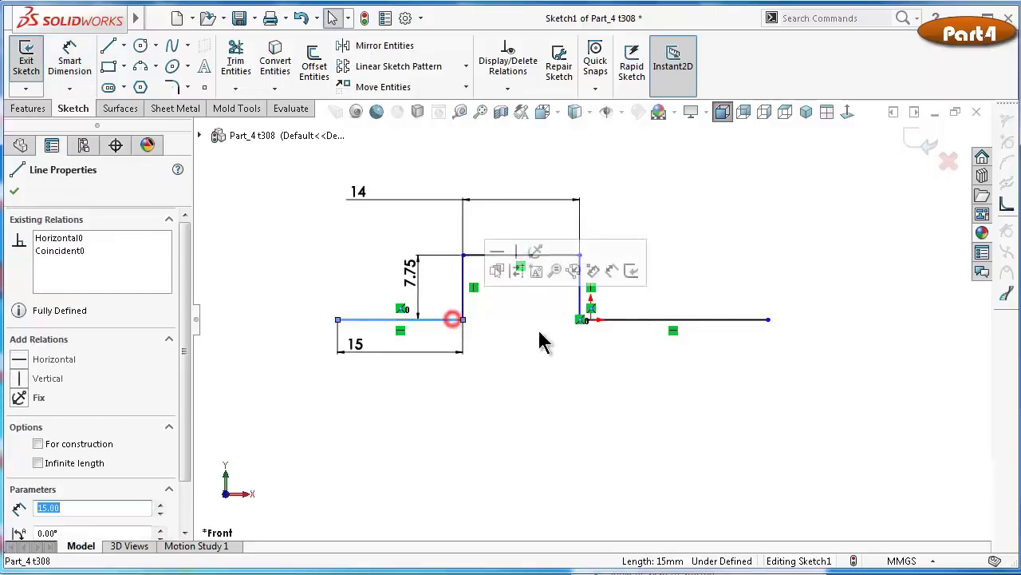
Make the left and right flanges equal length
ctrl+click(656, 321)
click(794, 253)
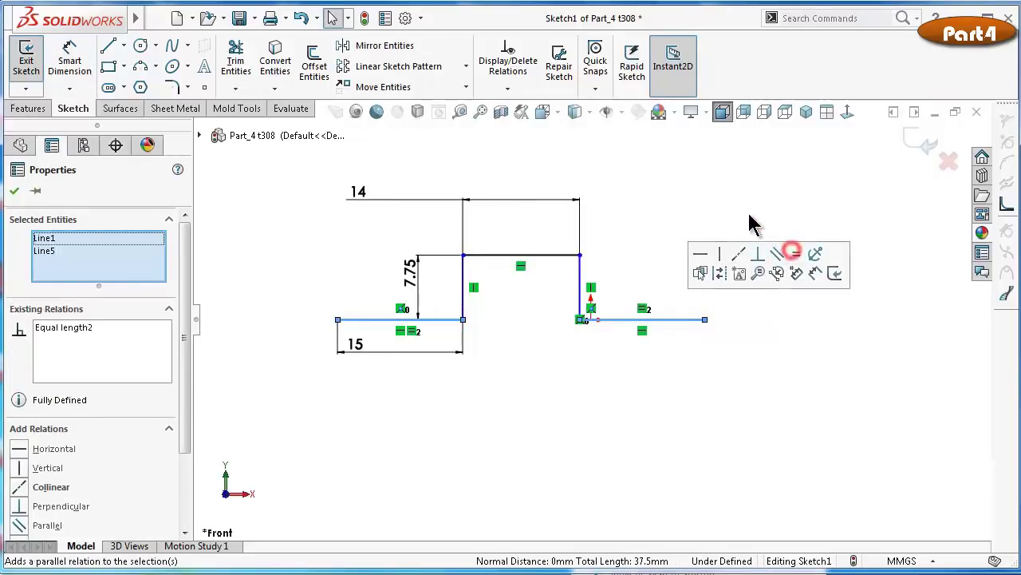
click(745, 209)
Try centring the top line on the origin, then delete the conflicting Midpoint relation
click(563, 255)
scroll(631, 317, down, 3)
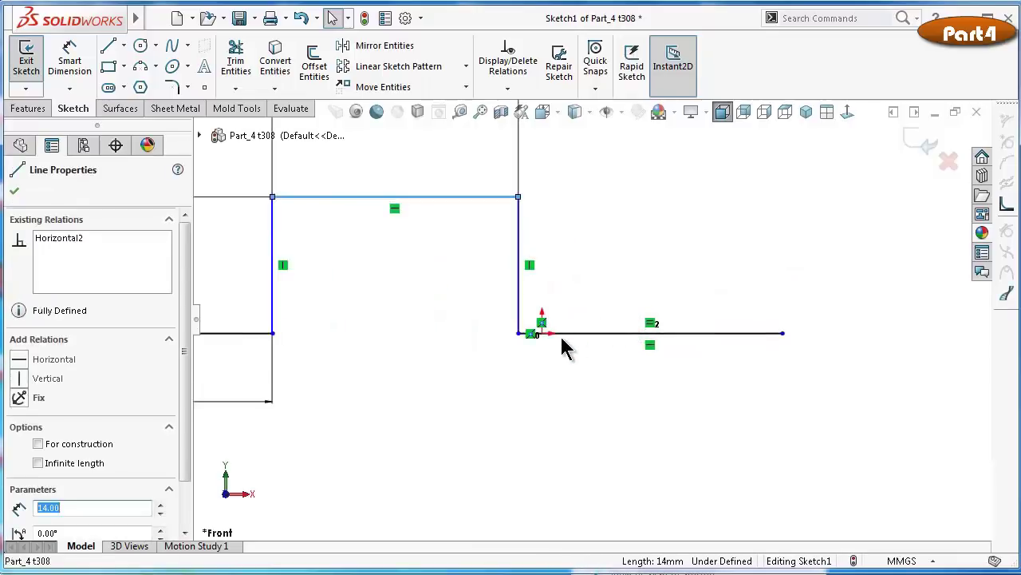
ctrl+click(536, 334)
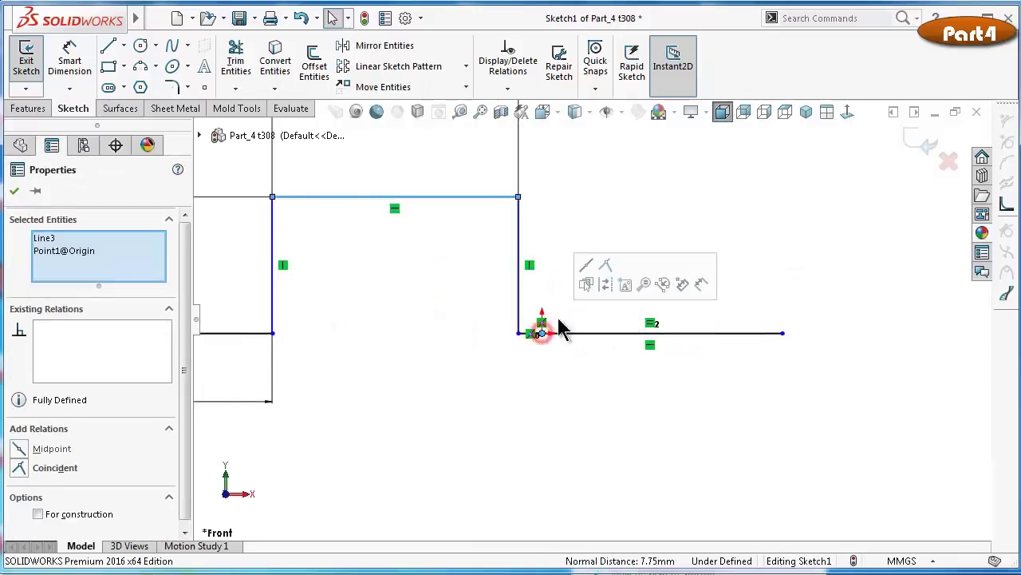
click(590, 272)
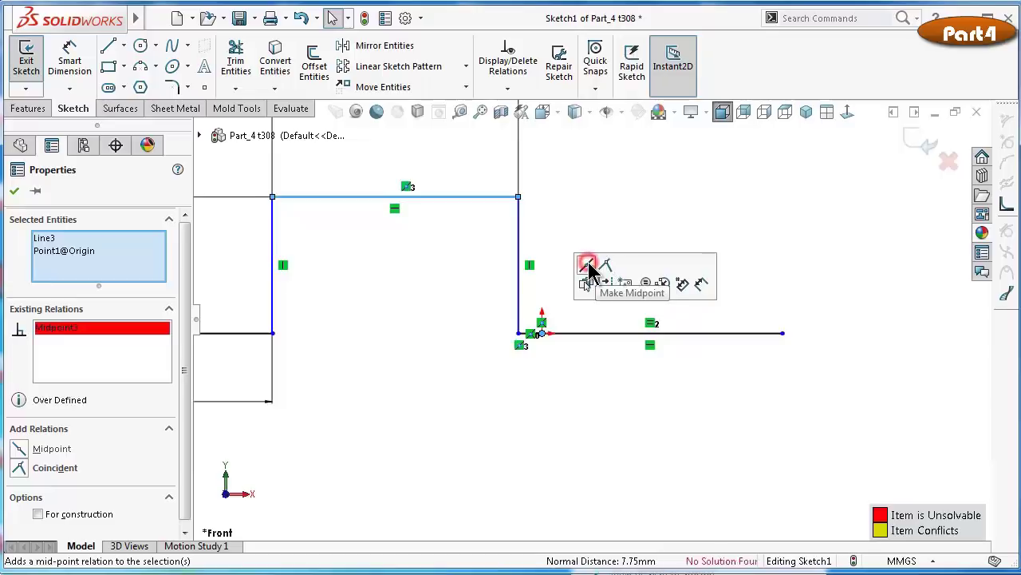
click(84, 330)
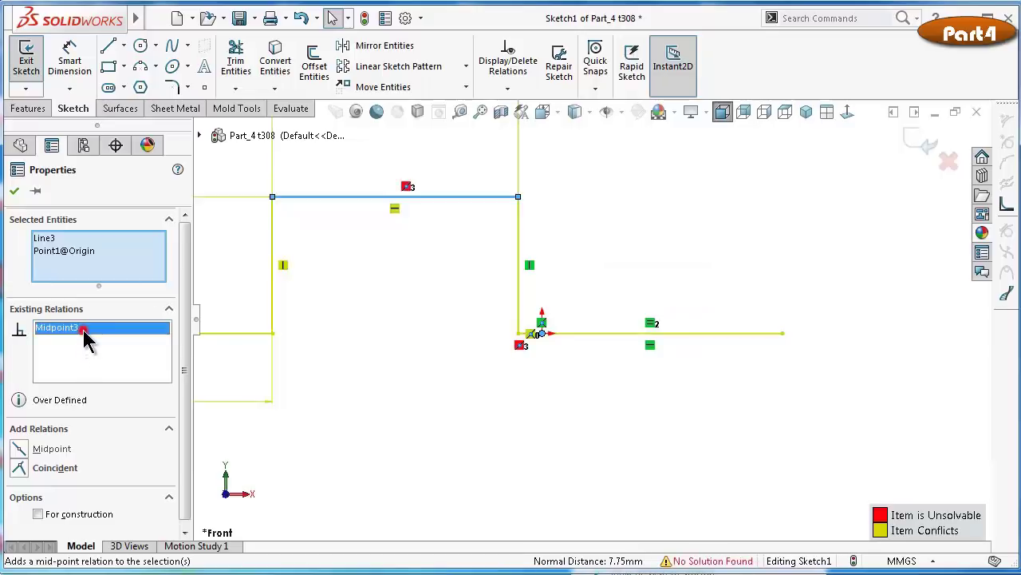
right_click(83, 329)
click(114, 357)
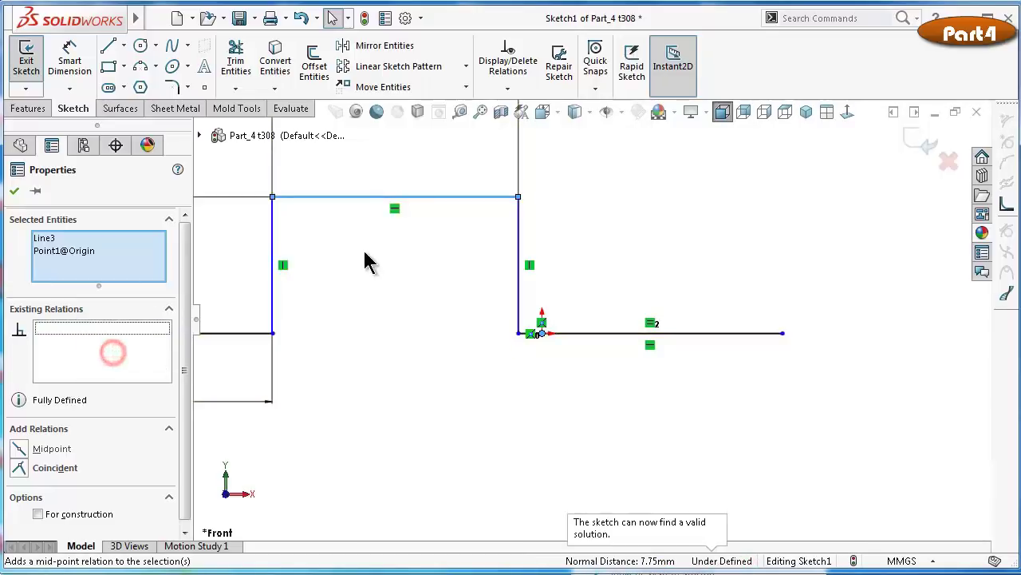
Add a Vertical relation between the top line's midpoint and the origin
right_click(369, 197)
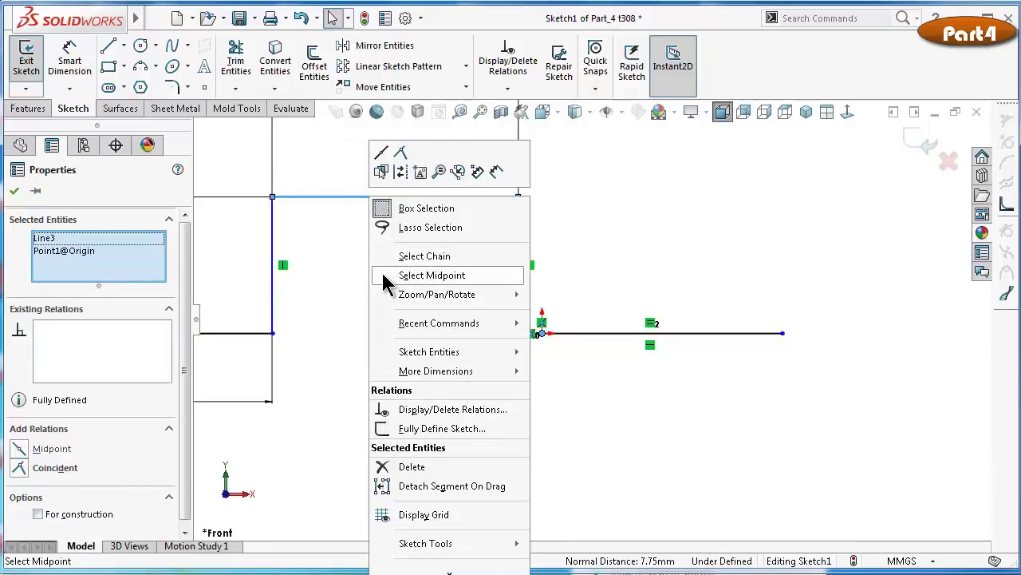
click(382, 269)
ctrl+click(543, 336)
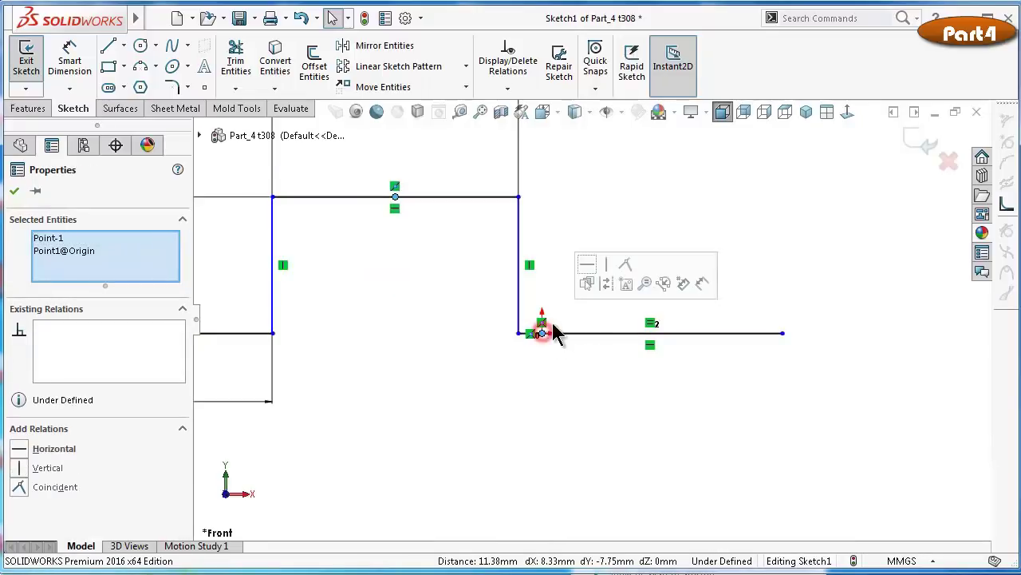
click(605, 268)
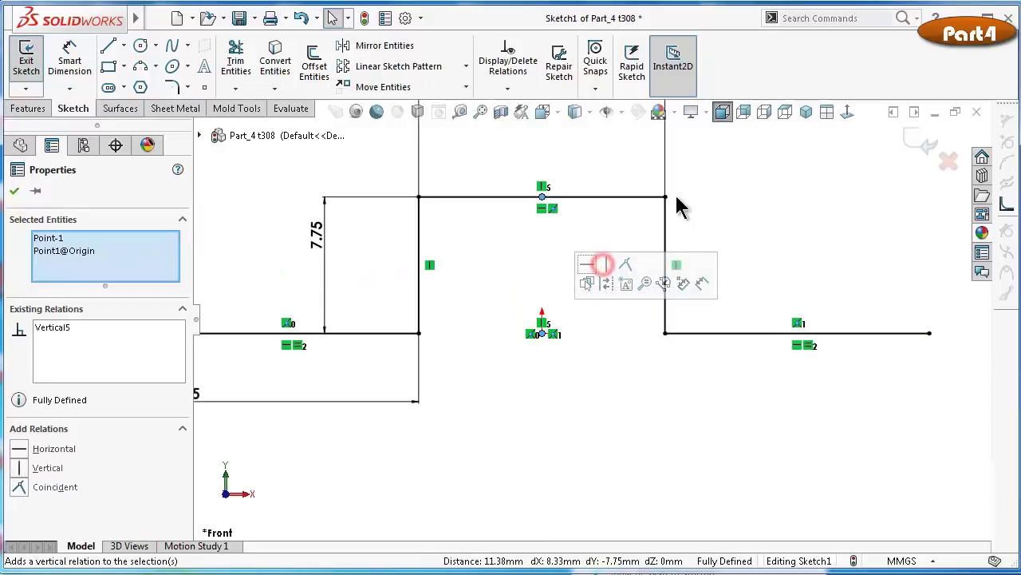
click(741, 200)
key(z)
key(z)
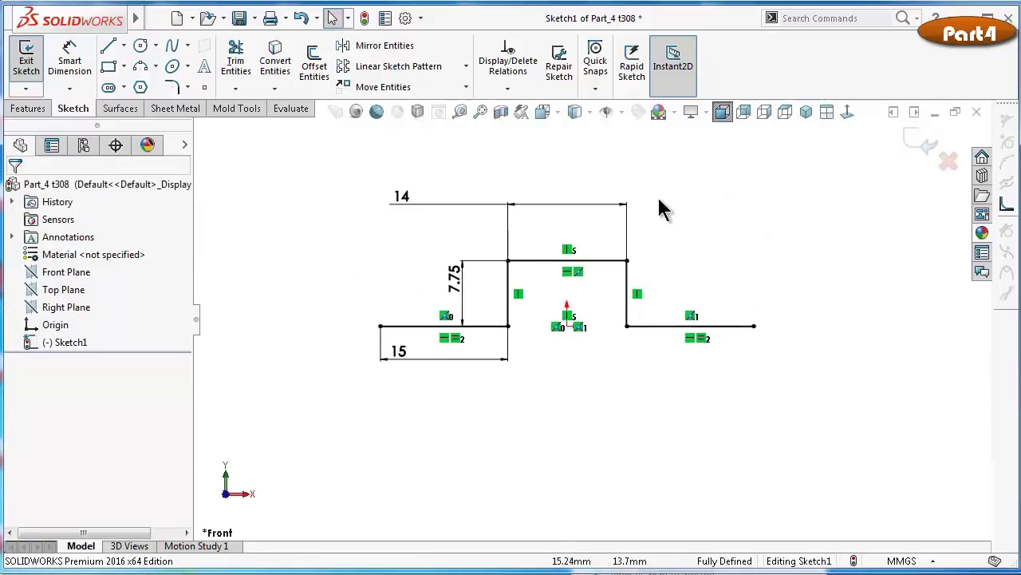
click(618, 262)
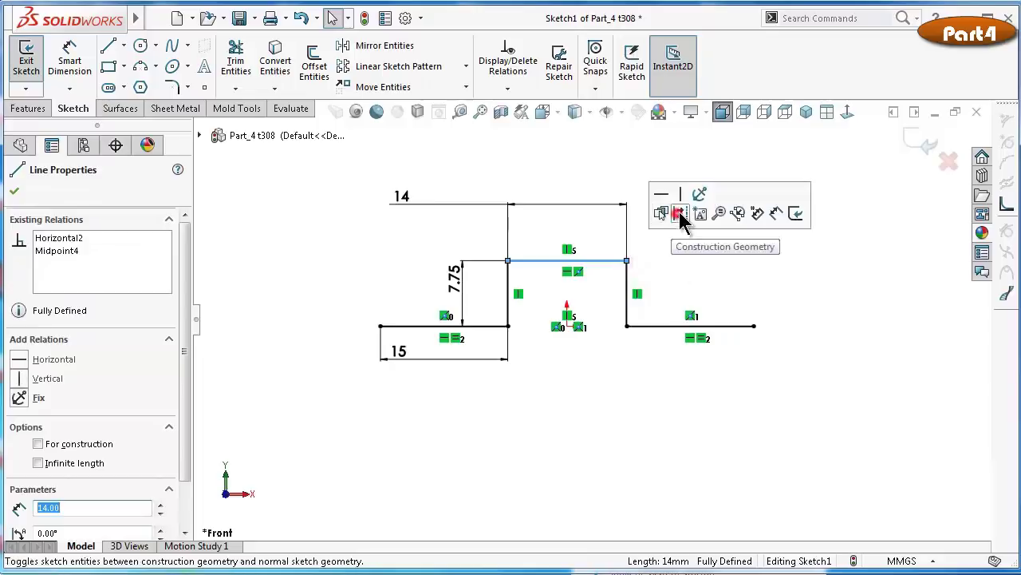
Make the top line construction and cap it with a semicircular R7 three-point arc
click(677, 214)
click(140, 67)
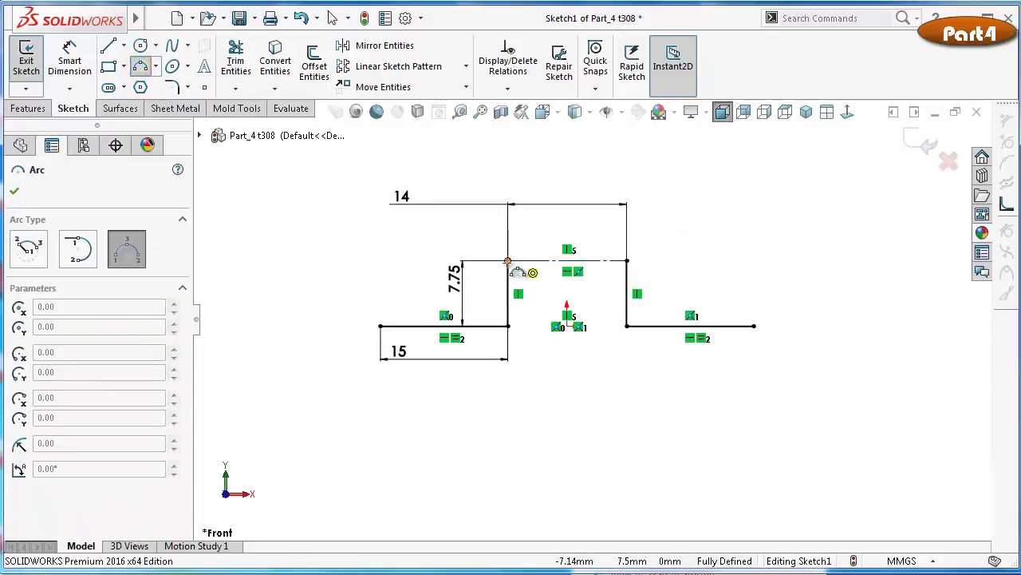
click(507, 261)
click(627, 260)
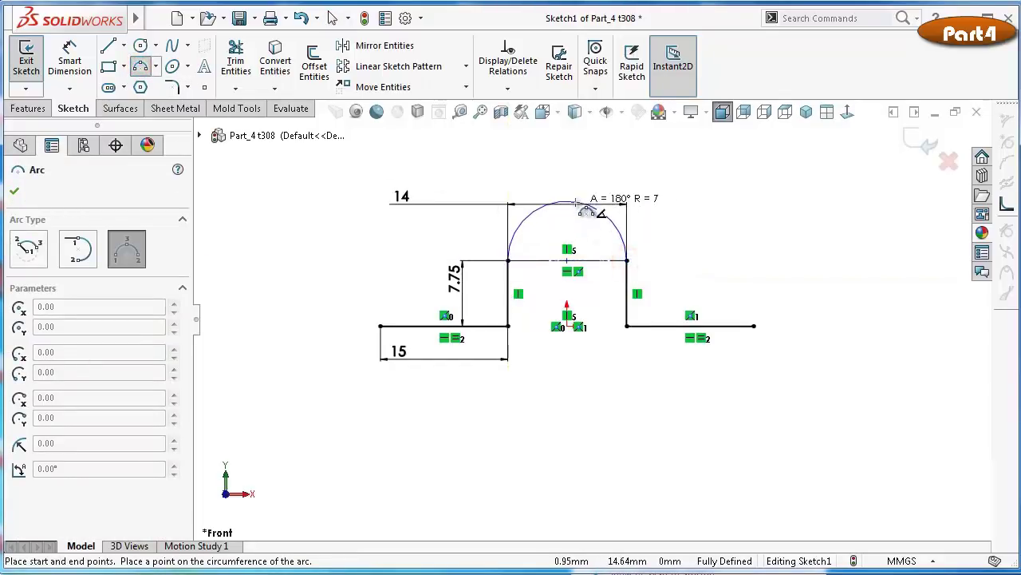
click(567, 200)
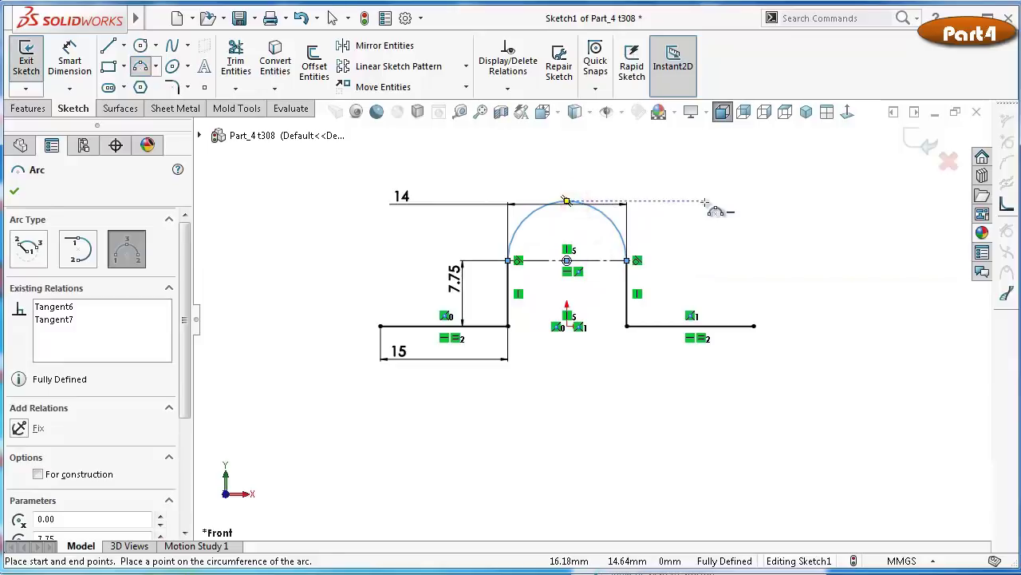
key(Escape)
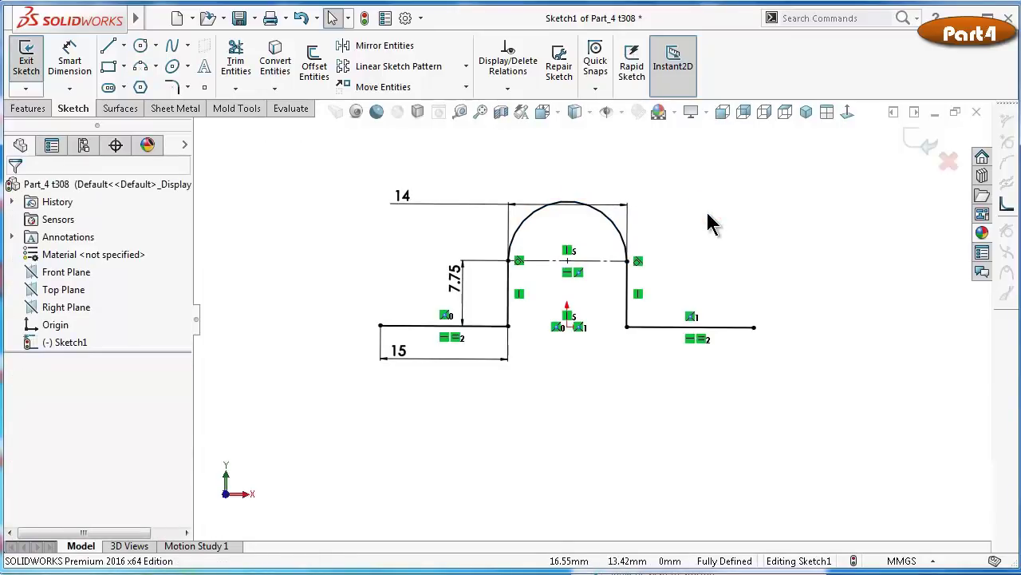
key(ctrl+7)
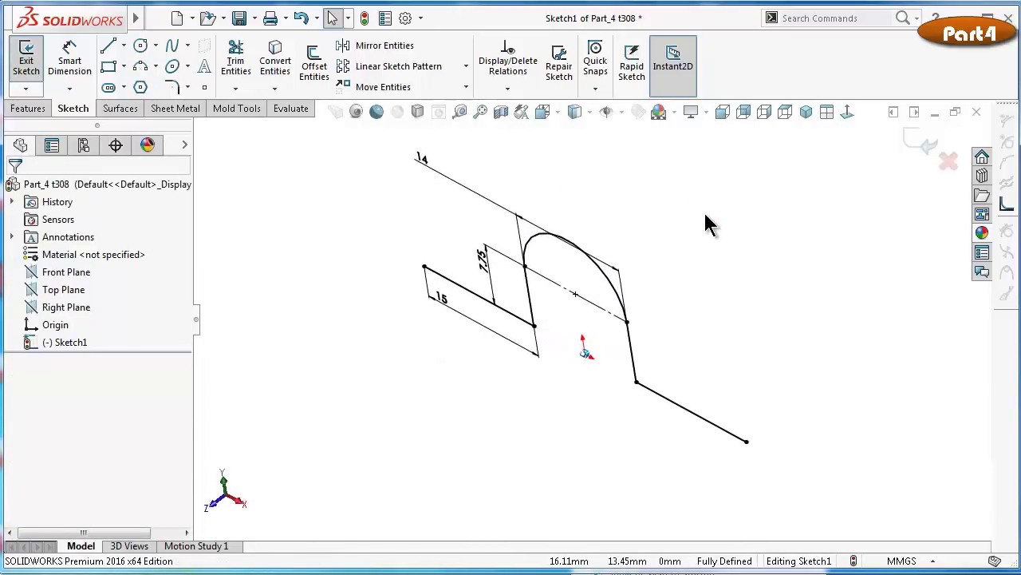
Start a Base Flange from the hat sketch with a 38.5 mm depth
click(165, 112)
click(36, 72)
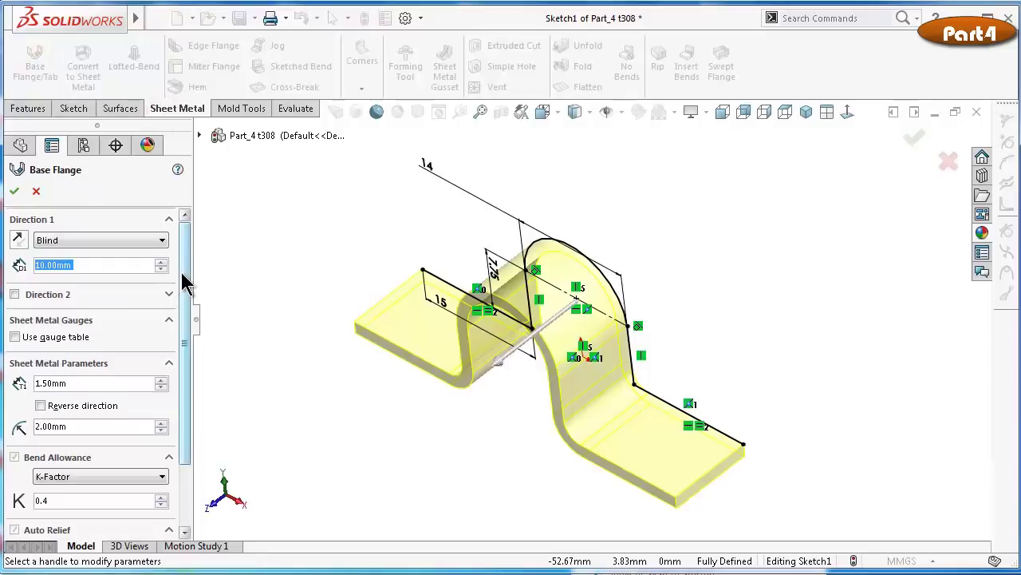
drag(183, 271, 179, 301)
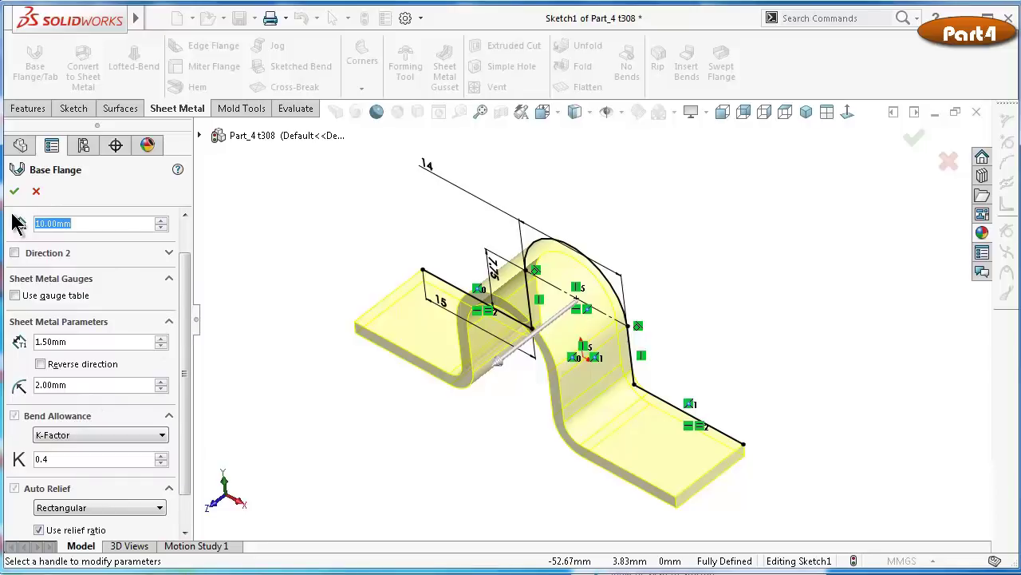
text(38.5)
key(Return)
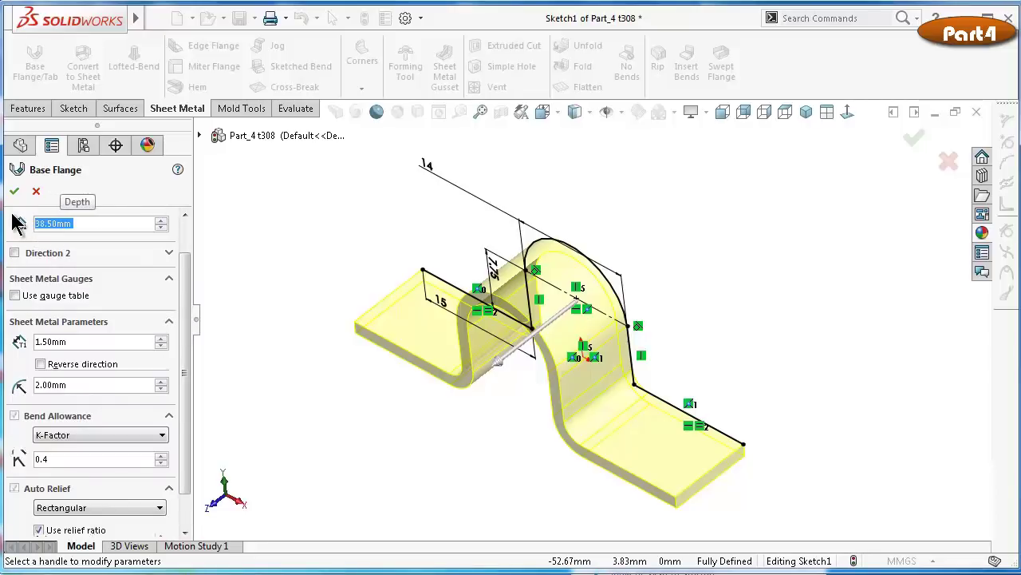
Change the flange end condition to Mid Plane and accept Base-Flange1
drag(184, 278, 190, 248)
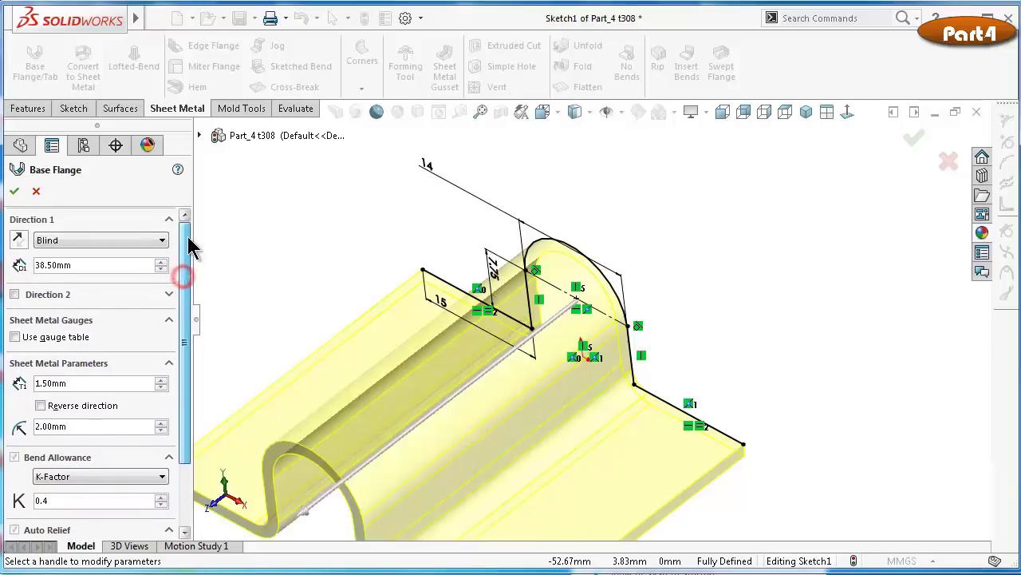
scroll(187, 269, down, 2)
scroll(187, 263, up, 2)
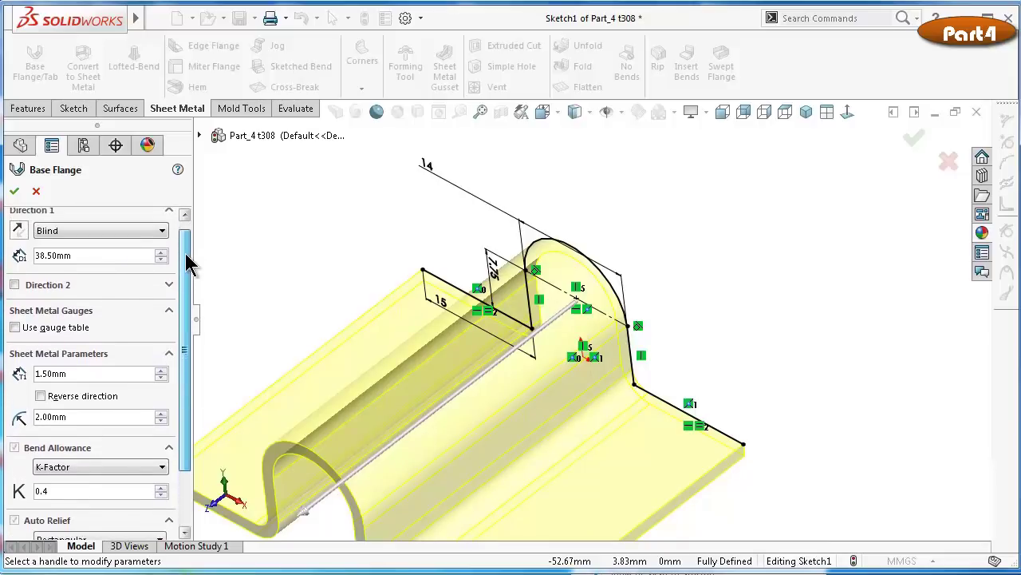
click(137, 231)
click(106, 286)
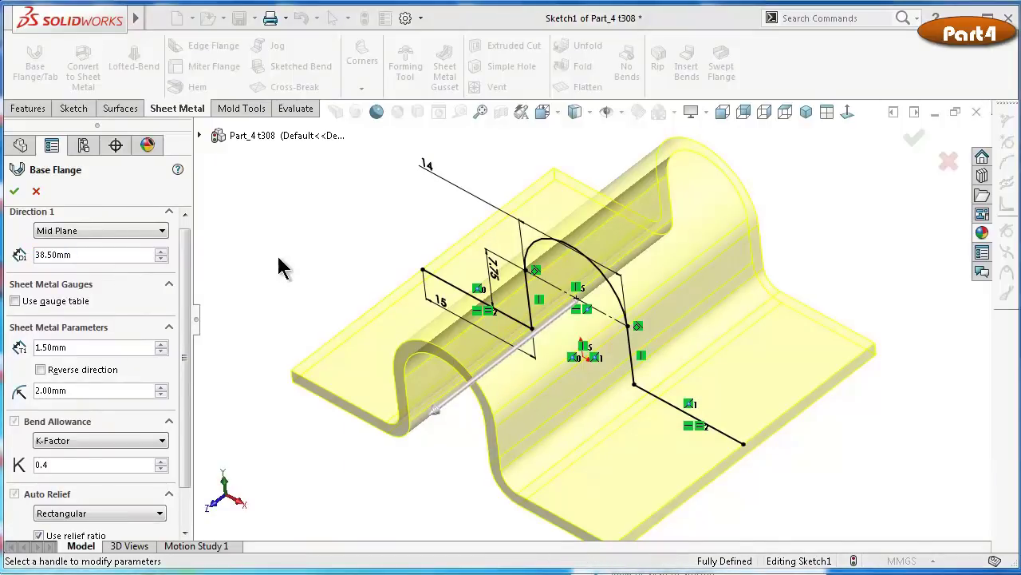
click(14, 191)
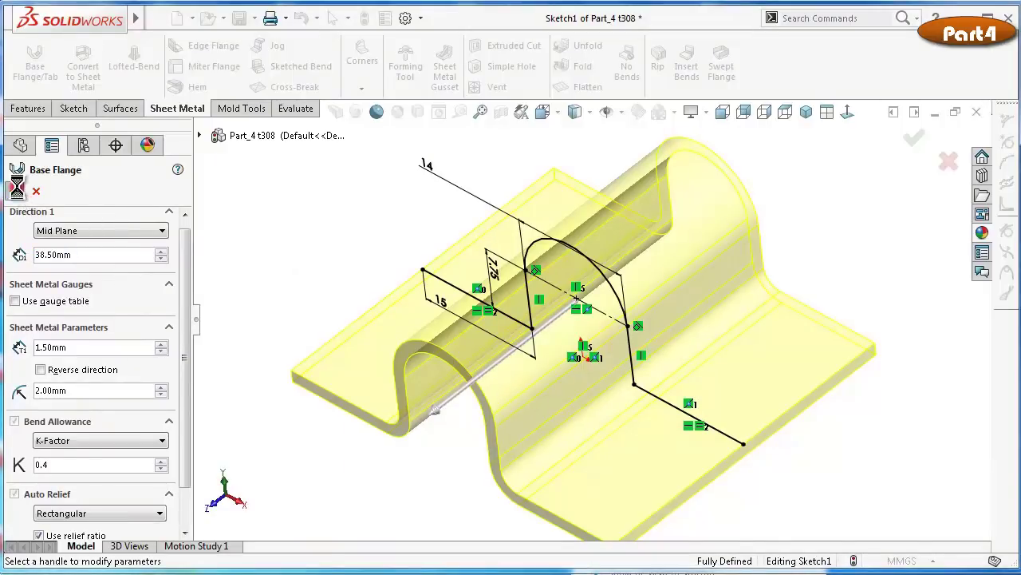
click(288, 256)
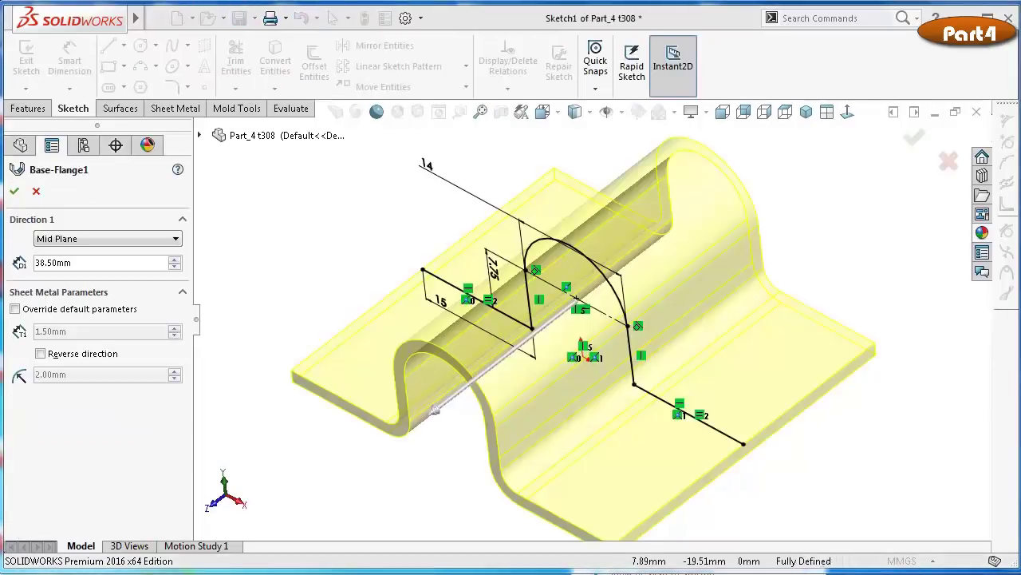
click(13, 192)
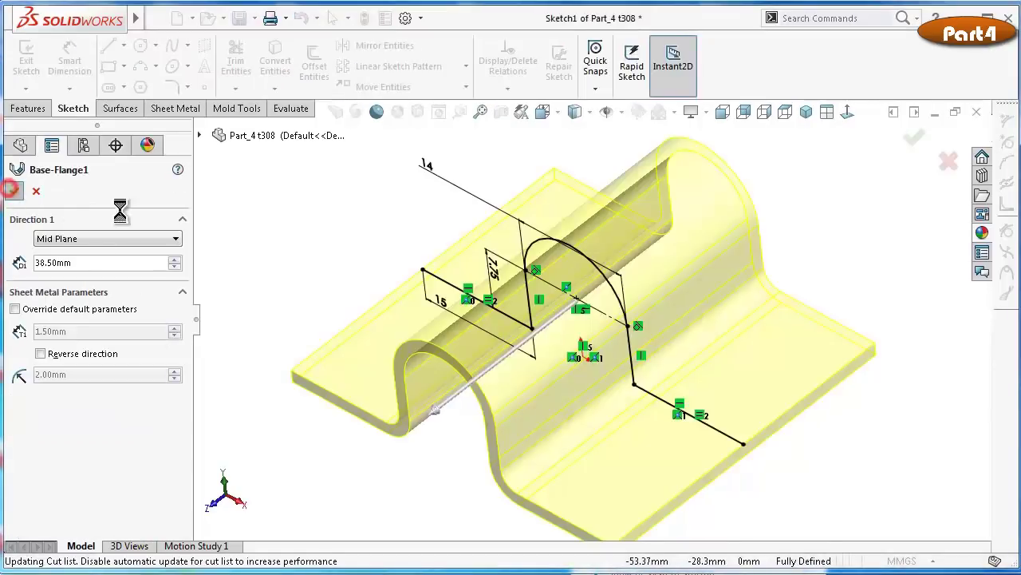
click(308, 239)
key(Right)
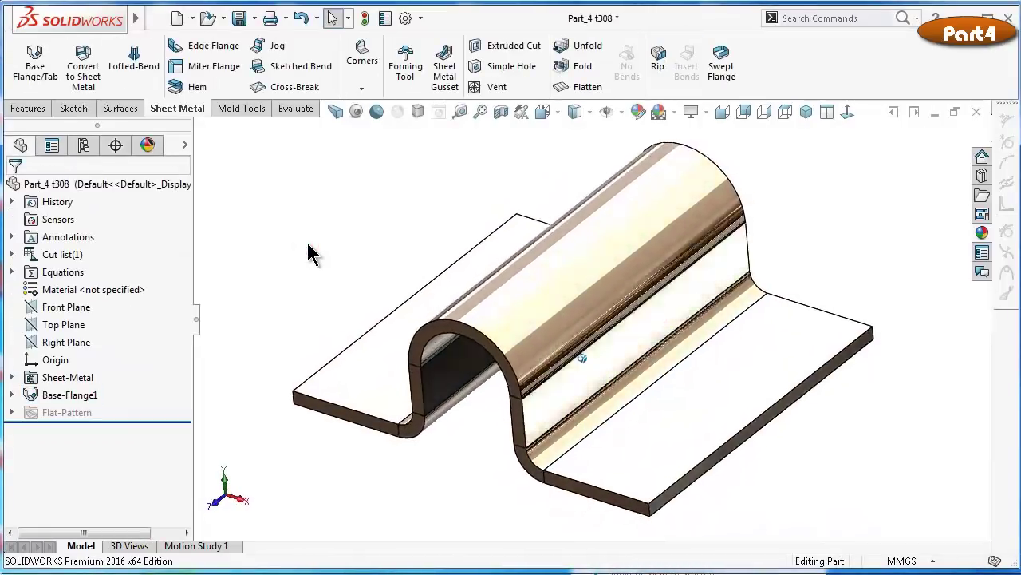
Edit Base-Flange1 and reverse its direction so the 1.5 mm thickness sits on the other side
key(Right)
key(Right)
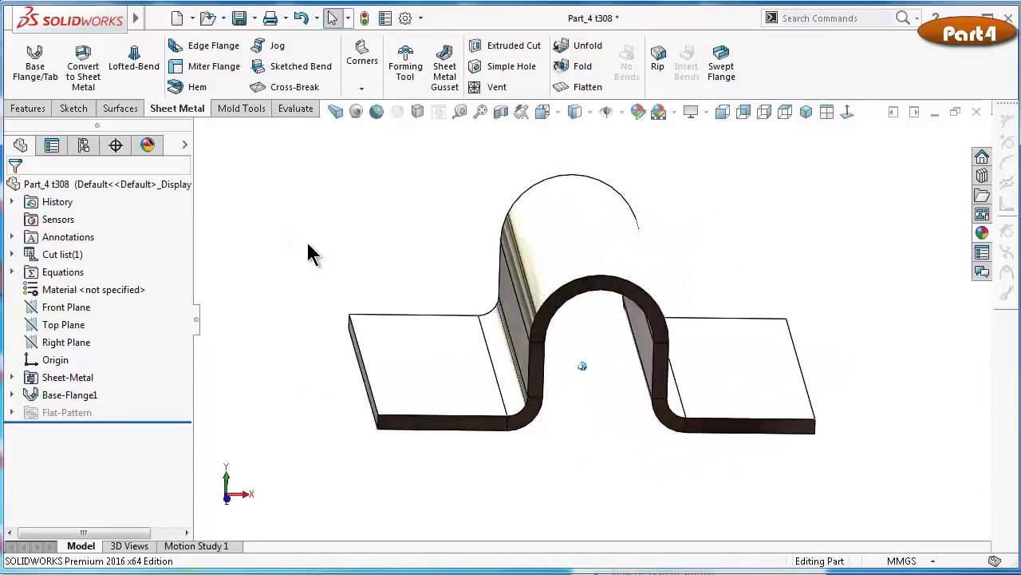
key(Right)
key(Right)
key(Down)
key(Down)
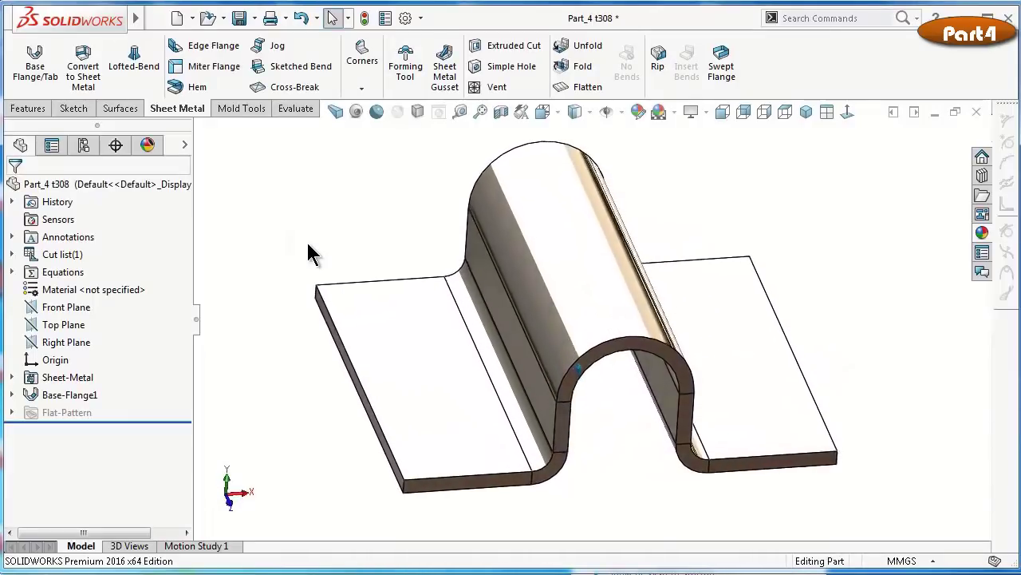
key(Down)
key(Down)
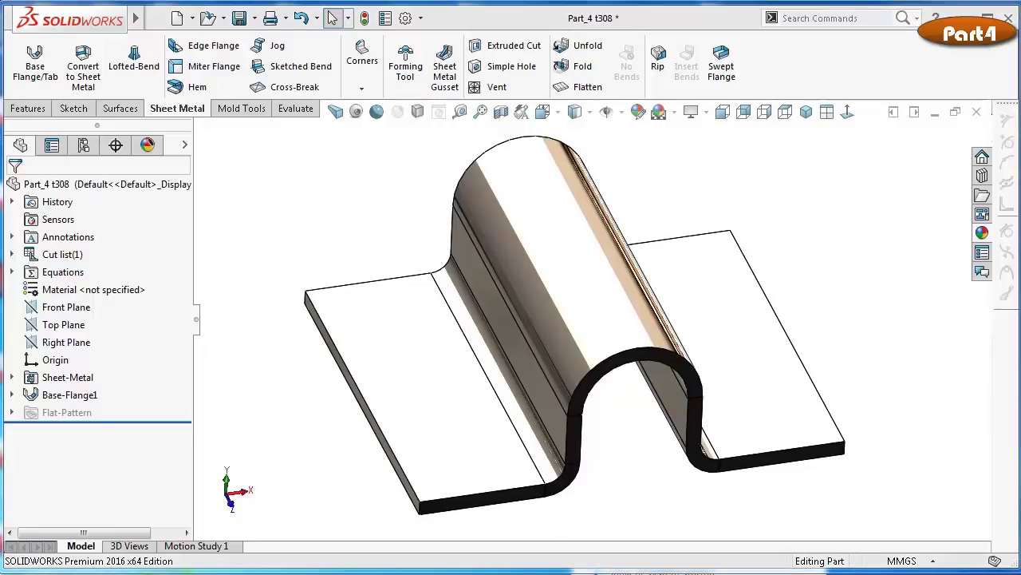
click(83, 395)
click(89, 349)
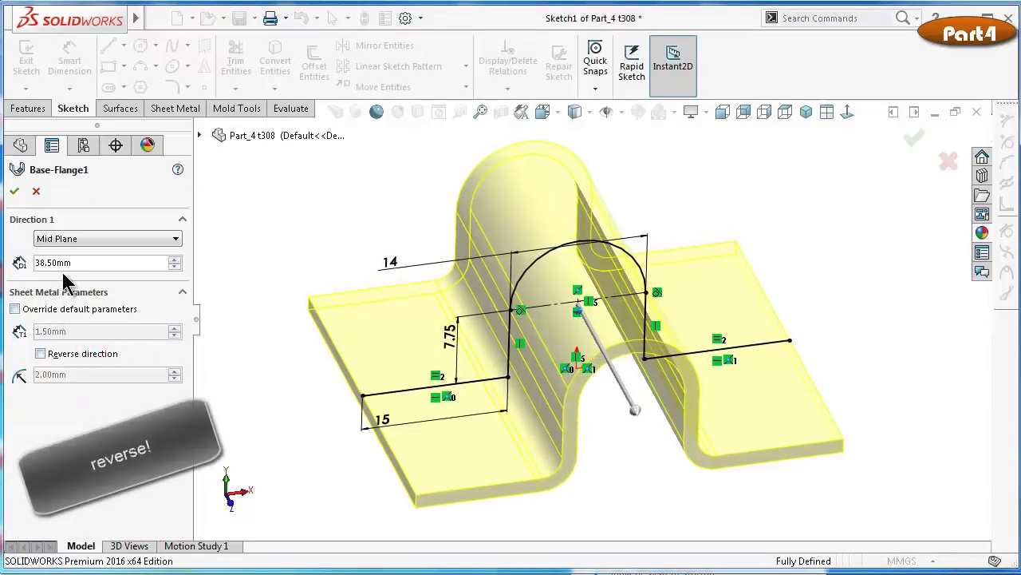
click(41, 354)
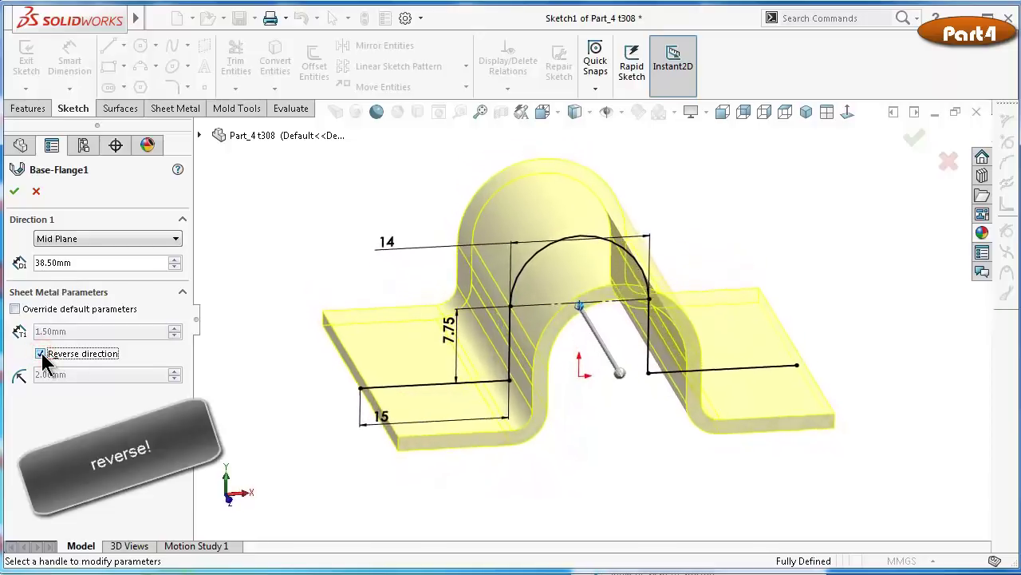
click(15, 190)
click(593, 435)
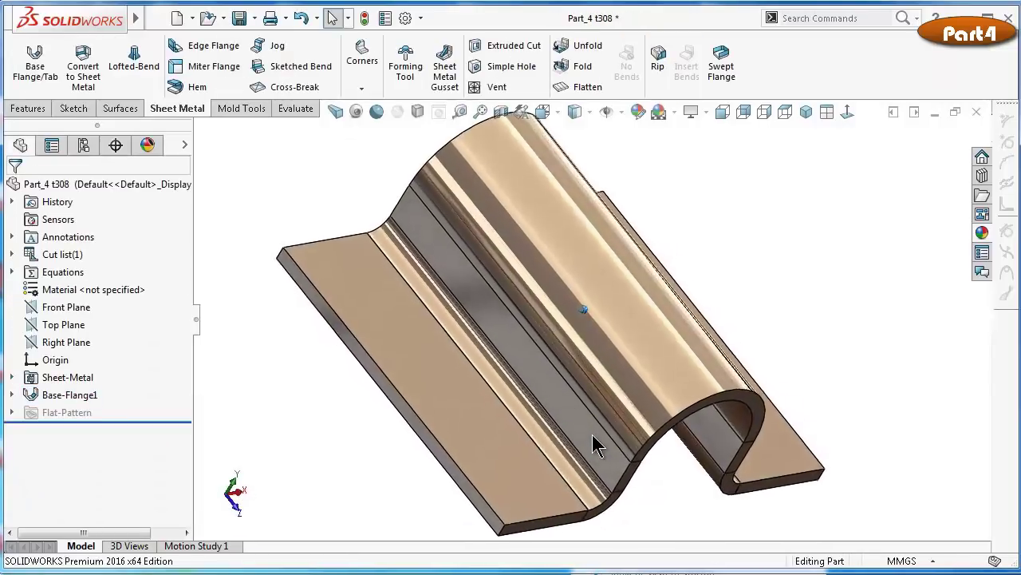
Unfold all three bends with the left flange face fixed, creating Unfold1
click(806, 112)
click(805, 211)
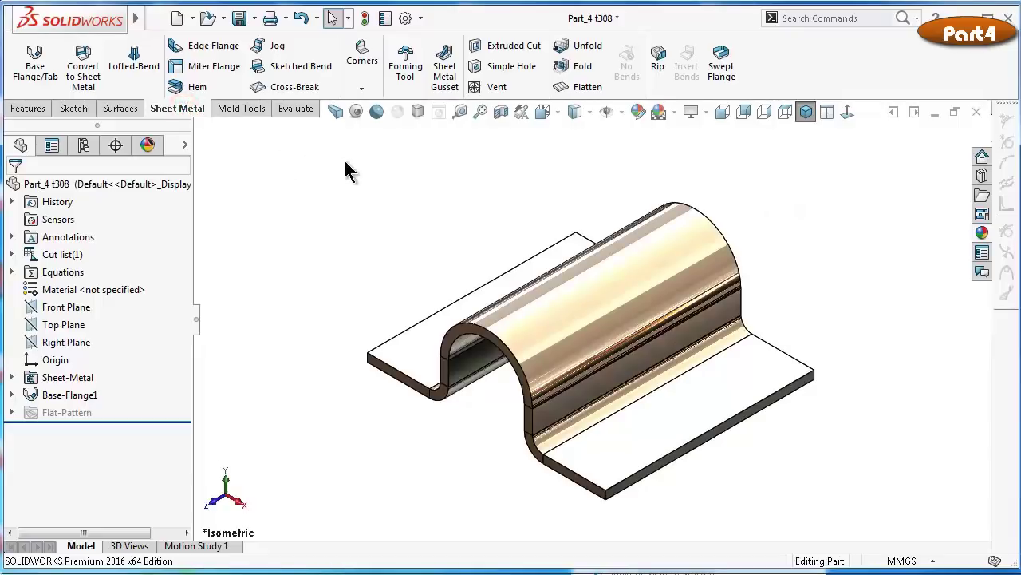
click(579, 71)
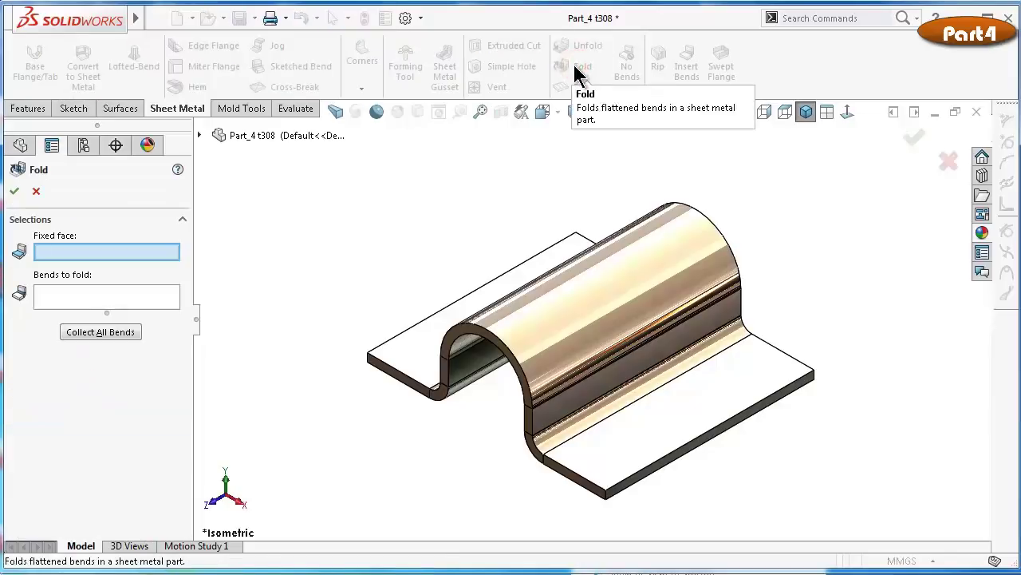
click(35, 191)
click(566, 44)
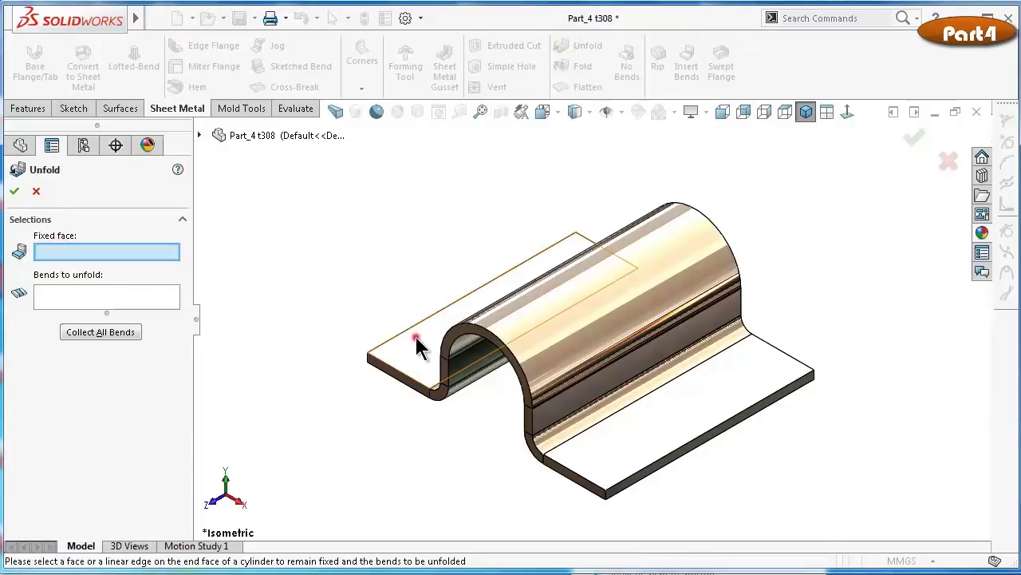
click(419, 346)
click(115, 331)
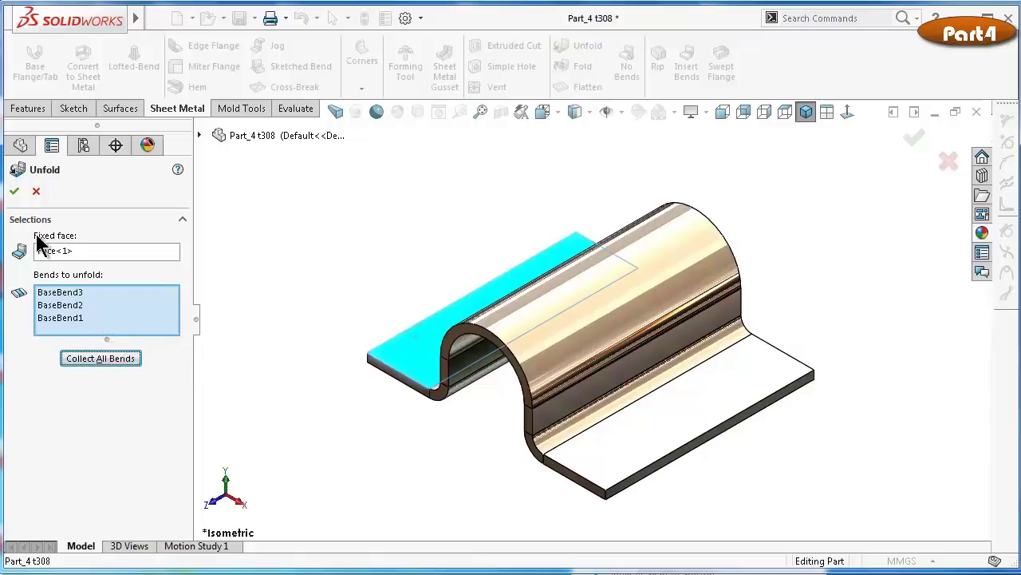
click(14, 191)
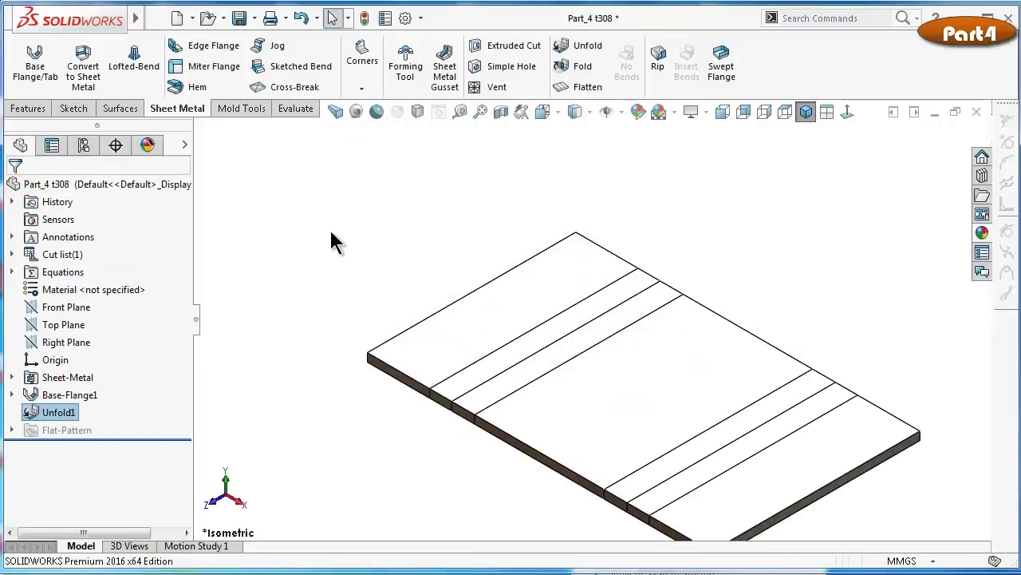
click(357, 238)
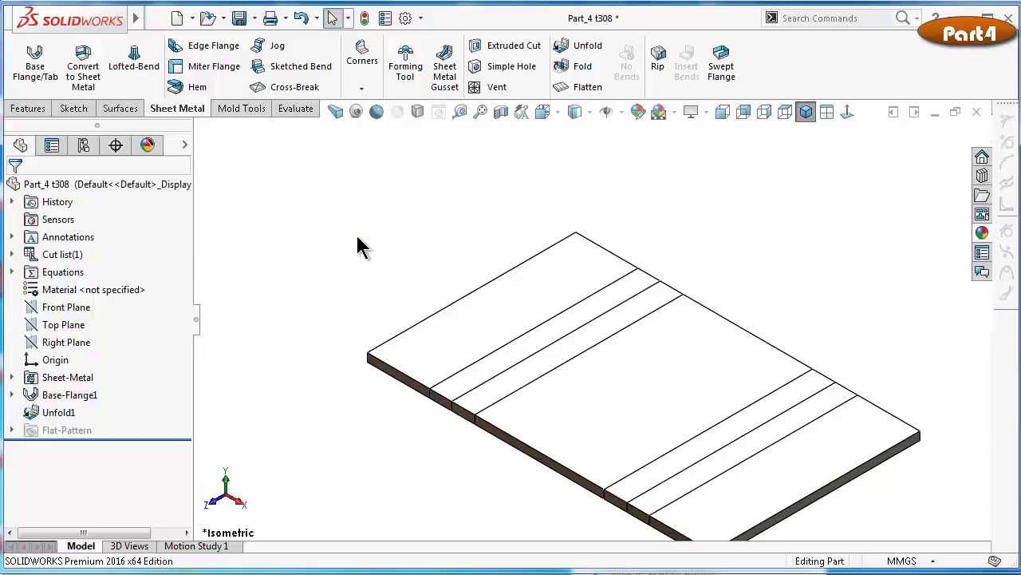
Start a sketch on the flat middle panel face and view it normal-to
click(656, 417)
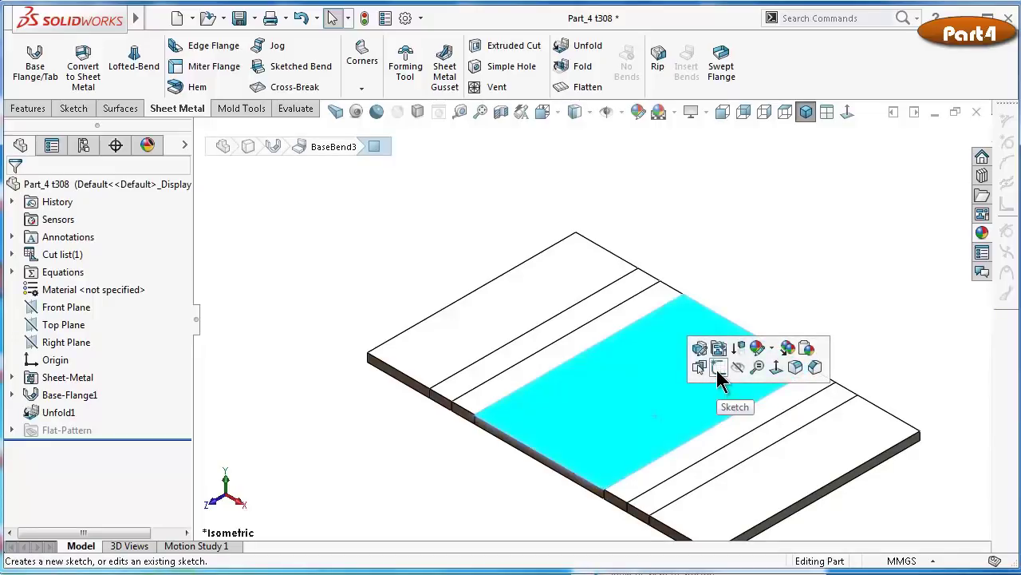
click(717, 369)
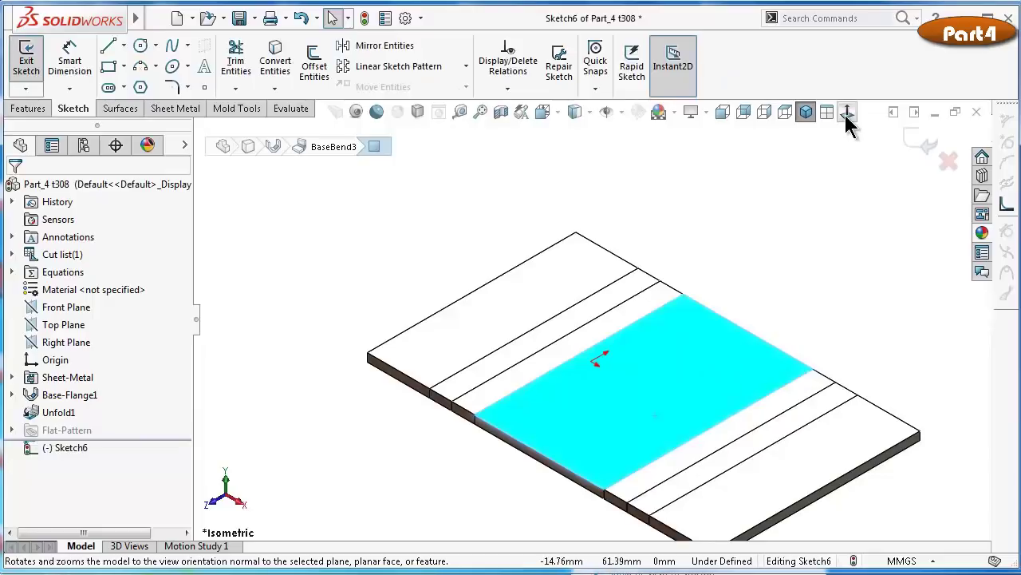
click(846, 113)
click(885, 355)
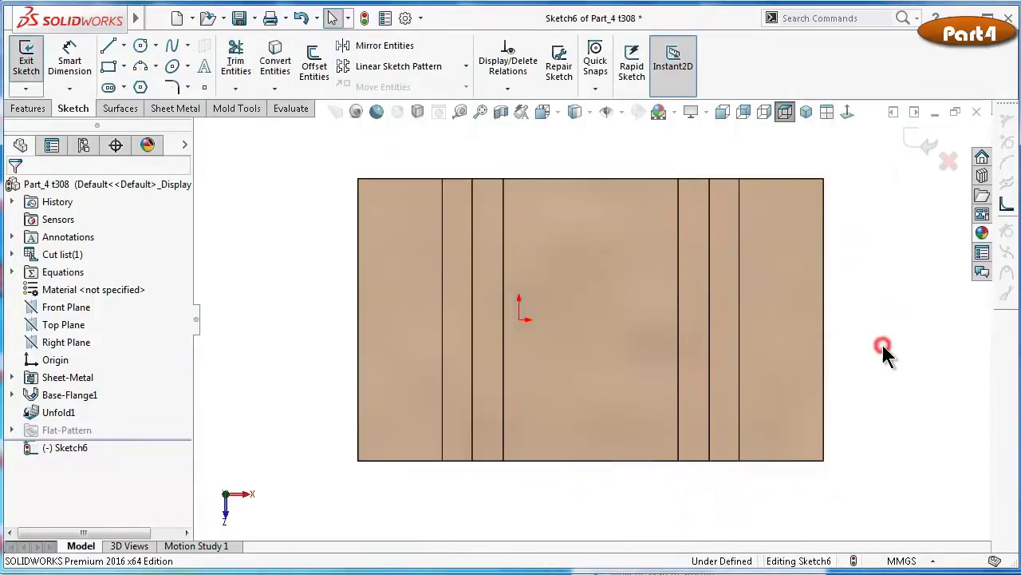
scroll(659, 359, down, 2)
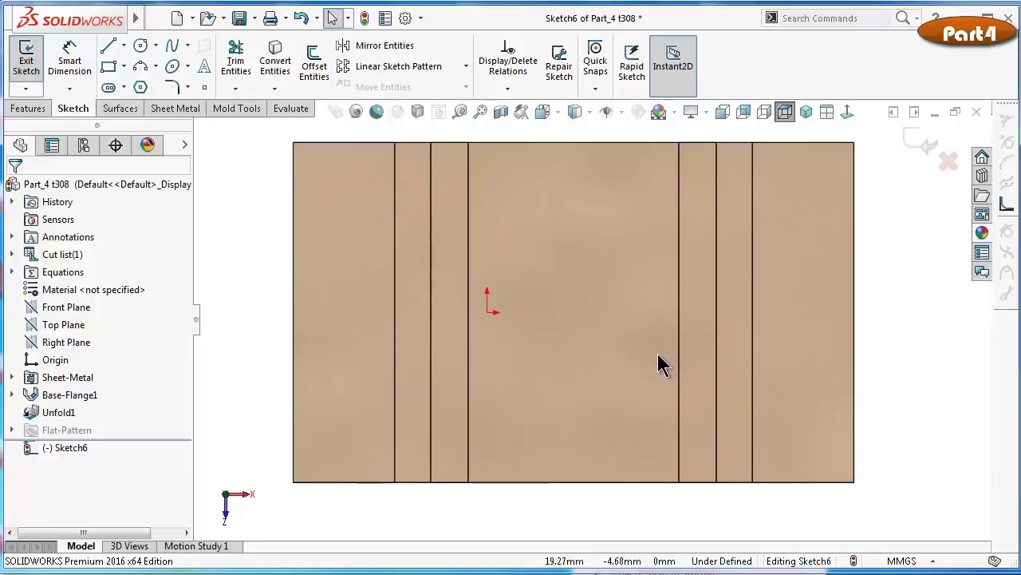
Draw a vertical centerline from the plate's top edge to its bottom edge
click(125, 46)
click(140, 85)
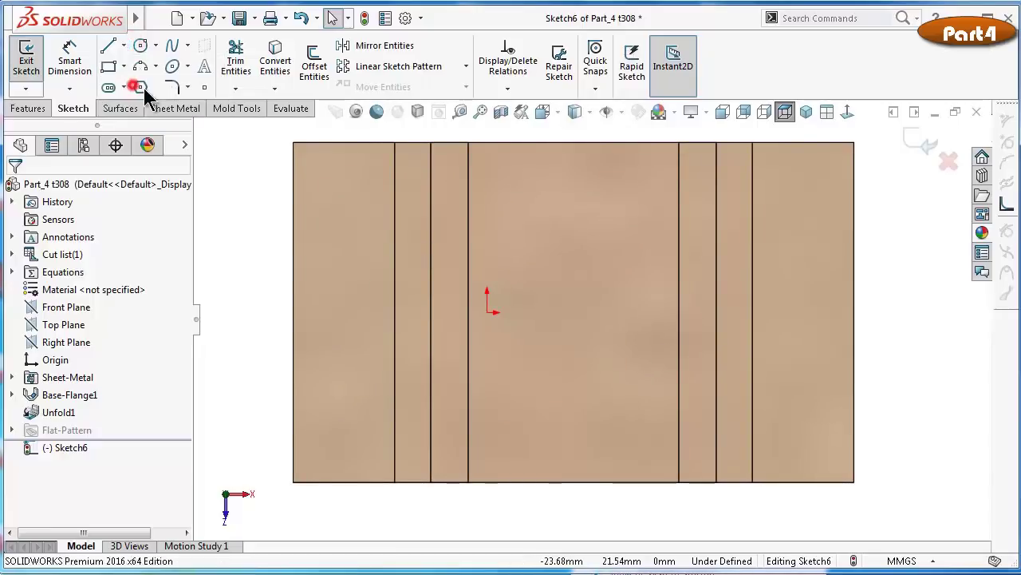
click(572, 142)
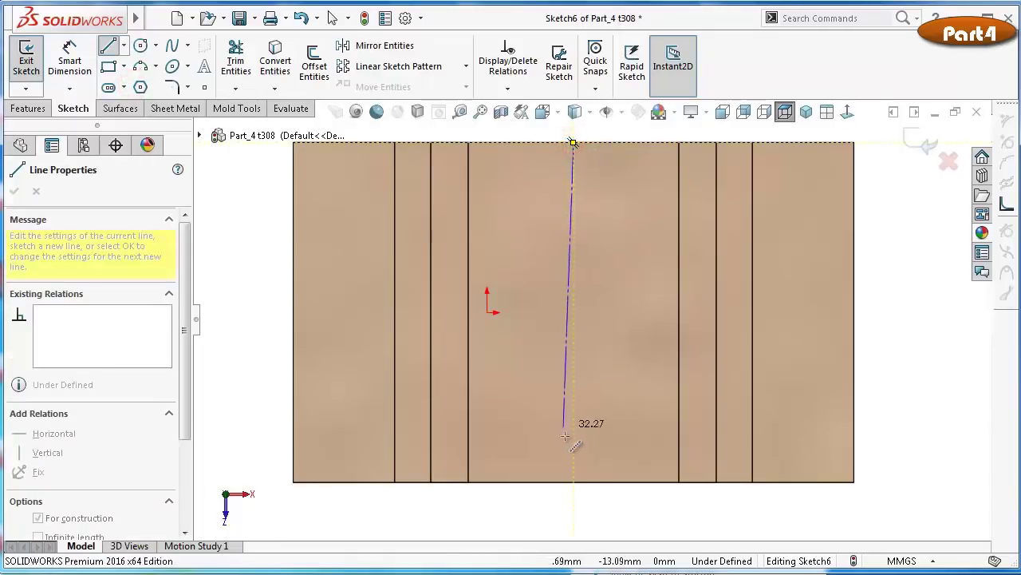
double_click(573, 481)
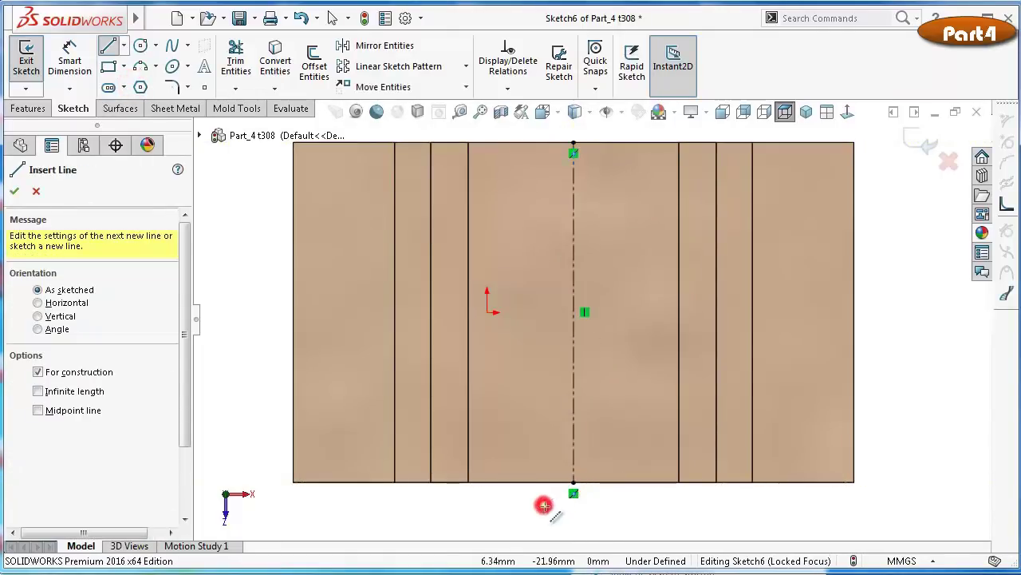
Draw a vertical straight slot anchored at the centerline's midpoint
key(Escape)
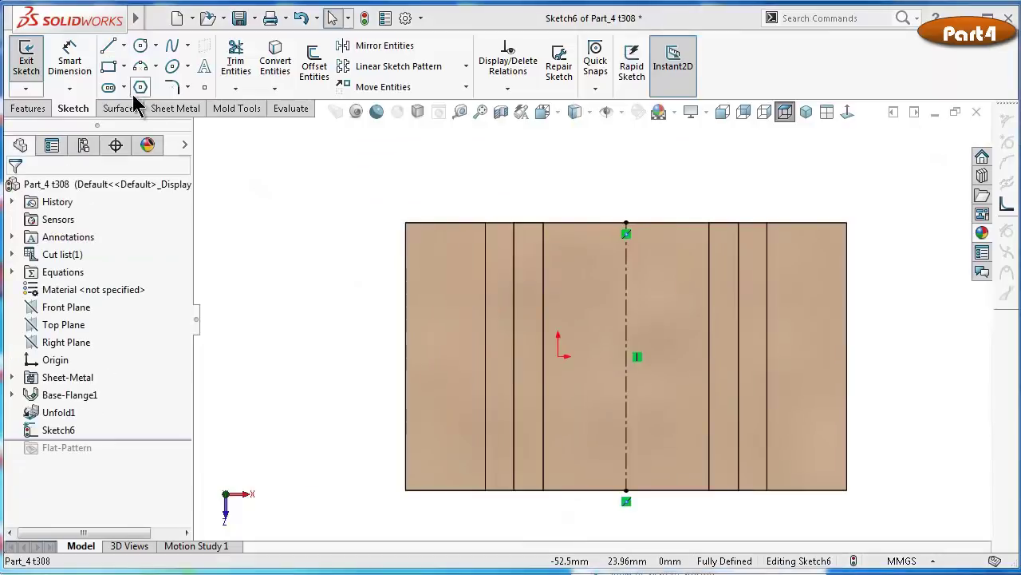
click(109, 88)
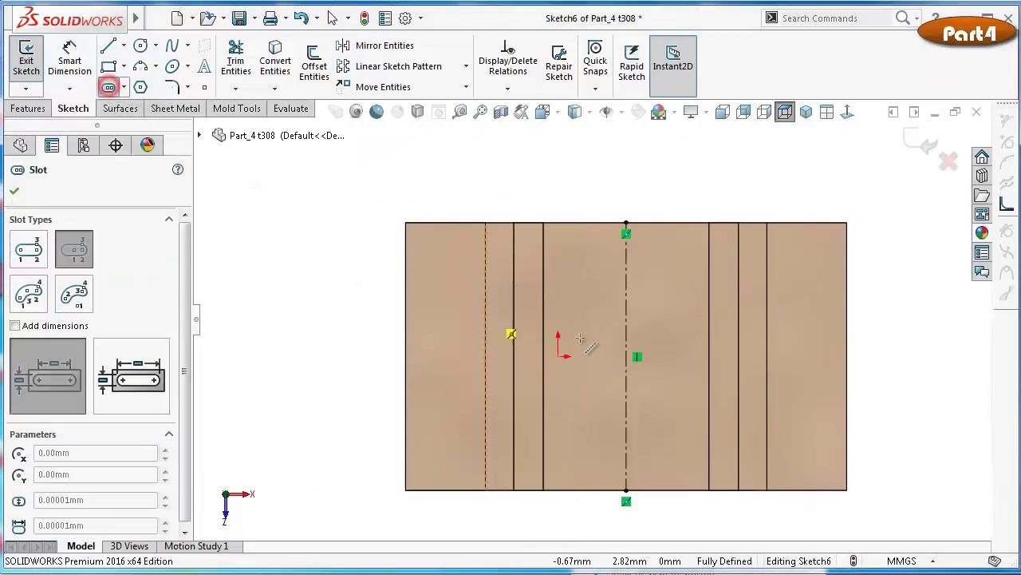
click(626, 356)
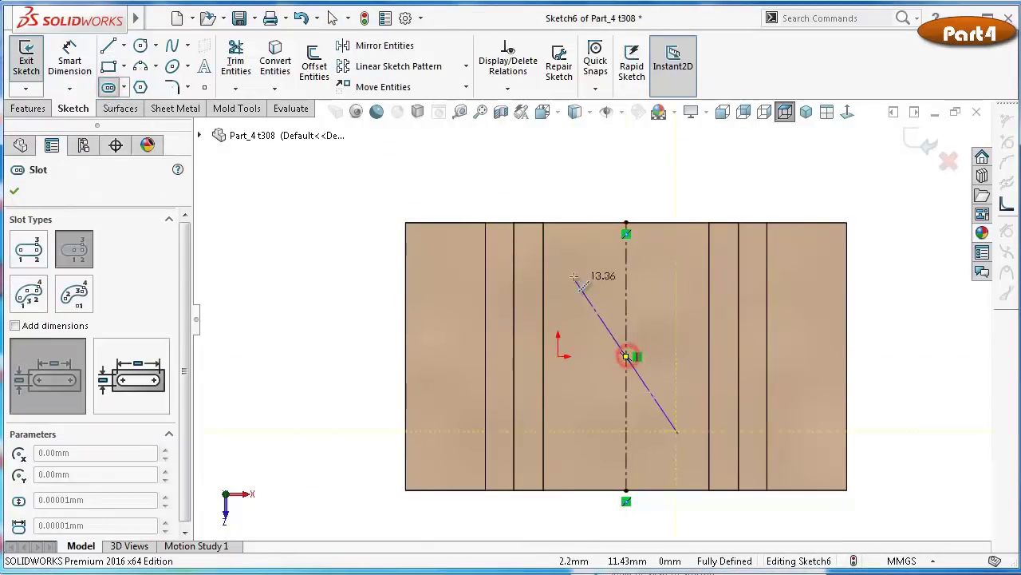
click(627, 274)
click(592, 273)
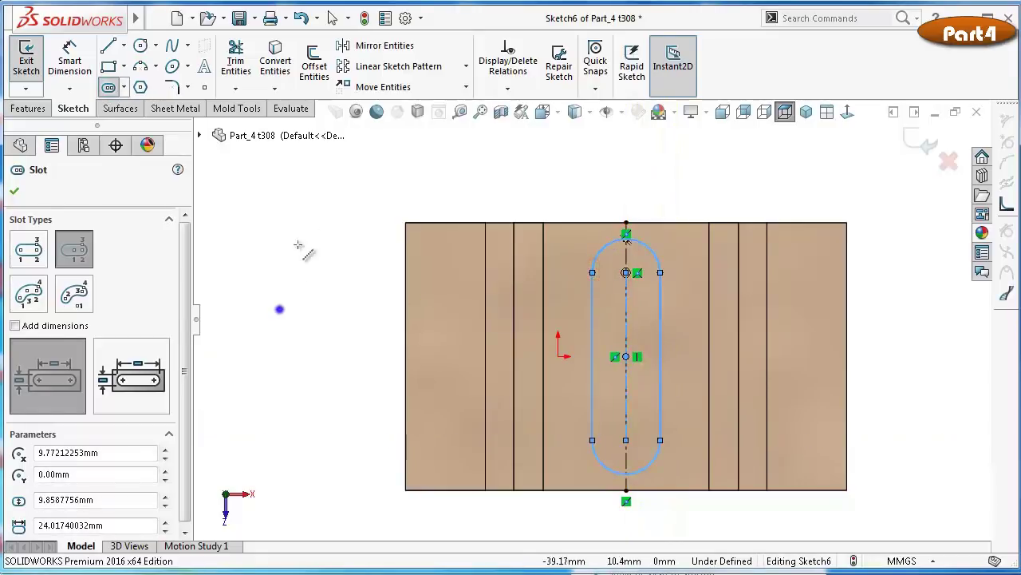
right_drag(280, 308, 316, 188)
Dimension the slot length to 18 mm and its end radius to R5
click(595, 330)
click(275, 318)
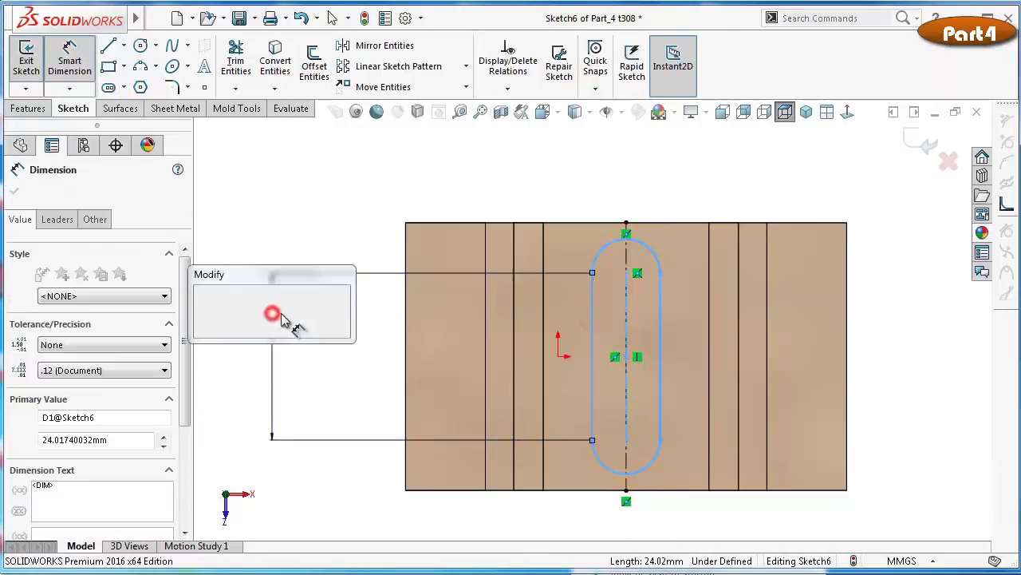
text(18)
key(Return)
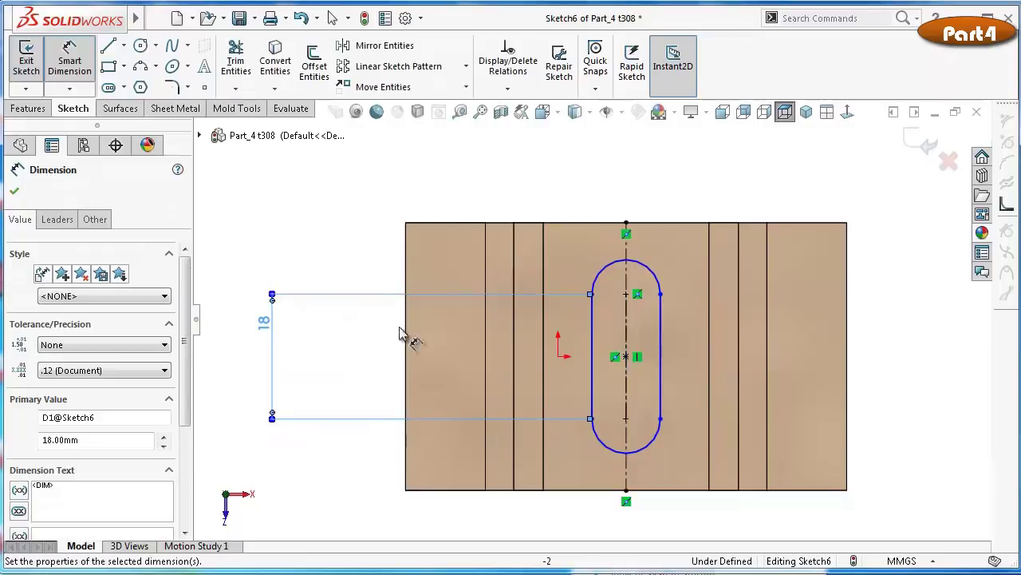
click(616, 265)
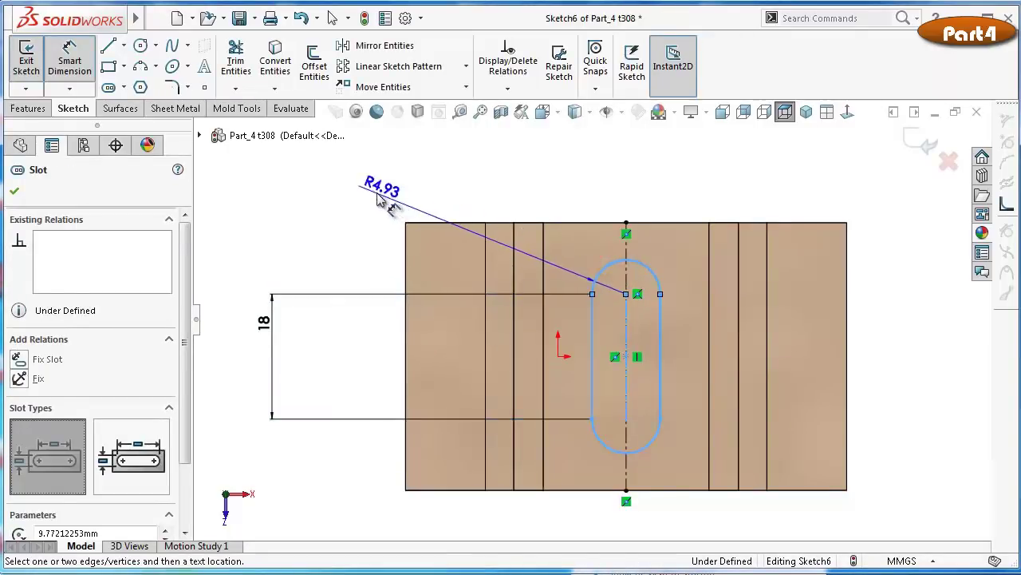
click(378, 198)
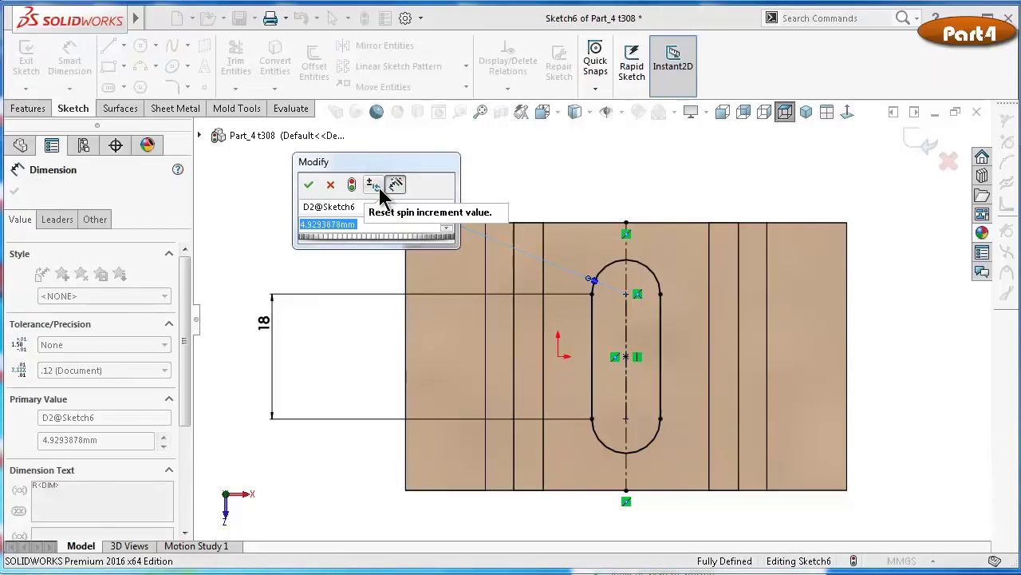
text(5)
key(Return)
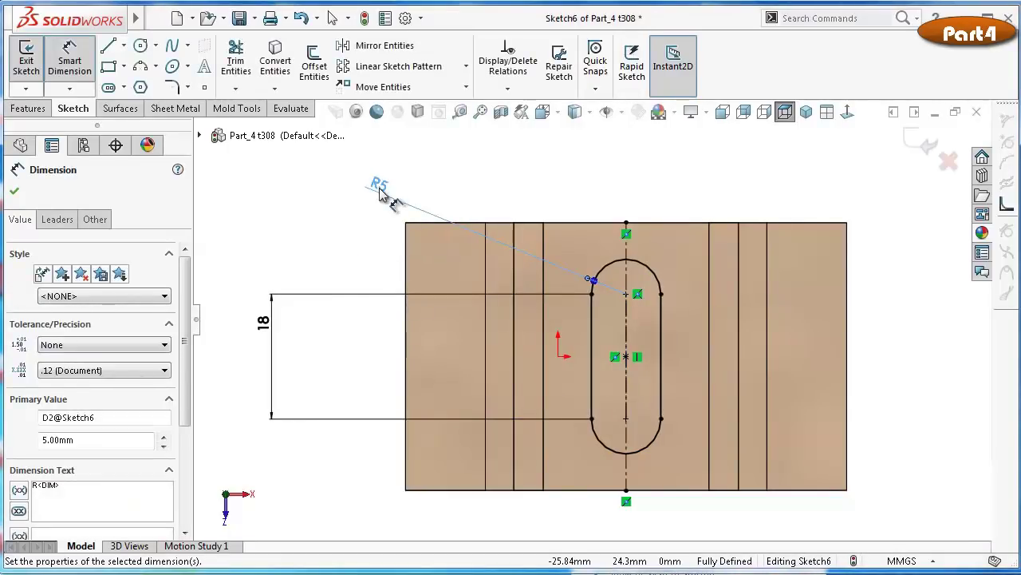
click(308, 266)
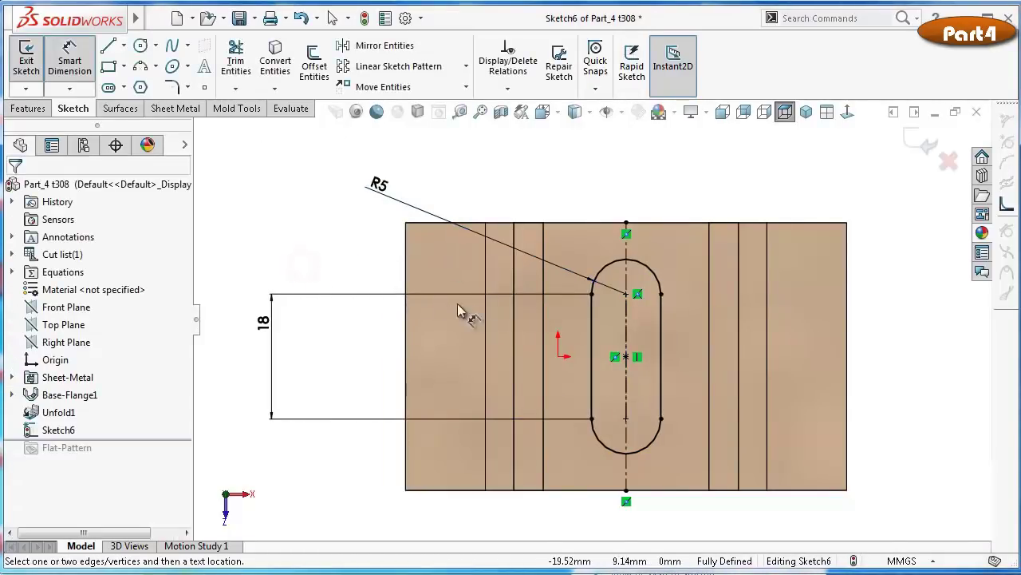
Draw a three-point arc with both ends on the right vertical line, bulging rightward
scroll(679, 365, down, 1)
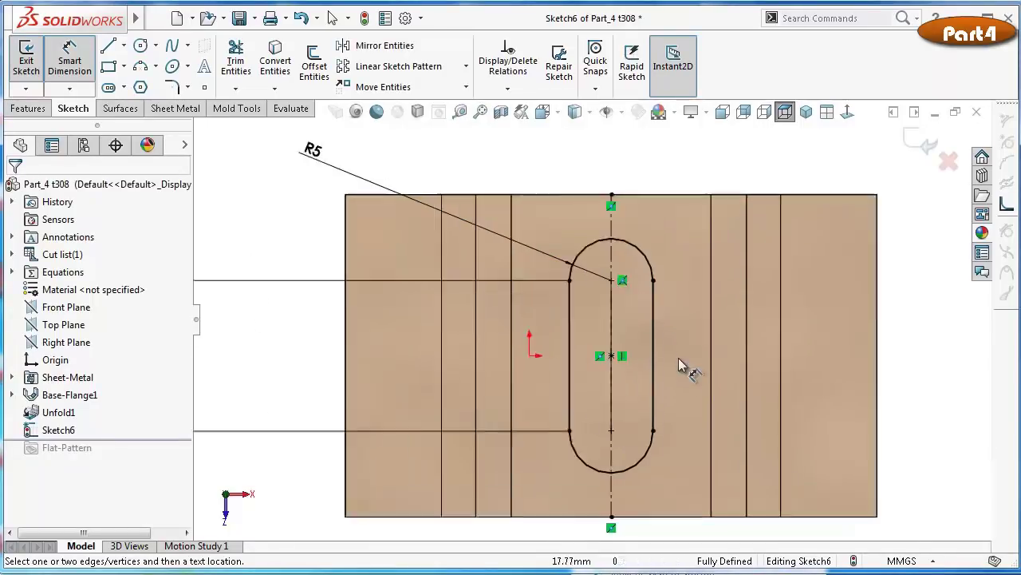
scroll(676, 395, down, 1)
scroll(681, 422, down, 1)
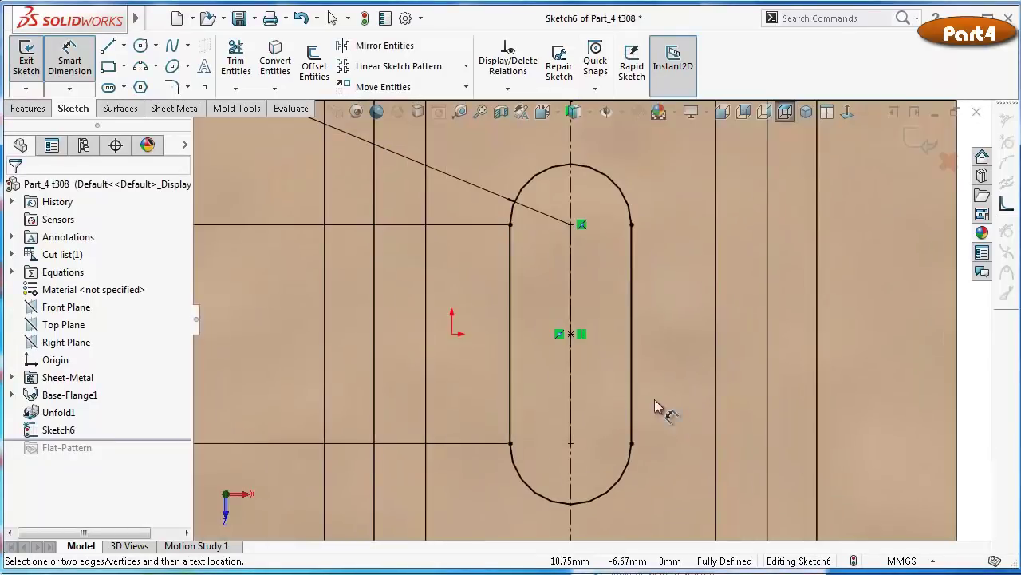
click(140, 67)
scroll(735, 460, up, 1)
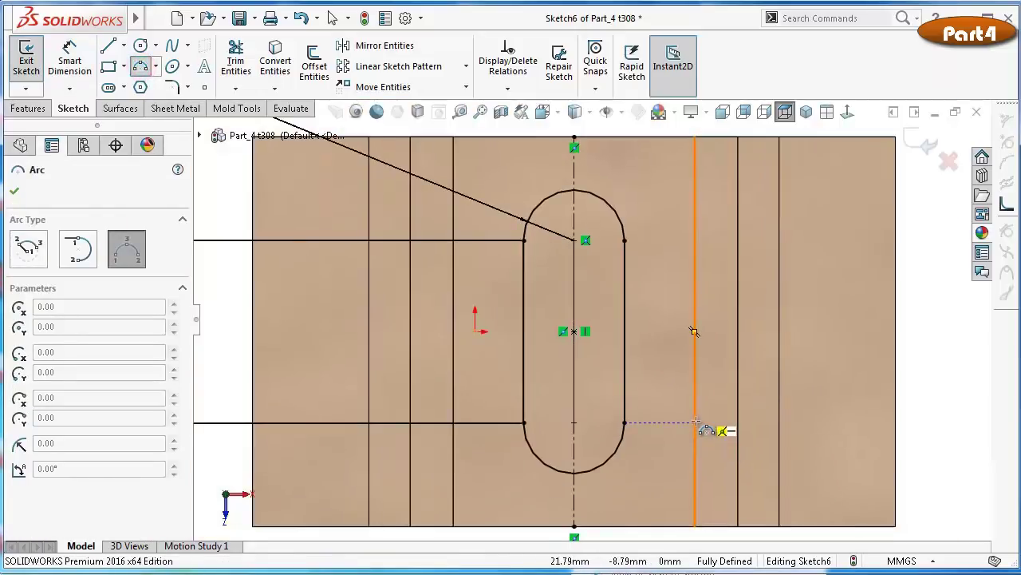
click(695, 379)
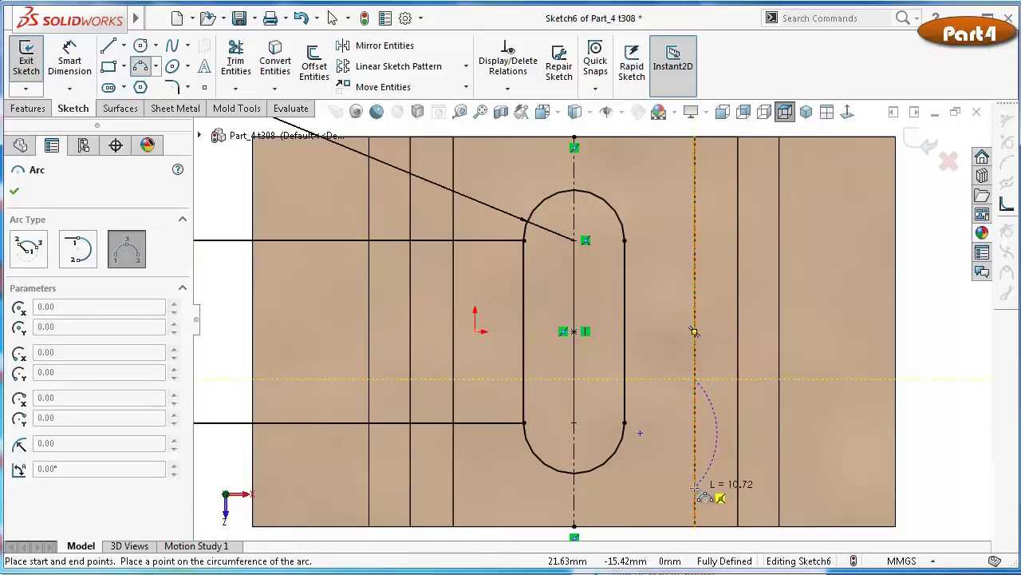
click(695, 487)
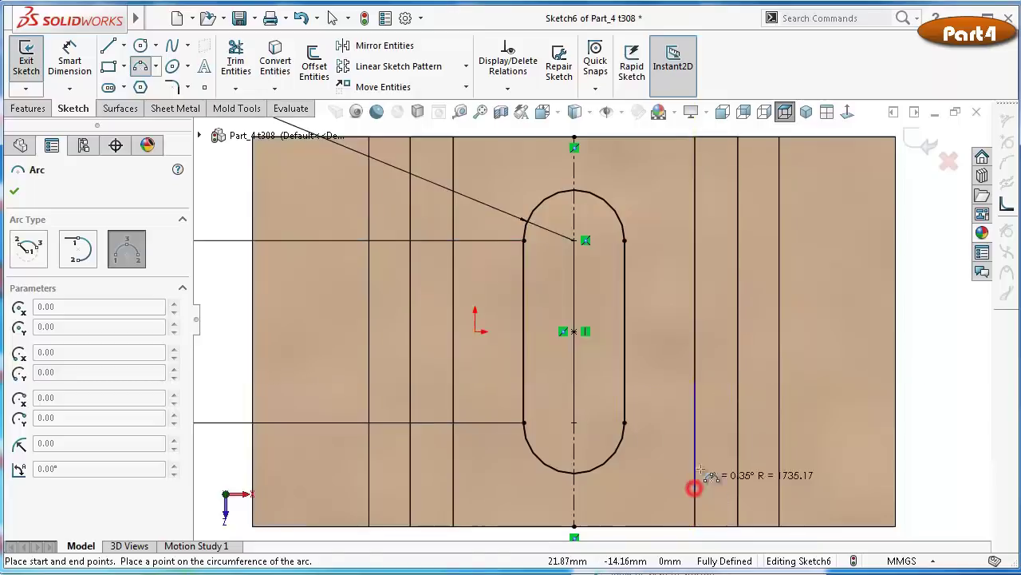
click(741, 463)
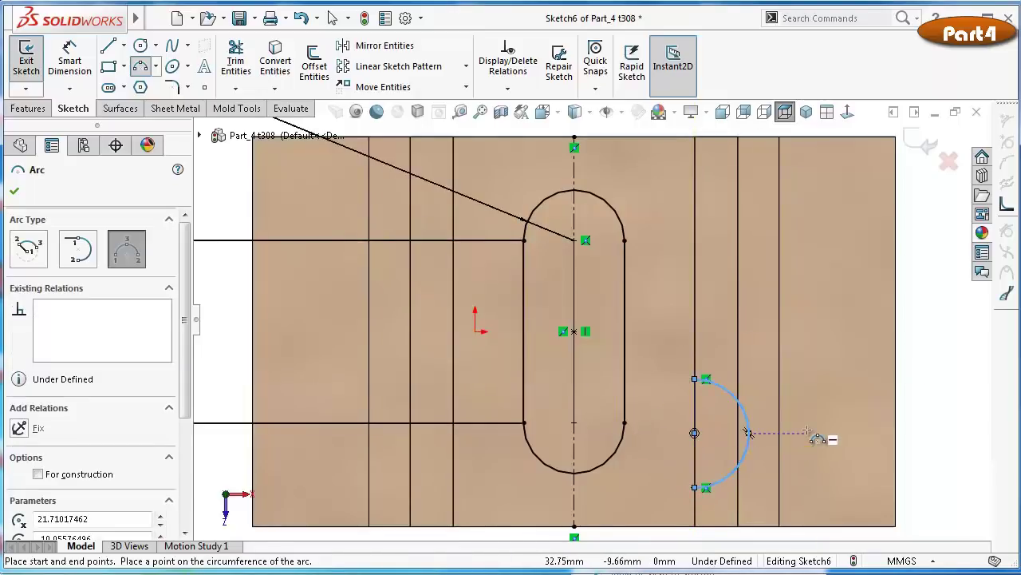
Dimension the new arc's radius as R3.88
click(748, 431)
key(d)
click(748, 415)
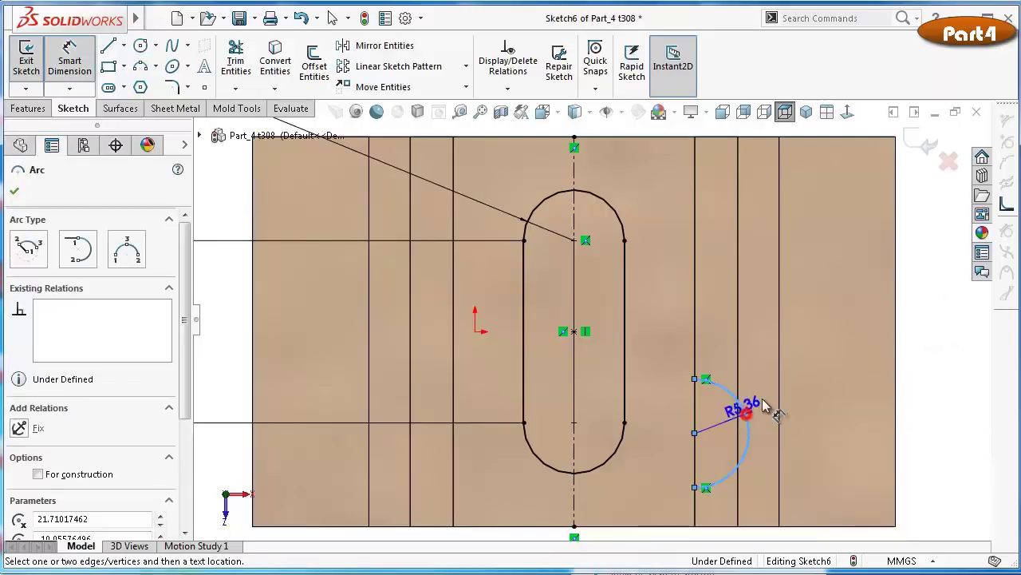
click(770, 379)
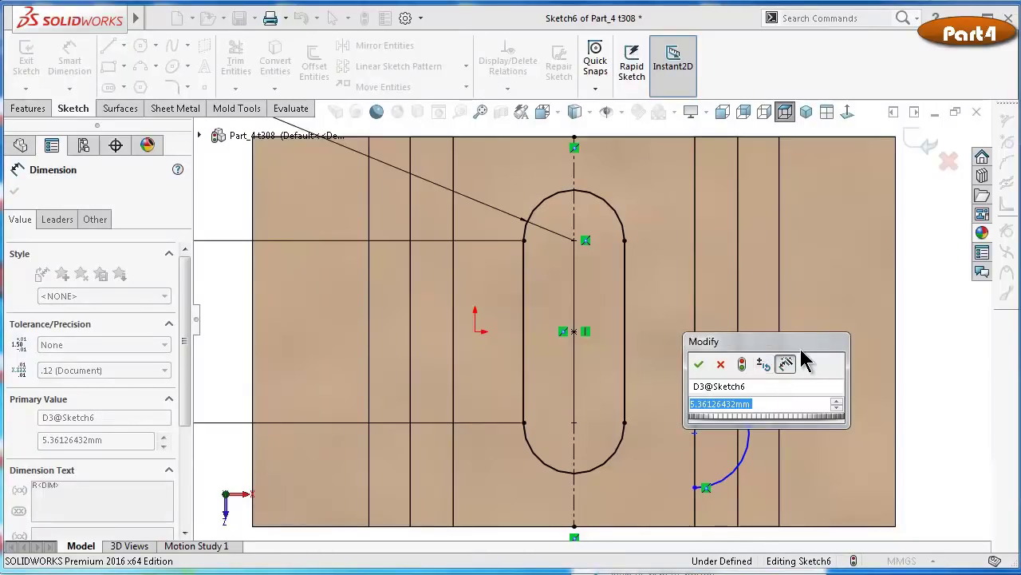
click(721, 364)
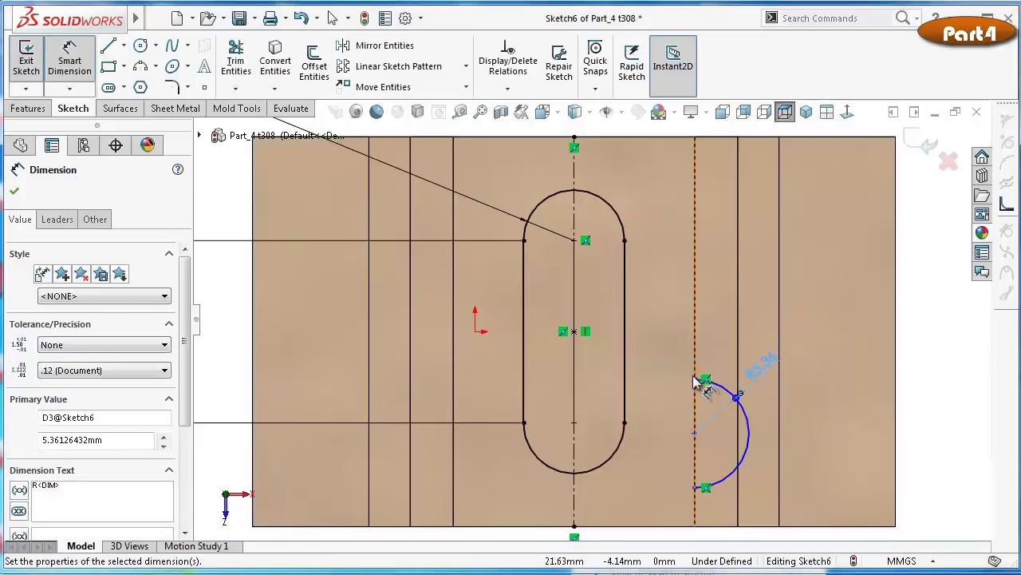
double_click(758, 374)
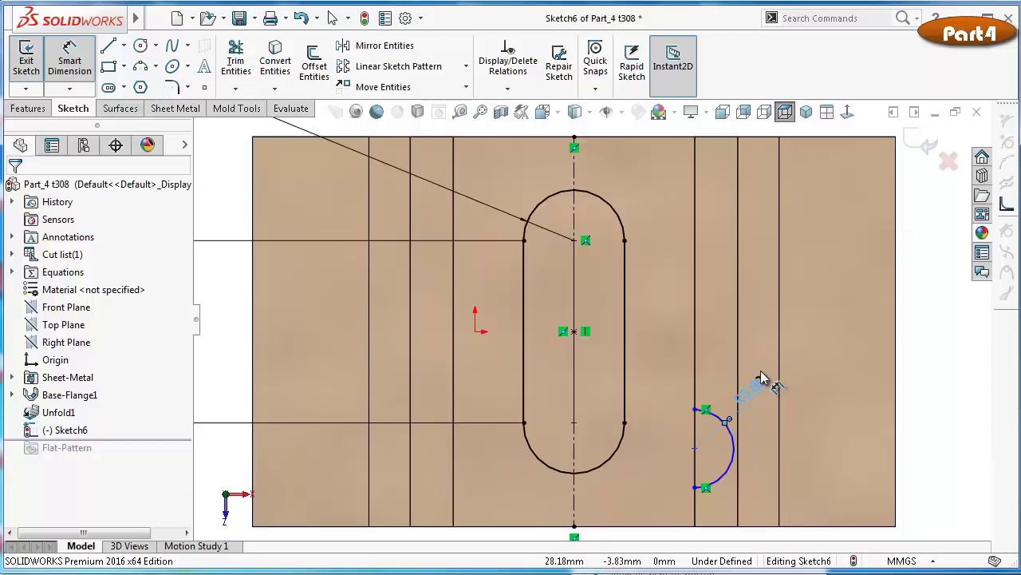
click(760, 377)
click(926, 412)
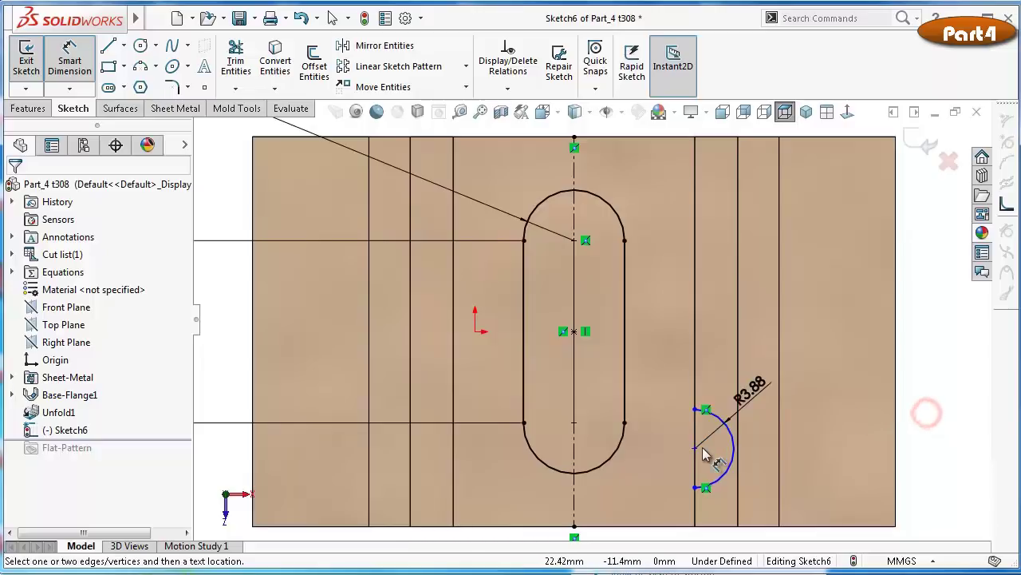
Attempt a dimension from the arc centre to the slot's lower centre, then cancel and select the slot
scroll(702, 452, down, 2)
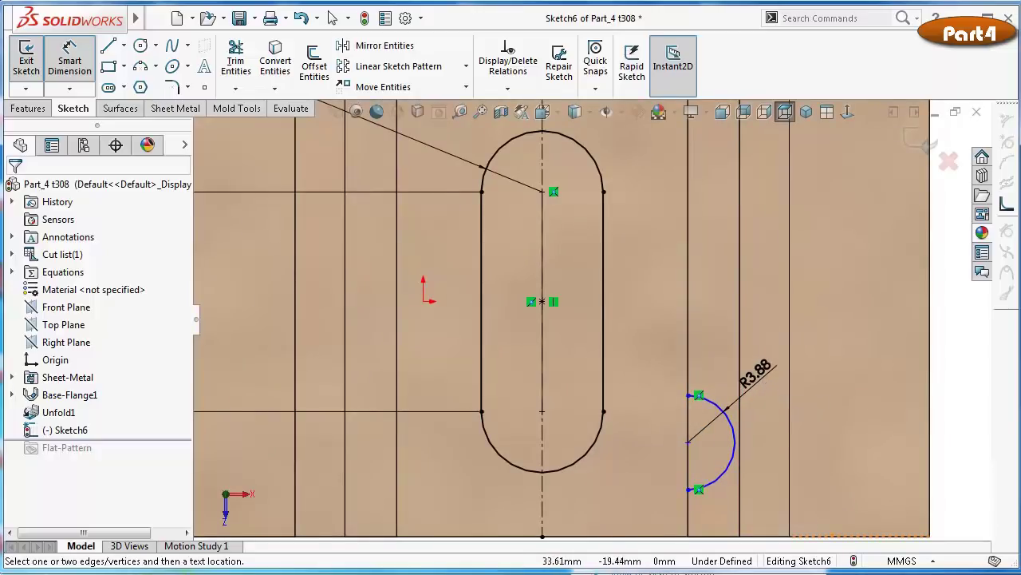
click(688, 442)
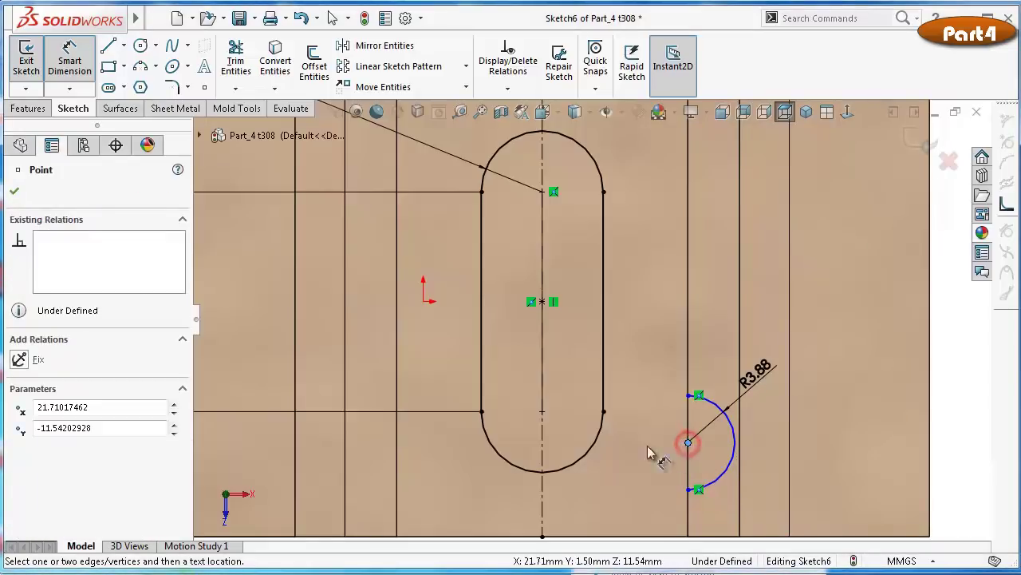
click(542, 411)
key(Escape)
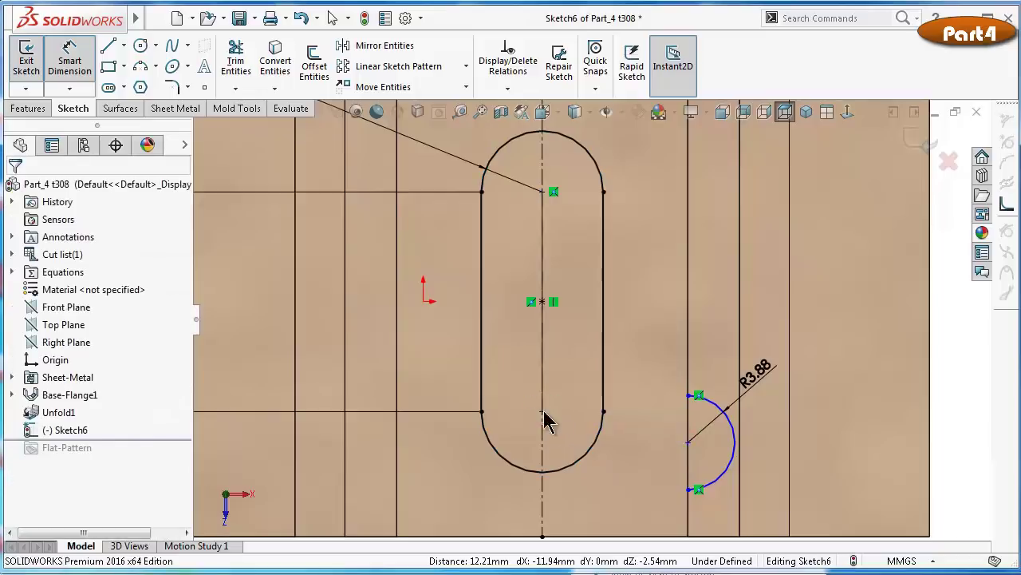
scroll(575, 423, up, 1)
click(592, 423)
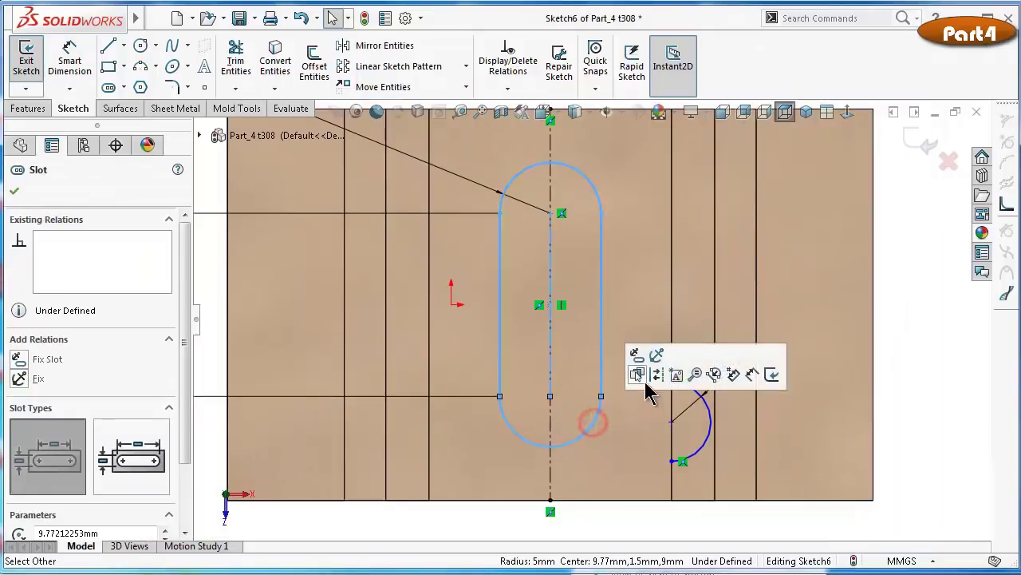
Draw a horizontal line from the small arc's lower end to the slot's bottom arc
click(653, 375)
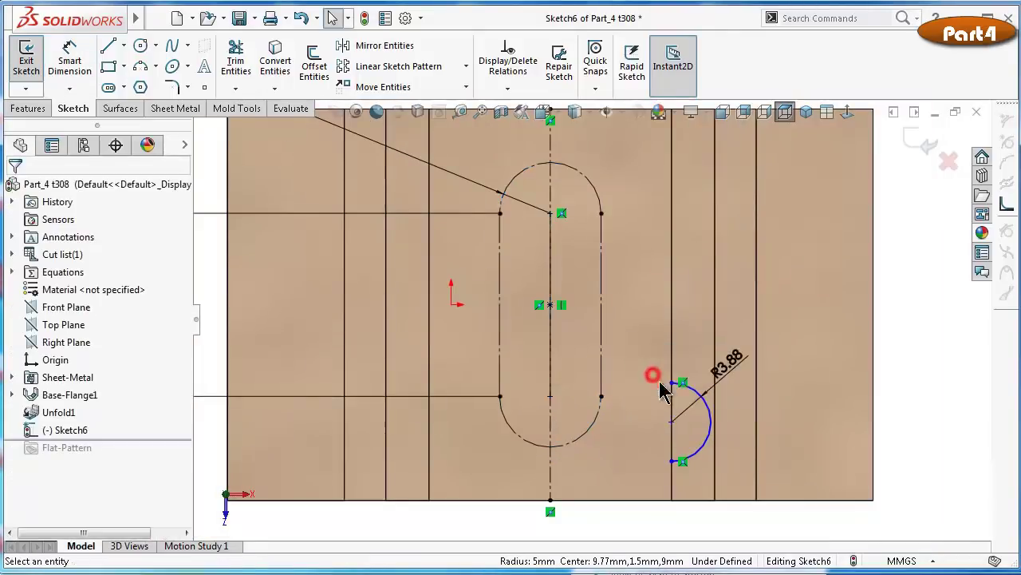
click(111, 46)
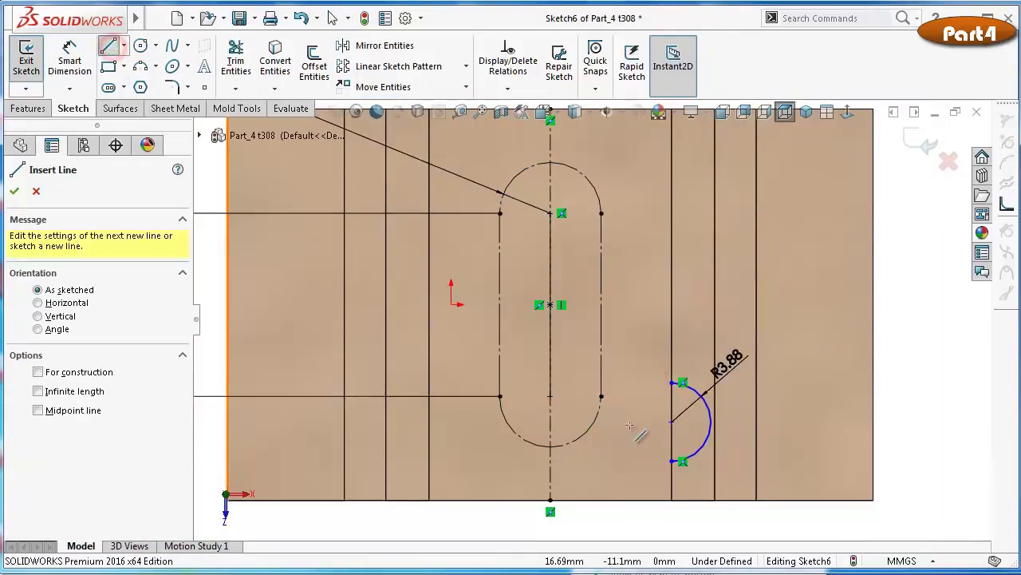
click(672, 463)
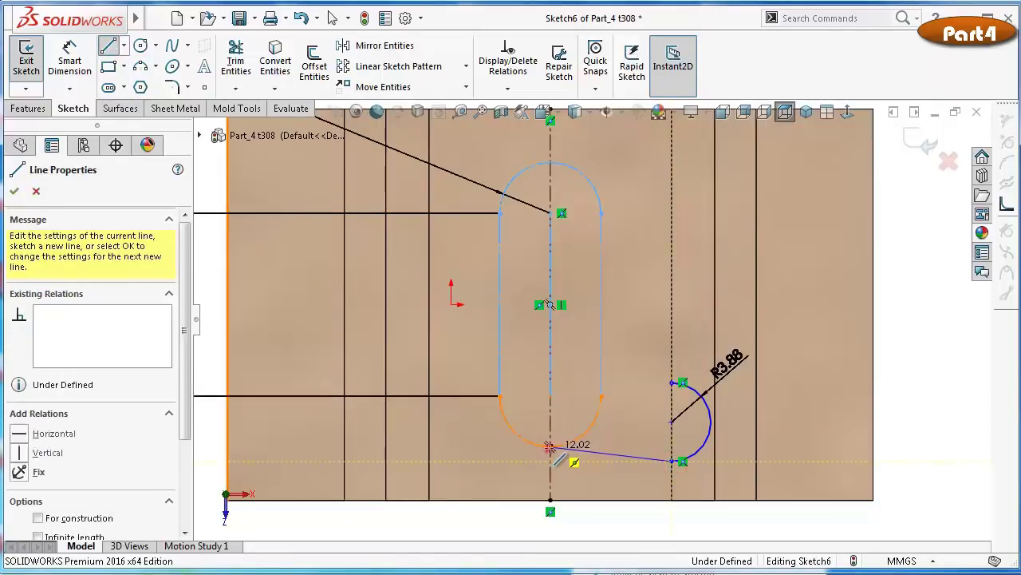
click(550, 447)
key(Escape)
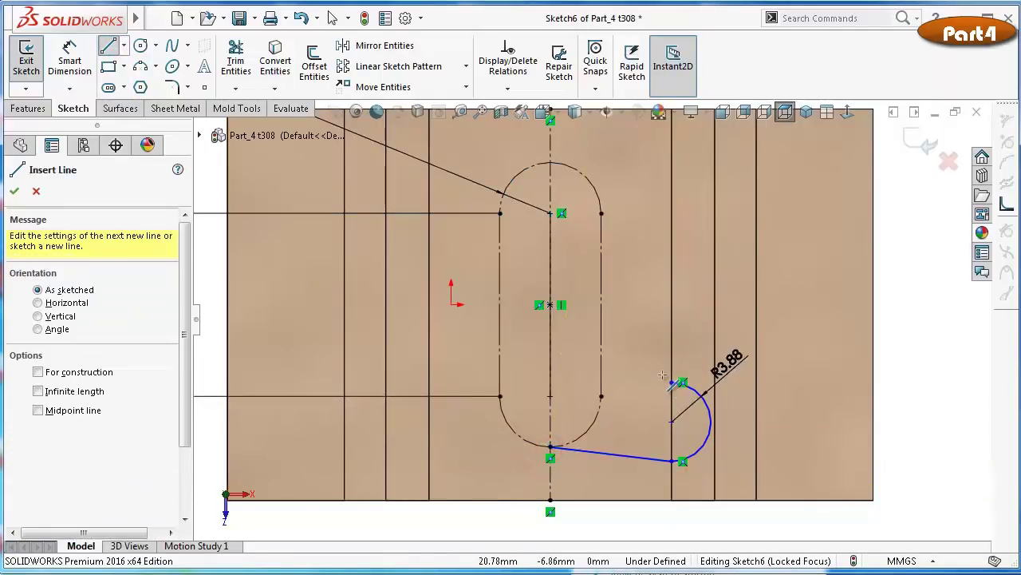
key(Escape)
click(648, 459)
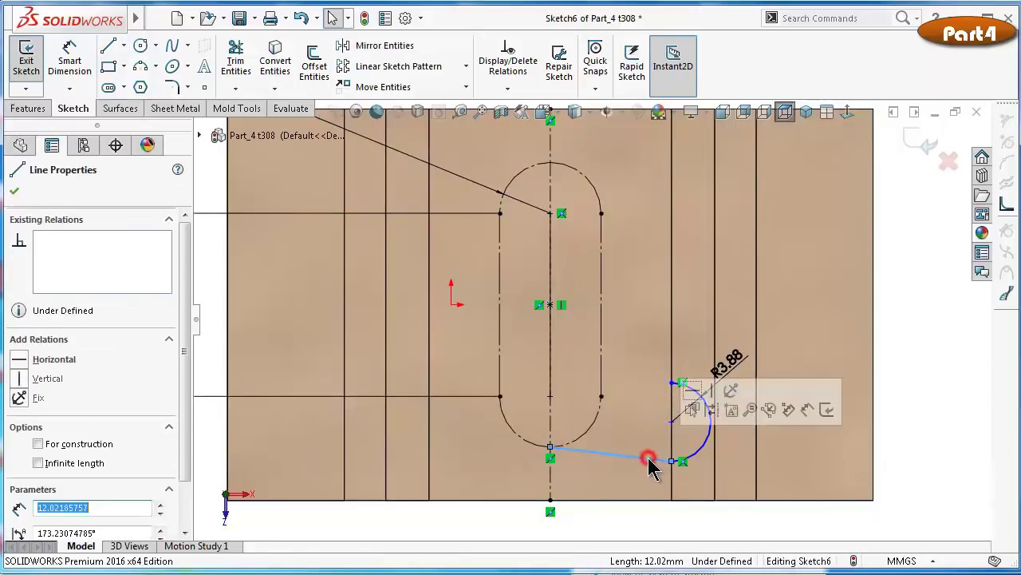
click(693, 390)
click(914, 335)
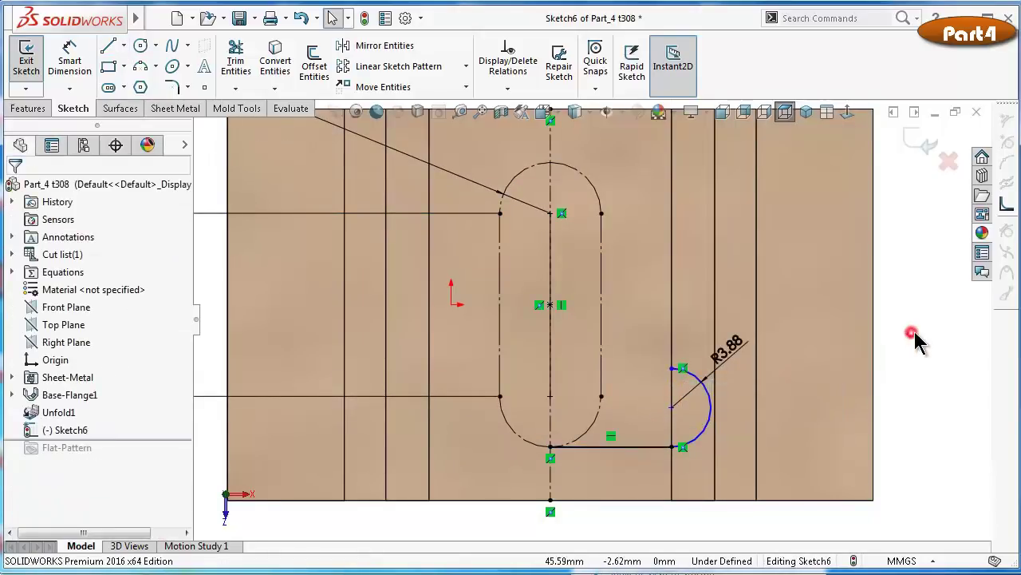
Make the small arc's centre point coincident with the vertical sheet edge
scroll(649, 410, down, 3)
click(615, 392)
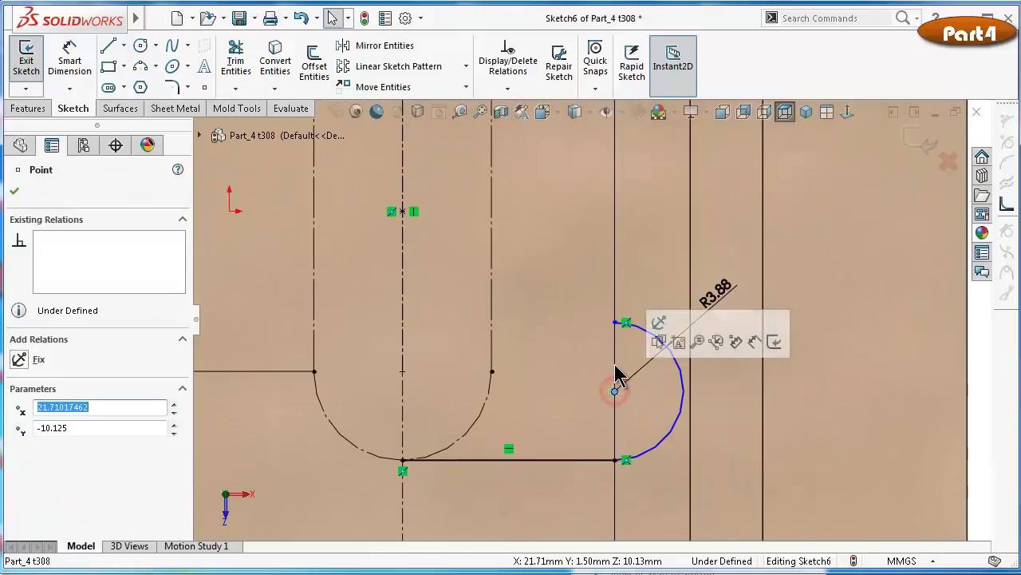
ctrl+click(615, 380)
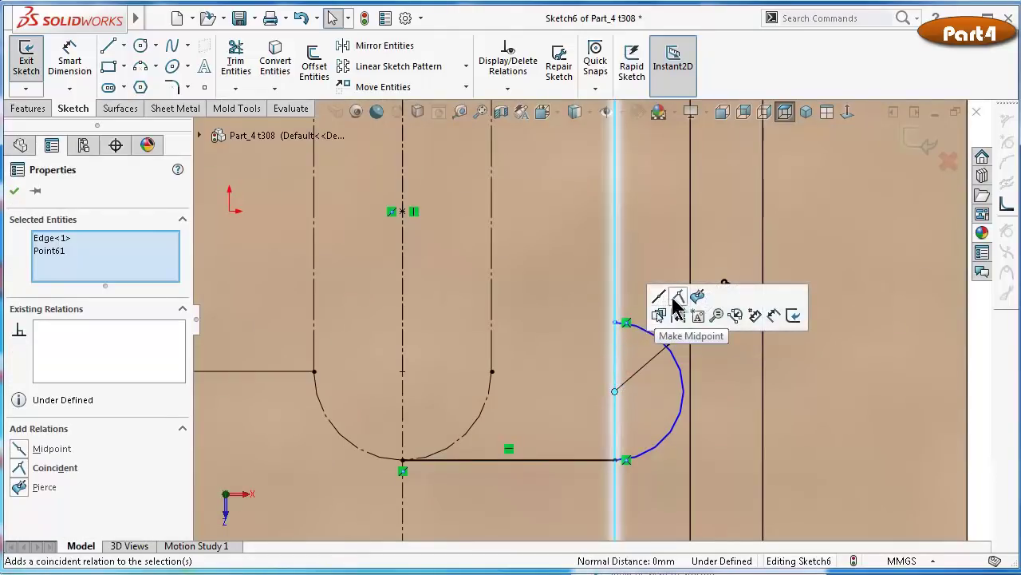
click(676, 296)
scroll(782, 395, up, 3)
click(914, 413)
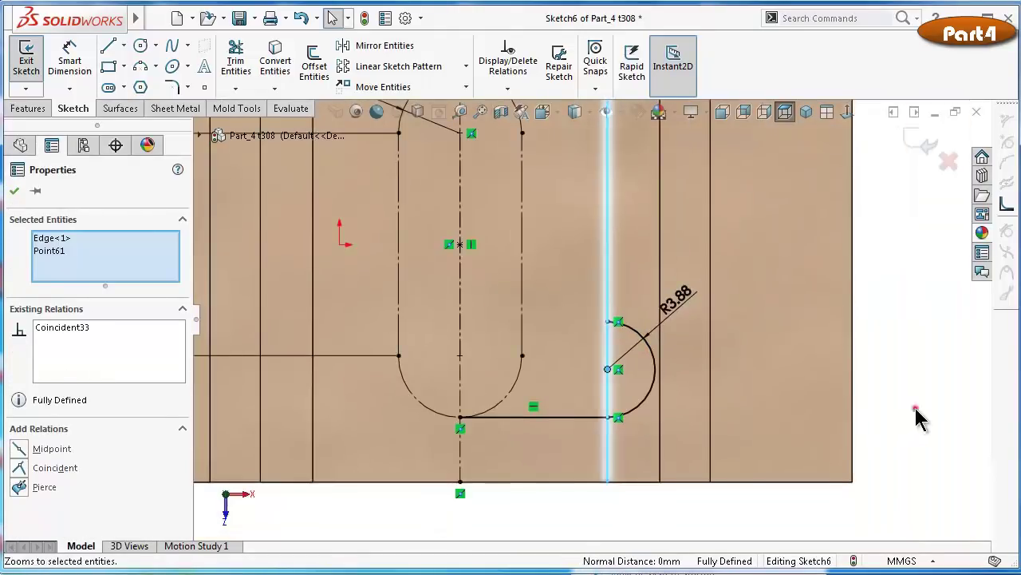
Draw a horizontal line from the arc's top end to the slot, then a vertical line up near the slot top
click(110, 48)
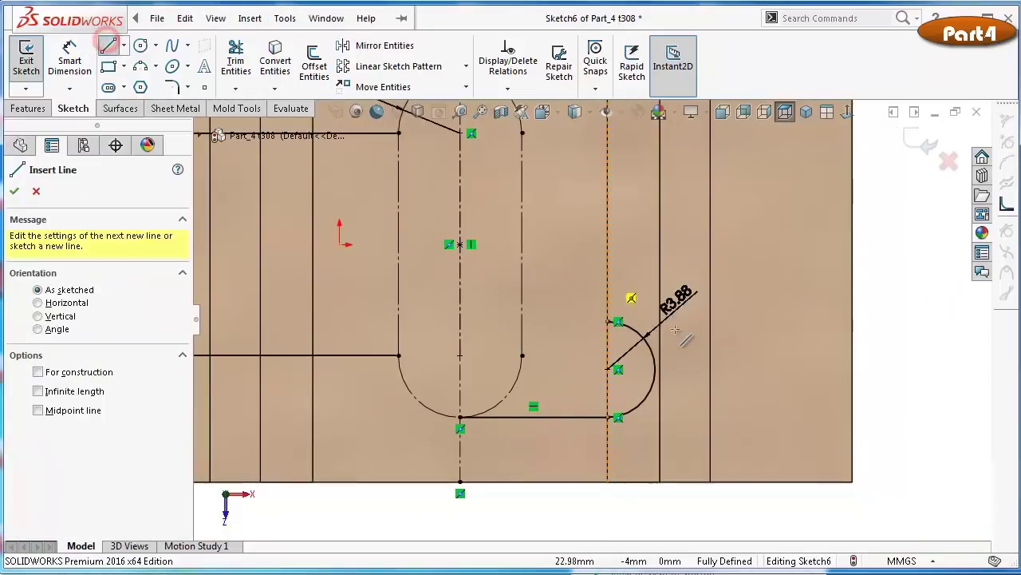
click(607, 320)
click(522, 321)
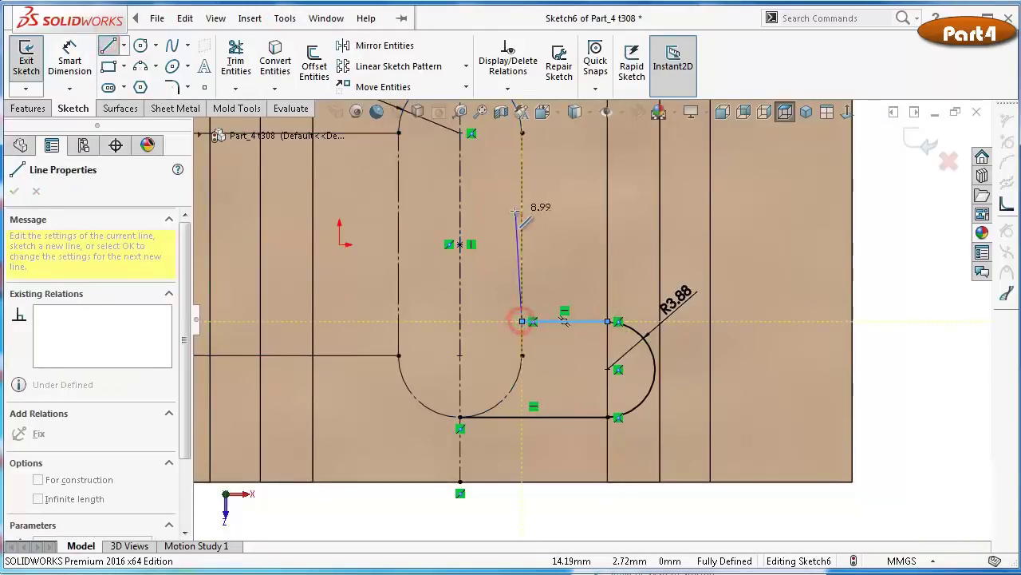
scroll(590, 321, up, 2)
click(543, 190)
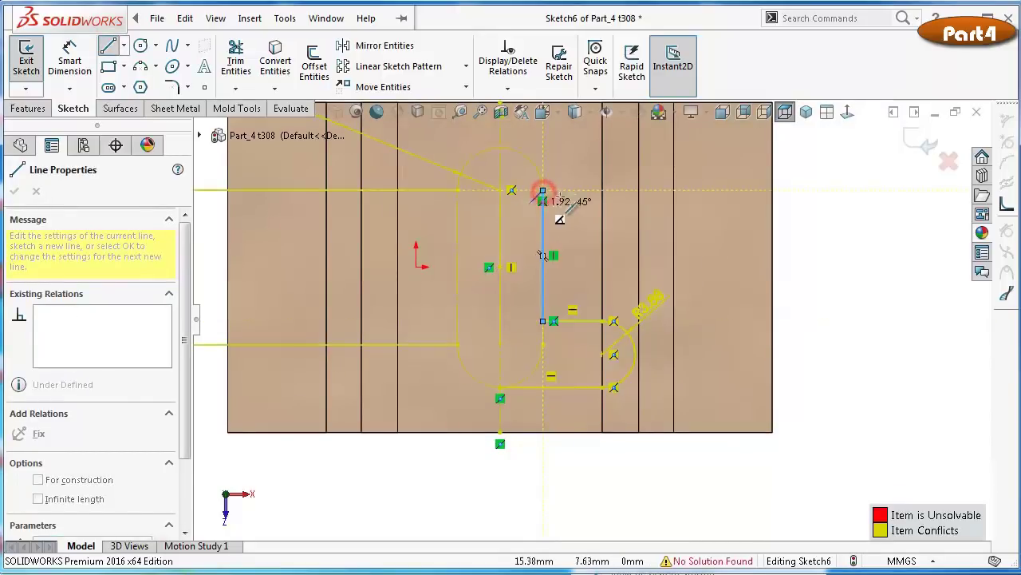
double_click(571, 180)
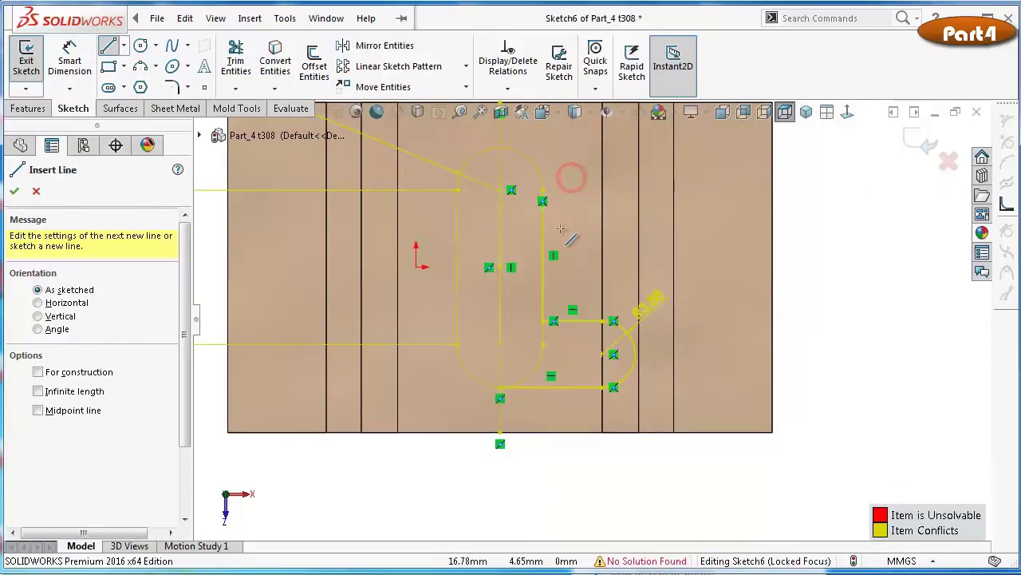
scroll(561, 229, down, 1)
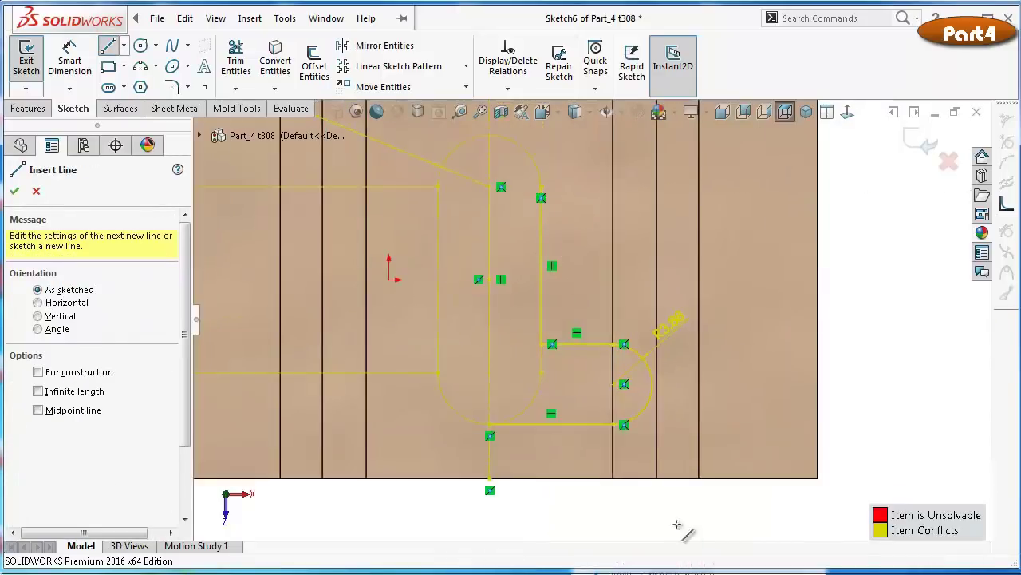
click(37, 194)
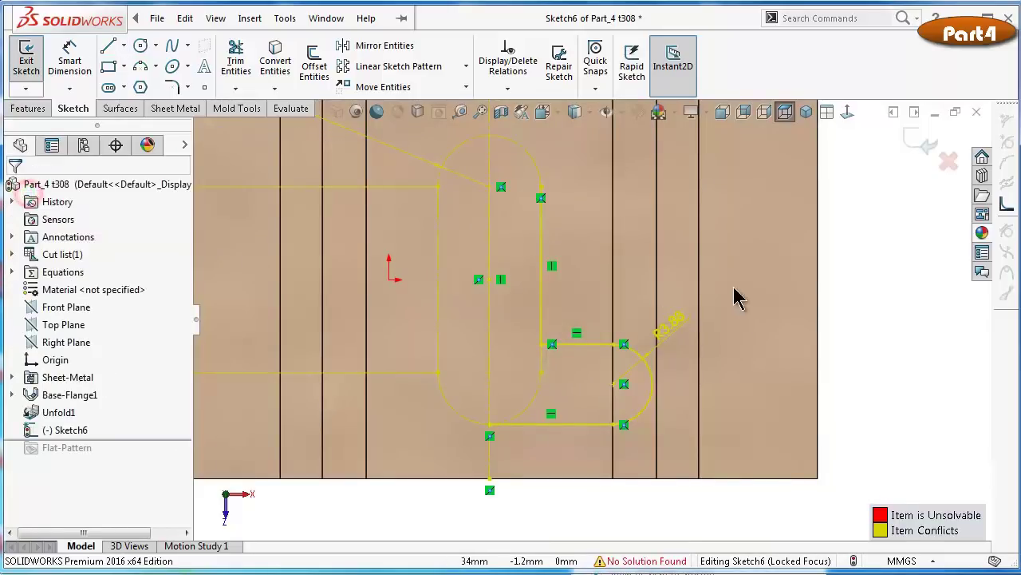
click(883, 286)
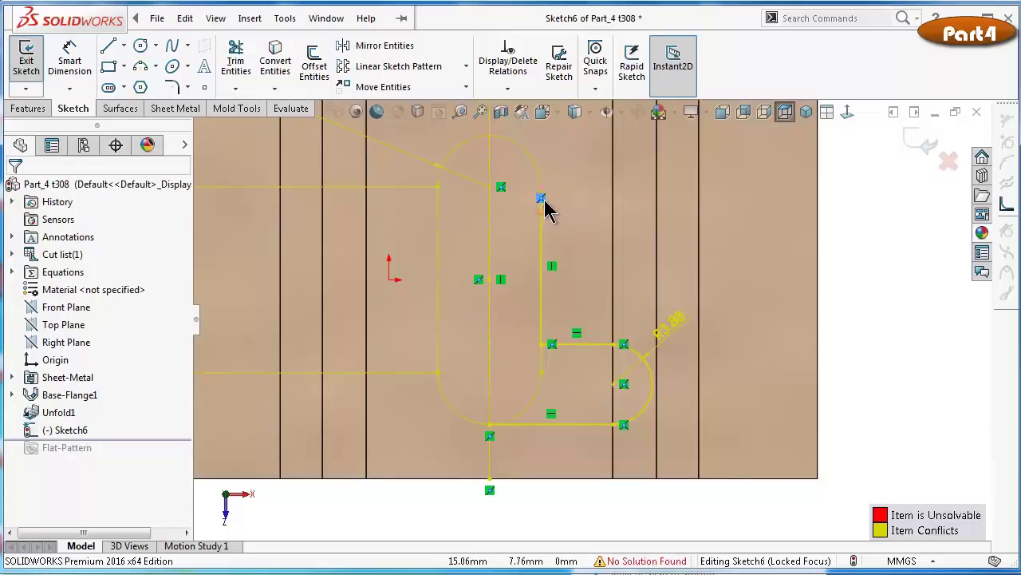
Drag the vertical line's top endpoint onto the slot's upper arc end so Sketch6 is Under Defined again
drag(545, 208, 565, 220)
click(872, 226)
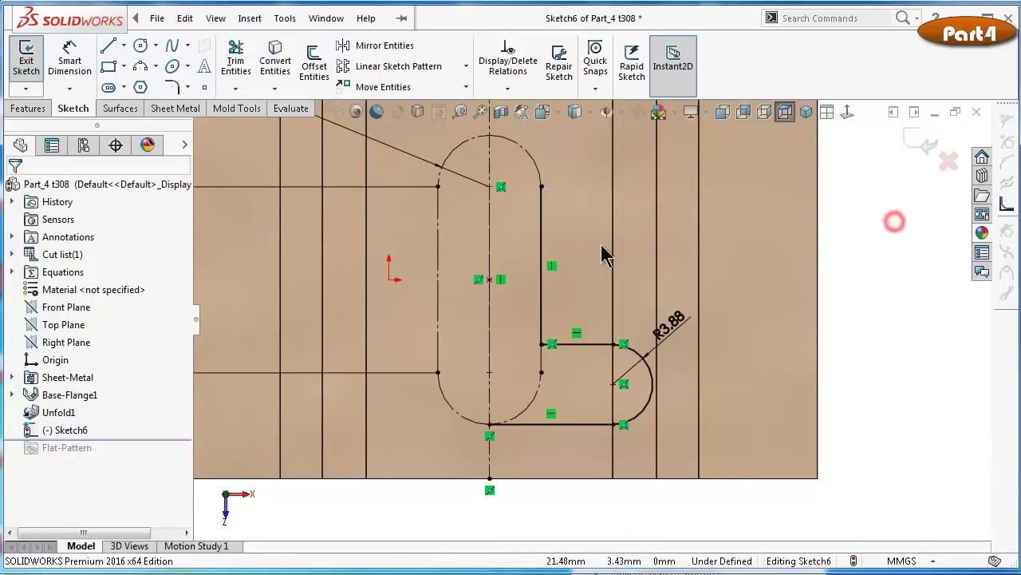
scroll(595, 227, down, 2)
click(520, 169)
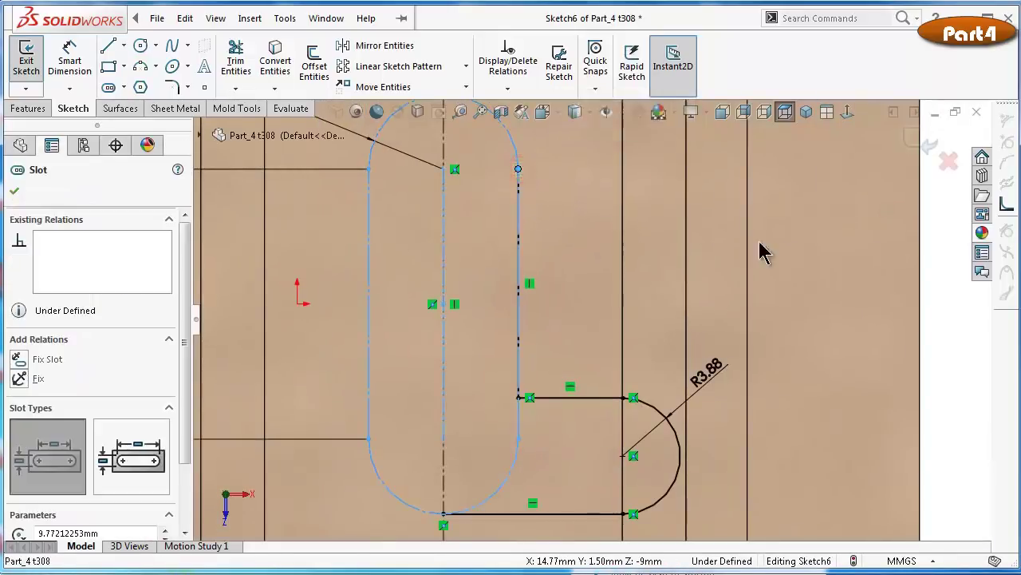
click(964, 322)
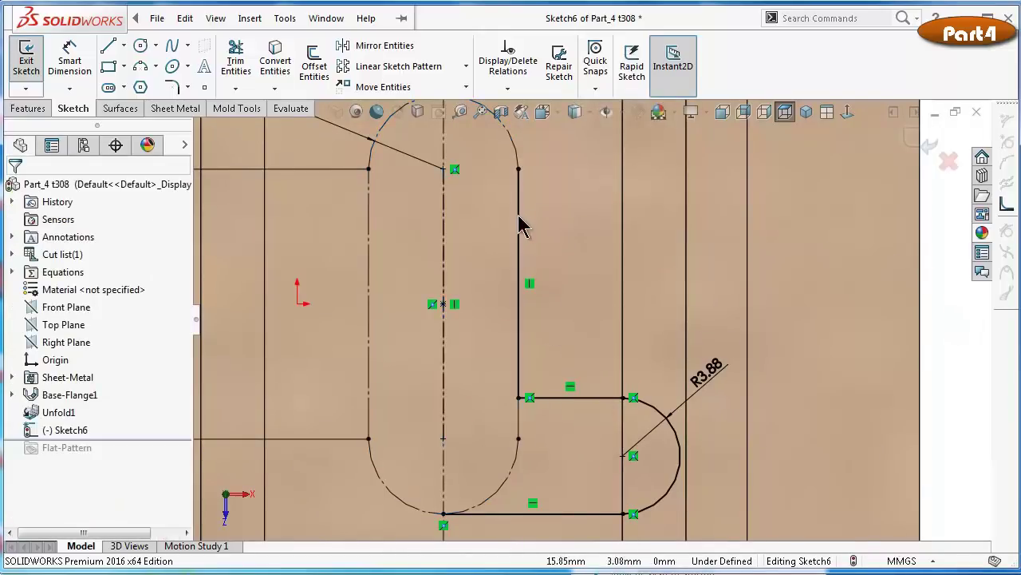
scroll(520, 227, down, 2)
scroll(554, 198, down, 4)
scroll(542, 183, up, 3)
scroll(585, 338, up, 2)
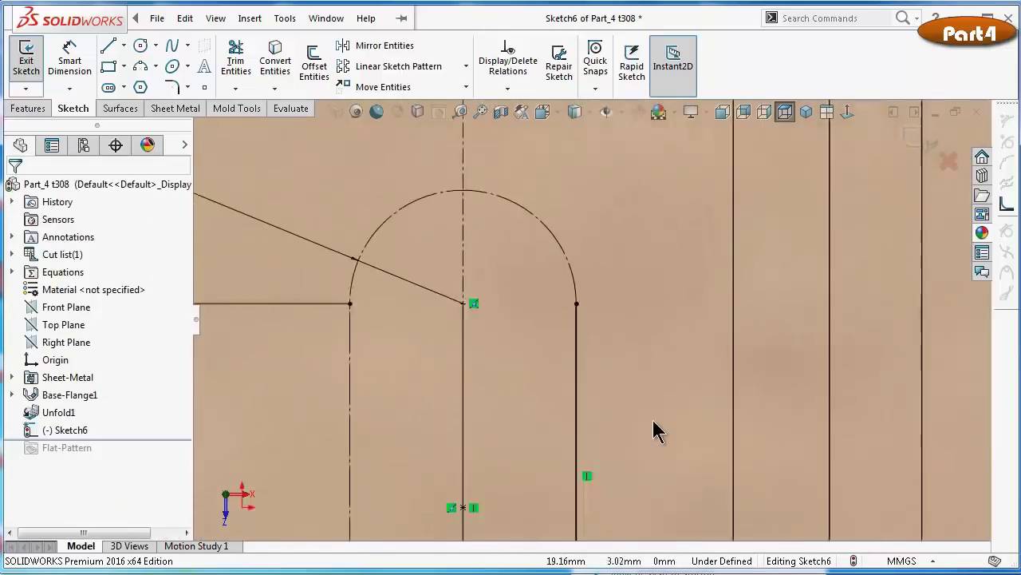
scroll(630, 455, up, 4)
scroll(616, 471, down, 3)
scroll(606, 451, up, 1)
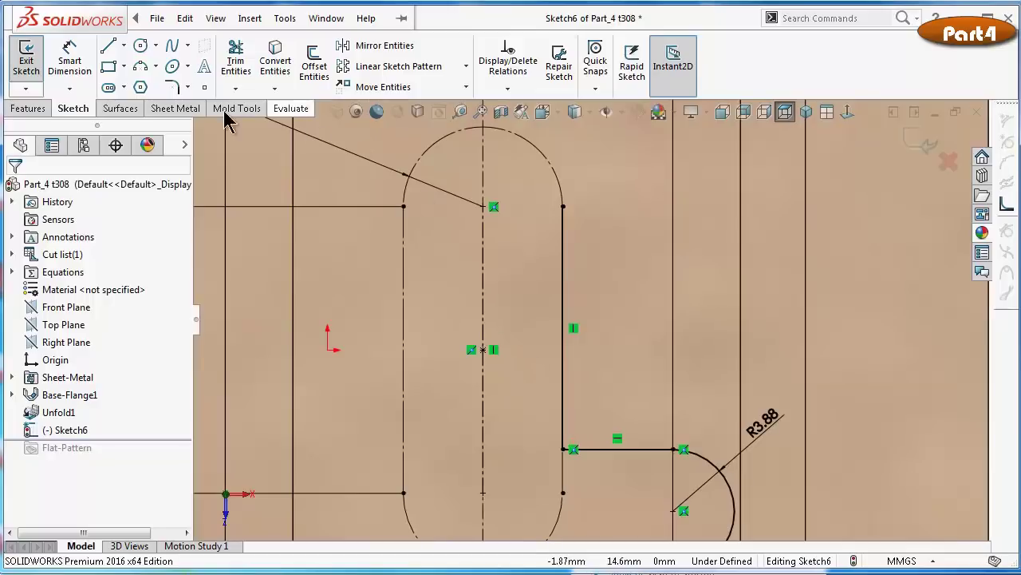
Fillet the inner corner between the vertical and upper horizontal lines with a 2 mm radius
click(172, 86)
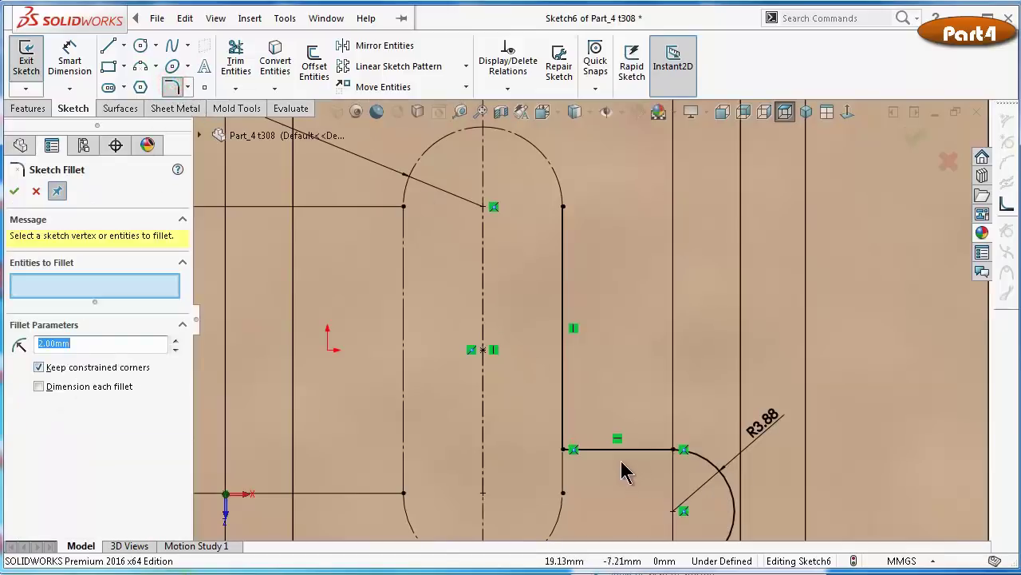
click(571, 450)
right_click(574, 455)
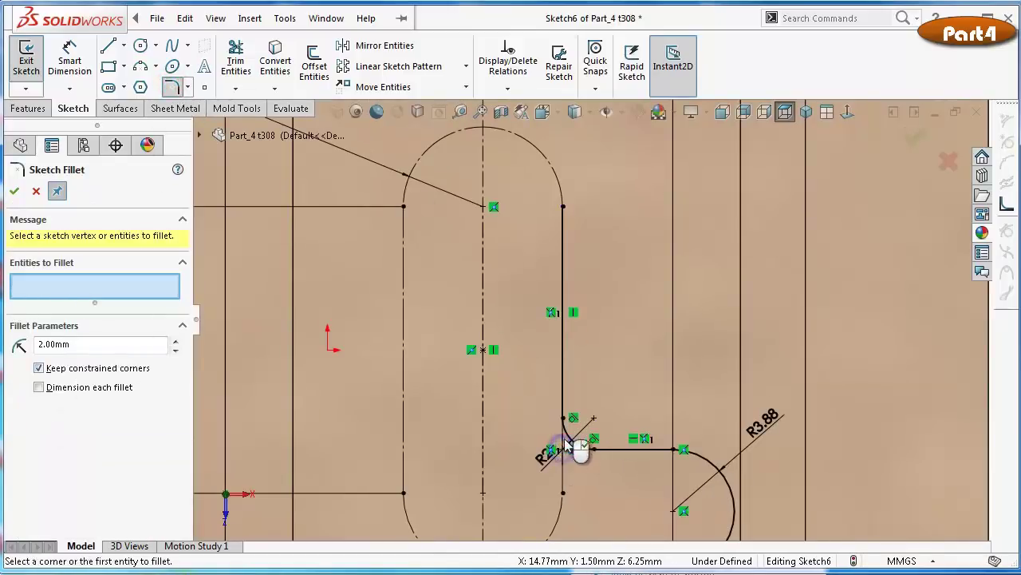
scroll(574, 435, up, 2)
scroll(571, 430, up, 1)
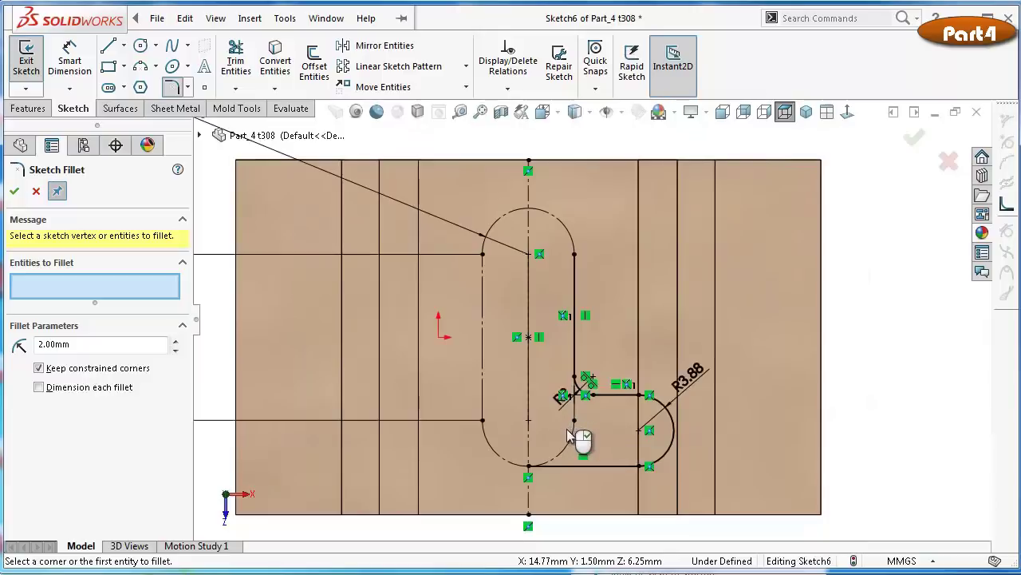
scroll(567, 430, down, 1)
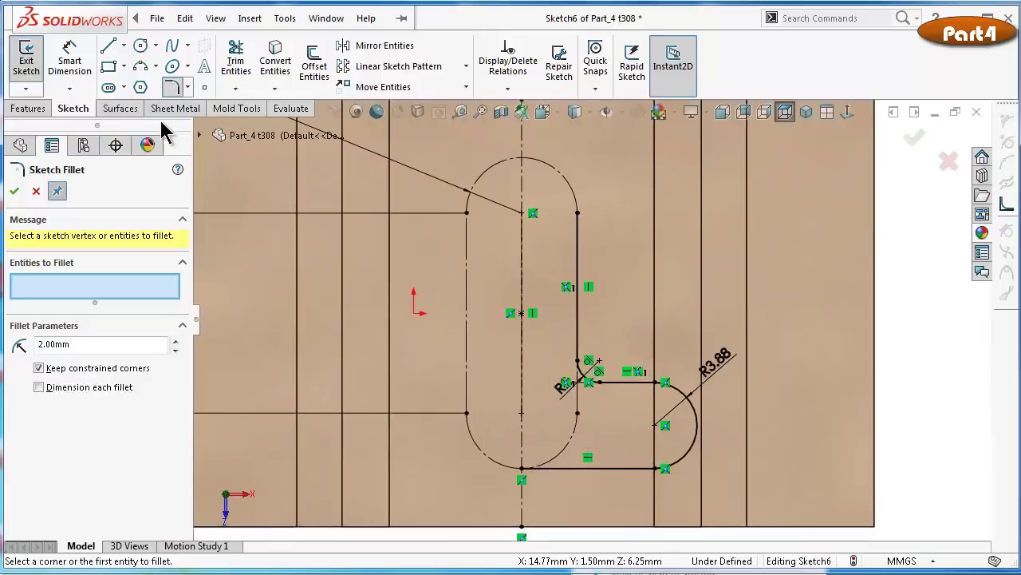
click(140, 70)
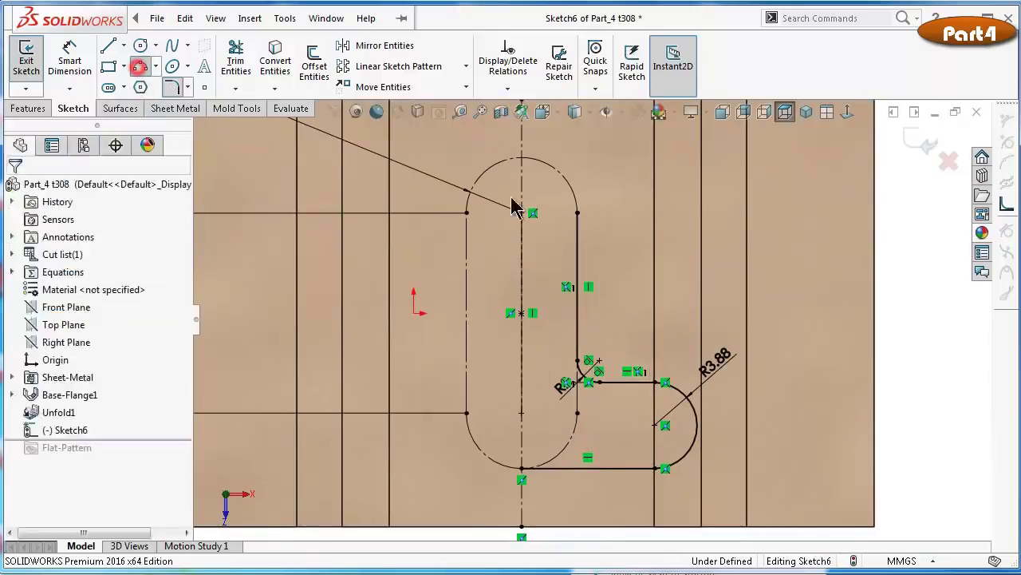
Trace three-point guide arcs over the slot's top and bottom rounded ends
click(576, 213)
click(465, 211)
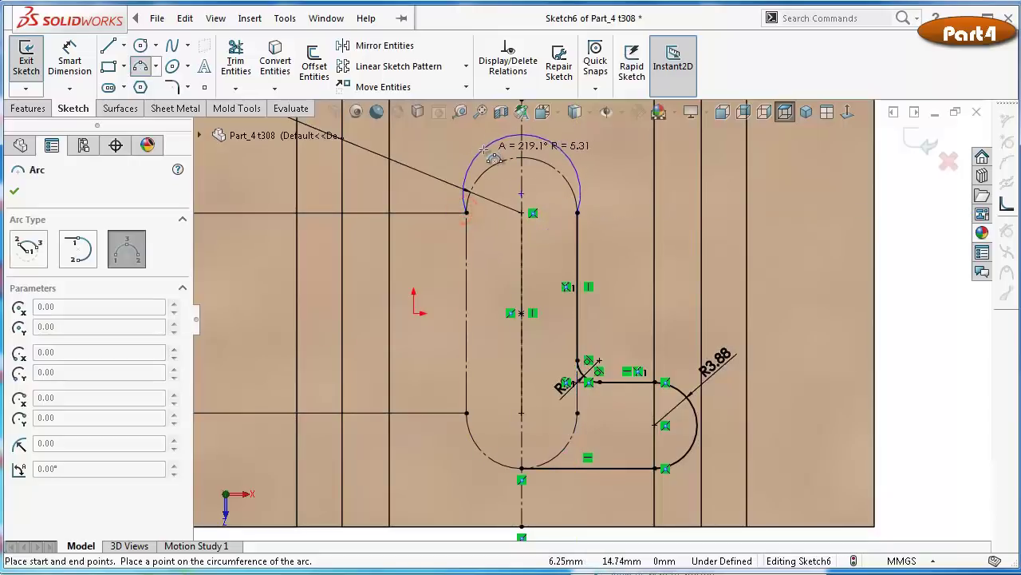
click(483, 150)
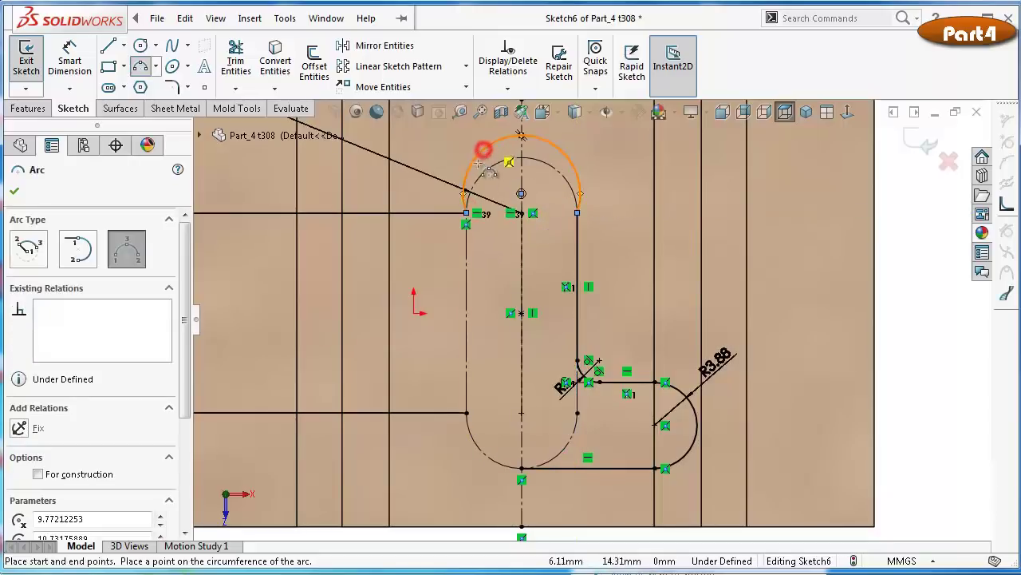
click(466, 413)
click(520, 469)
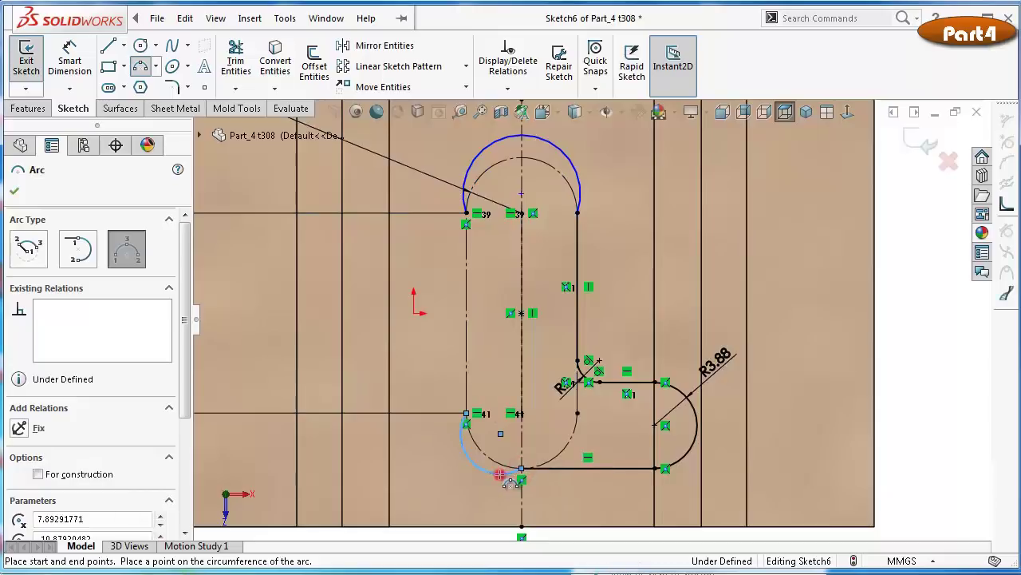
click(493, 469)
click(110, 45)
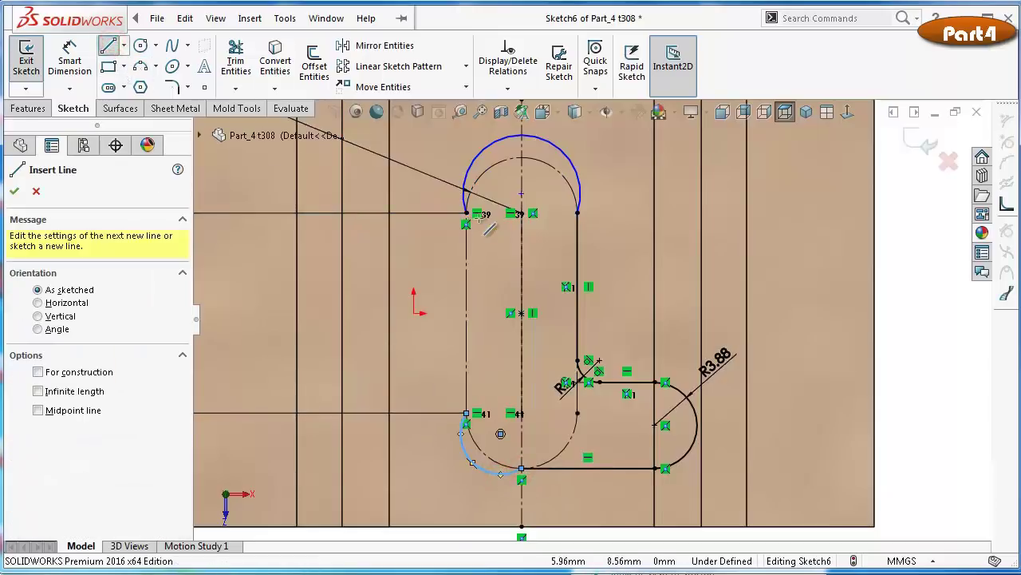
key(Escape)
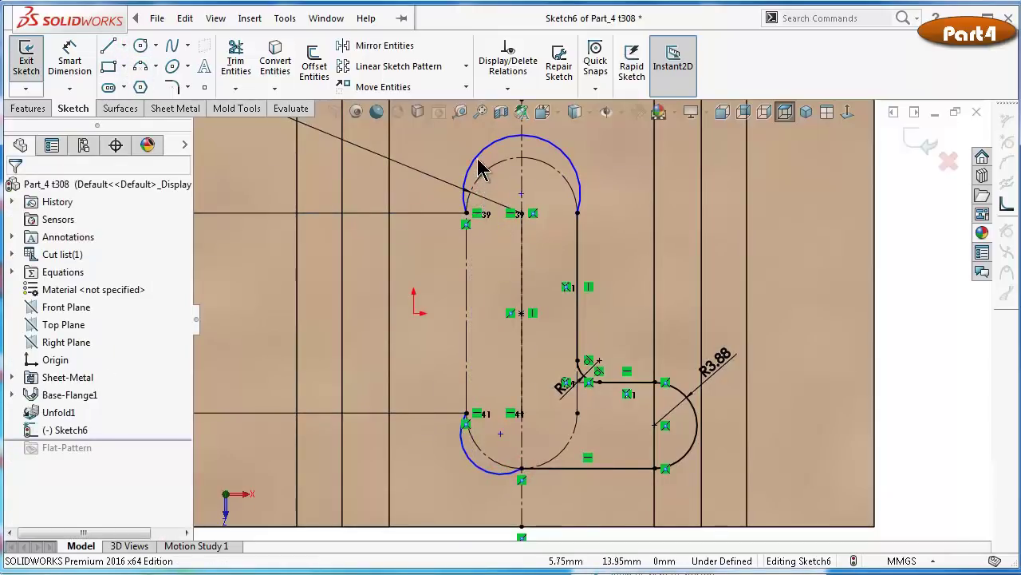
Make the top and bottom slot ends coradial with their guide arcs
click(484, 169)
ctrl+click(487, 174)
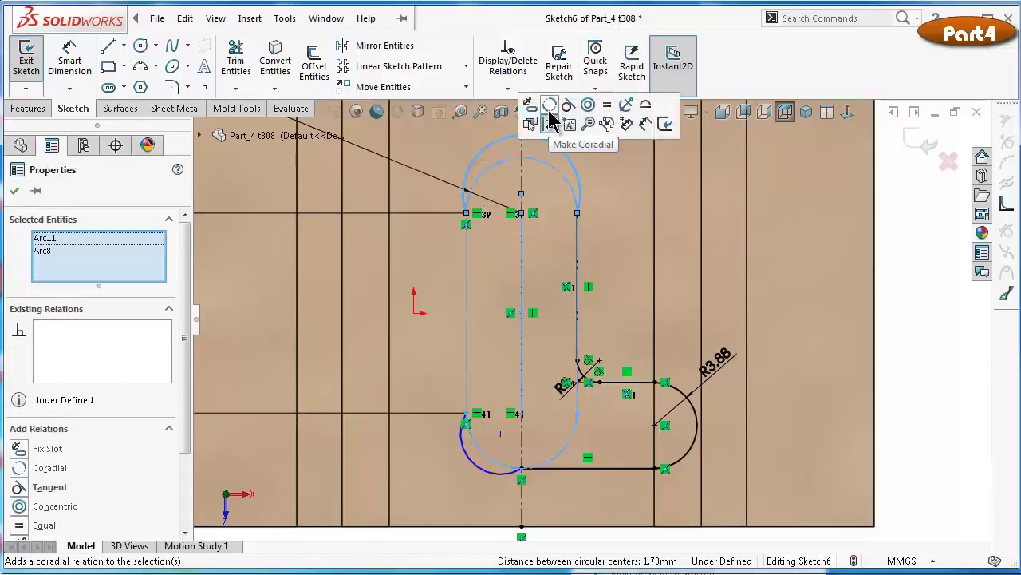
click(549, 112)
click(413, 340)
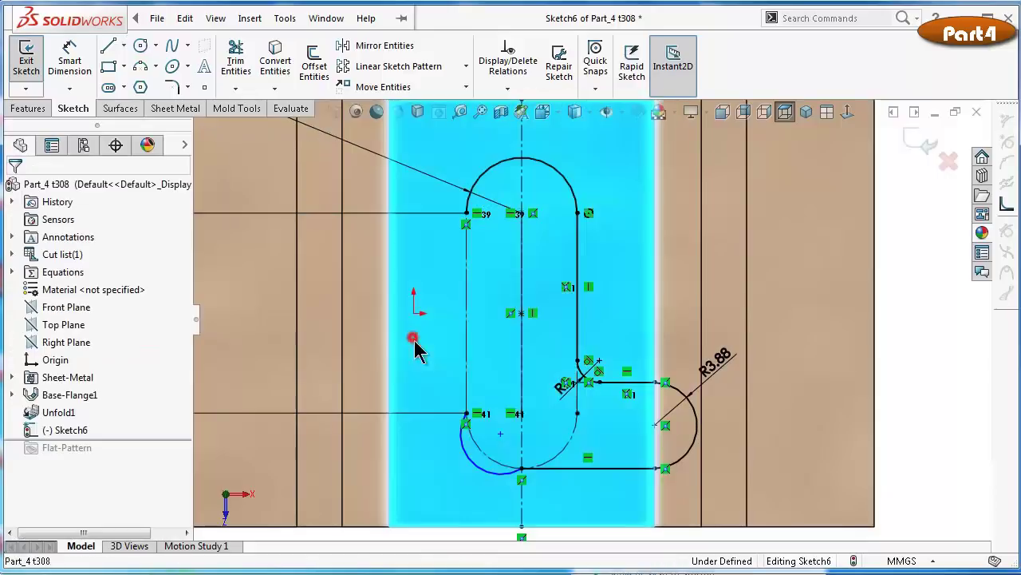
click(472, 470)
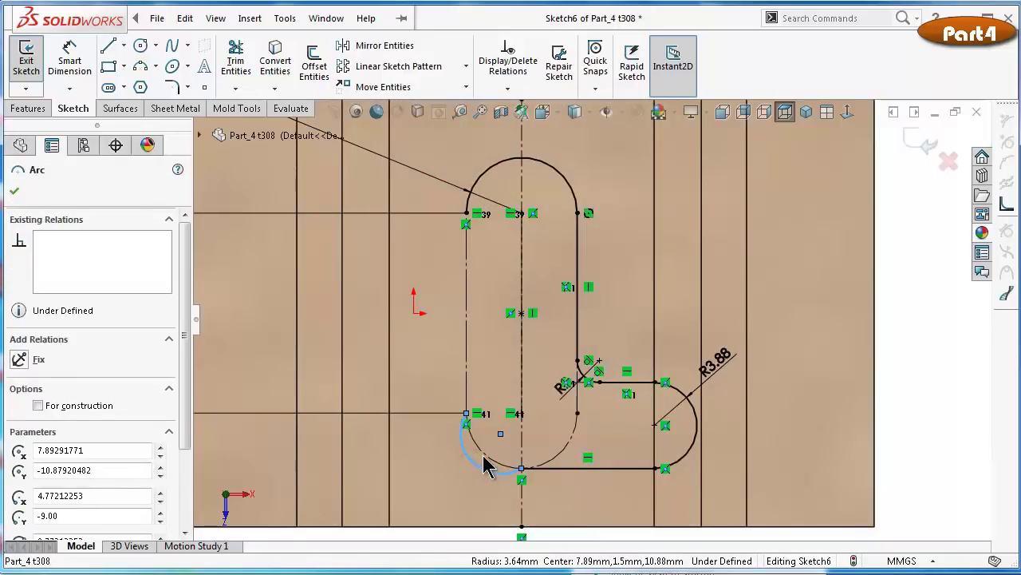
ctrl+click(481, 455)
click(547, 387)
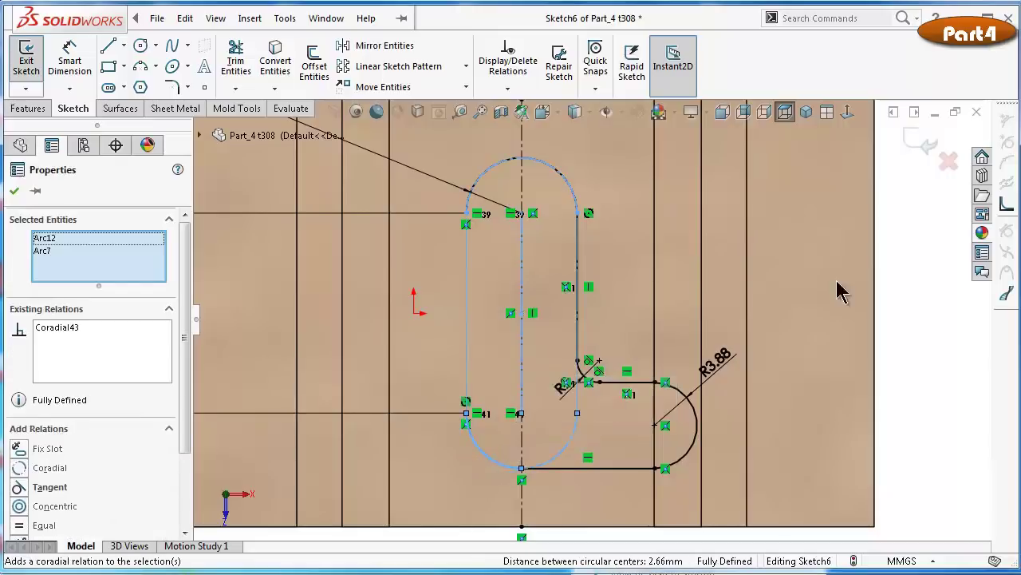
click(914, 360)
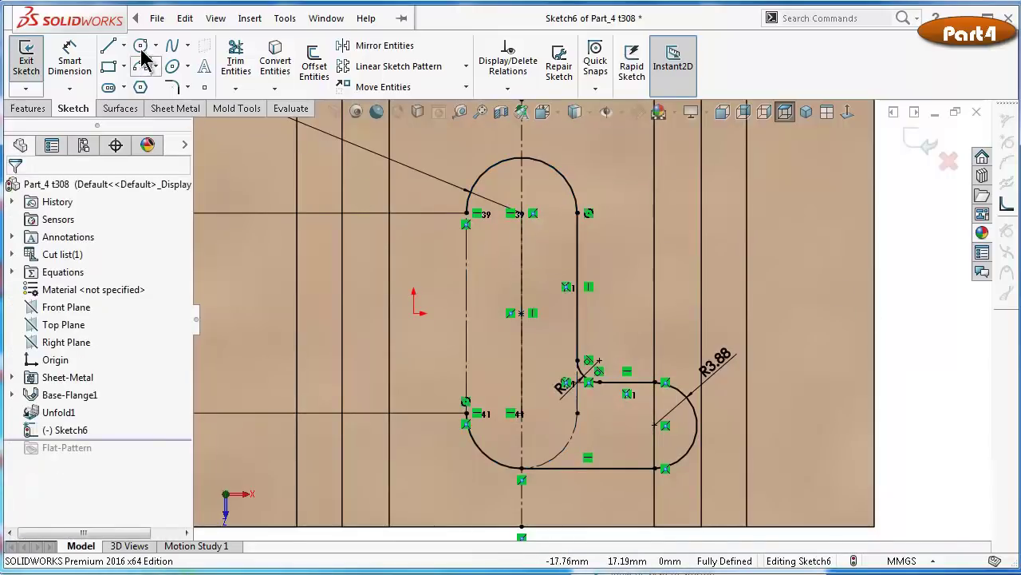
Draw a vertical line down the slot's left side from its top-left point
click(108, 52)
click(466, 213)
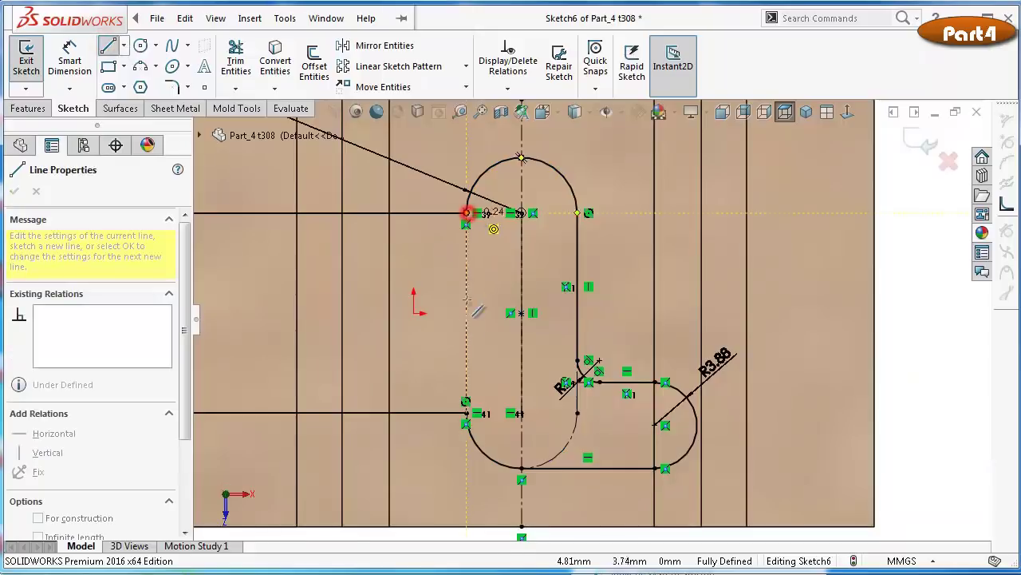
double_click(467, 416)
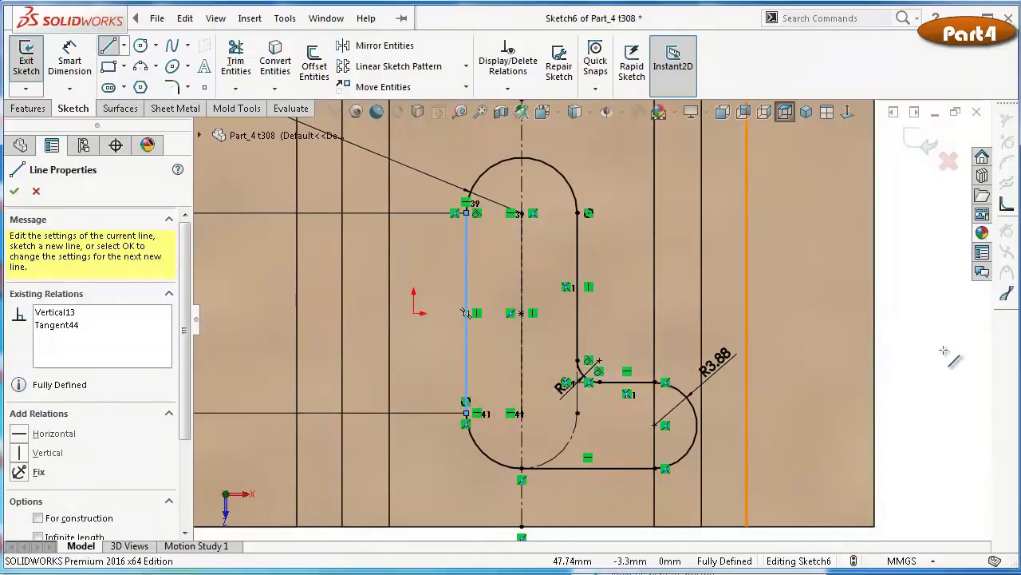
key(Escape)
Fit the view and drag the R3.88 dimension away from the slot
key(f)
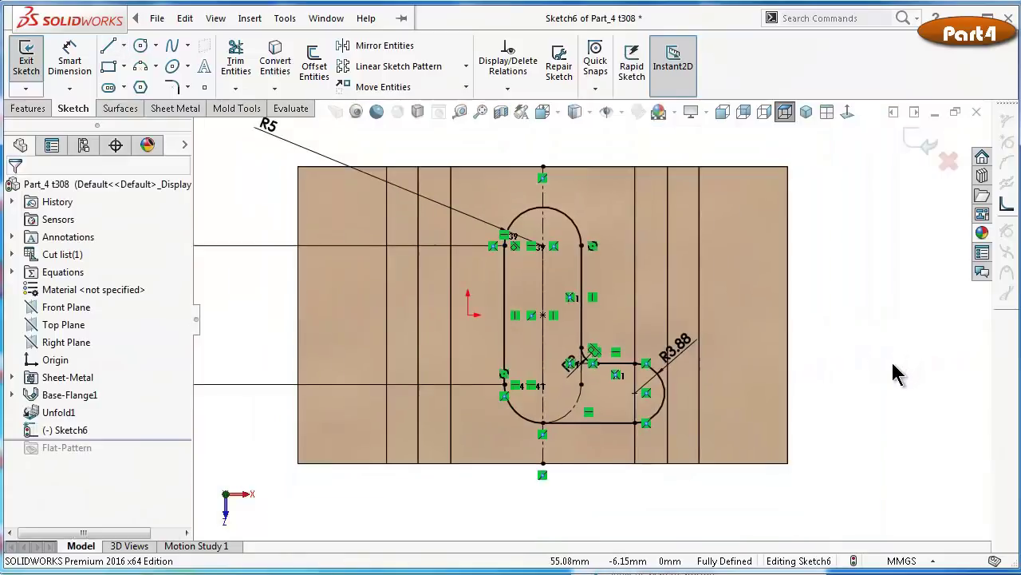
drag(680, 345, 734, 381)
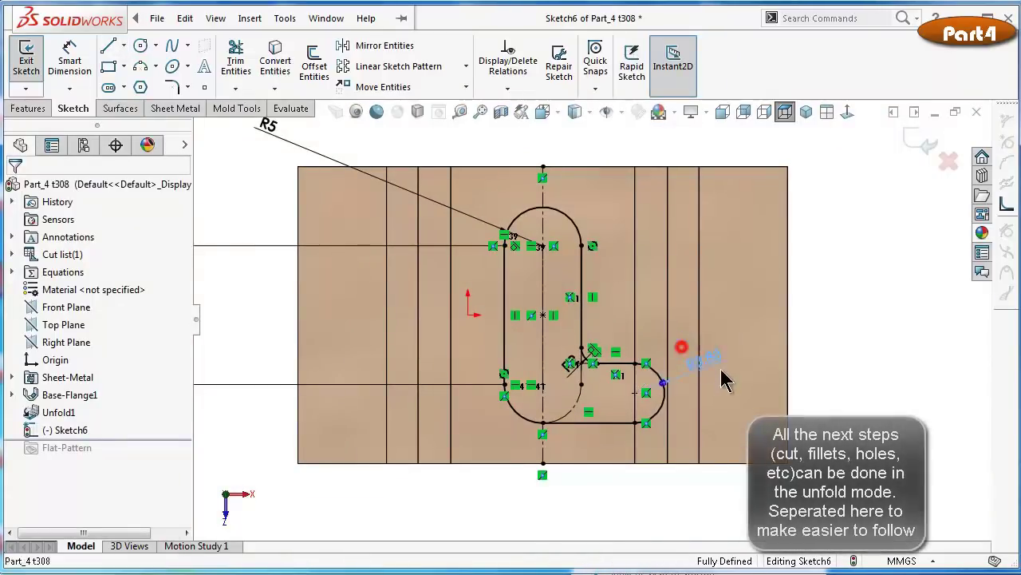
click(867, 390)
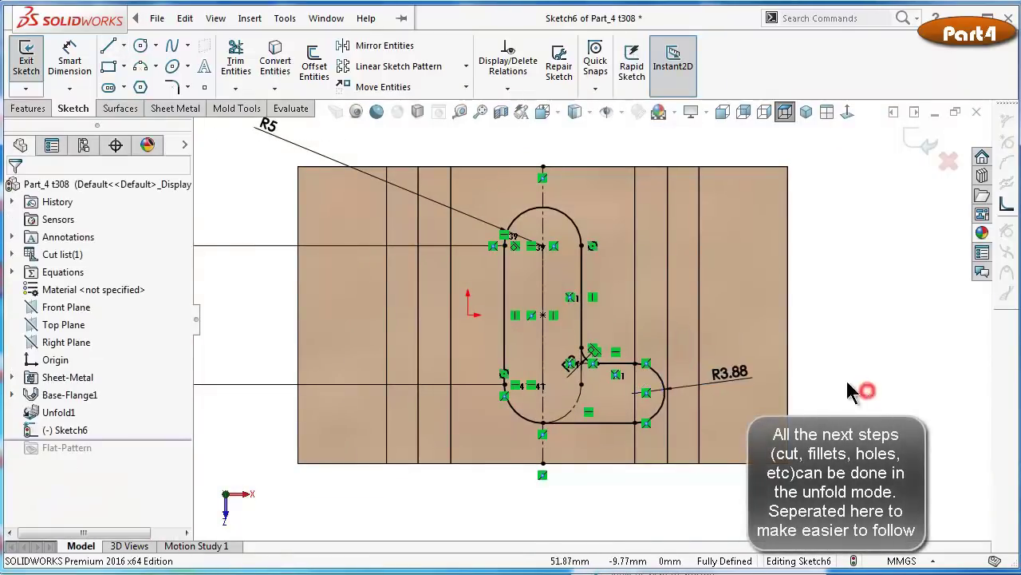
click(34, 109)
click(178, 108)
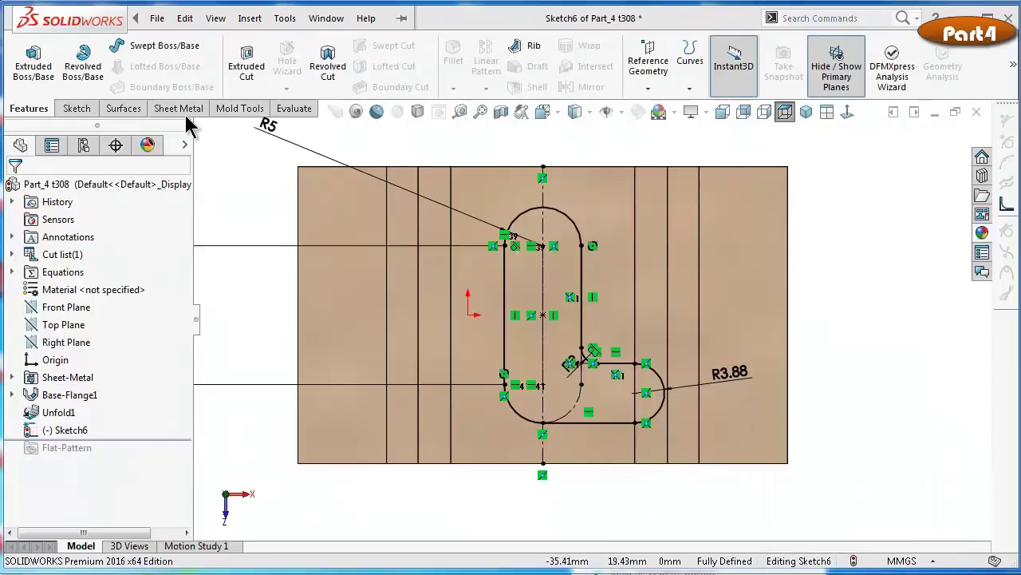
Create a sheet-metal Extruded Cut of the hook profile with Link to thickness checked
click(190, 110)
click(502, 47)
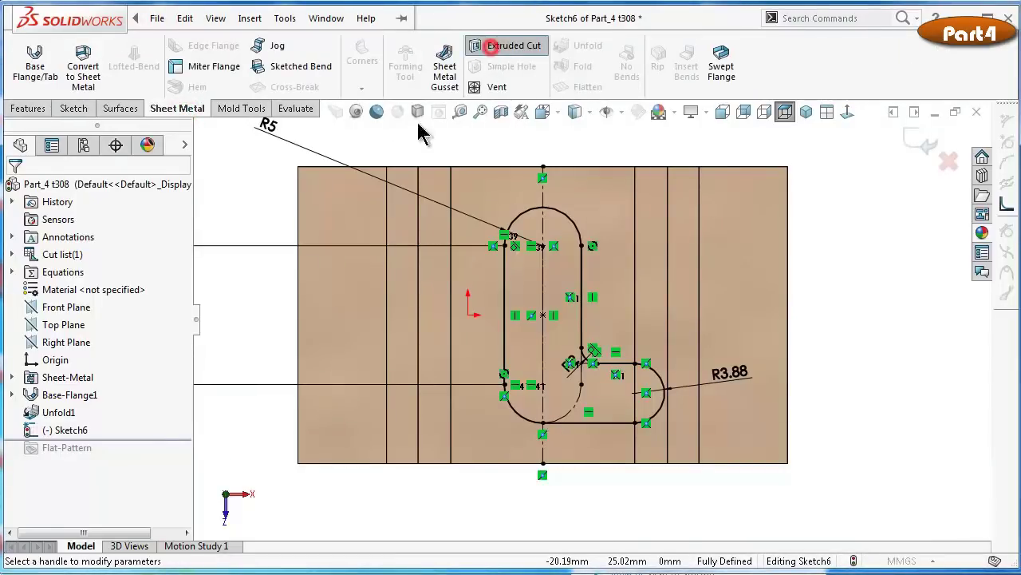
click(88, 340)
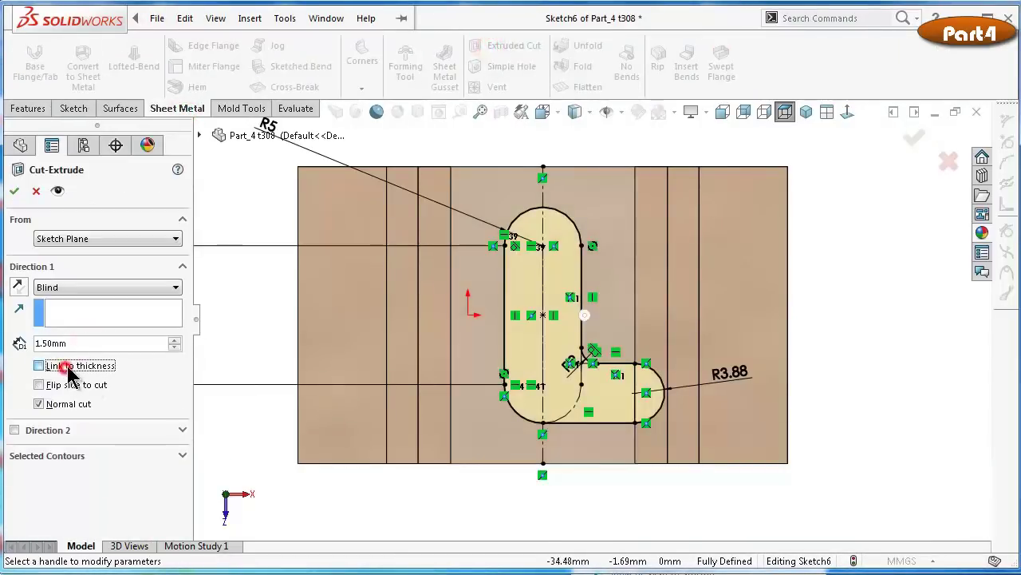
click(70, 366)
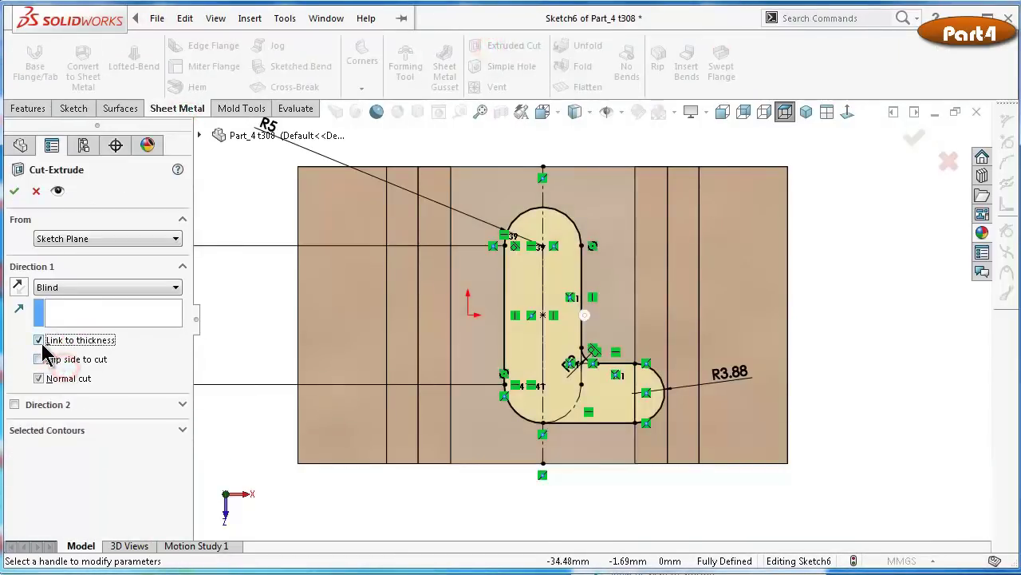
click(15, 190)
click(867, 230)
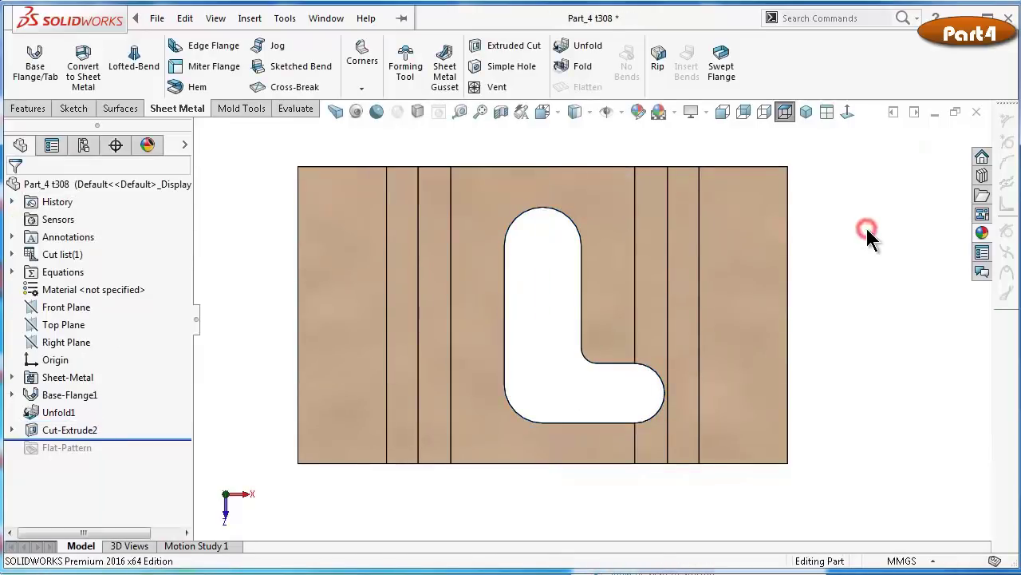
key(ctrl+7)
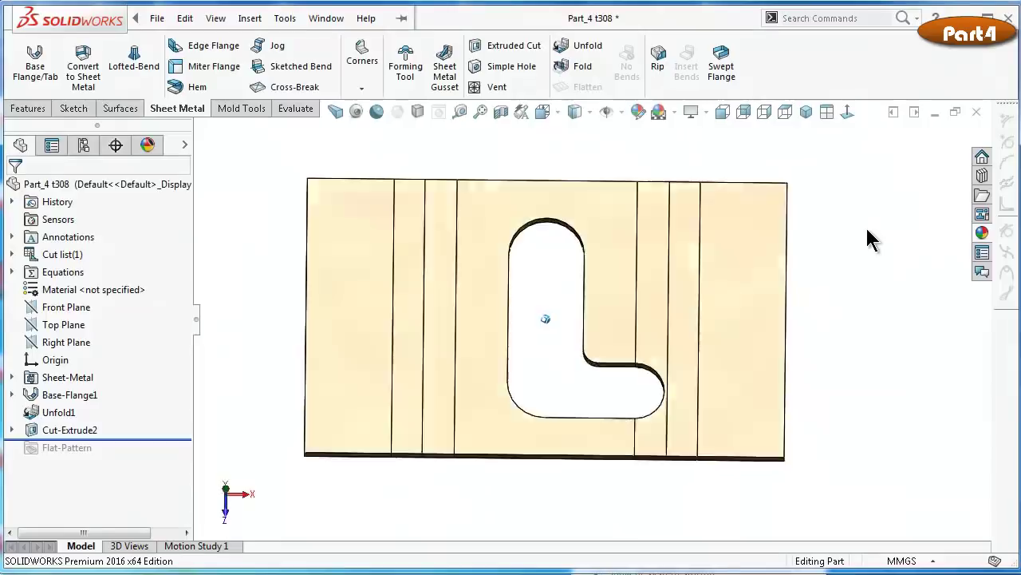
key(ctrl+5)
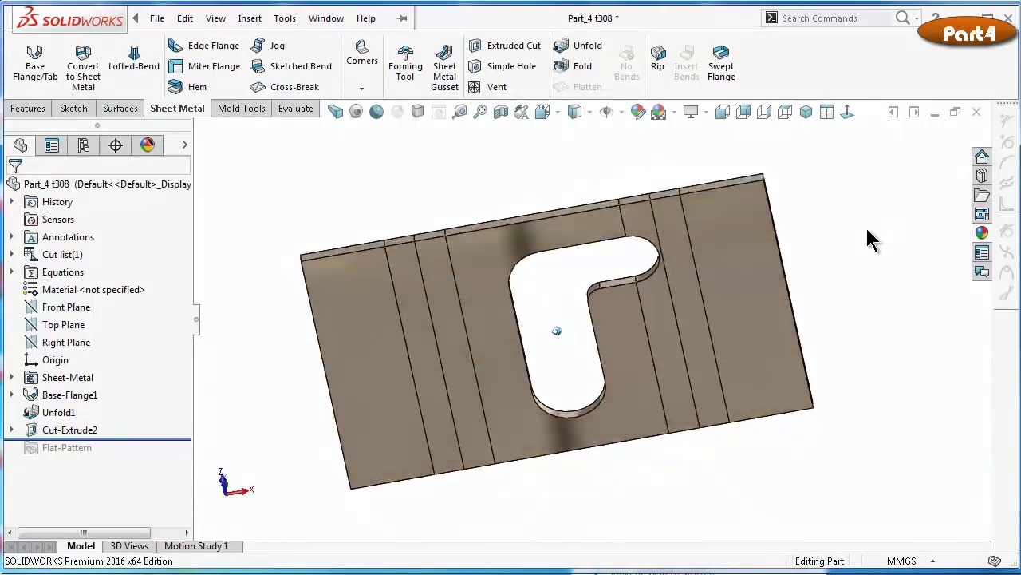
key(ctrl+7)
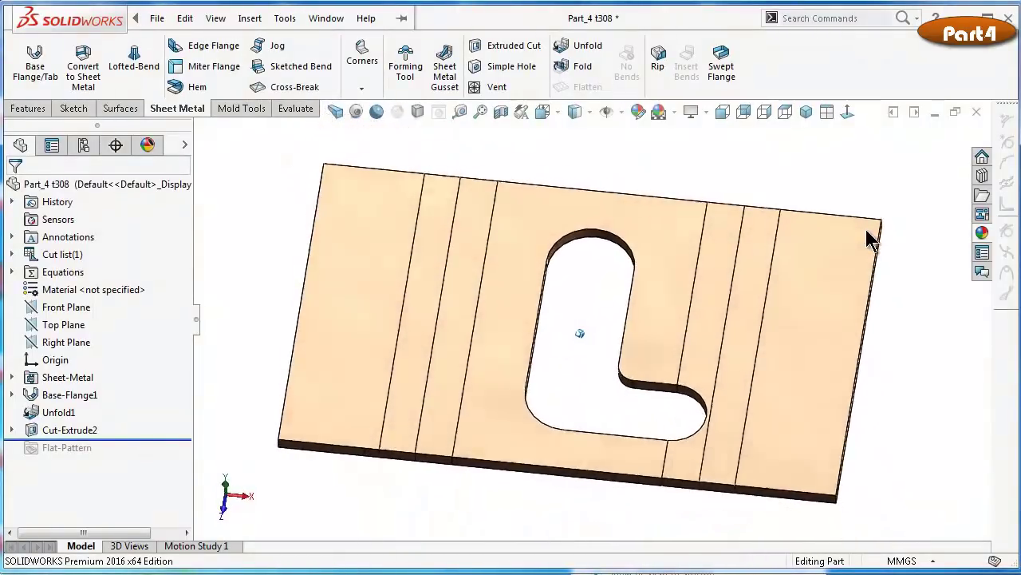
key(ctrl+5)
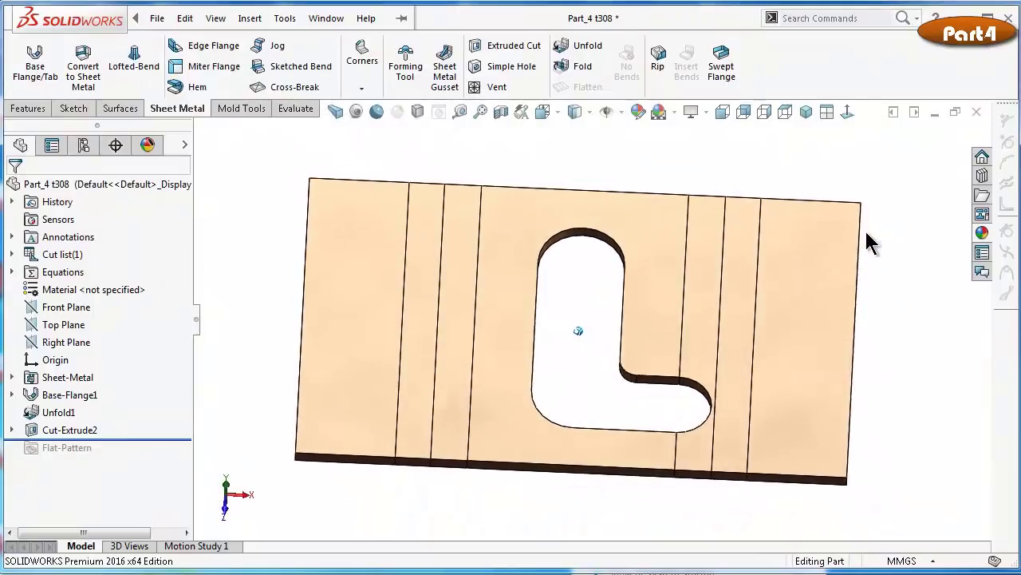
Fold all three bends back with Collect All Bends and rotate to inspect the slot
click(571, 69)
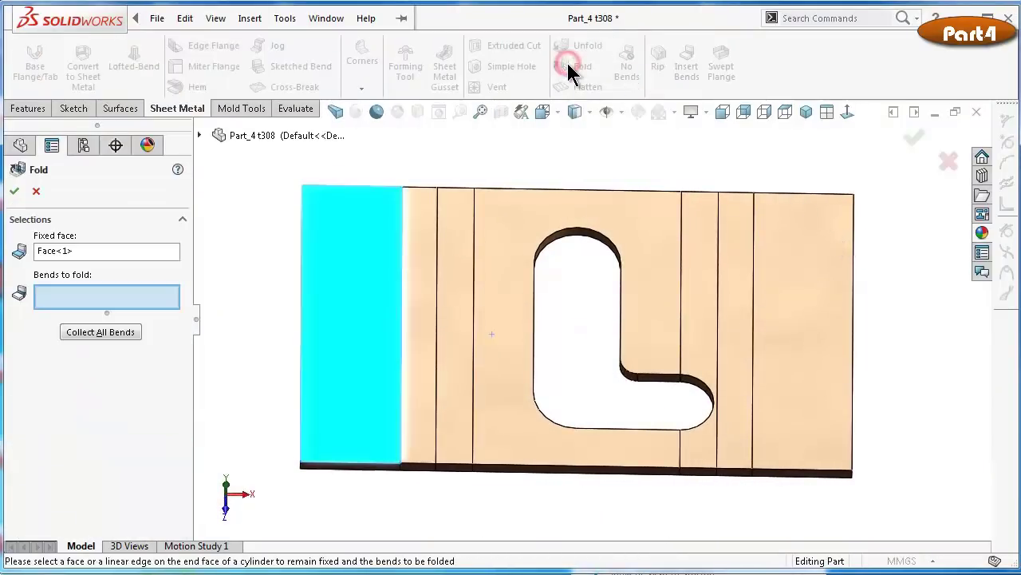
click(114, 334)
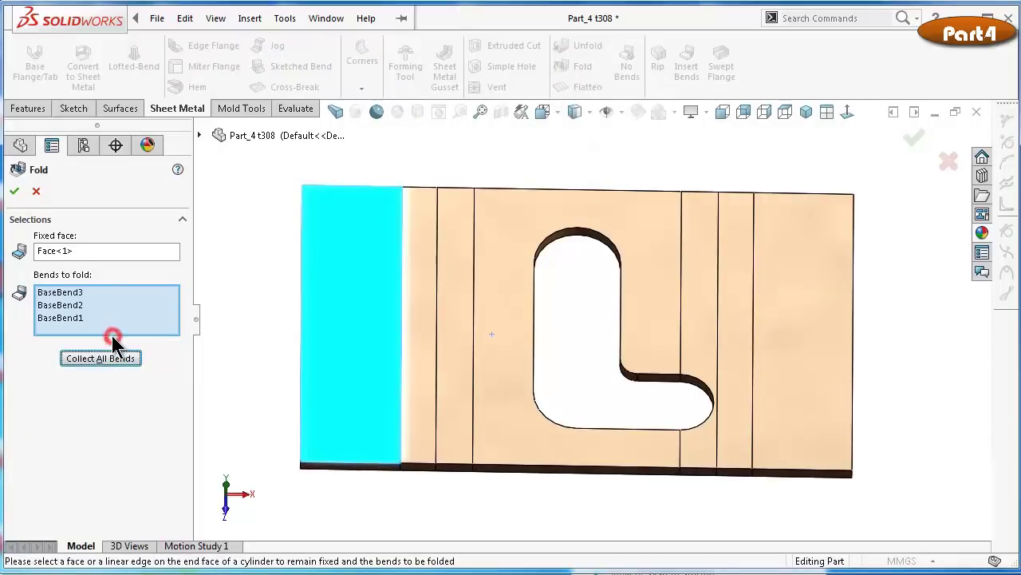
click(15, 192)
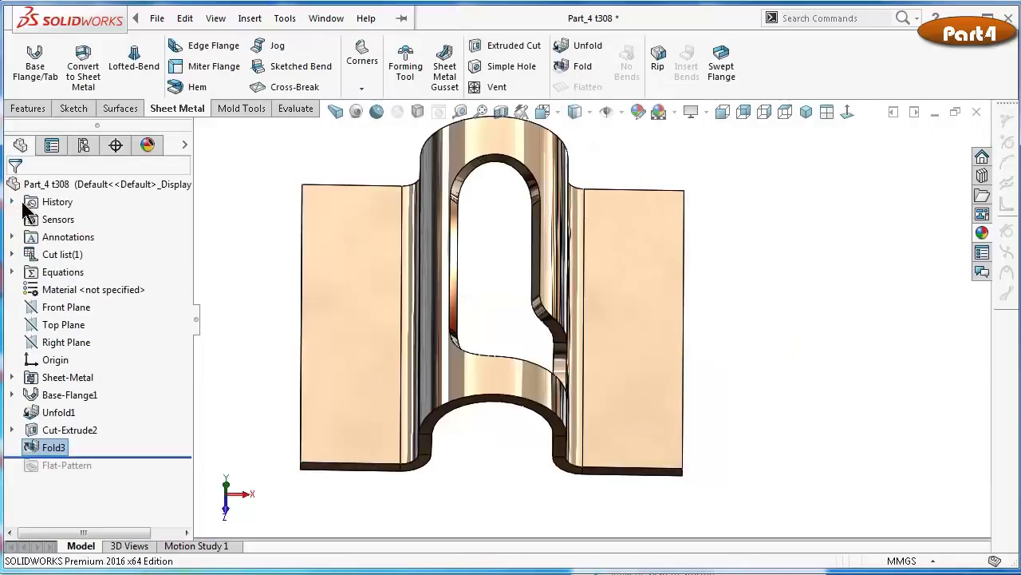
key(ctrl+7)
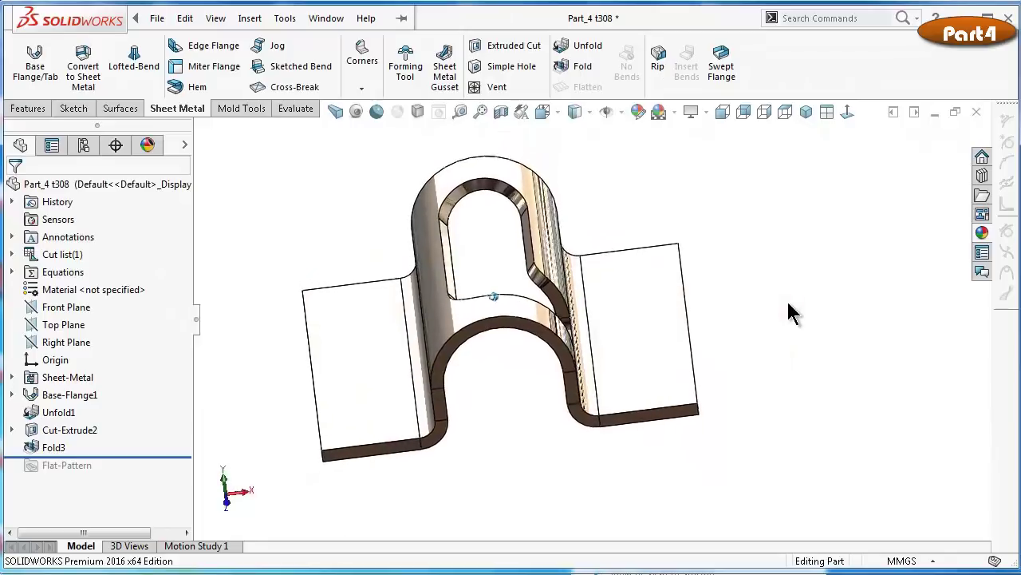
key(Down)
key(Down)
key(Down)
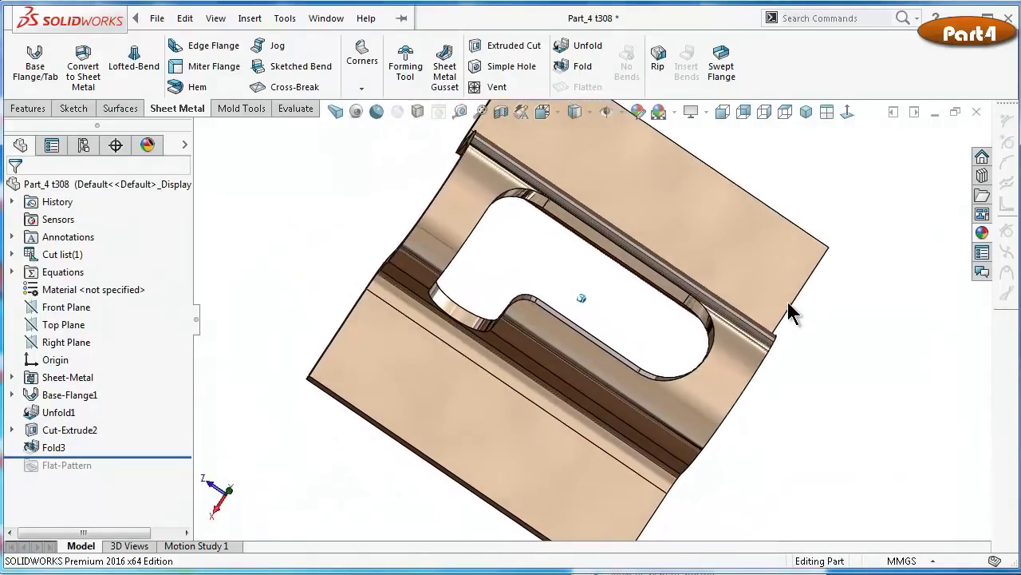
key(alt+Left)
key(alt+Left)
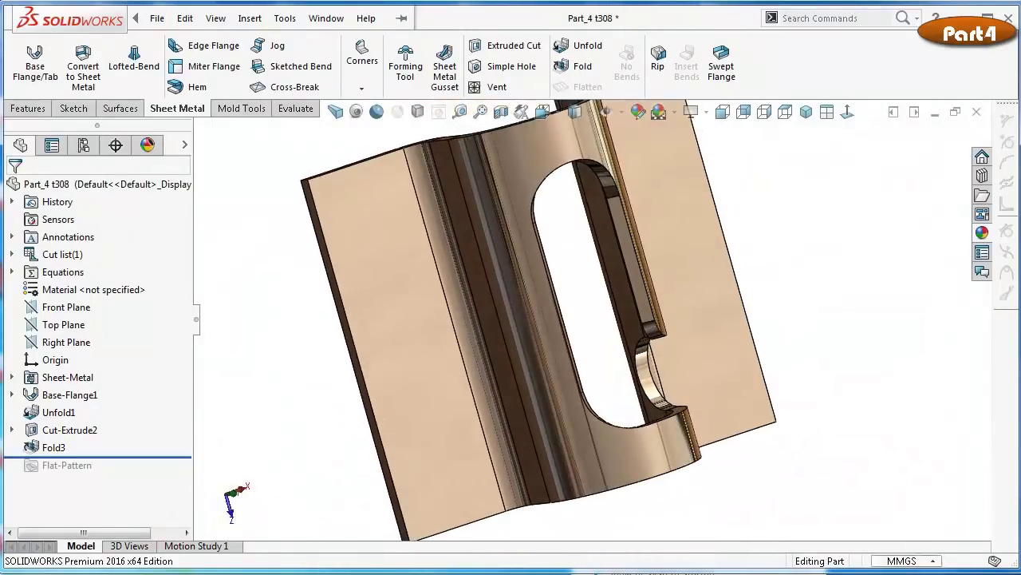
key(alt+Left)
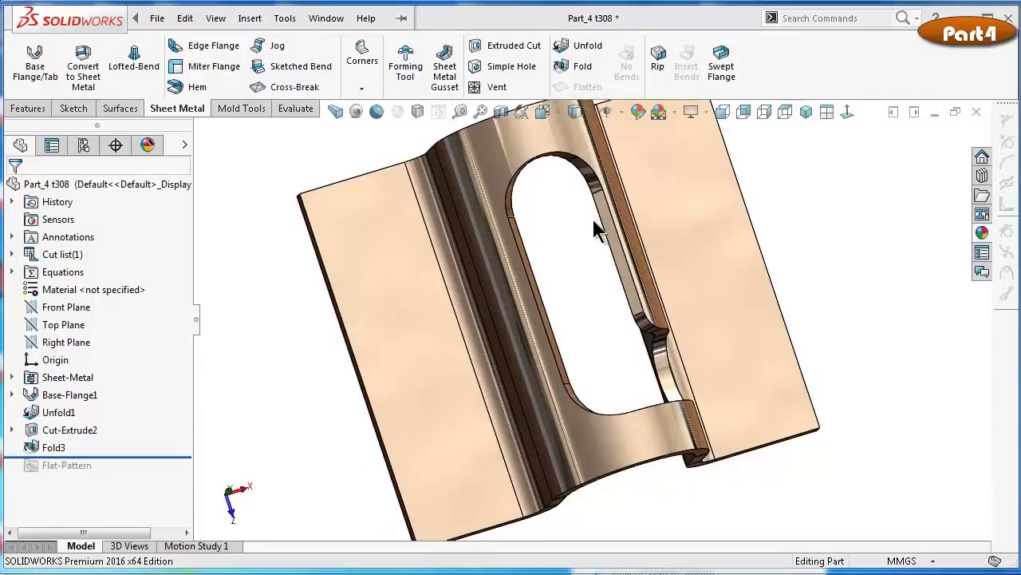
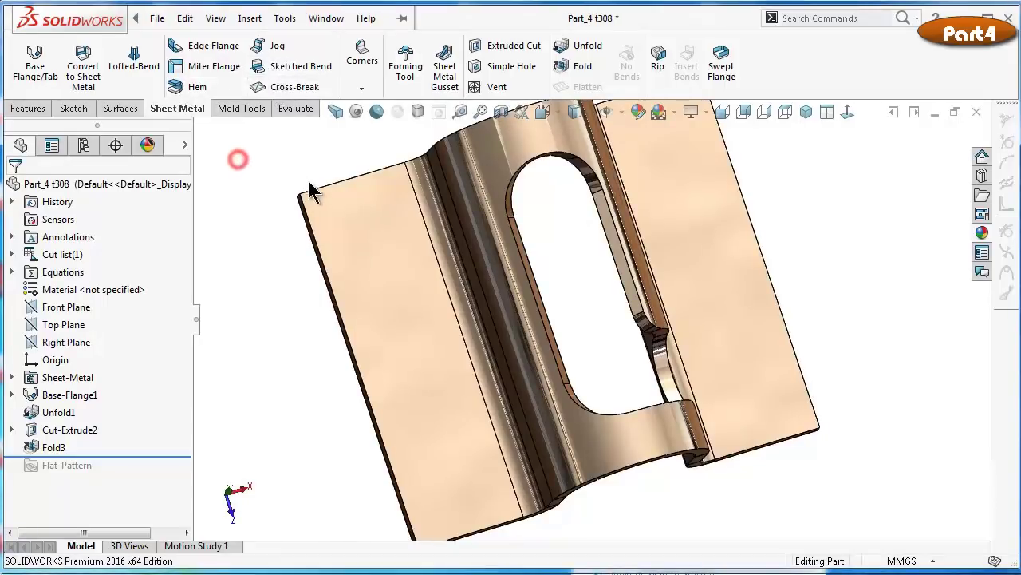
Start a fillet and pick the slot's lower arc edge and its straight edge
key(f)
click(31, 109)
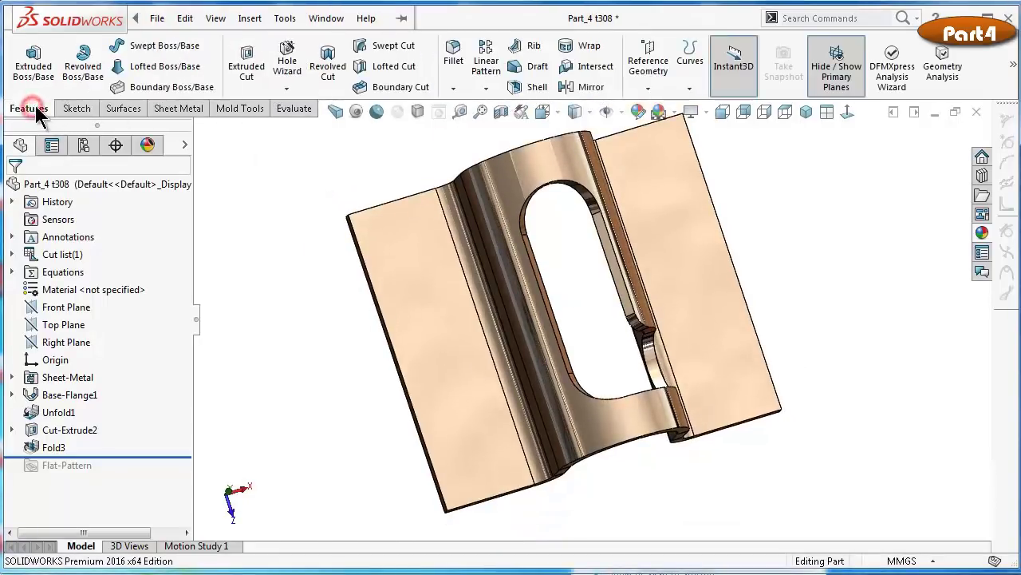
click(455, 63)
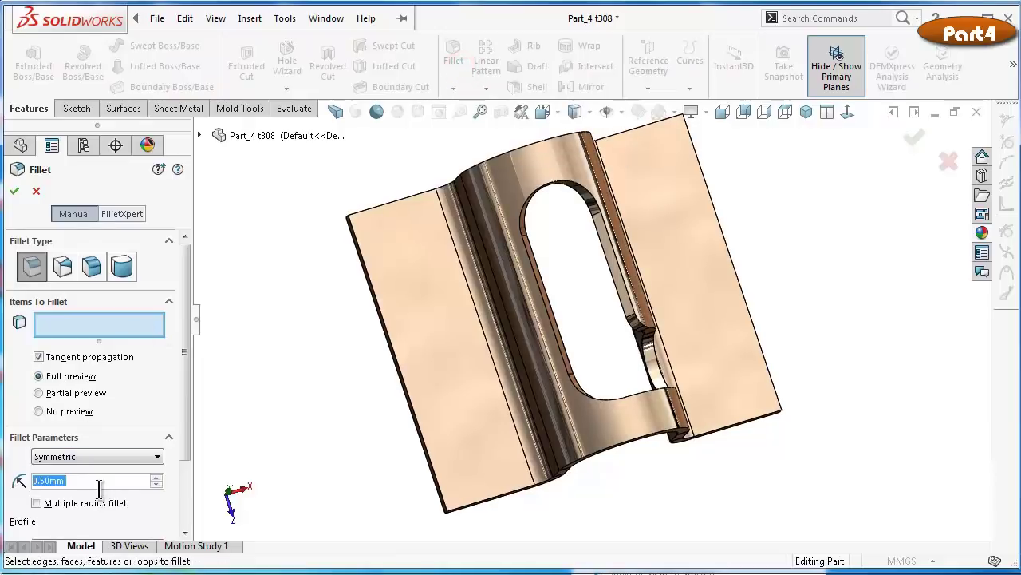
middle_drag(509, 440, 633, 410)
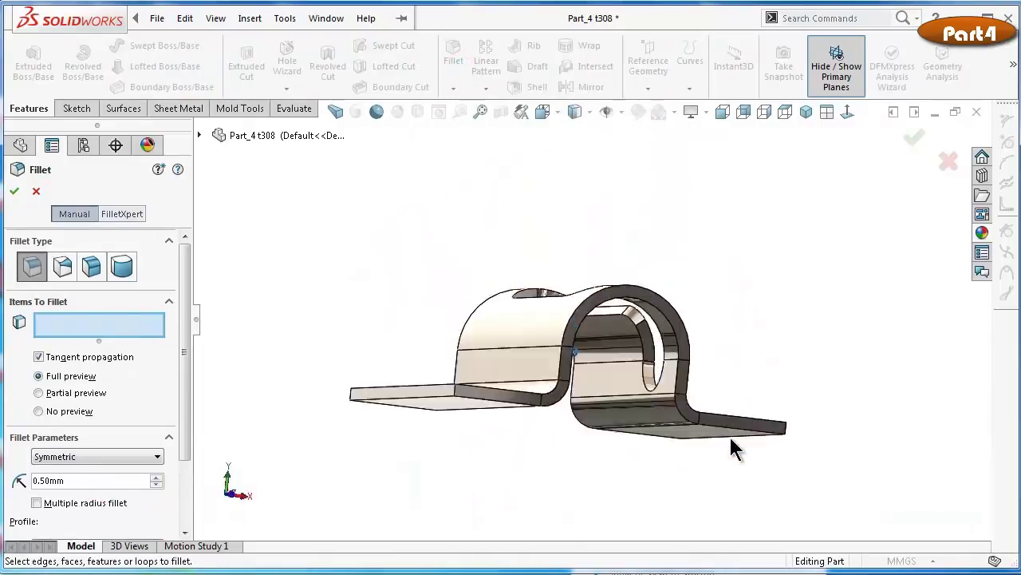
scroll(610, 403, down, 5)
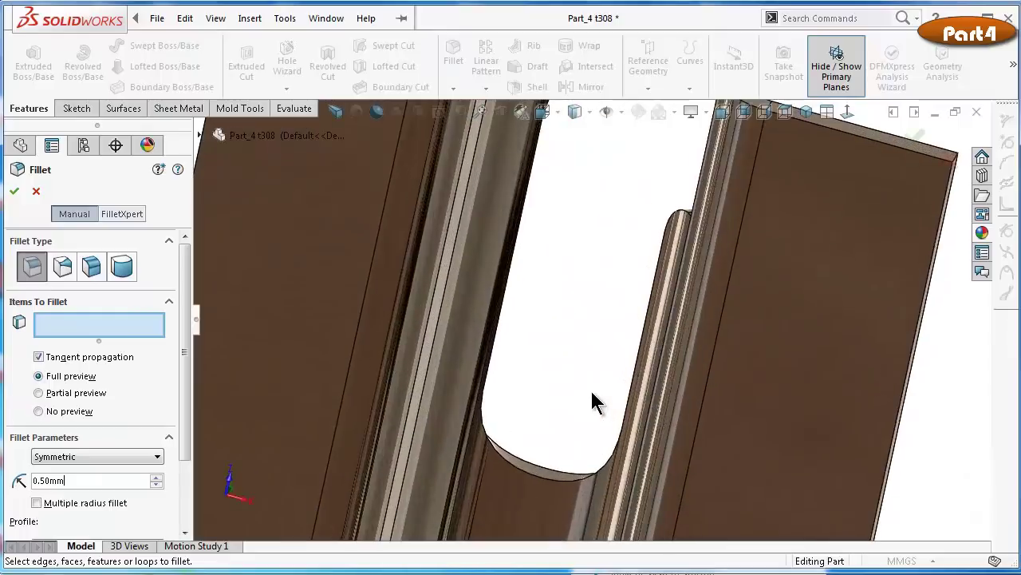
click(568, 476)
mouse_move(567, 476)
middle_down()
mouse_move(549, 354)
mouse_move(537, 343)
mouse_move(539, 300)
middle_up()
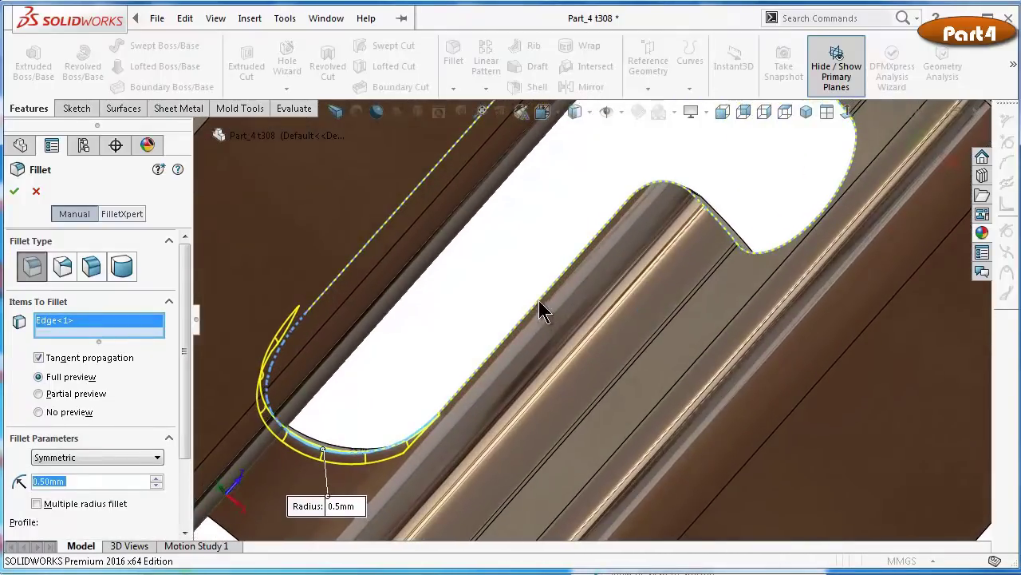
click(540, 296)
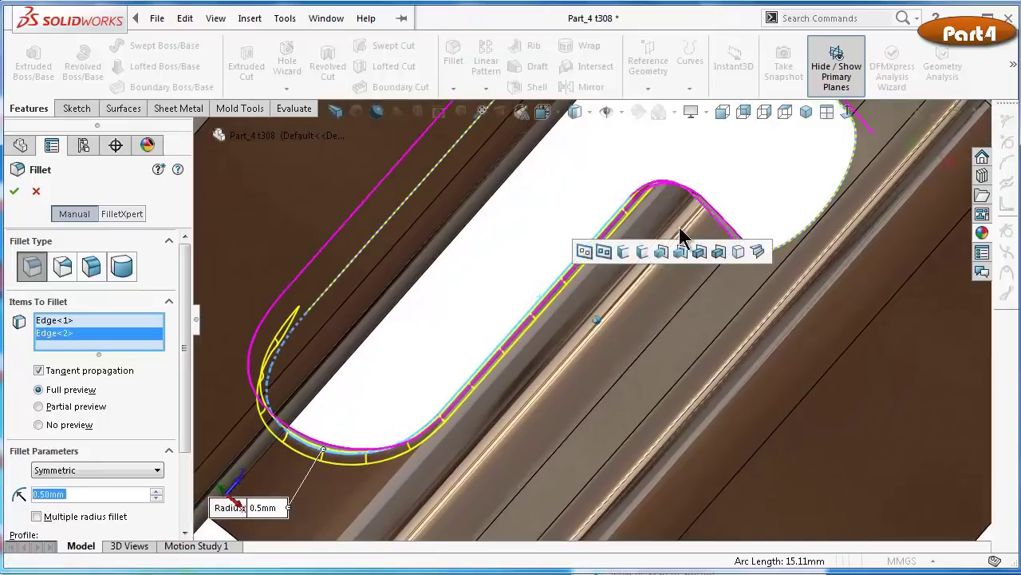
Add three more slot edges, including the top and inner edges, and apply the 0.5 mm fillet
mouse_move(685, 200)
middle_down()
mouse_move(793, 228)
mouse_move(862, 326)
mouse_move(847, 307)
middle_up()
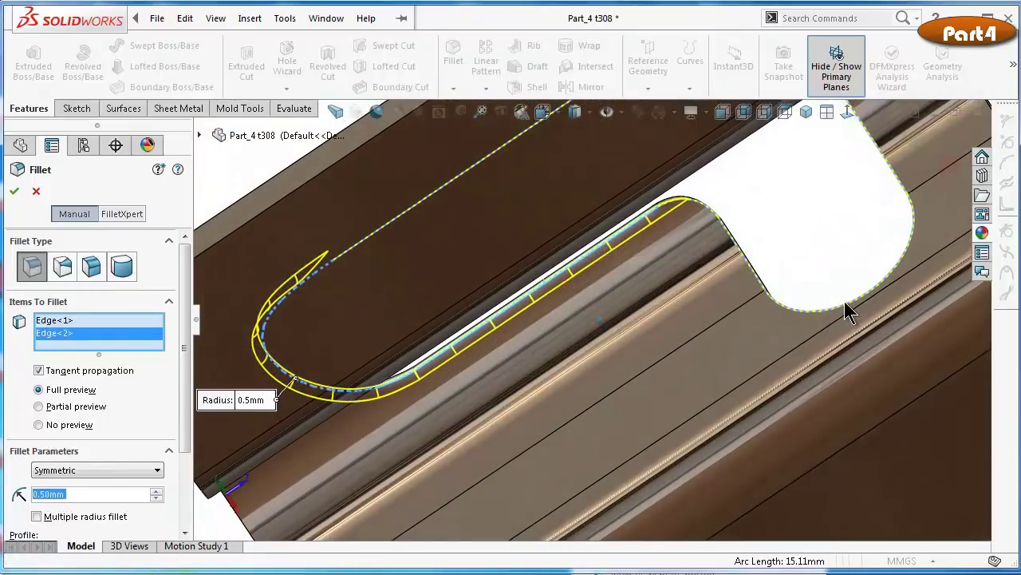
mouse_move(798, 279)
middle_down()
mouse_move(788, 289)
mouse_move(371, 360)
mouse_move(417, 429)
mouse_move(515, 387)
mouse_move(645, 293)
mouse_move(830, 214)
middle_up()
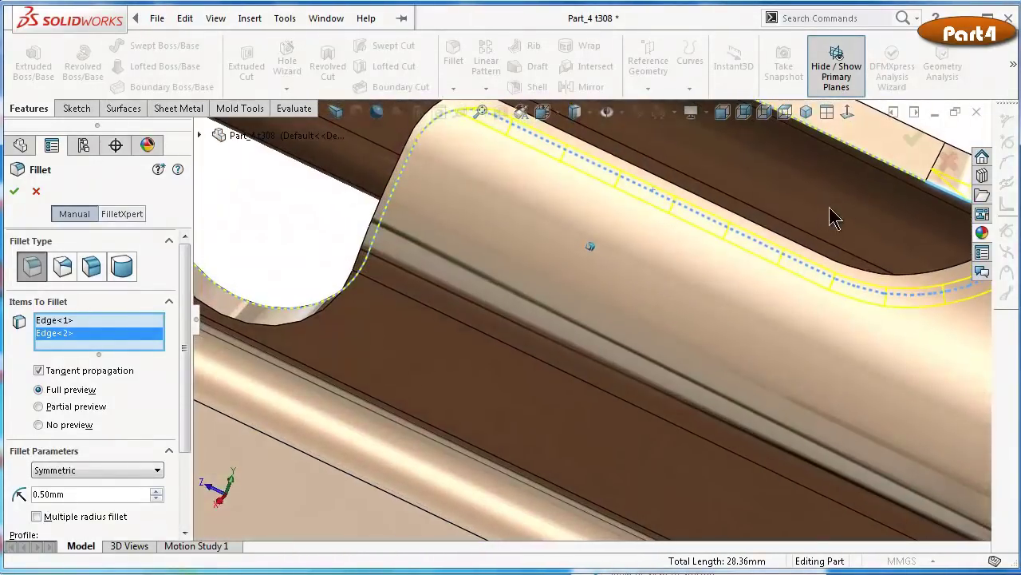
click(874, 157)
mouse_move(862, 183)
middle_down()
mouse_move(827, 210)
mouse_move(659, 274)
mouse_move(471, 318)
mouse_move(504, 213)
mouse_move(740, 194)
mouse_move(611, 267)
mouse_move(626, 254)
mouse_move(623, 283)
middle_up()
click(741, 204)
click(628, 254)
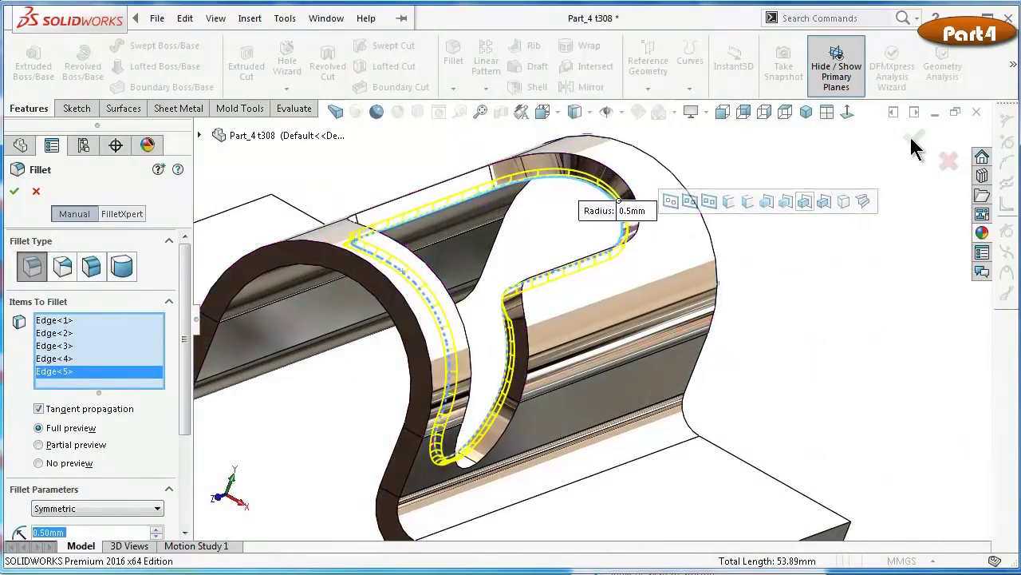
key(Return)
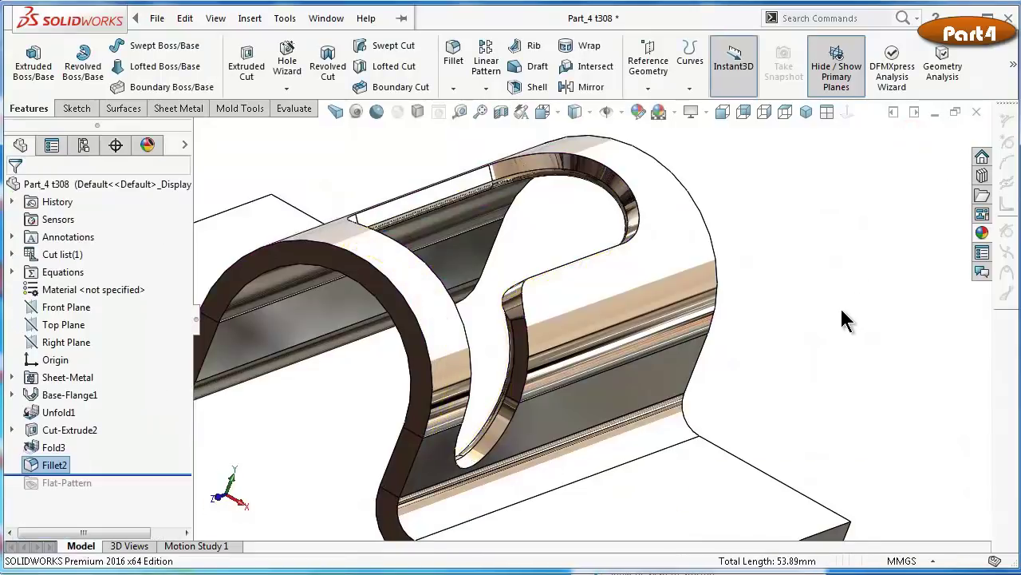
Edit Fillet2 to include the missed corner edge of the slot
middle_drag(827, 299, 834, 307)
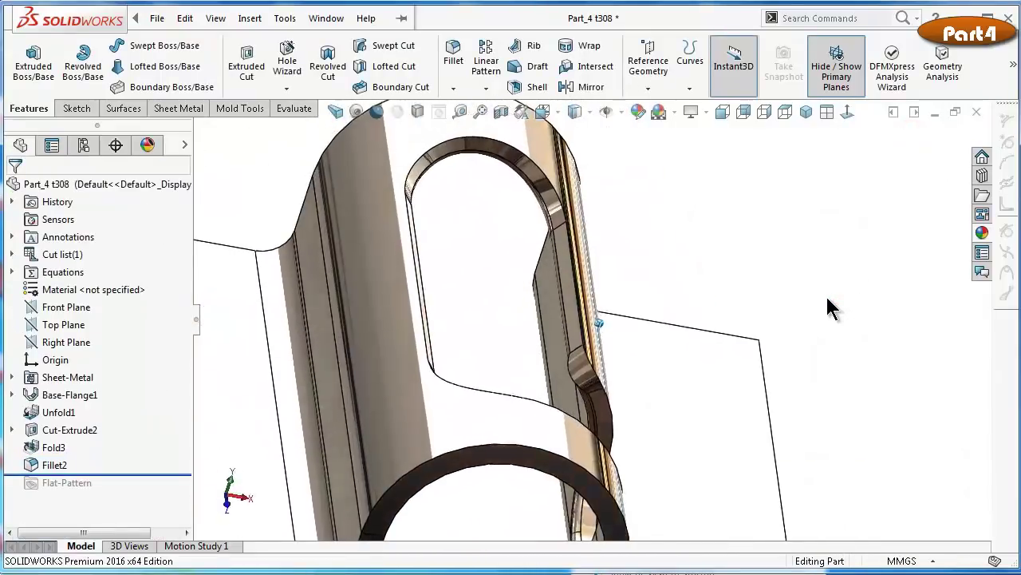
scroll(621, 373, down, 3)
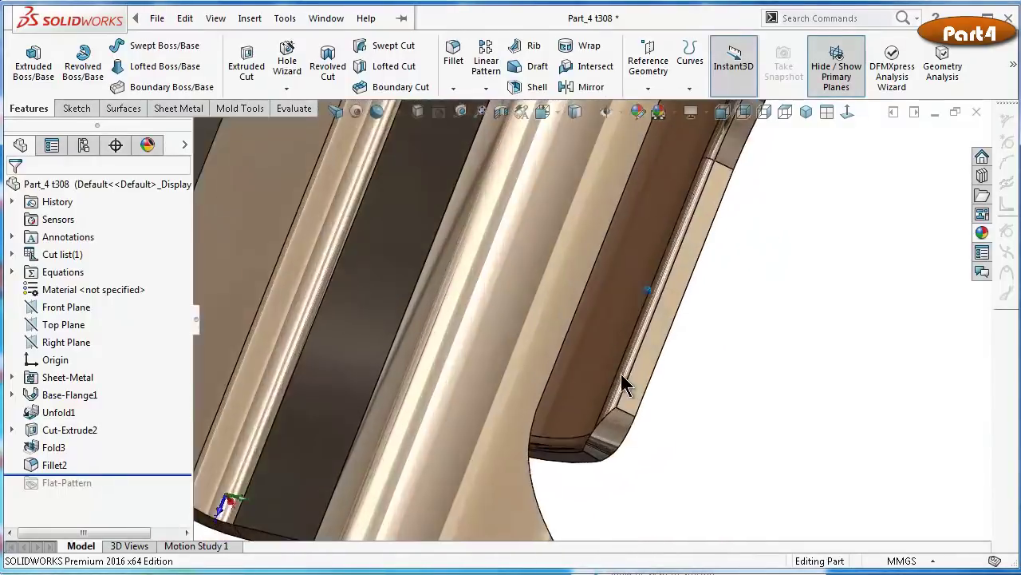
scroll(602, 488, down, 3)
scroll(603, 489, down, 3)
scroll(601, 490, down, 2)
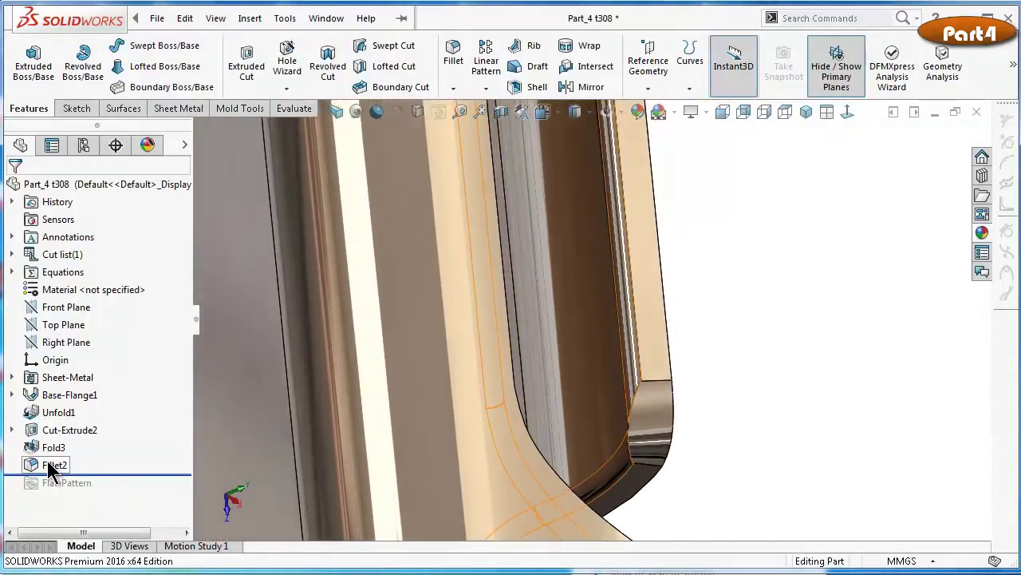
click(48, 464)
click(58, 413)
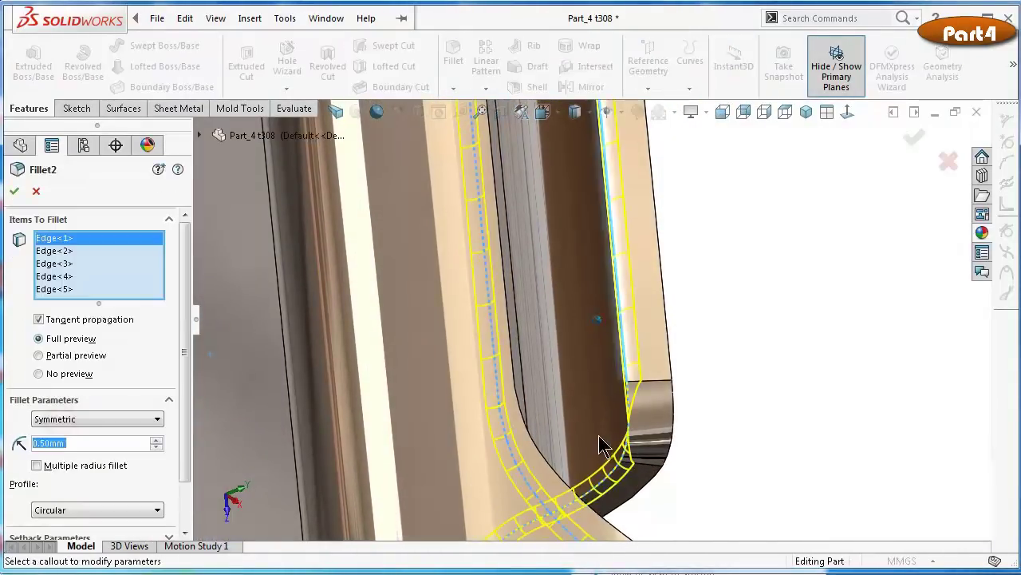
scroll(658, 410, down, 2)
scroll(649, 411, down, 3)
scroll(635, 421, down, 1)
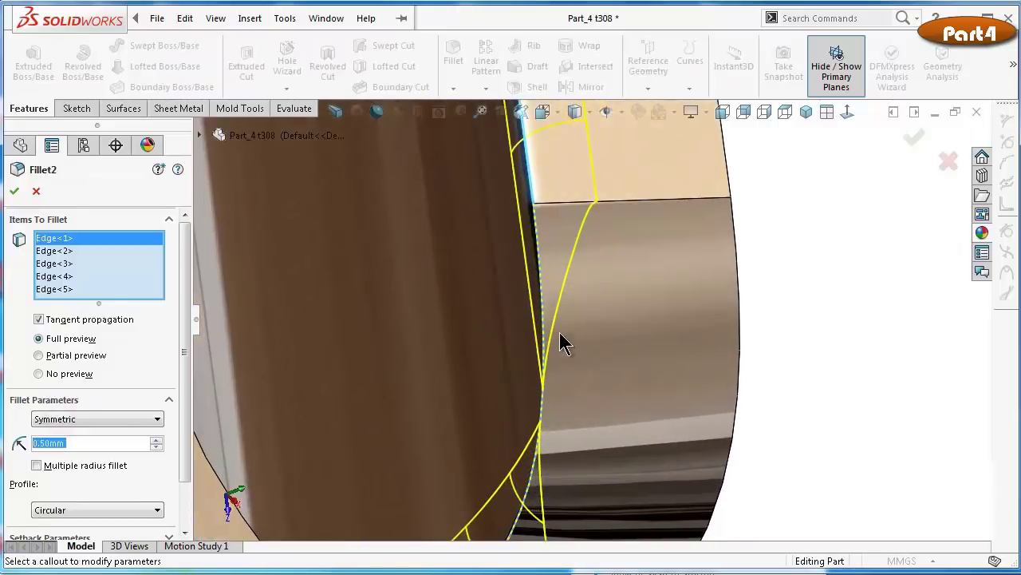
click(545, 331)
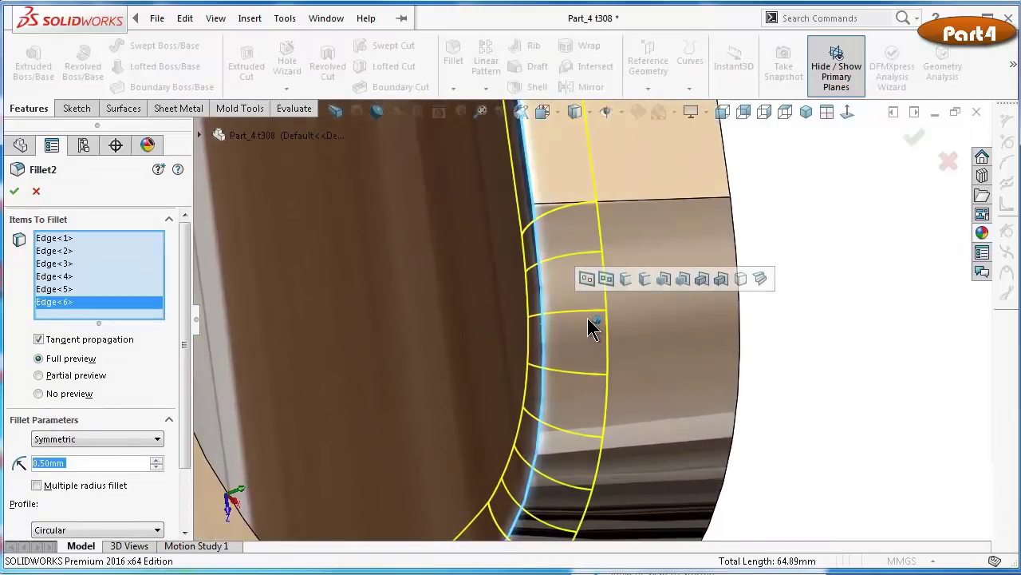
click(914, 137)
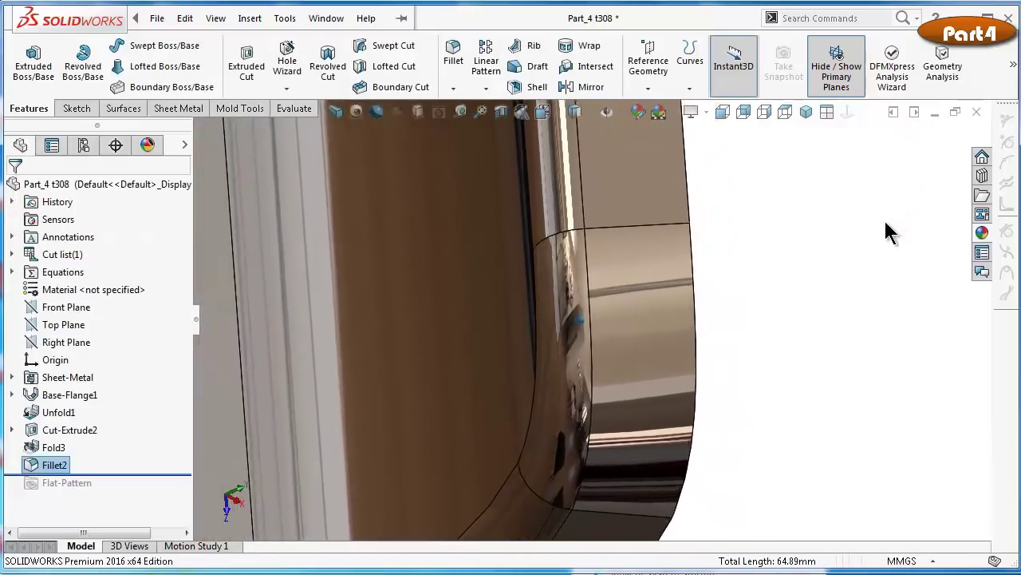
Rotate the part toward a frontal view to inspect the slot fillets
scroll(885, 228, up, 2)
key(Left)
key(Left)
key(Left)
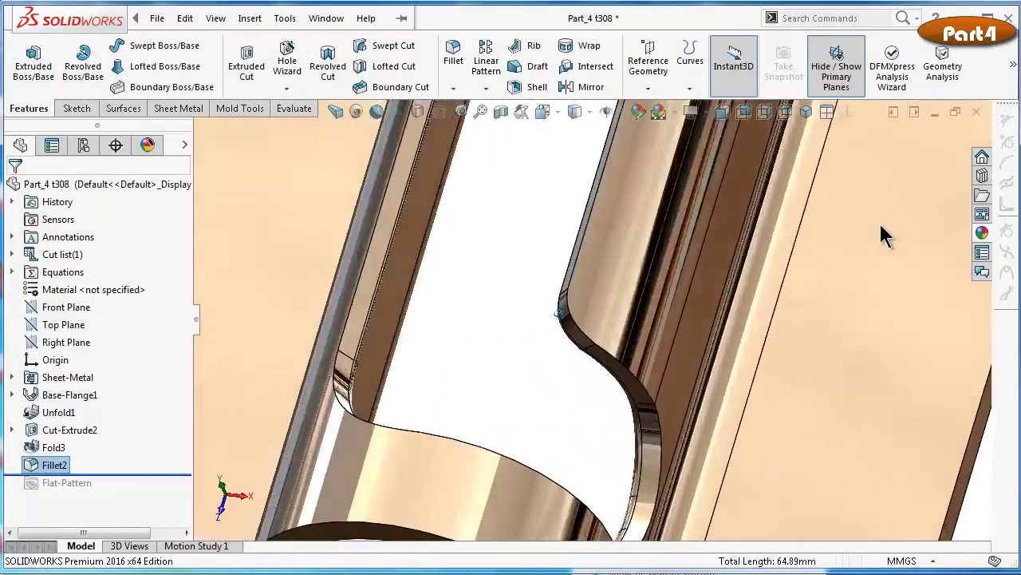
key(Left)
key(Left)
key(Left)
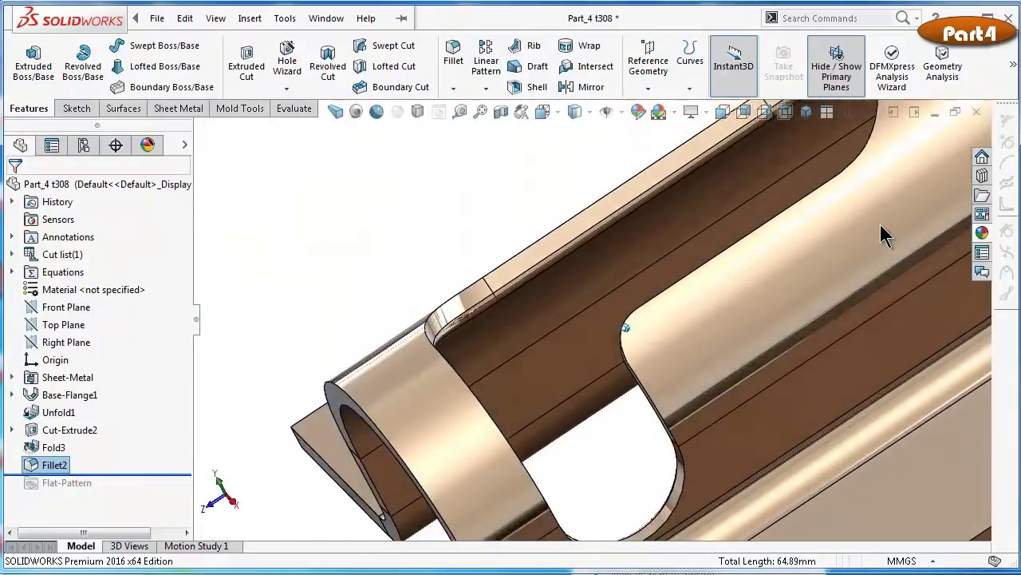
key(Left)
key(Left)
key(Left)
key(Left)
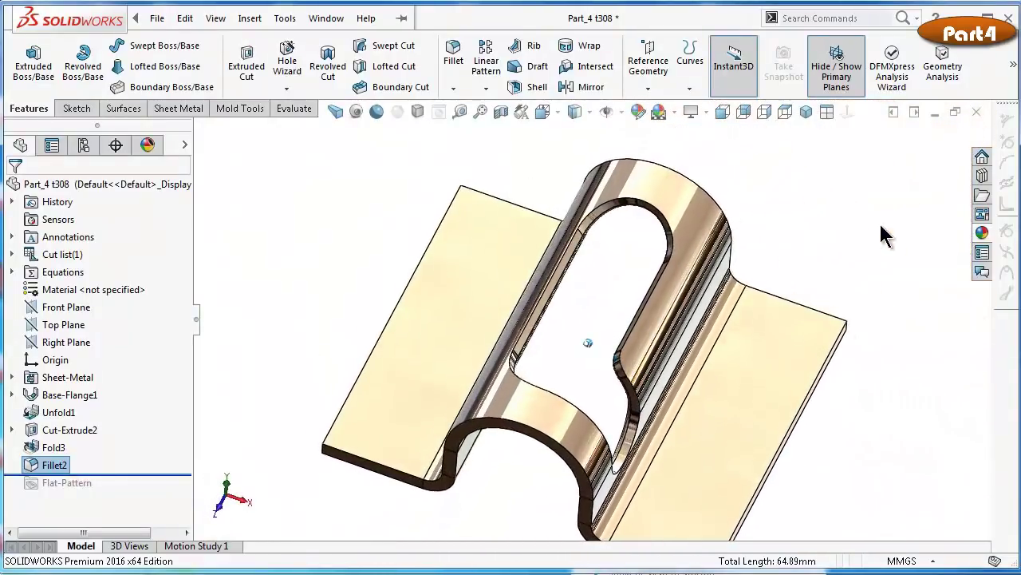
key(Left)
key(Left)
key(Left)
key(Left)
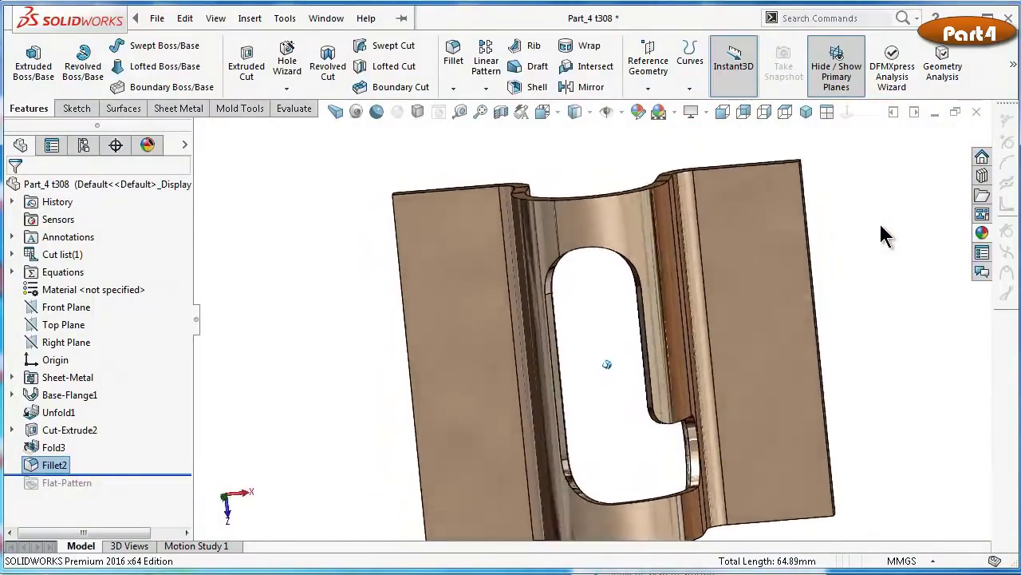
key(Left)
key(Left)
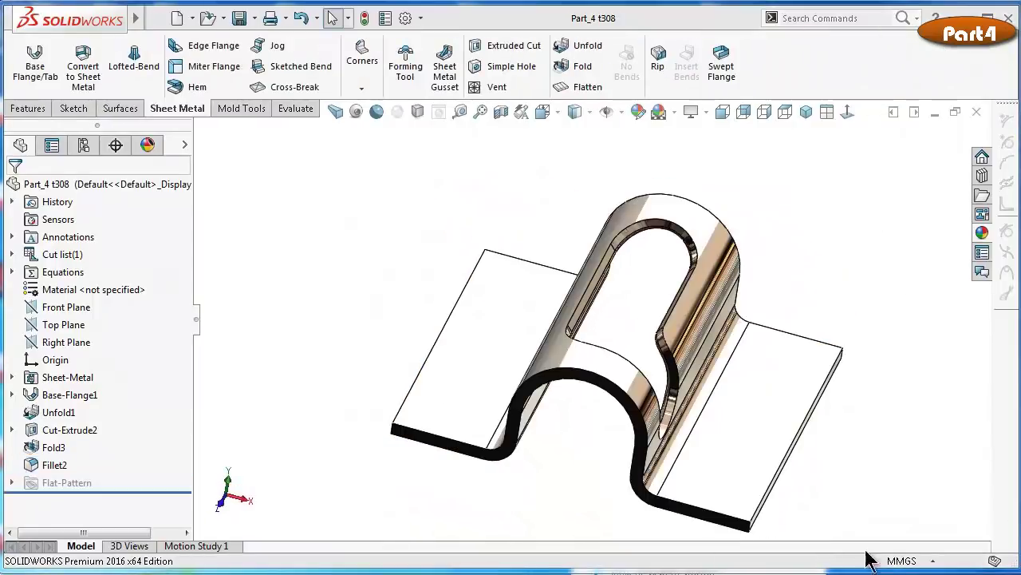
Start a new fillet on the slot-end arc edge with a 0.25 mm radius
click(28, 108)
click(447, 63)
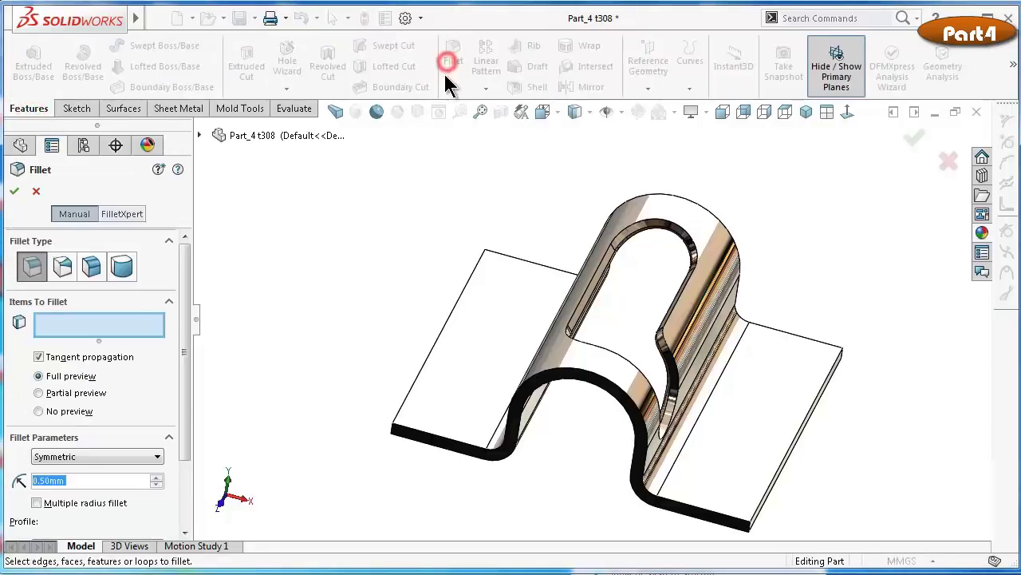
click(687, 235)
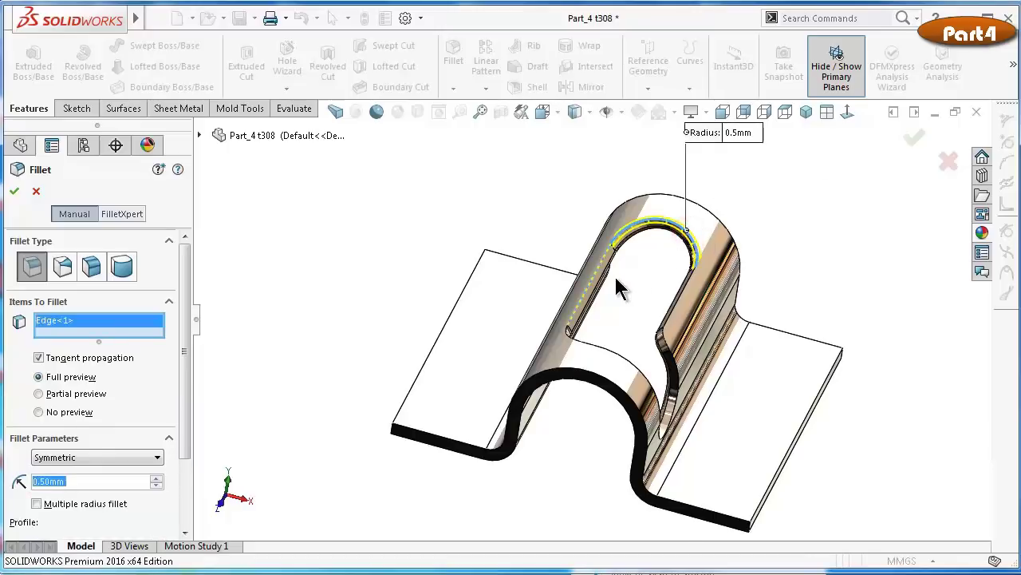
middle_drag(588, 288, 556, 290)
scroll(629, 254, down, 3)
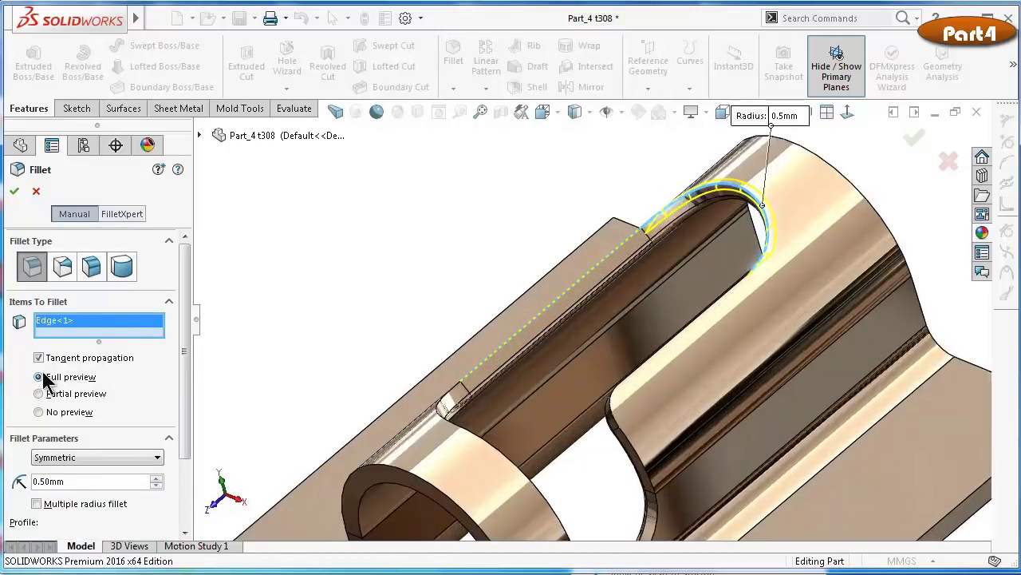
double_click(77, 480)
text(0.2)
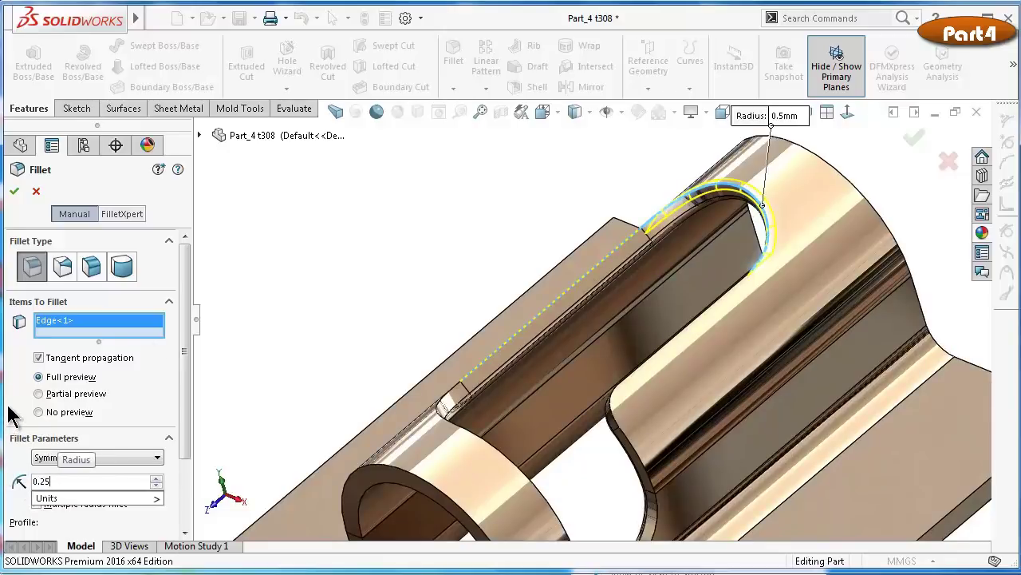
click(507, 220)
Remove the accidentally picked flat face, Face<1>, from the fillet items
click(636, 248)
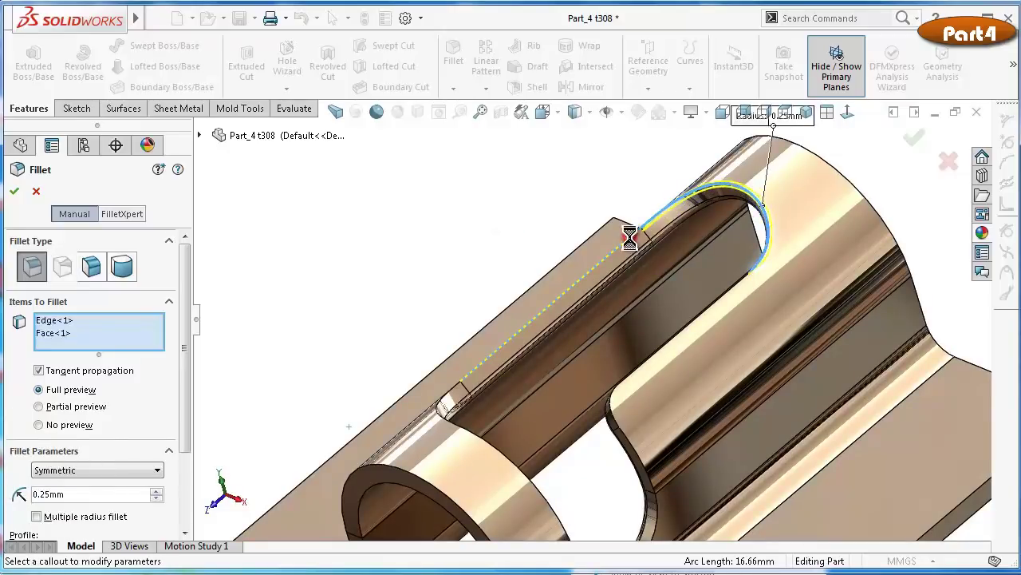
right_click(96, 332)
click(120, 365)
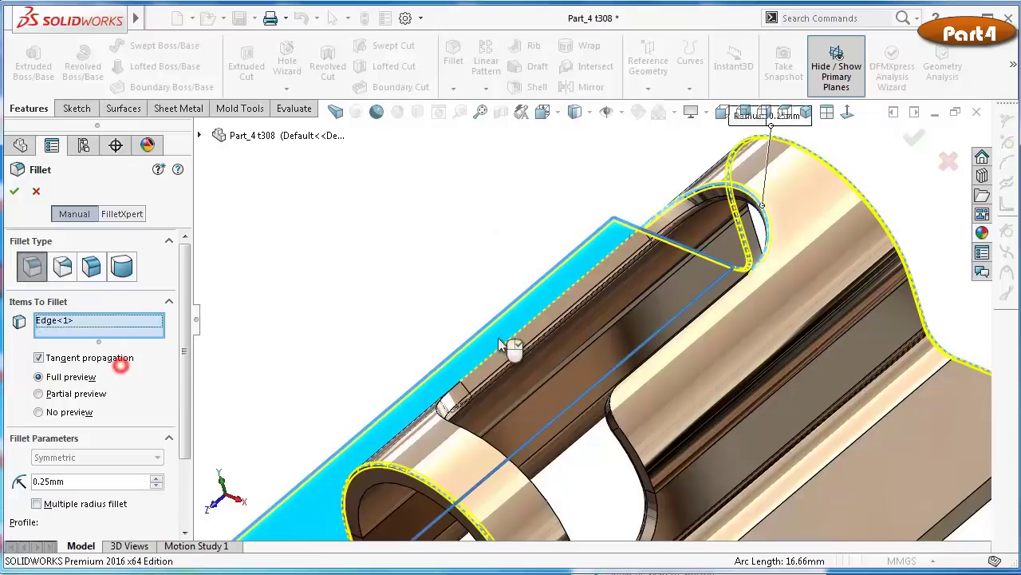
click(563, 290)
right_click(112, 342)
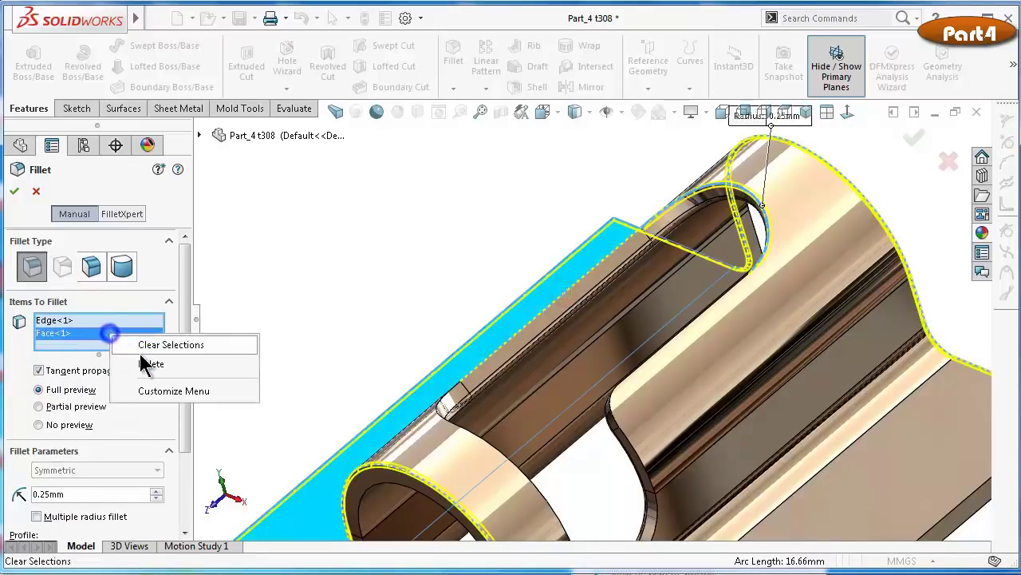
click(147, 359)
scroll(523, 312, down, 3)
scroll(523, 315, down, 2)
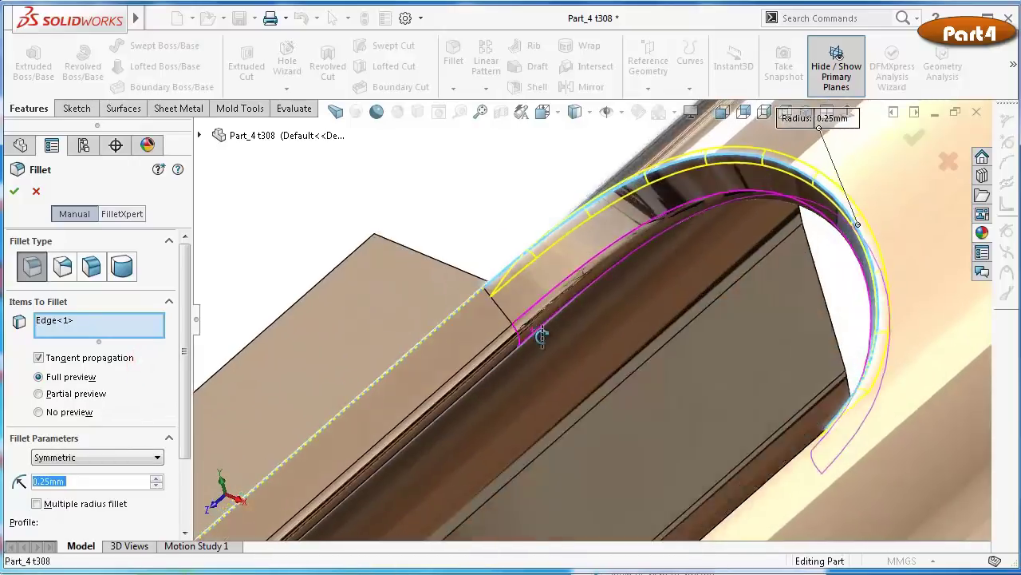
Add the long slot edge, the curved slot-end edge and two more slot edges
middle_drag(522, 308, 551, 342)
click(487, 303)
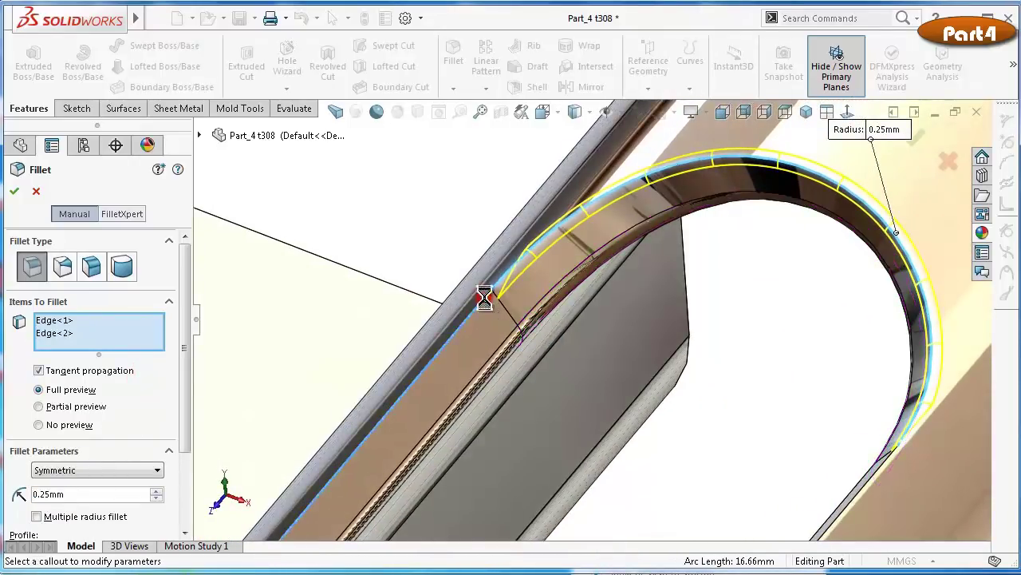
click(884, 463)
scroll(798, 359, up, 2)
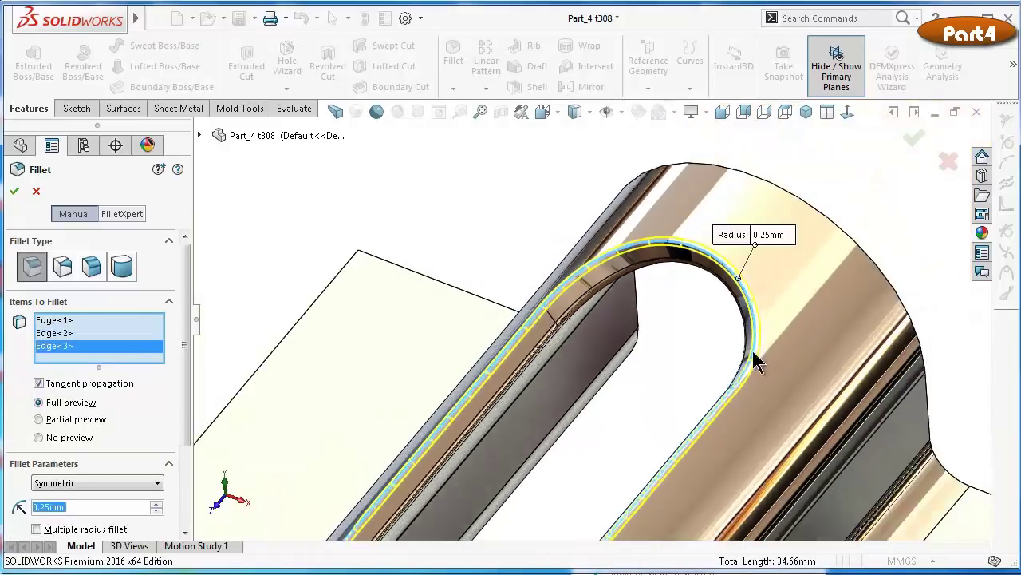
mouse_move(757, 362)
middle_down()
mouse_move(616, 410)
mouse_move(615, 375)
middle_up()
scroll(598, 436, down, 5)
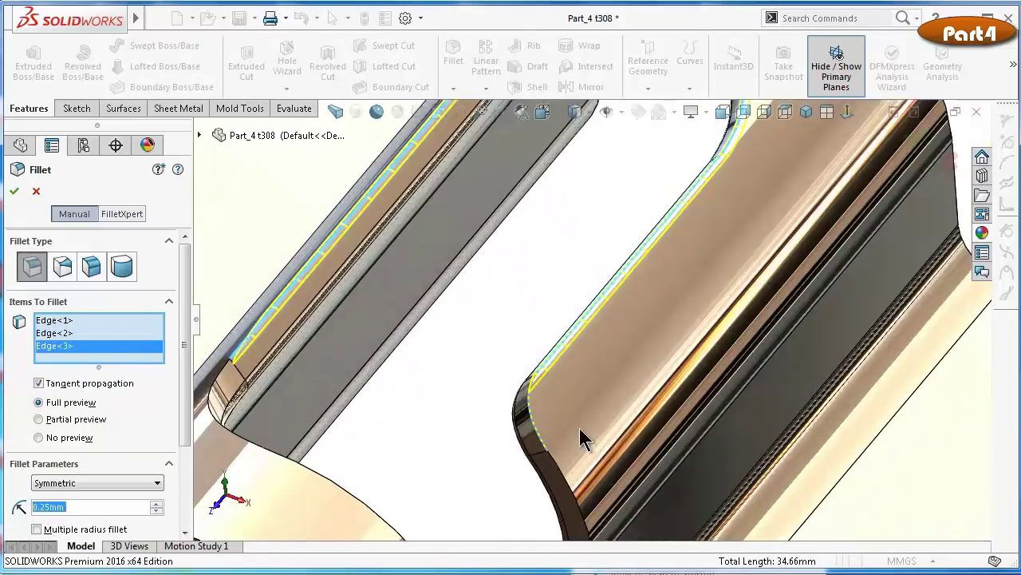
scroll(574, 434, down, 2)
click(529, 432)
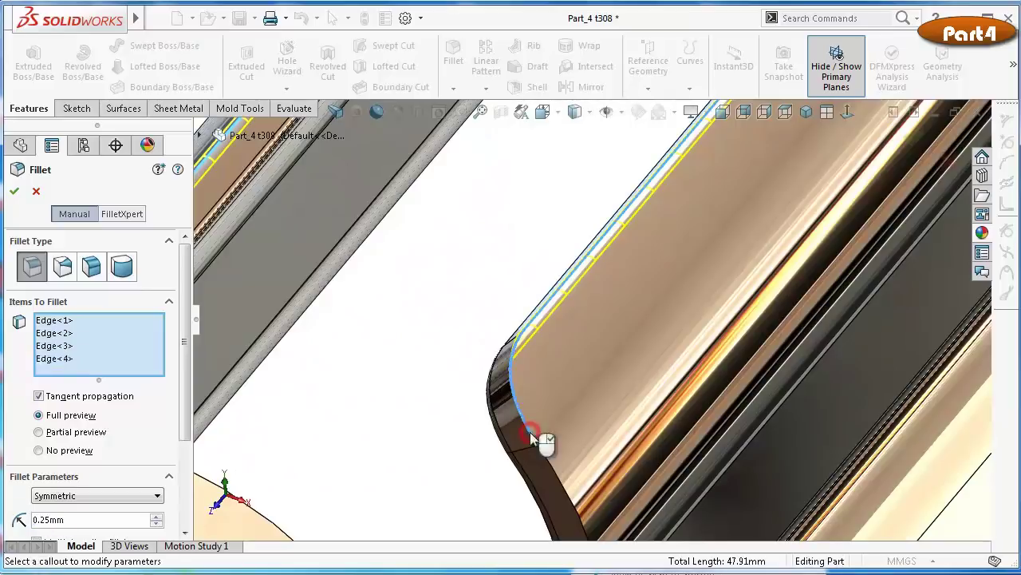
scroll(566, 468, up, 3)
scroll(627, 419, down, 2)
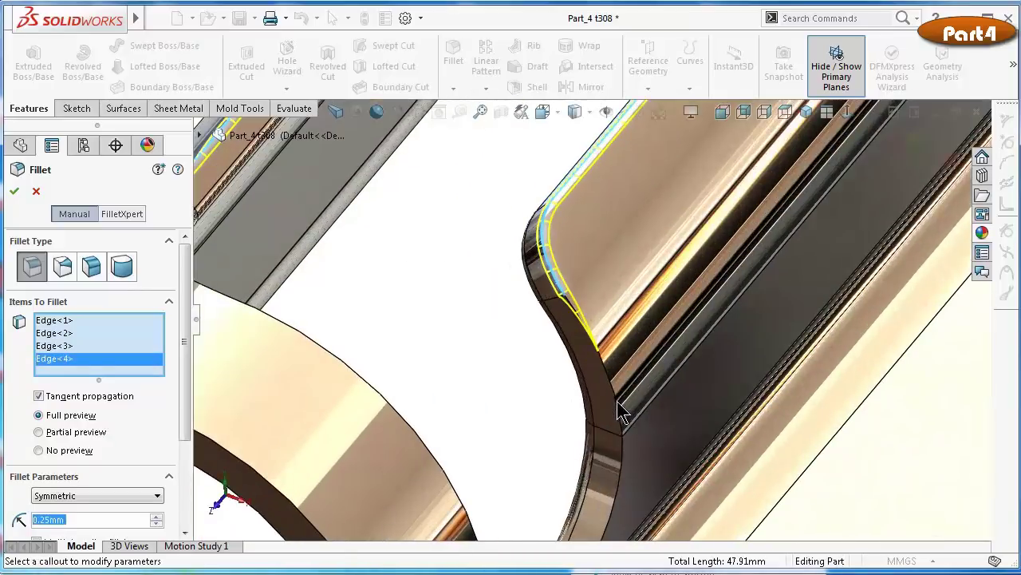
click(620, 403)
Add the last slot edge and apply the 0.25 mm fillet as Fillet3
scroll(614, 407, up, 3)
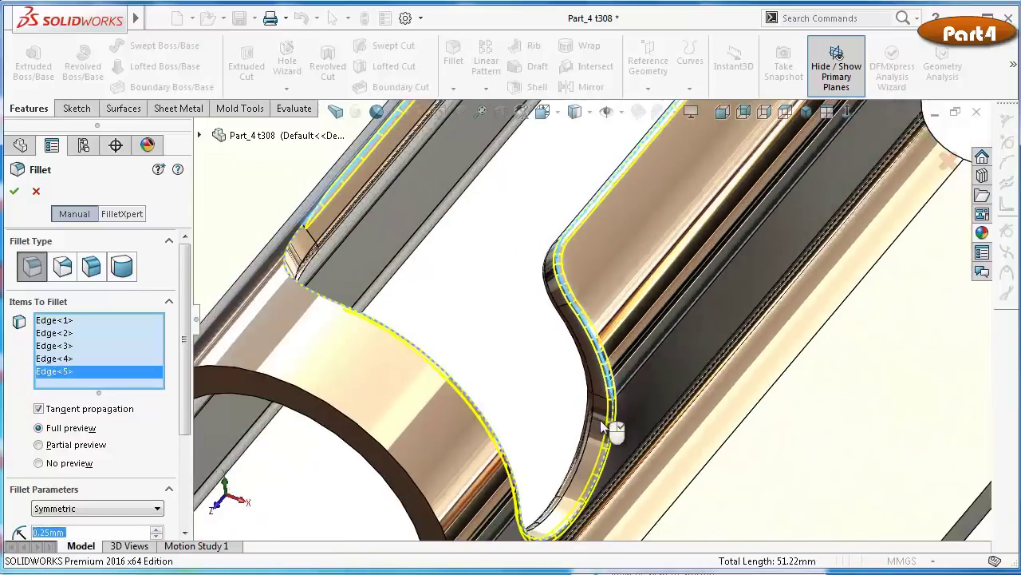
mouse_move(444, 312)
middle_down()
mouse_move(451, 360)
mouse_move(434, 360)
mouse_move(397, 388)
middle_up()
scroll(399, 271, down, 2)
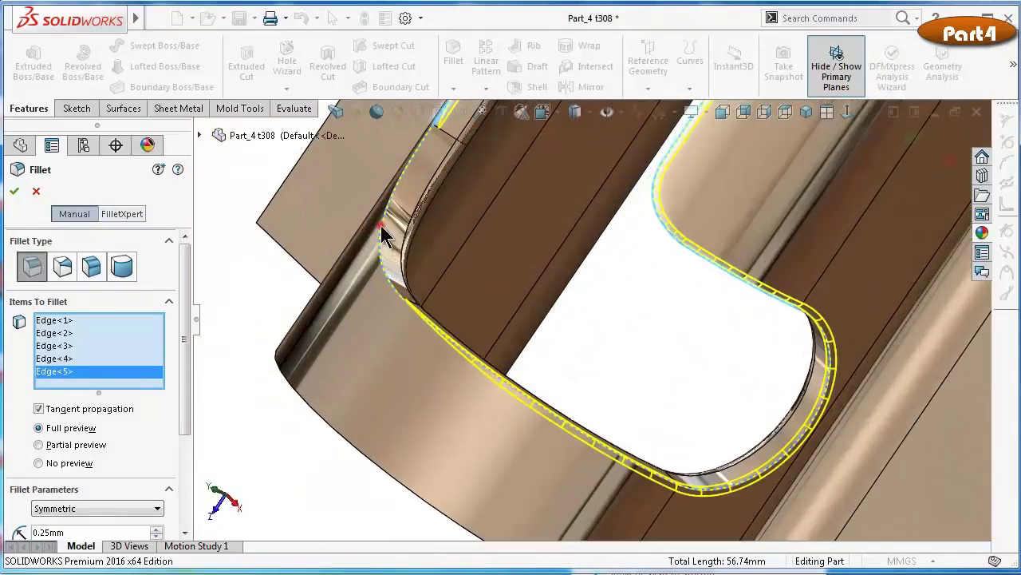
click(383, 234)
scroll(670, 235, up, 2)
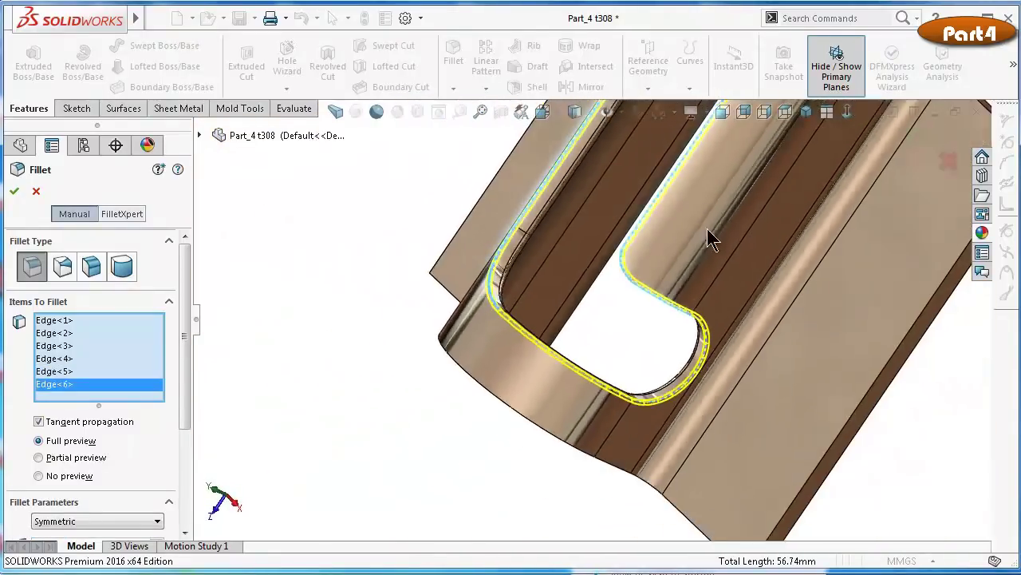
scroll(709, 232, up, 2)
click(916, 141)
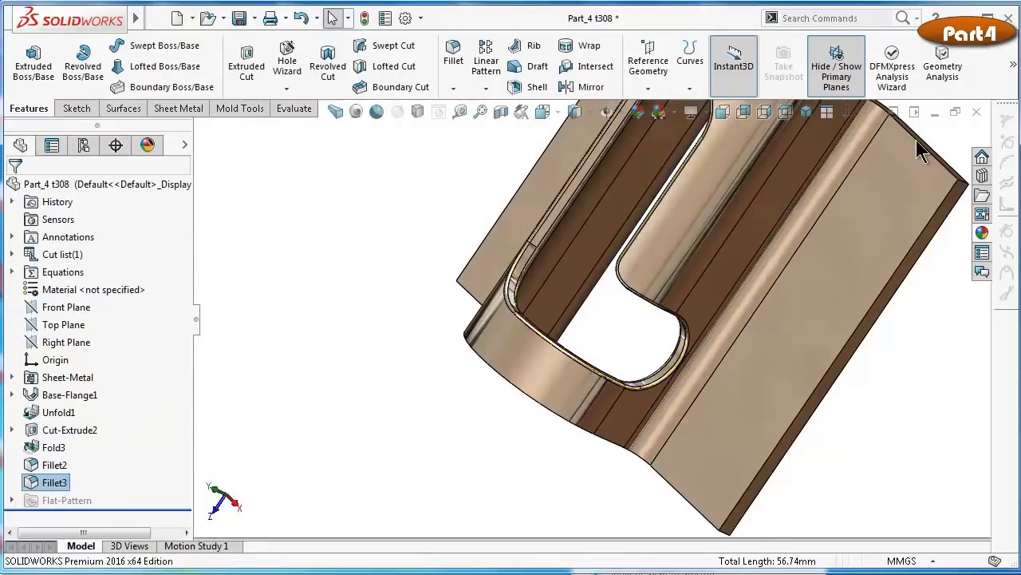
Switch to isometric view and drag the rollback bar to just below Unfold1
mouse_move(343, 342)
middle_down()
mouse_move(499, 290)
mouse_move(507, 326)
mouse_move(576, 381)
middle_up()
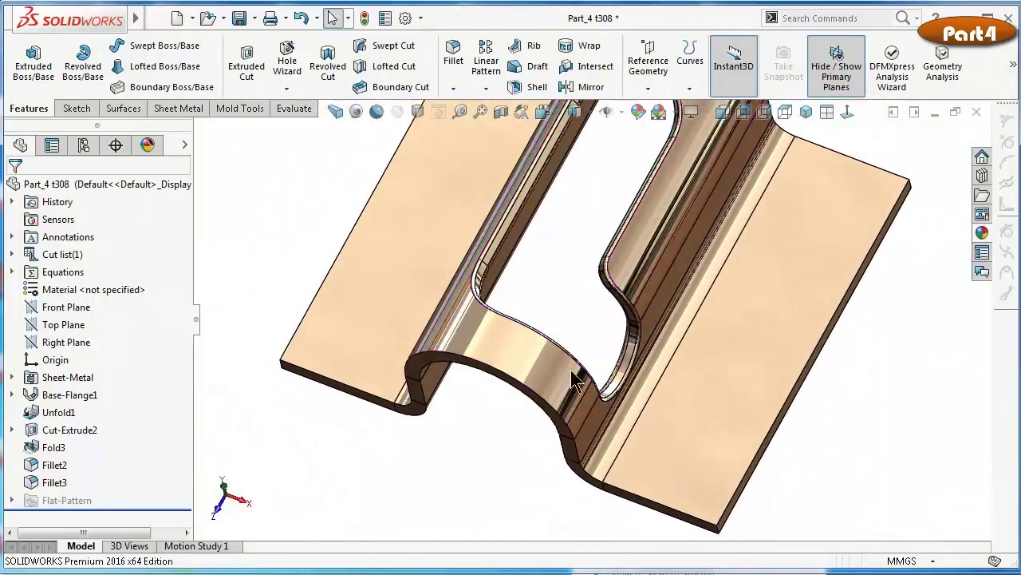
key(ctrl+7)
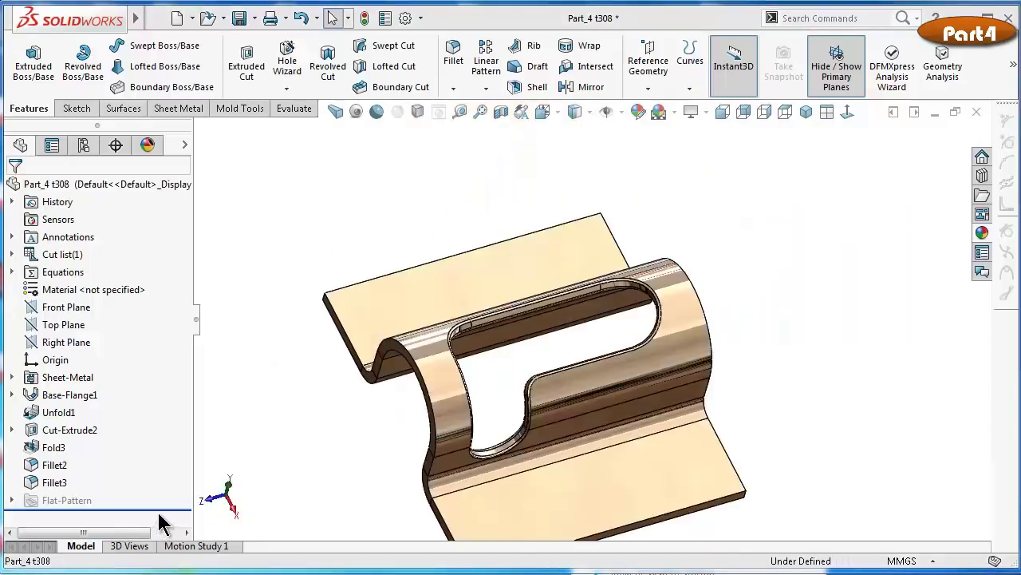
drag(166, 508, 162, 438)
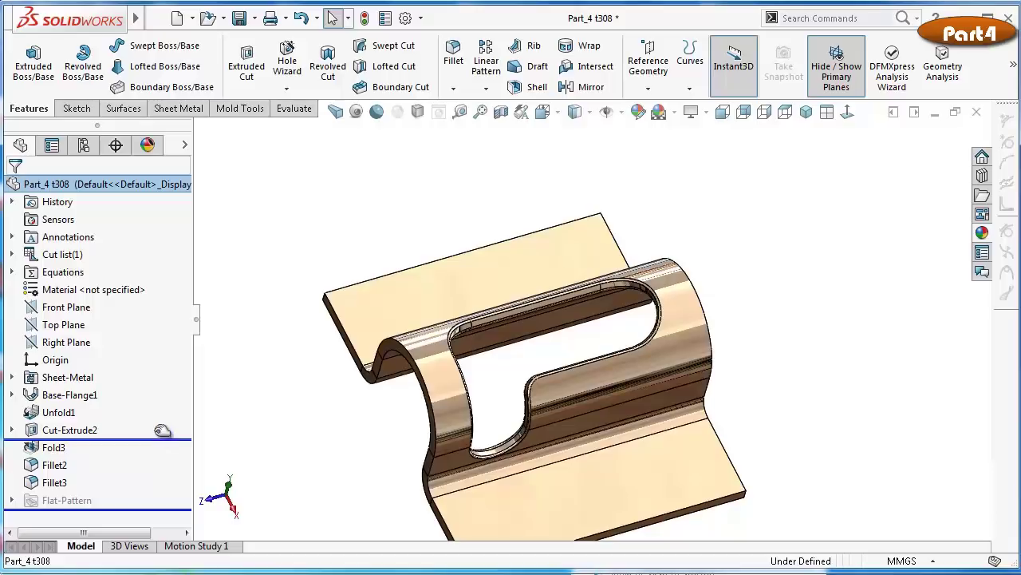
drag(162, 431, 160, 423)
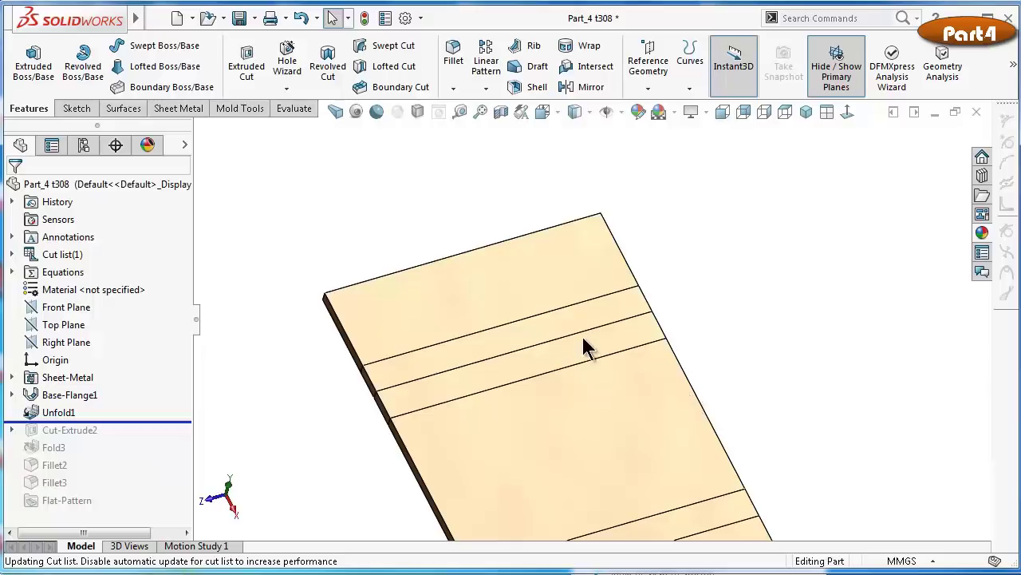
Open Sketch9 on the flat blank's top face, viewed normal to it
click(524, 292)
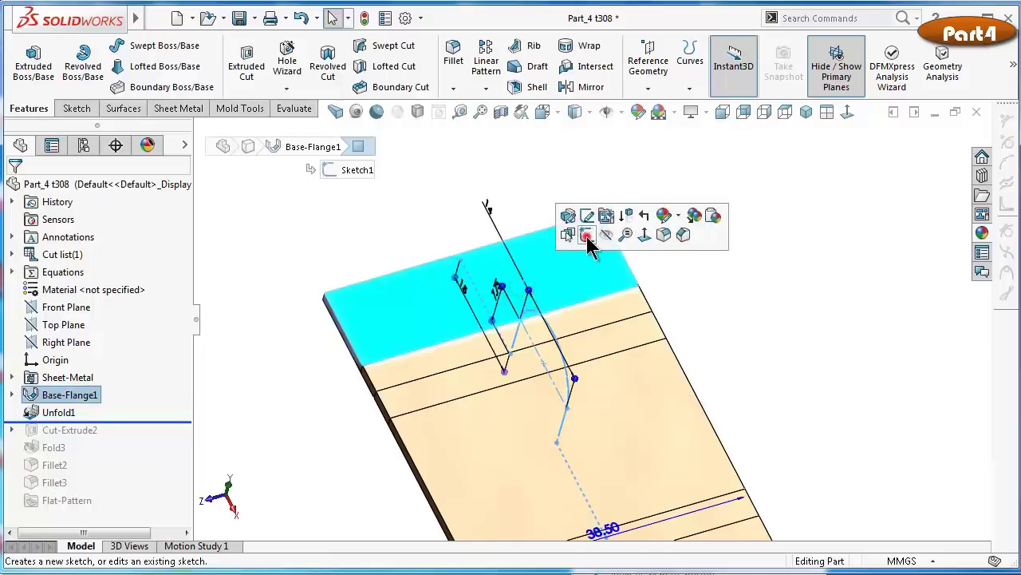
click(587, 235)
click(849, 113)
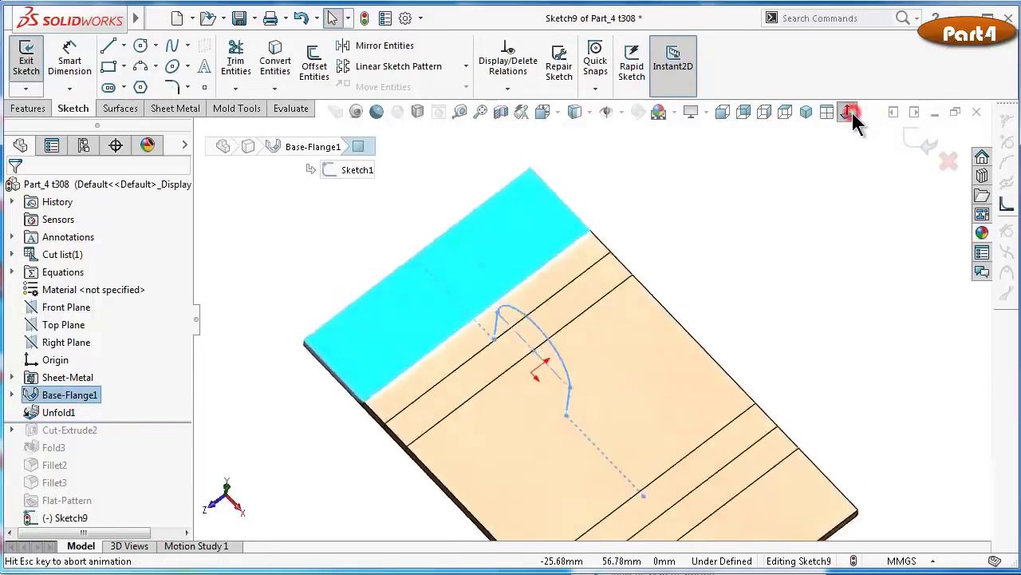
click(872, 257)
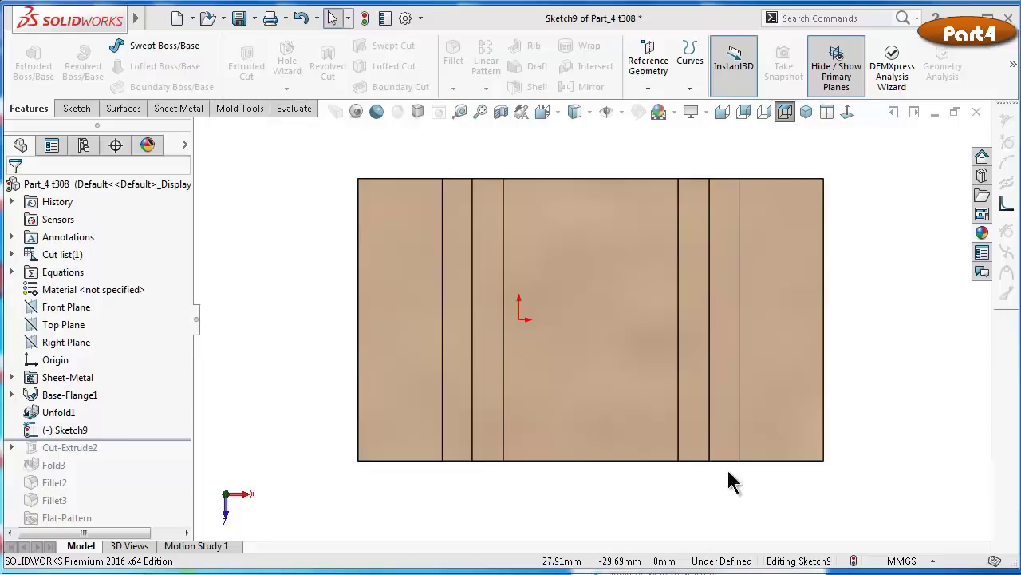
click(77, 109)
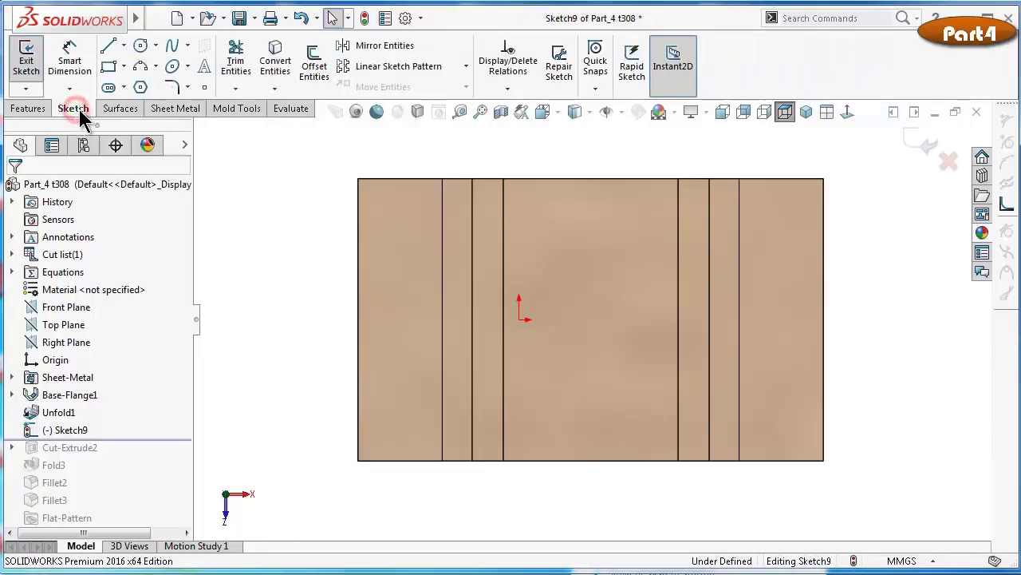
Draw a three-point half-circle arc starting on the blank's bottom edge
click(138, 66)
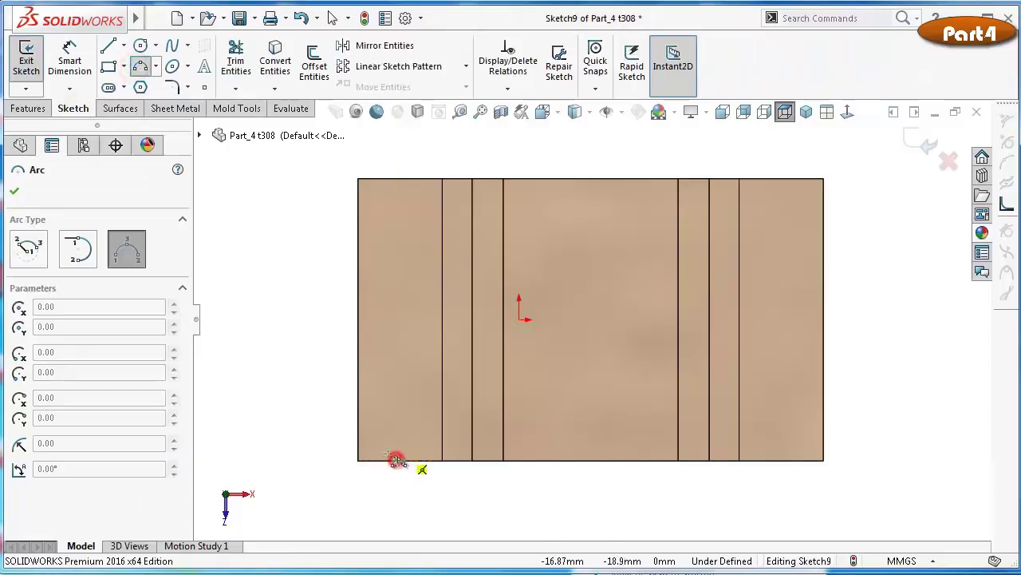
click(397, 459)
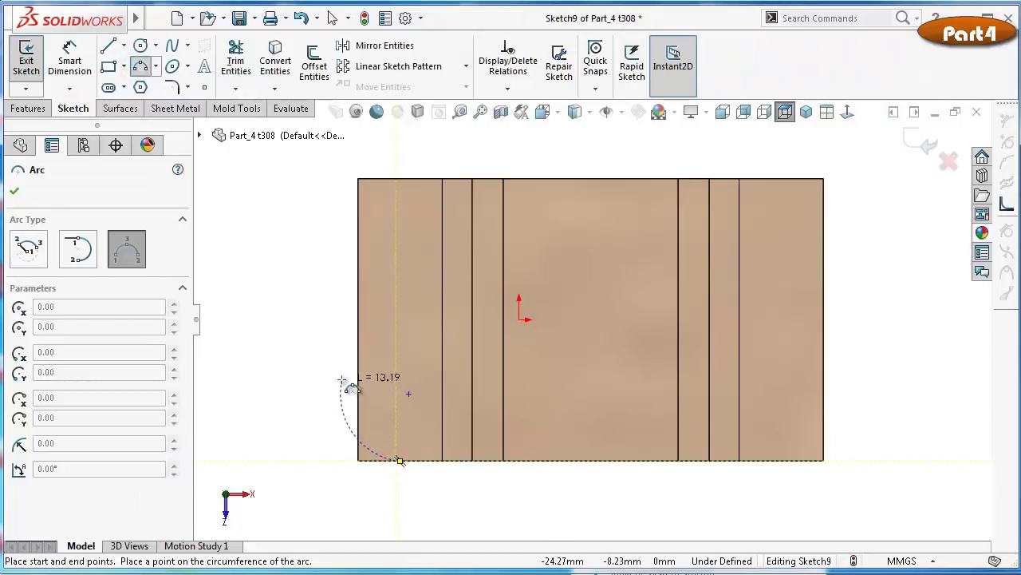
click(391, 390)
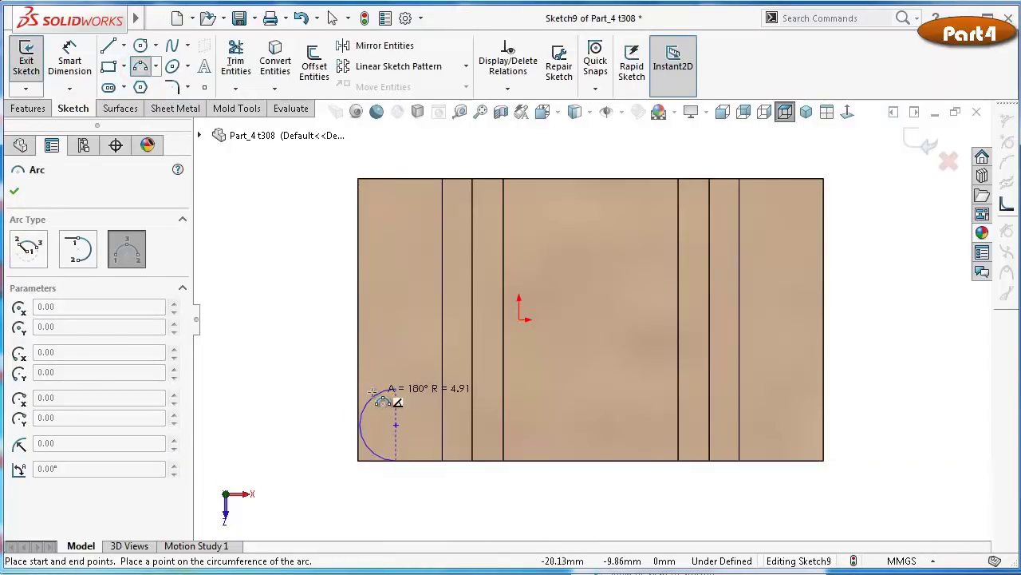
click(372, 392)
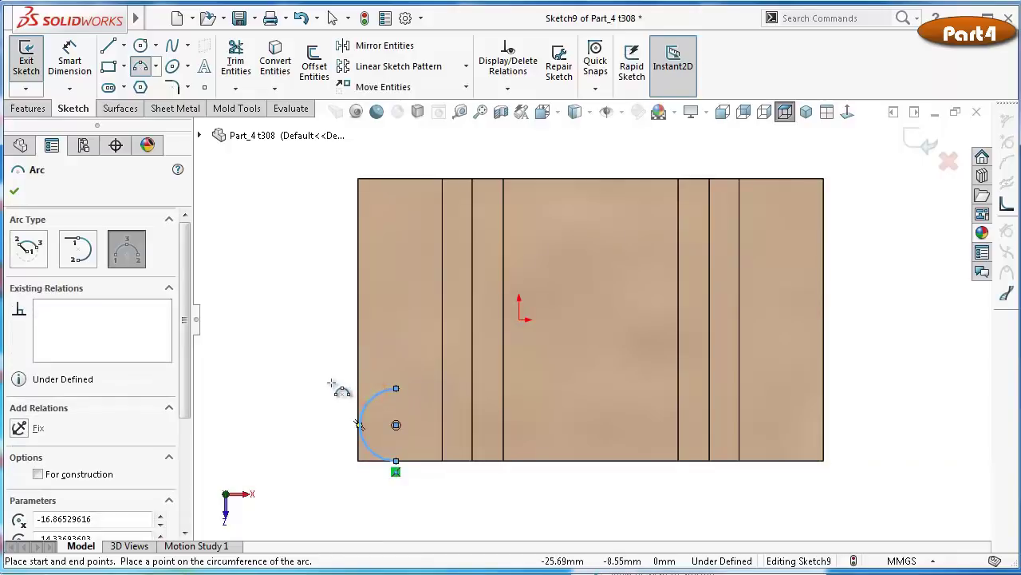
key(Escape)
Dimension the arc's radius to 6.25 mm
click(361, 423)
key(d)
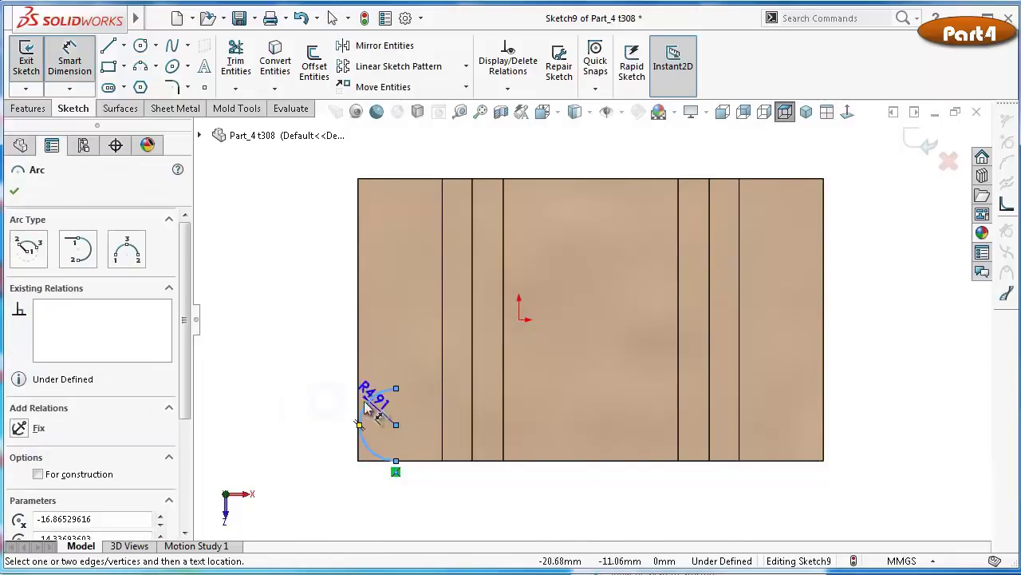
click(295, 388)
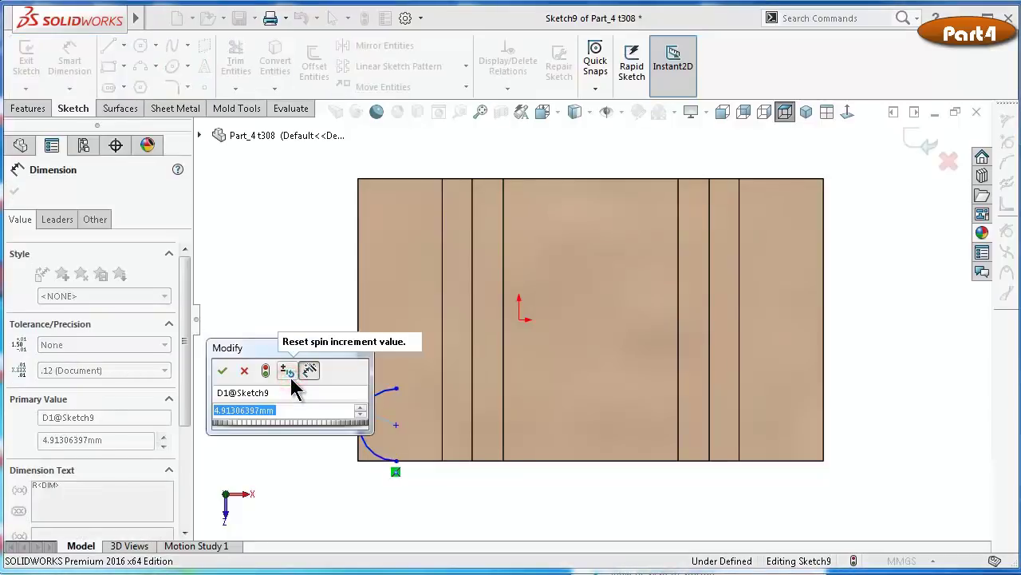
text(6.25)
key(Return)
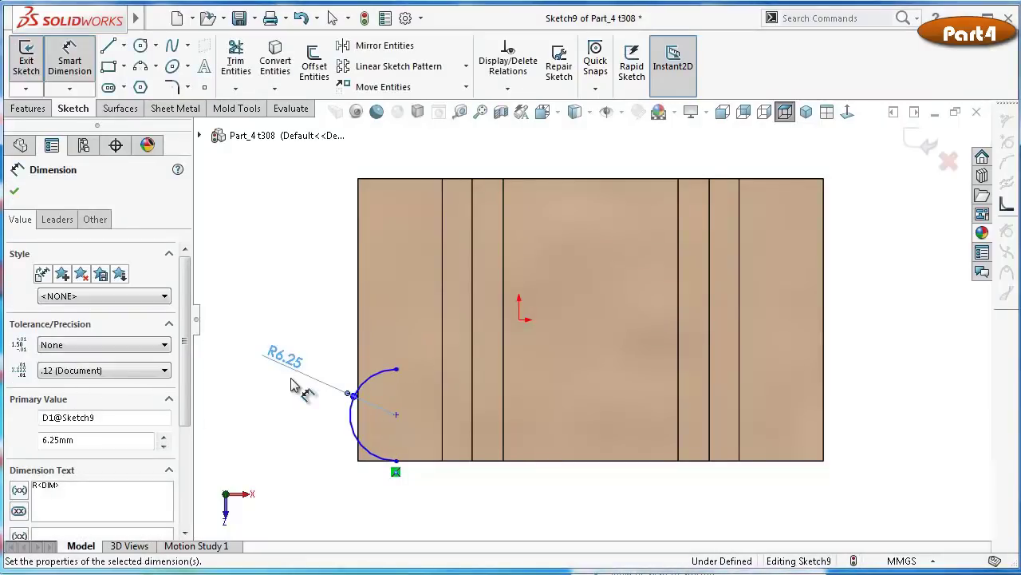
key(Escape)
Make the arc tangent to the sheet's left edge and to its bottom edge
click(354, 413)
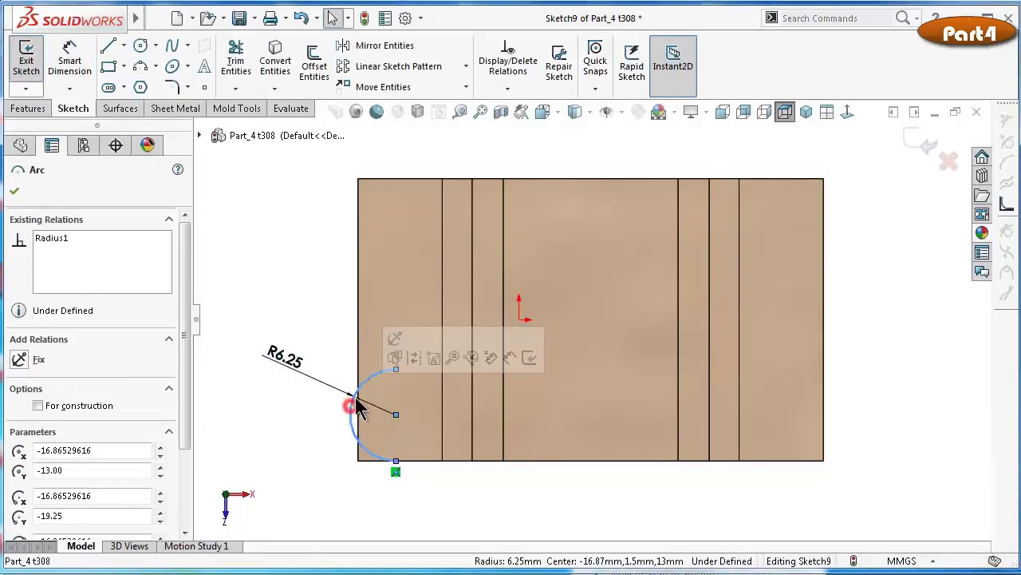
ctrl+click(358, 344)
click(401, 277)
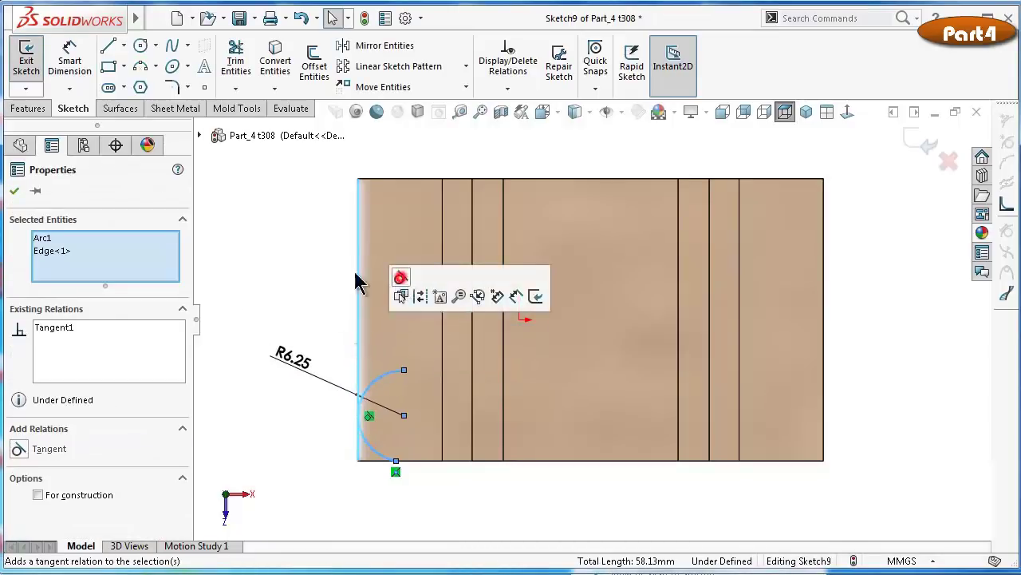
click(353, 279)
scroll(365, 407, down, 3)
click(428, 458)
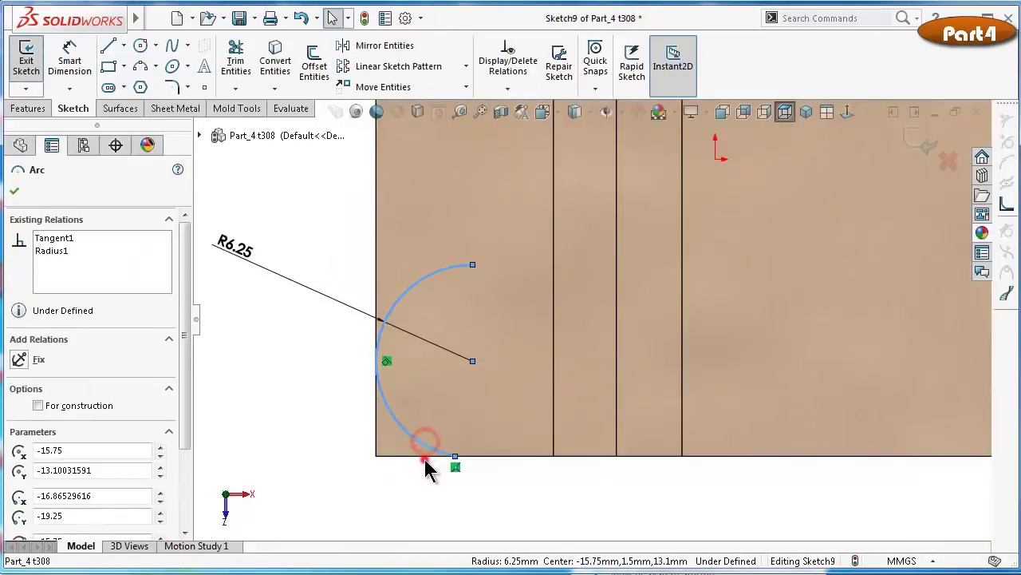
ctrl+click(425, 456)
click(466, 396)
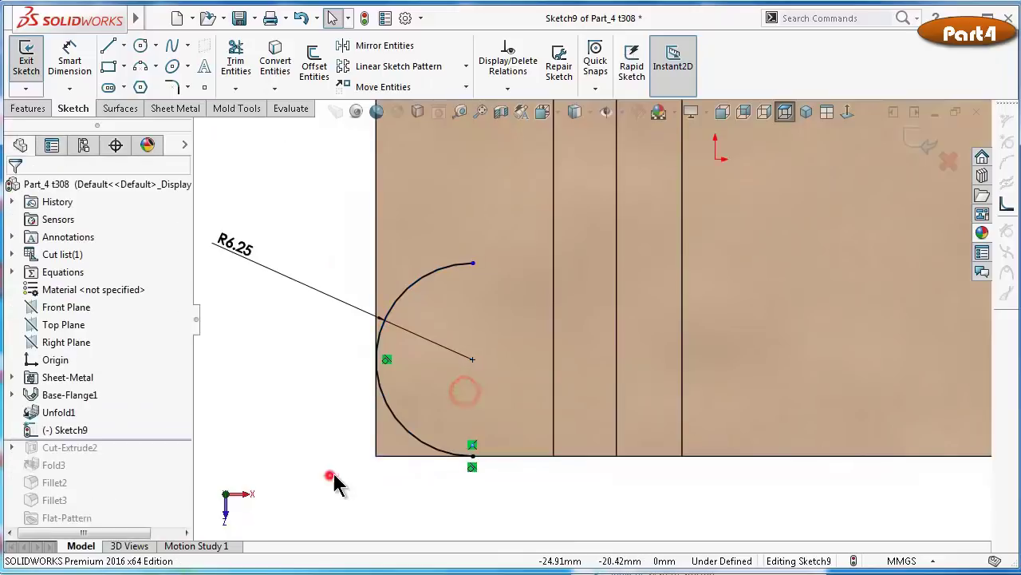
scroll(447, 359, up, 2)
Make the arc's top endpoint vertical with its centre point
click(511, 281)
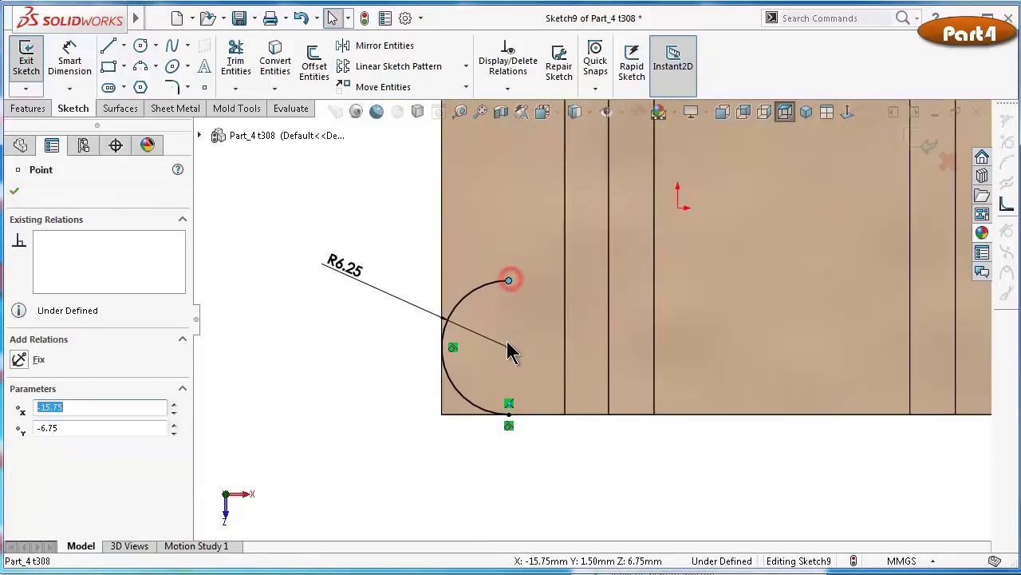
ctrl+click(509, 347)
click(573, 281)
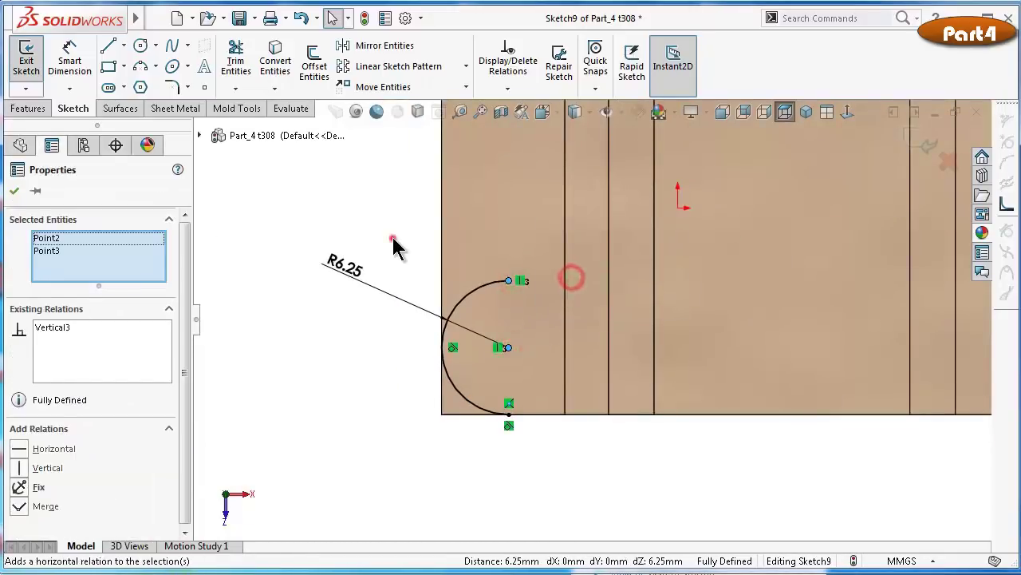
click(392, 236)
scroll(478, 235, up, 1)
scroll(553, 207, up, 1)
scroll(555, 205, down, 1)
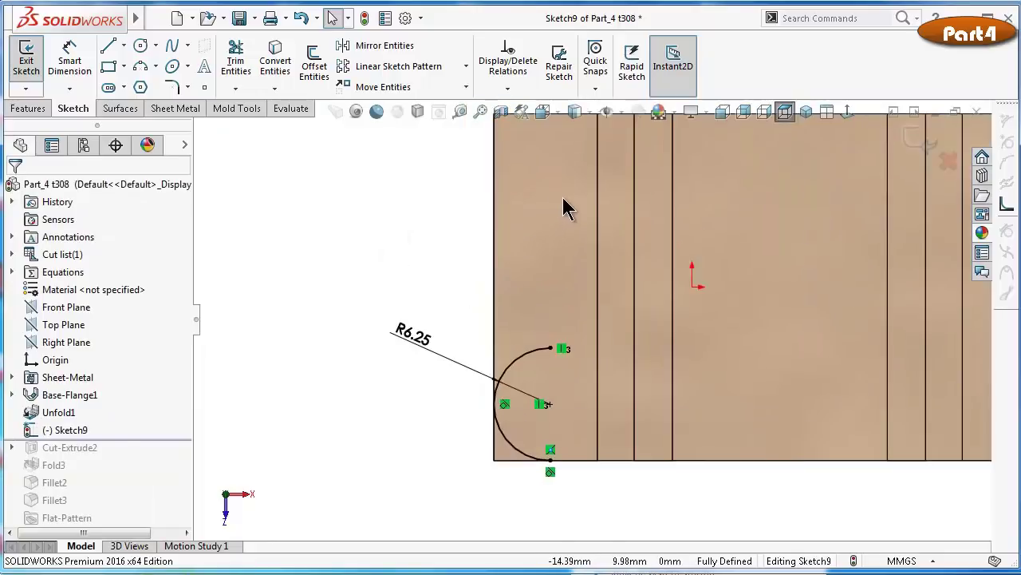
scroll(564, 207, up, 1)
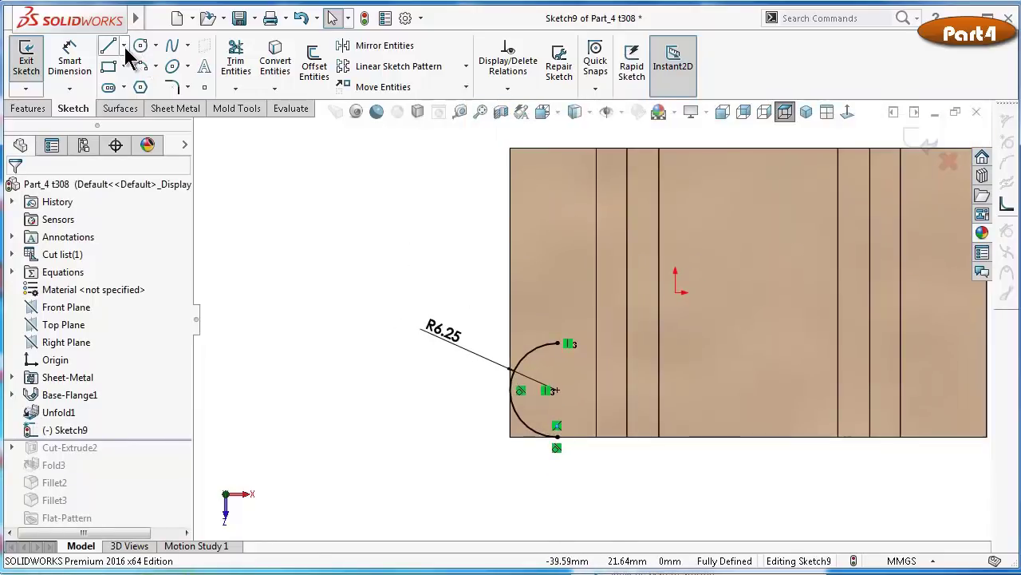
Draw a vertical centerline down from the top edge, then a horizontal one to the left edge
click(124, 45)
click(145, 85)
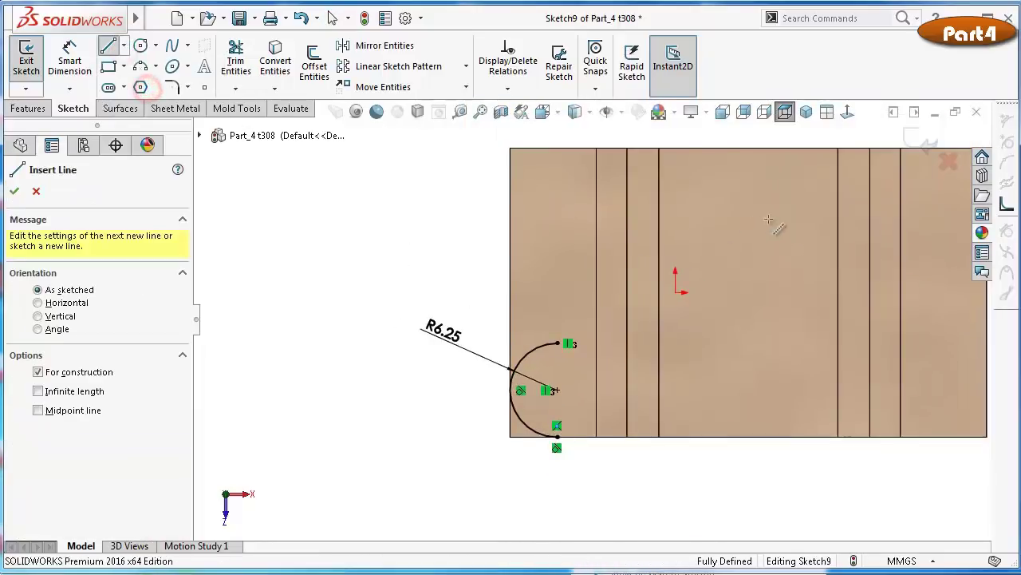
click(749, 148)
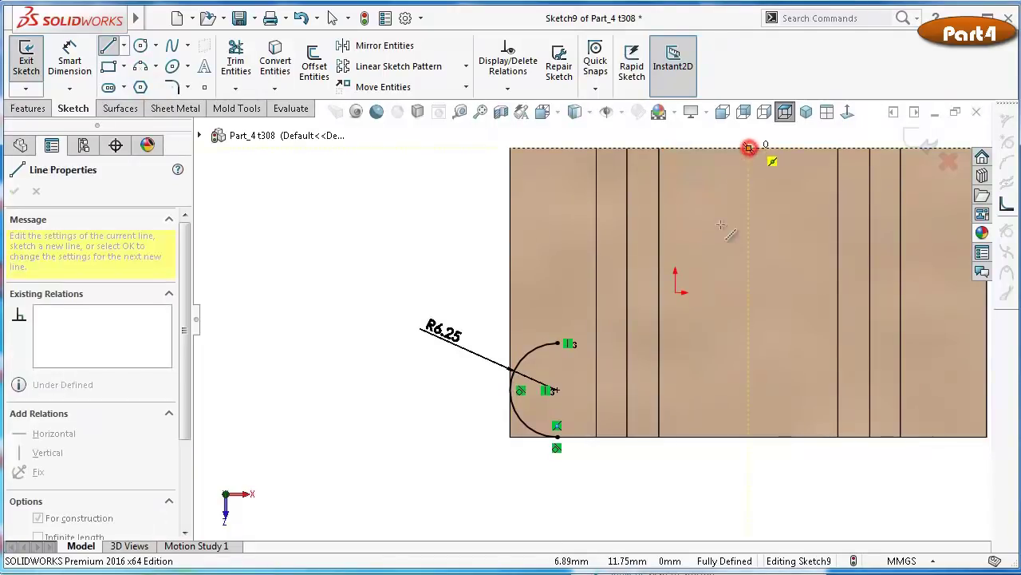
click(748, 292)
click(511, 292)
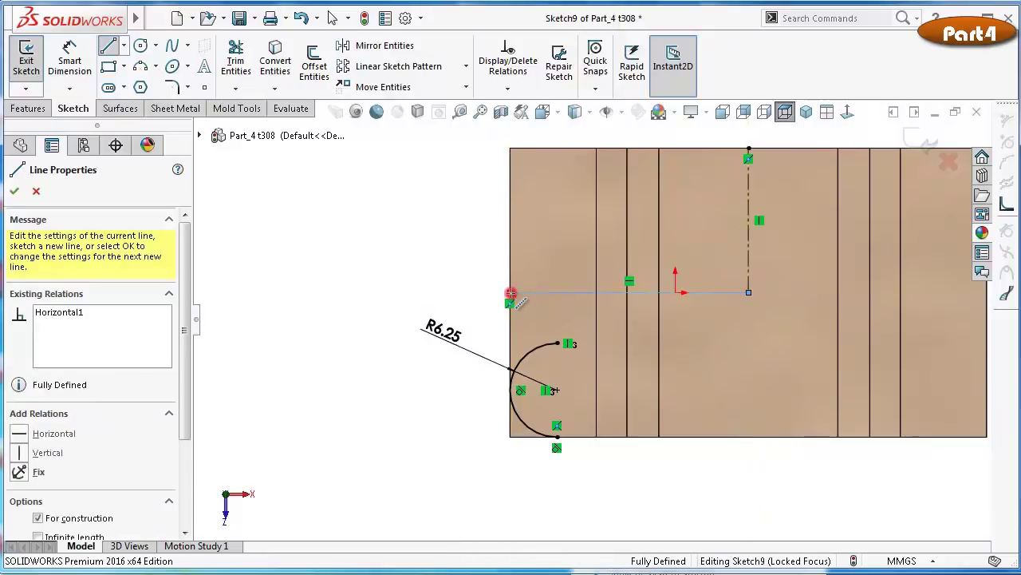
key(Escape)
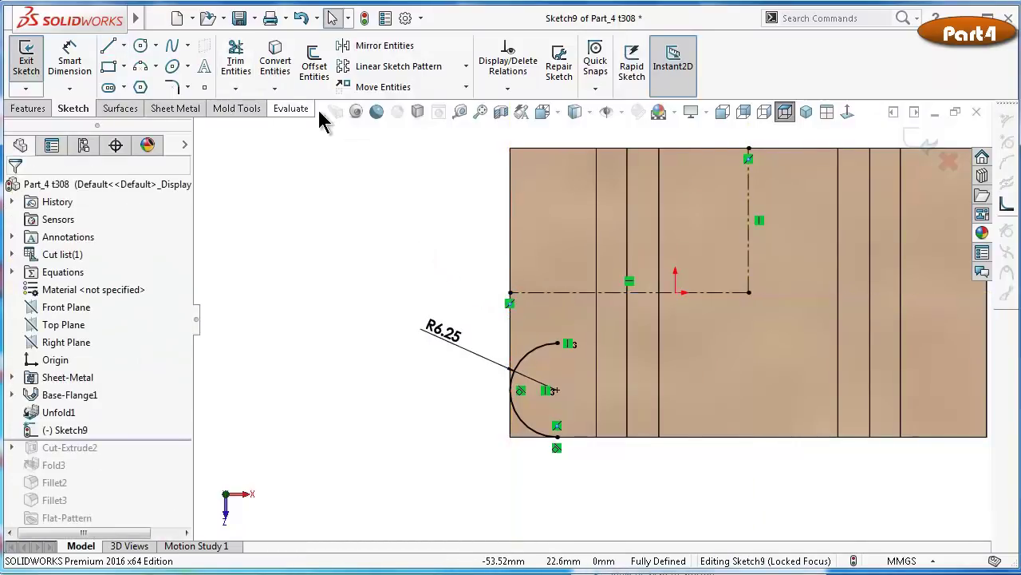
Mirror the arc about the horizontal centerline
click(374, 46)
click(549, 344)
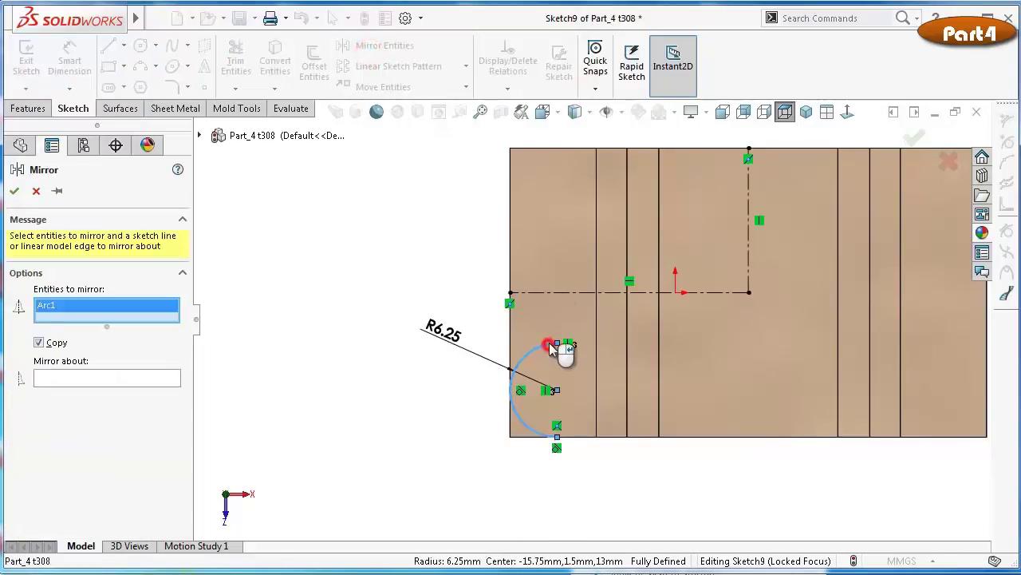
click(550, 293)
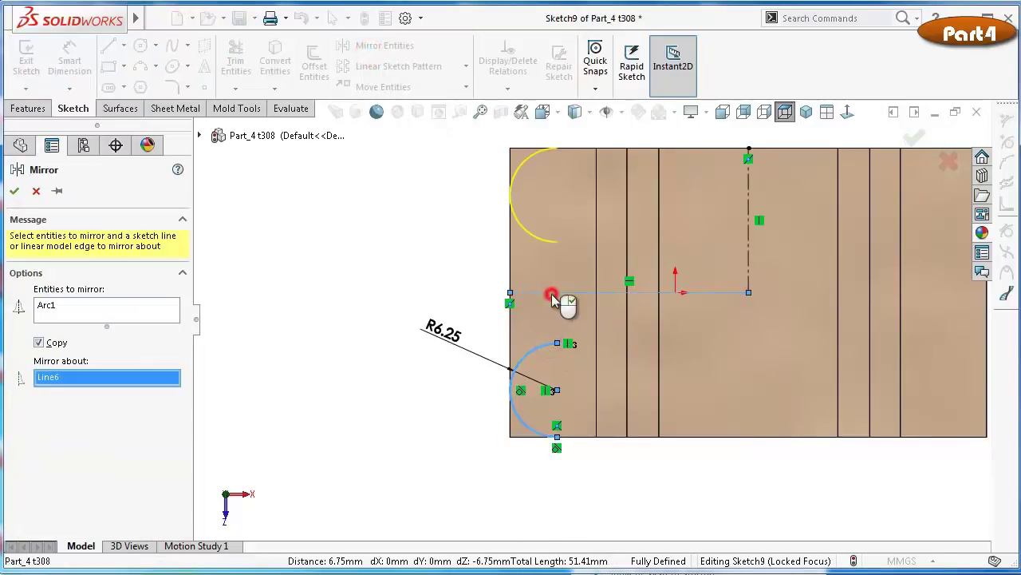
right_click(552, 296)
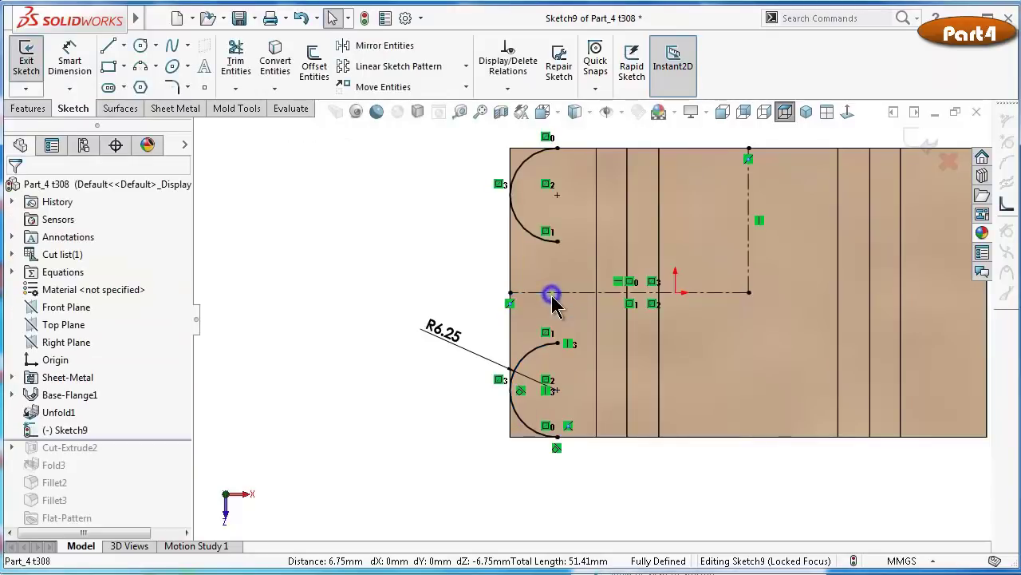
Mirror both left arcs across the vertical centerline to the right side
click(381, 48)
click(536, 157)
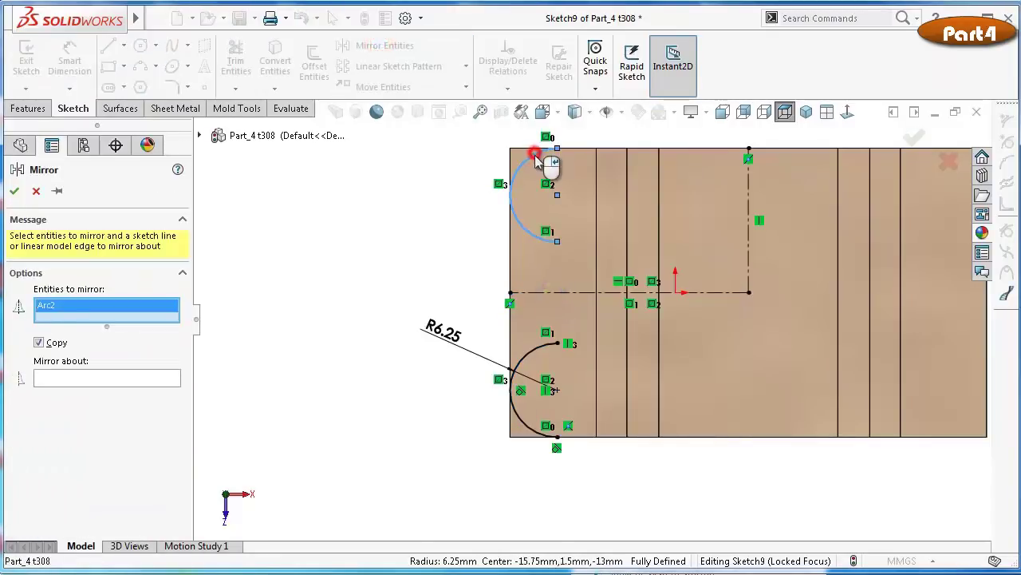
click(533, 349)
right_click(535, 349)
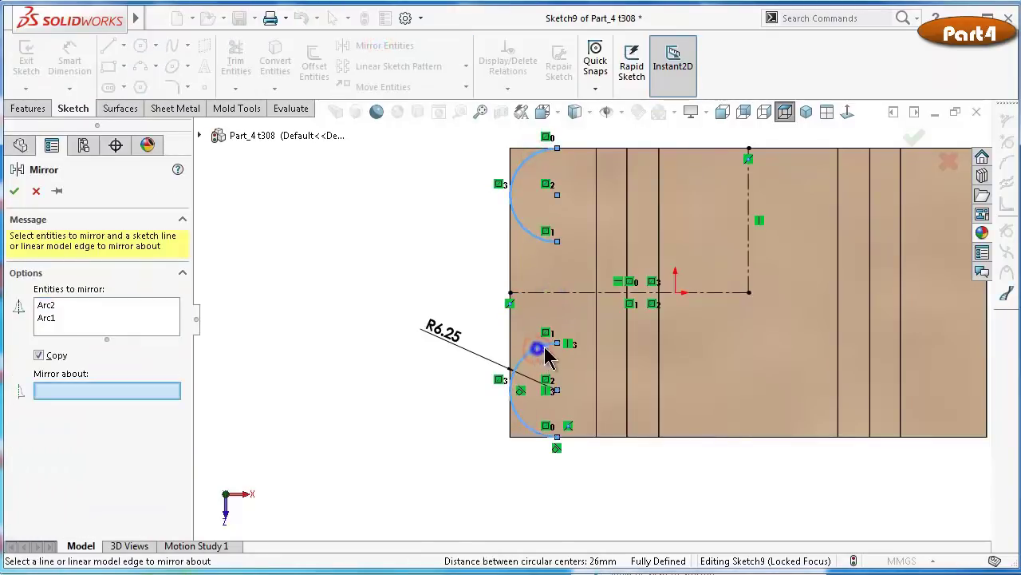
click(749, 265)
right_click(778, 269)
key(f)
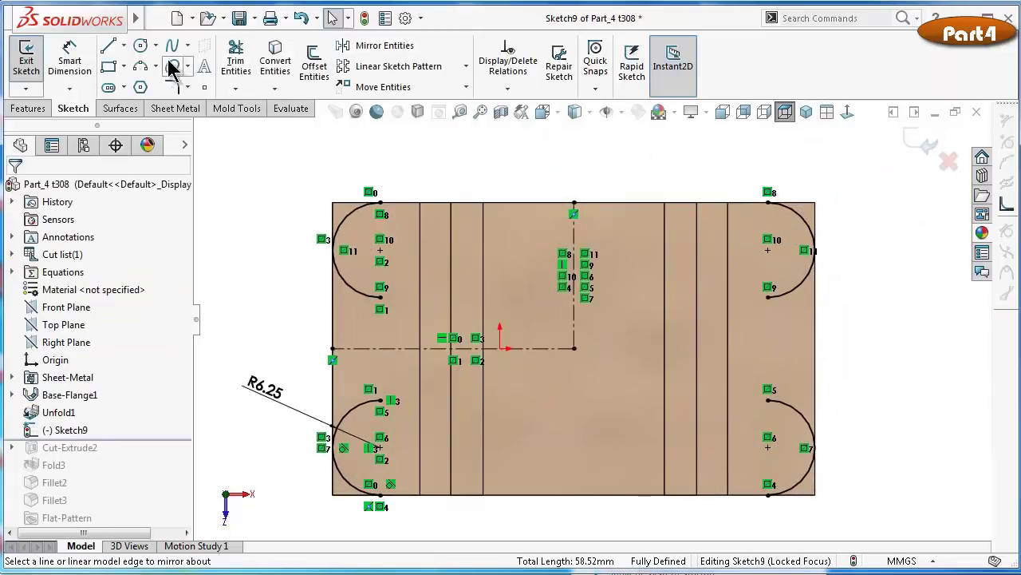
Draw vertical lines joining the upper and lower arc ends on the left and right sides
click(110, 50)
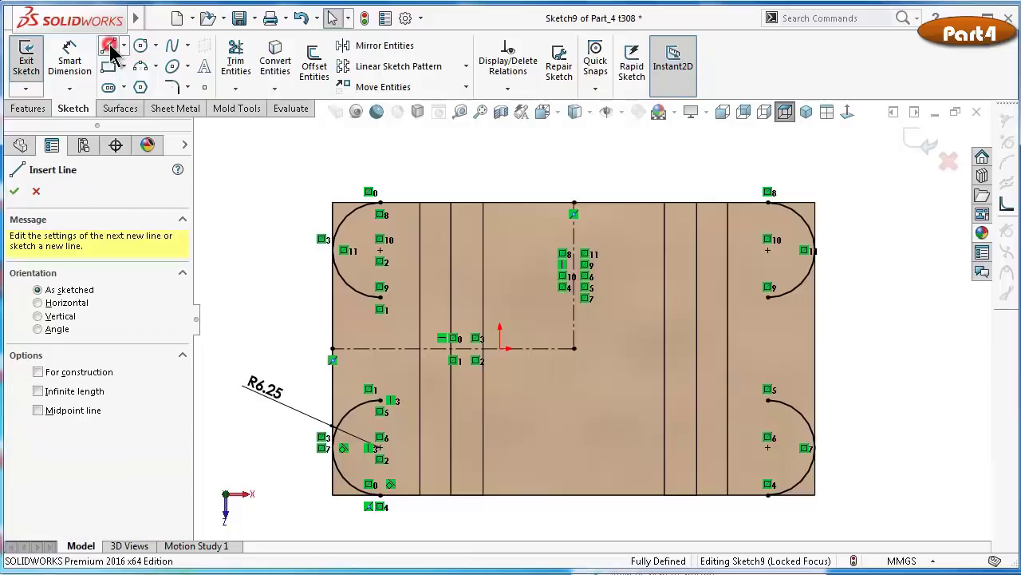
click(380, 297)
click(380, 399)
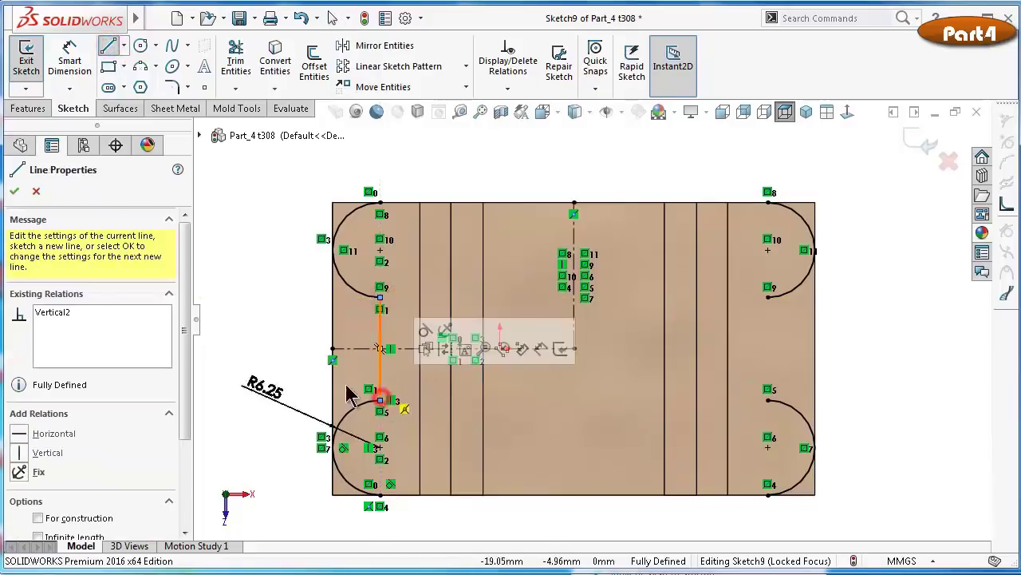
click(767, 297)
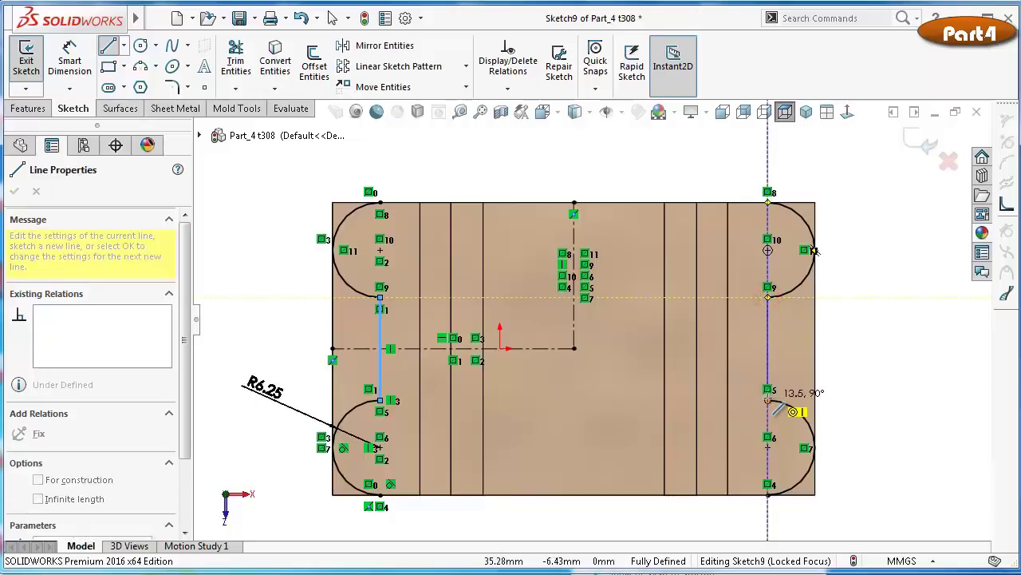
click(768, 399)
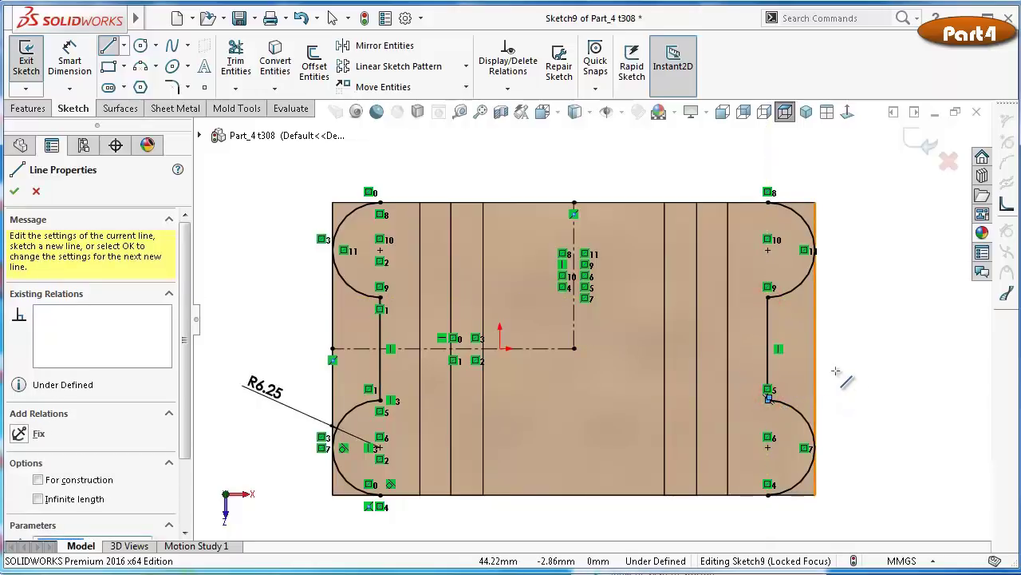
Draw the top, left and bottom lines around the left arcs to the blank's corners
scroll(836, 371, up, 2)
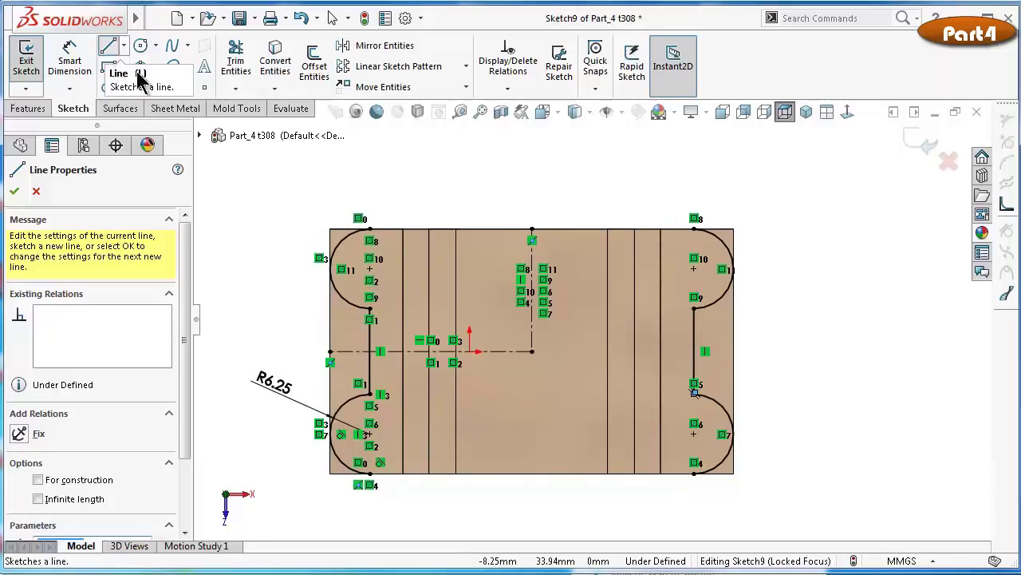
click(369, 229)
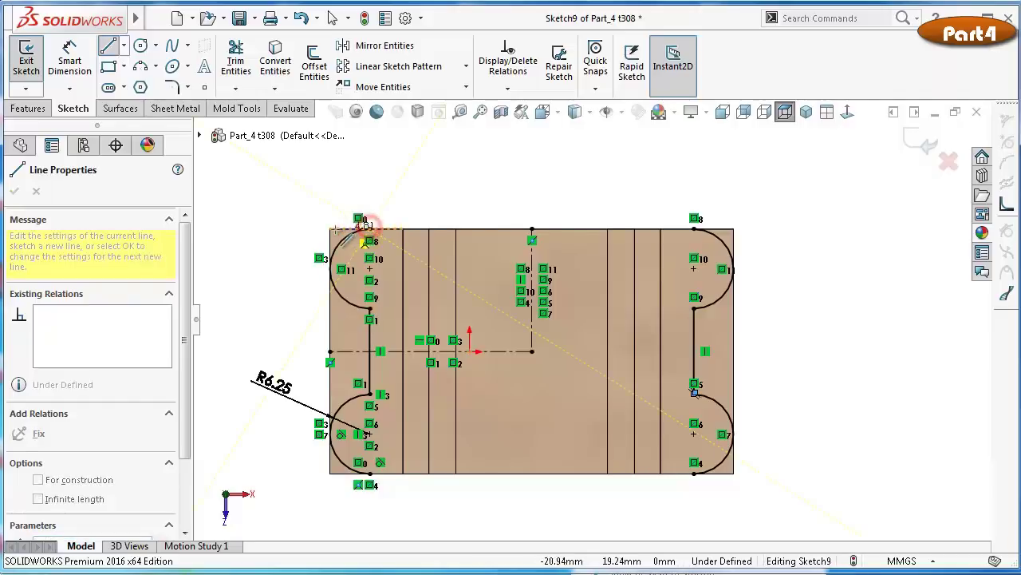
click(330, 229)
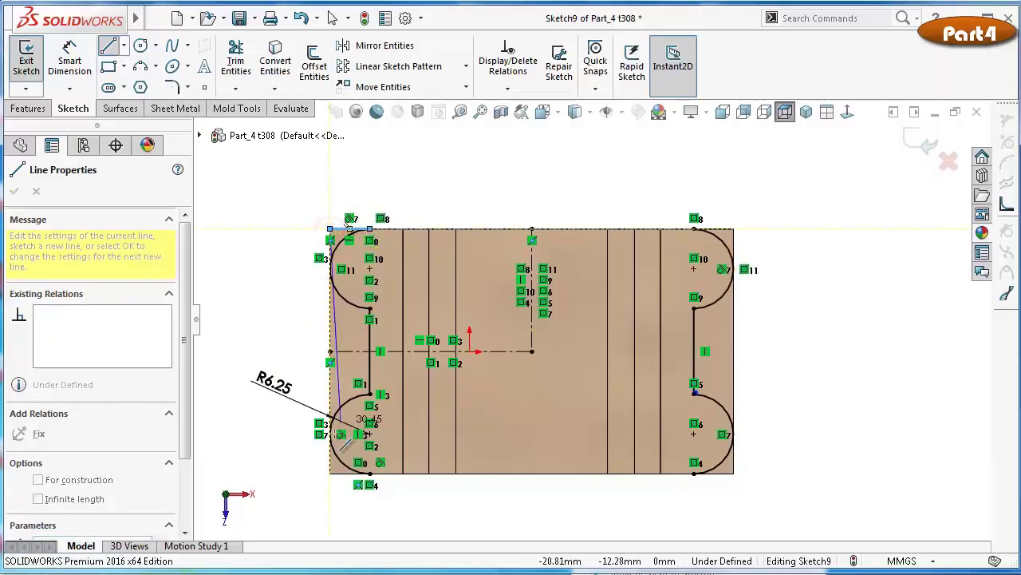
click(329, 472)
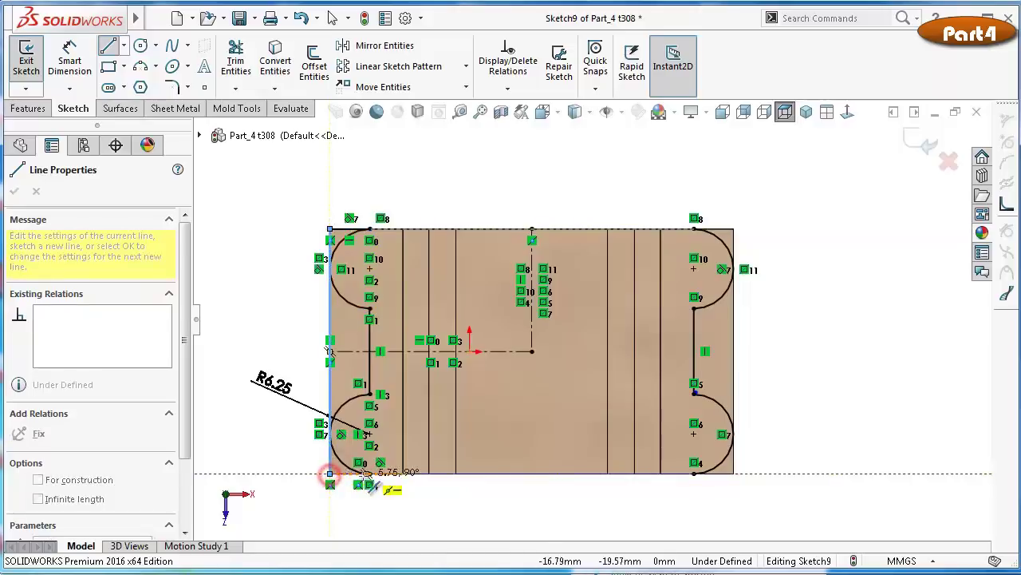
scroll(359, 495, down, 3)
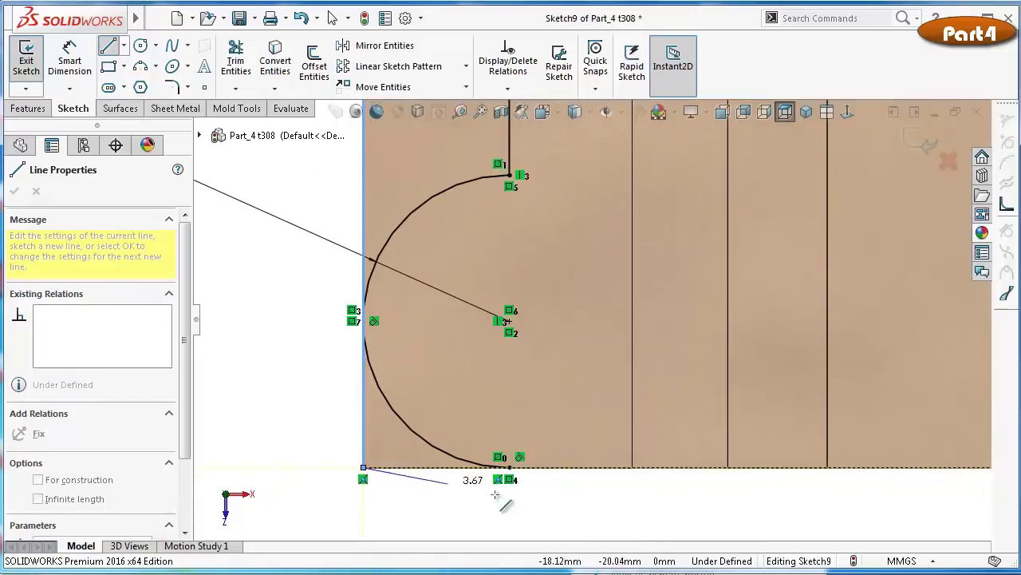
click(509, 466)
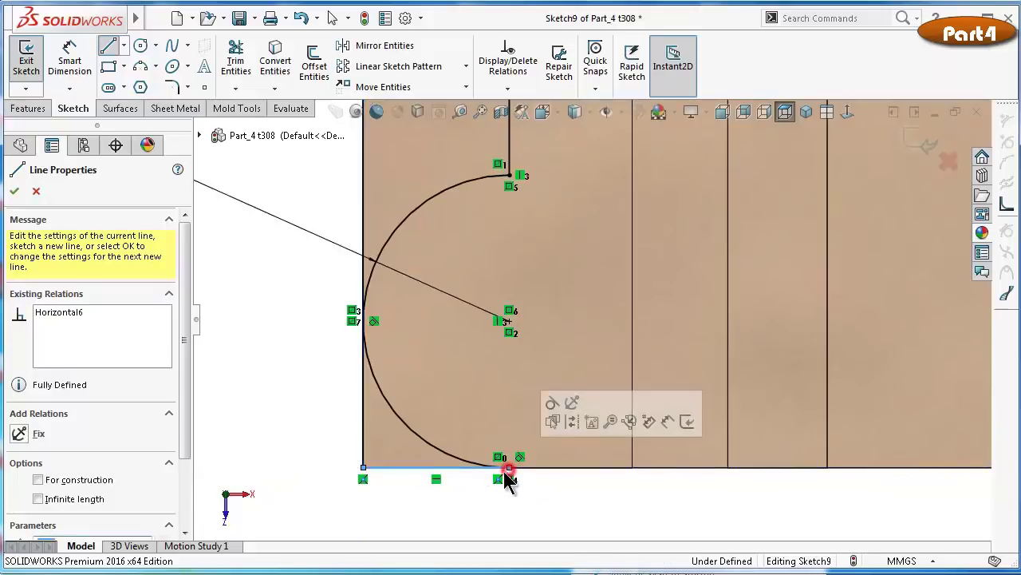
click(14, 191)
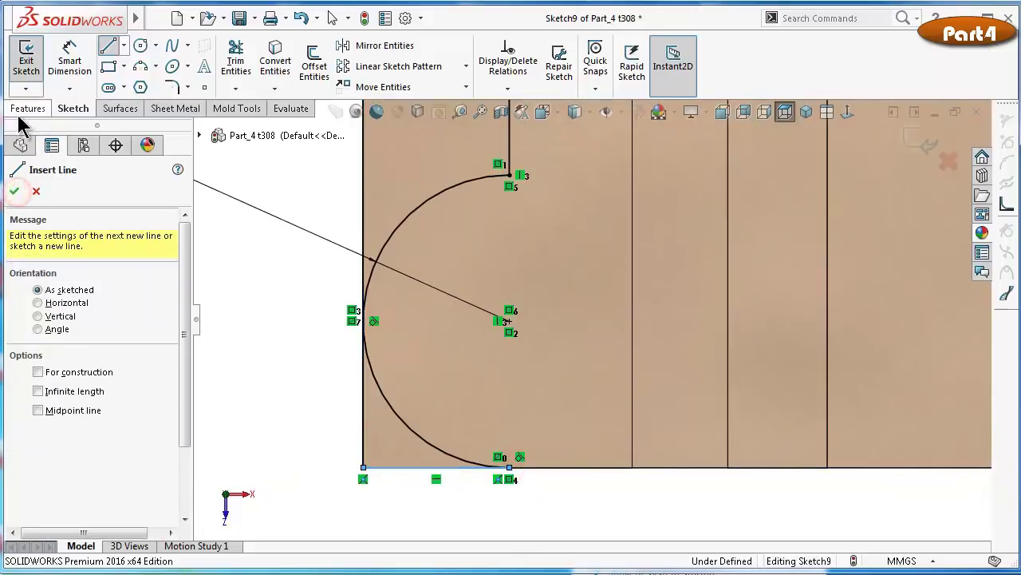
key(ctrl+shift+z)
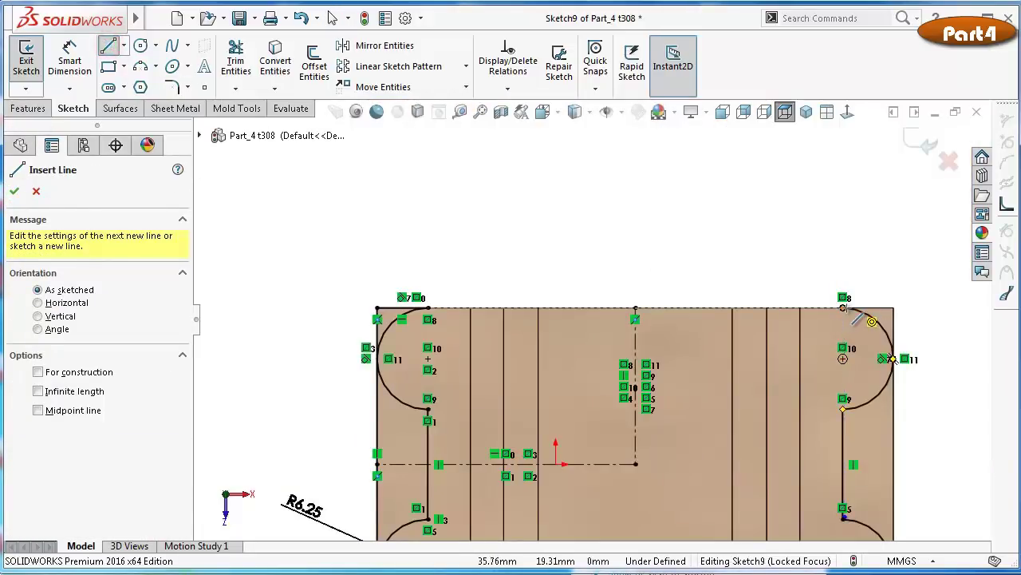
Close the bottom-right corner with a vertical line and a horizontal line to the arc end
click(844, 308)
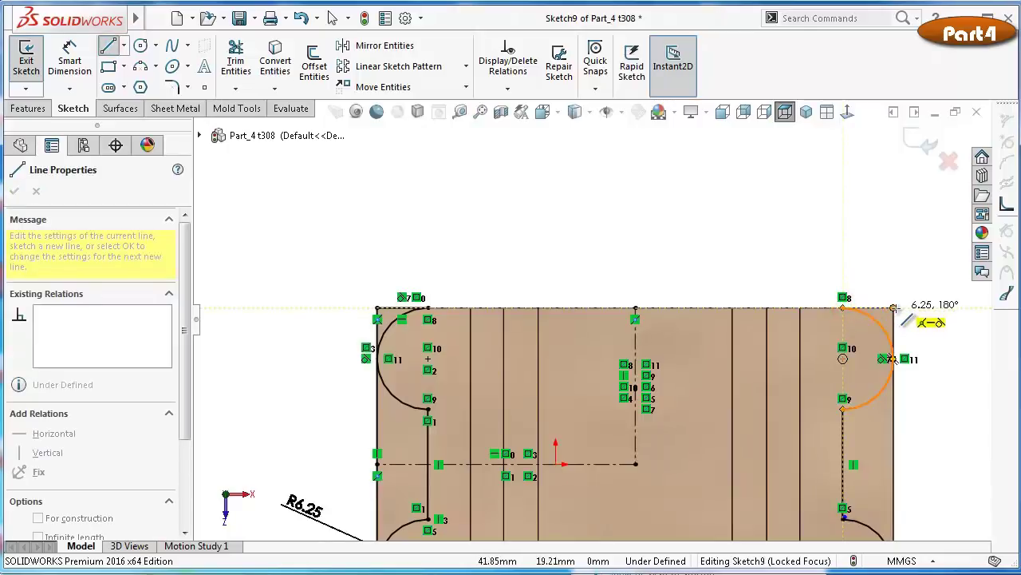
key(z)
key(z)
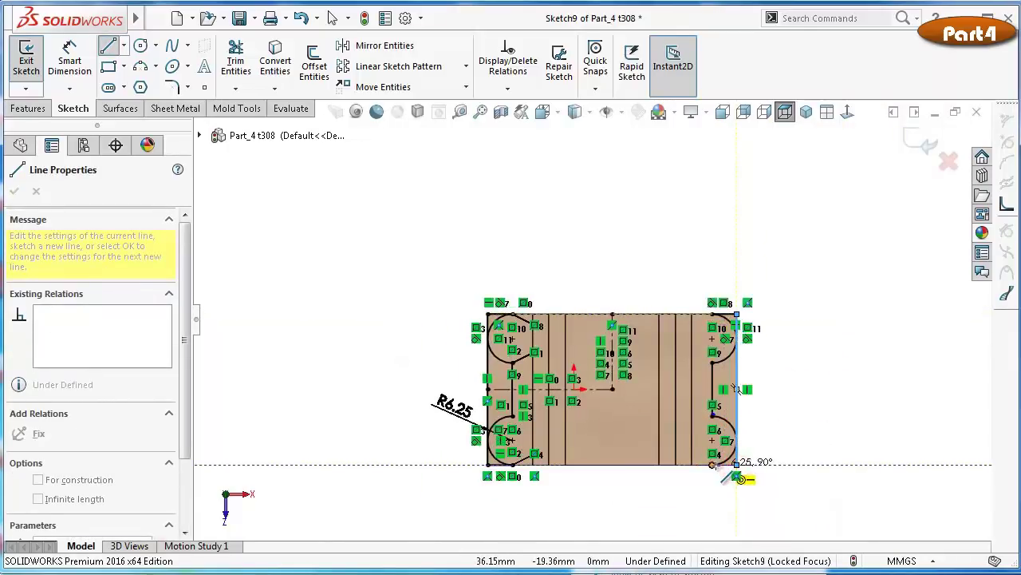
scroll(736, 477, down, 3)
scroll(722, 407, down, 2)
scroll(710, 406, down, 1)
scroll(711, 405, up, 1)
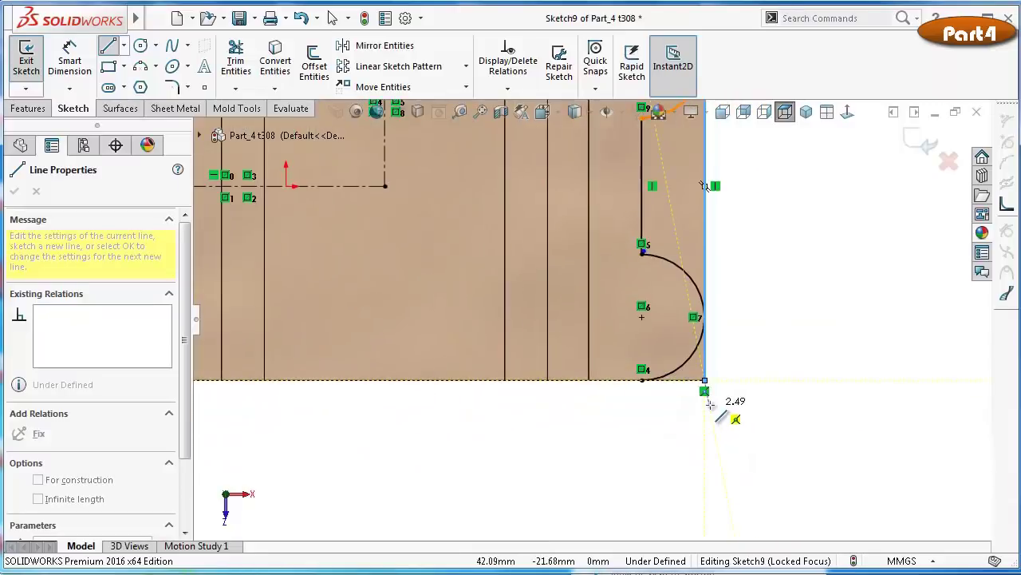
click(704, 381)
scroll(730, 423, down, 2)
click(602, 361)
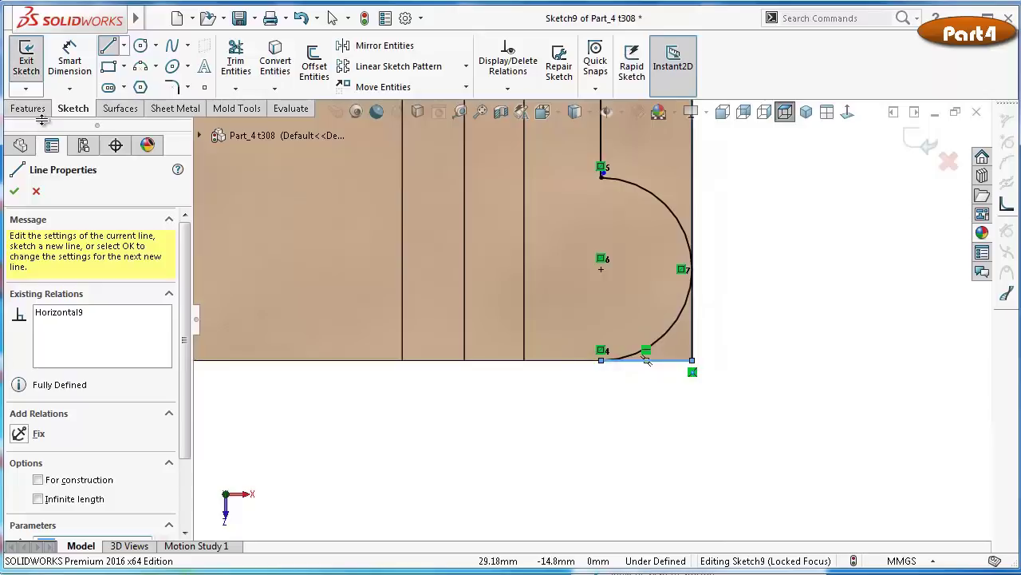
click(175, 108)
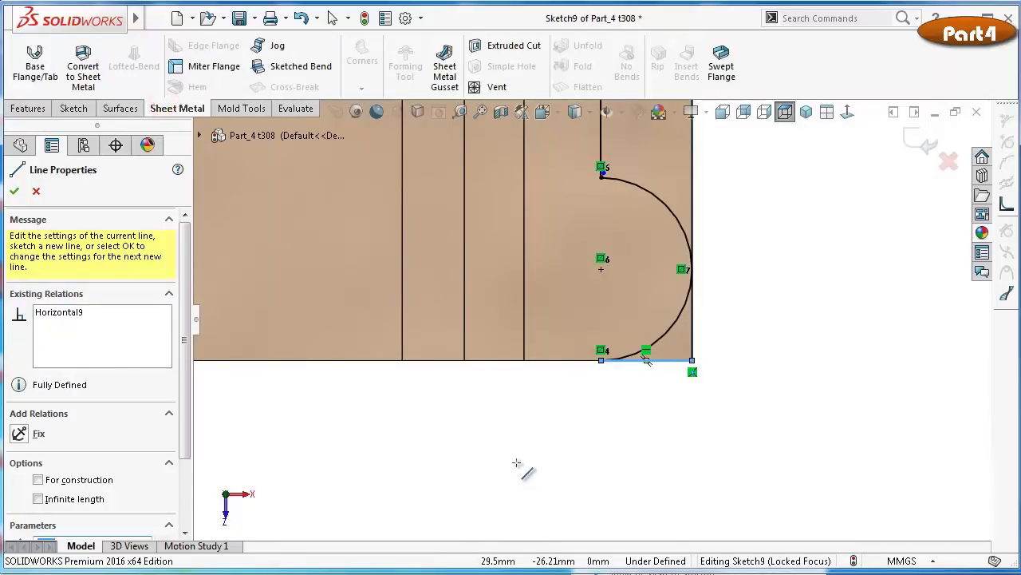
key(Escape)
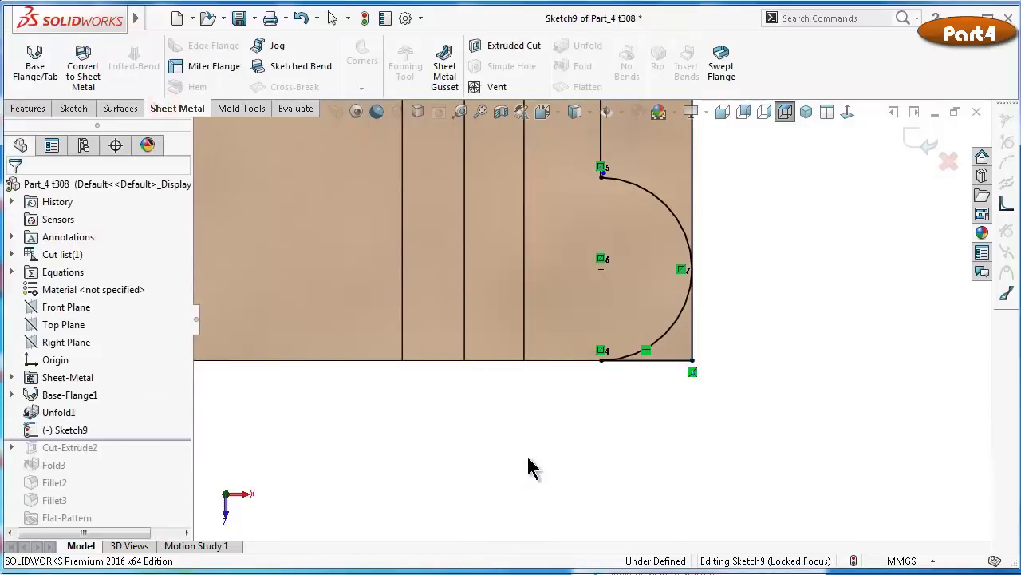
Delete the tiny stray line beside the arc
click(530, 449)
scroll(510, 267, up, 5)
scroll(510, 266, down, 2)
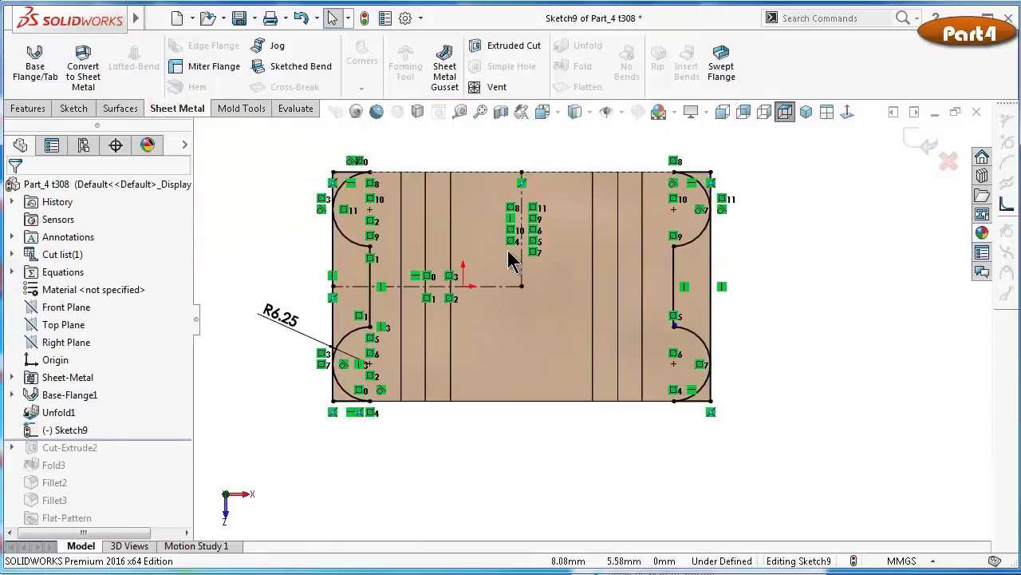
scroll(510, 259, down, 2)
scroll(786, 374, down, 3)
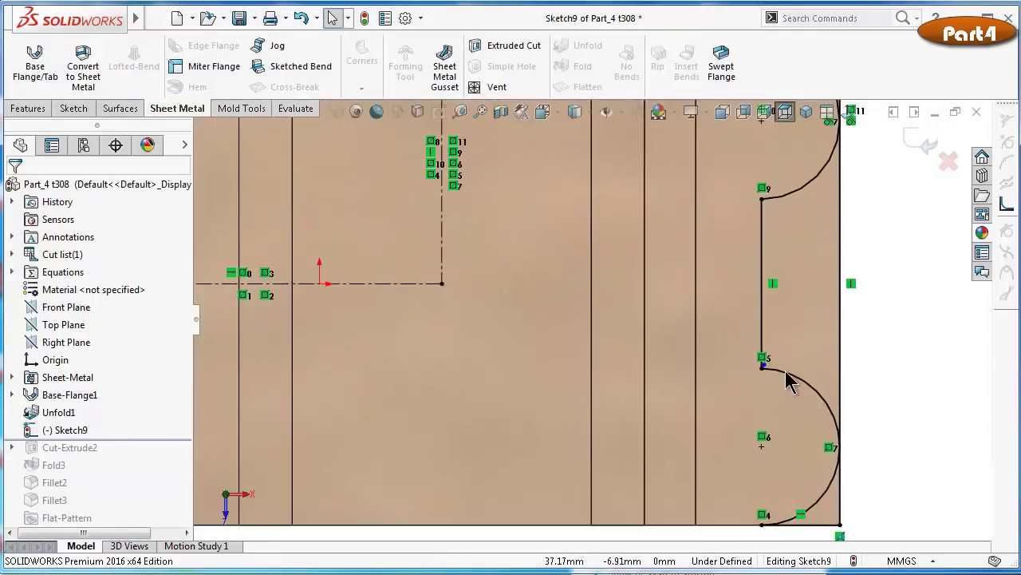
scroll(732, 347, down, 2)
scroll(632, 347, down, 2)
click(520, 336)
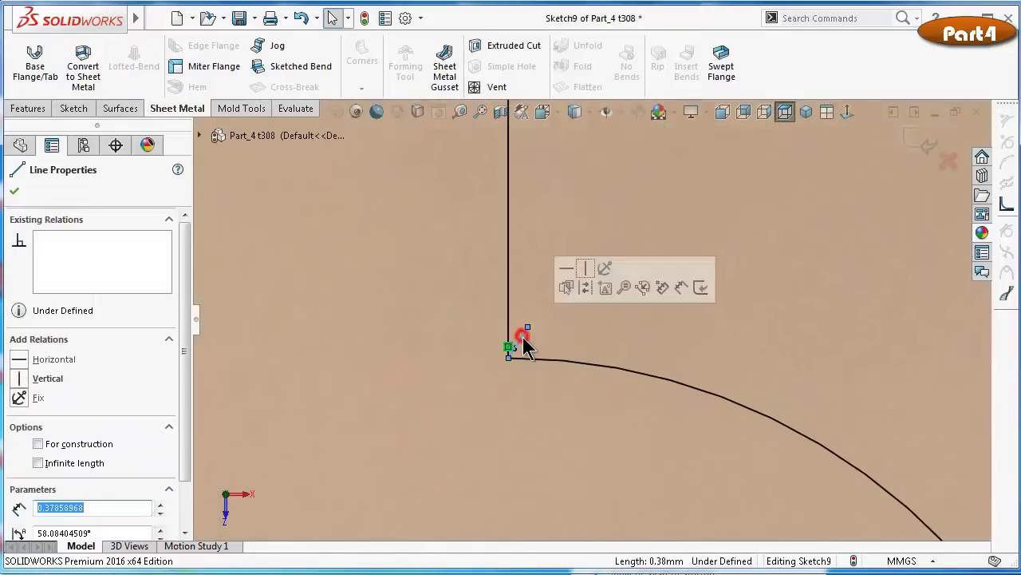
key(Delete)
Start an Extruded Cut from the sketch, Blind and linked to sheet thickness
scroll(609, 359, up, 2)
scroll(615, 360, up, 2)
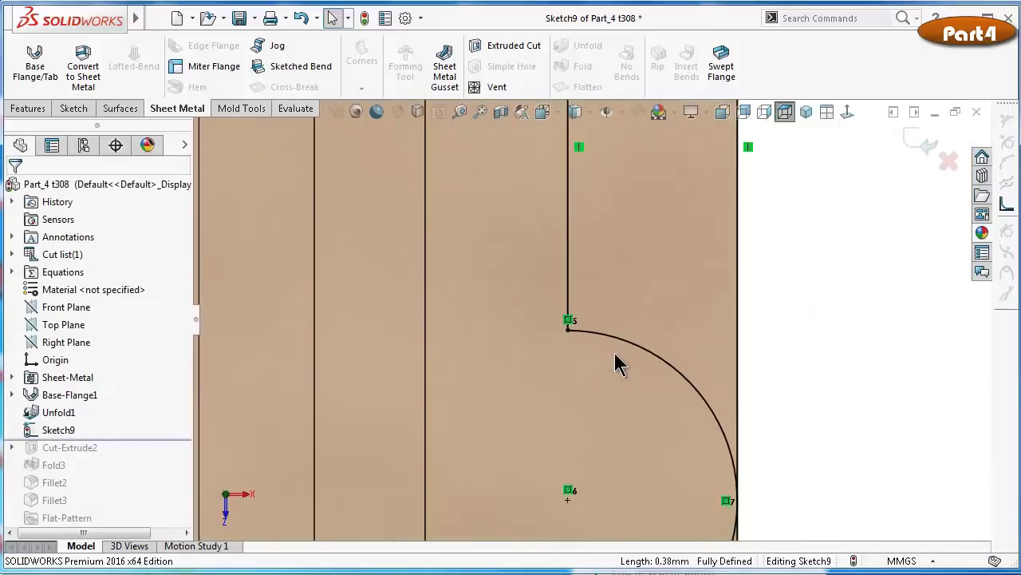
scroll(558, 347, up, 2)
scroll(479, 303, up, 3)
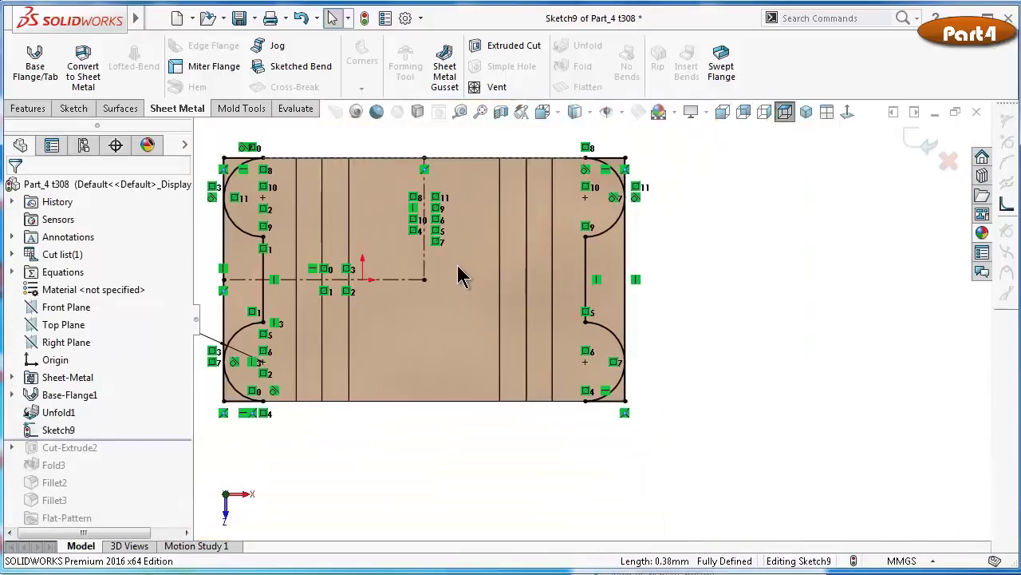
click(29, 109)
click(169, 108)
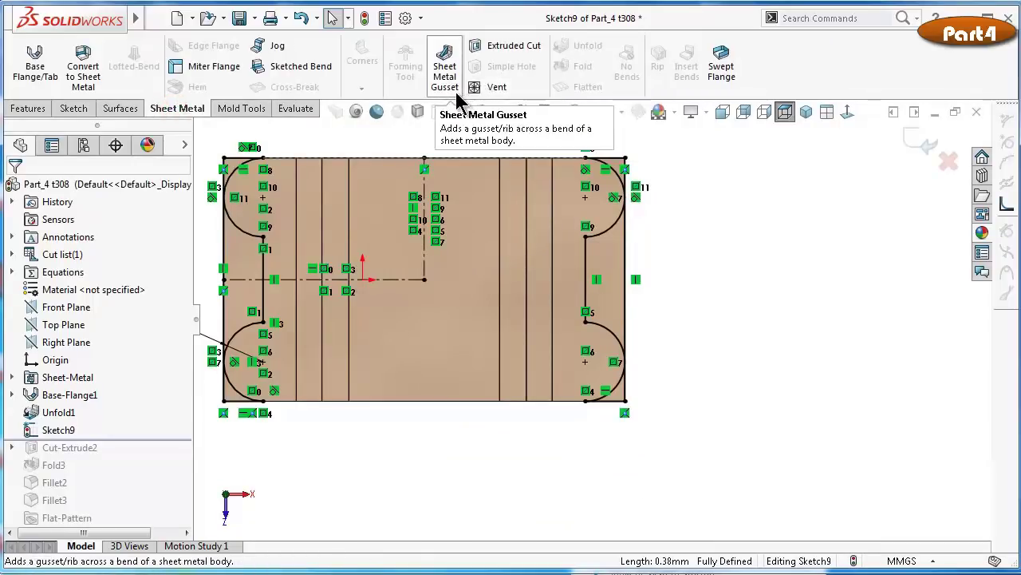
click(514, 45)
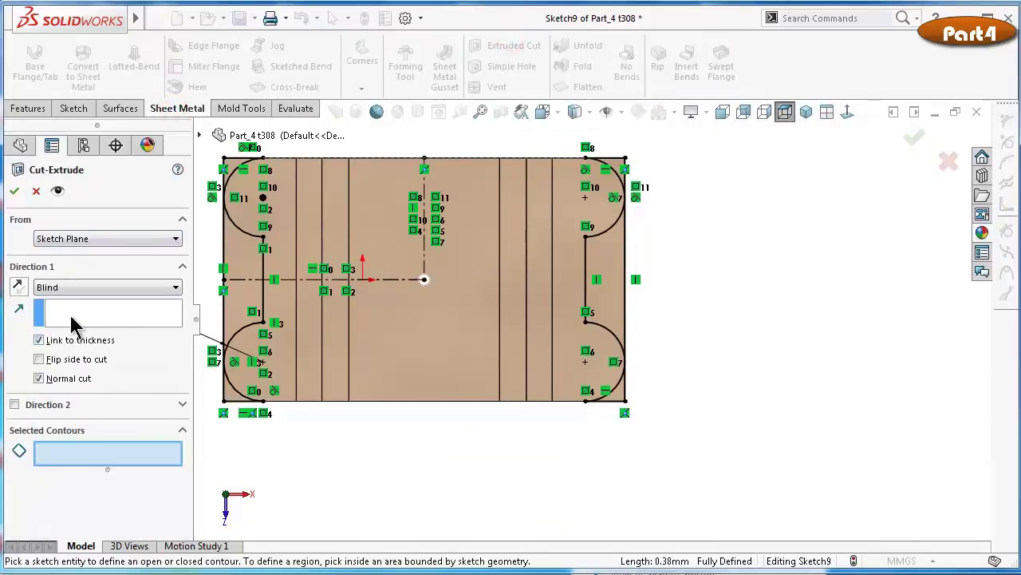
Pick the left and upper-left regions, then clear the selected contours to start over
scroll(266, 399, down, 3)
click(275, 388)
click(287, 228)
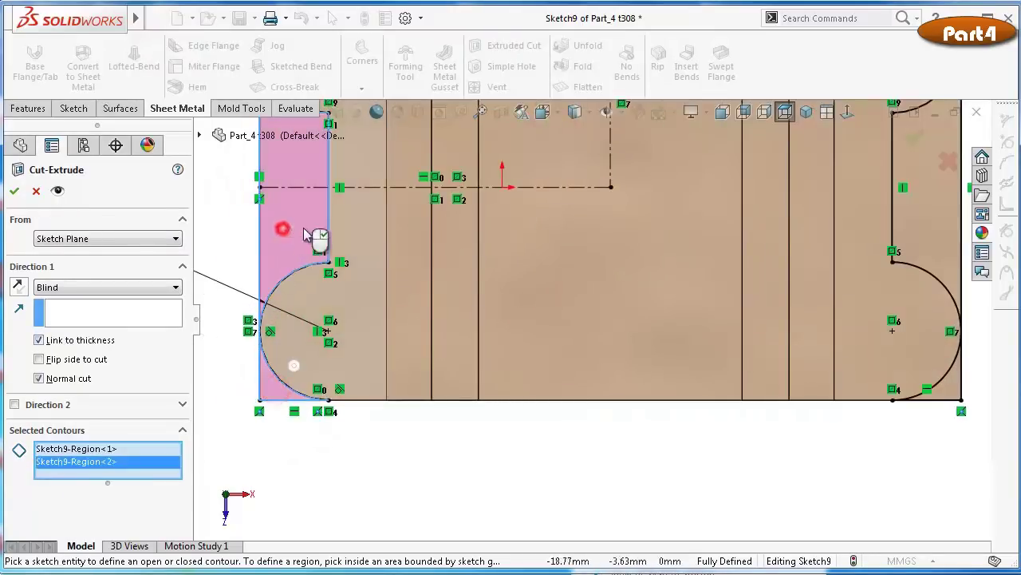
scroll(397, 193, up, 5)
scroll(576, 279, down, 4)
click(573, 311)
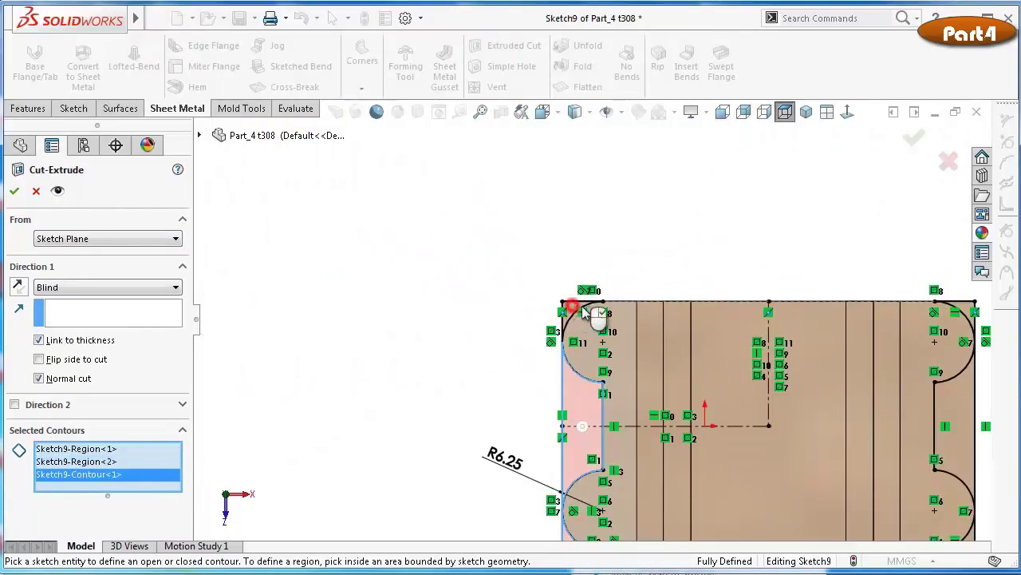
scroll(578, 323, down, 4)
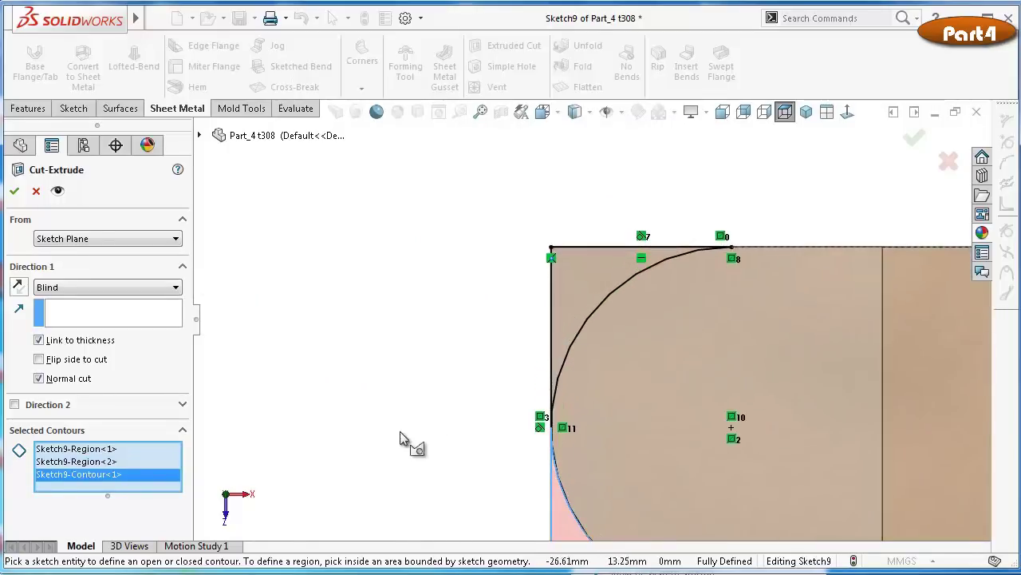
scroll(592, 321, up, 2)
click(580, 311)
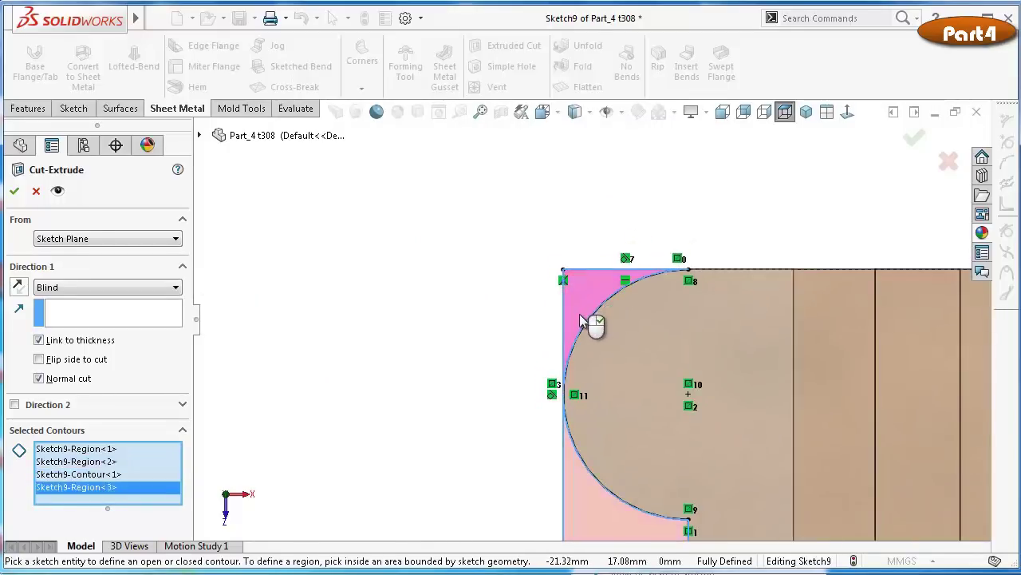
scroll(591, 323, up, 2)
scroll(599, 327, up, 2)
scroll(619, 347, down, 1)
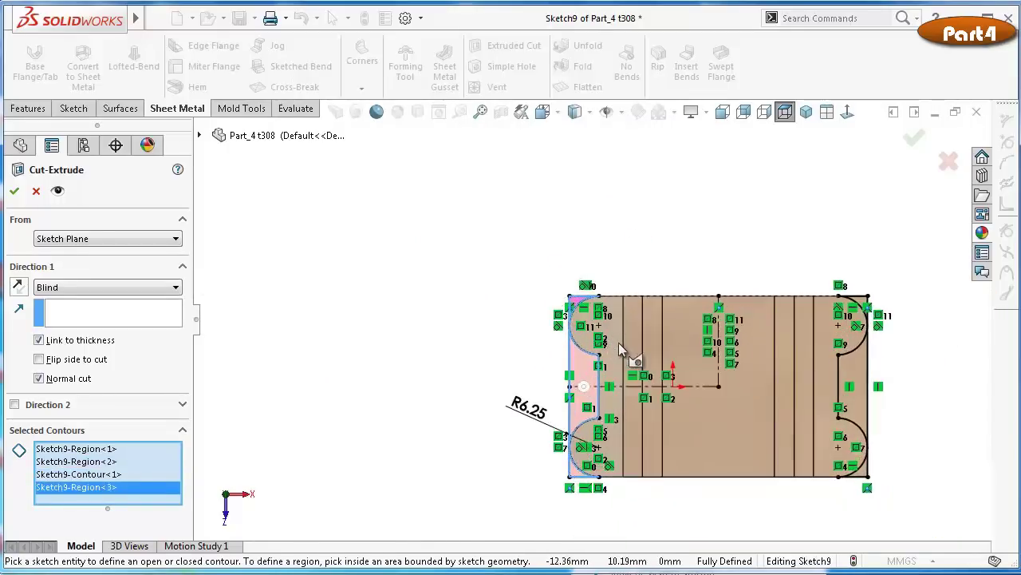
right_click(163, 461)
click(179, 471)
Select the lower-left, left edge, upper-left, upper-right, right edge and bottom-right regions, and accept the cut
scroll(547, 453, down, 4)
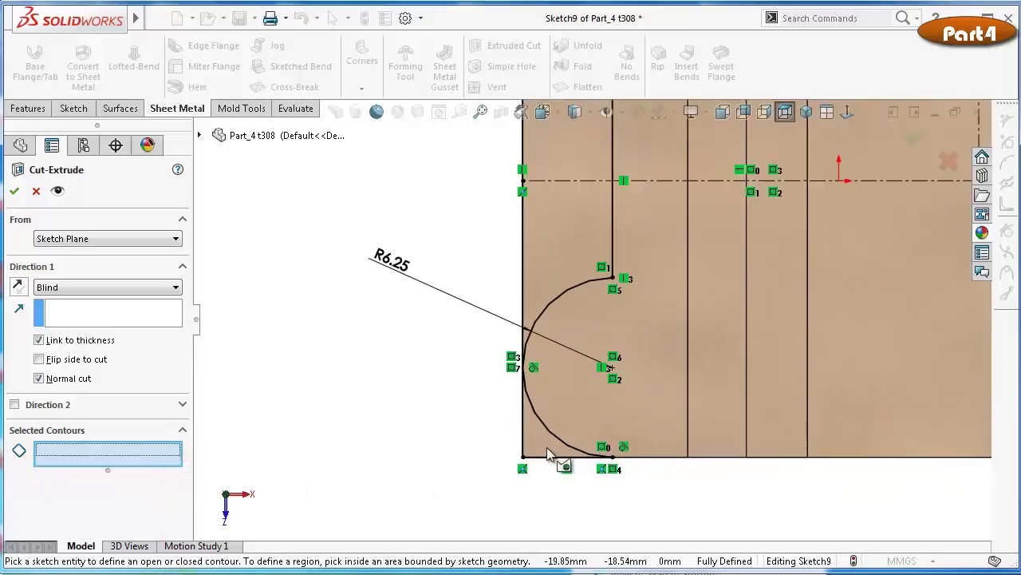
click(542, 446)
click(554, 245)
key(ctrl+Down)
key(ctrl+Down)
key(ctrl+Down)
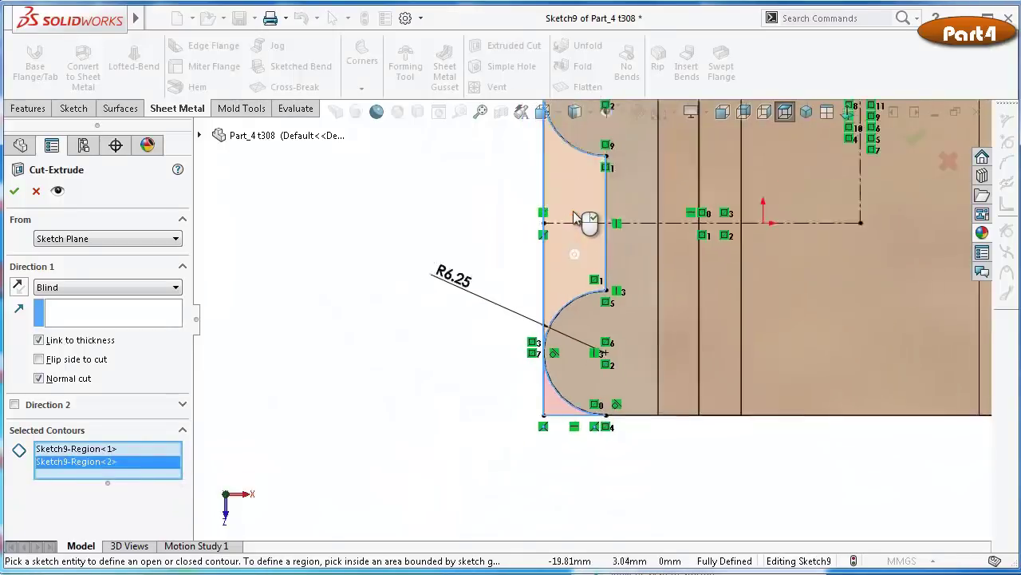
click(538, 162)
scroll(695, 279, up, 3)
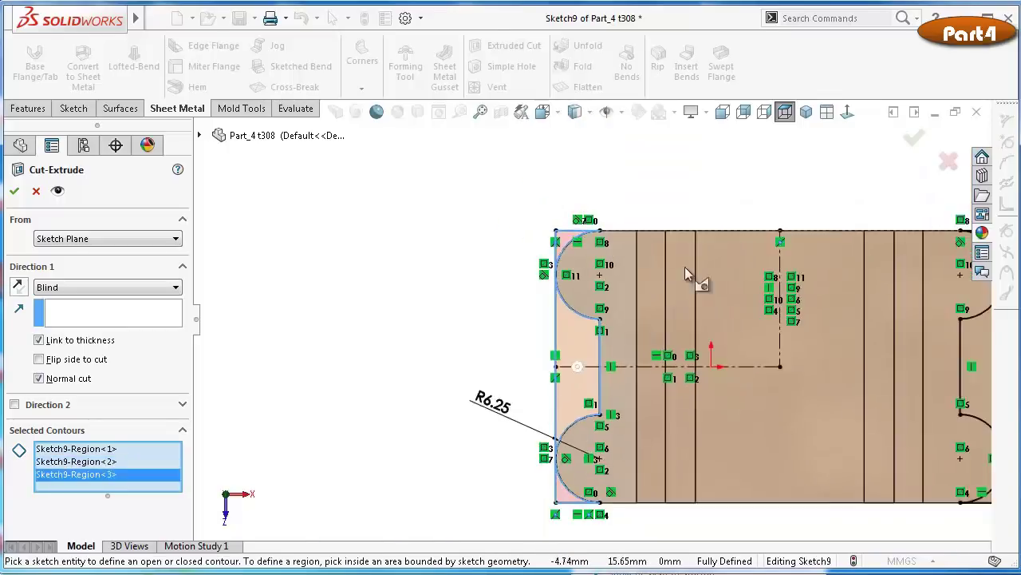
scroll(729, 274, down, 2)
scroll(783, 292, down, 1)
scroll(783, 292, up, 2)
scroll(814, 295, down, 1)
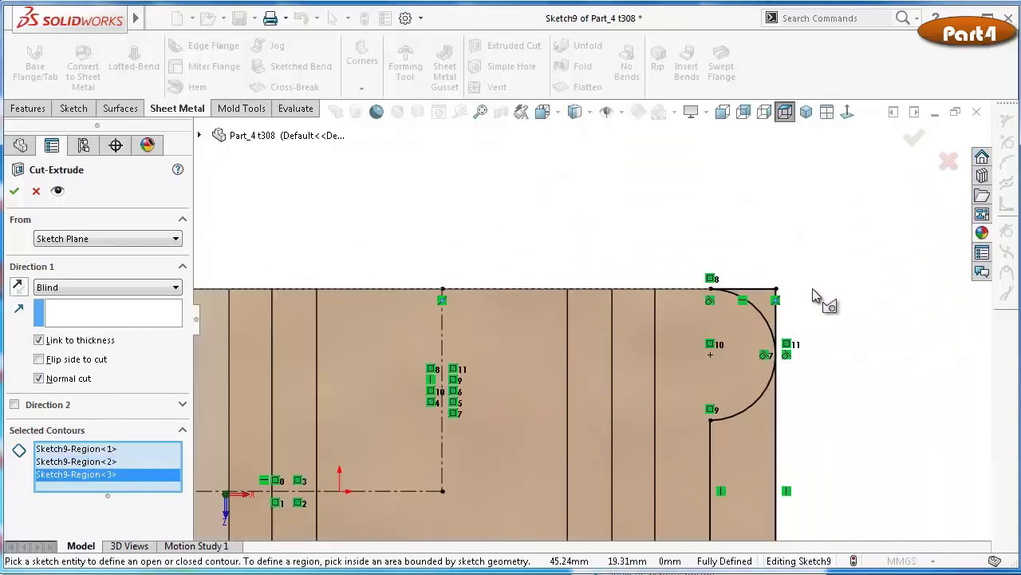
click(772, 301)
click(754, 447)
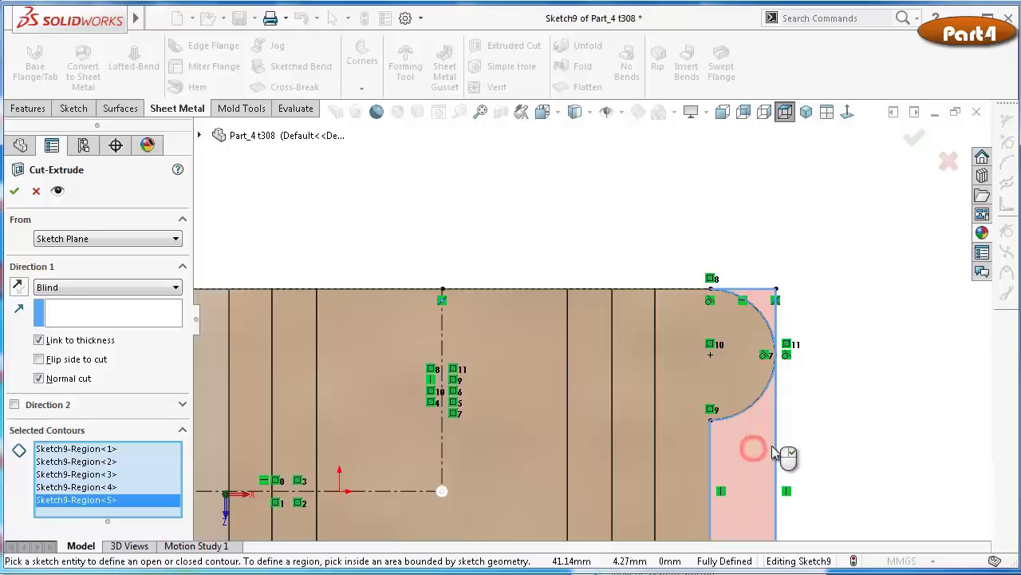
scroll(759, 450, up, 4)
scroll(648, 477, down, 3)
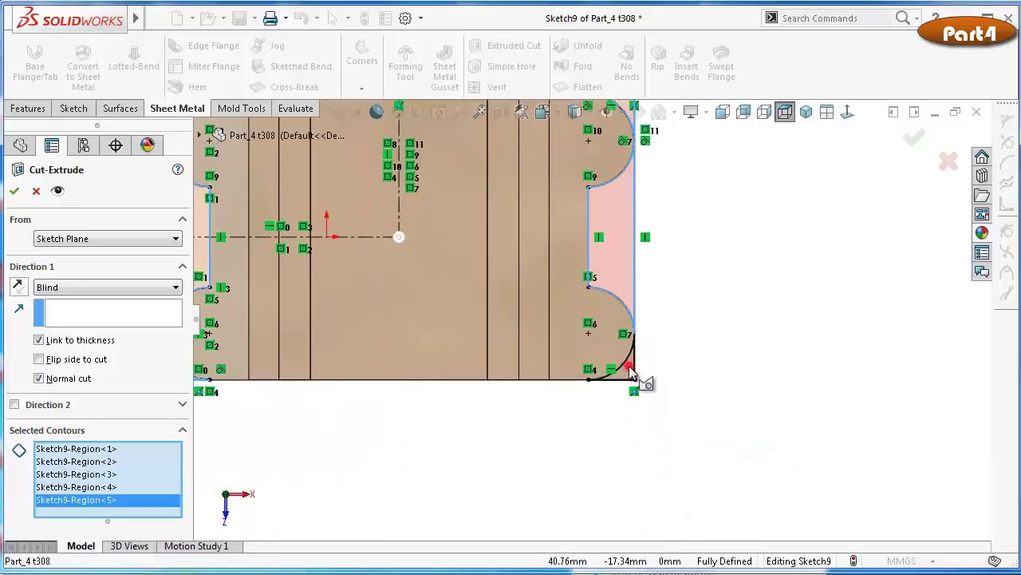
click(629, 371)
right_click(629, 369)
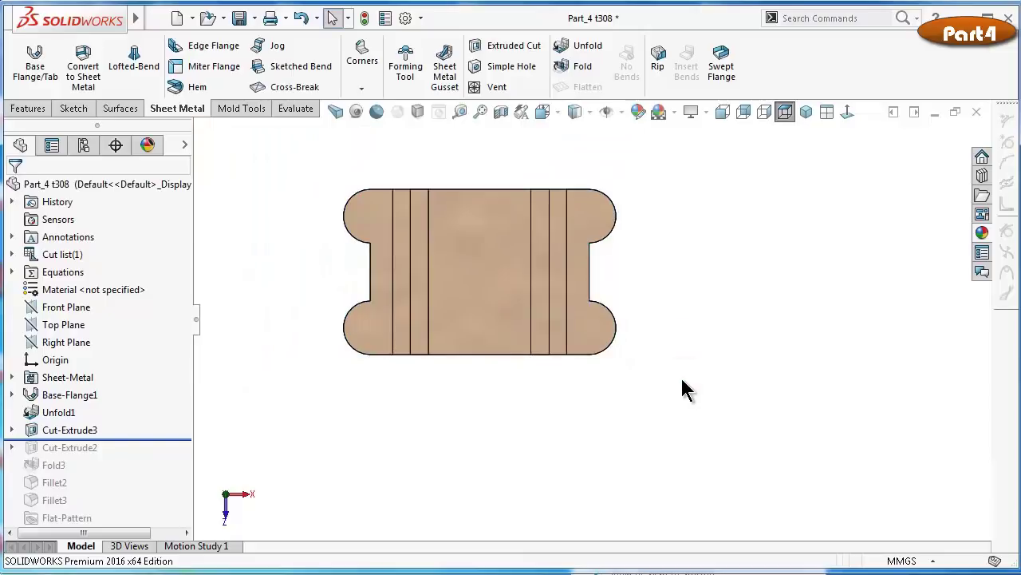
Roll the history forward past Cut-Extrude2, Fold3 and the fillets, and fit the part in view
mouse_move(807, 237)
middle_down()
mouse_move(698, 242)
mouse_move(659, 230)
middle_up()
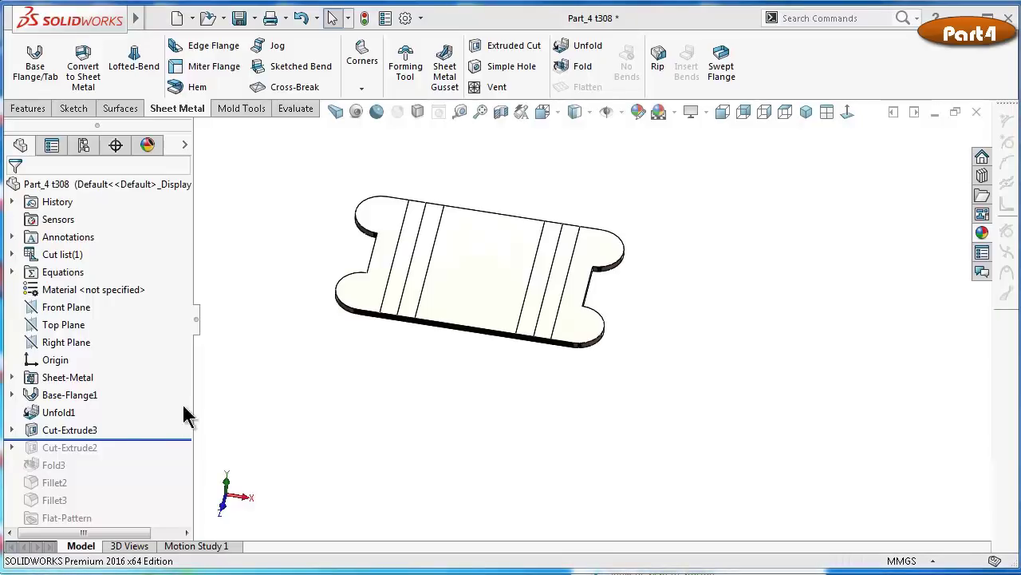
drag(128, 439, 137, 453)
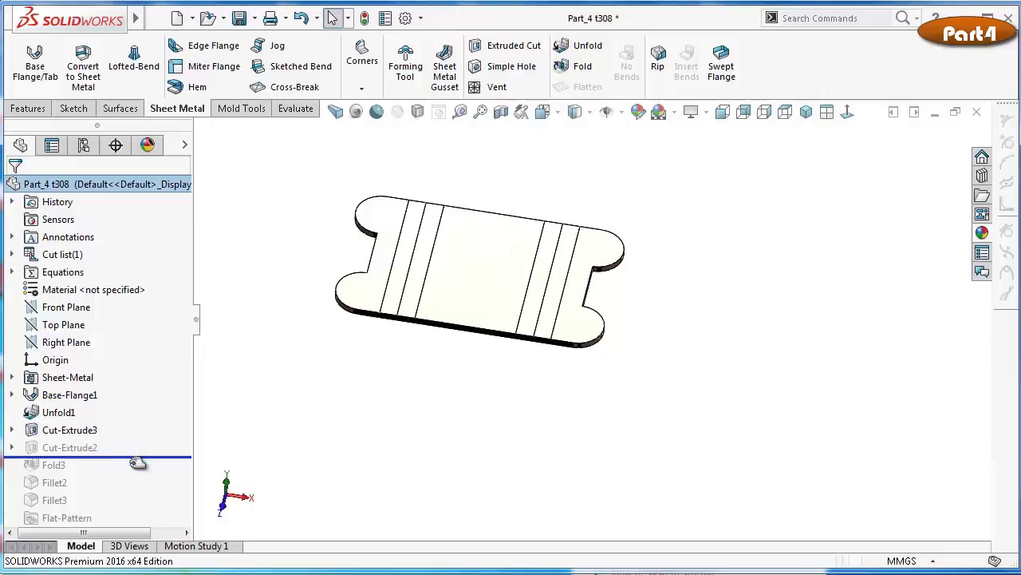
drag(139, 457, 137, 471)
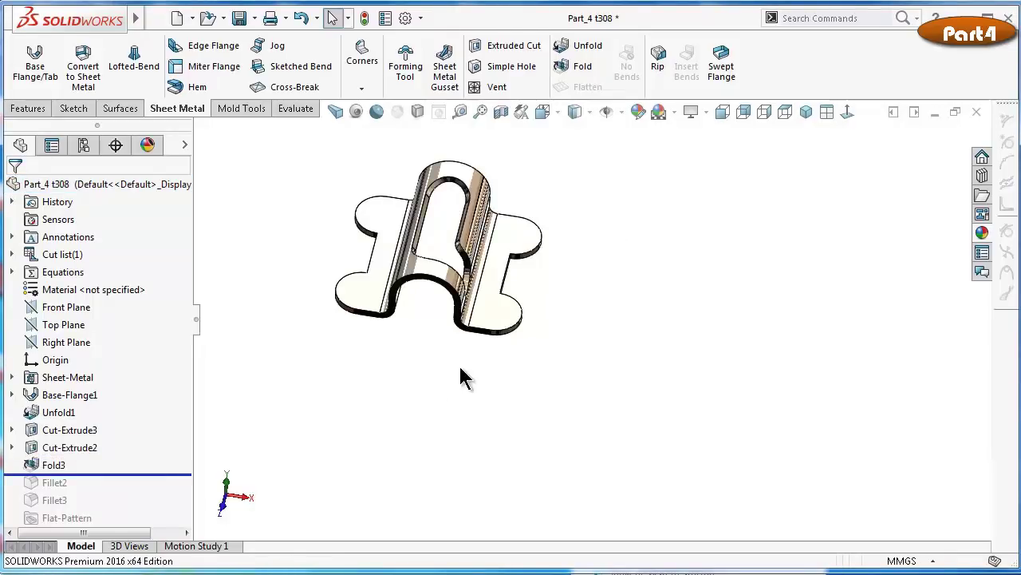
middle_drag(465, 378, 429, 337)
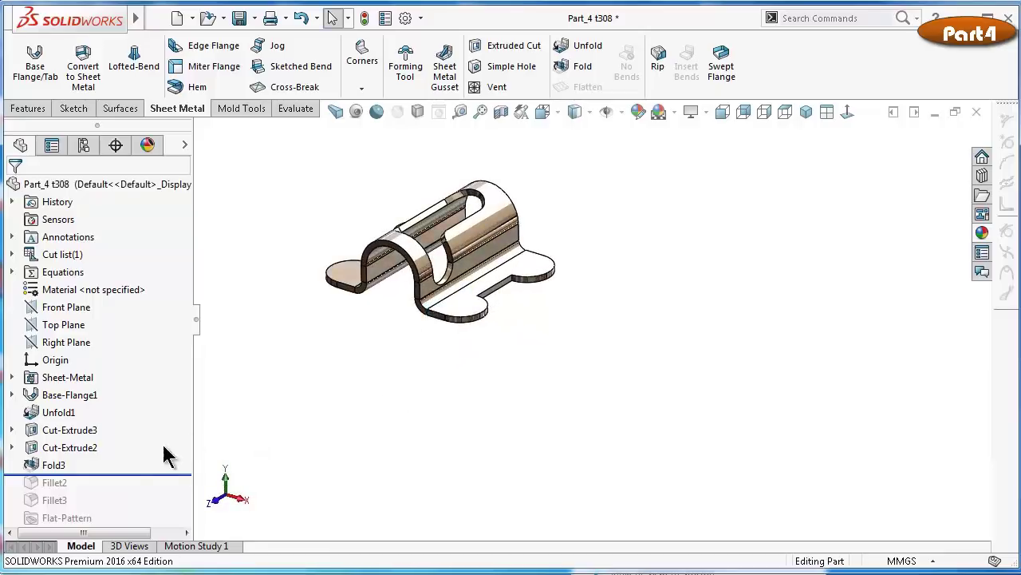
drag(173, 473, 160, 525)
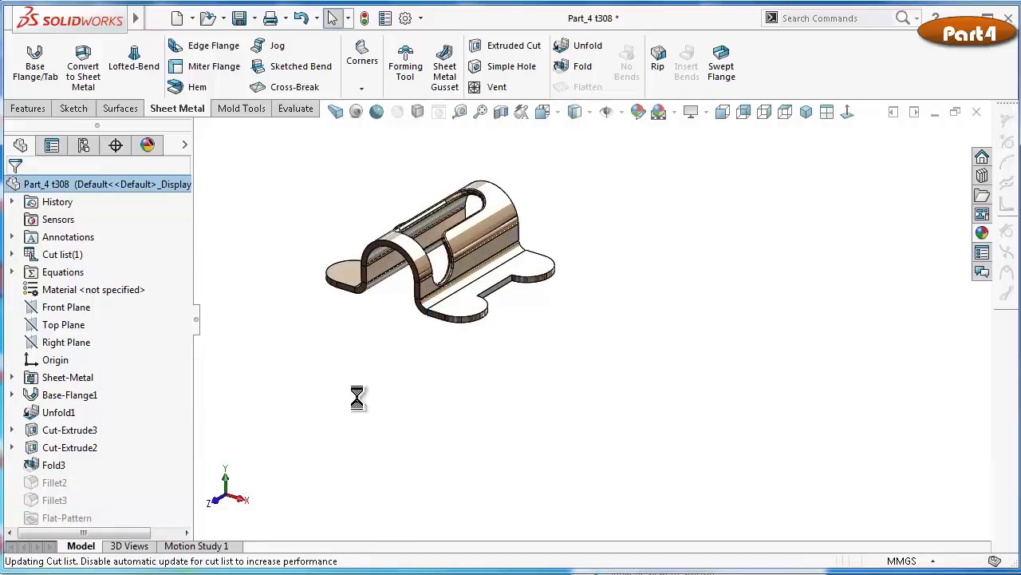
key(f)
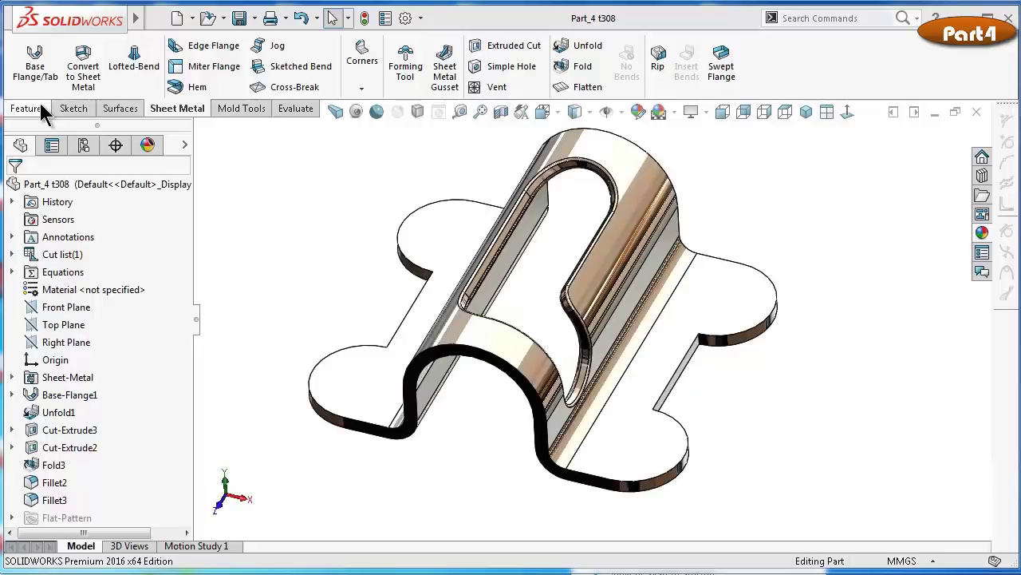
Start a 2.25 mm fillet and pick the first two flange notch edges
click(28, 109)
click(453, 67)
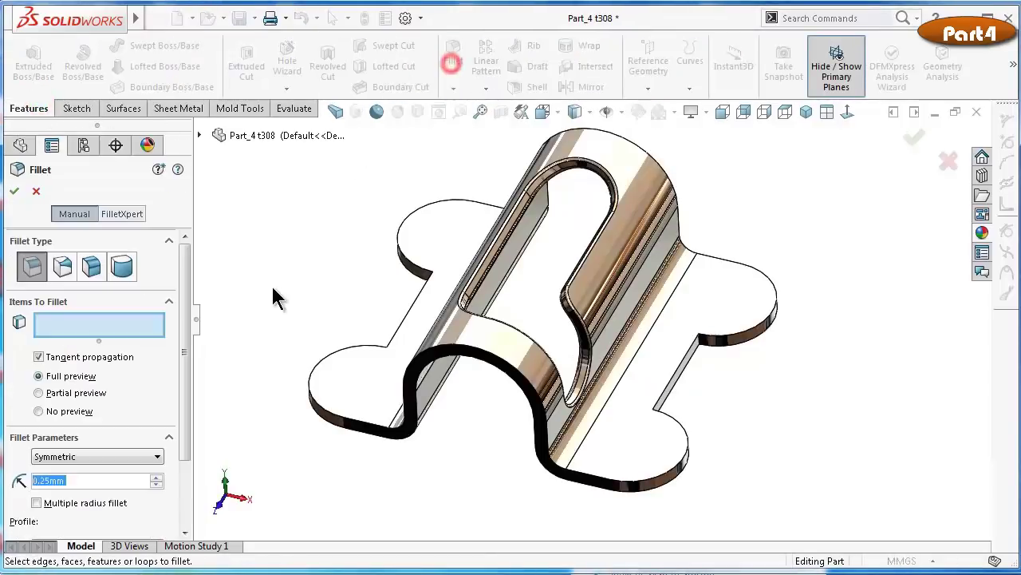
text(2.25)
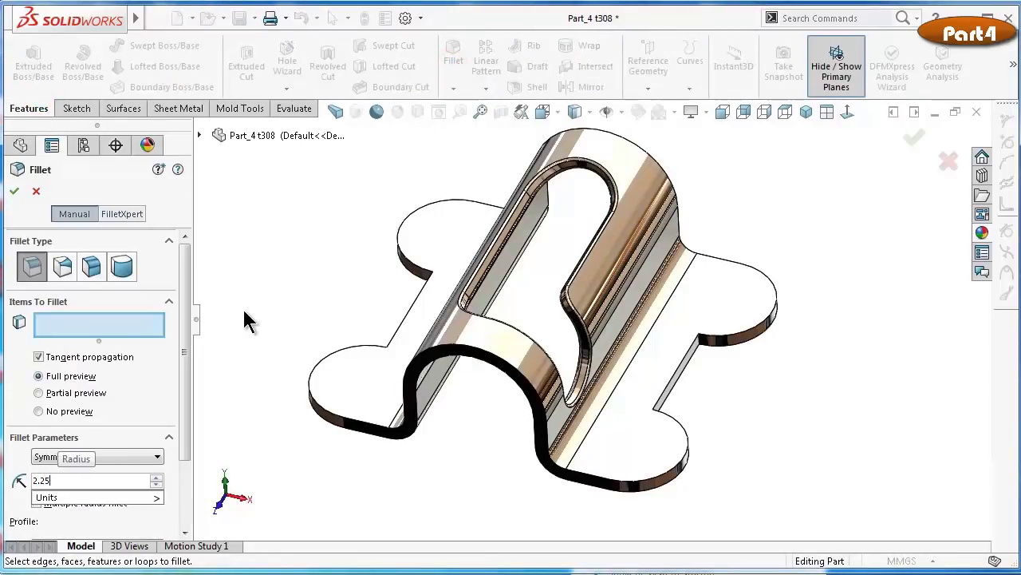
click(316, 239)
scroll(597, 413, down, 5)
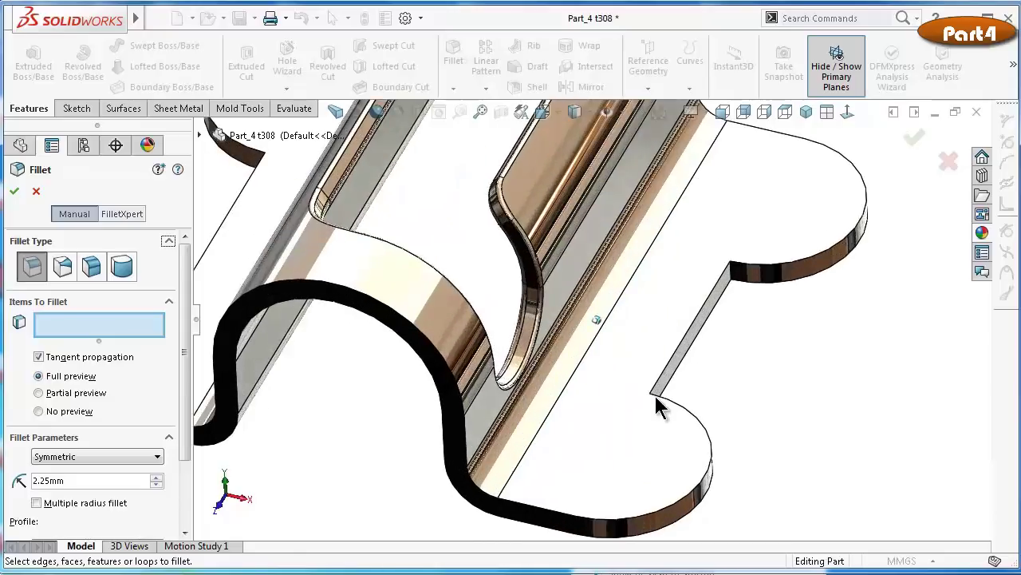
mouse_move(657, 406)
middle_down()
mouse_move(658, 389)
mouse_move(495, 381)
mouse_move(486, 370)
middle_up()
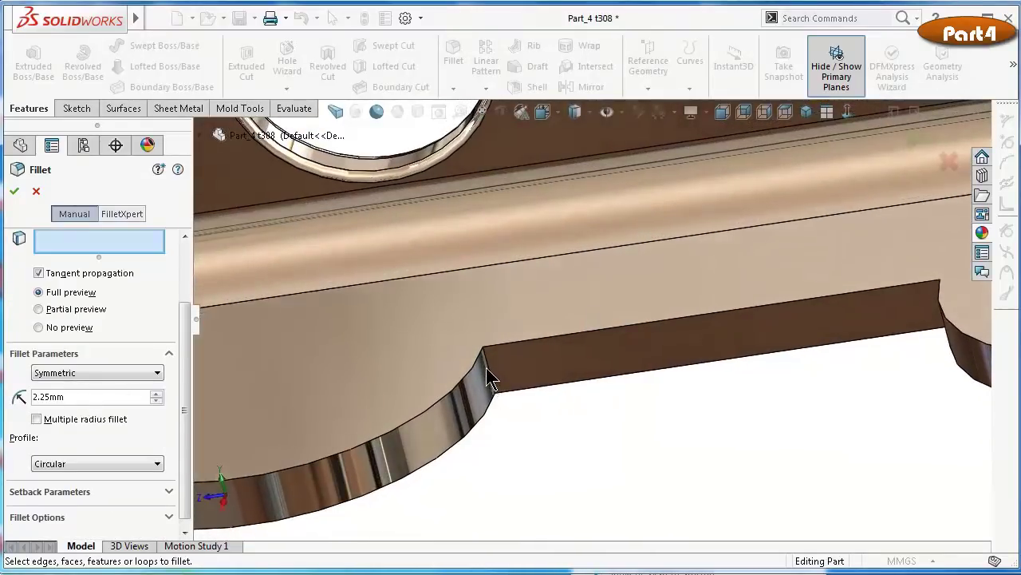
click(488, 369)
mouse_move(645, 387)
middle_down()
mouse_move(908, 346)
mouse_move(809, 311)
mouse_move(574, 388)
middle_up()
click(808, 295)
Add the third and fourth notch edges, confirm the fillet, and inspect the result
scroll(777, 303, up, 5)
scroll(581, 397, down, 5)
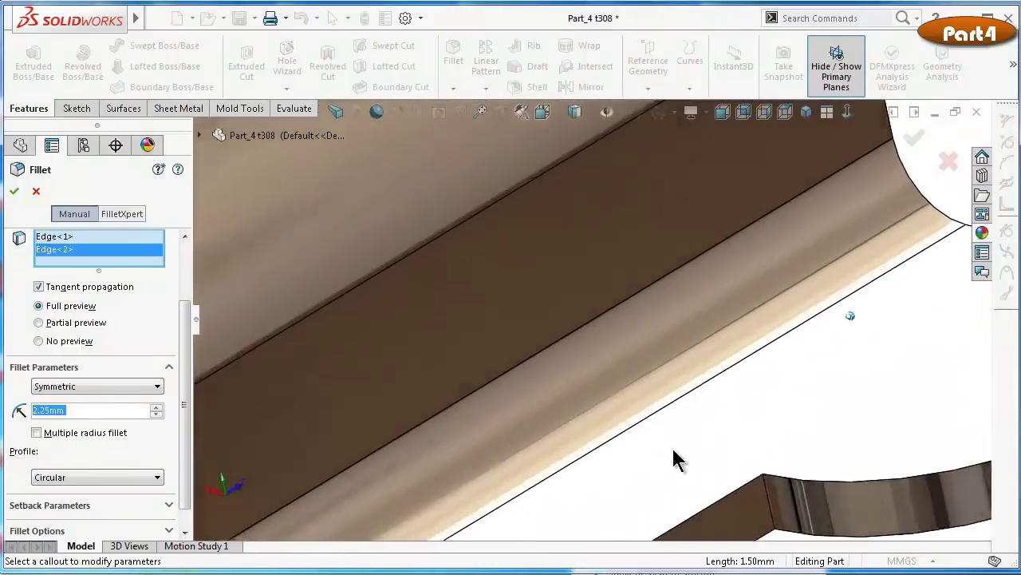
scroll(677, 456, down, 3)
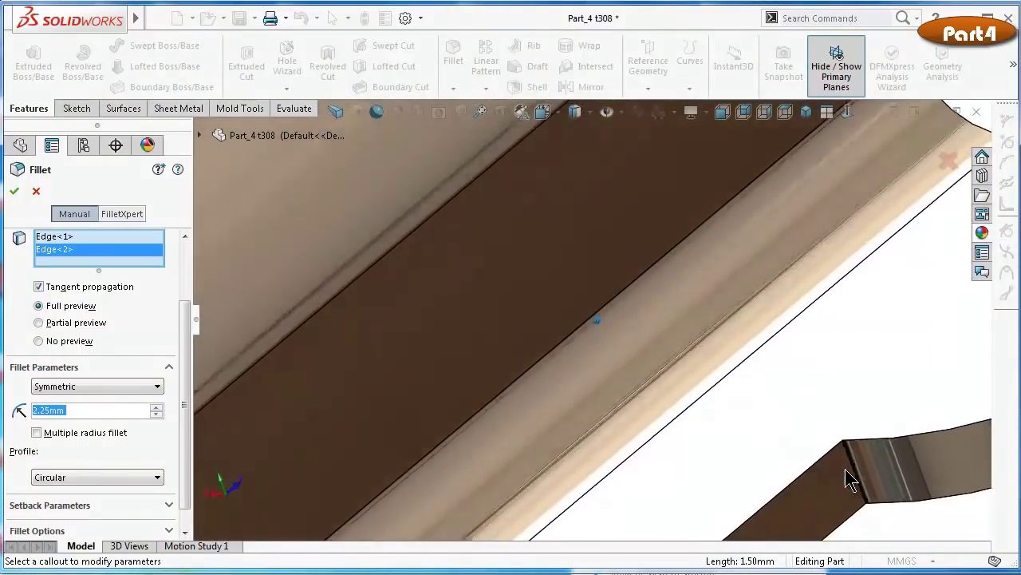
middle_drag(849, 474, 892, 471)
click(885, 471)
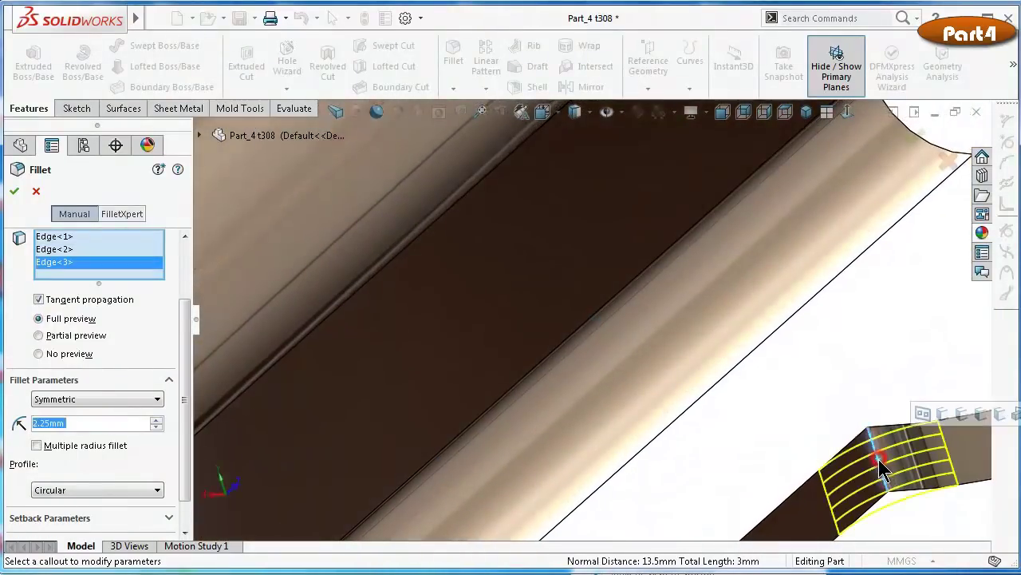
scroll(860, 476, up, 5)
mouse_move(644, 388)
middle_down()
mouse_move(866, 361)
mouse_move(924, 366)
middle_up()
click(926, 362)
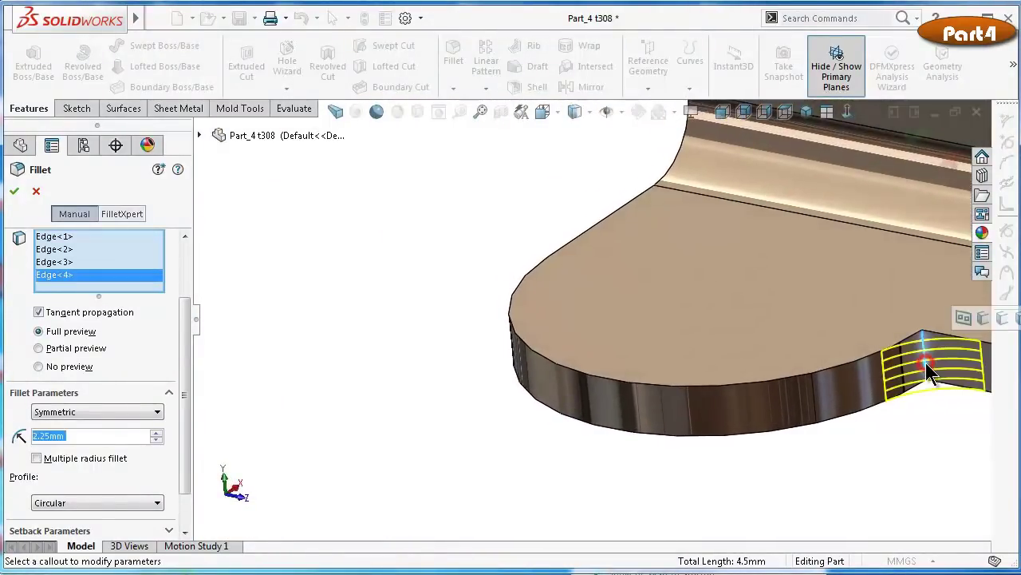
click(13, 191)
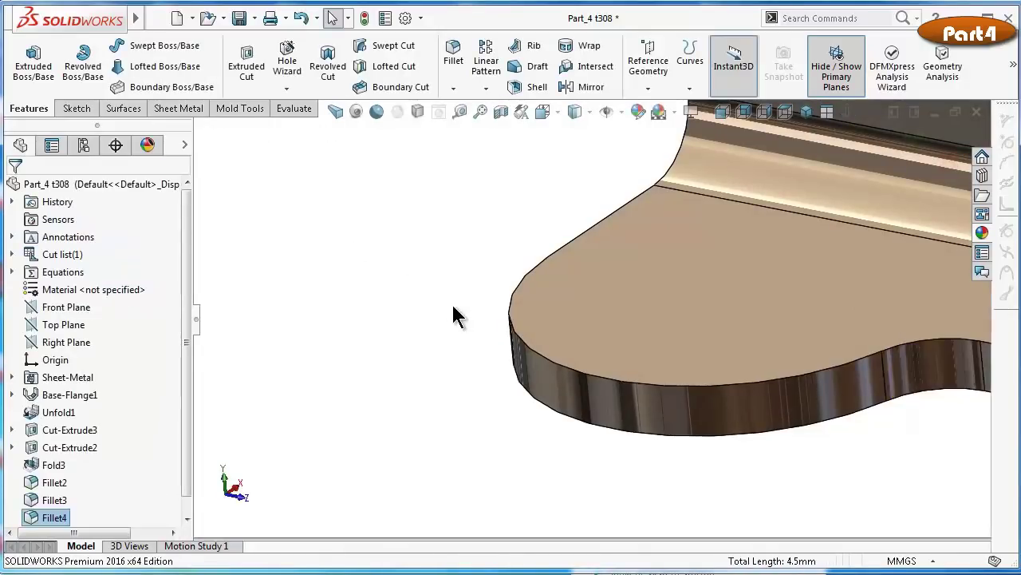
key(Down)
key(Down)
key(Down)
key(Down)
key(Down)
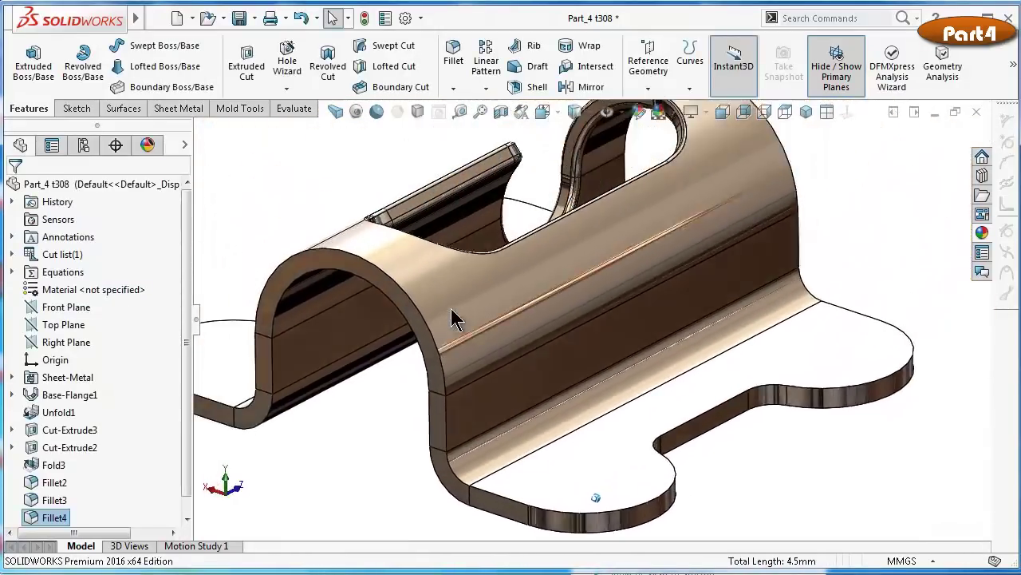
key(Down)
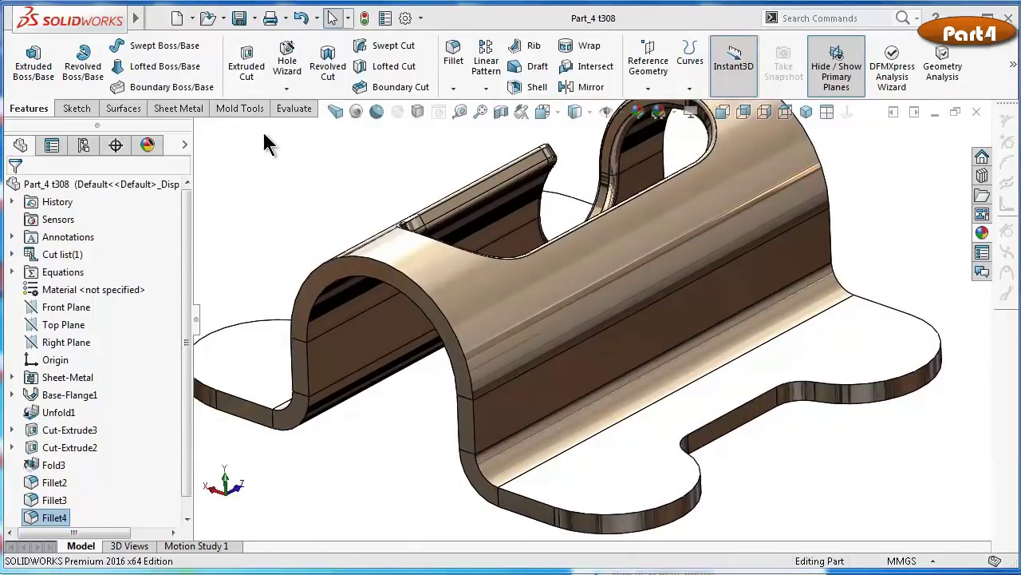
Set up an M6 hole in the Hole Wizard
click(286, 63)
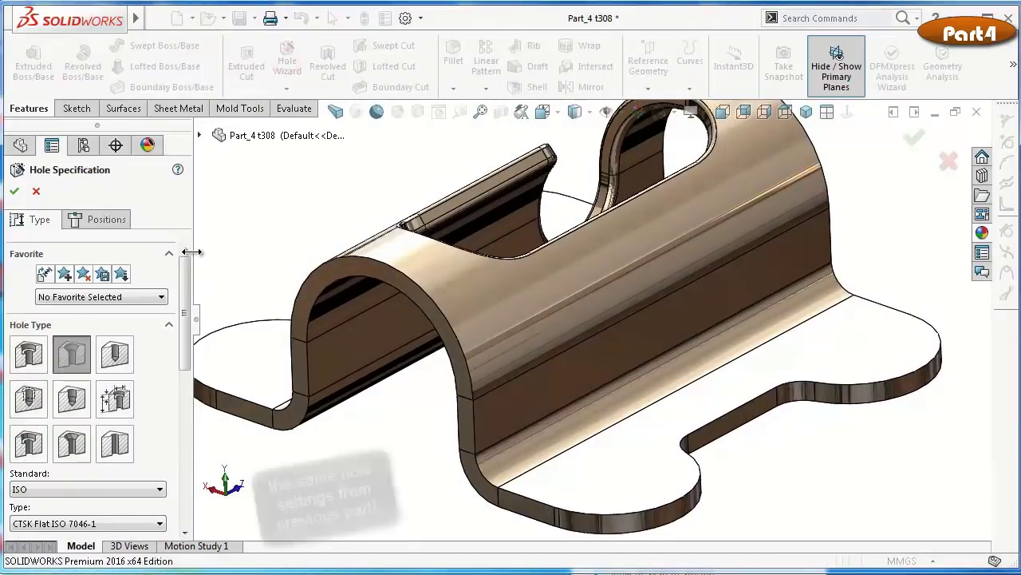
drag(183, 274, 183, 330)
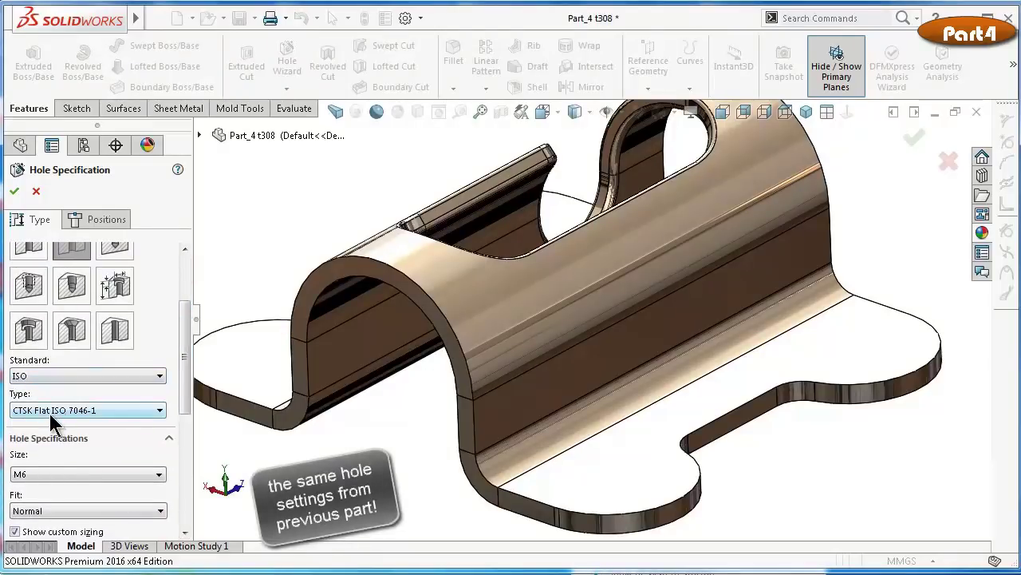
mouse_move(183, 388)
mouse_down()
mouse_move(188, 496)
mouse_move(192, 311)
mouse_up()
click(108, 219)
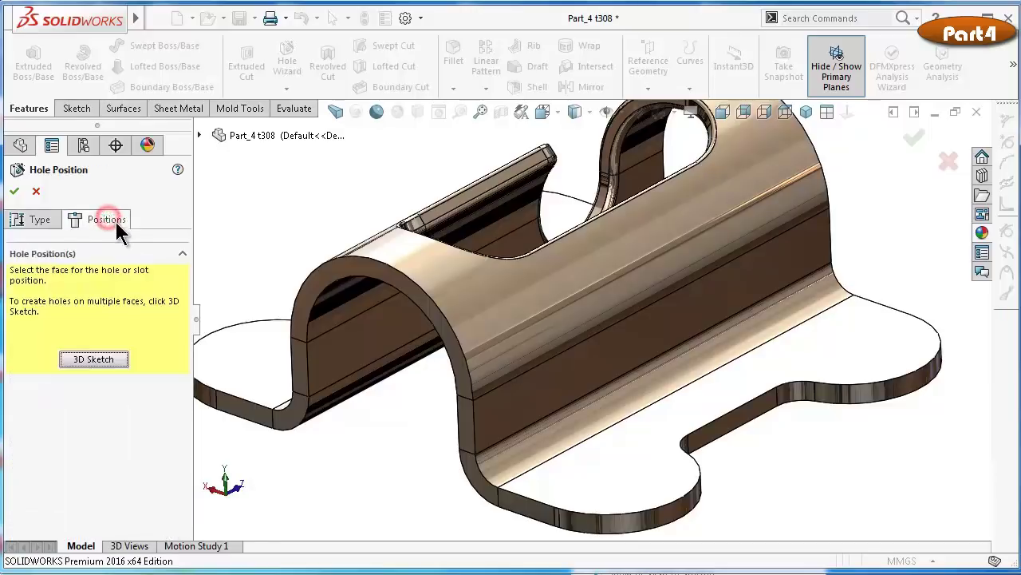
Place the holes at the four corner arc centres on the flange face and confirm
click(611, 472)
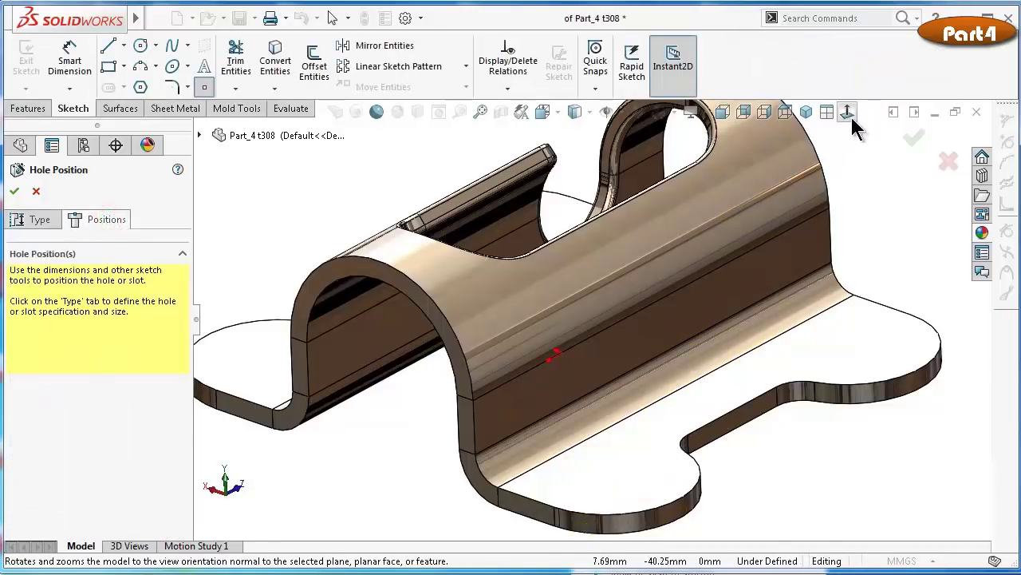
click(848, 117)
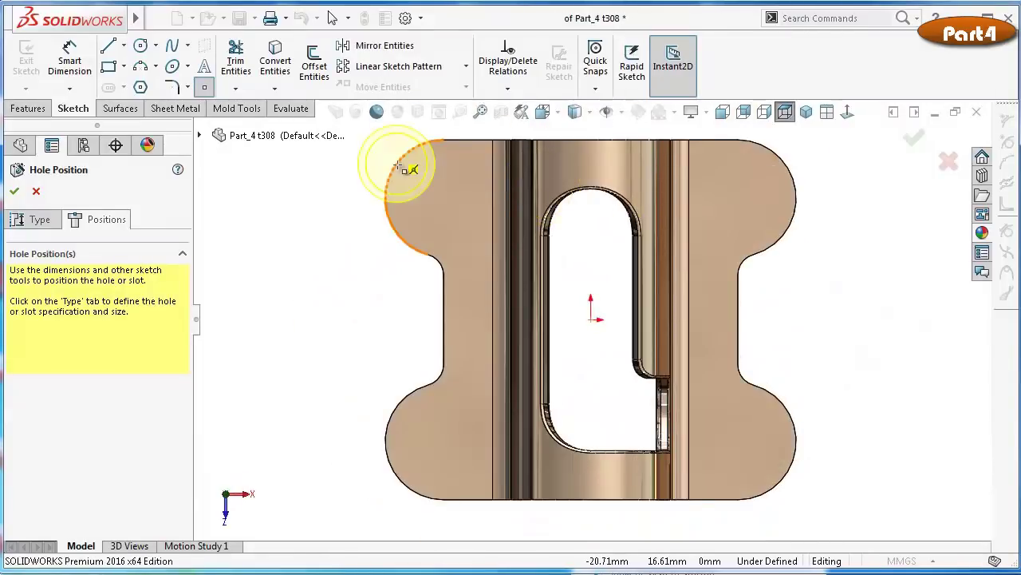
click(444, 199)
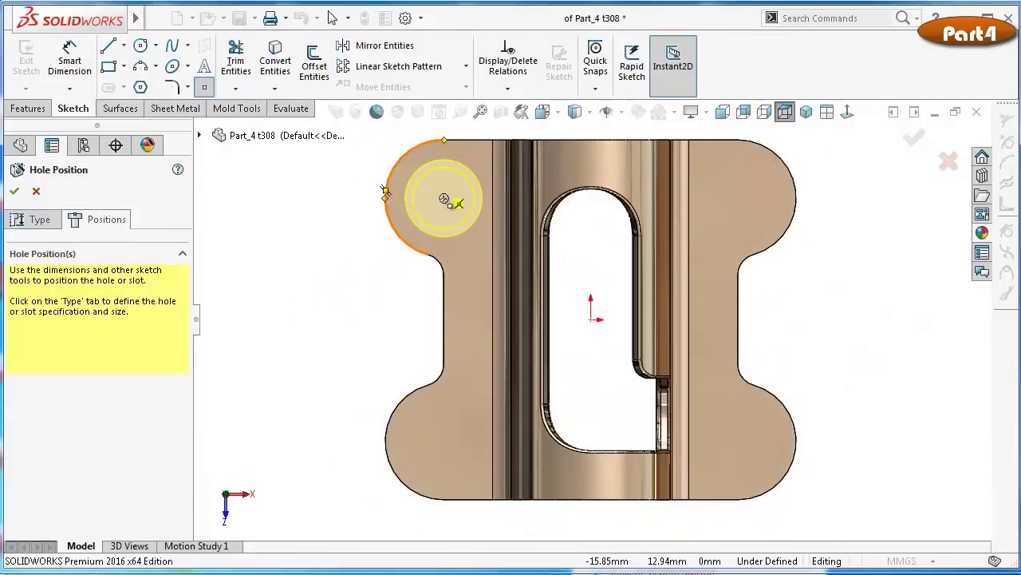
click(445, 199)
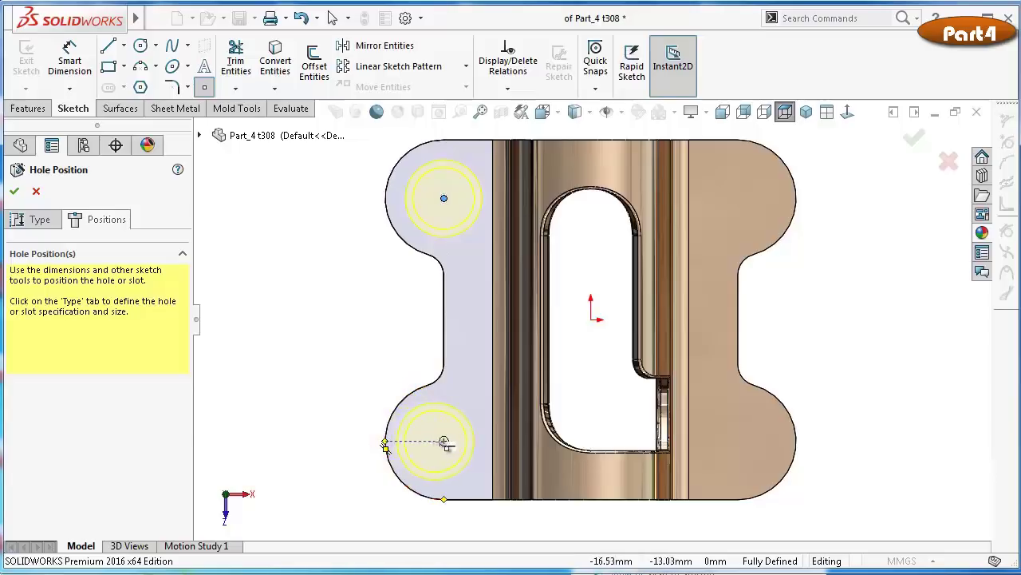
click(444, 441)
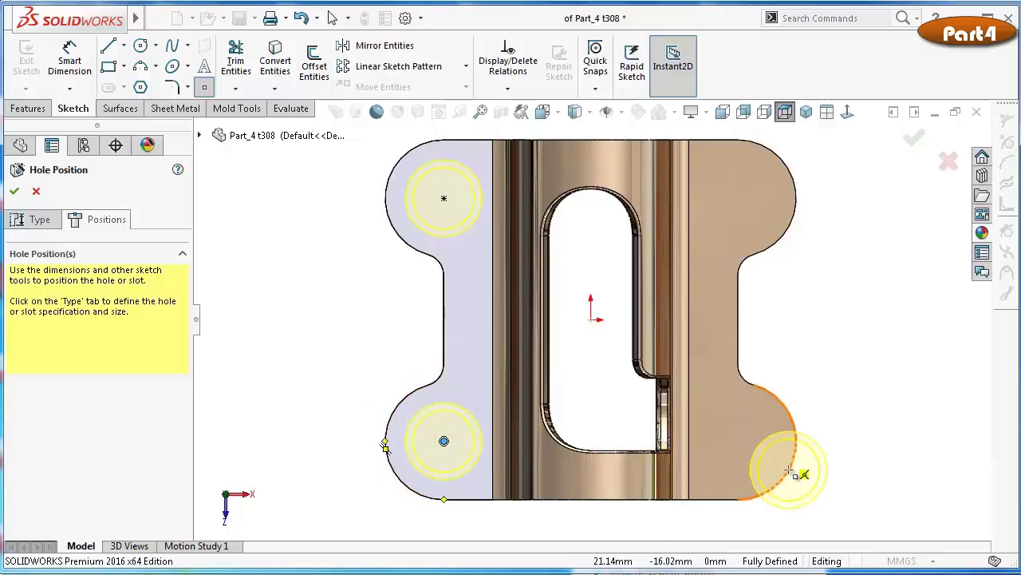
click(738, 440)
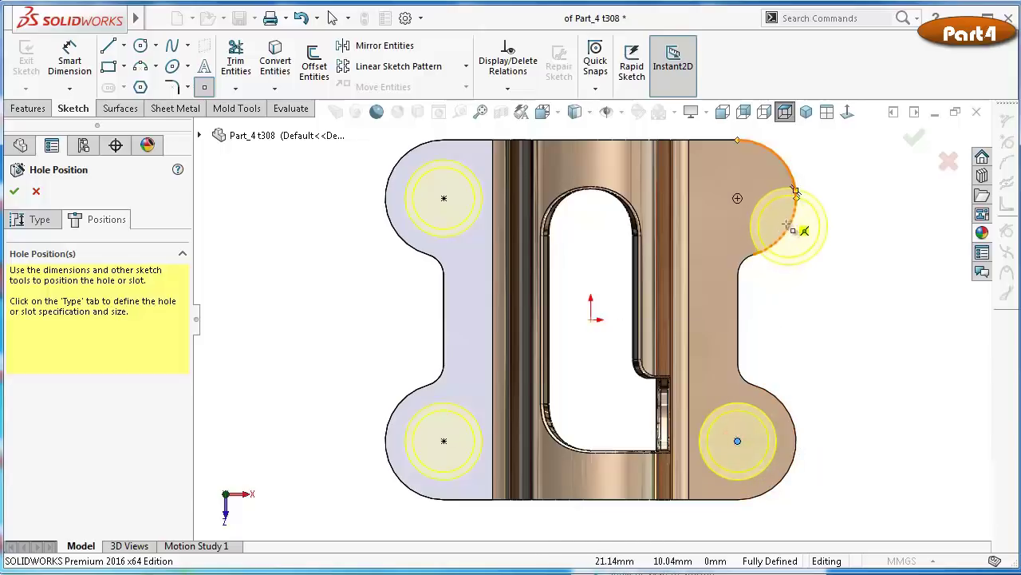
click(738, 200)
click(14, 191)
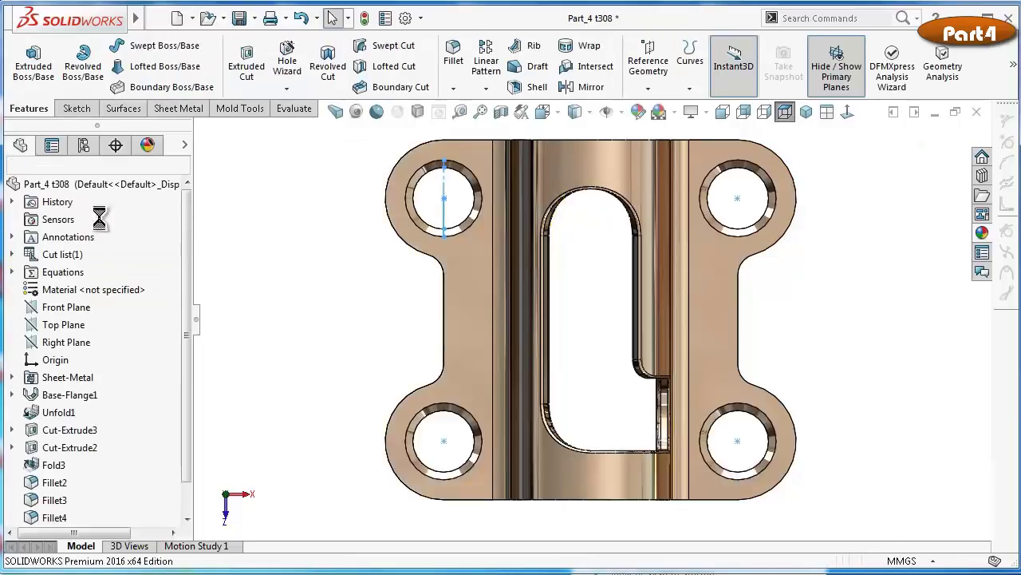
Spin the model to inspect the four holes, then save the part
click(285, 274)
key(ctrl+7)
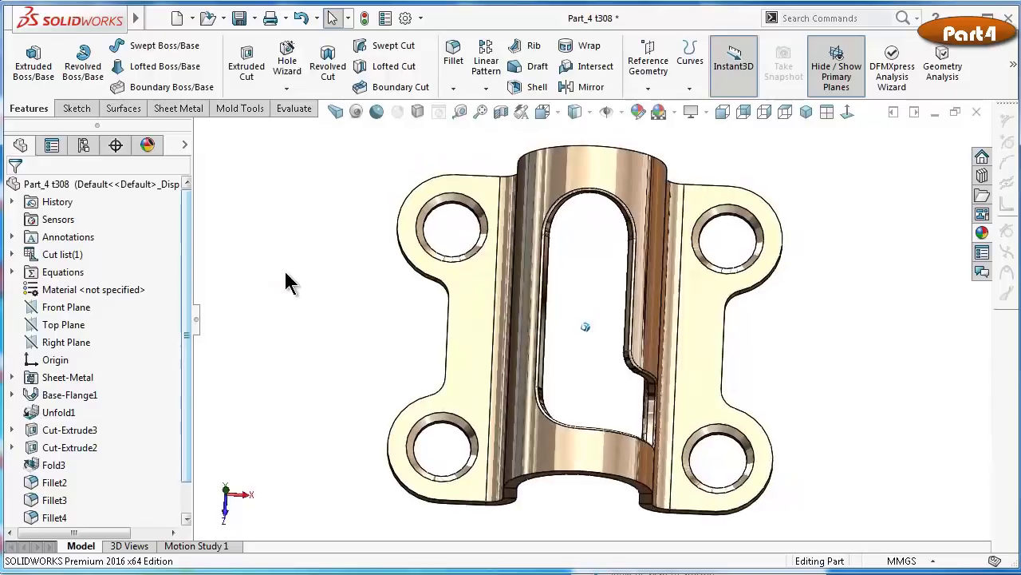
key(Left)
key(Left)
key(Left)
key(Left)
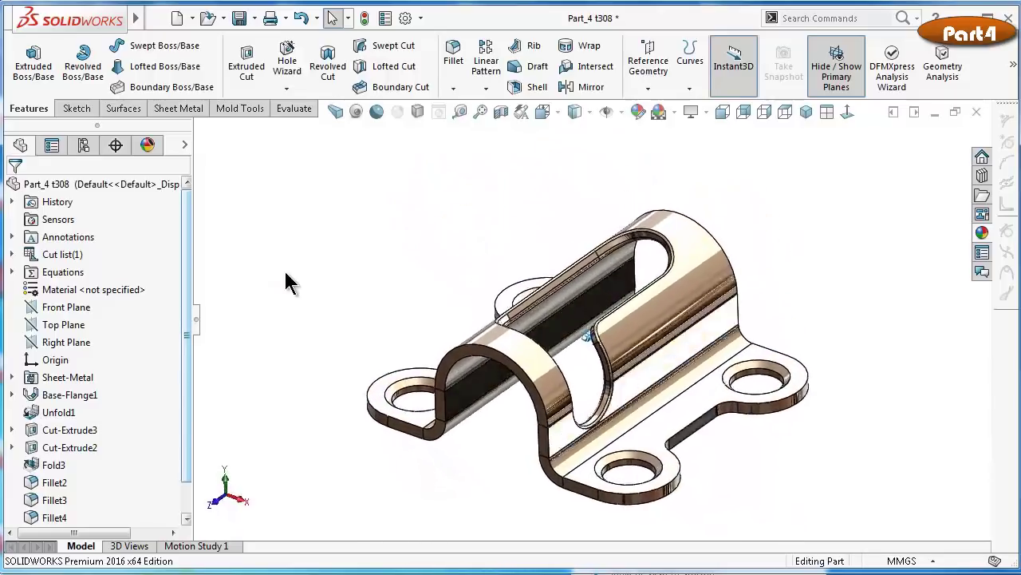
key(Left)
key(Left)
key(Left)
key(Left)
key(Left)
key(Left)
key(Left)
key(Left)
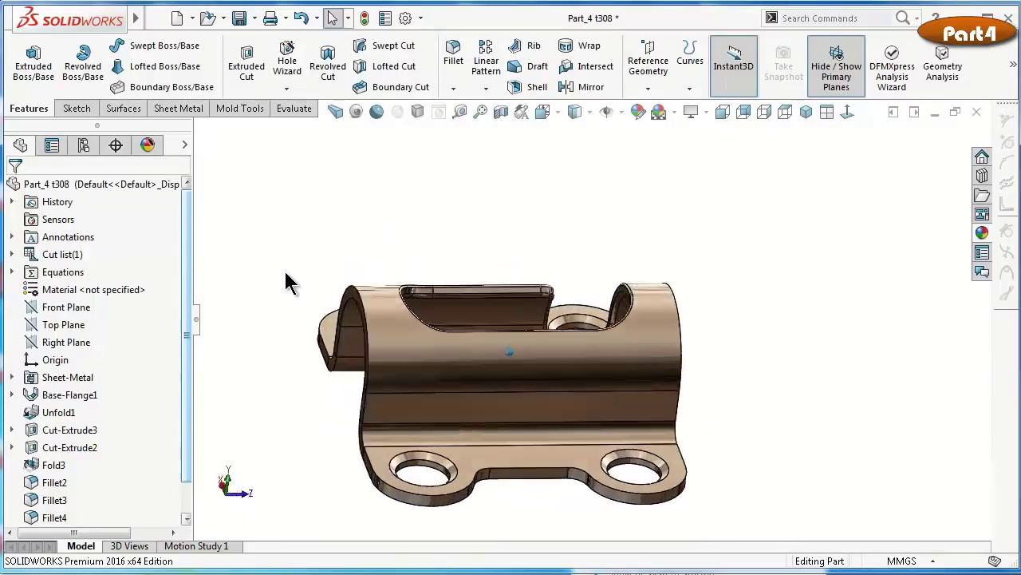
key(Left)
key(Left)
key(Left)
key(Left)
key(Left)
key(Left)
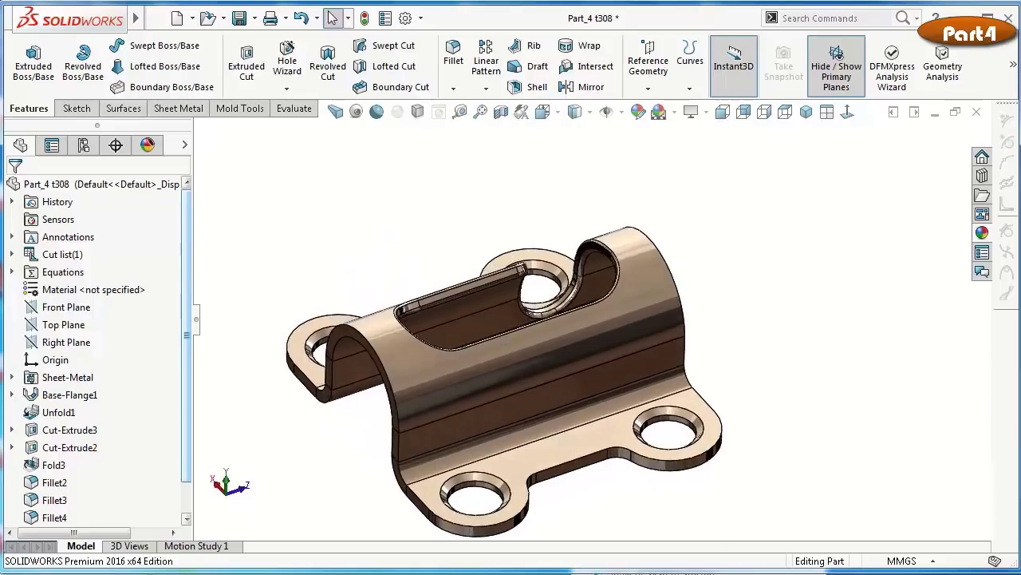
key(ctrl+s)
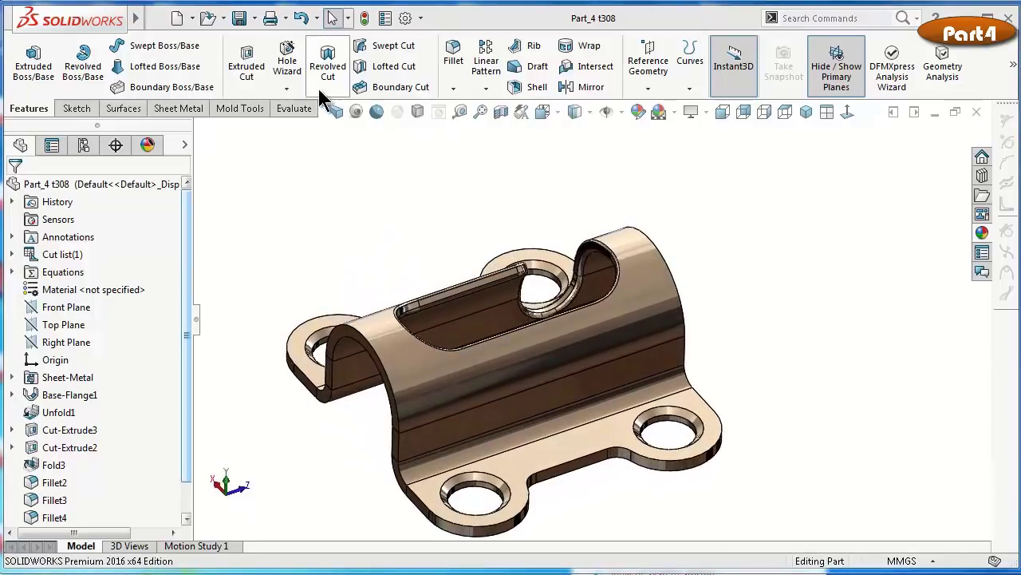
Fillet the bracket's entire outer edge chain with a 1.25 mm radius
click(452, 54)
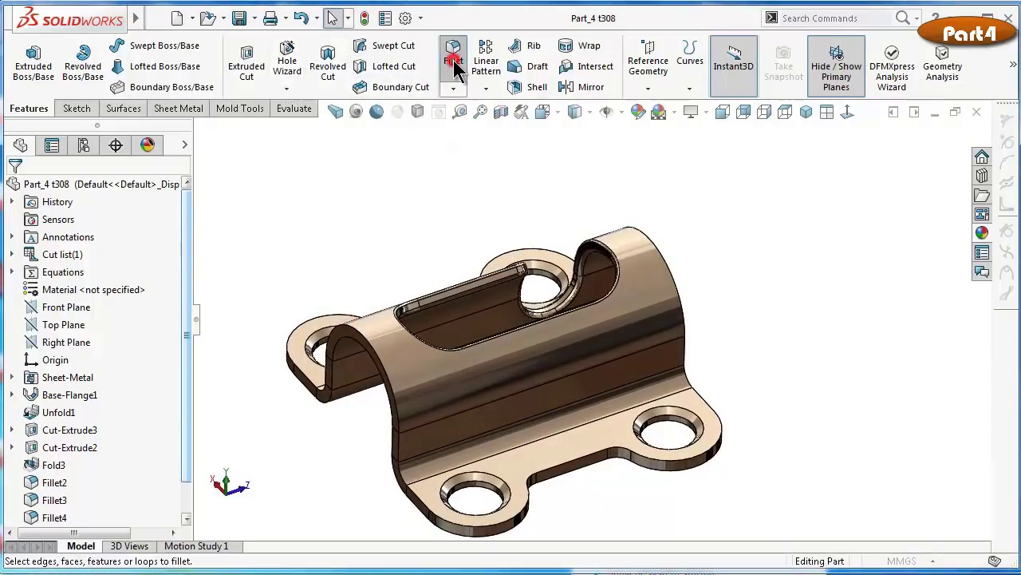
text(1.25)
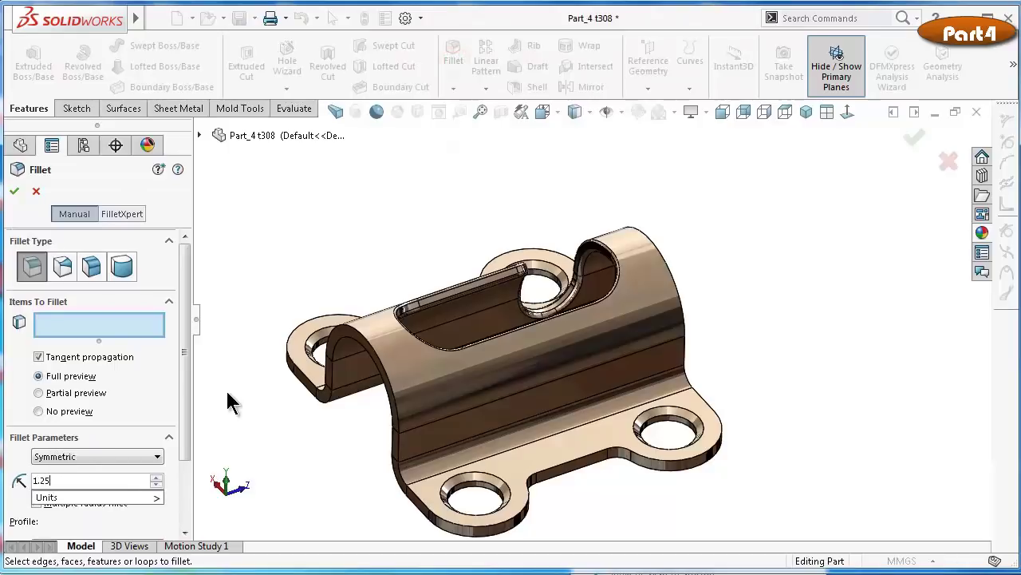
click(399, 438)
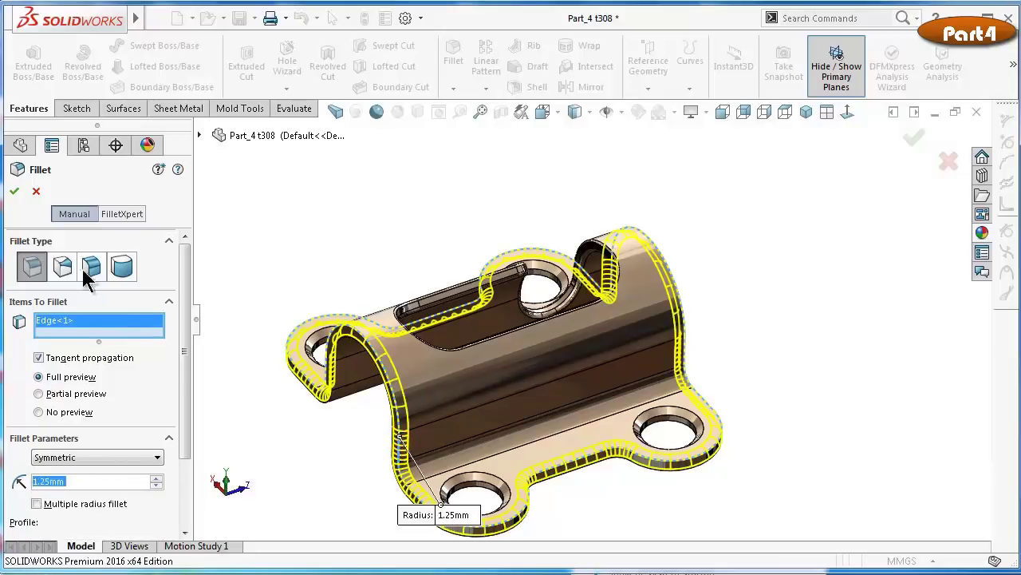
click(15, 191)
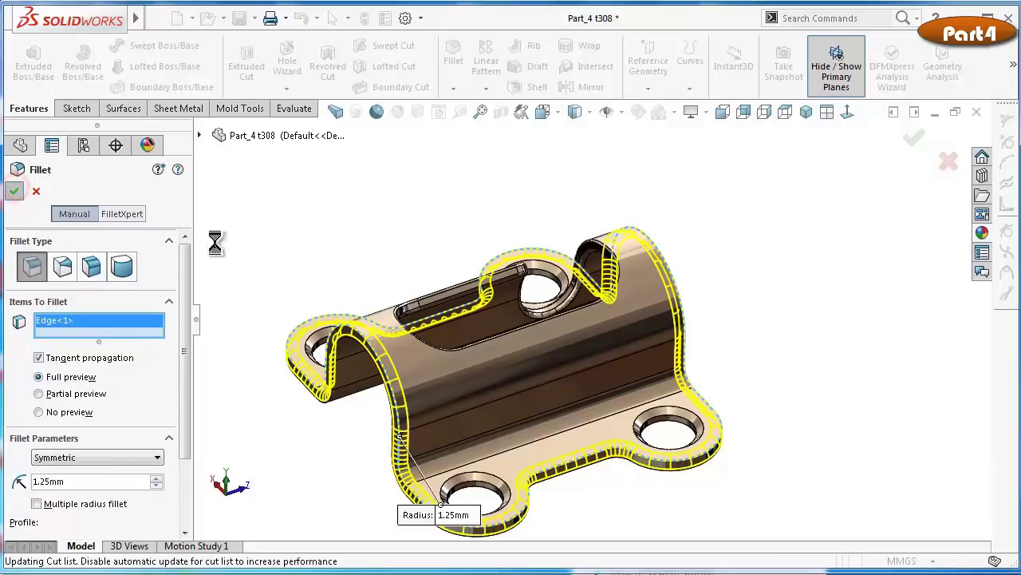
click(775, 302)
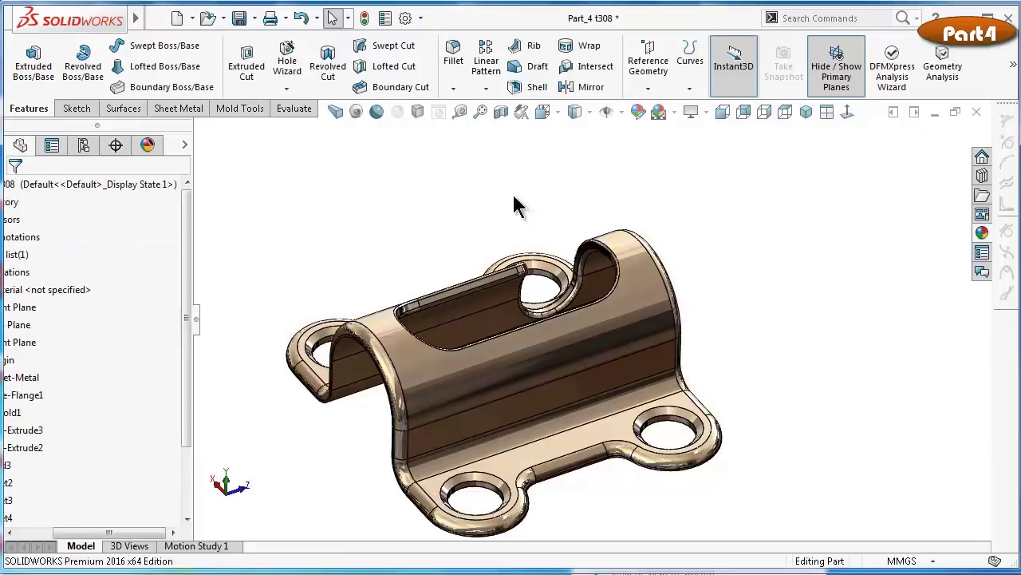
Turn on ambient occlusion, perspective and cartoon shading, and return to the isometric view
click(356, 111)
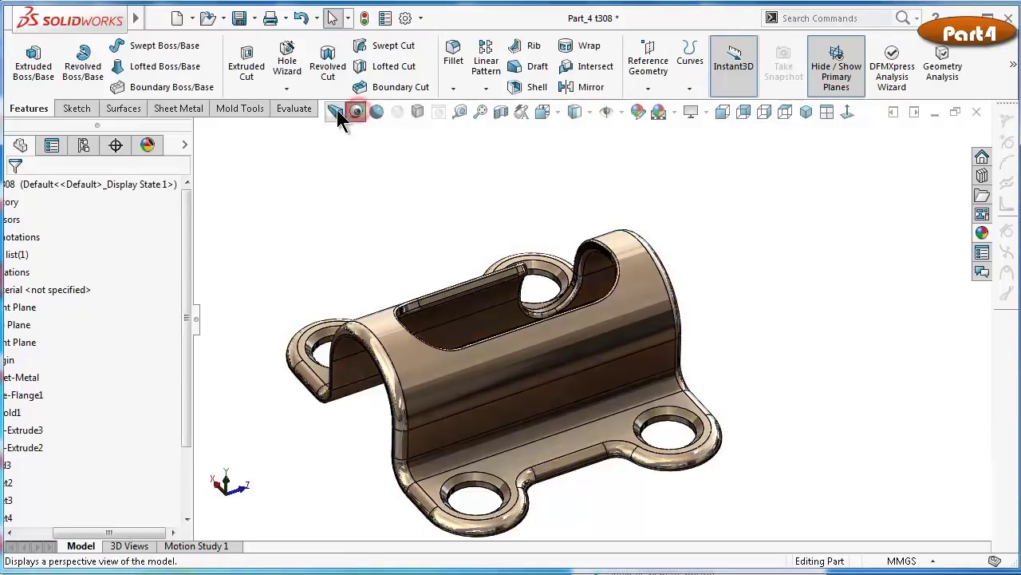
click(336, 111)
click(376, 111)
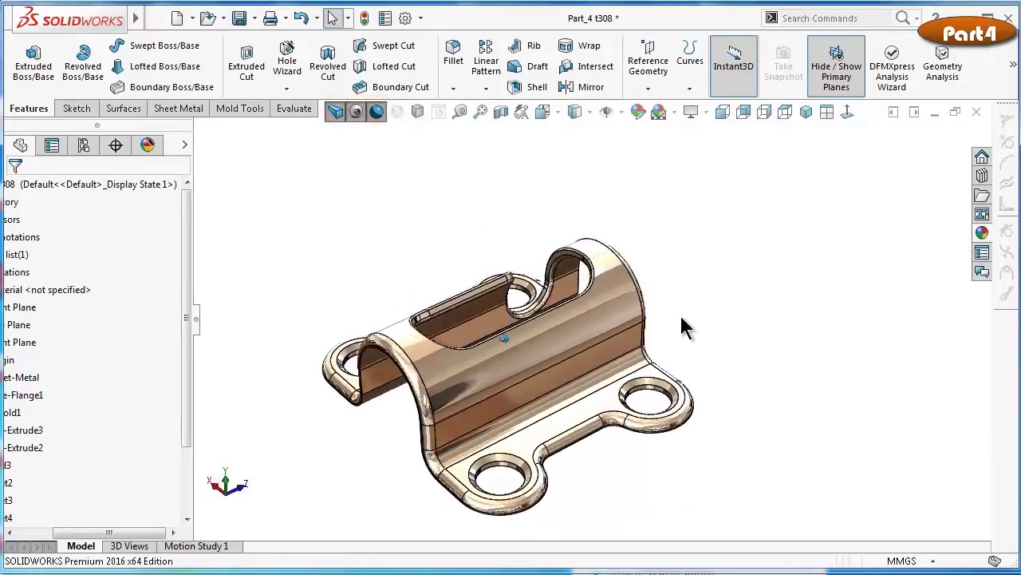
middle_drag(679, 313, 735, 237)
click(807, 113)
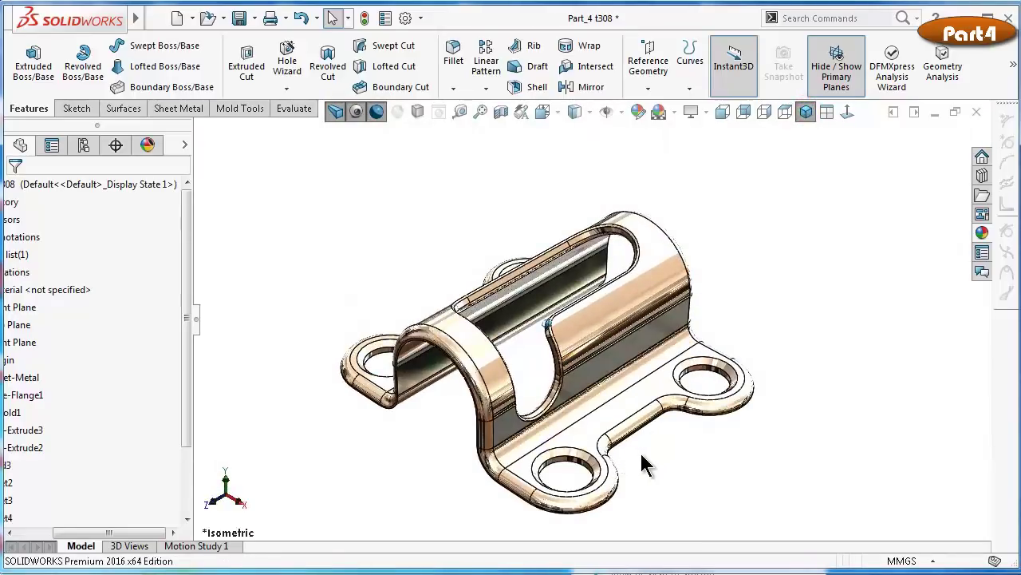
click(370, 112)
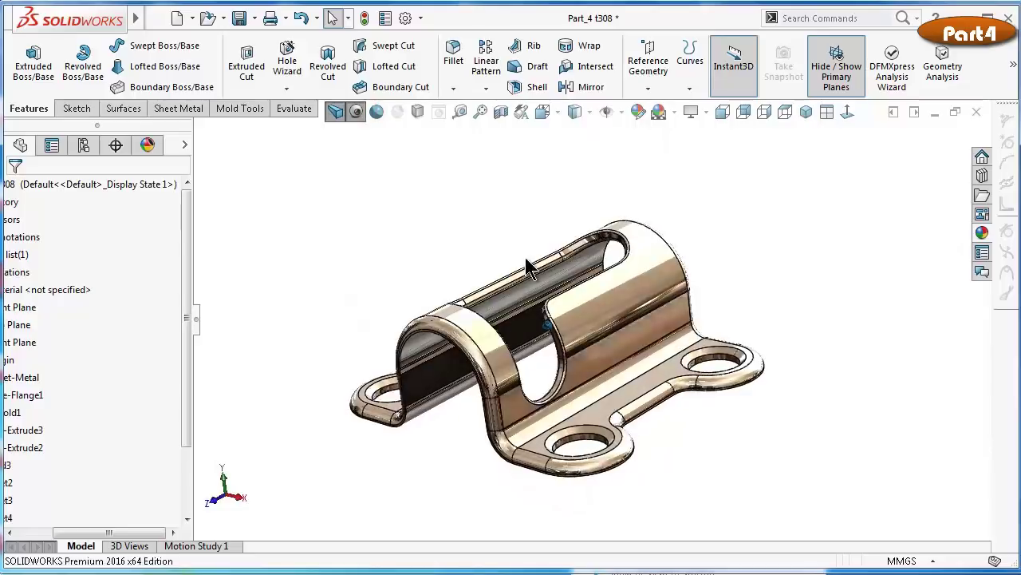
Orbit the model to see its underside and then edge-on
middle_drag(525, 257, 527, 260)
key(Down)
key(Down)
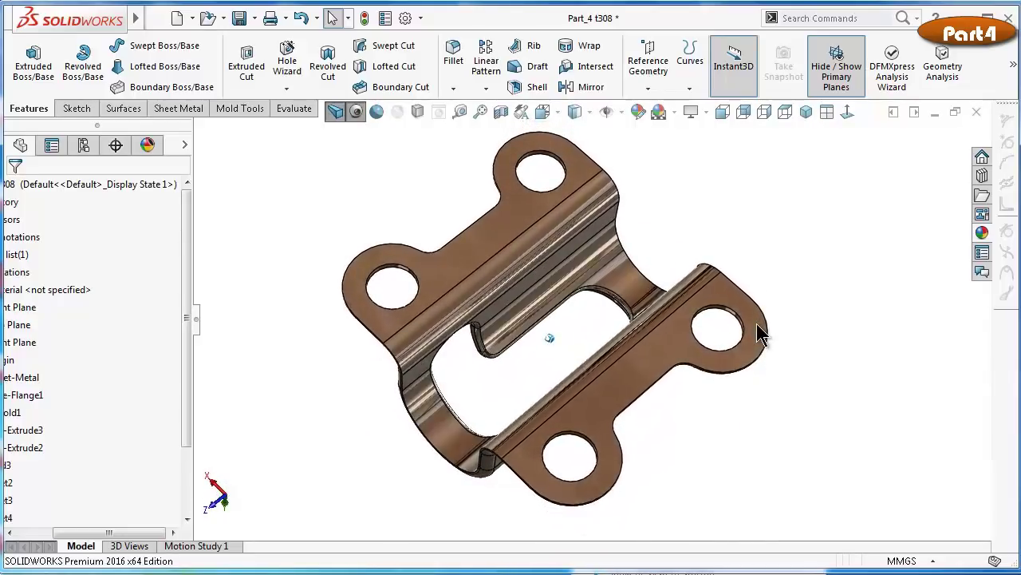
key(Down)
key(Down)
key(Down)
key(Left)
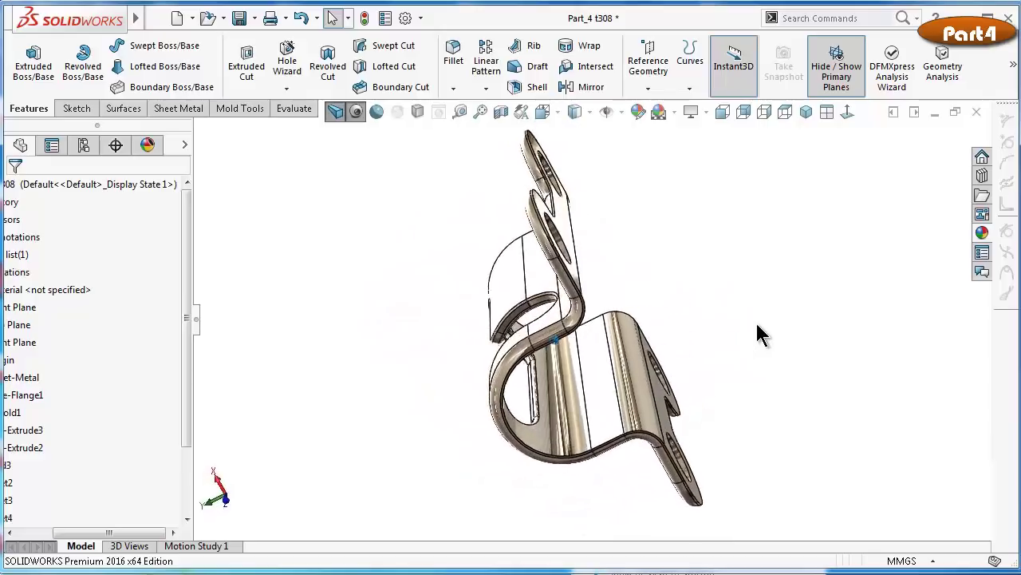
key(Left)
key(Left)
Start a fillet on the bracket's outer edge with a 0.1 mm radius
click(453, 62)
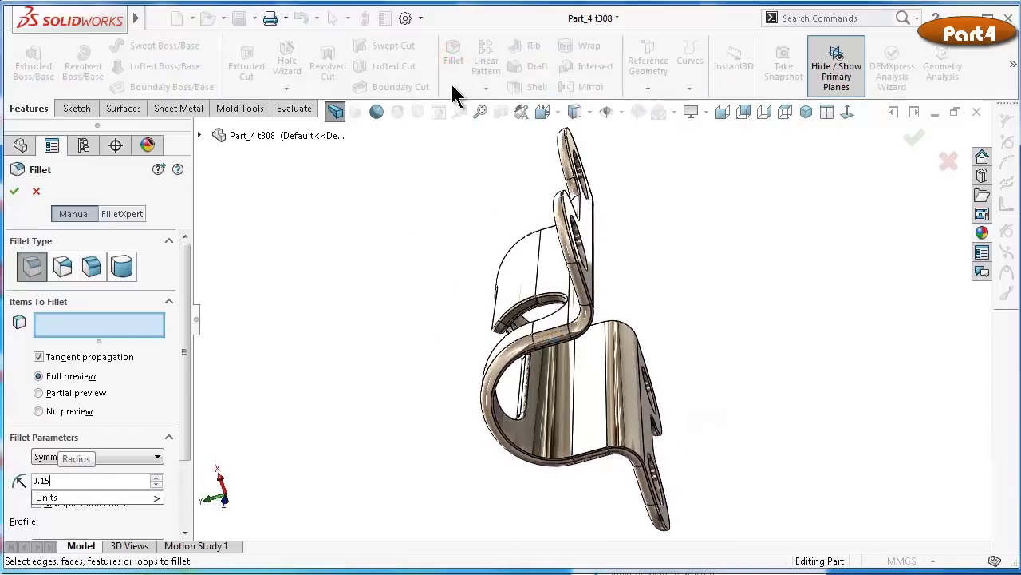
scroll(606, 467, down, 3)
scroll(594, 435, down, 2)
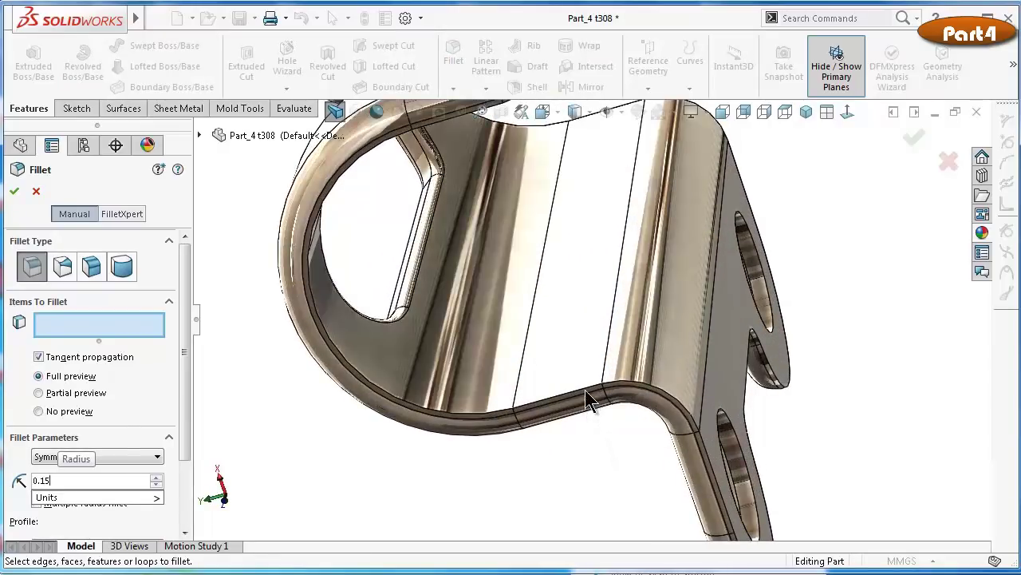
click(586, 396)
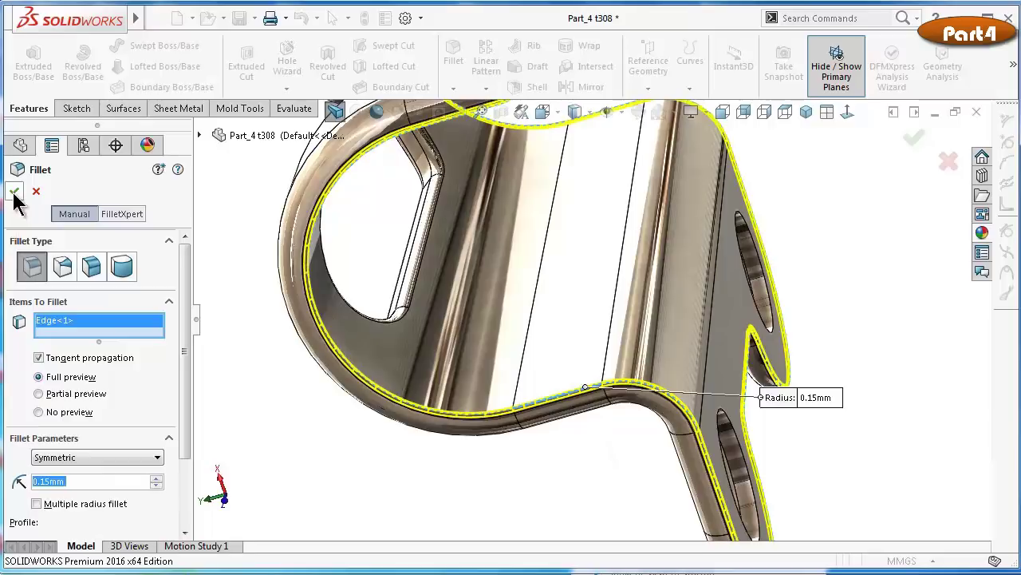
text(0.1)
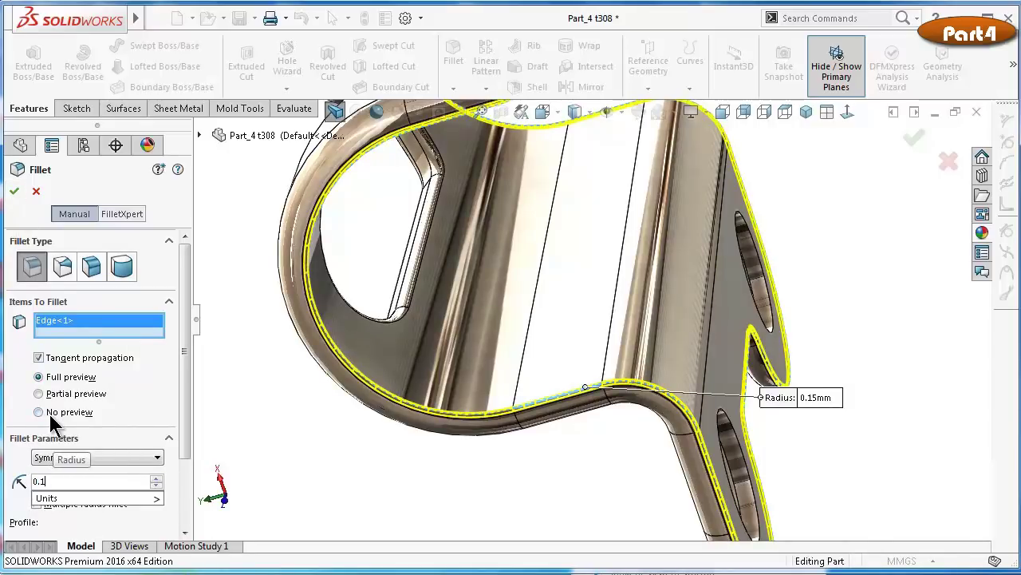
key(Return)
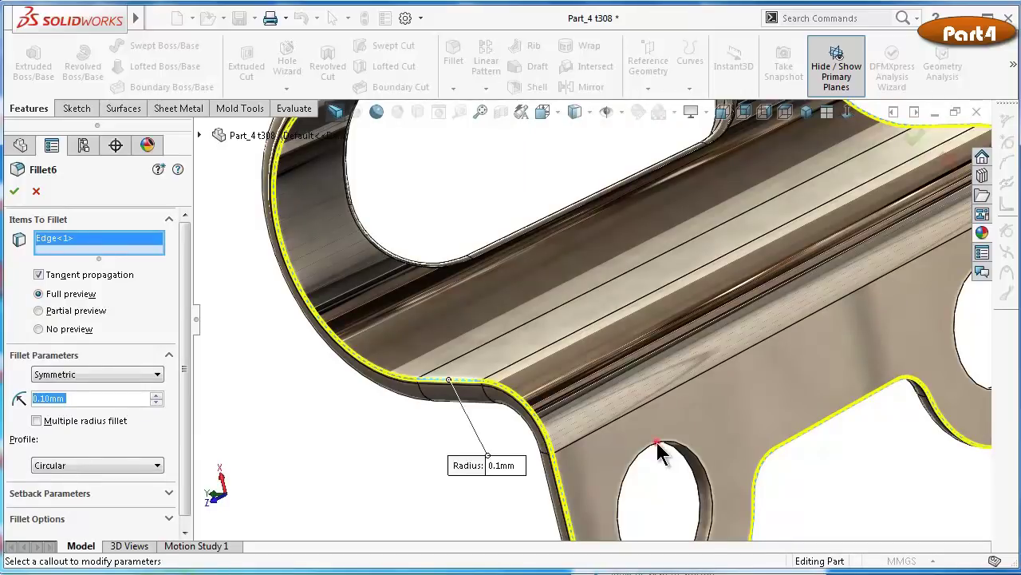
Add the rims of all four holes to the 0.1 mm fillet
click(658, 447)
mouse_move(662, 444)
middle_down()
mouse_move(850, 370)
mouse_move(822, 363)
middle_up()
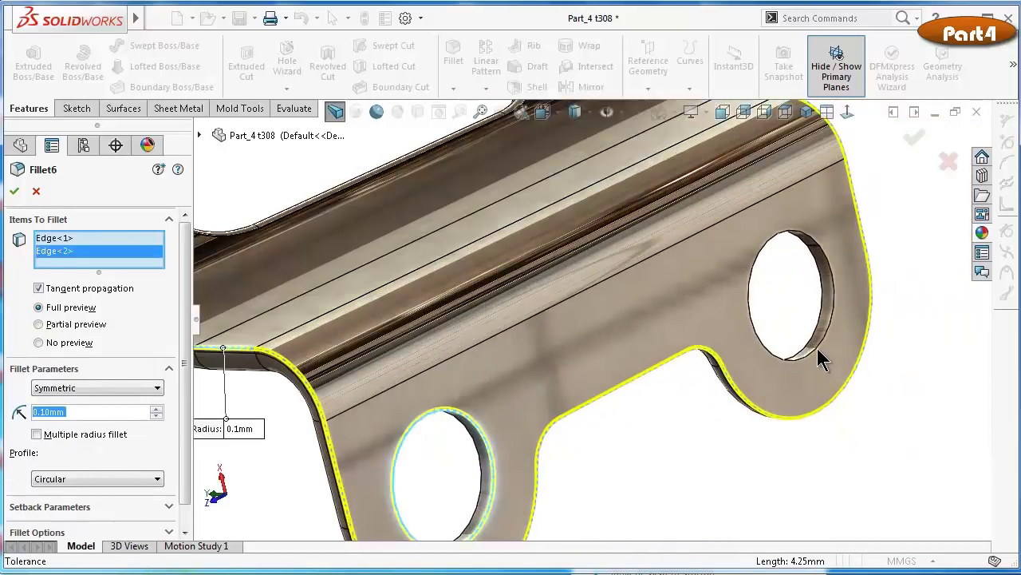
click(821, 355)
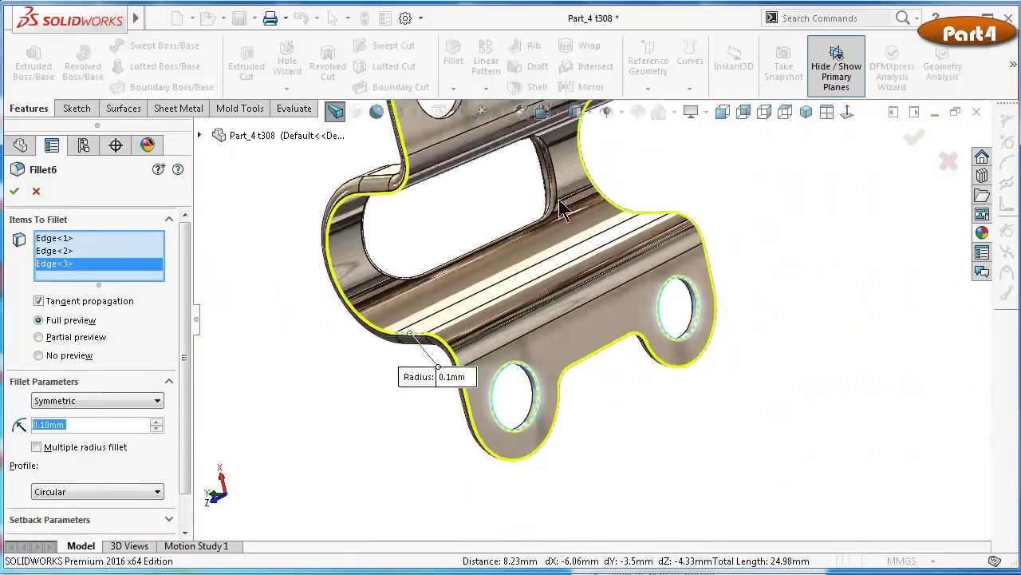
mouse_move(782, 335)
middle_down()
mouse_move(511, 182)
mouse_move(496, 198)
mouse_move(554, 183)
mouse_move(707, 203)
middle_up()
click(469, 190)
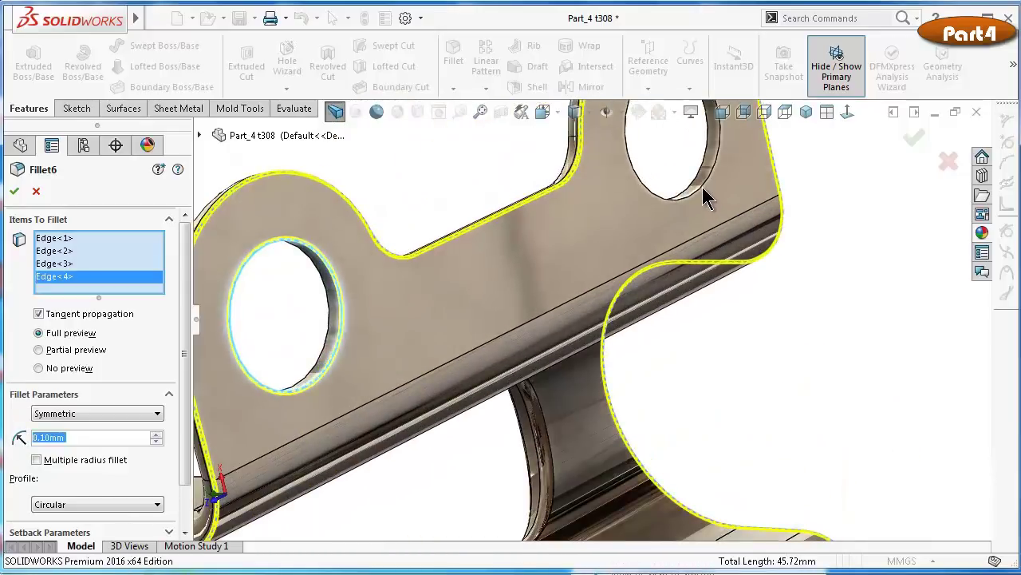
click(701, 189)
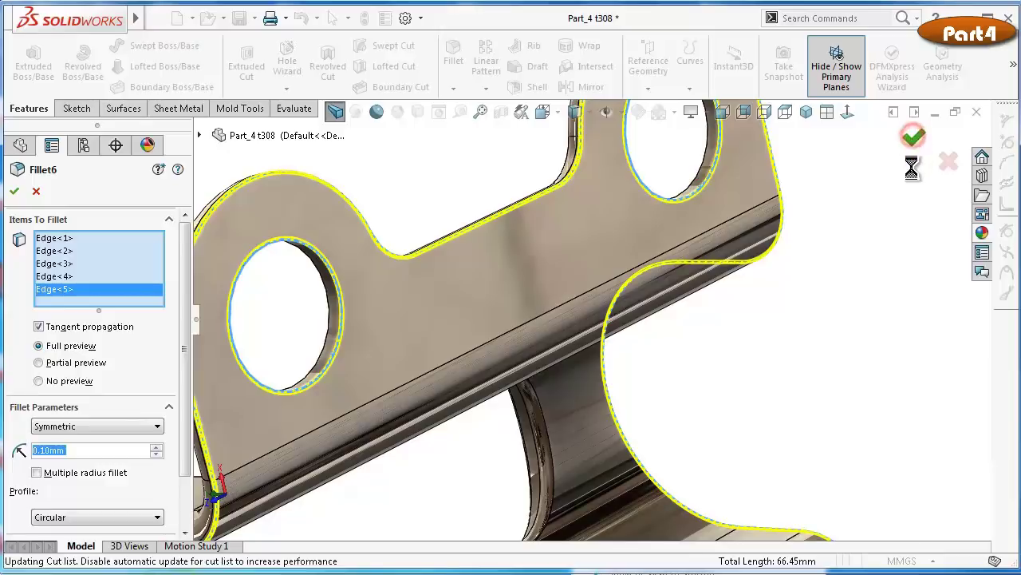
Spin the bracket around to inspect it from several angles, then clear the selection
scroll(830, 268, up, 1)
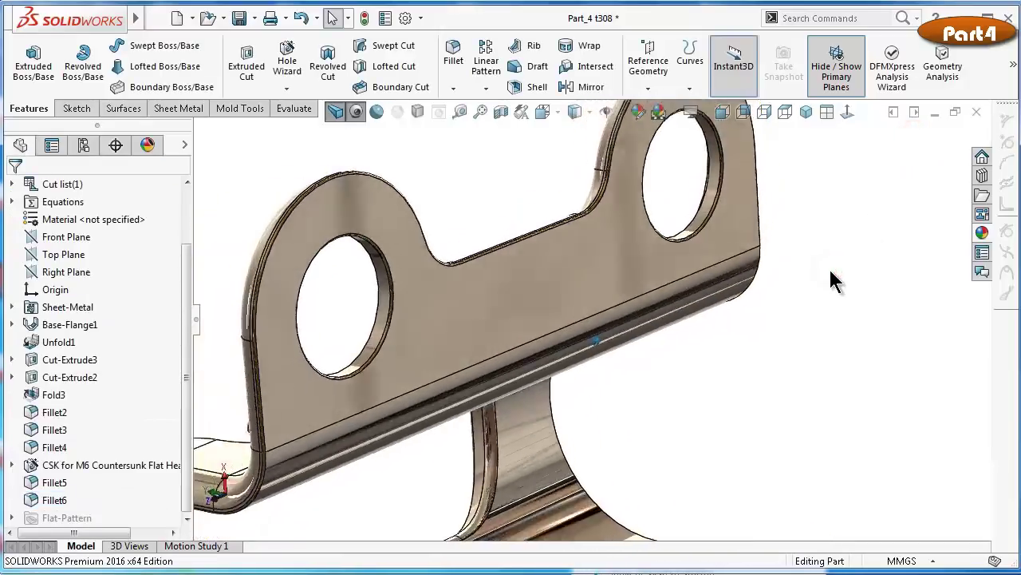
key(ctrl+7)
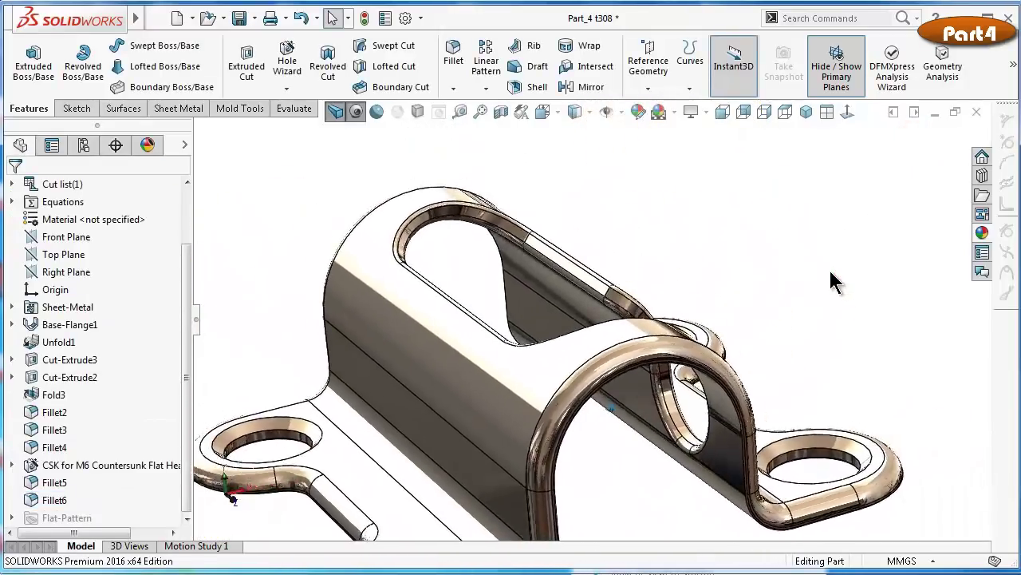
key(f)
key(Left)
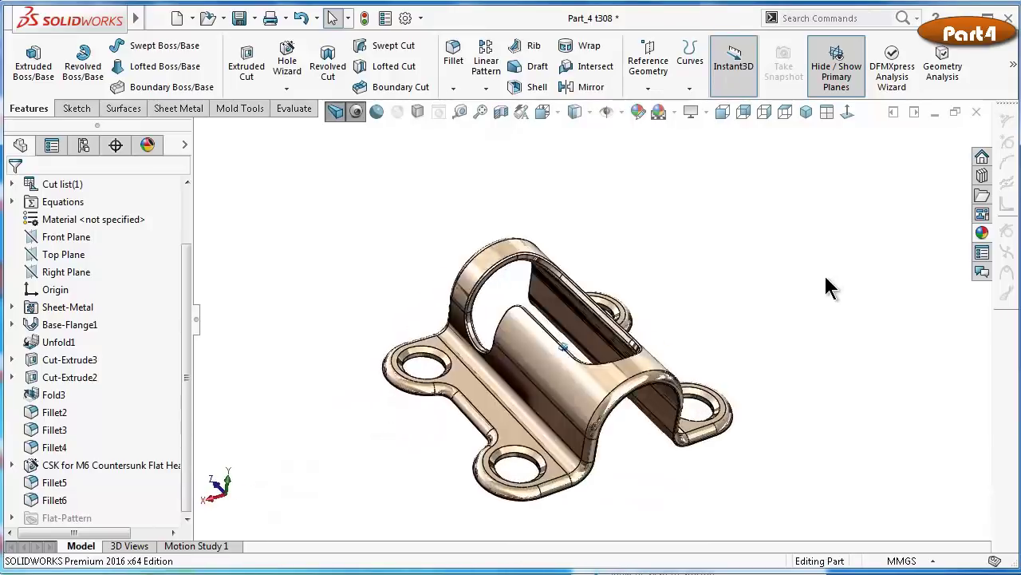
key(Left)
key(Left)
key(Left)
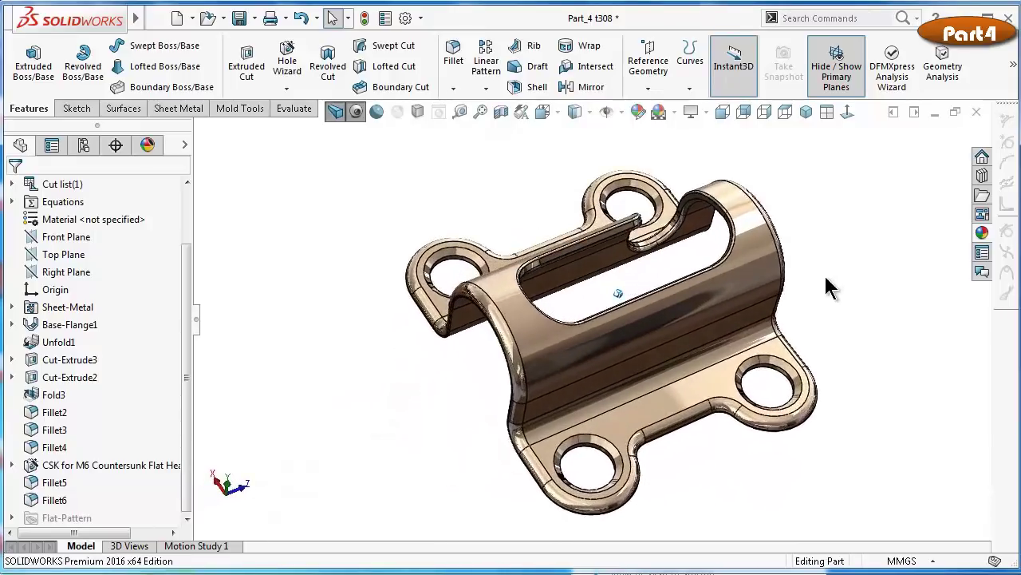
key(Left)
click(165, 108)
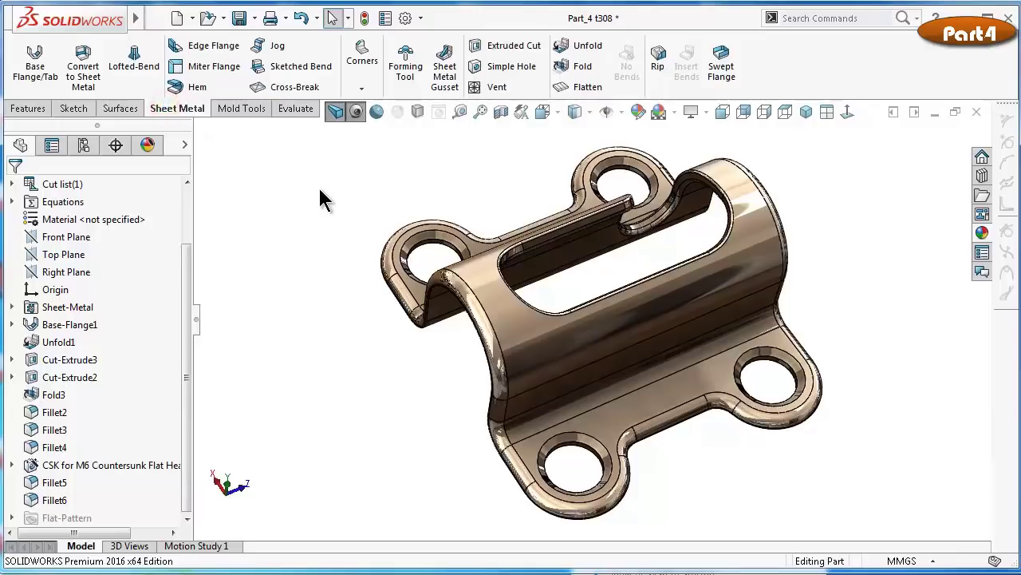
key(Left)
click(798, 493)
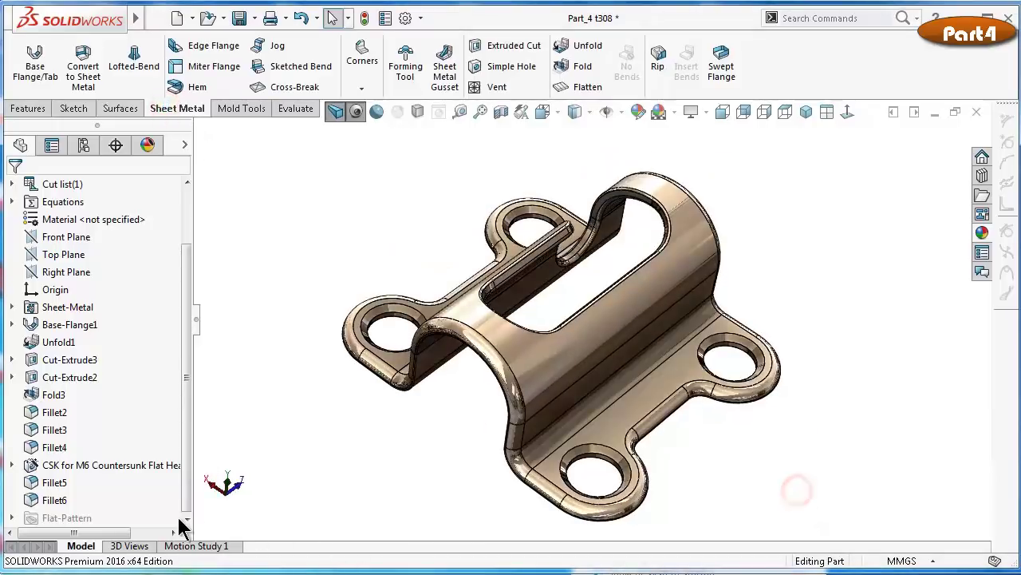
Roll the part back above Cut-Extrude2, then forward again below Fillet6
click(67, 377)
click(136, 334)
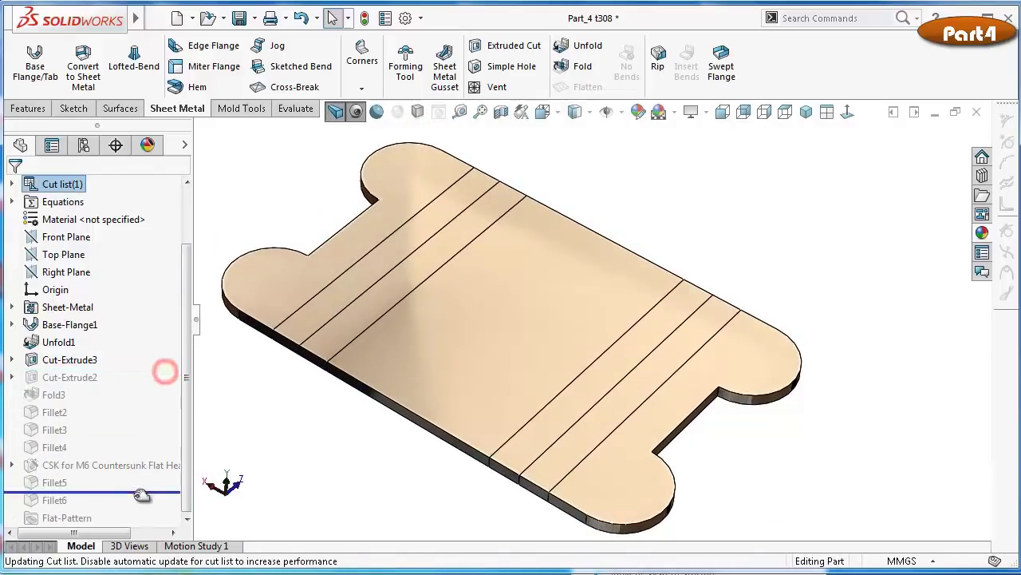
drag(139, 505, 139, 508)
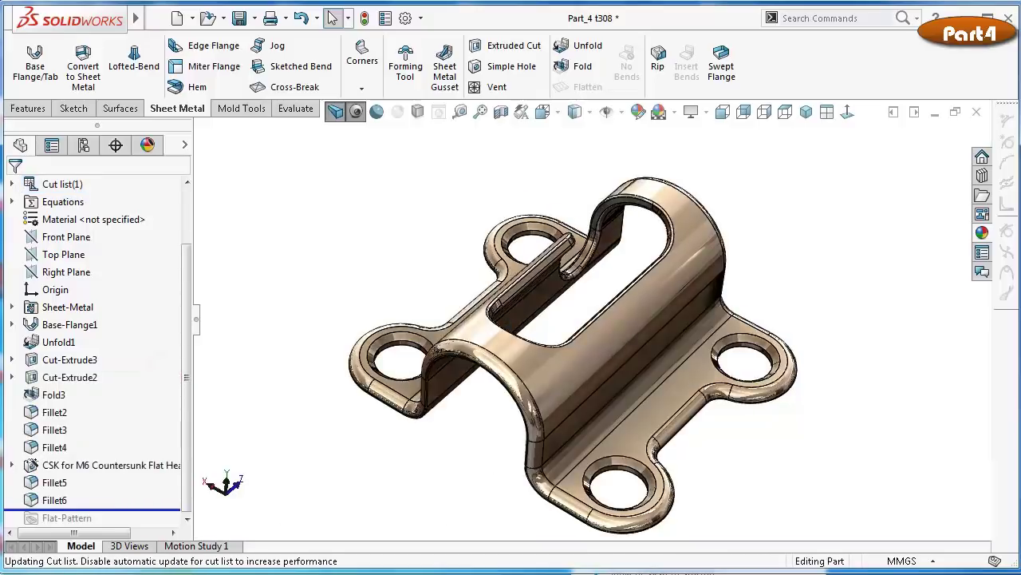
Show the bracket isometric with shadows, with the FeatureManager tree collapsed
click(417, 111)
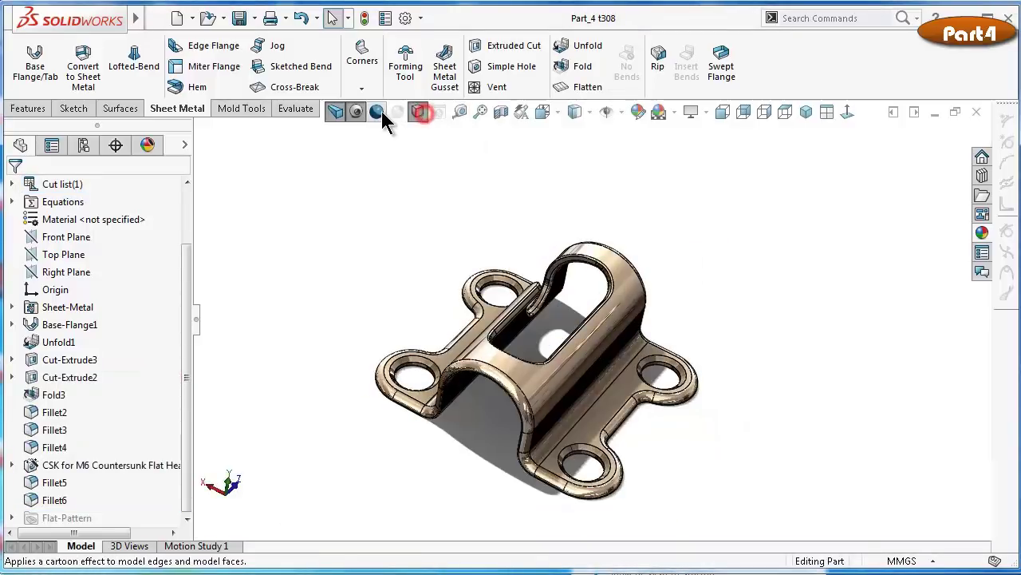
click(380, 111)
click(802, 110)
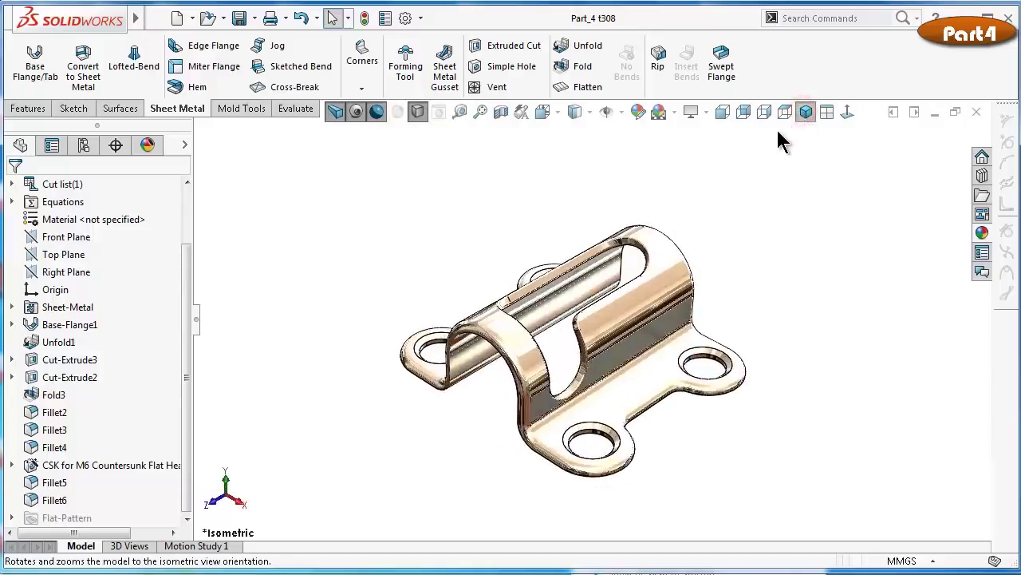
scroll(697, 357, down, 3)
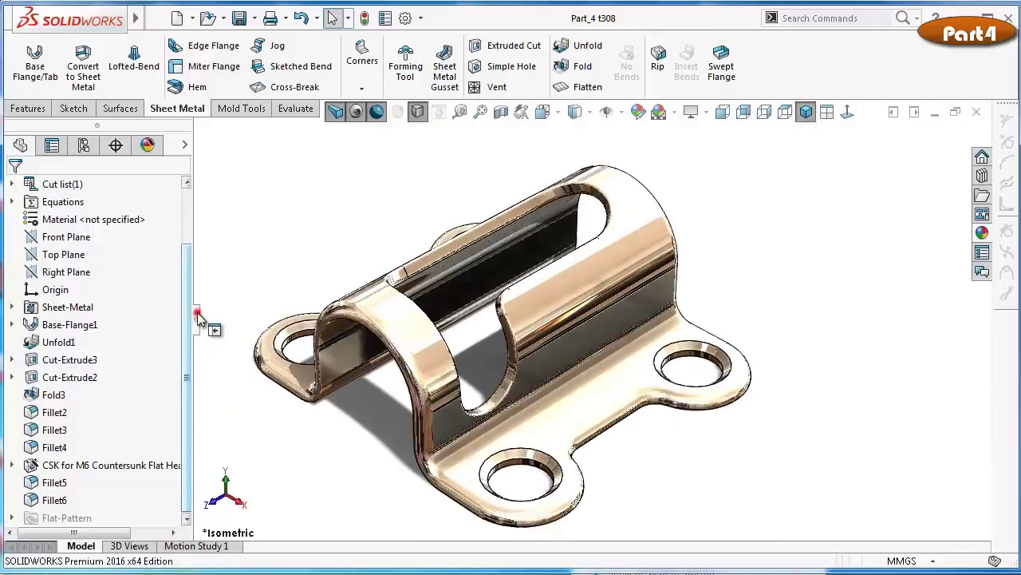
click(198, 319)
middle_drag(434, 324, 773, 314)
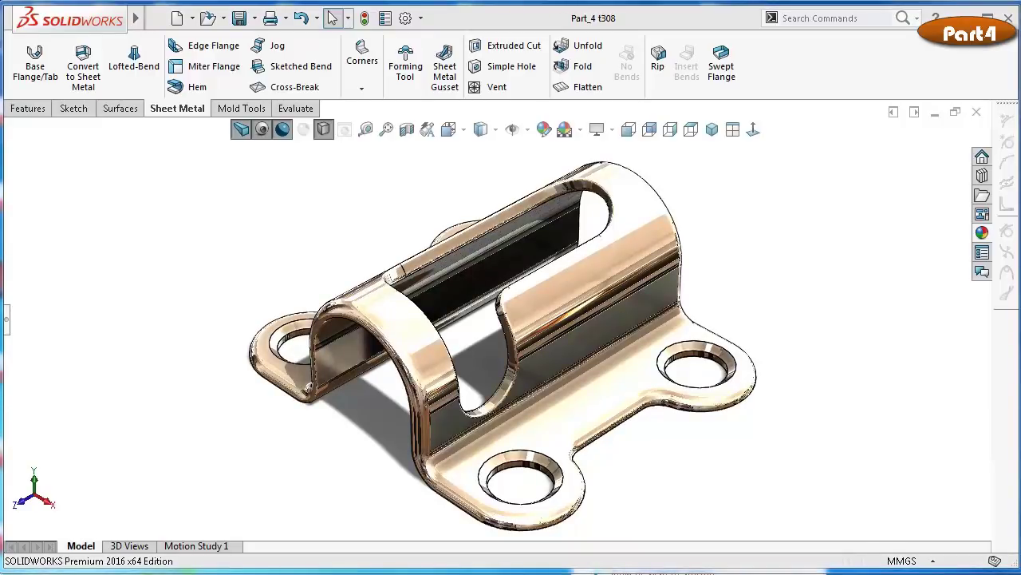
Change the bracket from cartoon outlines to plain Shaded display without edges
click(282, 129)
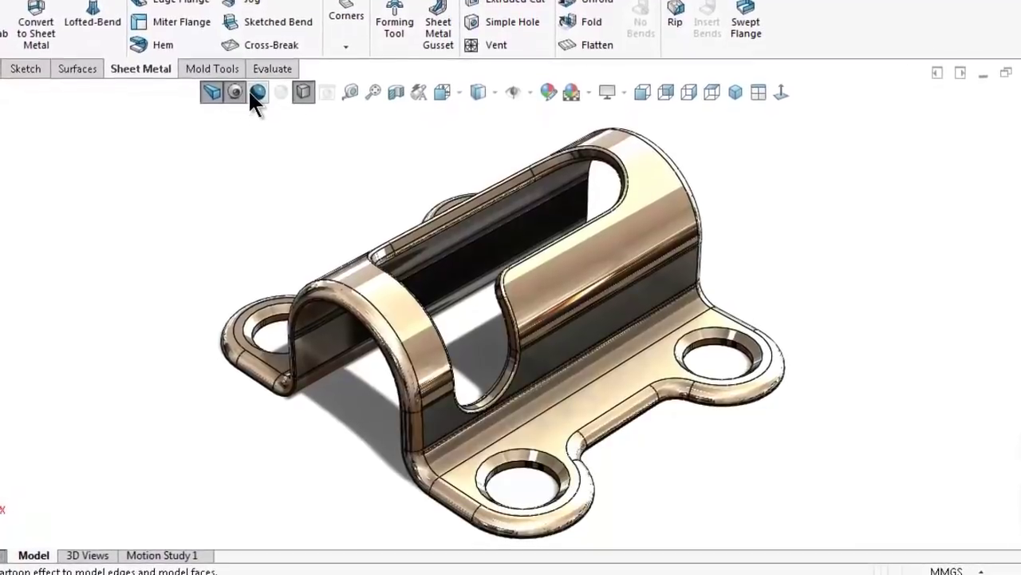
click(477, 88)
click(481, 130)
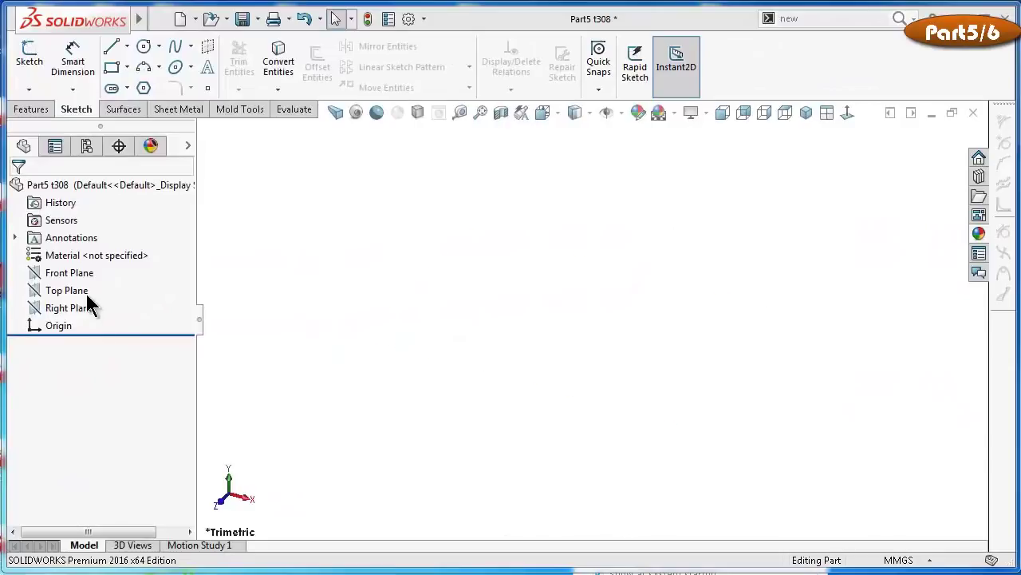
Start a sketch on the Top Plane and draw a centre rectangle from the origin
click(68, 291)
click(78, 273)
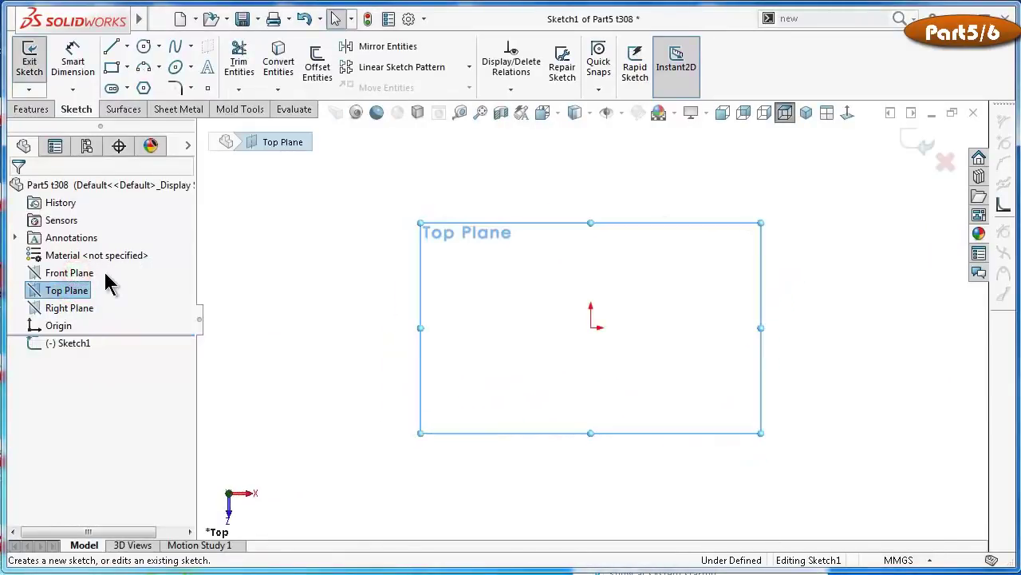
click(126, 68)
click(135, 105)
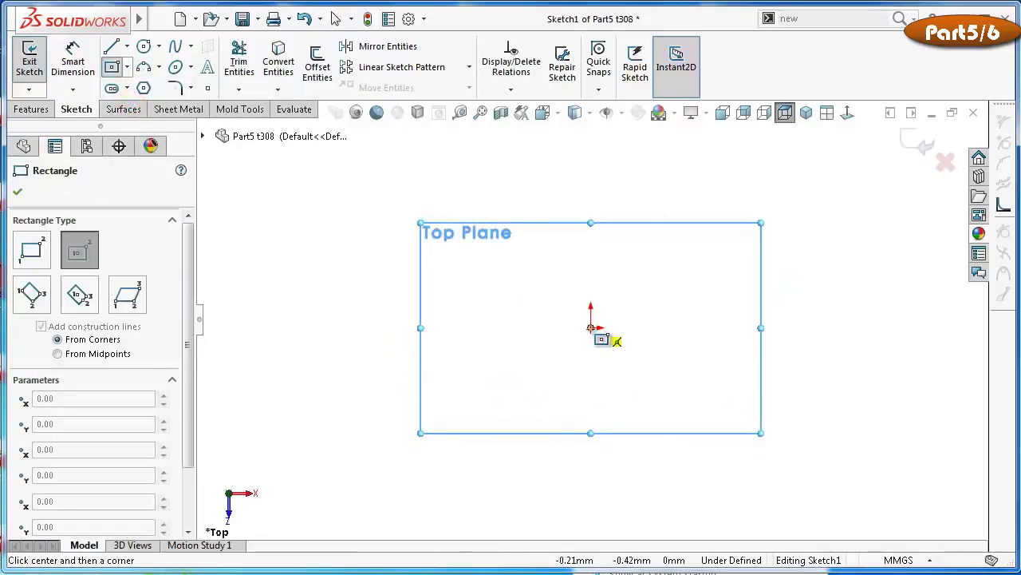
click(591, 327)
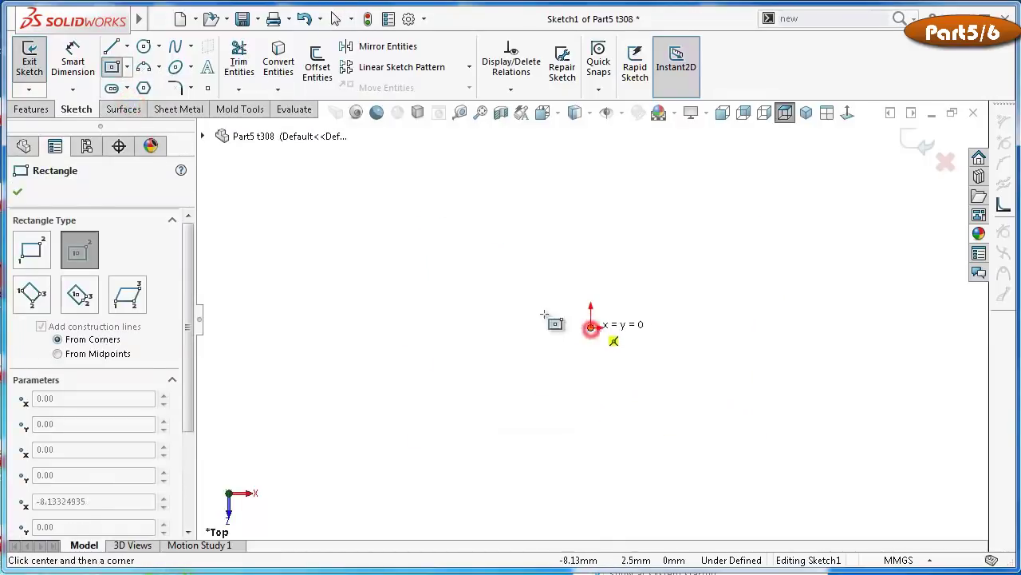
click(380, 193)
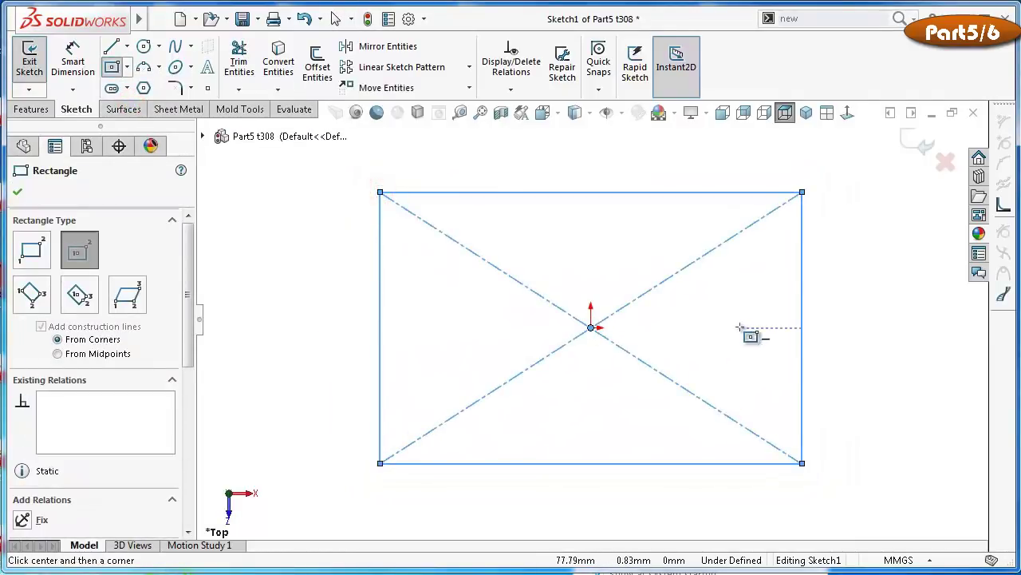
key(Escape)
Add an Equal relation to the right and top sides to make a square
click(803, 295)
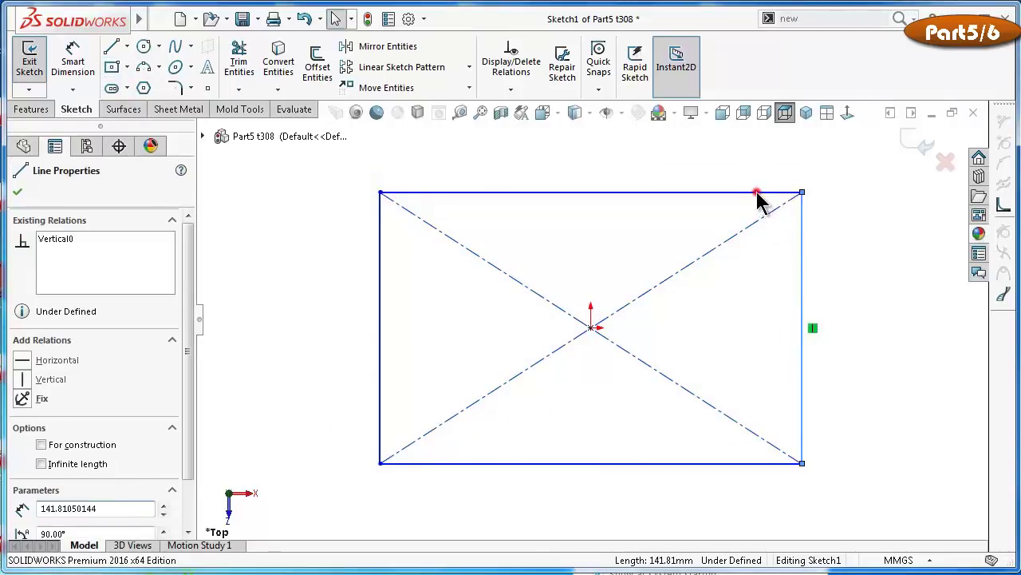
ctrl+click(756, 193)
click(897, 127)
click(869, 264)
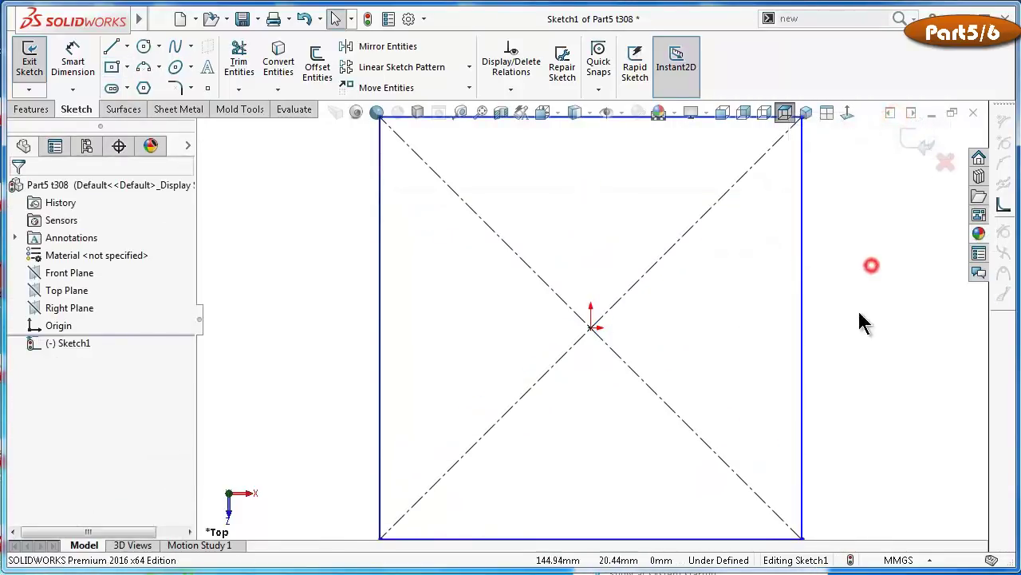
key(f)
Dimension the square's side to 65 mm and view the sketch Normal To
right_drag(832, 327, 836, 228)
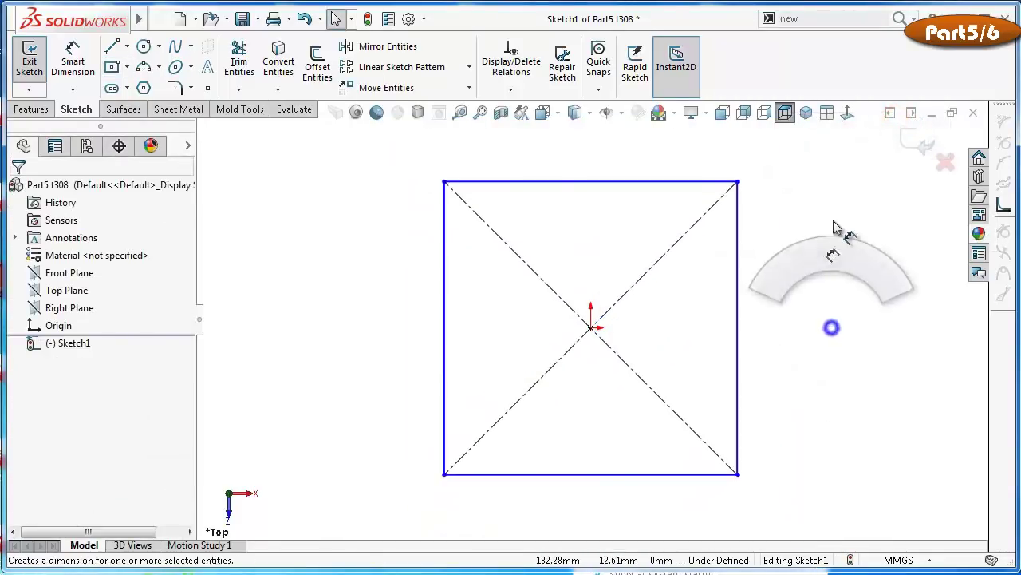
click(738, 236)
click(788, 240)
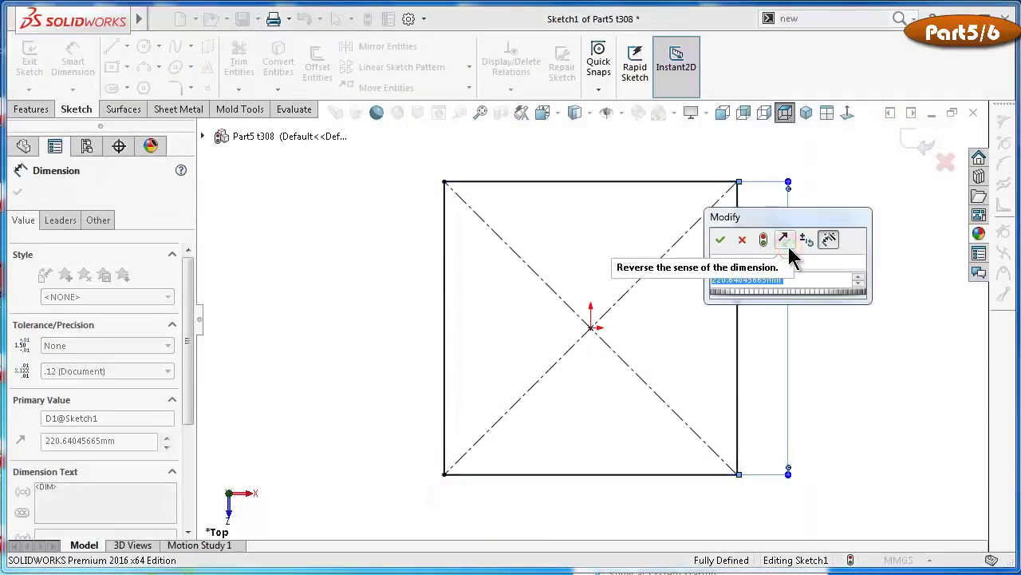
text(65)
key(Return)
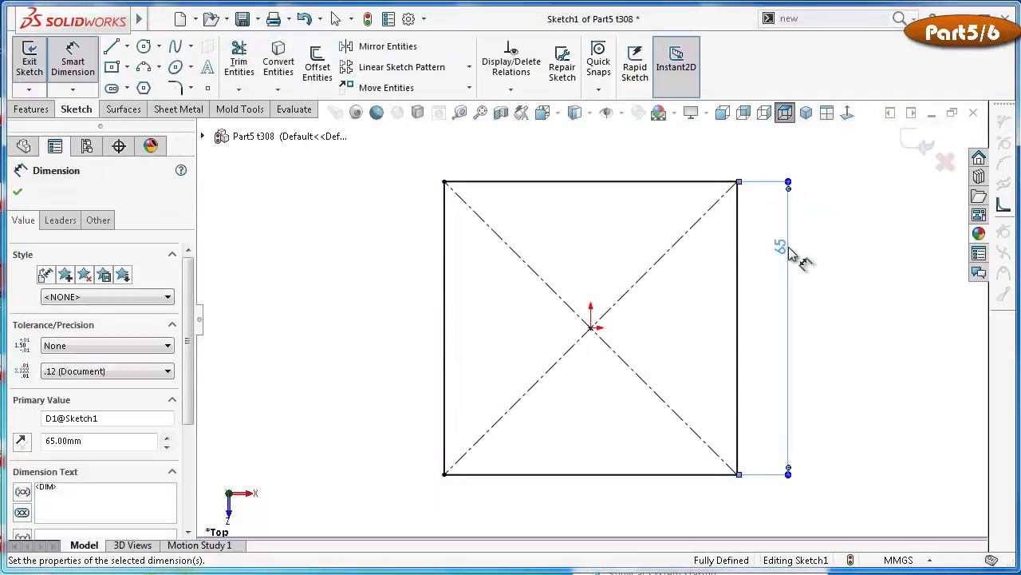
key(alt+Right)
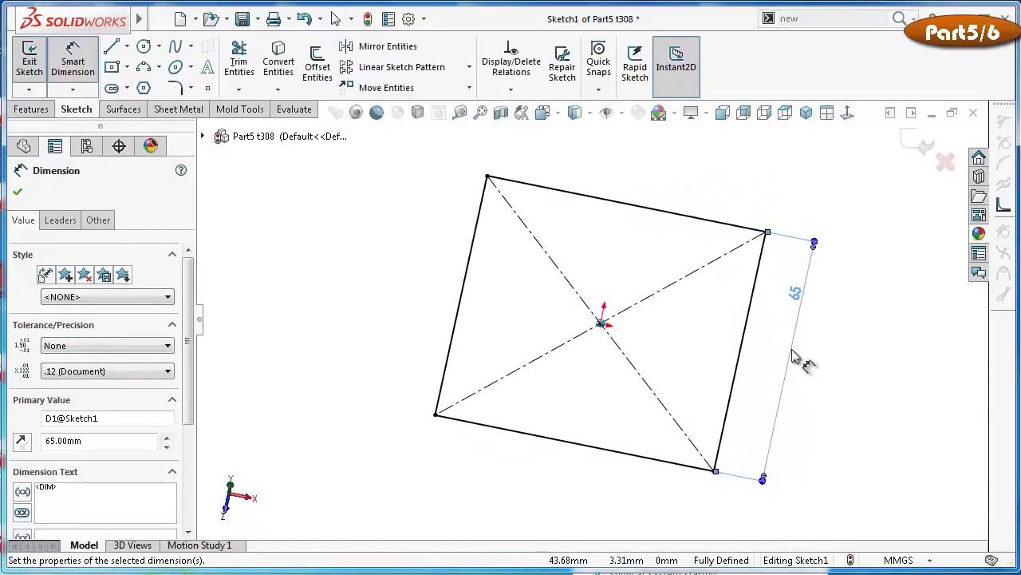
click(336, 19)
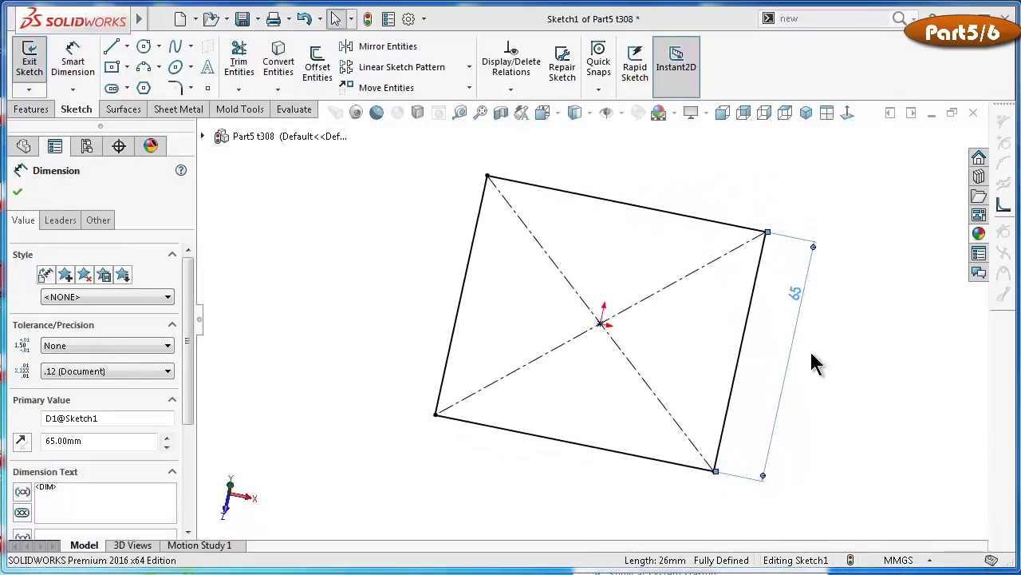
click(873, 331)
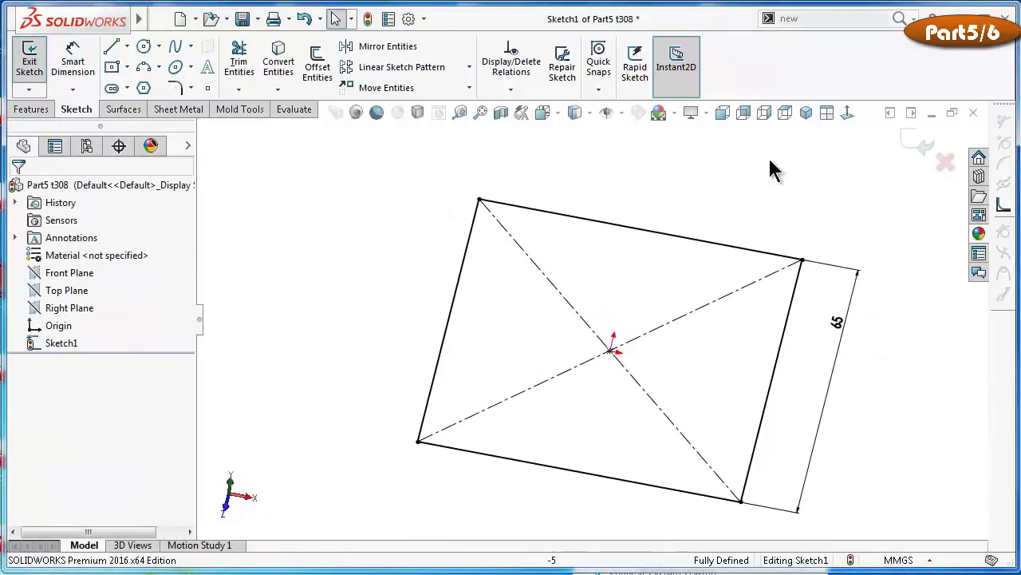
click(848, 112)
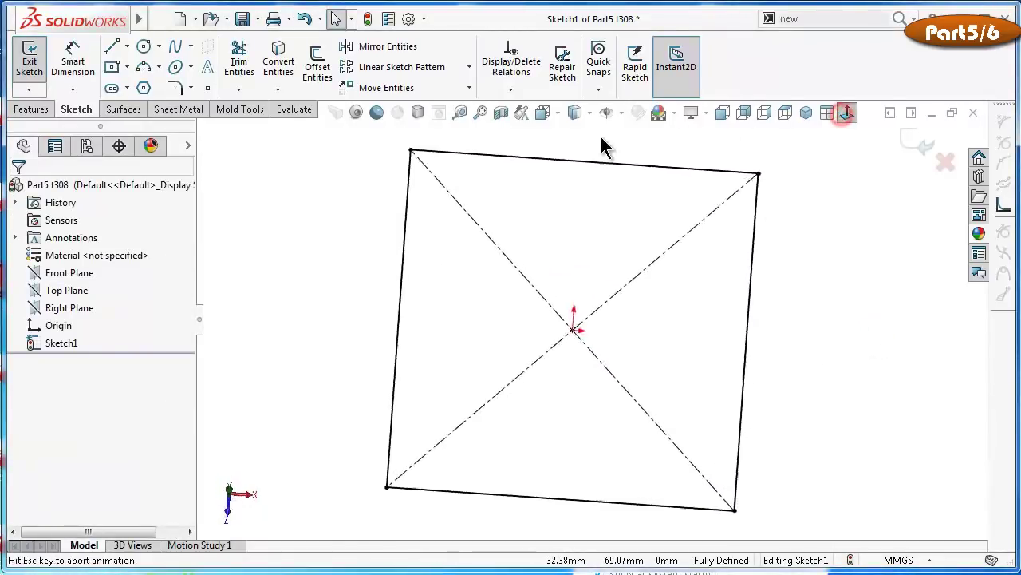
Draw an inner centre rectangle from the origin, redrawing it after an undo
click(112, 66)
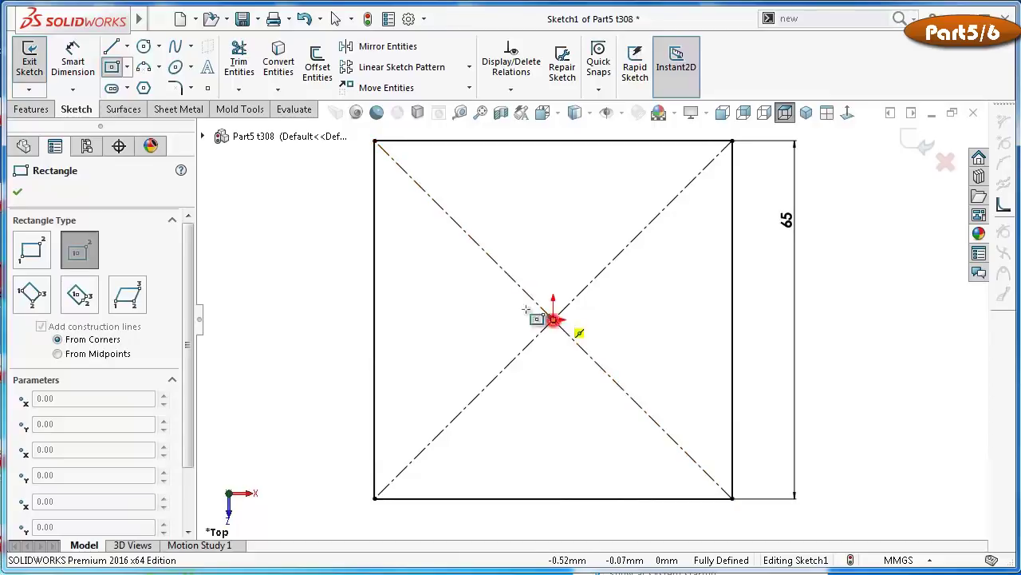
click(553, 320)
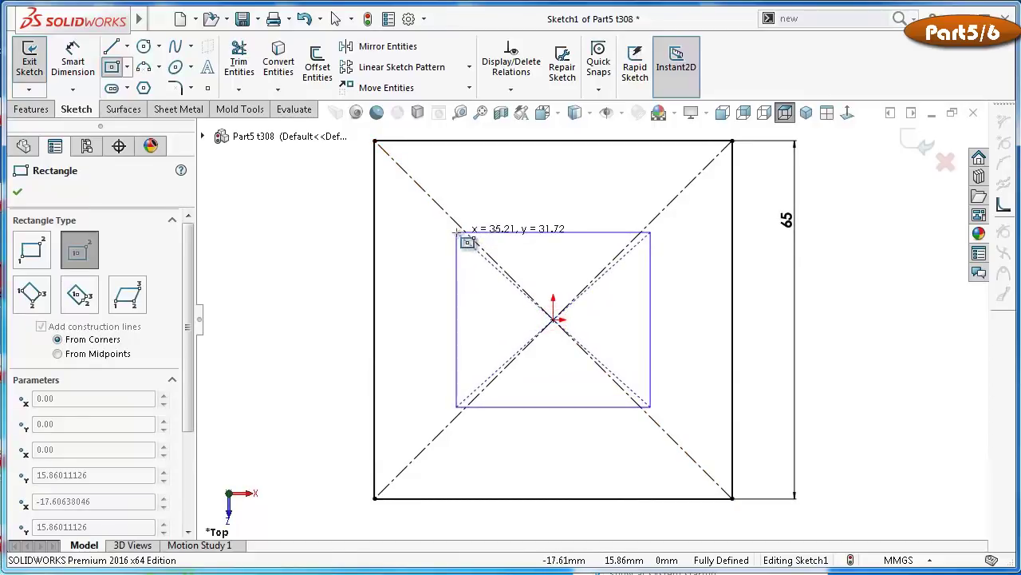
click(456, 233)
right_drag(297, 314, 313, 244)
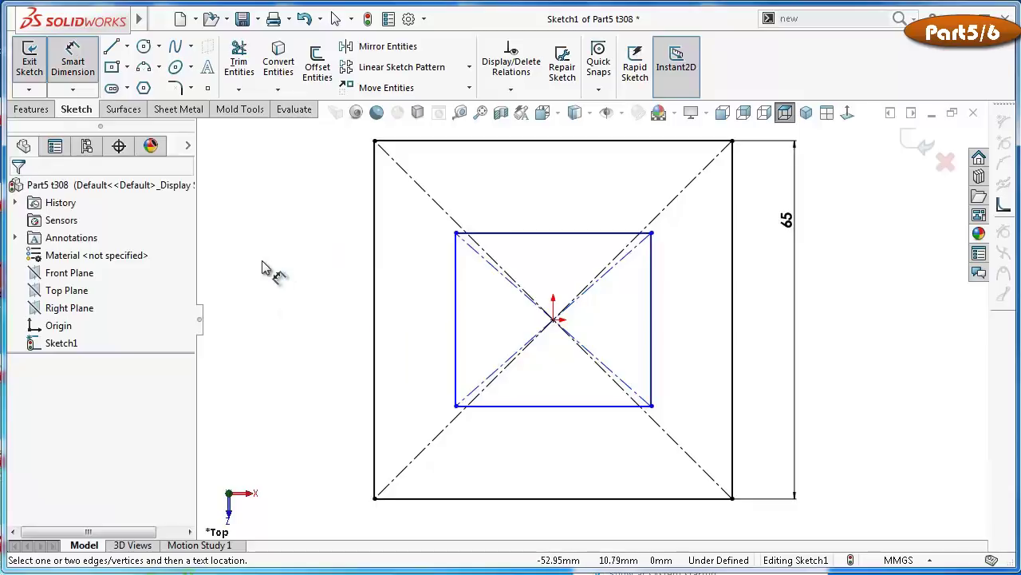
key(Escape)
key(ctrl+z)
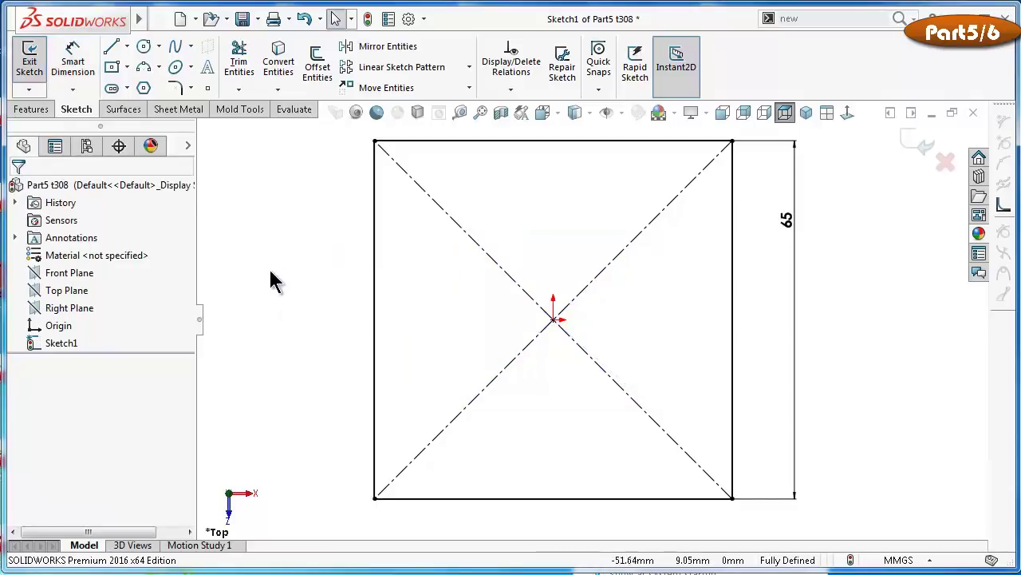
click(111, 67)
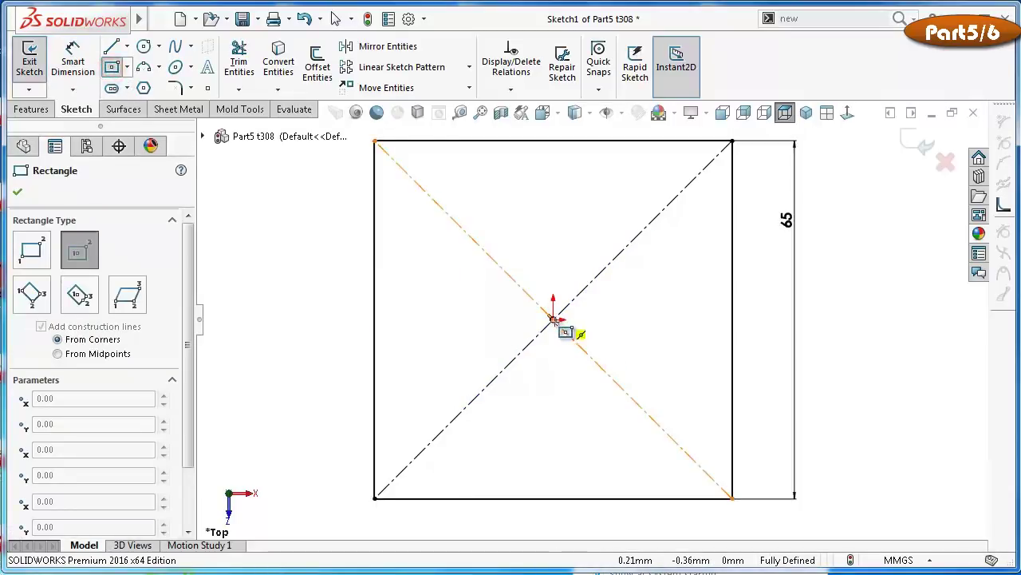
click(553, 320)
click(504, 239)
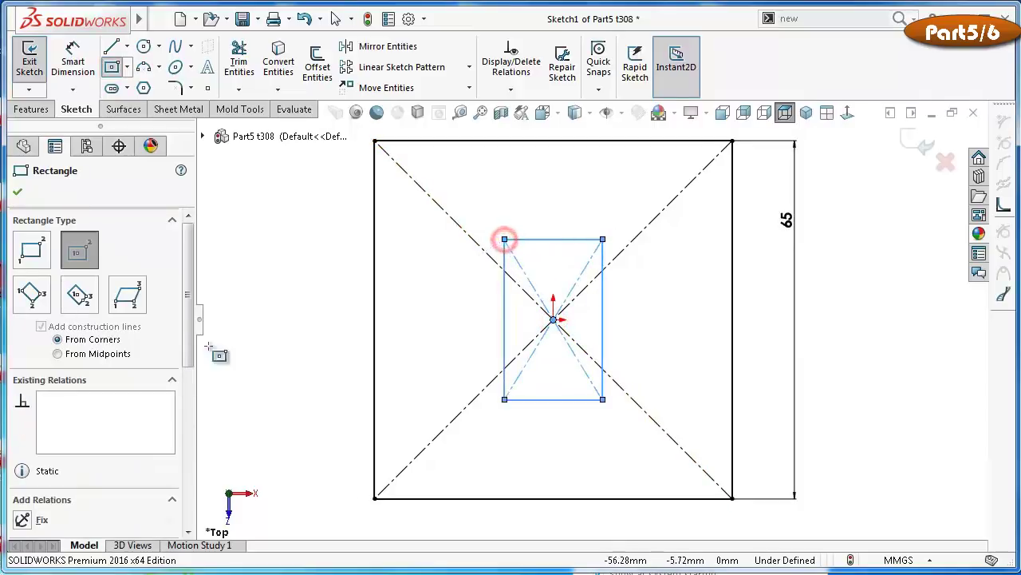
drag(191, 347, 194, 433)
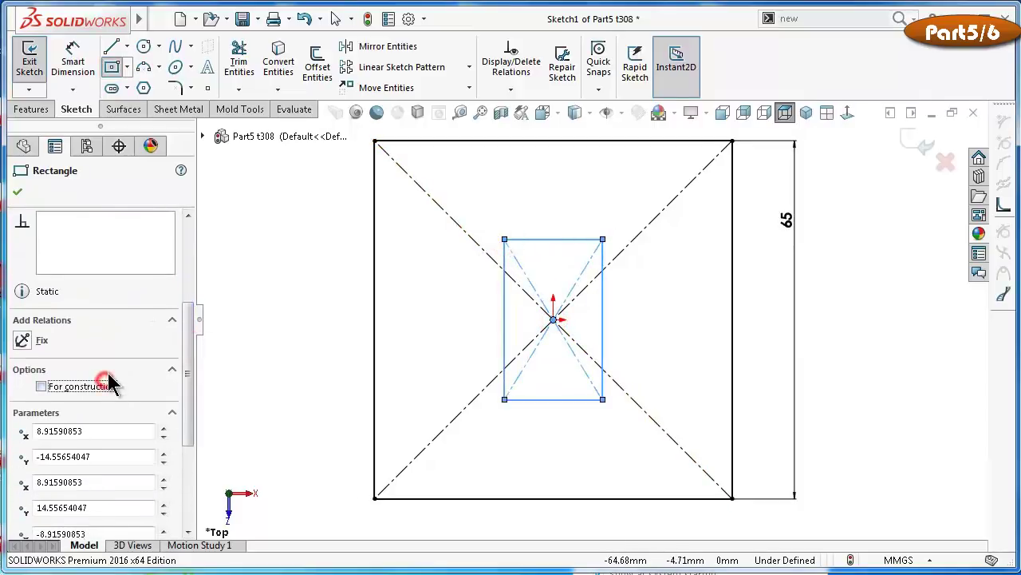
click(18, 191)
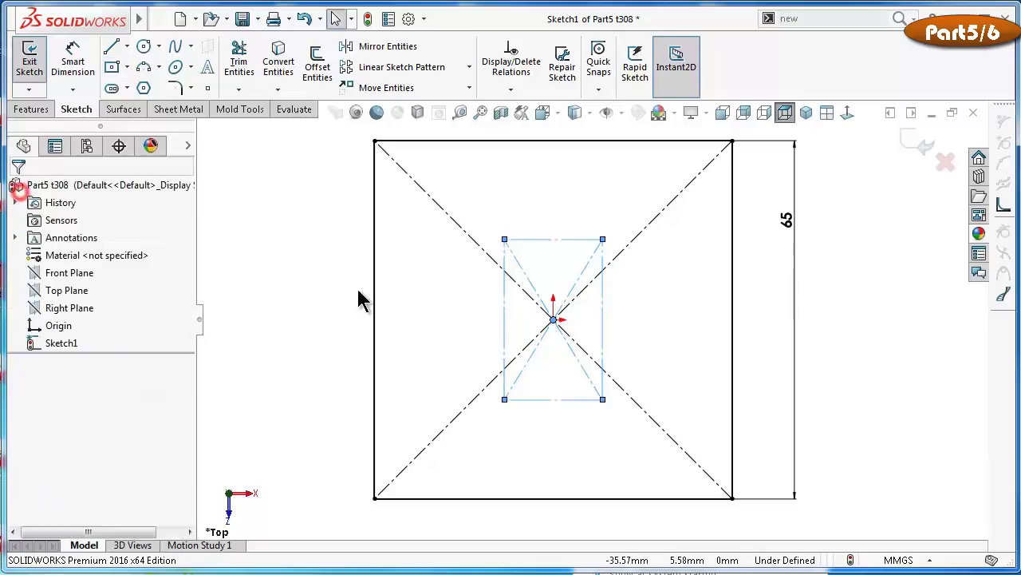
Dimension the inner rectangle 26 mm tall and 31.5 mm wide, then tilt the view
right_drag(436, 326, 407, 227)
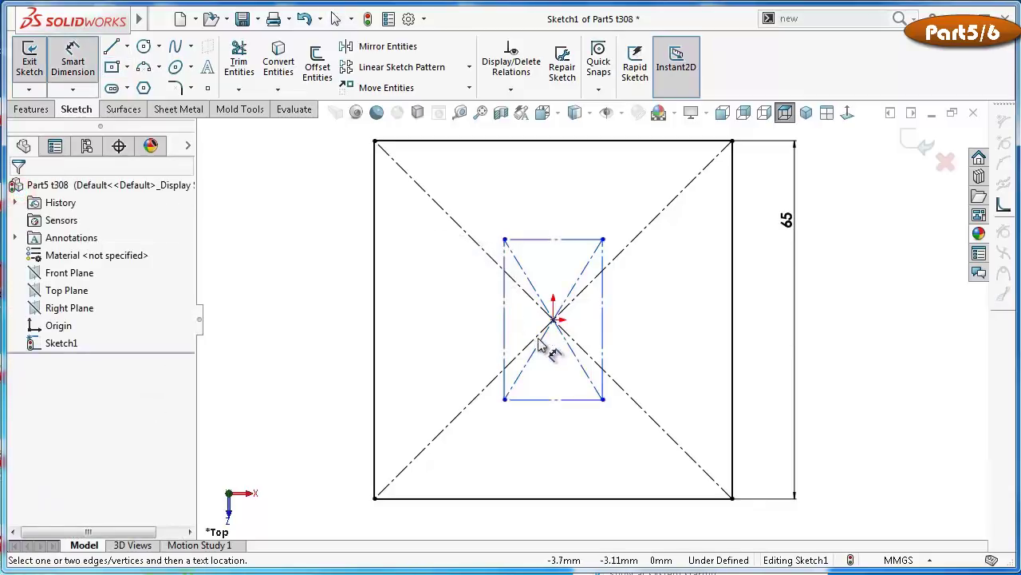
click(505, 333)
click(460, 331)
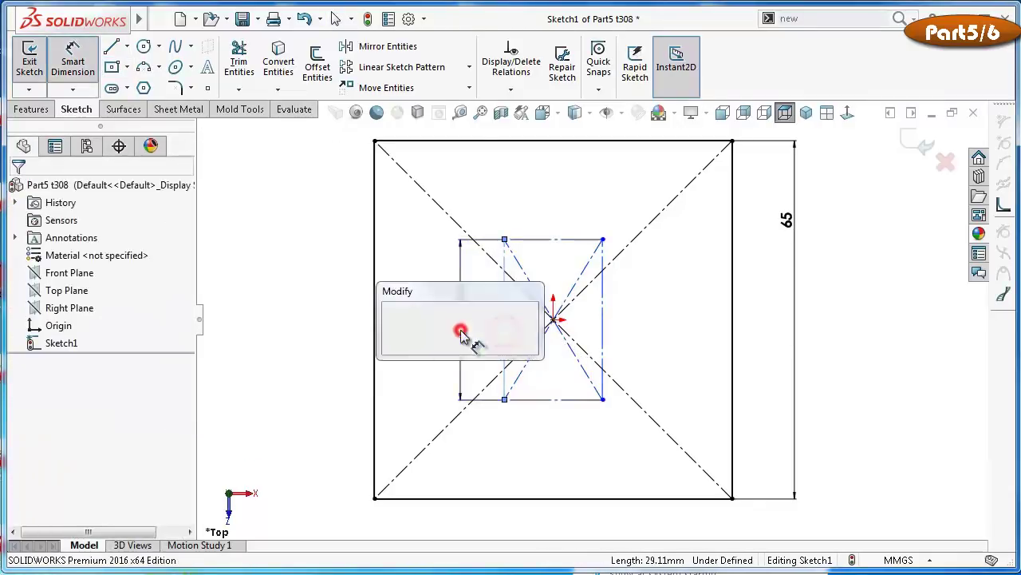
text(26)
key(Return)
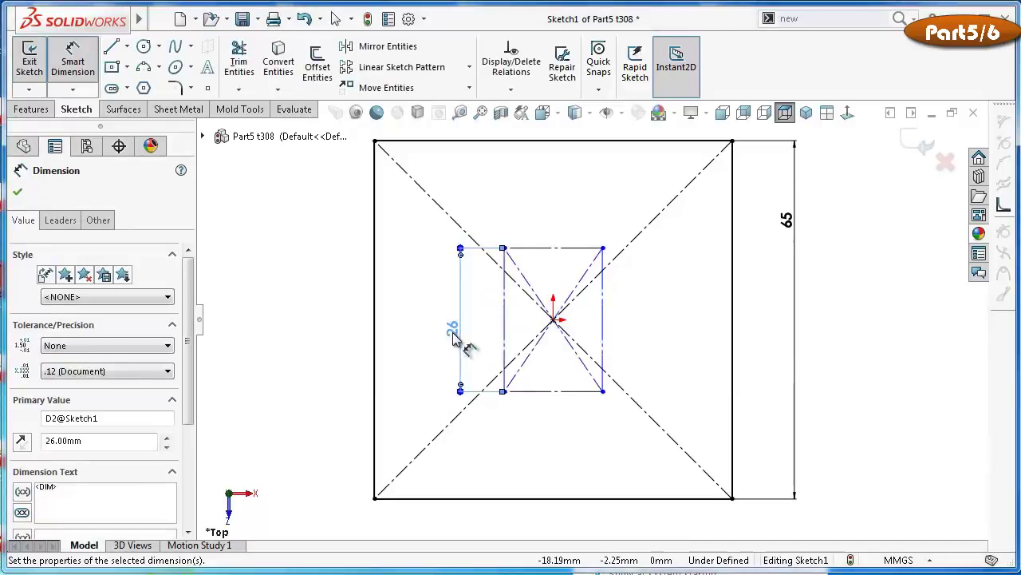
click(568, 393)
click(580, 438)
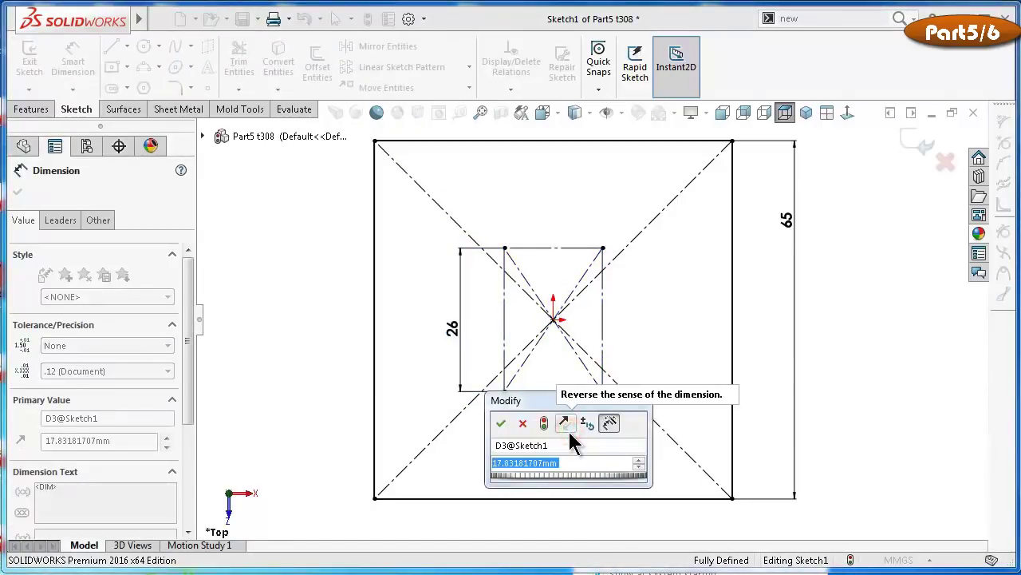
text(31.5)
key(Return)
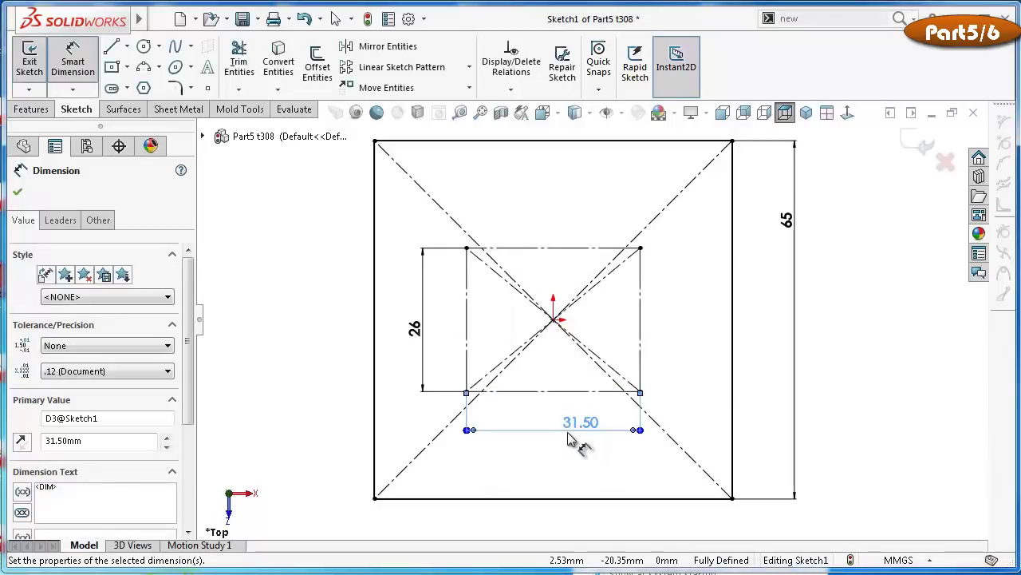
click(286, 293)
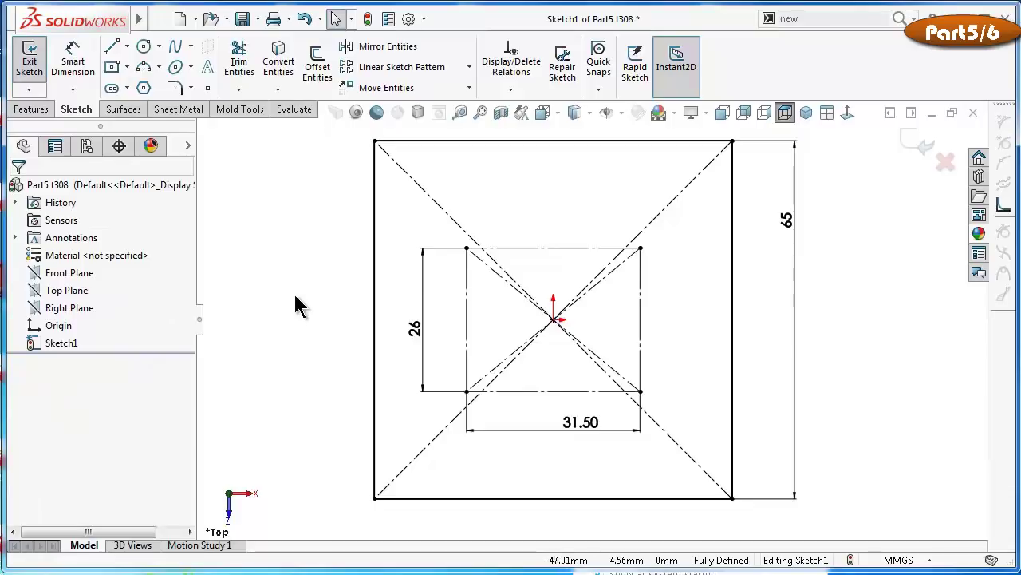
key(ctrl+7)
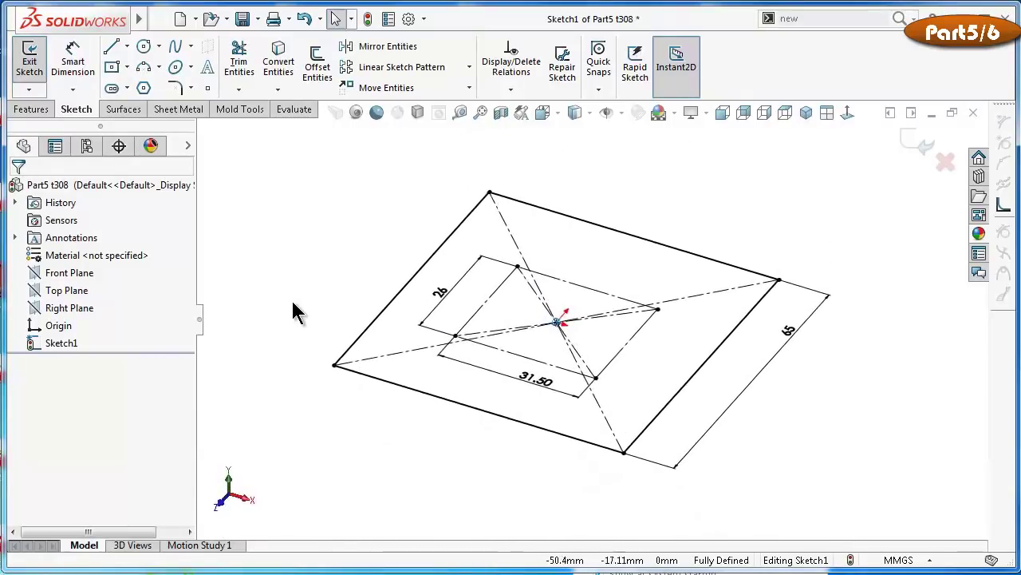
Extrude Sketch1 15 mm in the reversed direction as Boss-Extrude1
click(30, 110)
click(35, 65)
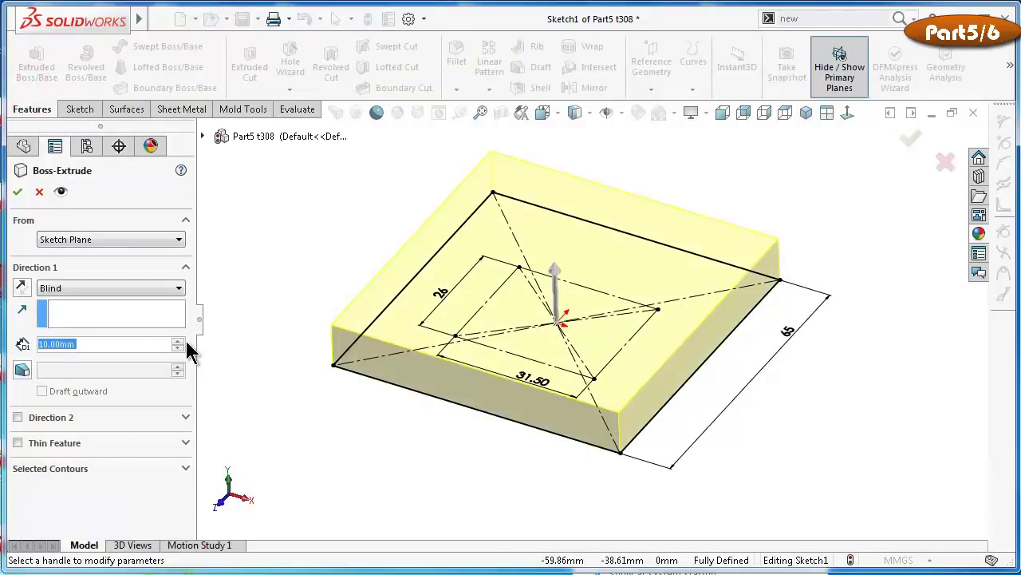
click(179, 340)
click(23, 287)
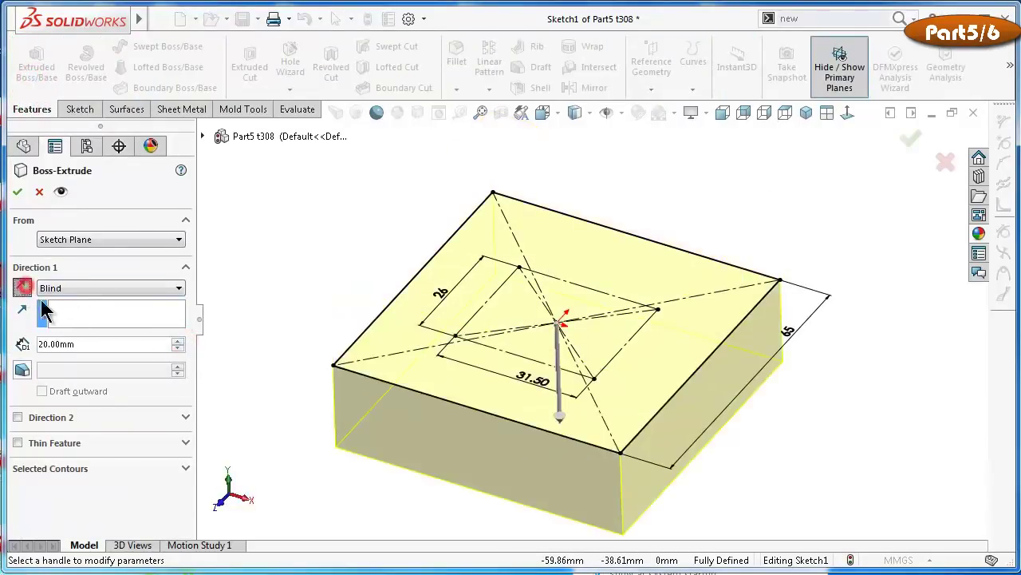
text(15)
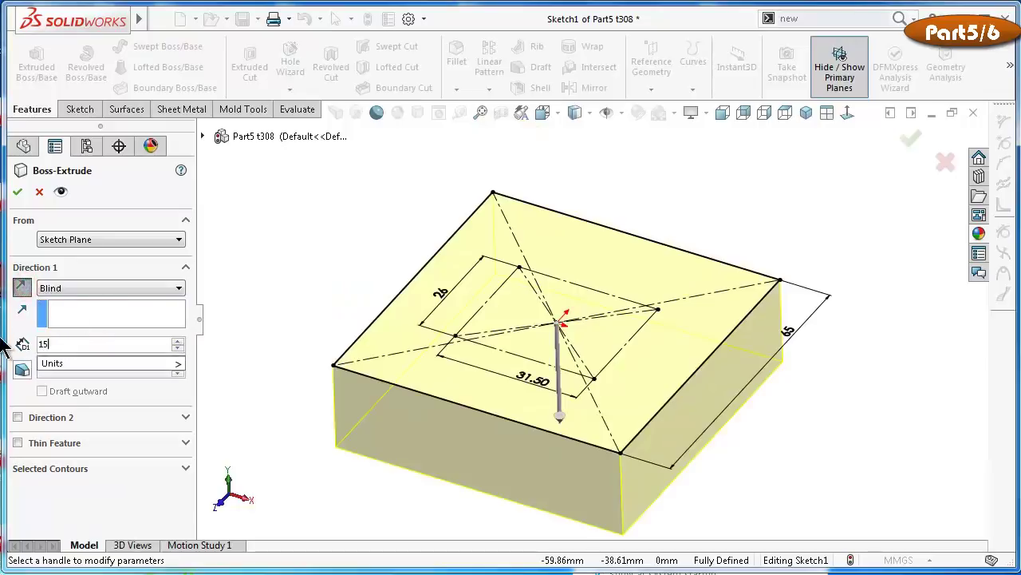
key(Return)
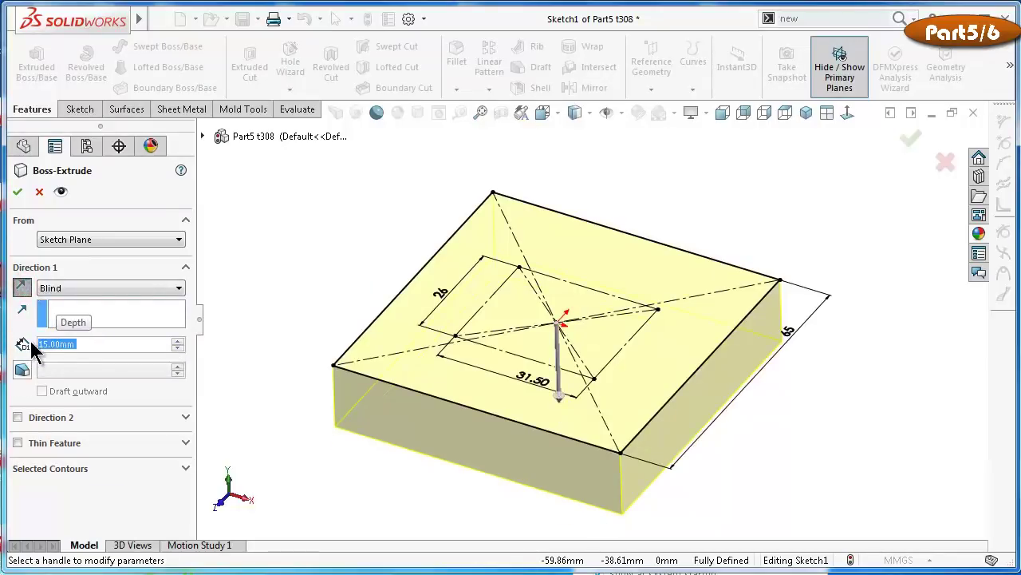
click(18, 194)
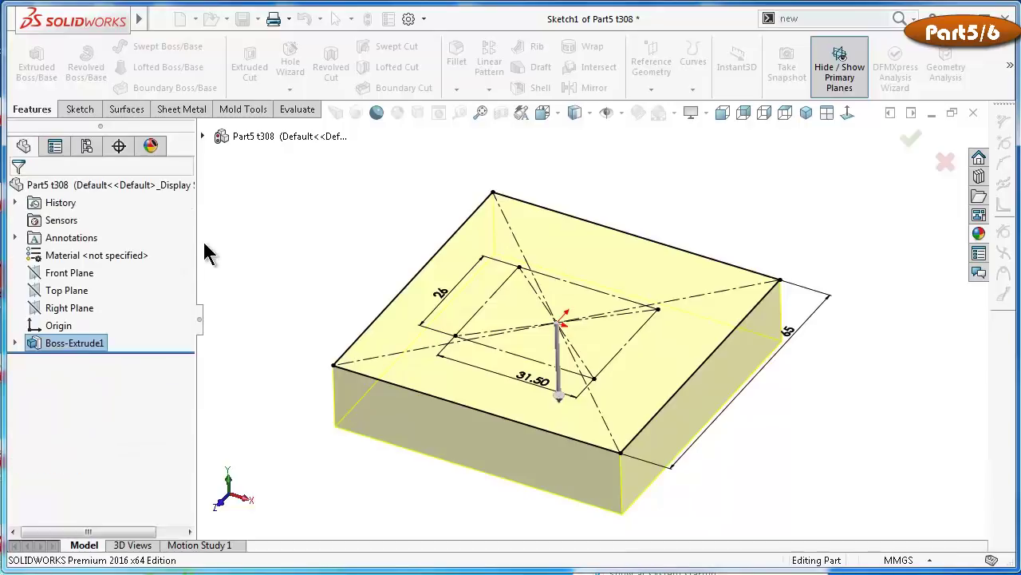
click(268, 242)
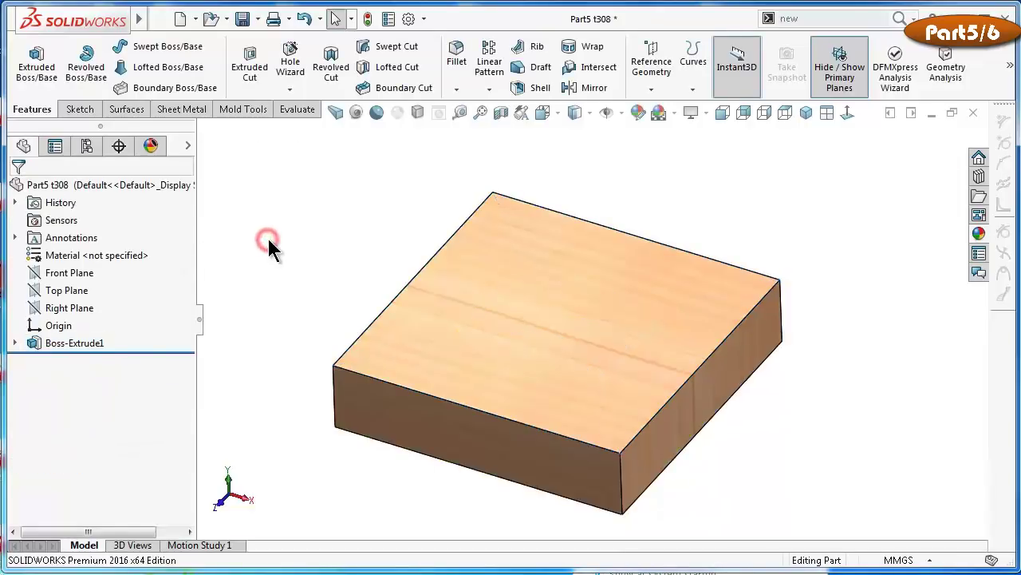
click(14, 342)
click(71, 361)
click(81, 333)
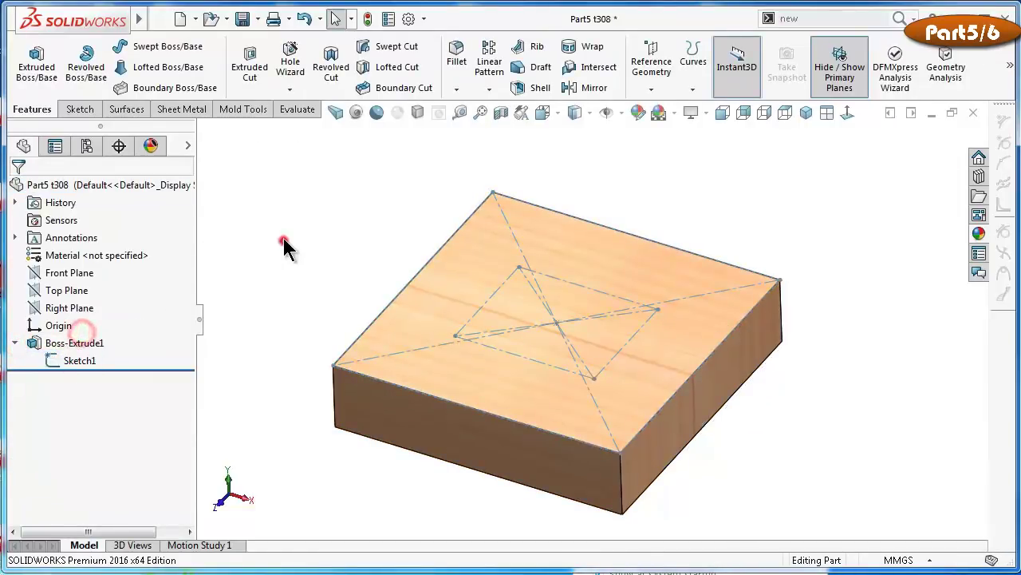
key(Up)
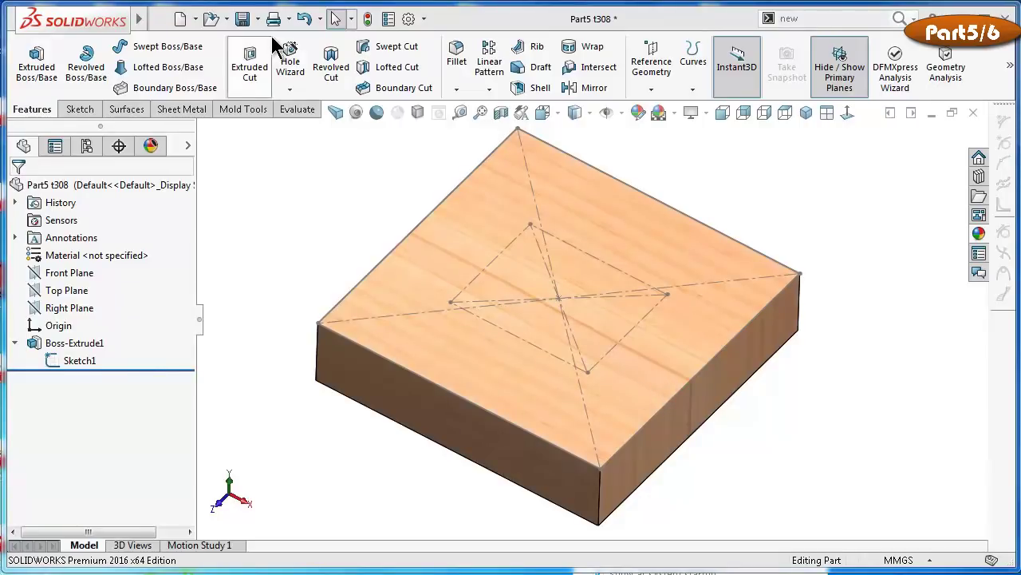
In the Hole Wizard, choose a plain hole of type Screw Clearances, size M6
click(289, 60)
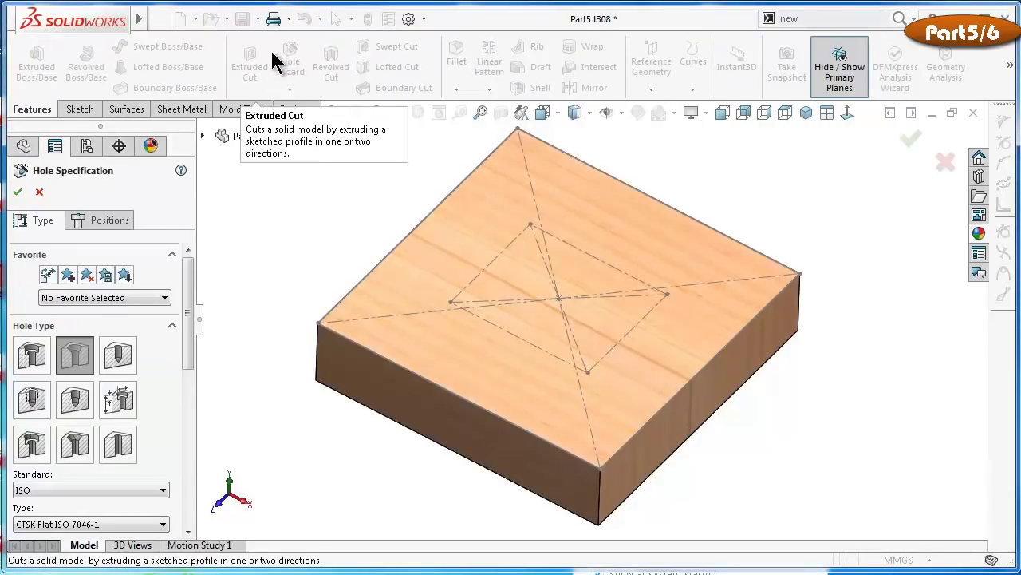
click(114, 357)
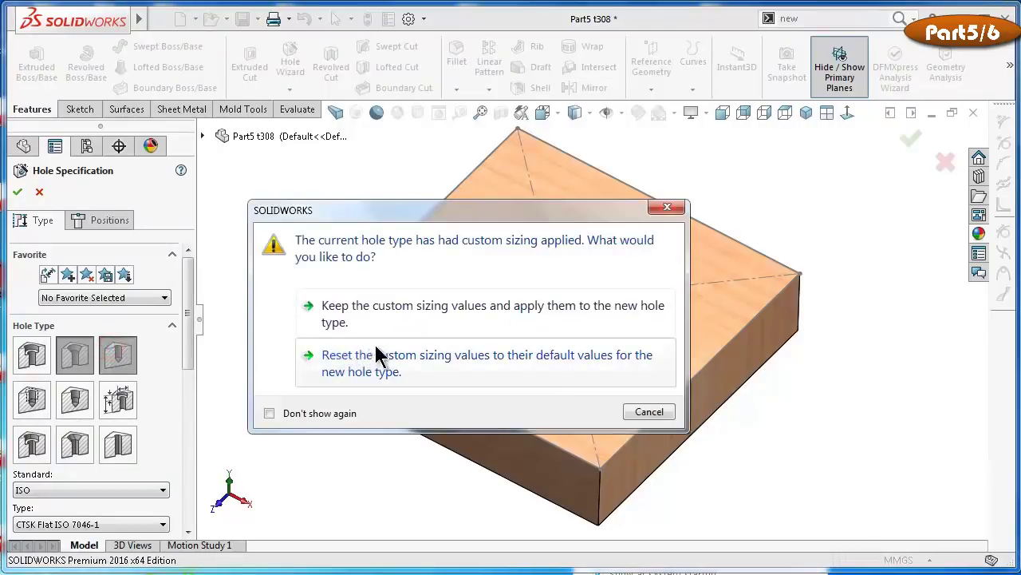
click(415, 361)
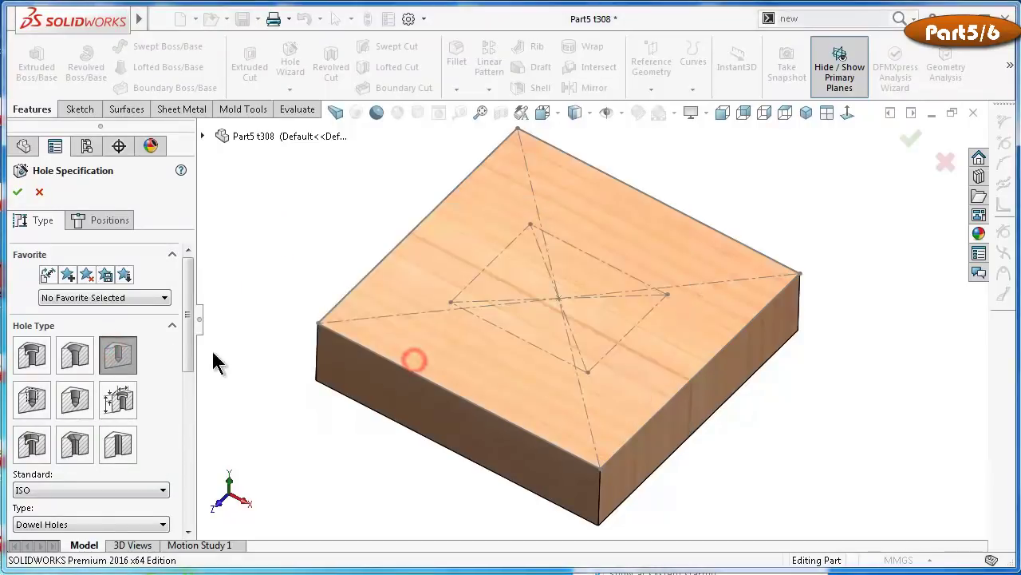
drag(191, 341, 191, 391)
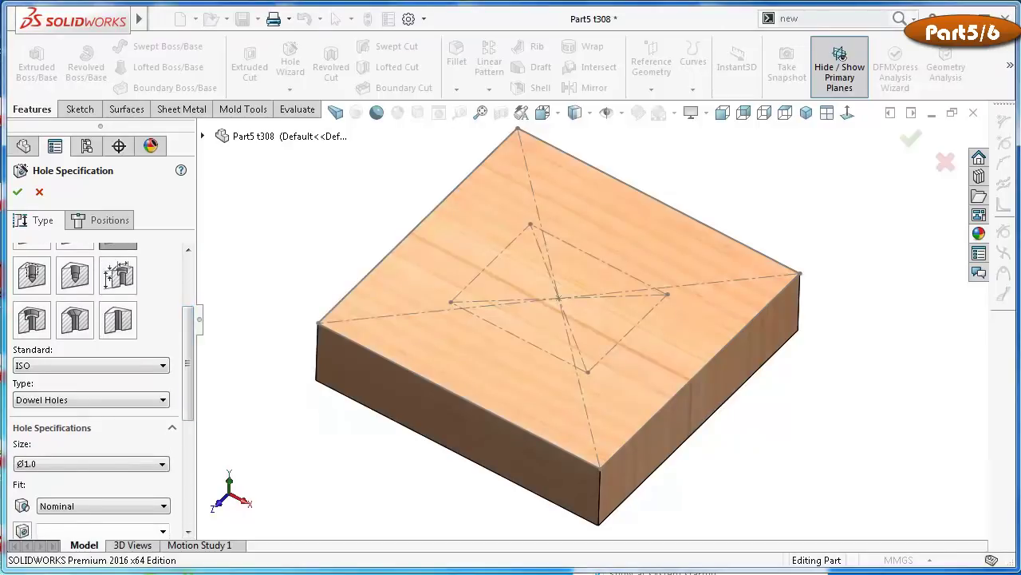
click(101, 400)
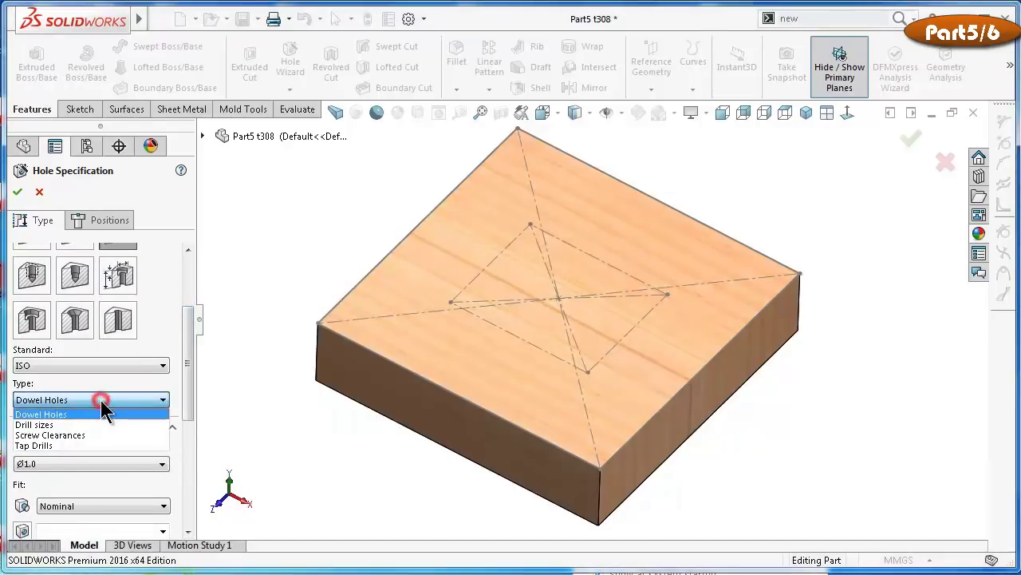
click(95, 435)
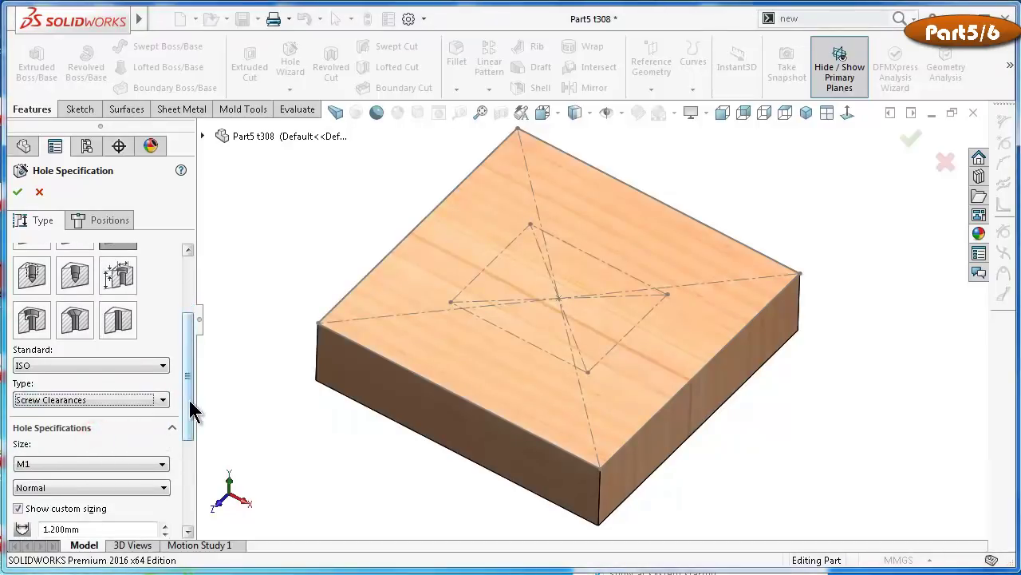
drag(191, 408, 189, 438)
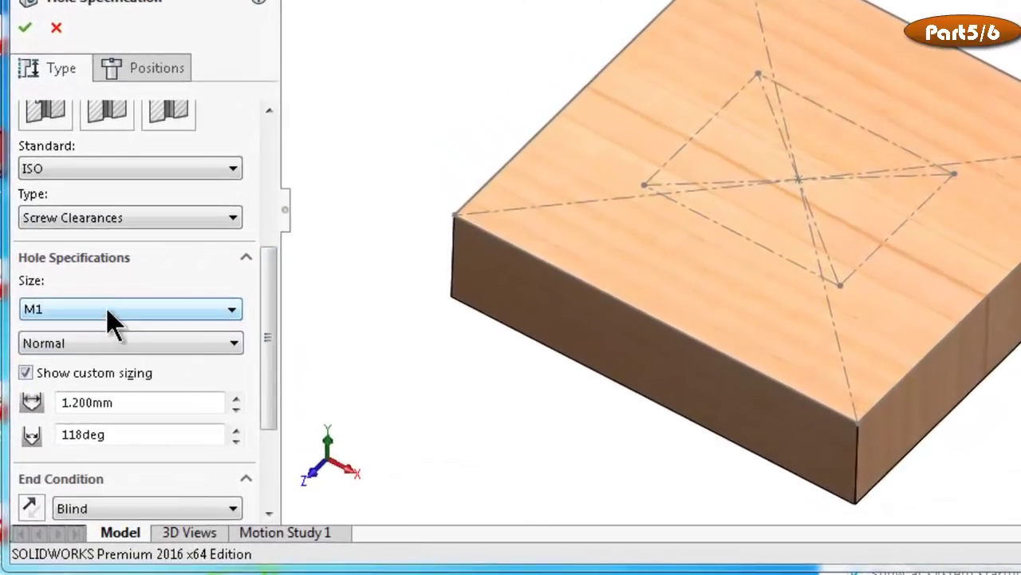
click(74, 389)
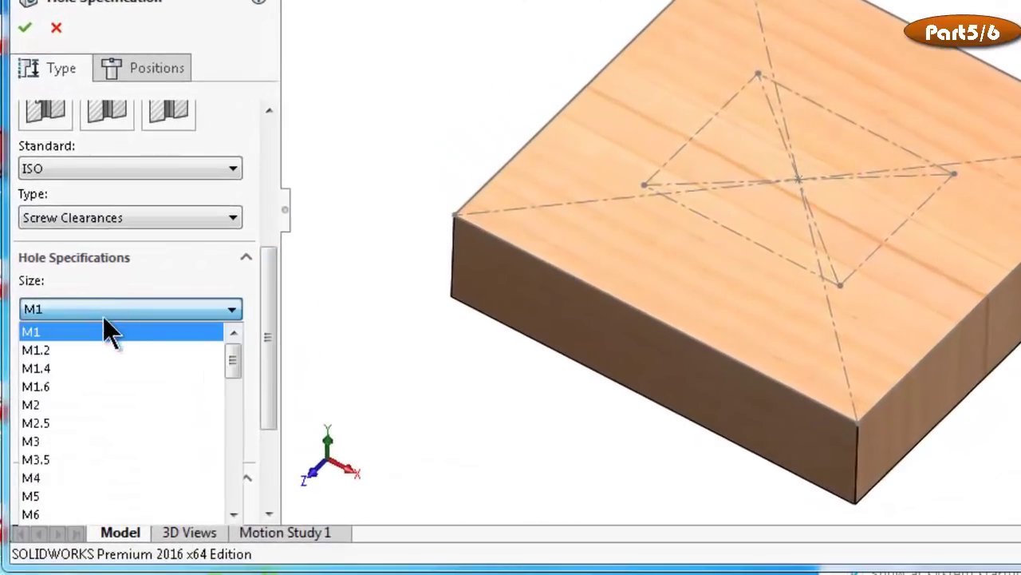
click(80, 512)
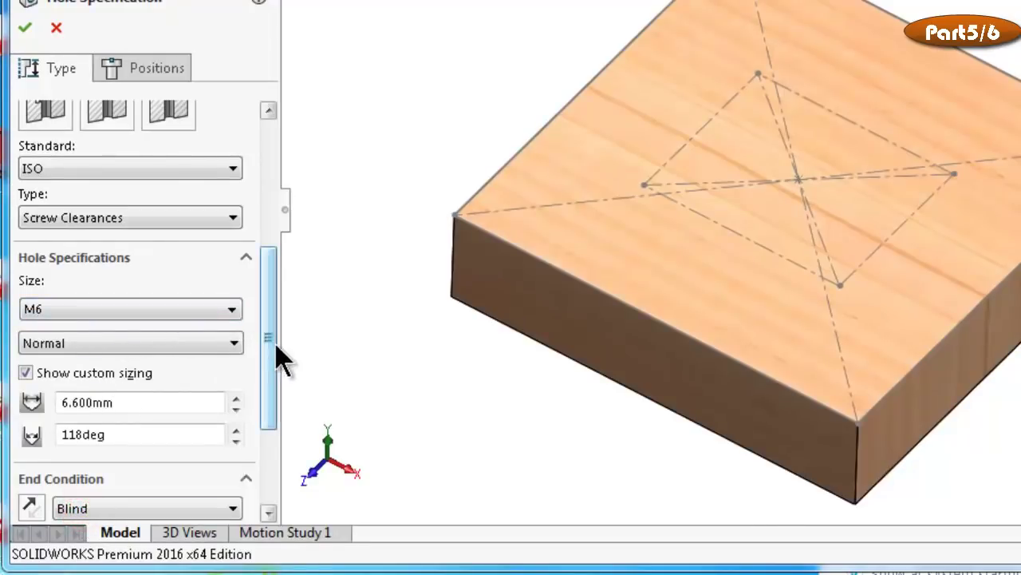
Set the hole's Blind depth to 10 mm
scroll(271, 375, down, 3)
scroll(271, 383, down, 1)
scroll(270, 391, down, 2)
drag(269, 394, 269, 412)
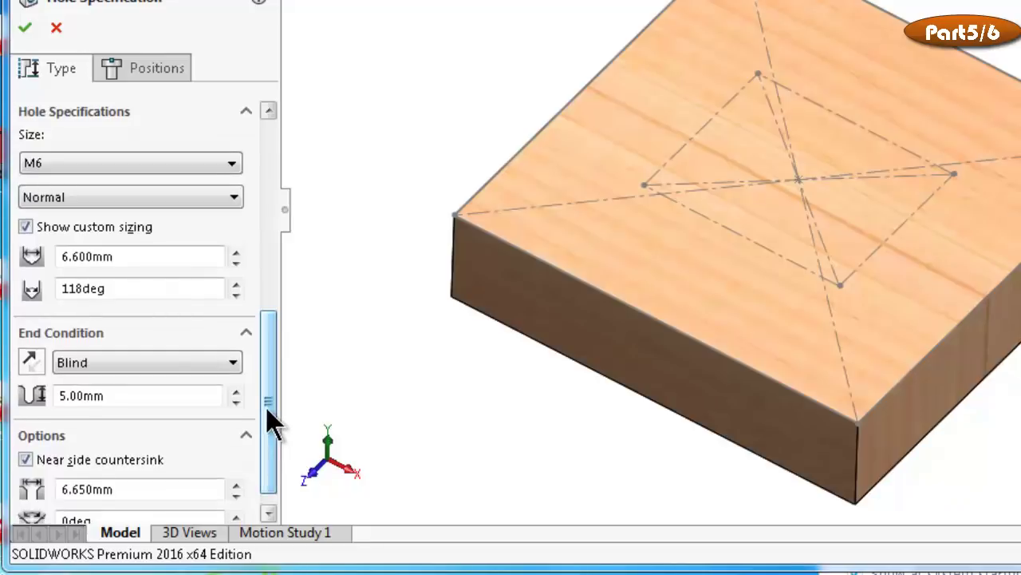
double_click(105, 396)
text(10)
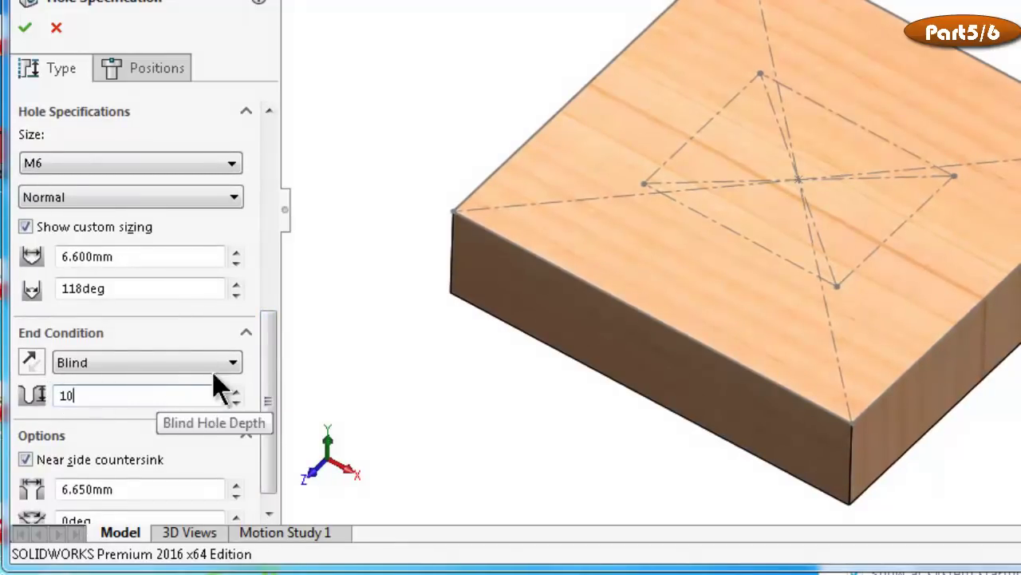
click(364, 117)
Place M6 clearance holes at the inner rectangle's four corners on the top face
click(133, 72)
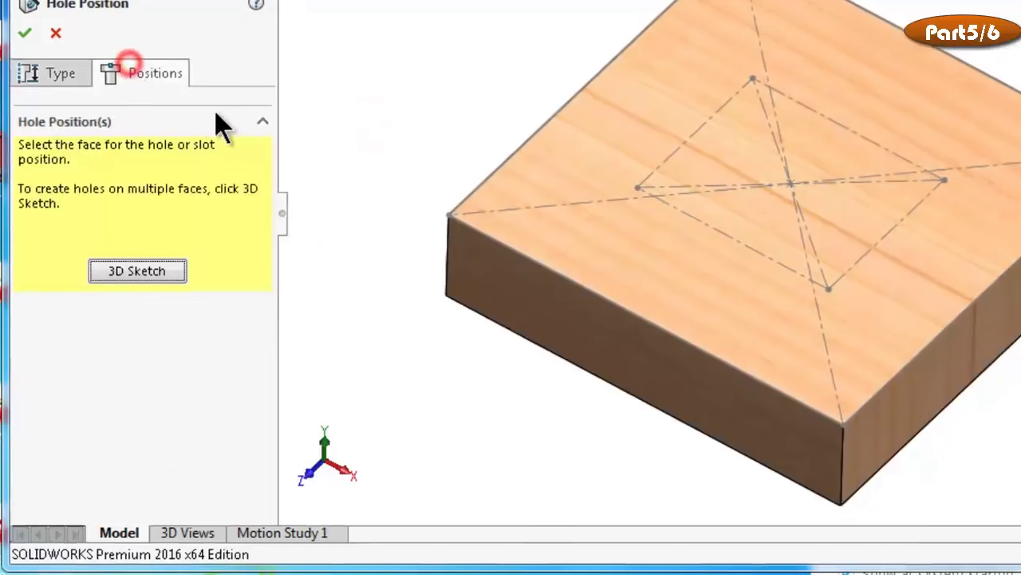
click(431, 255)
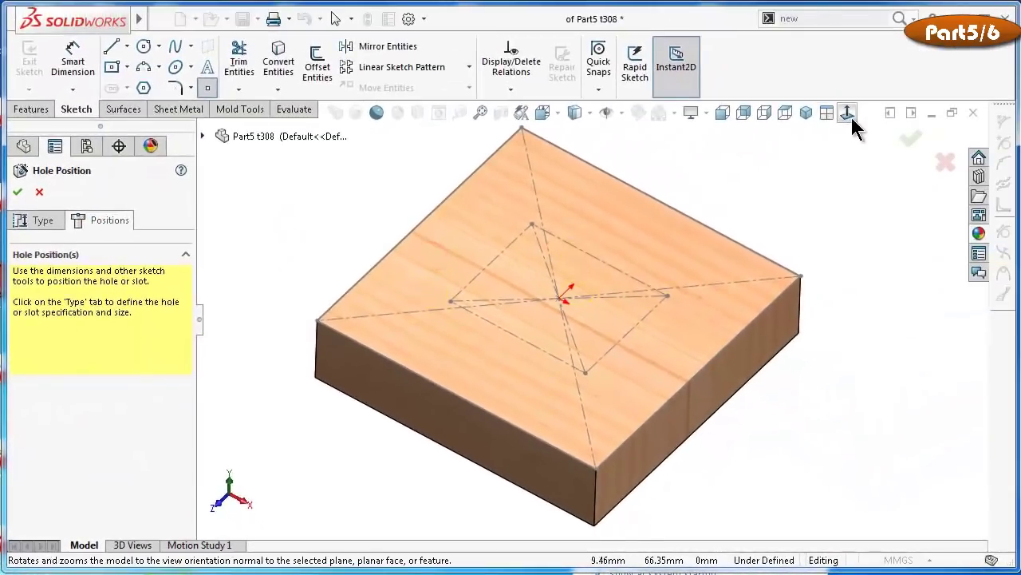
click(849, 114)
click(676, 248)
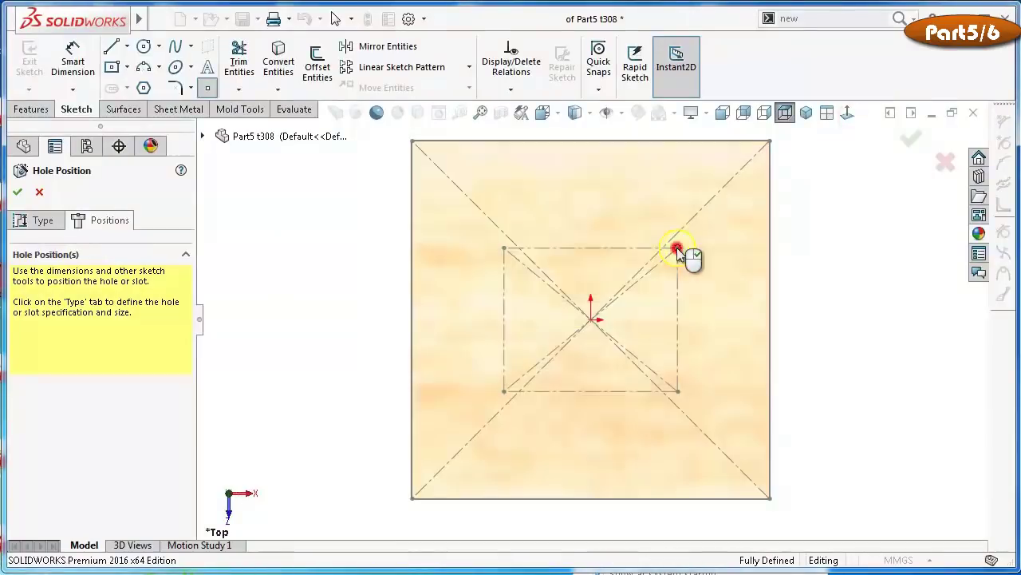
click(504, 248)
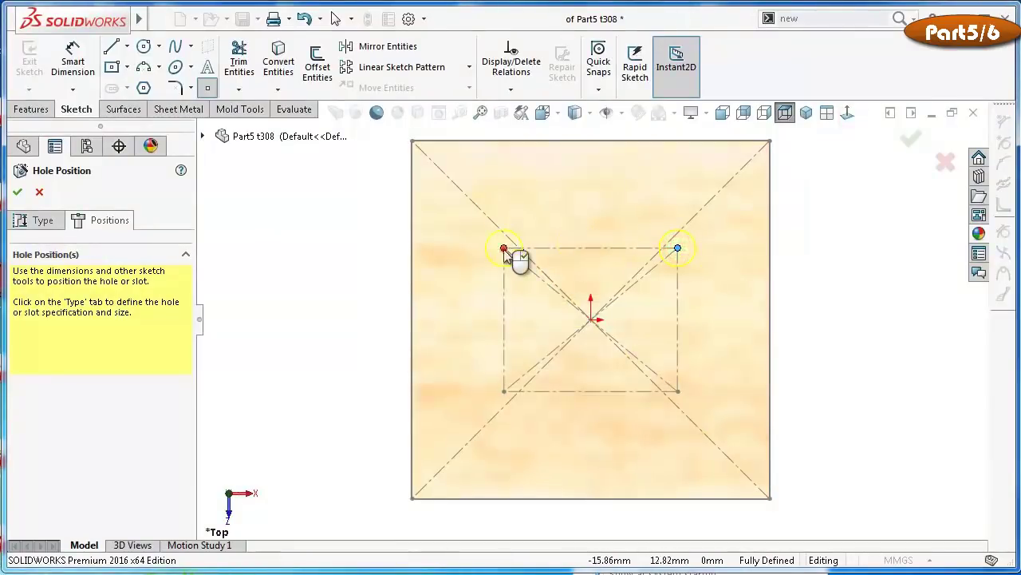
click(504, 390)
click(678, 391)
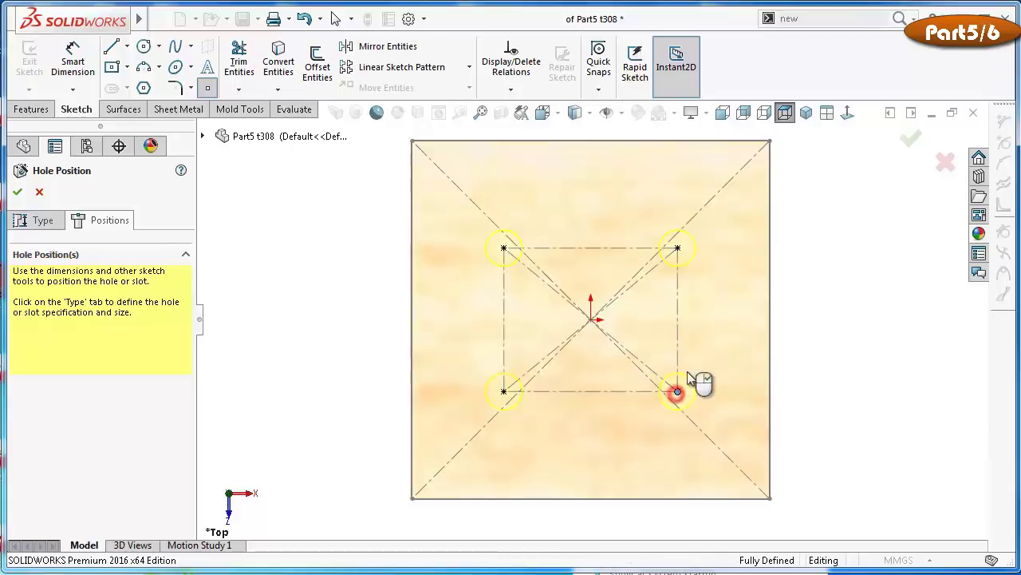
click(912, 141)
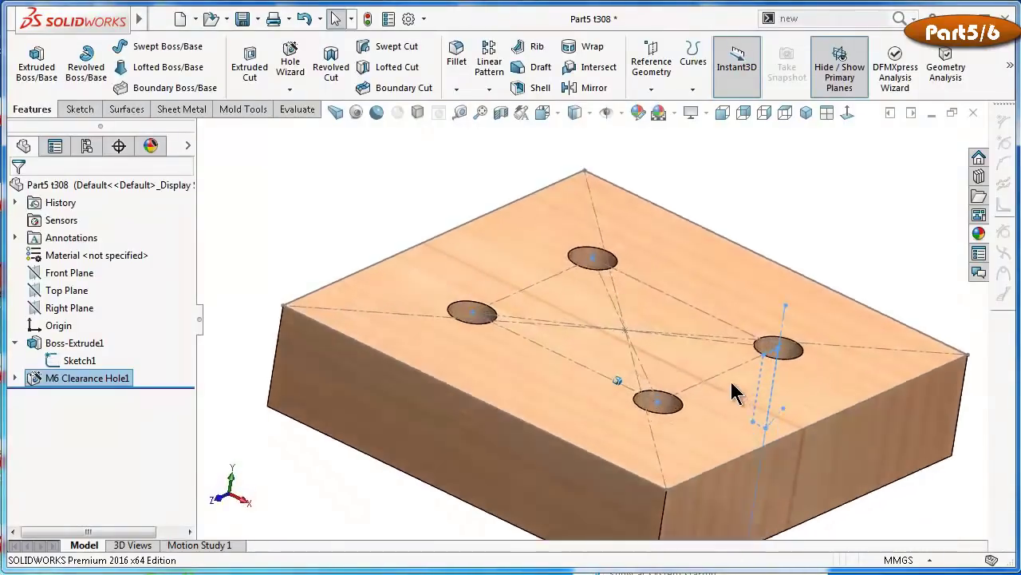
Hide Sketch1 and return to an angled overall view of the part
click(710, 351)
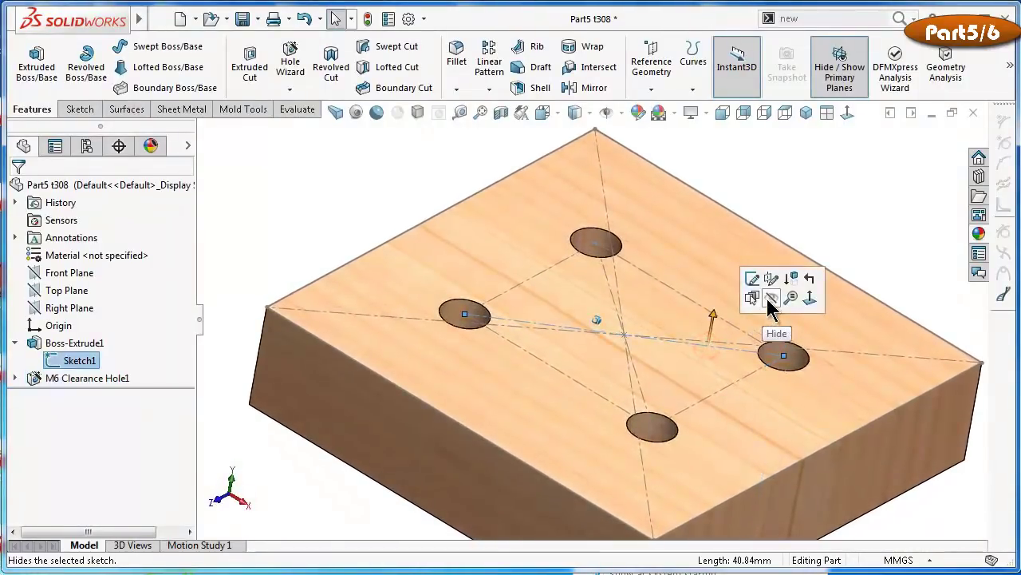
click(766, 298)
key(ctrl+7)
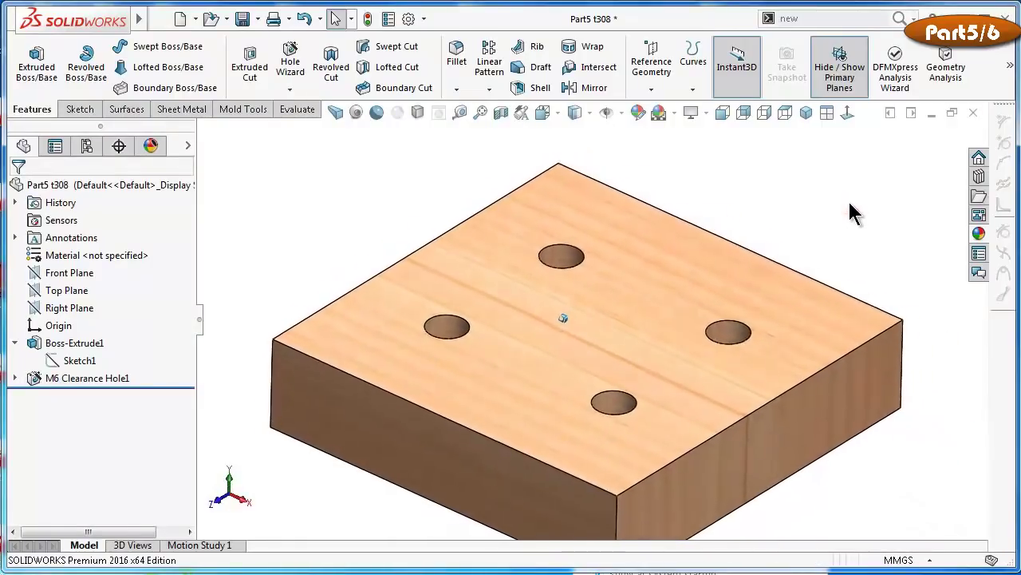
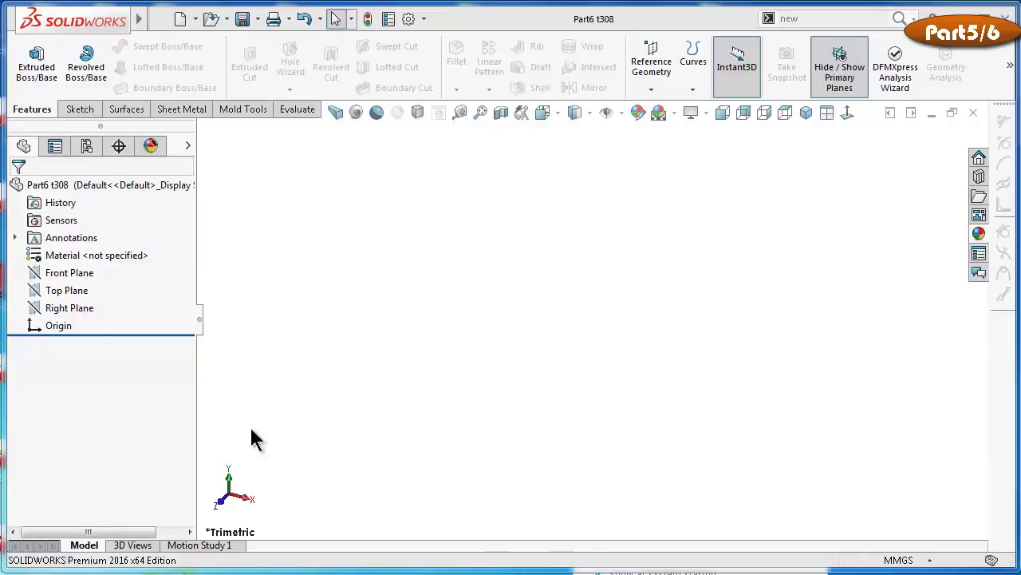
Start a sketch on the Top Plane and draw a center rectangle on the origin
click(67, 291)
click(81, 267)
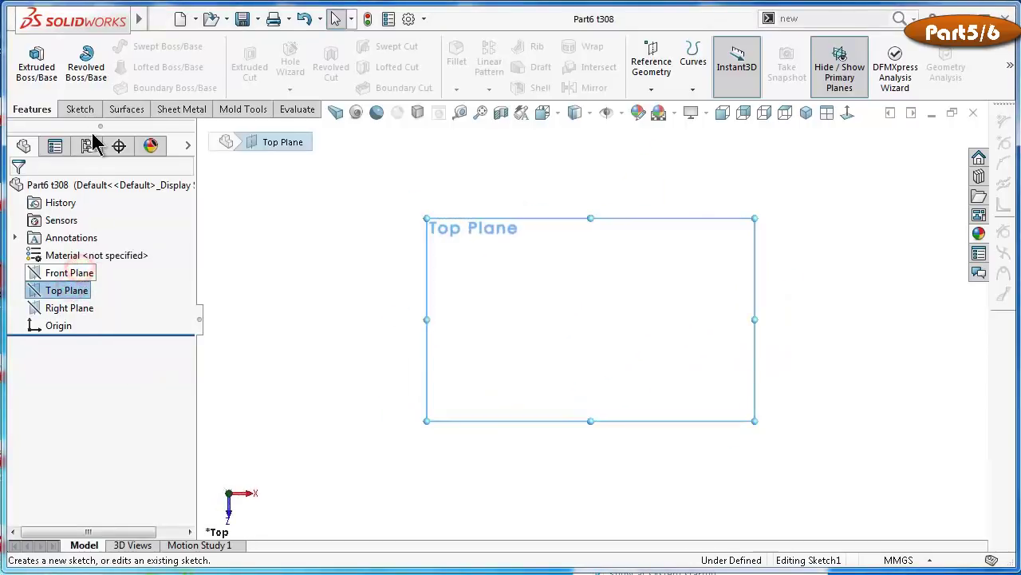
click(112, 67)
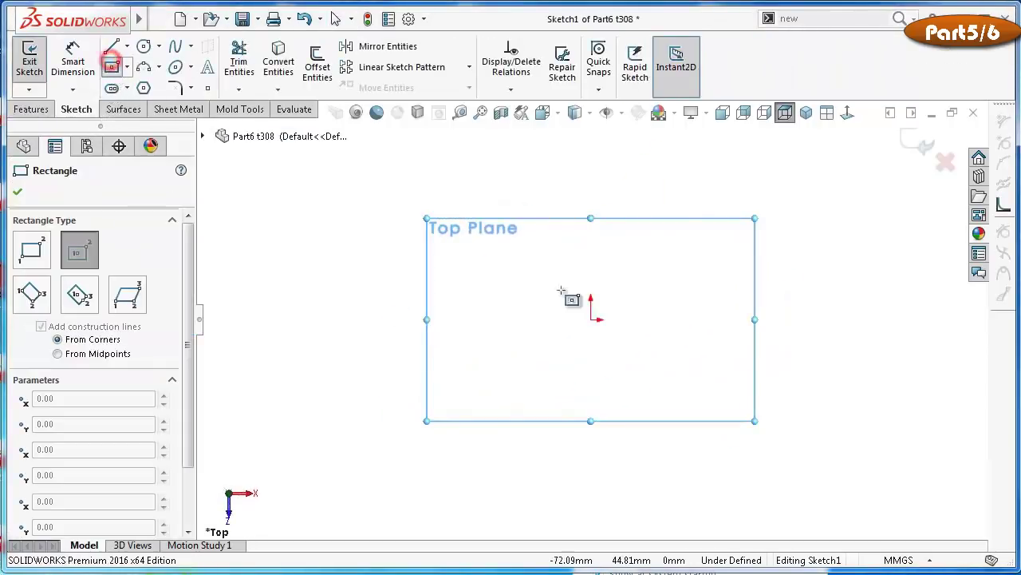
click(590, 319)
click(388, 267)
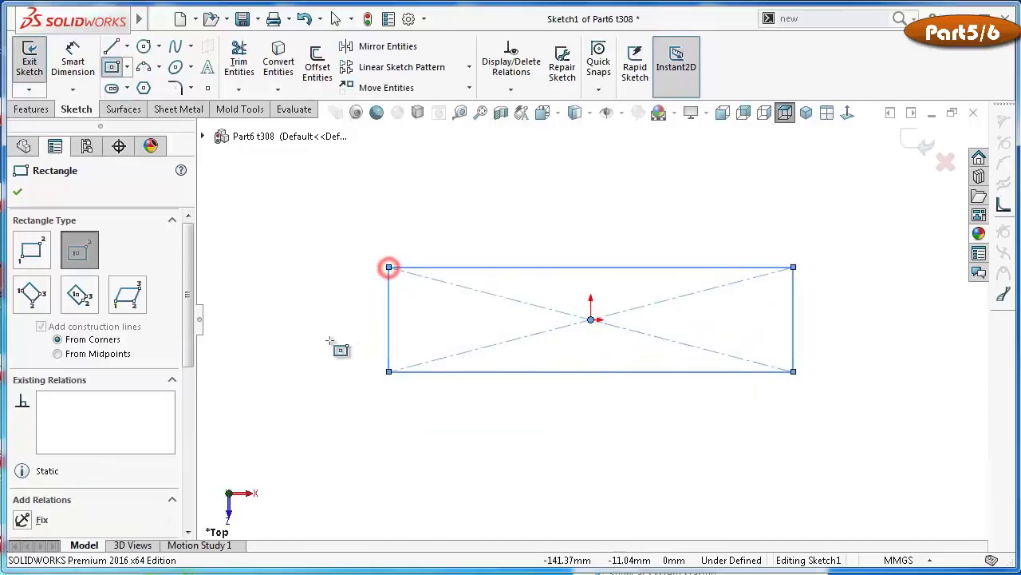
right_drag(329, 332, 313, 230)
Dimension the rectangle 30 mm tall and 65 mm wide
click(390, 297)
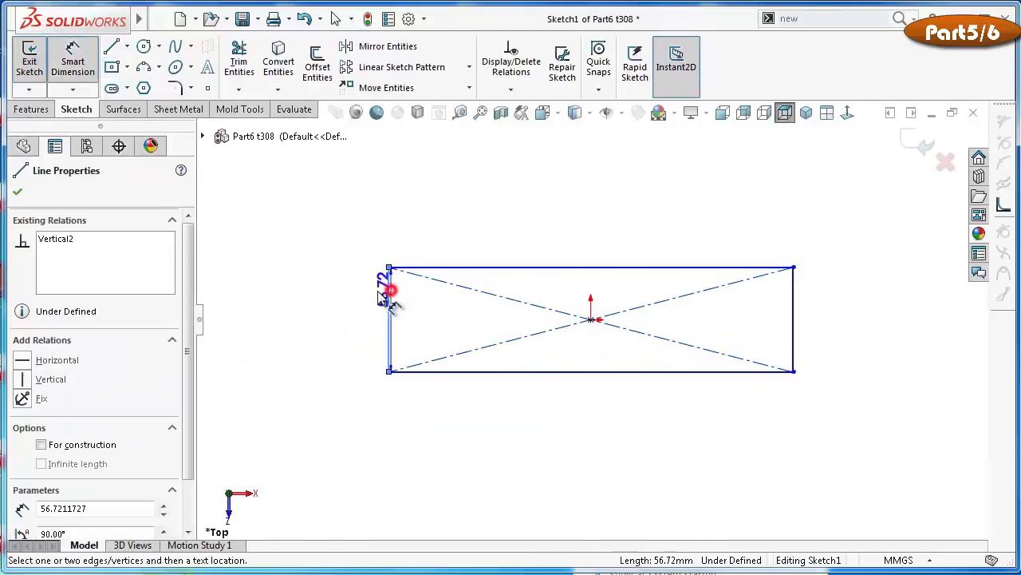
click(342, 297)
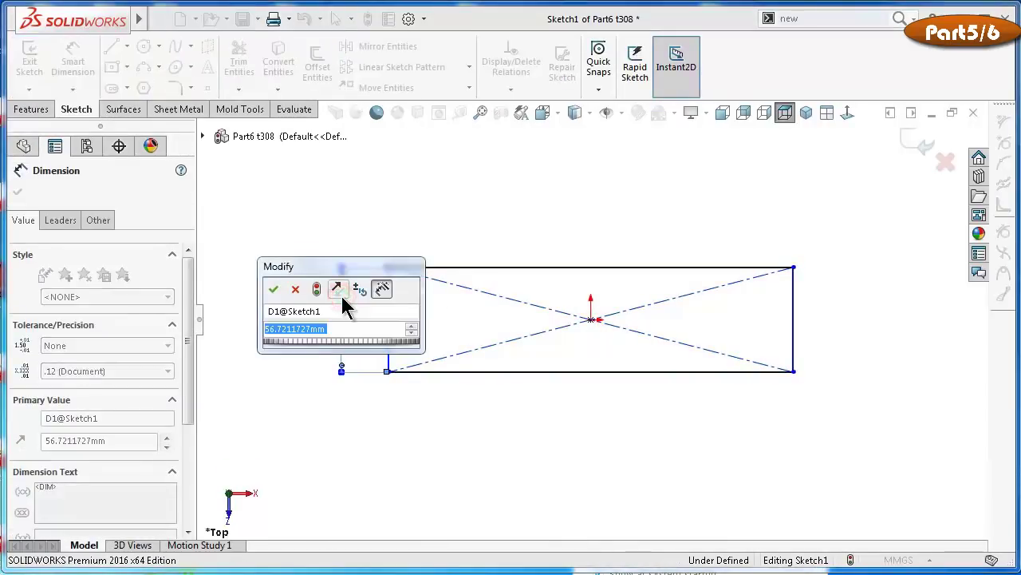
text(30)
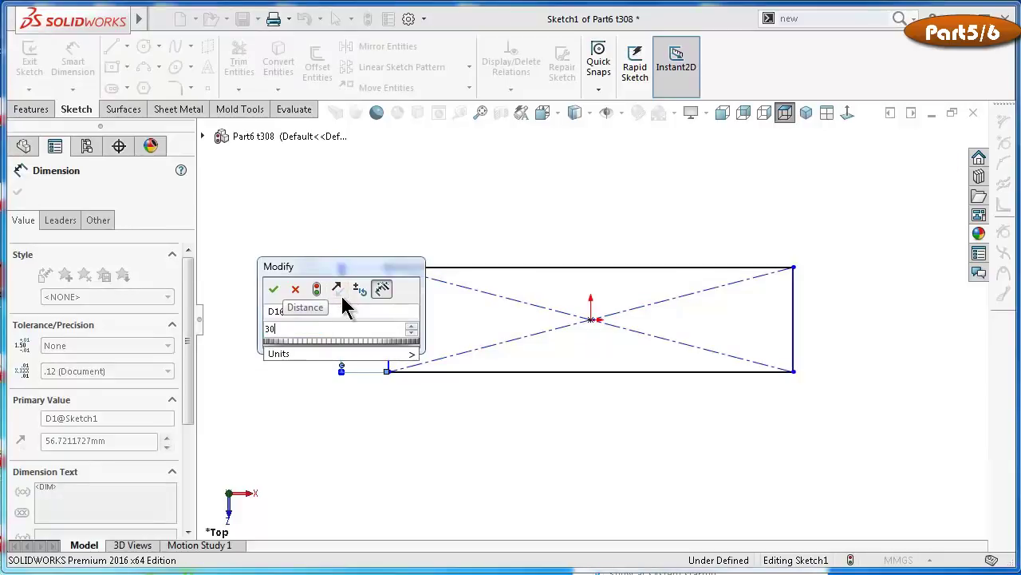
key(Return)
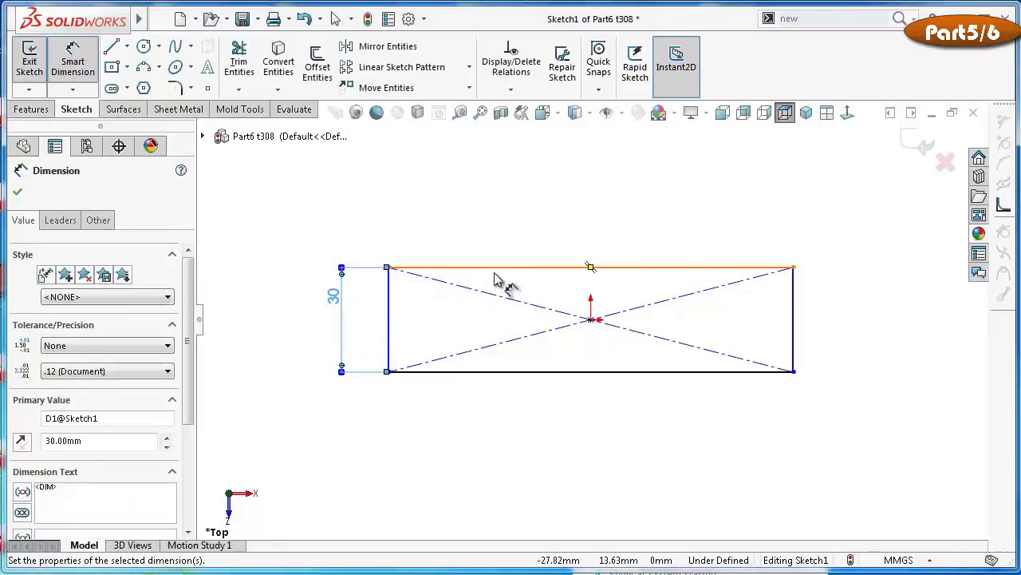
click(492, 269)
click(487, 229)
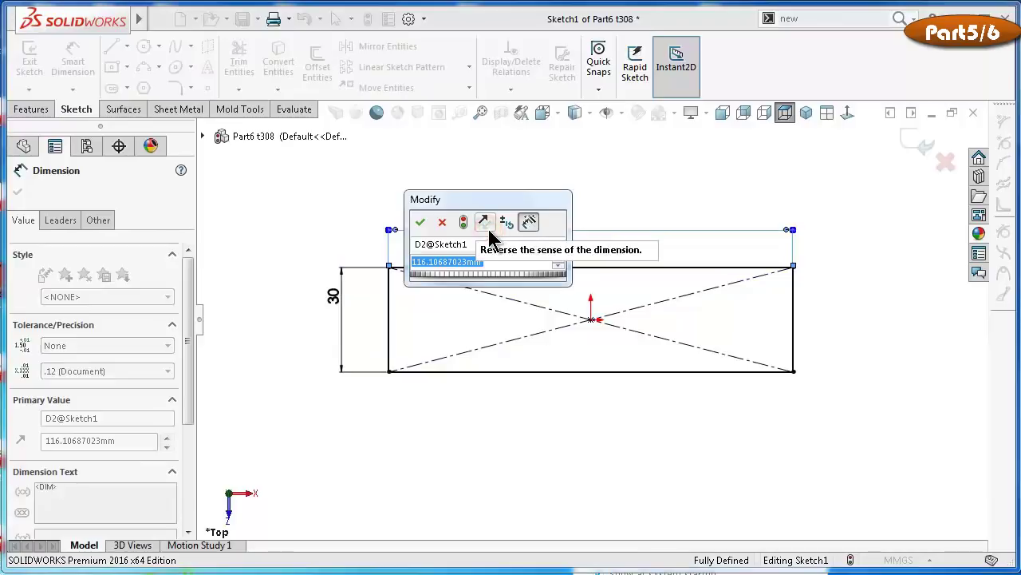
text(65)
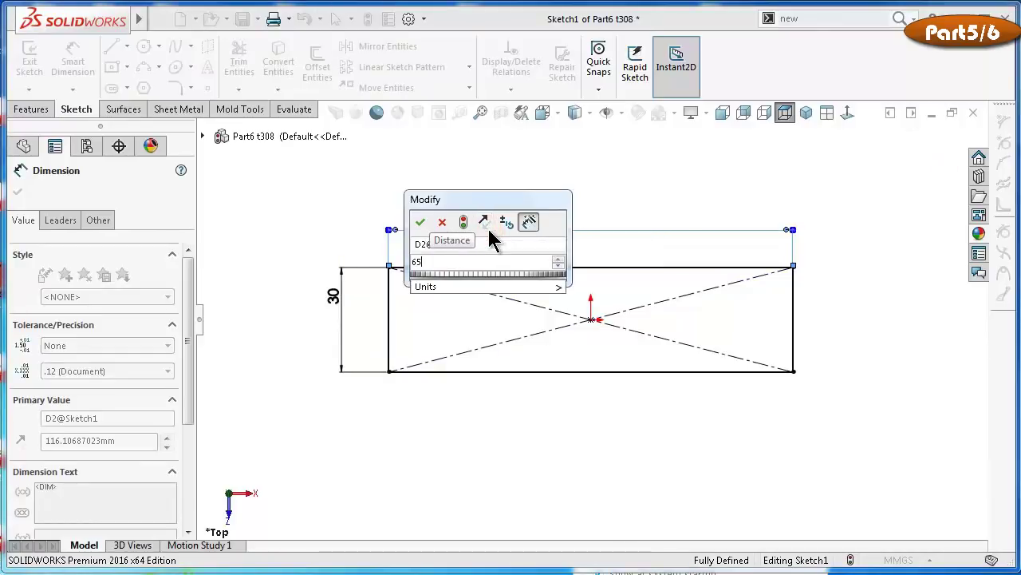
key(Return)
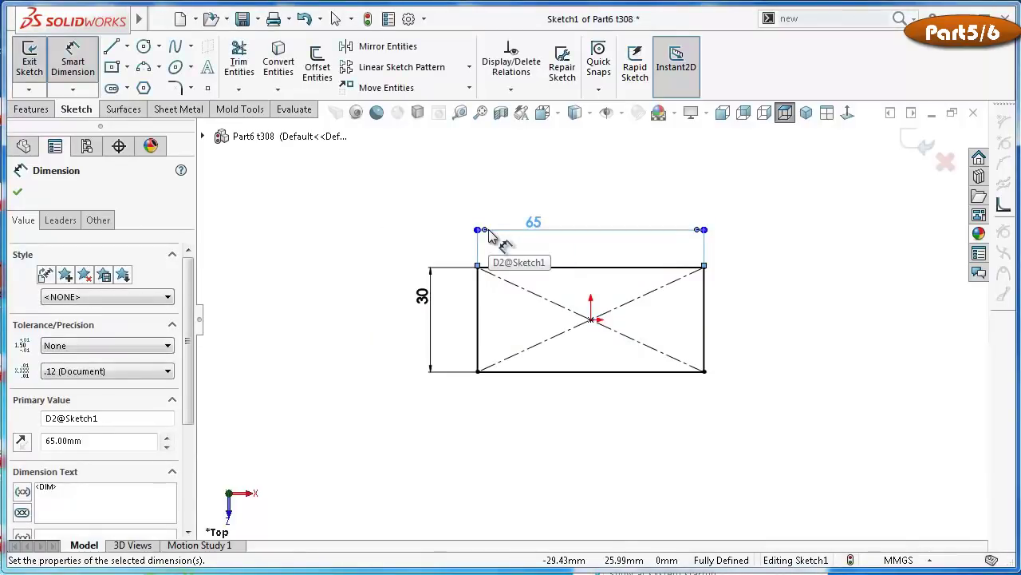
click(127, 47)
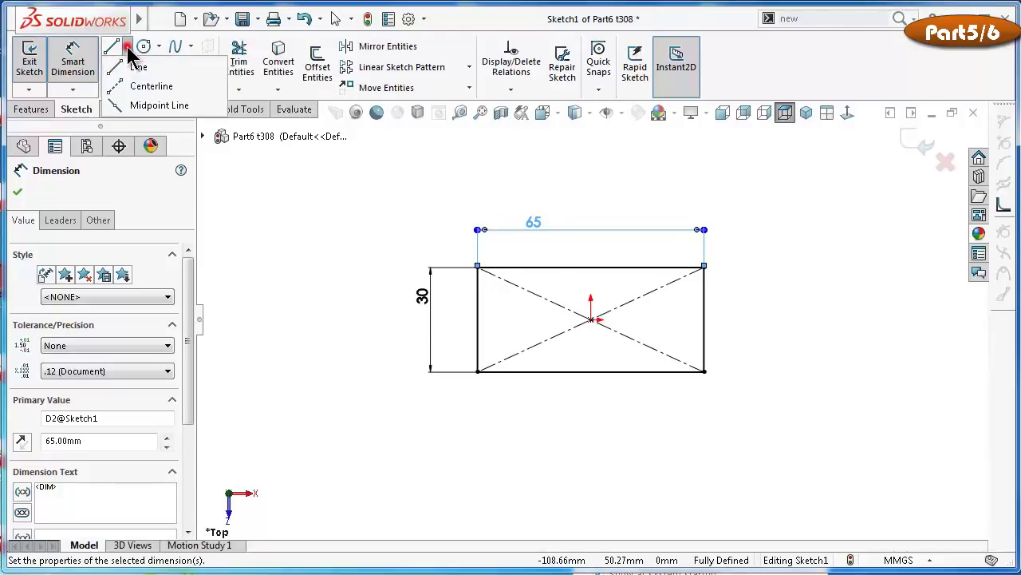
Draw a horizontal centreline through the origin and give it a Midpoint relation with the origin
click(148, 86)
click(521, 320)
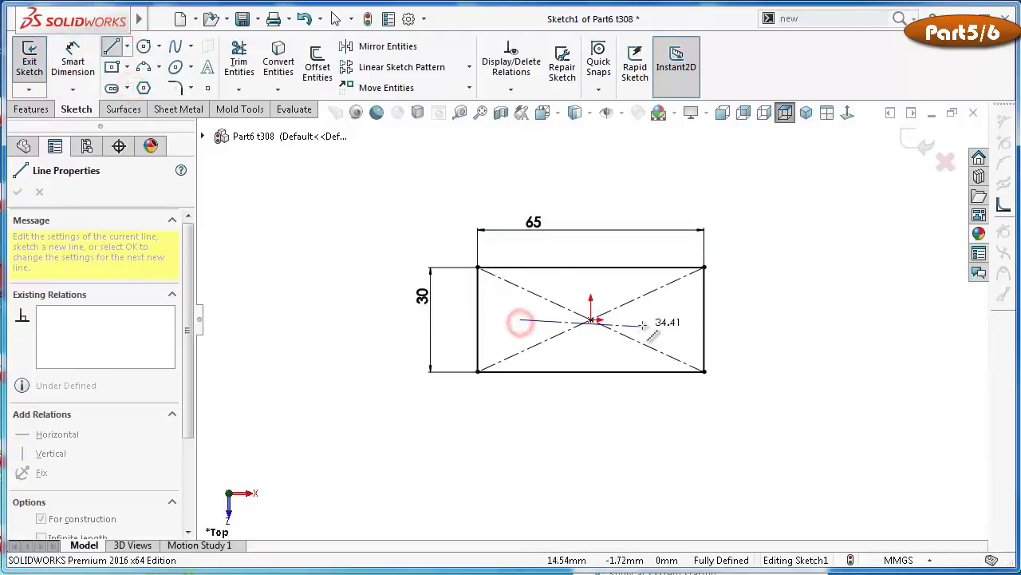
click(645, 319)
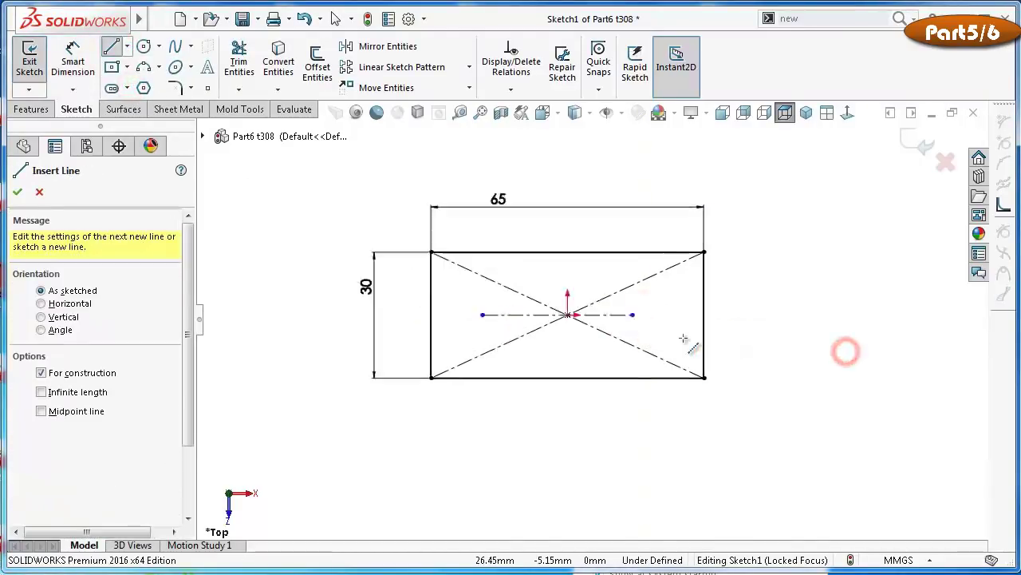
scroll(704, 341, up, 5)
key(Escape)
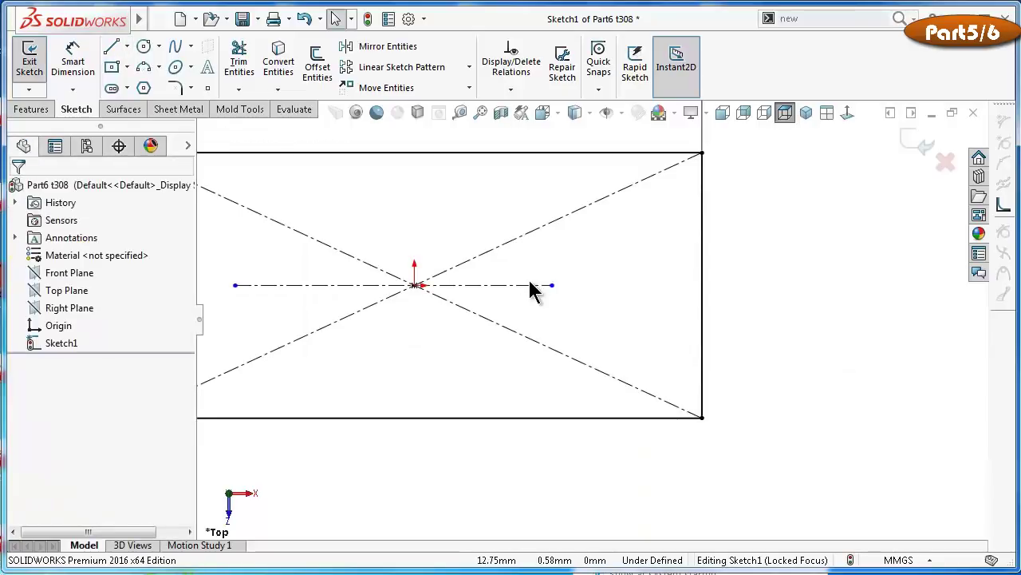
click(515, 286)
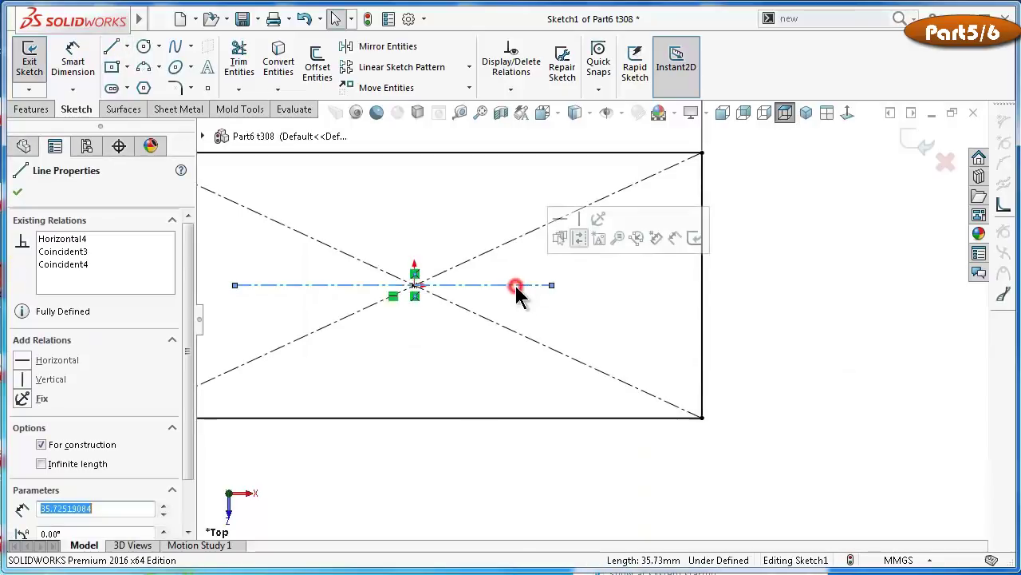
ctrl+click(415, 286)
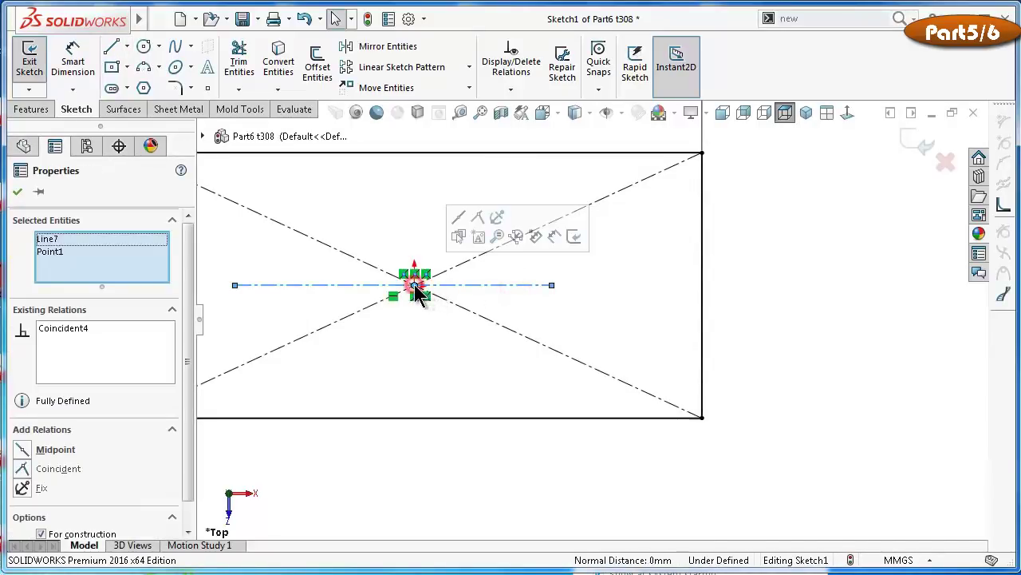
click(459, 218)
click(866, 356)
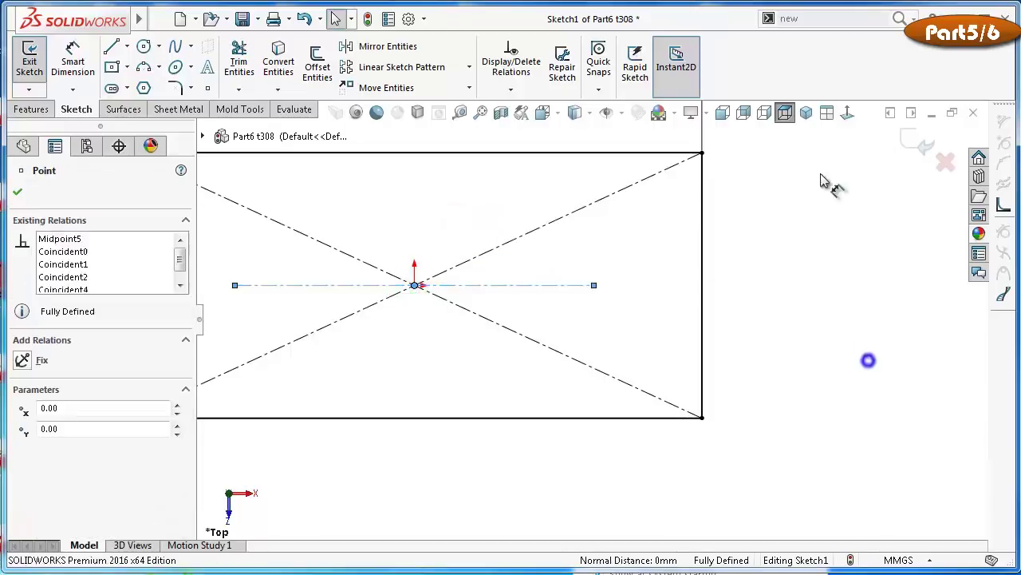
Dimension the centreline 31.5 mm long
click(557, 285)
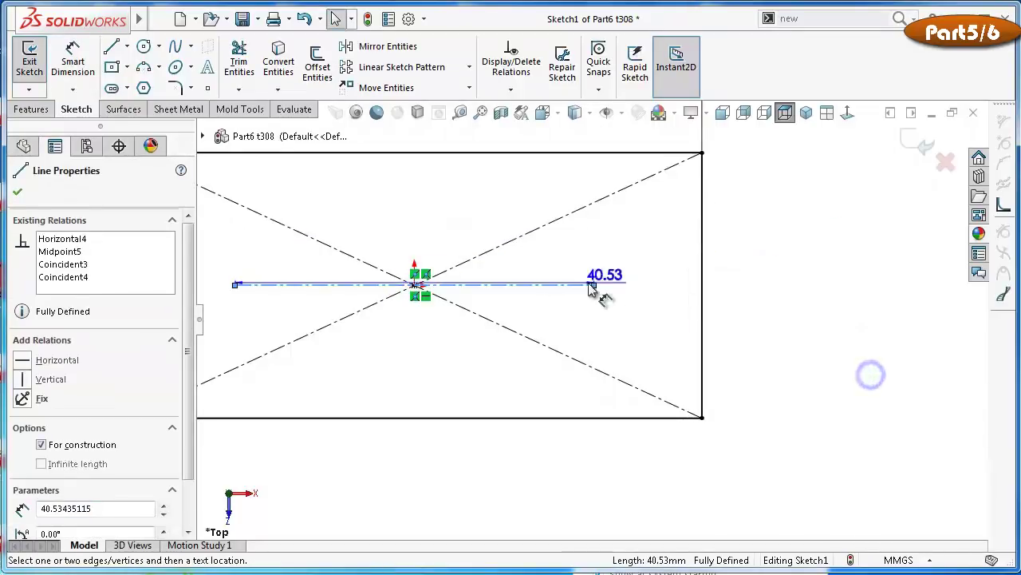
click(483, 210)
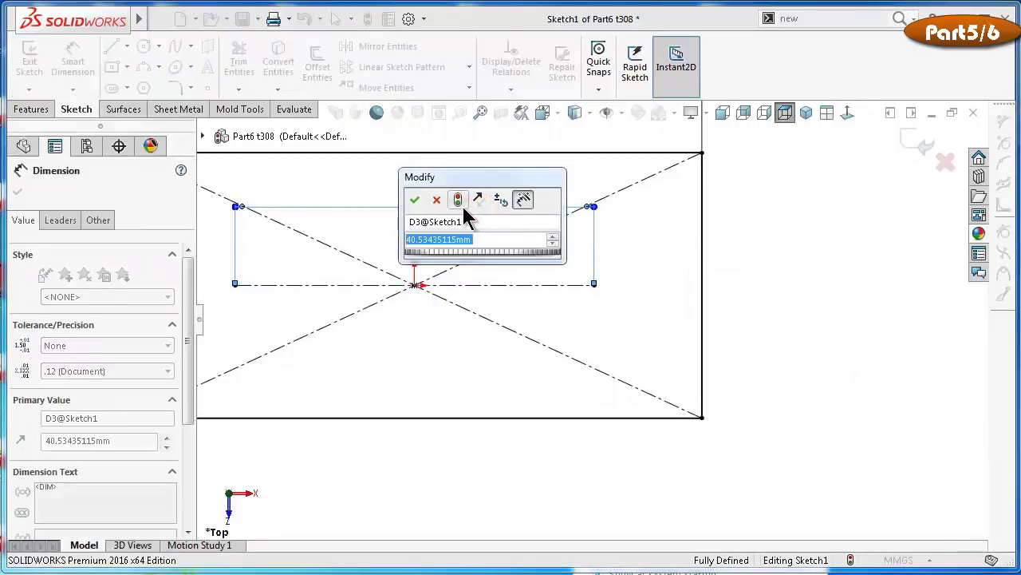
text(31.5)
key(Return)
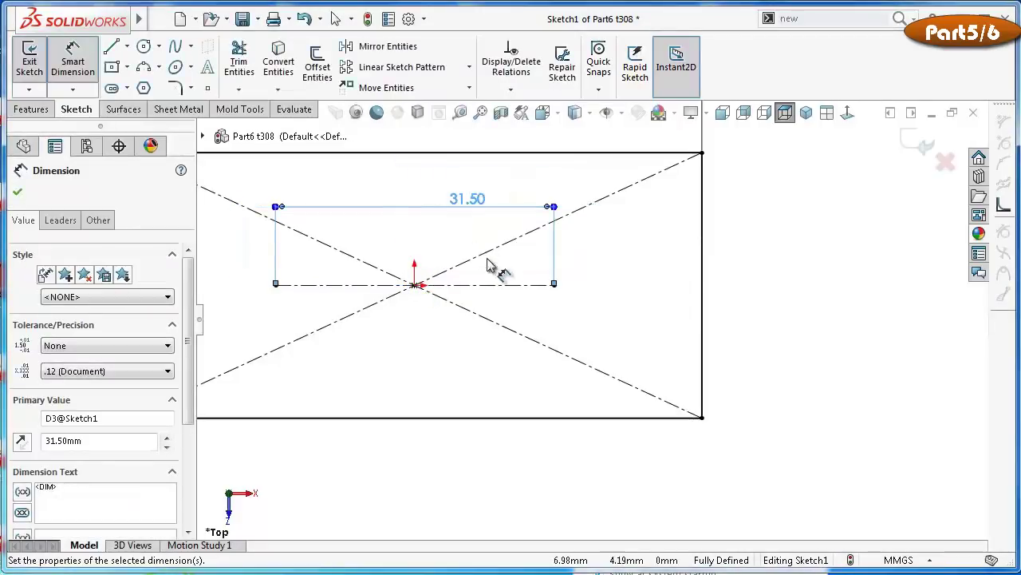
click(784, 342)
mouse_move(785, 342)
middle_down()
mouse_move(798, 347)
mouse_move(803, 376)
mouse_move(695, 353)
middle_up()
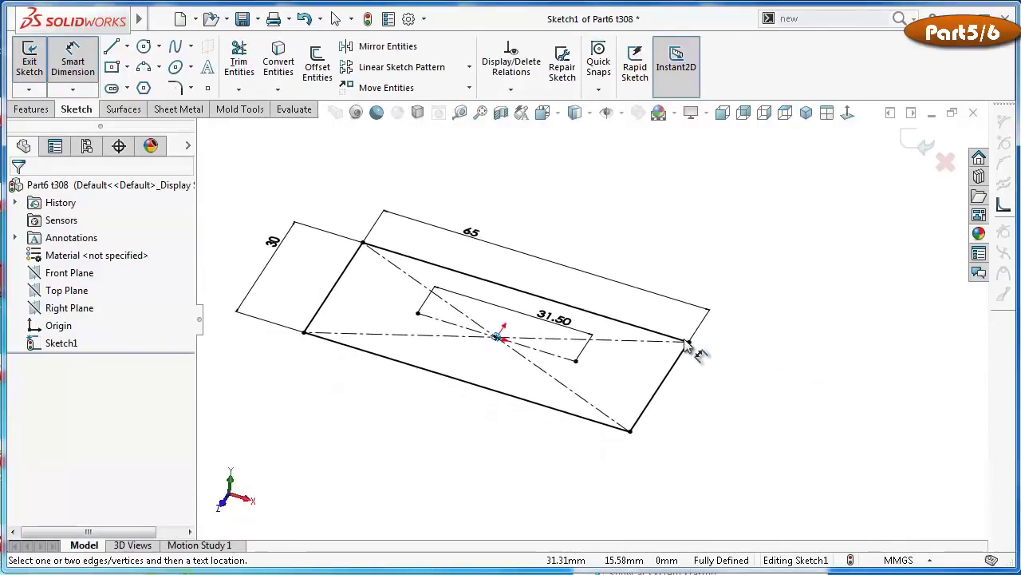
click(30, 109)
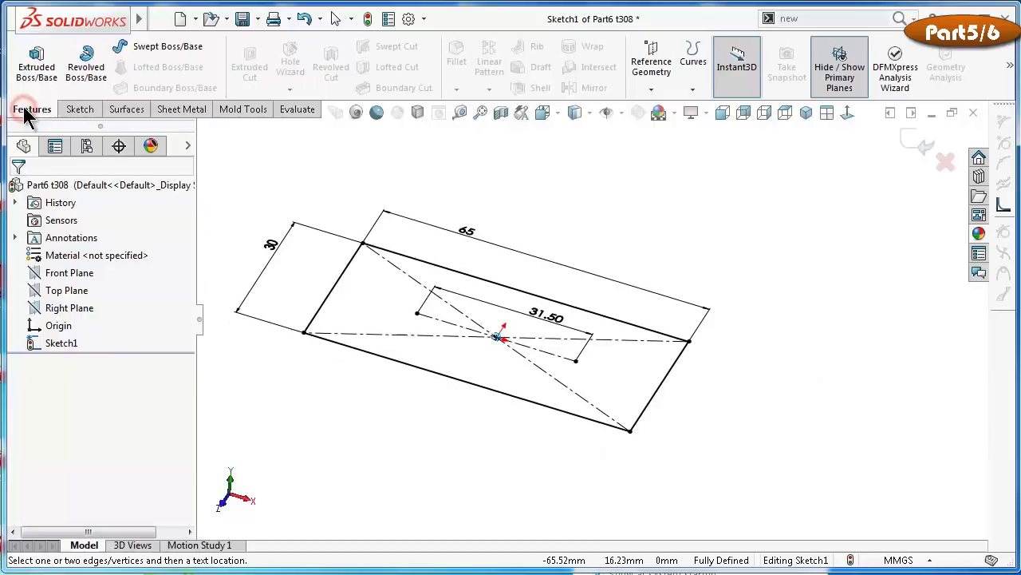
Extrude the rectangle 15 mm Blind with the direction reversed downward
click(36, 61)
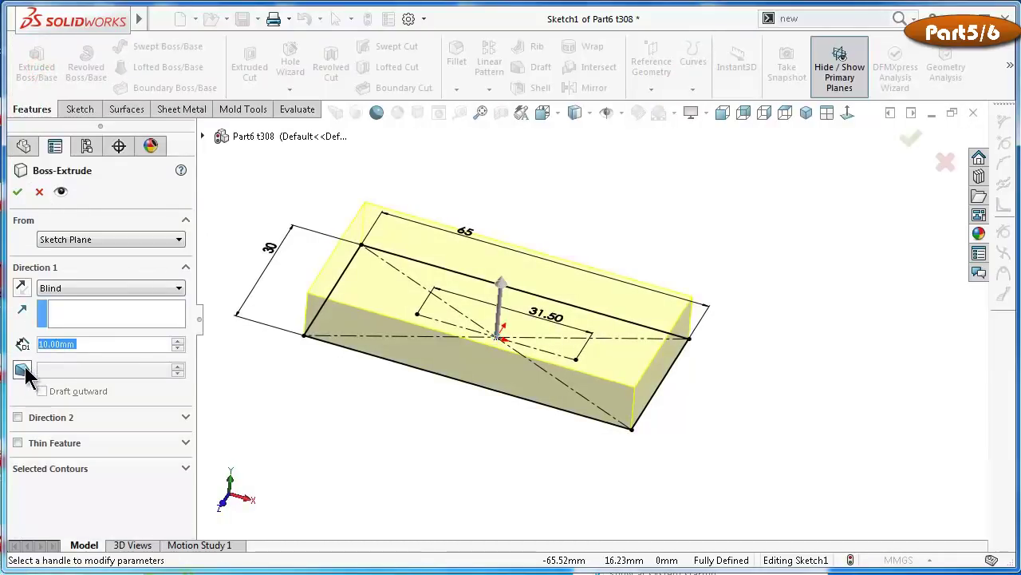
text(15)
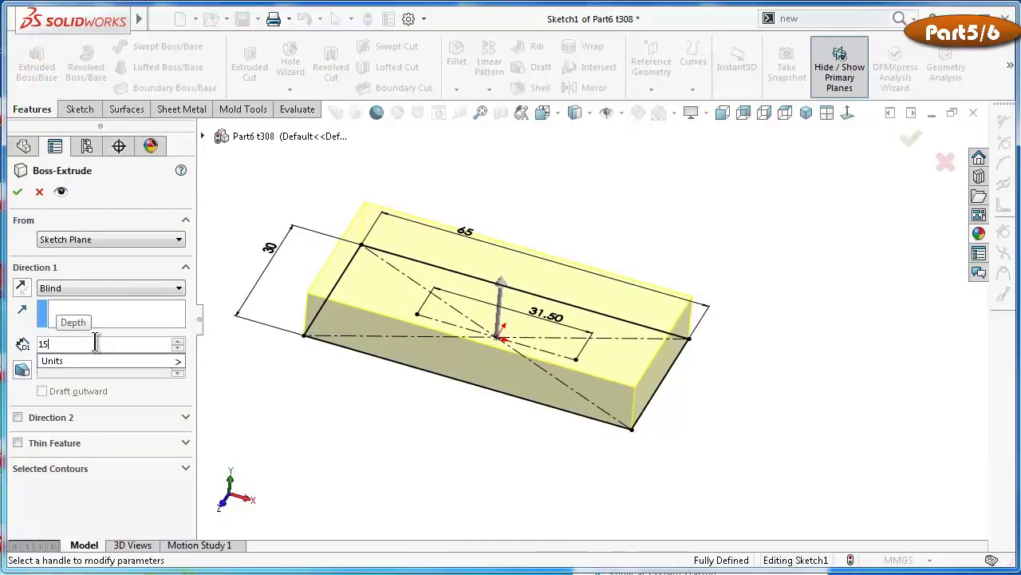
click(301, 398)
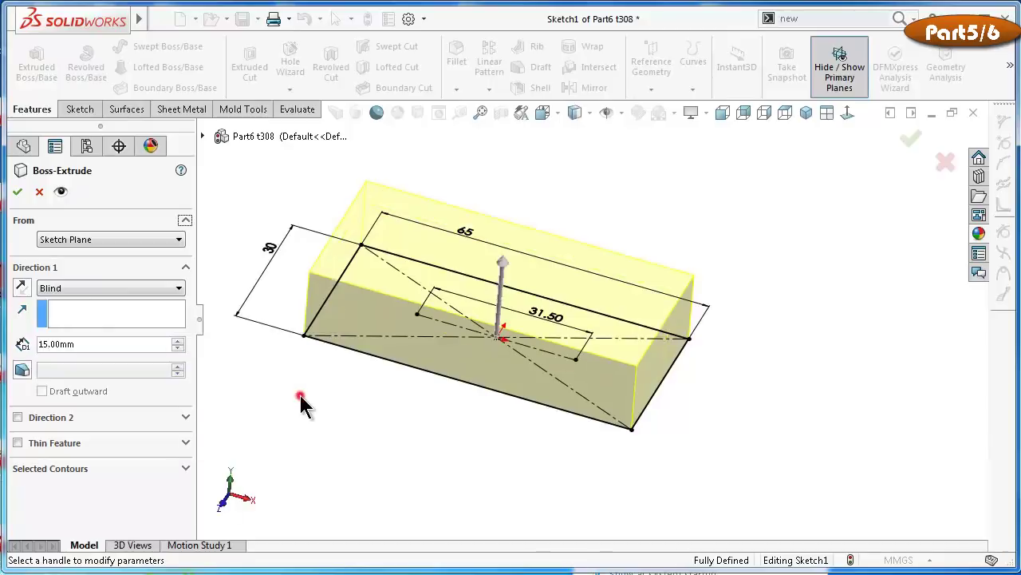
click(28, 285)
click(19, 194)
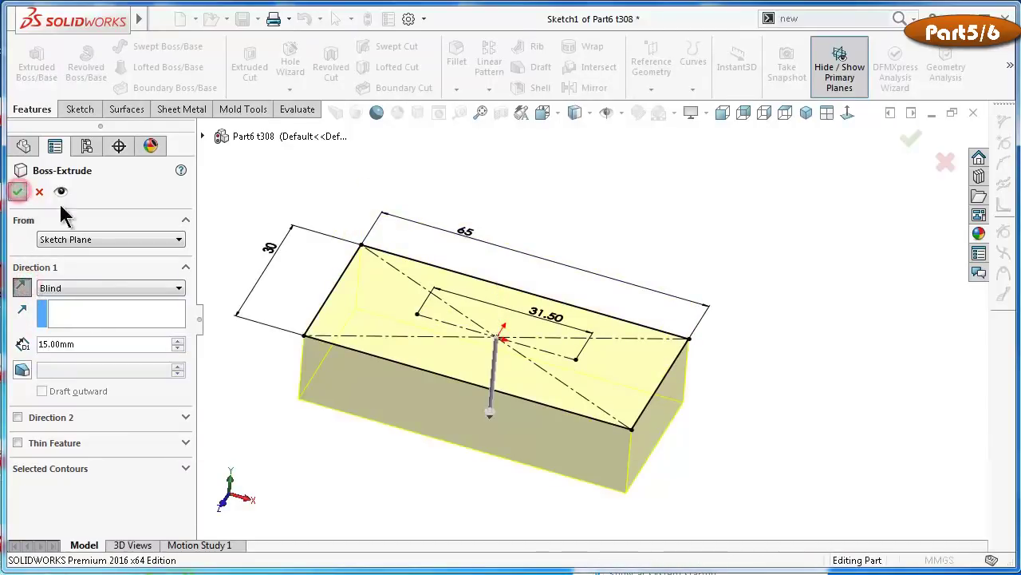
click(301, 191)
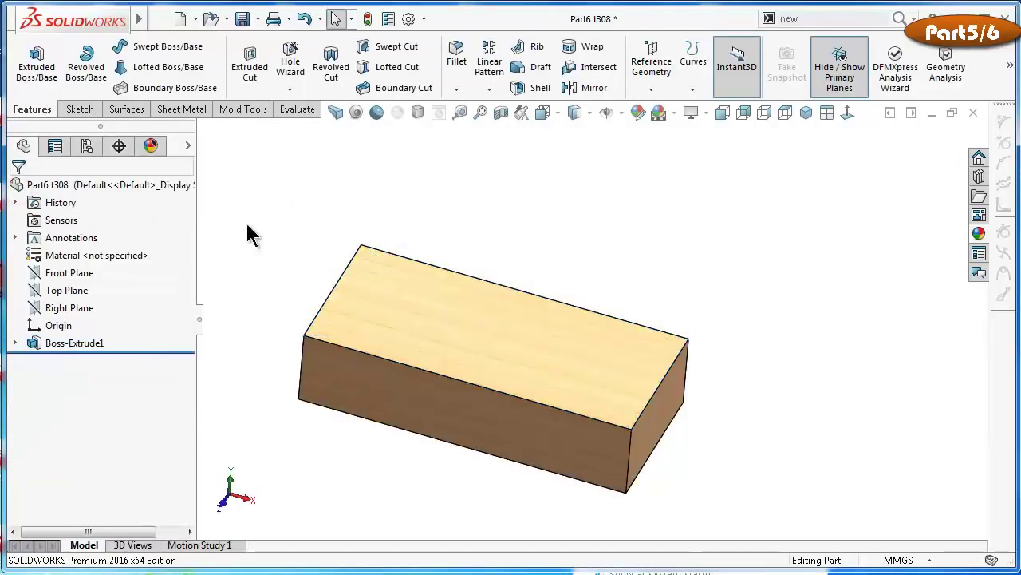
Make Sketch1 visible and set up an M6 clearance hole in the Hole Wizard
click(14, 343)
click(76, 360)
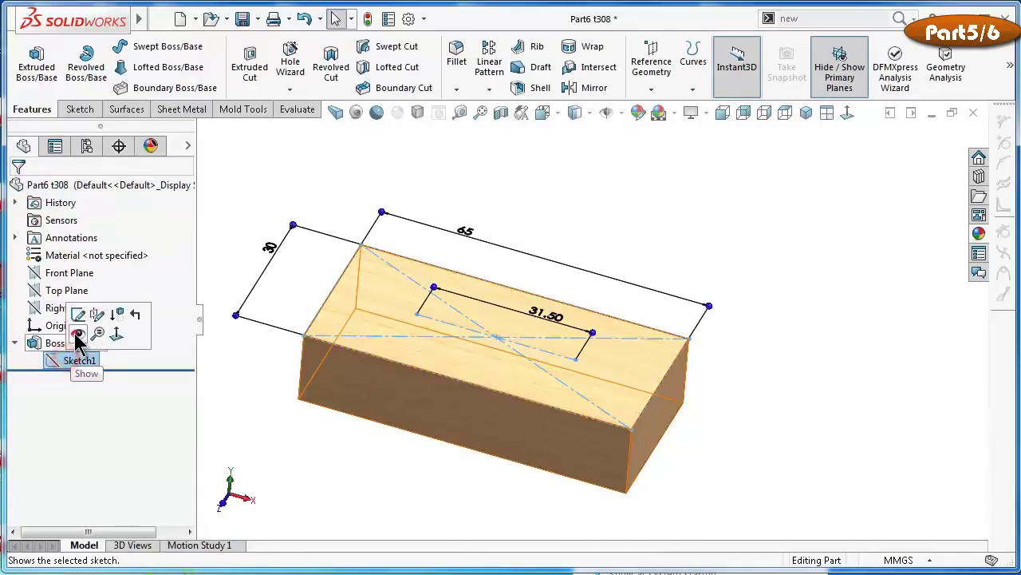
click(79, 328)
click(322, 56)
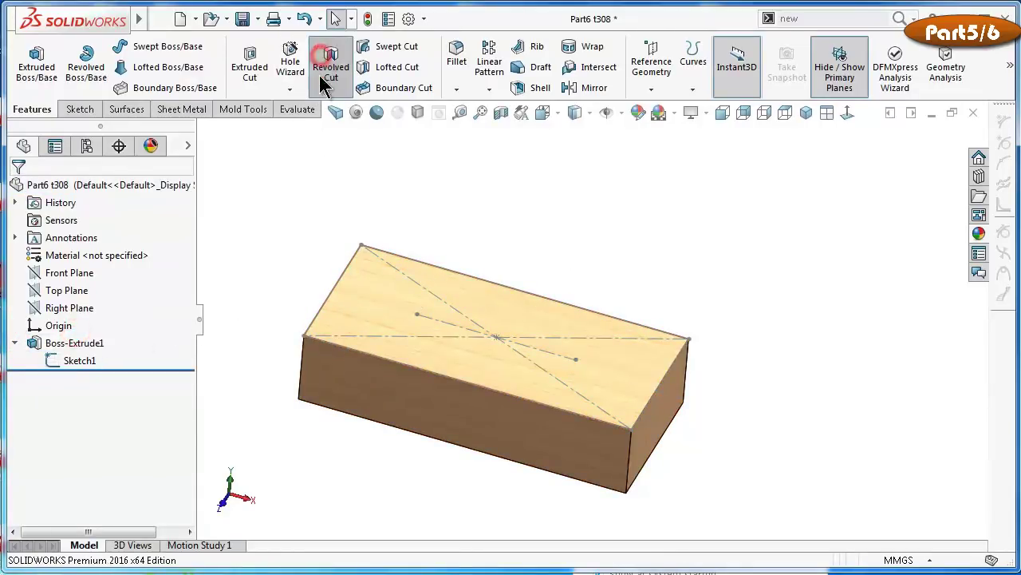
click(290, 65)
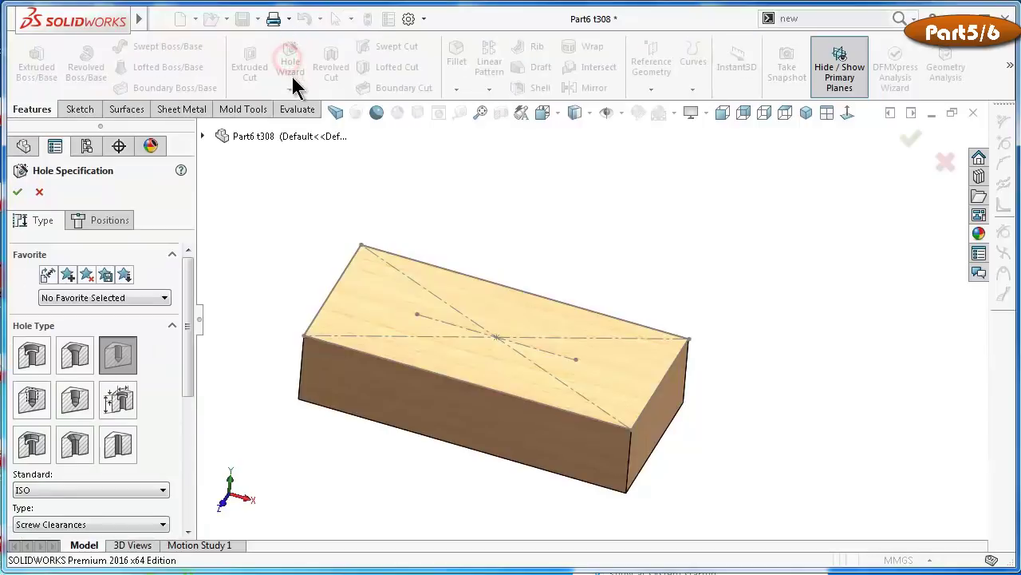
drag(180, 311, 179, 382)
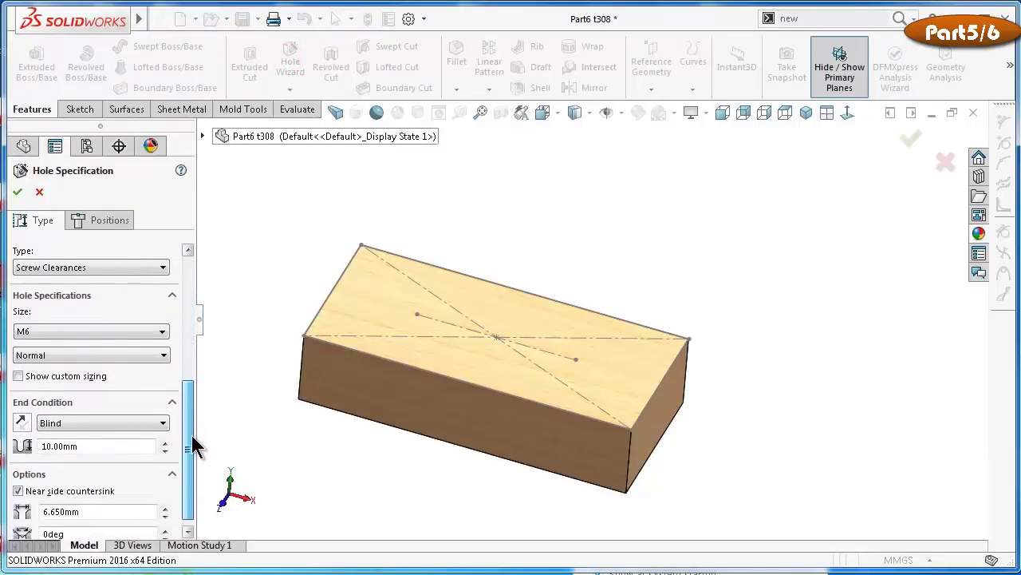
drag(178, 381, 194, 446)
Place the holes on the top face at both centreline end points
click(110, 223)
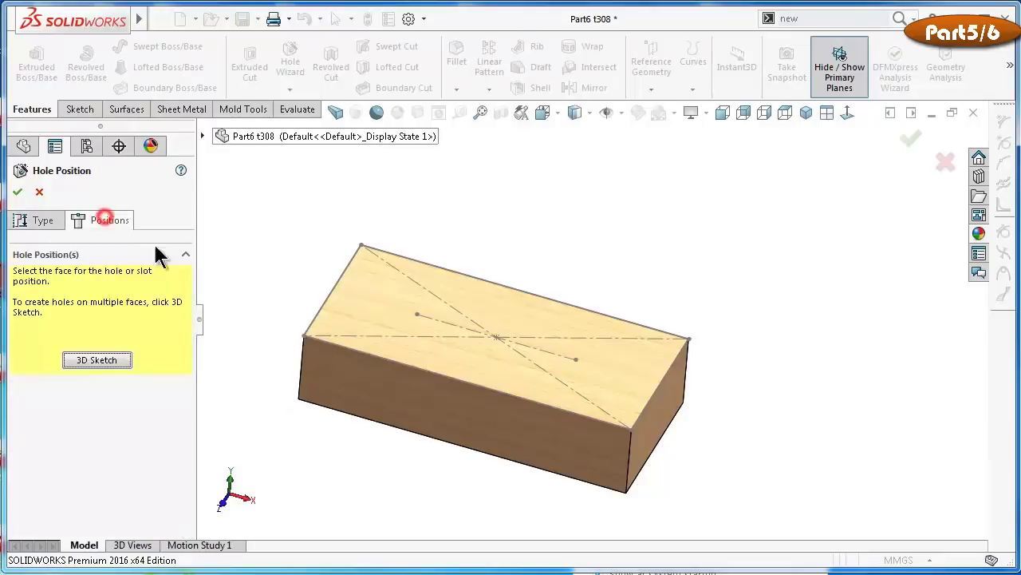
click(365, 295)
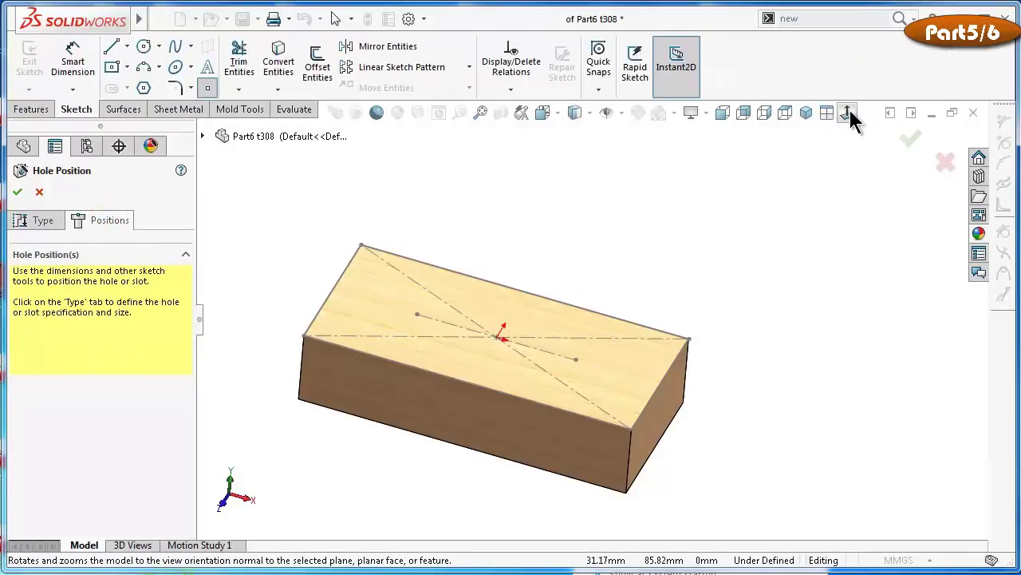
click(847, 113)
click(704, 320)
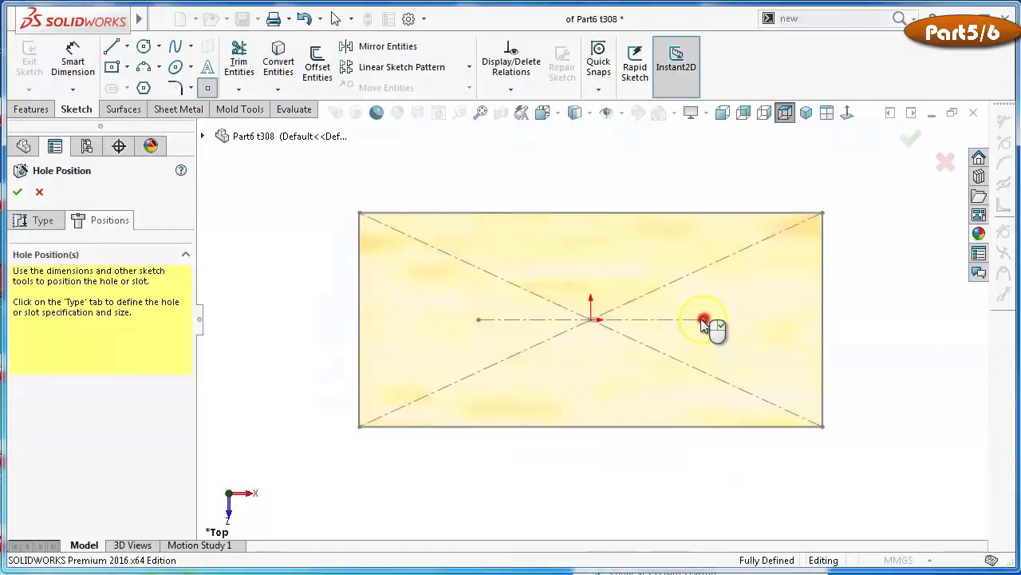
click(477, 320)
right_click(476, 322)
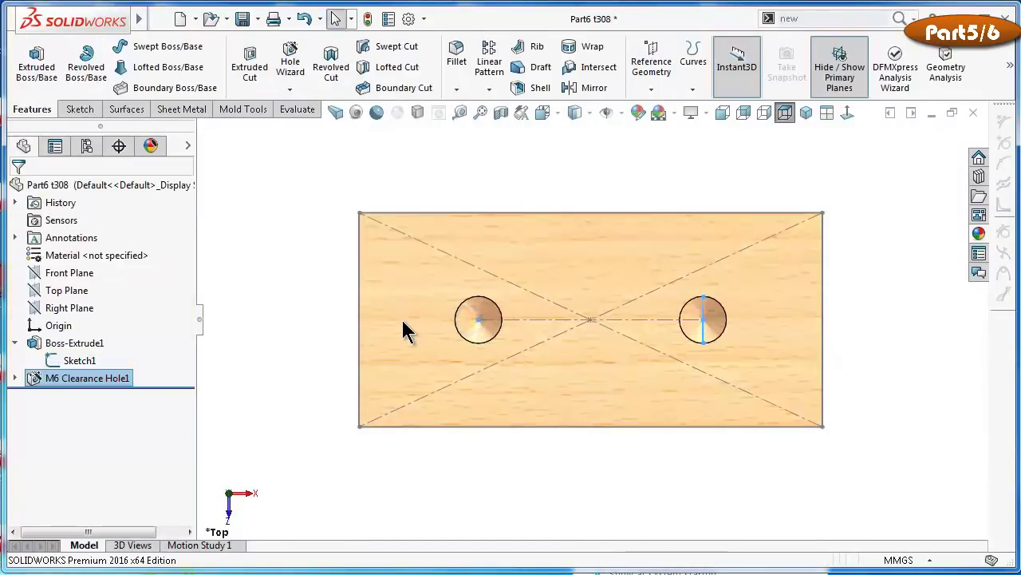
Hide Sketch1 and return the block to the isometric view
key(ctrl+7)
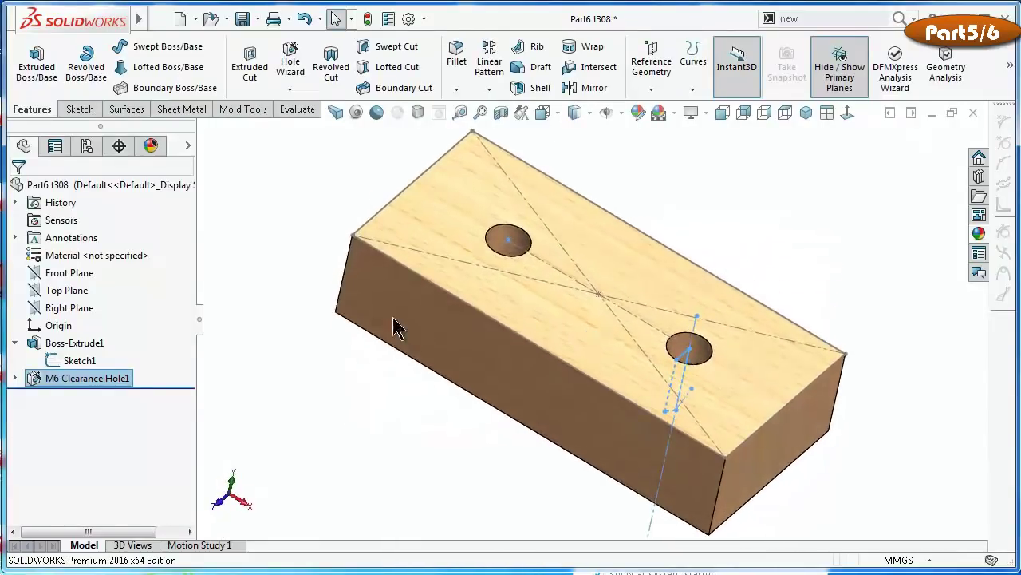
click(296, 260)
click(539, 292)
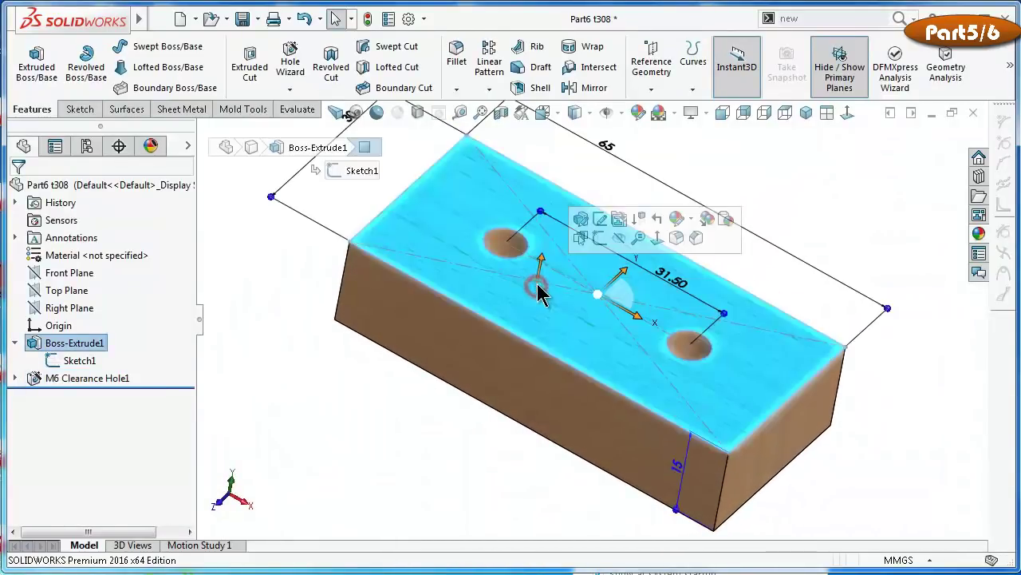
click(326, 337)
click(63, 360)
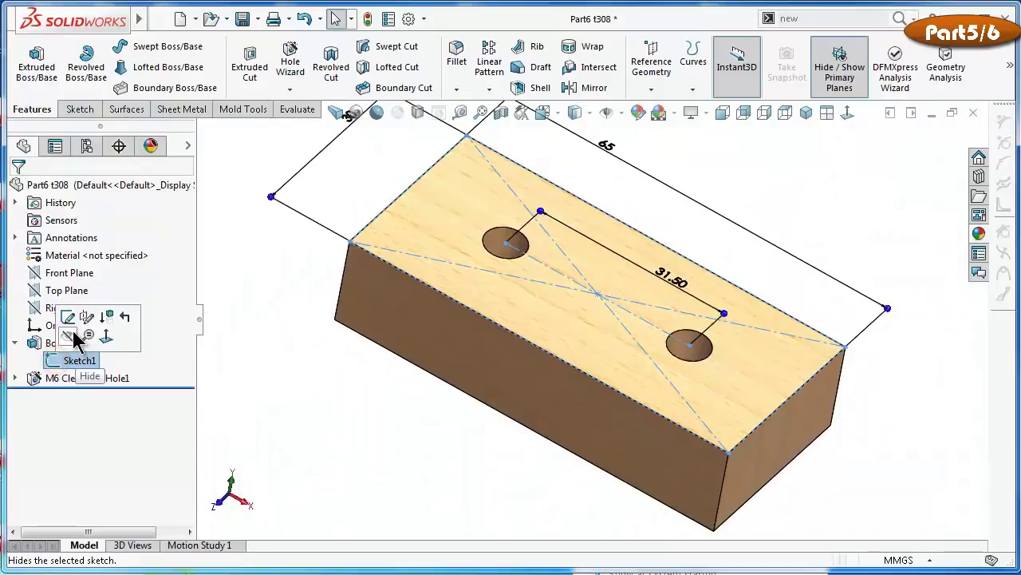
click(72, 335)
mouse_move(303, 354)
middle_down()
mouse_move(296, 342)
mouse_move(360, 277)
mouse_move(476, 217)
middle_up()
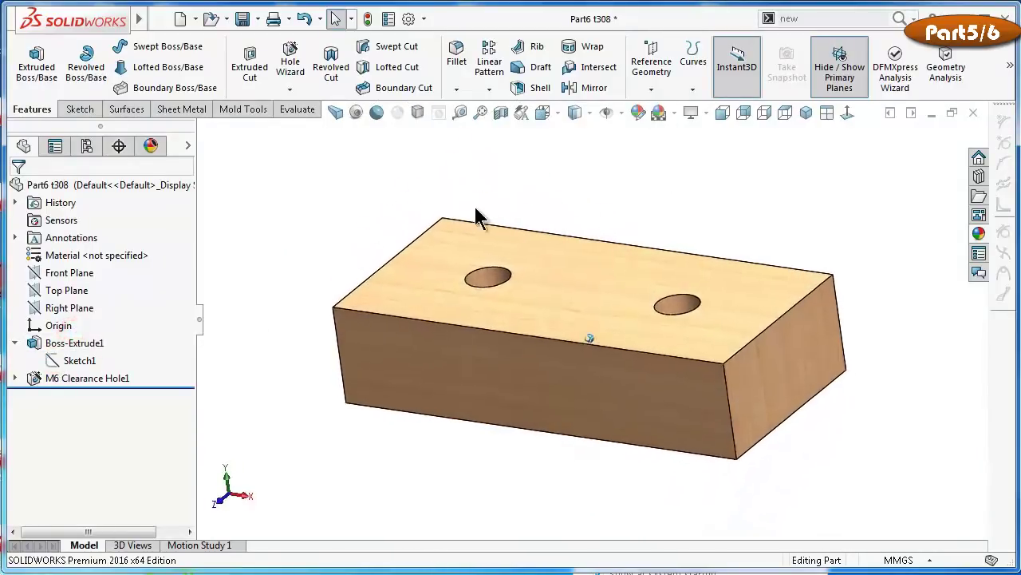
click(806, 112)
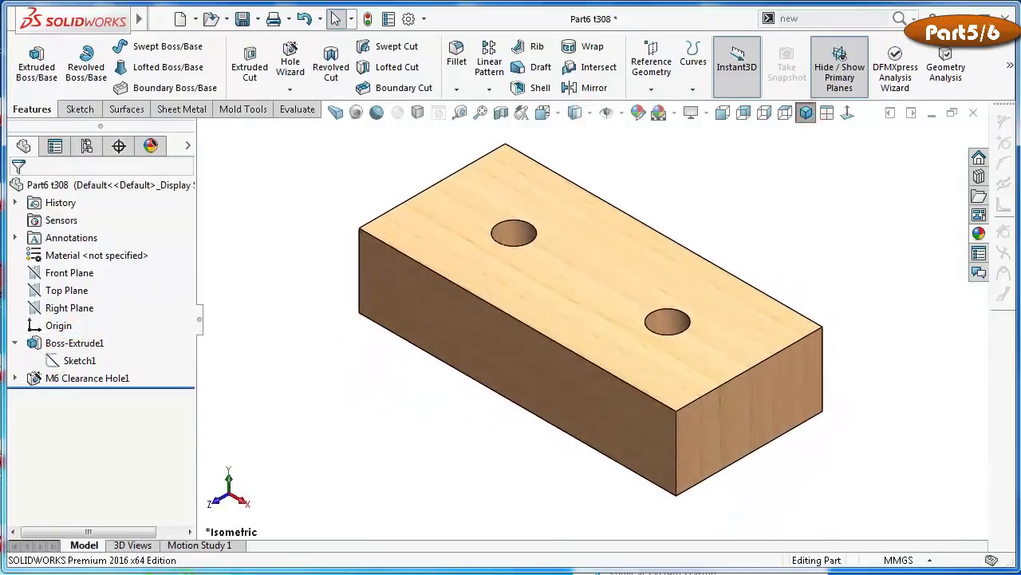
Create a new assembly document and maximize its window
middle_drag(589, 325, 595, 336)
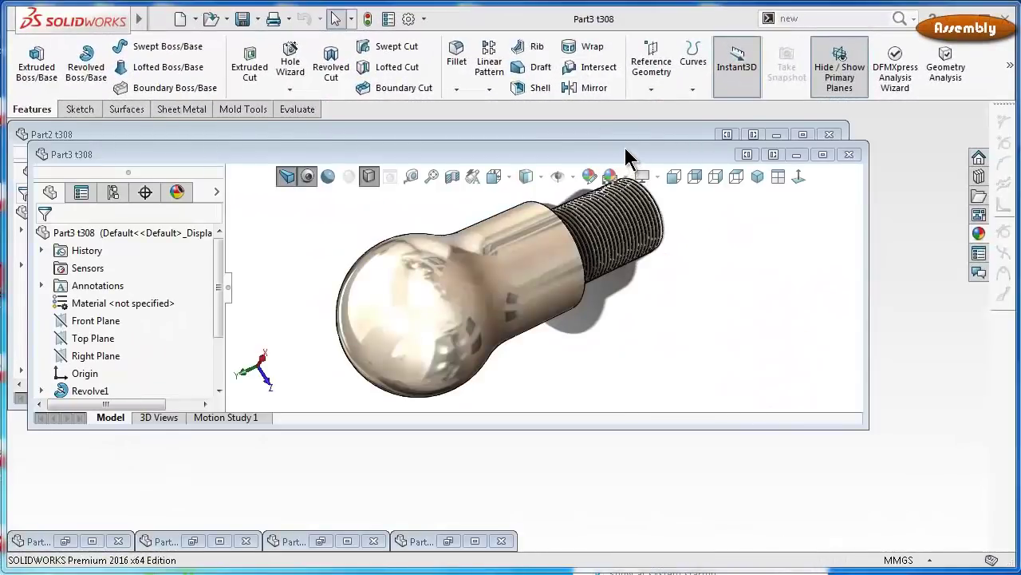
click(625, 133)
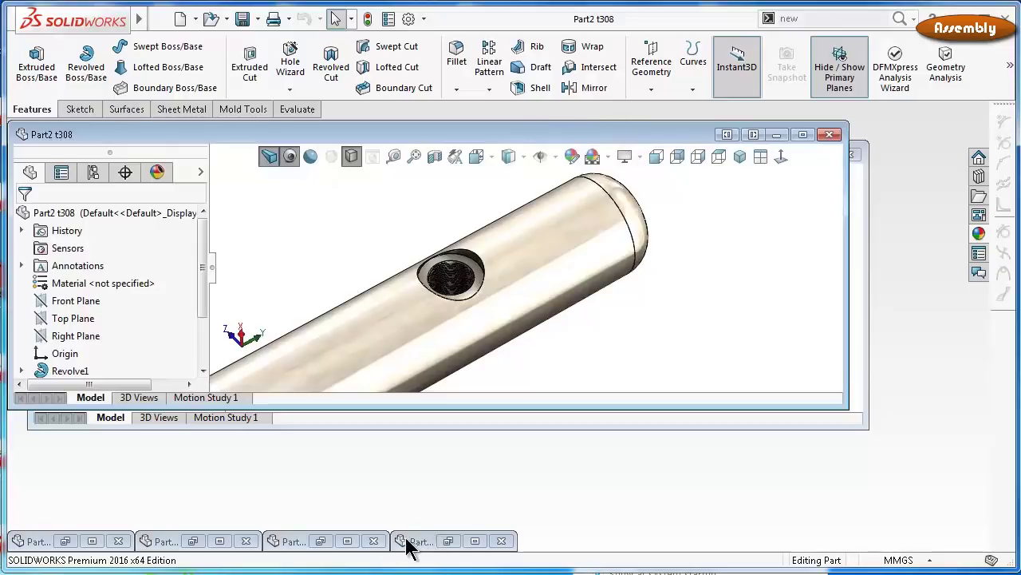
click(181, 17)
click(563, 240)
click(620, 479)
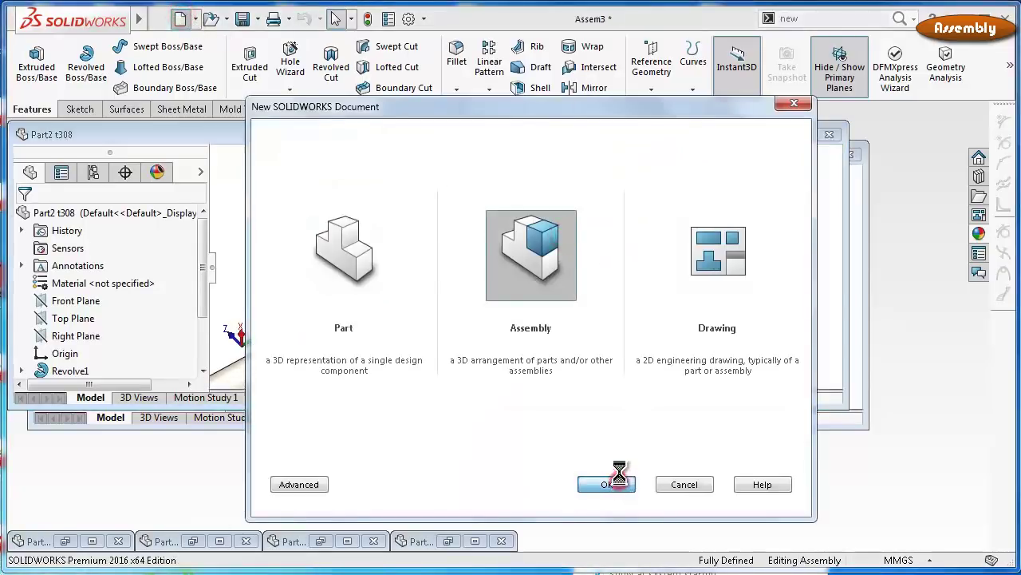
click(970, 132)
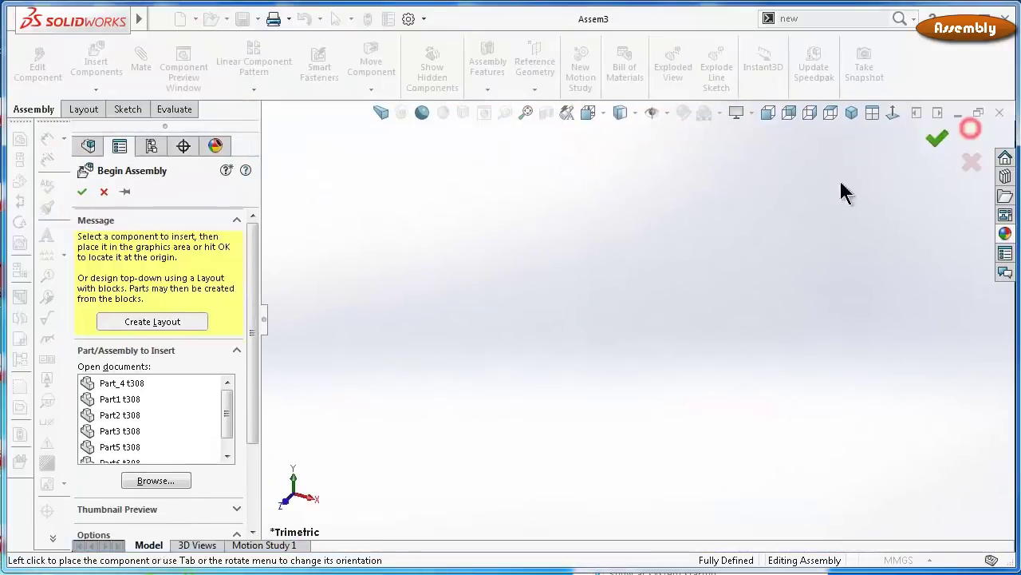
Show the origins and place Part5 t308 at the assembly origin
click(668, 113)
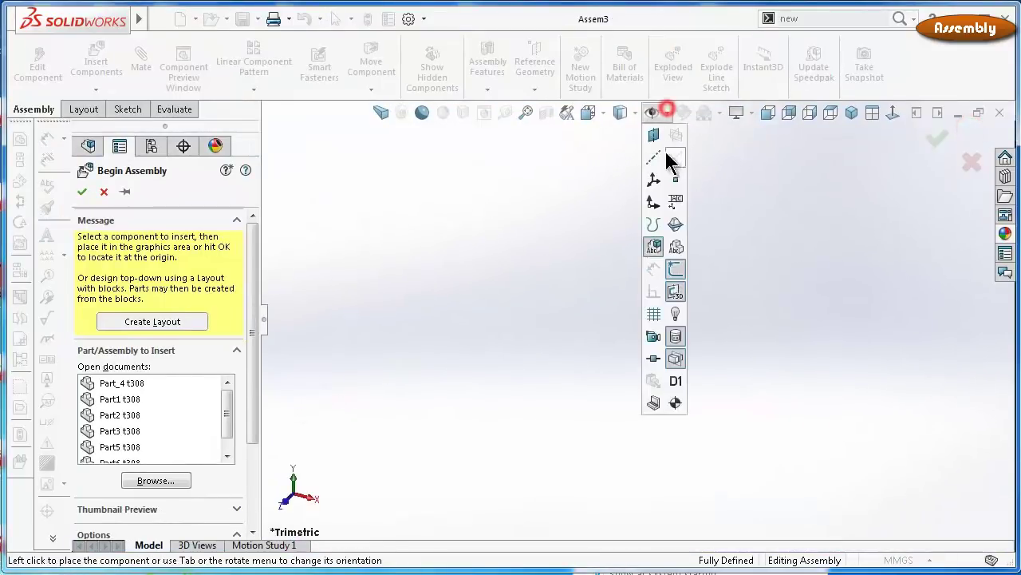
click(655, 206)
click(253, 370)
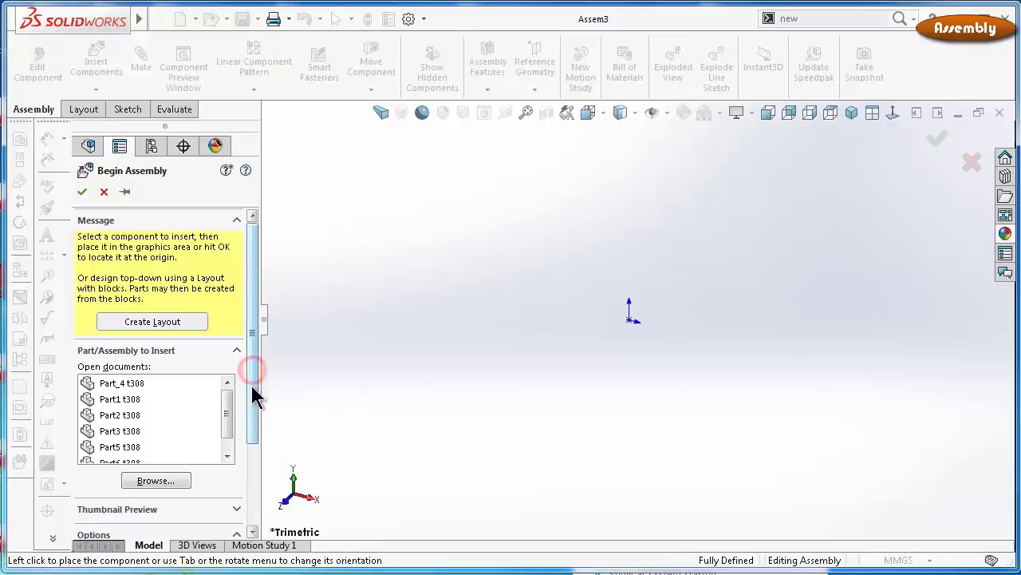
drag(254, 395, 255, 422)
drag(228, 370, 231, 383)
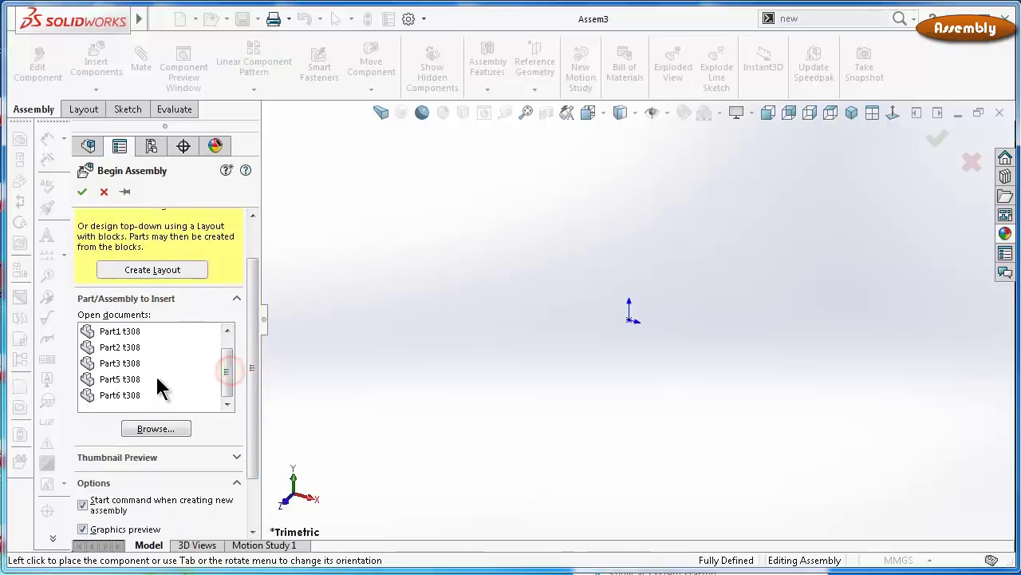
click(123, 378)
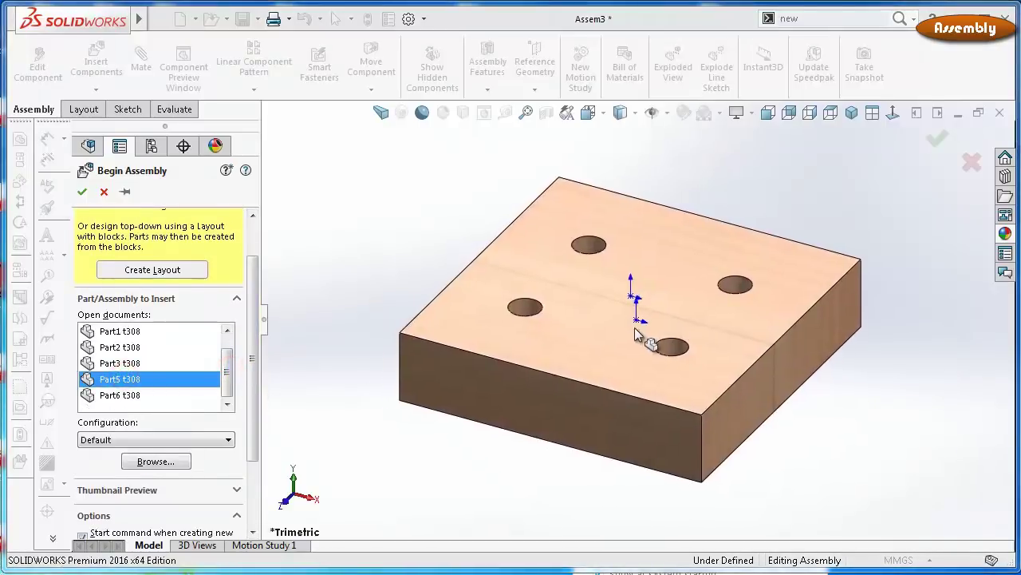
click(642, 332)
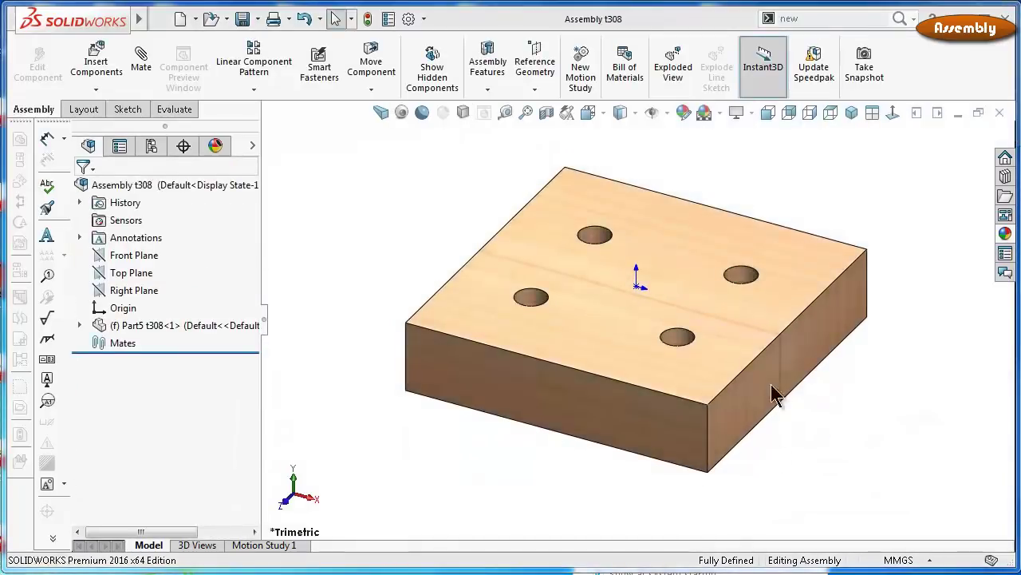
Adjust the scene and item visibility settings in the view toolbar
click(721, 118)
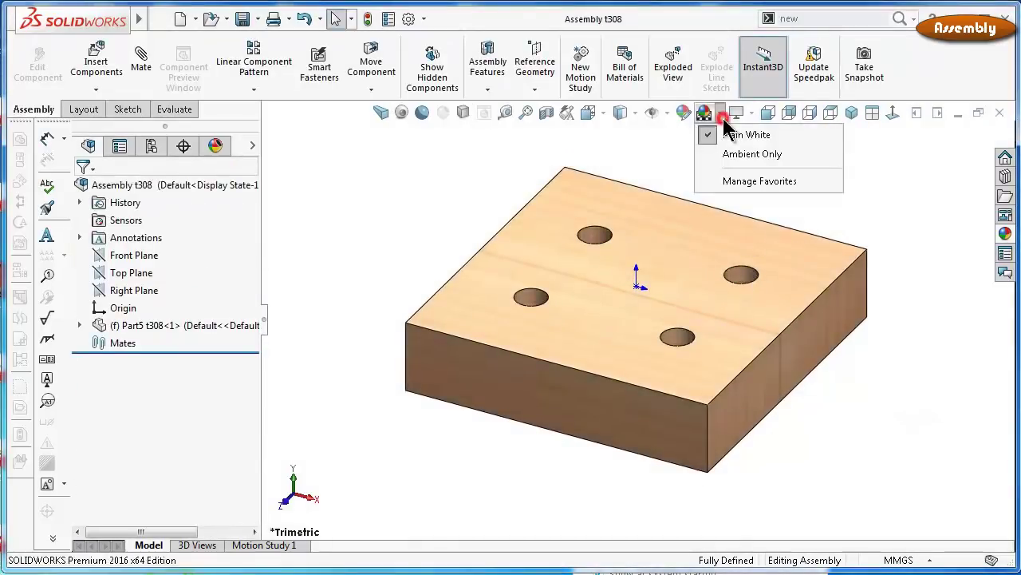
click(667, 113)
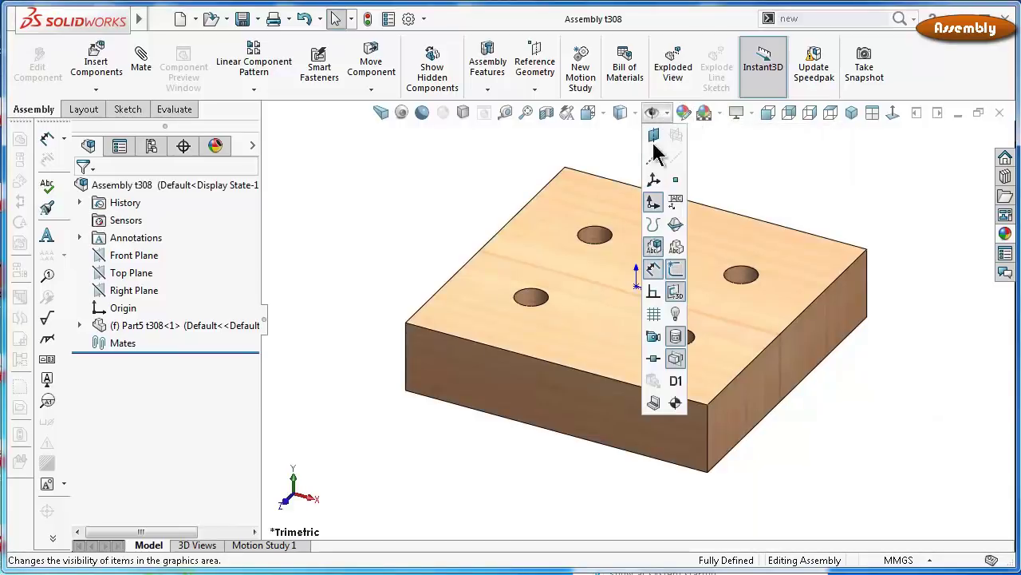
click(849, 186)
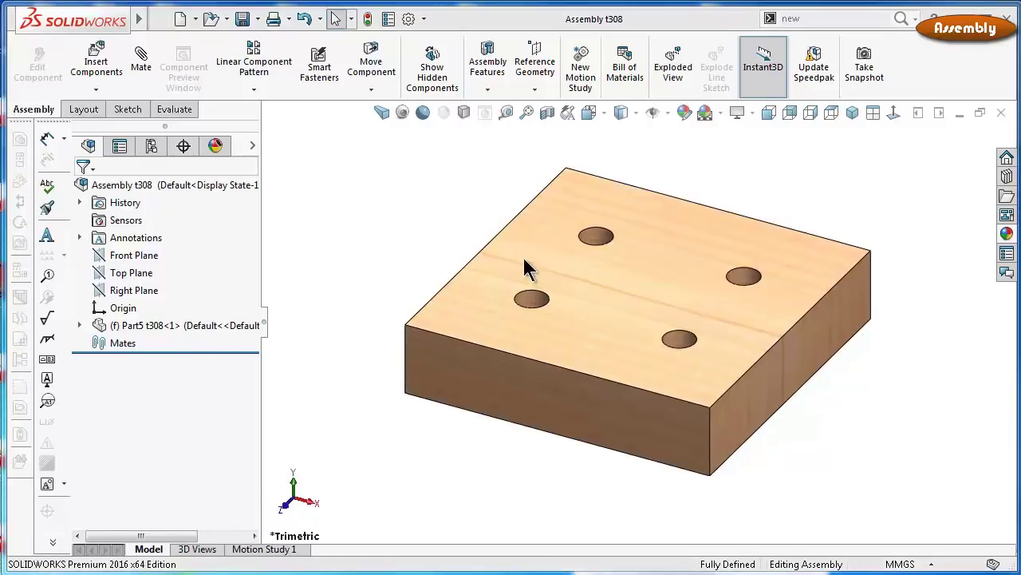
click(94, 67)
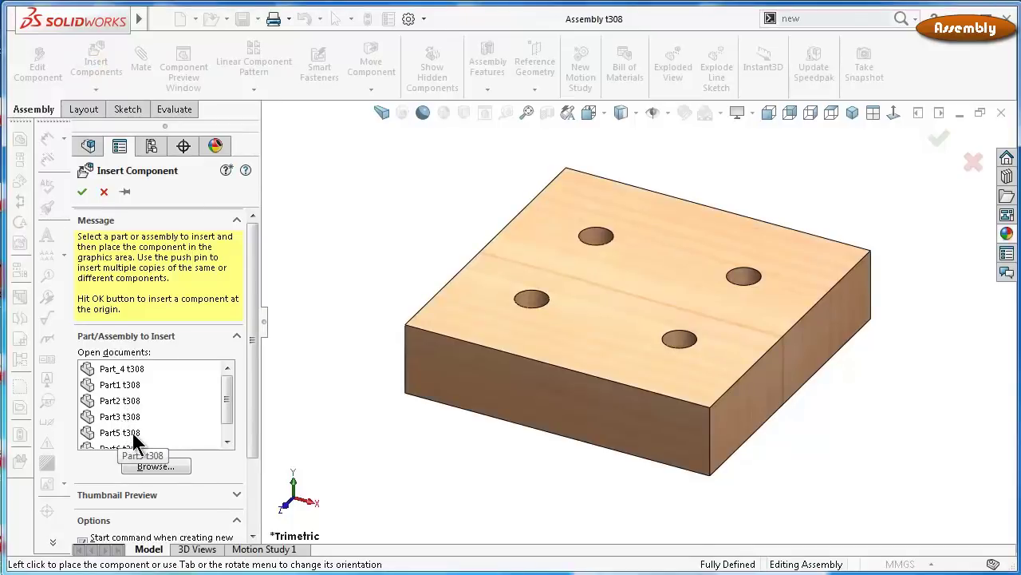
Insert the Part_4 bracket above the block
click(124, 368)
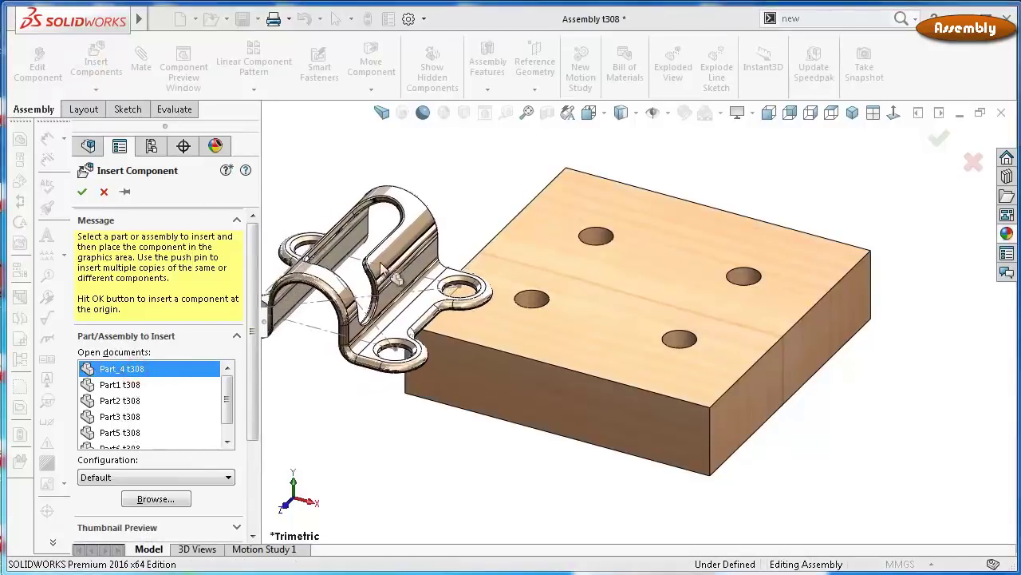
click(529, 245)
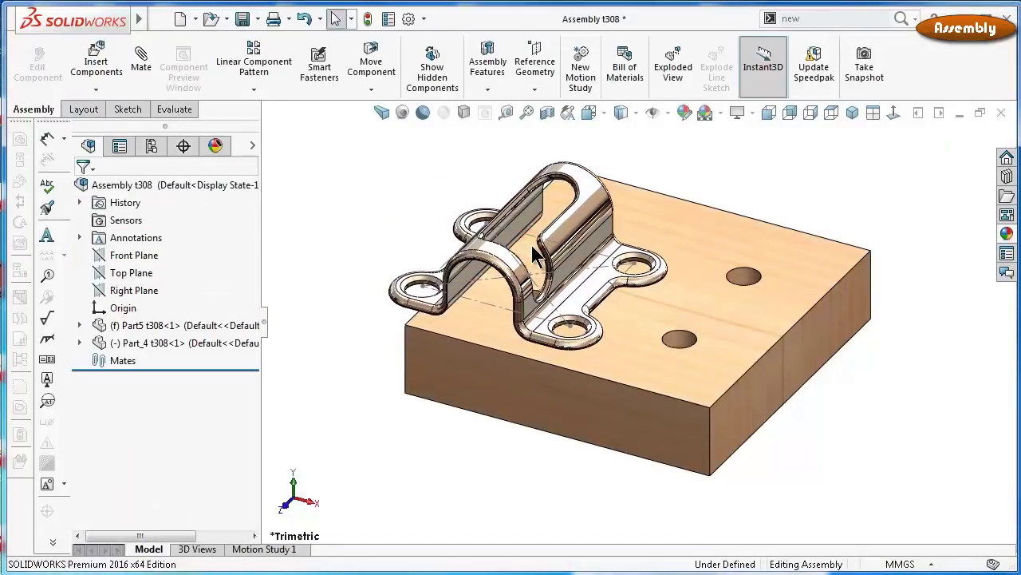
scroll(542, 301, down, 2)
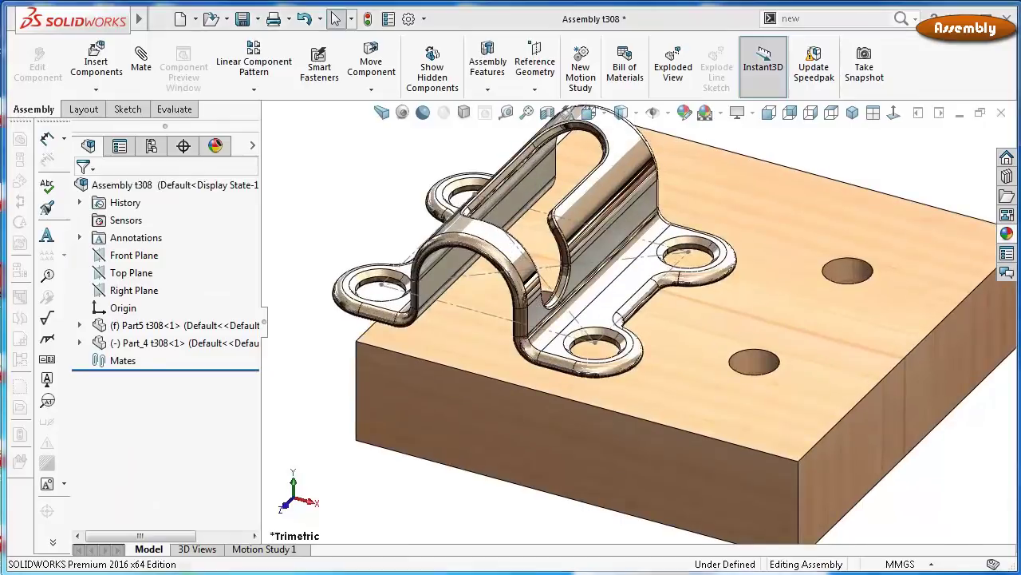
click(684, 516)
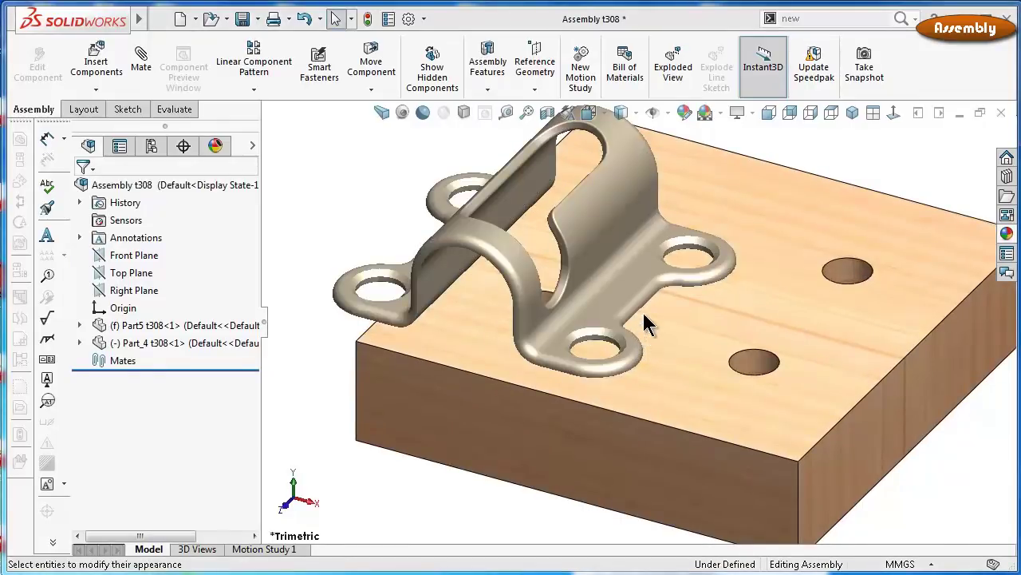
mouse_move(376, 210)
middle_down()
mouse_move(452, 285)
mouse_move(459, 371)
middle_up()
Mate the bracket's underside coincident with the block's top face
click(420, 421)
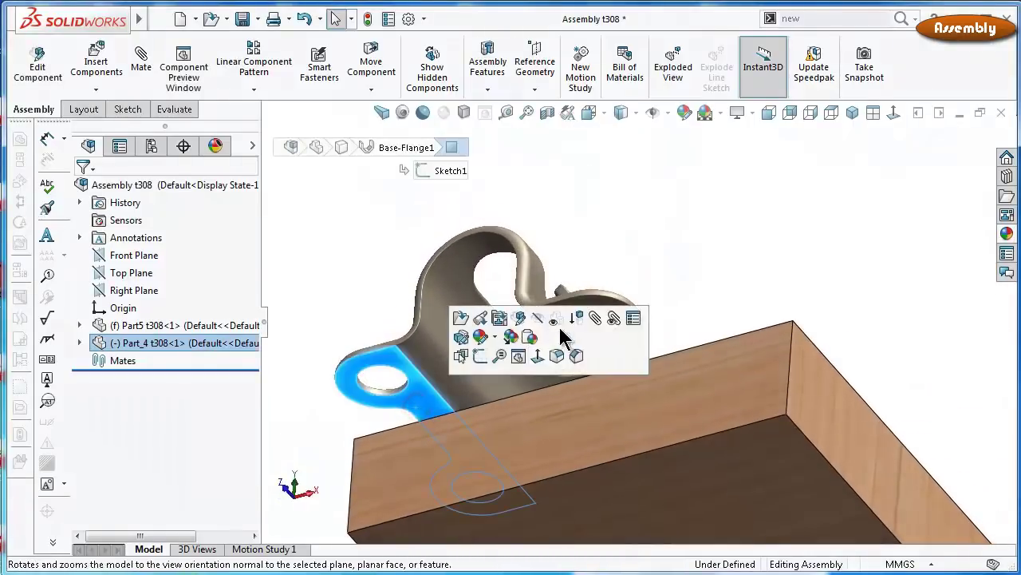
click(597, 318)
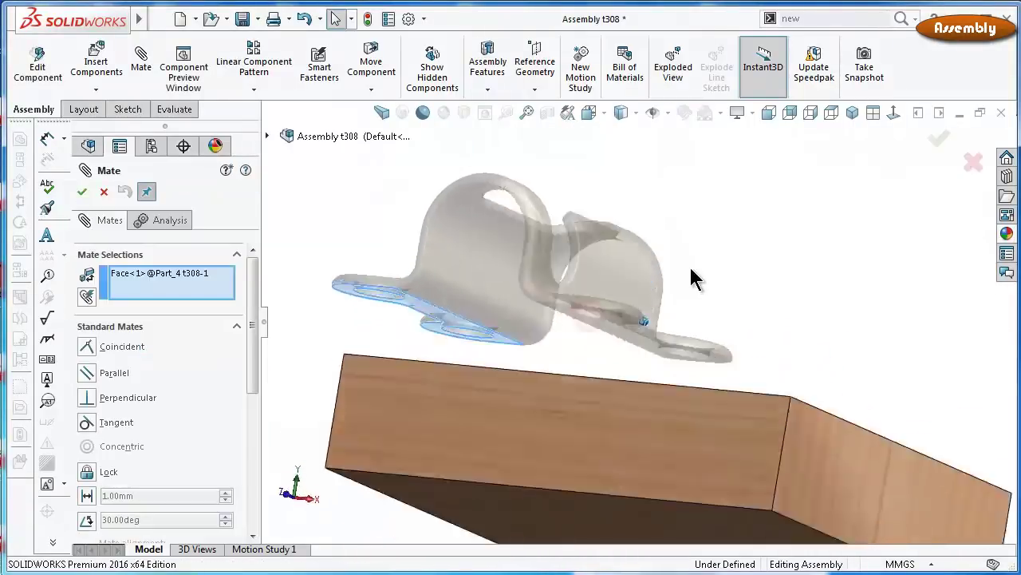
click(701, 331)
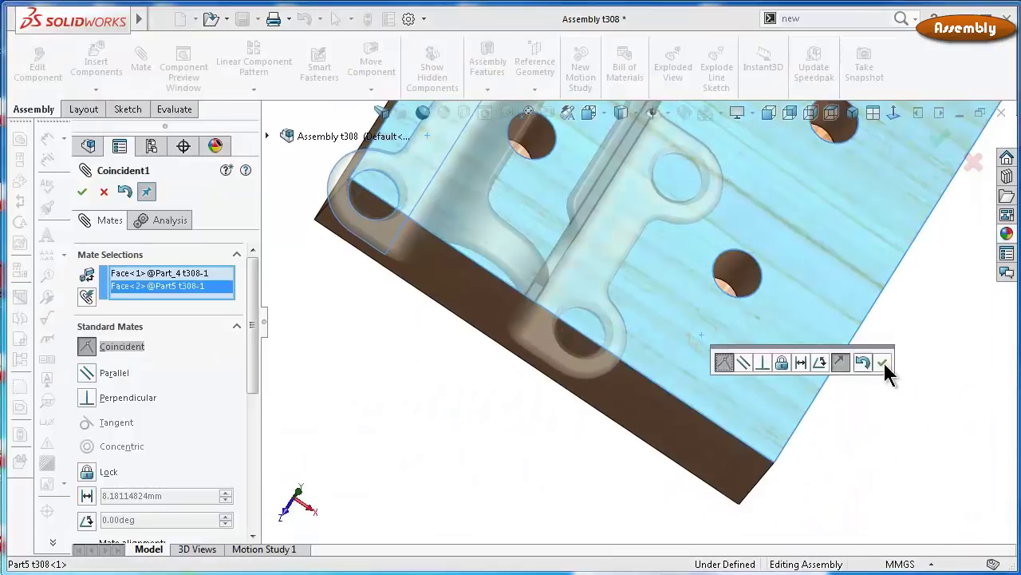
click(884, 364)
Make the first bracket lug hole concentric with its block hole
scroll(573, 335, down, 5)
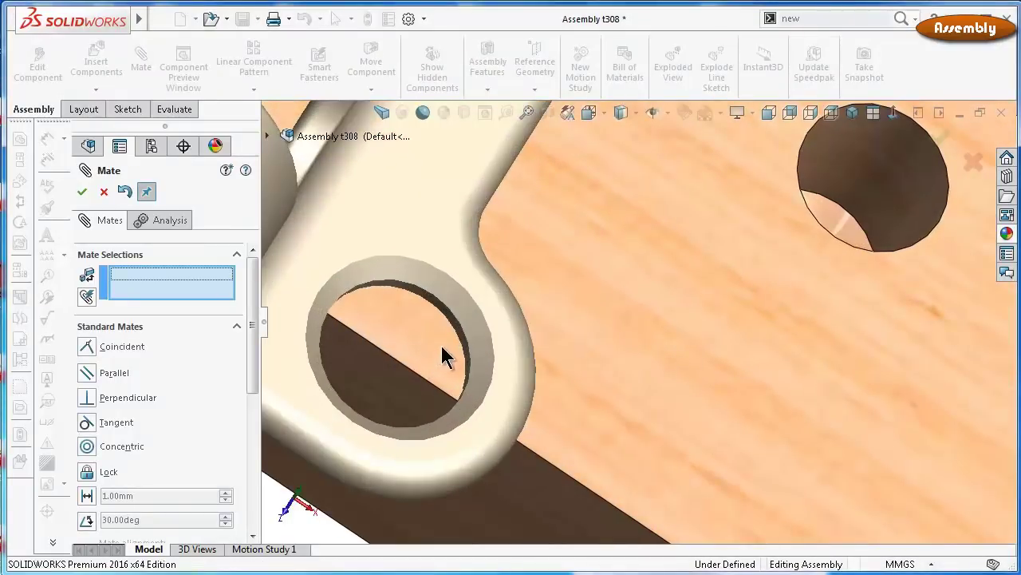
click(486, 320)
scroll(854, 279, up, 3)
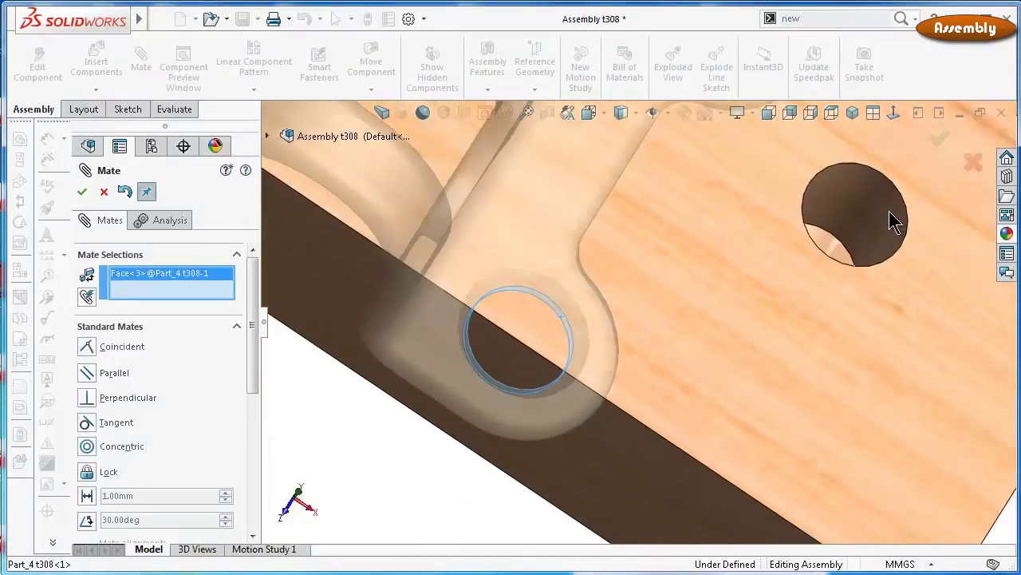
click(894, 222)
click(996, 193)
Make the second lug hole concentric with its block hole and close the Mate manager
scroll(958, 216, down, 5)
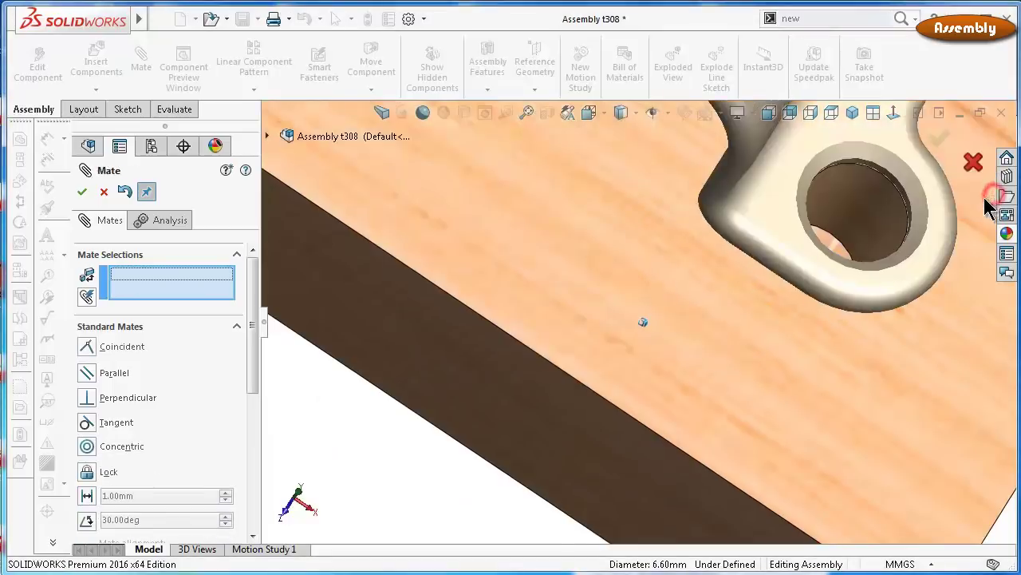
scroll(827, 278, up, 2)
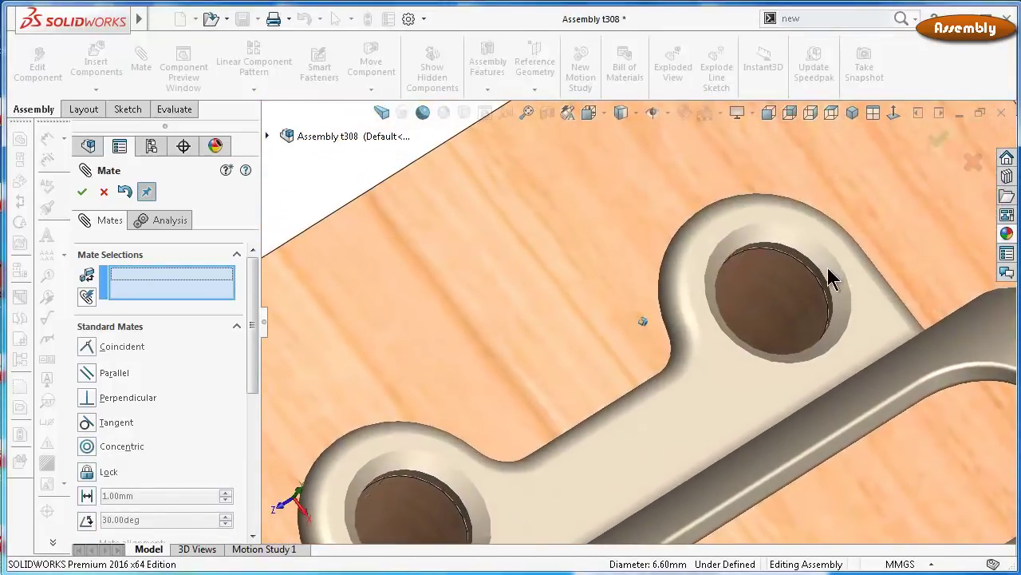
scroll(743, 275, down, 4)
click(744, 247)
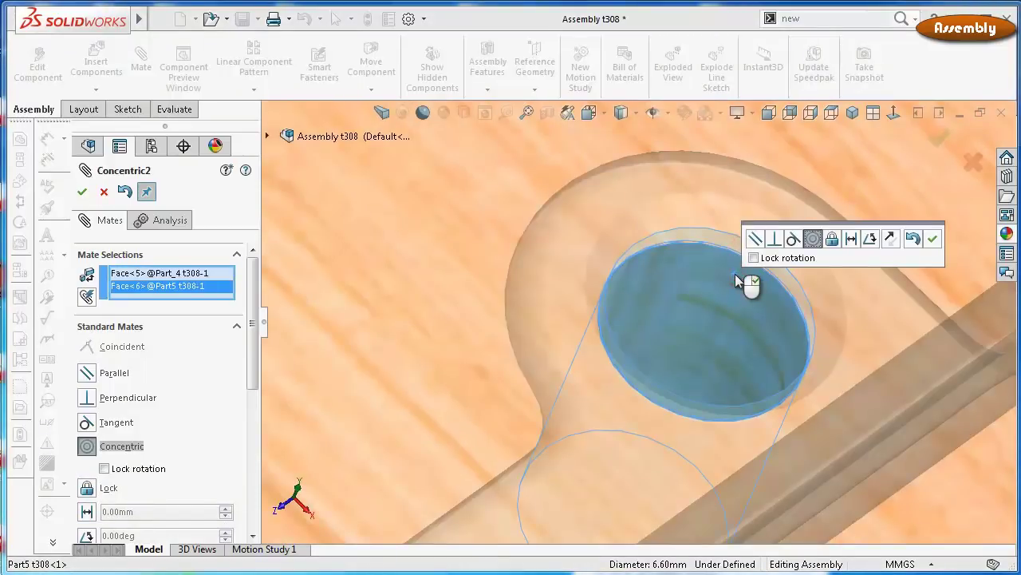
right_click(737, 281)
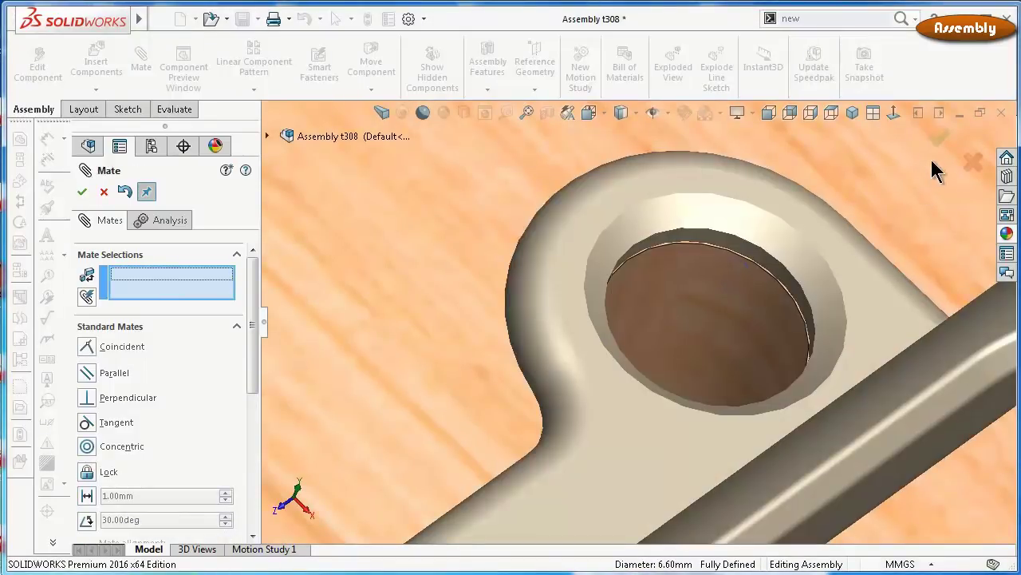
click(940, 142)
scroll(859, 223, up, 5)
scroll(789, 286, up, 5)
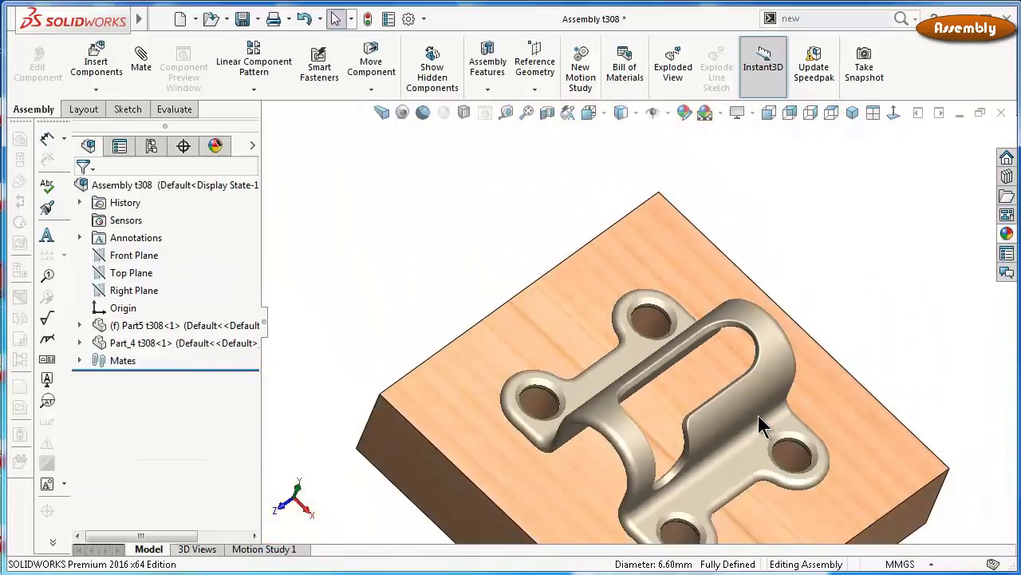
click(742, 417)
middle_drag(746, 410, 808, 232)
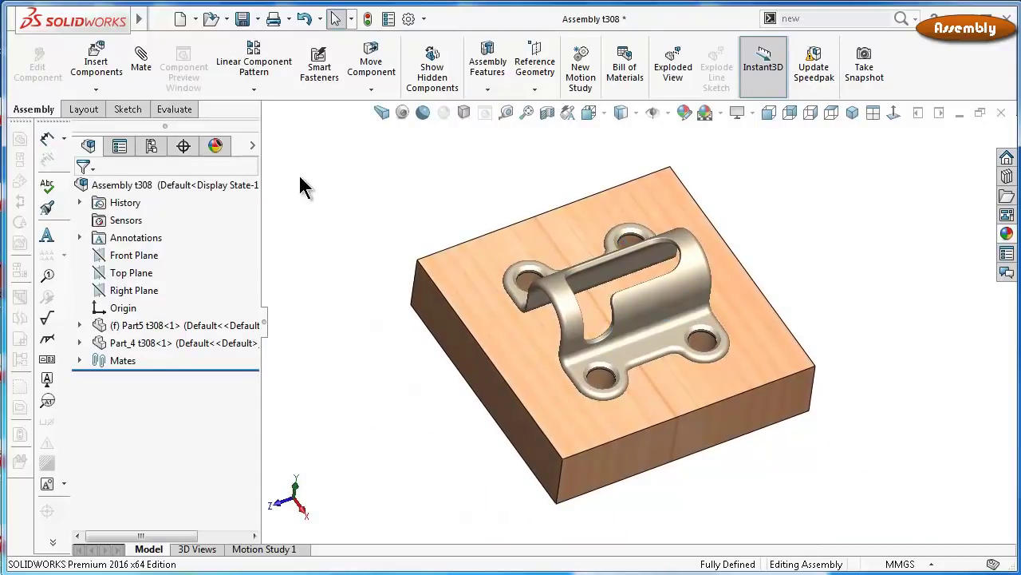
Insert Part6 t308 and mate its side face coincident with Part5's end face
click(96, 66)
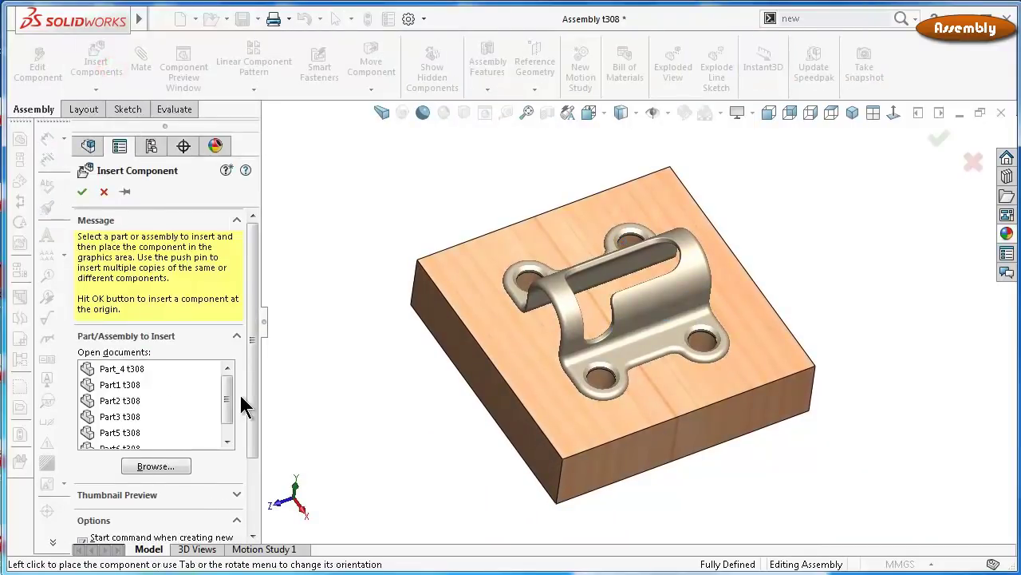
click(170, 435)
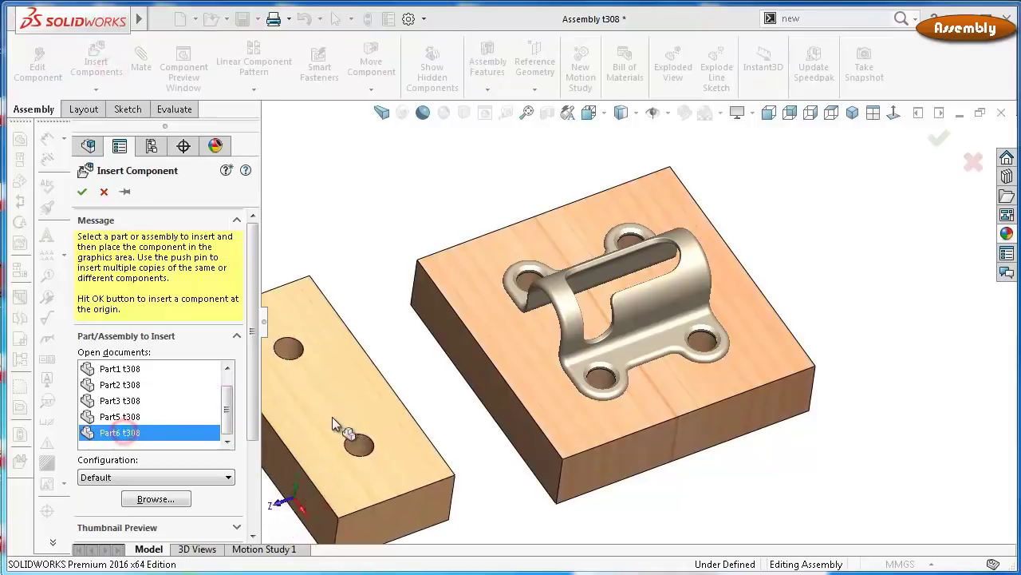
click(402, 404)
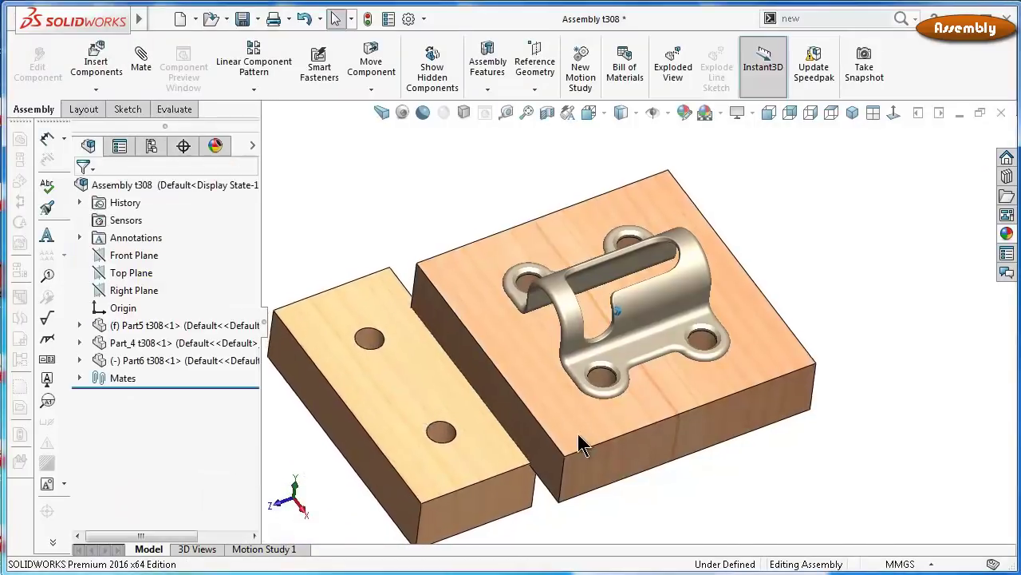
scroll(563, 465, down, 3)
click(533, 522)
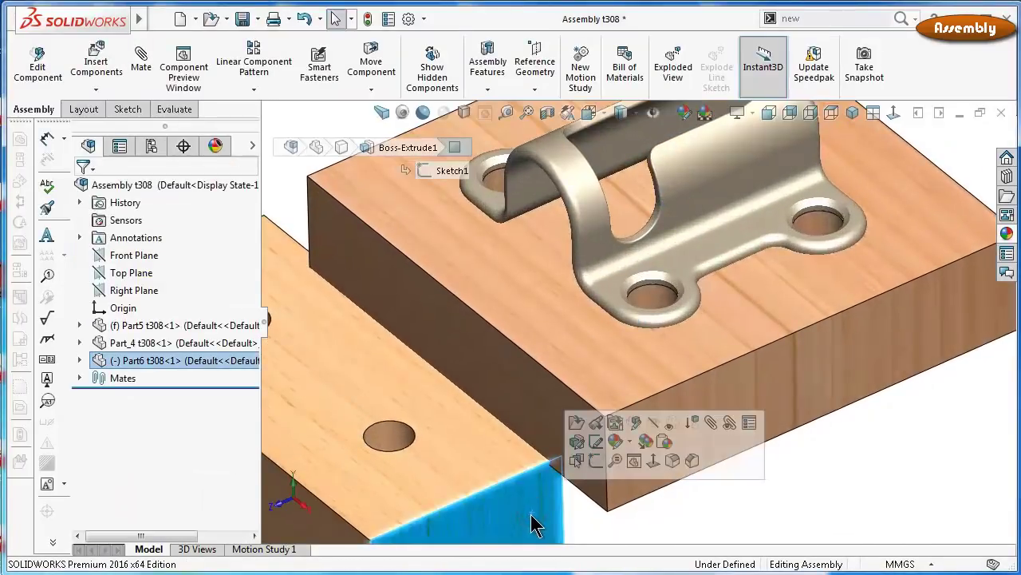
ctrl+click(710, 447)
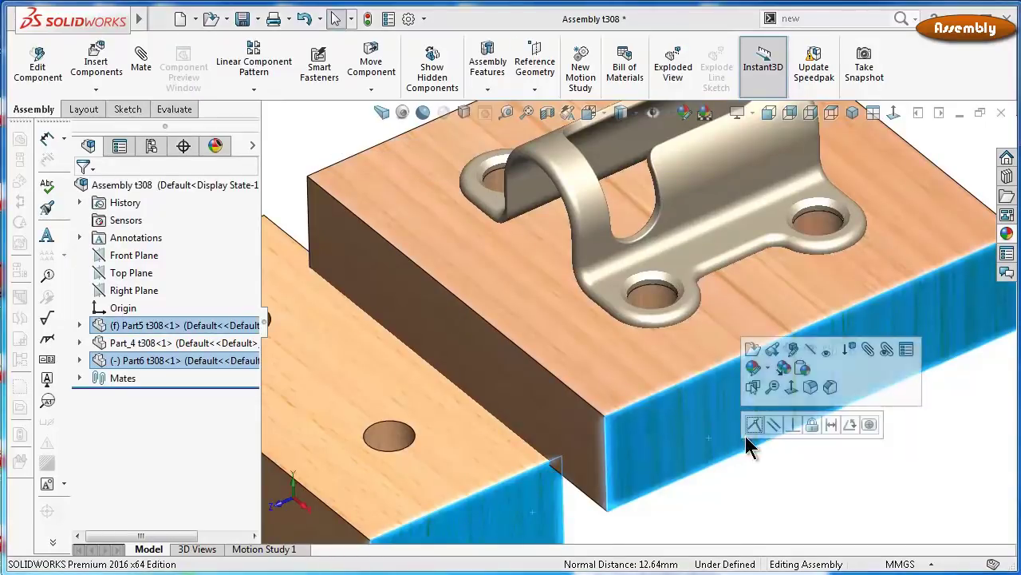
click(754, 424)
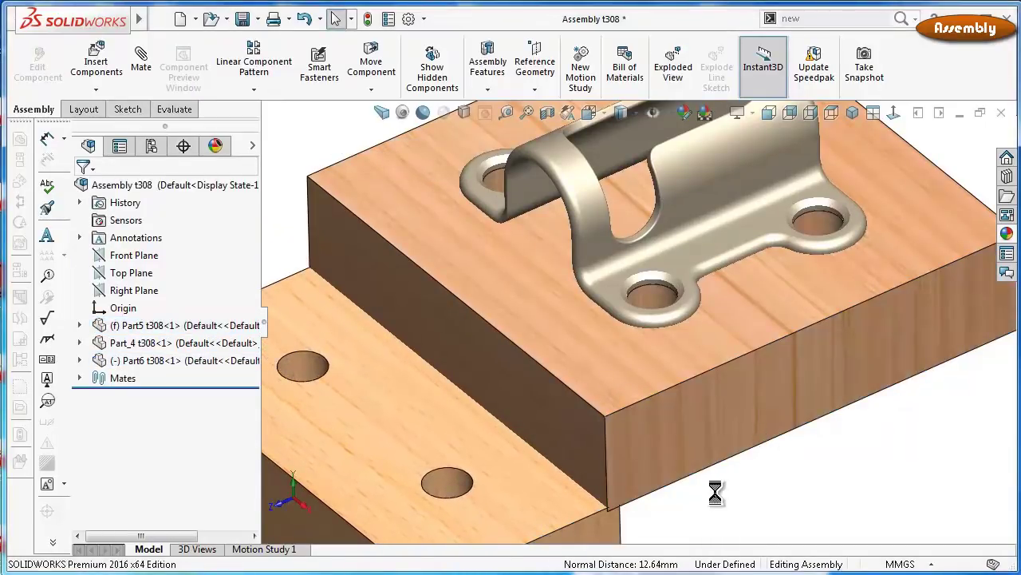
Mate the new block coincident with the first block's top face
click(556, 505)
ctrl+click(611, 351)
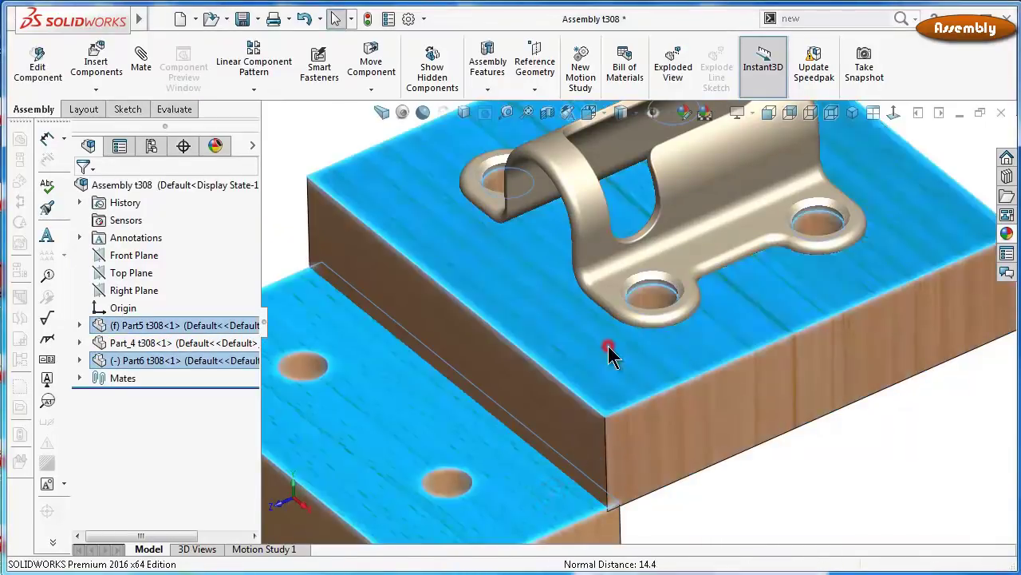
click(652, 332)
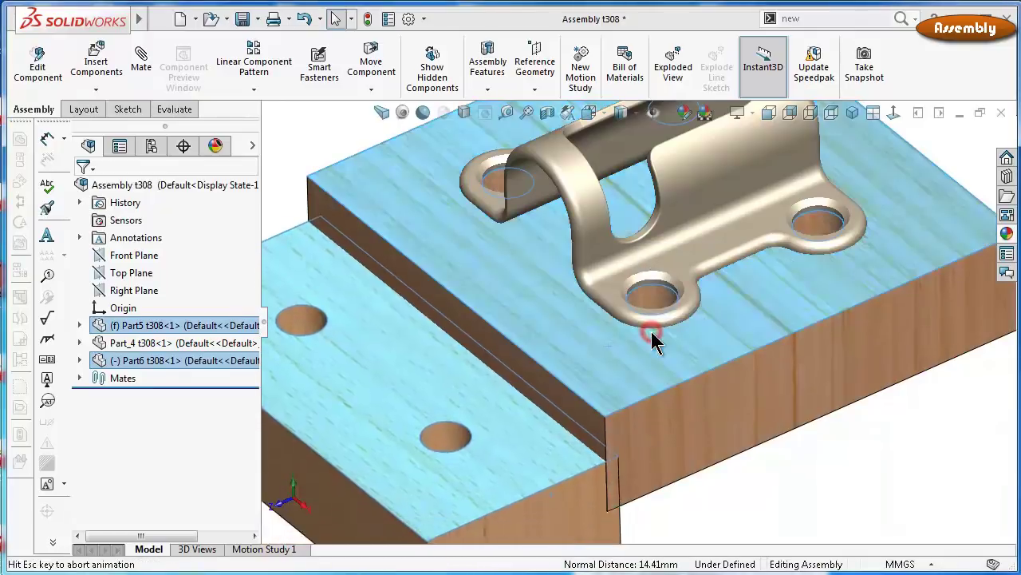
key(ctrl+7)
key(f)
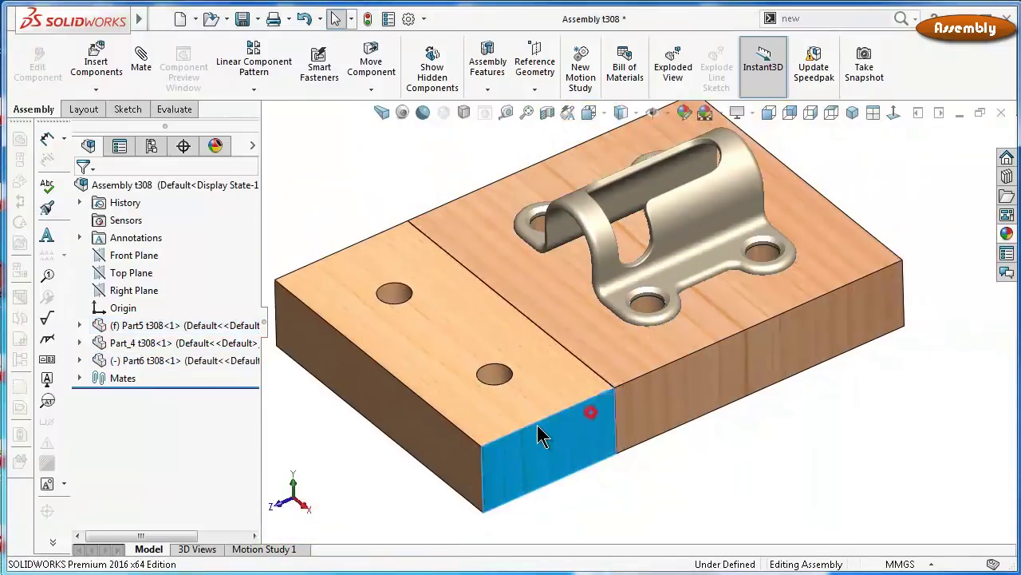
drag(582, 416, 536, 434)
click(750, 467)
Butt the two blocks' end faces together with a coincident mate
middle_drag(727, 443, 501, 436)
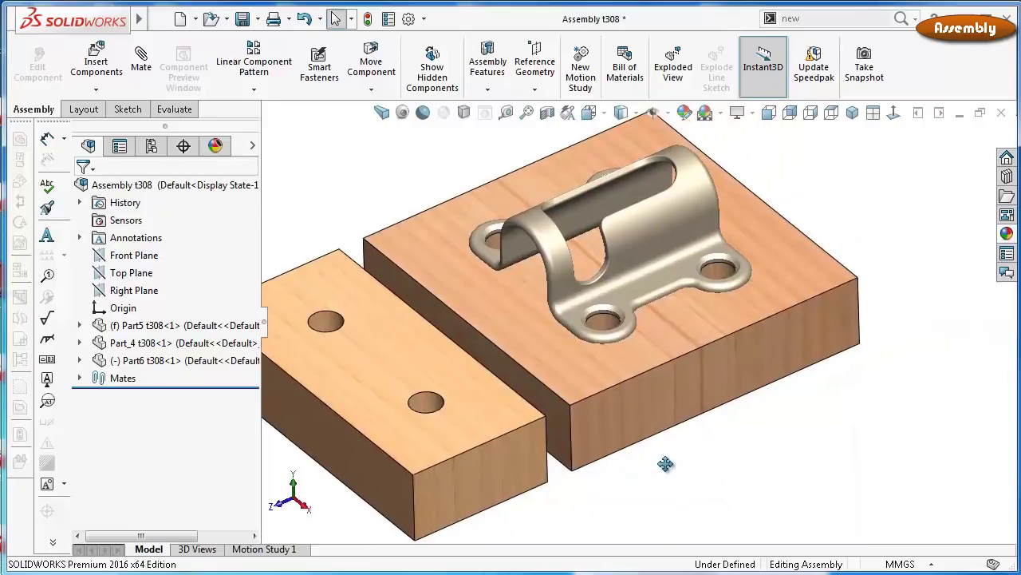
click(475, 423)
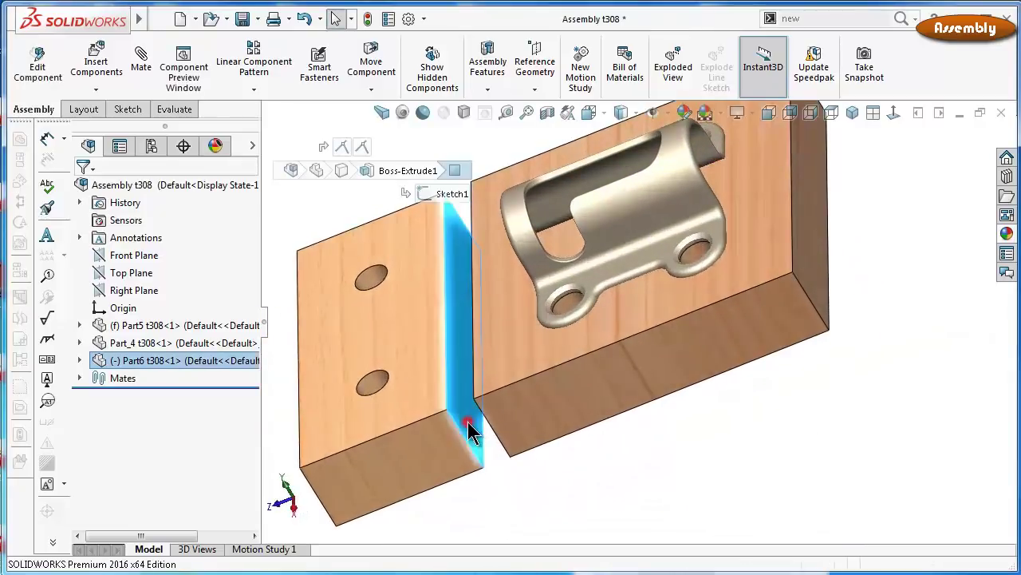
middle_drag(707, 472, 550, 435)
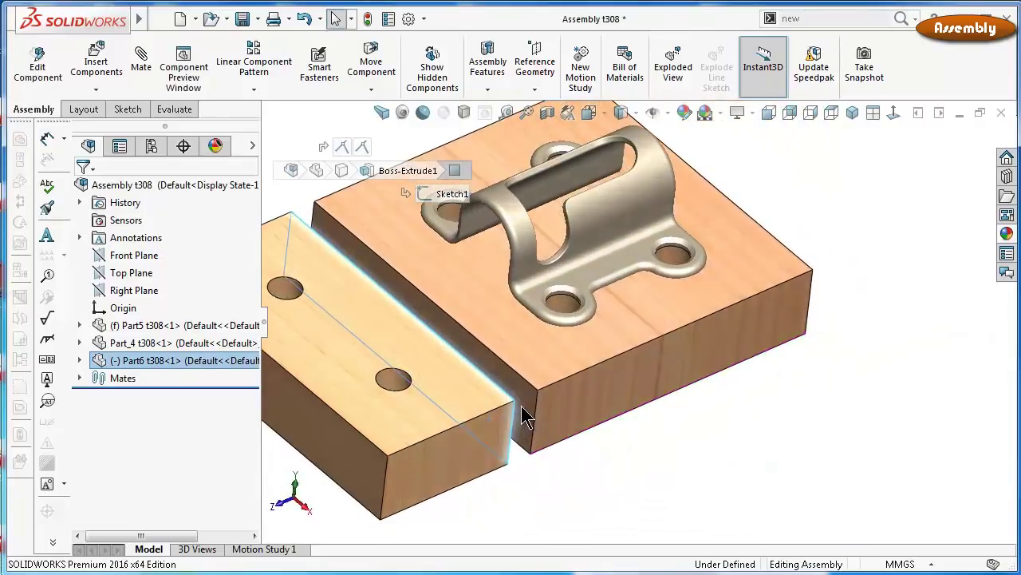
ctrl+click(525, 415)
click(564, 381)
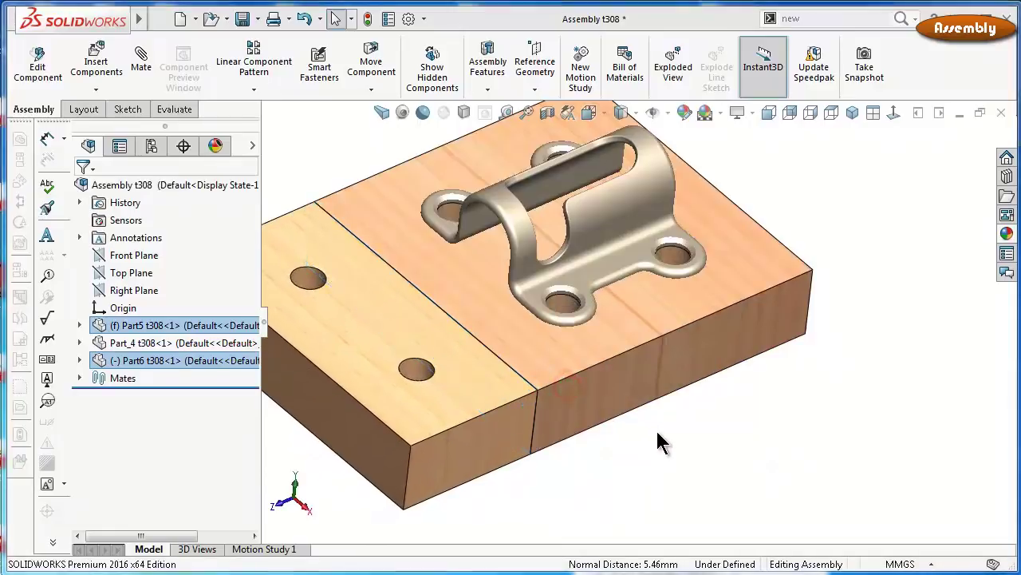
click(709, 440)
key(f)
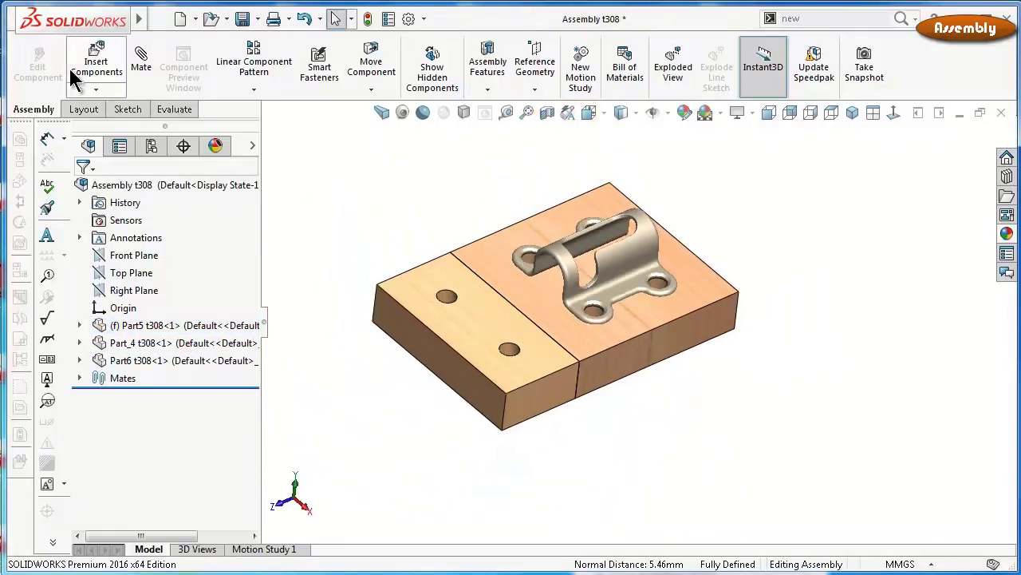
click(74, 71)
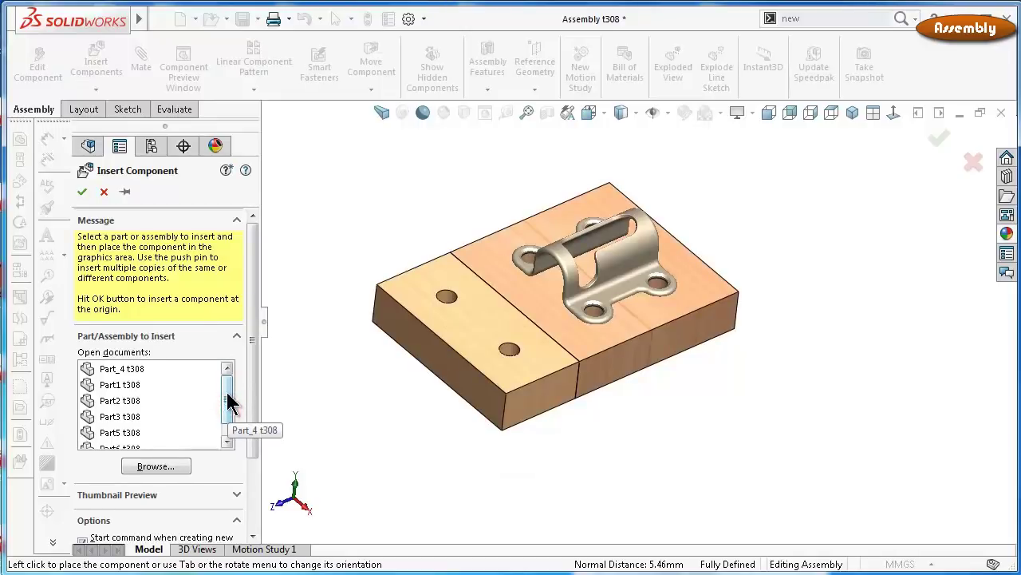
Insert the Part1 t308 clip and place it beside the boards
drag(225, 411, 225, 398)
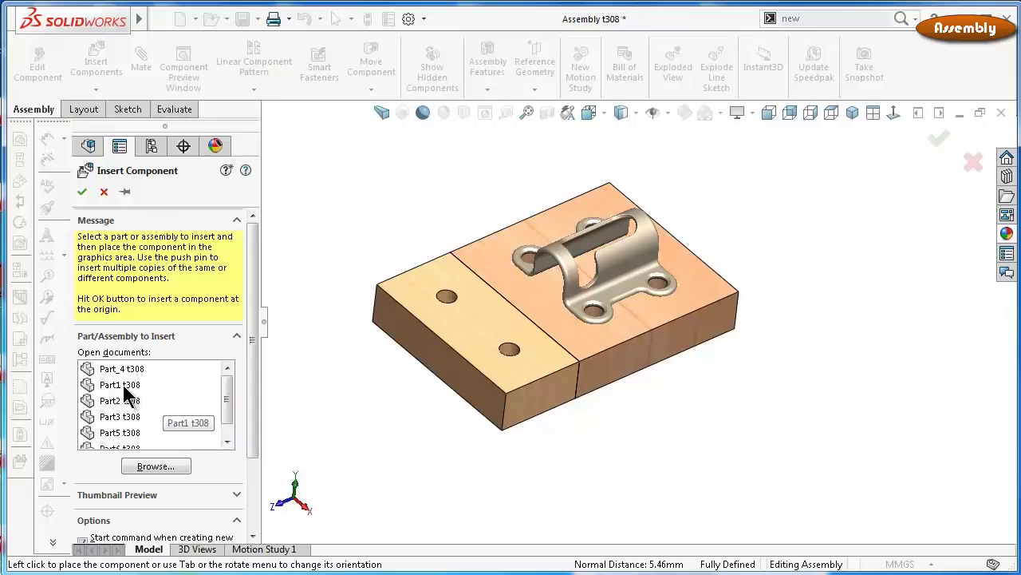
click(121, 387)
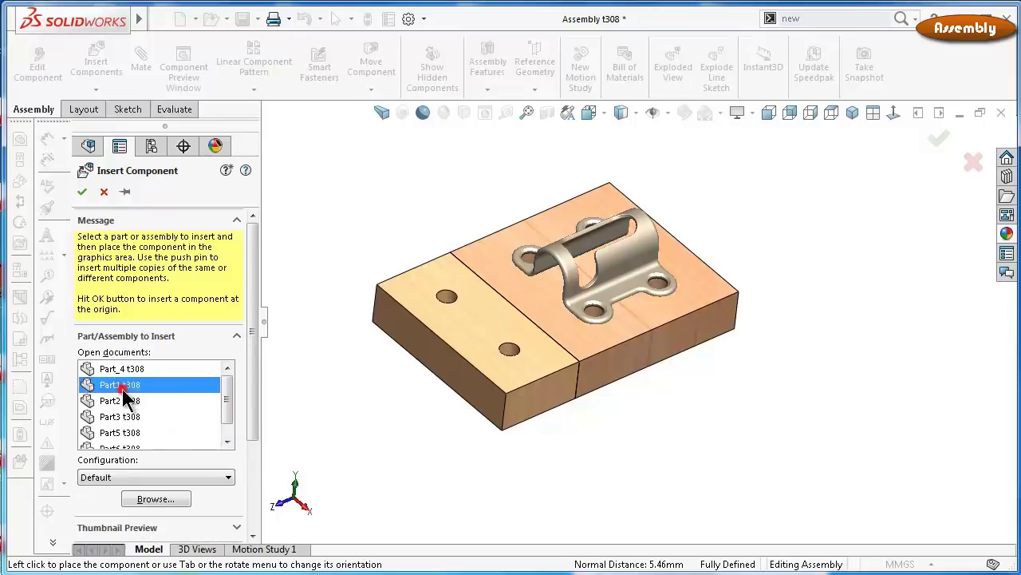
click(398, 318)
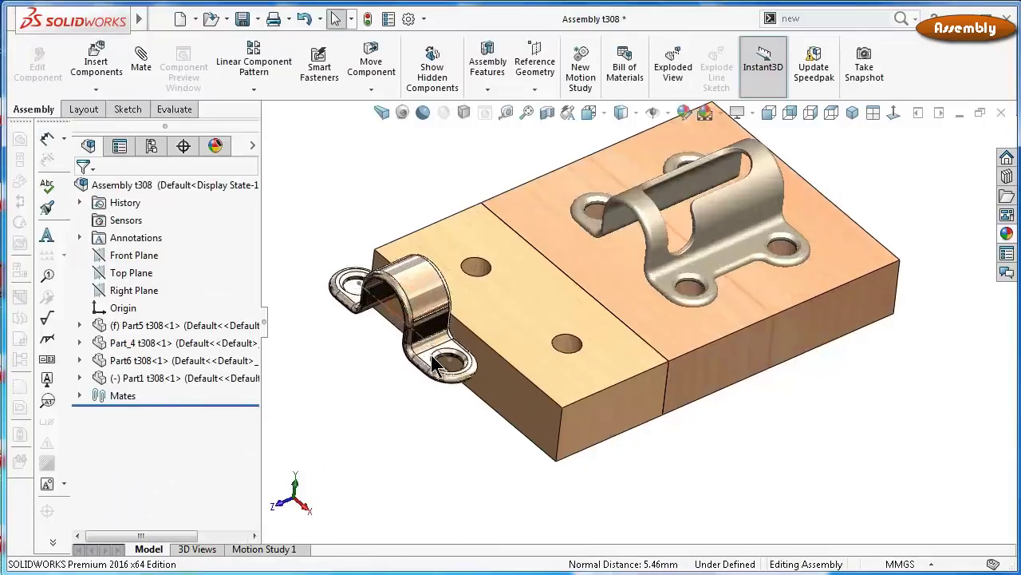
scroll(384, 360, down, 4)
scroll(618, 521, up, 3)
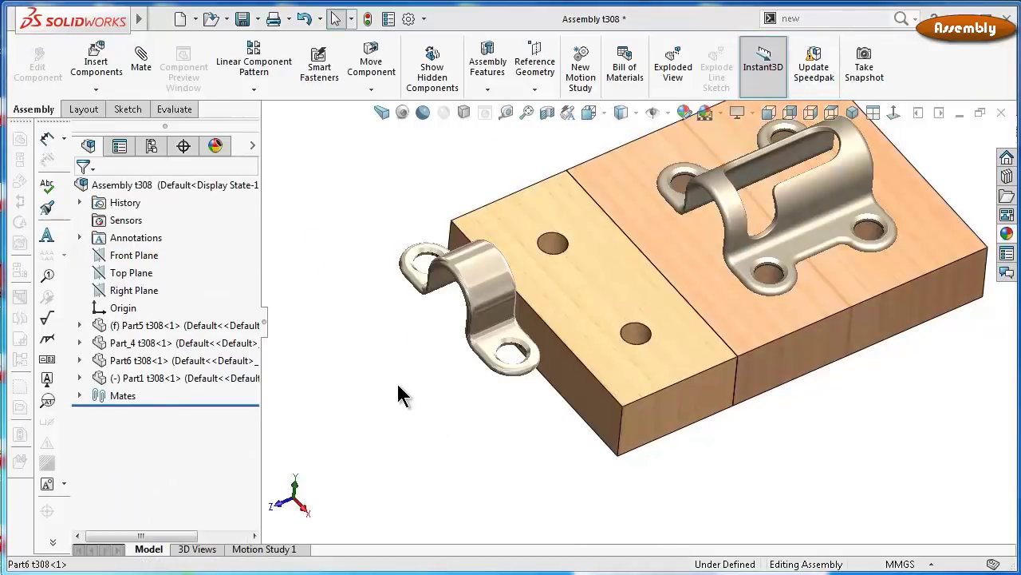
middle_drag(519, 356, 588, 255)
scroll(490, 368, down, 4)
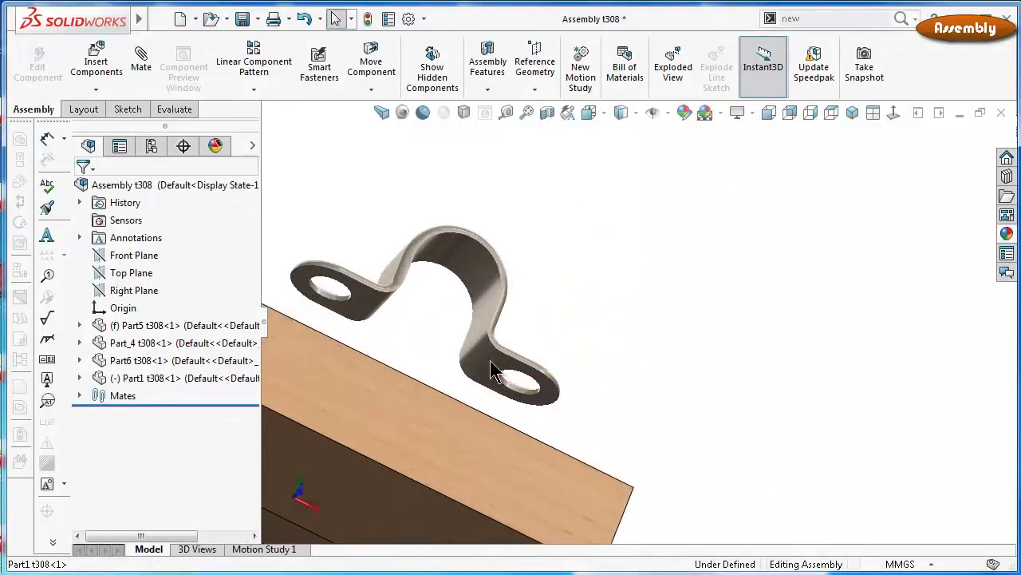
Mate the clip's flat tab face coincident with the board face
click(487, 375)
scroll(505, 384, down, 2)
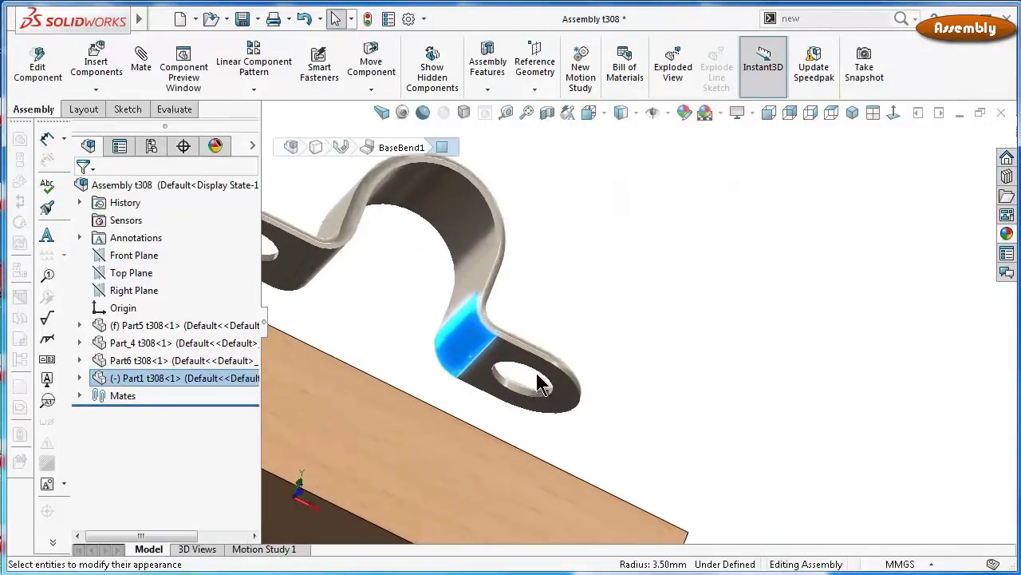
scroll(505, 383, down, 2)
click(471, 391)
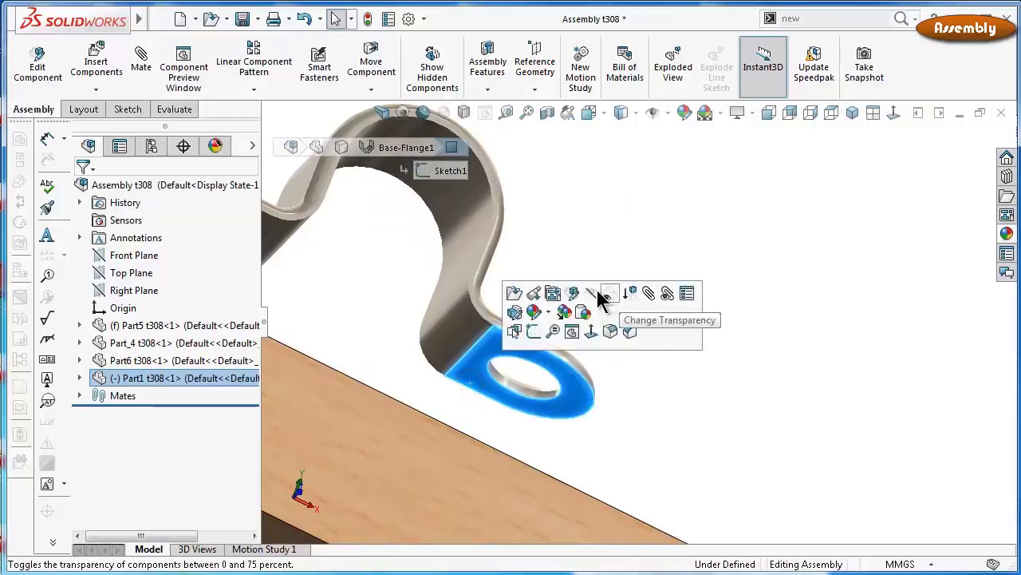
click(640, 292)
middle_drag(620, 296, 580, 413)
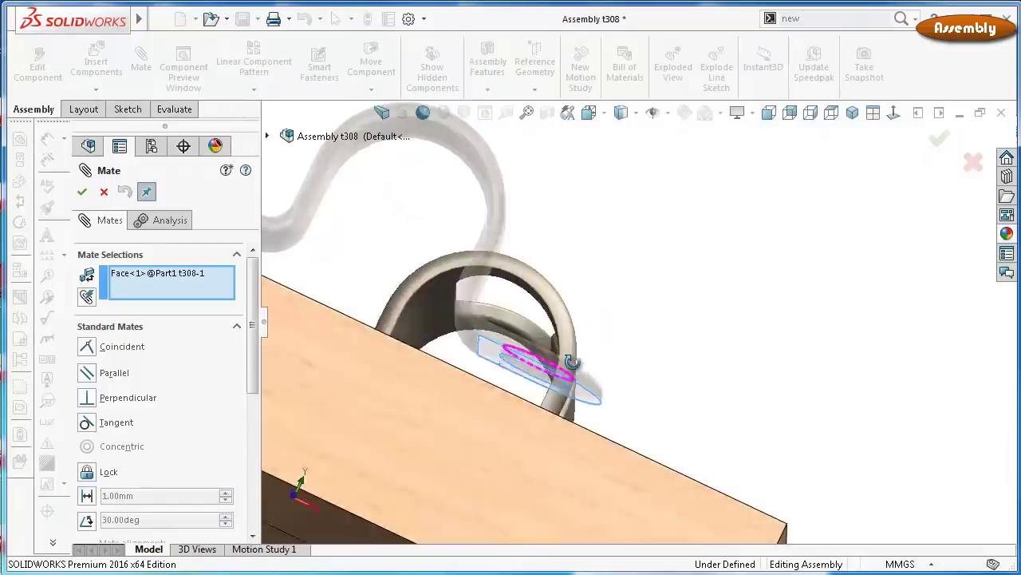
click(707, 321)
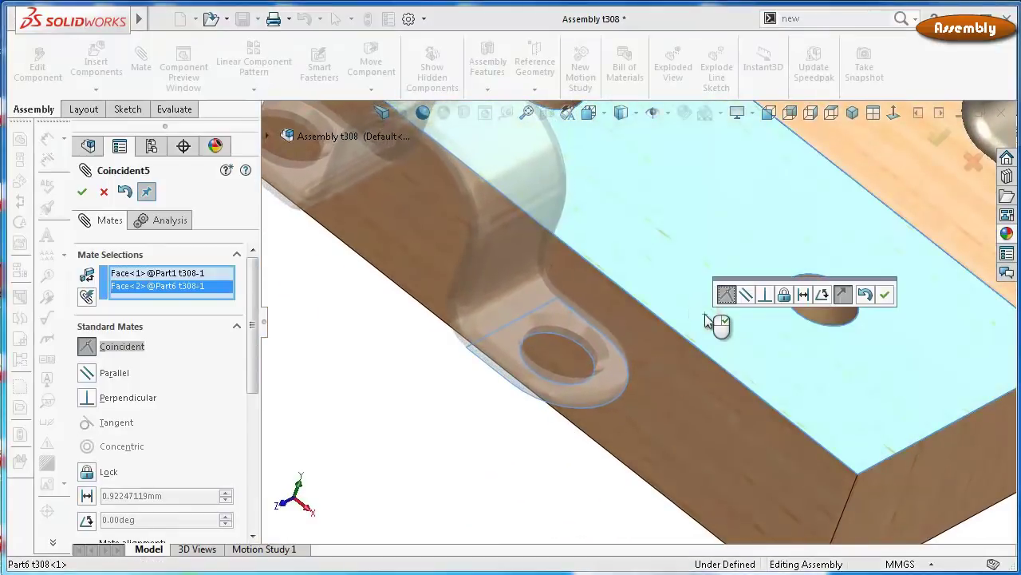
click(884, 295)
Mate the clip hole's edge coincident with the board hole
scroll(615, 354, down, 3)
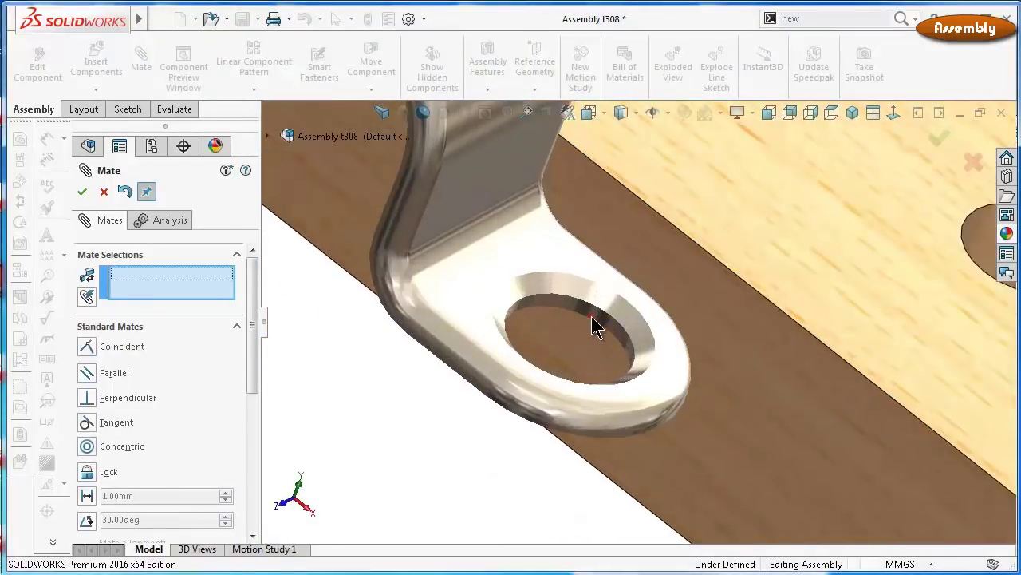
click(593, 323)
scroll(707, 317, up, 2)
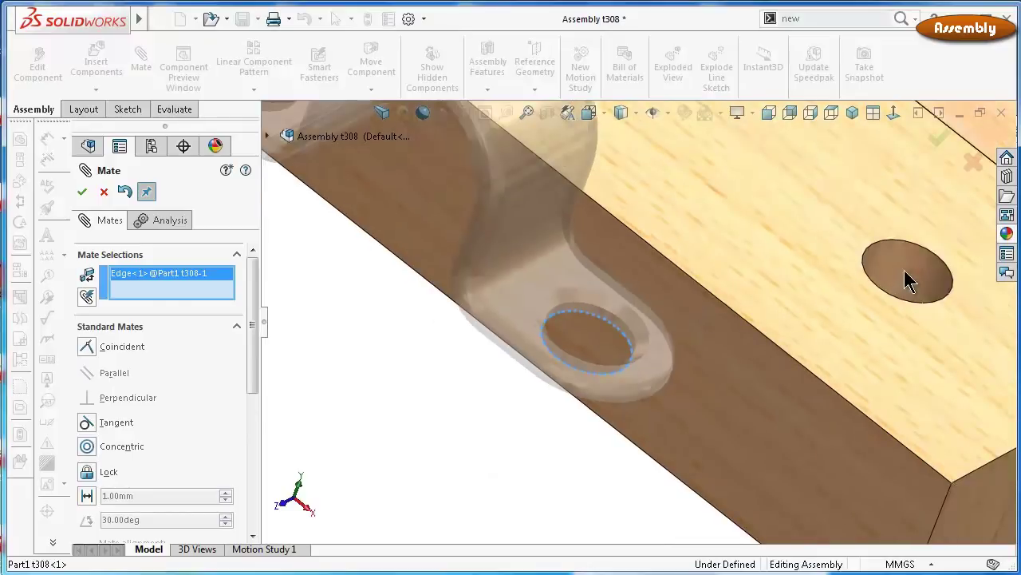
click(908, 280)
click(998, 250)
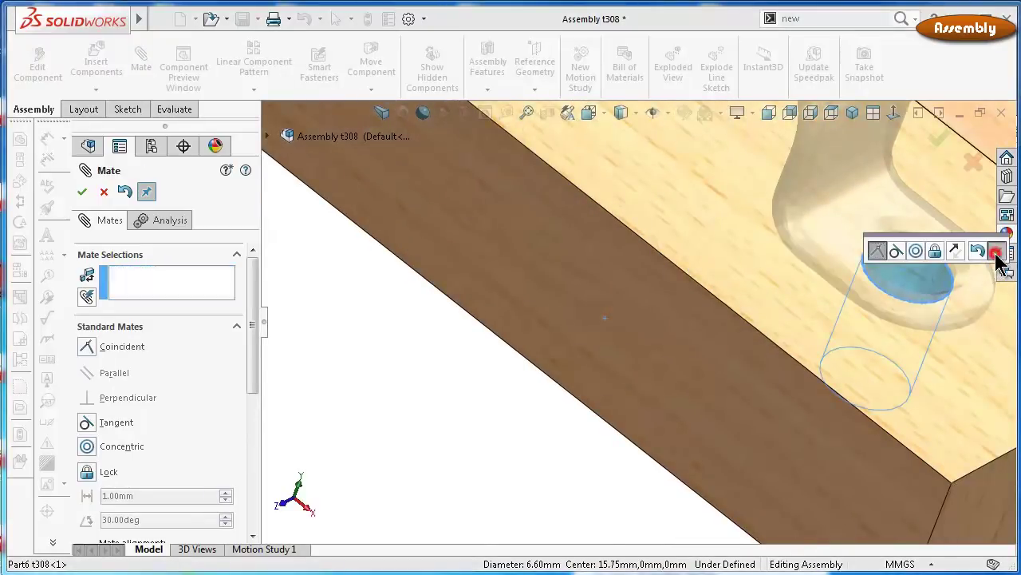
Make the clip hole face concentric with the board hole face
scroll(616, 250, up, 3)
scroll(607, 189, down, 2)
scroll(762, 257, down, 2)
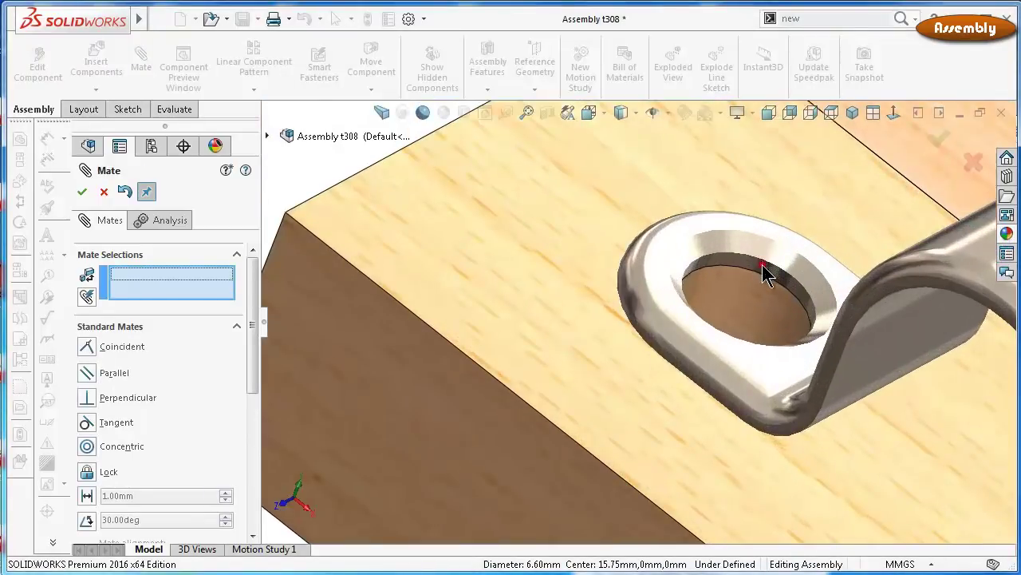
click(762, 265)
click(743, 291)
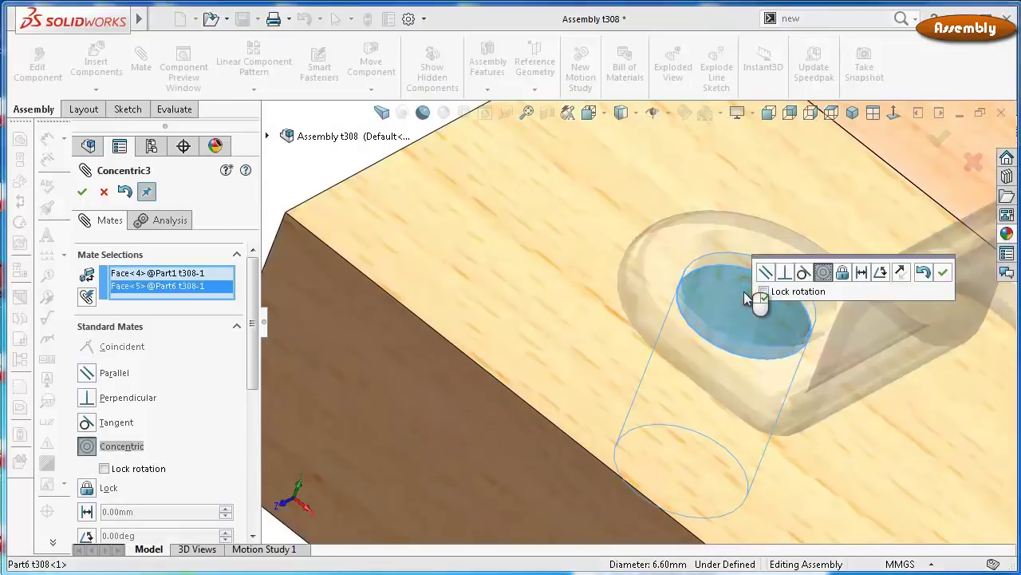
key(Return)
Close the Mate panel
scroll(730, 302, up, 3)
scroll(722, 308, down, 1)
scroll(722, 308, up, 2)
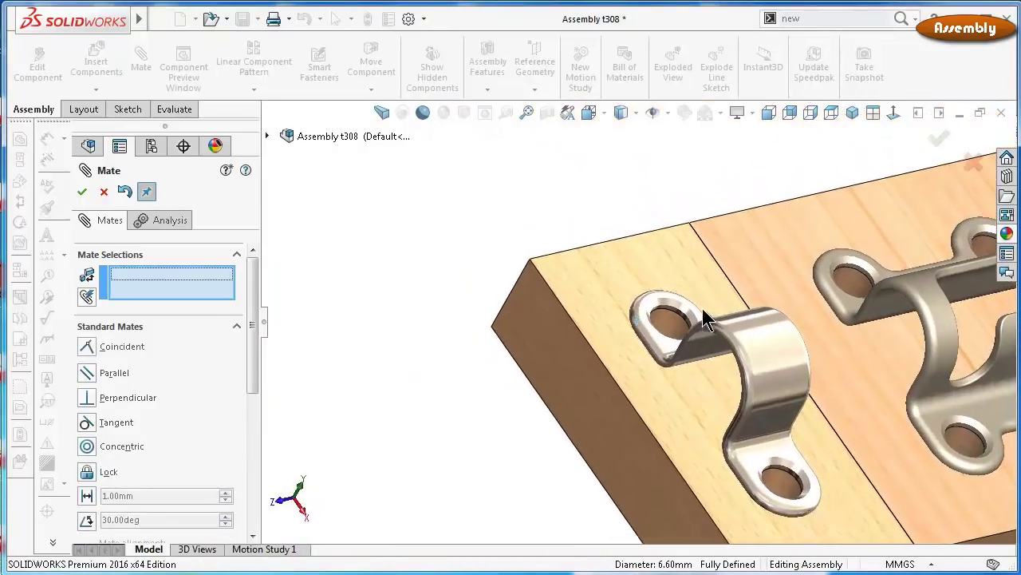
click(81, 192)
Confirm the clip no longer moves, then save the assembly with Ctrl+S
scroll(426, 277, up, 1)
scroll(429, 279, up, 2)
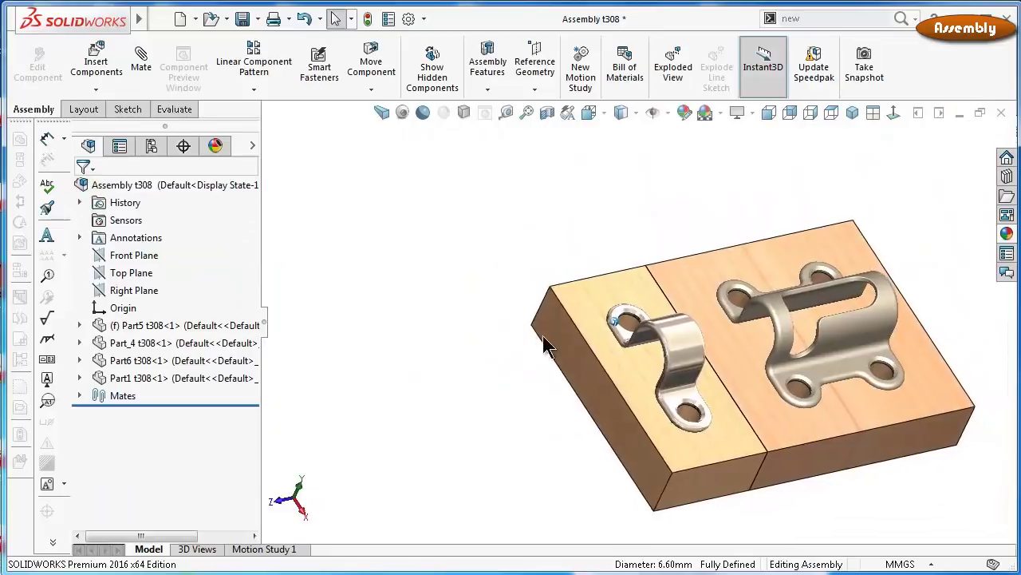
drag(682, 363, 764, 347)
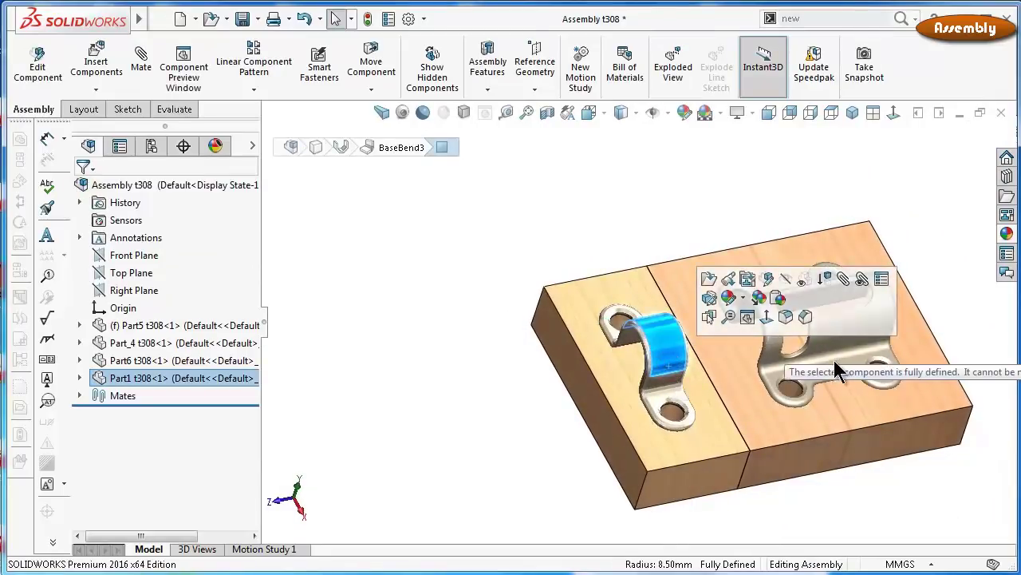
click(472, 267)
middle_drag(471, 267, 452, 279)
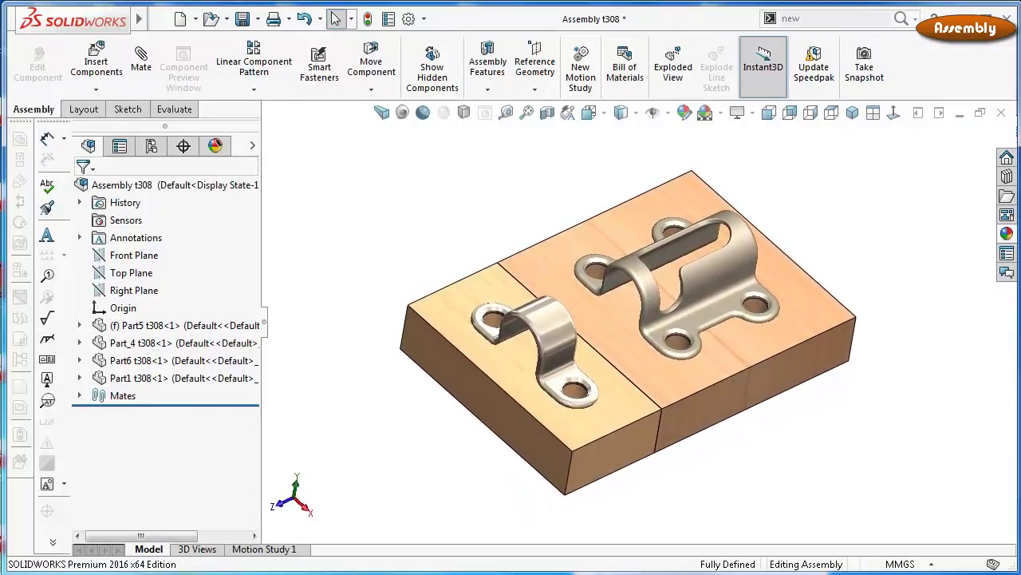
key(ctrl+s)
Insert the Part2 t308 bolt pin beside the board
click(110, 74)
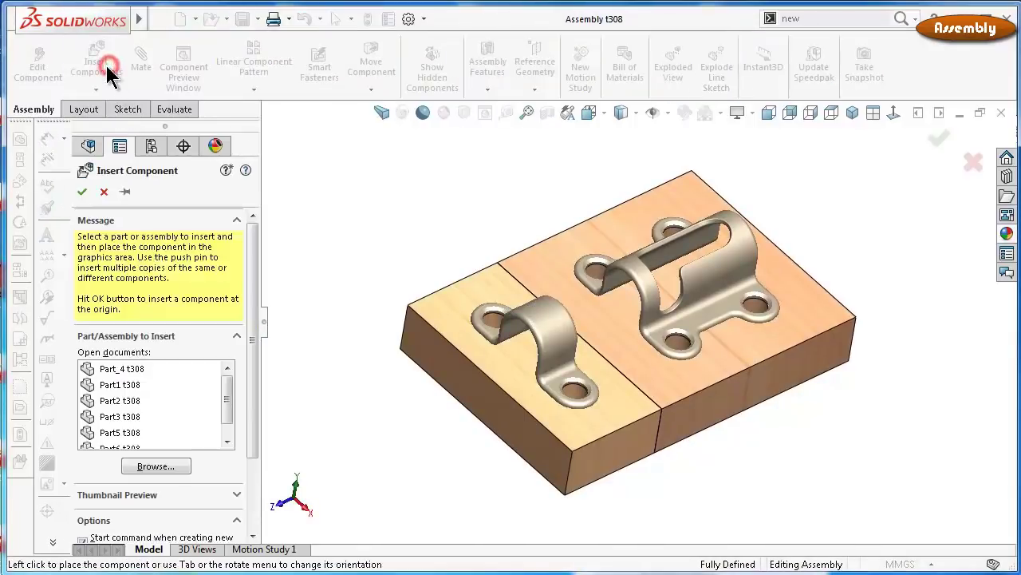
click(132, 408)
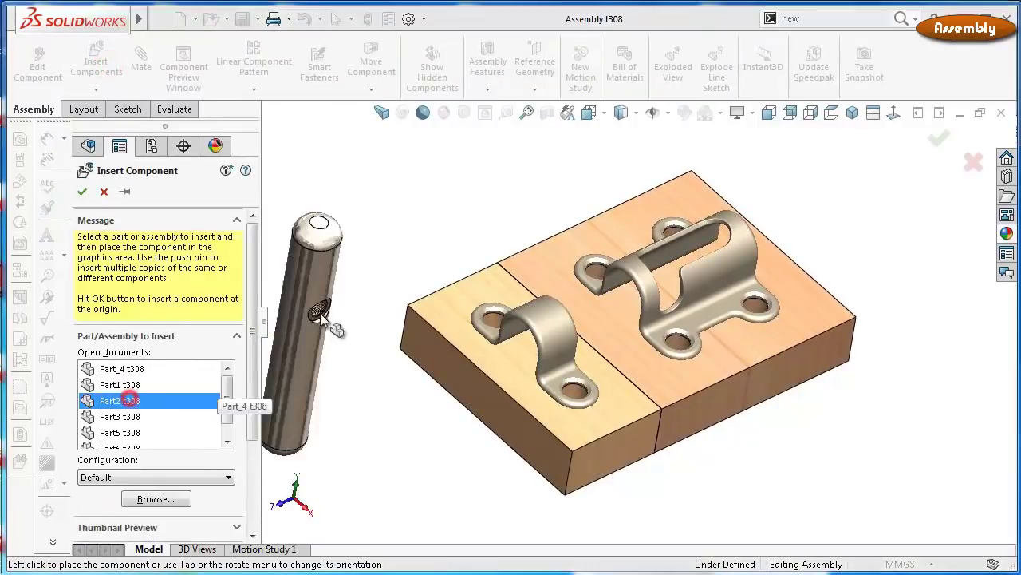
click(347, 272)
Insert the Part3 t308 threaded knob below the pin and select the pin
click(94, 62)
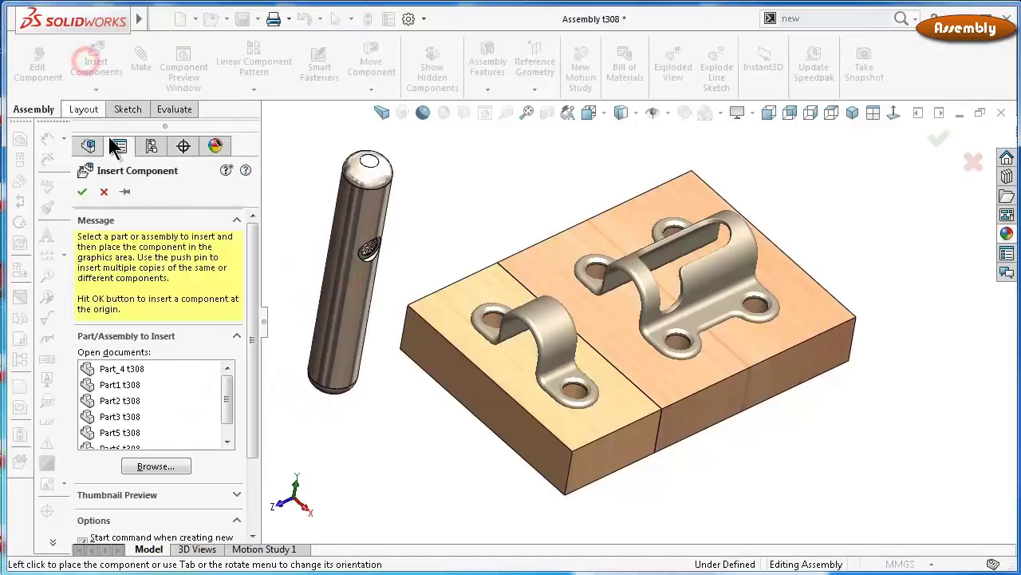
click(128, 415)
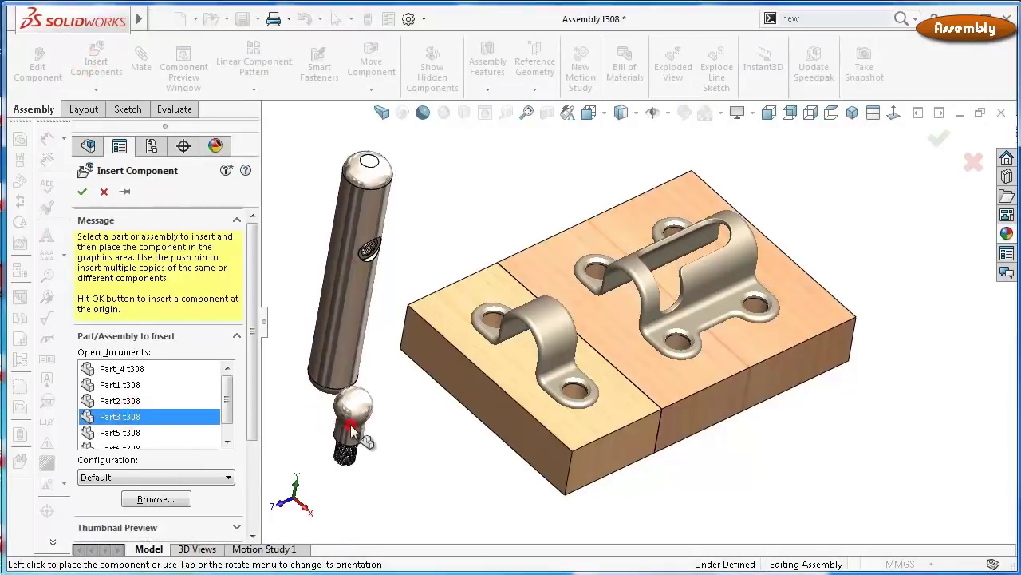
click(353, 419)
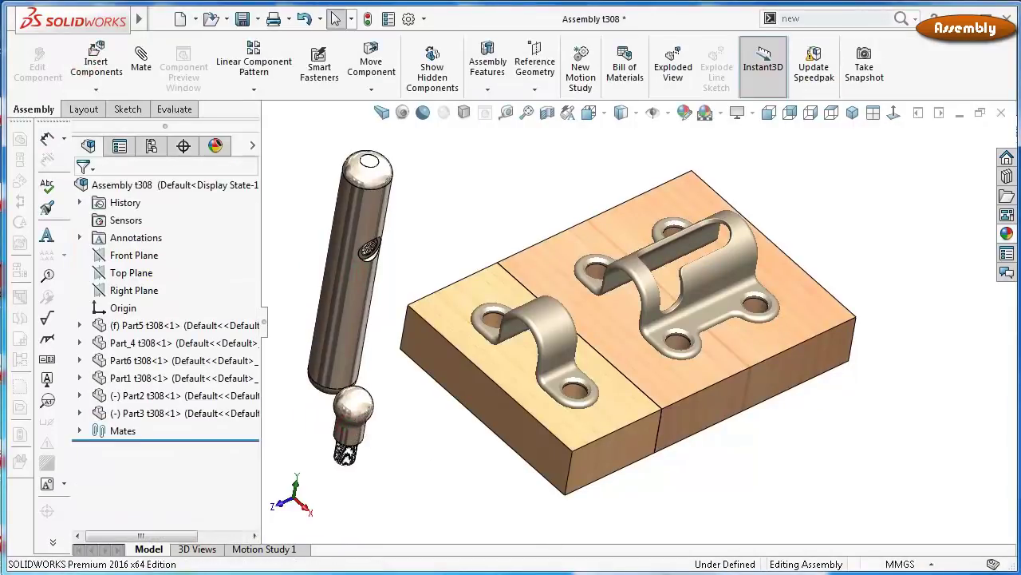
middle_drag(615, 336, 615, 375)
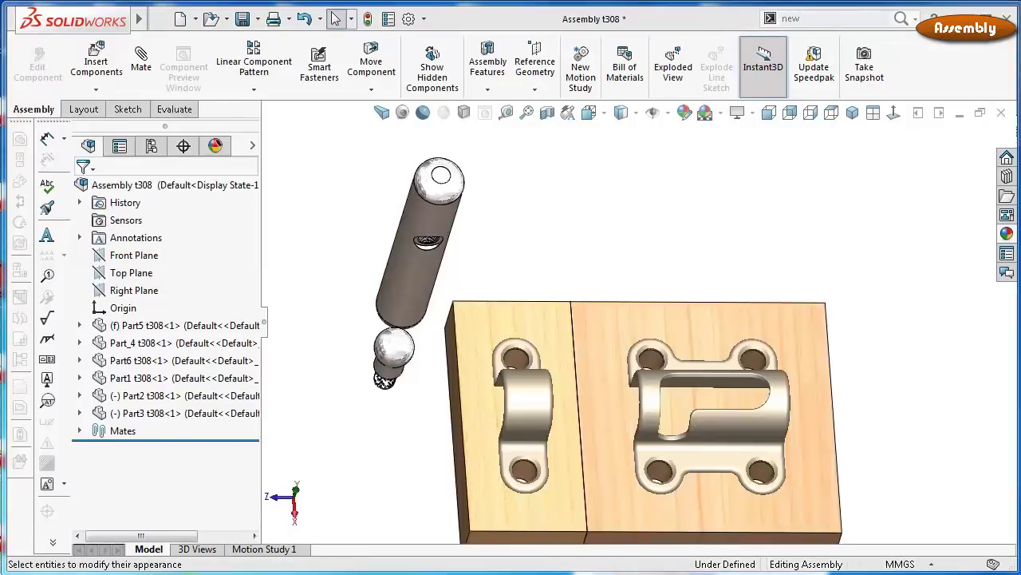
click(420, 287)
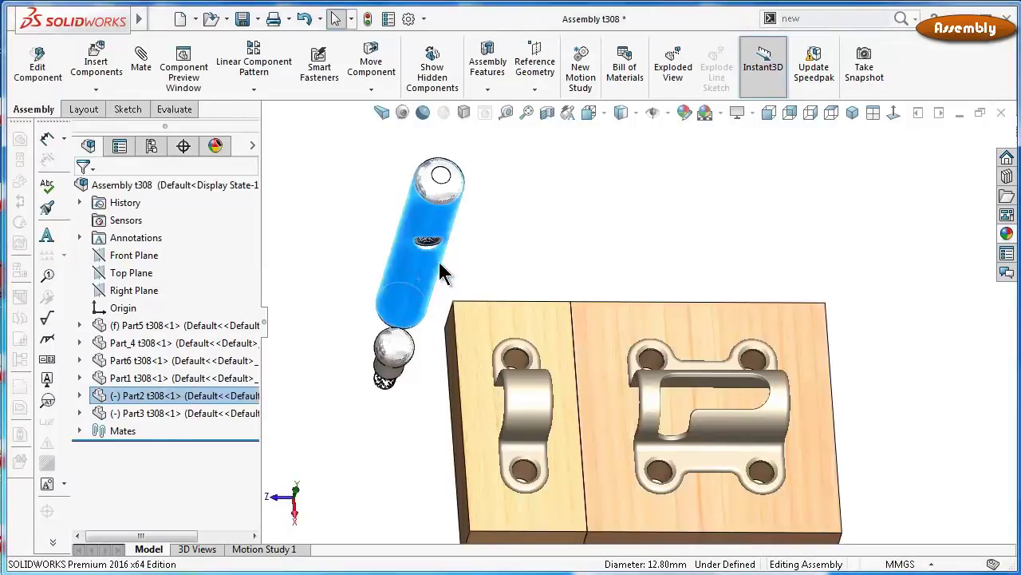
Mate the pin concentric with the clip's ring face
click(151, 67)
mouse_move(547, 320)
middle_down()
mouse_move(649, 312)
mouse_move(642, 387)
middle_up()
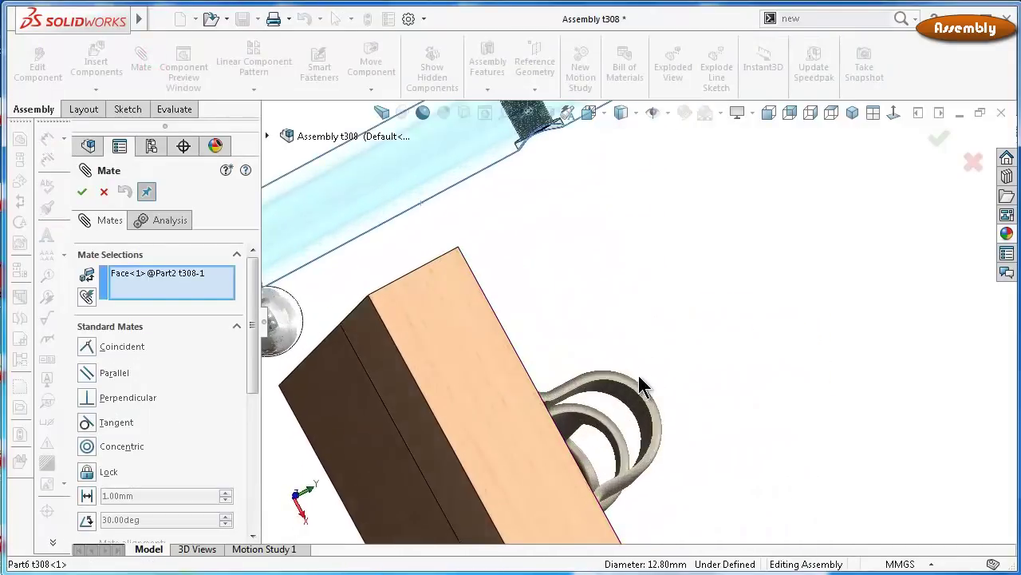
scroll(642, 387, down, 4)
click(632, 419)
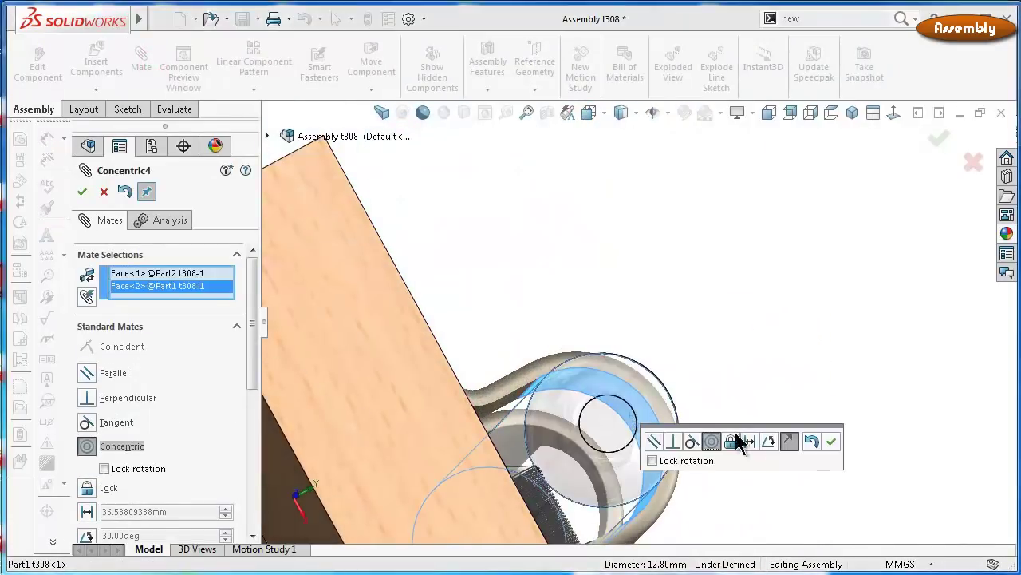
middle_drag(689, 327, 611, 388)
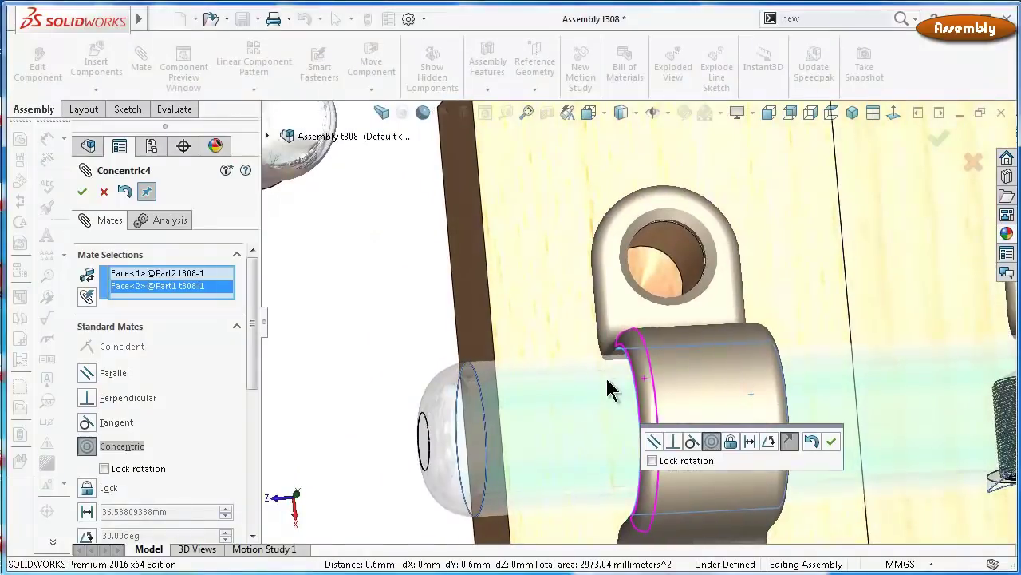
click(831, 443)
scroll(826, 443, up, 3)
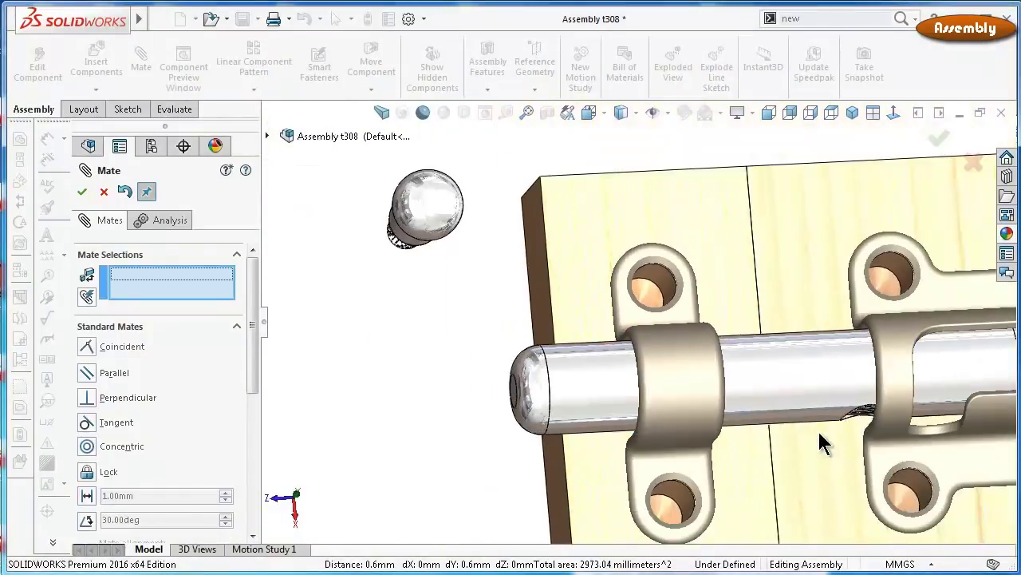
Drag the pin to check it spins and slides left past the bracket
drag(794, 407, 862, 359)
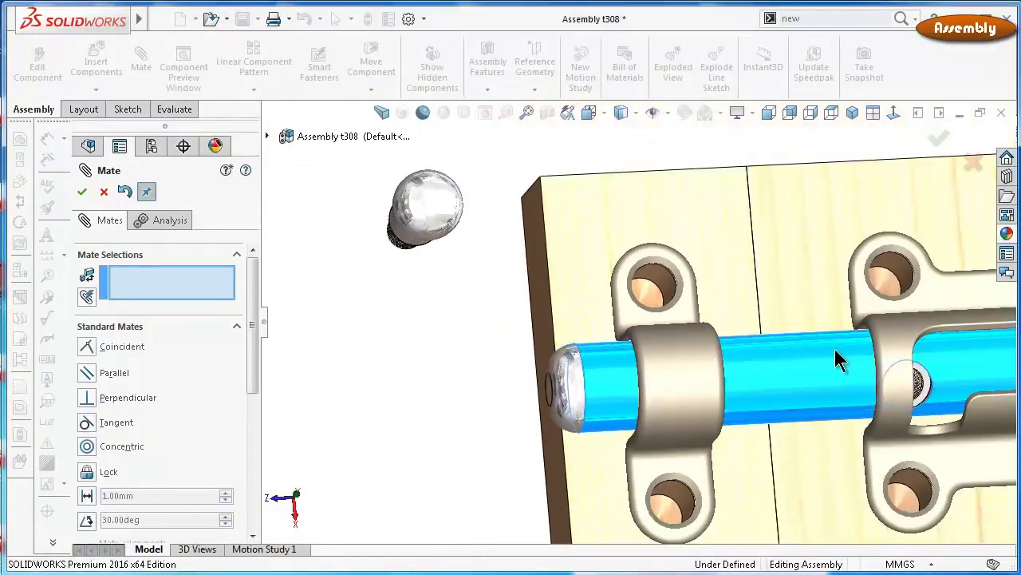
drag(862, 360, 860, 358)
mouse_move(859, 359)
middle_down()
mouse_move(781, 349)
mouse_move(799, 377)
middle_up()
scroll(799, 377, up, 2)
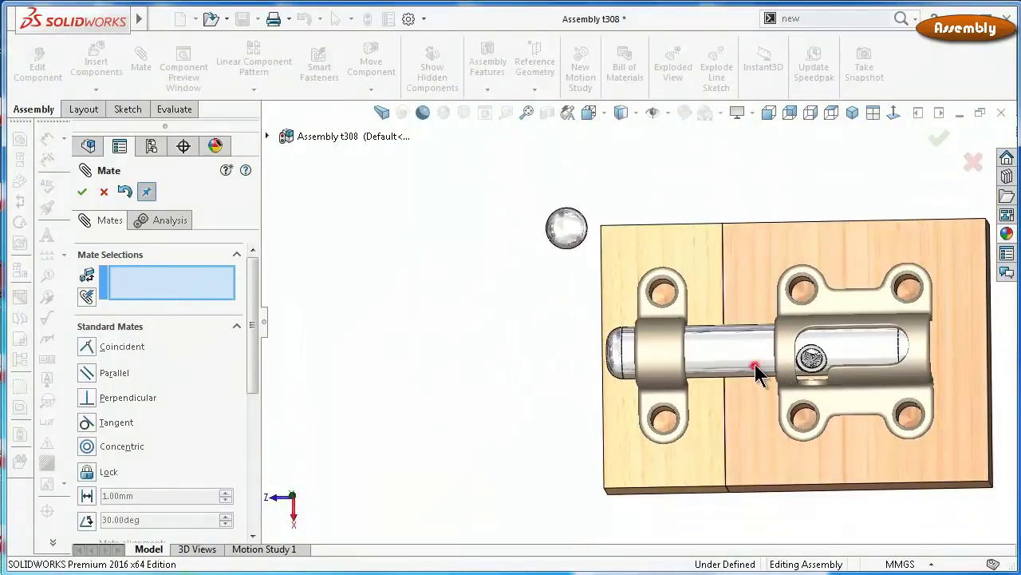
mouse_move(757, 373)
mouse_down()
mouse_move(754, 351)
mouse_move(847, 355)
mouse_move(714, 359)
mouse_move(770, 369)
mouse_up()
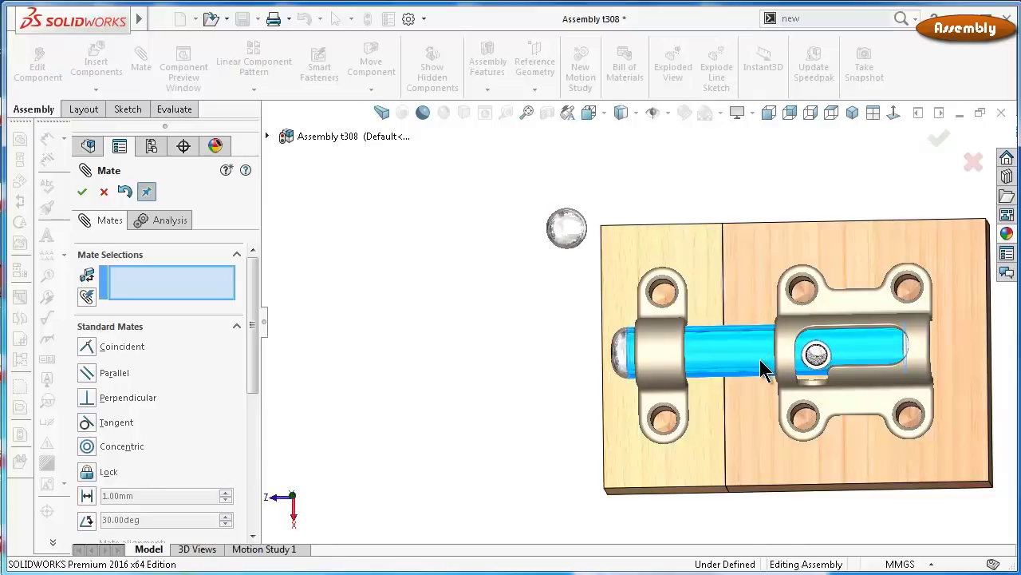
ctrl+middle_drag(769, 368, 729, 354)
mouse_move(729, 354)
mouse_down()
mouse_move(465, 322)
mouse_move(473, 336)
mouse_up()
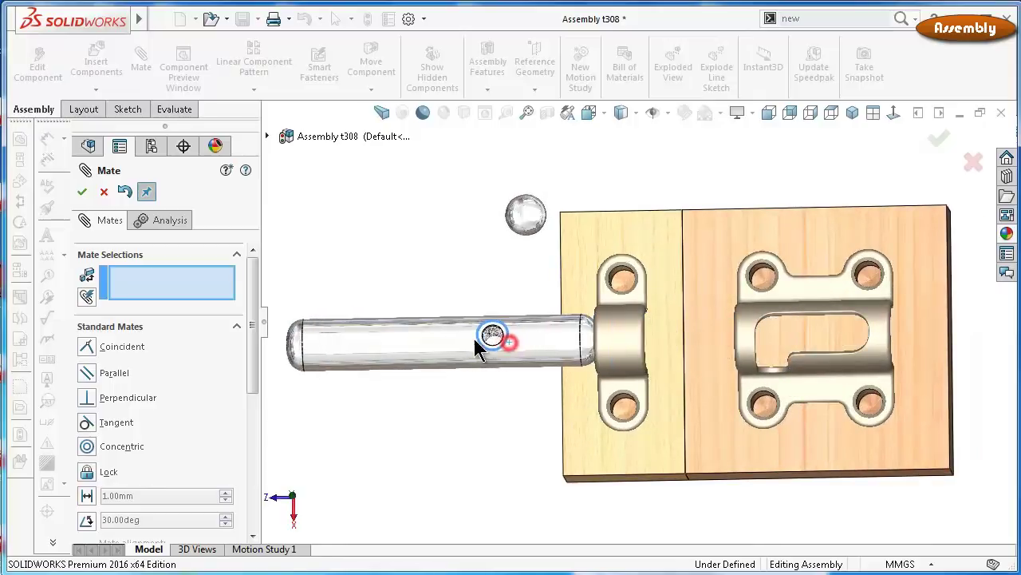
click(448, 270)
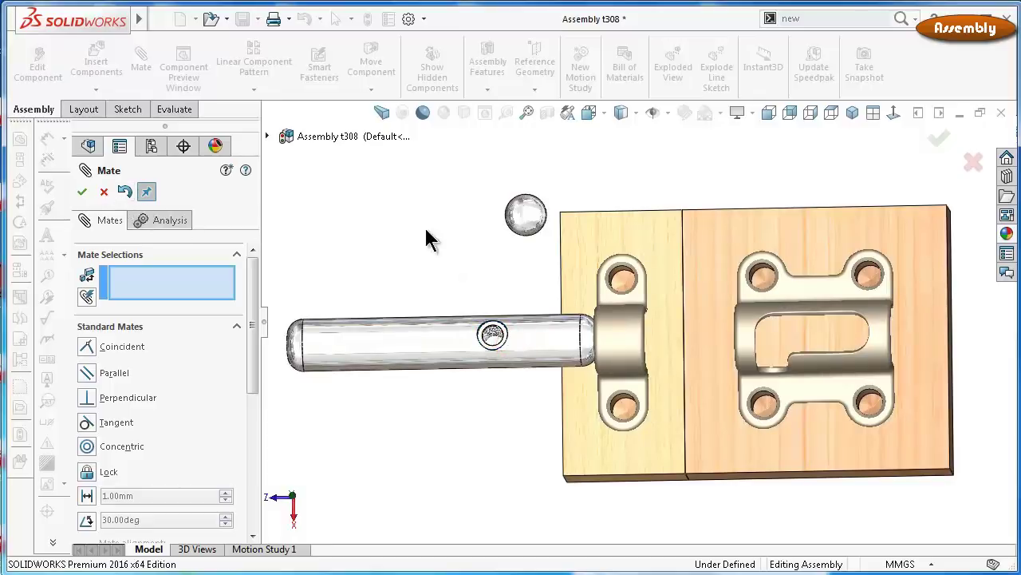
scroll(616, 249, down, 3)
middle_drag(503, 307, 497, 294)
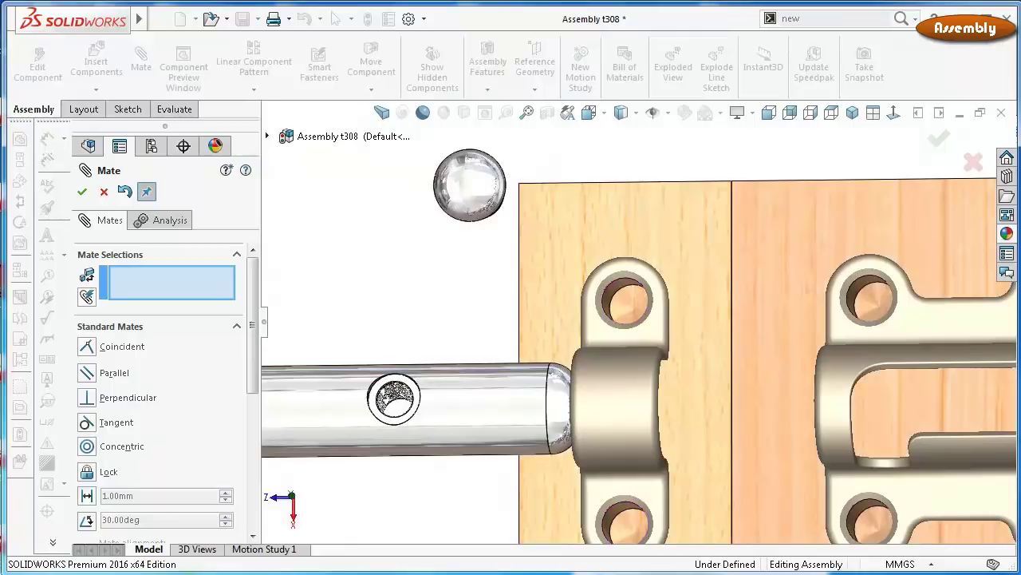
drag(254, 359, 257, 511)
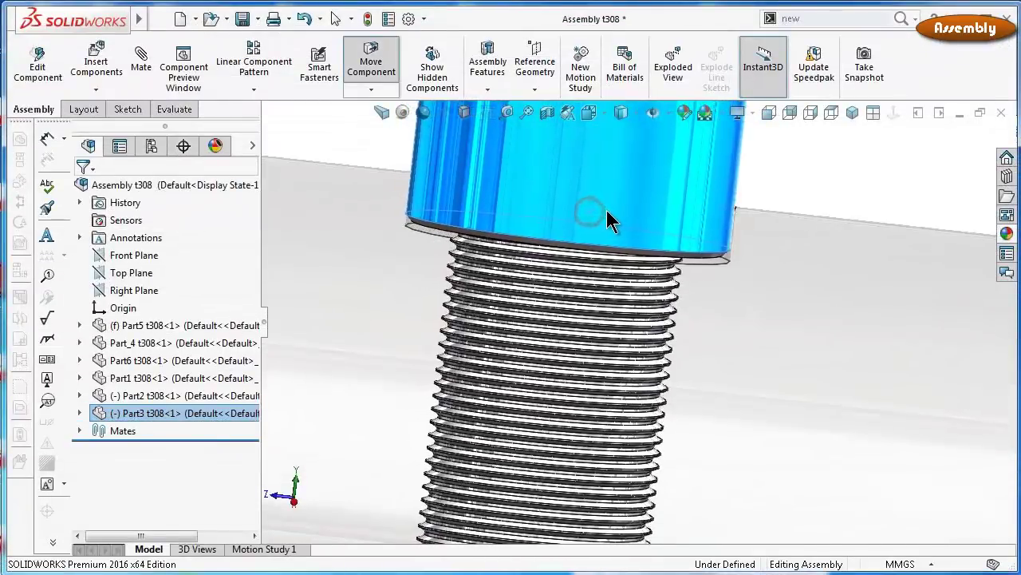
Mate the knob head's circular edge concentric with the bolt's hole edge
drag(595, 213, 604, 217)
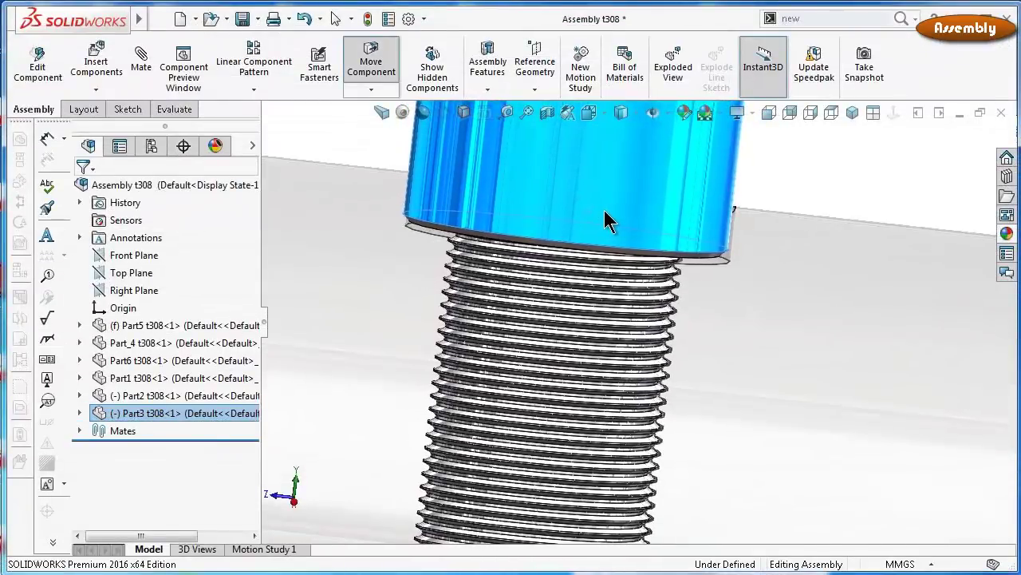
drag(605, 266, 624, 196)
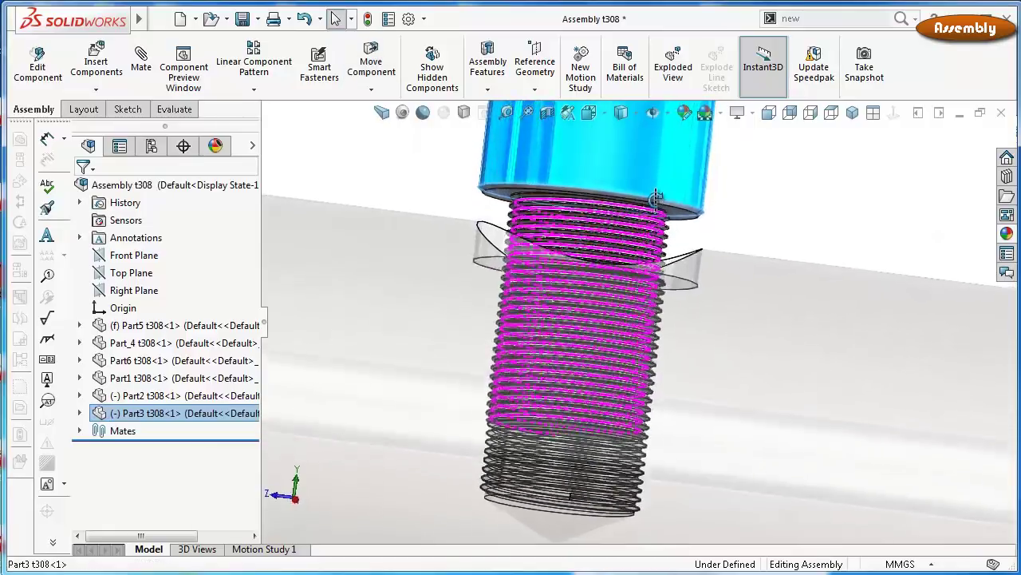
scroll(668, 210, down, 3)
scroll(711, 305, down, 3)
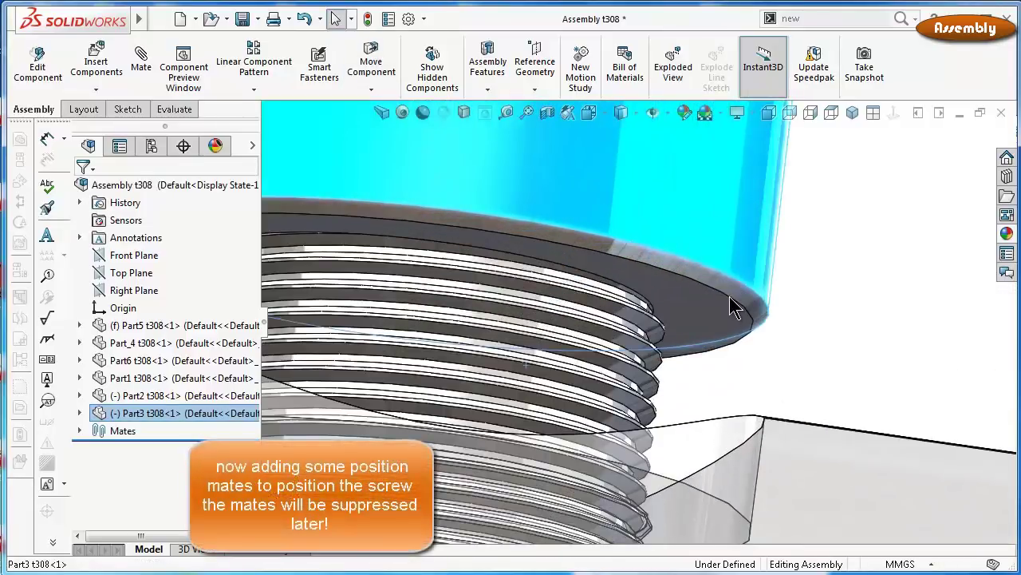
click(730, 300)
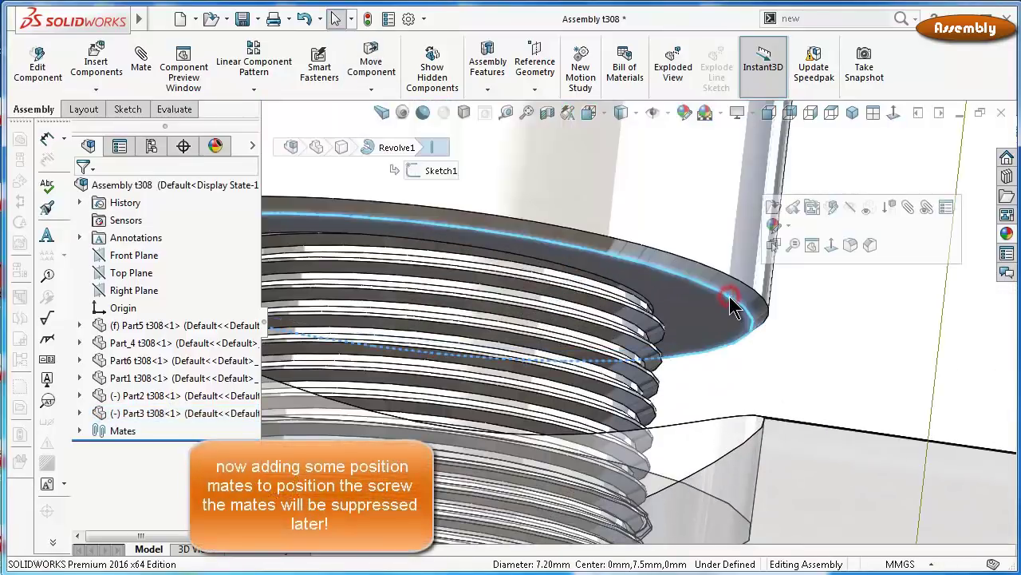
click(146, 59)
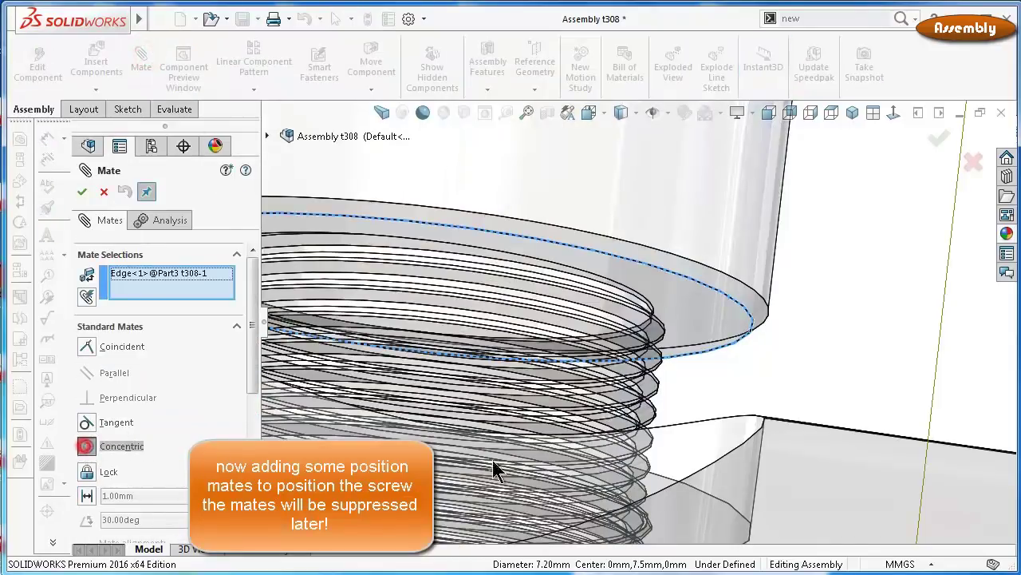
mouse_move(495, 469)
middle_down()
mouse_move(625, 502)
mouse_move(782, 435)
middle_up()
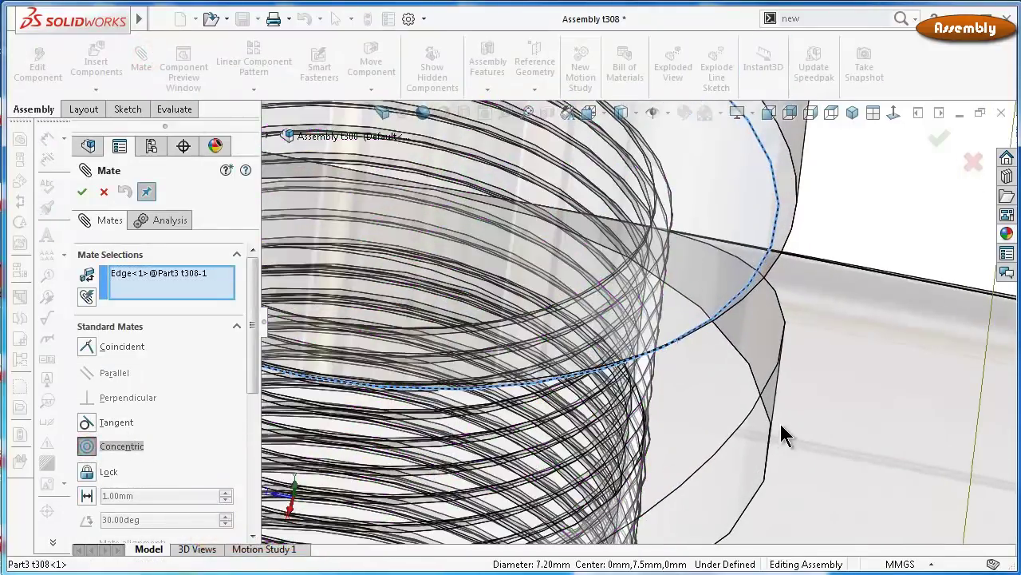
click(748, 366)
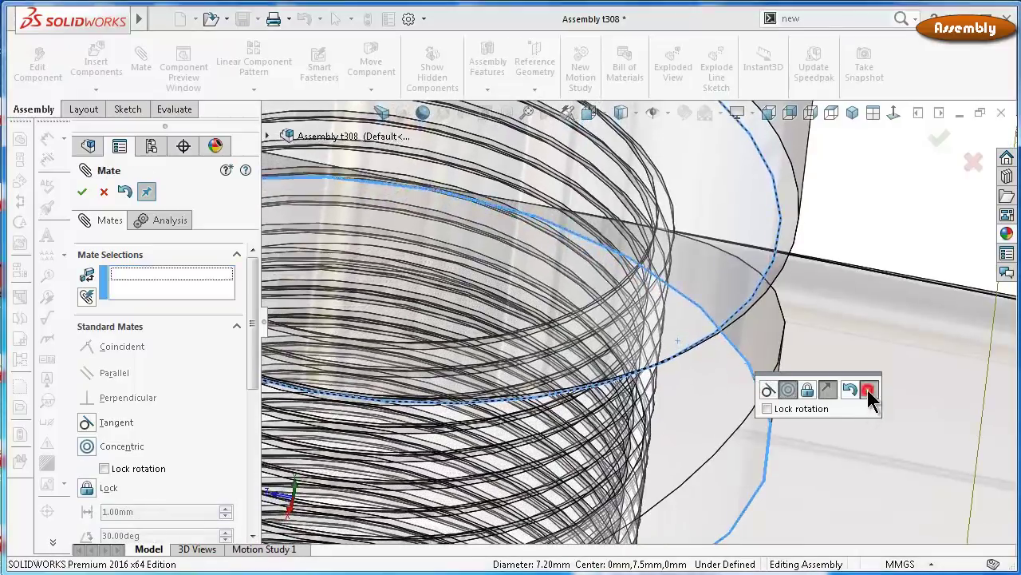
click(869, 390)
Mate the knob's shoulder face coincident with the bolt face
middle_drag(716, 401, 713, 267)
scroll(636, 231, down, 2)
click(624, 204)
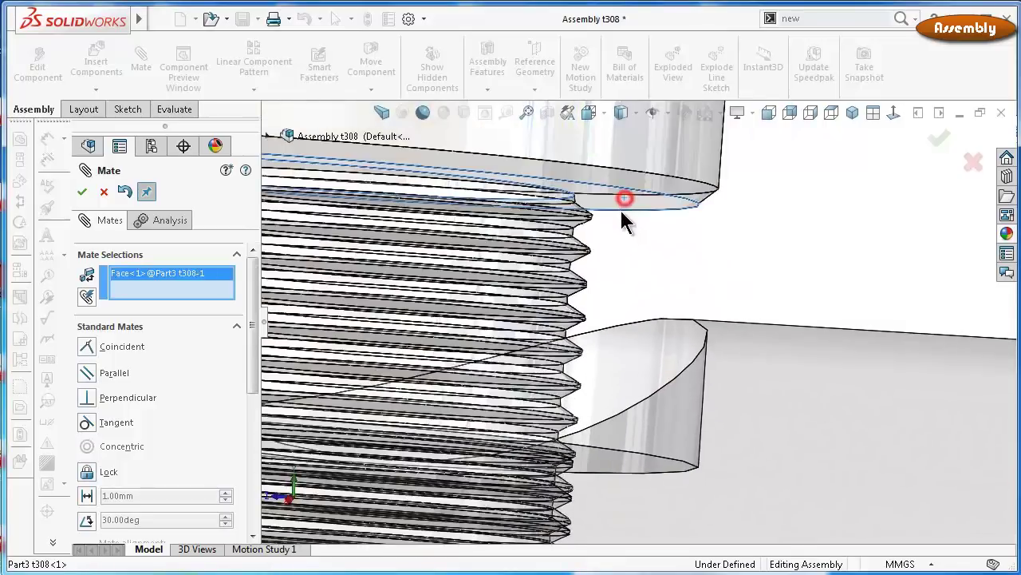
click(624, 345)
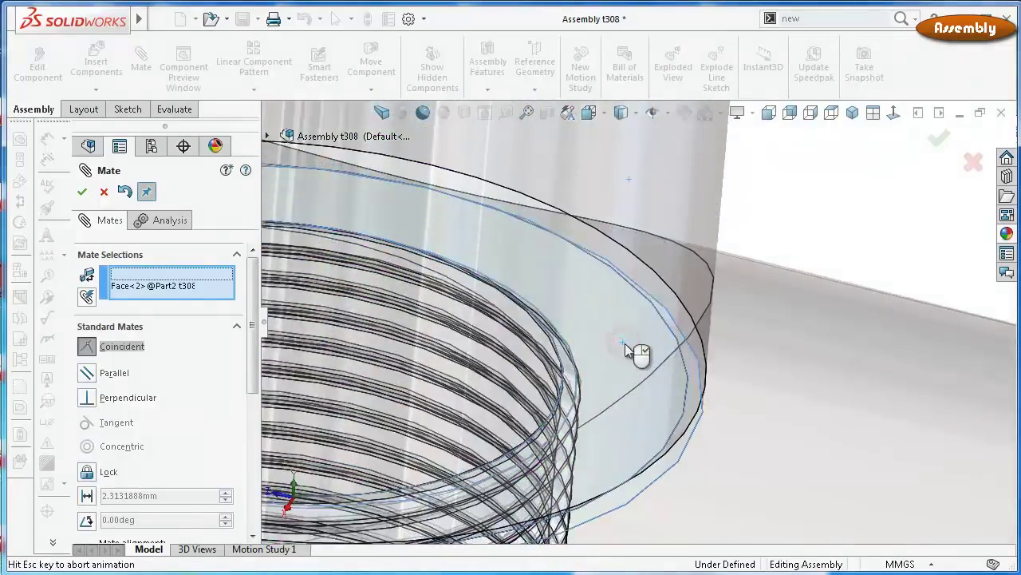
click(625, 345)
click(801, 365)
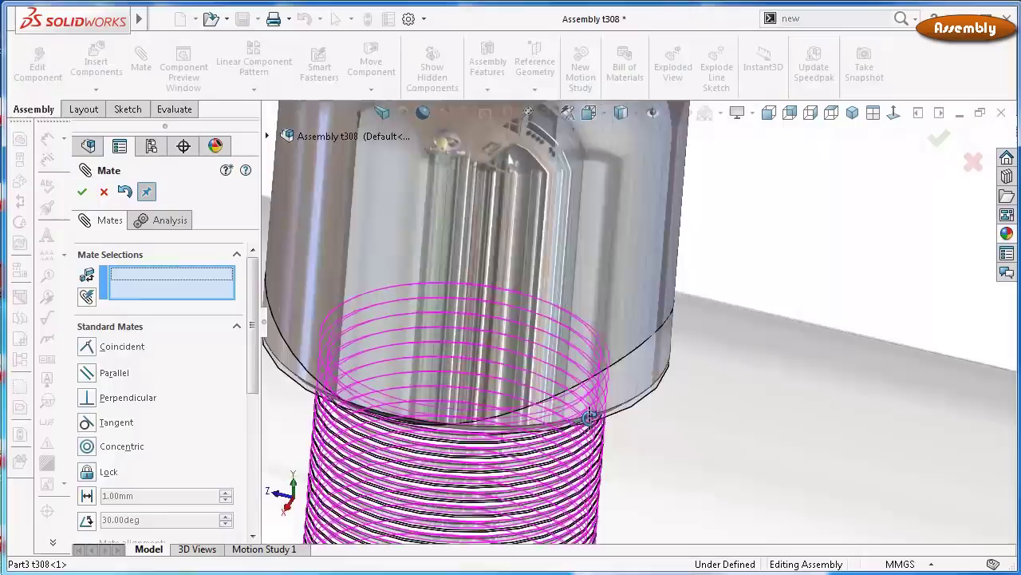
middle_drag(759, 388, 596, 427)
scroll(590, 411, down, 3)
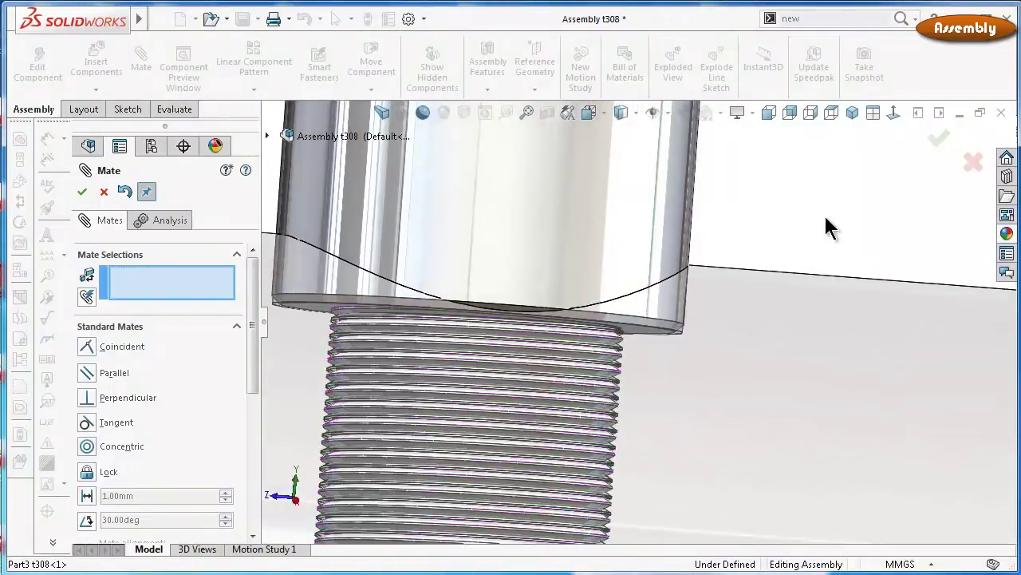
Switch to the Back view and drag the Part2 bolt along its axis
click(940, 142)
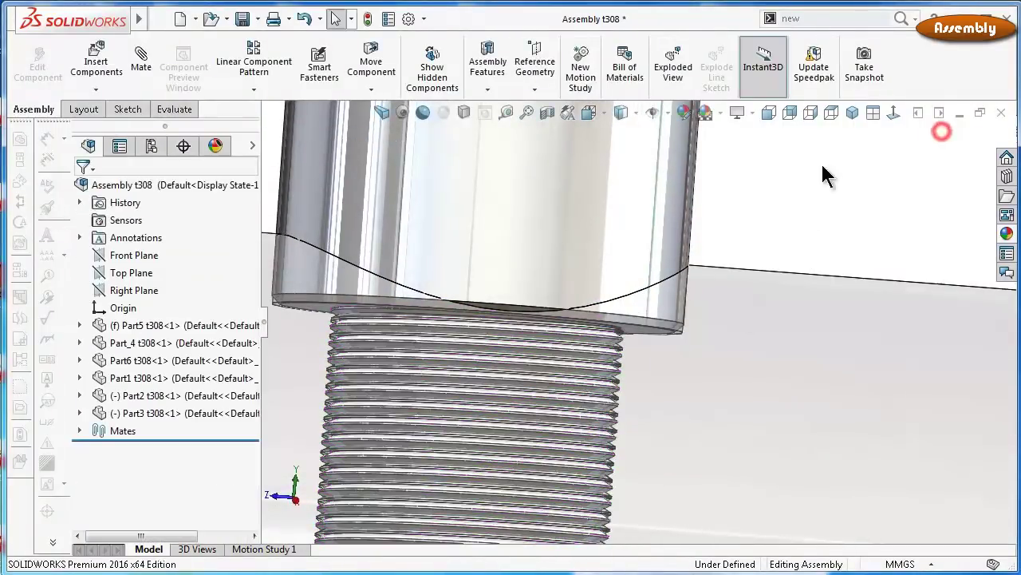
scroll(506, 322, down, 2)
middle_drag(527, 353, 696, 229)
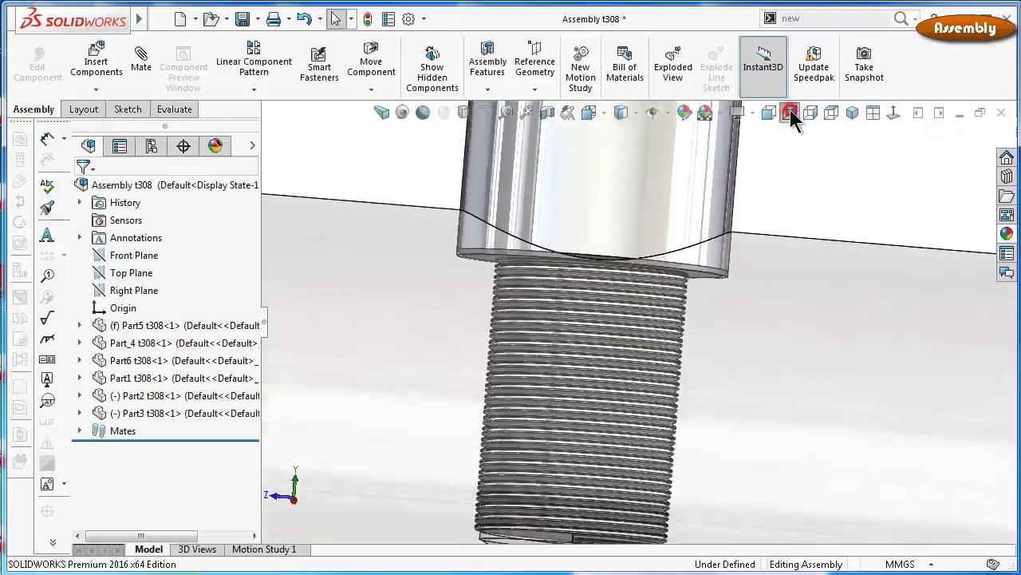
click(790, 111)
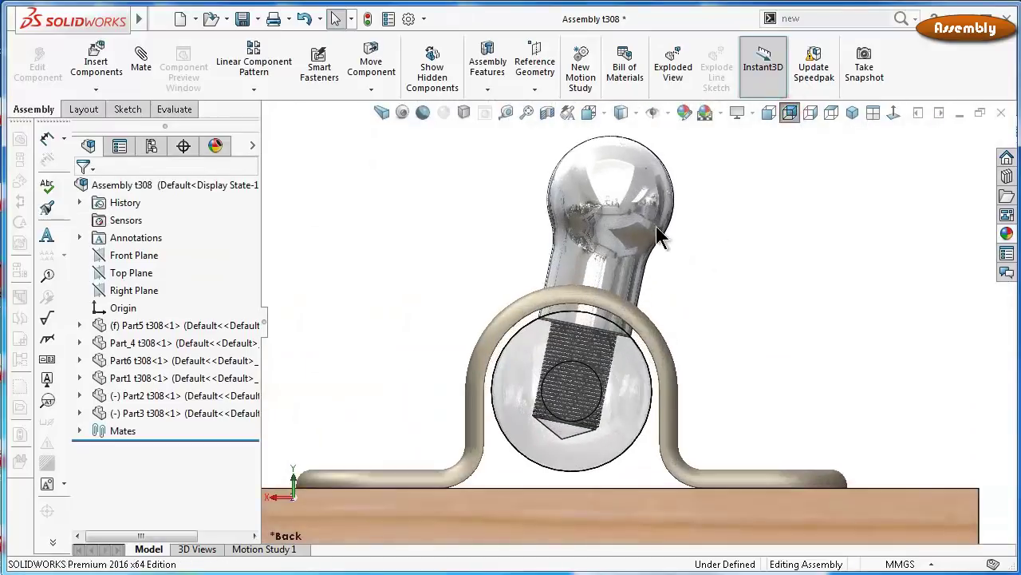
click(659, 236)
middle_drag(659, 235, 714, 439)
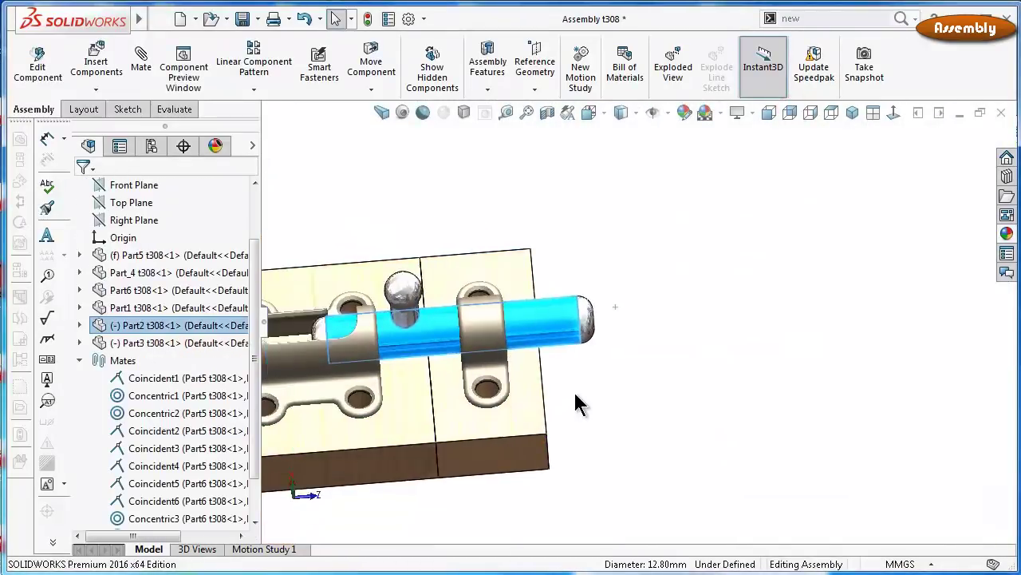
middle_drag(576, 403, 679, 338)
click(676, 331)
mouse_move(387, 289)
mouse_down()
mouse_move(342, 303)
mouse_move(426, 314)
mouse_move(566, 294)
mouse_up()
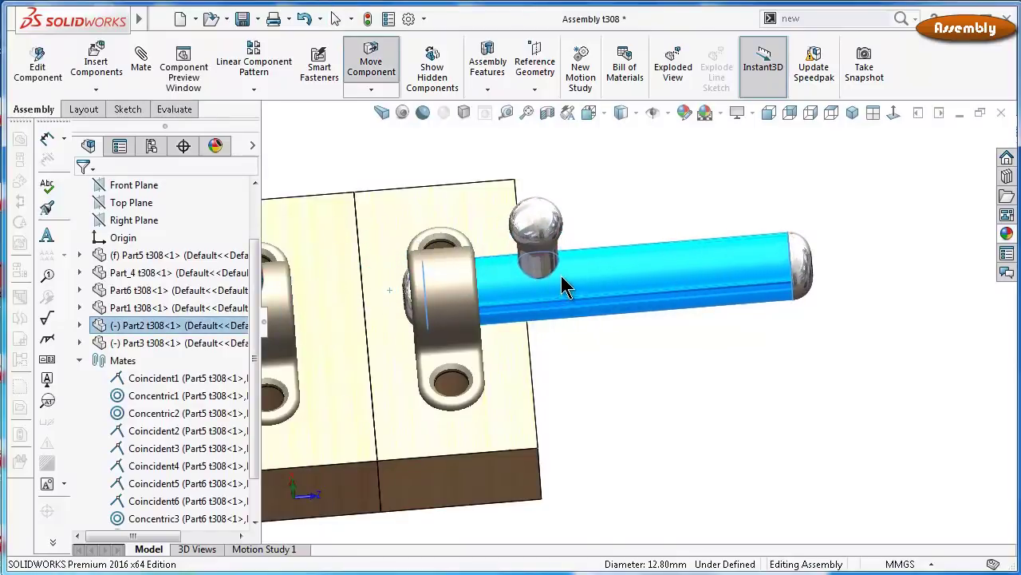
Select the bolt from above and expand Part2 in the FeatureManager tree
click(641, 367)
mouse_move(620, 358)
middle_down()
mouse_move(666, 282)
mouse_move(707, 312)
mouse_move(673, 280)
mouse_move(565, 267)
middle_up()
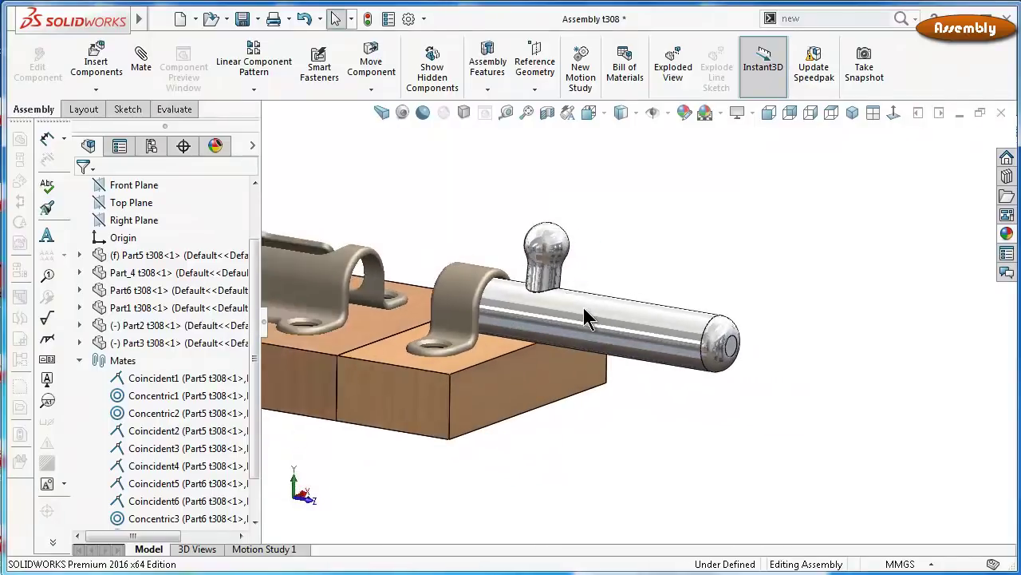
click(538, 315)
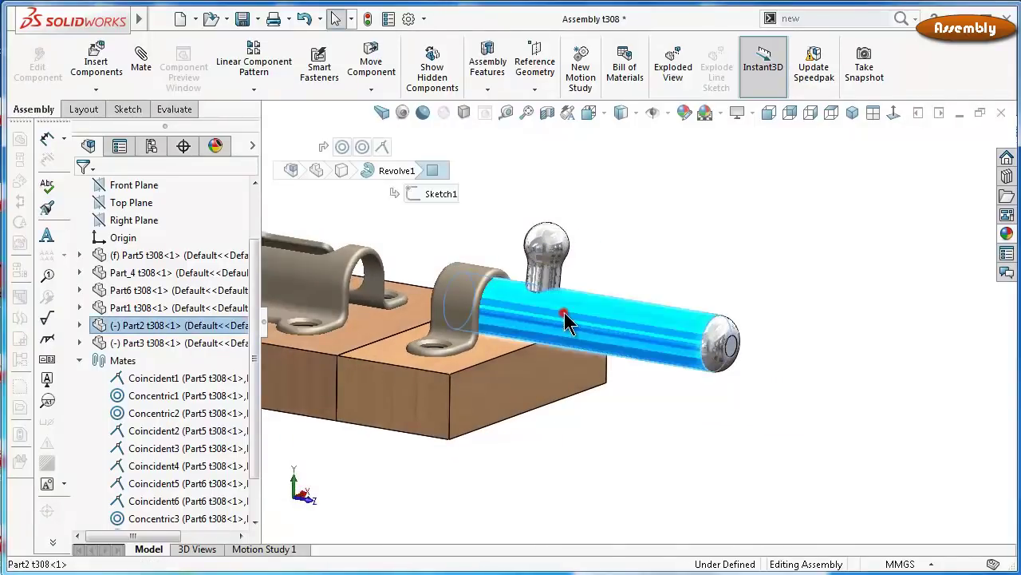
click(77, 325)
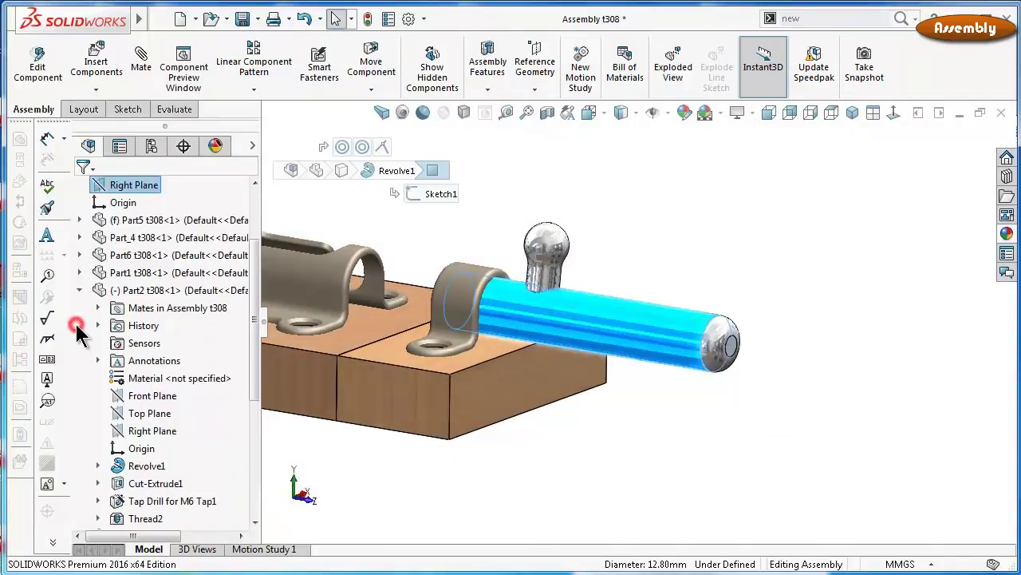
Mate Part2 t308's Front Plane coincident with the assembly Right Plane from the flyout tree
click(142, 396)
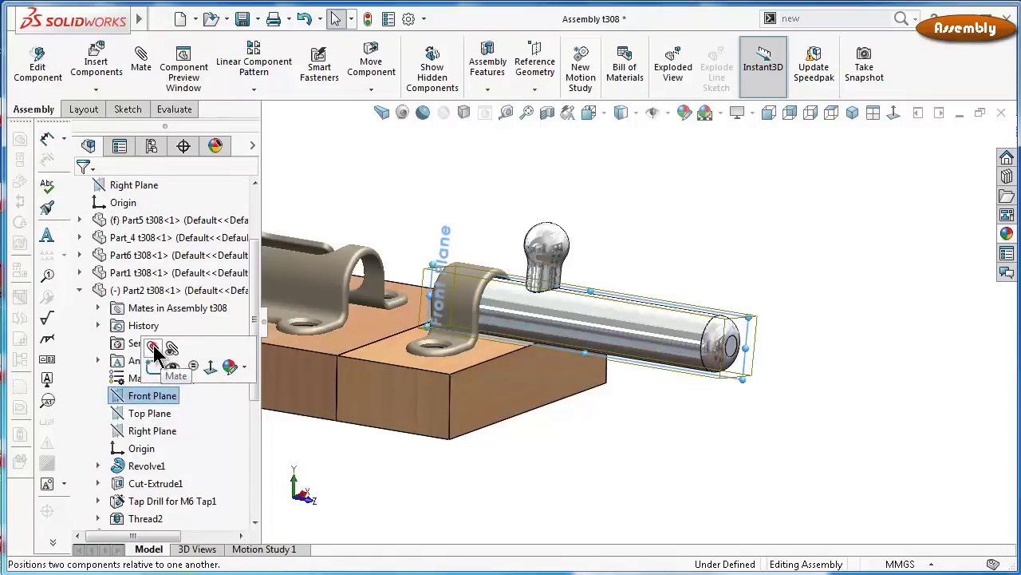
click(154, 345)
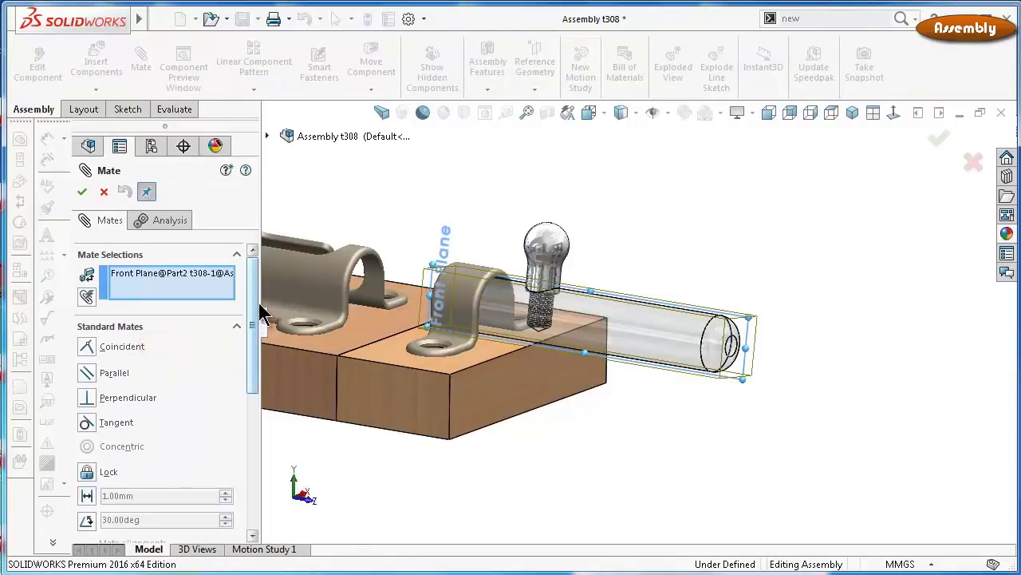
click(268, 136)
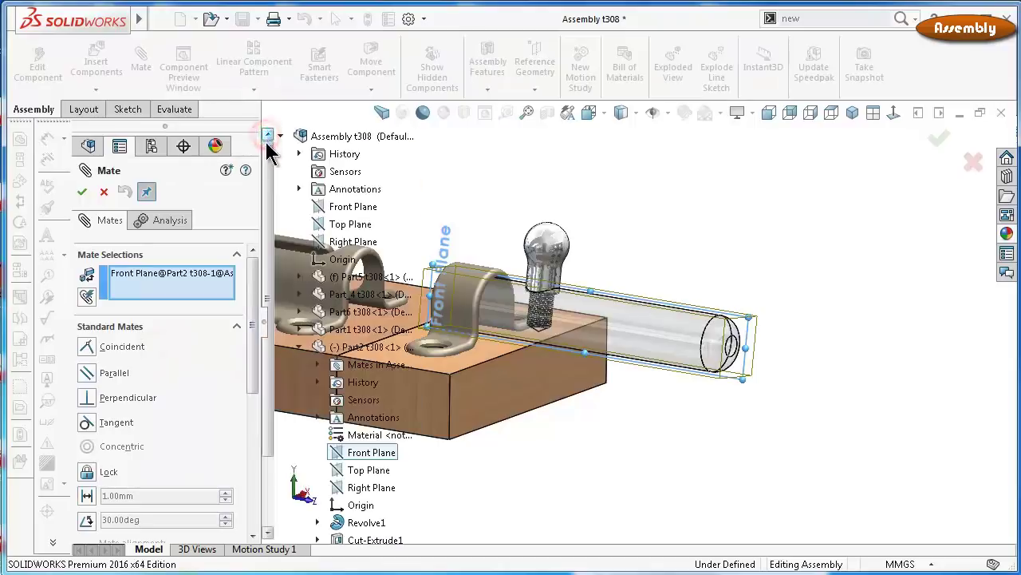
click(339, 246)
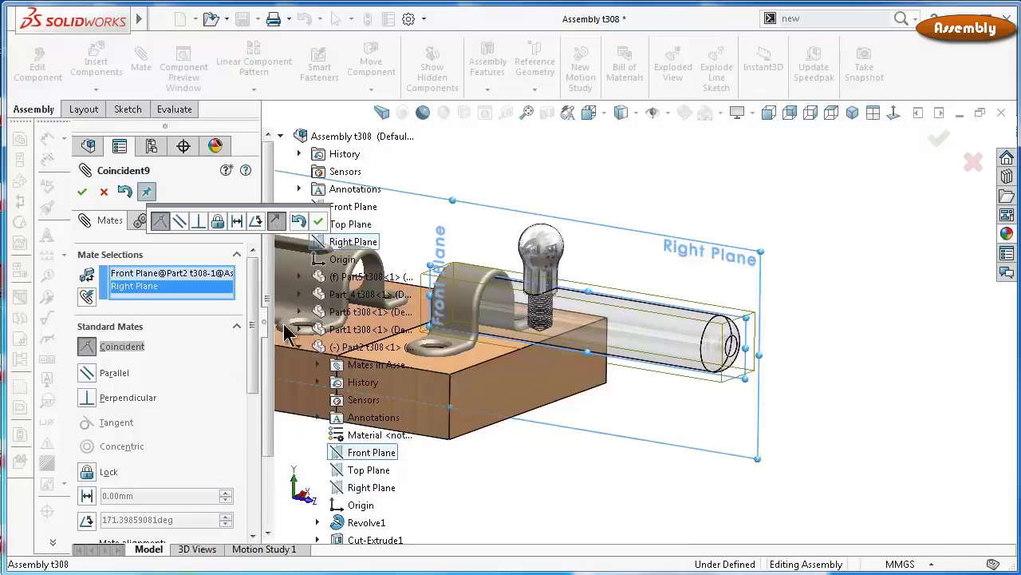
key(Return)
Rotate the bolt upright and make it transparent to see the screw inside
click(939, 142)
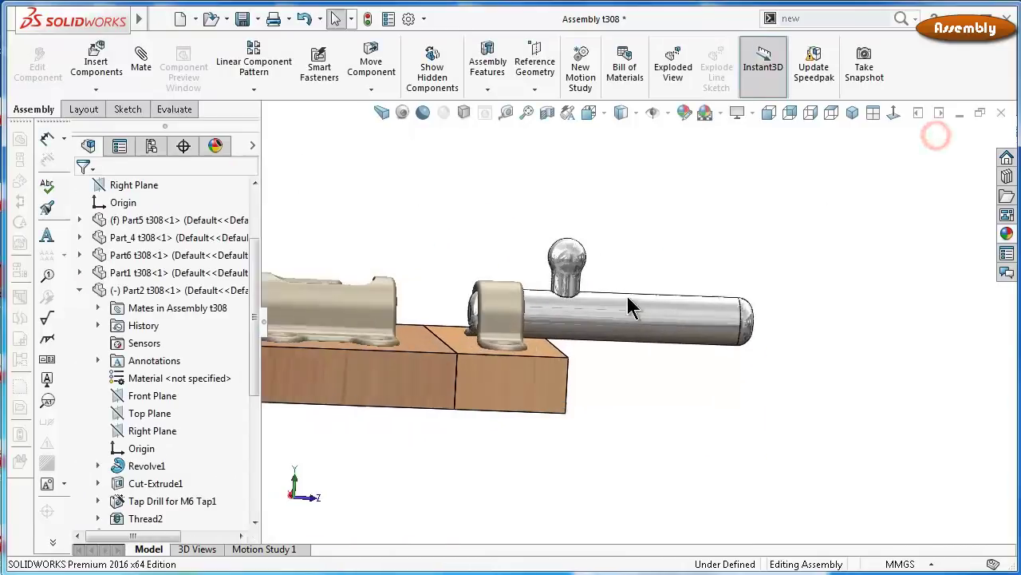
mouse_move(627, 296)
mouse_down()
mouse_move(591, 328)
mouse_move(615, 326)
mouse_up()
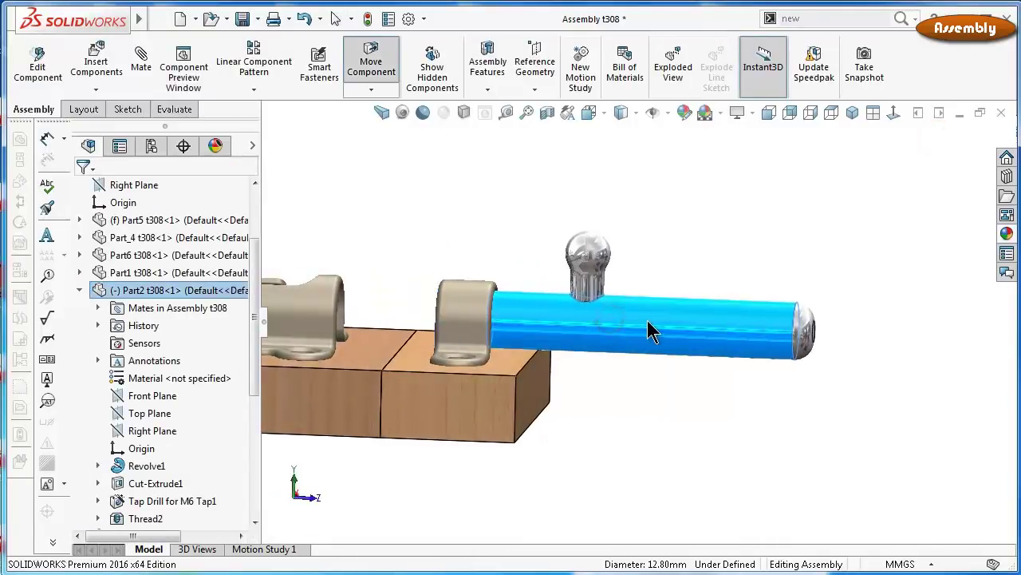
key(Escape)
scroll(639, 272, down, 3)
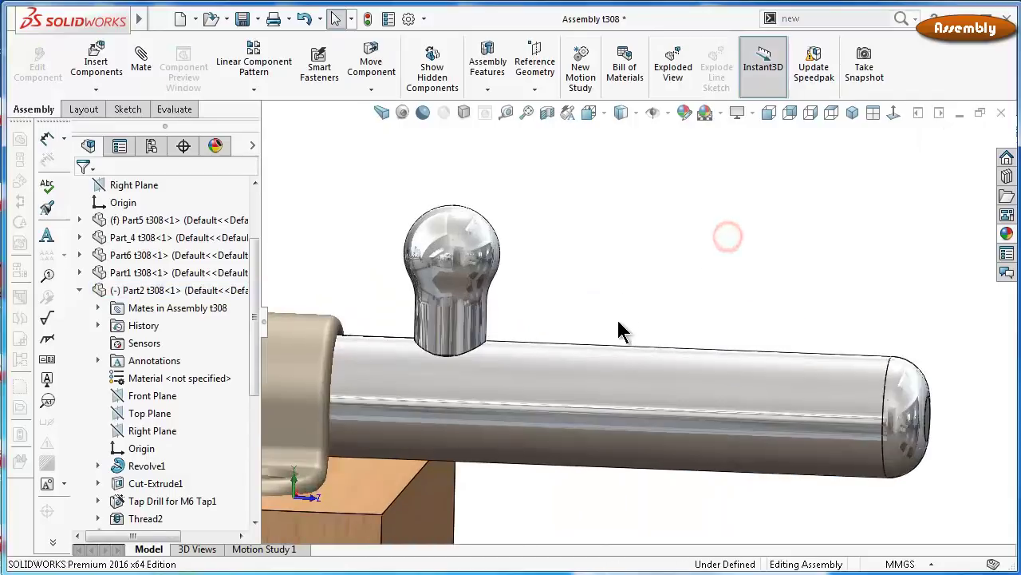
click(607, 388)
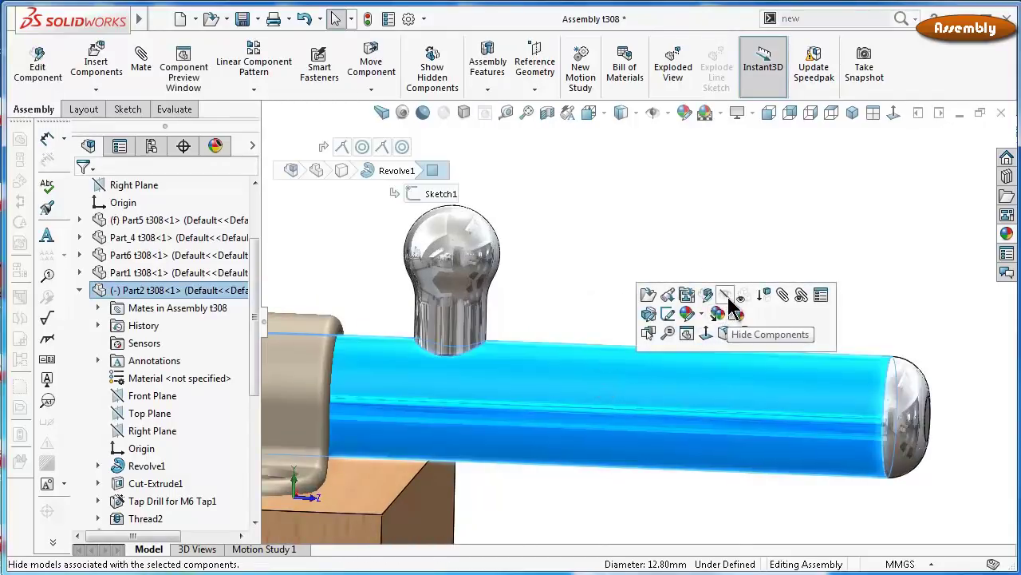
click(741, 303)
scroll(493, 349, down, 2)
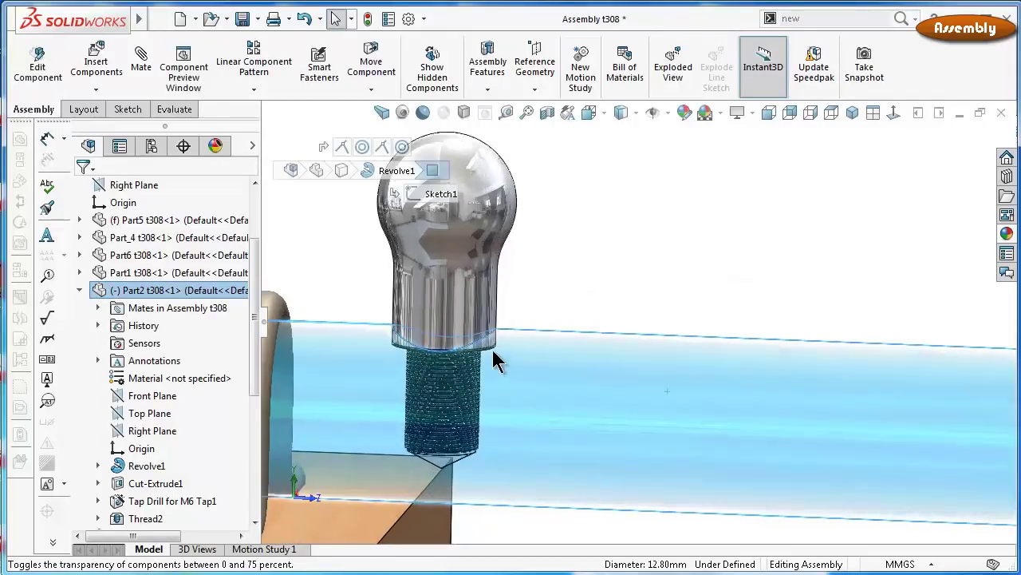
scroll(479, 355, down, 2)
scroll(458, 363, down, 2)
scroll(550, 407, down, 1)
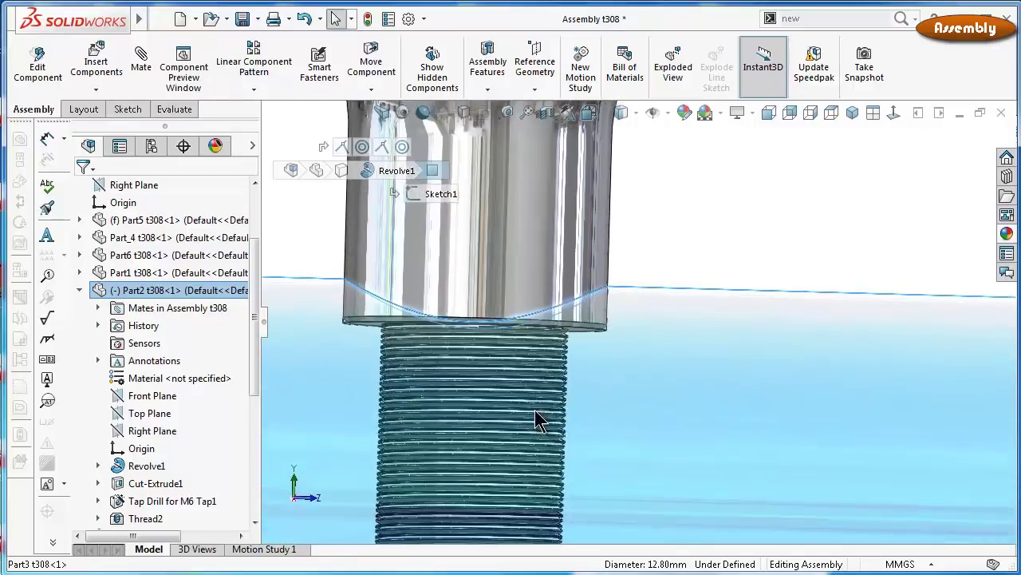
scroll(534, 409, up, 3)
scroll(534, 410, up, 2)
From the right-side view, turn the knob slightly so its threads line up
click(768, 113)
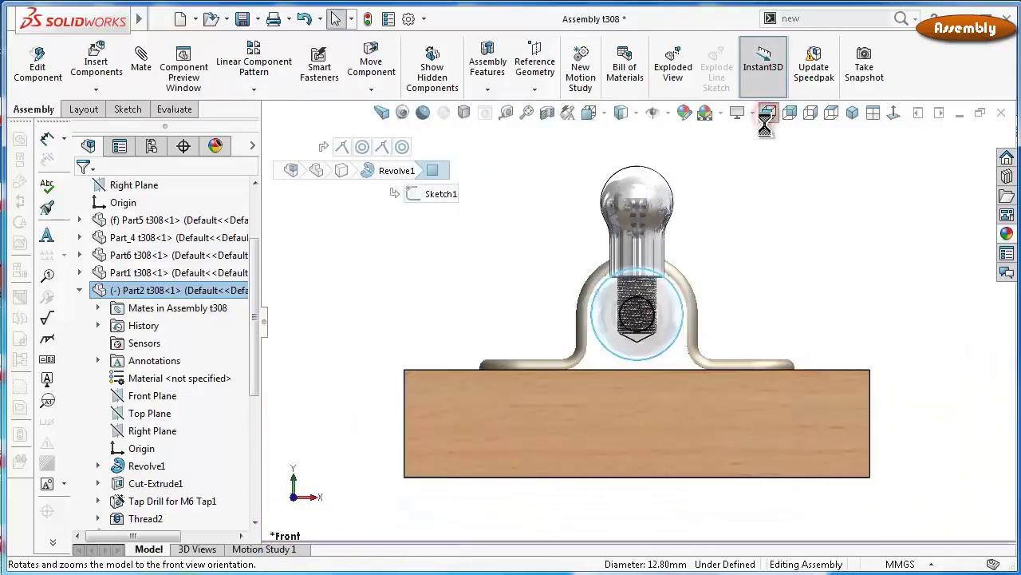
click(810, 113)
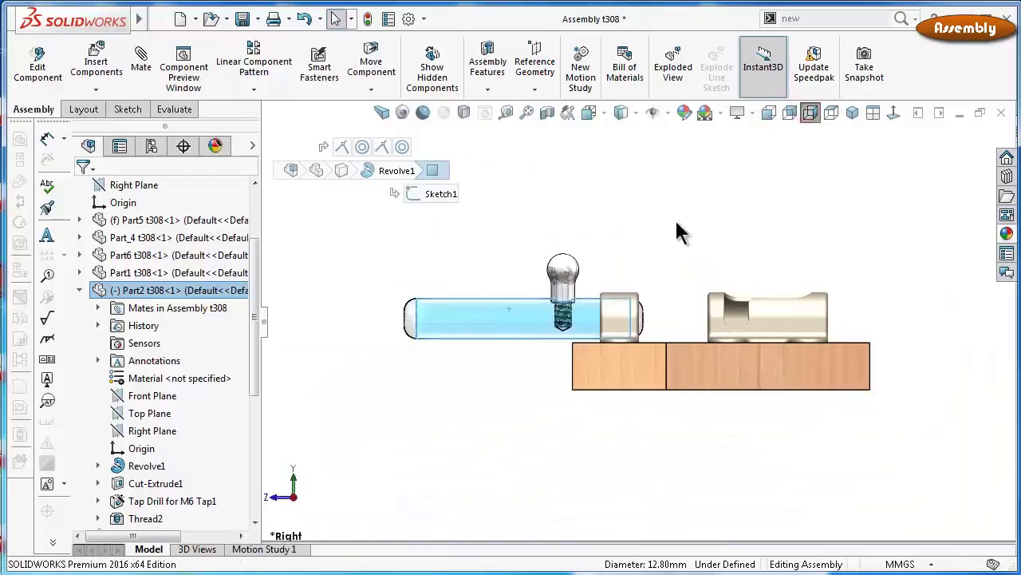
scroll(555, 315, down, 3)
scroll(576, 323, down, 1)
scroll(709, 243, down, 2)
scroll(712, 247, down, 1)
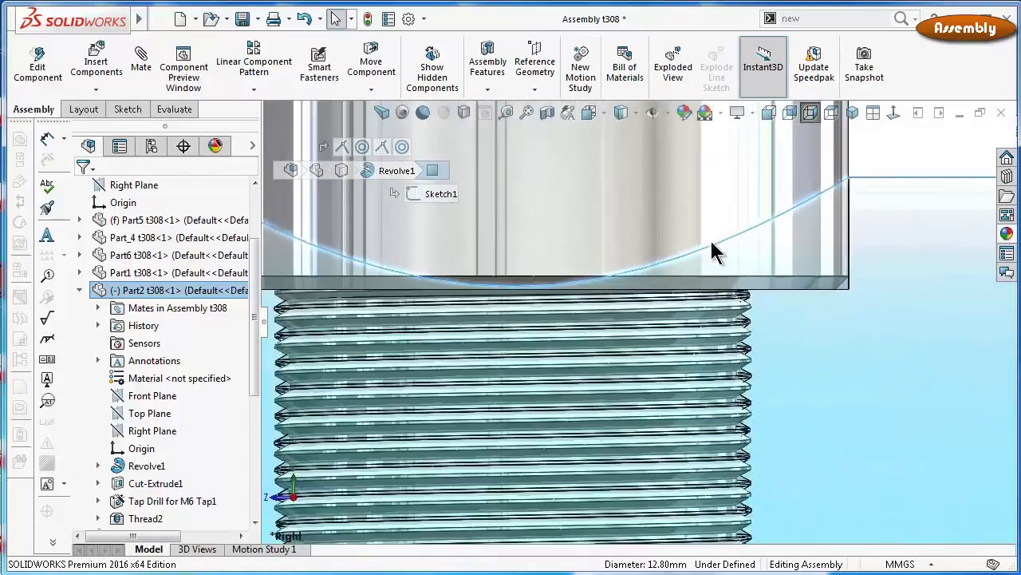
scroll(718, 311, down, 1)
scroll(603, 233, down, 1)
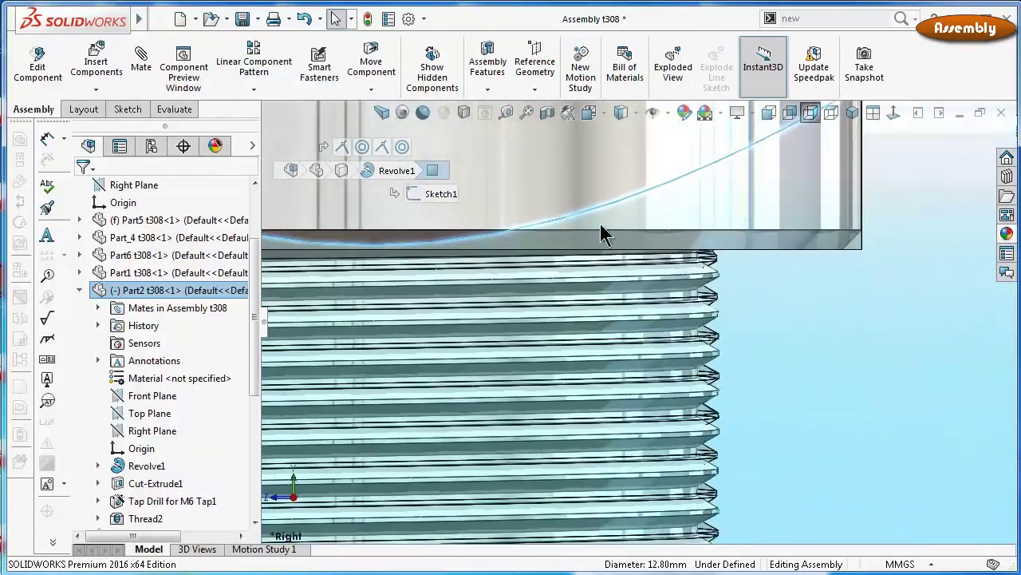
click(563, 193)
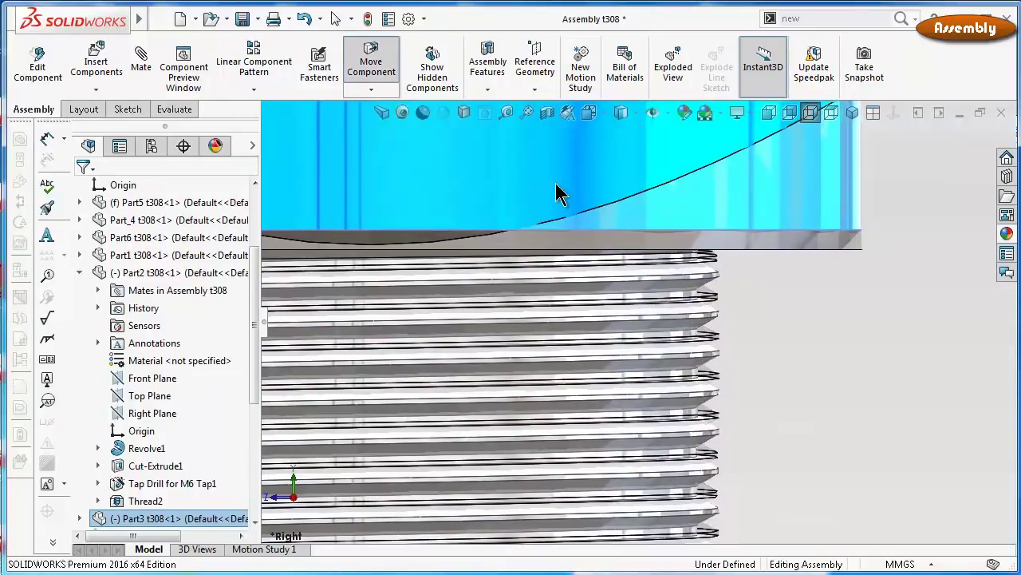
drag(556, 185, 564, 184)
key(Escape)
scroll(563, 196, up, 1)
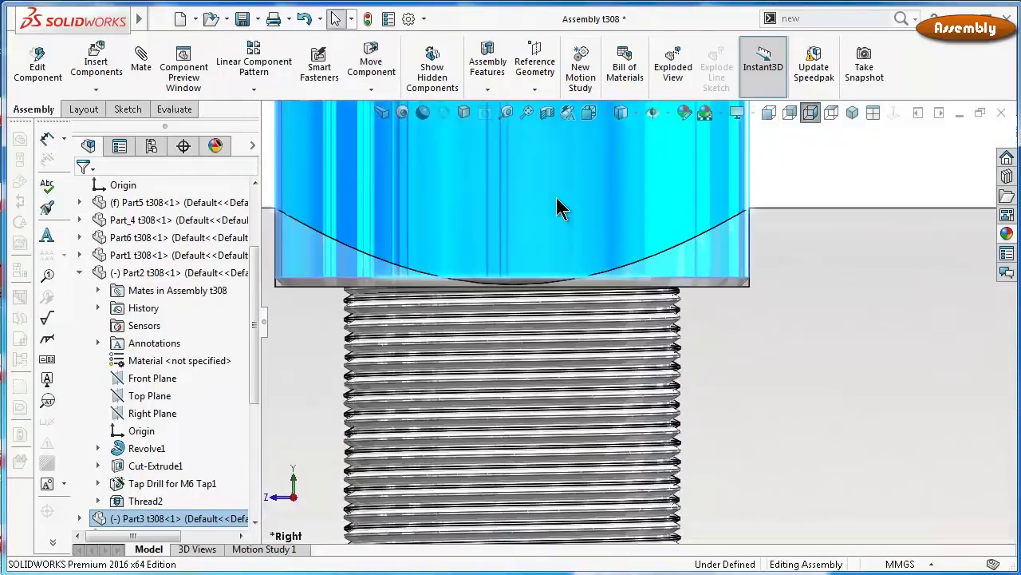
scroll(558, 205, up, 1)
Fix Part2 in place
click(765, 184)
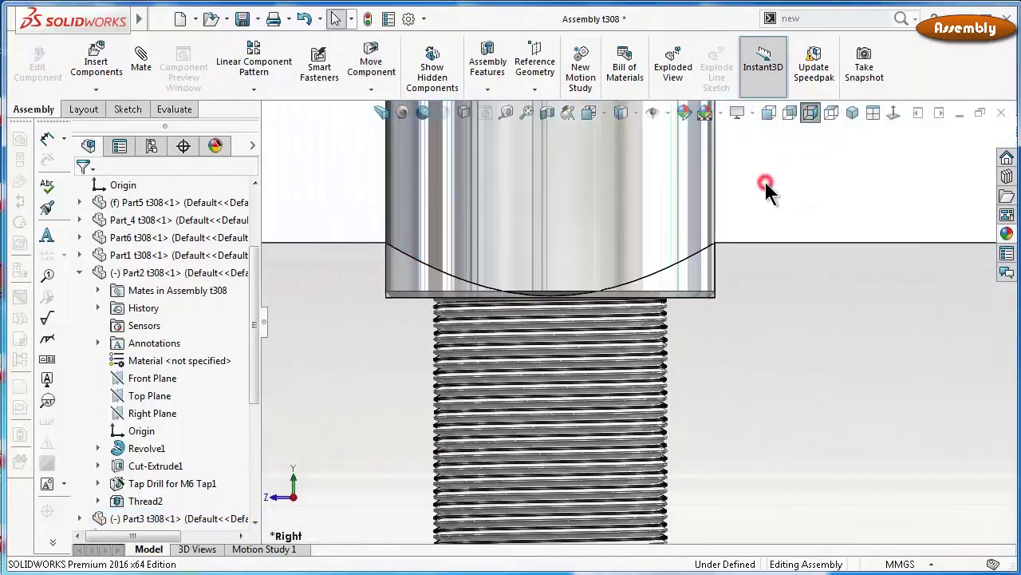
right_click(333, 271)
click(393, 374)
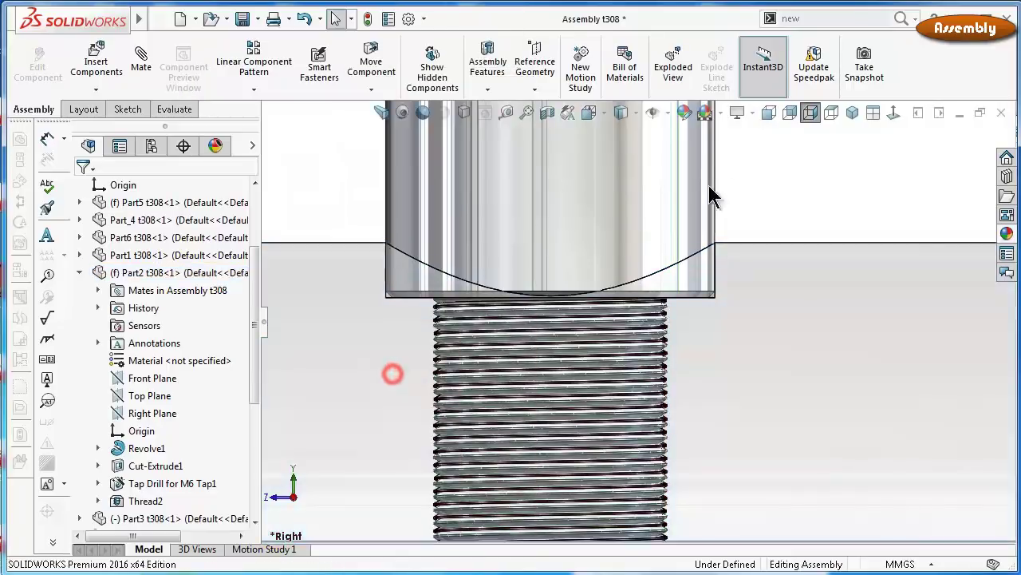
Rotate the bolt head part until its threads line up with the knob
click(670, 198)
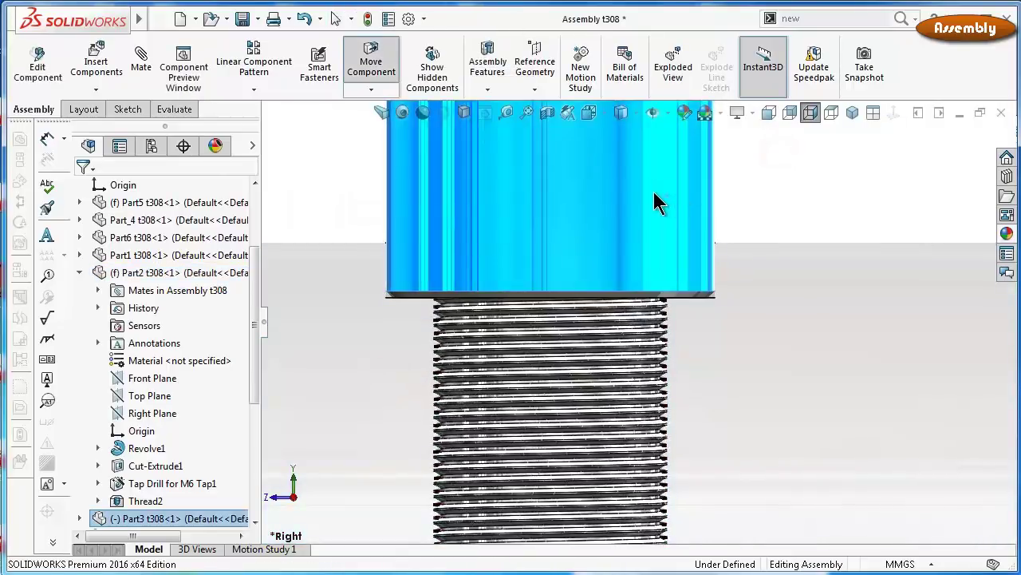
key(Escape)
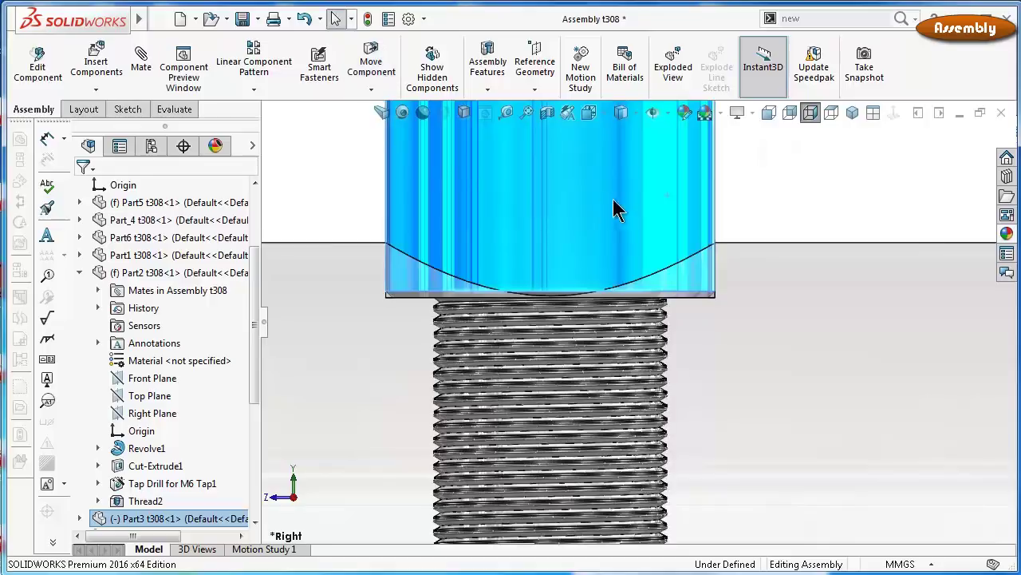
drag(612, 198, 591, 211)
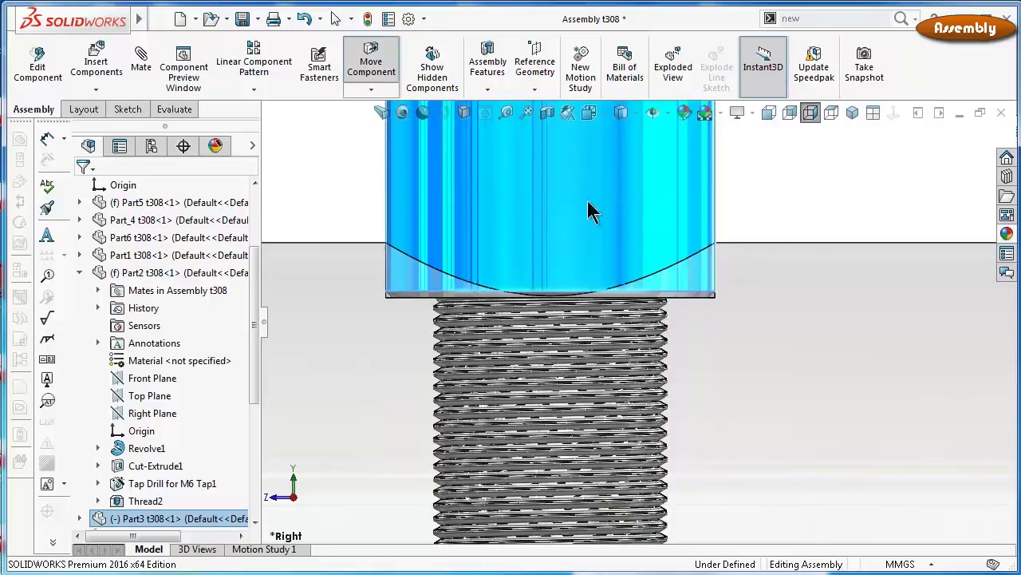
click(899, 183)
scroll(629, 251, down, 2)
scroll(629, 274, down, 2)
scroll(632, 336, down, 2)
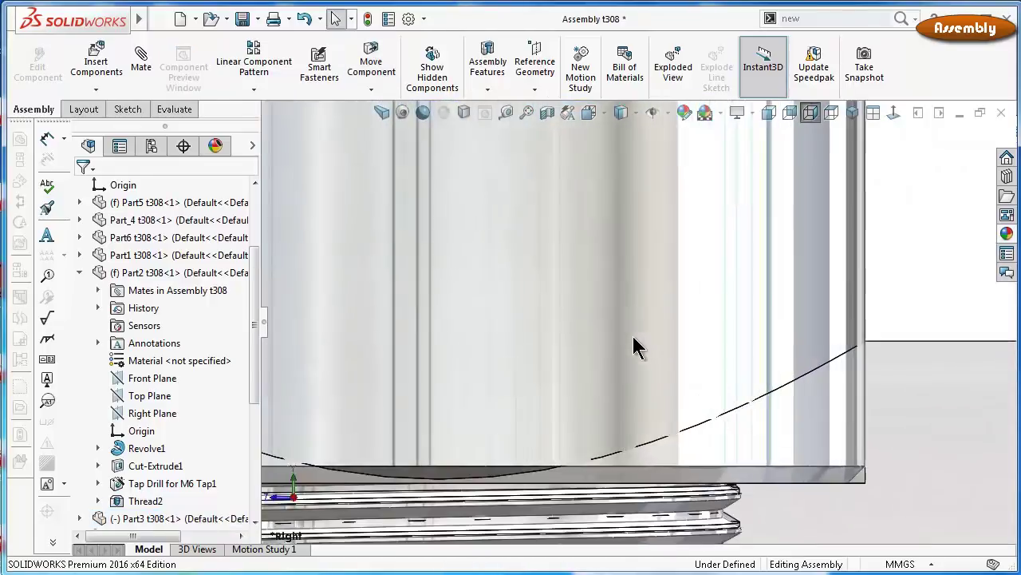
scroll(638, 367, down, 2)
scroll(644, 394, down, 2)
mouse_move(630, 311)
mouse_down()
mouse_move(436, 295)
mouse_move(432, 279)
mouse_up()
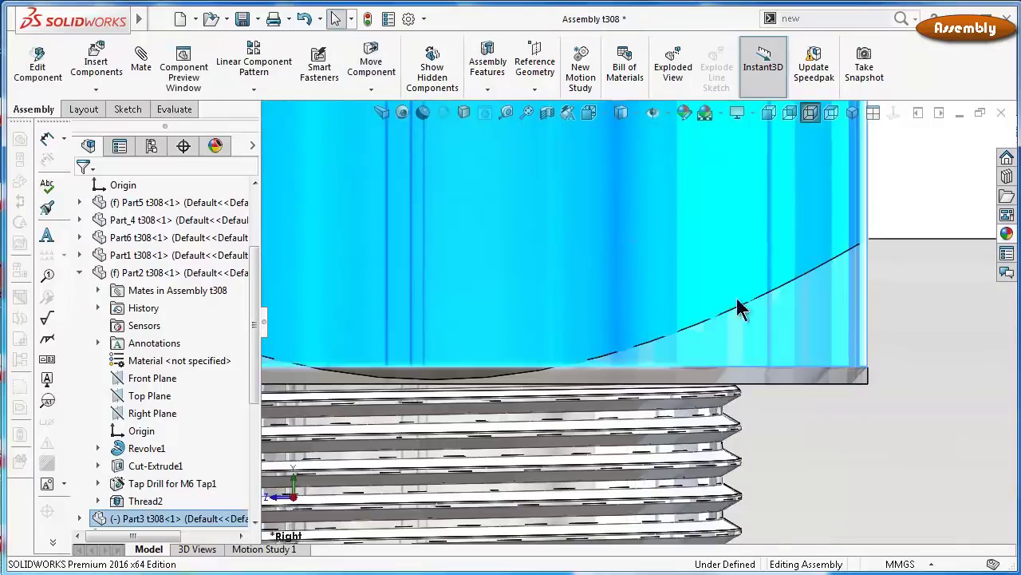
scroll(695, 483, down, 2)
scroll(695, 483, down, 2)
scroll(630, 515, down, 2)
scroll(626, 506, down, 2)
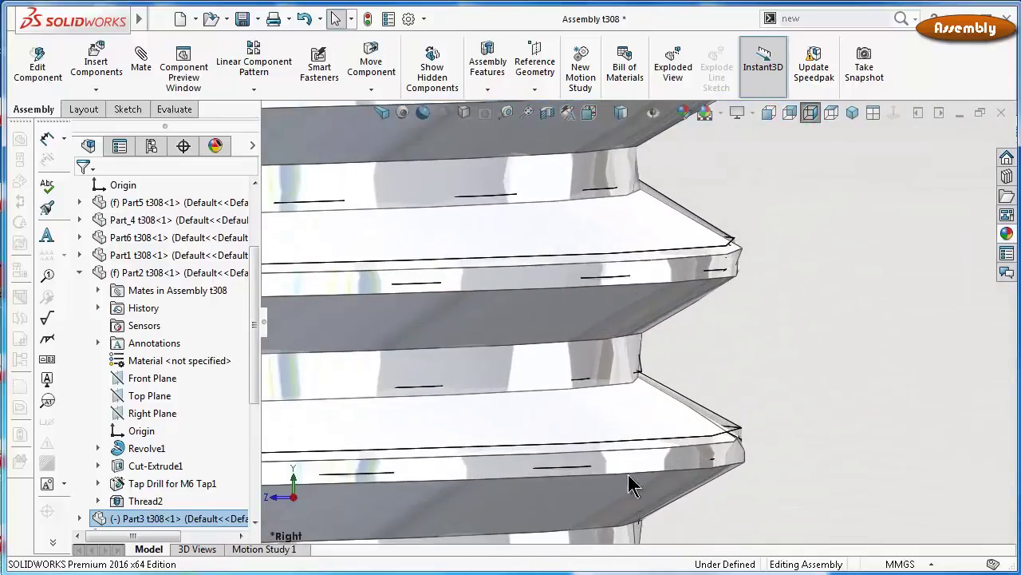
mouse_move(670, 475)
mouse_down()
mouse_move(468, 458)
mouse_move(509, 460)
mouse_move(479, 445)
mouse_move(532, 438)
mouse_up()
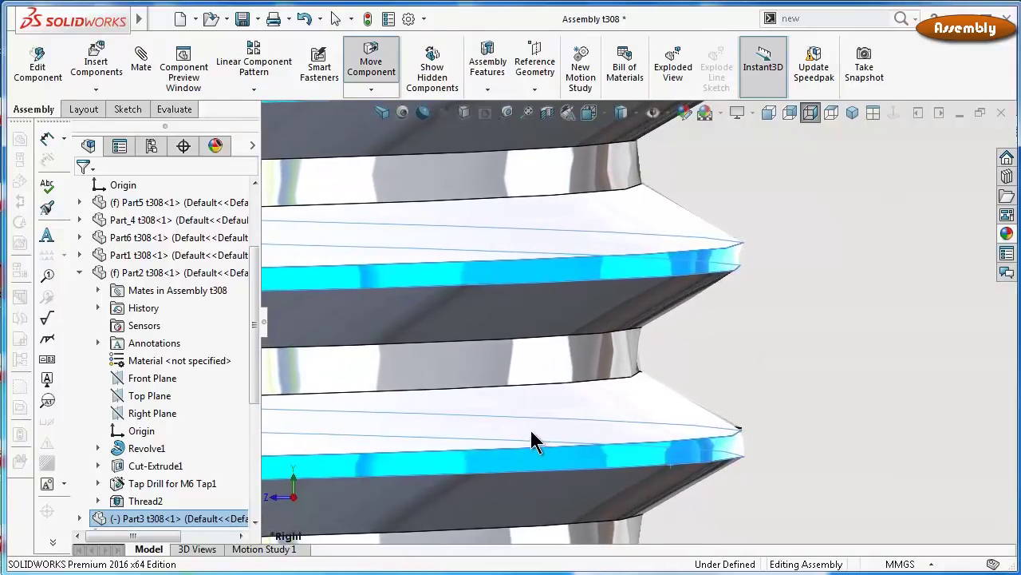
key(Escape)
scroll(552, 442, up, 2)
scroll(606, 375, up, 2)
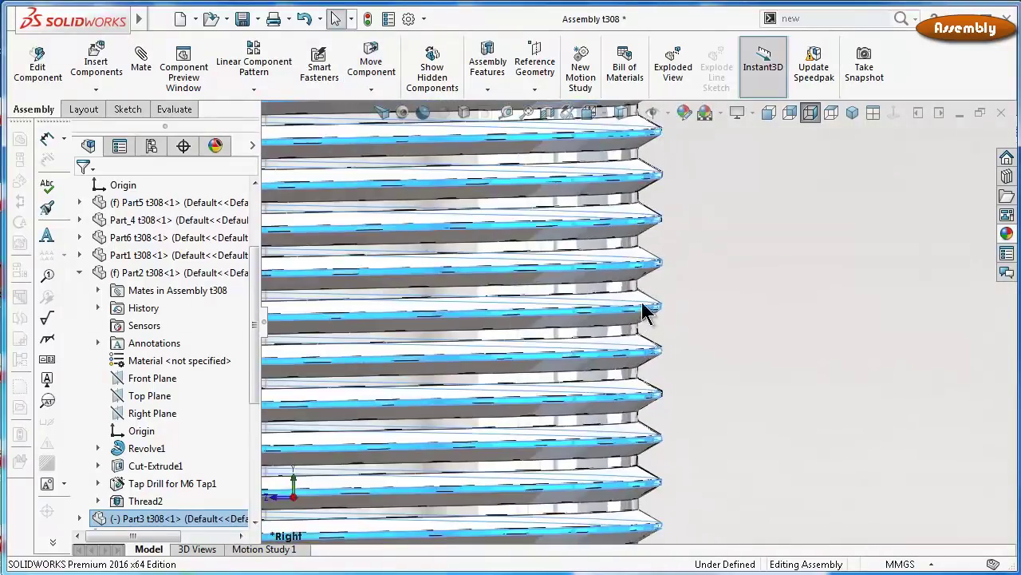
scroll(643, 311, up, 3)
scroll(604, 274, up, 2)
Save the assembly with Ctrl+S
click(752, 165)
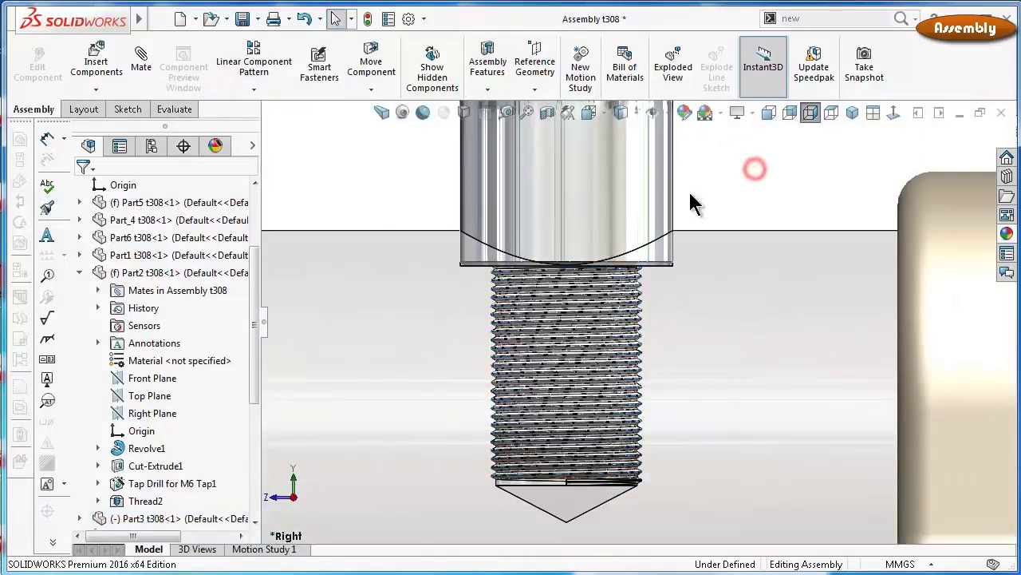
scroll(554, 256, up, 3)
scroll(558, 256, down, 2)
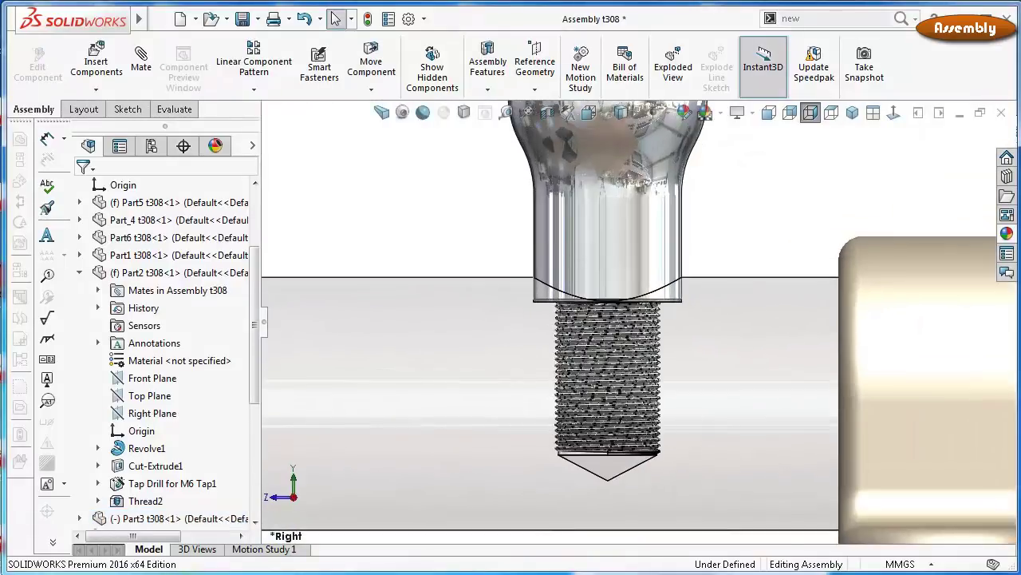
key(ctrl+s)
Rebuild and save the assembly, then inspect the Coincident9 mate
click(429, 279)
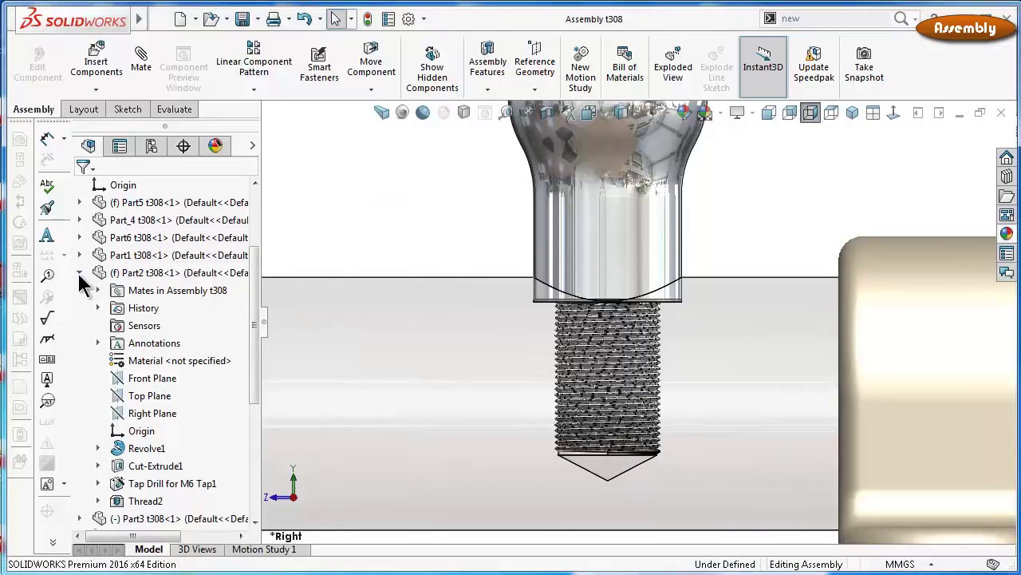
click(79, 272)
mouse_move(252, 342)
mouse_down()
mouse_move(252, 305)
mouse_move(237, 378)
mouse_up()
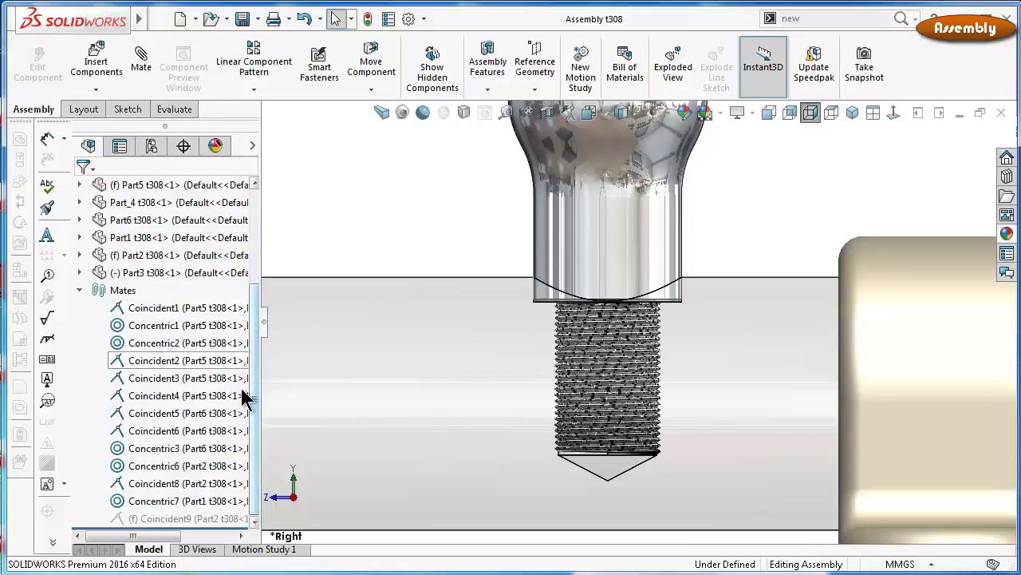
click(192, 519)
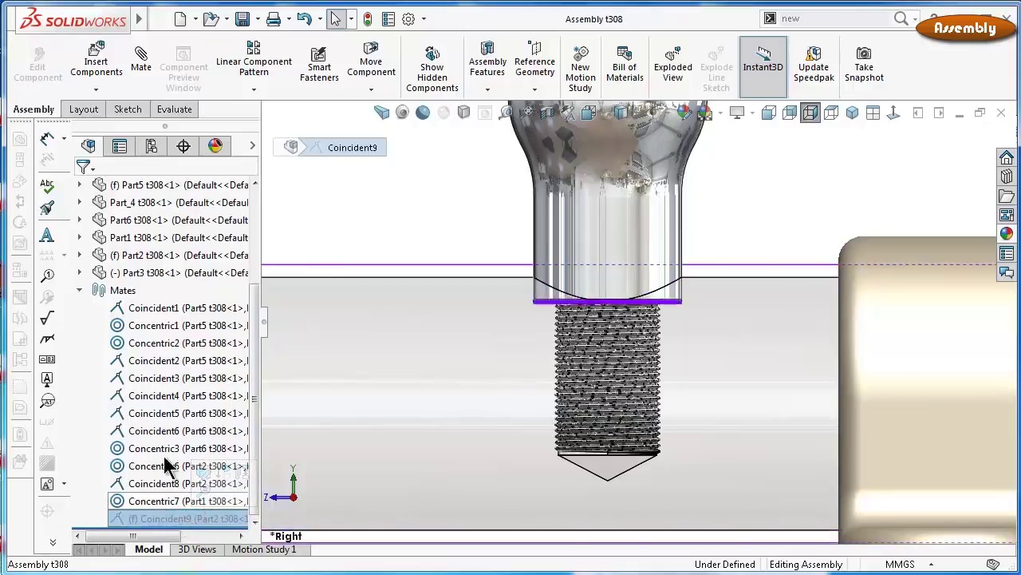
click(374, 222)
scroll(576, 279, down, 2)
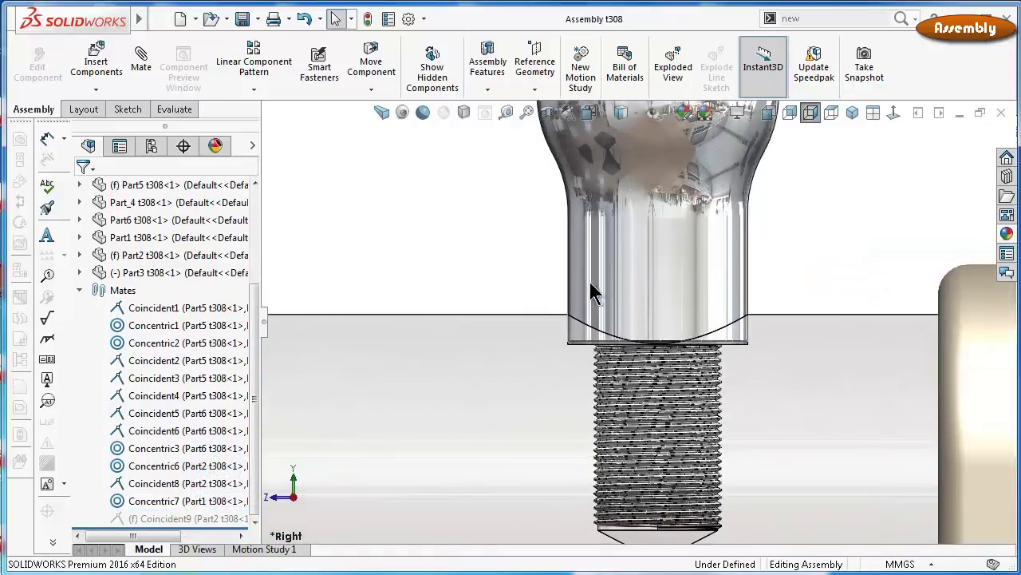
scroll(644, 347, down, 3)
scroll(649, 352, down, 2)
scroll(650, 352, down, 3)
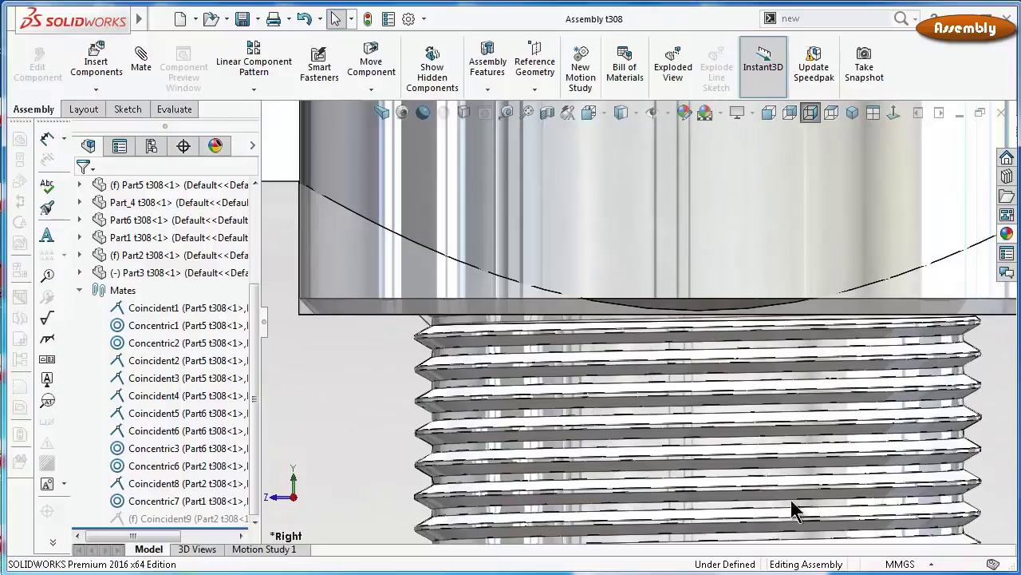
Edit the Concentric7 mate to check which face it references
click(142, 500)
click(160, 464)
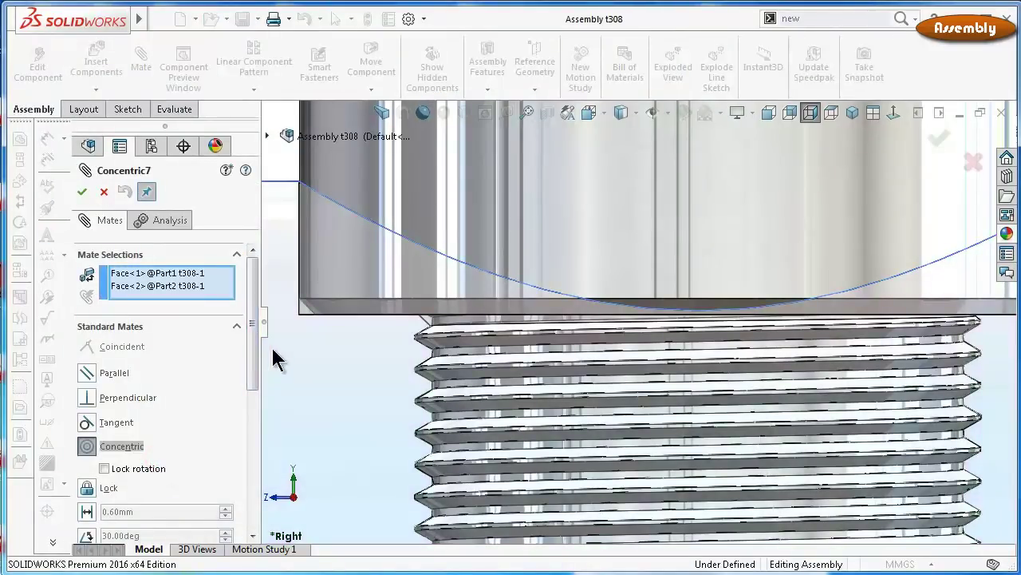
scroll(379, 352, up, 2)
scroll(569, 353, up, 2)
scroll(691, 293, up, 2)
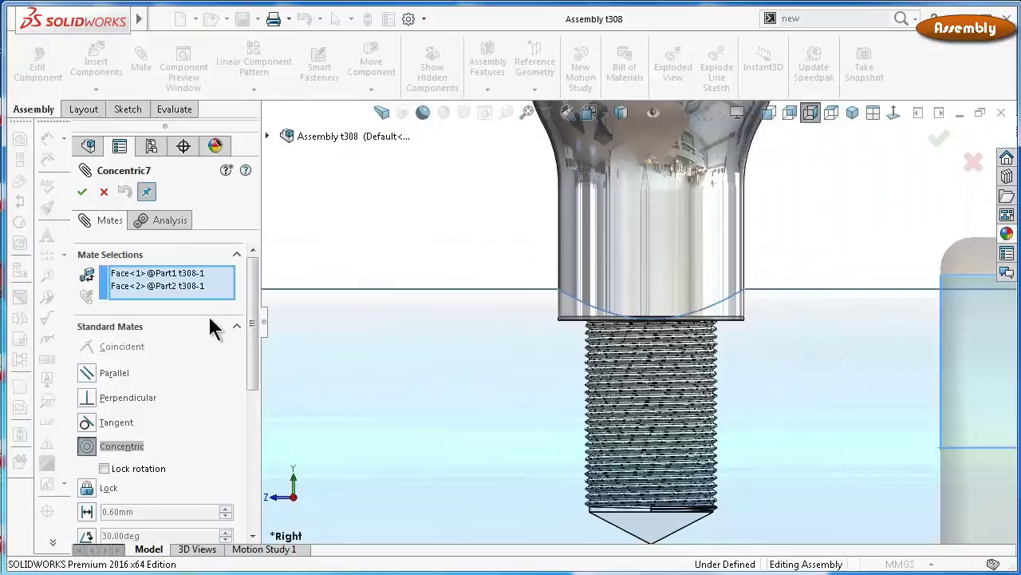
click(125, 276)
click(81, 192)
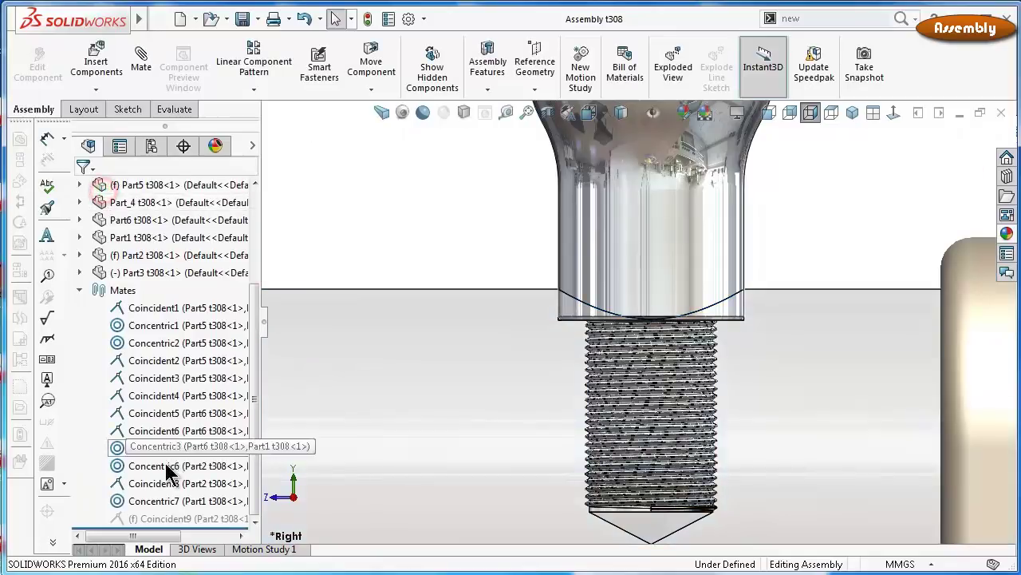
Suppress the Coincident8 mate
click(173, 486)
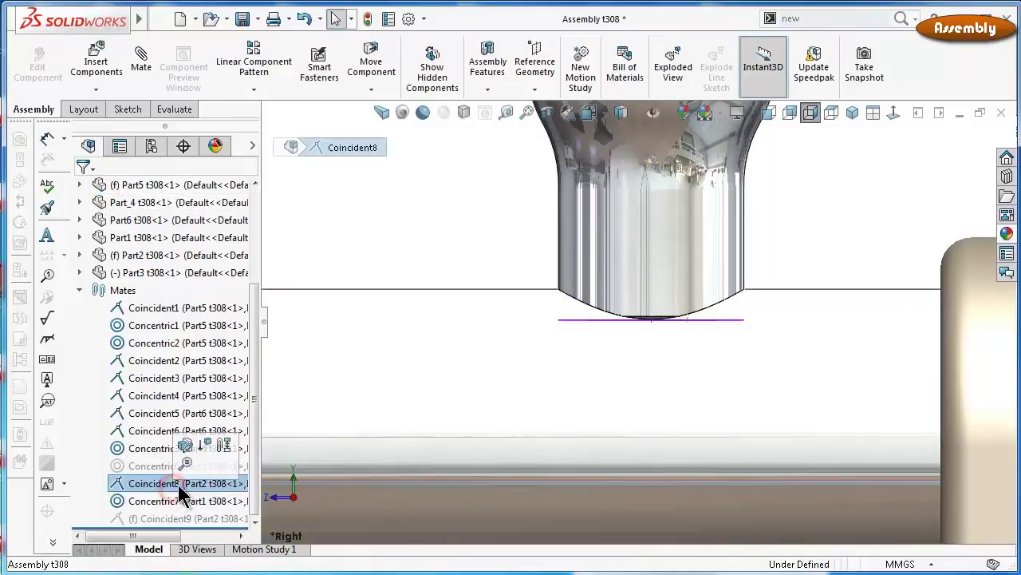
click(203, 447)
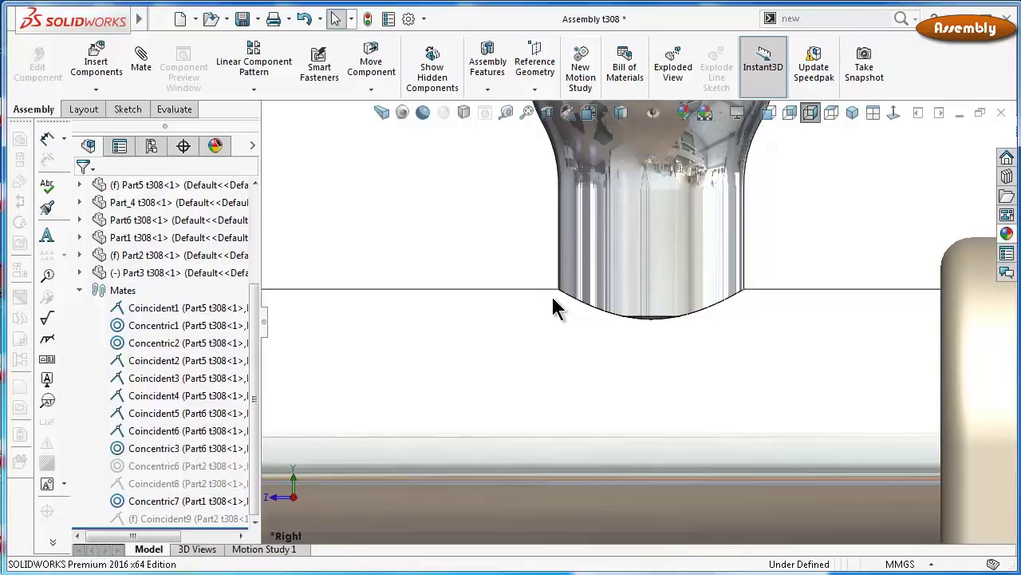
scroll(638, 312, down, 3)
scroll(707, 321, up, 1)
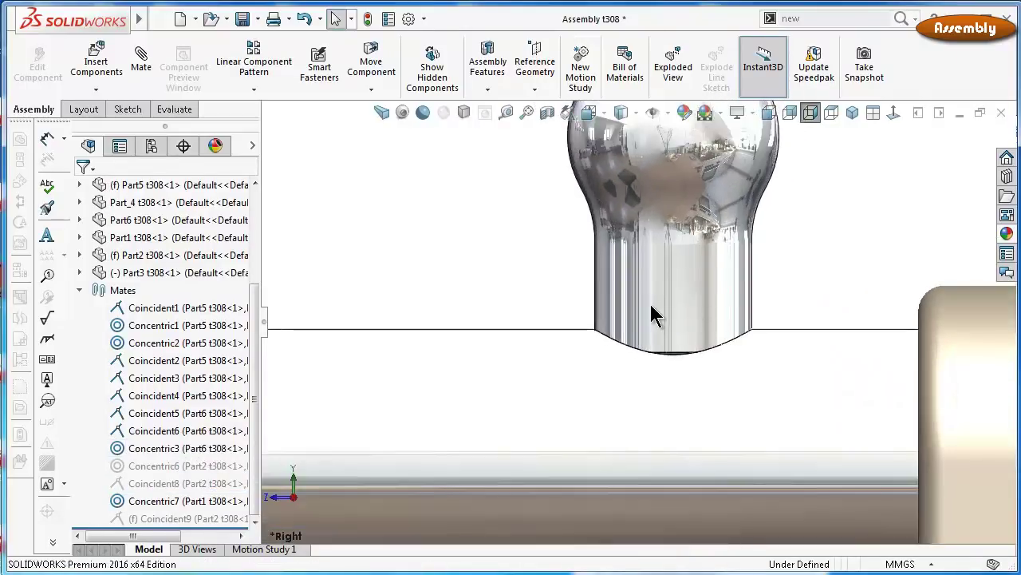
click(143, 64)
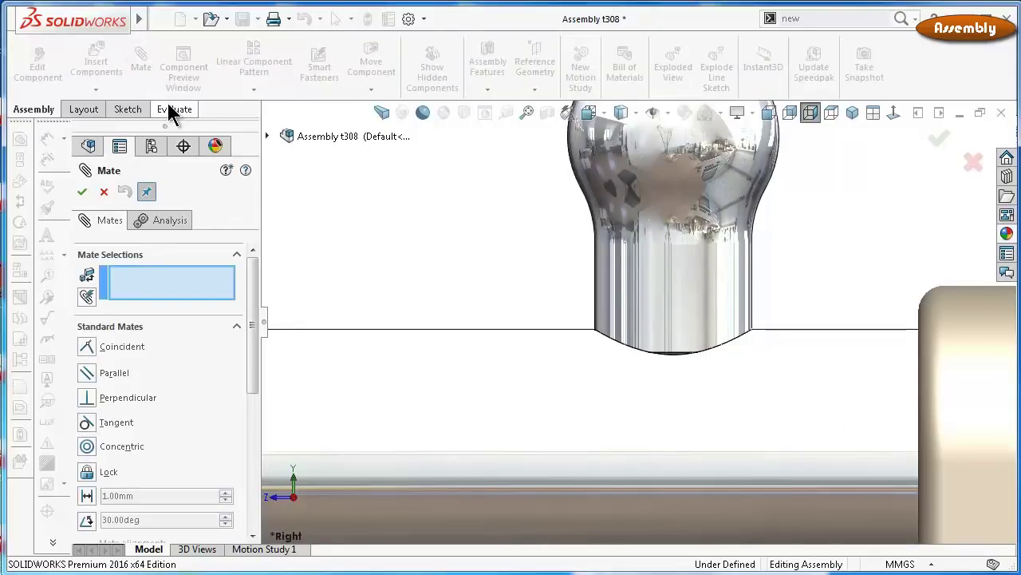
Cancel the empty mate and section the assembly on the Right Plane to expose the threads
click(104, 191)
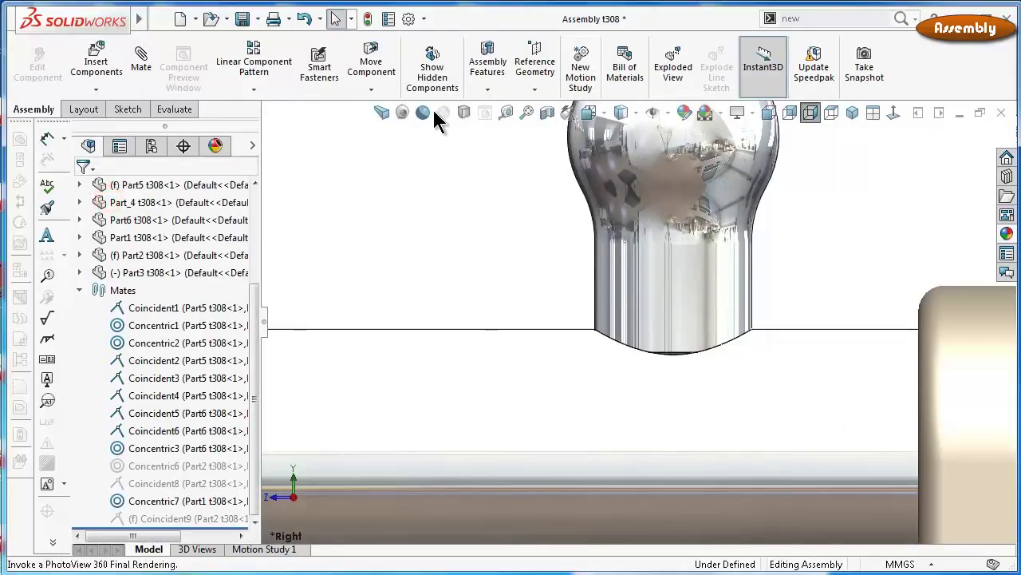
click(547, 112)
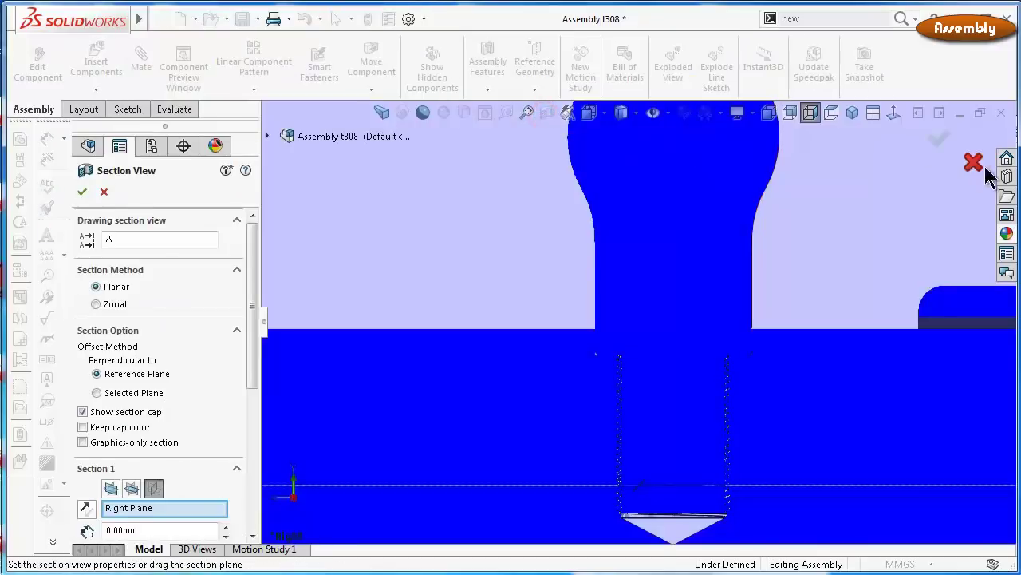
click(937, 140)
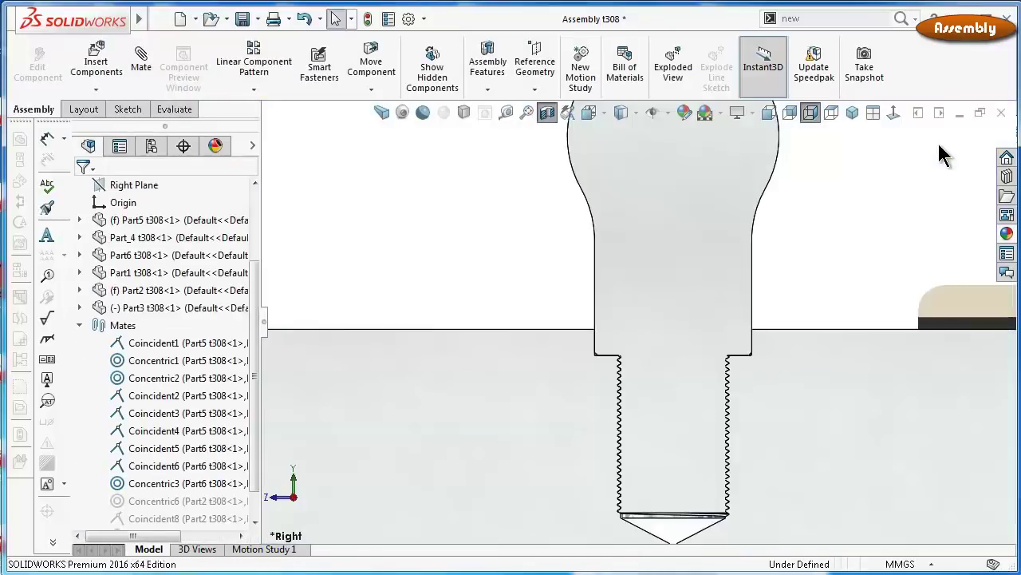
scroll(770, 314, down, 4)
scroll(742, 353, down, 1)
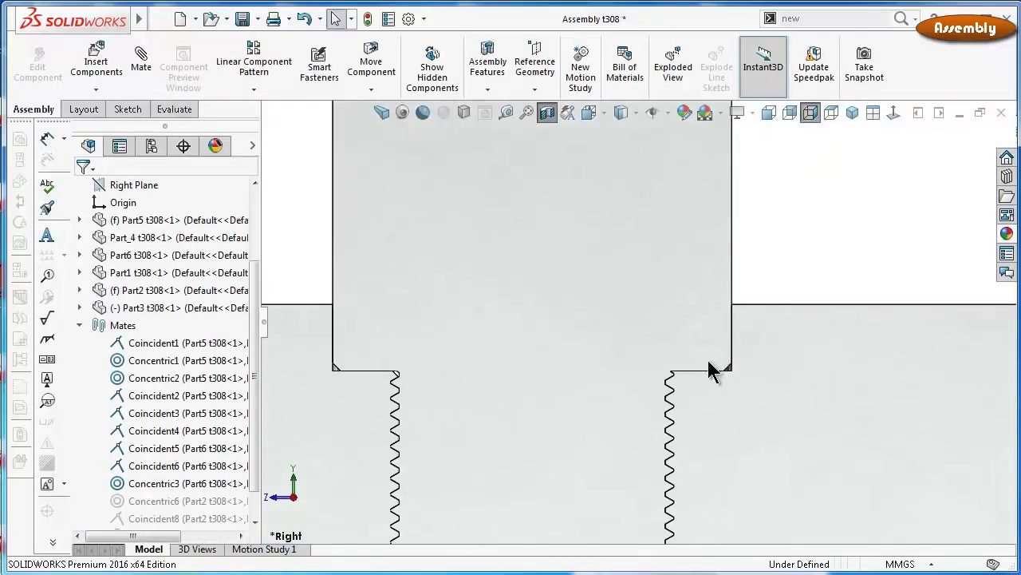
scroll(679, 415, up, 2)
scroll(659, 433, up, 1)
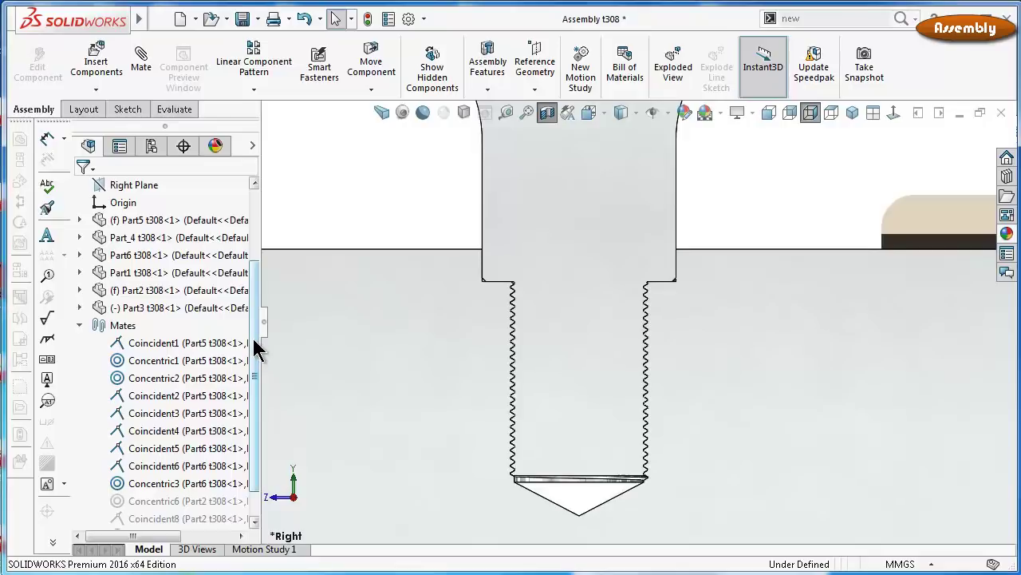
click(142, 57)
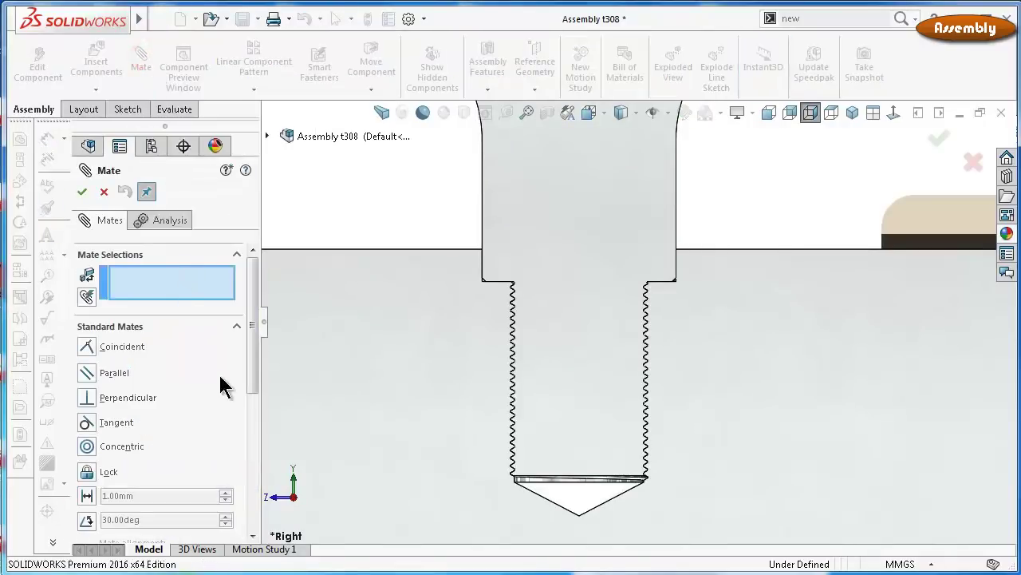
Choose the Screw type under Mechanical Mates in the Mate dialog
mouse_move(251, 369)
mouse_down()
mouse_move(246, 453)
mouse_move(237, 407)
mouse_up()
click(237, 426)
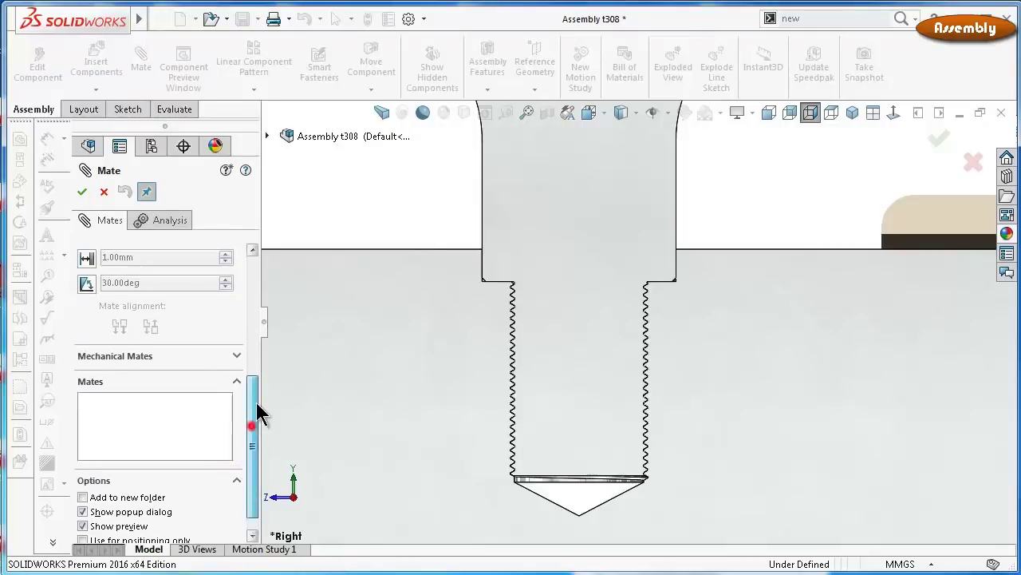
click(236, 399)
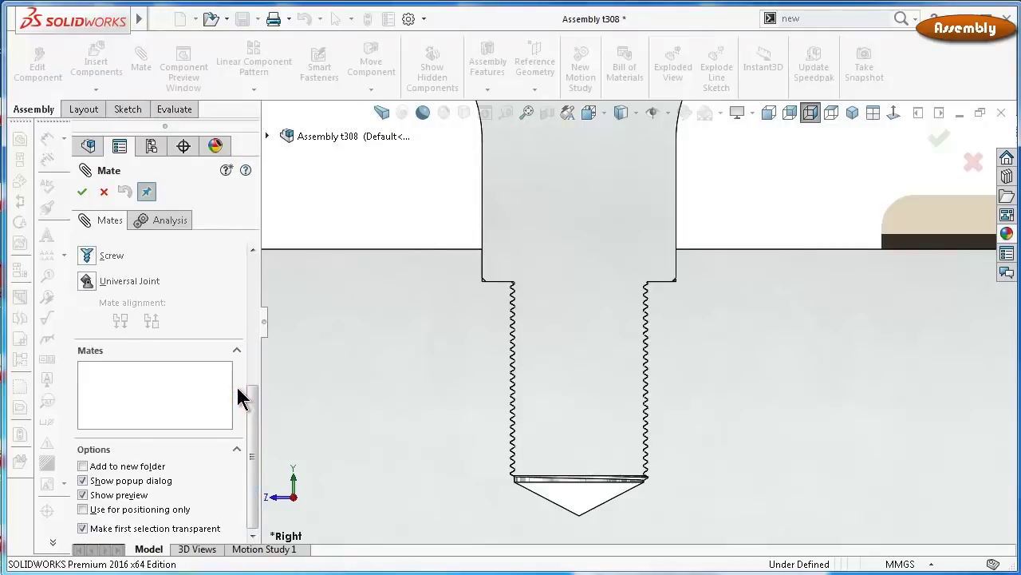
drag(250, 427, 204, 388)
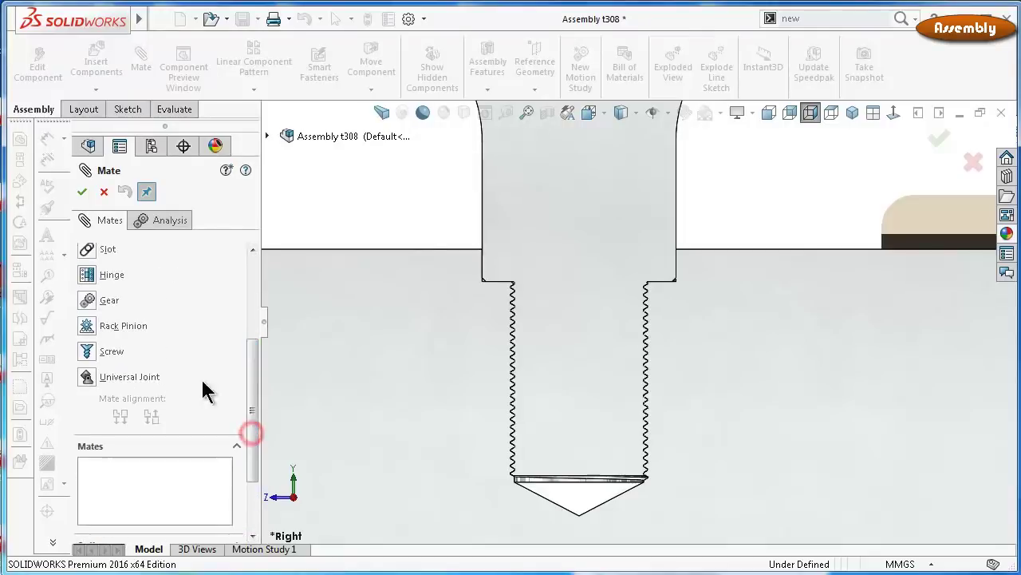
click(93, 353)
scroll(581, 473, down, 2)
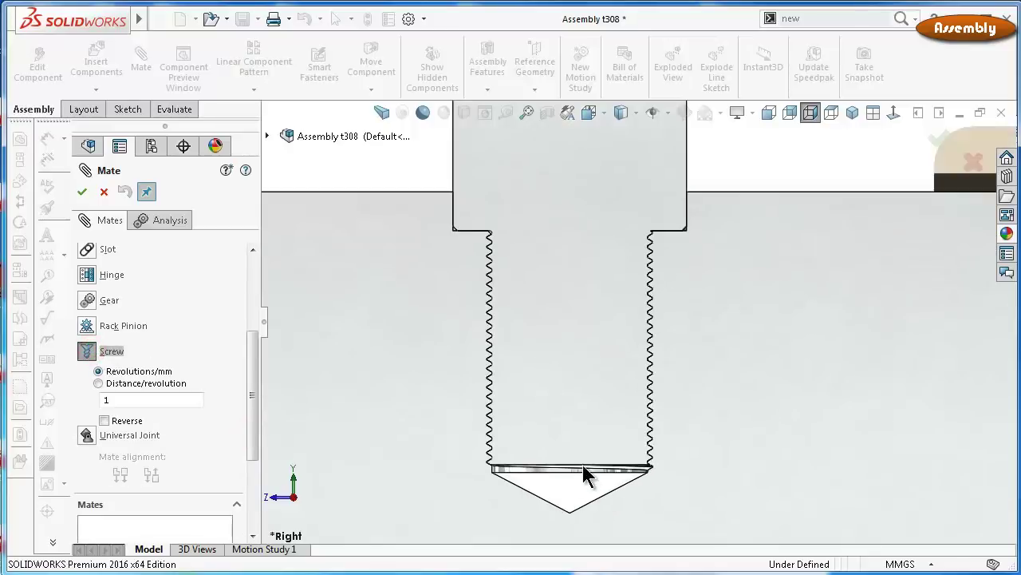
scroll(572, 464, down, 3)
scroll(572, 427, down, 3)
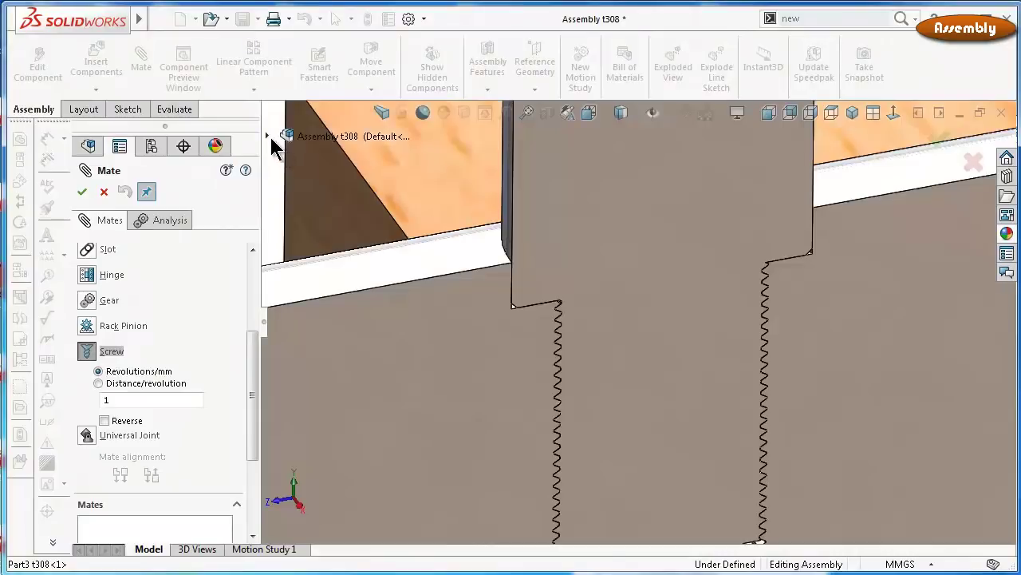
Pick the bolt's threaded hole face and the knob's thread face as screw references
click(268, 135)
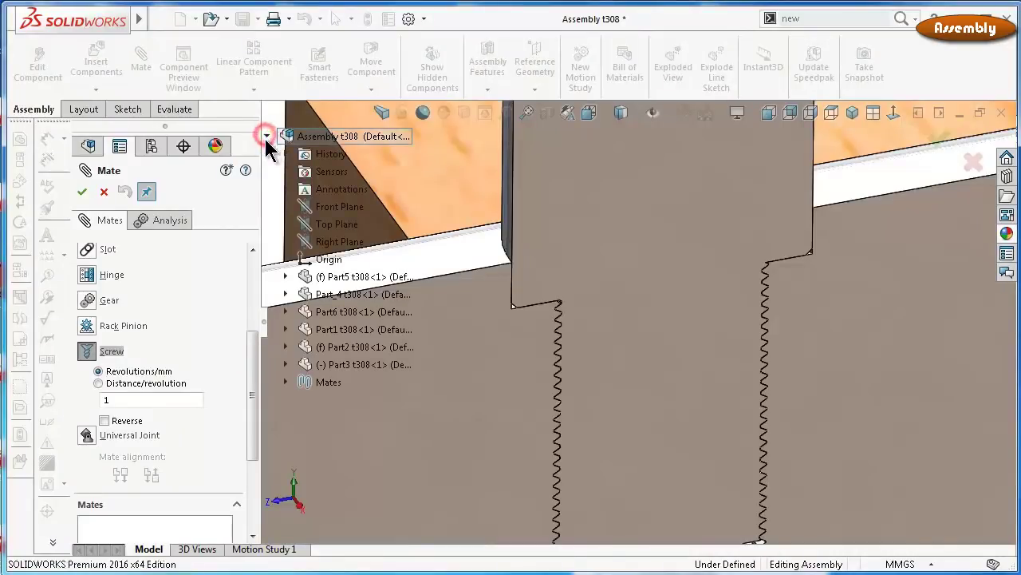
scroll(785, 241, up, 3)
scroll(810, 237, up, 3)
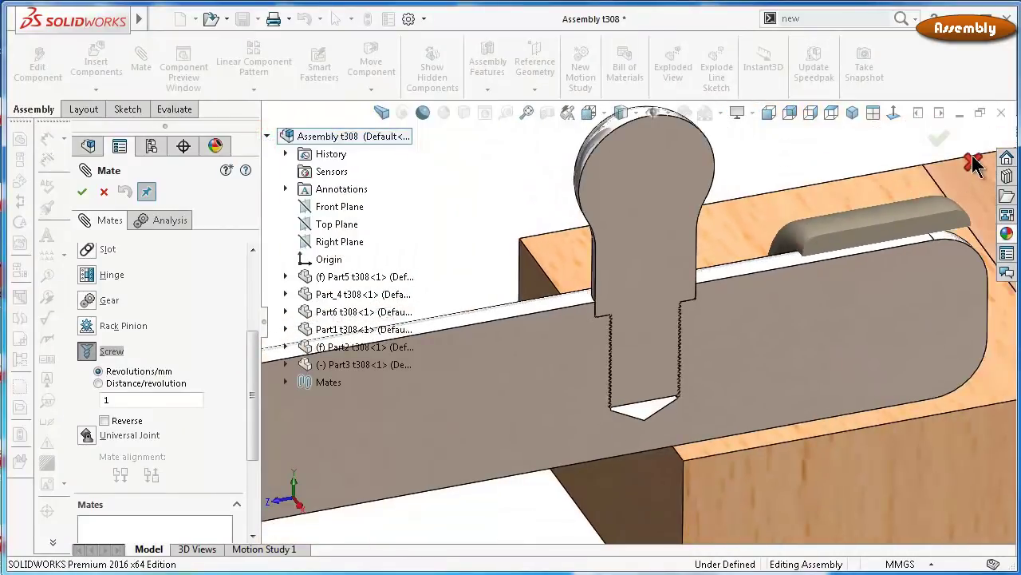
scroll(631, 275, down, 2)
scroll(627, 272, down, 2)
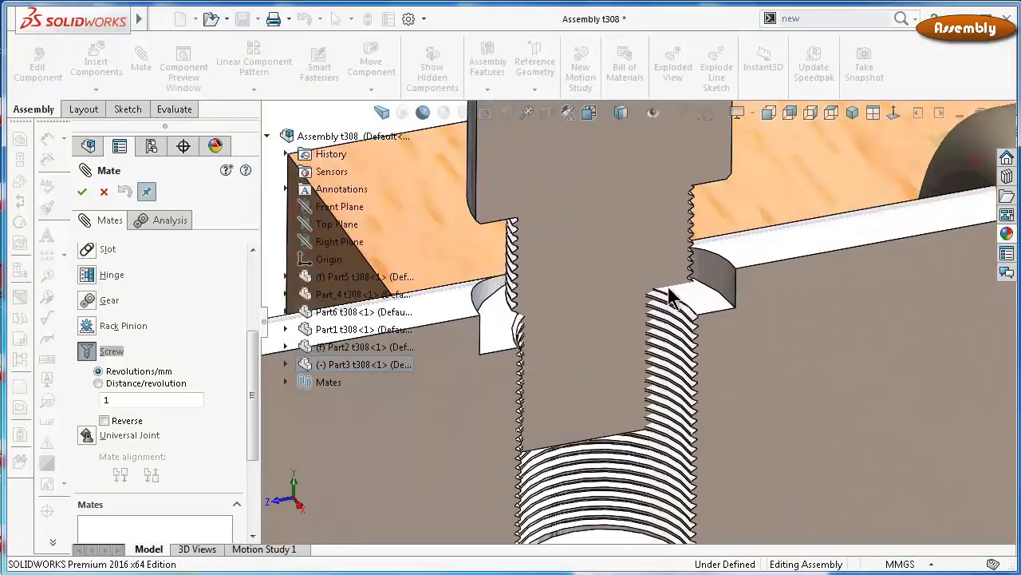
scroll(702, 295, down, 1)
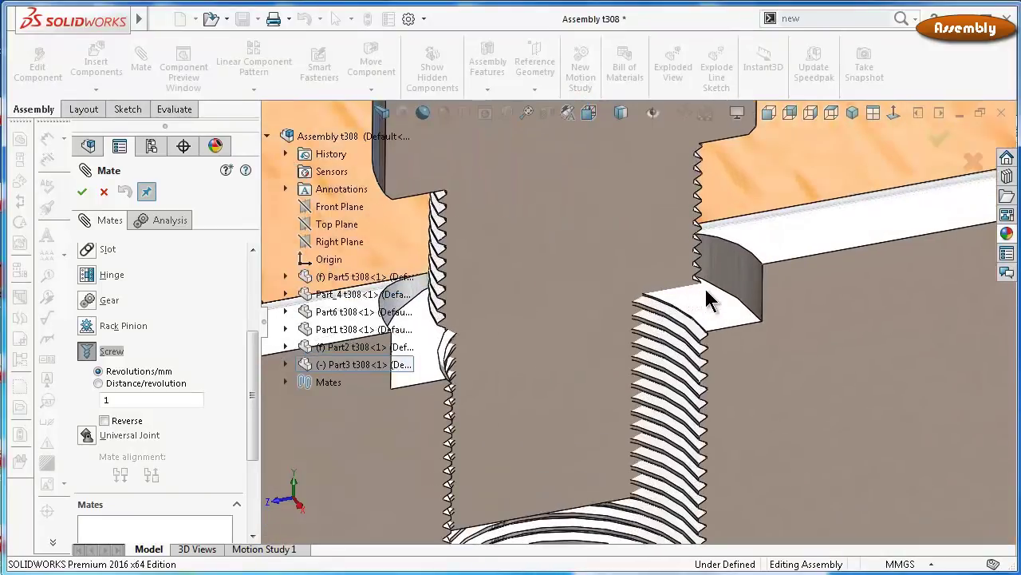
click(752, 287)
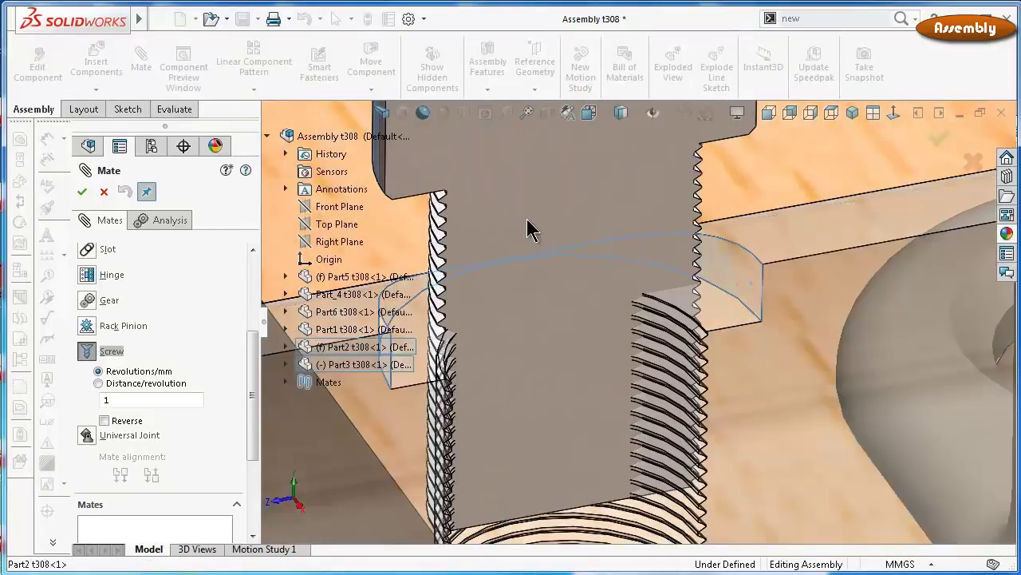
drag(250, 375, 252, 393)
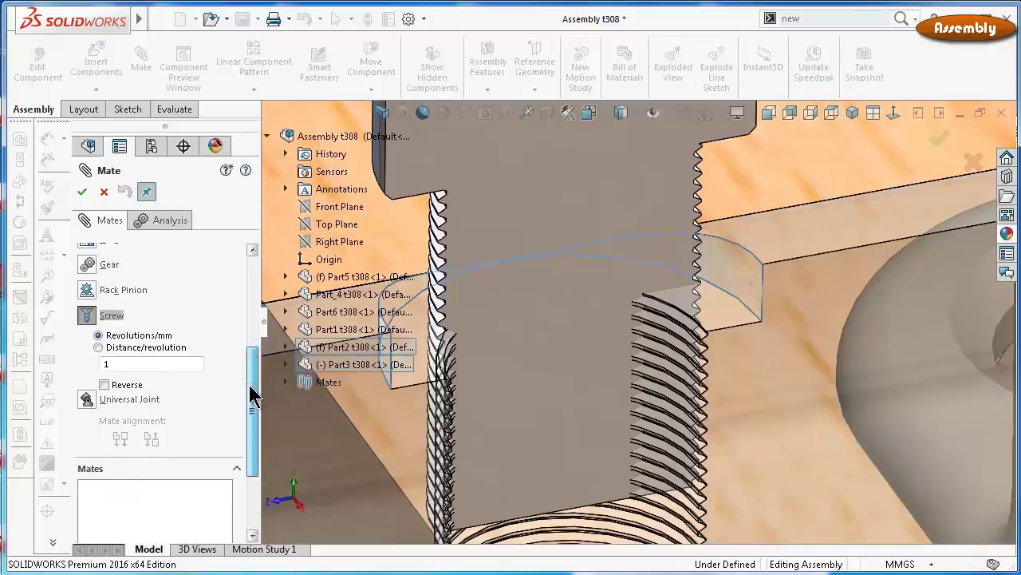
scroll(249, 385, up, 1)
scroll(670, 231, up, 2)
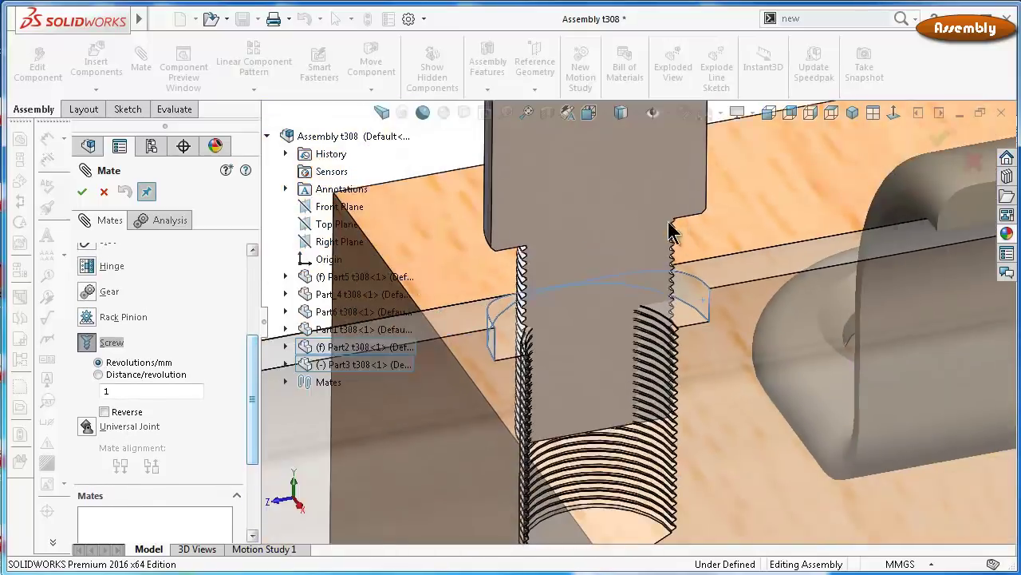
middle_drag(671, 231, 659, 131)
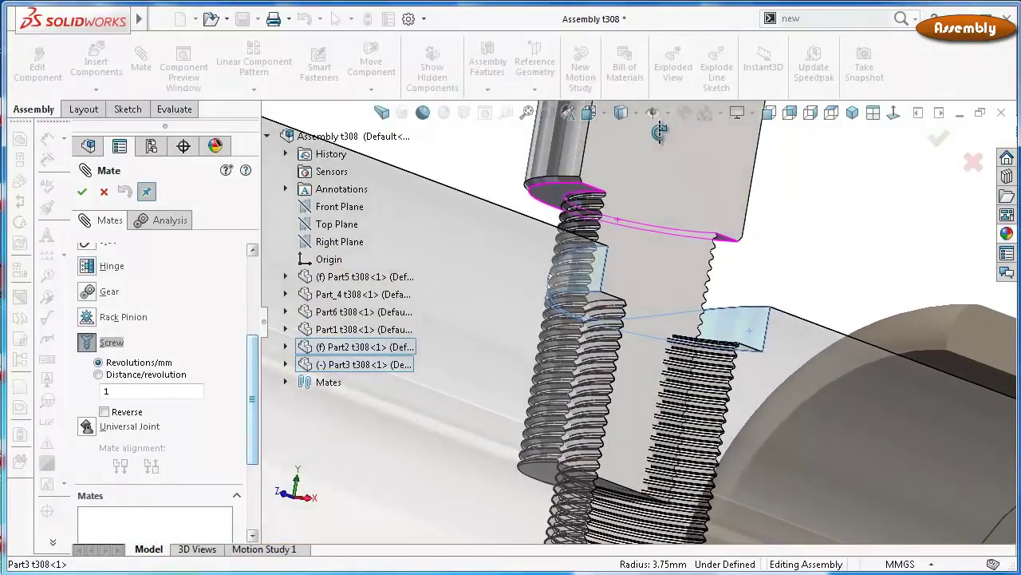
scroll(612, 246, down, 2)
scroll(612, 246, down, 3)
scroll(614, 351, down, 3)
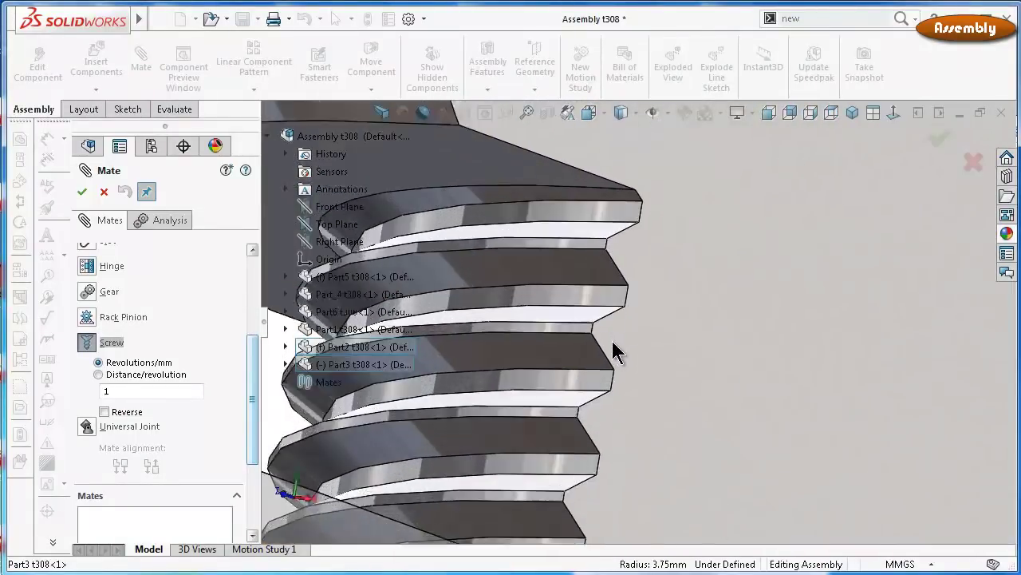
scroll(614, 351, down, 1)
click(581, 393)
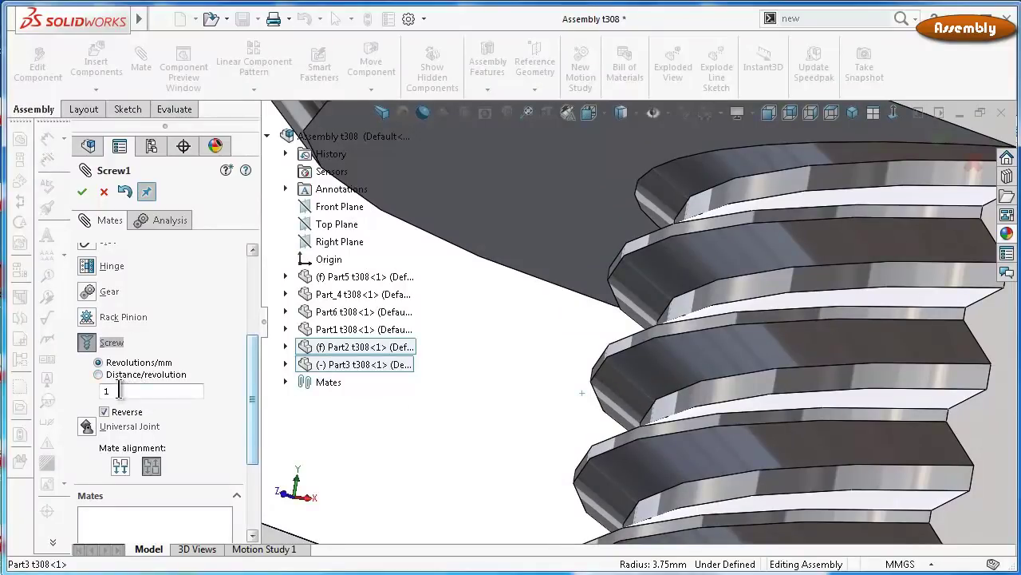
Reverse the screw mate, set 0.30 mm per revolution, and apply it as Screw1
double_click(150, 392)
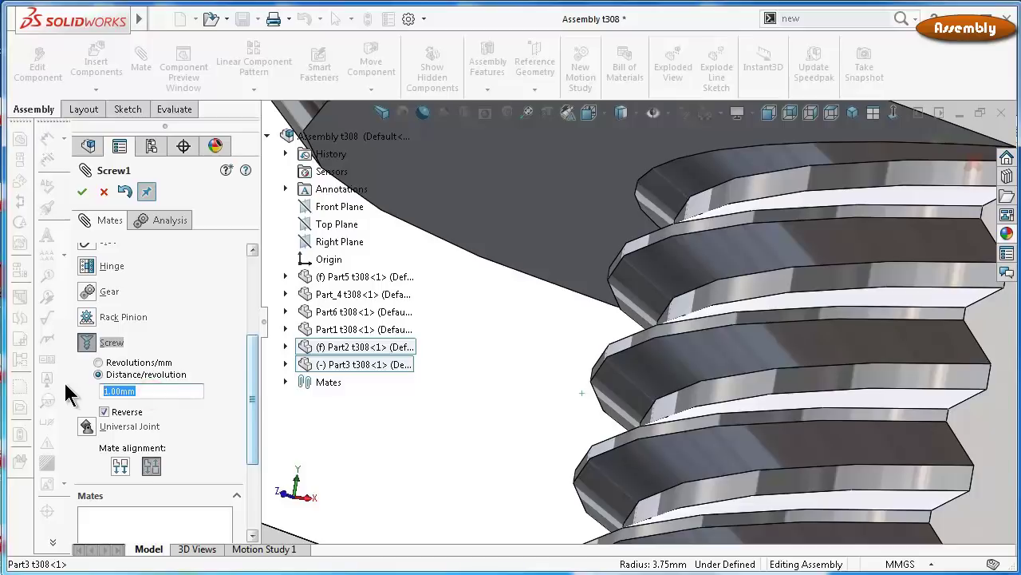
click(63, 384)
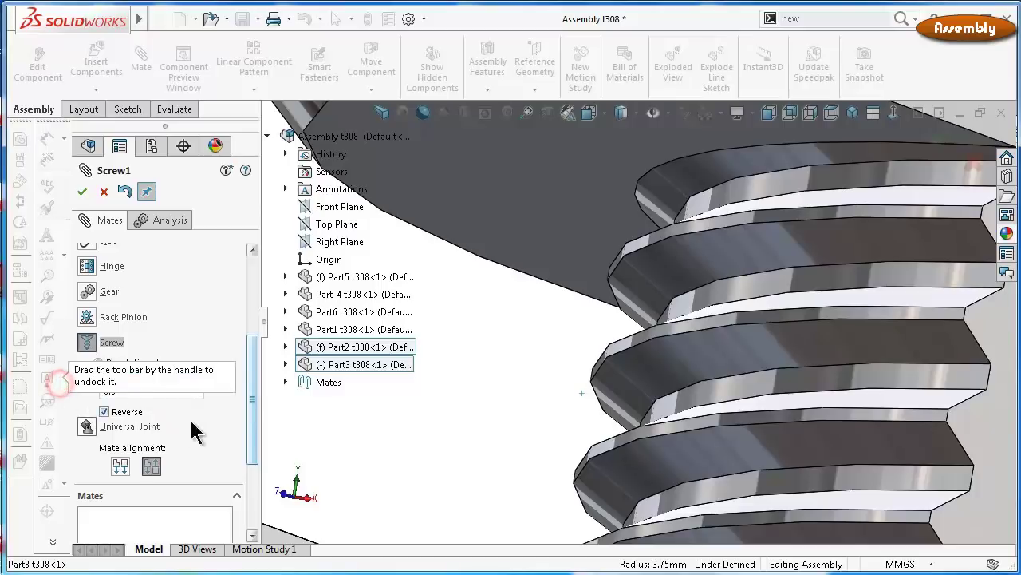
drag(248, 419, 246, 447)
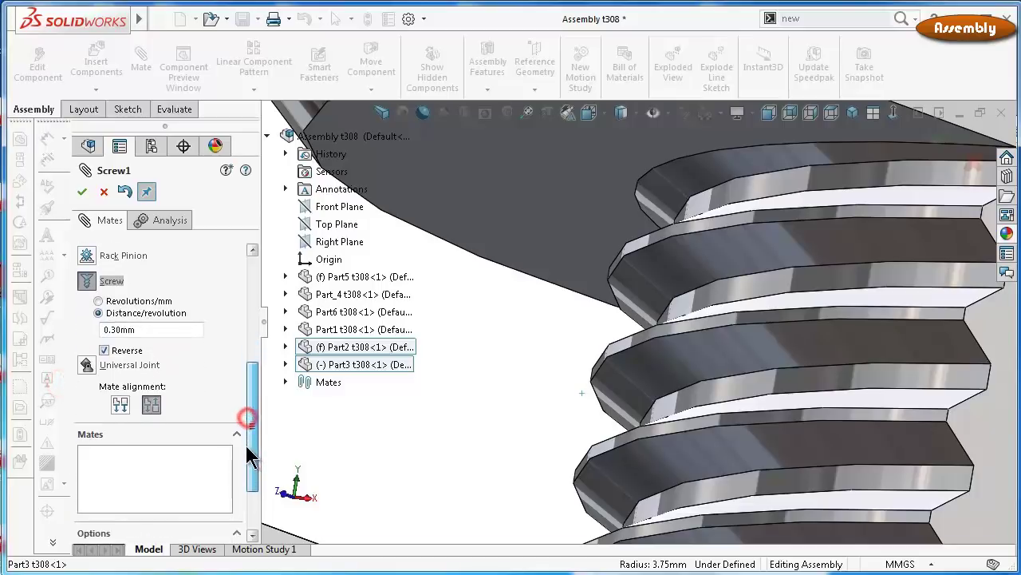
click(81, 192)
scroll(511, 279, up, 3)
scroll(519, 280, up, 2)
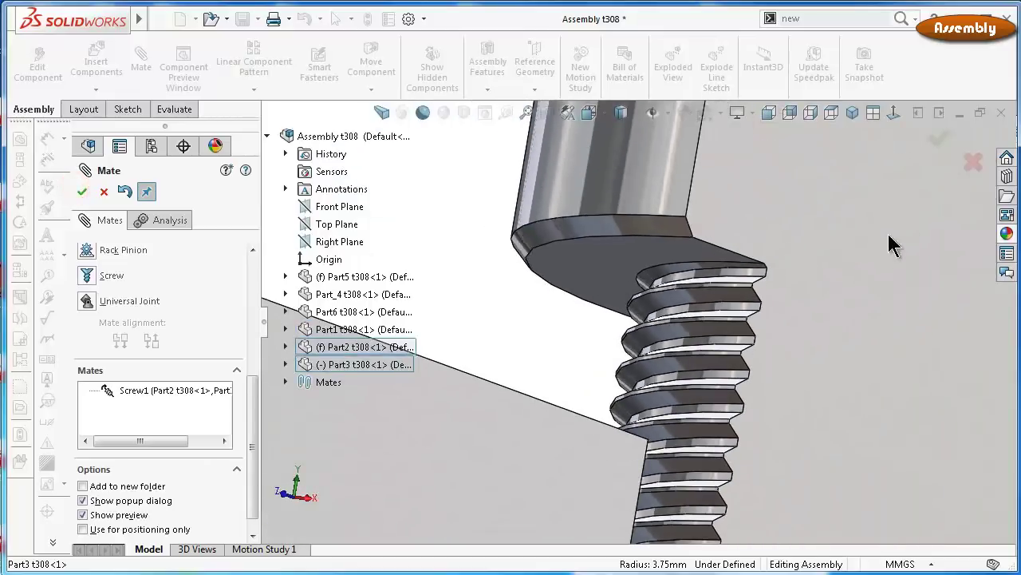
Spin the knob about its axis to confirm it unscrews upward out of the bolt
click(939, 144)
scroll(912, 189, up, 3)
scroll(823, 230, up, 2)
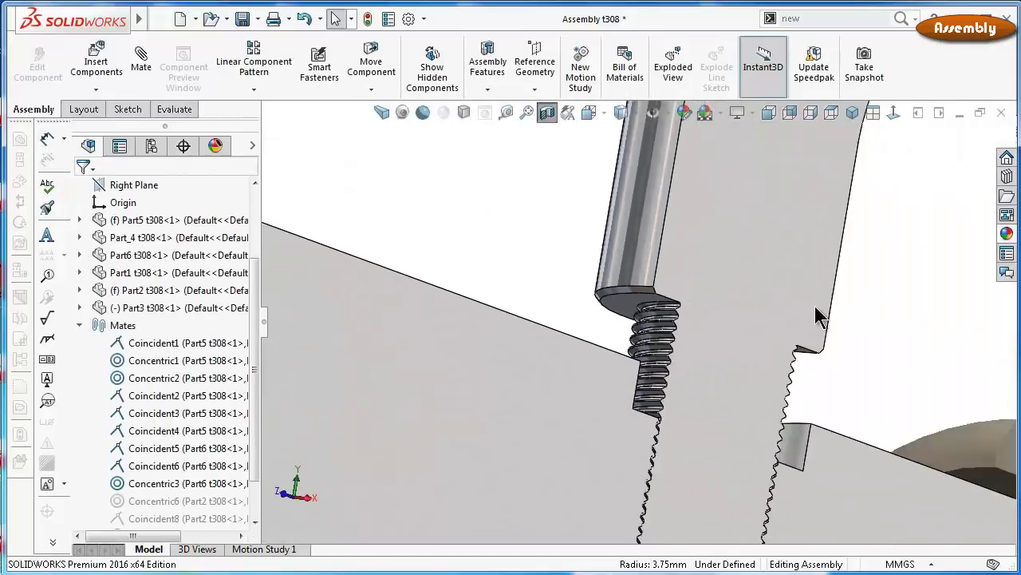
mouse_move(815, 306)
middle_down()
mouse_move(770, 313)
mouse_move(795, 298)
middle_up()
click(744, 295)
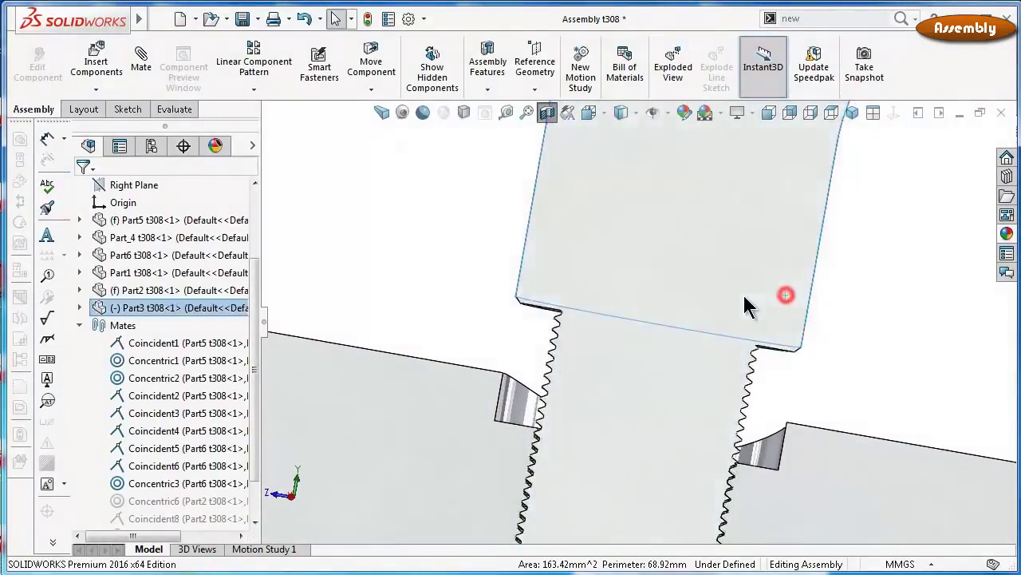
mouse_move(744, 296)
mouse_down()
mouse_move(616, 271)
mouse_move(532, 228)
mouse_move(769, 274)
mouse_move(743, 192)
mouse_up()
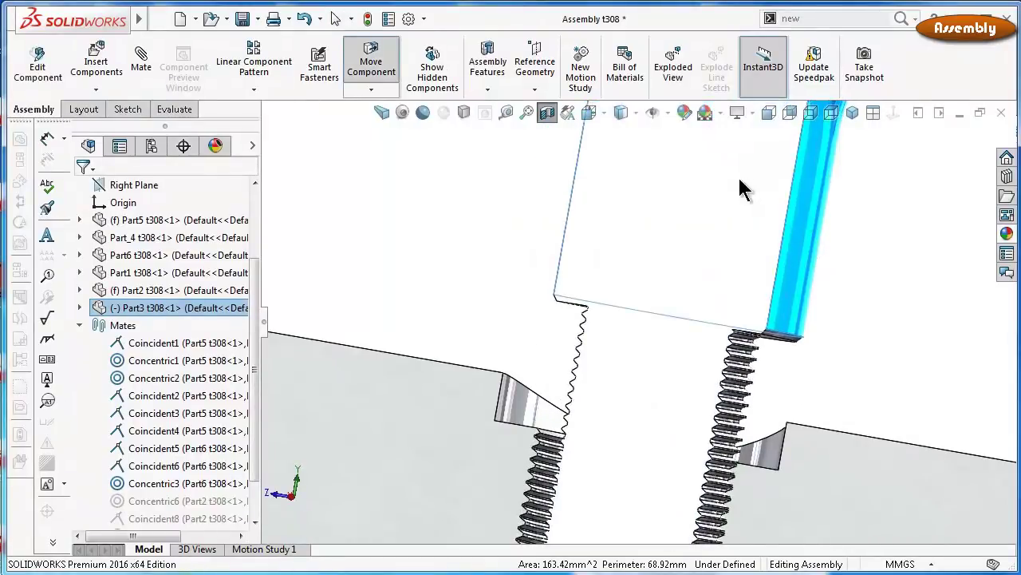
mouse_move(743, 191)
middle_down()
mouse_move(790, 250)
mouse_move(737, 360)
middle_up()
mouse_move(655, 256)
mouse_down()
mouse_move(580, 228)
mouse_move(679, 255)
mouse_move(629, 164)
mouse_move(627, 267)
mouse_move(604, 262)
mouse_up()
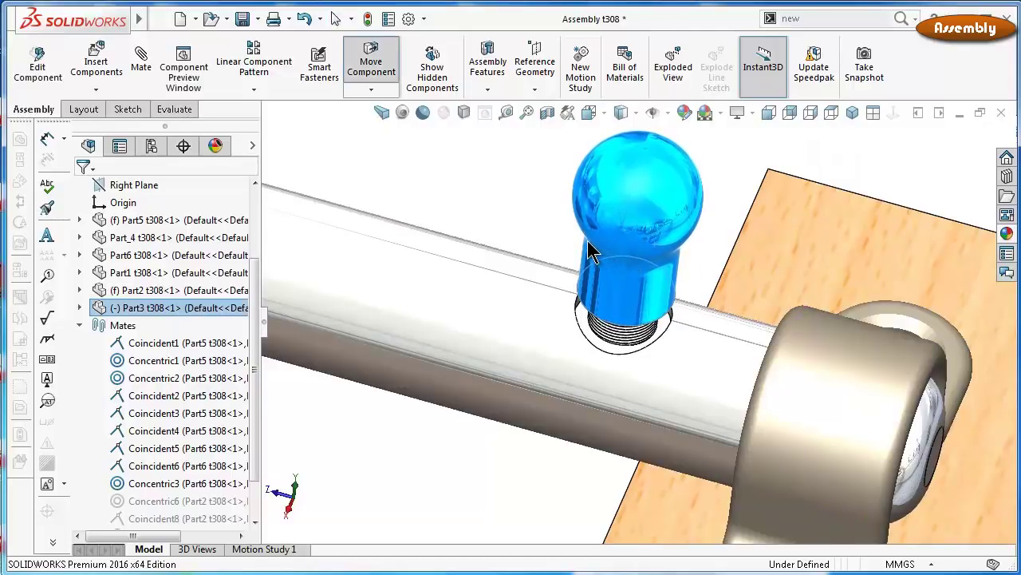
middle_drag(591, 251, 623, 262)
mouse_move(623, 262)
mouse_down()
mouse_move(622, 303)
mouse_move(684, 305)
mouse_move(579, 297)
mouse_move(648, 304)
mouse_move(472, 263)
mouse_move(519, 284)
mouse_move(506, 300)
mouse_move(559, 295)
mouse_move(586, 357)
mouse_up()
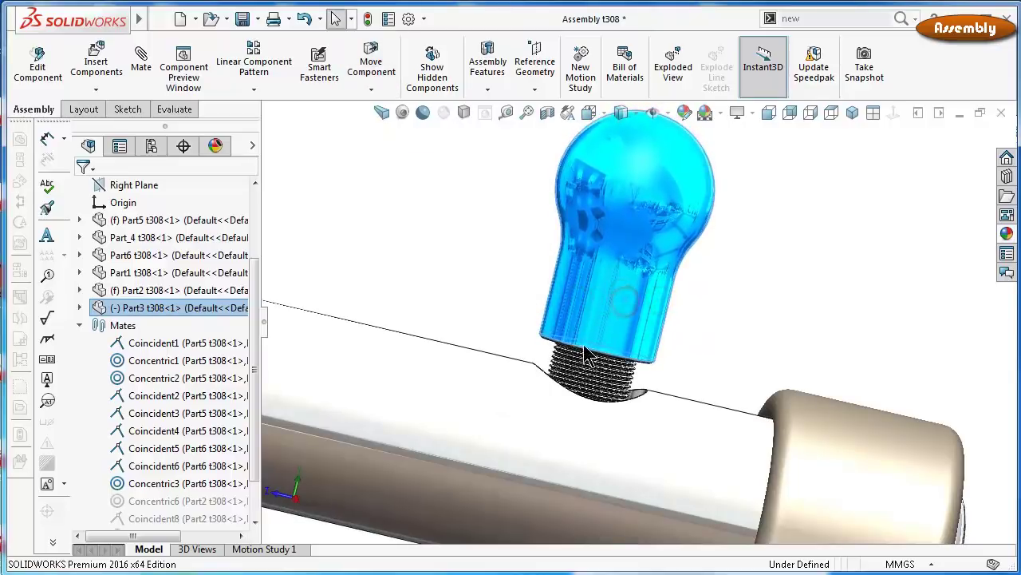
key(Escape)
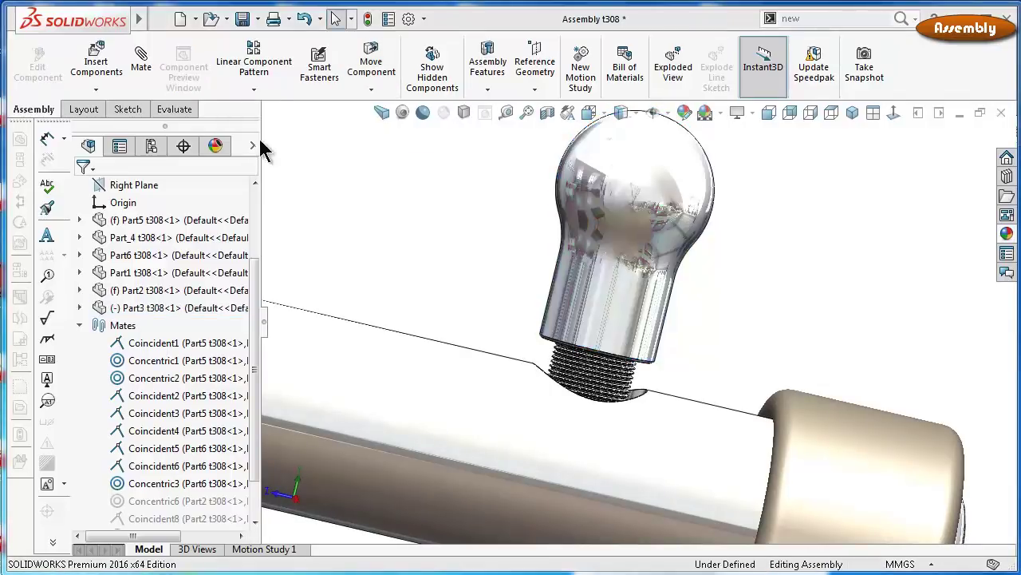
click(140, 71)
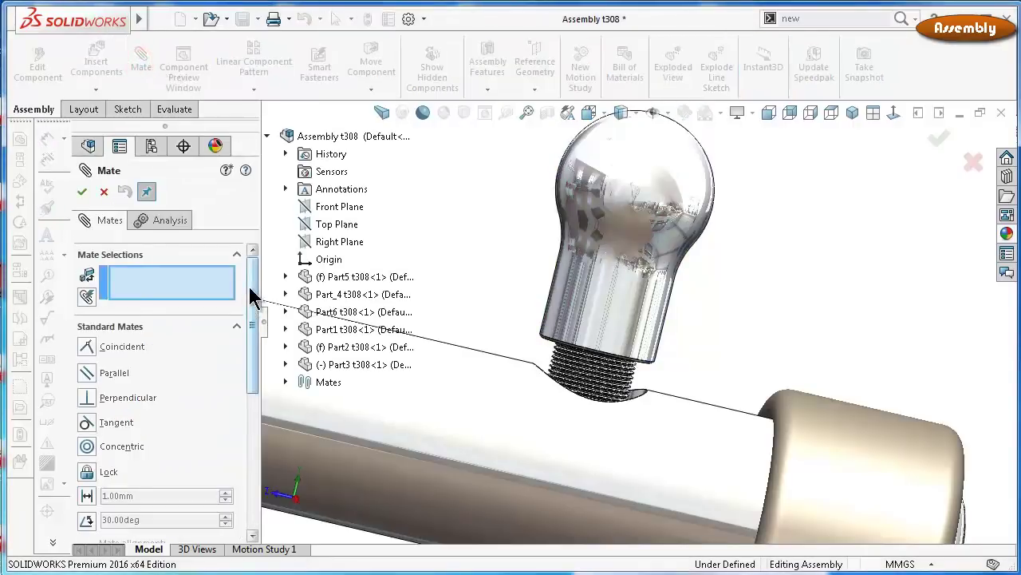
Start a Limit Distance mate between the knob's base edge and the base face
mouse_move(250, 295)
mouse_down()
mouse_move(255, 406)
mouse_move(247, 367)
mouse_up()
click(237, 358)
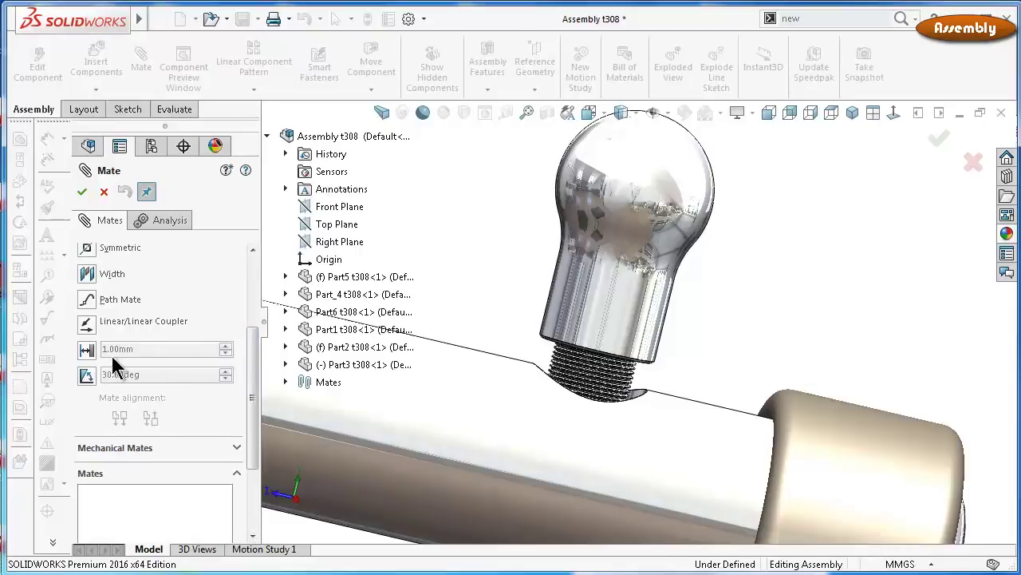
click(87, 349)
scroll(543, 361, down, 3)
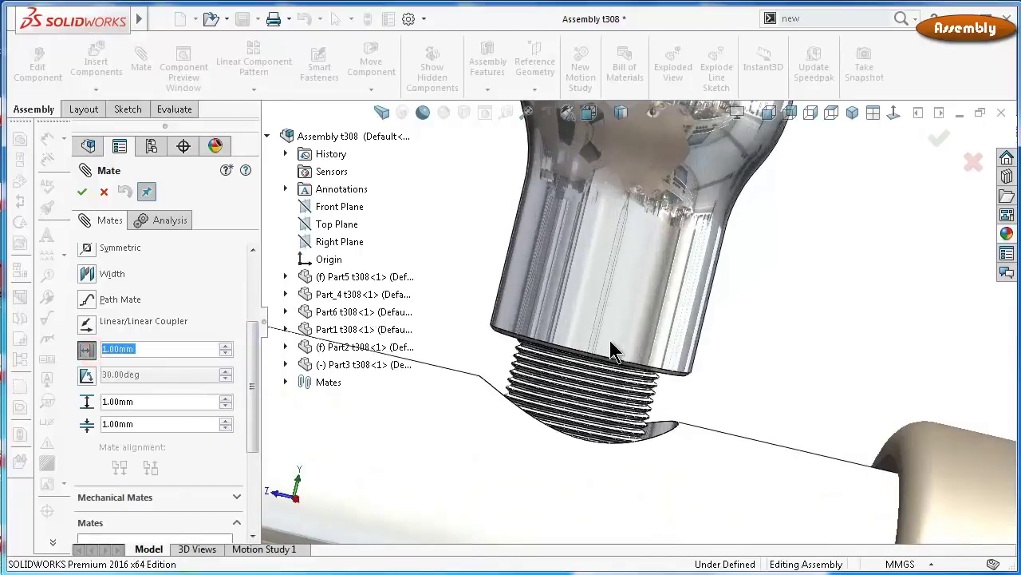
mouse_move(616, 349)
middle_down()
mouse_move(632, 462)
mouse_move(557, 459)
middle_up()
click(646, 471)
scroll(556, 459, up, 2)
click(556, 459)
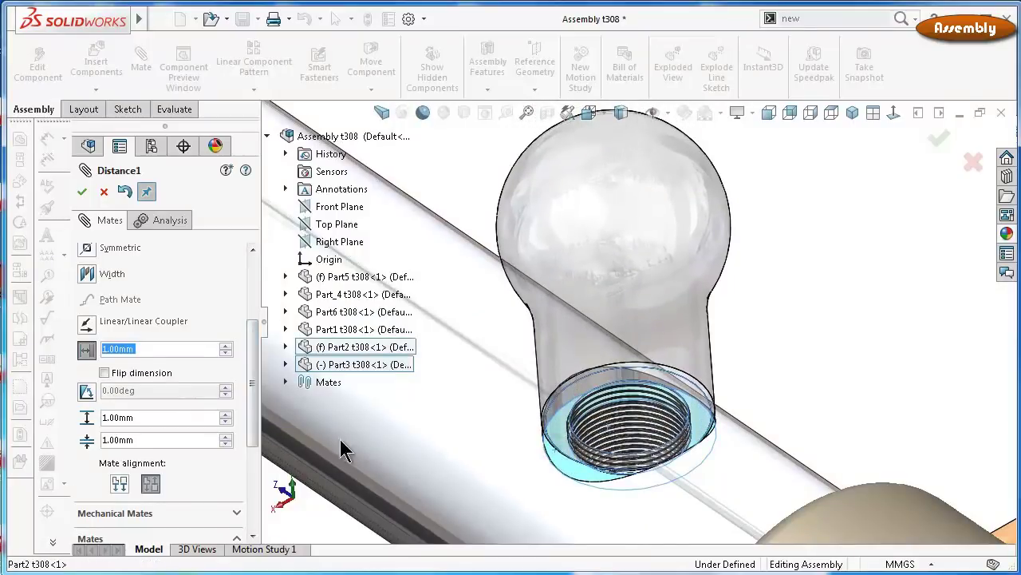
mouse_move(447, 471)
middle_down()
mouse_move(471, 405)
mouse_move(456, 371)
mouse_move(479, 383)
middle_up()
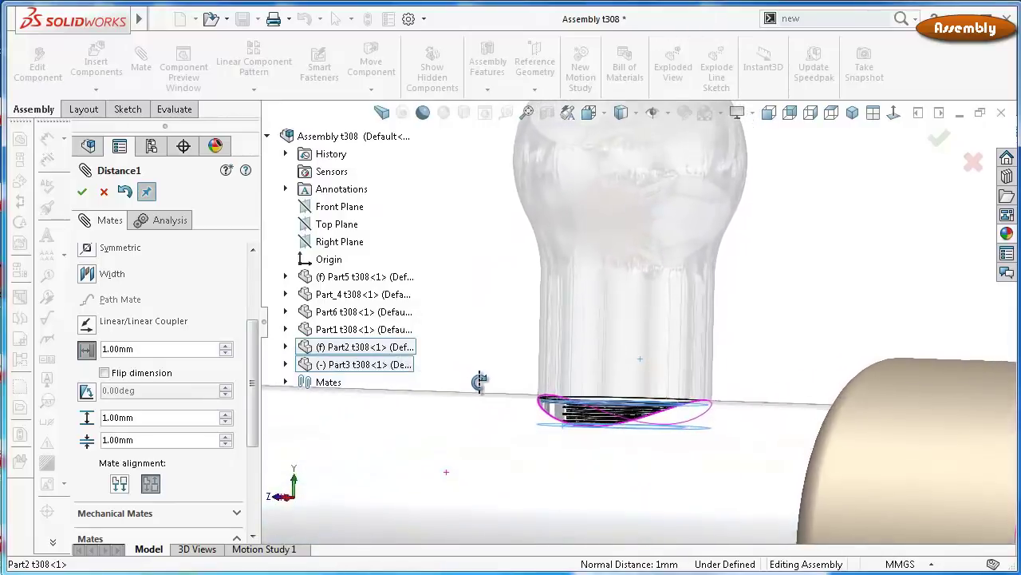
Set the limit to 5.00 mm maximum and 0.00 mm minimum, and commit LimitDistance1
double_click(148, 349)
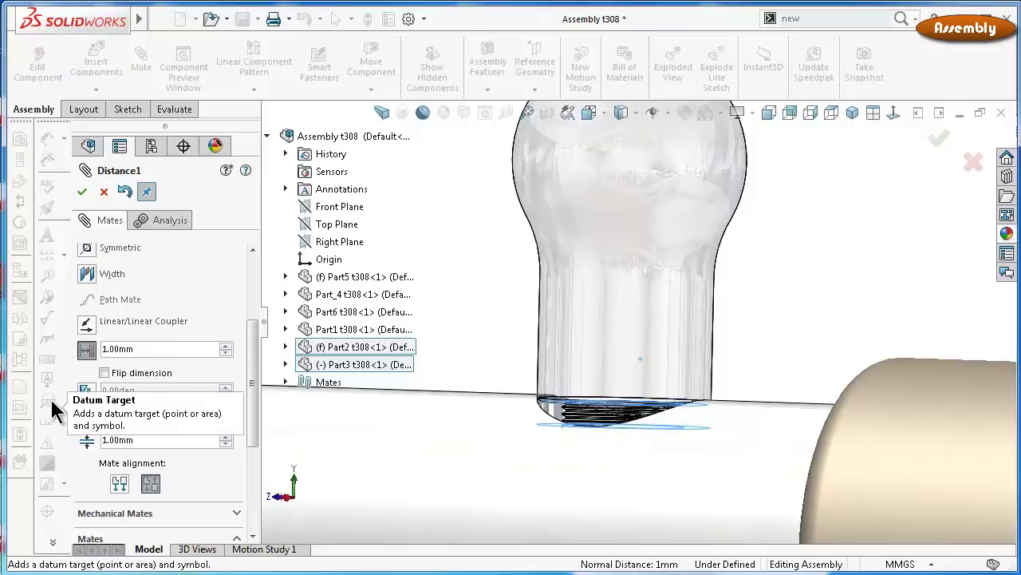
text(10.00mm)
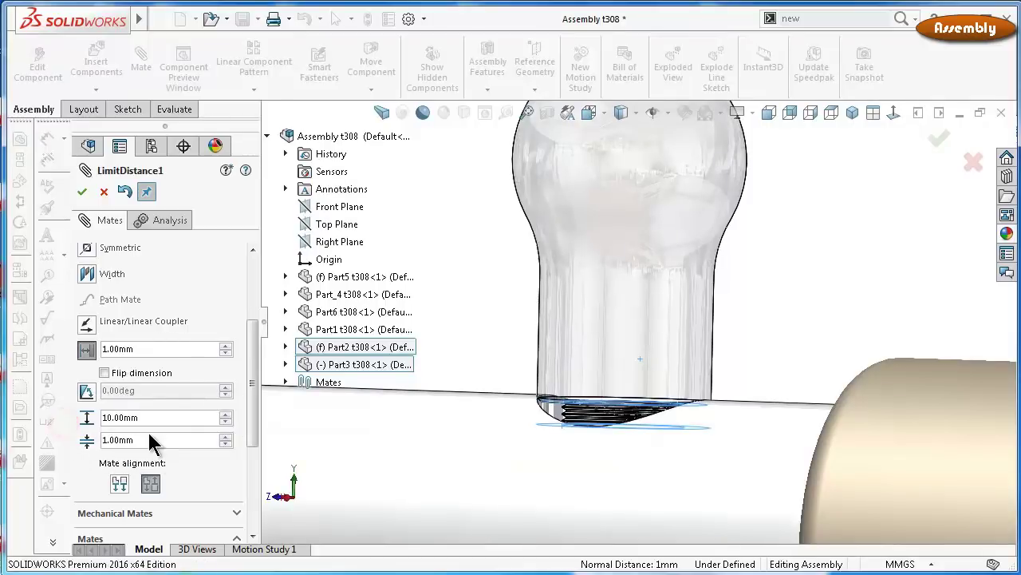
drag(150, 416, 102, 417)
text(5)
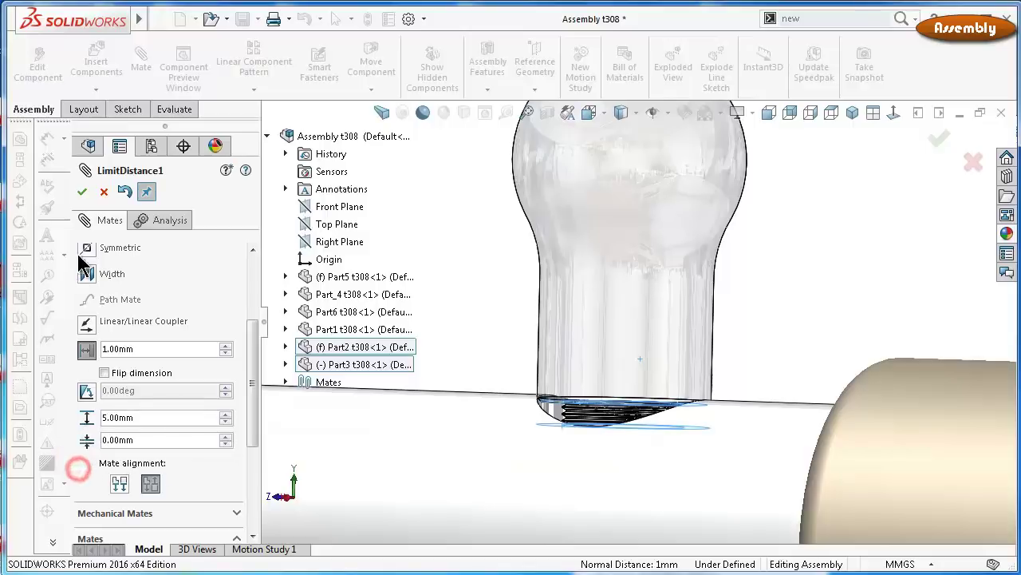
click(83, 192)
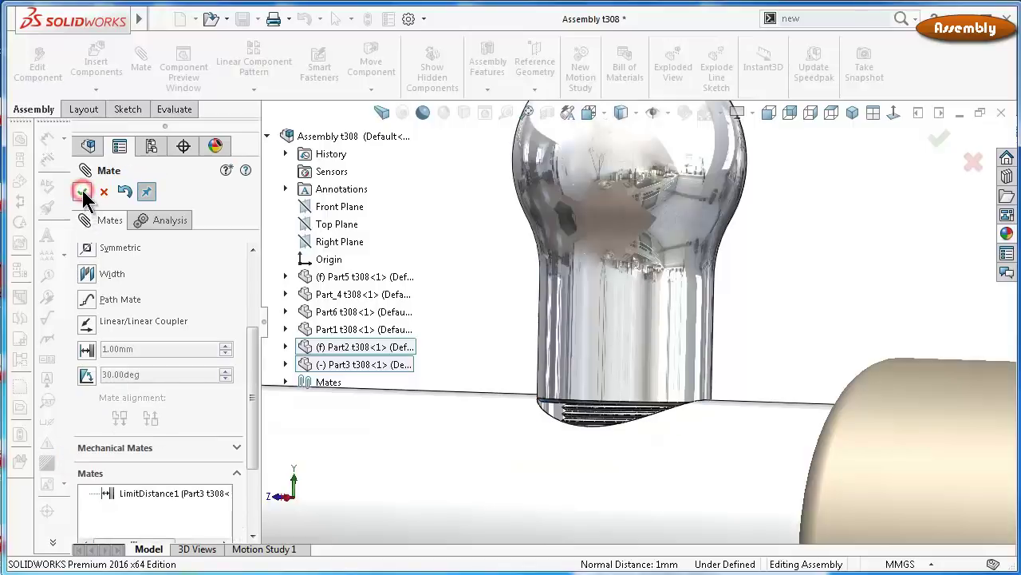
click(940, 142)
click(615, 320)
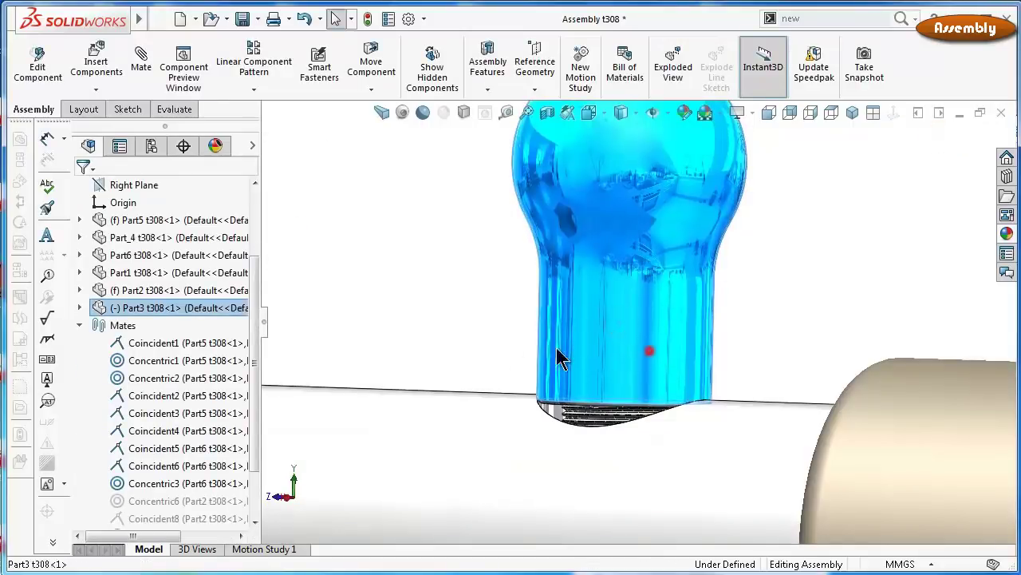
Drag the knob back and forth to test how it turns against the bolt
mouse_move(604, 371)
mouse_down()
mouse_move(661, 376)
mouse_move(616, 372)
mouse_move(656, 360)
mouse_move(556, 419)
mouse_up()
mouse_move(556, 419)
middle_down()
mouse_move(633, 417)
mouse_move(634, 349)
middle_up()
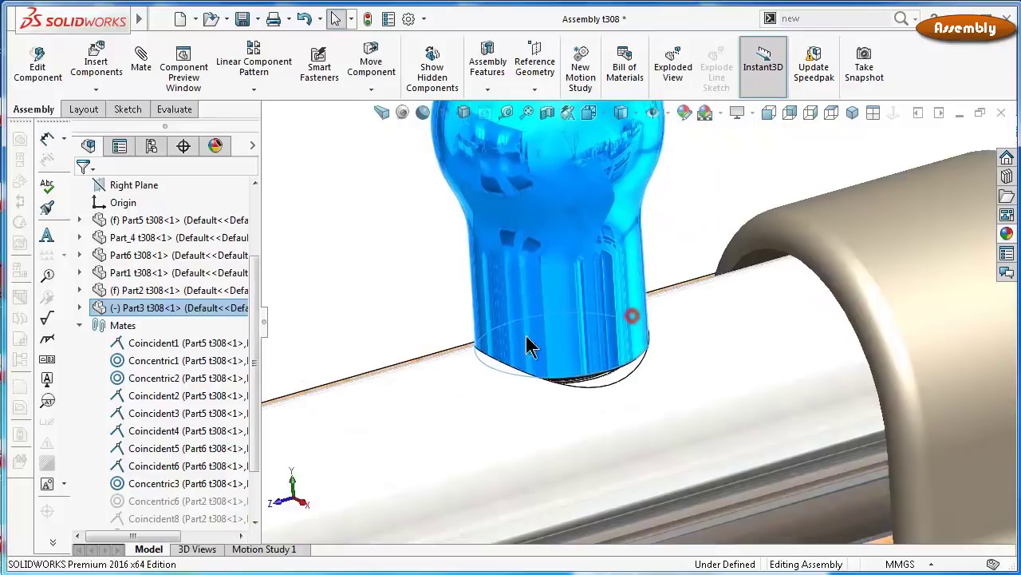
mouse_move(572, 320)
mouse_down()
mouse_move(429, 338)
mouse_move(629, 296)
mouse_move(573, 309)
mouse_up()
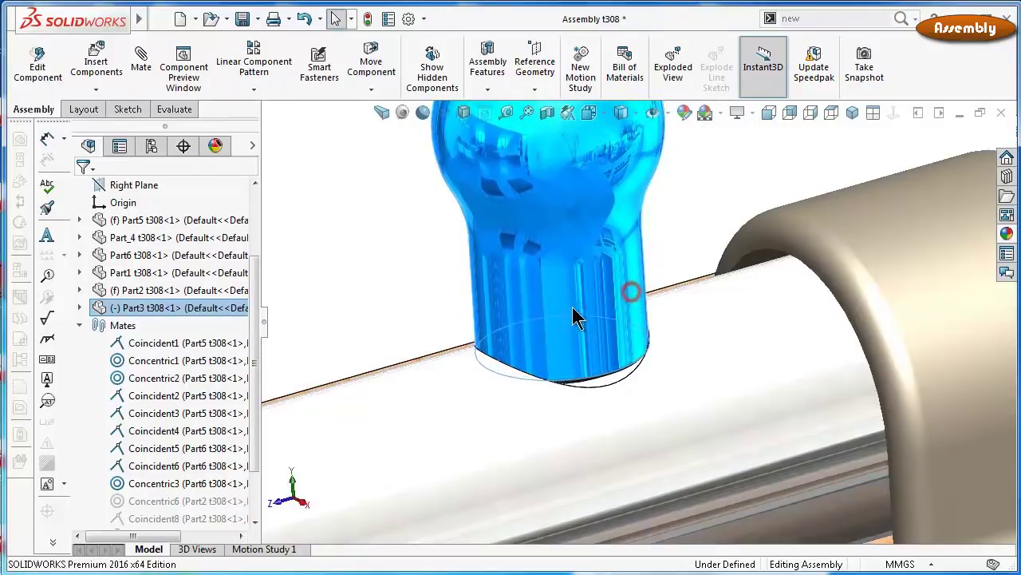
mouse_move(452, 313)
mouse_down()
mouse_move(511, 307)
mouse_move(444, 310)
mouse_move(514, 313)
mouse_up()
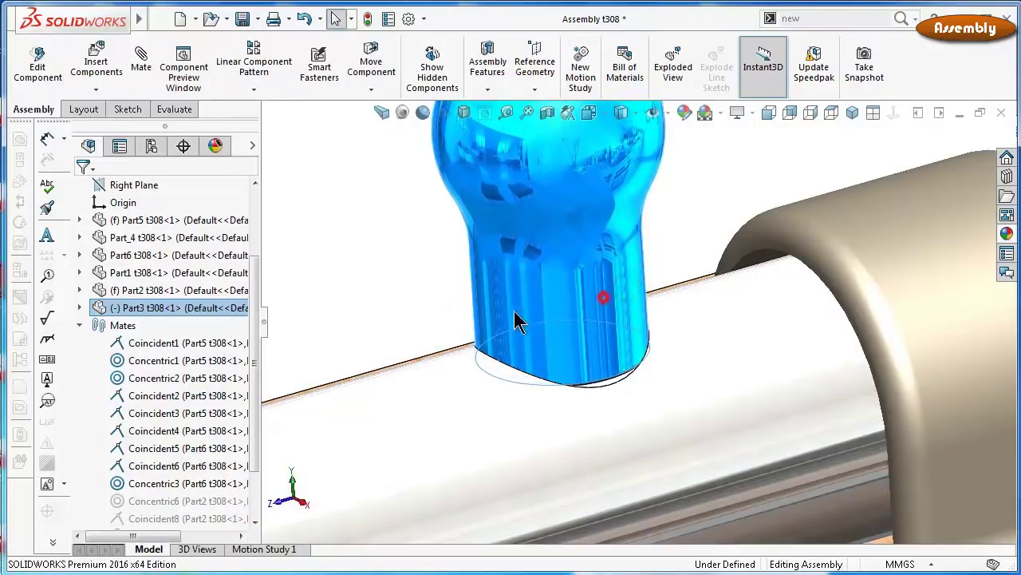
mouse_move(593, 308)
mouse_down()
mouse_move(543, 326)
mouse_move(418, 343)
mouse_move(582, 326)
mouse_move(411, 329)
mouse_up()
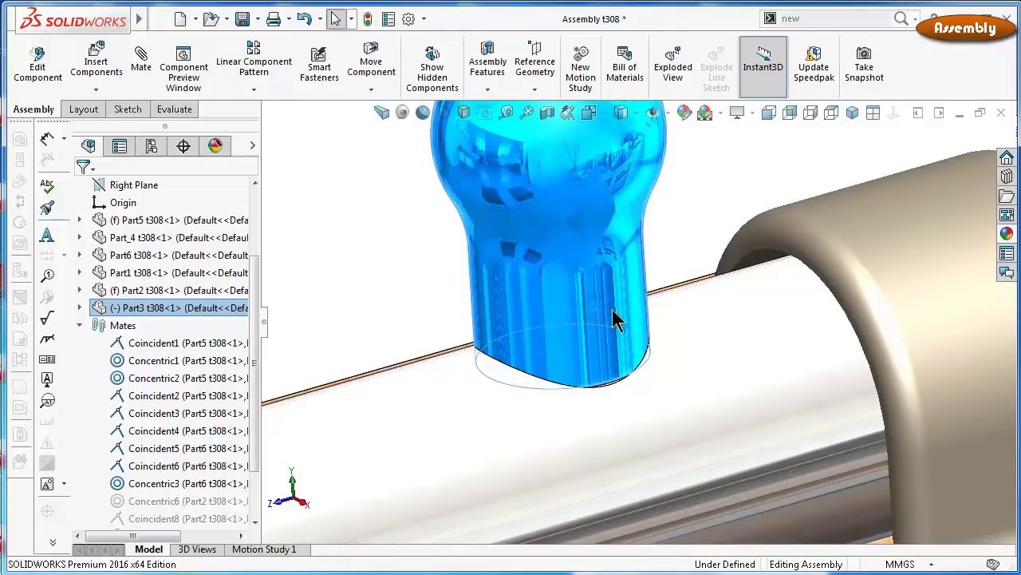
drag(615, 317, 575, 318)
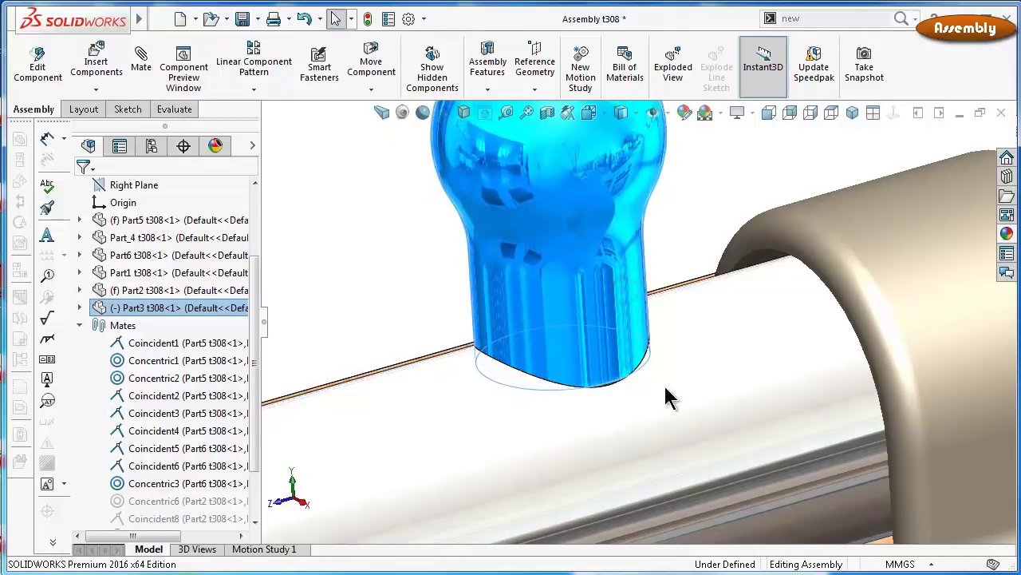
middle_drag(668, 396, 649, 342)
Make the bolt part transparent to see inside it
click(389, 203)
click(447, 378)
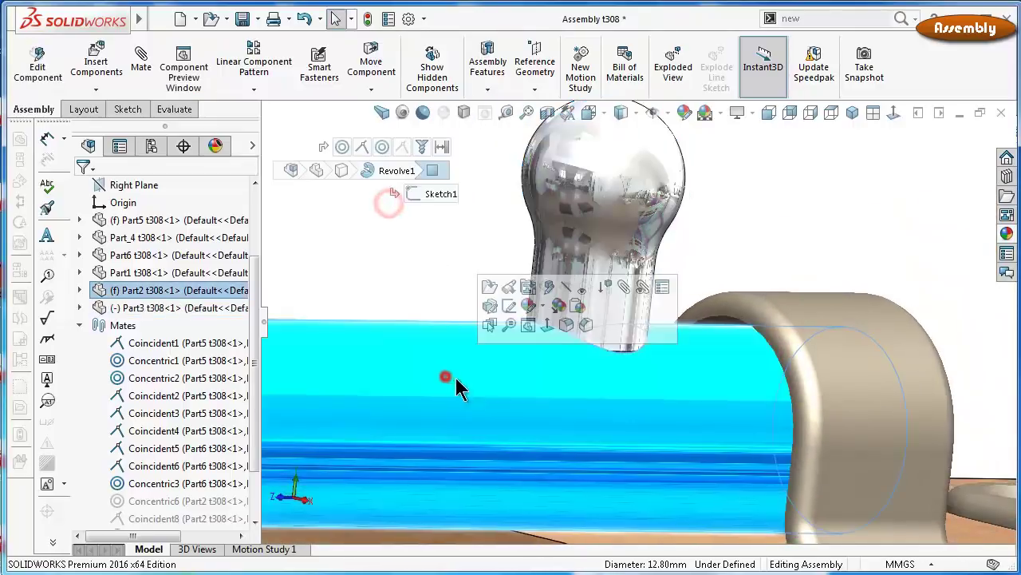
click(582, 289)
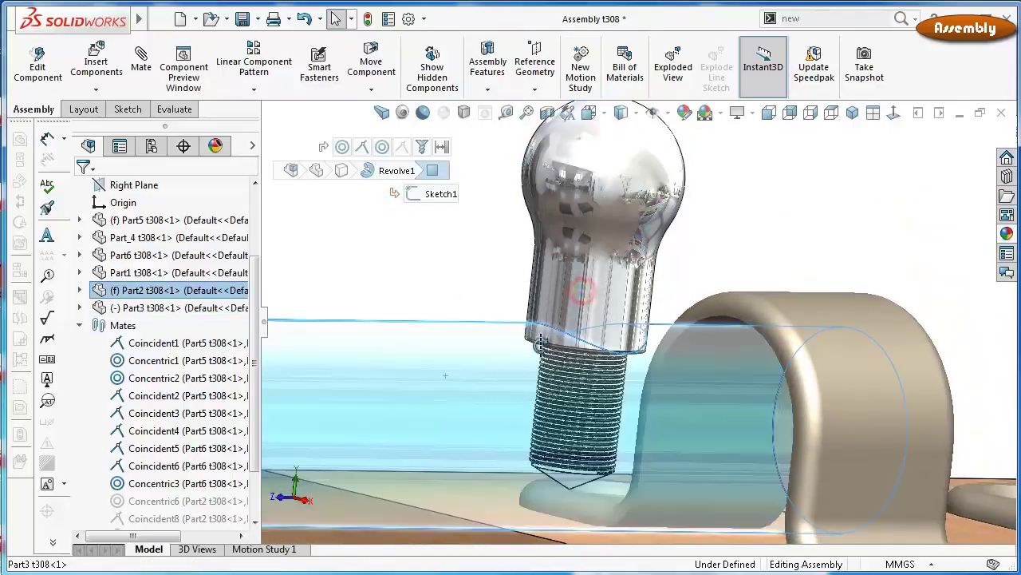
scroll(542, 353, down, 5)
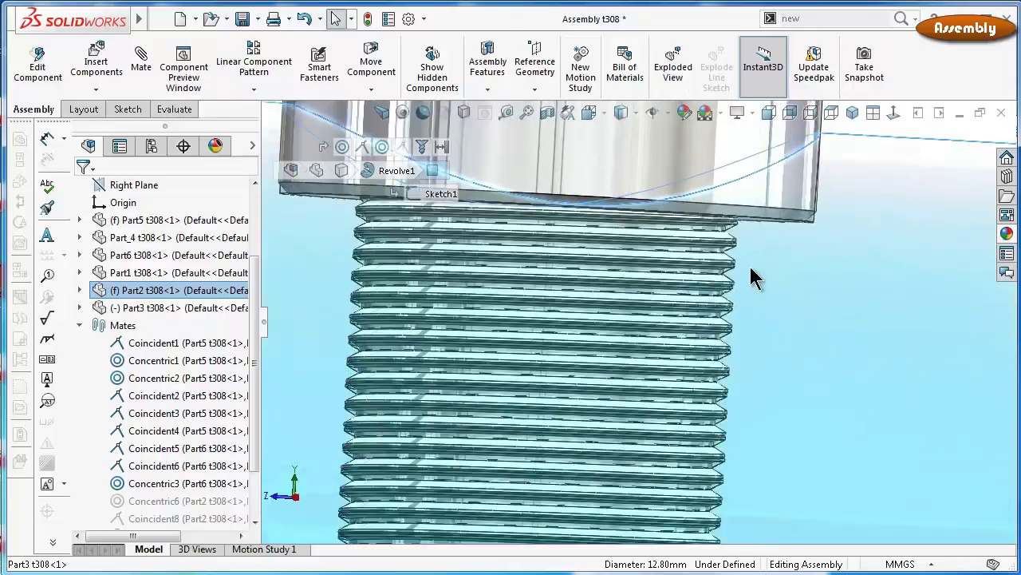
scroll(746, 275, down, 3)
scroll(701, 280, up, 1)
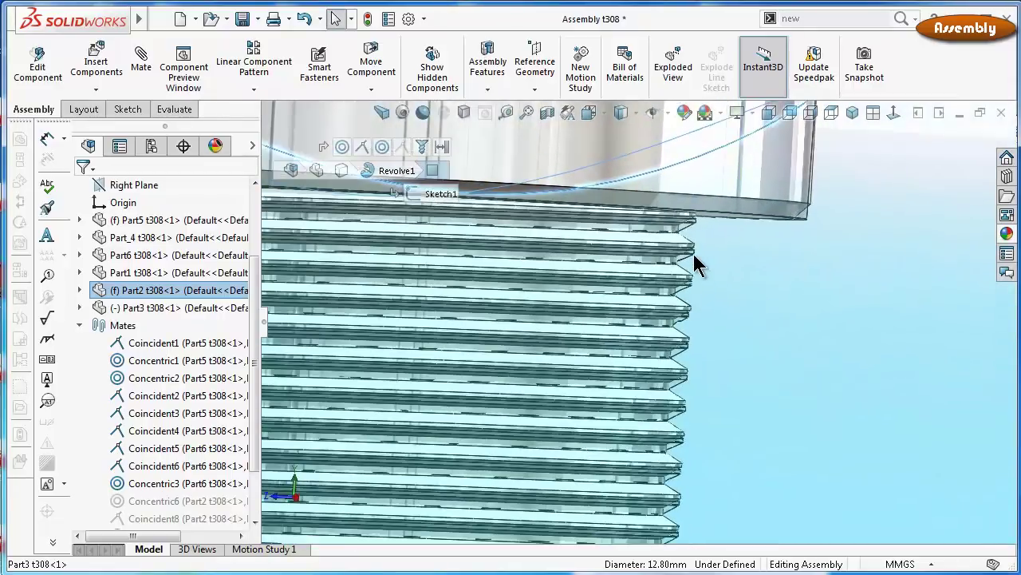
Zoom into the knob's threads inside the bolt and select the Screw1 mate
click(559, 149)
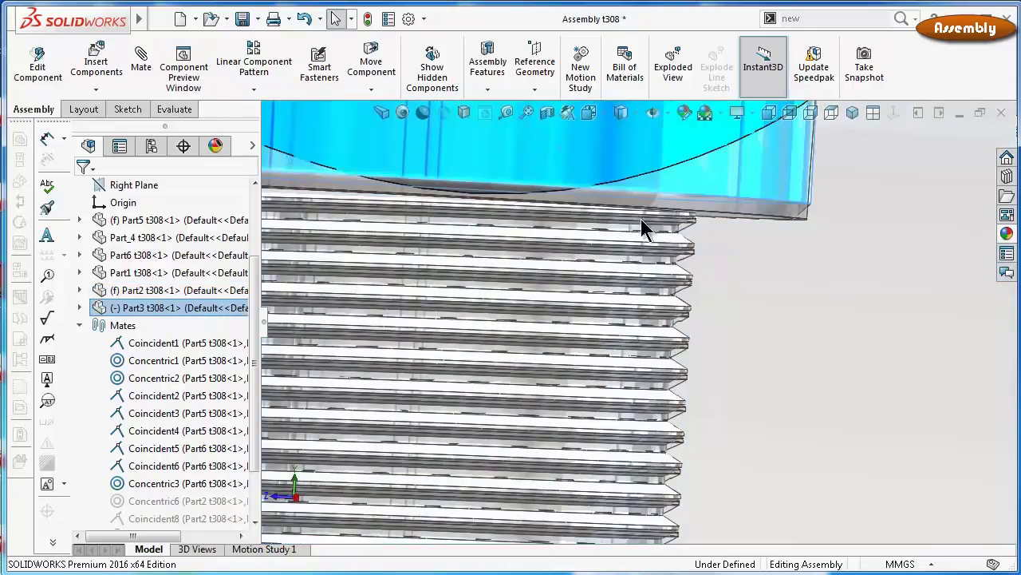
scroll(684, 445, down, 2)
scroll(723, 415, down, 3)
scroll(690, 420, down, 2)
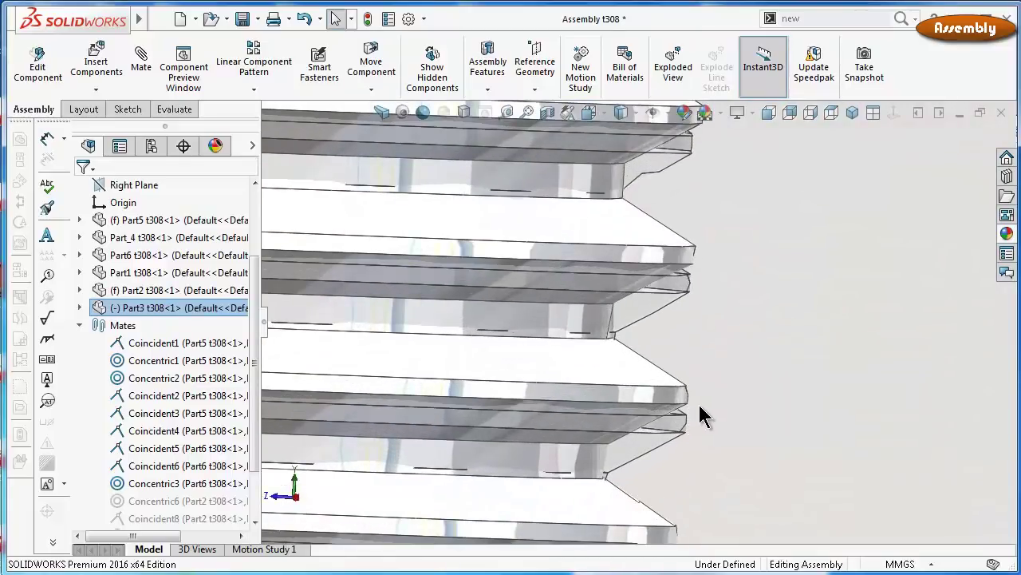
scroll(699, 405, up, 2)
scroll(699, 404, up, 2)
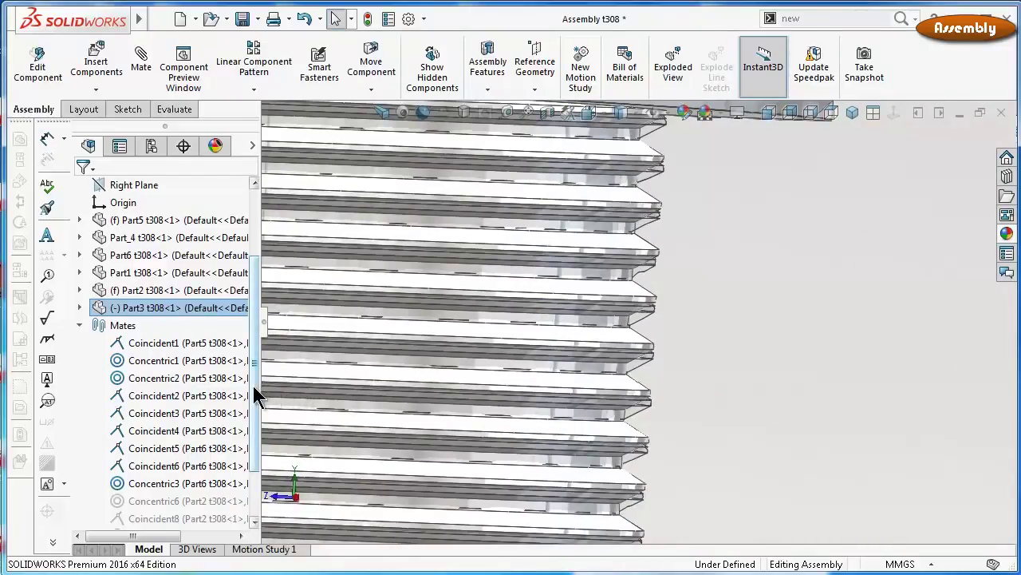
drag(257, 396, 261, 437)
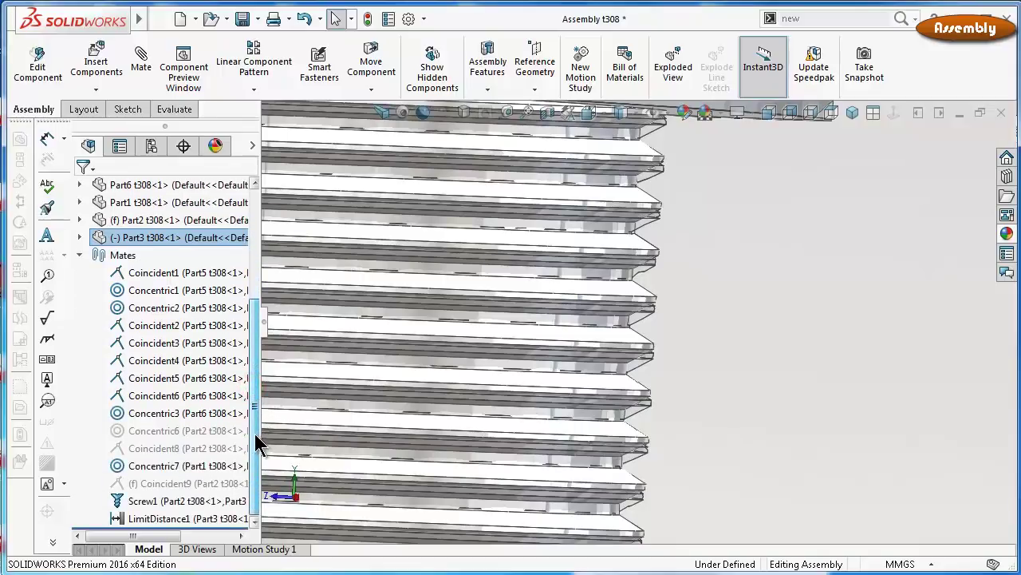
click(151, 465)
click(141, 499)
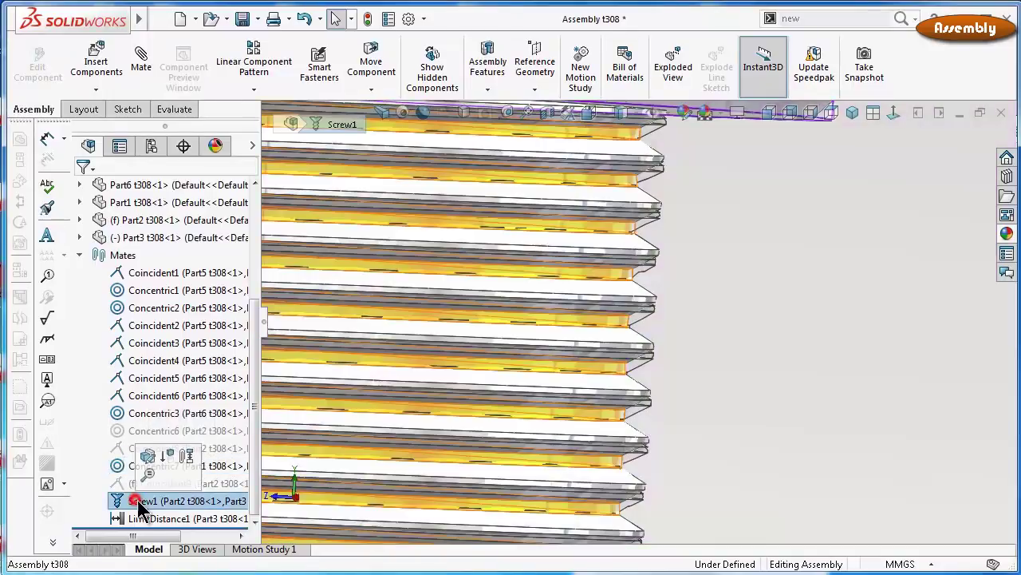
Suppress the Screw1 mate
click(170, 468)
scroll(578, 214, up, 2)
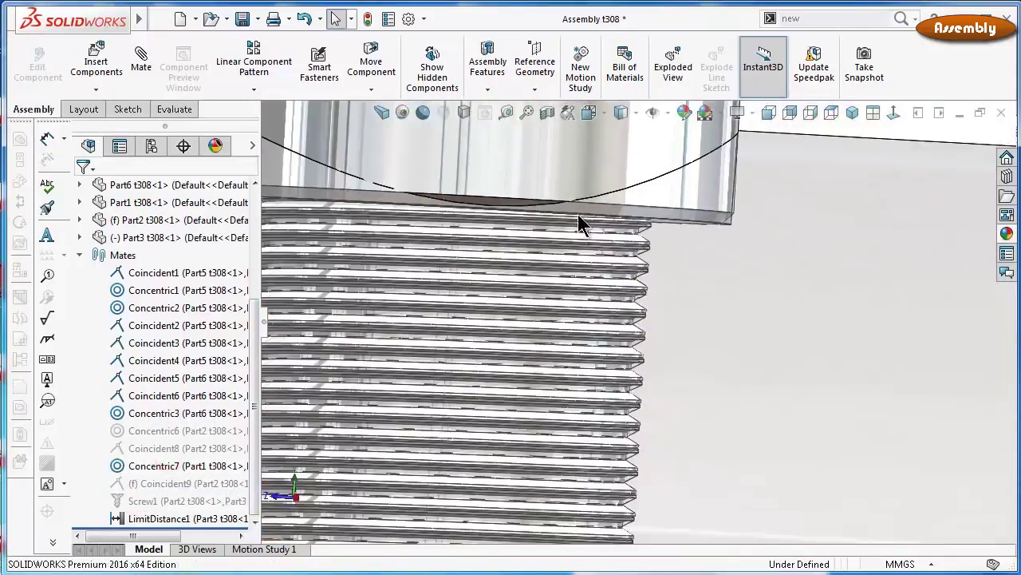
scroll(611, 206, up, 1)
scroll(575, 204, down, 1)
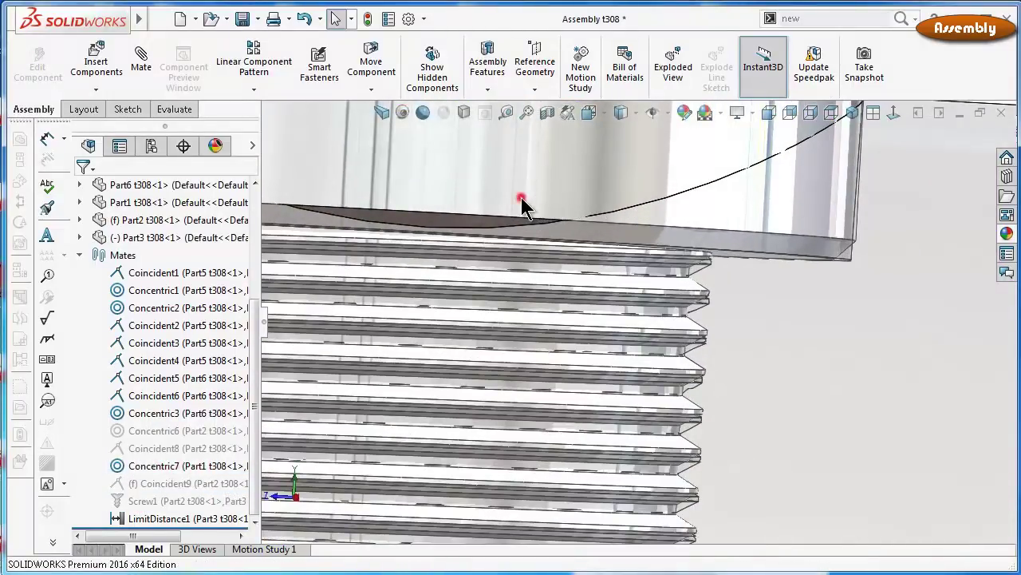
Nudge knob Part3 slightly and select the circular edge at its base
click(522, 206)
drag(524, 205, 517, 211)
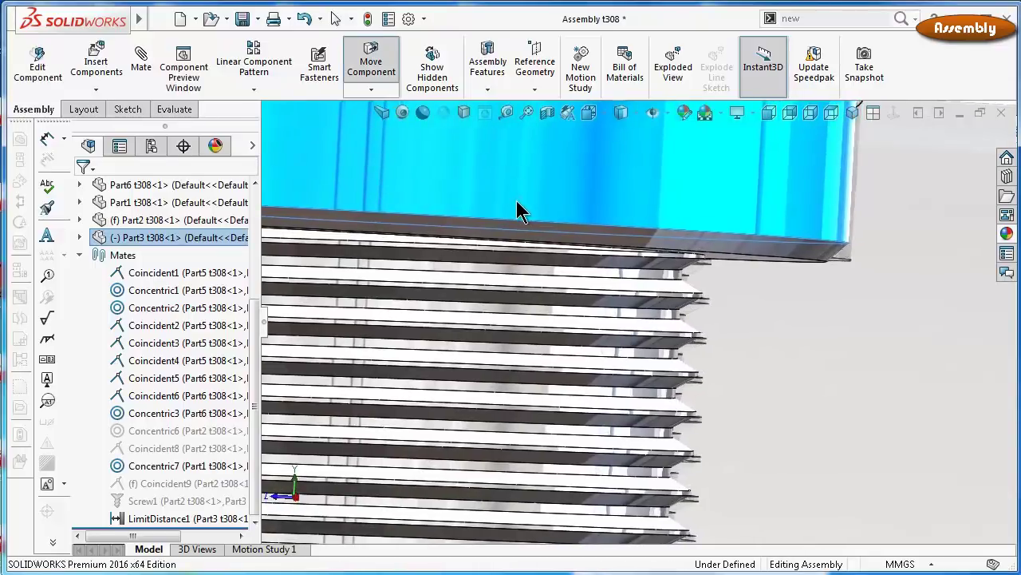
drag(517, 211, 556, 229)
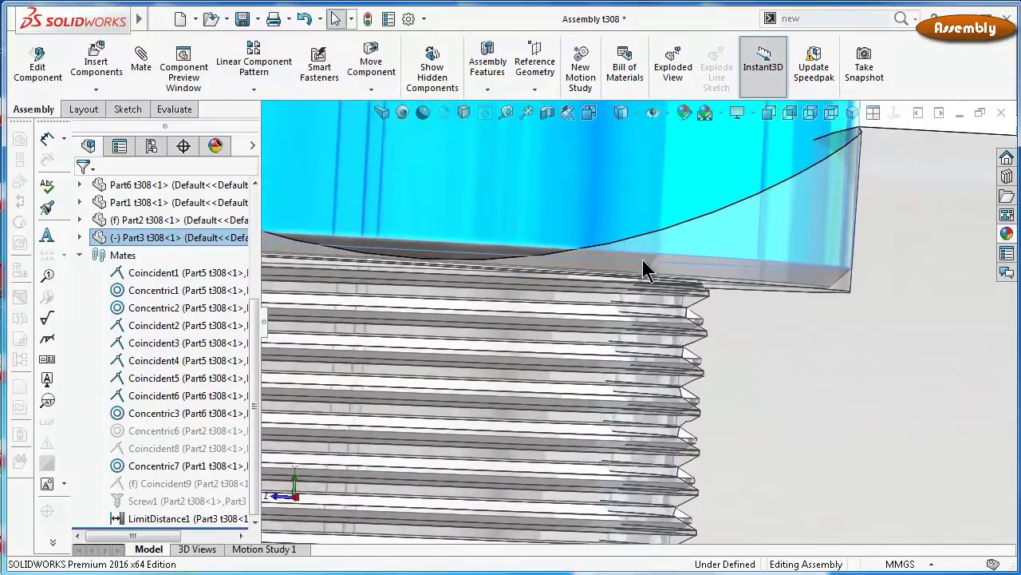
mouse_move(644, 252)
middle_down()
mouse_move(643, 268)
mouse_move(584, 243)
mouse_move(654, 234)
middle_up()
scroll(653, 235, down, 3)
scroll(653, 240, down, 2)
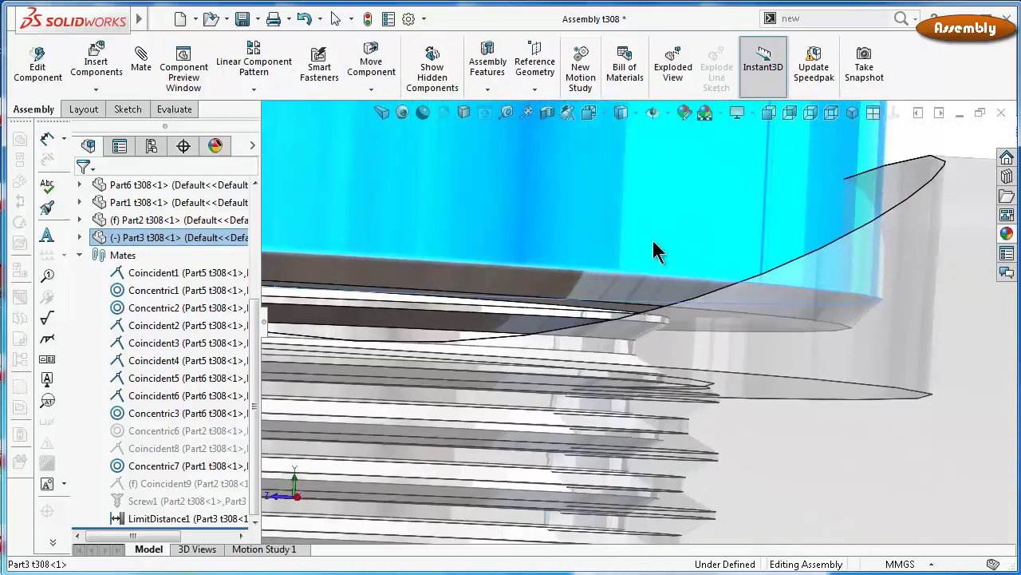
click(584, 302)
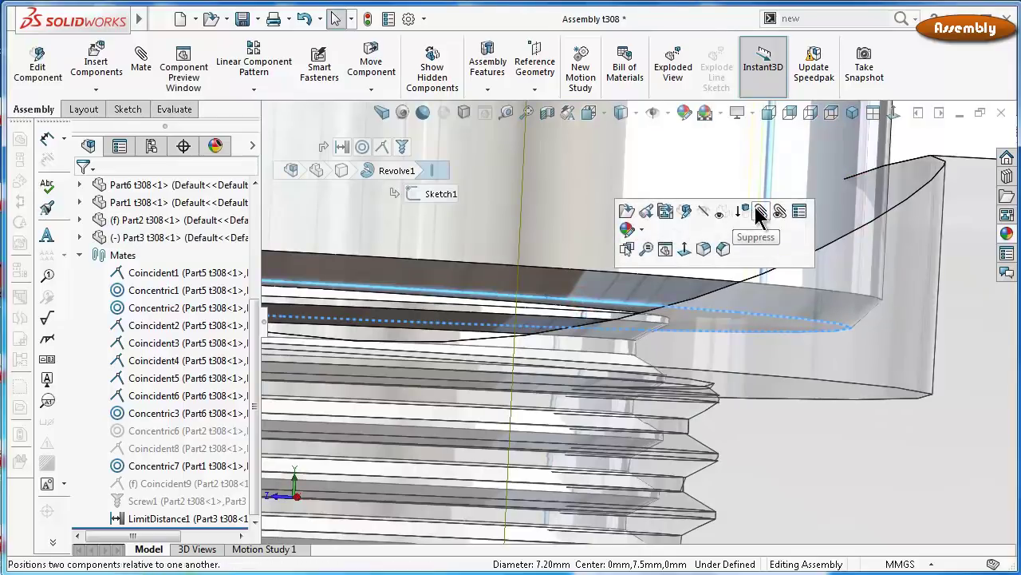
Add a concentric mate between the bolt edge and the knob's base edge
key(m)
mouse_move(699, 289)
middle_down()
mouse_move(661, 330)
mouse_move(668, 365)
mouse_move(827, 471)
middle_up()
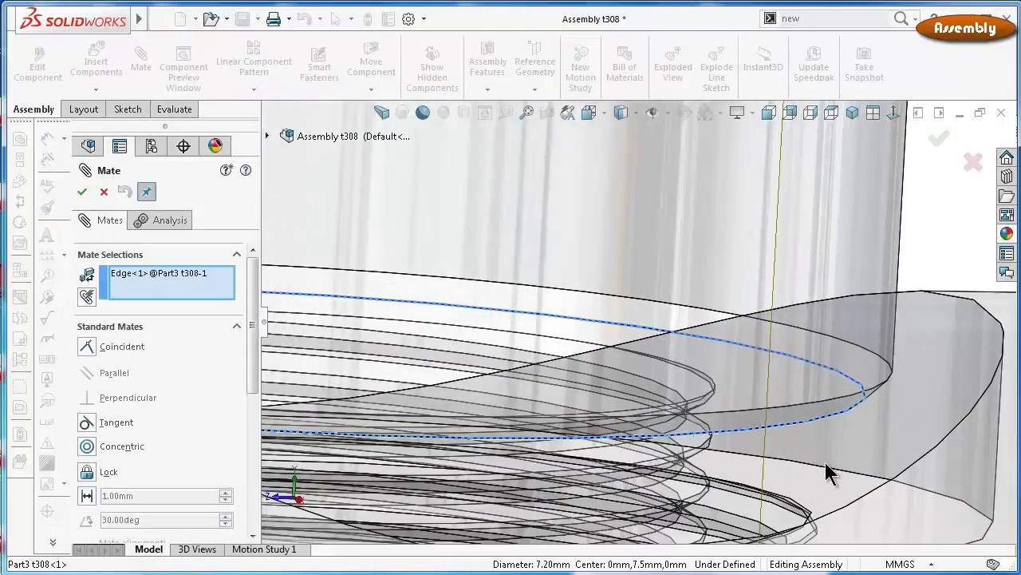
click(828, 467)
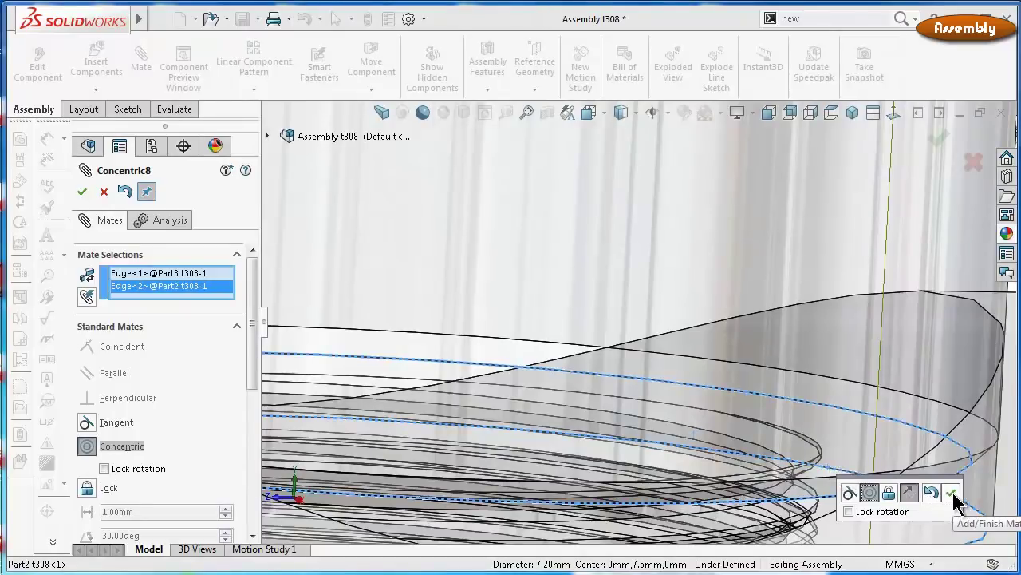
click(952, 493)
scroll(799, 450, up, 5)
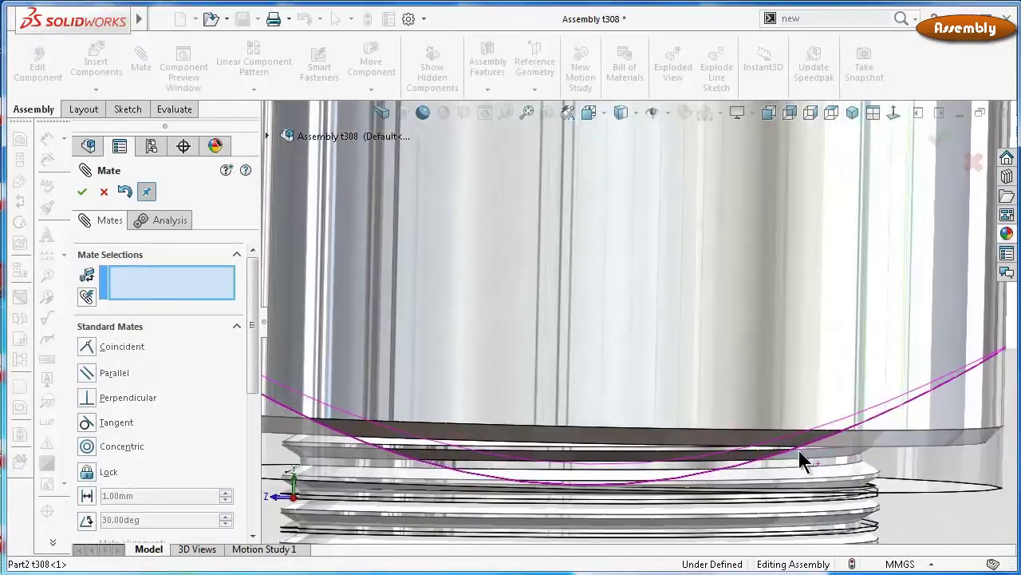
scroll(633, 358, down, 3)
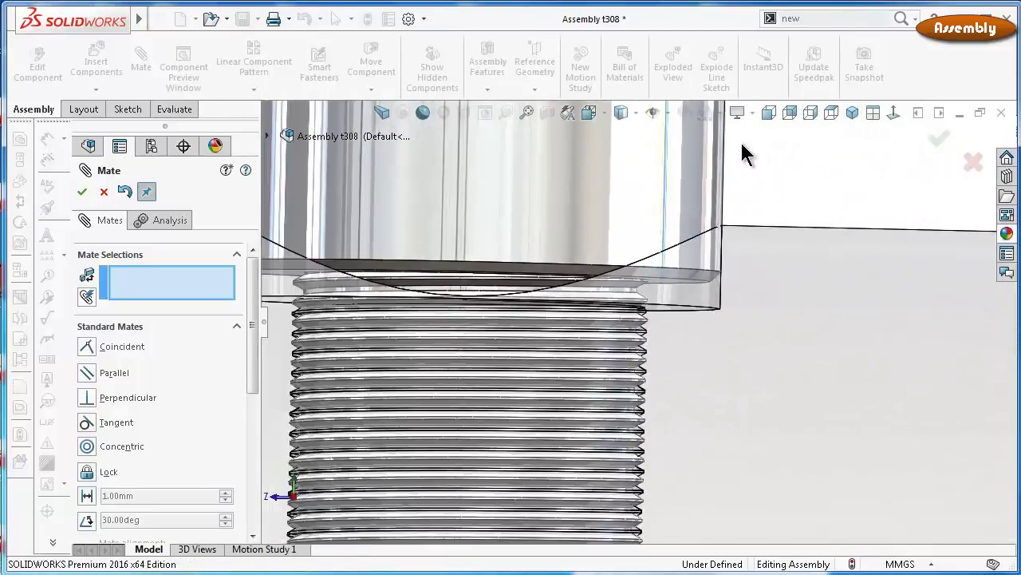
Check the assembly from the back and right views, then close the Mate PropertyManager
click(790, 113)
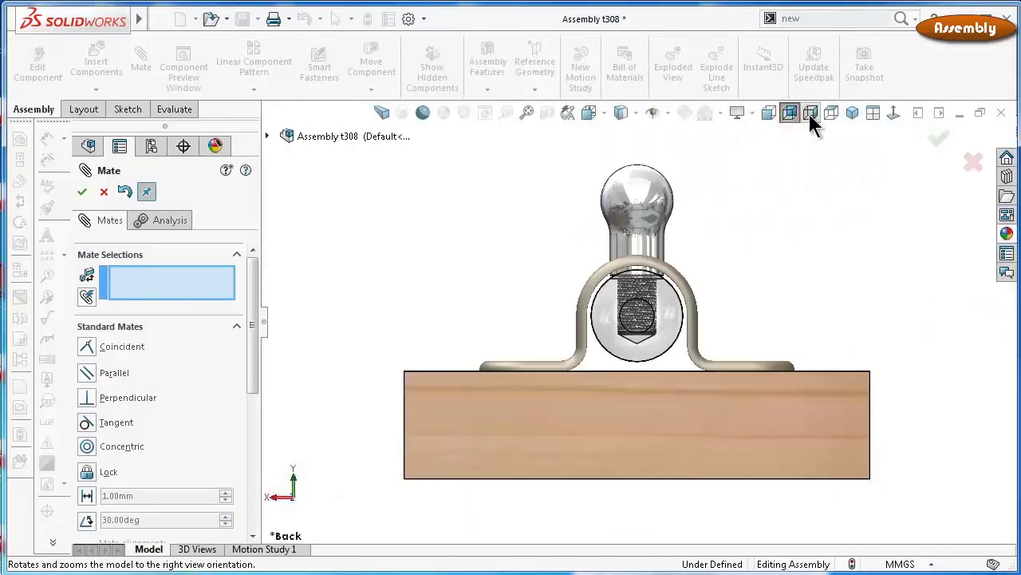
click(810, 112)
scroll(527, 352, down, 5)
scroll(543, 328, down, 3)
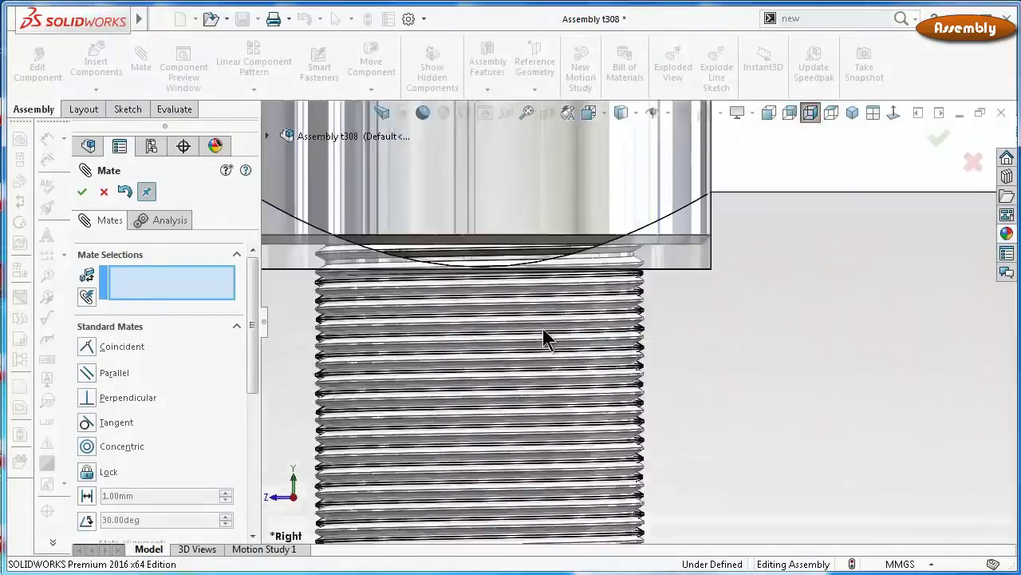
scroll(585, 296, down, 2)
scroll(616, 211, down, 2)
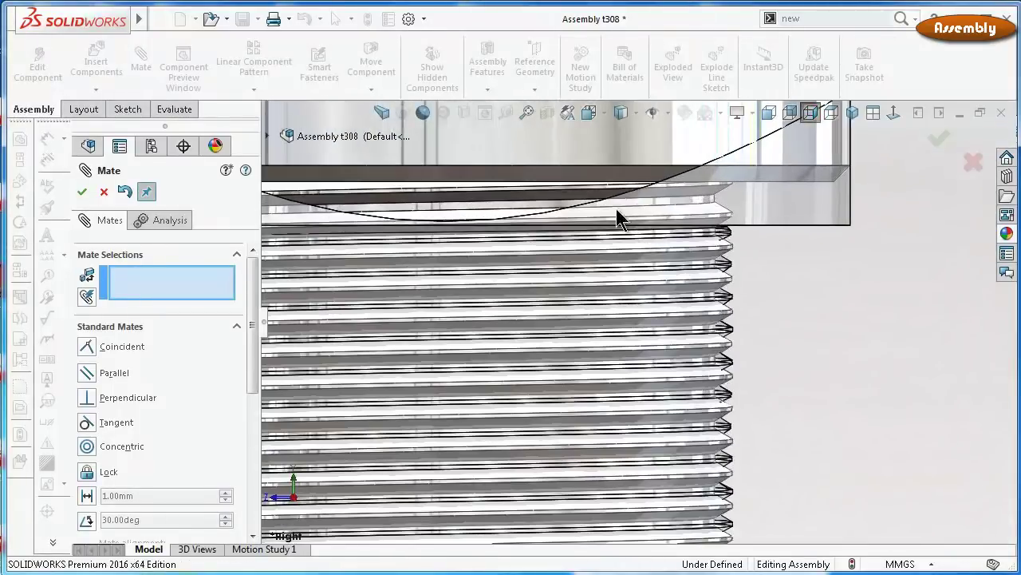
click(587, 147)
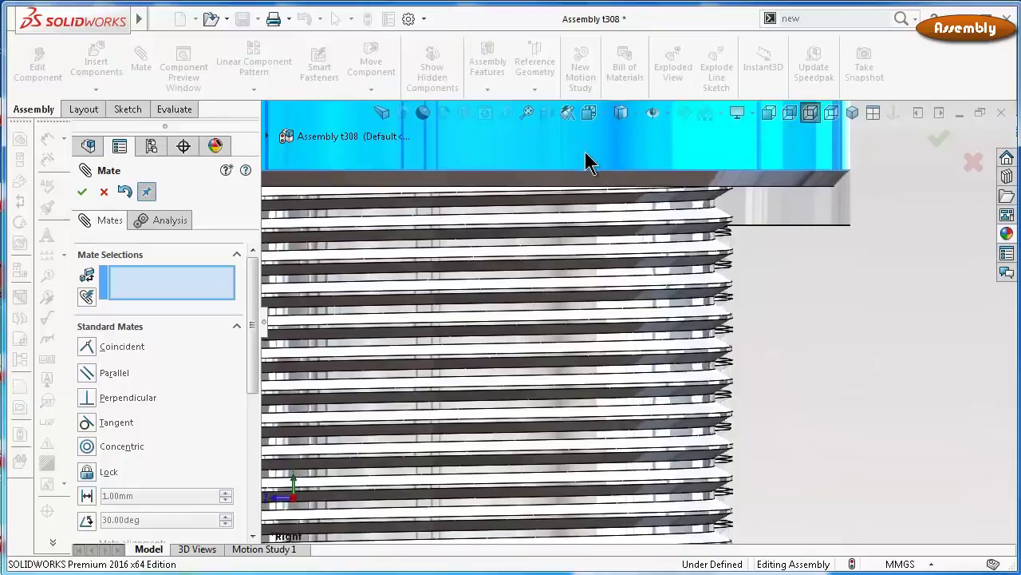
ctrl+middle_drag(585, 160, 585, 172)
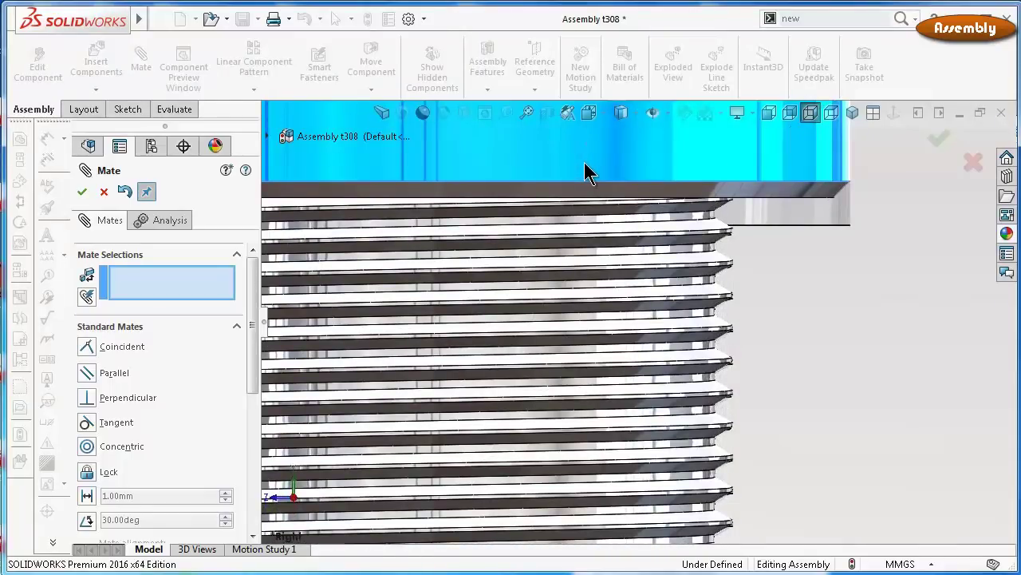
click(937, 139)
Suppress the Concentric8 mate and unsuppress Screw1
scroll(659, 261, up, 2)
click(659, 262)
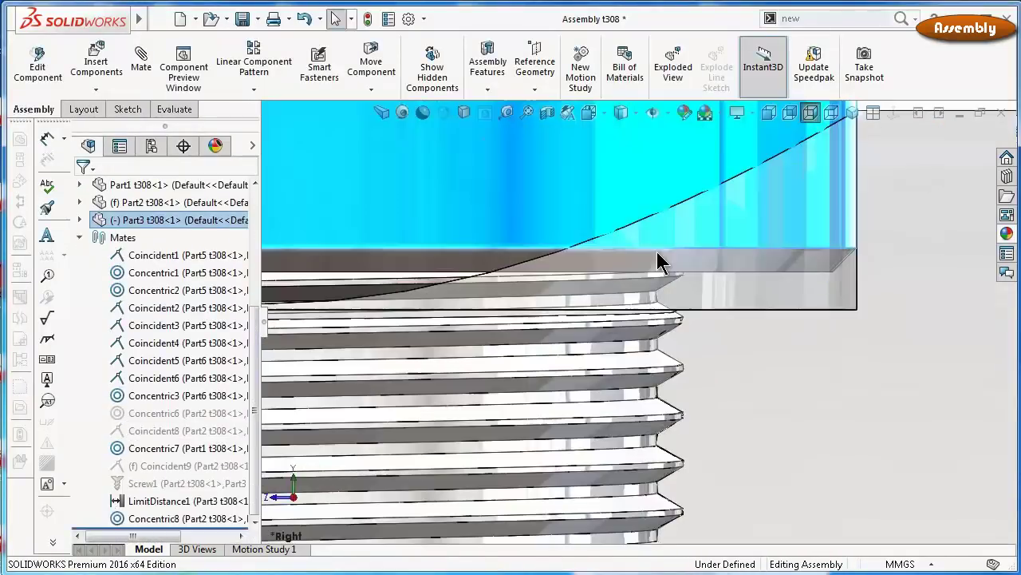
click(163, 518)
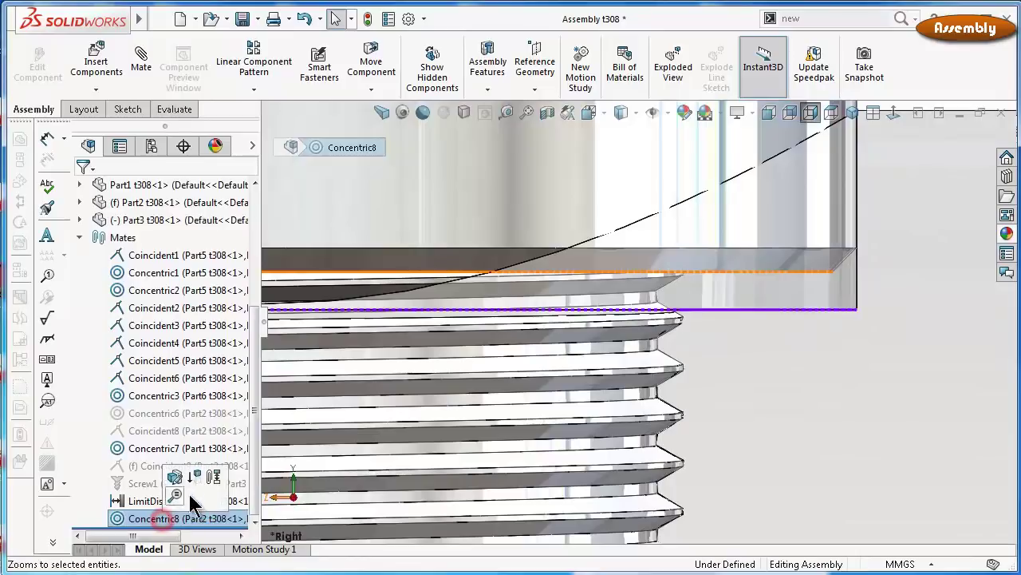
click(199, 477)
click(159, 483)
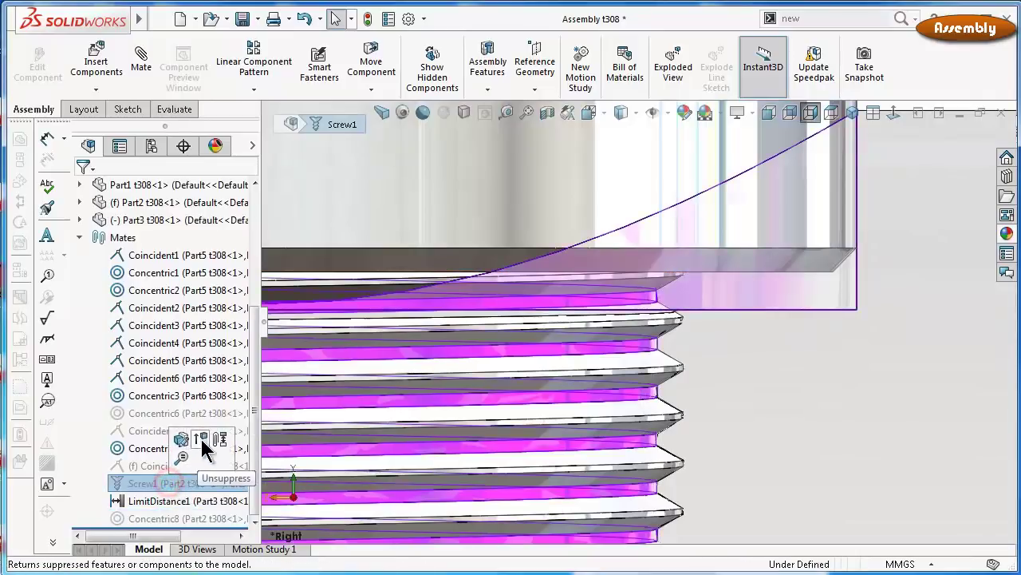
click(205, 440)
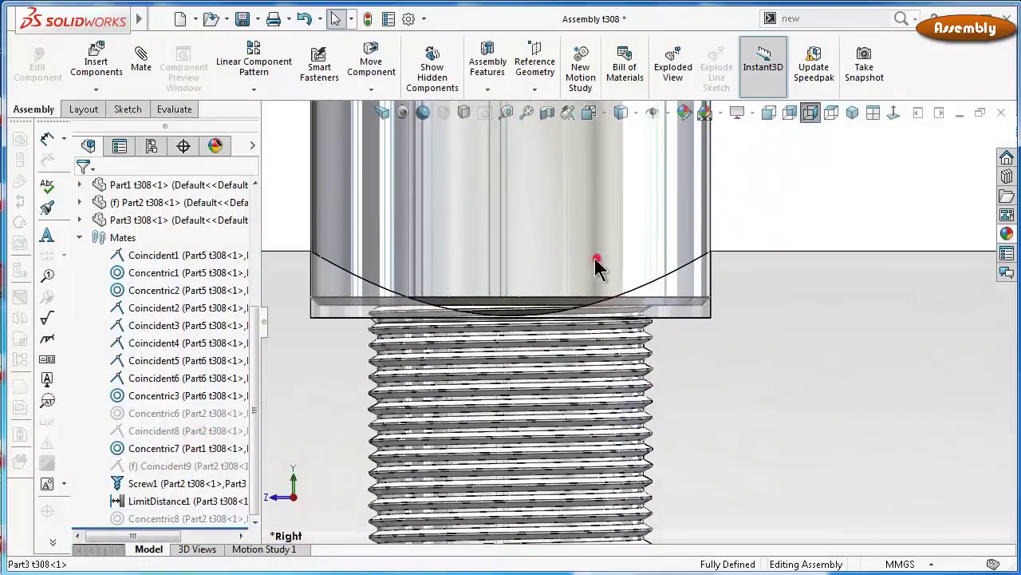
Orbit around the knob to inspect its threads in the bolt
click(595, 259)
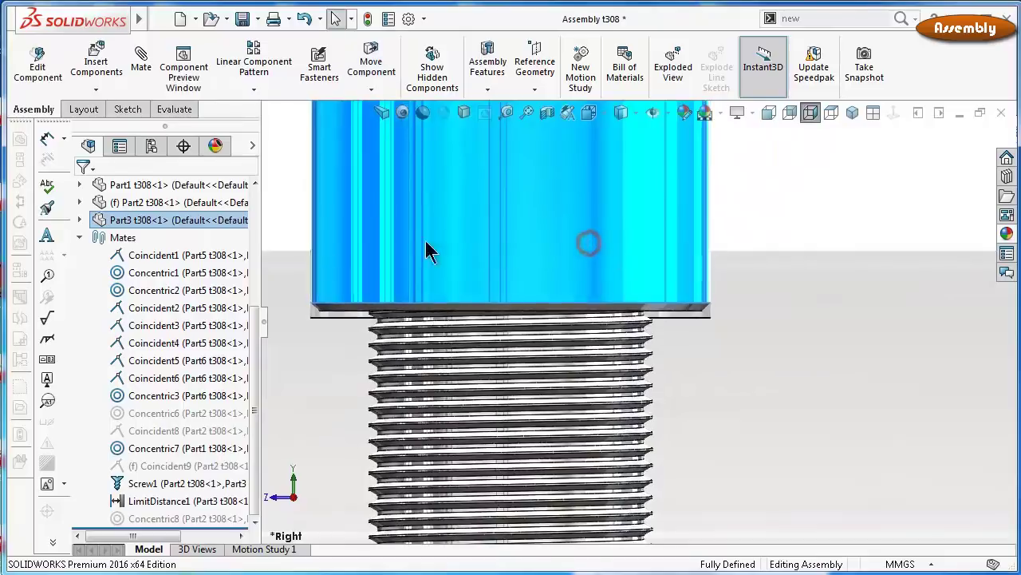
drag(539, 224, 328, 224)
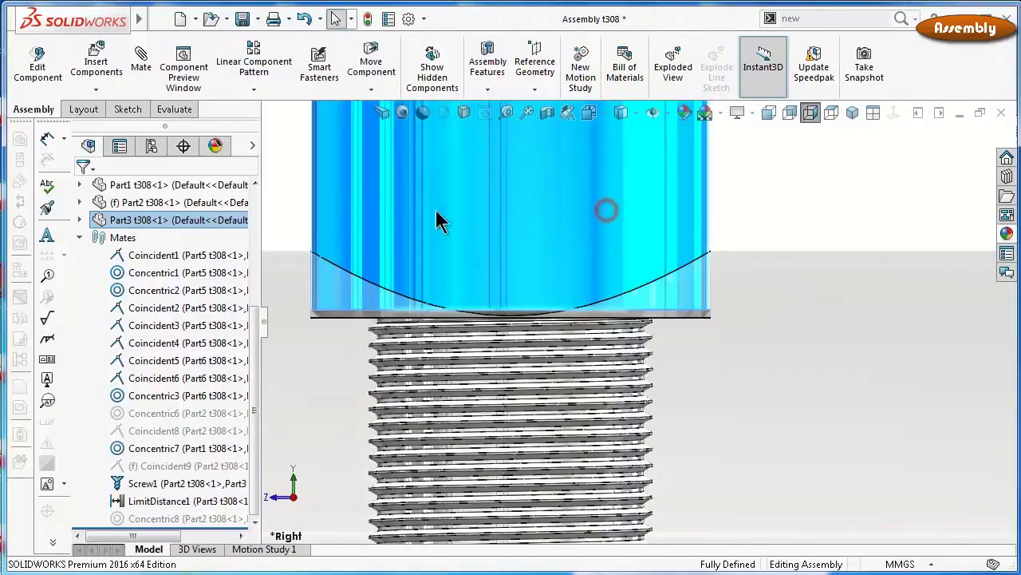
middle_drag(591, 249, 529, 257)
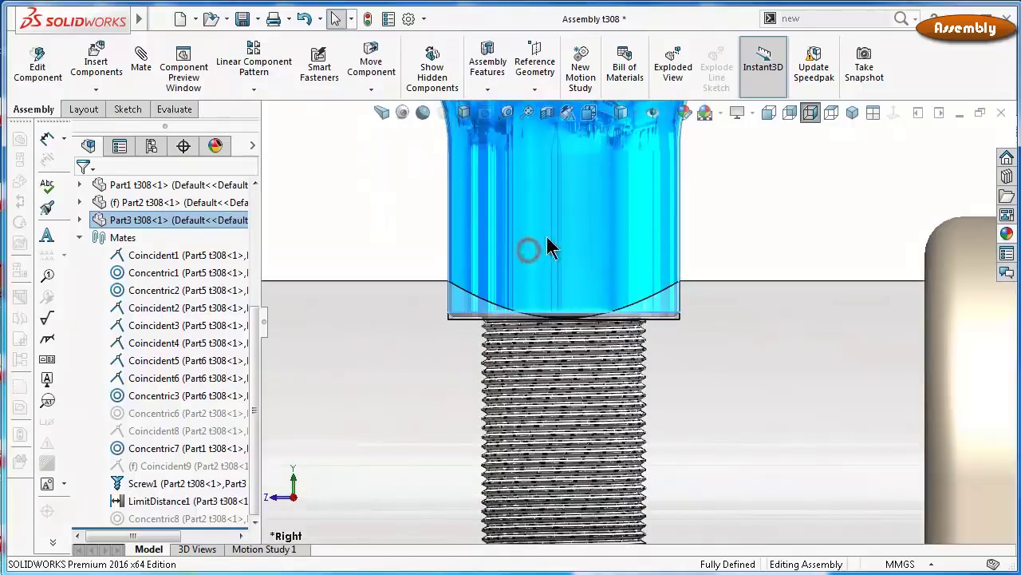
drag(533, 243, 707, 239)
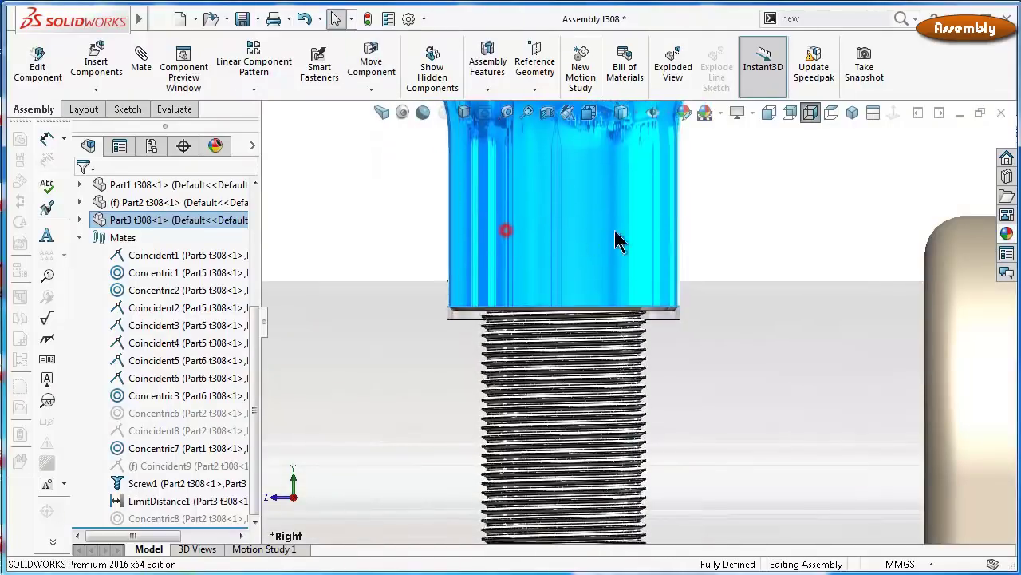
scroll(531, 255, down, 3)
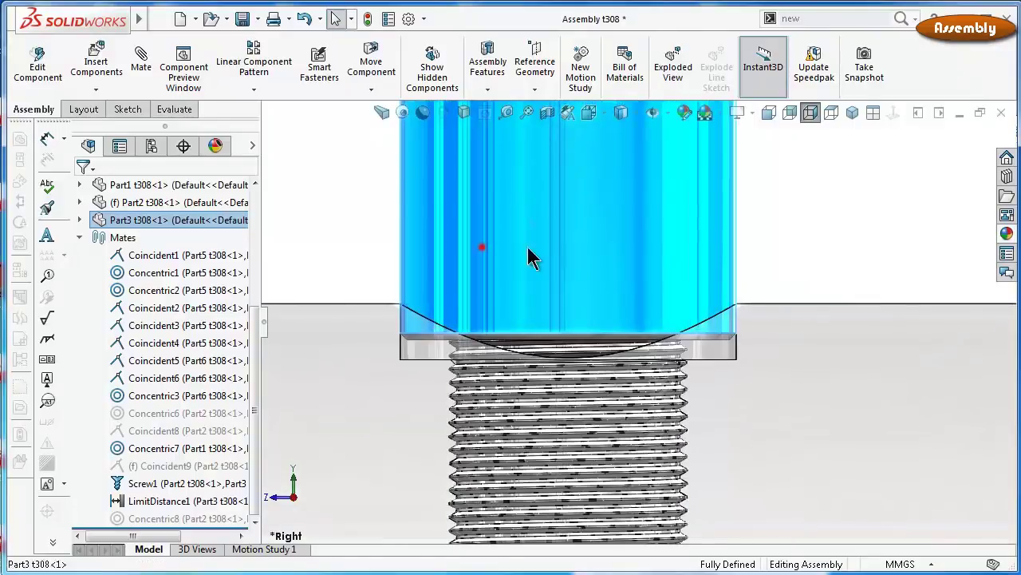
middle_drag(713, 240, 827, 230)
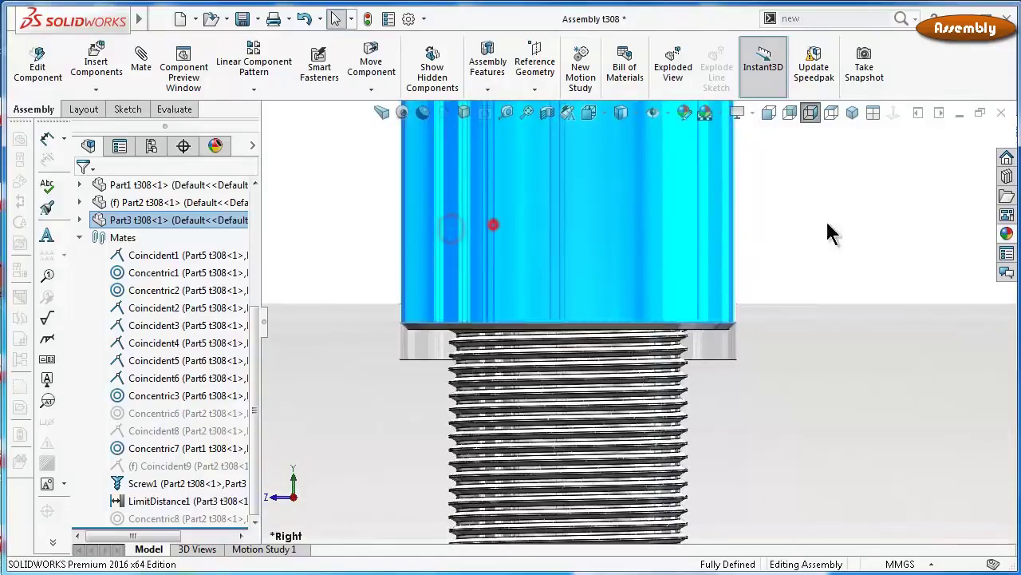
mouse_move(450, 210)
middle_down()
mouse_move(750, 208)
mouse_move(440, 216)
mouse_move(787, 228)
mouse_move(635, 228)
mouse_move(777, 221)
mouse_move(597, 247)
mouse_move(686, 241)
mouse_move(611, 246)
mouse_move(691, 255)
mouse_move(598, 267)
mouse_move(388, 263)
mouse_move(623, 263)
mouse_move(452, 256)
mouse_move(450, 266)
mouse_move(679, 267)
mouse_move(627, 262)
mouse_move(654, 258)
mouse_move(514, 271)
mouse_move(675, 290)
mouse_move(475, 285)
mouse_move(630, 285)
mouse_move(578, 284)
mouse_move(587, 267)
mouse_move(438, 251)
middle_up()
Make the bolt shaft Part2 opaque again and orbit to an angled 3D view
click(429, 250)
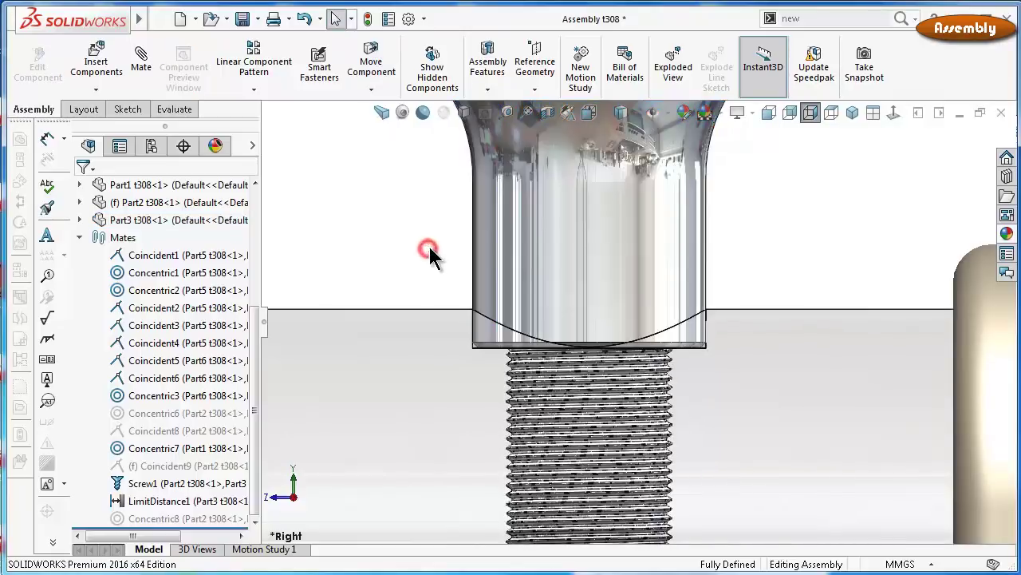
scroll(460, 285, up, 5)
click(470, 341)
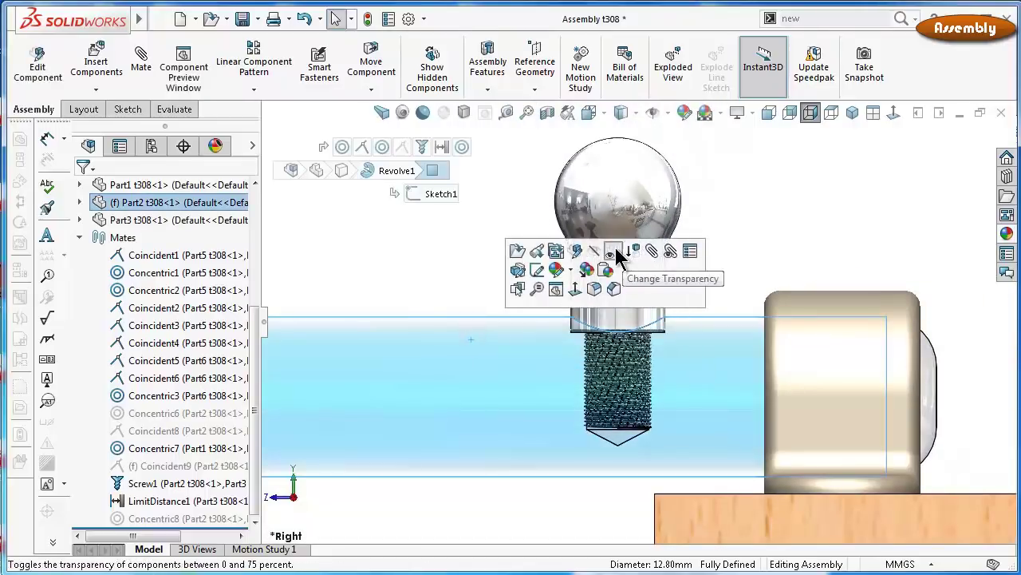
click(611, 250)
click(814, 228)
mouse_move(806, 229)
middle_down()
mouse_move(813, 357)
mouse_move(620, 280)
middle_up()
Try sliding the bolt shaft, then rebuild and save Assembly t308
click(626, 217)
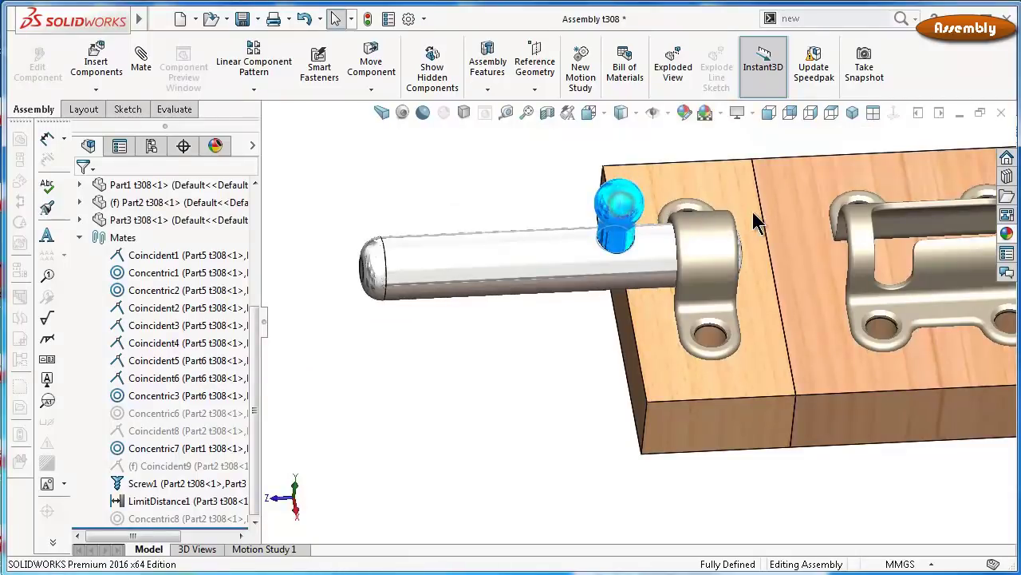
drag(438, 276, 550, 286)
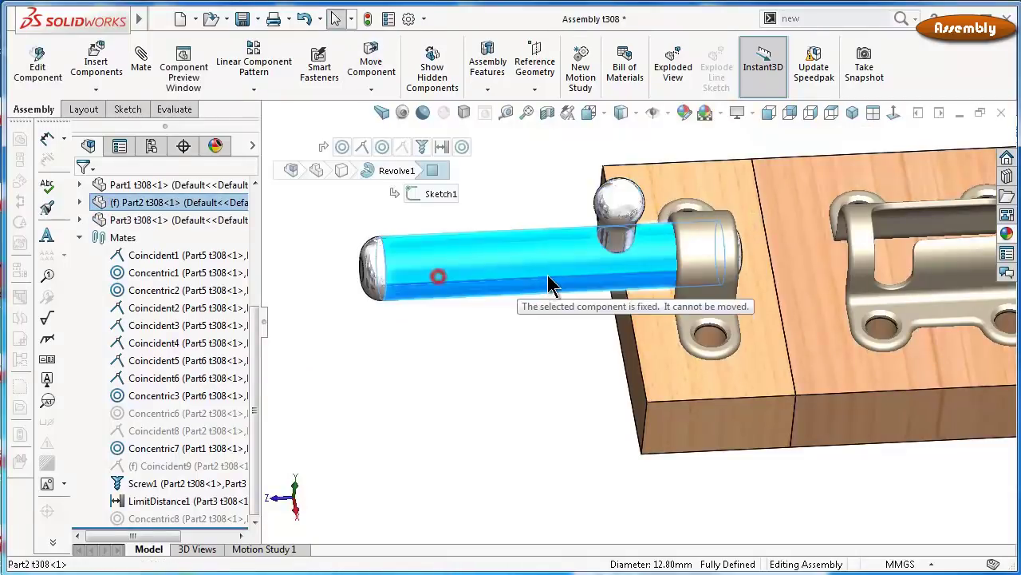
click(392, 348)
drag(424, 273, 477, 269)
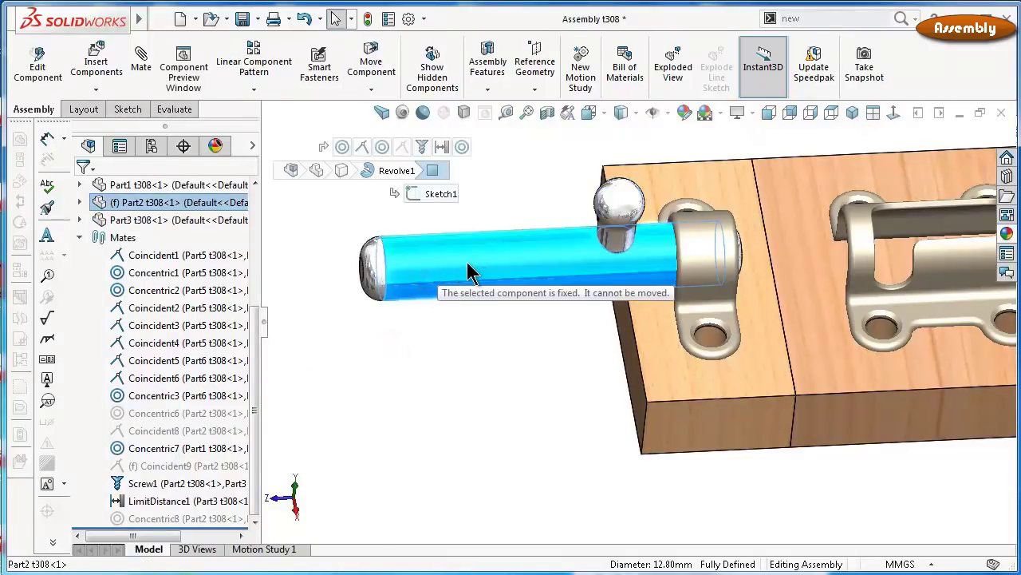
click(390, 348)
click(244, 21)
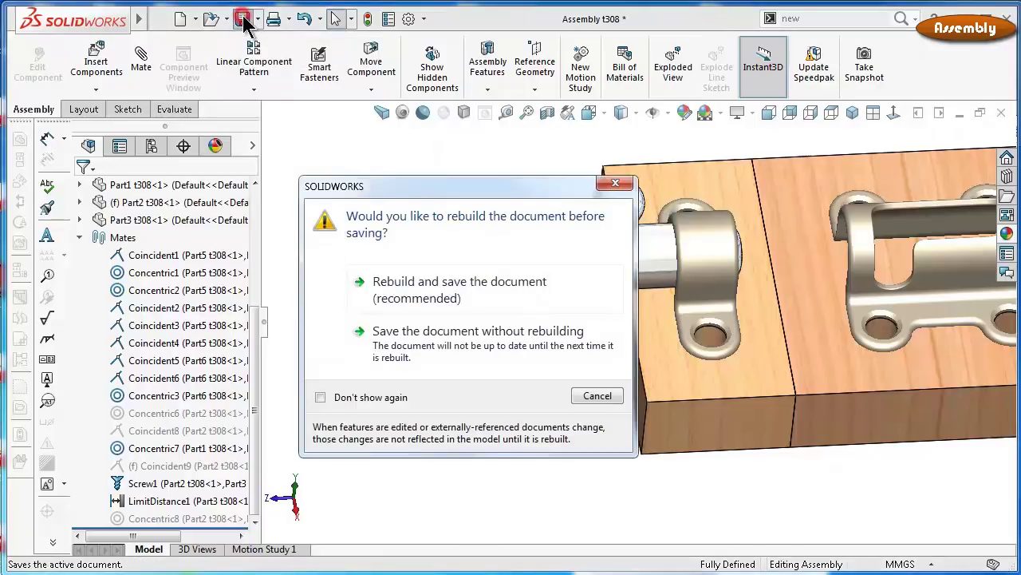
click(399, 287)
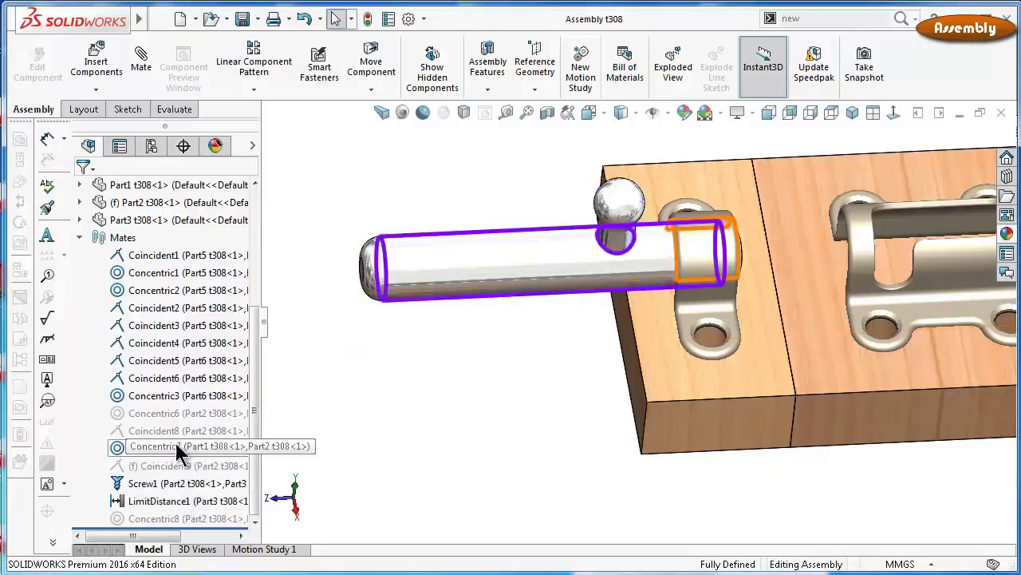
Set the bolt Part2 to float and drag it toward the brackets
click(421, 287)
drag(485, 282, 455, 286)
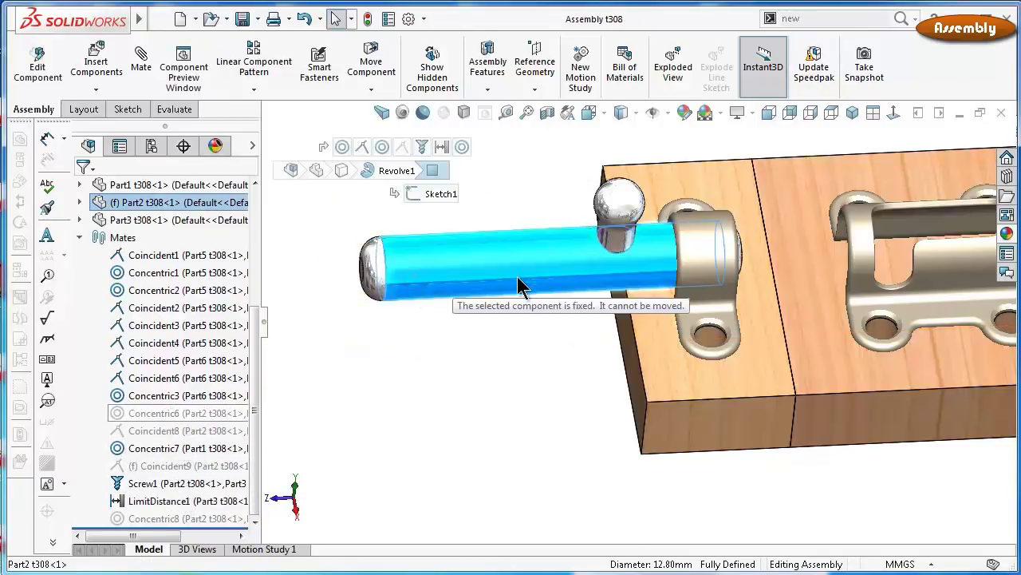
click(418, 351)
right_click(438, 263)
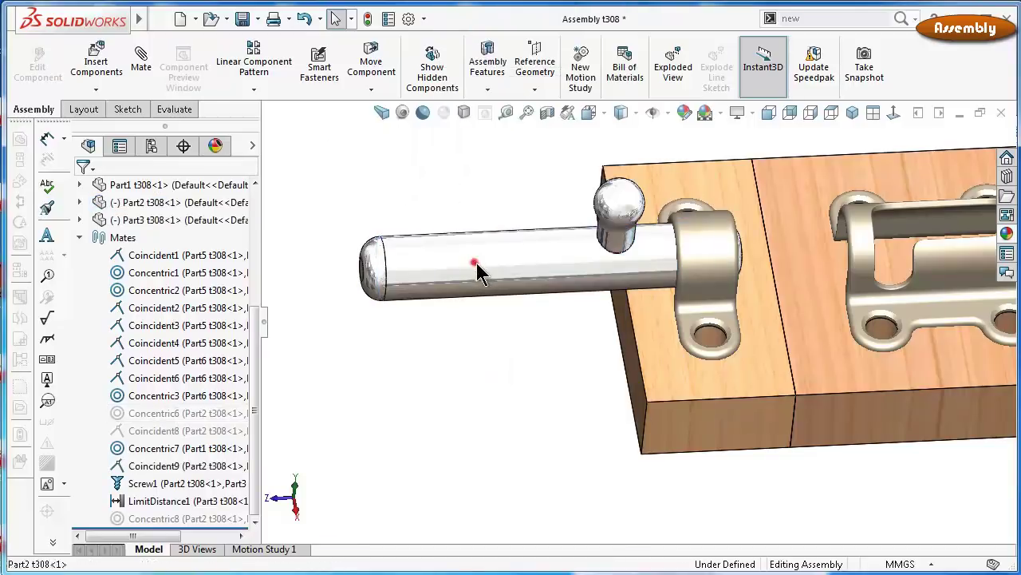
mouse_move(477, 272)
mouse_down()
mouse_move(700, 269)
mouse_move(713, 245)
mouse_move(603, 264)
mouse_up()
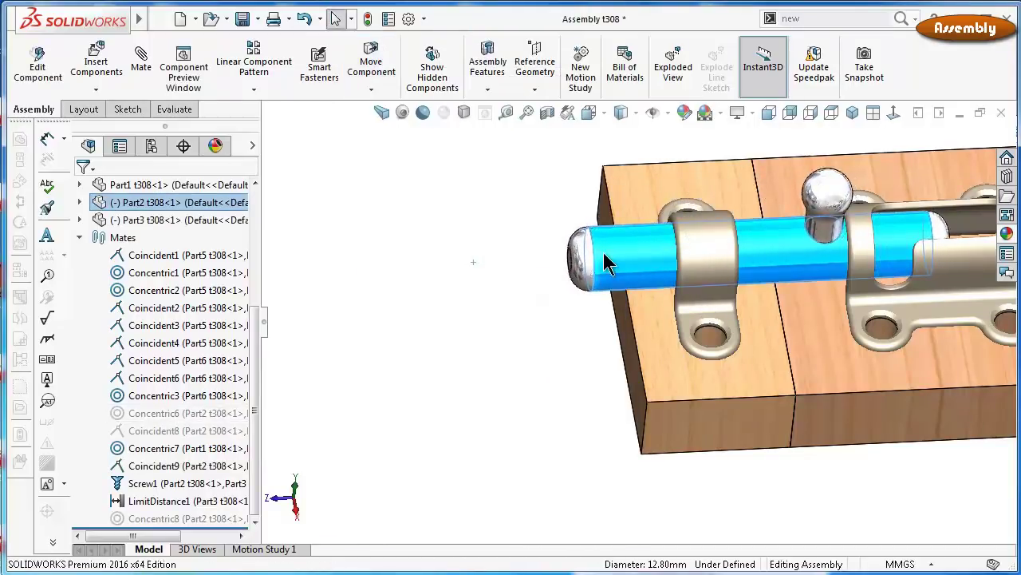
drag(618, 229, 602, 229)
drag(814, 204, 823, 223)
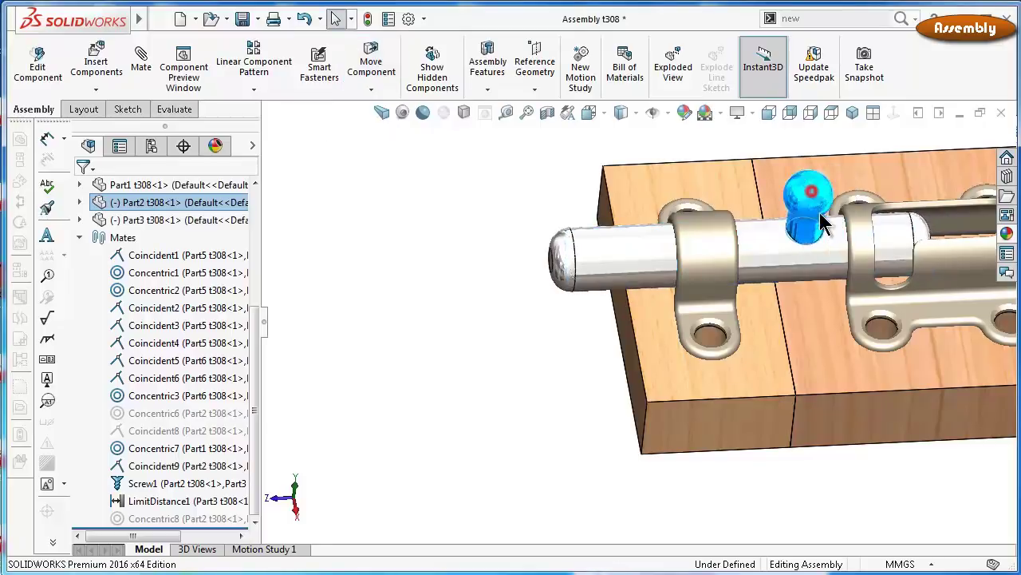
Suppress Coincident9, fit the view, and slide the bolt by dragging the knob
click(188, 467)
click(216, 424)
key(f)
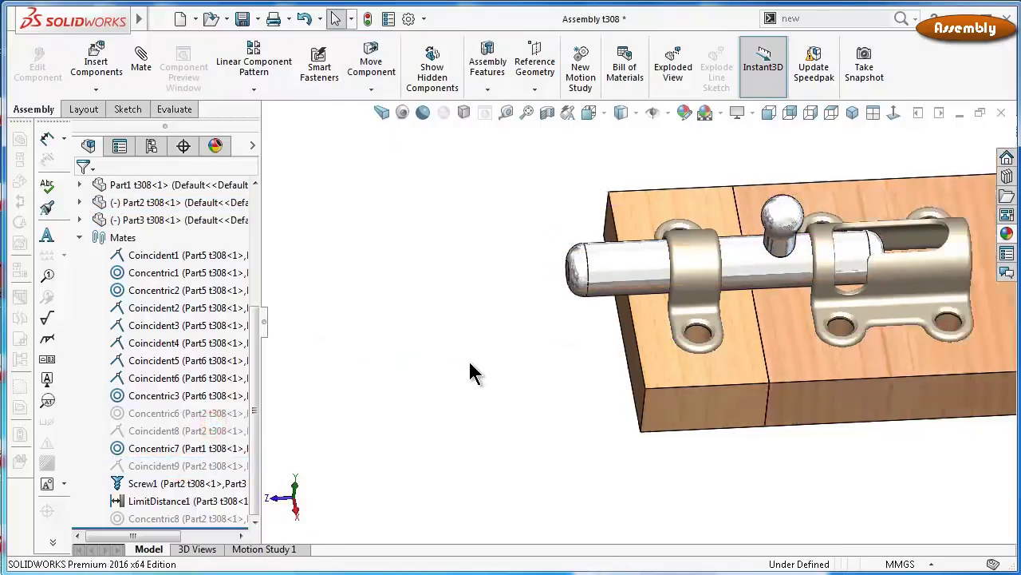
drag(738, 268, 778, 520)
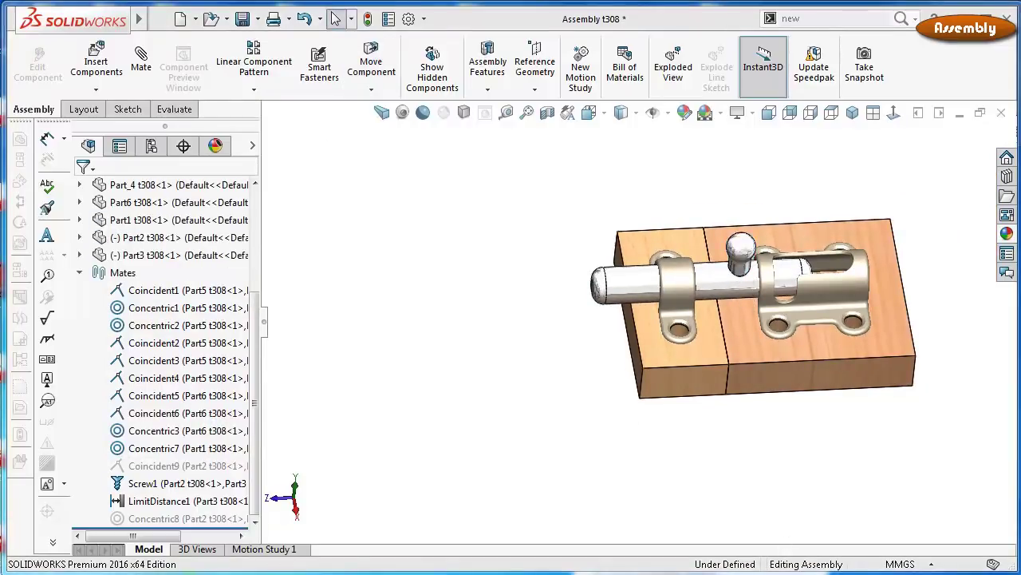
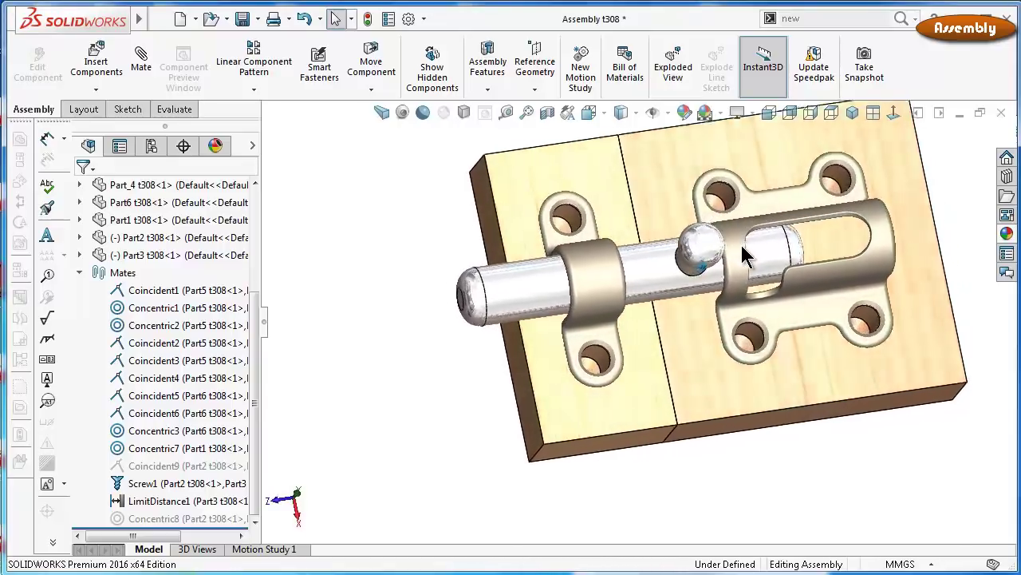
Slide the bolt through its clips and swing the knob around the bolt axis to test its travel
middle_drag(621, 245, 590, 311)
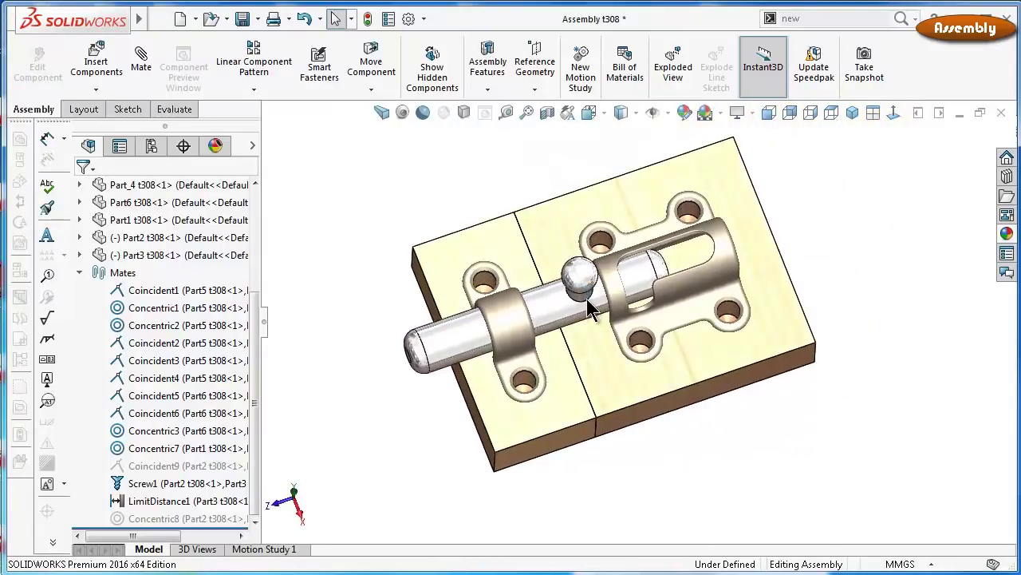
drag(626, 281, 677, 317)
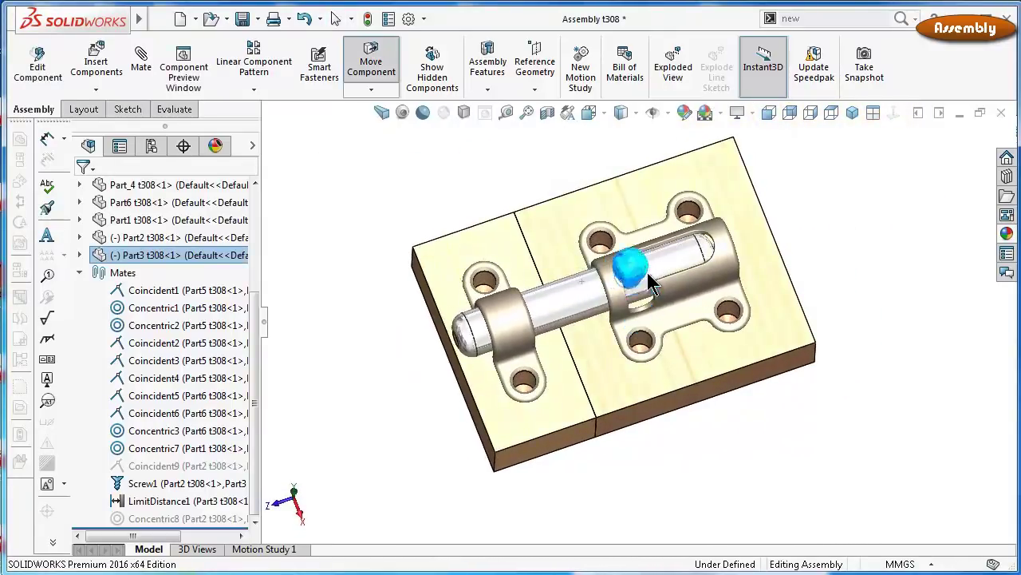
drag(677, 315, 664, 319)
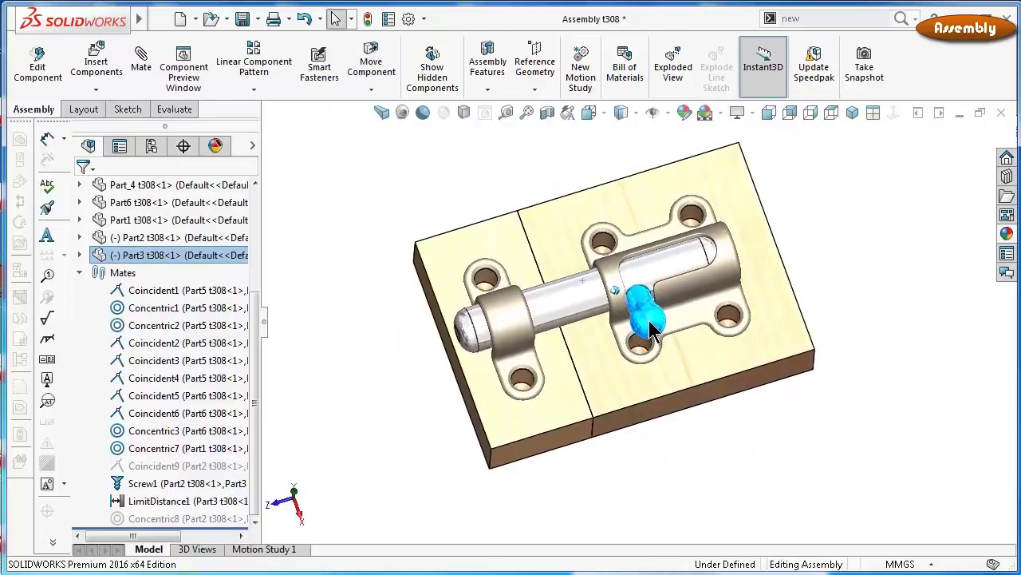
mouse_move(664, 319)
middle_down()
mouse_move(658, 314)
mouse_move(671, 314)
middle_up()
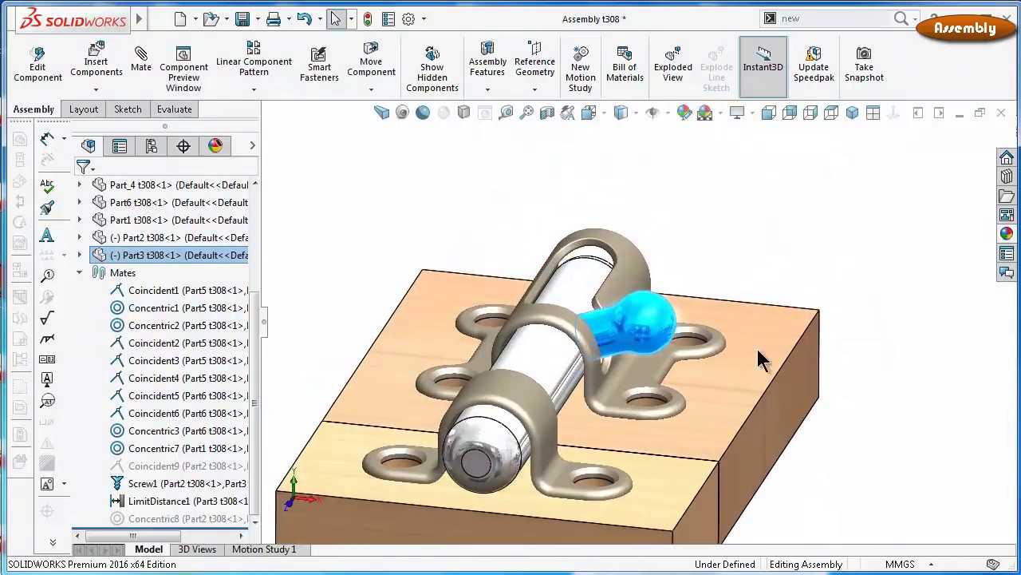
drag(666, 329, 673, 381)
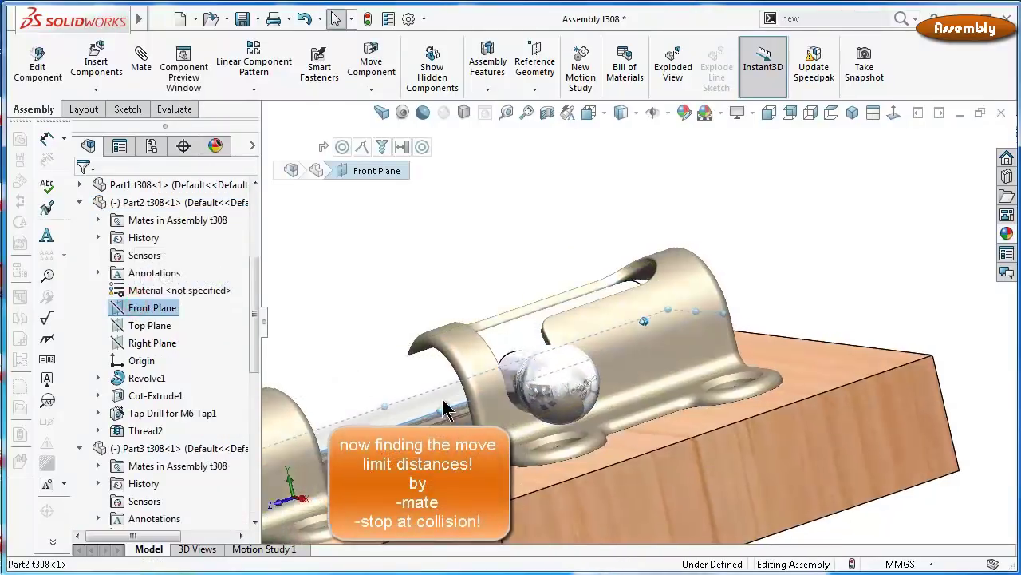
mouse_move(511, 359)
middle_down()
mouse_move(570, 423)
mouse_move(648, 371)
middle_up()
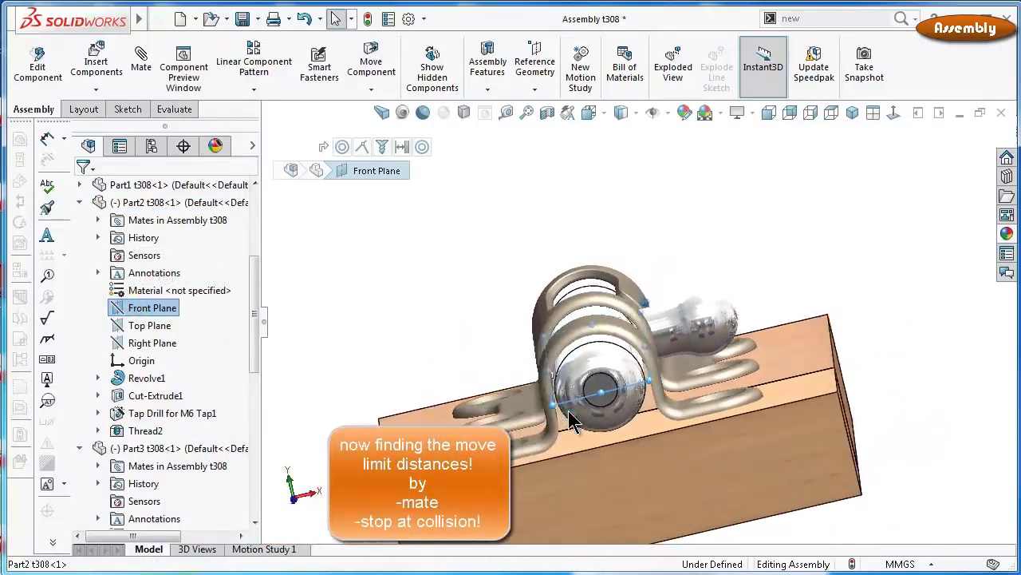
mouse_move(712, 323)
mouse_down()
mouse_move(682, 294)
mouse_move(750, 247)
mouse_up()
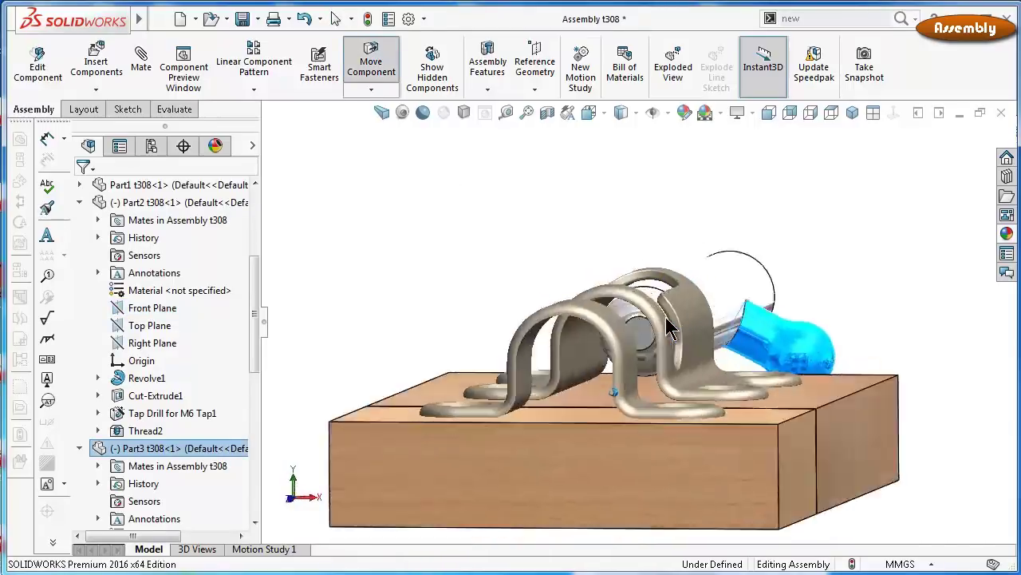
middle_drag(750, 247, 925, 426)
scroll(926, 426, down, 5)
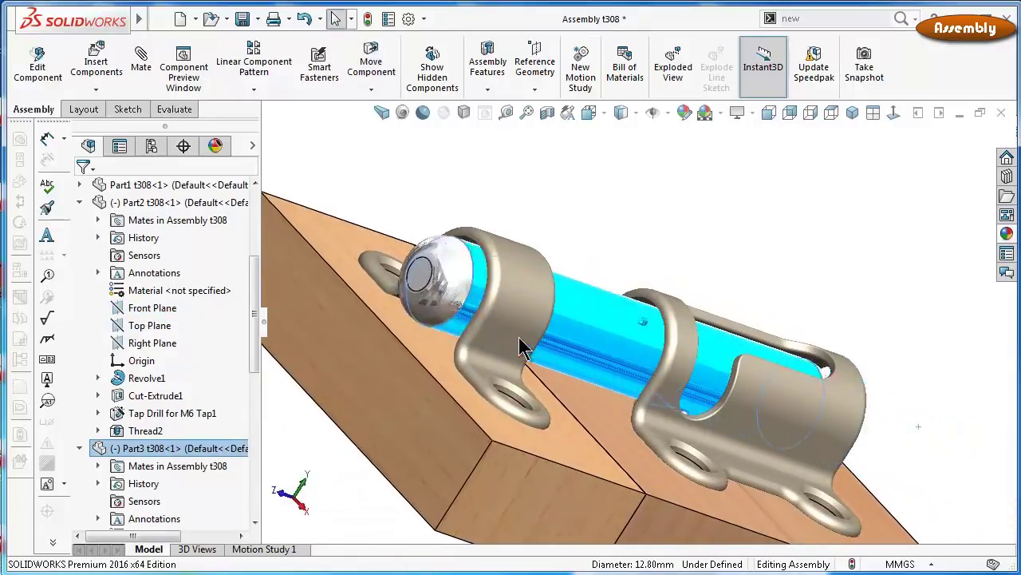
mouse_move(825, 423)
mouse_down()
mouse_move(510, 320)
mouse_move(611, 358)
mouse_up()
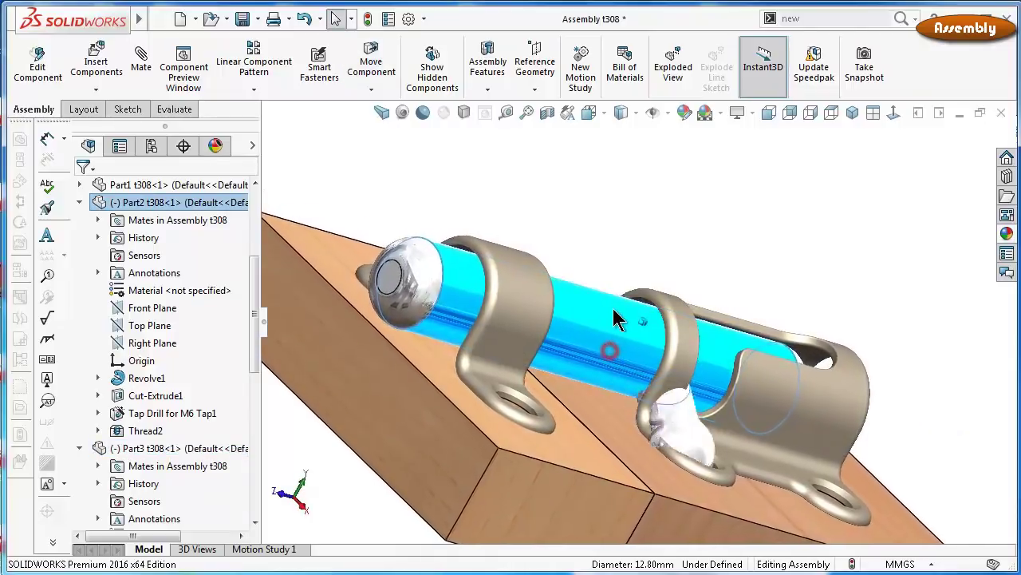
scroll(702, 506, down, 3)
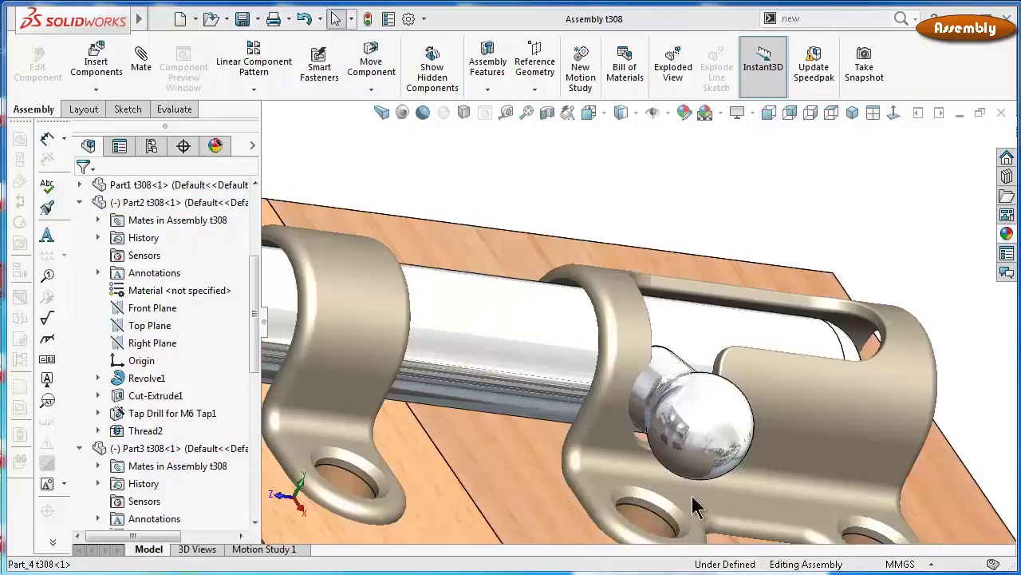
drag(734, 418, 758, 394)
Start a new mate from the bolt's end face
click(582, 187)
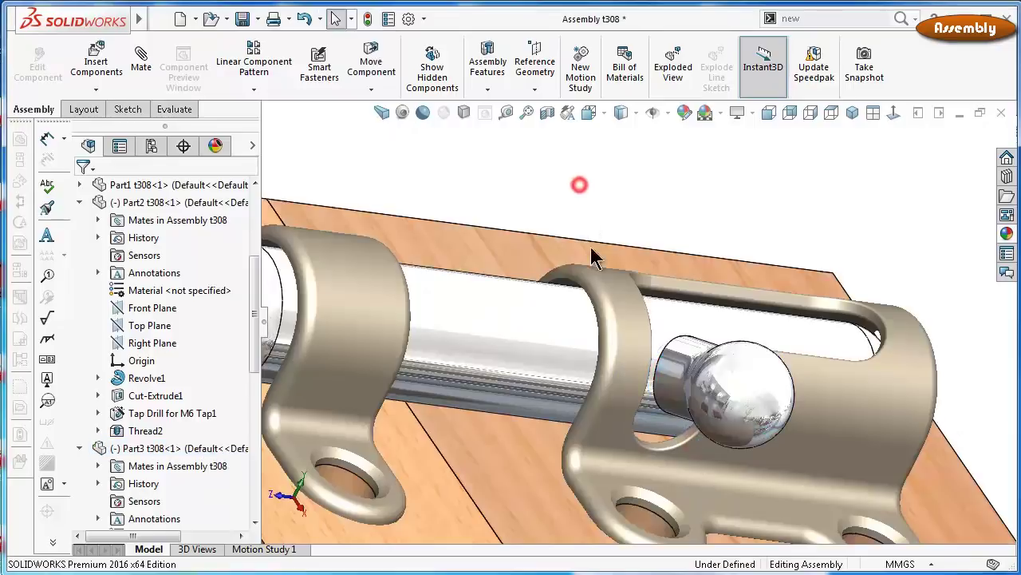
scroll(606, 264, down, 5)
click(763, 468)
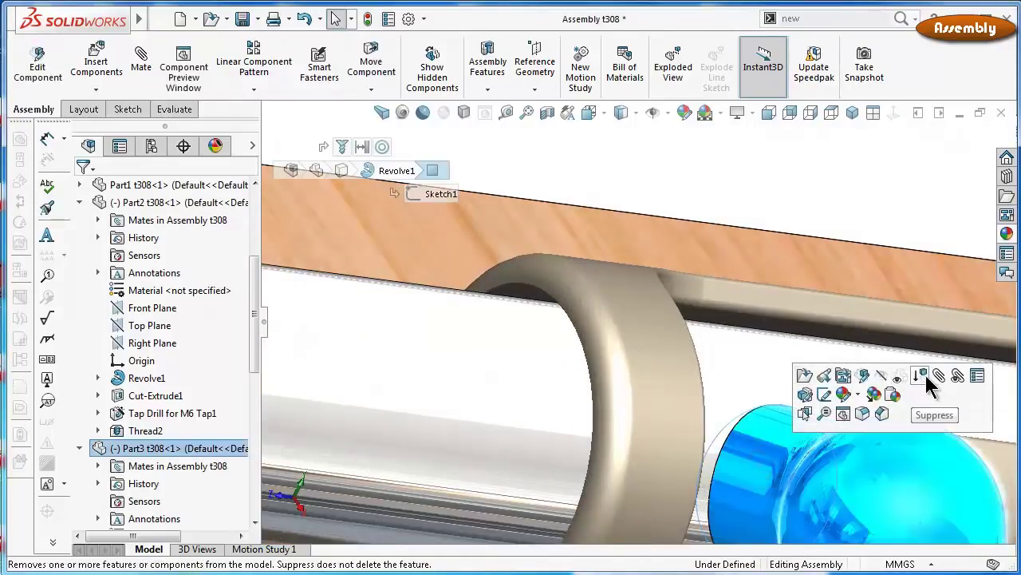
click(934, 374)
Pick the clip's inner face, then abandon this first tangent mate attempt
middle_drag(763, 321, 481, 359)
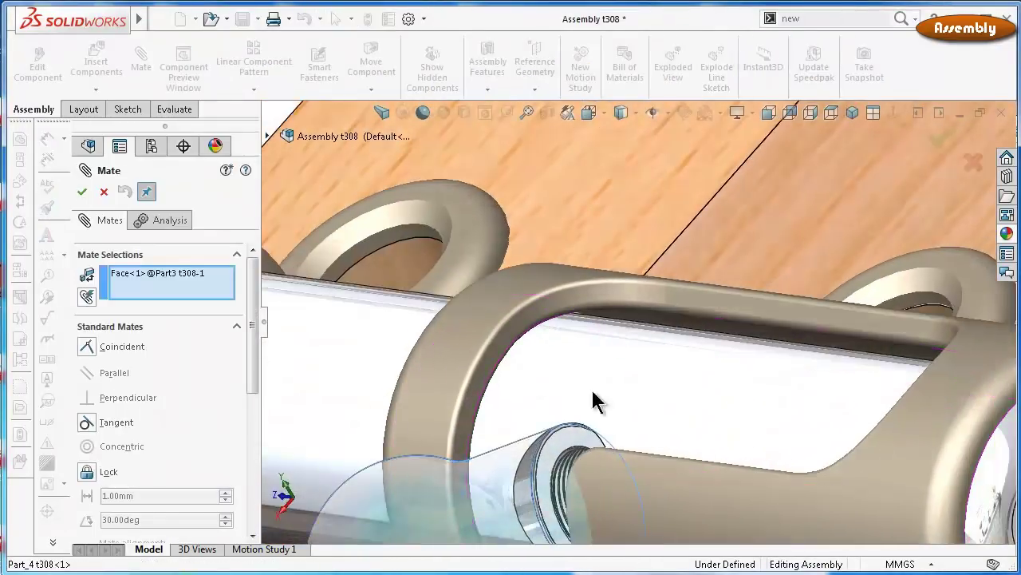
click(479, 358)
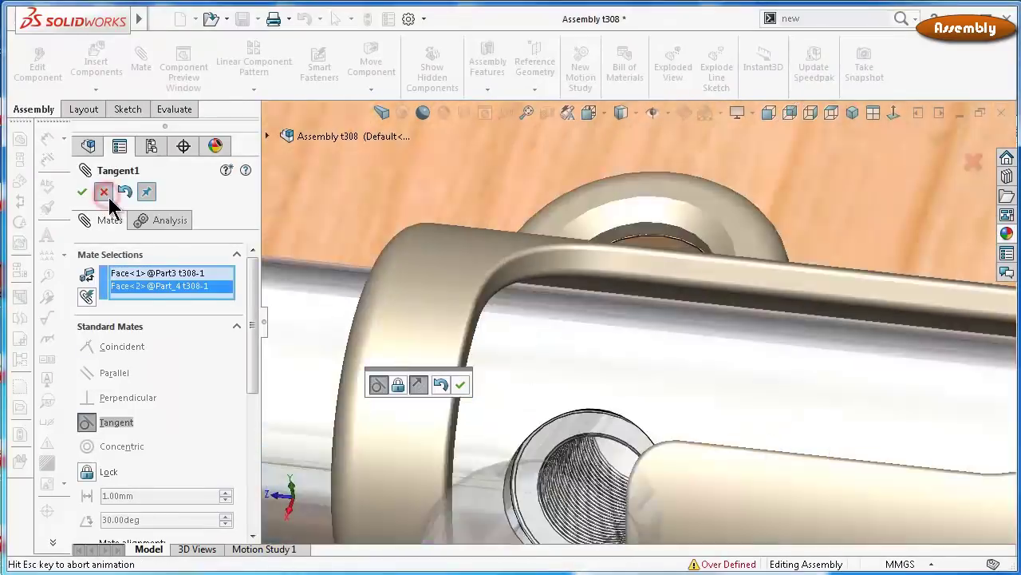
click(104, 191)
key(Escape)
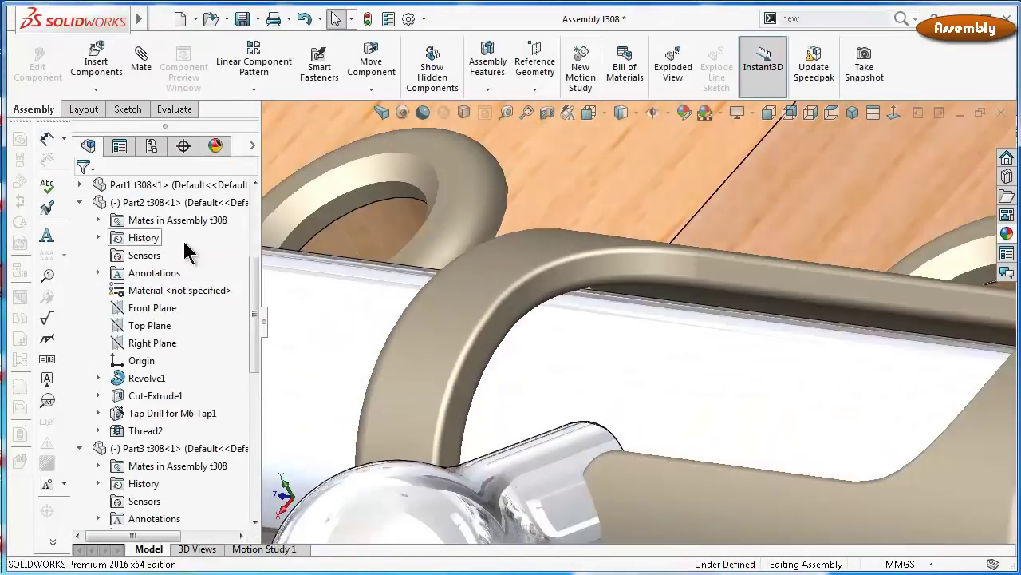
Swing the knob up out of the lower slot to see the rod and clip head-on
middle_drag(519, 343, 582, 482)
drag(582, 482, 652, 243)
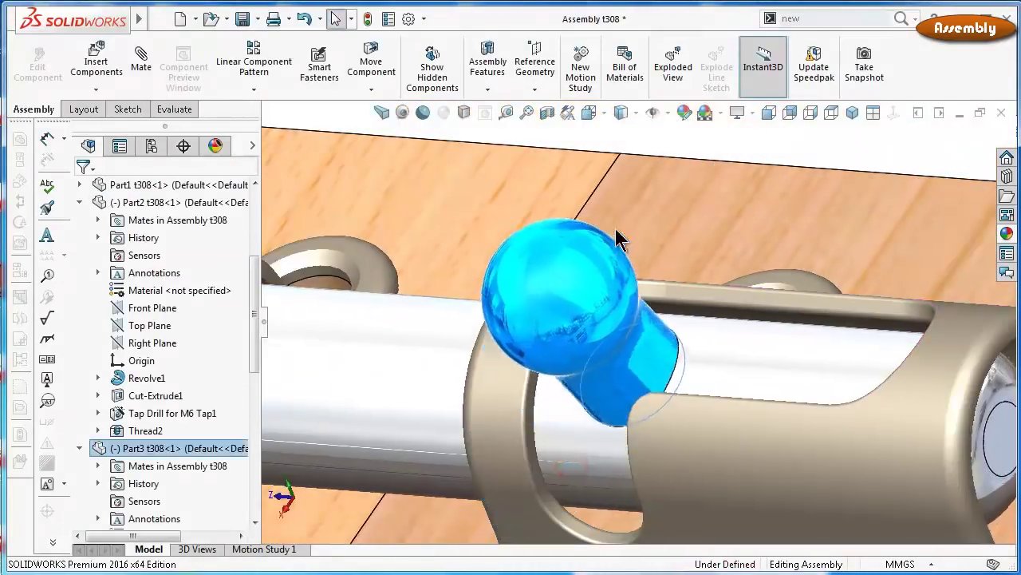
middle_drag(652, 243, 590, 268)
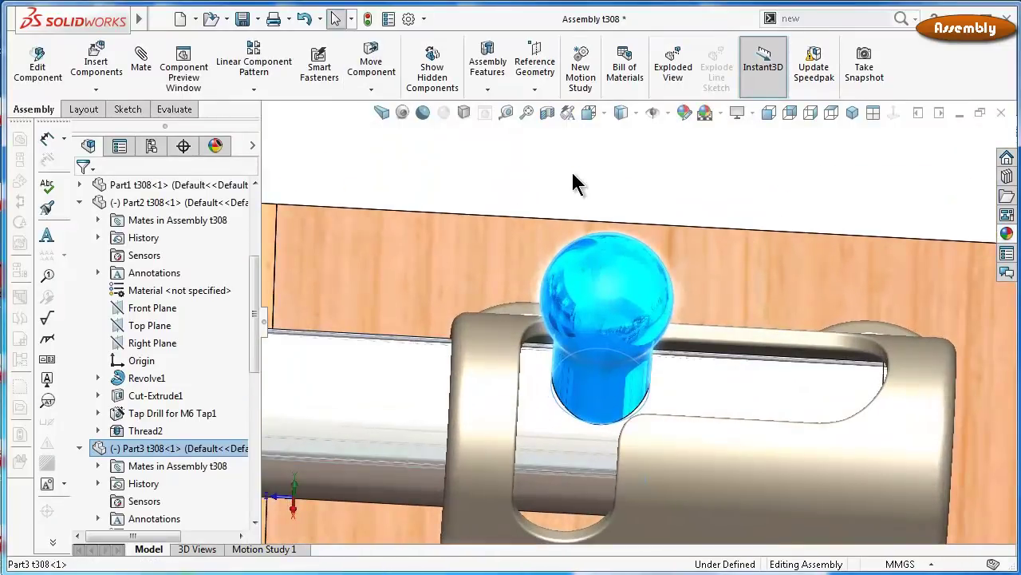
click(572, 182)
scroll(662, 354, down, 5)
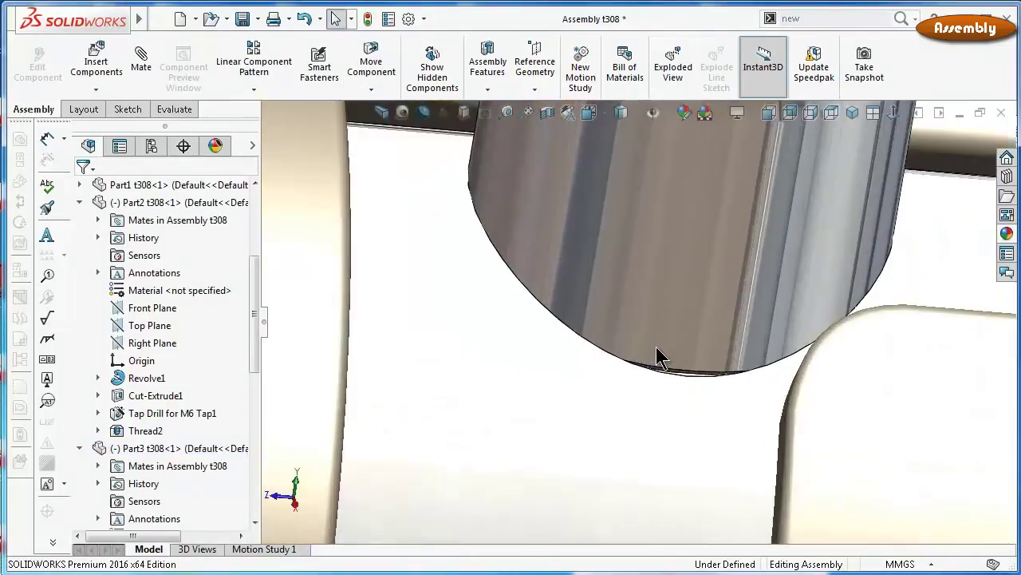
scroll(718, 428, down, 2)
scroll(714, 388, down, 2)
Mate the bolt end's circular edge tangent to the clip's inner face, for positioning only
click(735, 360)
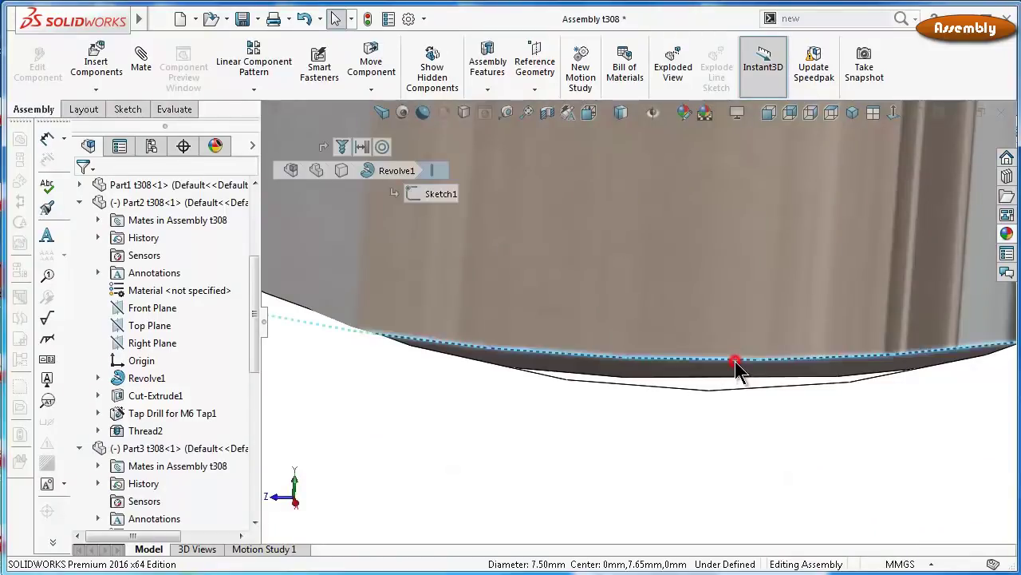
click(913, 272)
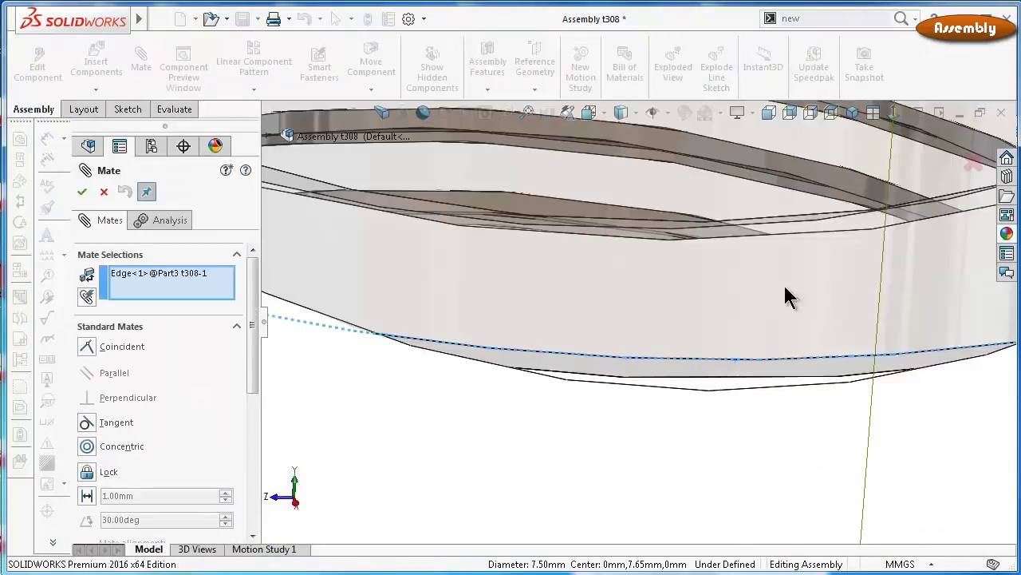
click(115, 422)
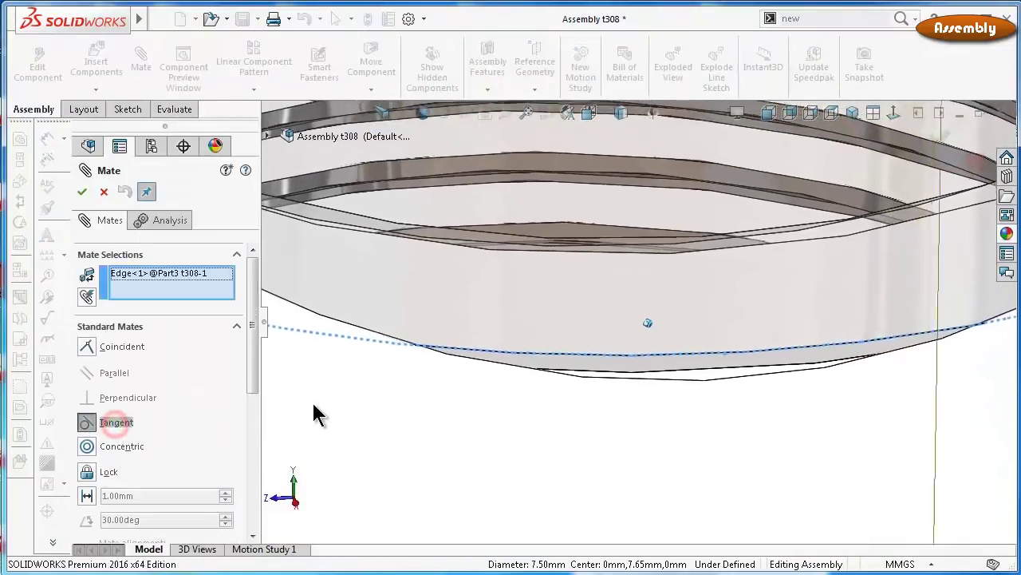
mouse_move(313, 400)
middle_down()
mouse_move(322, 417)
mouse_move(391, 407)
middle_up()
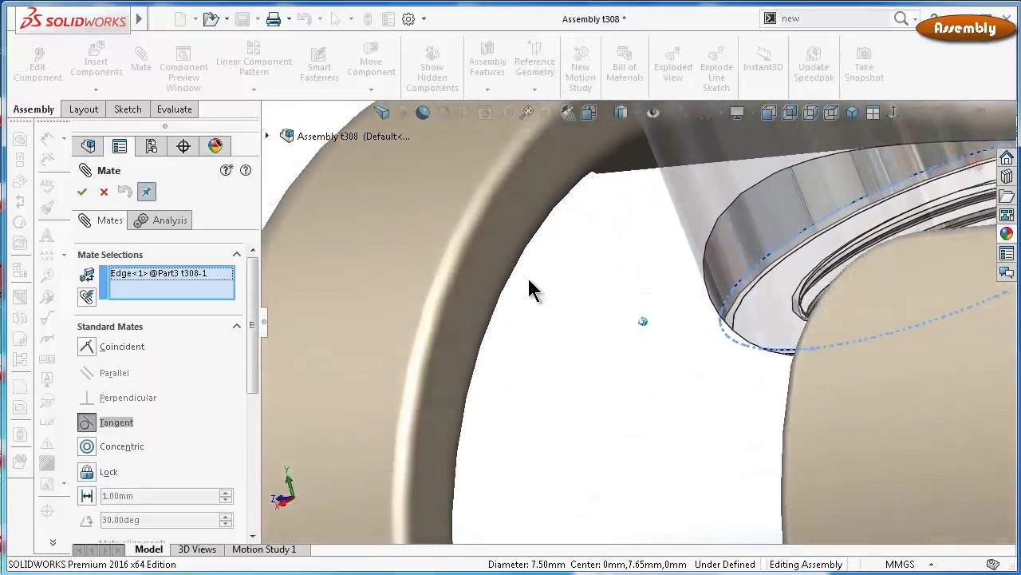
click(500, 257)
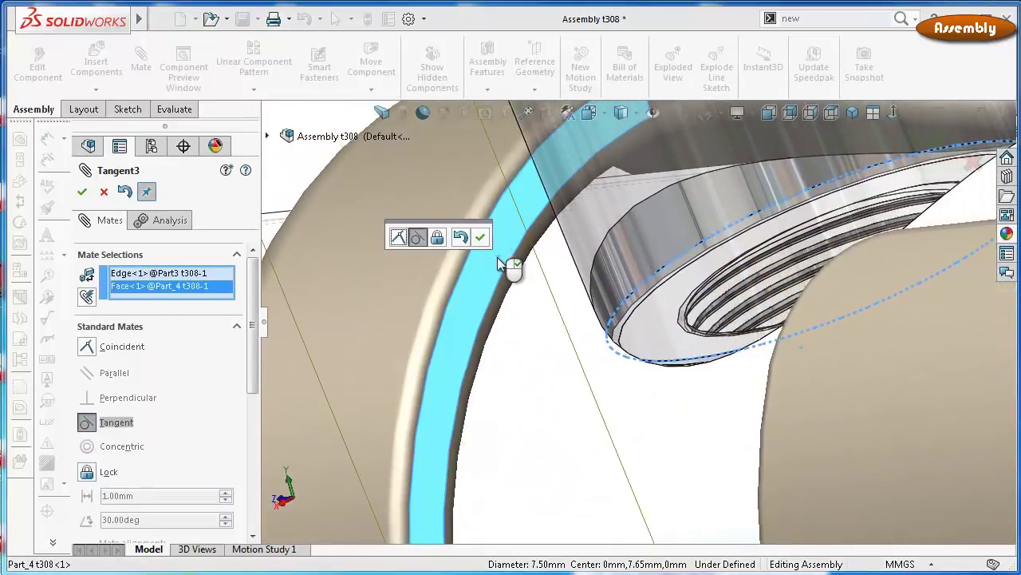
drag(252, 360, 253, 495)
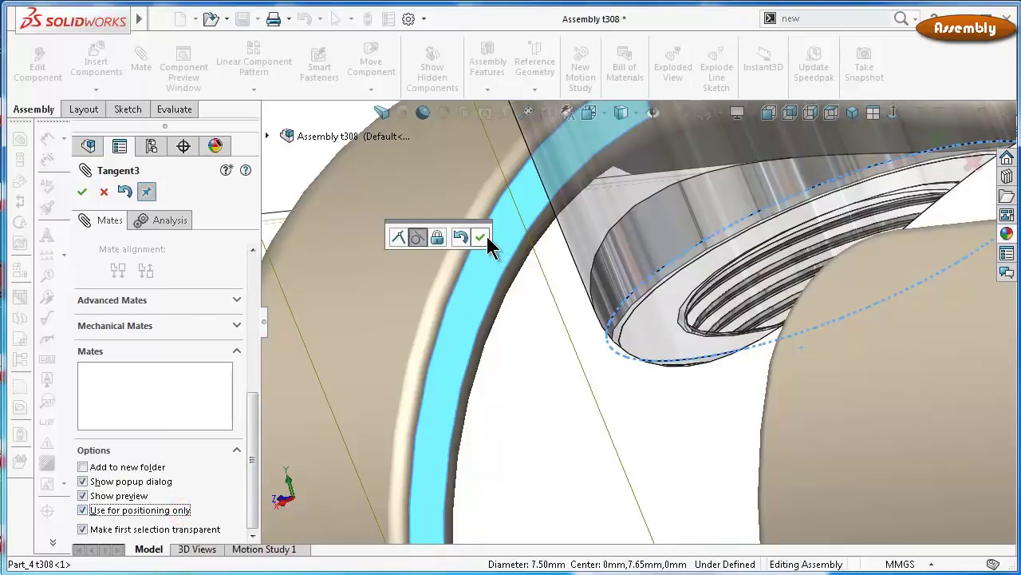
click(480, 237)
key(ctrl+7)
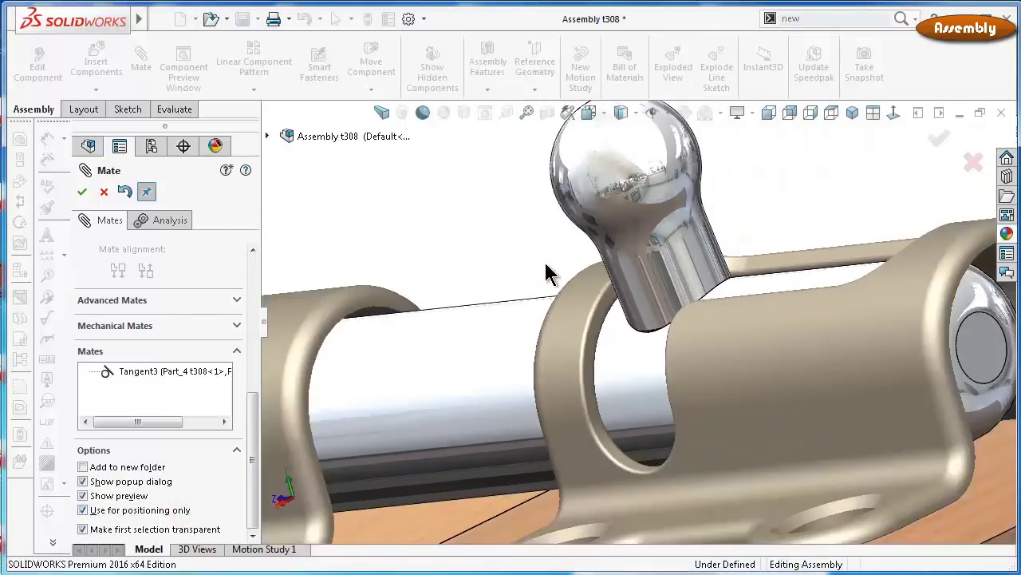
scroll(437, 337, down, 2)
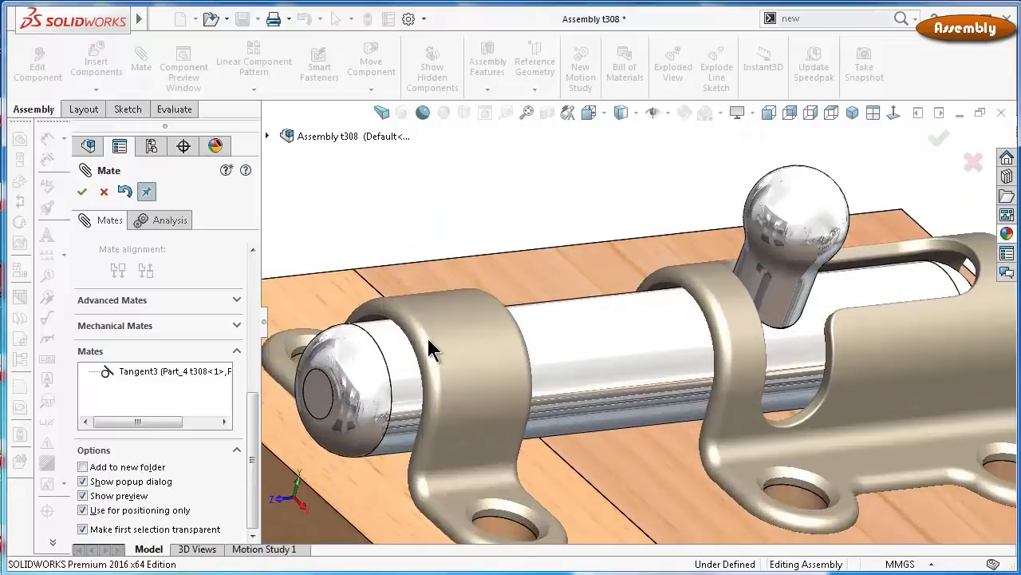
scroll(429, 375, down, 2)
scroll(435, 423, down, 2)
scroll(441, 433, down, 2)
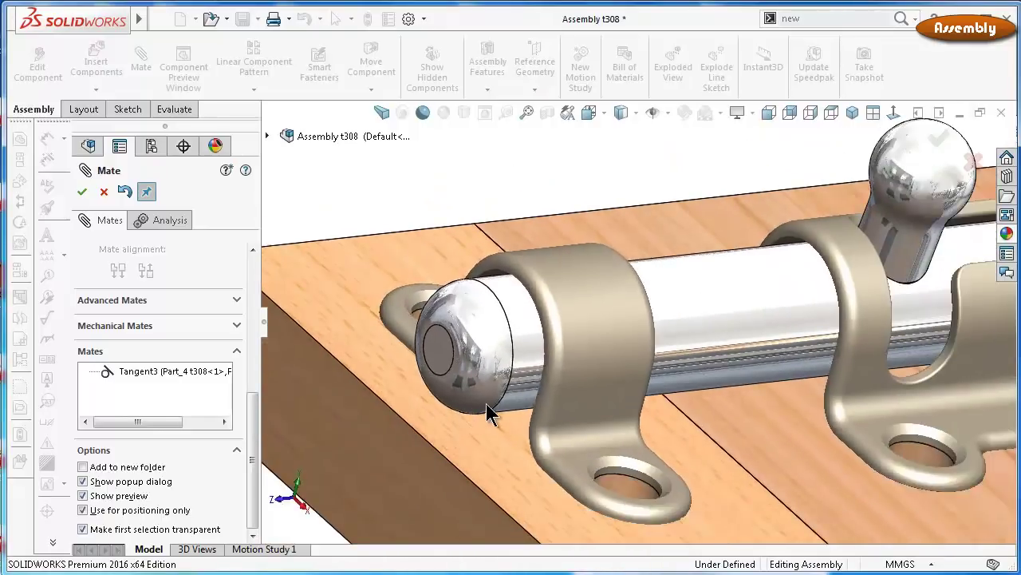
scroll(485, 410, up, 2)
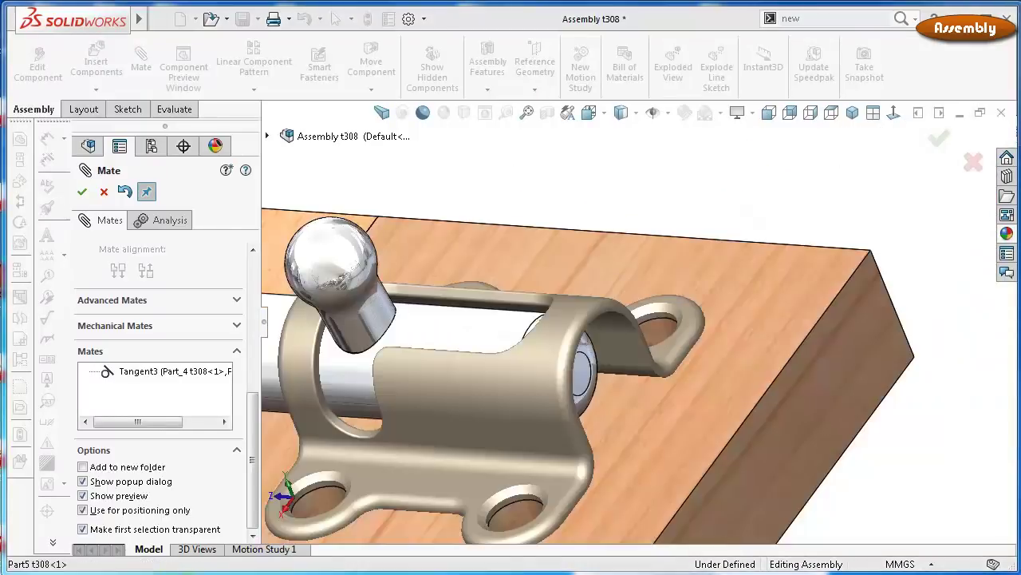
Measure the bolt's round end face against the block's side face: parallel, 1.5 mm normal distance
click(82, 192)
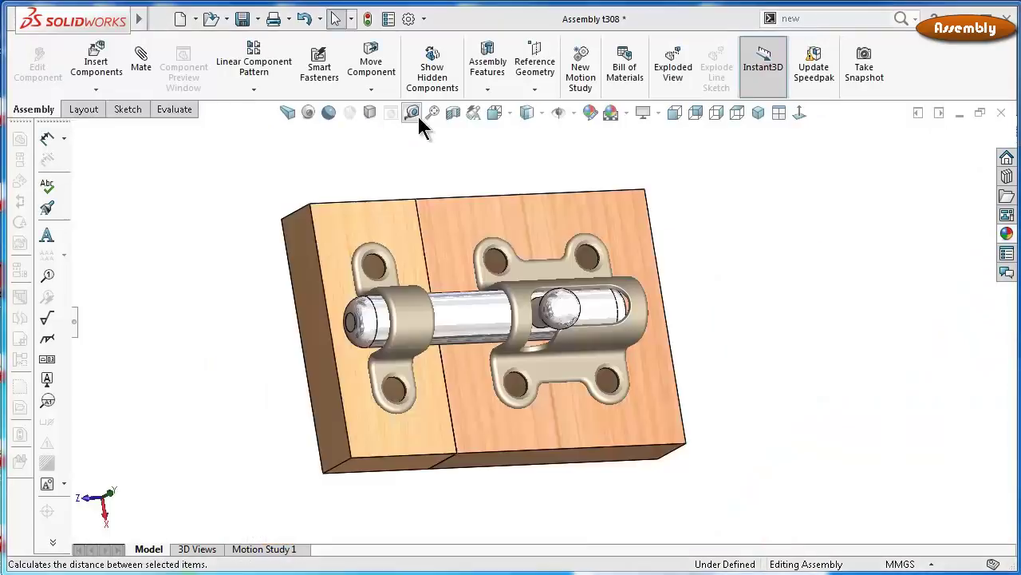
click(411, 114)
middle_drag(684, 248, 720, 235)
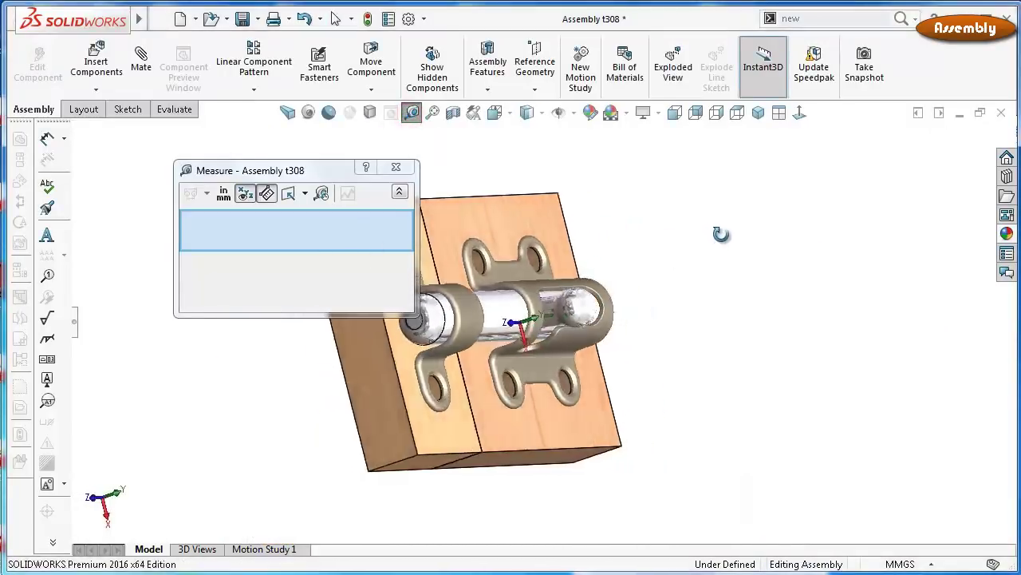
scroll(459, 331, down, 3)
click(457, 292)
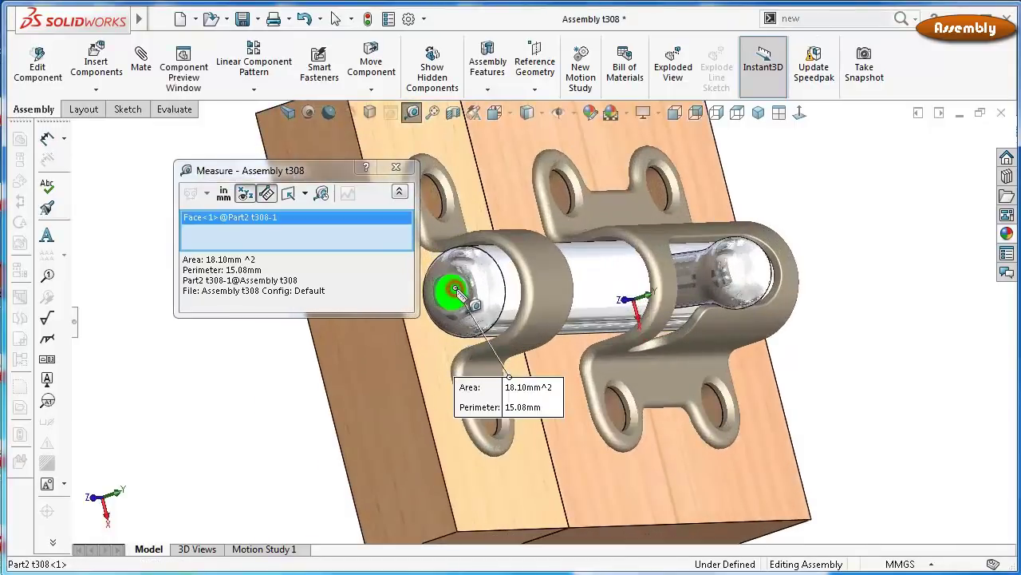
click(372, 358)
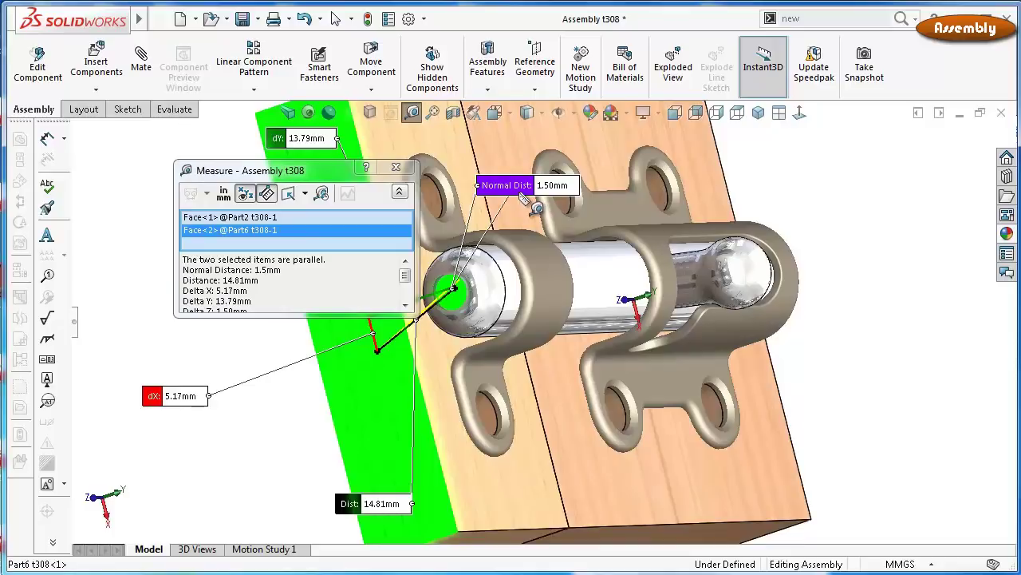
click(395, 165)
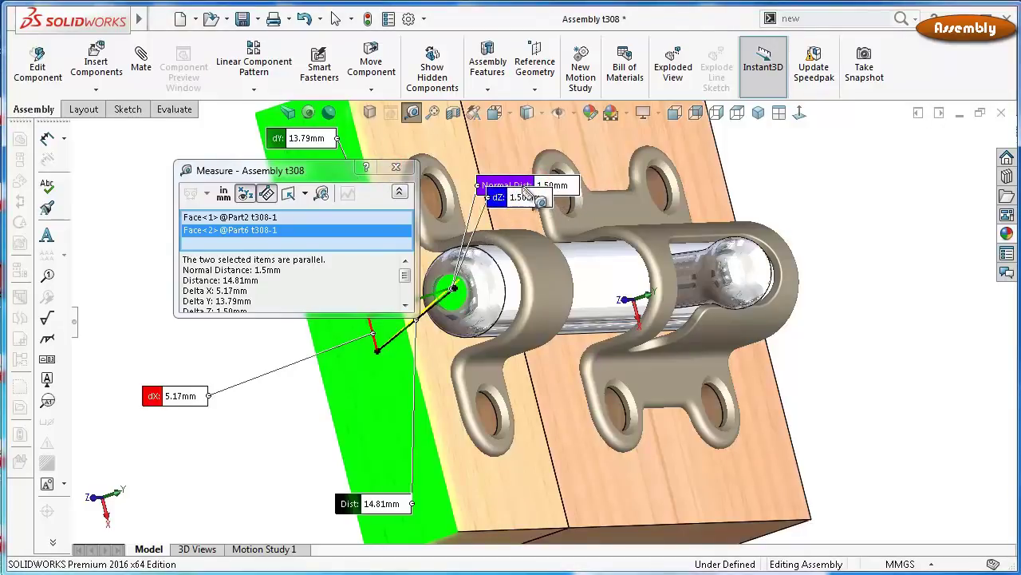
drag(529, 193, 689, 175)
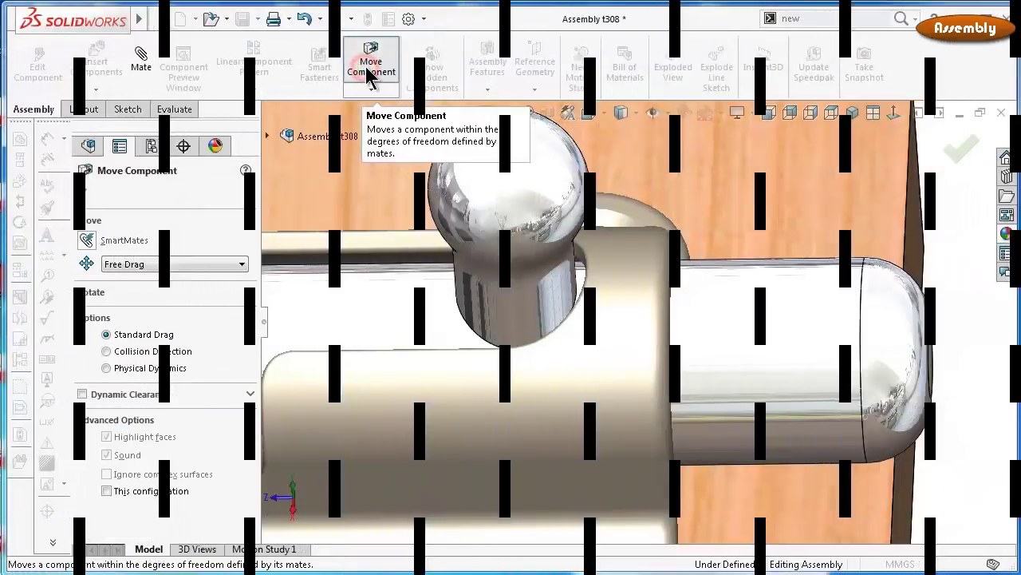
With Collision Detection on, drag the ball knob against the rod, then close Move Component
click(165, 352)
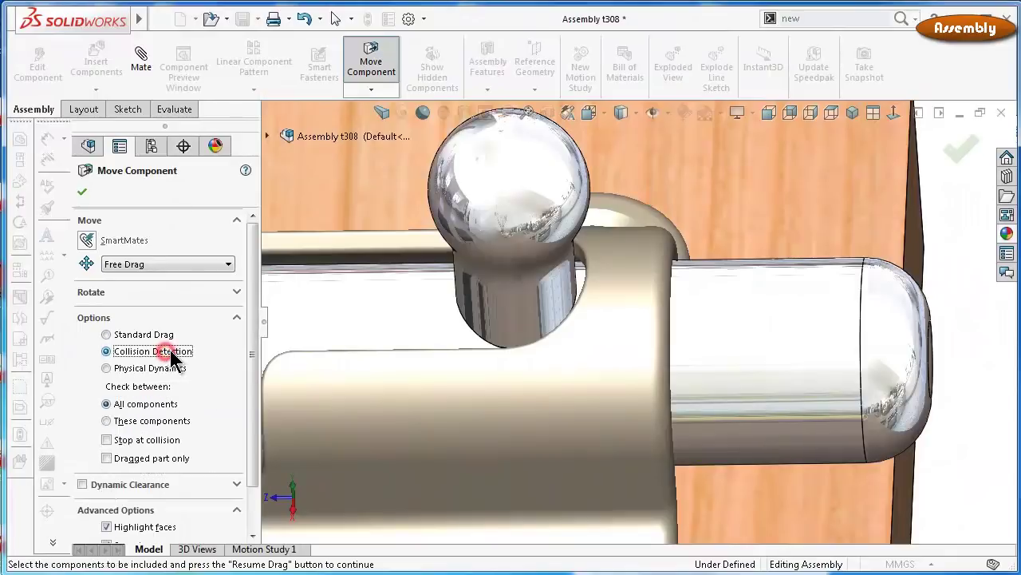
scroll(539, 294, down, 2)
scroll(539, 293, down, 2)
scroll(551, 295, down, 1)
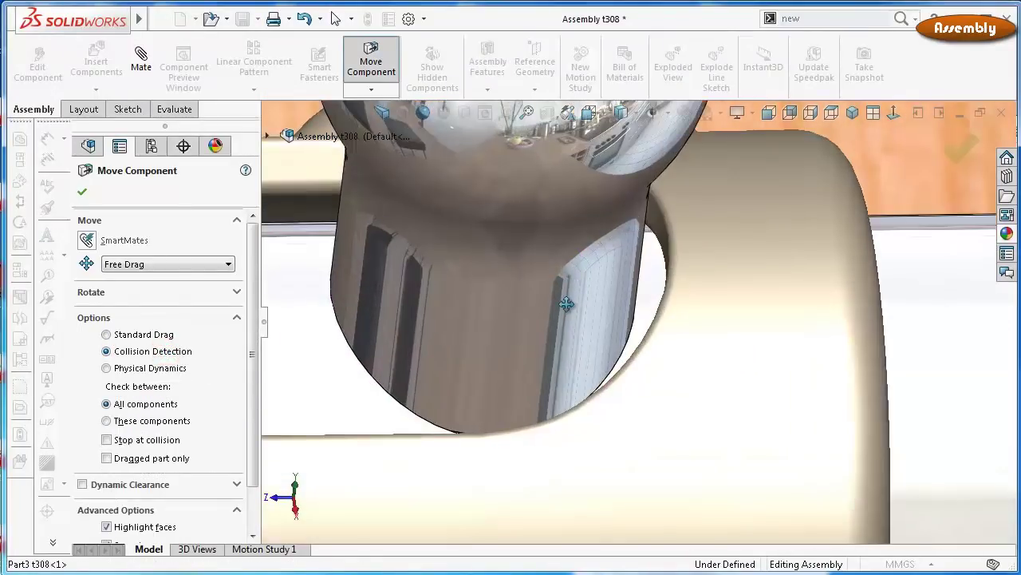
drag(564, 296, 595, 309)
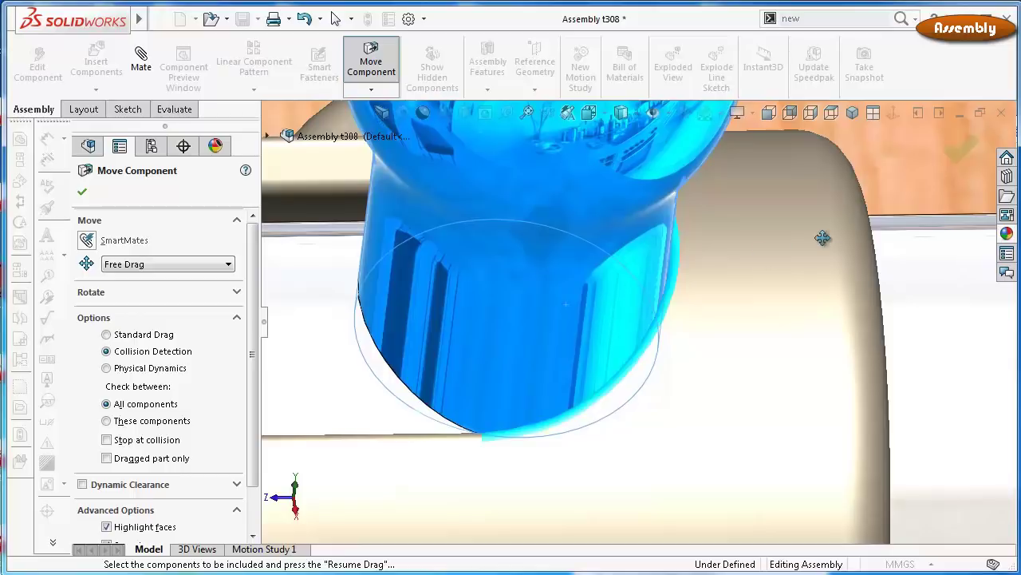
scroll(823, 238, up, 2)
click(963, 150)
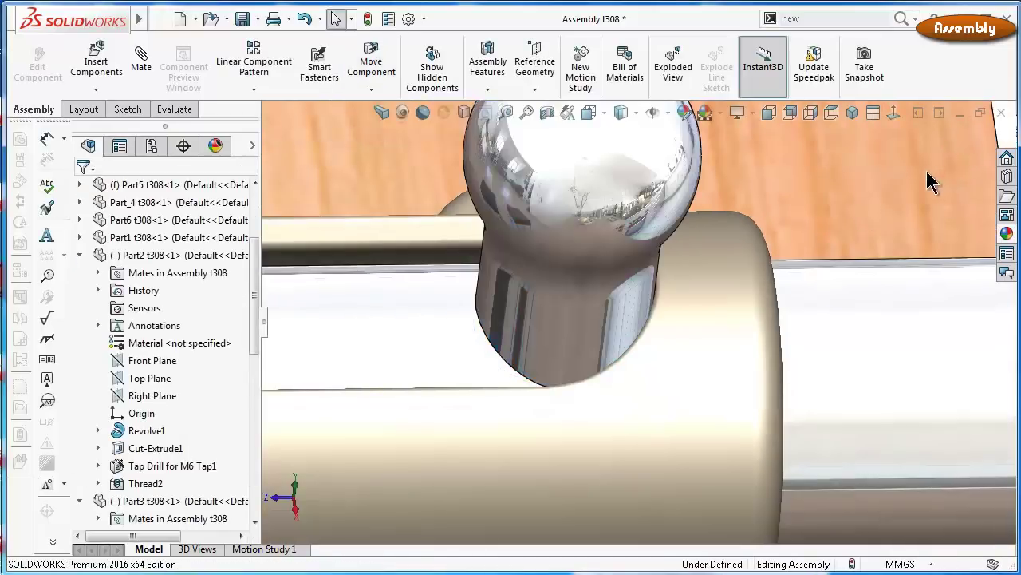
Measure the retracted bolt end against the block's side face: 22 mm normal, 28.10 mm overall
scroll(926, 171, up, 3)
middle_drag(830, 212, 735, 243)
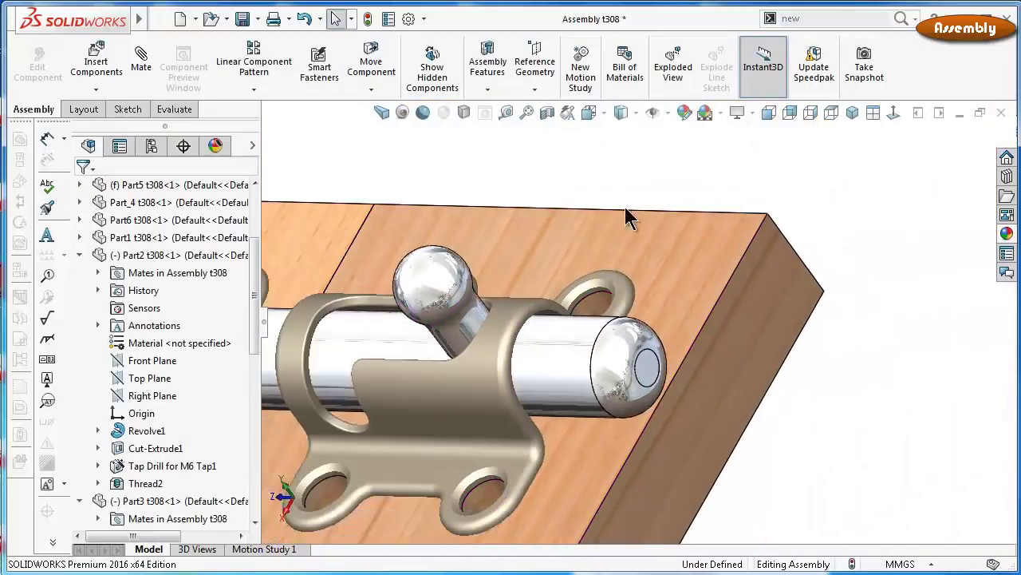
mouse_move(627, 212)
middle_down()
mouse_move(412, 278)
mouse_move(288, 148)
middle_up()
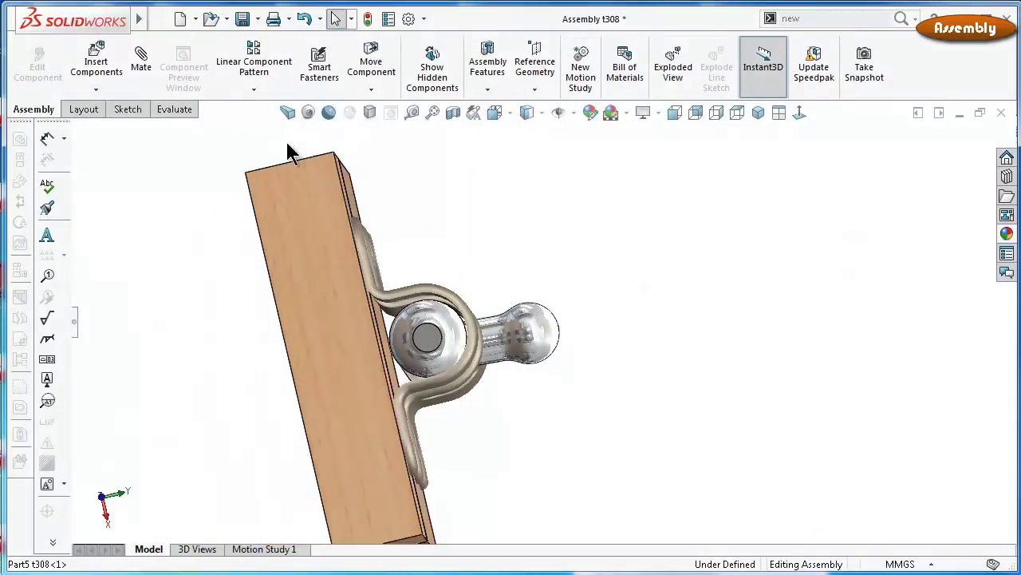
click(411, 111)
click(431, 341)
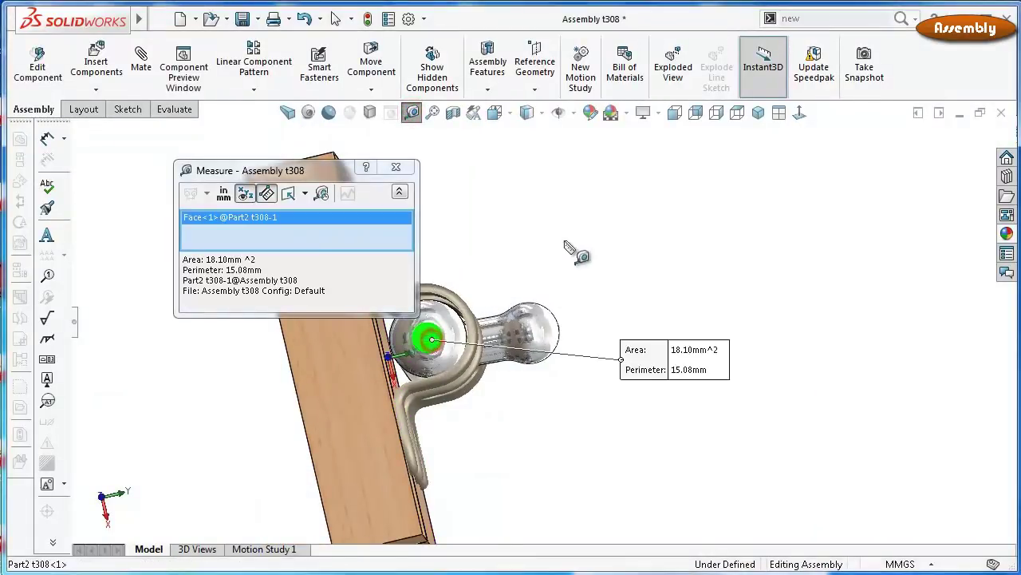
middle_drag(570, 247, 145, 479)
click(162, 453)
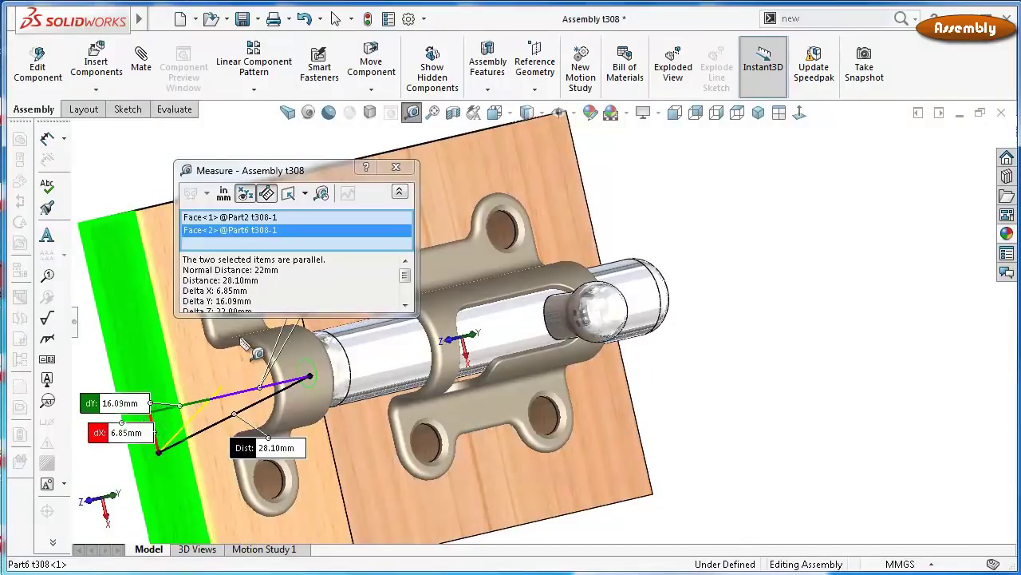
click(255, 272)
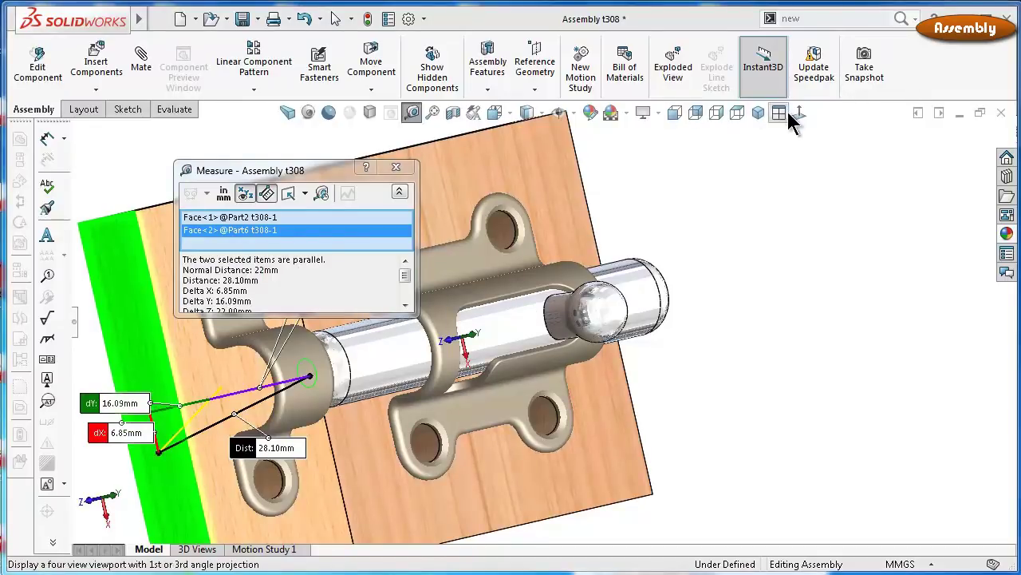
click(799, 113)
click(589, 338)
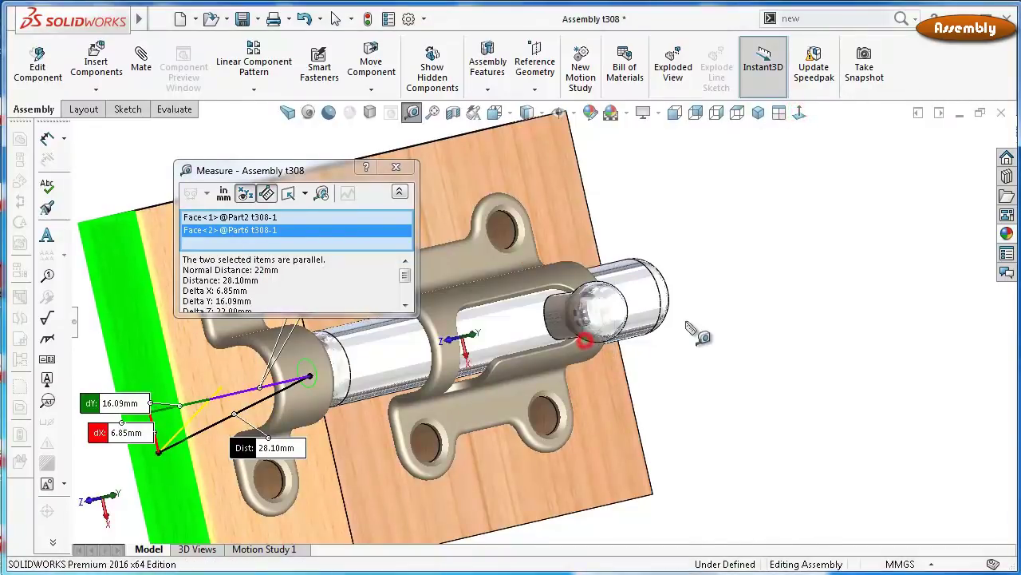
middle_drag(700, 331, 476, 325)
scroll(477, 324, down, 3)
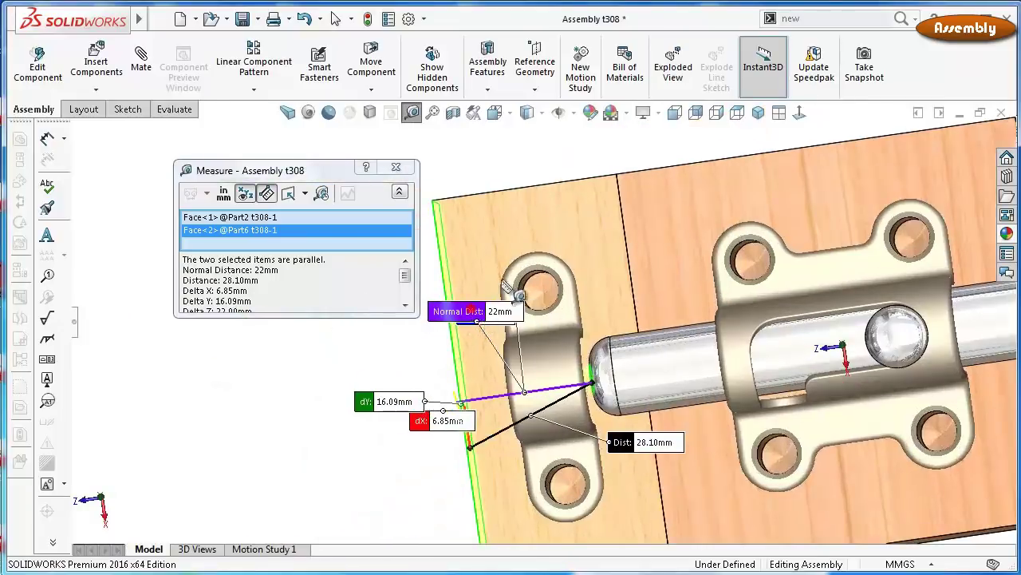
drag(505, 286, 522, 198)
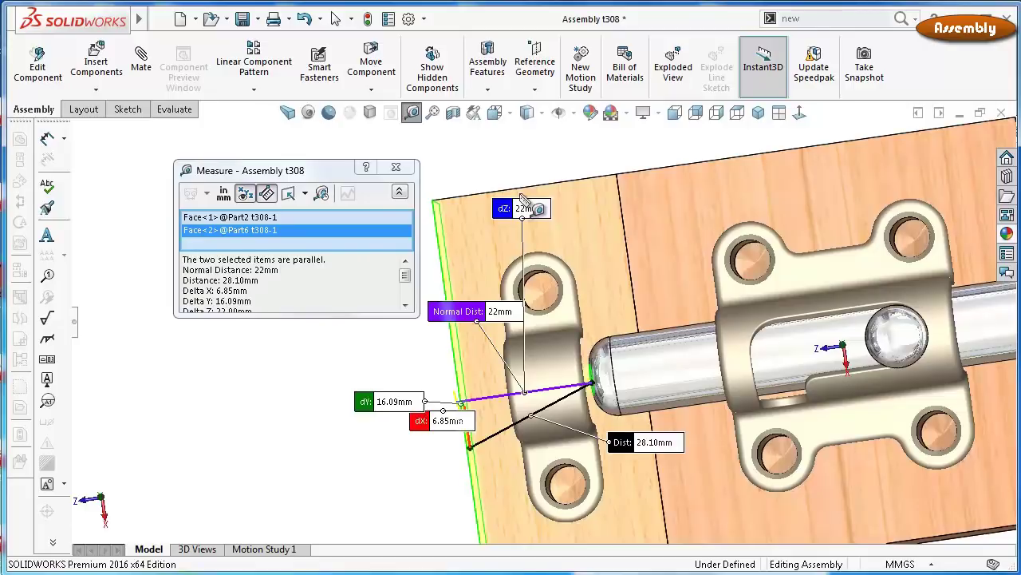
Close the measurement and bring the feature tree back into view
click(403, 169)
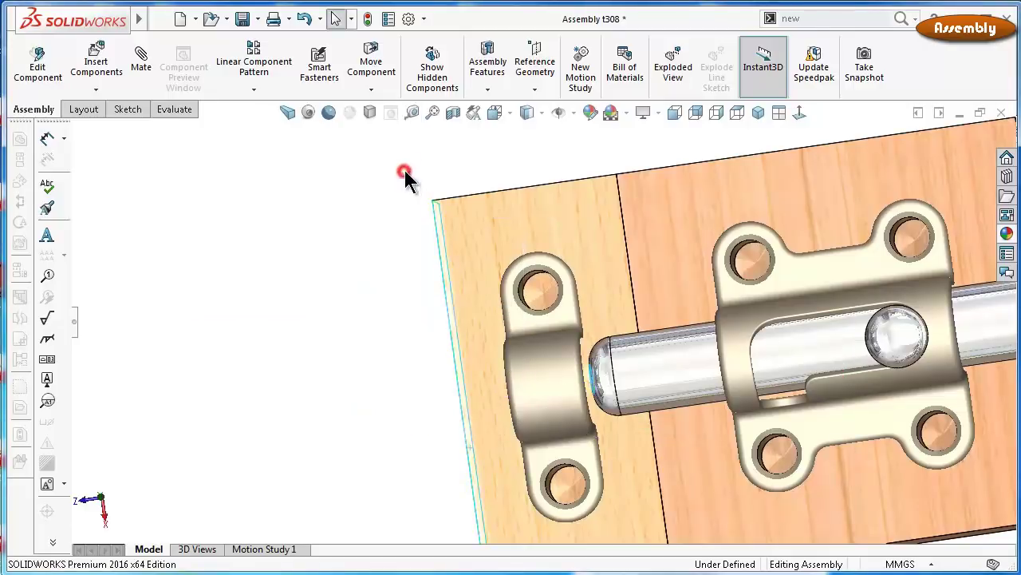
scroll(548, 339, up, 5)
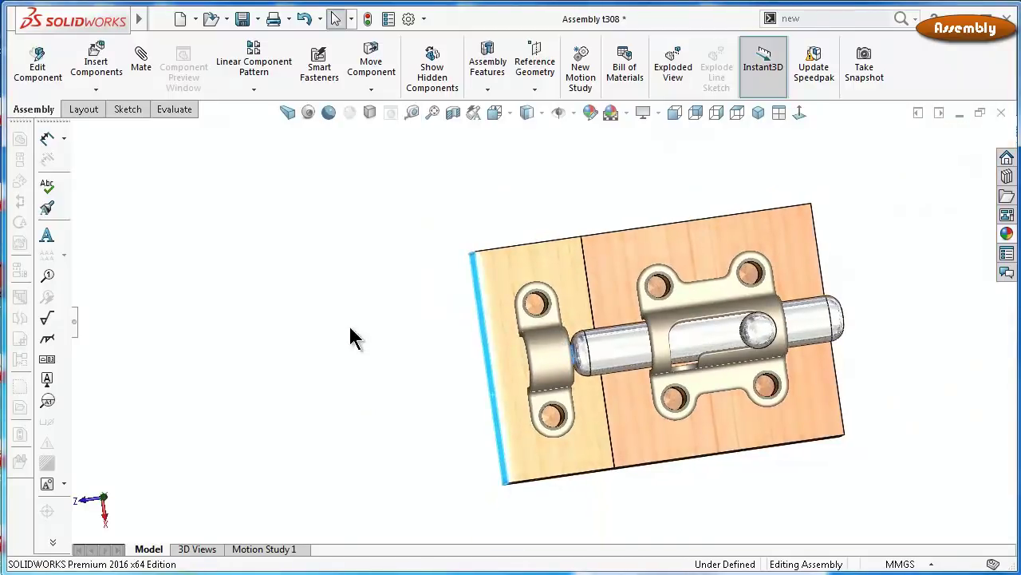
key(F9)
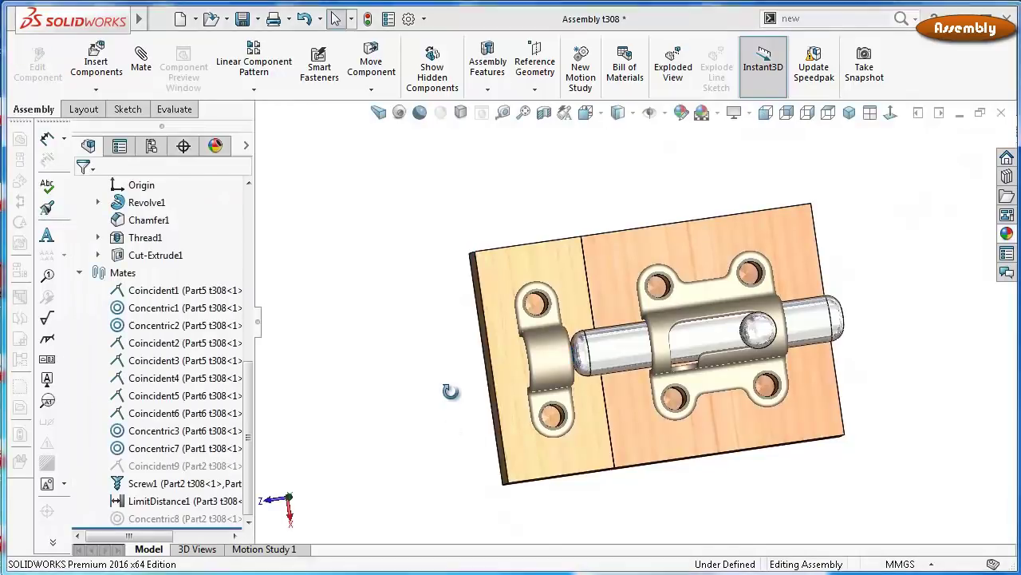
middle_drag(449, 392, 452, 375)
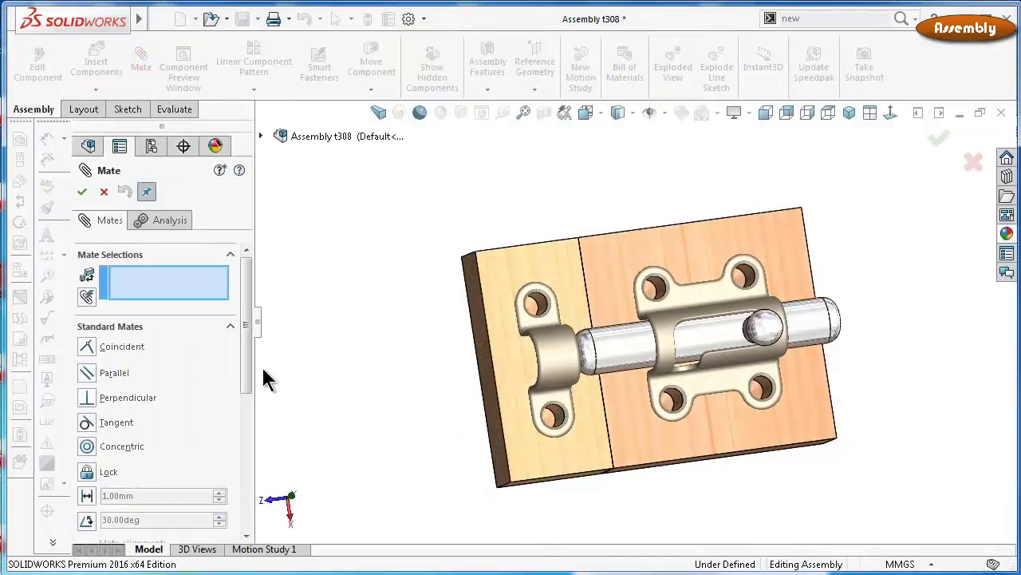
scroll(246, 361, down, 5)
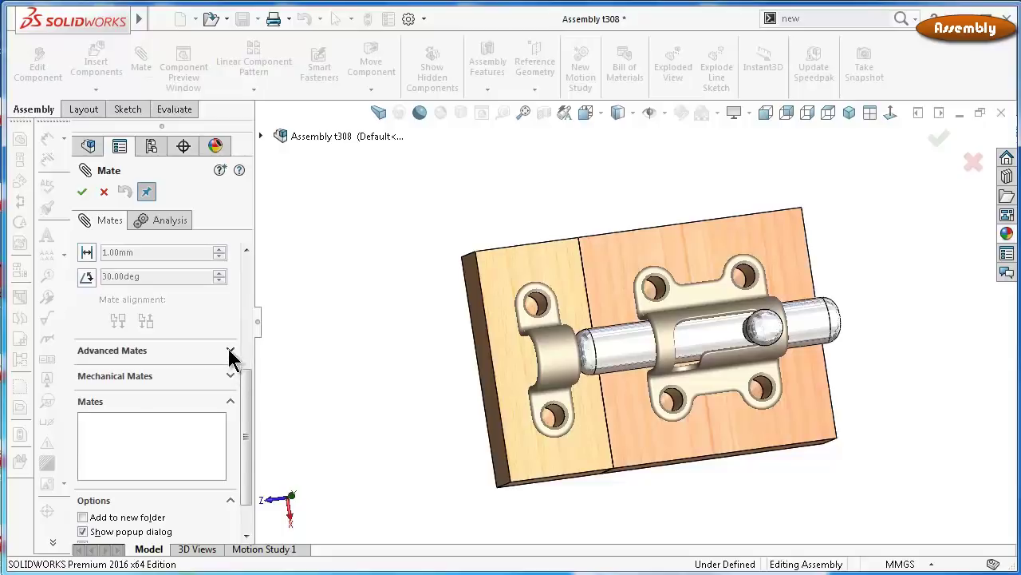
Start a Limit Distance mate from the advanced mates, picking the block's end face
click(230, 354)
mouse_move(244, 426)
mouse_down()
mouse_move(247, 449)
mouse_move(250, 379)
mouse_up()
click(87, 328)
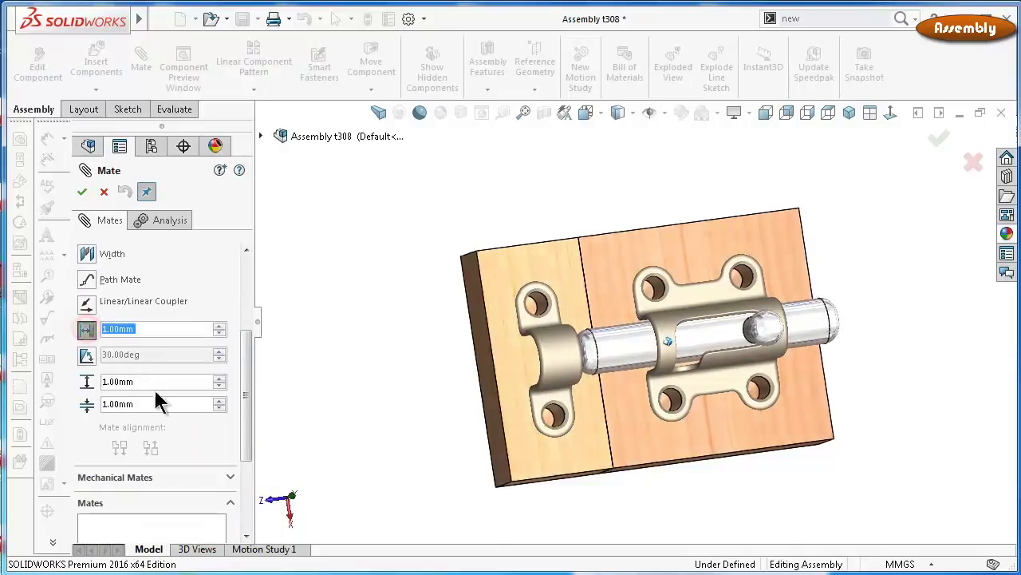
scroll(570, 406, down, 2)
scroll(594, 376, down, 4)
mouse_move(596, 380)
middle_down()
mouse_move(627, 354)
mouse_move(701, 331)
middle_up()
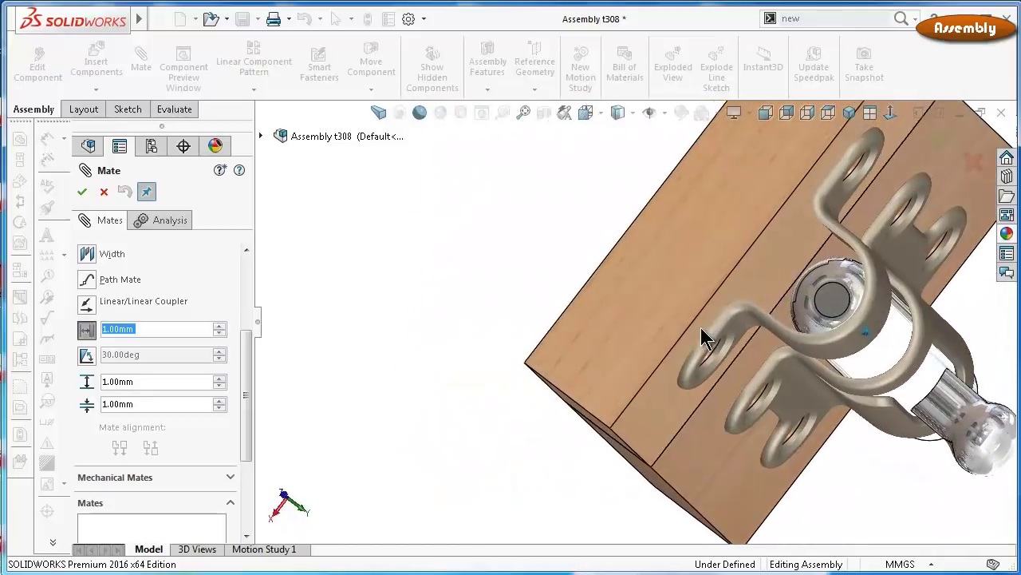
mouse_move(832, 312)
middle_down()
mouse_move(692, 327)
mouse_move(558, 415)
middle_up()
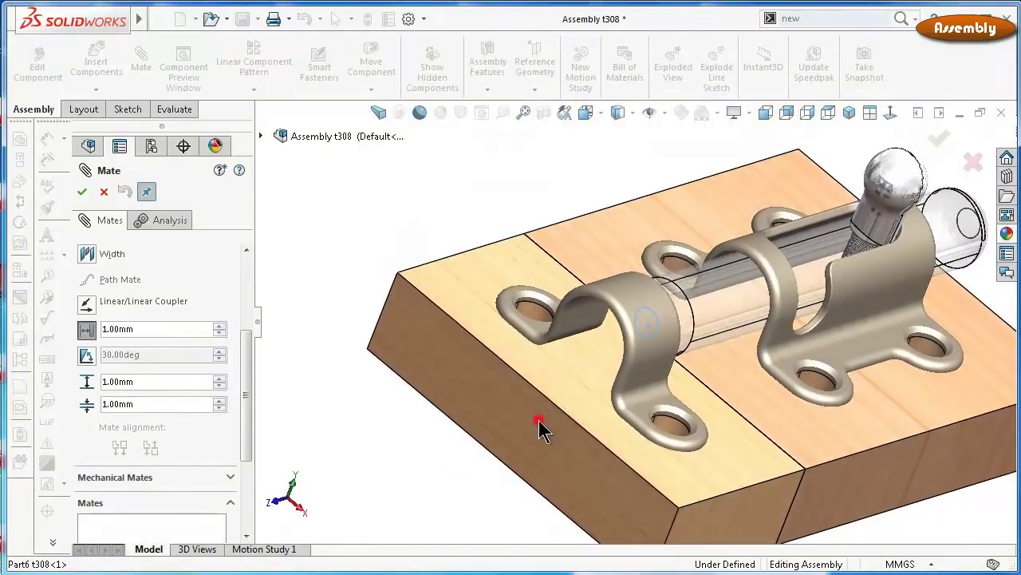
click(539, 423)
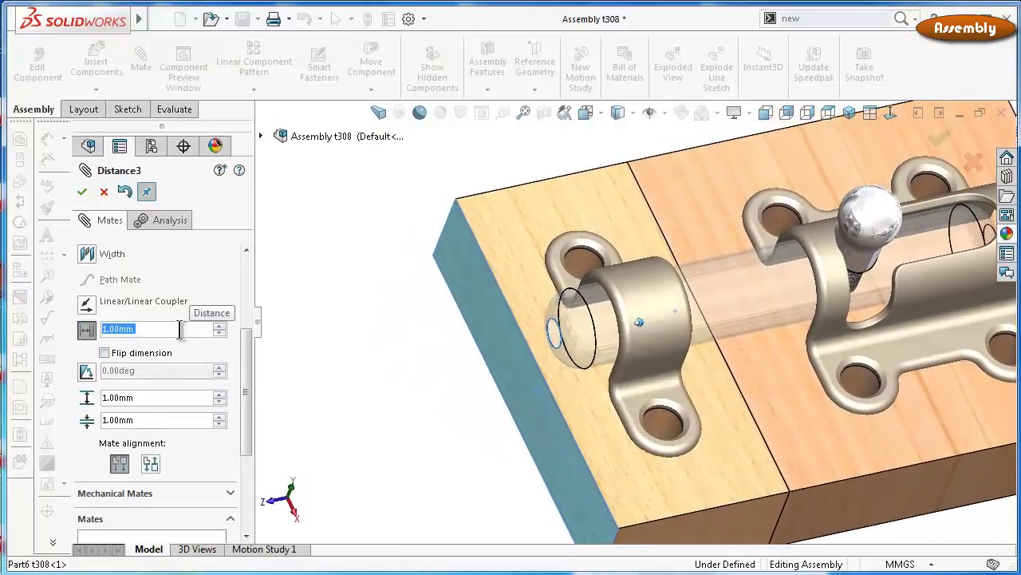
Set the limit distance to 5 mm with a 22.00 mm maximum and 1.50 mm minimum, and accept
drag(178, 329, 117, 331)
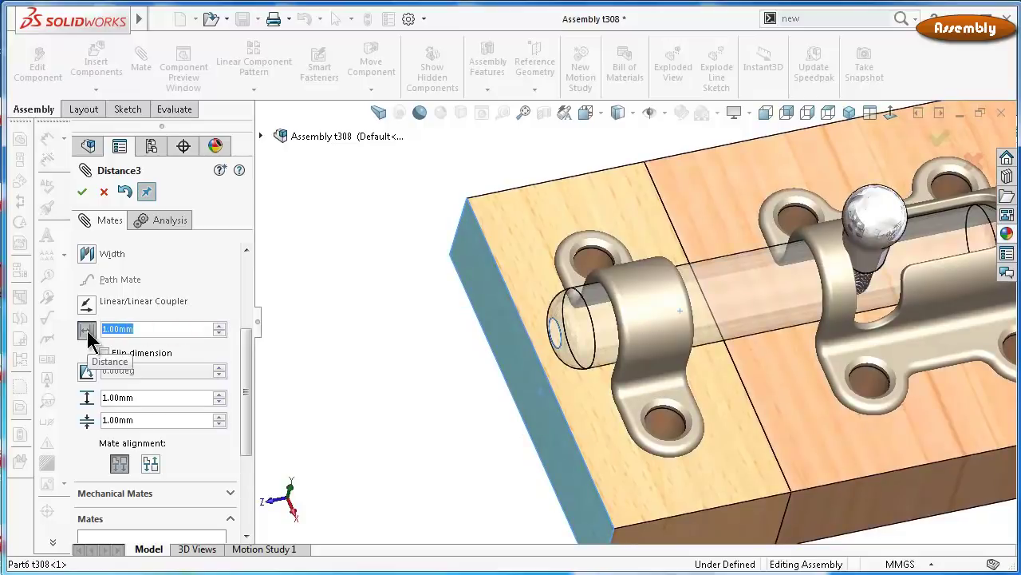
text(5)
key(Return)
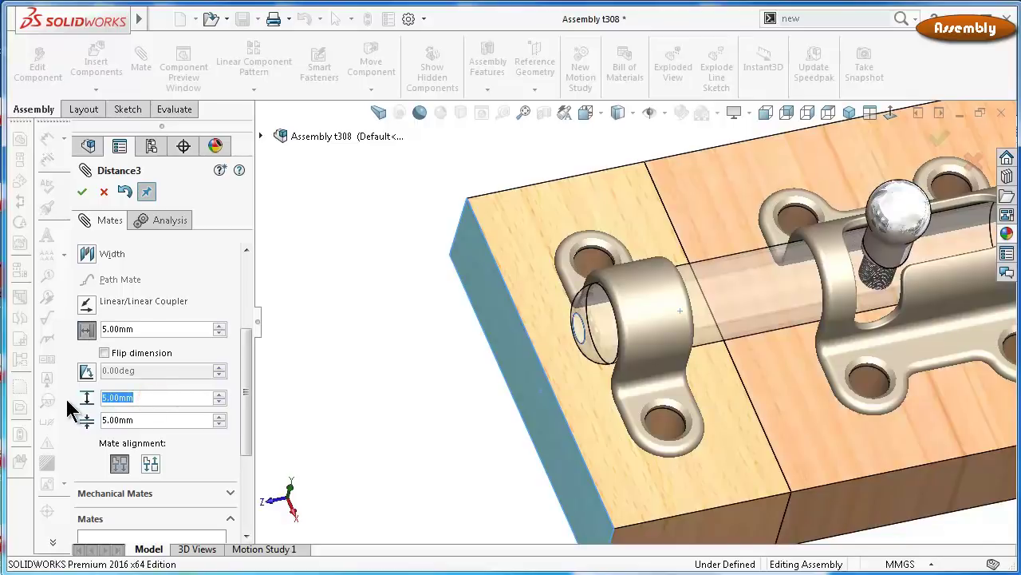
text(22)
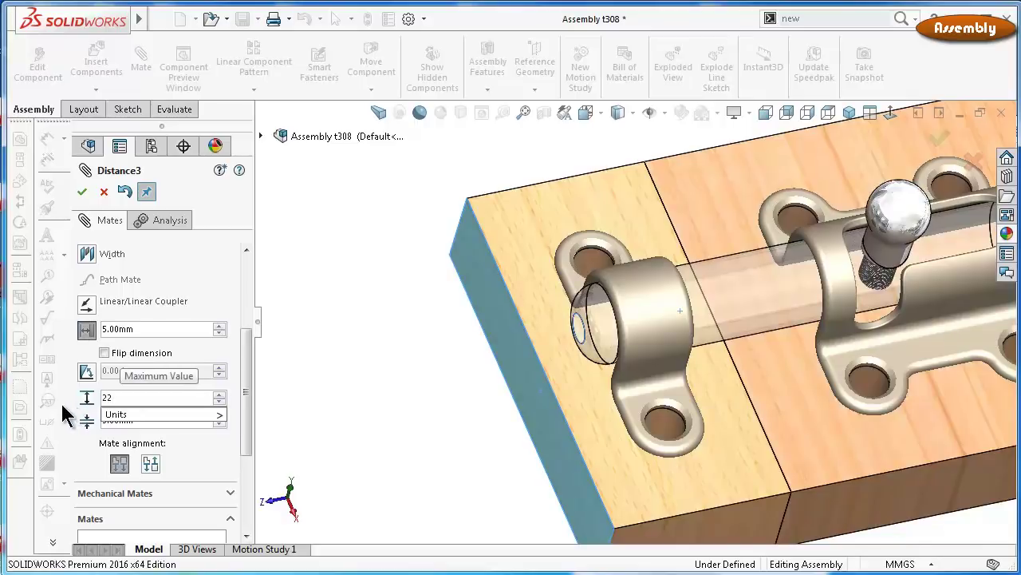
click(70, 438)
click(81, 410)
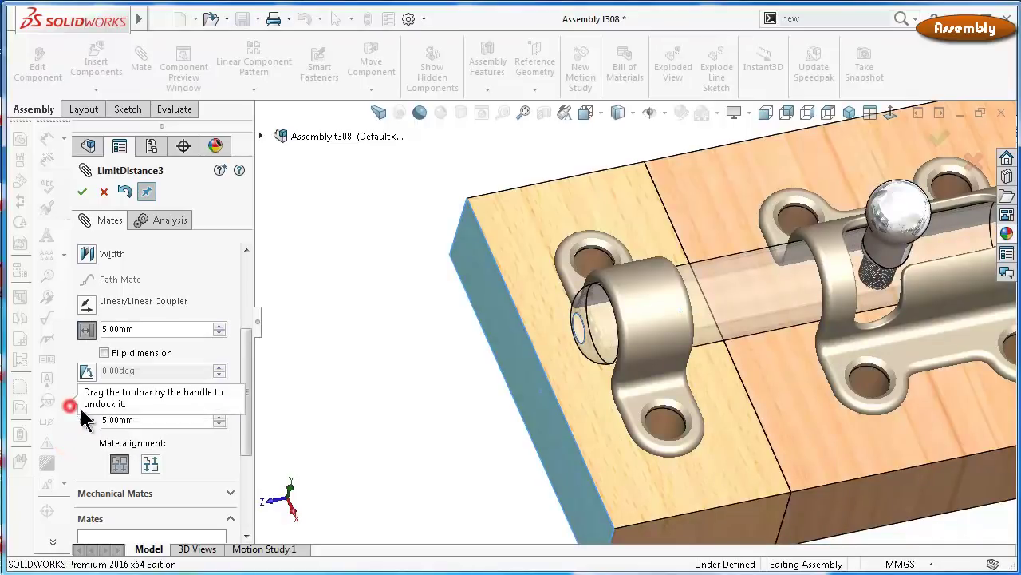
click(145, 423)
text(1.)
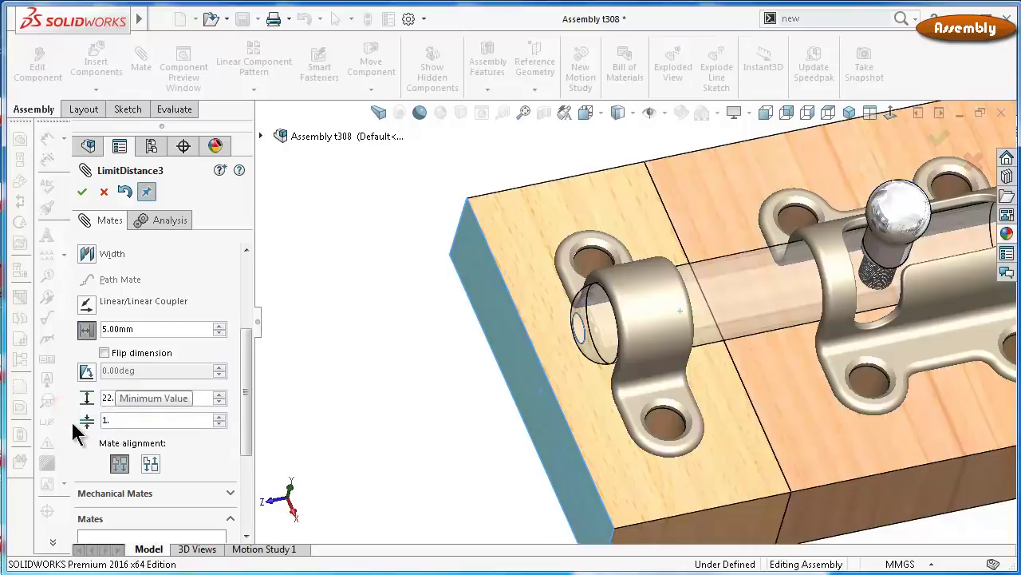
click(80, 192)
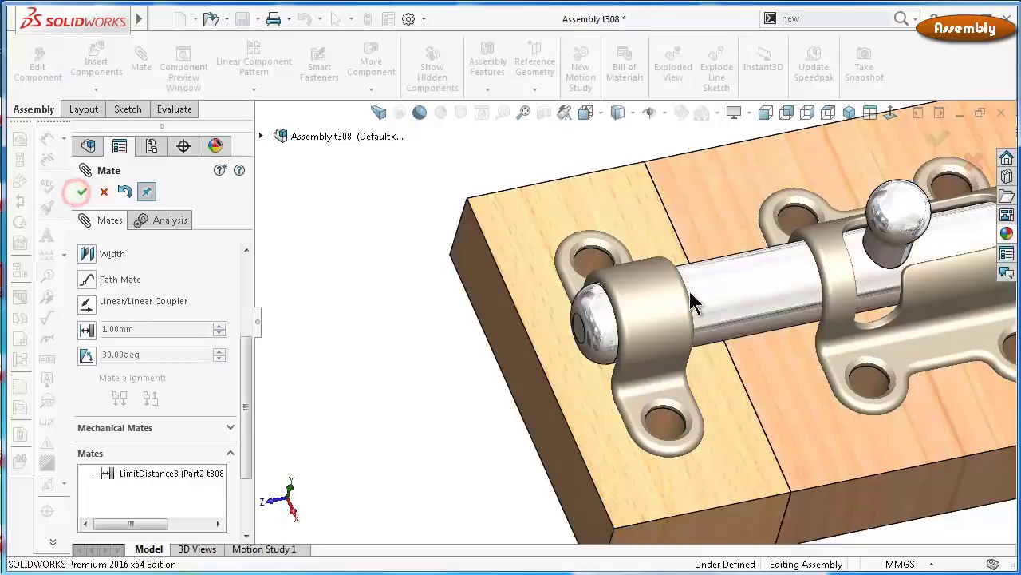
Drag the bolt's knob back and forth to test the new travel limits
scroll(689, 289, up, 3)
click(846, 256)
mouse_move(786, 267)
mouse_down()
mouse_move(693, 289)
mouse_move(870, 285)
mouse_up()
Save the latch assembly with Ctrl+S and test-slide the bolt within its 1.50–22.00 mm range
click(937, 142)
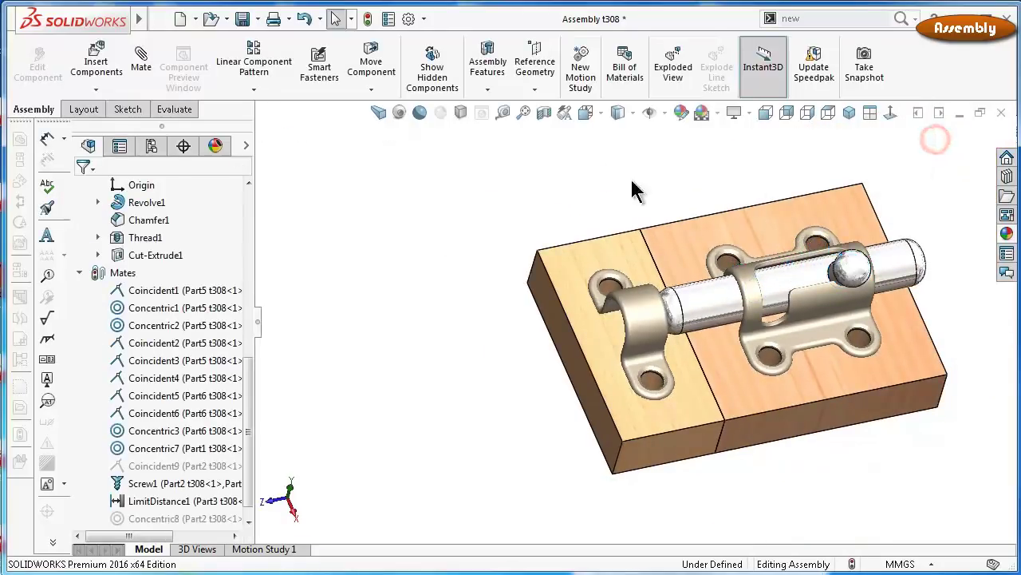
key(ctrl+s)
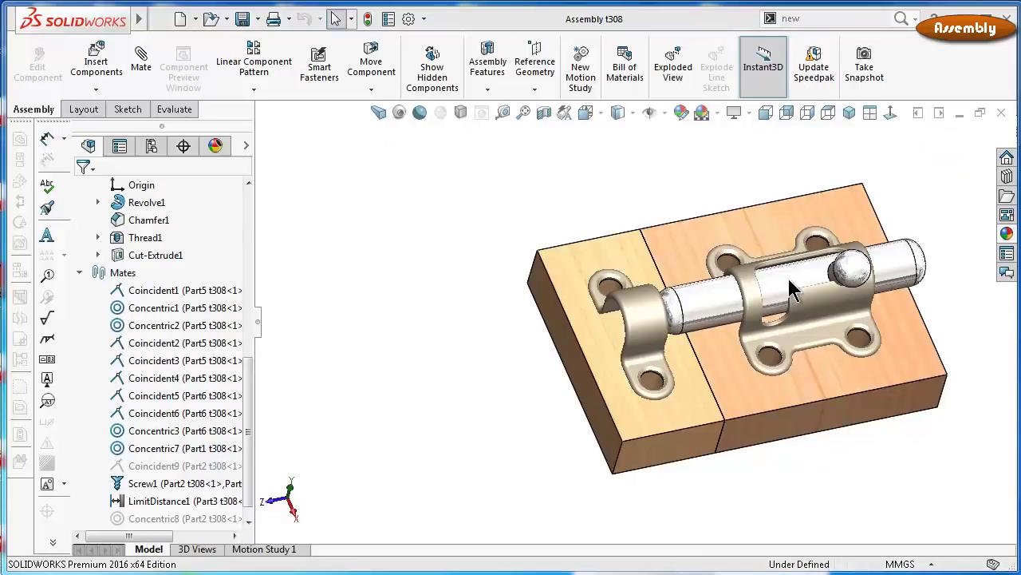
mouse_move(793, 289)
mouse_down()
mouse_move(787, 273)
mouse_move(684, 292)
mouse_move(818, 279)
mouse_up()
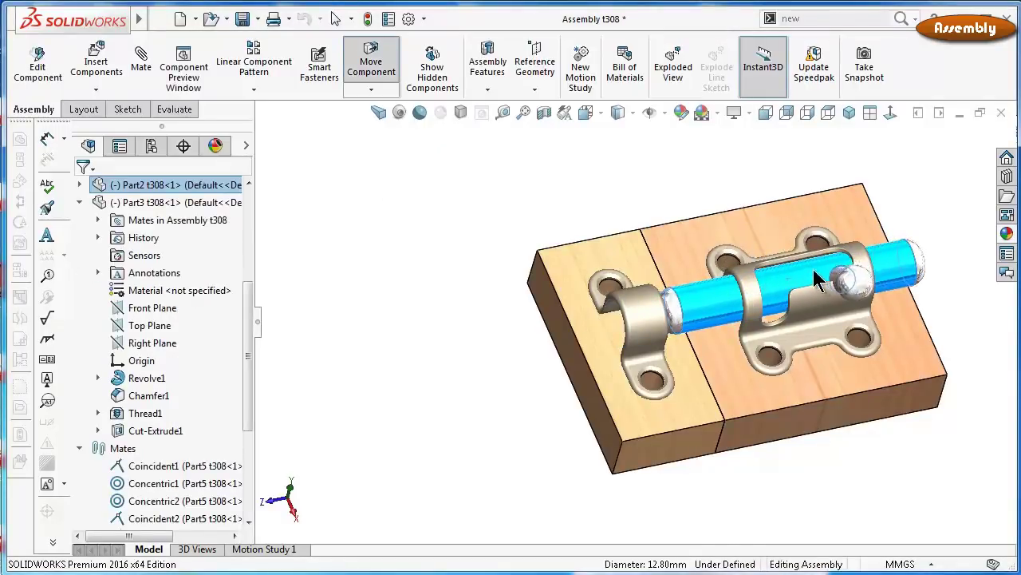
click(619, 162)
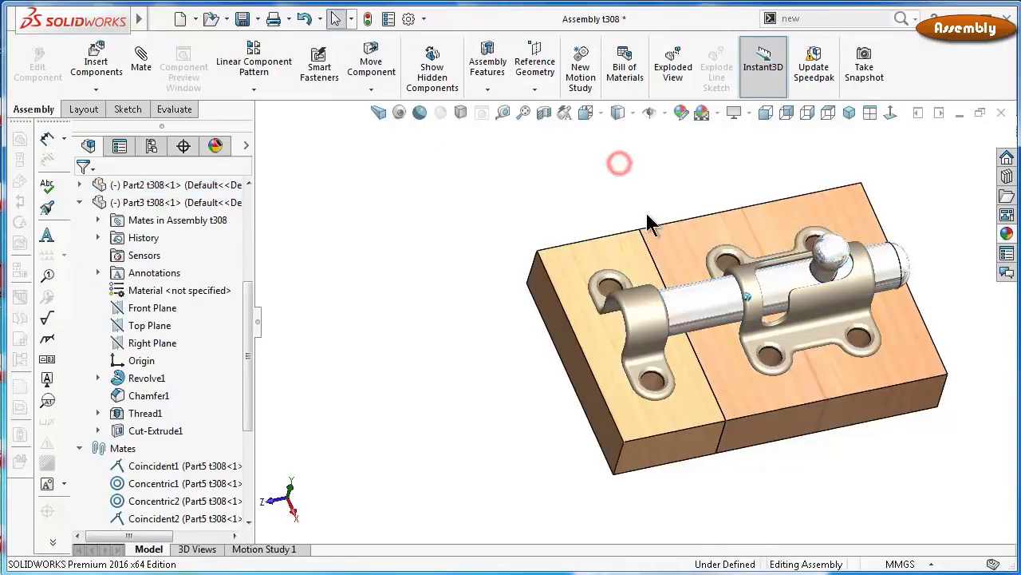
middle_drag(650, 223, 786, 303)
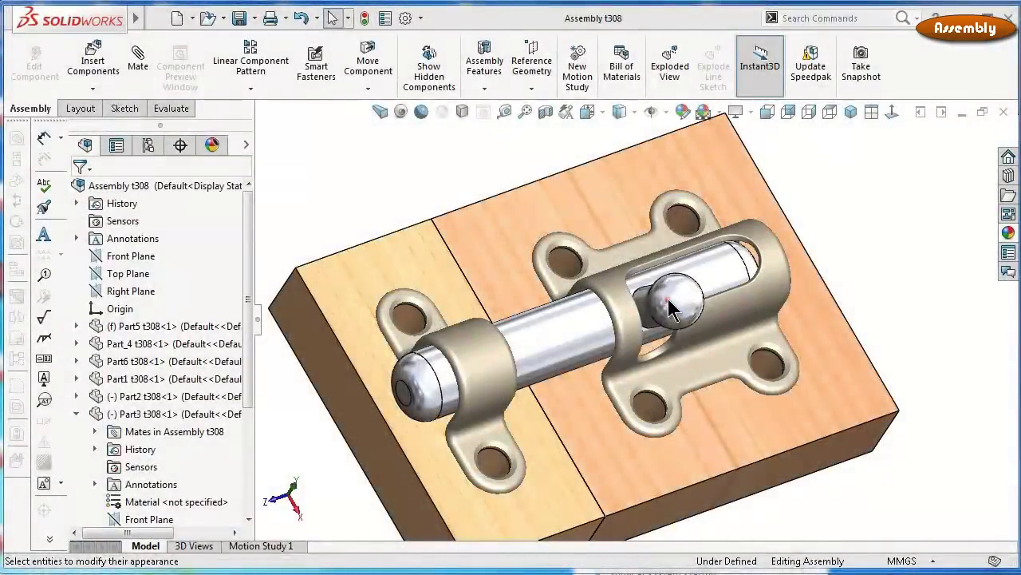
Rotate the knob down into the lower housing slot and back up again
click(690, 284)
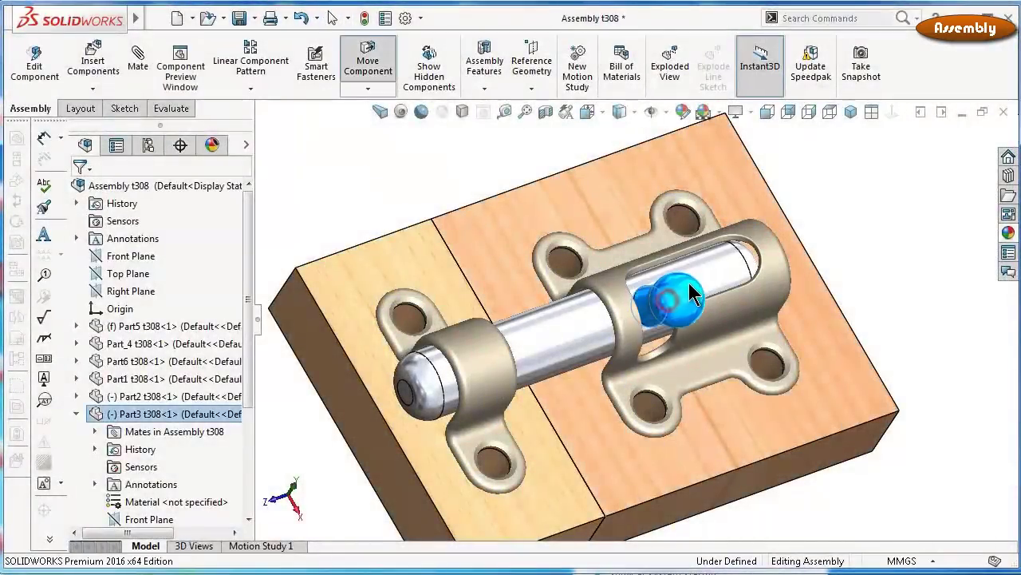
mouse_move(689, 284)
mouse_down()
mouse_move(695, 266)
mouse_move(681, 269)
mouse_up()
key(Escape)
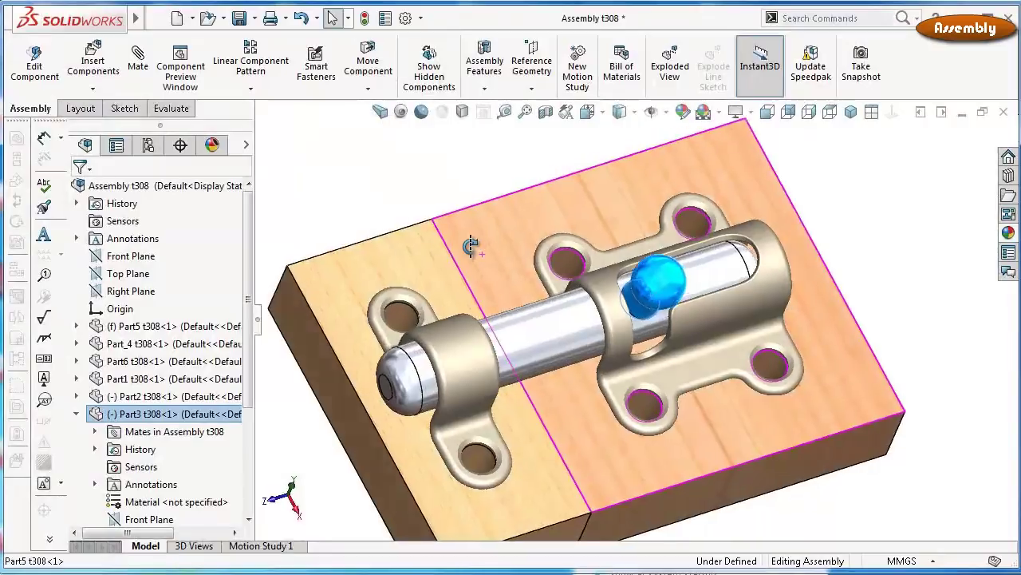
middle_drag(471, 245, 609, 271)
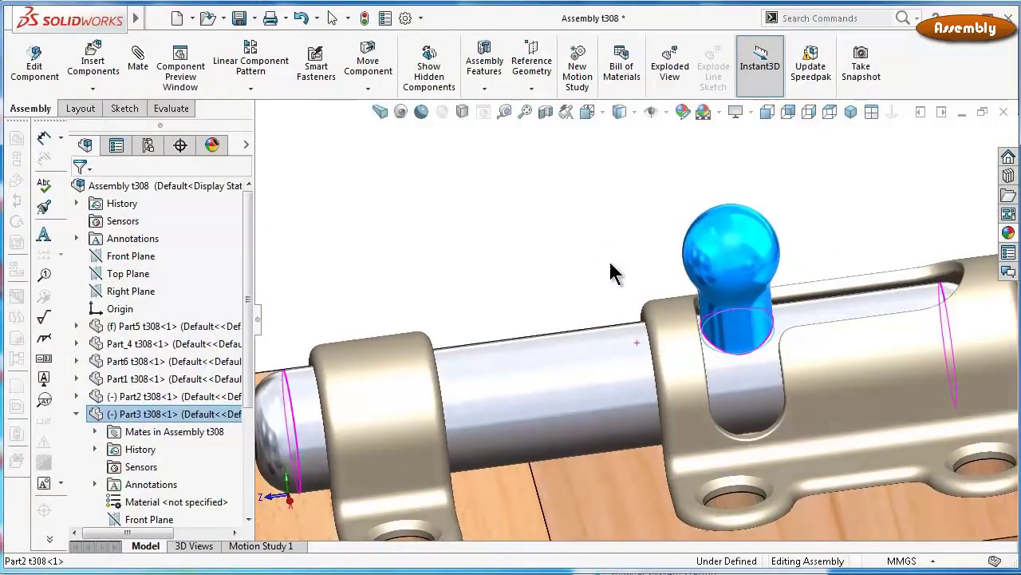
drag(724, 304, 736, 475)
scroll(725, 422, down, 3)
scroll(729, 420, down, 3)
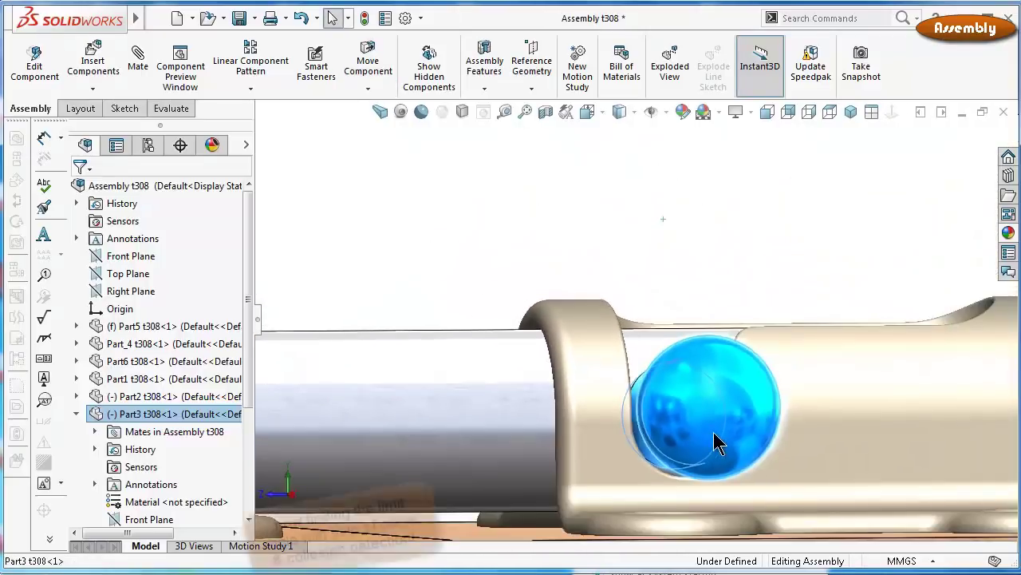
mouse_move(714, 432)
mouse_down()
mouse_move(686, 340)
mouse_move(673, 483)
mouse_move(672, 391)
mouse_up()
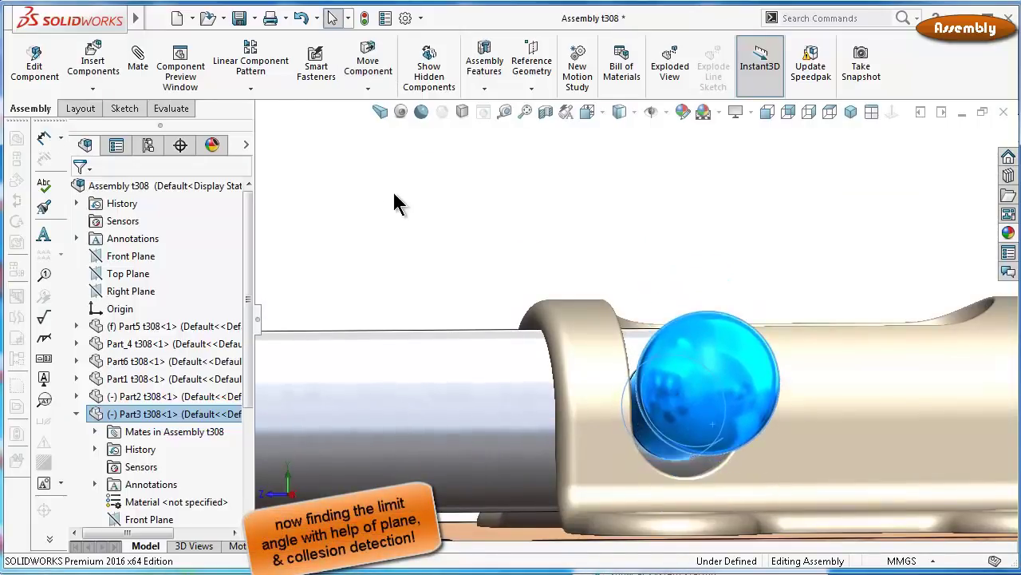
click(395, 194)
click(689, 380)
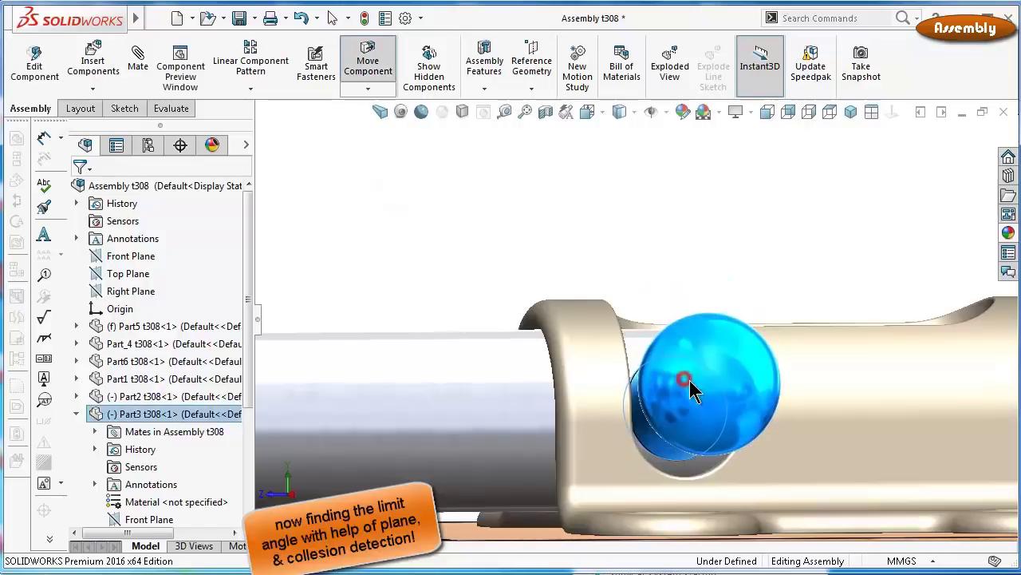
Using Move Component with Collision Detection, swing the knob to find its limit against the clip
click(372, 70)
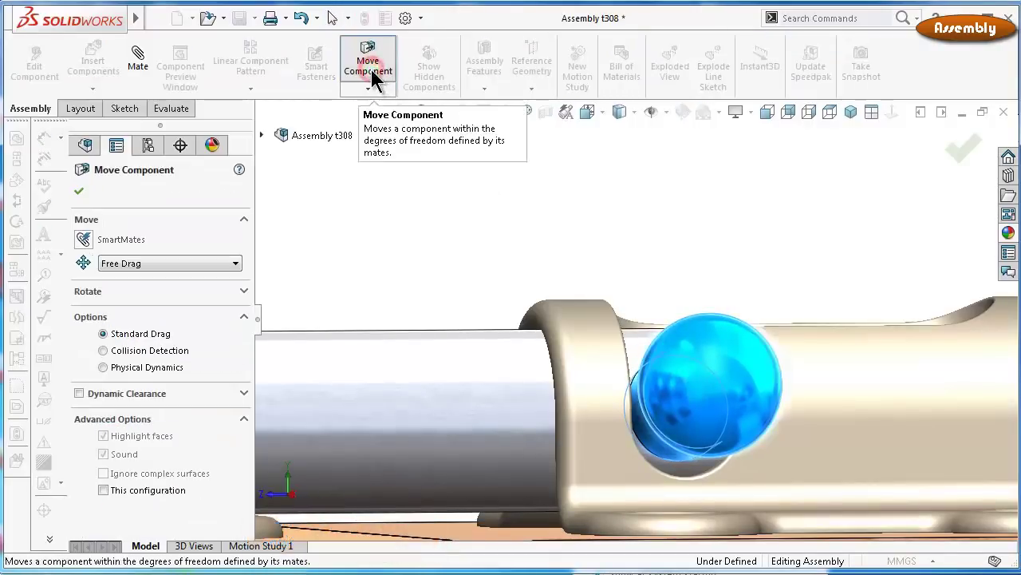
click(132, 351)
scroll(691, 462, down, 2)
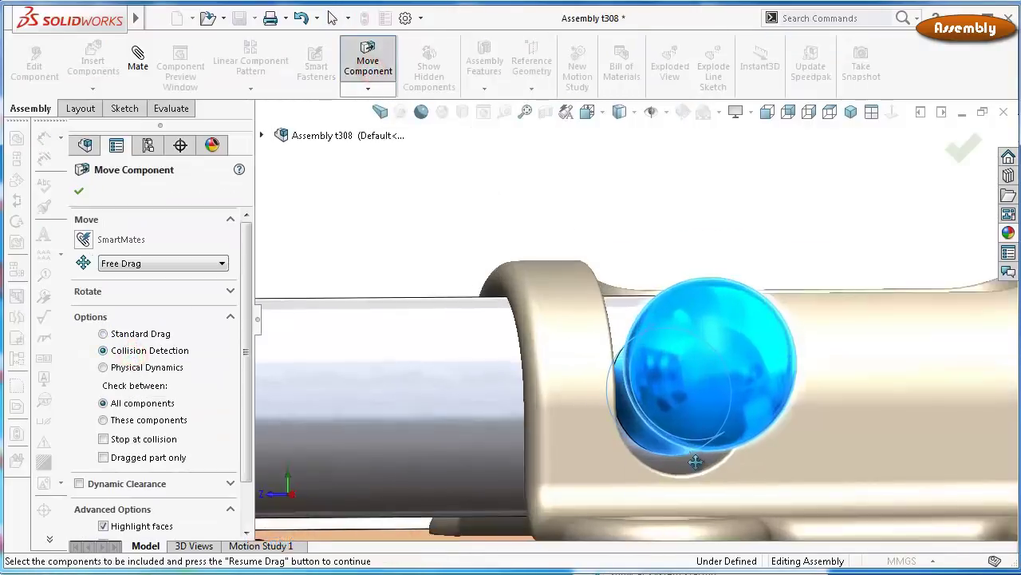
scroll(670, 471, down, 2)
scroll(678, 475, down, 3)
middle_drag(696, 479, 691, 463)
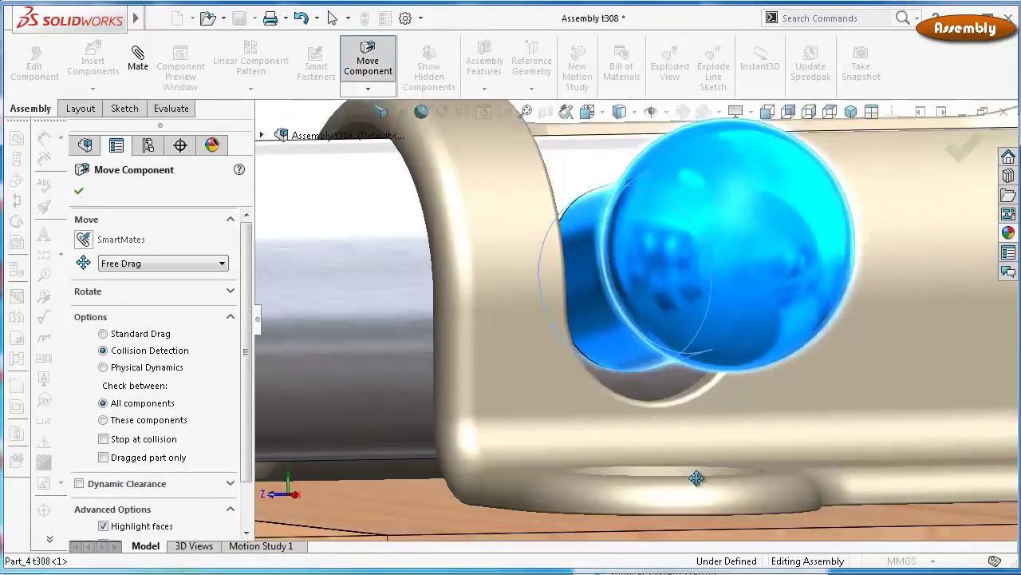
click(961, 151)
scroll(479, 239, up, 3)
Expand the bolt part Part2 in the tree and show its Front Plane
click(422, 312)
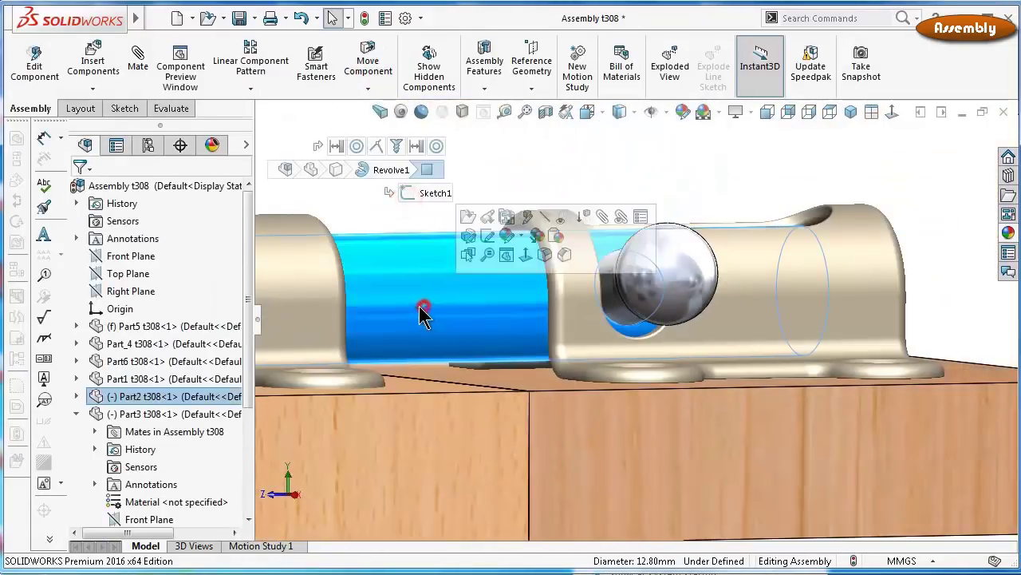
click(74, 393)
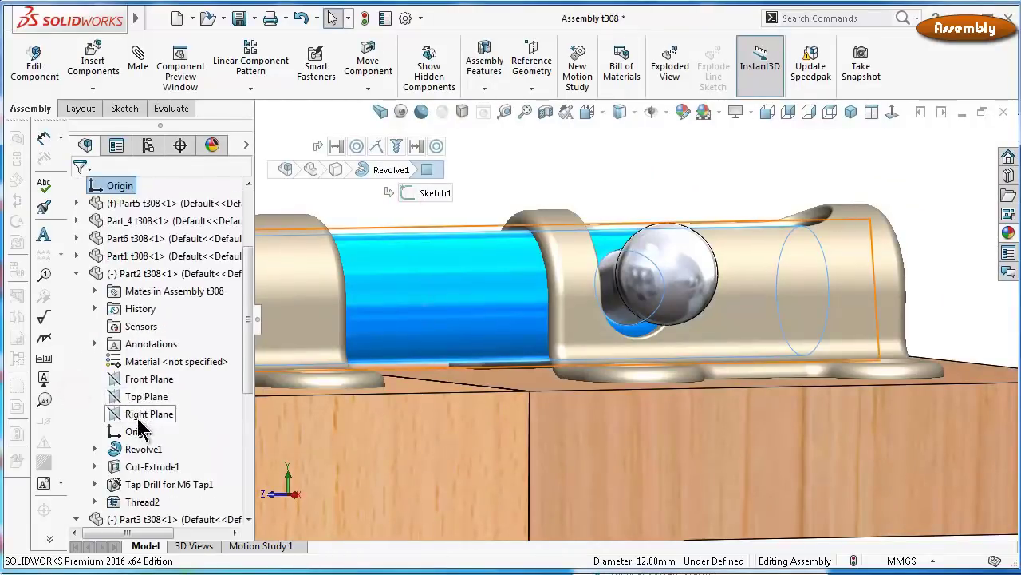
scroll(541, 375, up, 3)
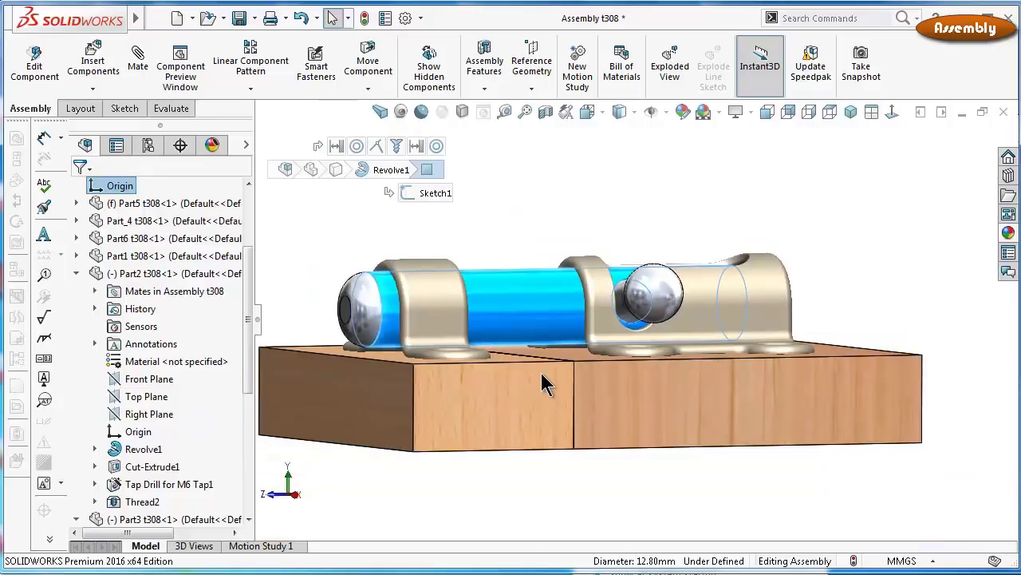
mouse_move(543, 383)
middle_down()
mouse_move(529, 376)
mouse_move(293, 413)
middle_up()
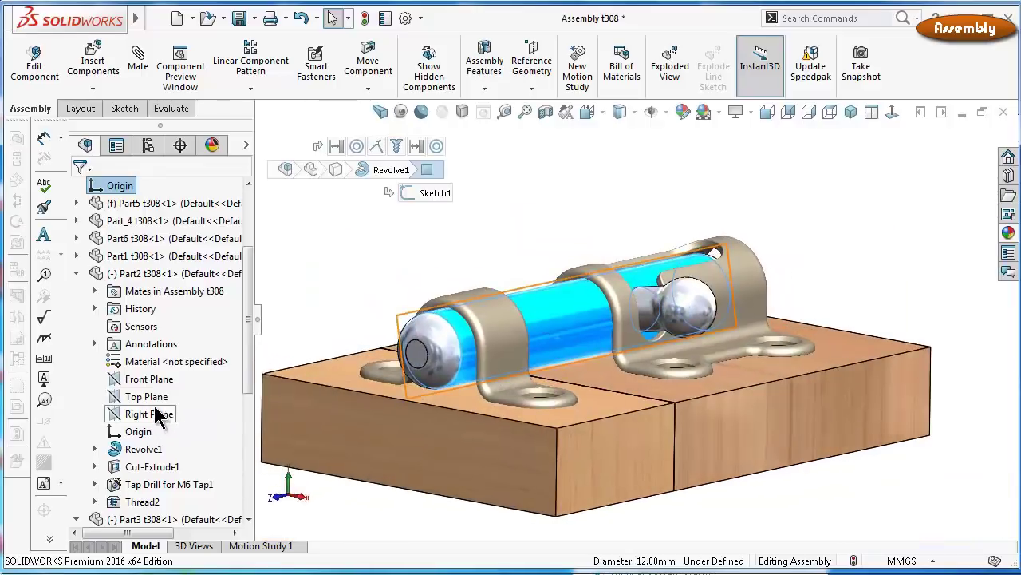
click(150, 384)
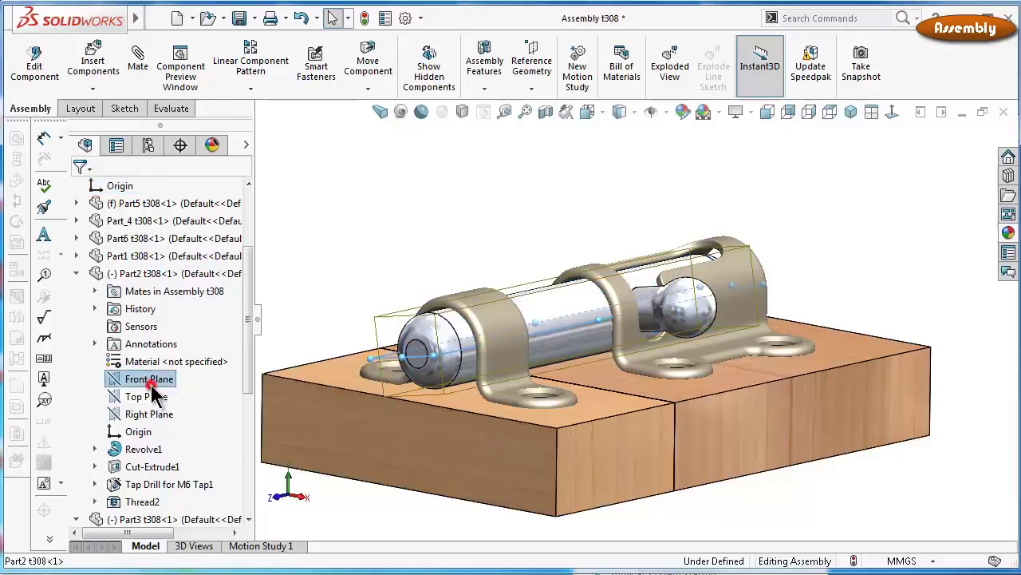
click(182, 363)
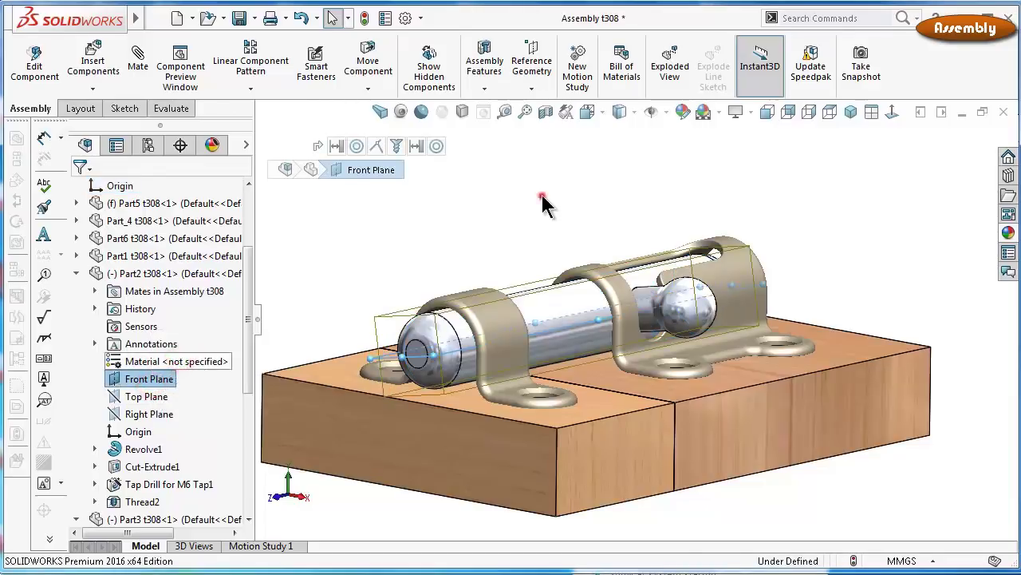
click(542, 197)
click(666, 112)
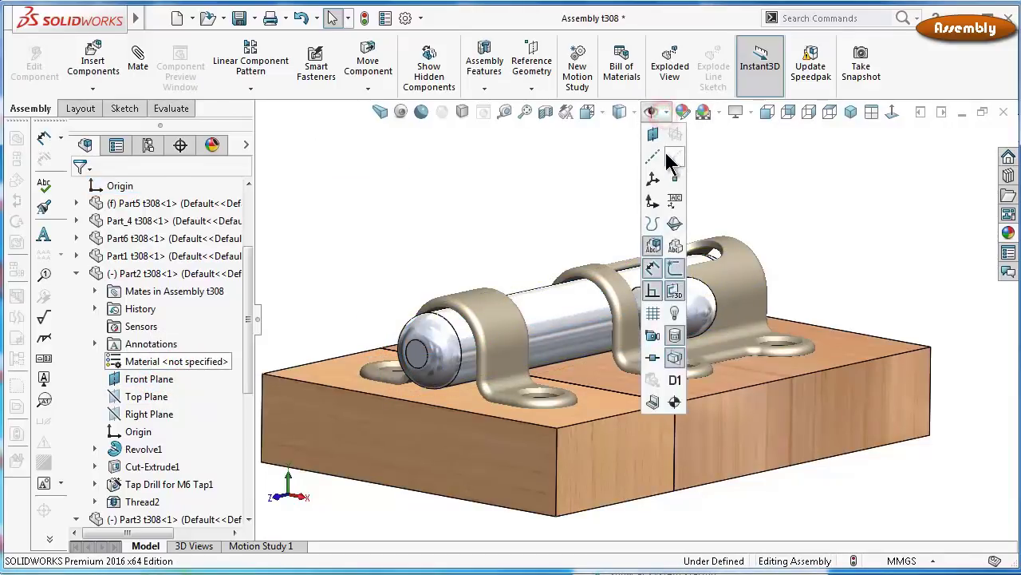
click(489, 177)
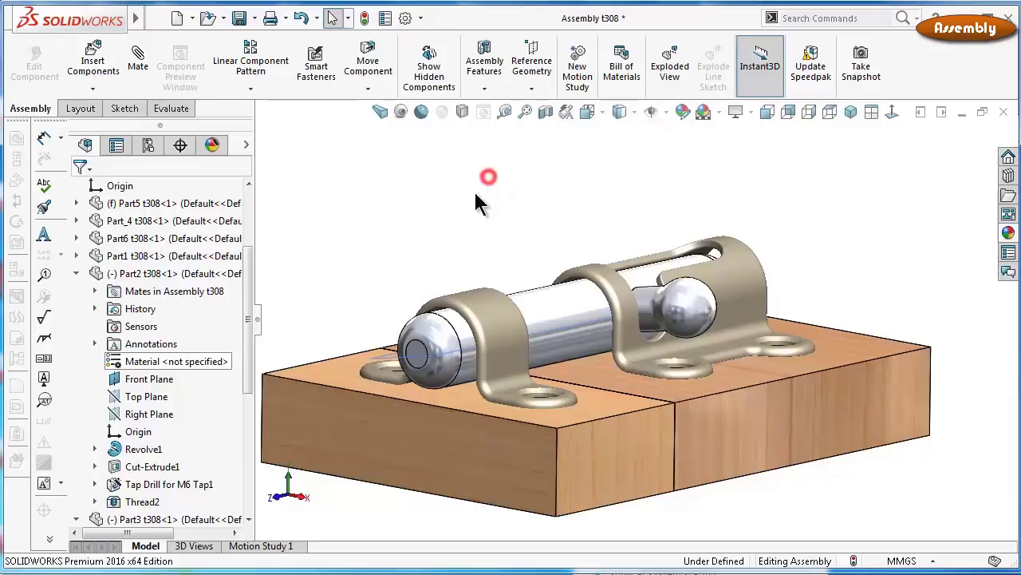
Stretch the Front Plane's corner handle out across the pin and past the bracket
middle_drag(422, 228, 515, 425)
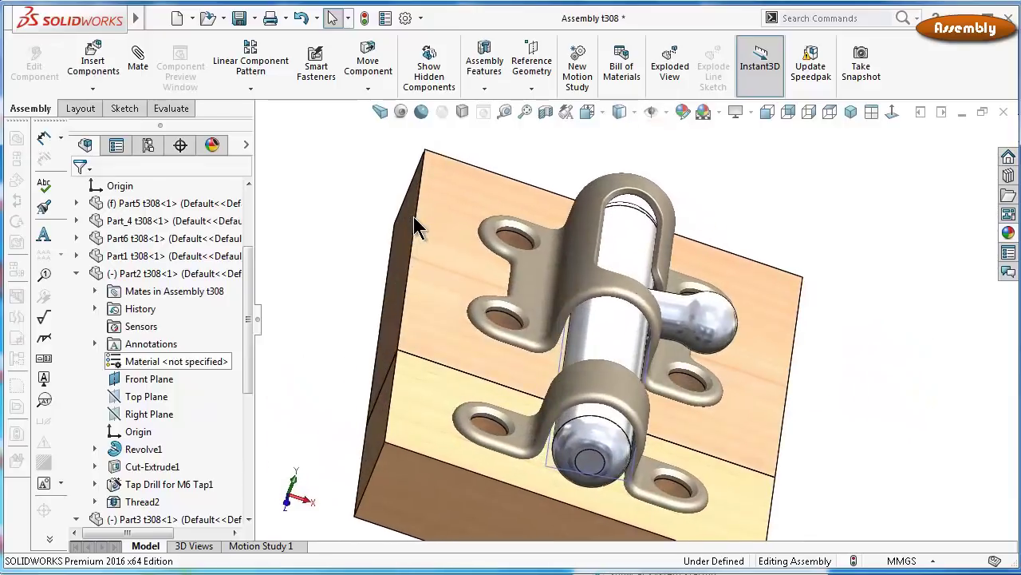
scroll(662, 459, down, 5)
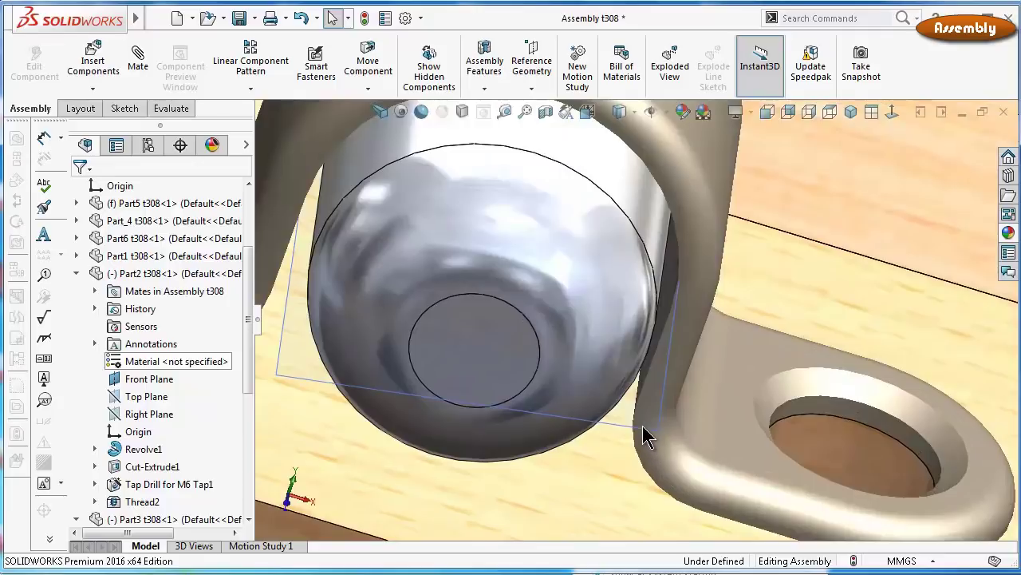
click(643, 426)
drag(657, 430, 962, 493)
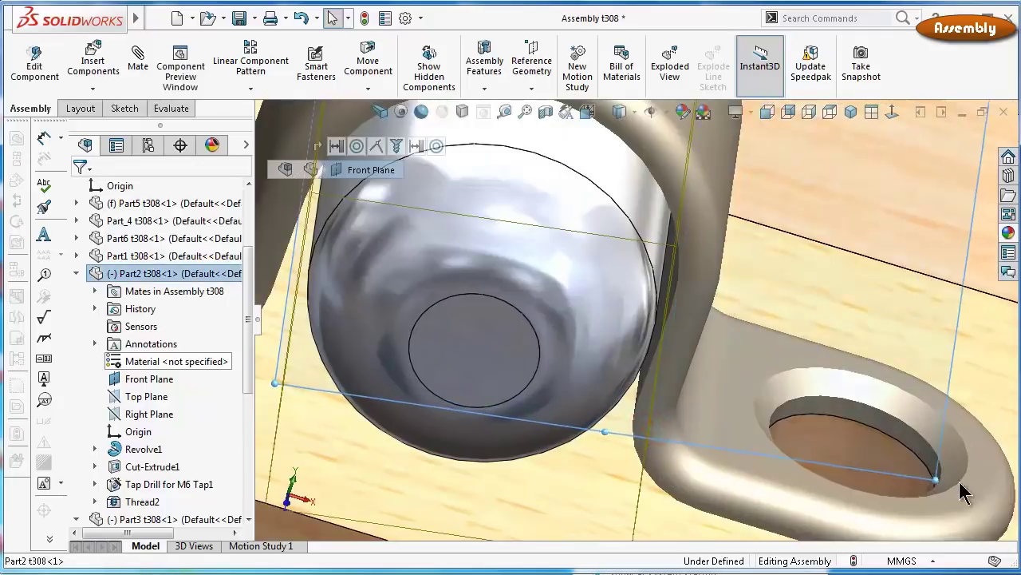
scroll(894, 455, up, 5)
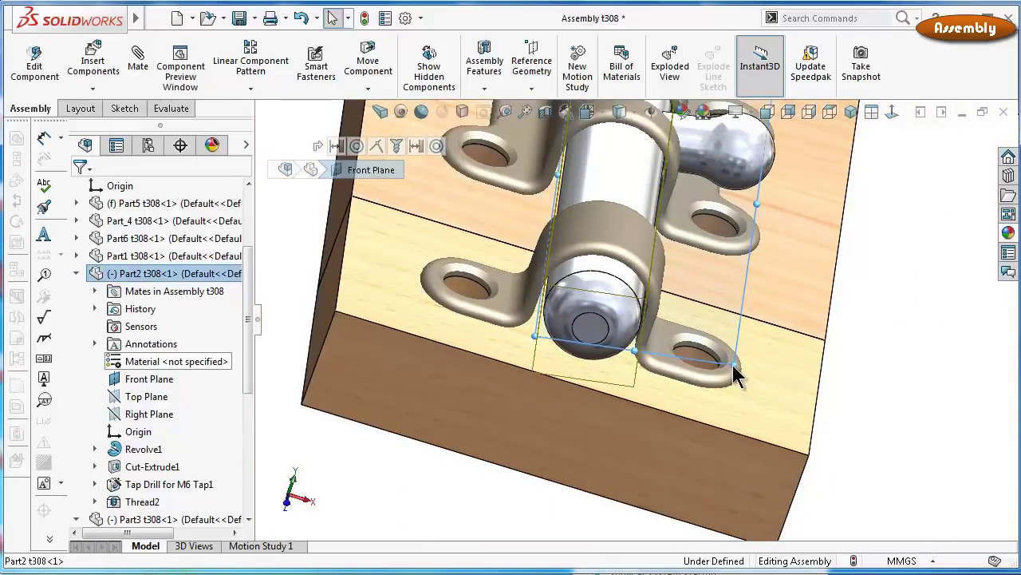
click(929, 463)
mouse_move(930, 463)
middle_down()
mouse_move(938, 465)
mouse_move(904, 421)
mouse_move(888, 321)
middle_up()
scroll(878, 295, down, 3)
scroll(854, 279, down, 2)
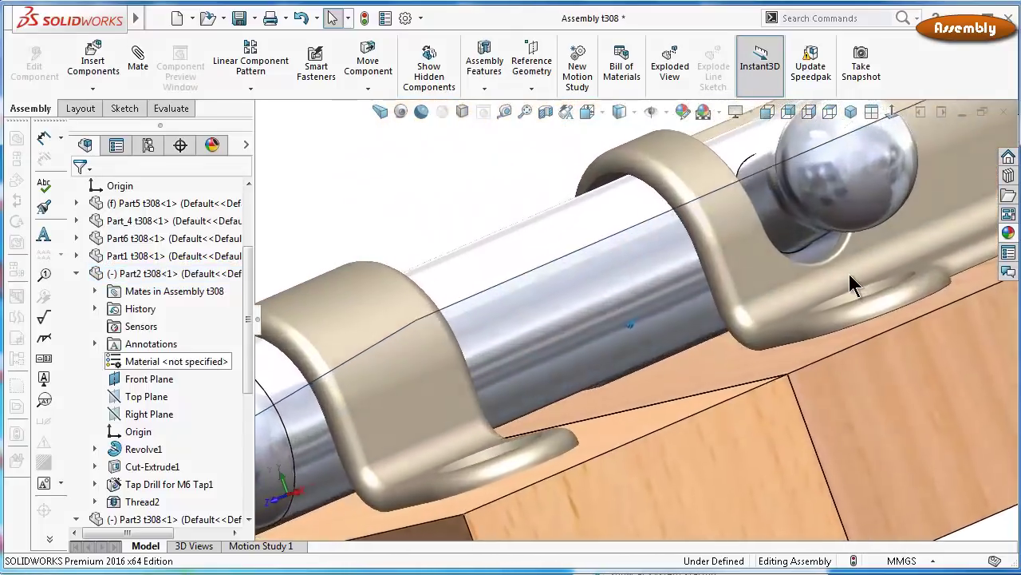
scroll(848, 281, down, 2)
scroll(838, 279, down, 2)
scroll(814, 263, down, 2)
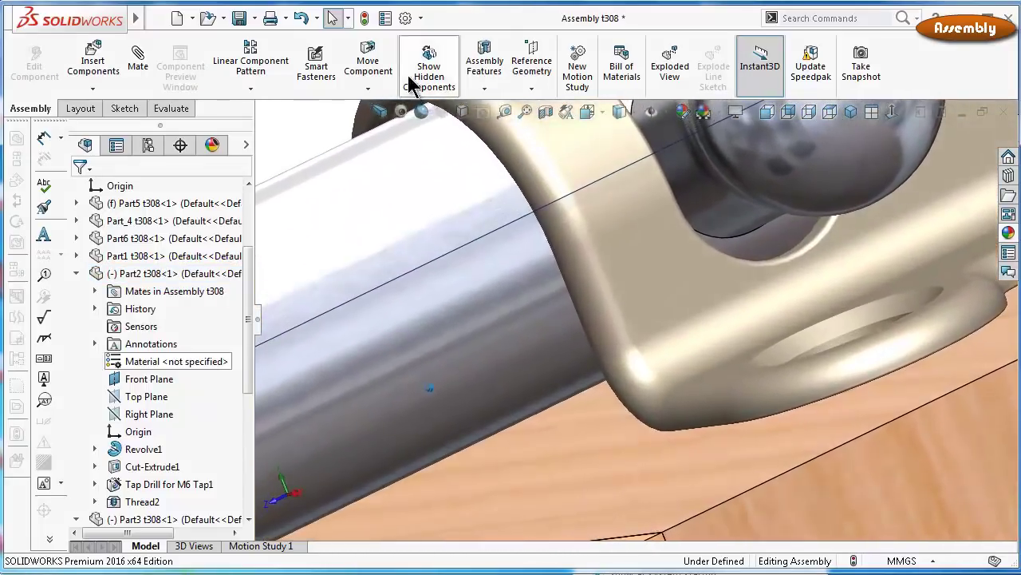
click(362, 64)
With Collision Detection on, slide the ball knob along the bracket slot and down out of the arch
click(174, 349)
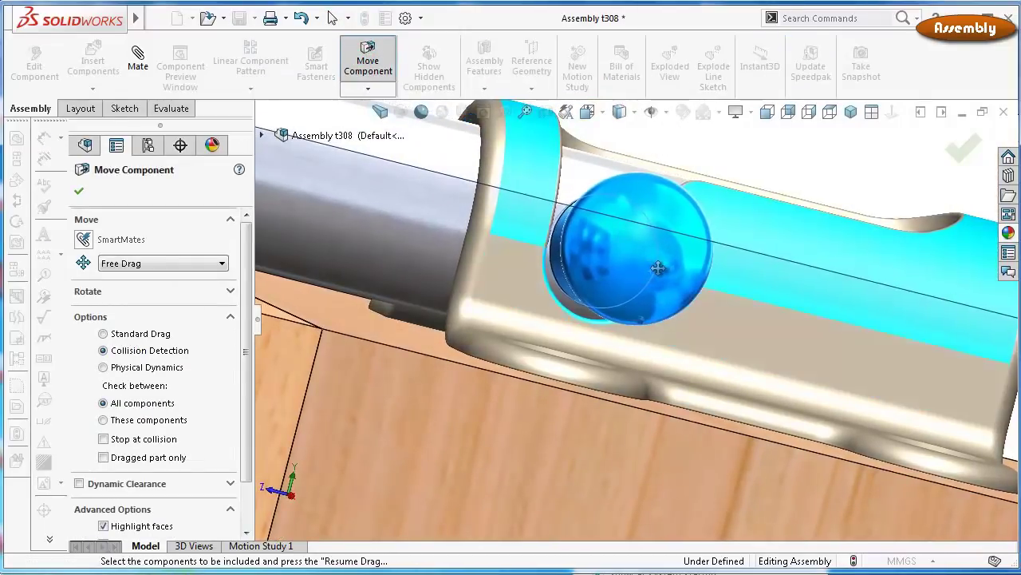
mouse_move(657, 268)
mouse_down()
mouse_move(709, 260)
mouse_move(615, 251)
mouse_up()
middle_drag(619, 247, 521, 308)
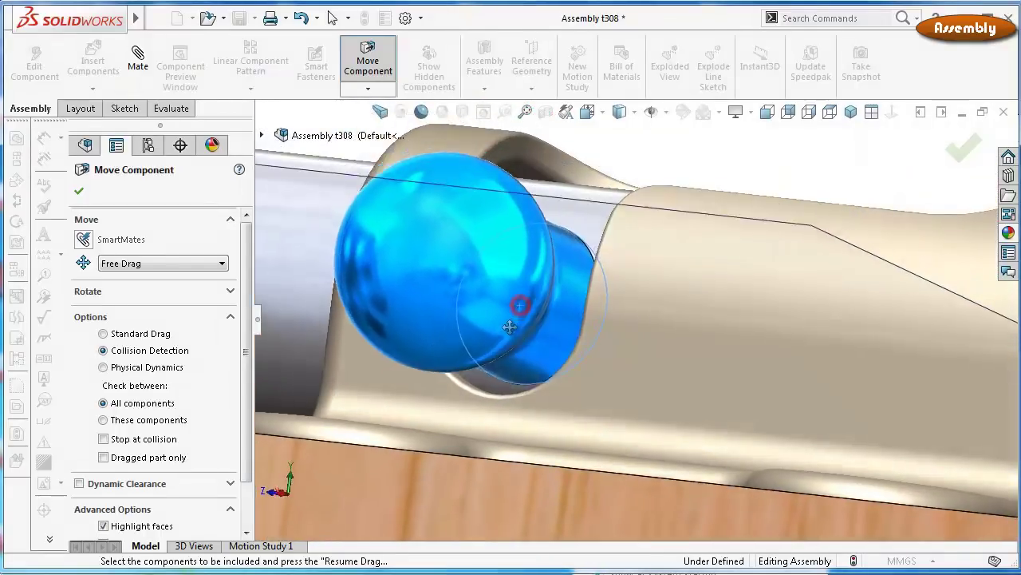
mouse_move(521, 308)
mouse_down()
mouse_move(490, 403)
mouse_move(474, 383)
mouse_move(477, 324)
mouse_up()
mouse_move(477, 324)
middle_down()
mouse_move(378, 328)
mouse_move(609, 382)
mouse_move(600, 443)
mouse_move(599, 371)
mouse_move(588, 359)
mouse_move(586, 401)
mouse_move(586, 342)
mouse_move(607, 315)
mouse_move(479, 259)
middle_up()
scroll(377, 327, down, 5)
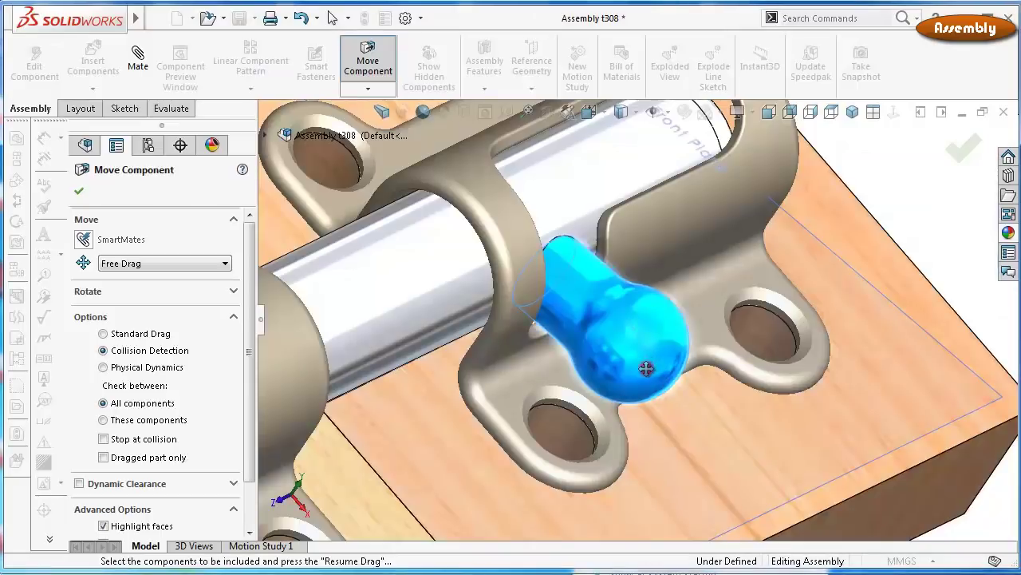
Push the knob up against the bracket, inspect it edge-on, and close Move Component
drag(650, 357, 643, 383)
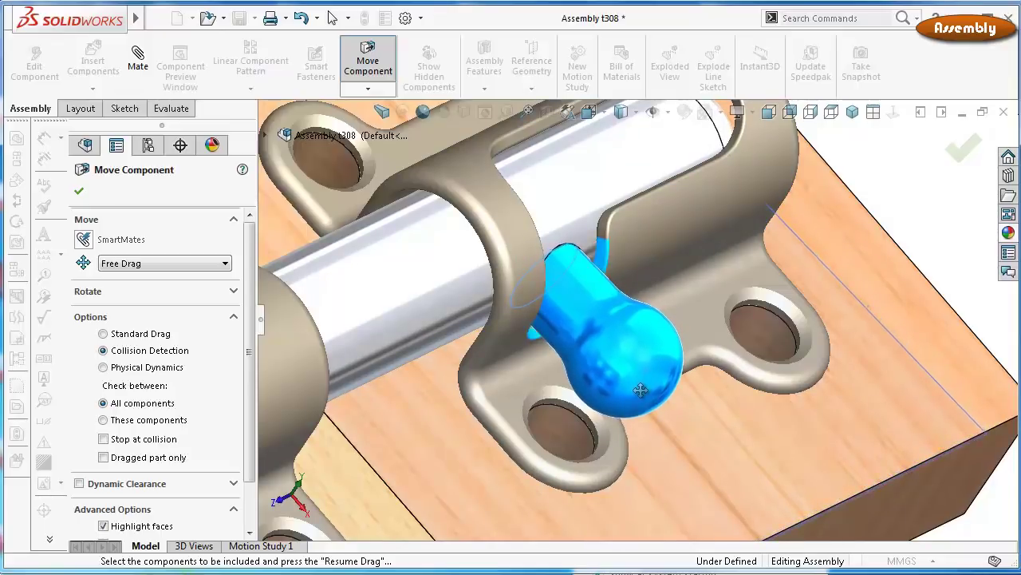
scroll(634, 397, up, 1)
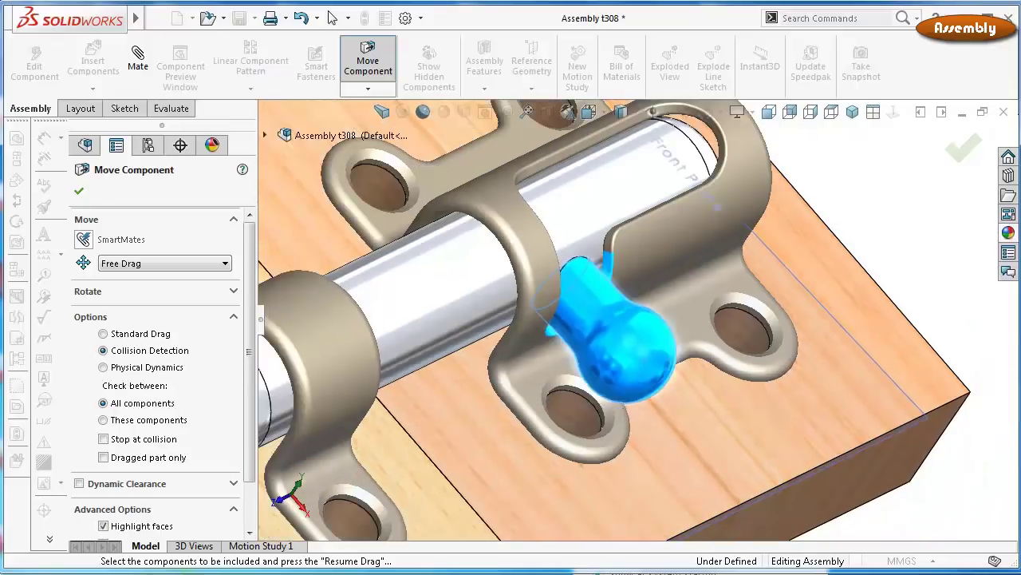
scroll(645, 272, down, 3)
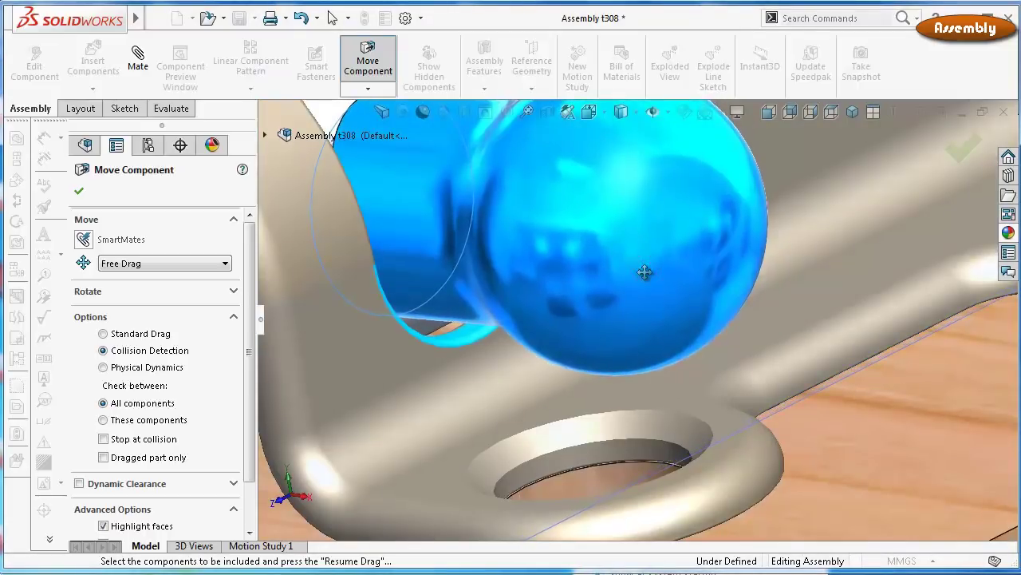
drag(644, 272, 640, 255)
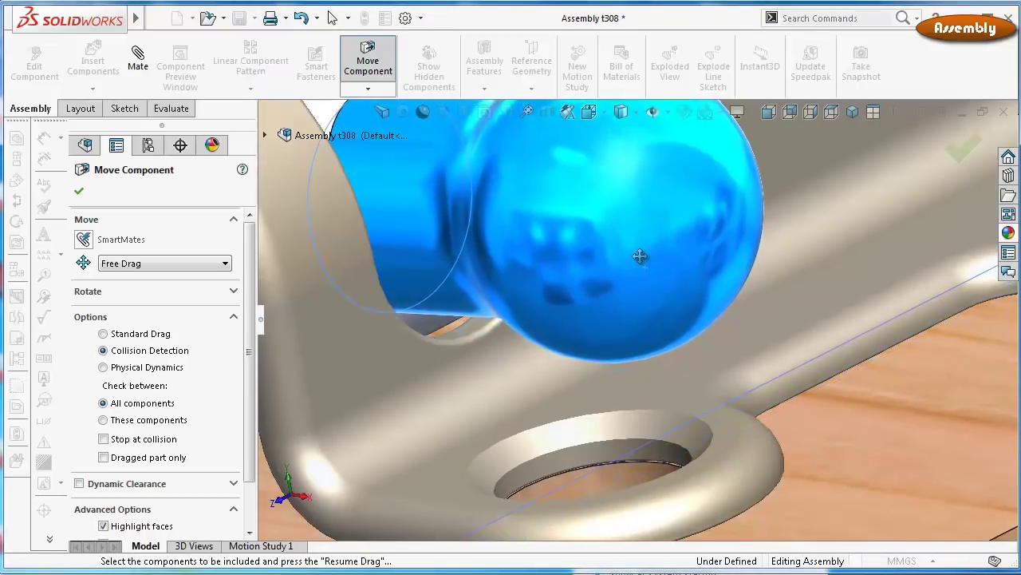
mouse_move(698, 350)
middle_down()
mouse_move(707, 290)
mouse_move(634, 296)
mouse_move(623, 338)
mouse_move(535, 338)
mouse_move(538, 324)
mouse_move(588, 415)
mouse_move(763, 531)
mouse_move(747, 365)
mouse_move(725, 338)
mouse_move(742, 340)
middle_up()
middle_drag(811, 308, 811, 354)
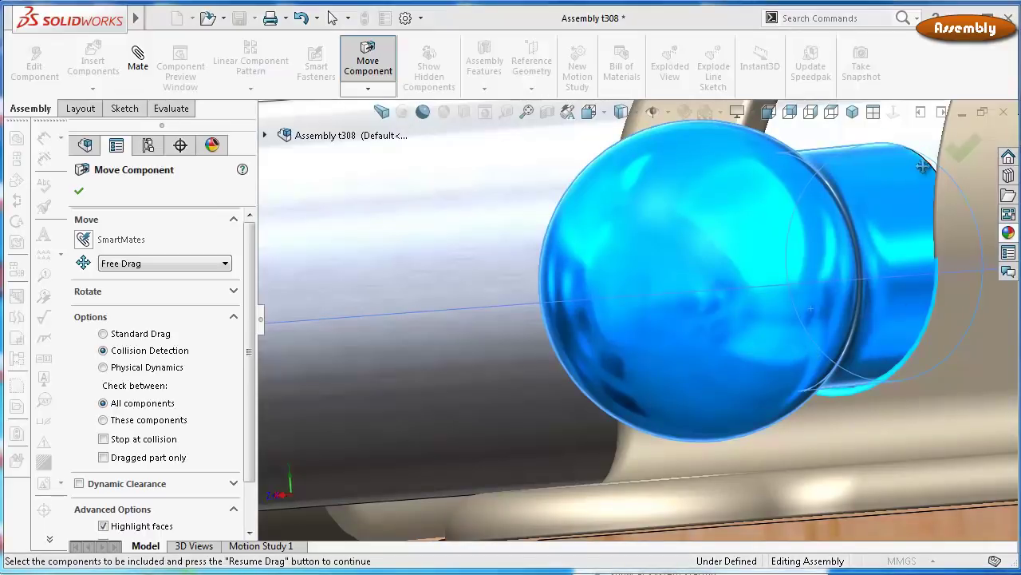
click(966, 151)
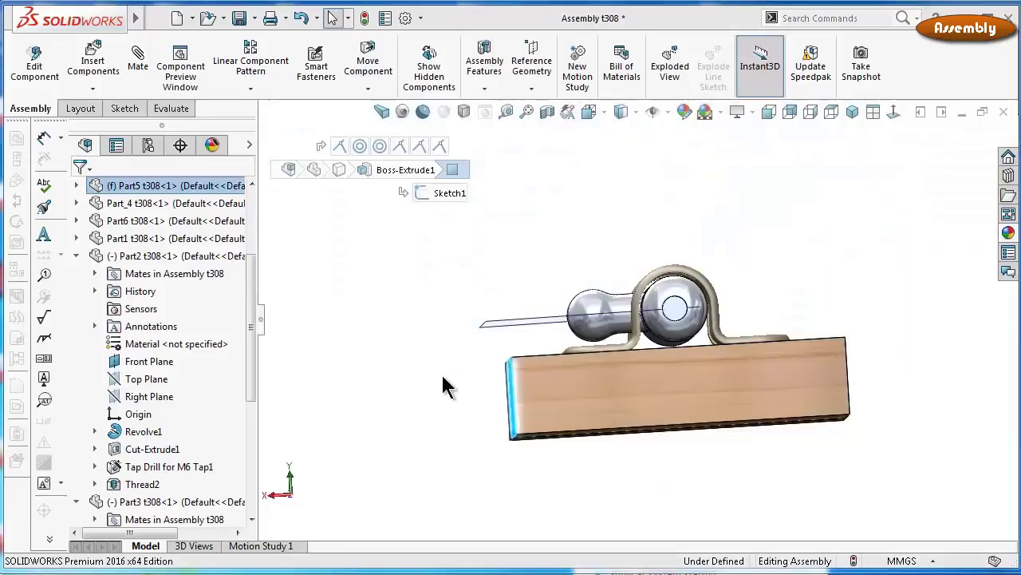
Check the latch from the three-quarter, Top, Right and Front views, then launch Measure
click(442, 379)
middle_drag(439, 376, 616, 296)
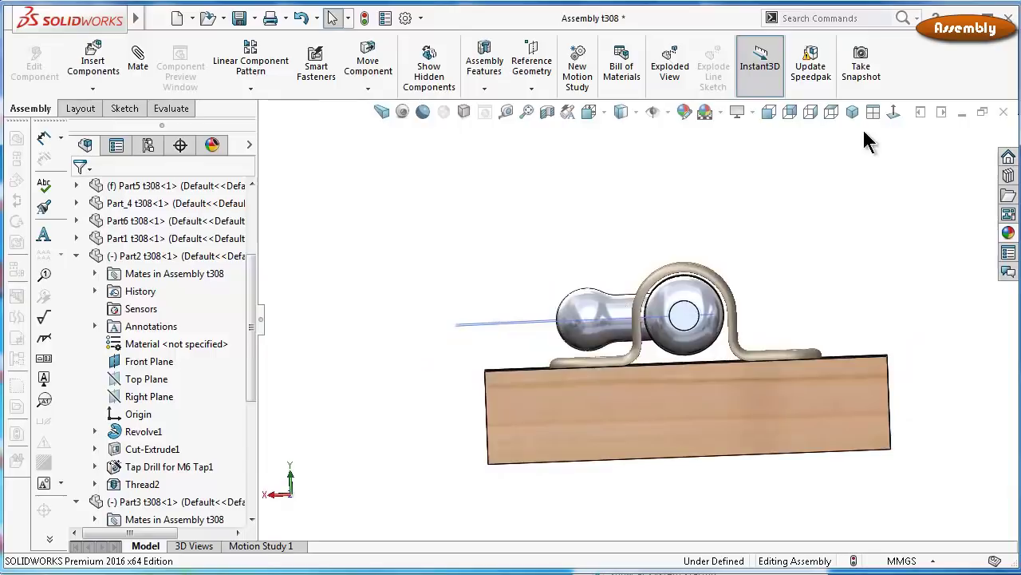
click(829, 110)
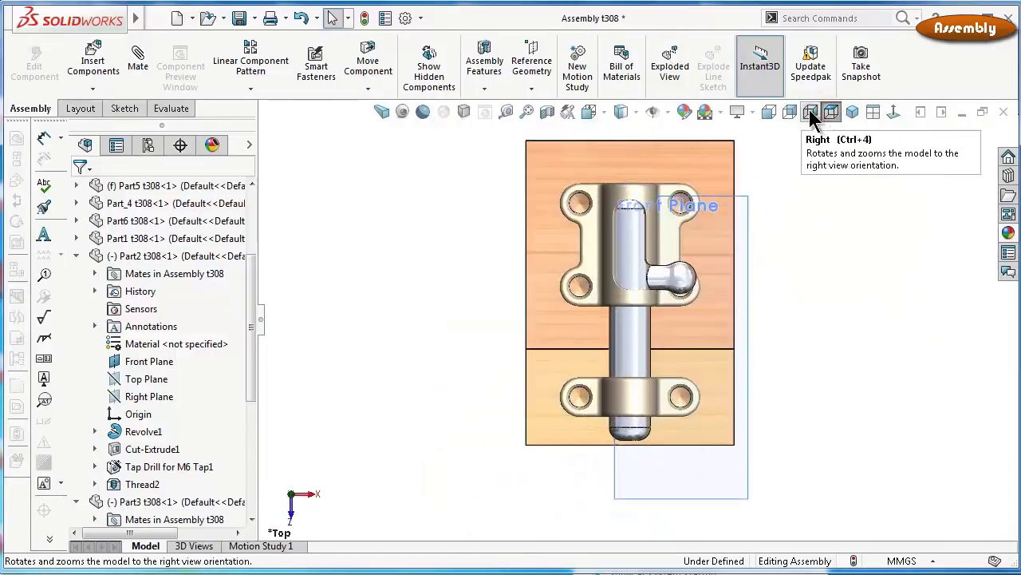
click(809, 111)
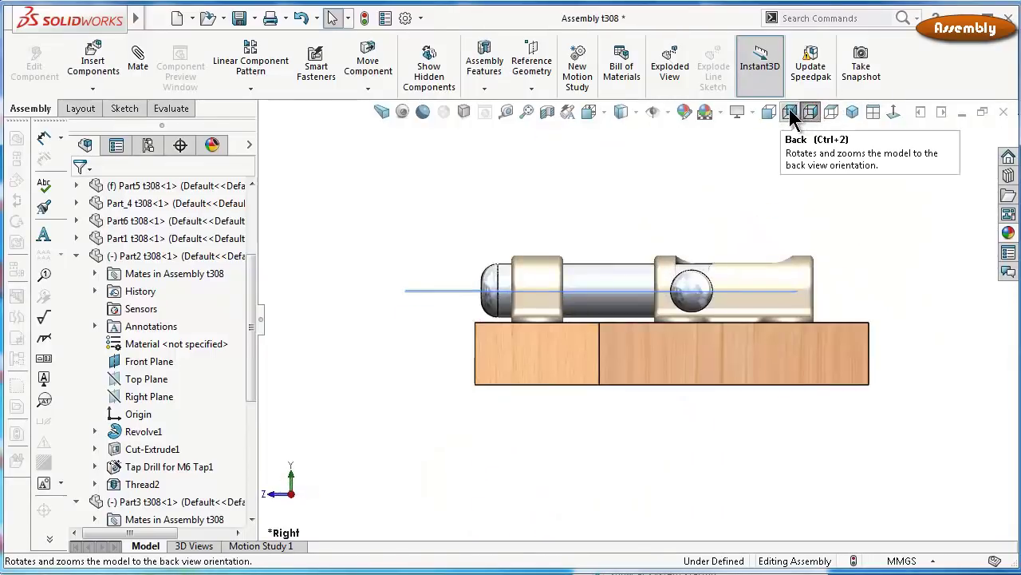
scroll(460, 254, down, 3)
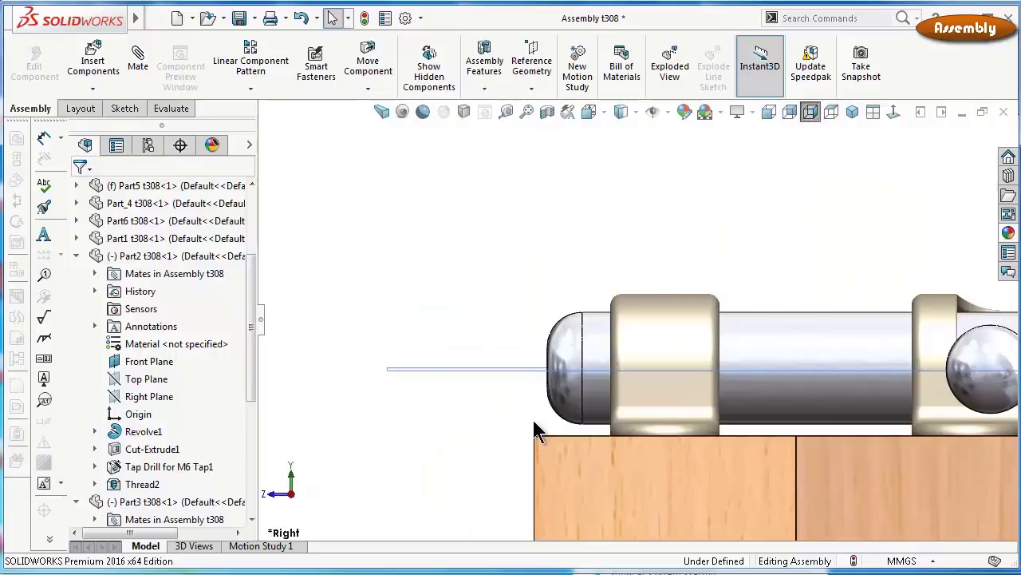
click(768, 112)
scroll(812, 278, down, 3)
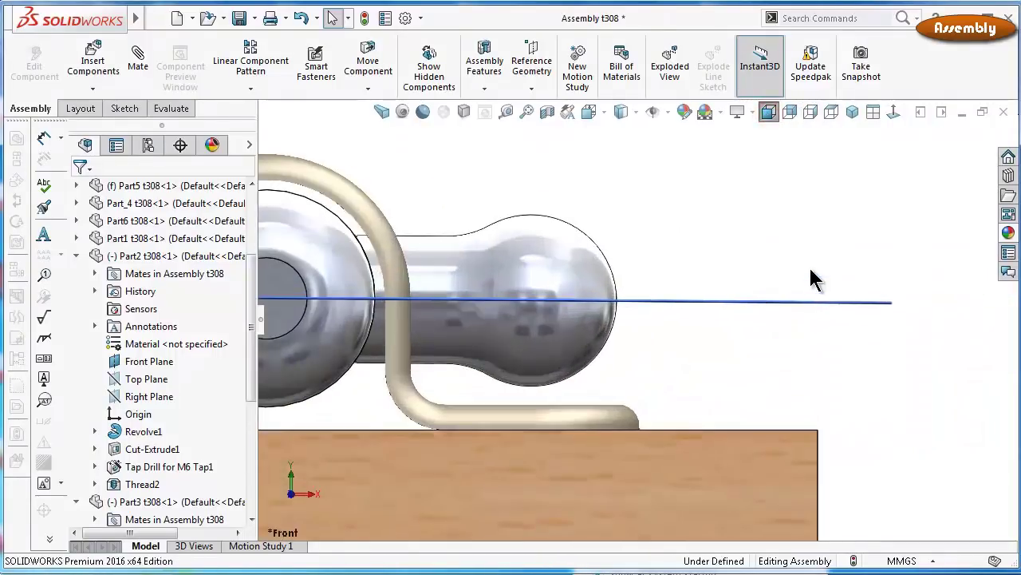
mouse_move(764, 212)
middle_down()
mouse_move(544, 194)
mouse_move(577, 189)
middle_up()
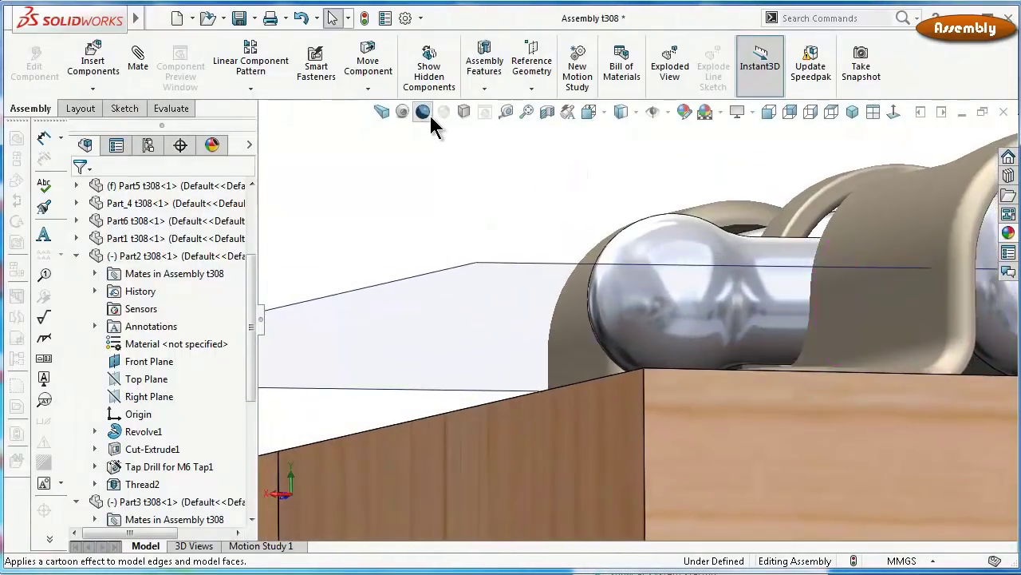
click(507, 113)
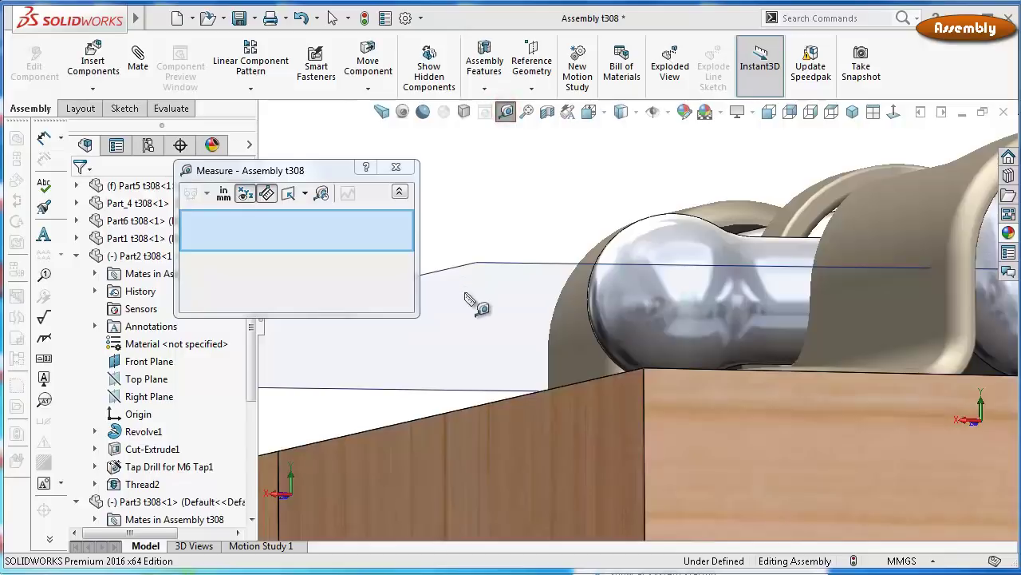
Measure the 0.46° angle between the board's front face and Part2's Front Plane, then close Measure
click(466, 294)
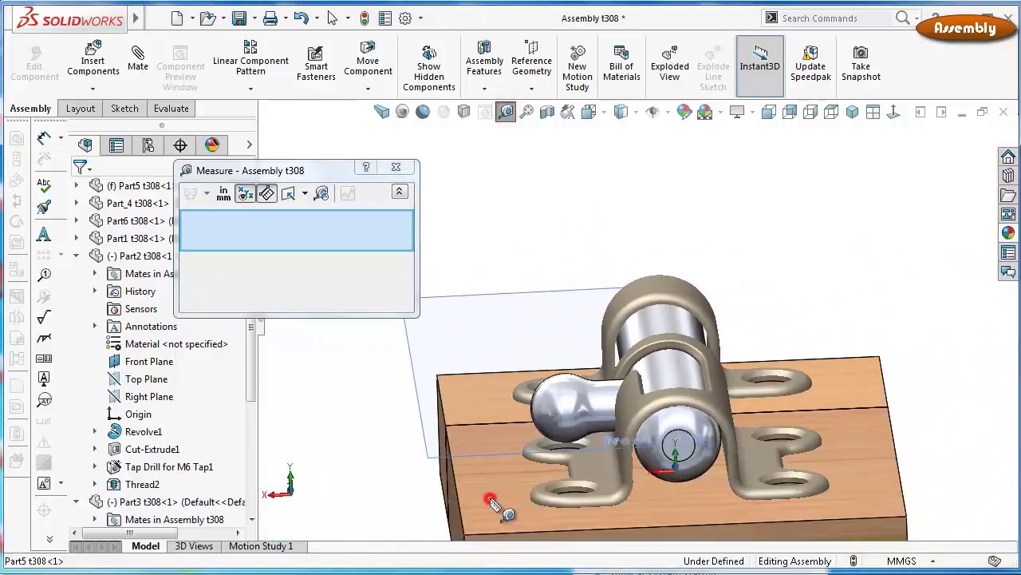
click(490, 500)
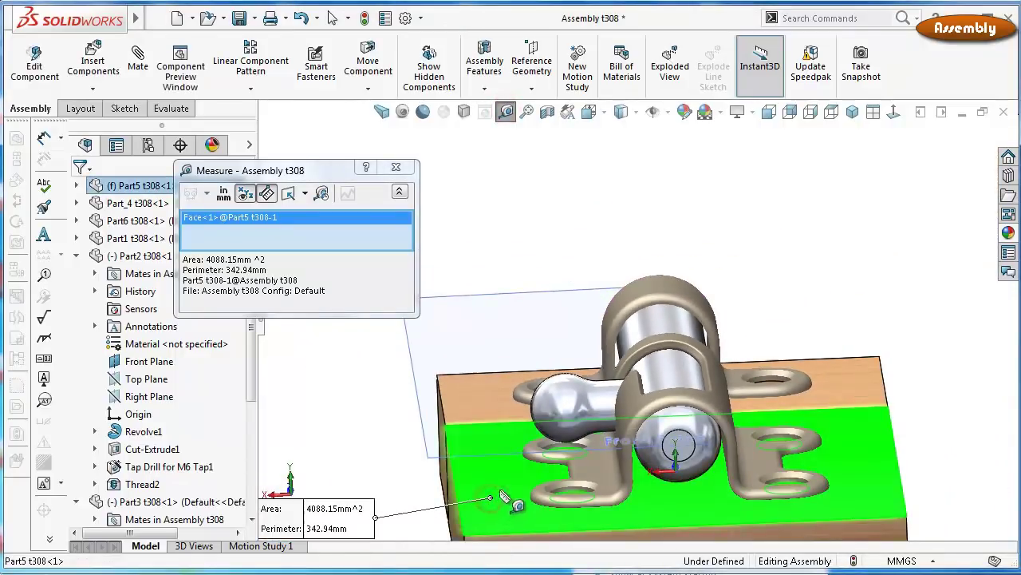
click(556, 292)
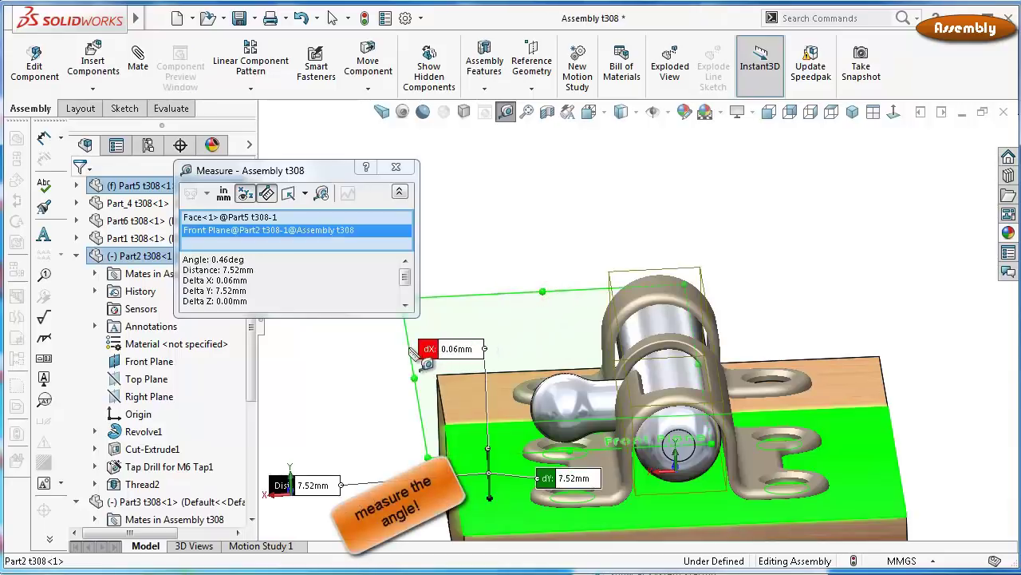
click(209, 258)
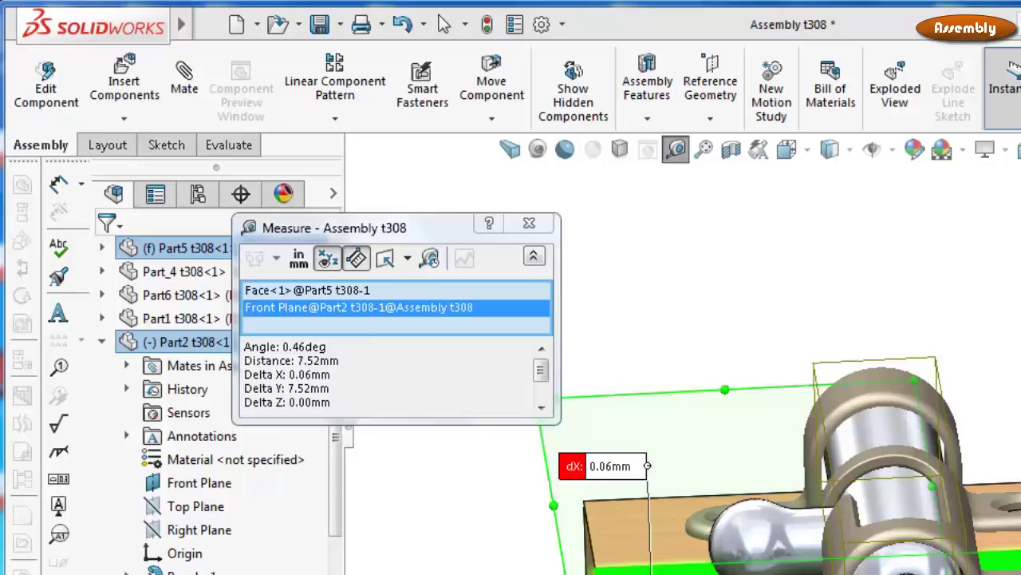
click(538, 225)
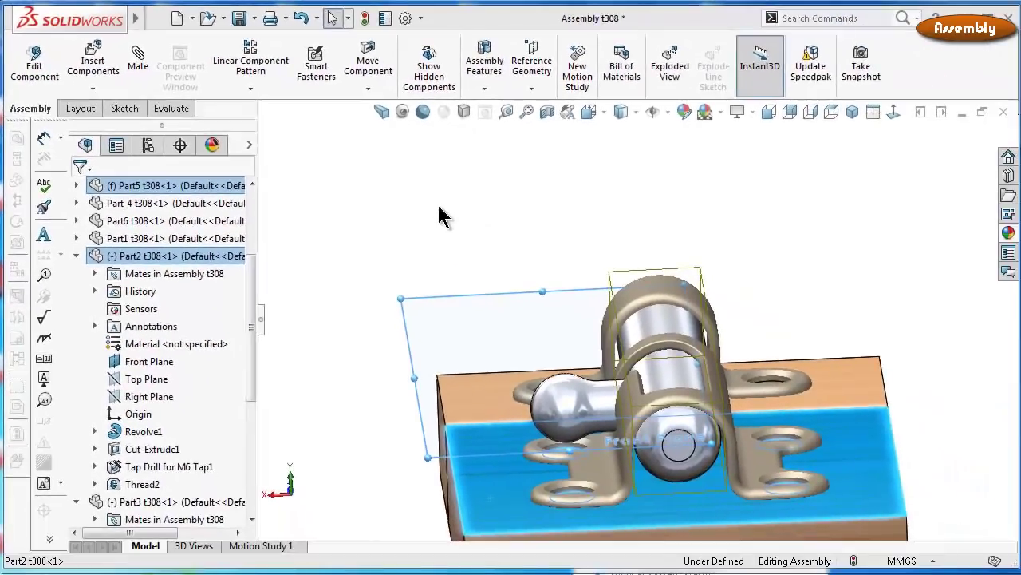
Zoom in on the latch and drag the ball knob upward along the slot
click(443, 216)
mouse_move(440, 205)
middle_down()
mouse_move(647, 356)
mouse_move(818, 335)
middle_up()
drag(852, 311, 806, 122)
mouse_move(806, 123)
middle_down()
mouse_move(859, 213)
mouse_move(802, 142)
middle_up()
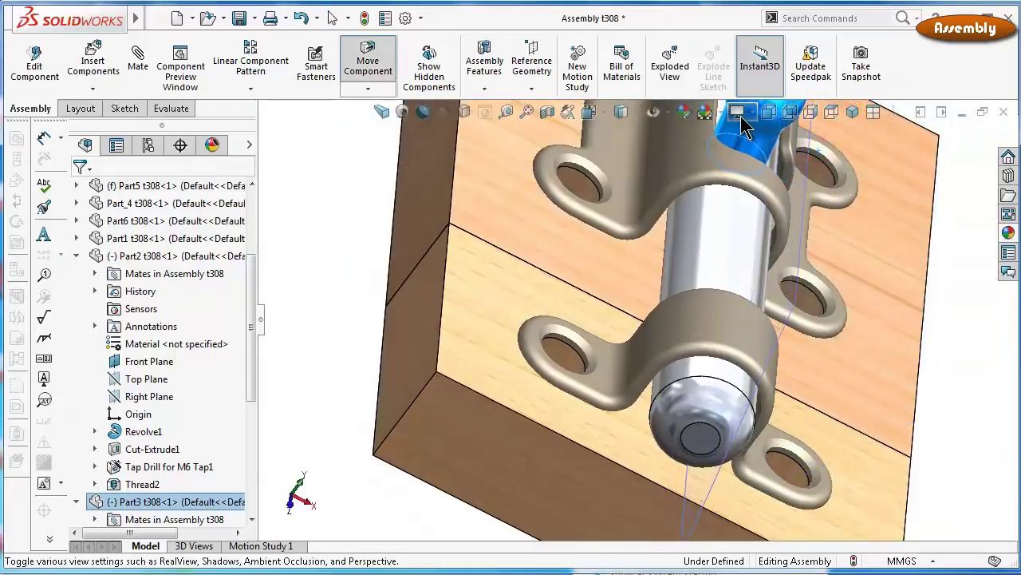
scroll(742, 160, down, 5)
ctrl+middle_drag(707, 210, 631, 315)
mouse_move(630, 315)
mouse_down()
mouse_move(638, 280)
mouse_move(678, 290)
mouse_move(643, 292)
mouse_up()
Move the ball knob down-right inside the housing and reopen Move Component
scroll(599, 362, down, 3)
mouse_move(600, 362)
middle_down()
mouse_move(588, 321)
mouse_move(584, 388)
mouse_move(611, 314)
middle_up()
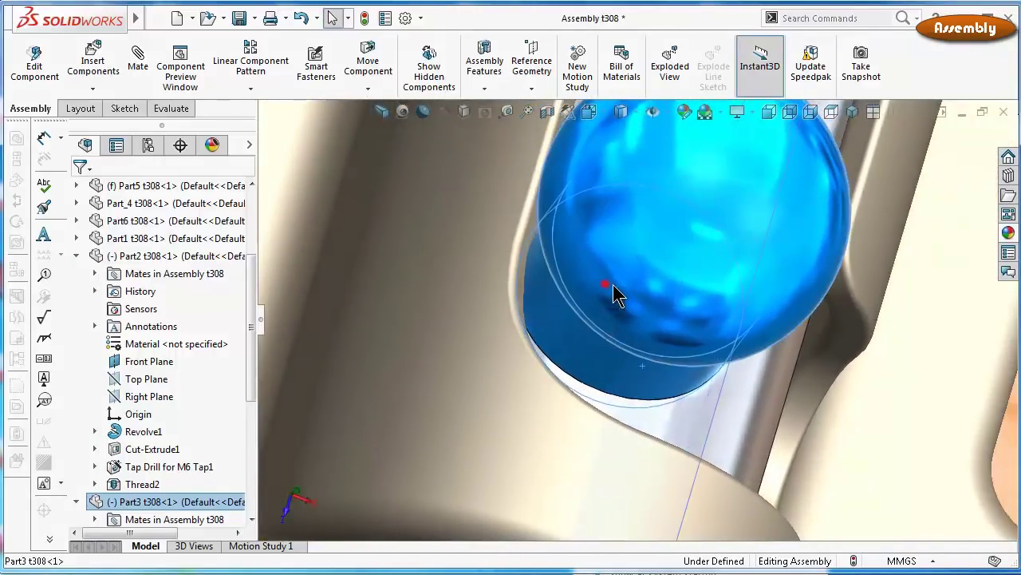
mouse_move(614, 295)
mouse_down()
mouse_move(673, 320)
mouse_move(654, 312)
mouse_move(630, 317)
mouse_move(631, 328)
mouse_move(641, 302)
mouse_move(609, 283)
mouse_move(625, 302)
mouse_up()
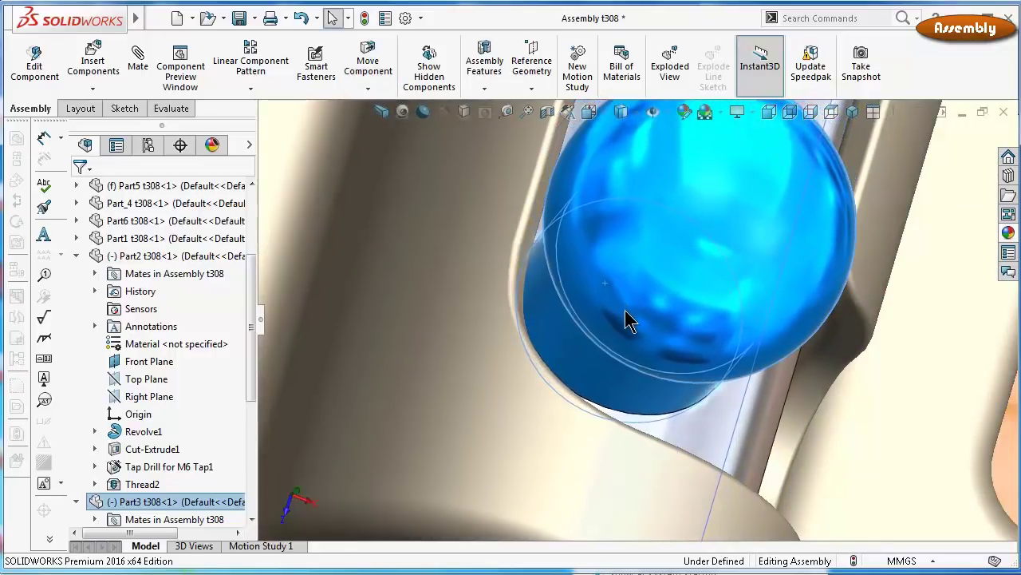
scroll(624, 310, down, 2)
scroll(618, 308, down, 2)
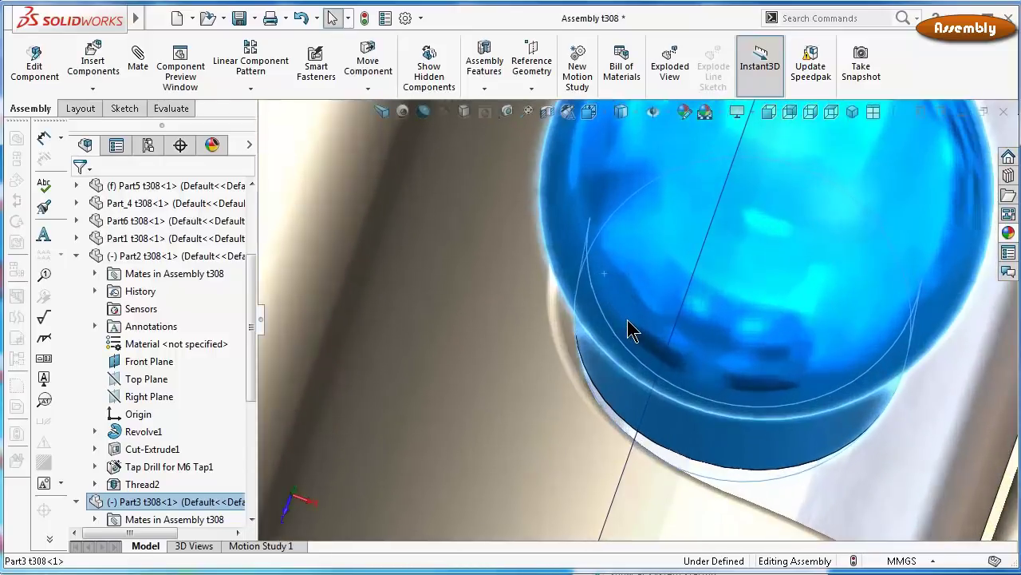
mouse_move(630, 330)
mouse_down()
mouse_move(627, 342)
mouse_move(653, 356)
mouse_move(645, 391)
mouse_move(701, 417)
mouse_move(700, 439)
mouse_move(645, 420)
mouse_move(662, 422)
mouse_up()
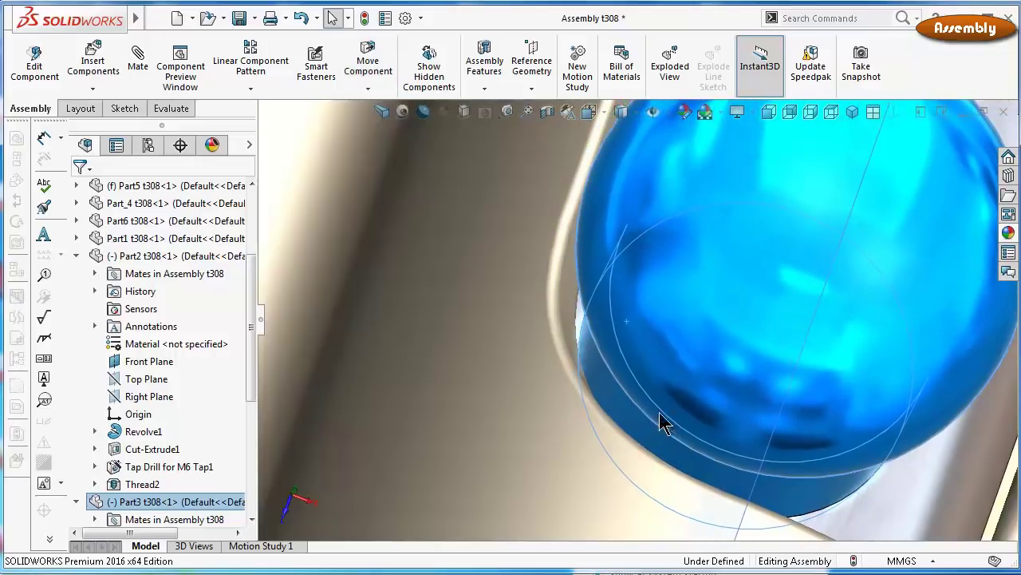
click(364, 80)
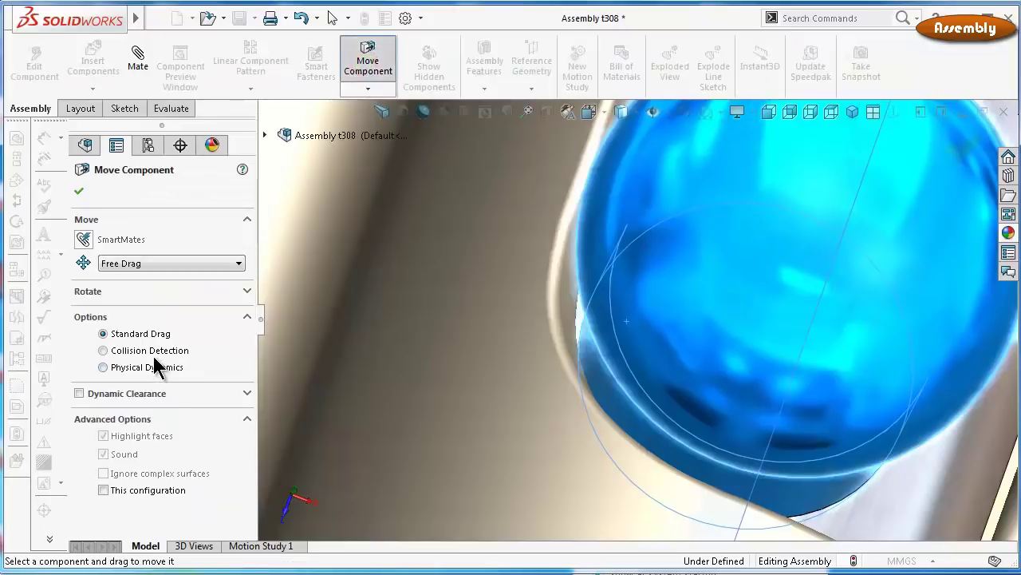
Turn on Collision Detection in Move Component and slide the bolt knob along the slot
click(151, 351)
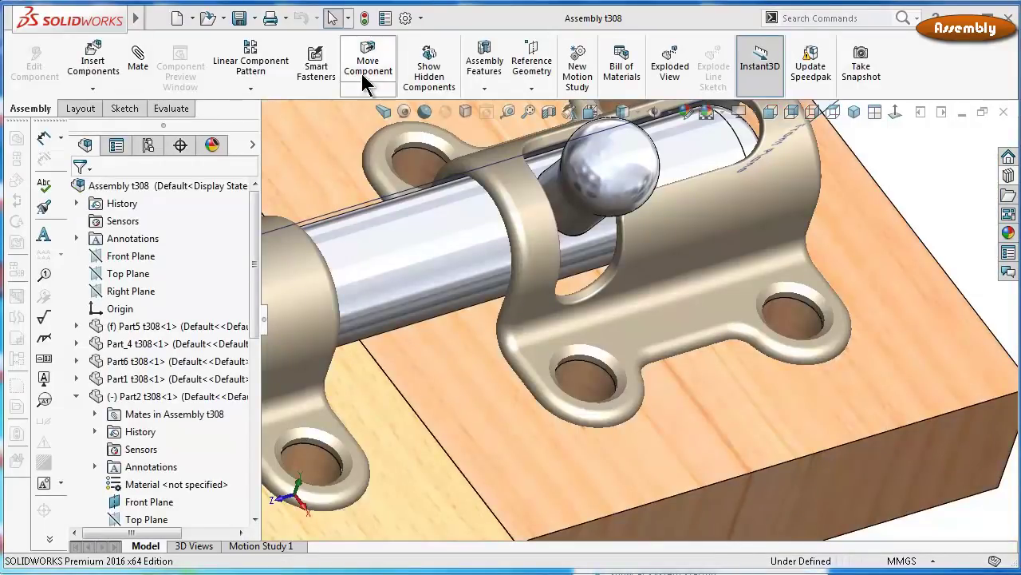
click(364, 79)
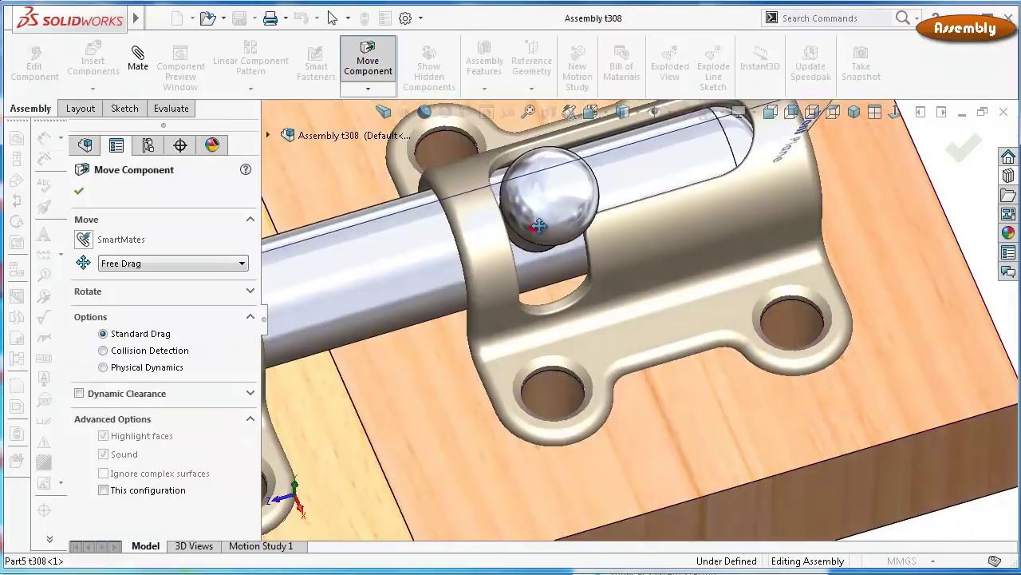
drag(563, 233, 533, 225)
click(160, 350)
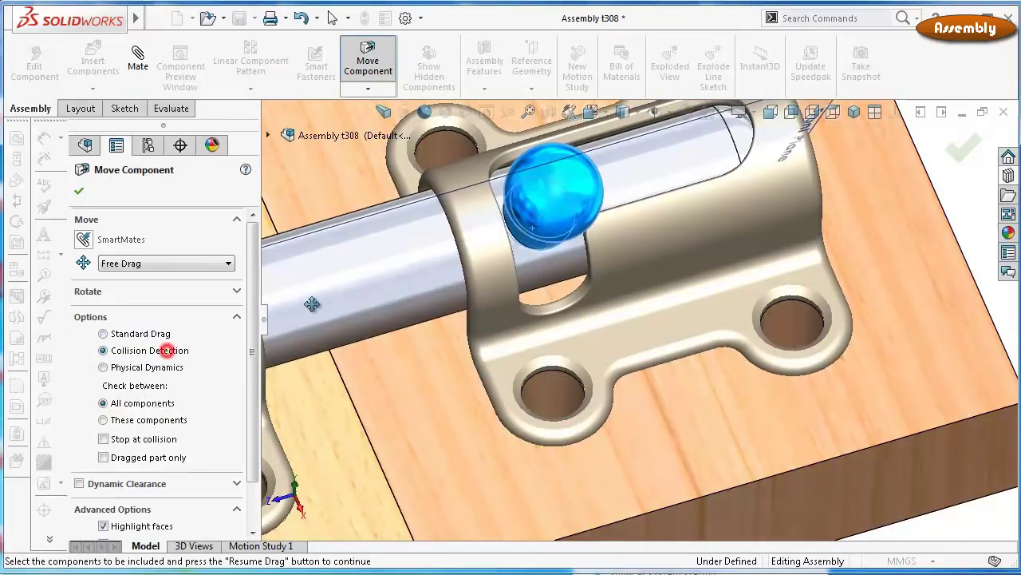
mouse_move(381, 272)
middle_down()
mouse_move(482, 271)
mouse_move(419, 376)
mouse_move(451, 230)
middle_up()
scroll(451, 230, down, 3)
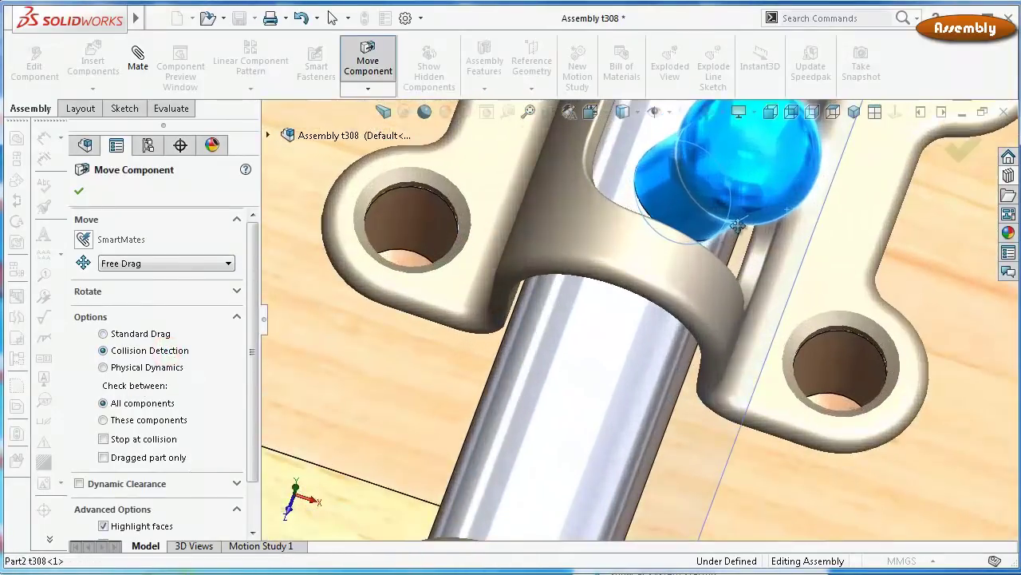
scroll(519, 247, down, 3)
scroll(621, 271, down, 3)
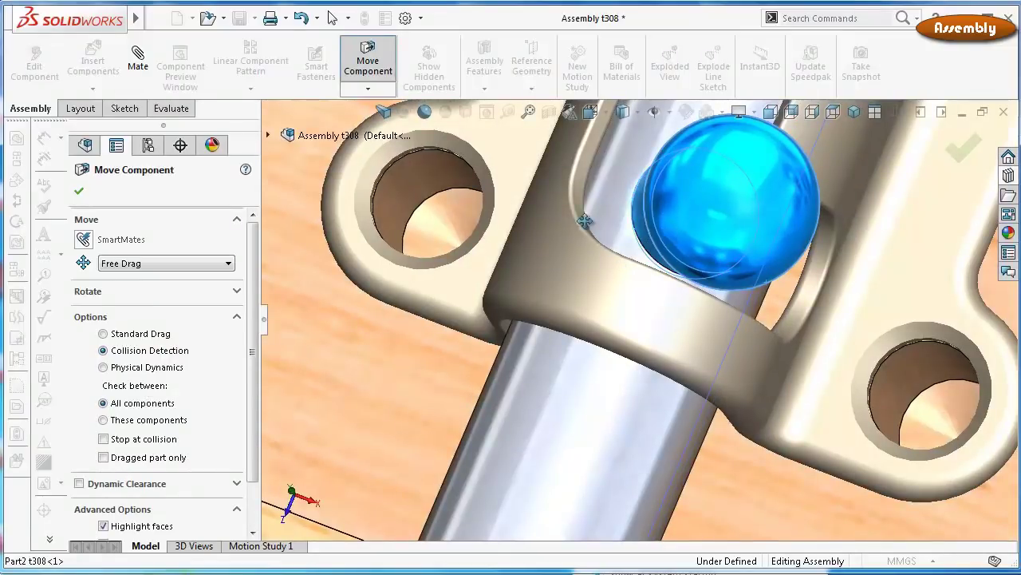
scroll(585, 221, down, 3)
Push the ball knob down-left into the bracket slot until it rests against the rim
mouse_move(766, 288)
mouse_down()
mouse_move(668, 246)
mouse_move(622, 266)
mouse_up()
scroll(621, 266, down, 3)
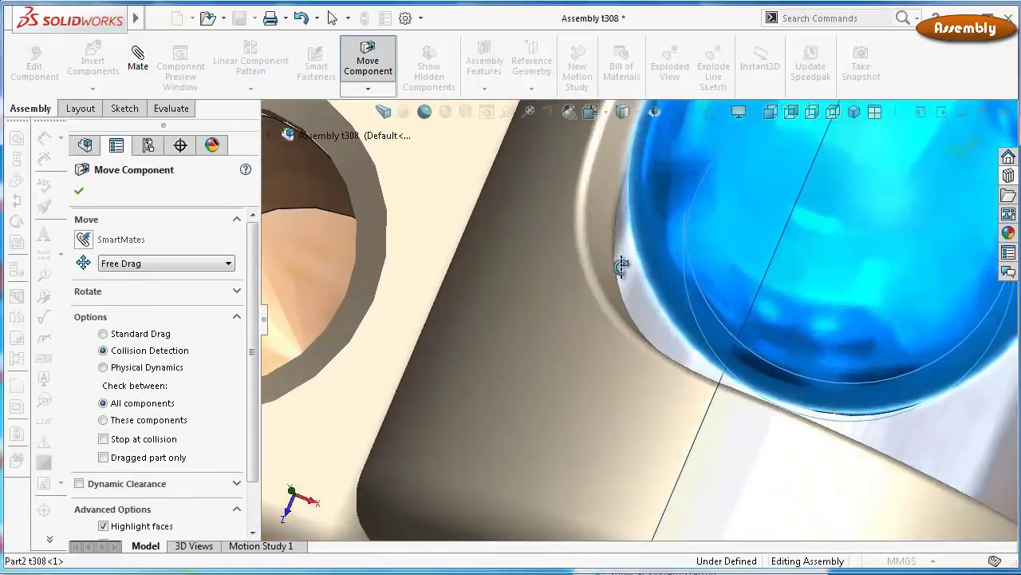
scroll(622, 266, up, 3)
scroll(719, 276, down, 3)
drag(734, 285, 612, 247)
scroll(575, 276, down, 3)
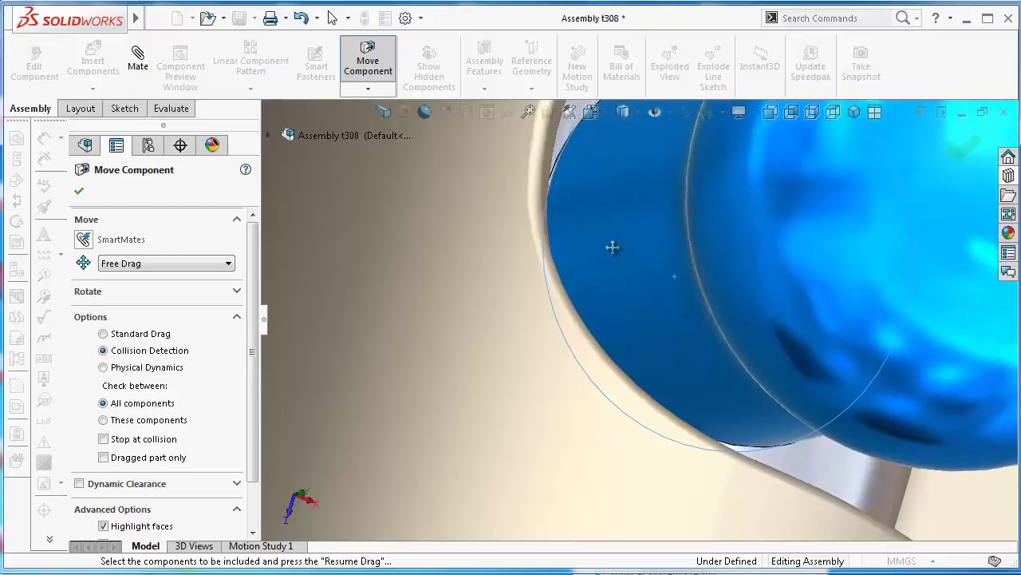
scroll(559, 283, down, 2)
scroll(573, 286, down, 2)
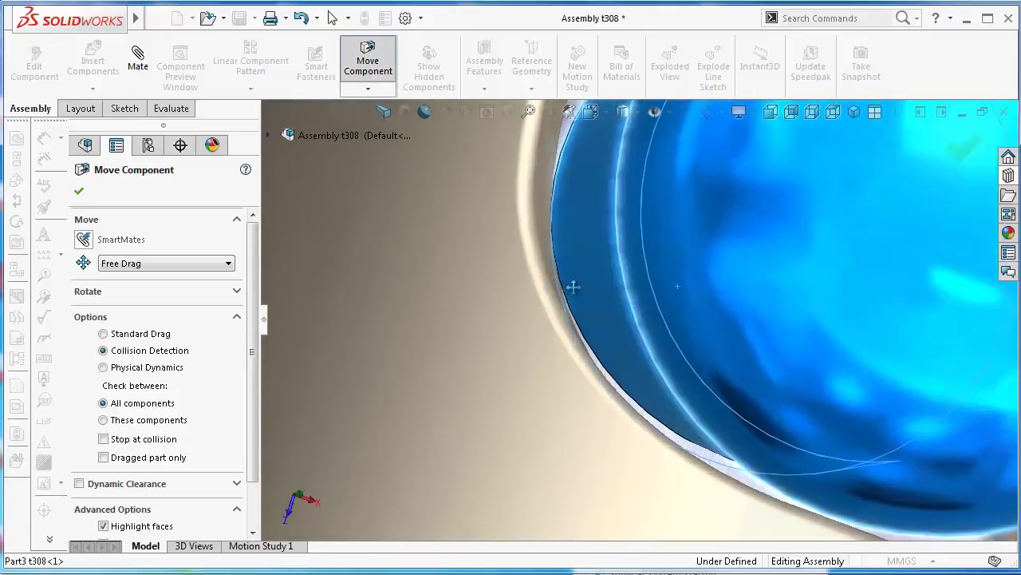
mouse_move(614, 293)
mouse_down()
mouse_move(589, 284)
mouse_move(620, 296)
mouse_move(575, 264)
mouse_move(607, 278)
mouse_move(591, 285)
mouse_up()
scroll(573, 217, down, 2)
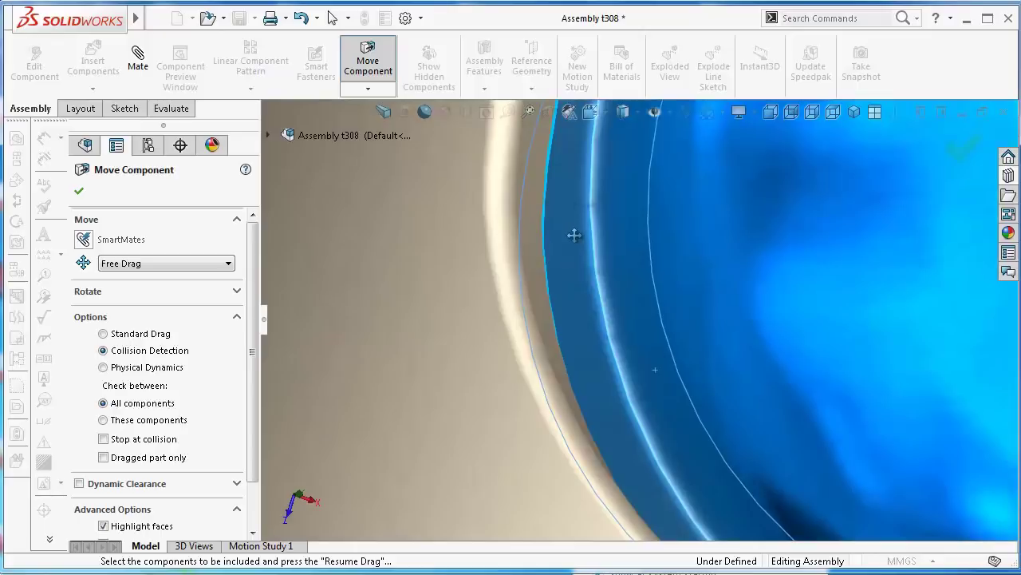
drag(574, 234, 576, 247)
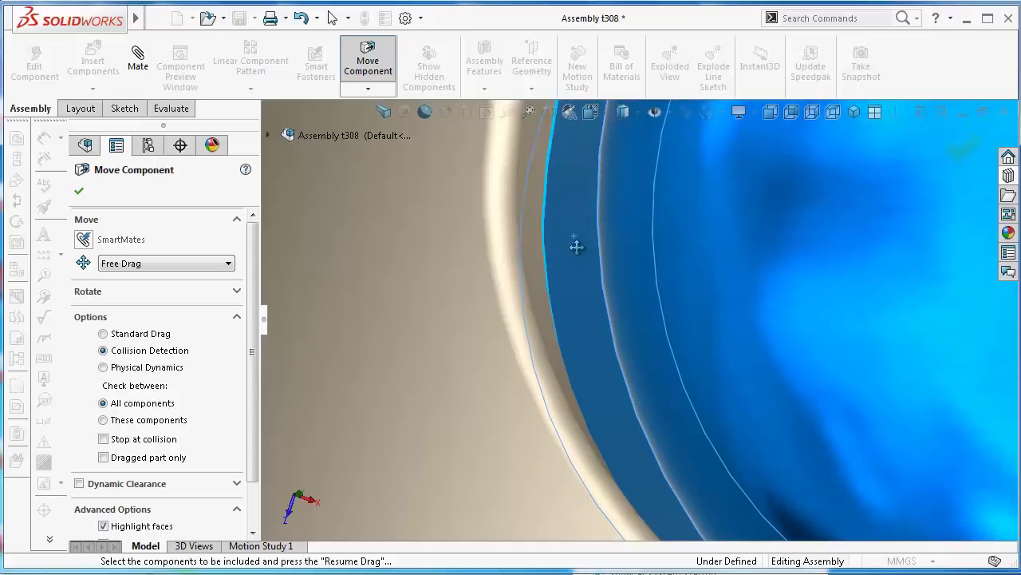
Close Move Component and orbit around the bracket and ball to inspect the fit
click(78, 191)
scroll(579, 274, up, 3)
scroll(604, 274, up, 3)
scroll(636, 376, up, 3)
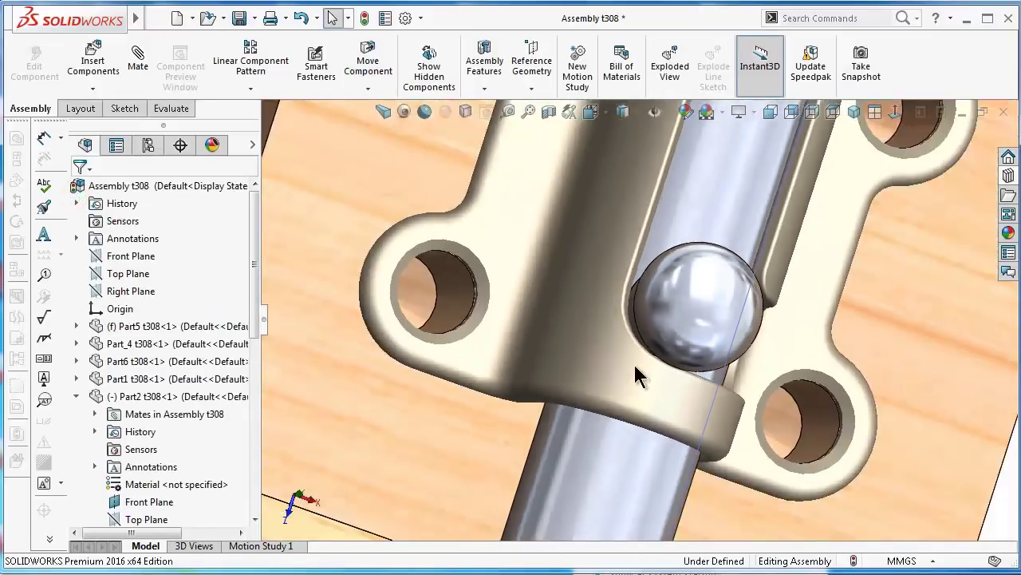
middle_drag(636, 369, 577, 320)
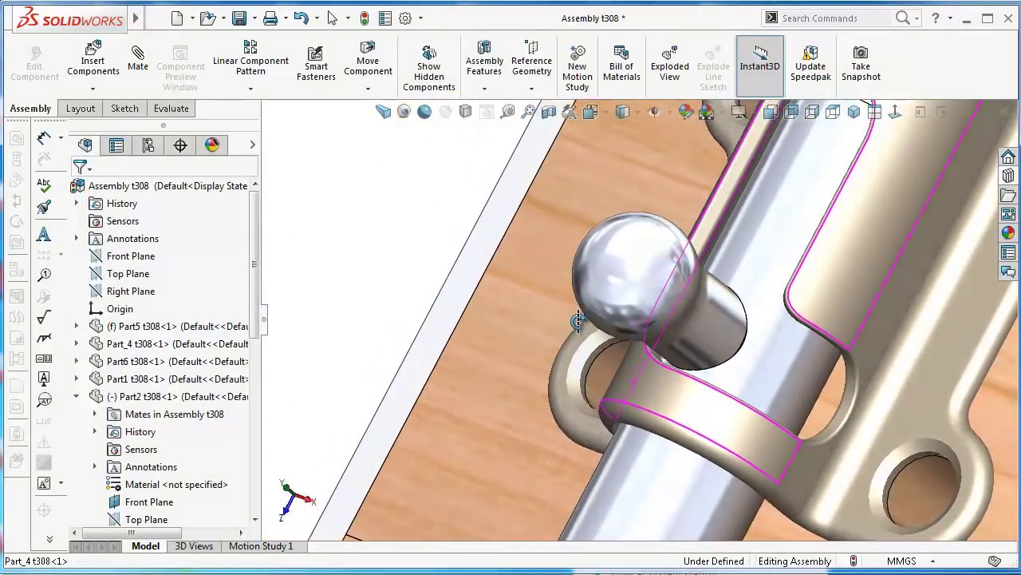
scroll(645, 349, down, 2)
scroll(708, 388, down, 3)
scroll(668, 383, down, 3)
scroll(678, 380, down, 2)
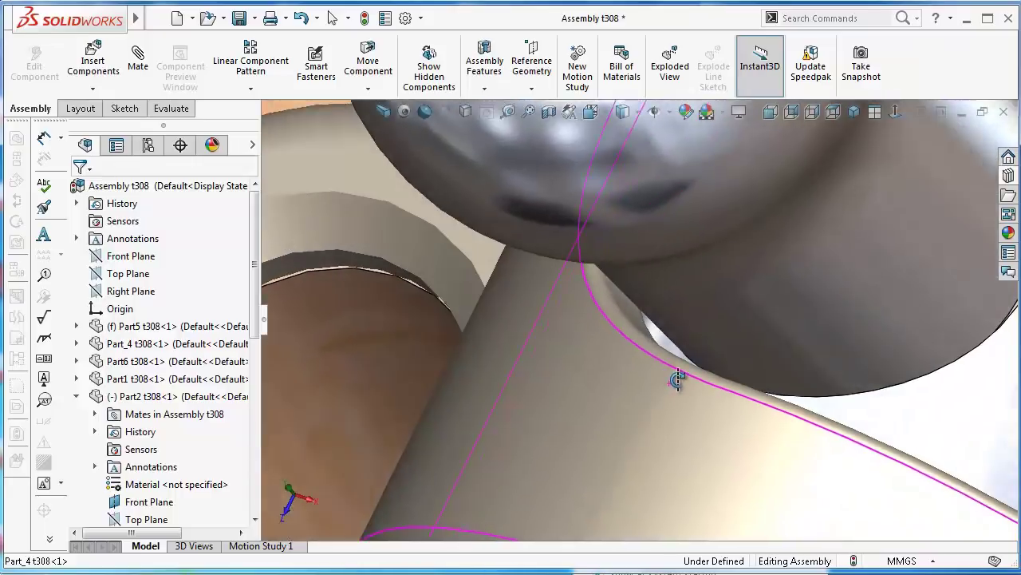
mouse_move(678, 381)
middle_down()
mouse_move(697, 404)
mouse_move(713, 391)
mouse_move(707, 301)
mouse_move(754, 204)
middle_up()
scroll(677, 376, up, 3)
scroll(684, 364, up, 3)
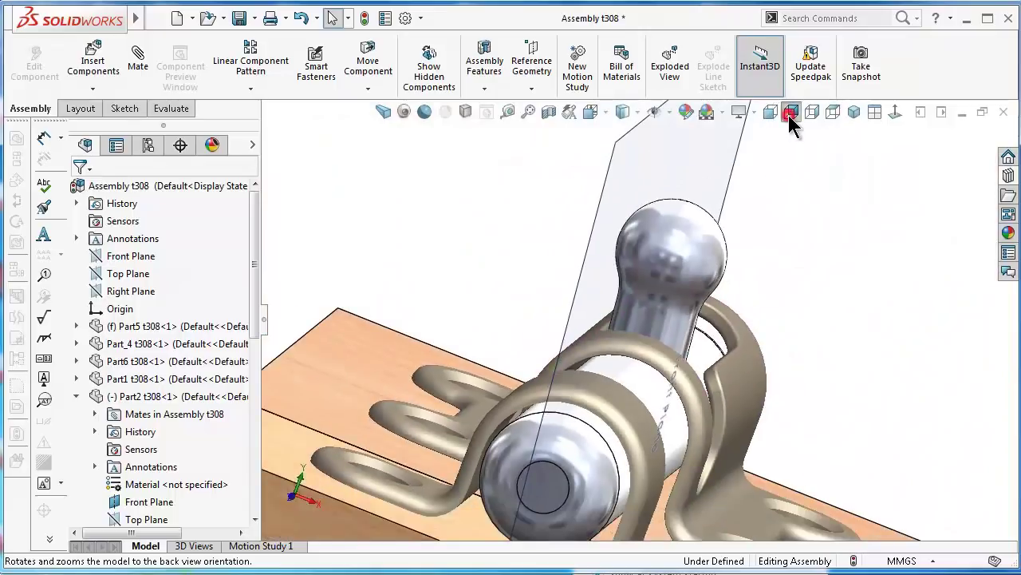
click(790, 120)
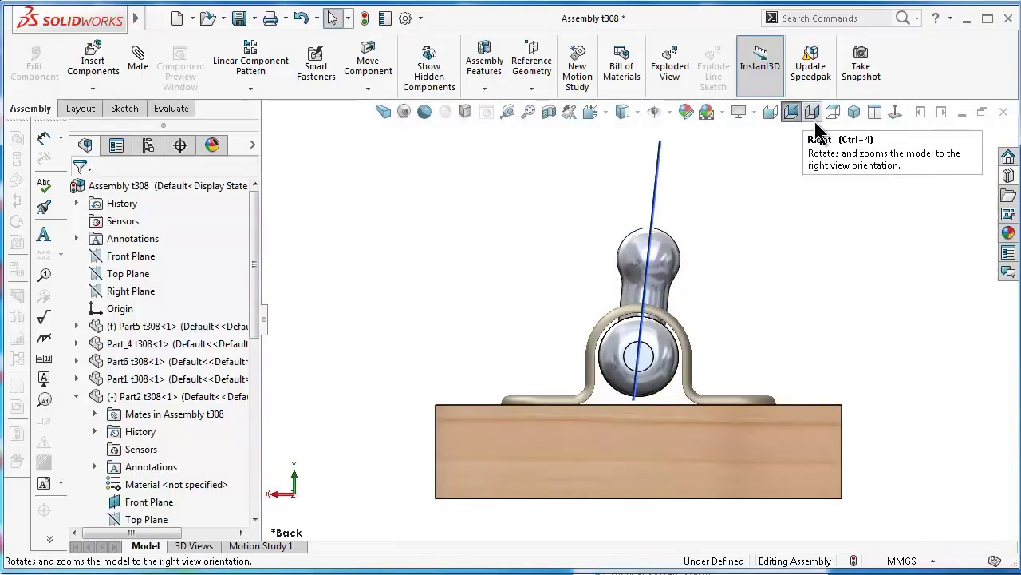
click(814, 119)
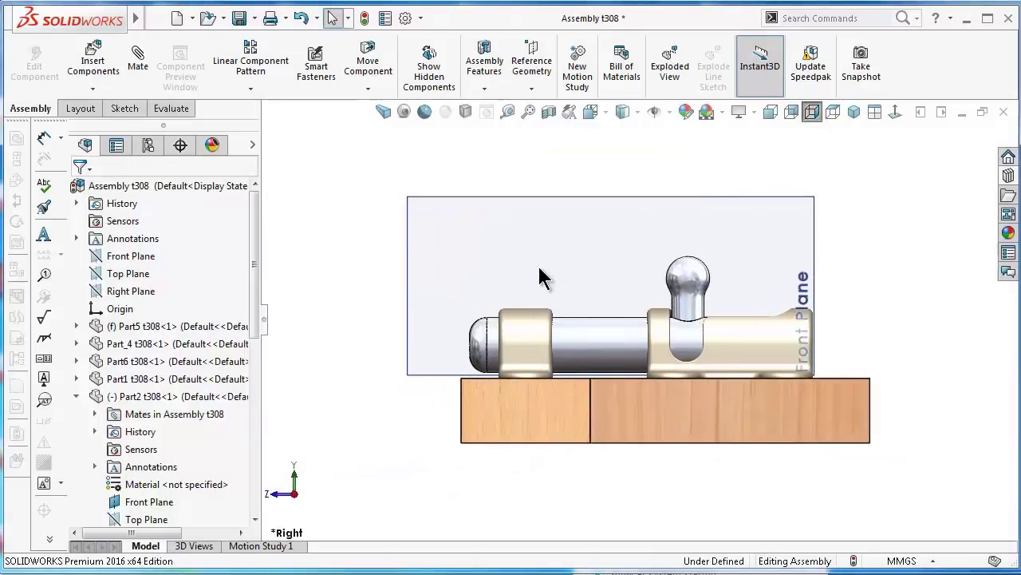
mouse_move(540, 276)
middle_down()
mouse_move(631, 287)
mouse_move(550, 299)
middle_up()
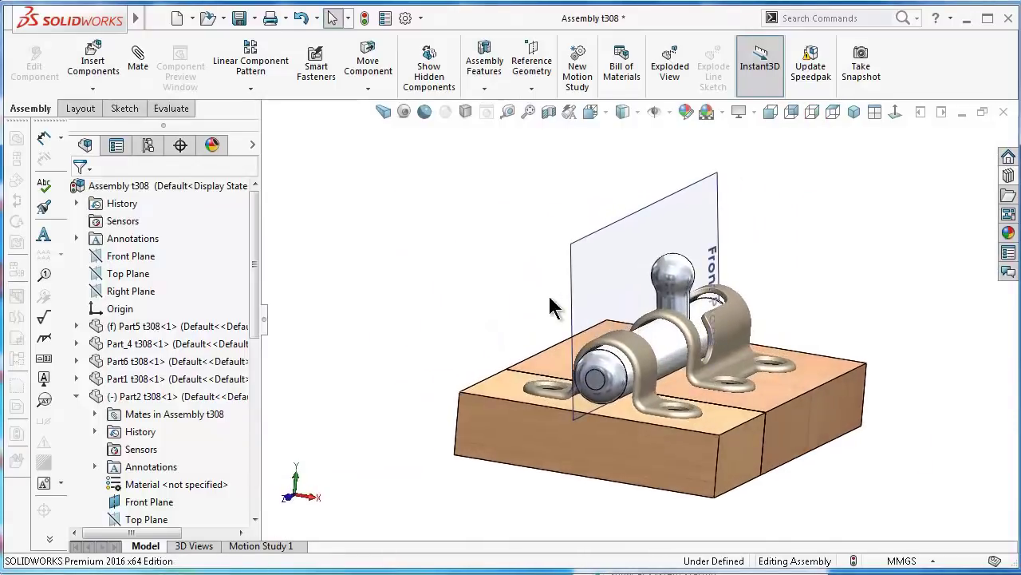
click(509, 110)
scroll(770, 319, down, 2)
click(836, 394)
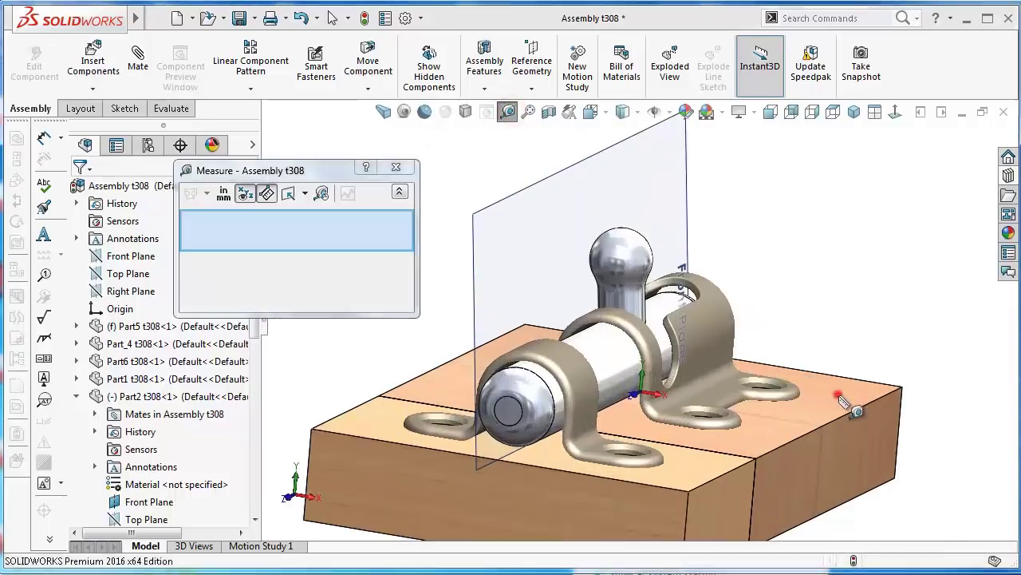
click(669, 163)
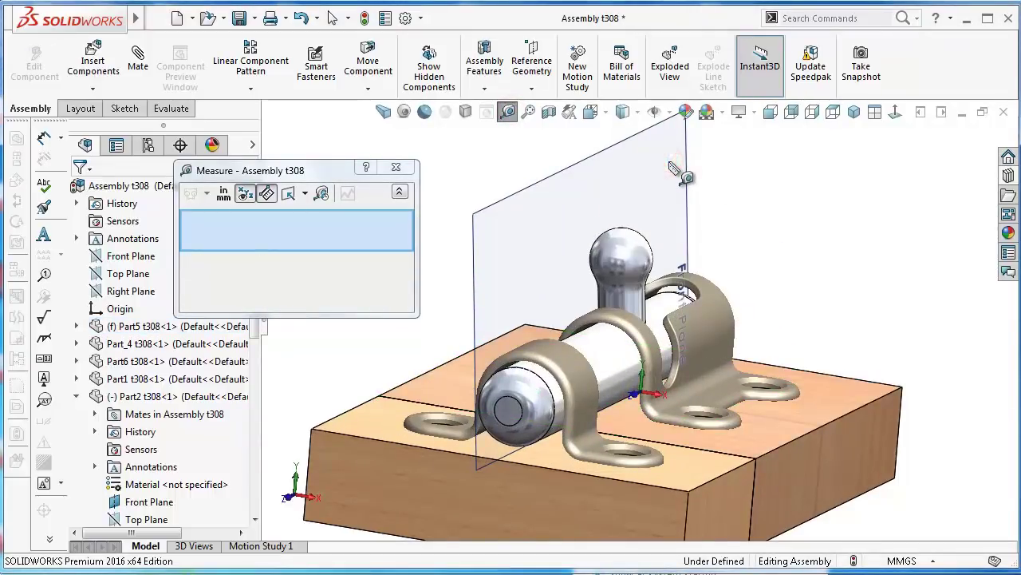
click(826, 391)
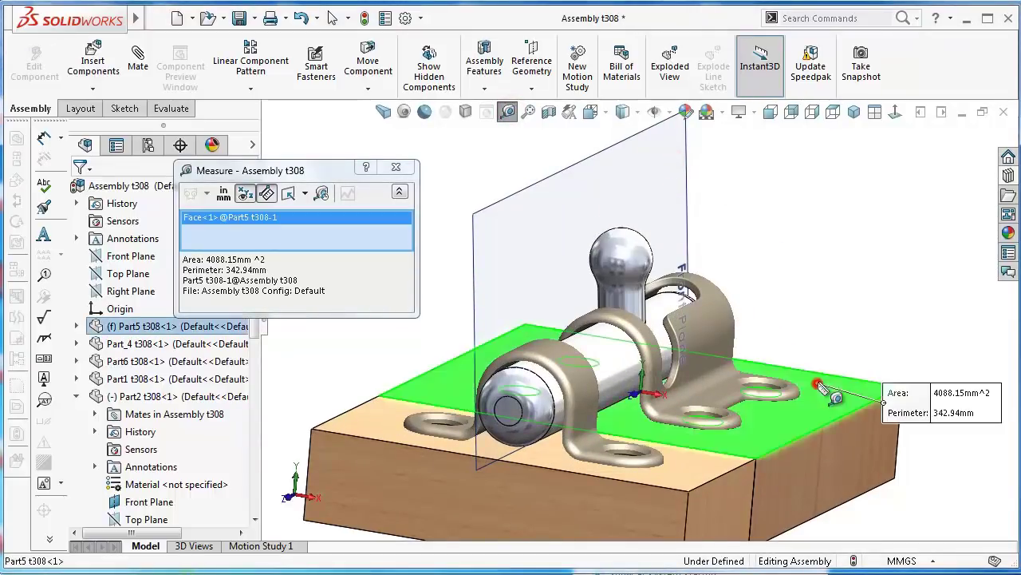
click(477, 210)
scroll(452, 234, down, 2)
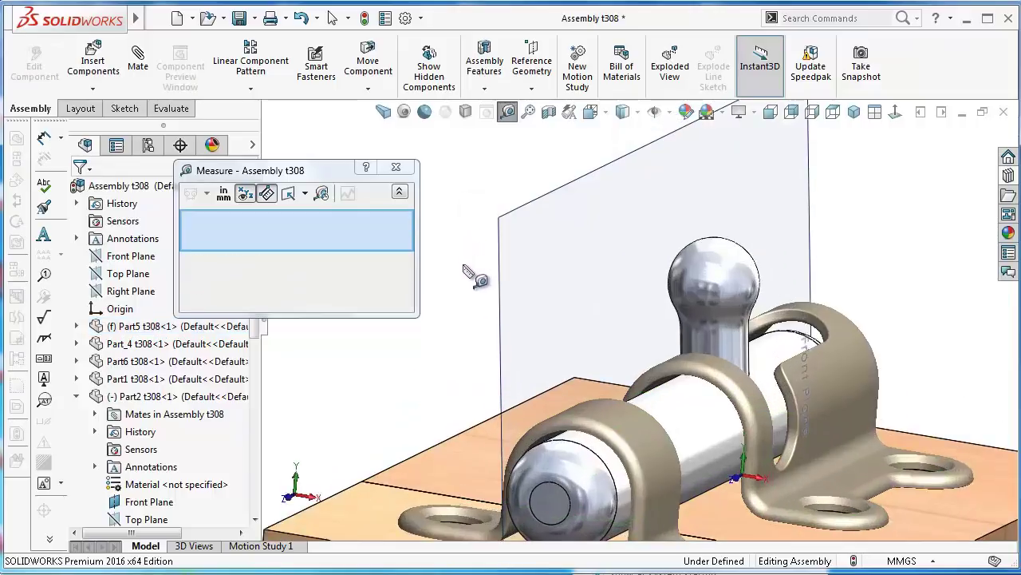
scroll(467, 270, down, 3)
click(552, 294)
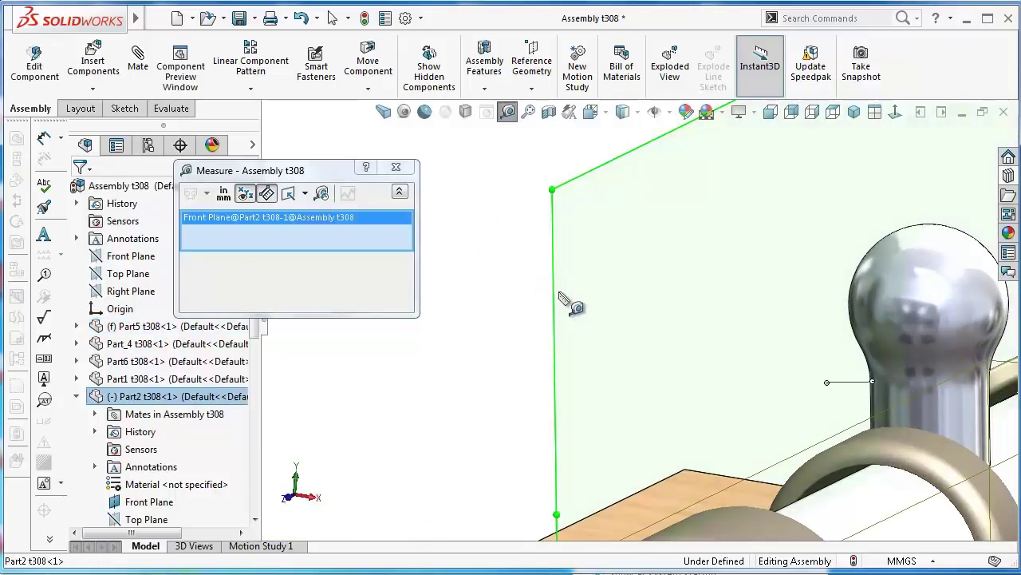
scroll(475, 271, up, 2)
scroll(643, 348, up, 2)
scroll(659, 356, up, 1)
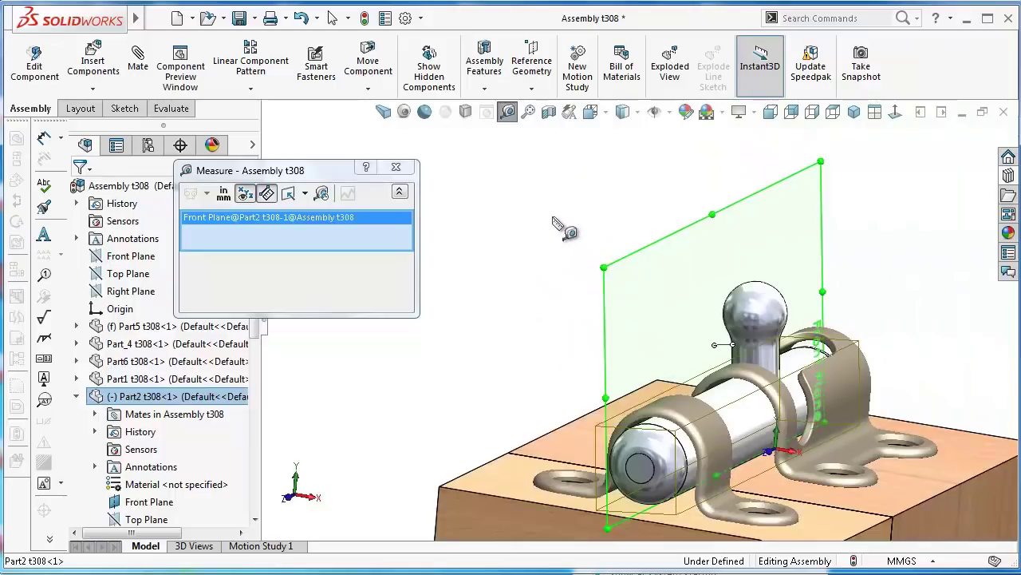
click(919, 487)
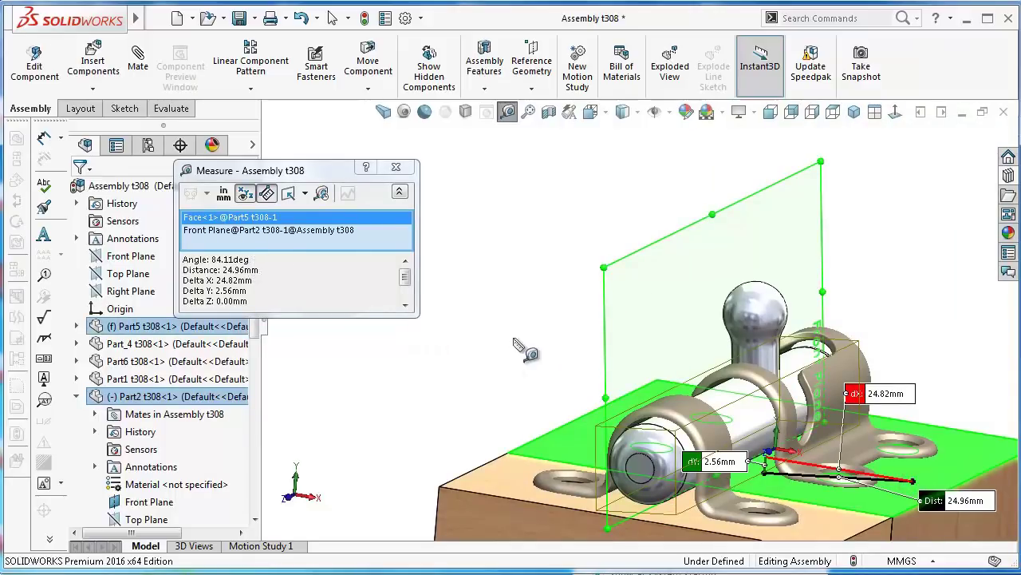
mouse_move(527, 351)
middle_down()
mouse_move(529, 293)
mouse_move(539, 308)
middle_up()
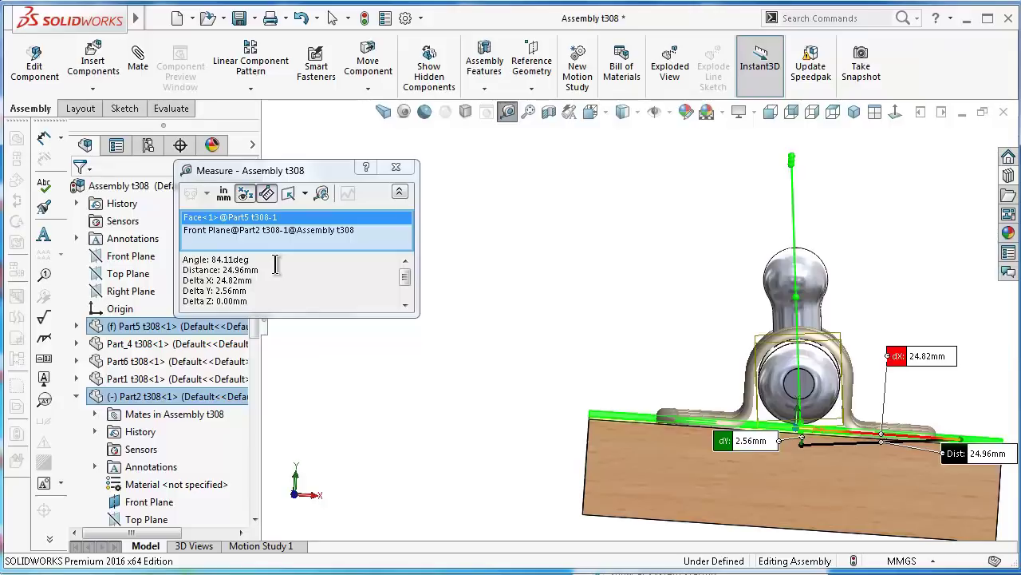
click(791, 112)
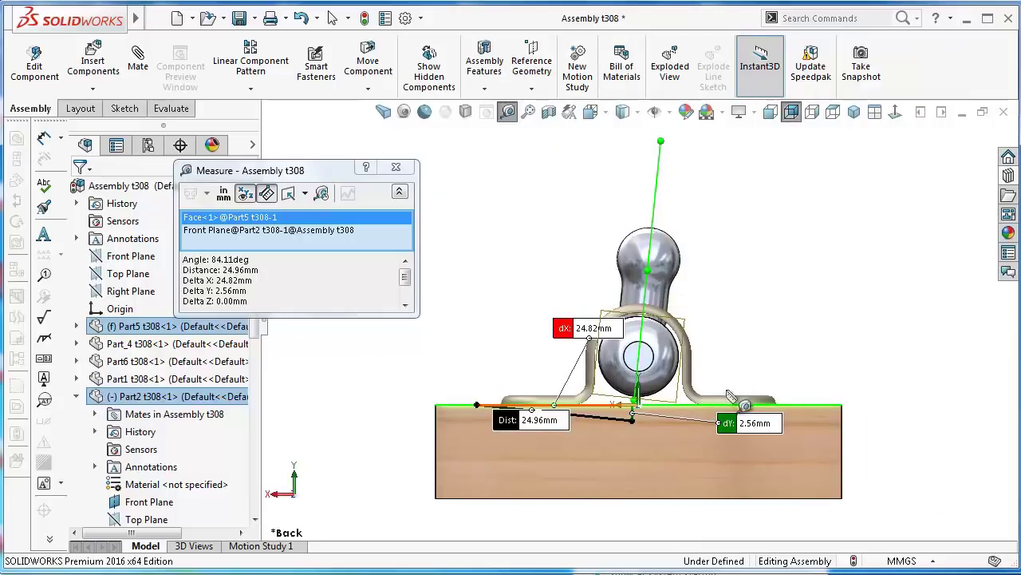
key(ctrl+shift+z)
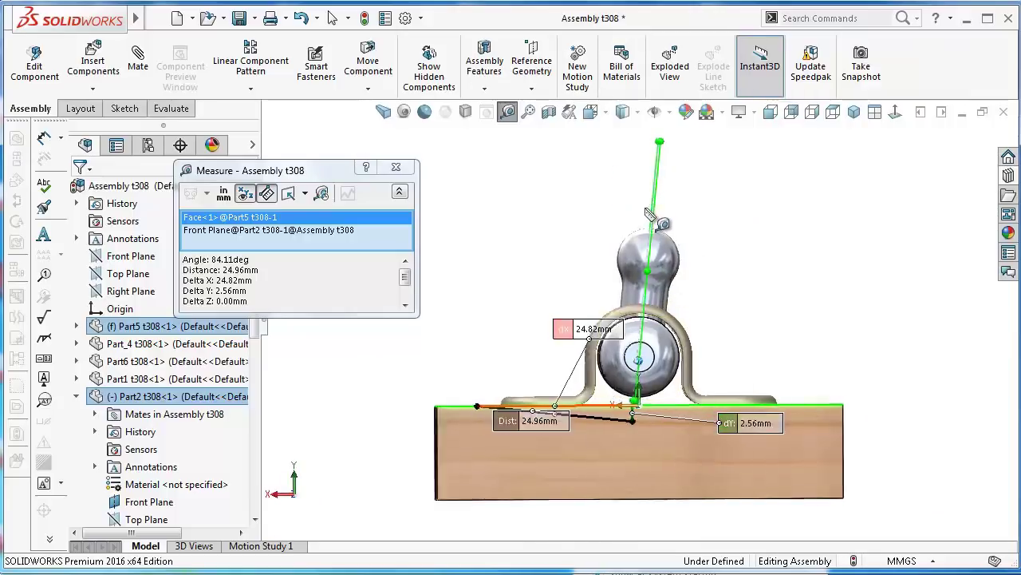
Close the measurement, return to the isometric view, and start a mate from the bolt's Front Plane
click(399, 170)
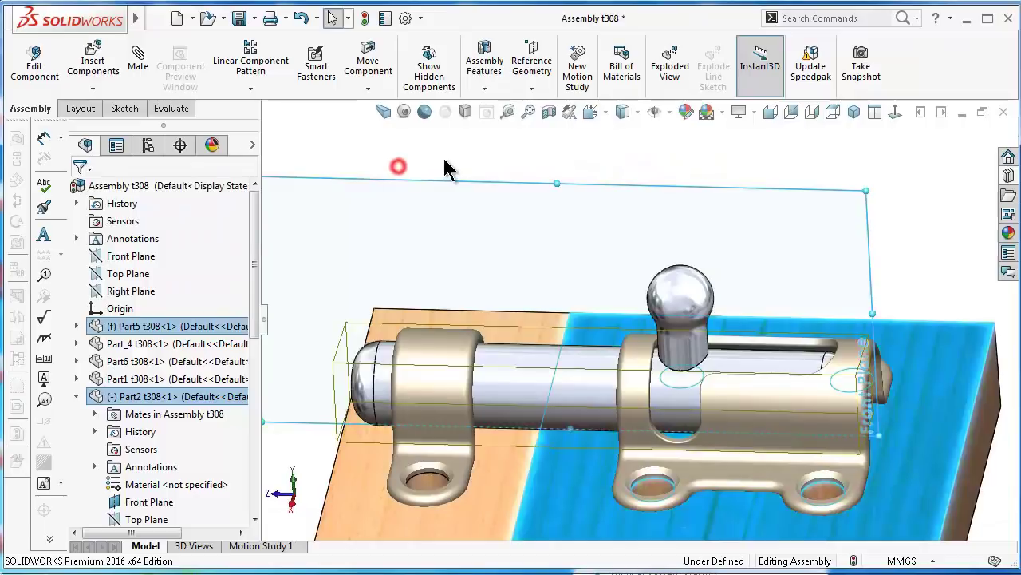
click(456, 157)
key(ctrl+shift+z)
key(ctrl+shift+z)
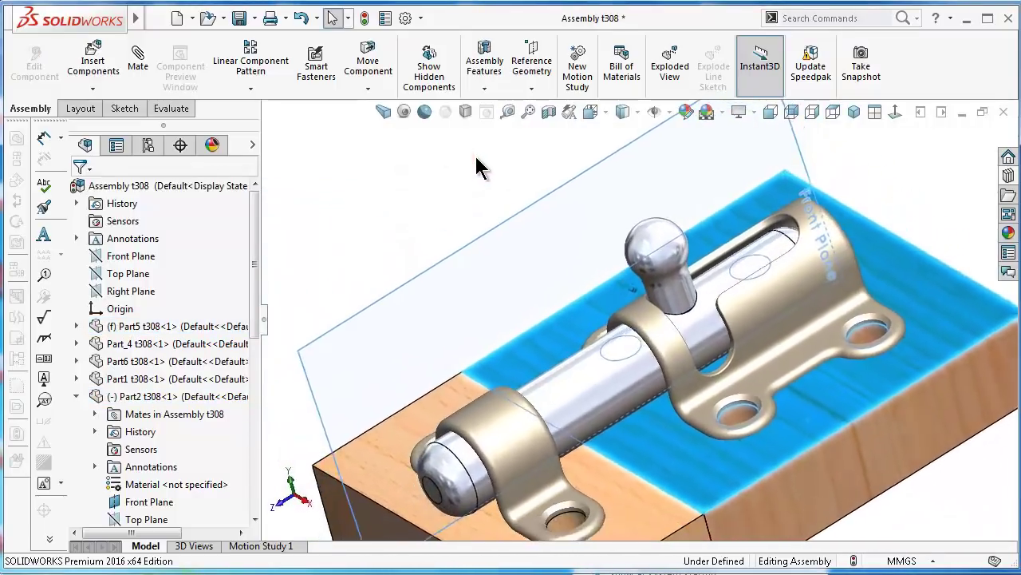
key(ctrl+shift+z)
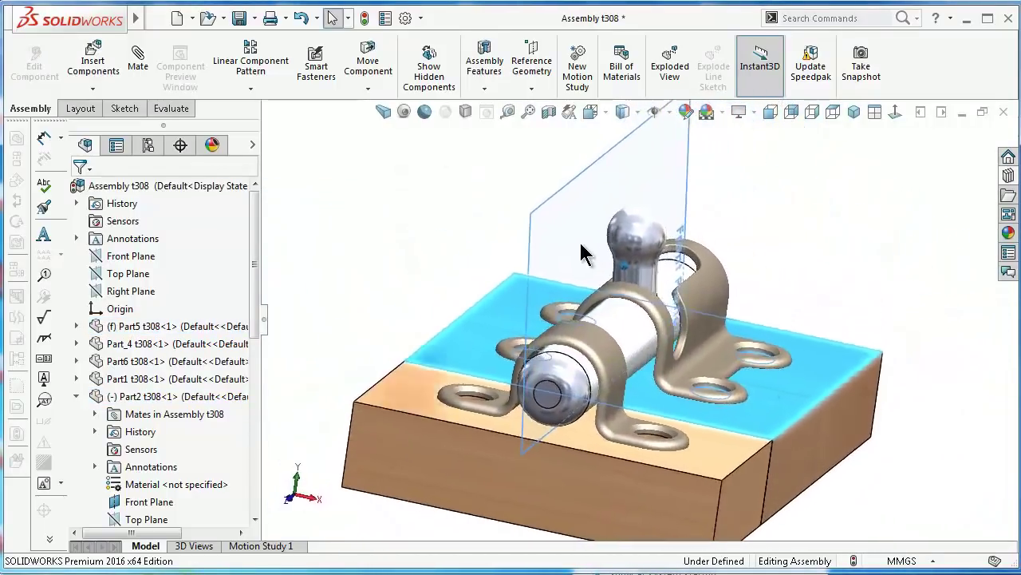
click(436, 215)
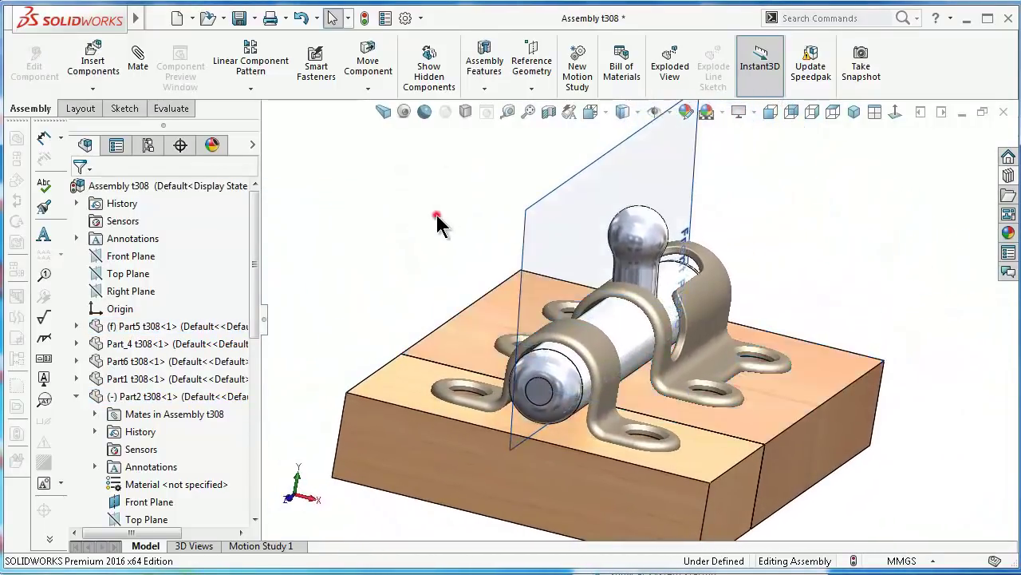
click(538, 201)
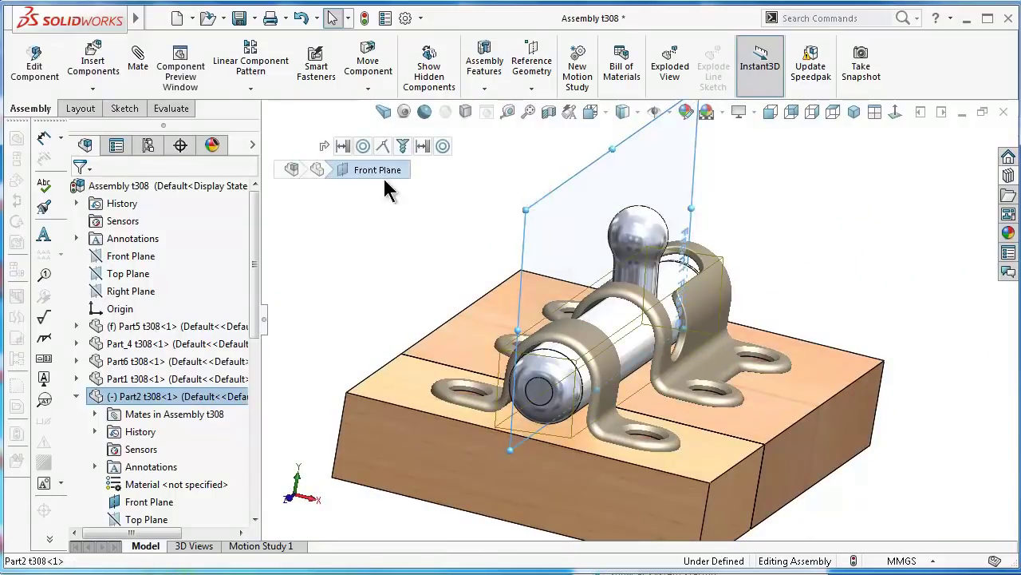
click(137, 52)
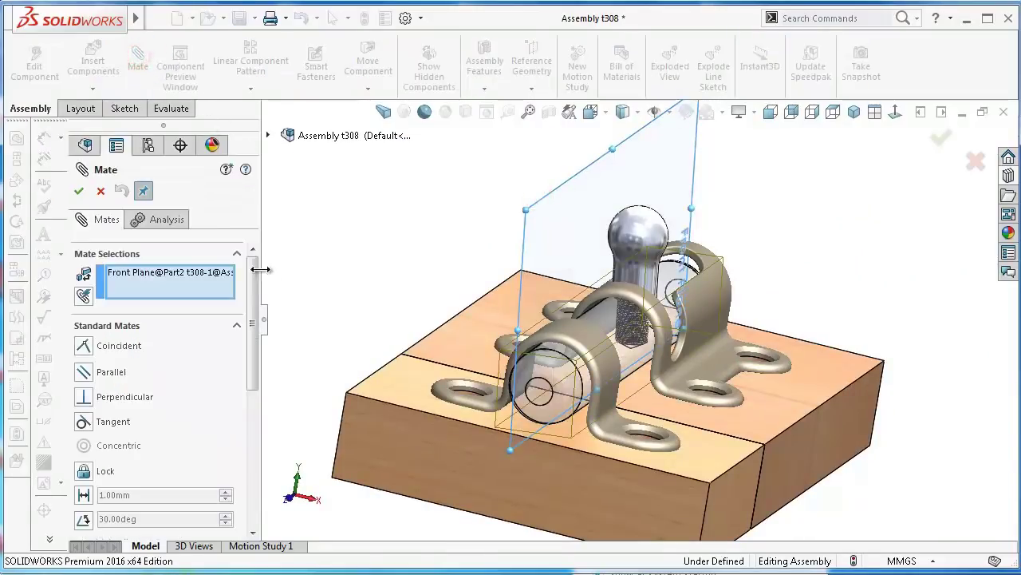
Set the limit angle to 180-84 (96°) with a 0.45° minimum
drag(255, 271, 254, 391)
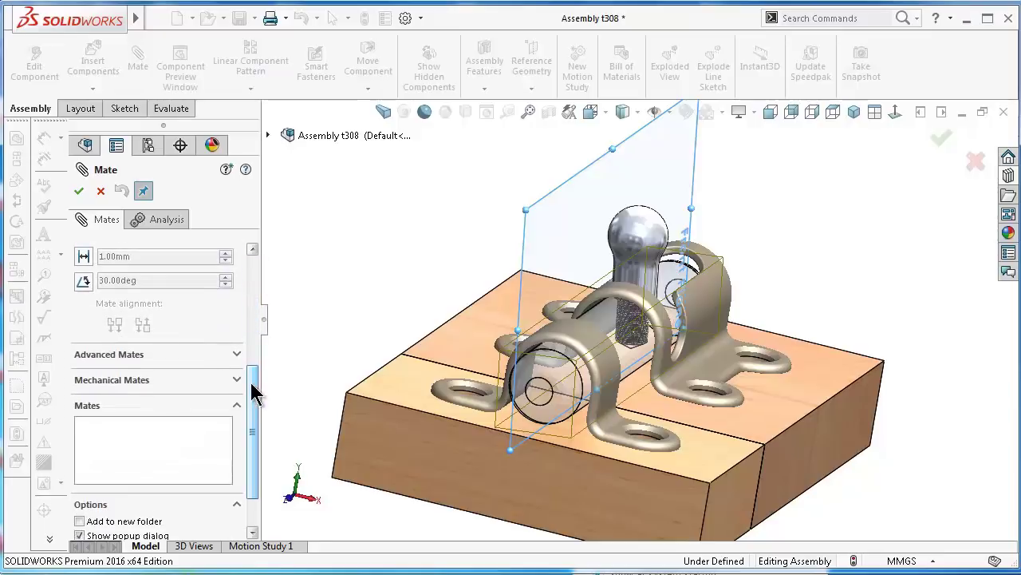
click(236, 354)
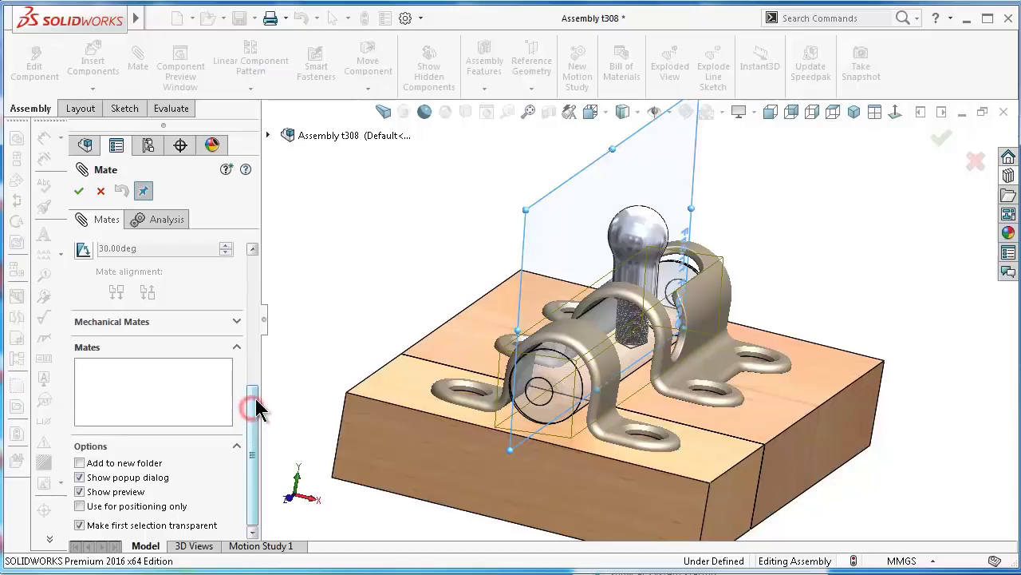
drag(254, 406, 231, 364)
click(85, 330)
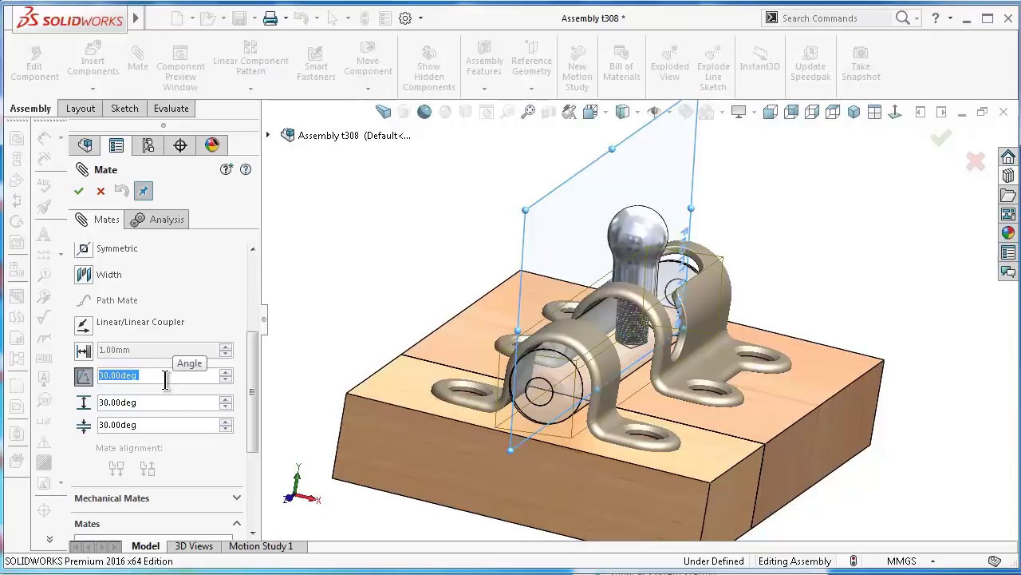
text(180)
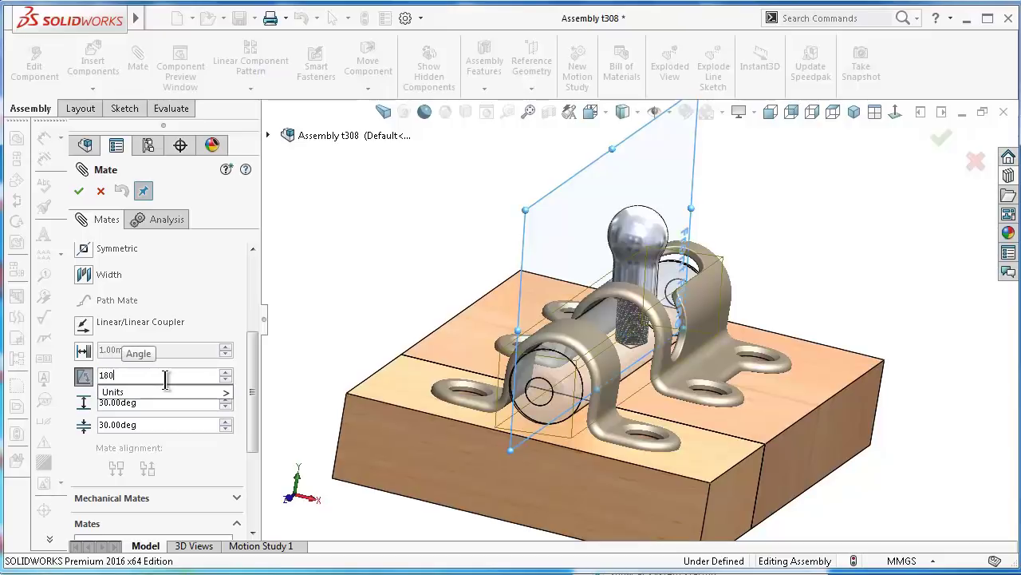
text(-)
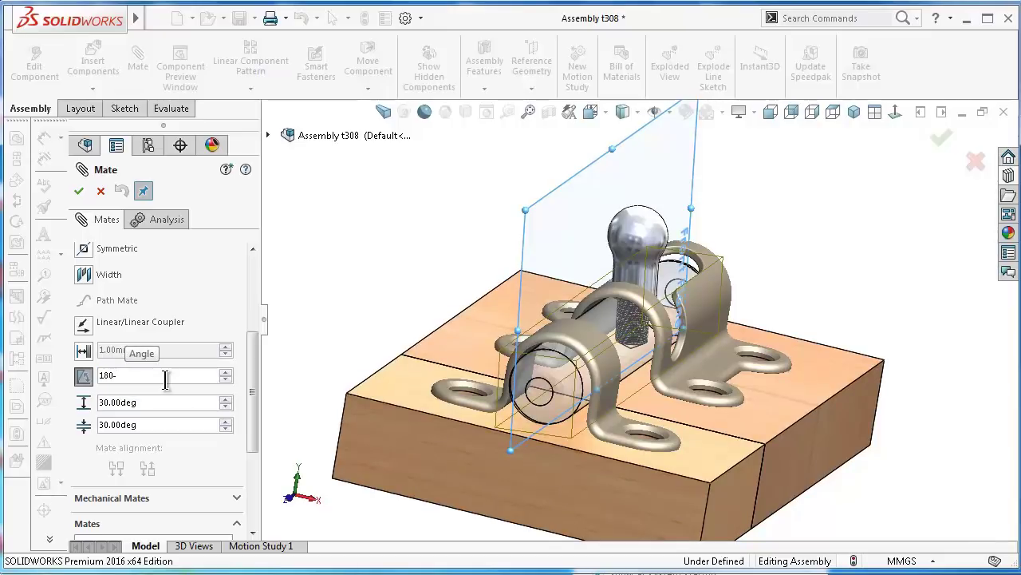
text(84)
click(146, 425)
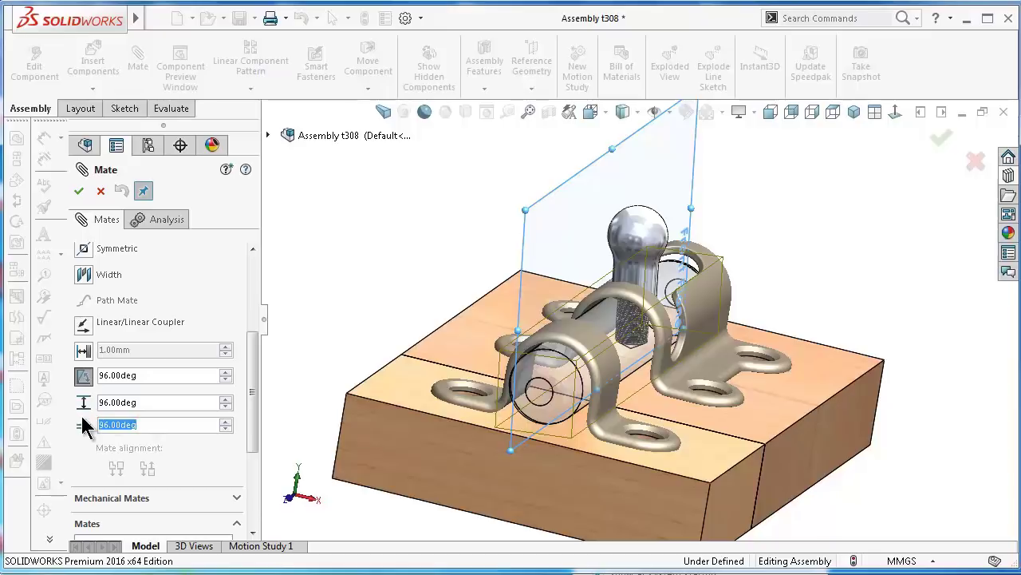
text(0.)
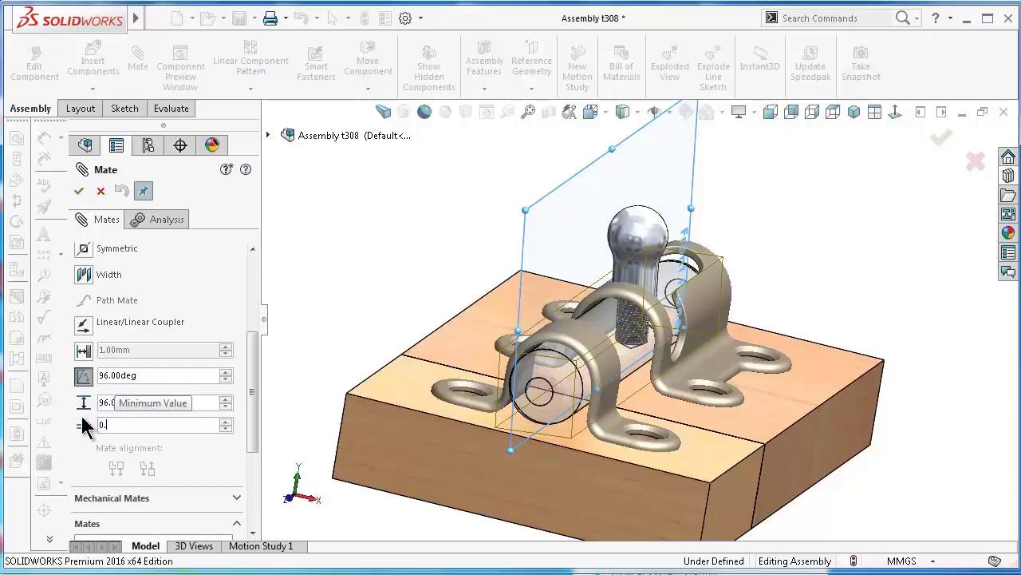
text(45)
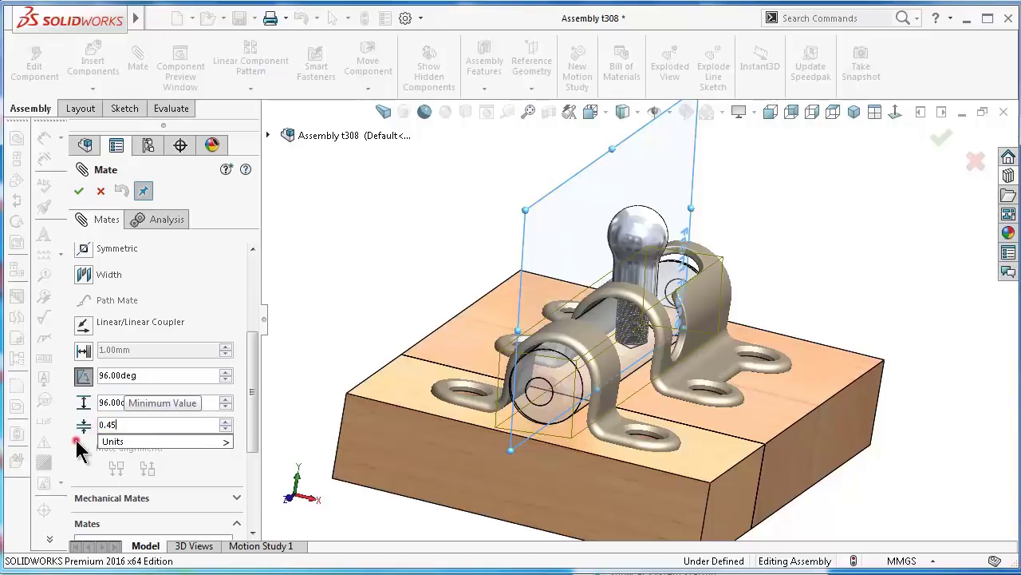
click(76, 442)
scroll(257, 376, up, 5)
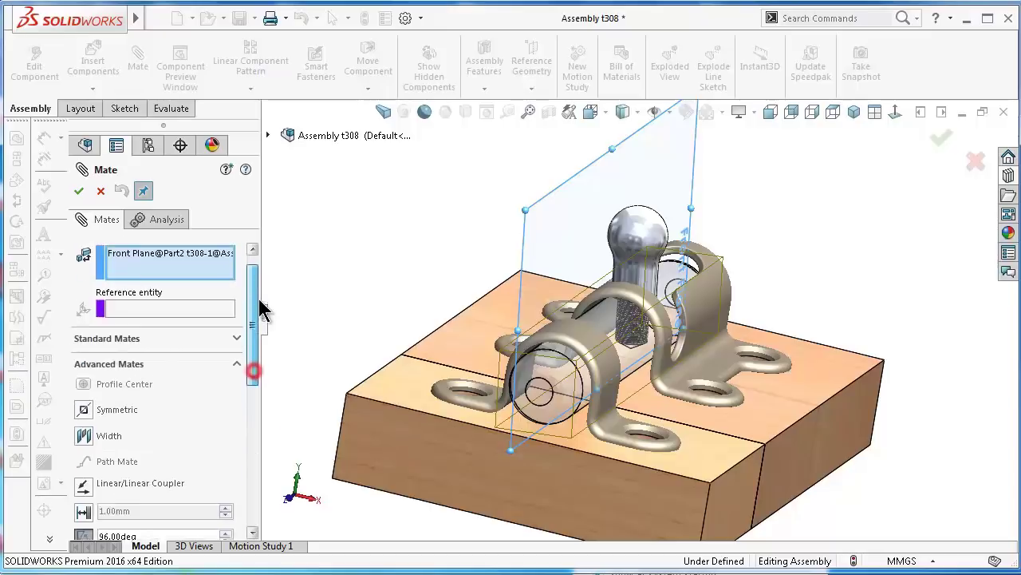
scroll(239, 335, up, 1)
click(170, 284)
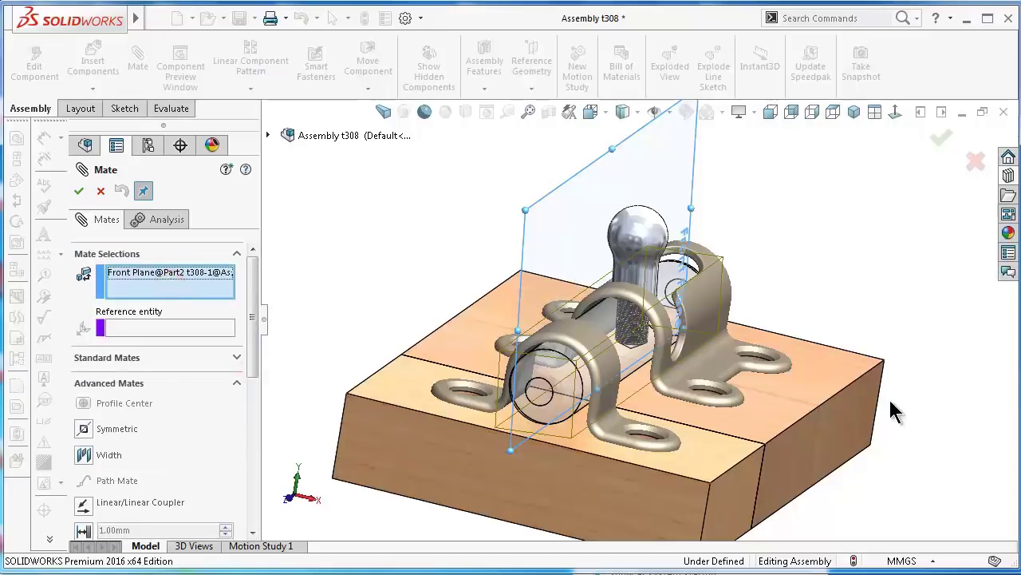
Pick the block's top face as second reference and flip the alignment so the handle stands upright
click(829, 382)
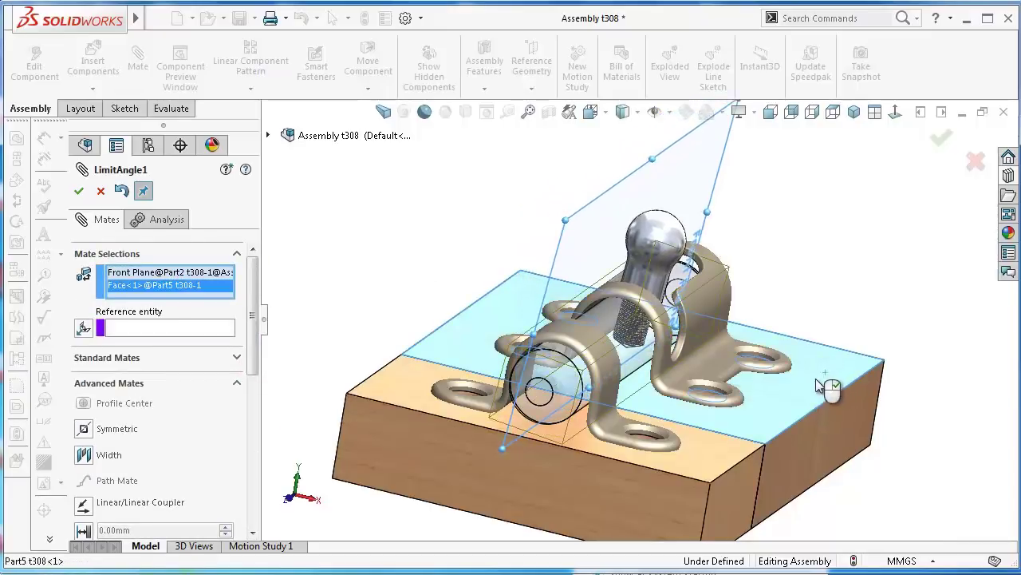
drag(252, 349, 253, 461)
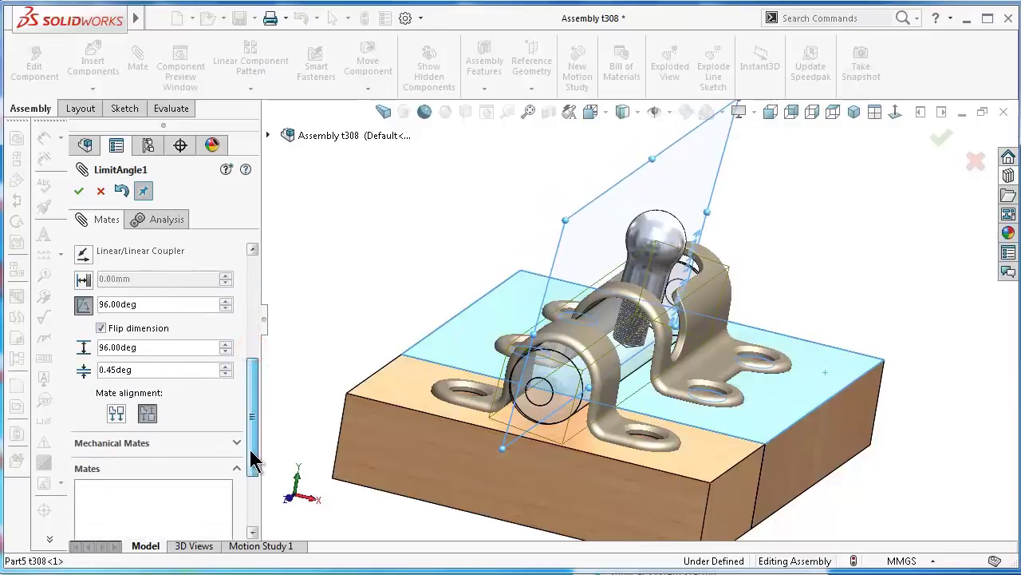
key(ctrl+1)
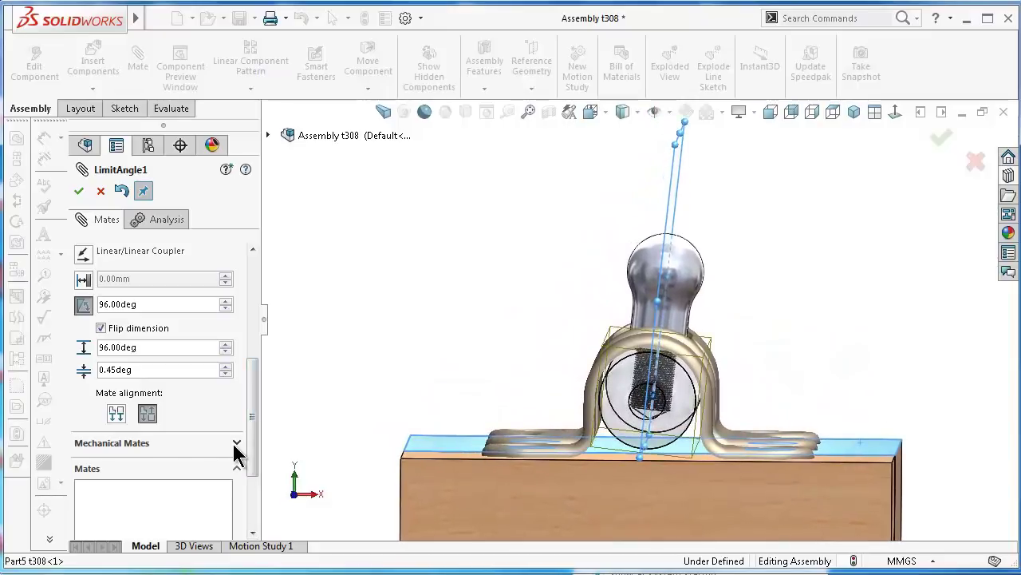
click(102, 328)
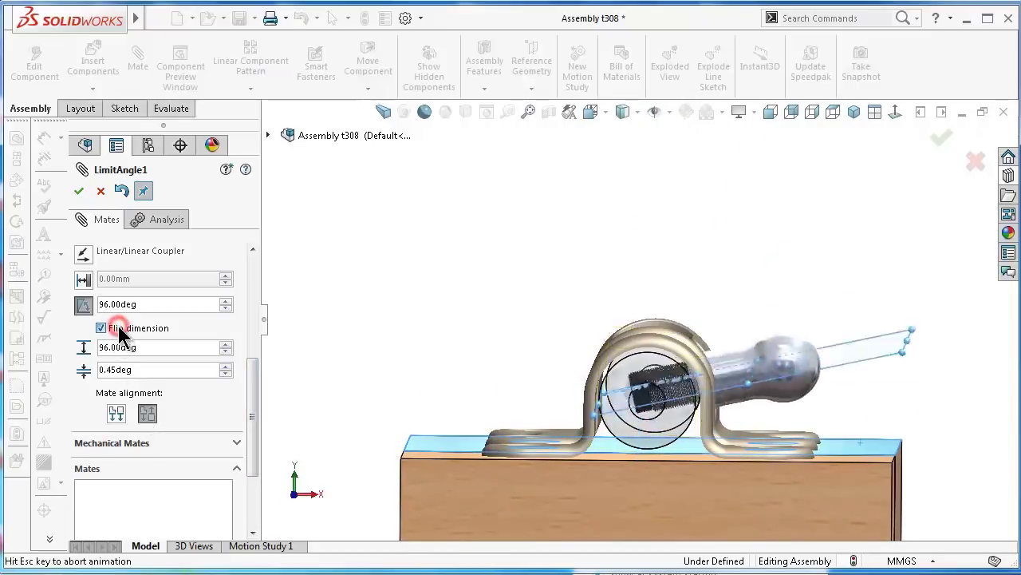
click(118, 328)
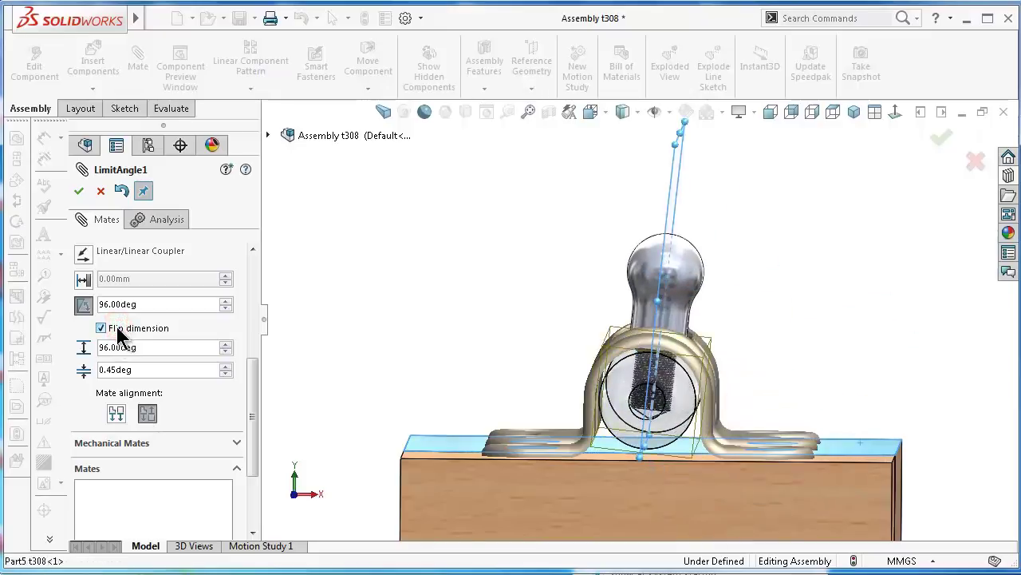
click(116, 413)
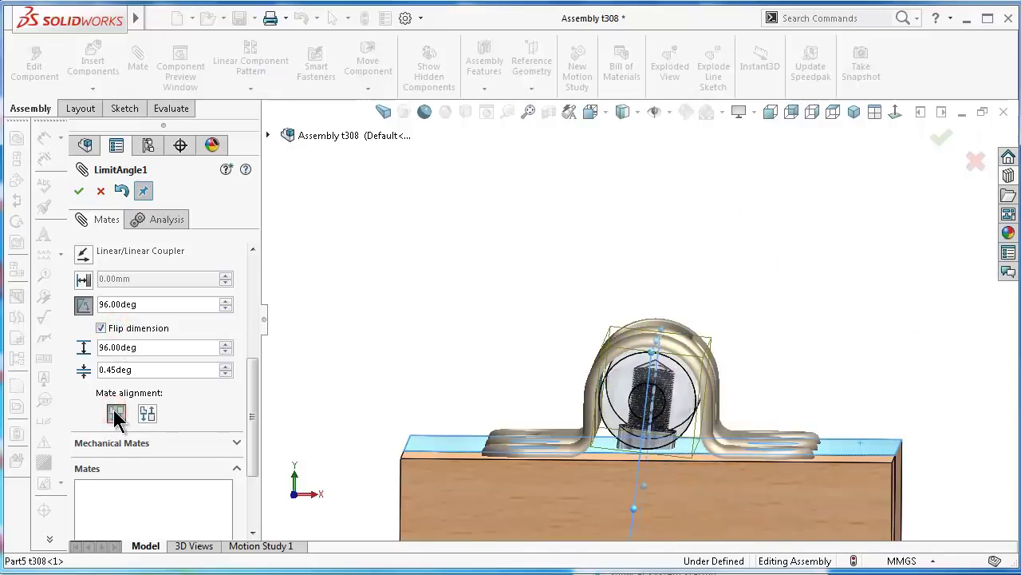
click(147, 413)
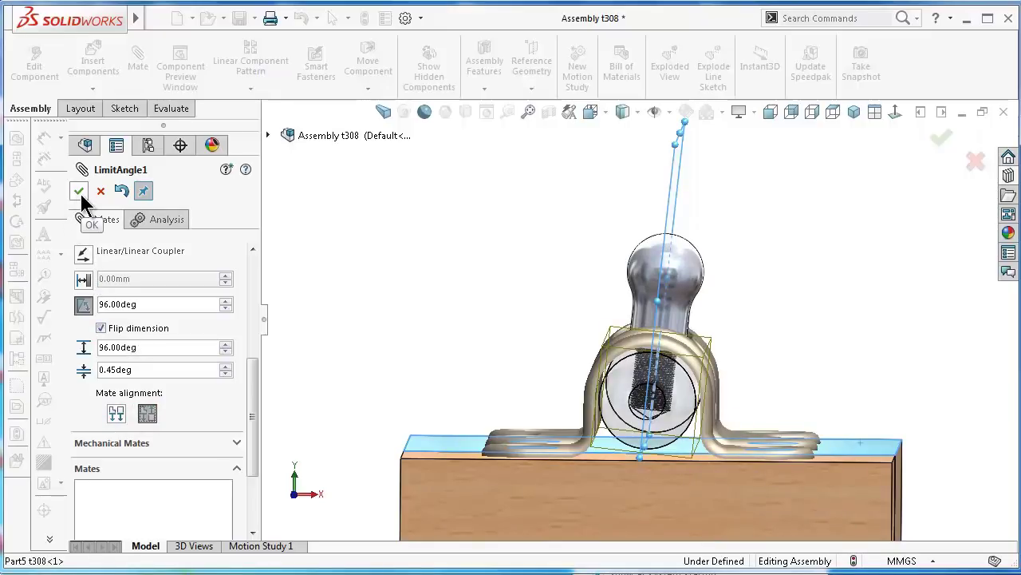
Set the angle and maximum to 84° and confirm the LimitAngle1 mate
click(226, 301)
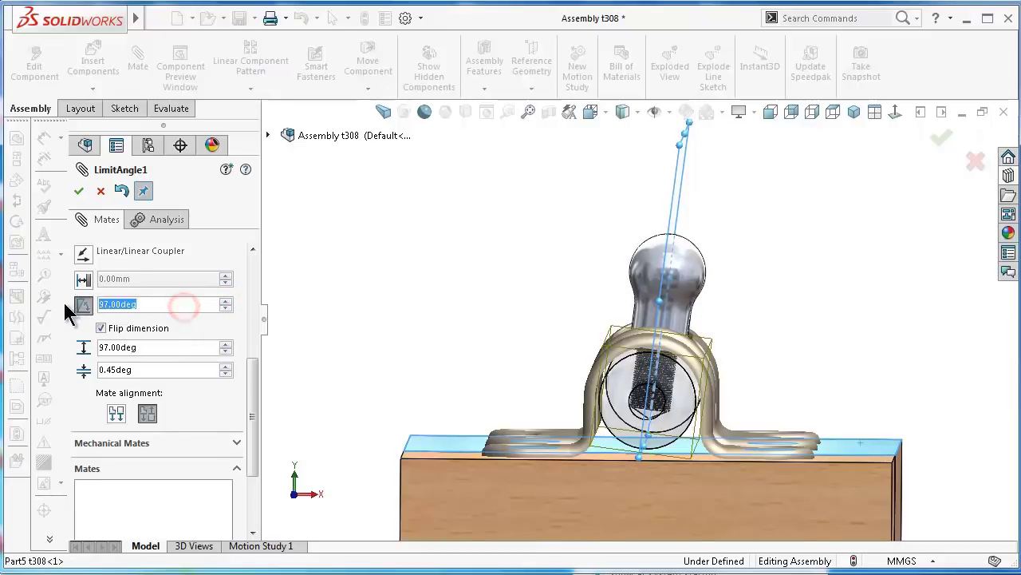
text(84)
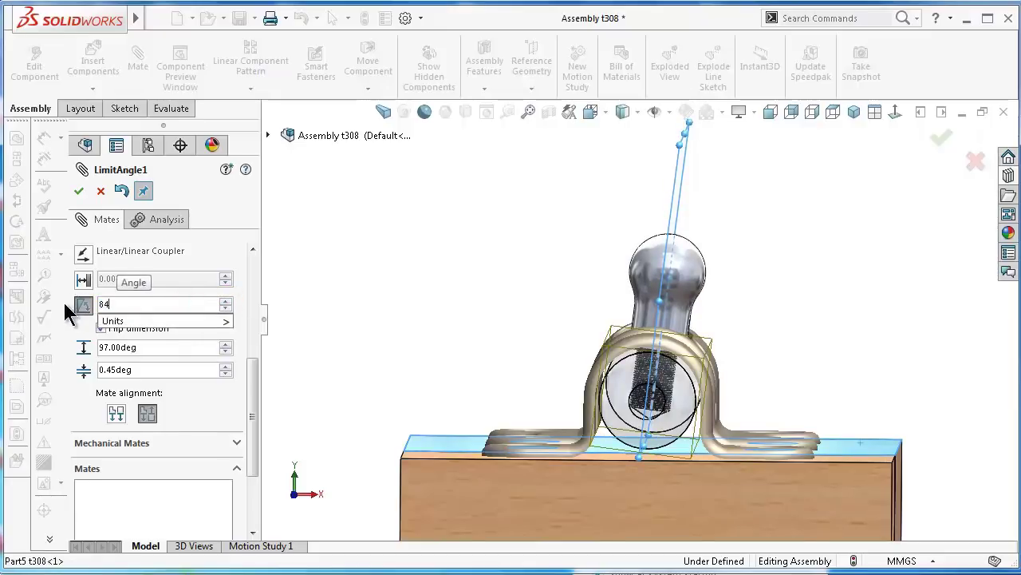
key(Return)
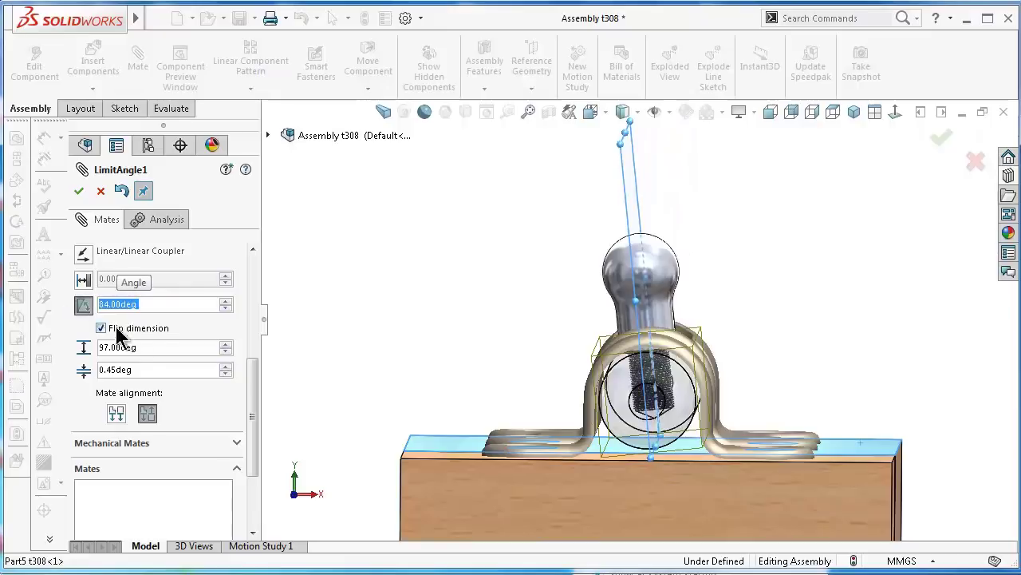
key(ctrl+1)
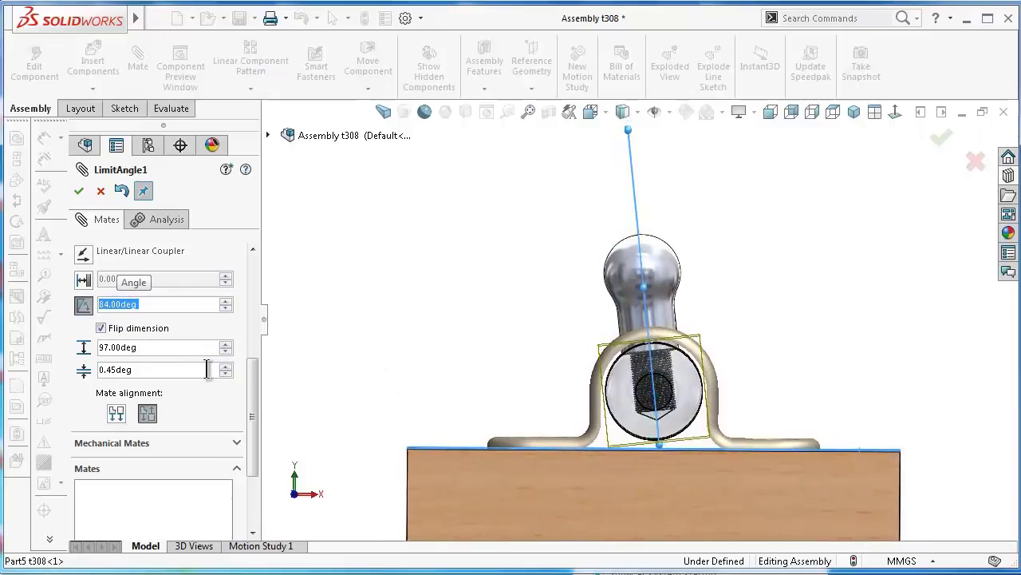
click(172, 348)
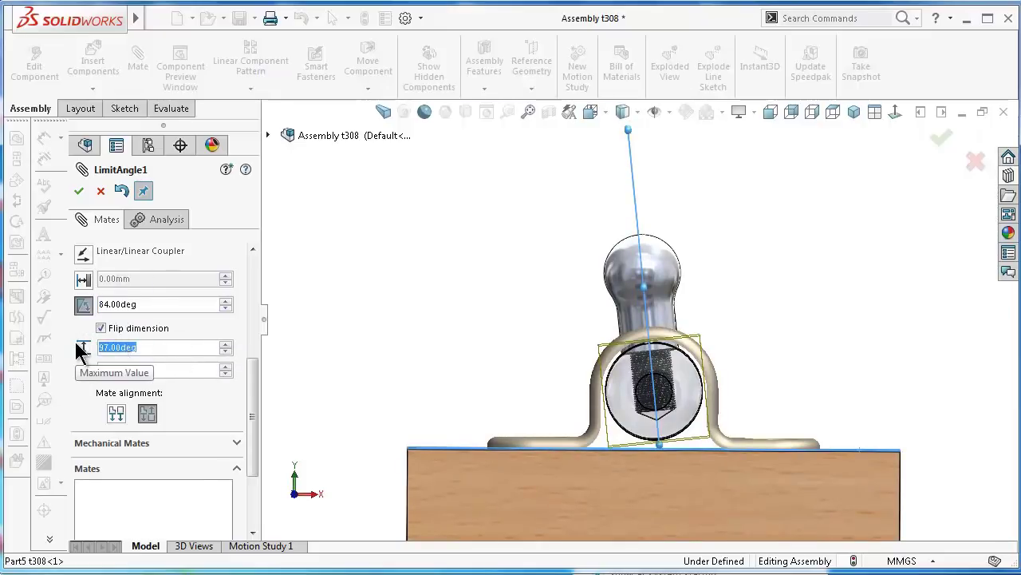
right_click(103, 371)
mouse_move(159, 364)
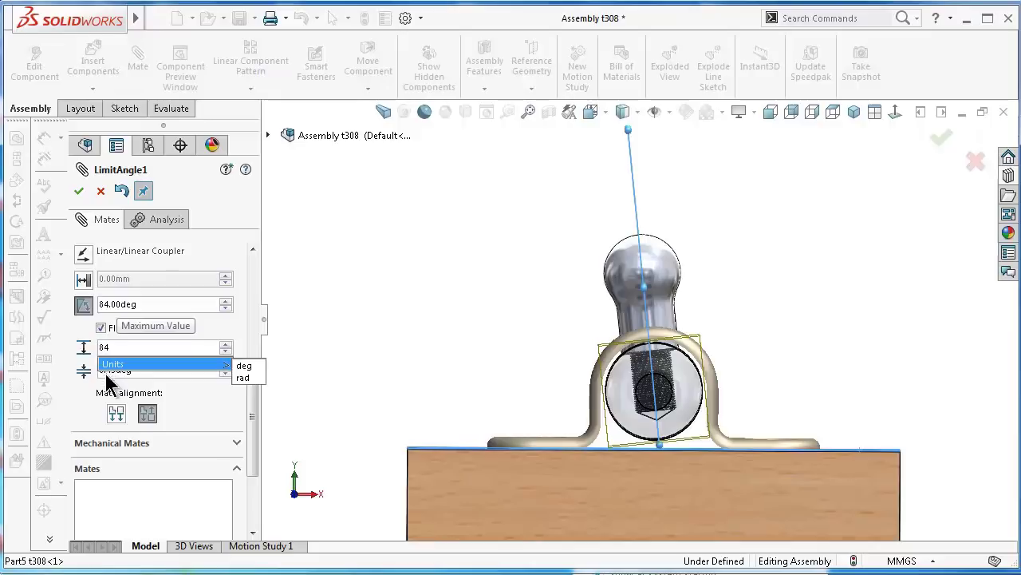
click(72, 401)
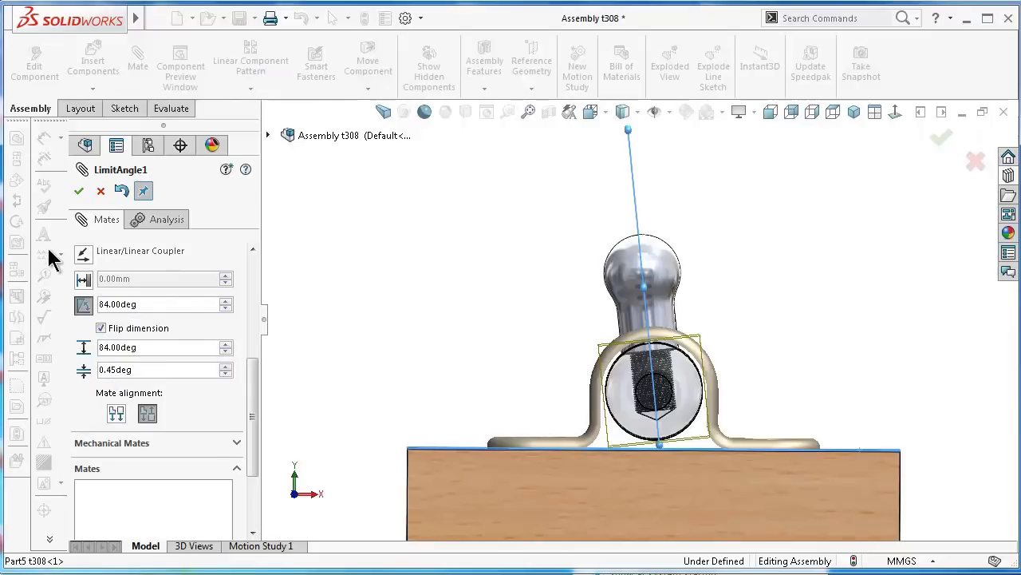
click(78, 192)
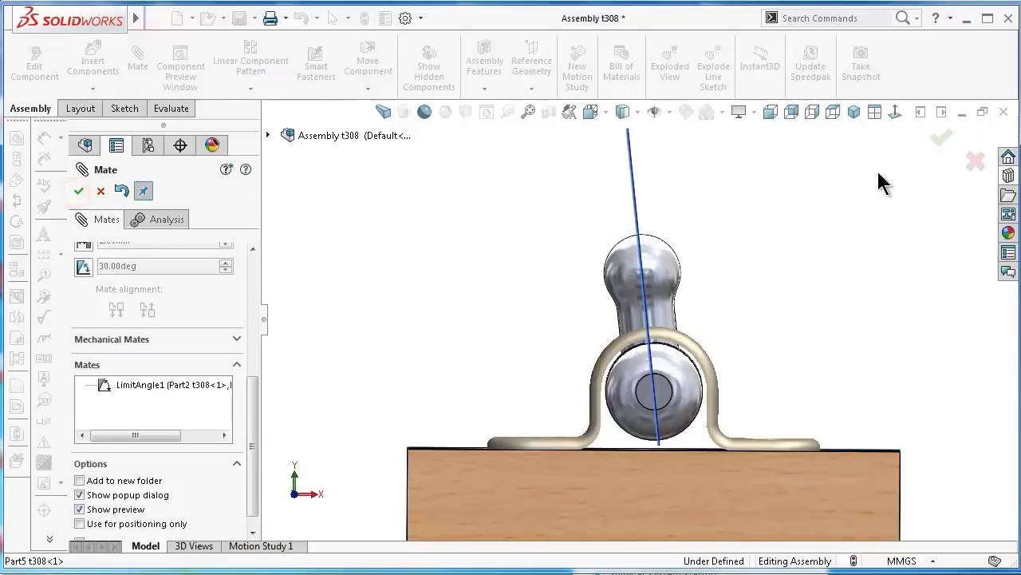
Drag the handle around its pivot from several angles to test its angle limits
click(941, 138)
middle_drag(701, 299, 666, 291)
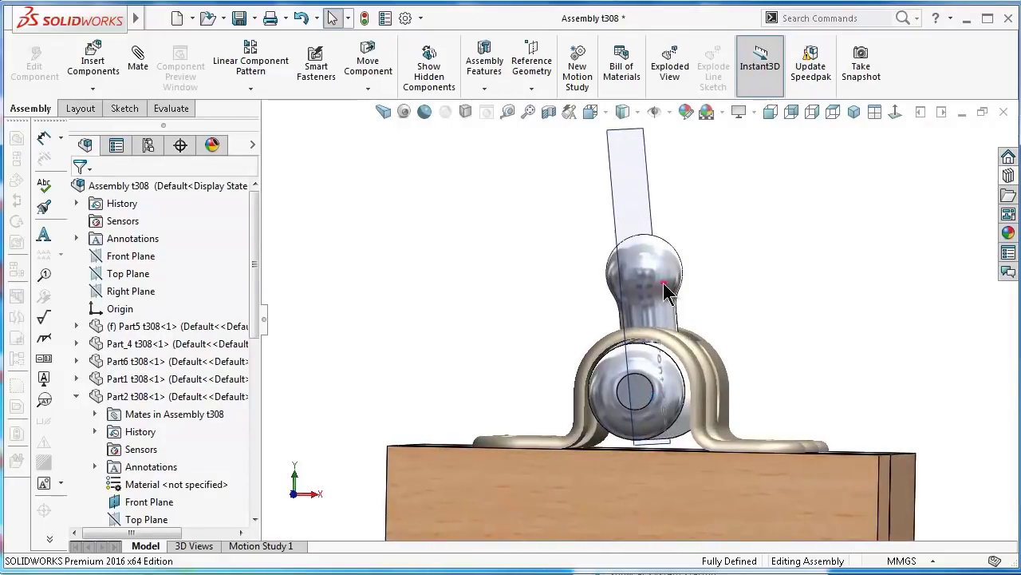
click(666, 291)
mouse_move(662, 304)
mouse_down()
mouse_move(569, 296)
mouse_move(490, 346)
mouse_move(642, 277)
mouse_move(766, 314)
mouse_up()
key(Escape)
key(Right)
key(Right)
key(Right)
key(Right)
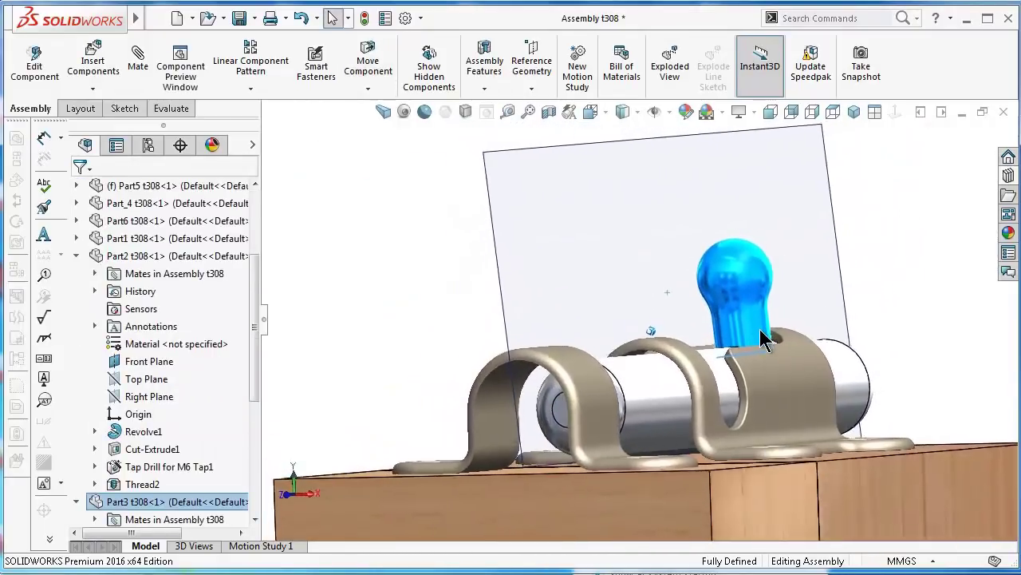
key(Right)
middle_drag(752, 303, 557, 337)
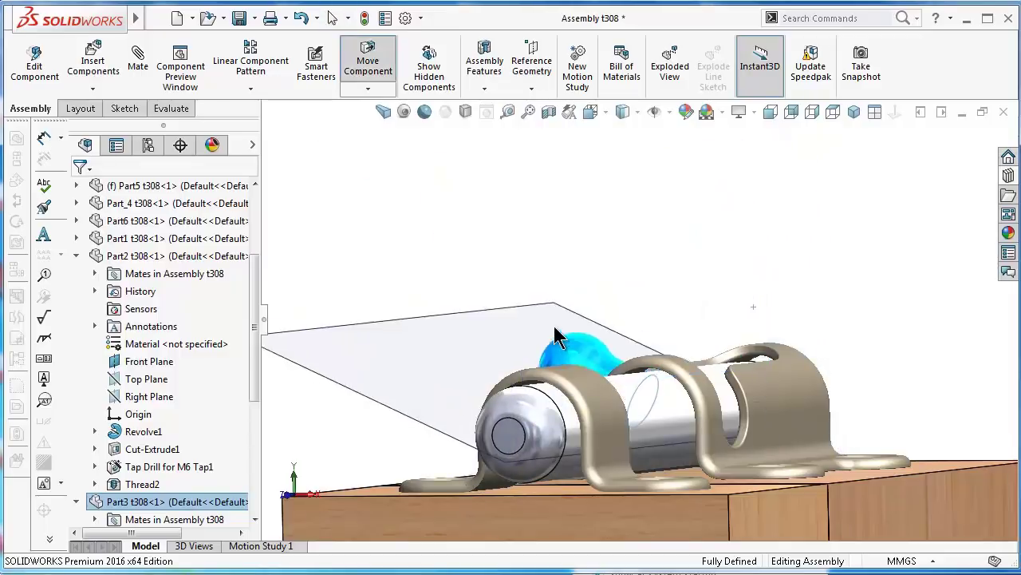
drag(556, 336, 570, 290)
key(Escape)
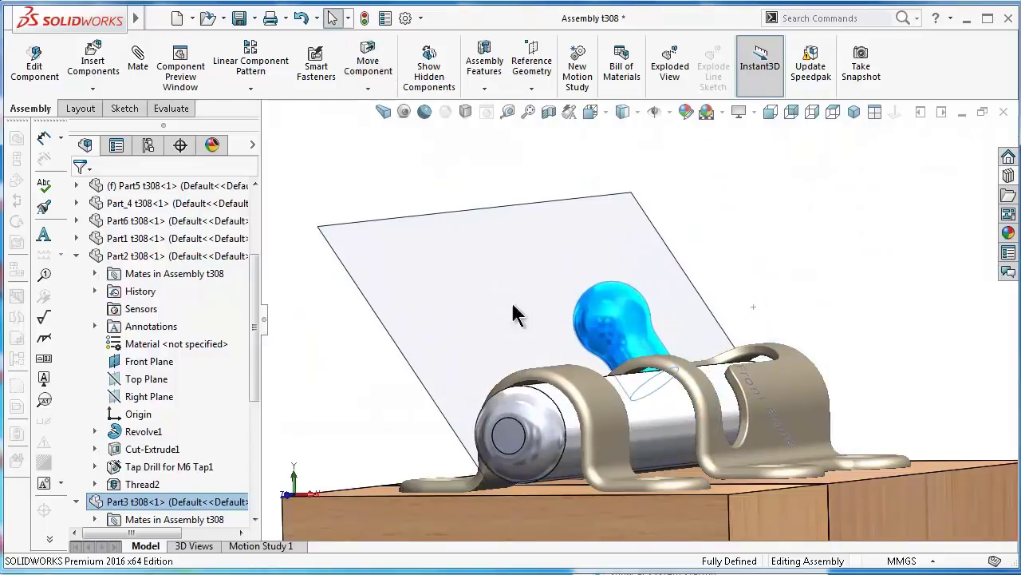
Swing the handle upright and scroll the tree down to LimitAngle1 in the Mates folder
drag(258, 373, 258, 410)
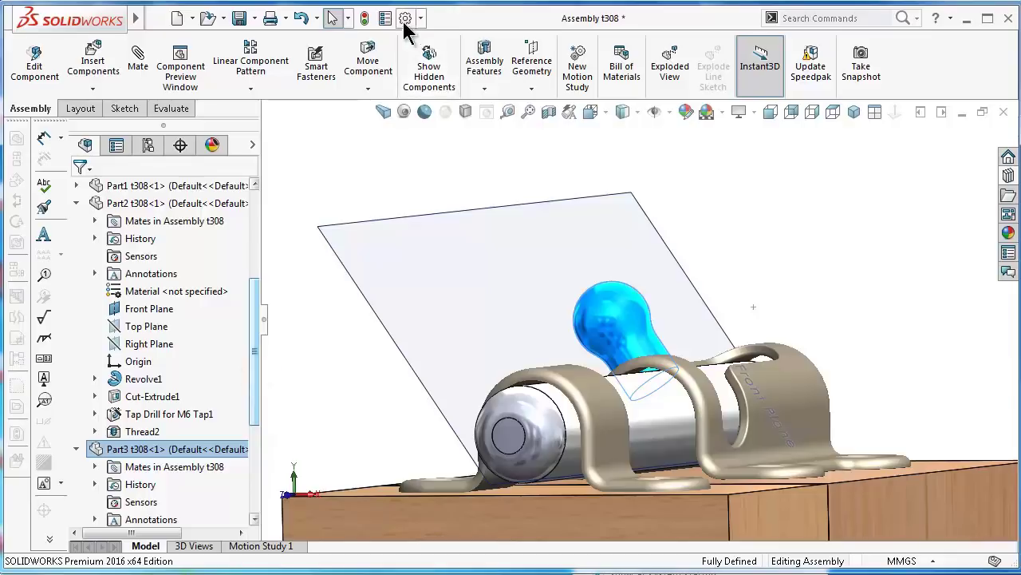
click(551, 281)
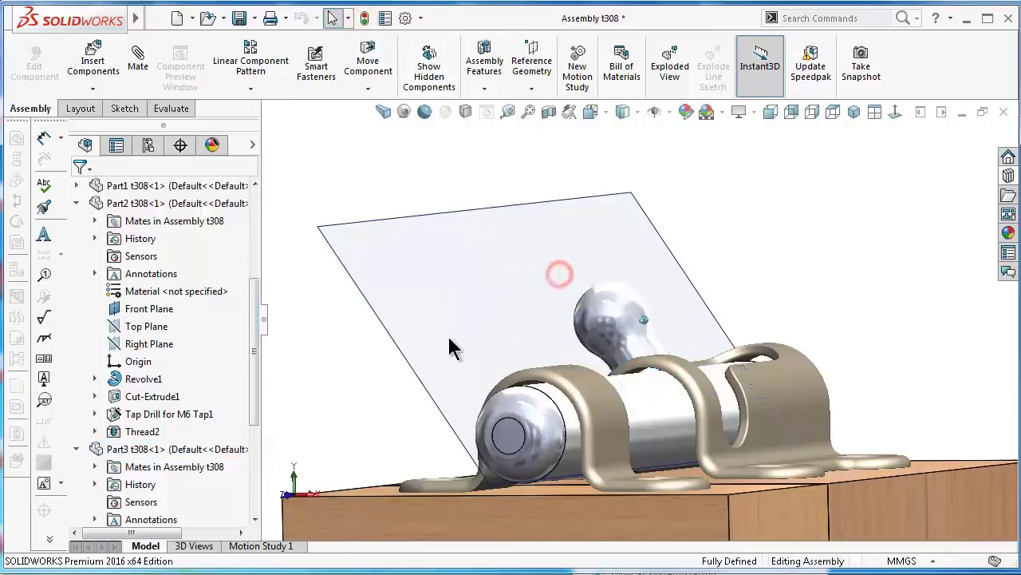
middle_drag(619, 316, 533, 464)
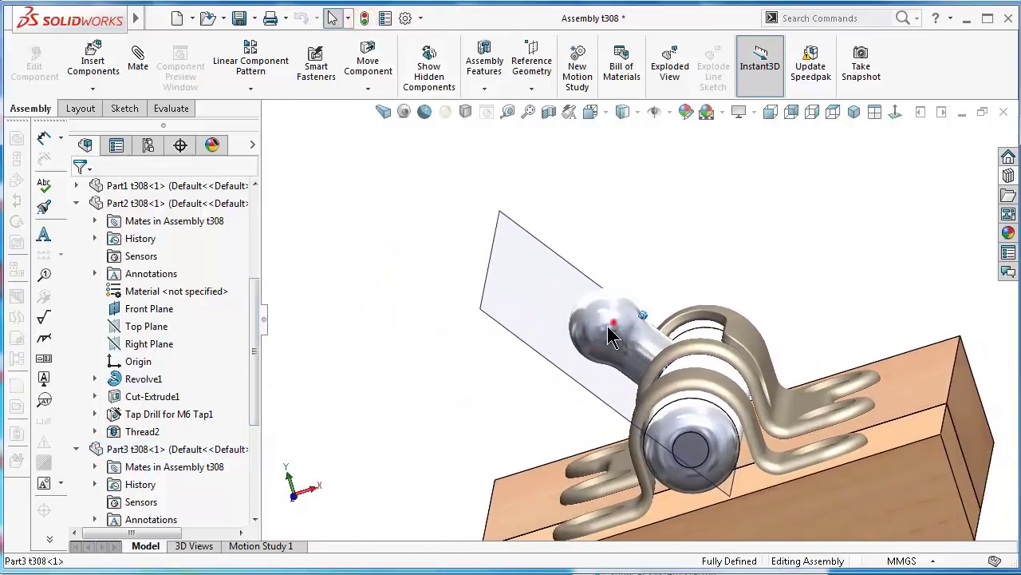
drag(590, 343, 729, 300)
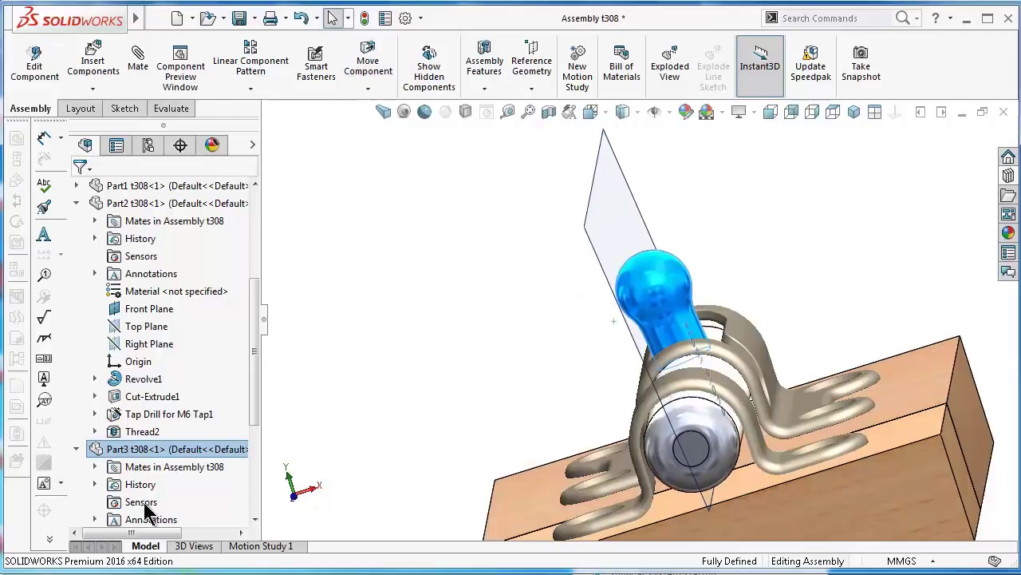
drag(257, 403, 254, 488)
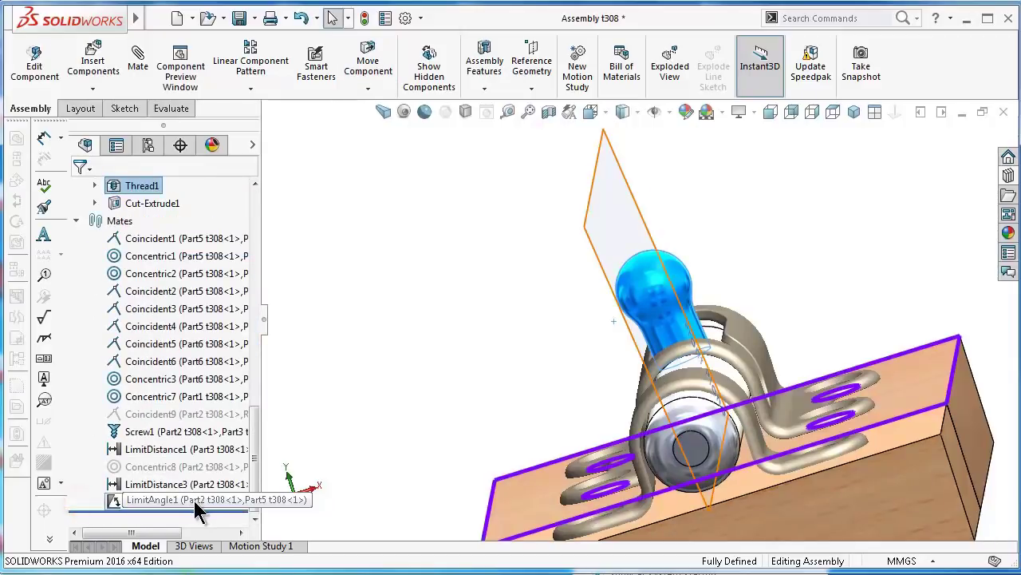
Tick Flip dimension on LimitAngle1 so the handle swings down to lie on the right
click(195, 502)
click(205, 455)
scroll(114, 374, down, 5)
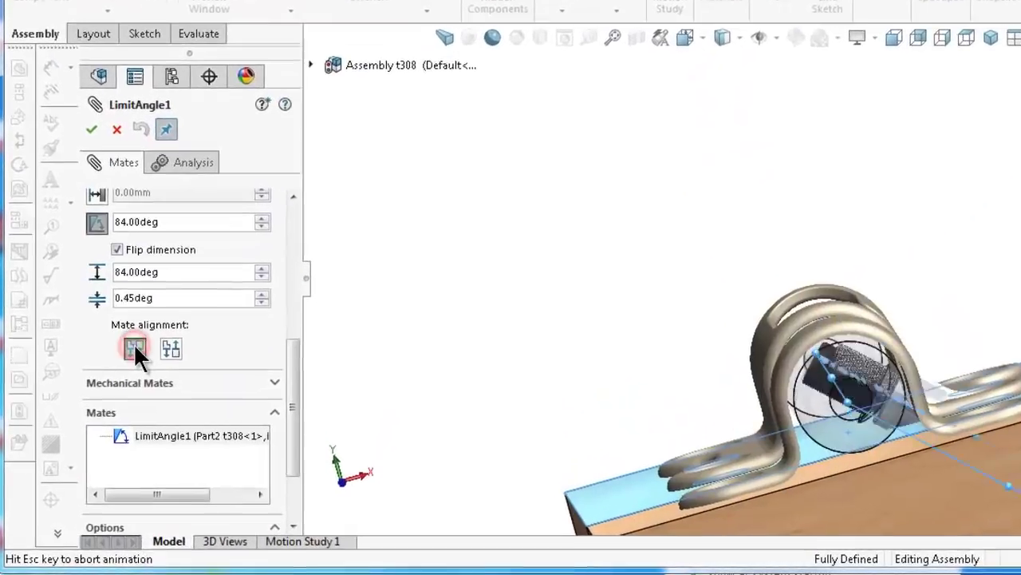
click(119, 240)
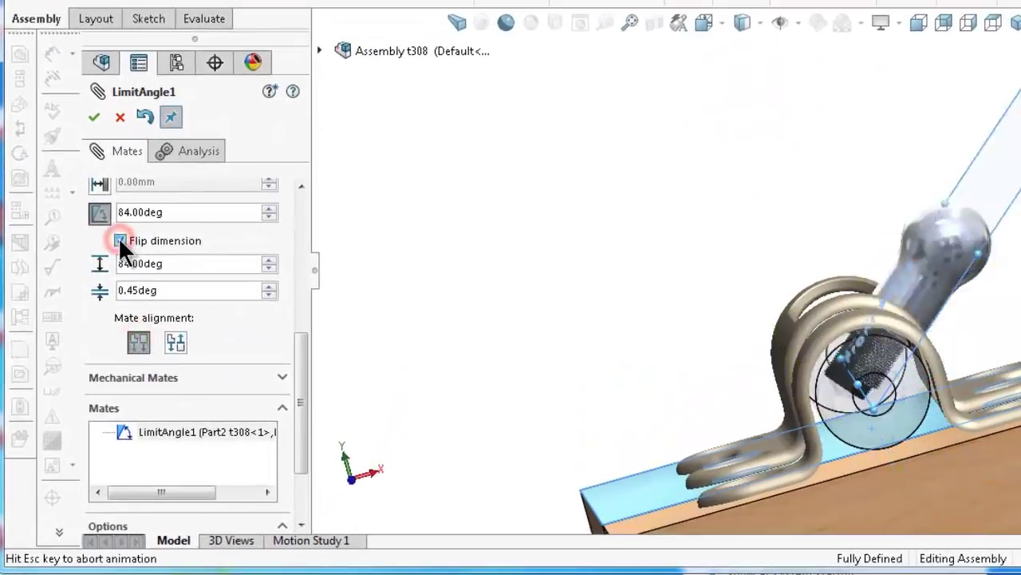
click(93, 117)
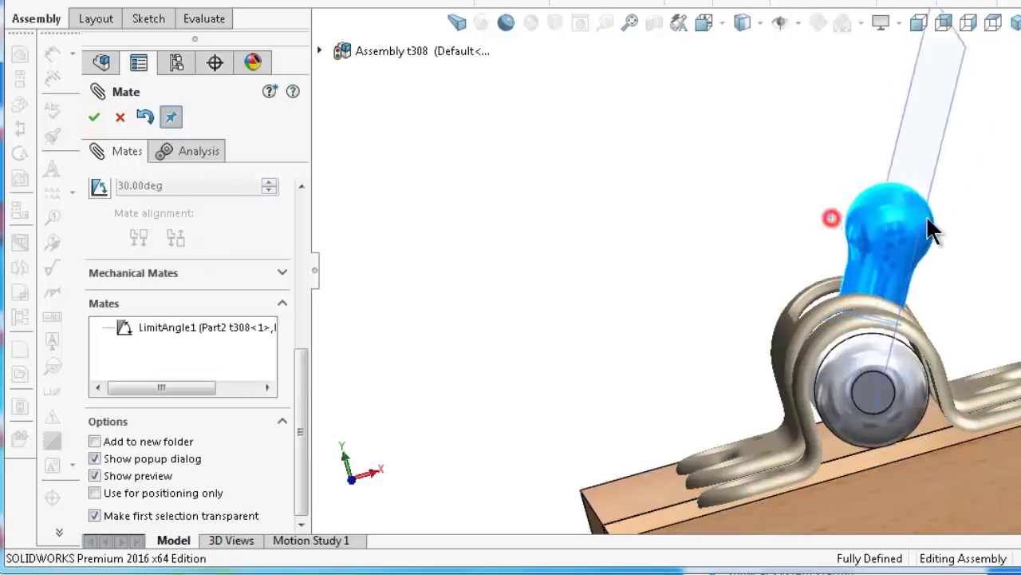
drag(832, 217, 1012, 331)
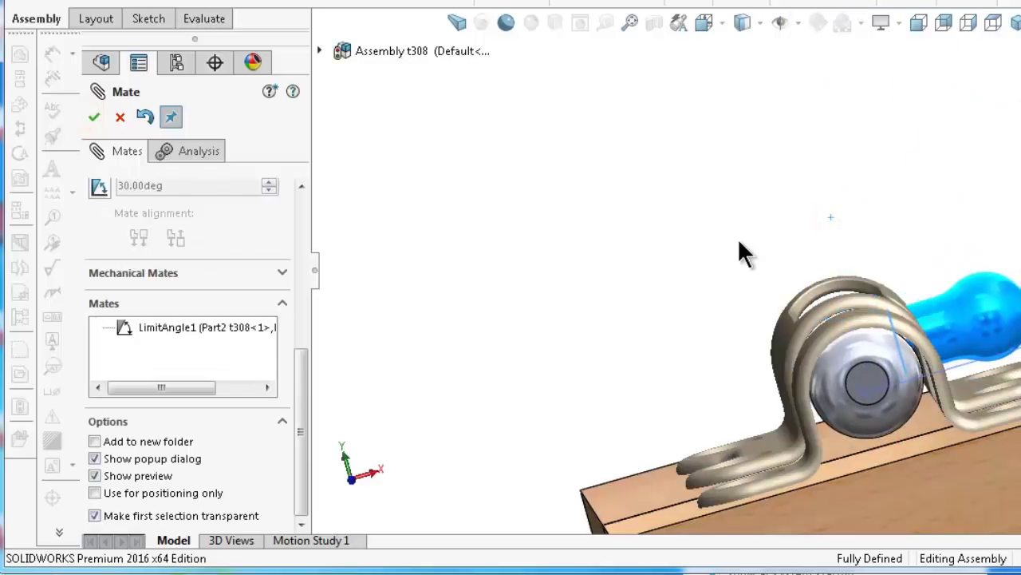
click(667, 268)
click(994, 312)
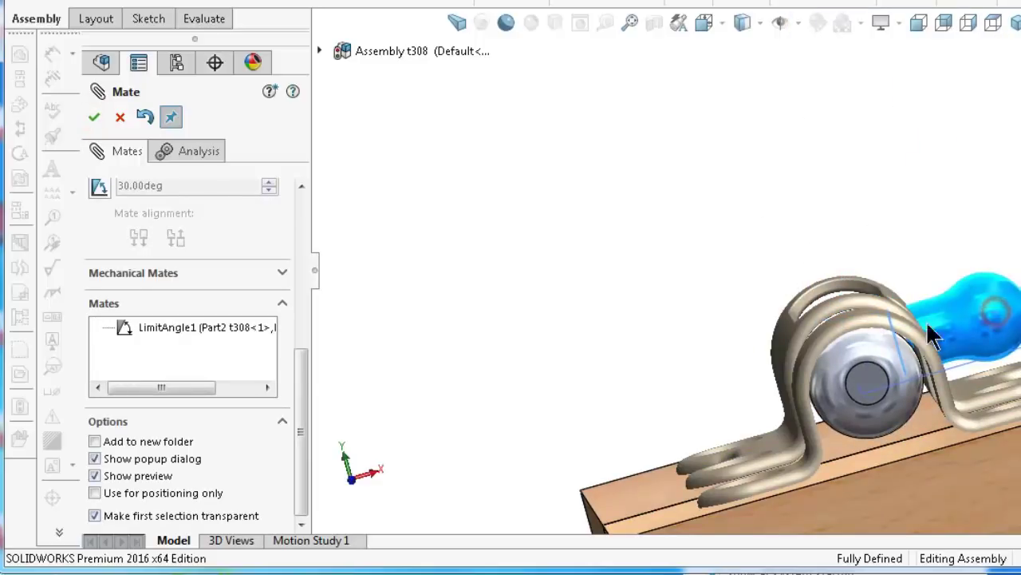
Drag the ball knob back upright above the bracket and view the latch isometrically (Ctrl+7)
click(117, 118)
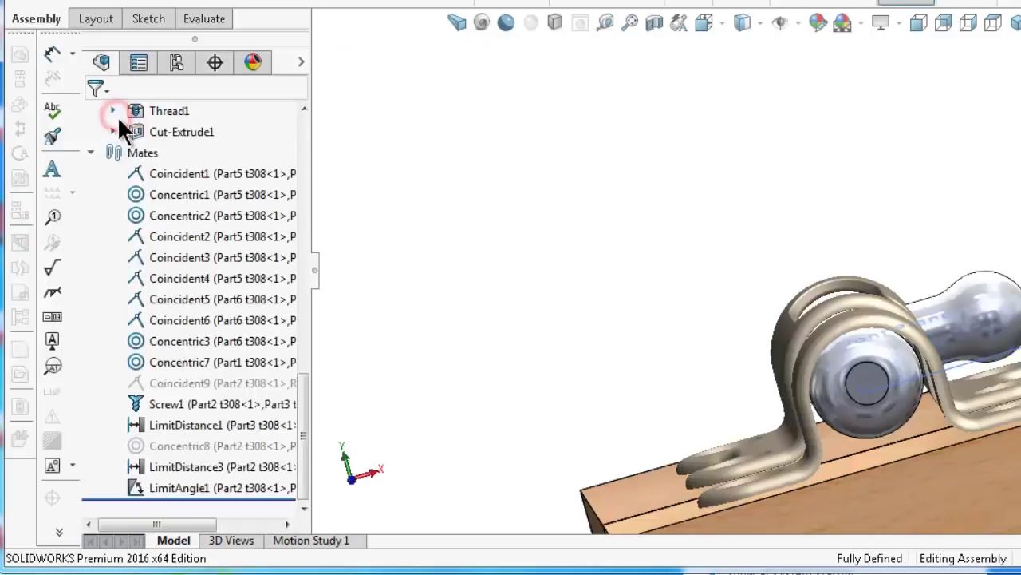
mouse_move(950, 308)
mouse_down()
mouse_move(654, 295)
mouse_move(727, 284)
mouse_move(996, 329)
mouse_up()
middle_drag(997, 329, 1020, 319)
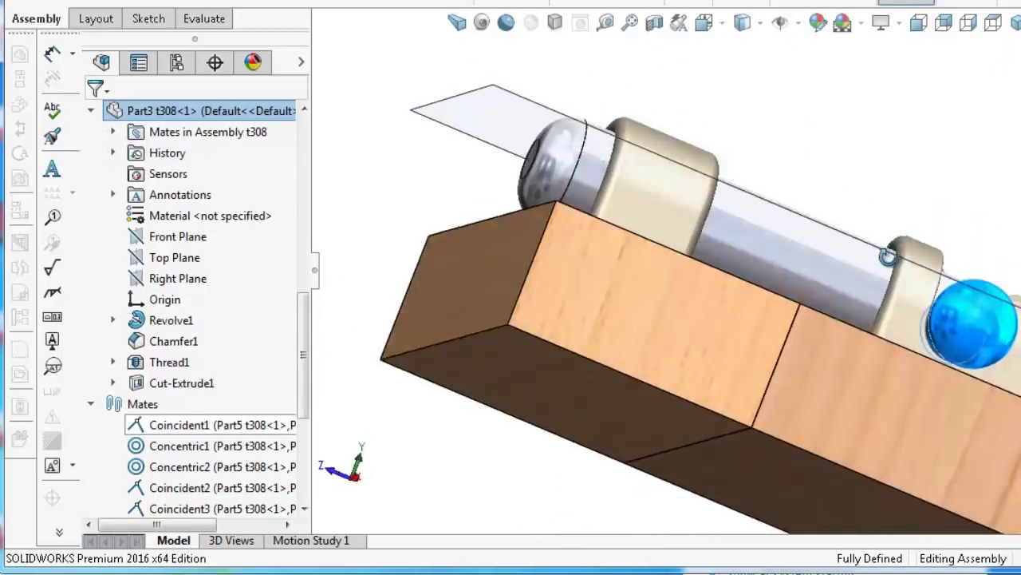
scroll(1014, 320, down, 2)
scroll(1013, 319, down, 2)
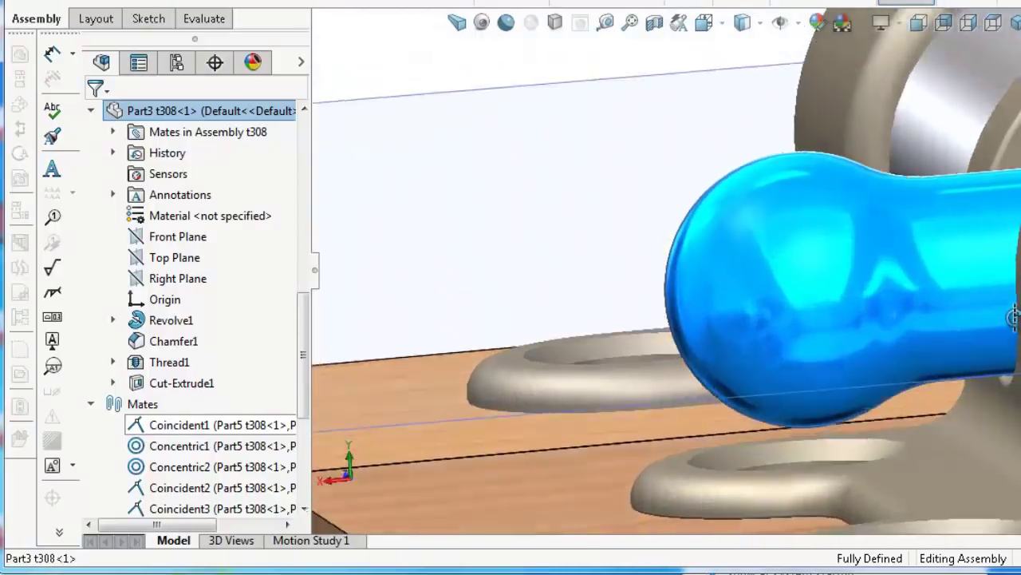
scroll(1014, 319, down, 2)
scroll(1013, 320, down, 2)
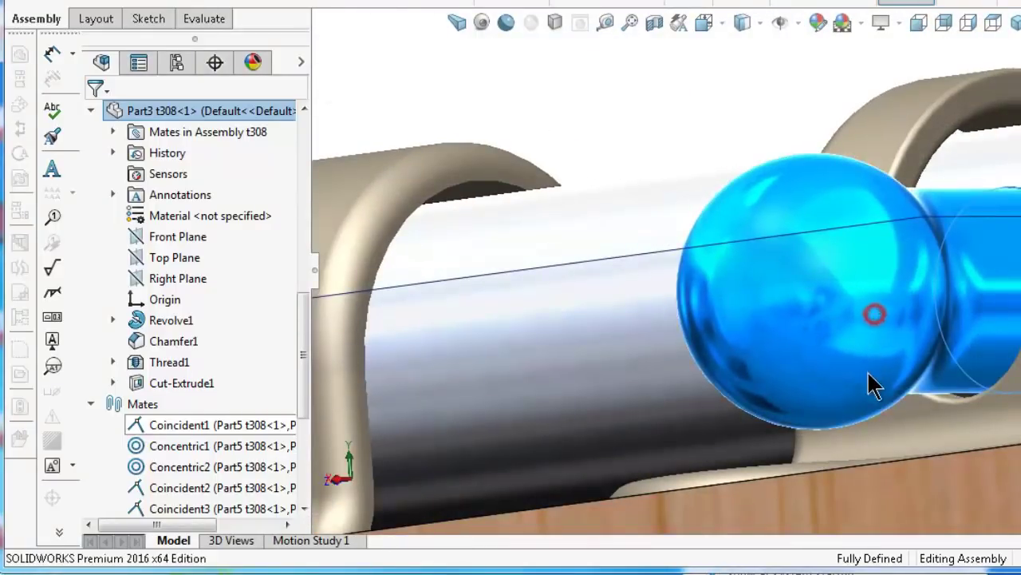
mouse_move(869, 383)
middle_down()
mouse_move(994, 165)
mouse_move(1017, 216)
mouse_move(849, 354)
mouse_move(1006, 279)
middle_up()
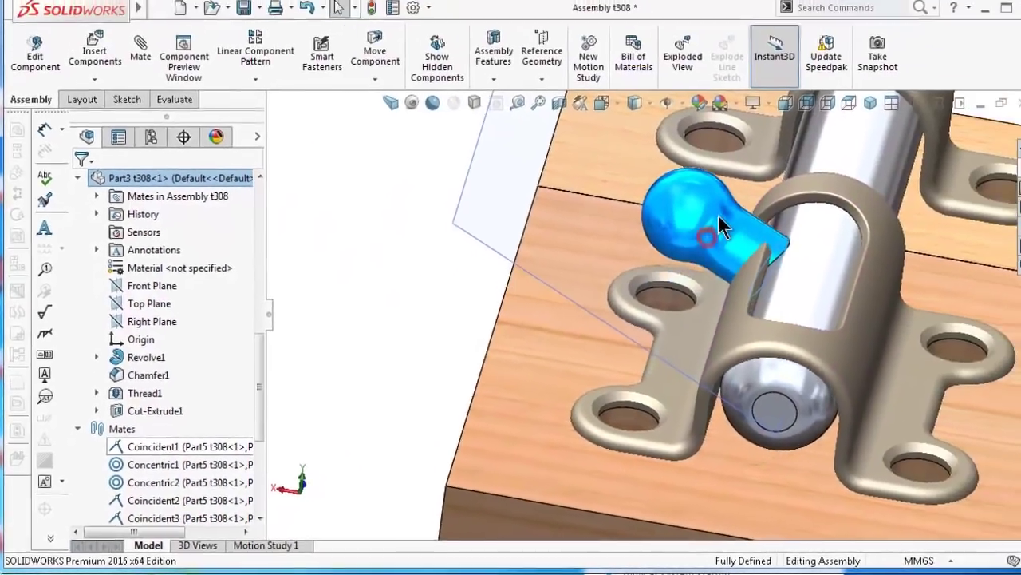
mouse_move(718, 214)
mouse_down()
mouse_move(711, 221)
mouse_move(790, 209)
mouse_move(882, 257)
mouse_move(884, 228)
mouse_move(822, 439)
mouse_up()
key(Escape)
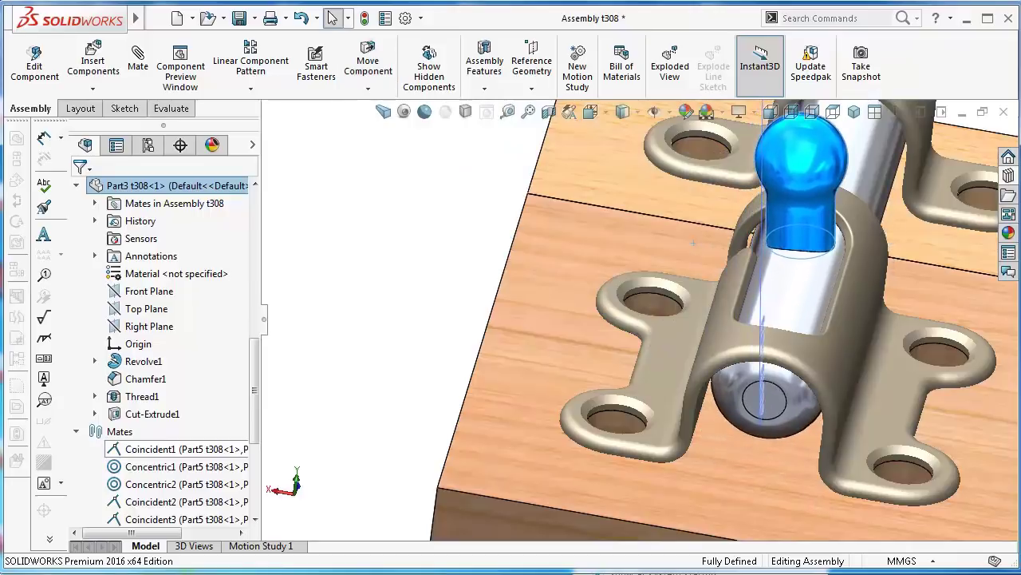
key(ctrl+7)
drag(254, 423, 254, 528)
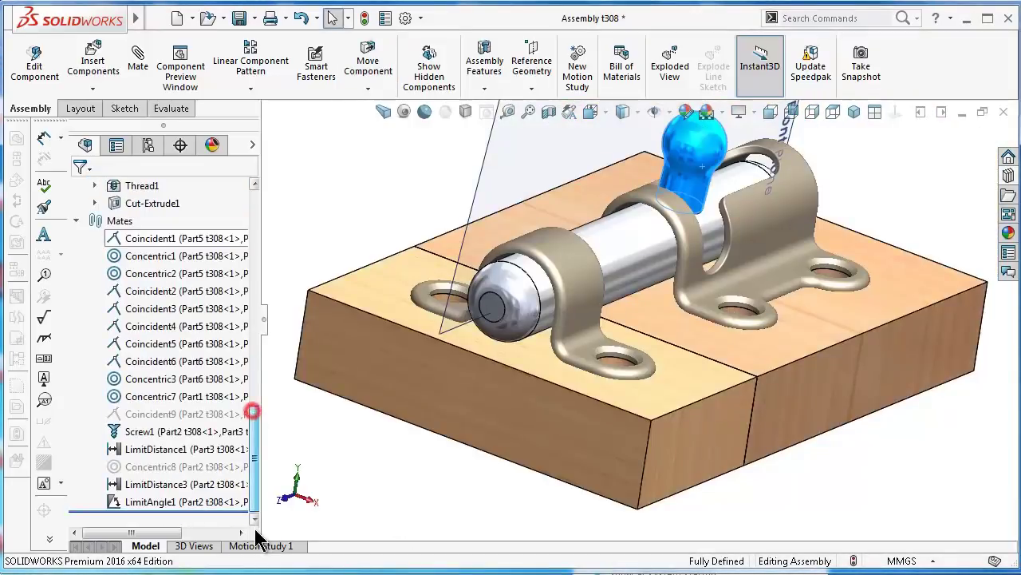
Edit LimitAngle1 and raise its Maximum Value from 84 to 96 degrees
click(162, 502)
click(177, 444)
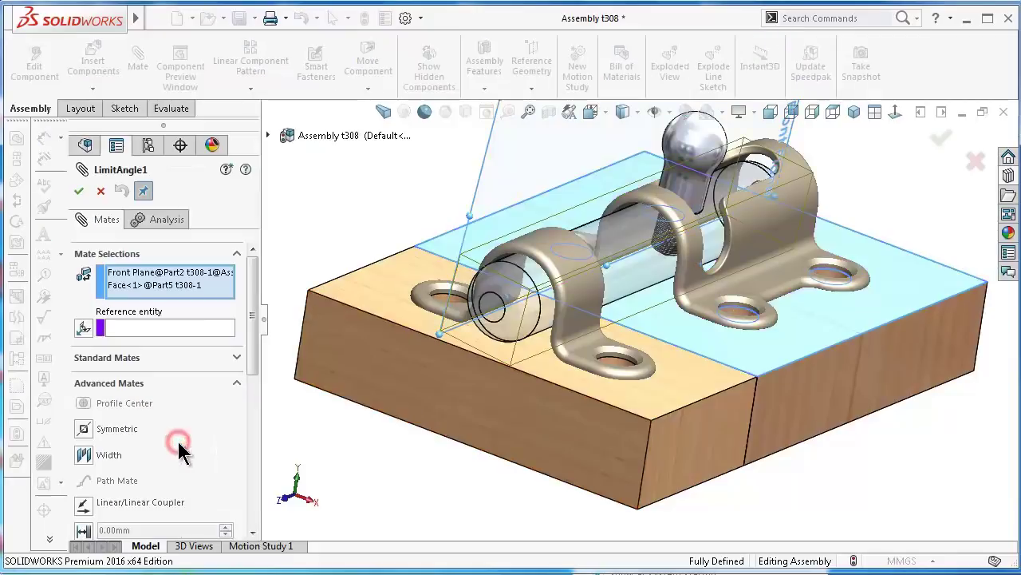
drag(256, 361, 260, 456)
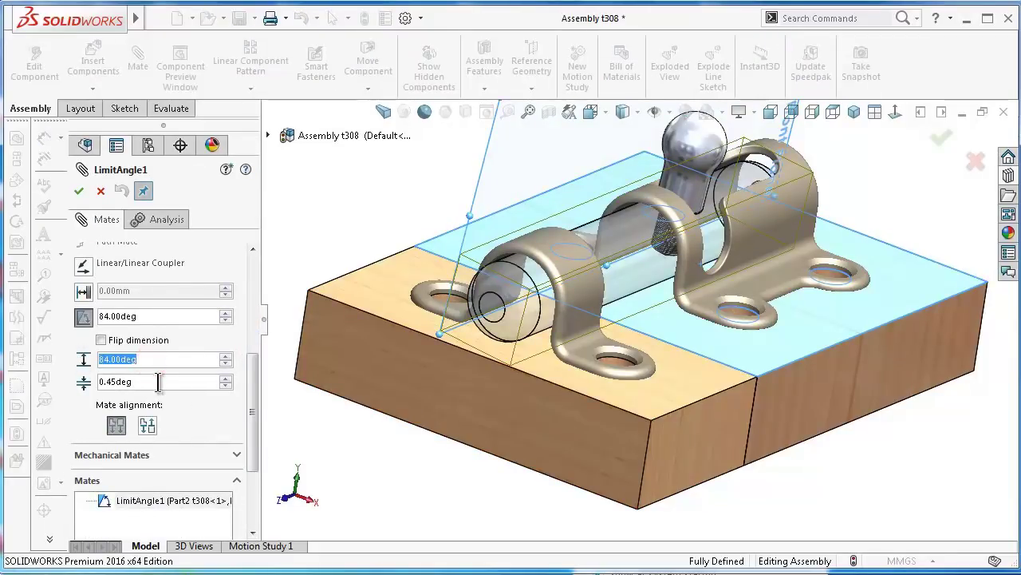
text(96)
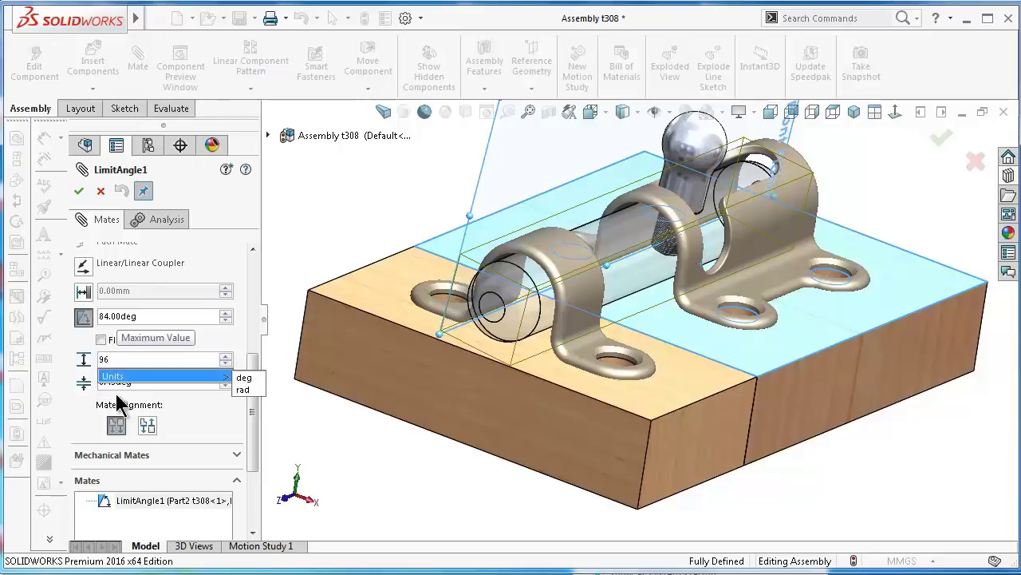
click(77, 405)
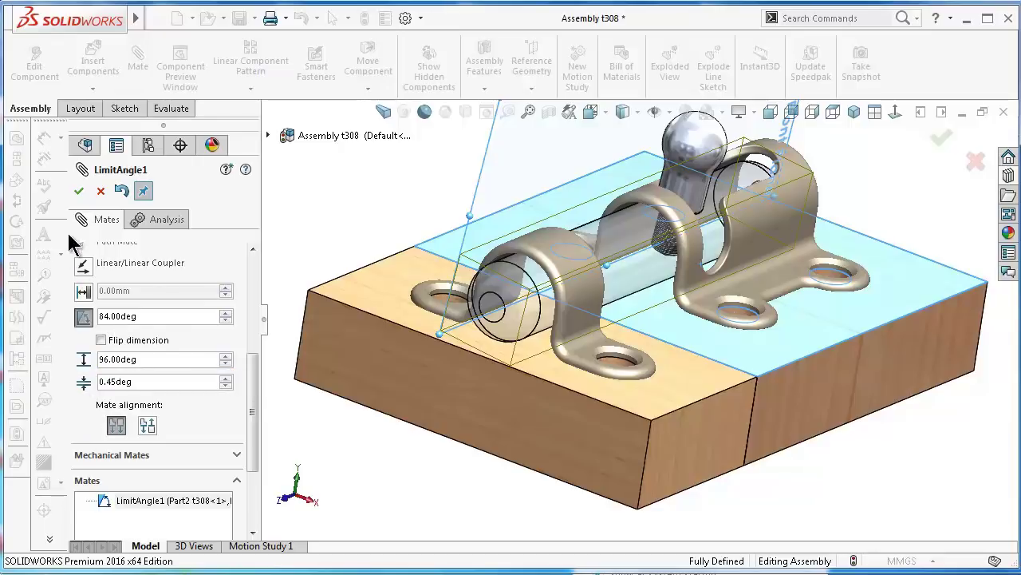
click(77, 191)
Swing the bolt knob down and back up to test the new 96° angle limit
click(78, 191)
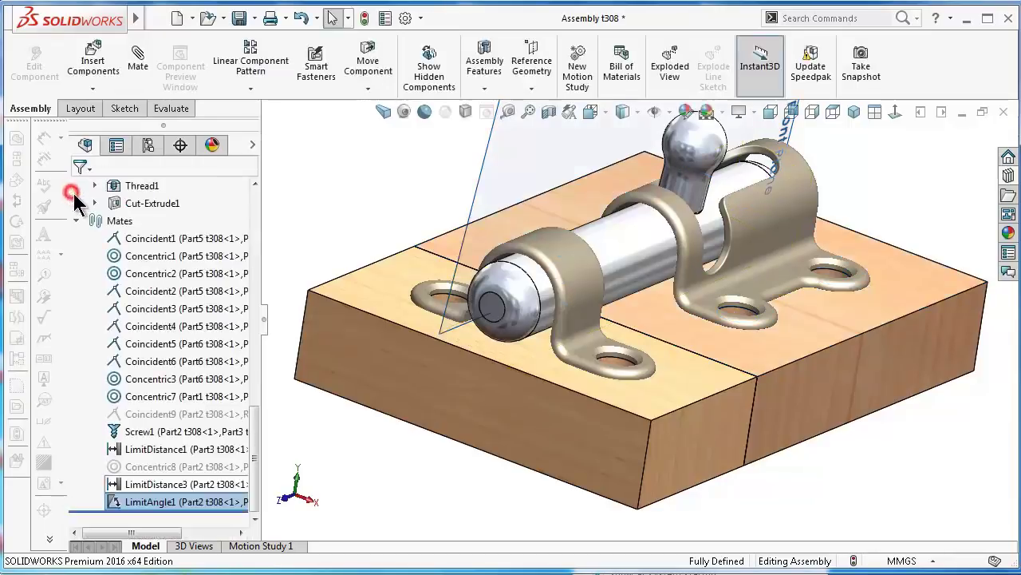
mouse_move(701, 209)
mouse_down()
mouse_move(638, 152)
mouse_move(705, 308)
mouse_up()
drag(712, 273, 644, 191)
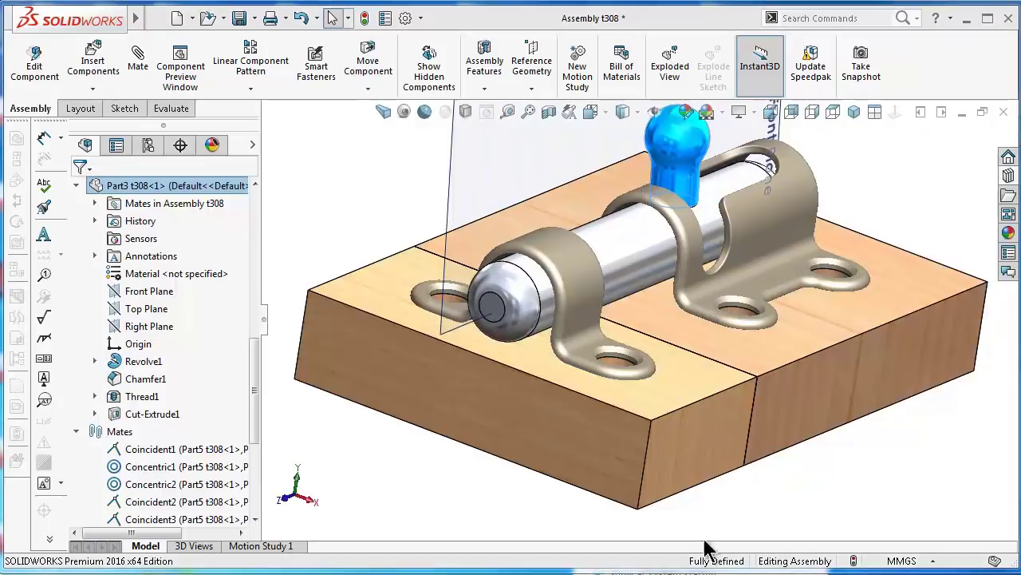
click(461, 194)
key(z)
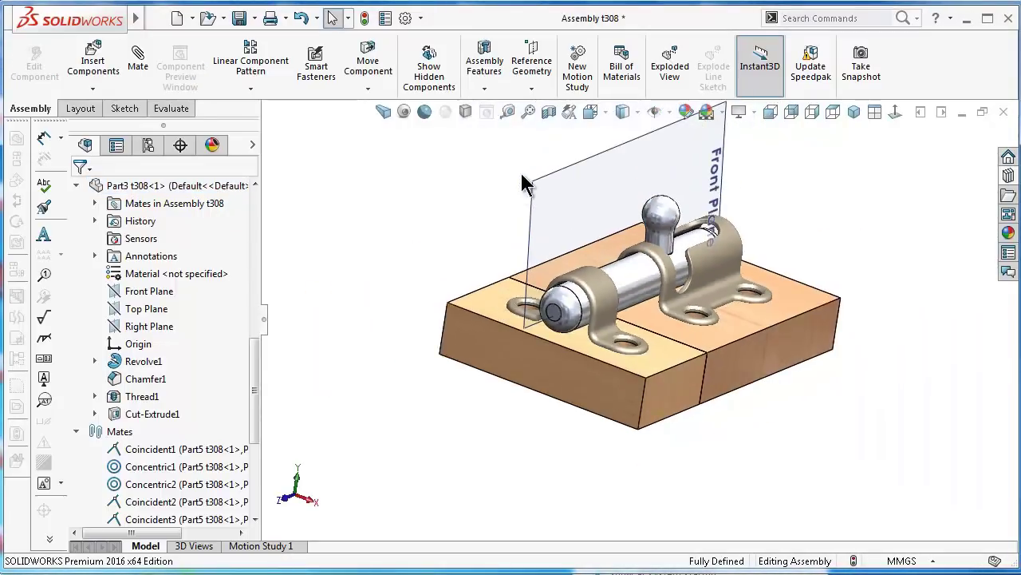
click(535, 176)
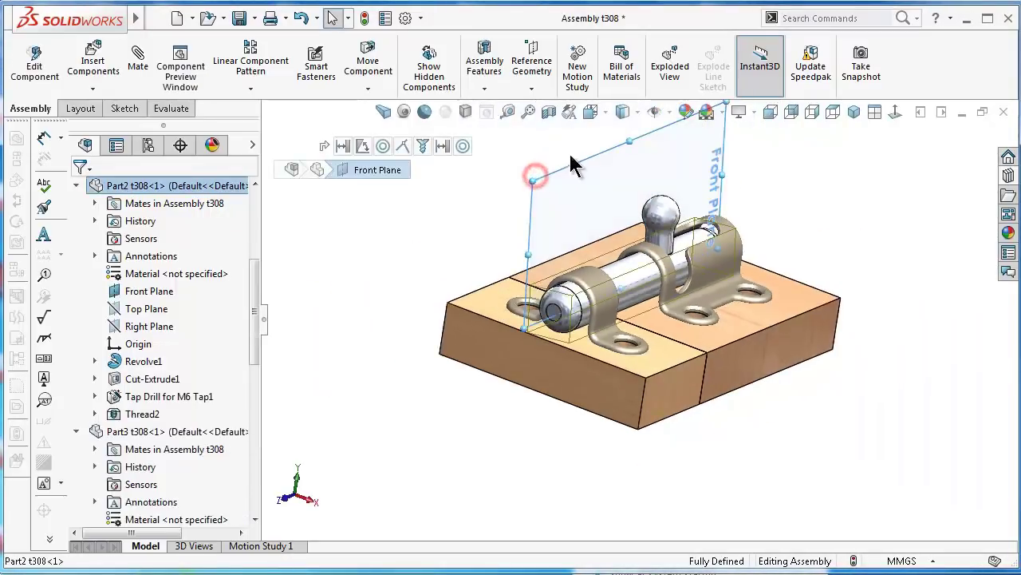
click(444, 217)
Hide all reference planes and swing the latch knob again from a top-down view
click(668, 113)
click(678, 136)
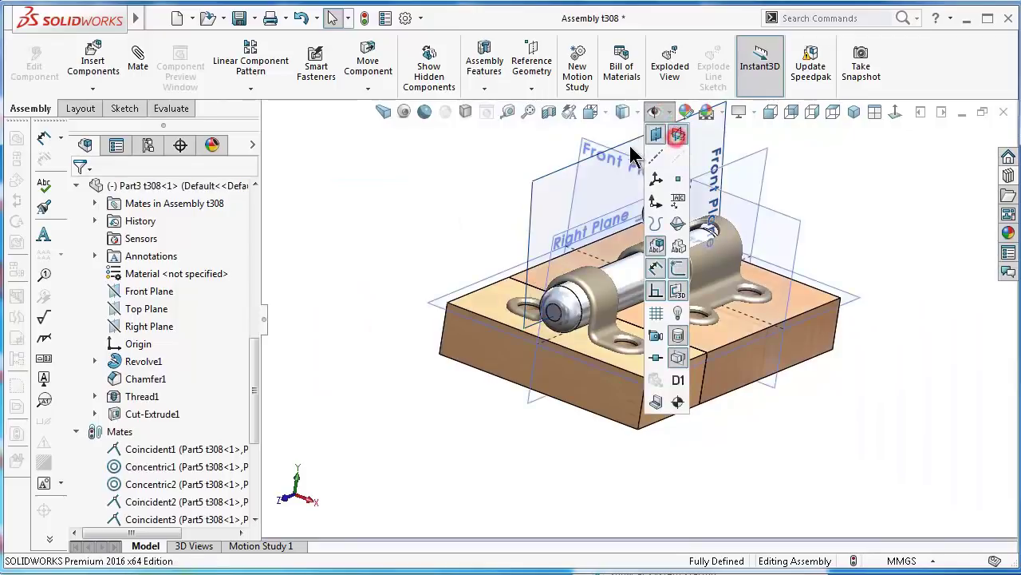
click(656, 132)
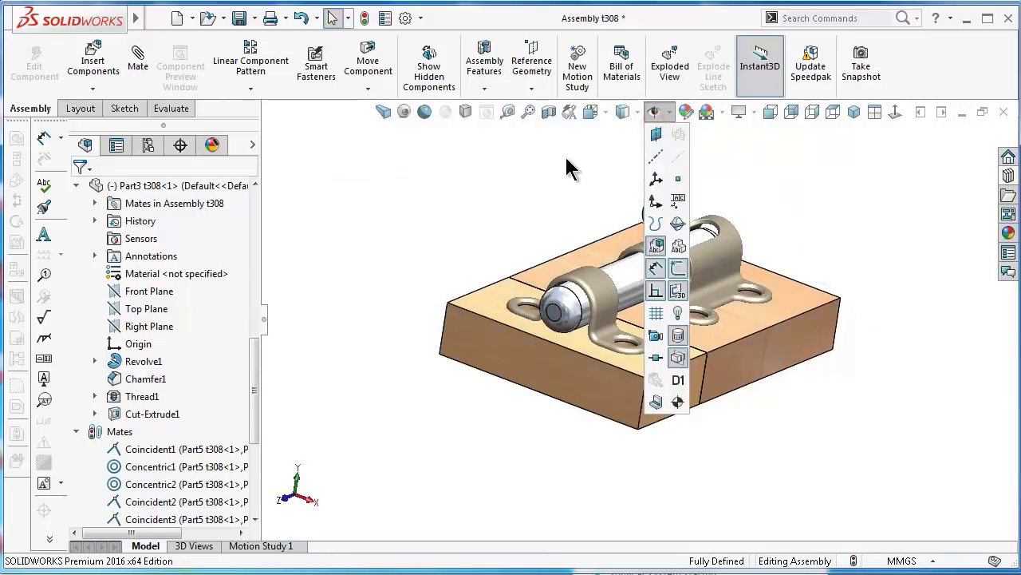
middle_drag(556, 158, 659, 315)
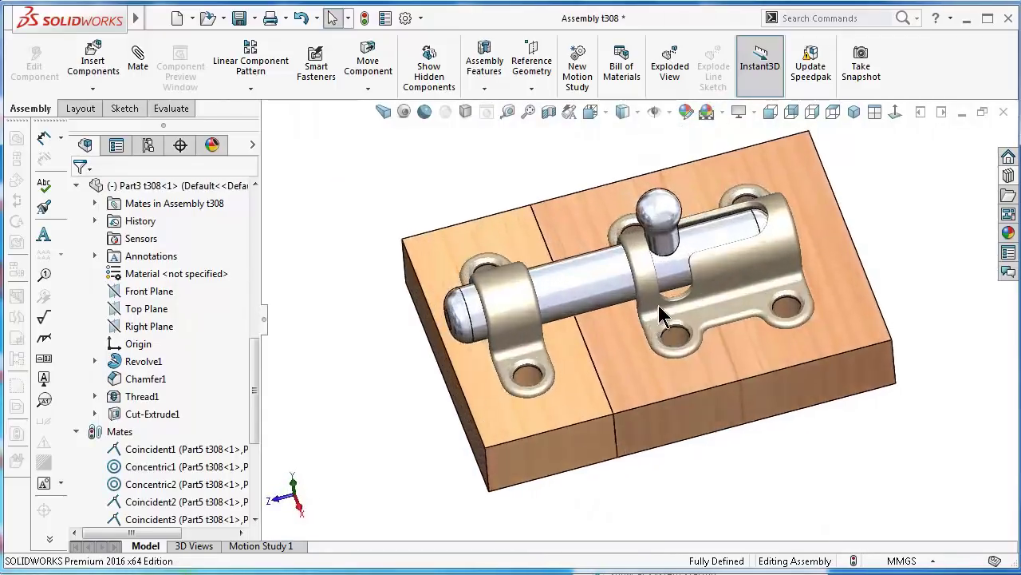
scroll(660, 306, down, 1)
drag(676, 247, 702, 301)
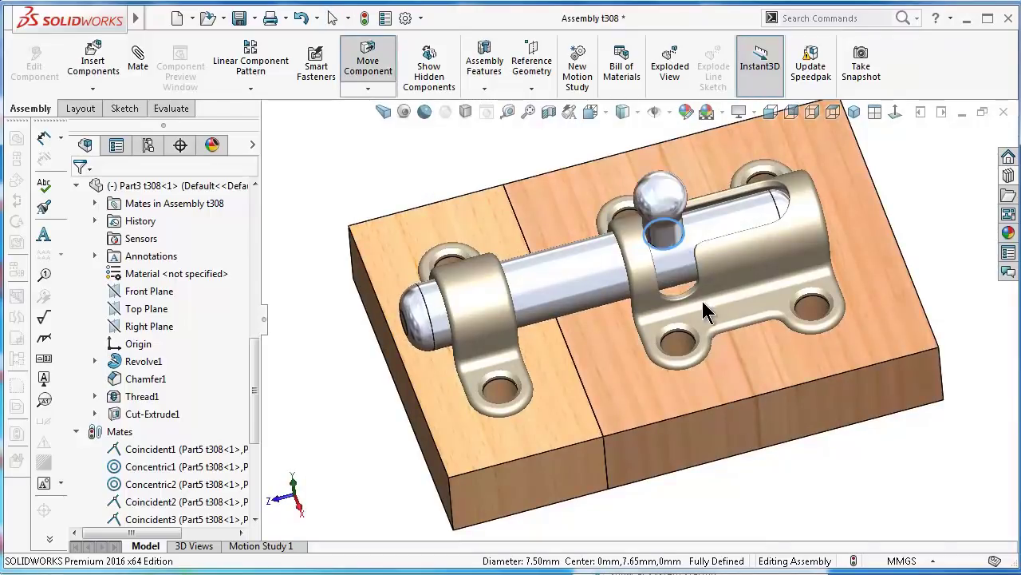
key(Escape)
scroll(703, 310, down, 3)
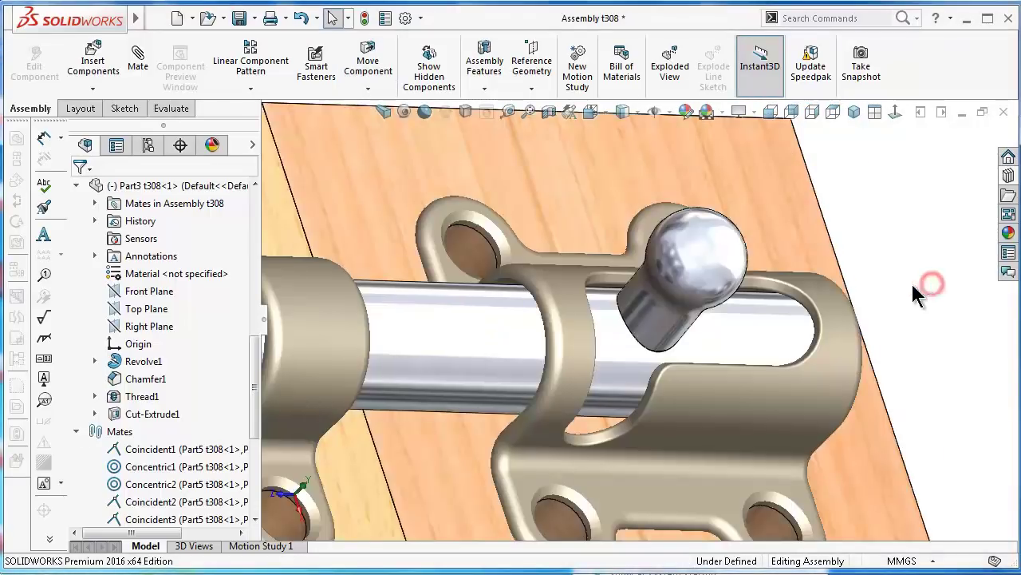
middle_drag(874, 287, 728, 318)
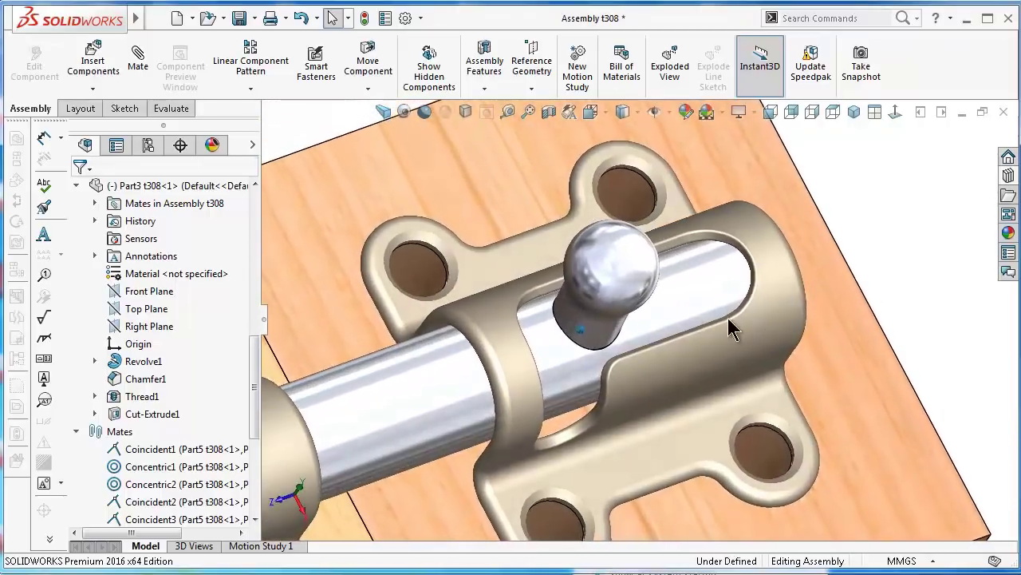
Slide the bolt knob to both slot ends, test the lower slot, then show ISO cross-recessed screws
click(630, 223)
mouse_move(631, 223)
mouse_down()
mouse_move(797, 251)
mouse_move(505, 317)
mouse_move(488, 360)
mouse_up()
drag(490, 247, 798, 255)
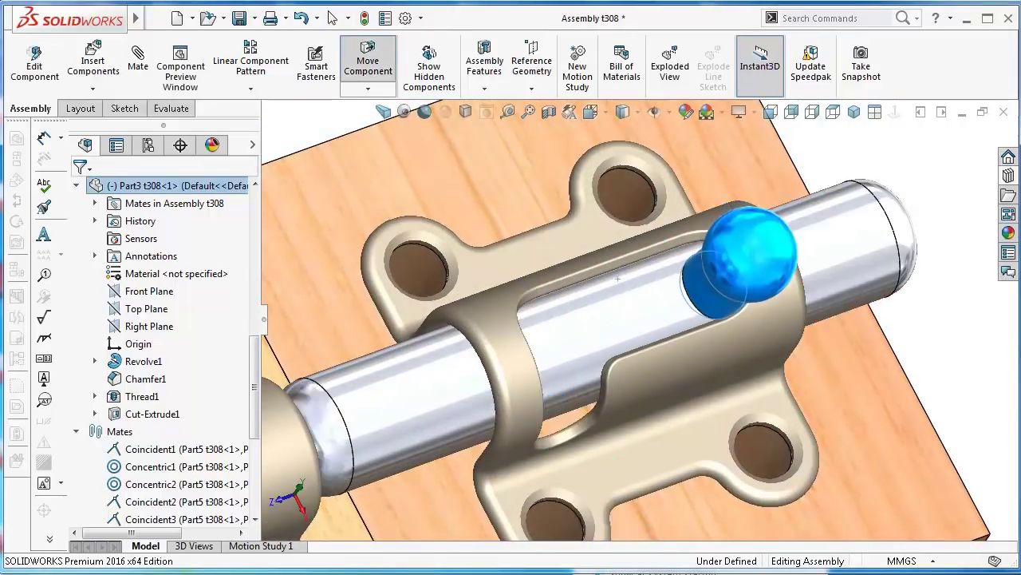
scroll(834, 270, up, 3)
scroll(834, 270, up, 2)
click(894, 255)
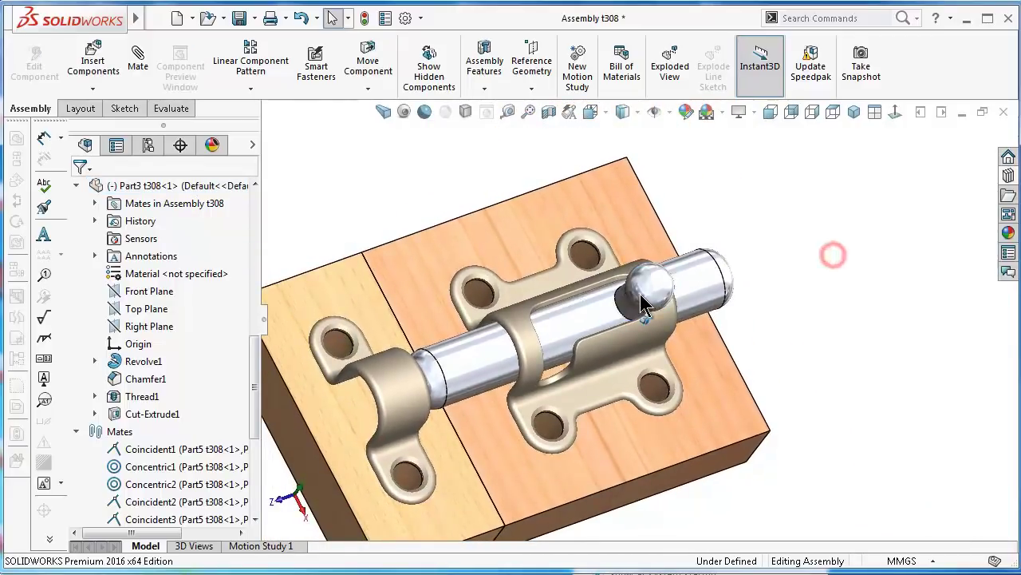
mouse_move(650, 291)
mouse_down()
mouse_move(509, 331)
mouse_move(563, 375)
mouse_up()
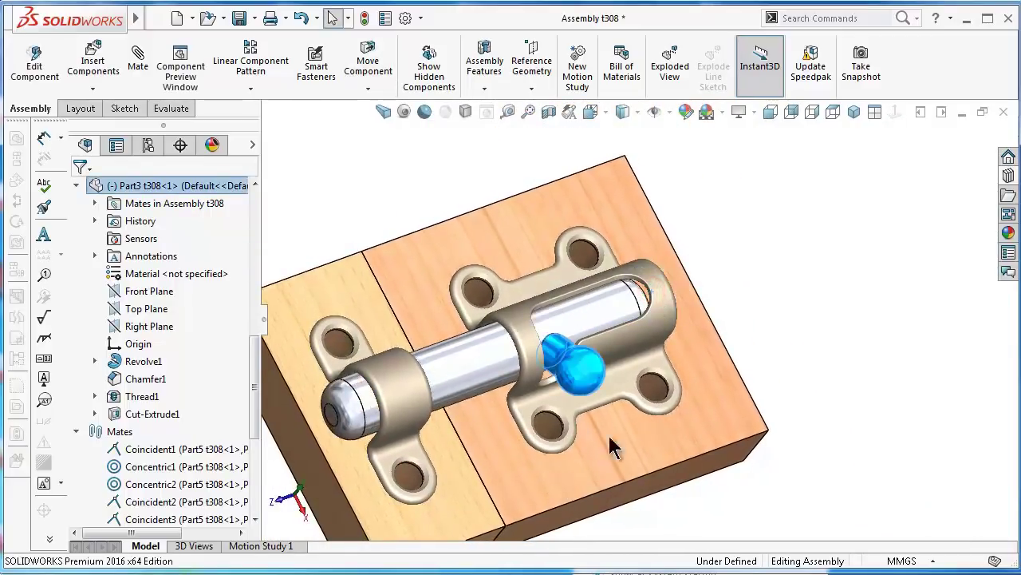
middle_drag(574, 375, 618, 476)
mouse_move(587, 383)
mouse_down()
mouse_move(518, 368)
mouse_move(602, 451)
mouse_up()
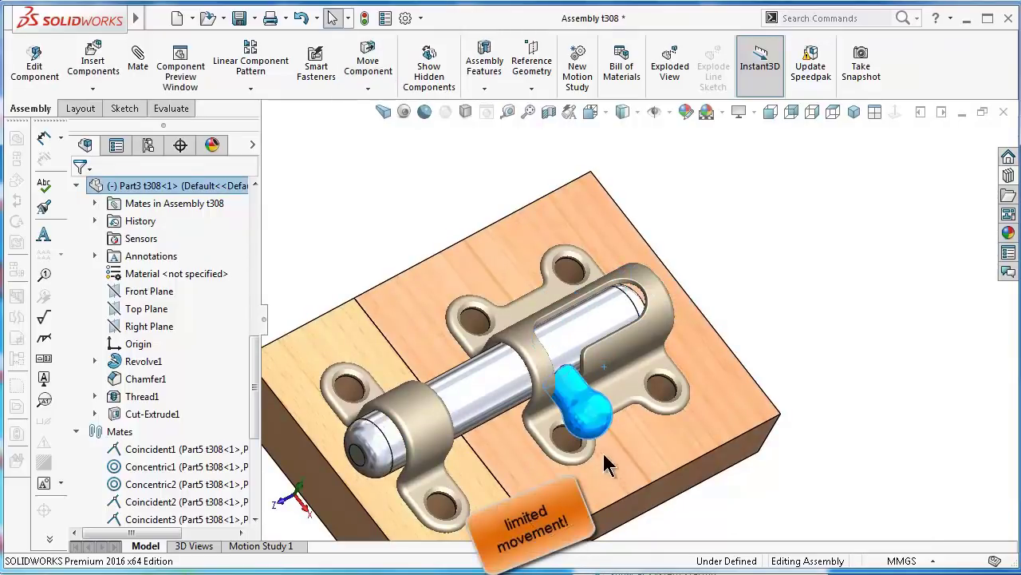
mouse_move(587, 407)
mouse_down()
mouse_move(543, 294)
mouse_move(641, 264)
mouse_up()
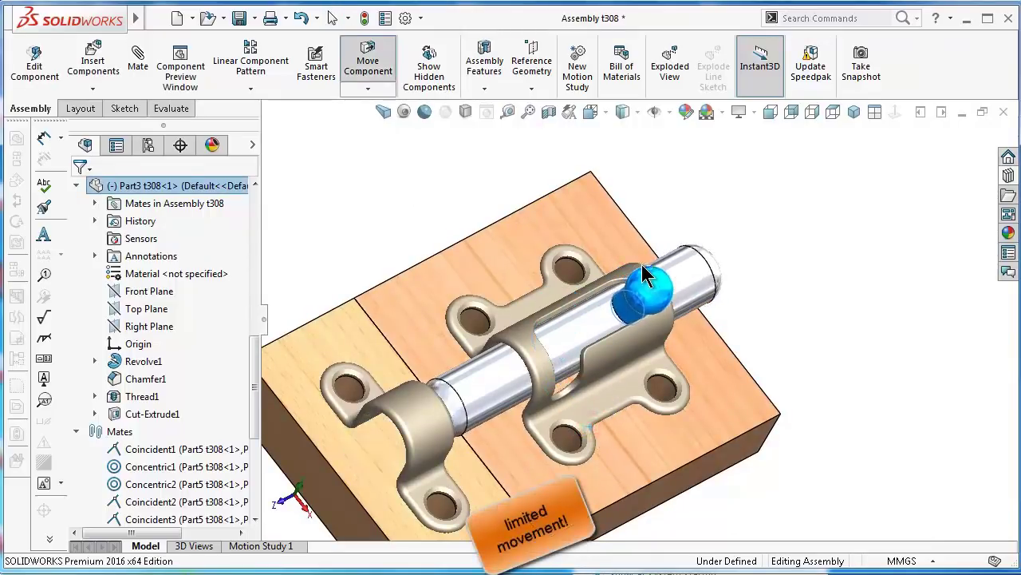
click(896, 257)
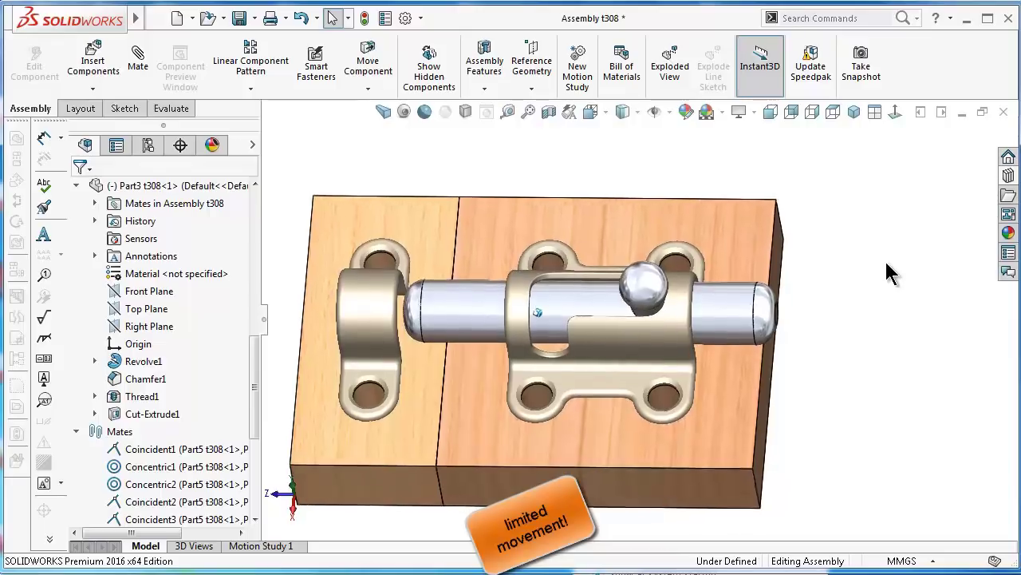
click(1008, 174)
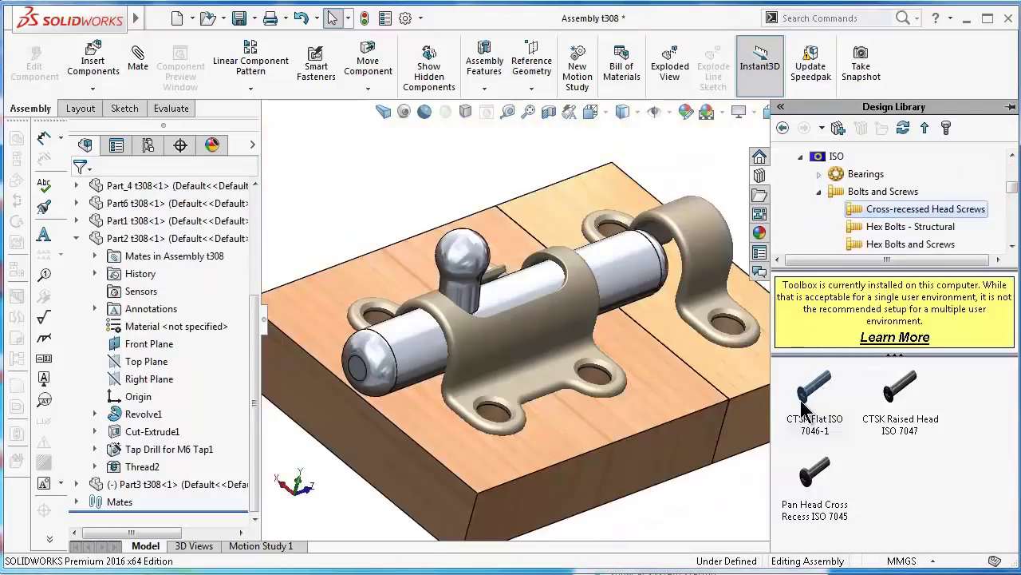
Drop a CTSK Flat ISO 7046-1 screw head-up into a bracket hole, sized M4
scroll(619, 342, down, 5)
drag(804, 408, 571, 425)
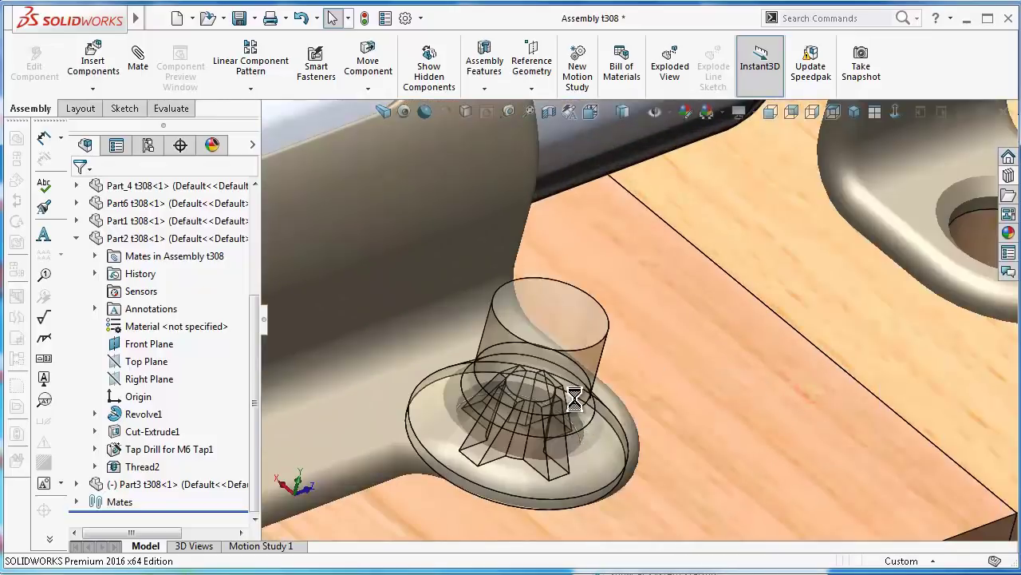
key(Tab)
key(Tab)
key(Tab)
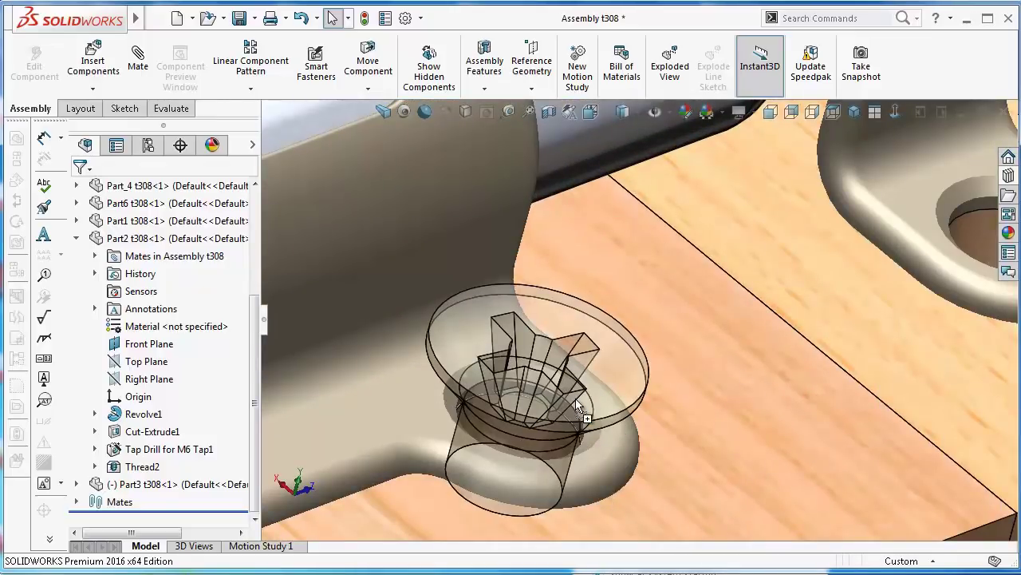
drag(578, 407, 581, 403)
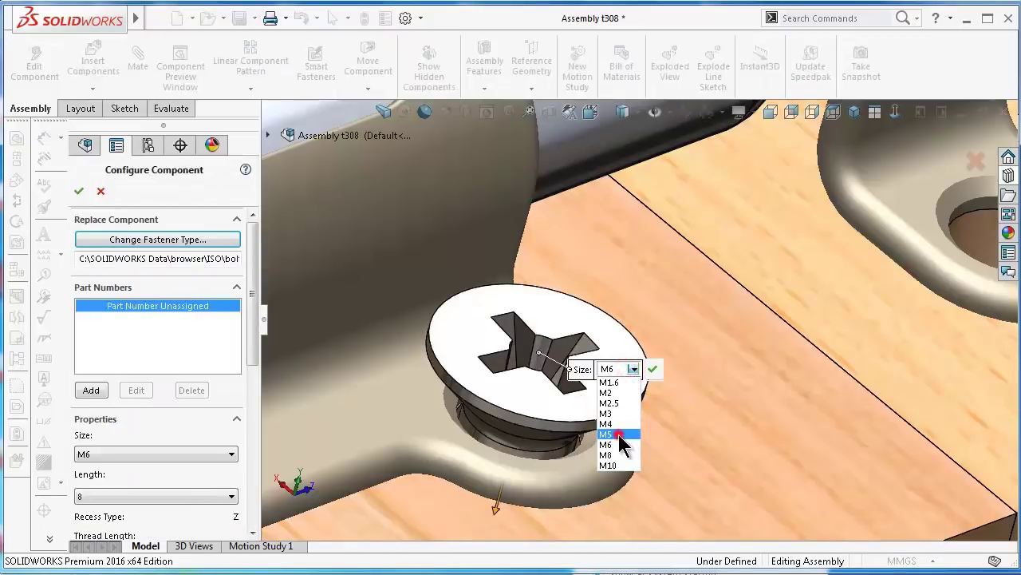
click(619, 436)
Give the screw a length of 12 and Schematic thread display
middle_drag(556, 421, 626, 449)
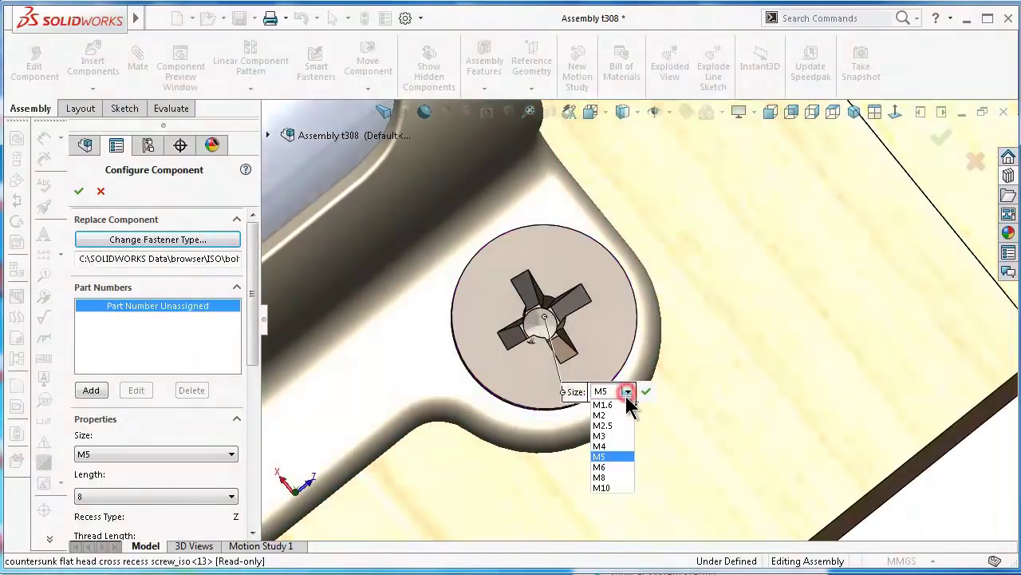
mouse_move(574, 462)
middle_down()
mouse_move(577, 388)
mouse_move(557, 275)
mouse_move(572, 302)
mouse_move(576, 355)
mouse_move(522, 360)
mouse_move(564, 356)
middle_up()
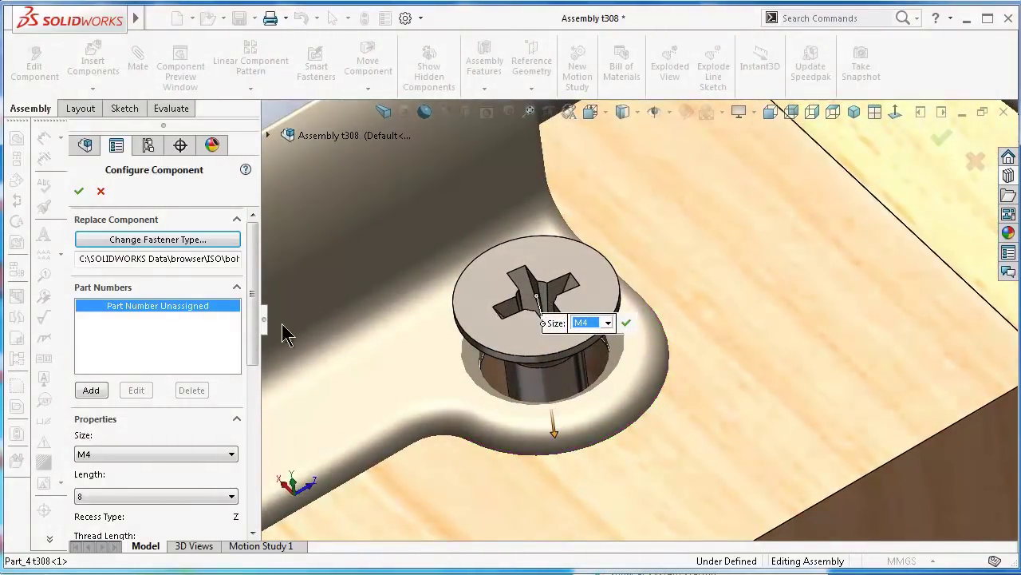
drag(252, 325, 252, 374)
click(152, 382)
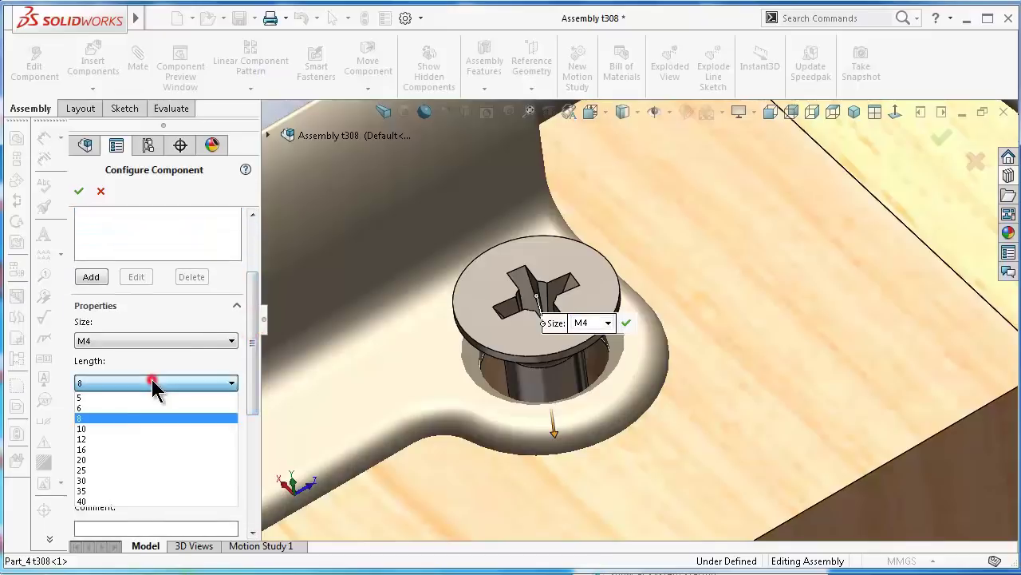
click(137, 436)
drag(254, 390, 255, 431)
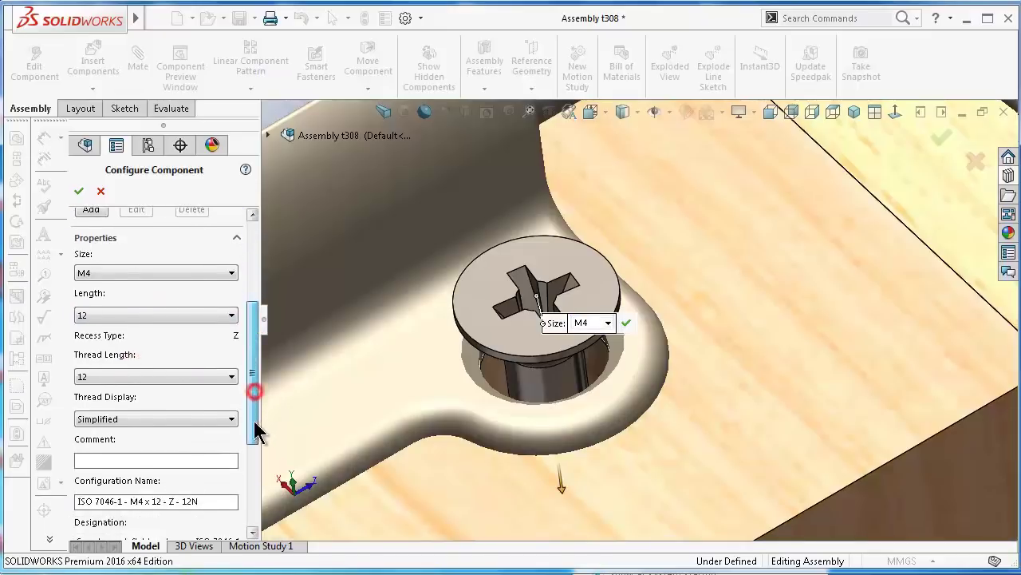
click(188, 419)
click(169, 454)
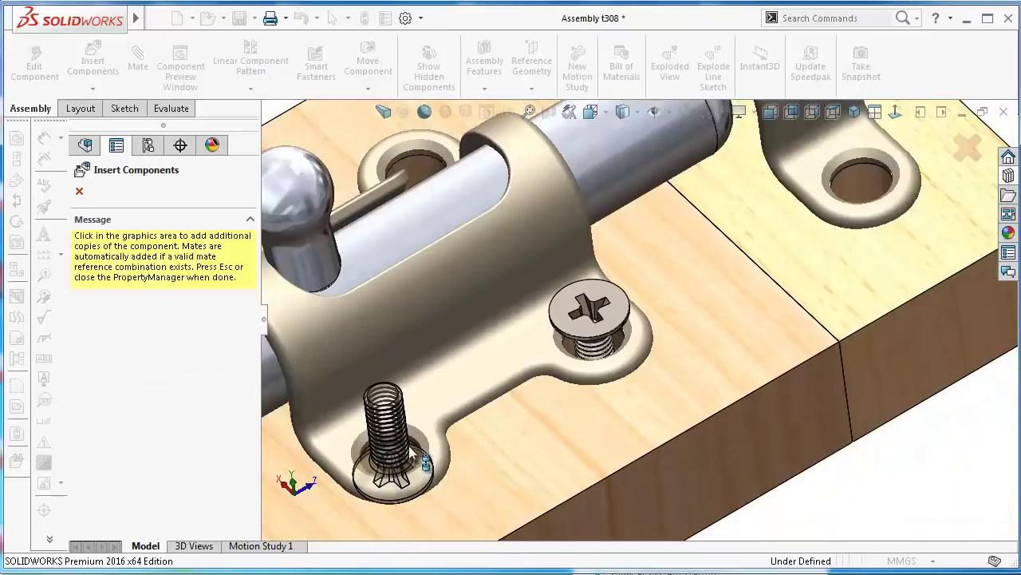
Place head-up countersunk screw copies into the lower and upper bracket holes
key(Tab)
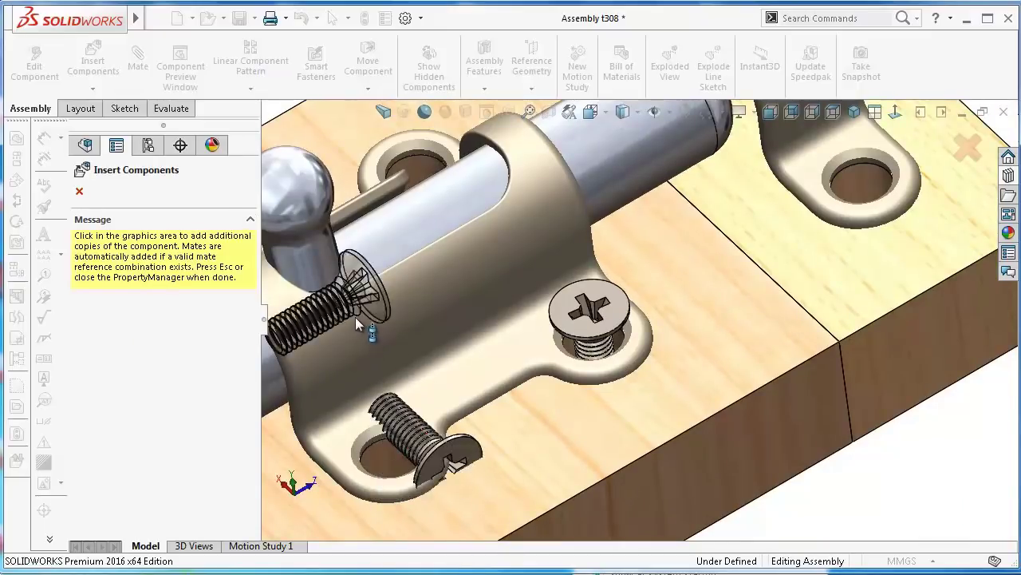
scroll(355, 316, up, 1)
scroll(384, 317, up, 1)
scroll(371, 301, down, 2)
scroll(370, 304, down, 4)
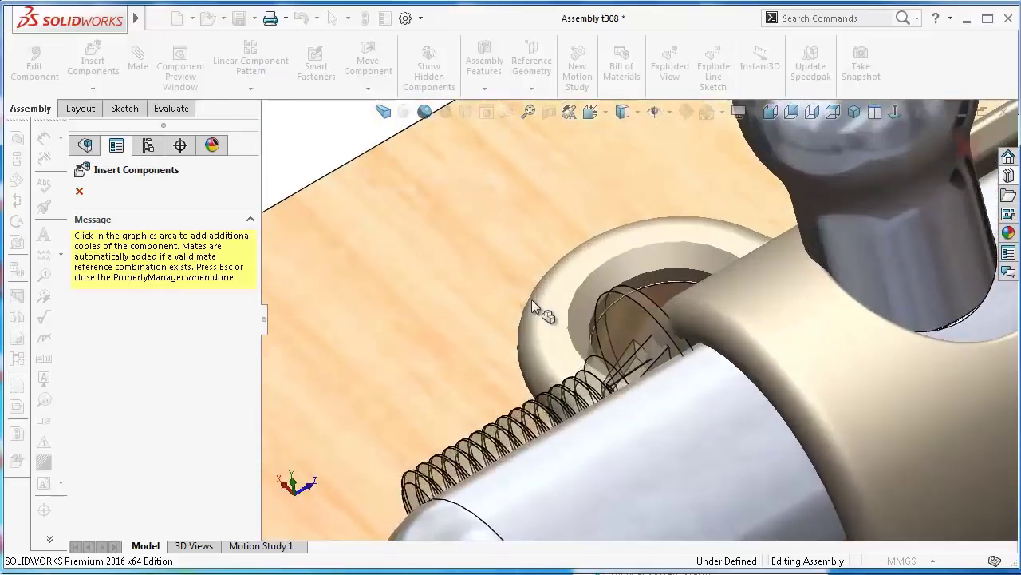
key(Tab)
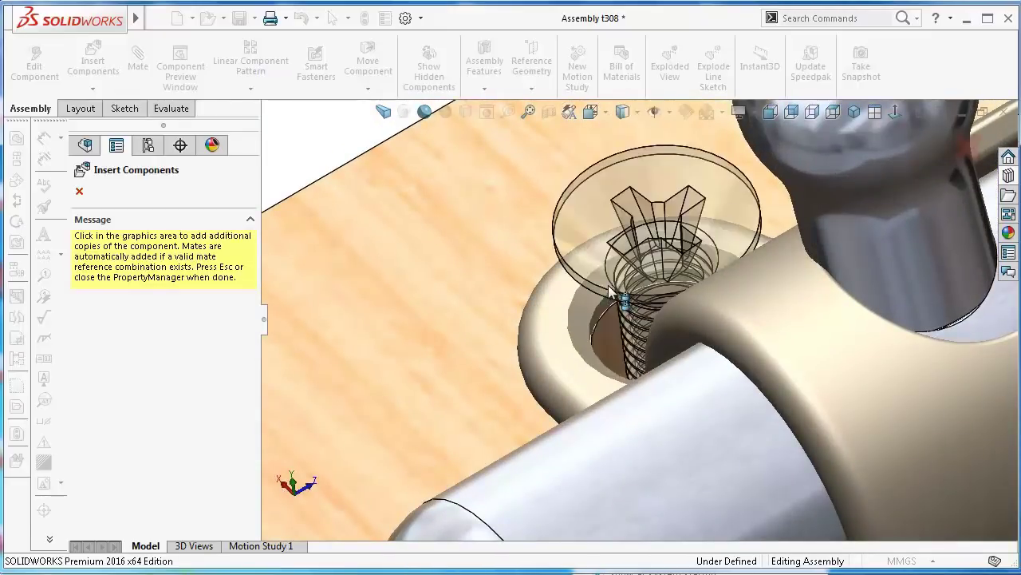
scroll(646, 296, up, 3)
scroll(686, 224, down, 2)
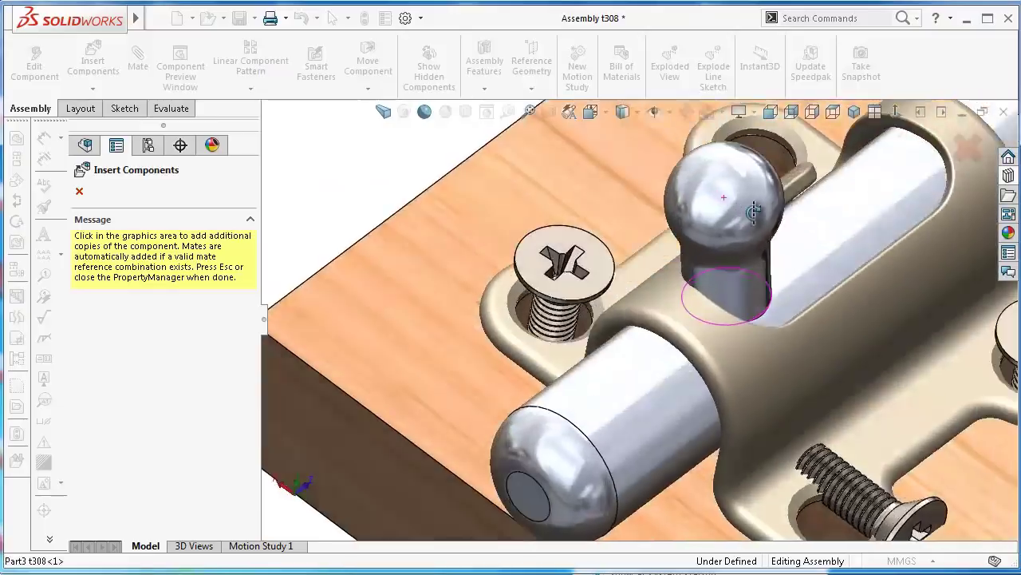
scroll(718, 164, down, 1)
scroll(718, 163, up, 2)
scroll(606, 263, down, 3)
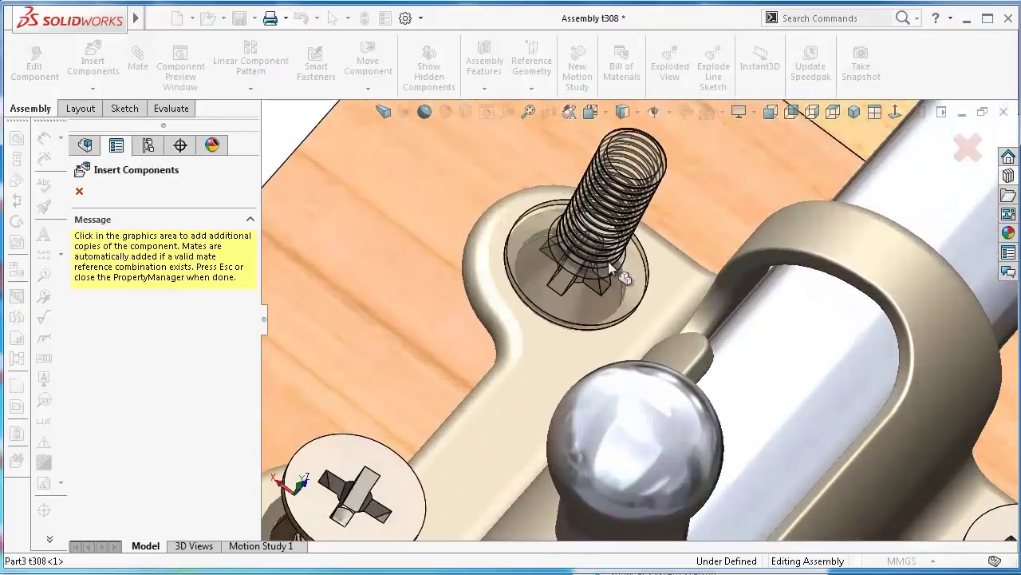
key(Tab)
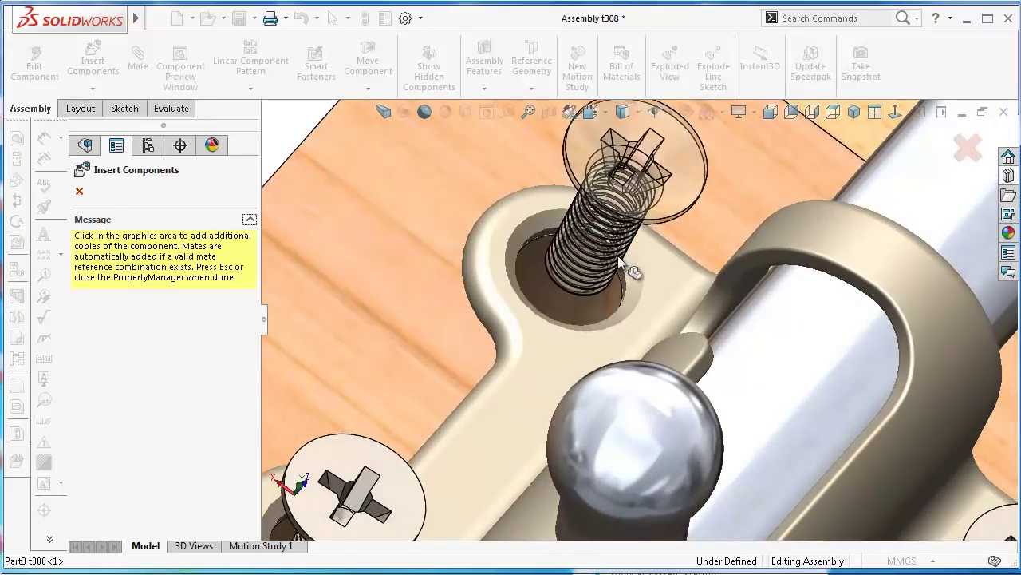
click(614, 260)
Finish inserting screws, zoom in on the countersunk screw, and select the wooden block beneath
scroll(618, 265, up, 3)
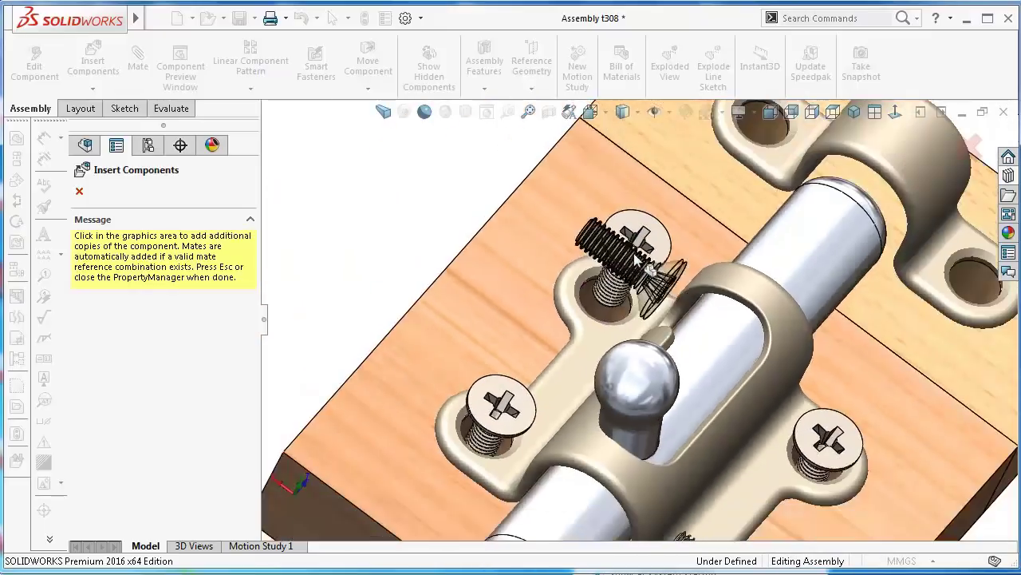
click(972, 150)
scroll(716, 387, up, 3)
scroll(674, 393, down, 5)
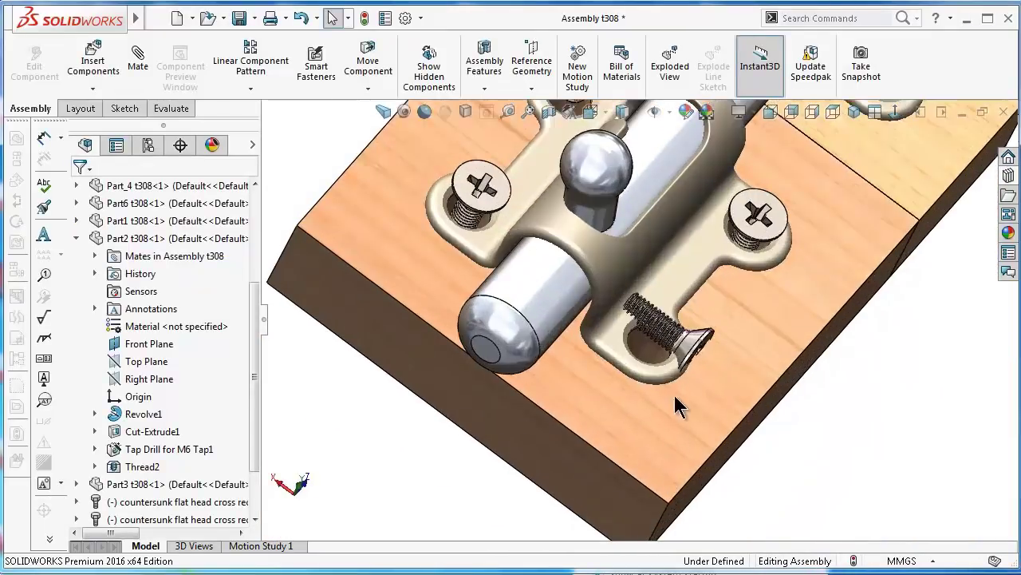
middle_drag(694, 344, 514, 180)
scroll(540, 267, down, 5)
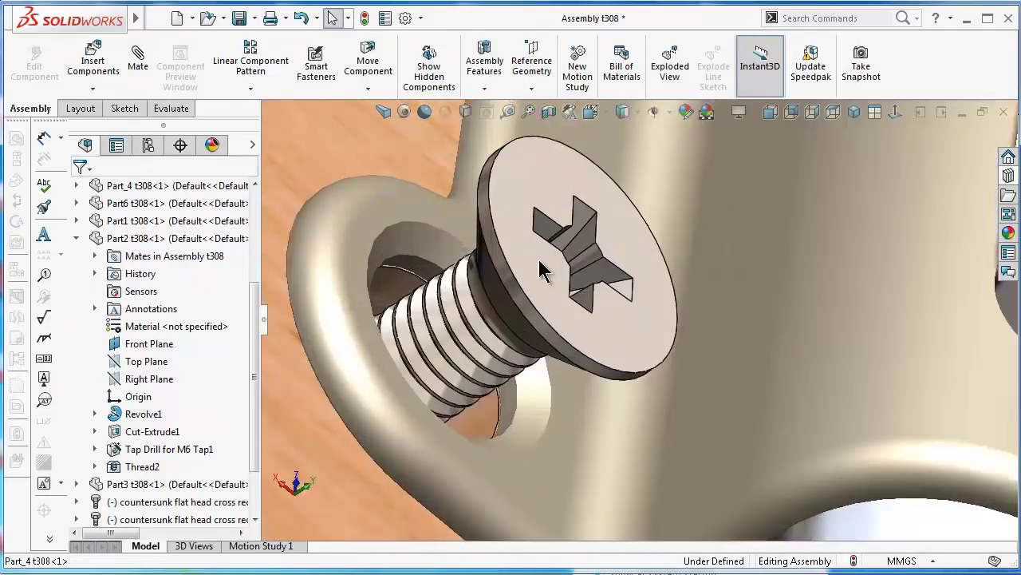
scroll(556, 256, up, 2)
scroll(511, 287, up, 2)
scroll(456, 318, up, 2)
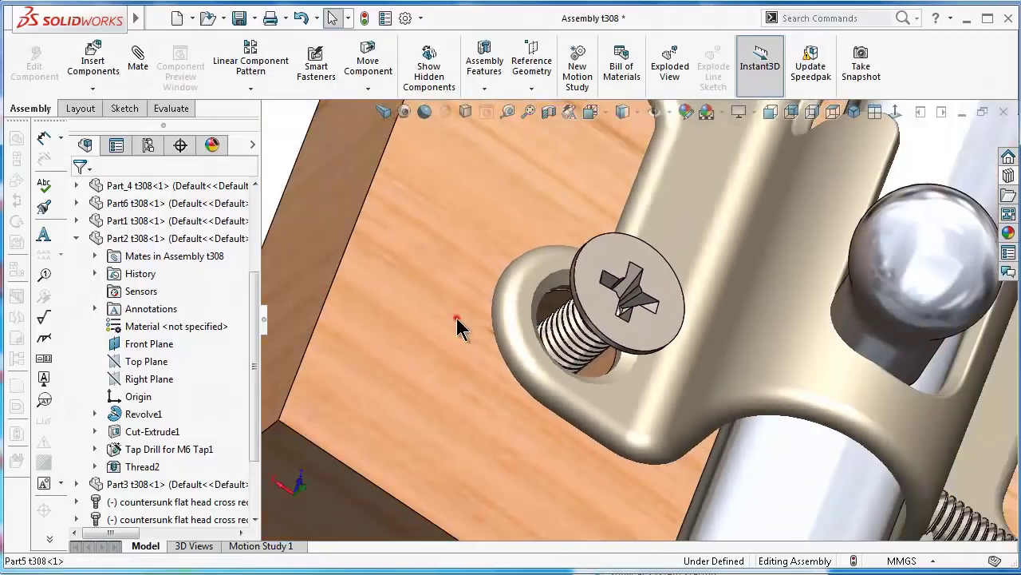
click(456, 318)
Start editing wooden block Part5 in context and expand its feature list
click(558, 229)
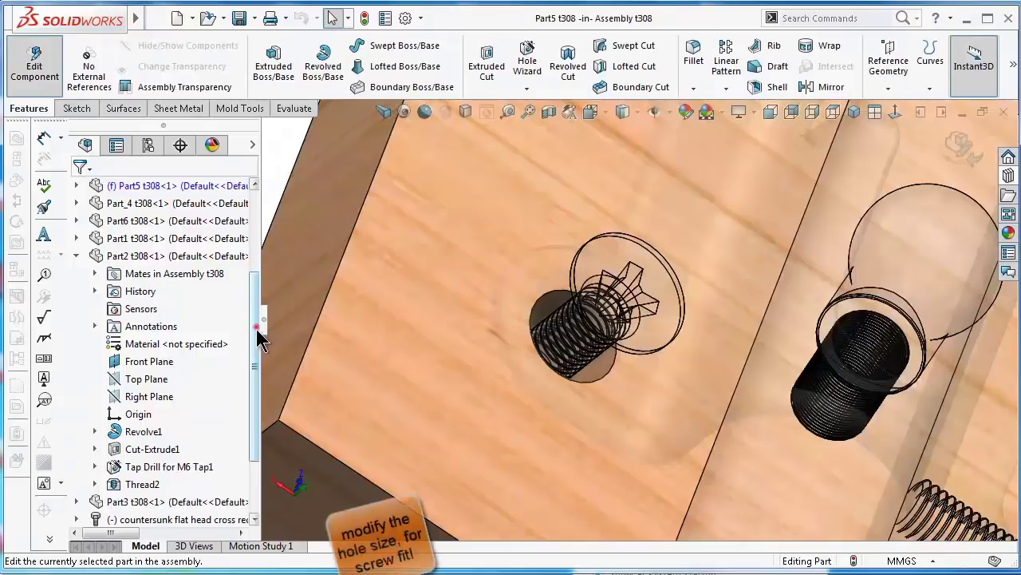
drag(255, 327, 259, 403)
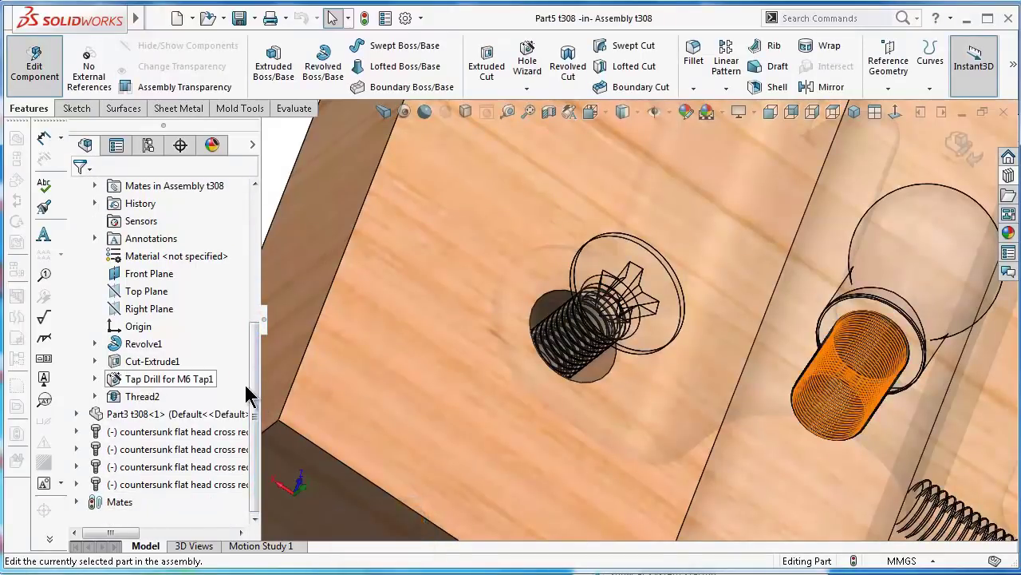
drag(254, 393, 253, 312)
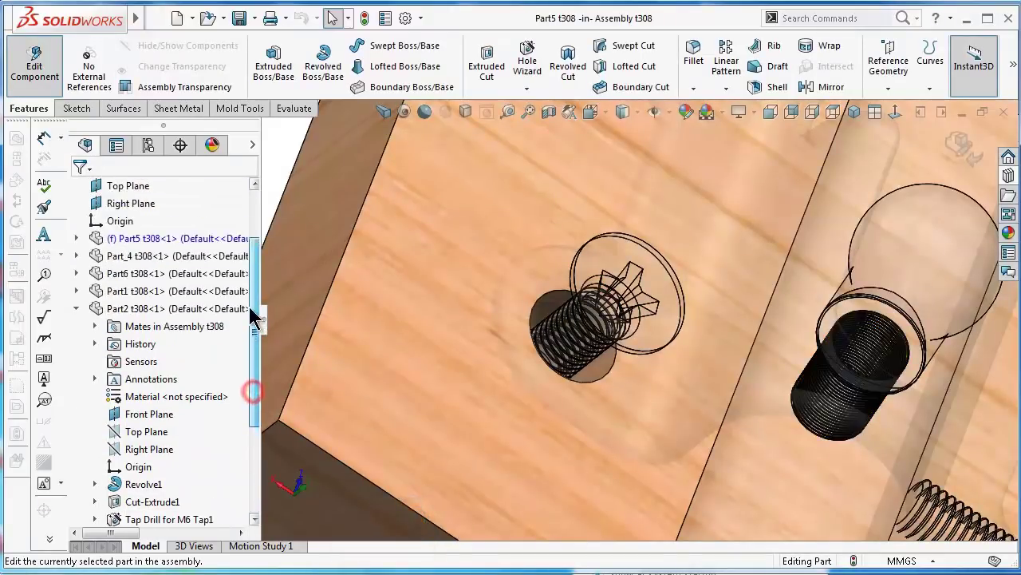
click(76, 309)
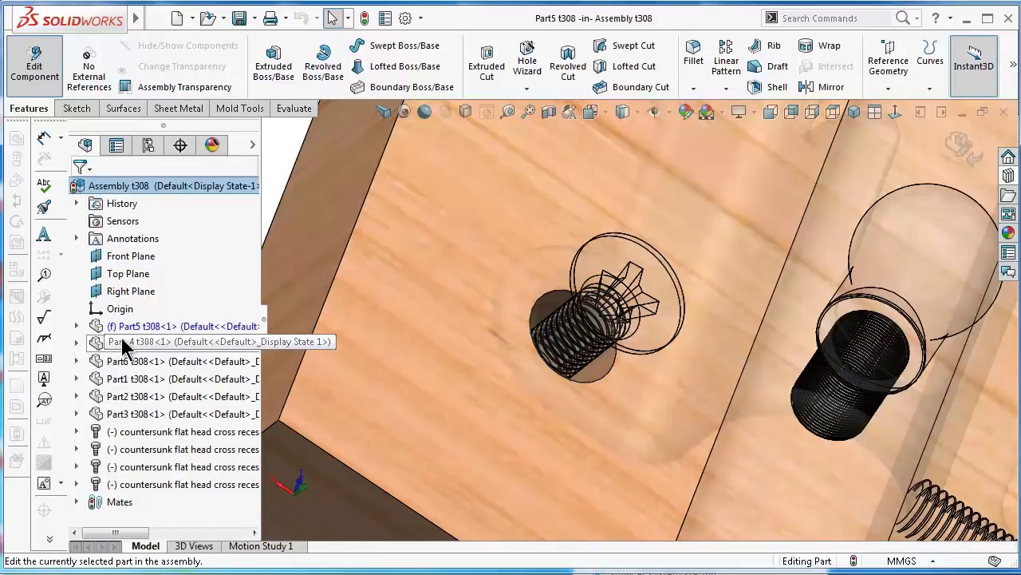
click(75, 325)
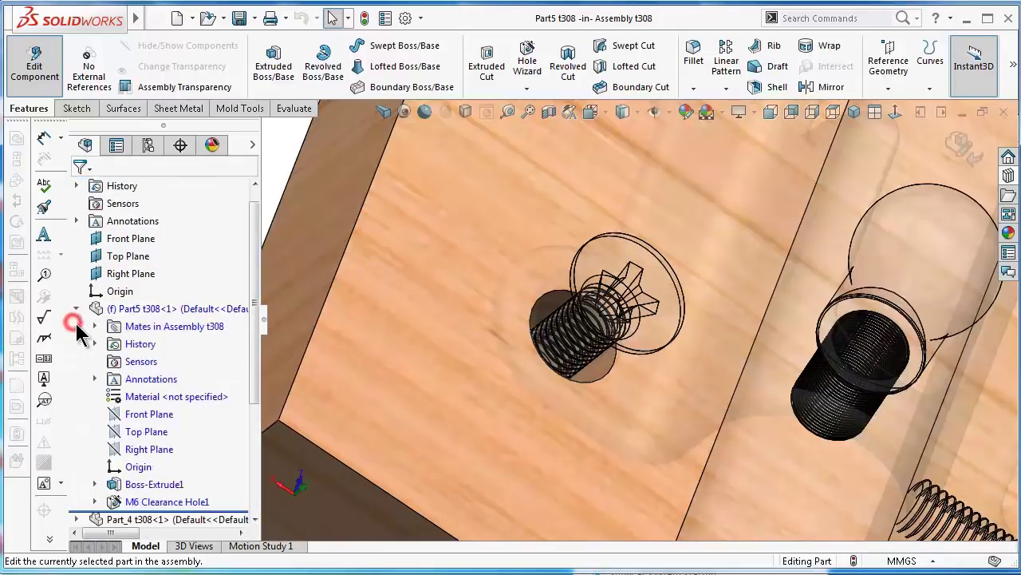
Change M6 Clearance Hole1 to size M4 and return to editing the assembly
click(164, 501)
click(181, 468)
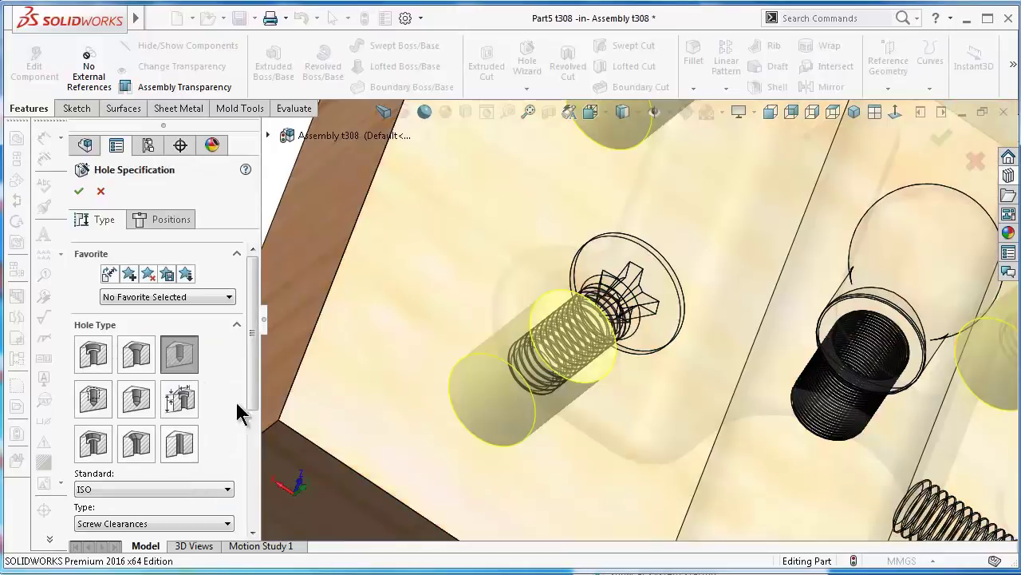
drag(257, 399, 256, 451)
click(215, 453)
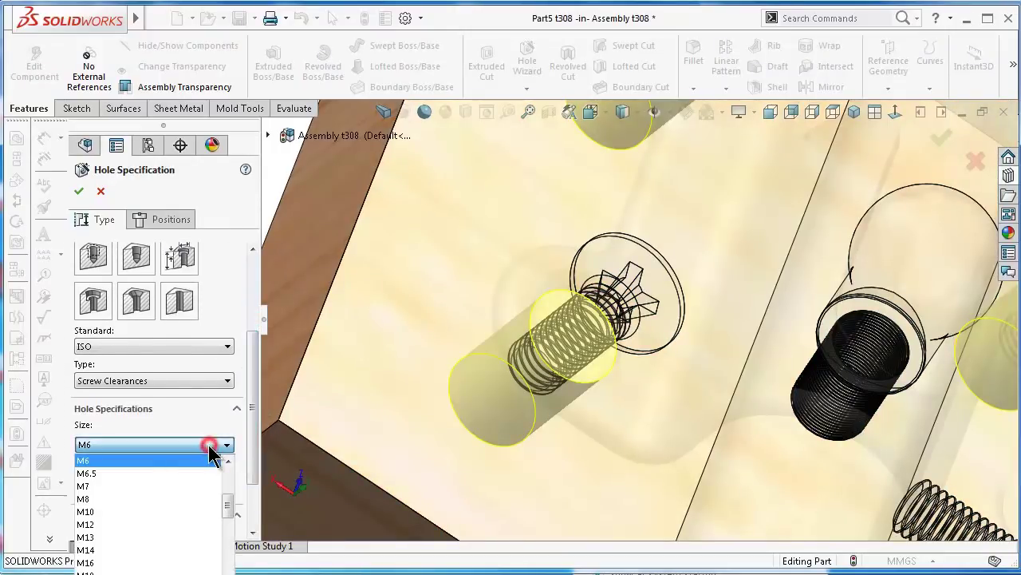
click(228, 463)
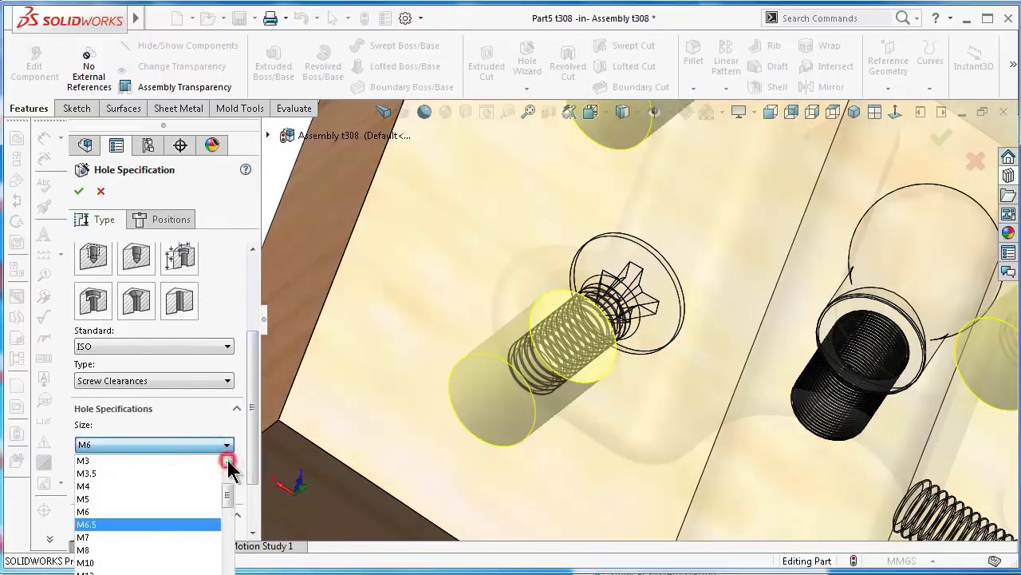
click(163, 474)
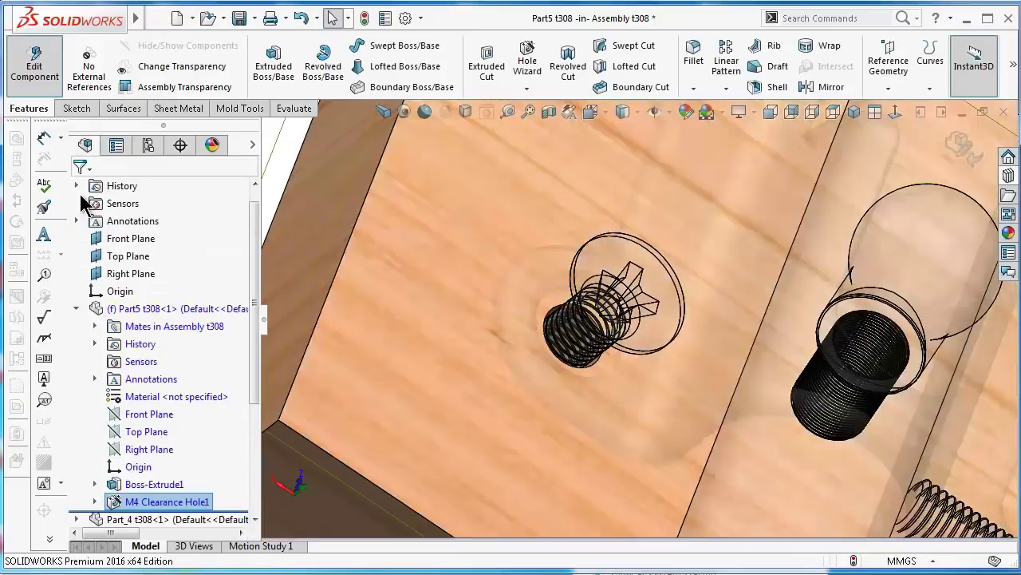
scroll(492, 176, up, 2)
scroll(491, 175, up, 2)
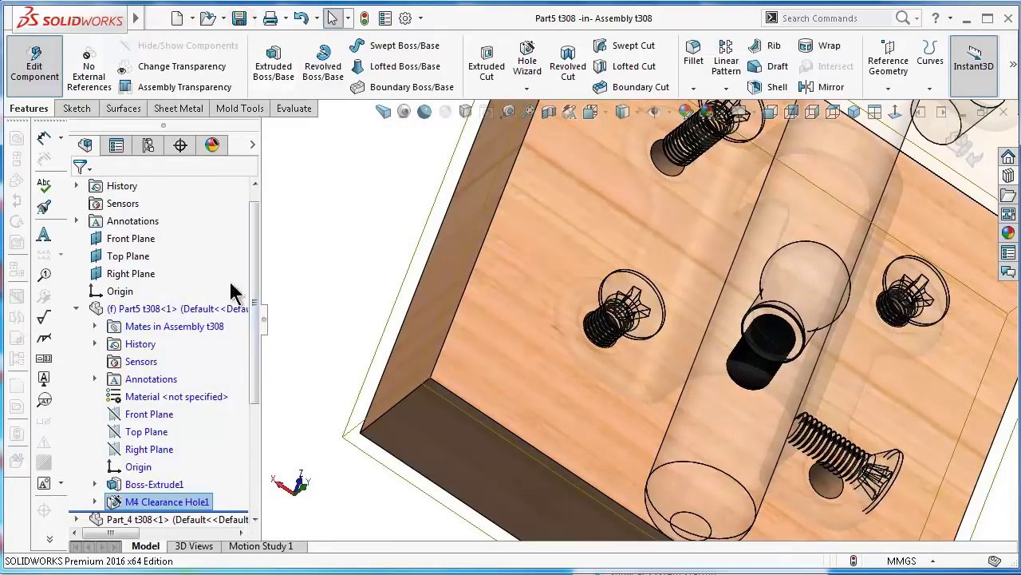
click(331, 212)
click(956, 154)
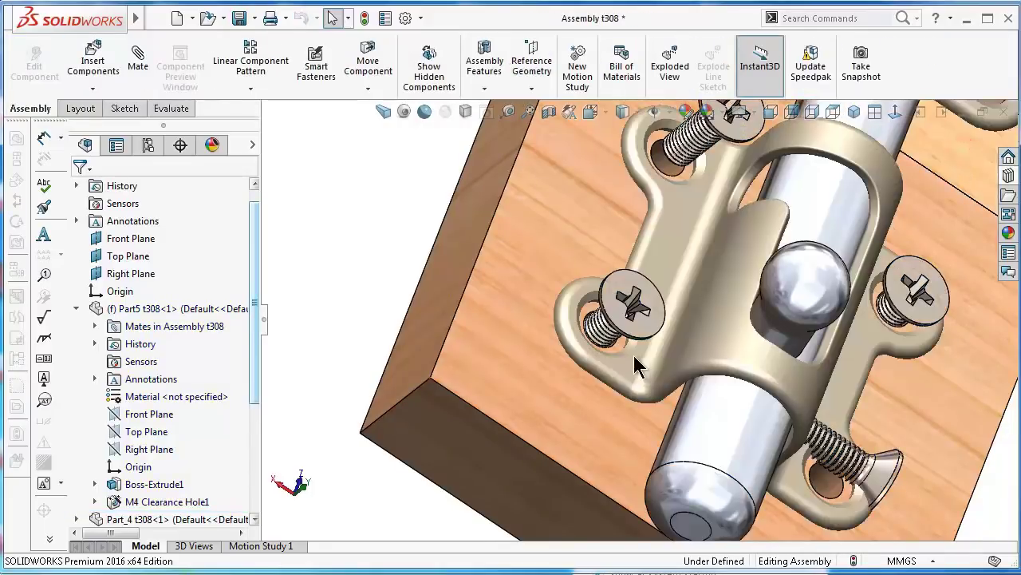
Edit Part6 in place and resize its M6 Clearance Hole1 to M4
scroll(629, 366, up, 3)
scroll(685, 331, down, 3)
click(724, 285)
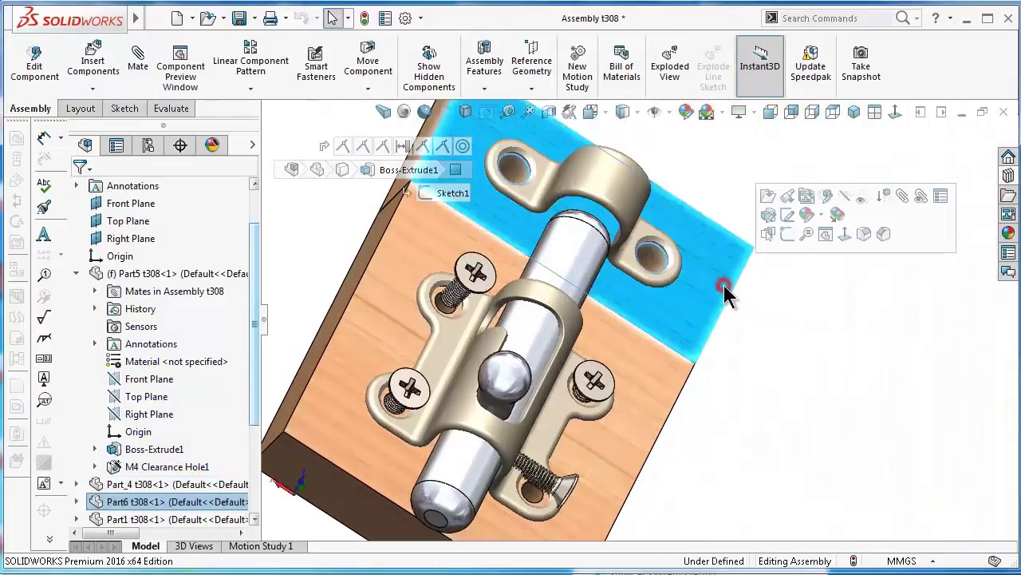
click(825, 195)
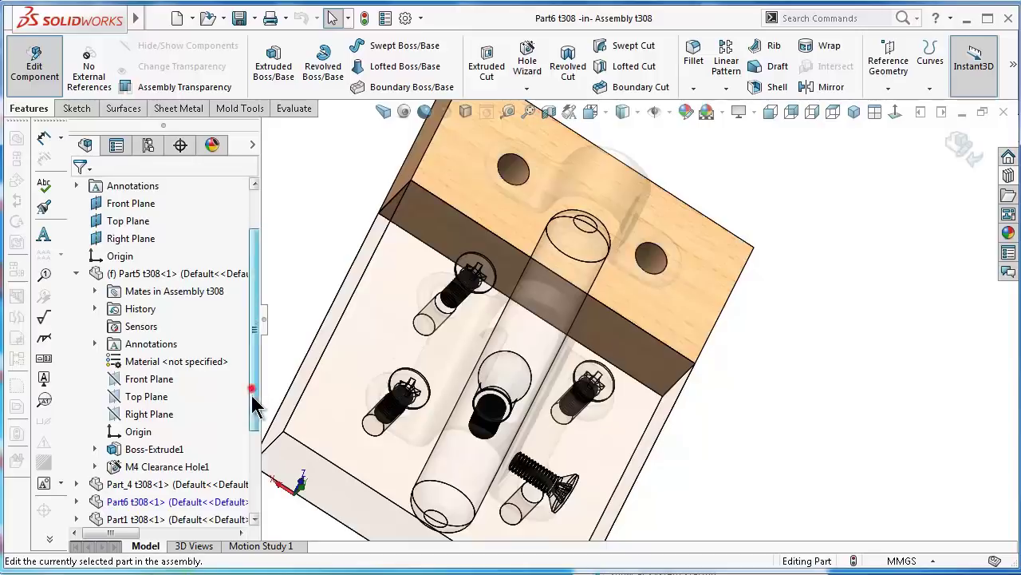
drag(252, 396, 248, 431)
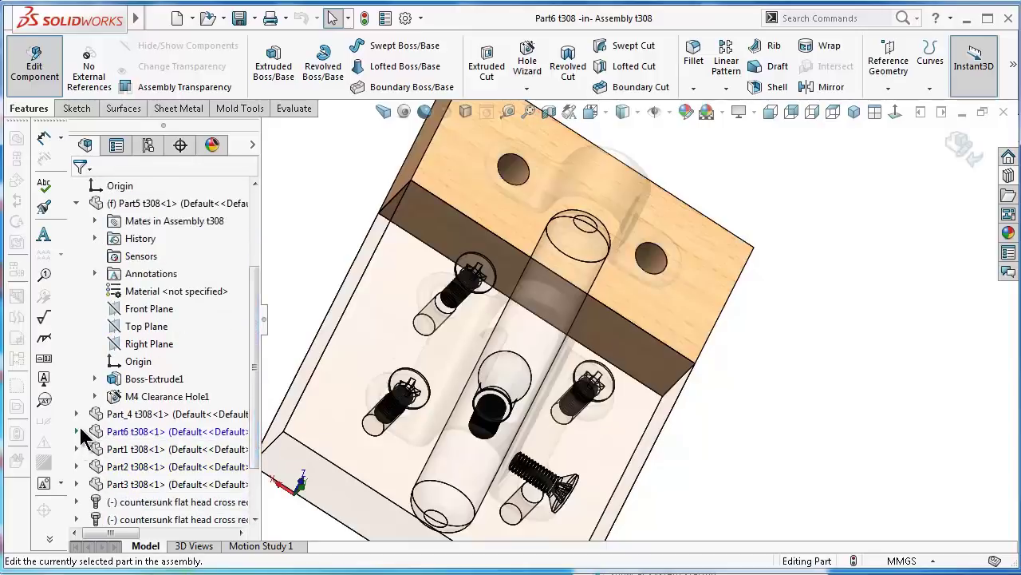
click(76, 431)
click(166, 501)
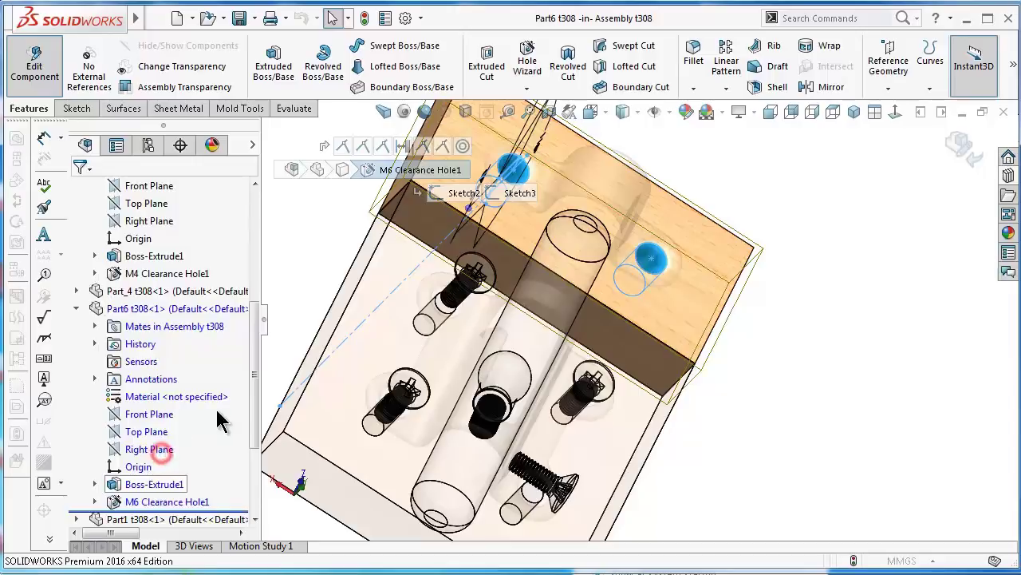
drag(257, 348, 259, 399)
click(119, 501)
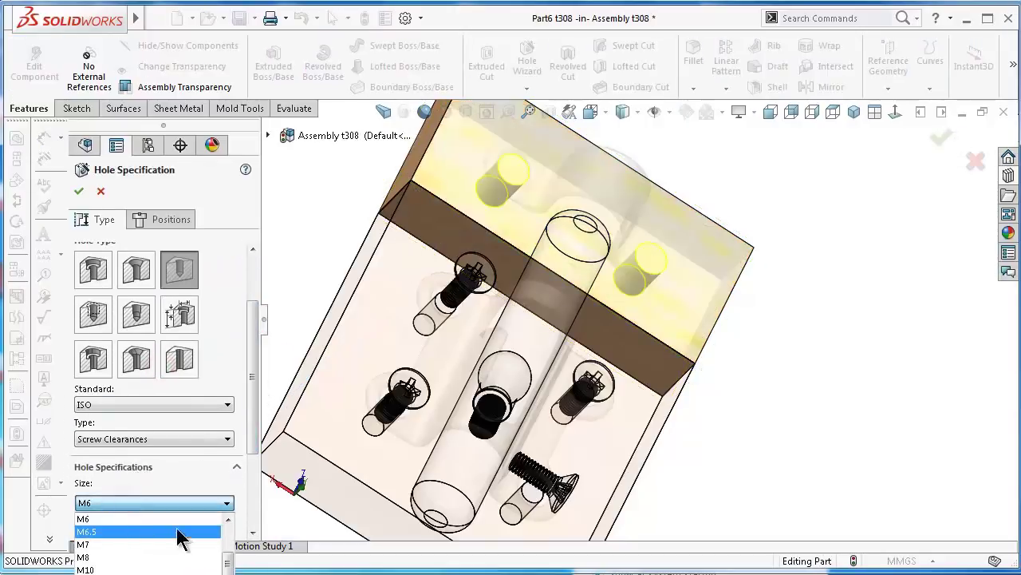
scroll(178, 537, up, 3)
click(228, 518)
click(151, 525)
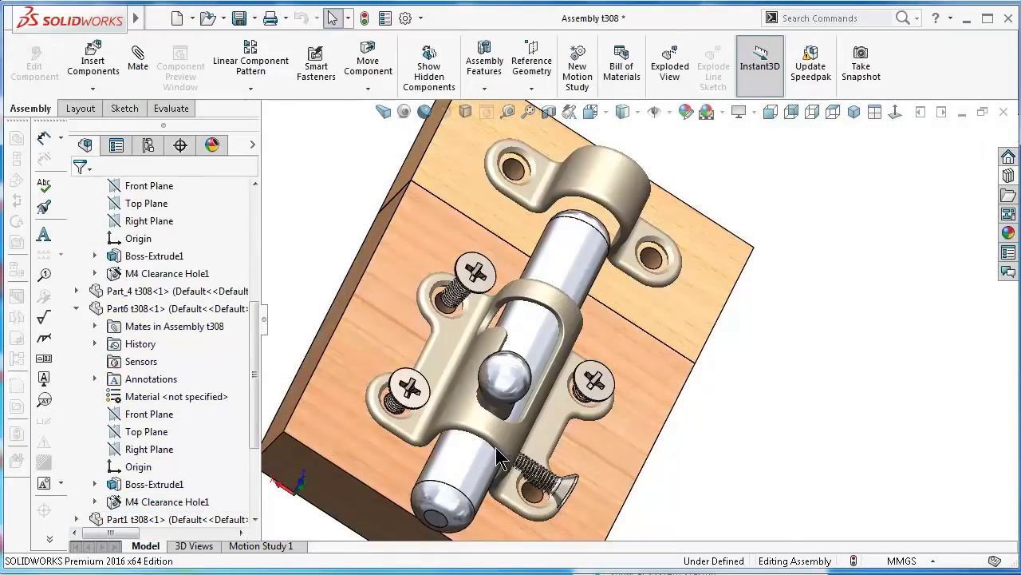
Seat the first screw's countersunk face on its bracket hole edge with a Coincident mate
scroll(478, 415, down, 2)
scroll(466, 359, down, 2)
scroll(451, 347, down, 2)
scroll(399, 335, down, 2)
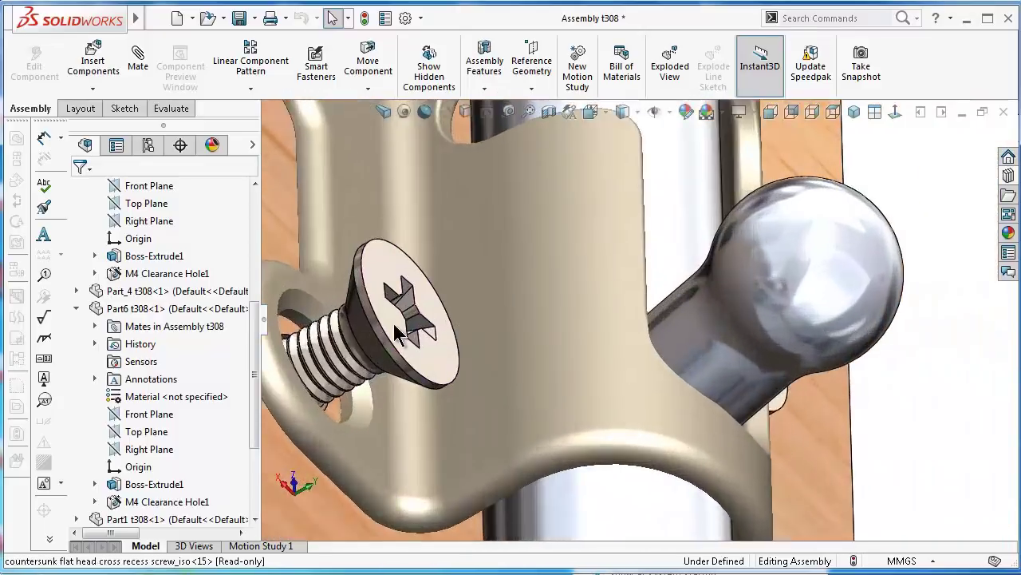
middle_drag(399, 336, 441, 331)
click(441, 331)
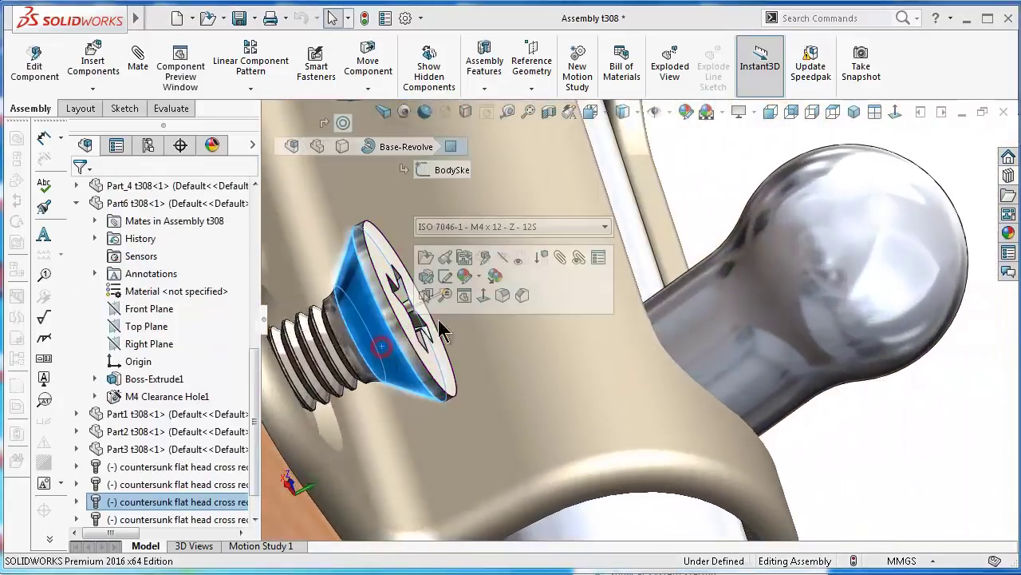
click(558, 257)
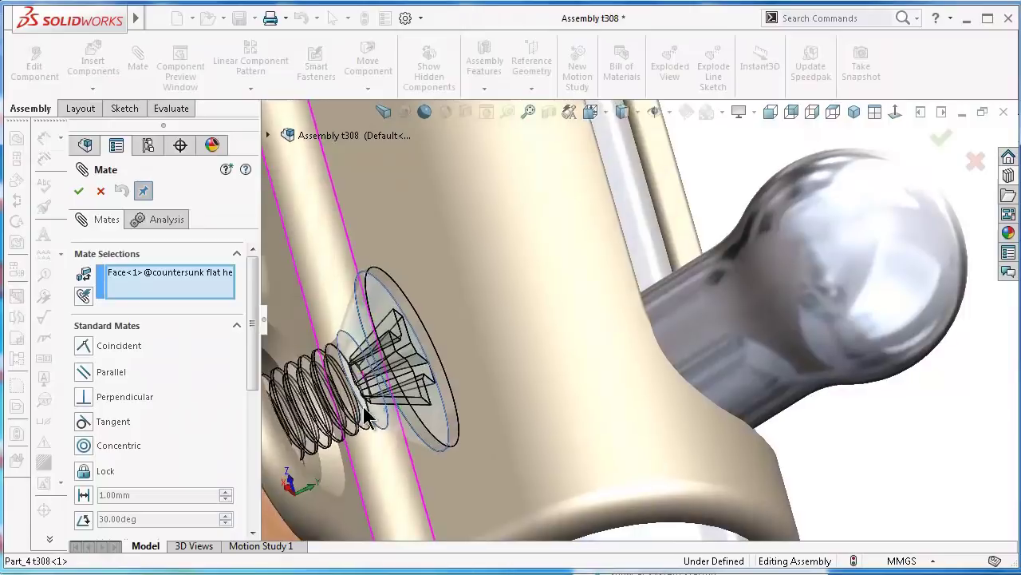
scroll(391, 411, down, 2)
scroll(479, 383, down, 2)
scroll(535, 353, down, 1)
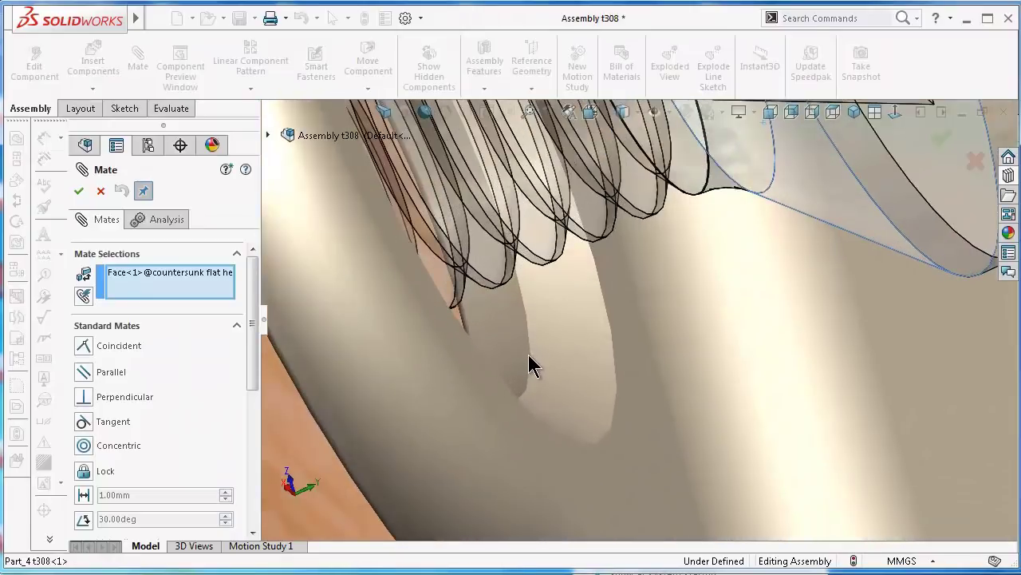
click(530, 357)
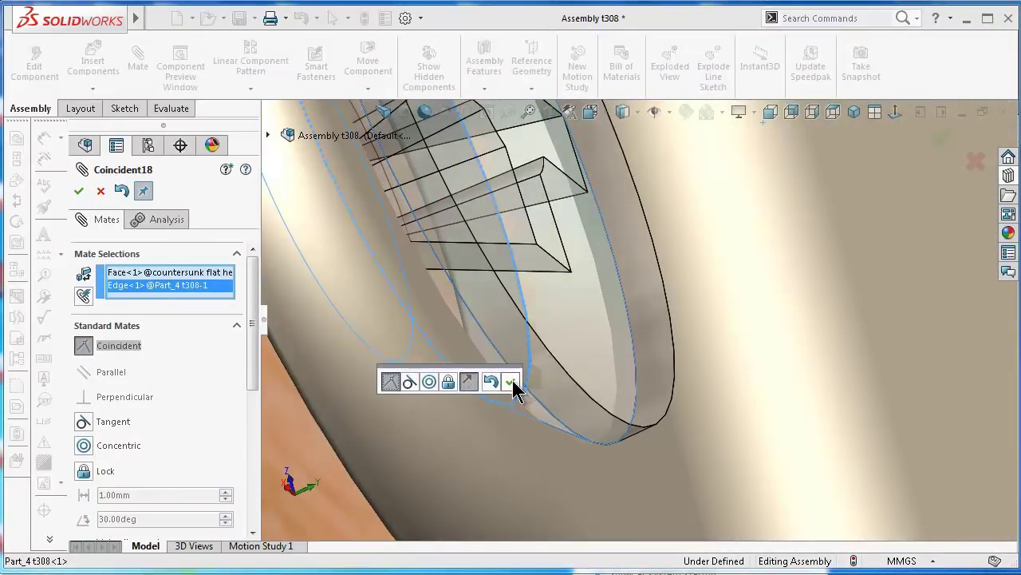
click(514, 389)
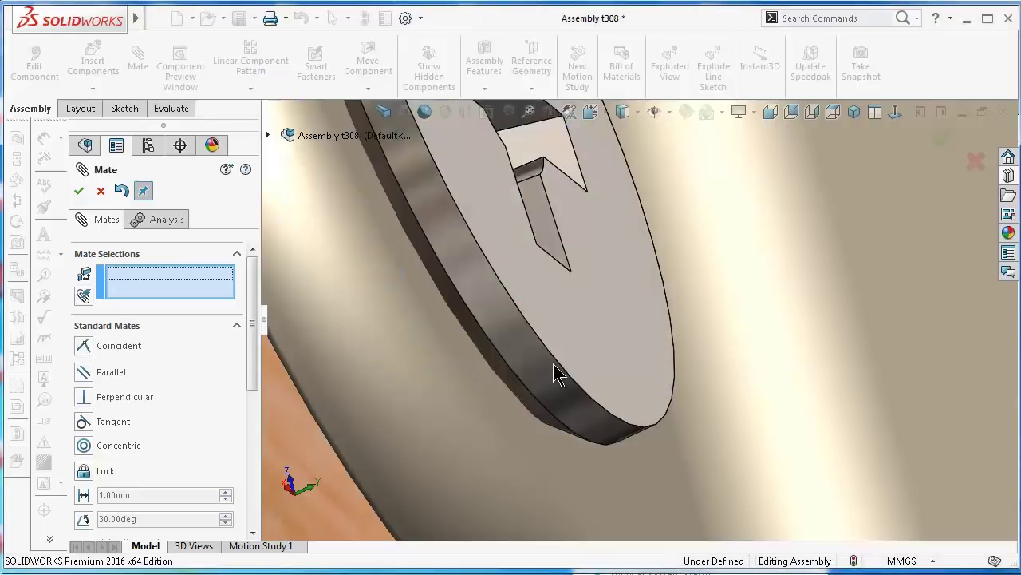
Mate the second screw's countersunk face coincident to its hole edge, clearing a mating error
scroll(580, 353, up, 2)
scroll(630, 228, up, 2)
scroll(627, 211, up, 1)
scroll(627, 211, down, 2)
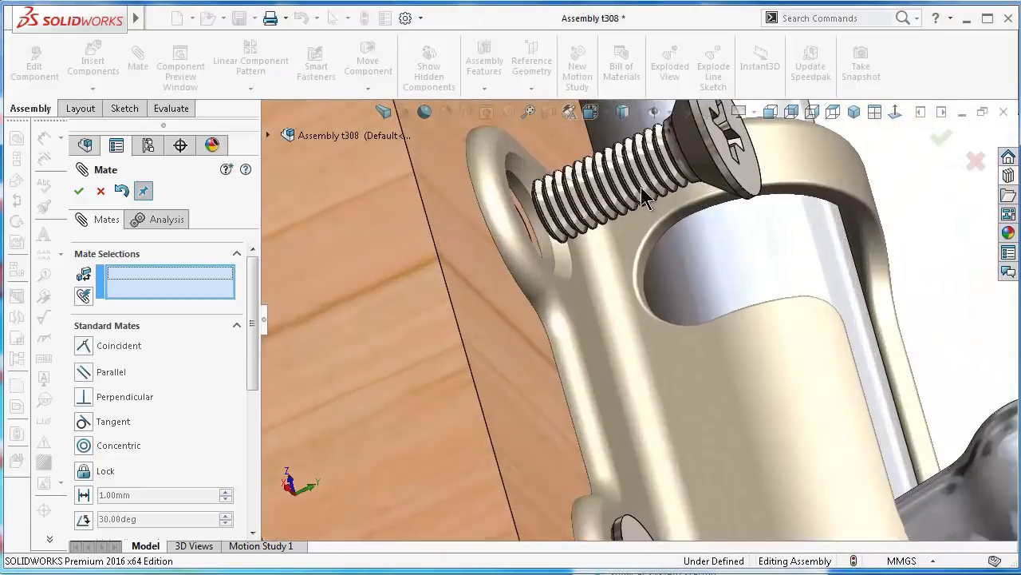
scroll(641, 187, down, 1)
scroll(663, 200, down, 2)
click(671, 219)
scroll(670, 222, up, 1)
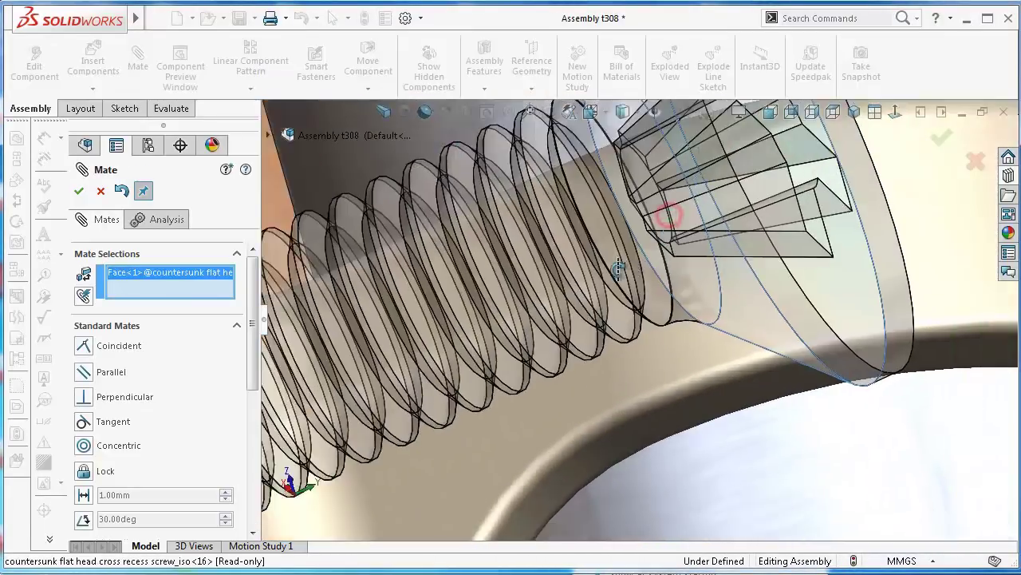
scroll(529, 354, up, 2)
scroll(529, 353, up, 2)
scroll(447, 471, up, 1)
click(508, 453)
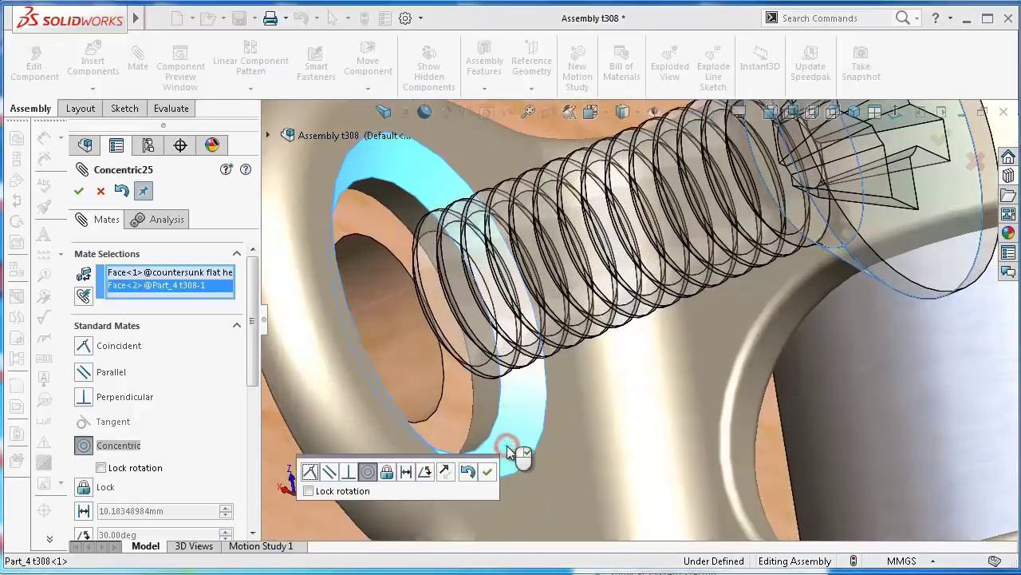
click(309, 471)
click(583, 348)
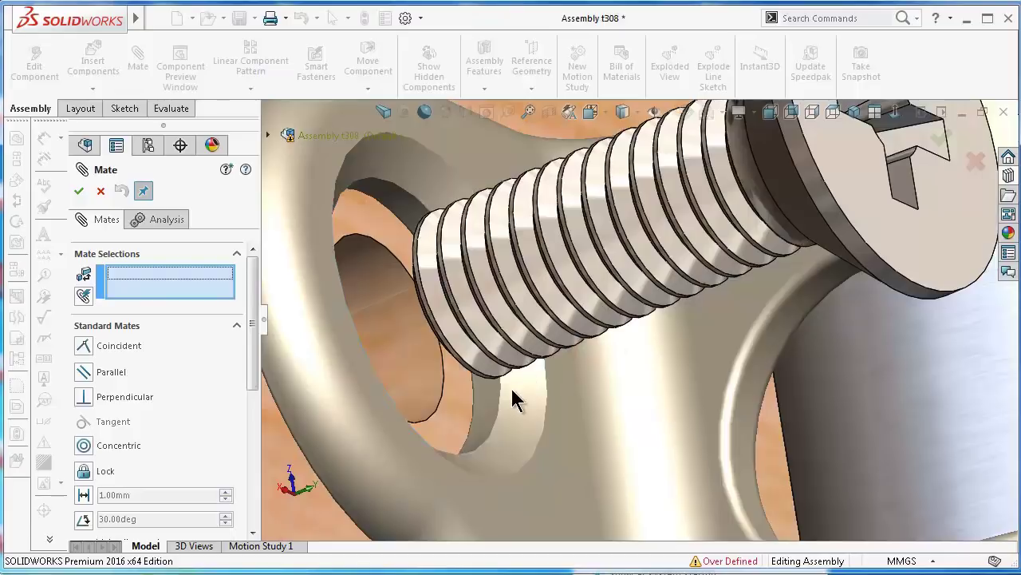
click(499, 416)
middle_drag(705, 312, 838, 231)
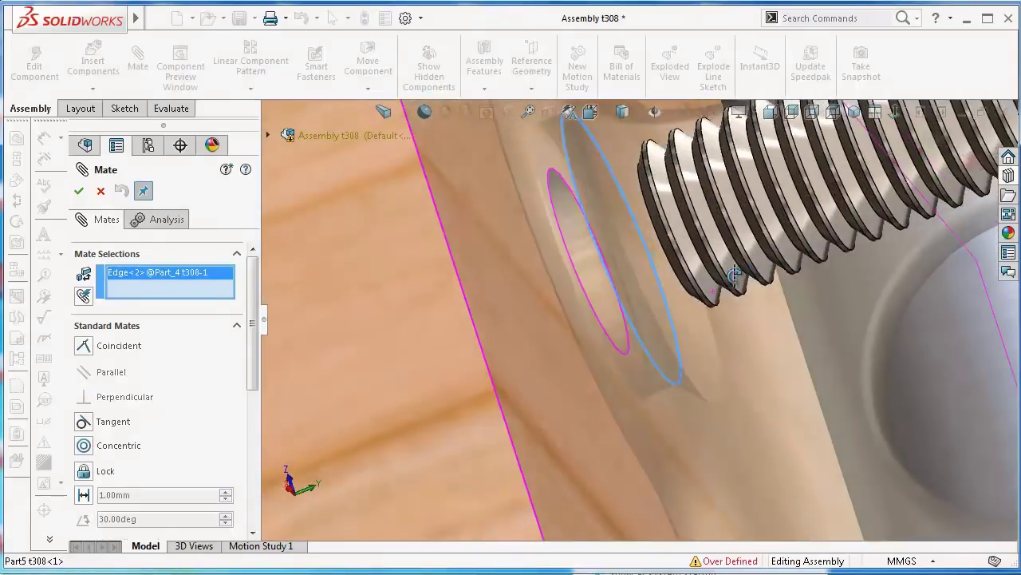
click(863, 215)
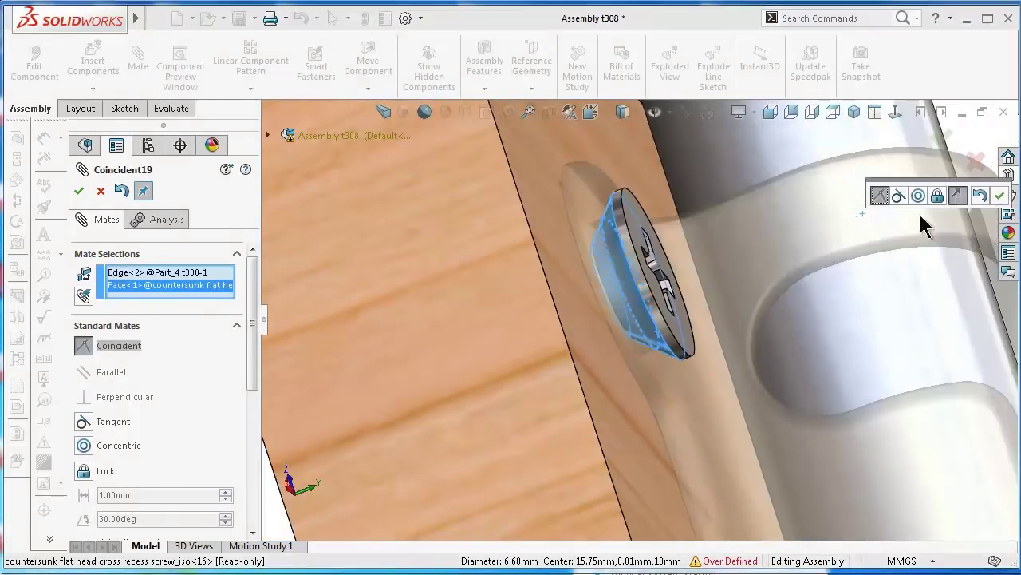
click(1003, 200)
Seat the third screw's conical face coincident on its hole edge and accept the mates
middle_drag(896, 244, 784, 347)
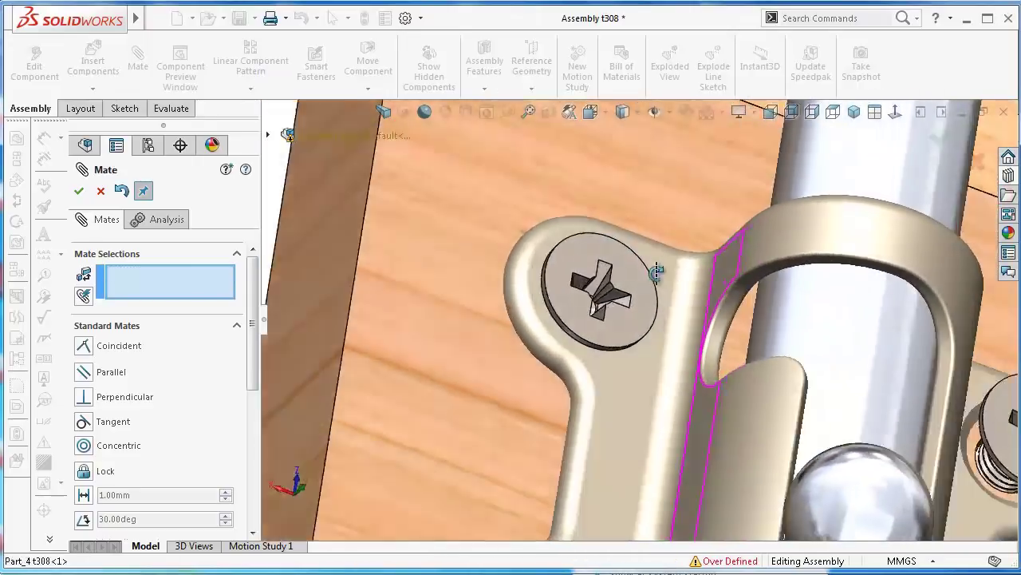
scroll(782, 337, down, 3)
scroll(814, 367, down, 3)
scroll(843, 395, down, 3)
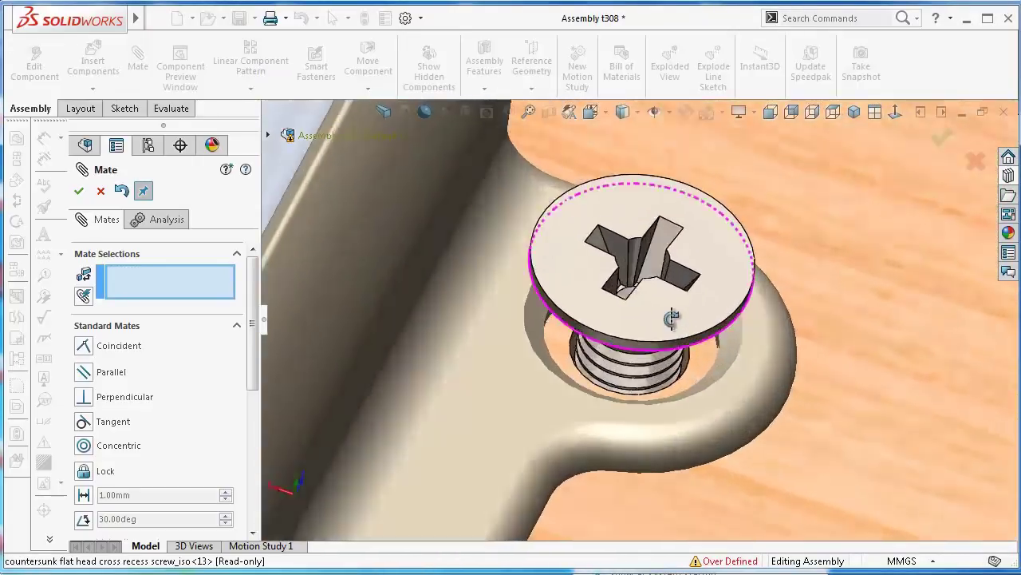
scroll(719, 319, down, 3)
scroll(673, 289, down, 3)
scroll(675, 410, up, 1)
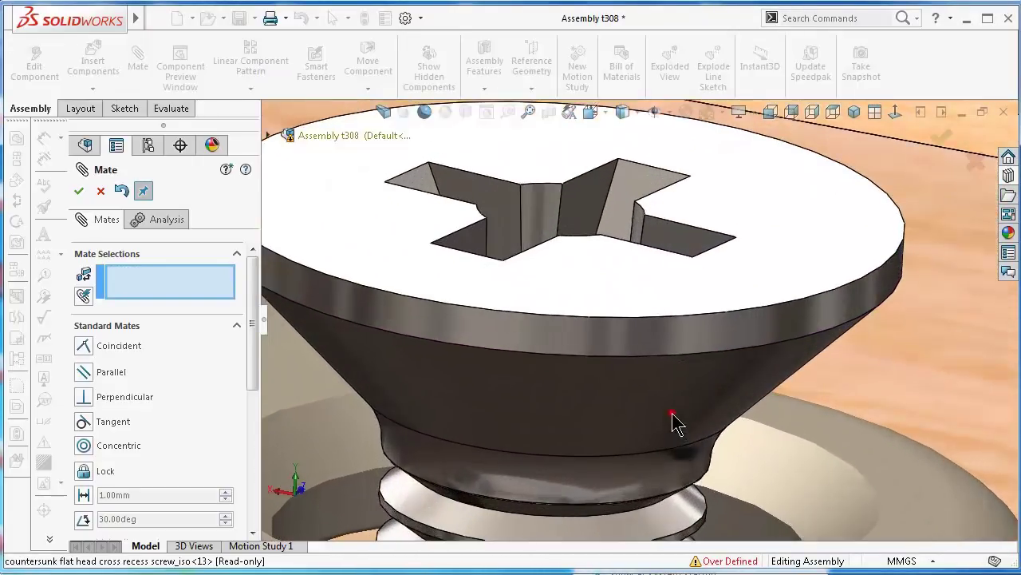
click(672, 414)
click(739, 503)
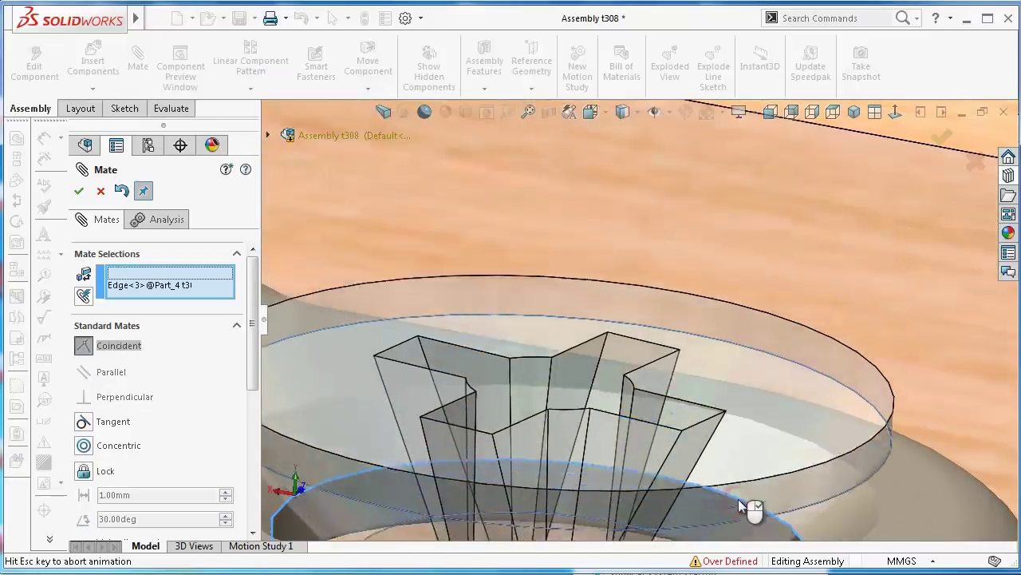
click(881, 521)
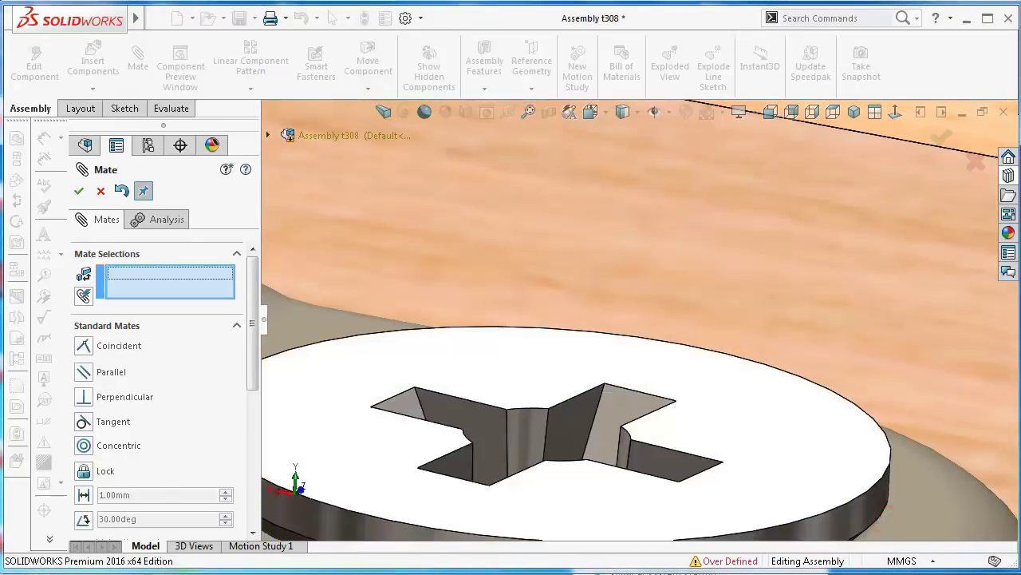
click(81, 191)
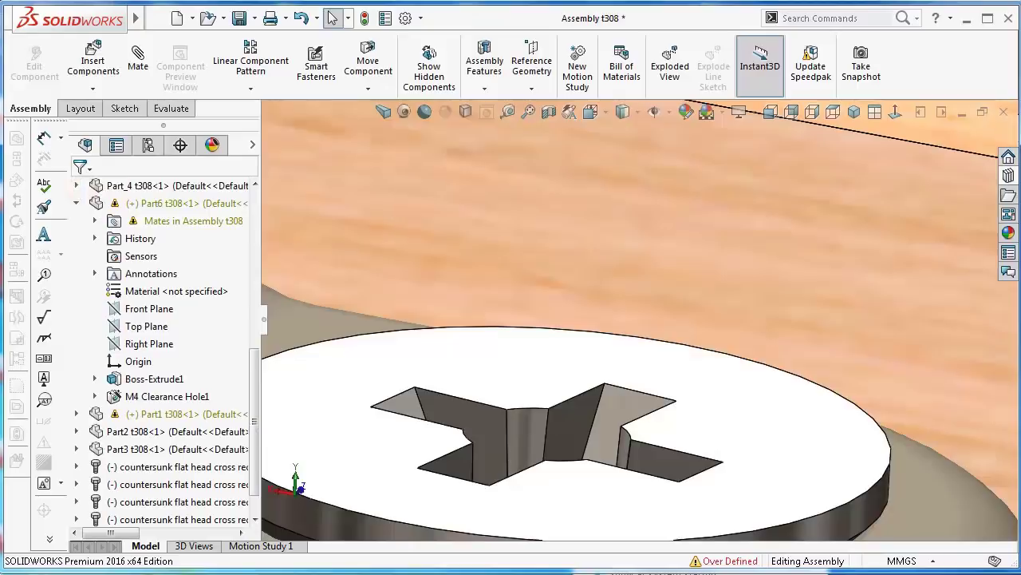
Zoom to fit and slide the latch knob along the bracket to test its mates
key(f)
scroll(674, 335, down, 2)
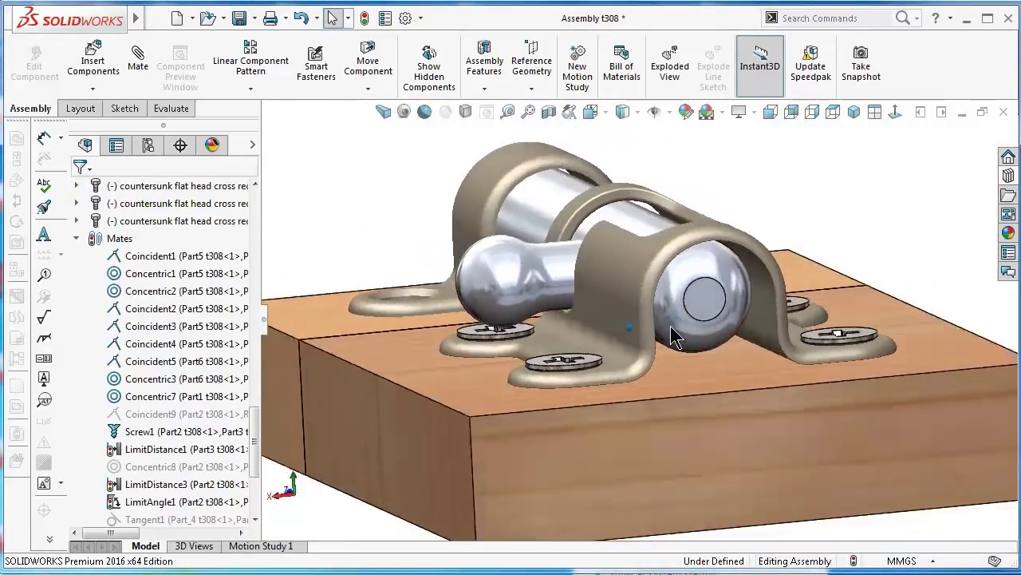
scroll(674, 335, down, 3)
mouse_move(558, 263)
mouse_down()
mouse_move(552, 213)
mouse_move(513, 342)
mouse_up()
mouse_move(513, 342)
middle_down()
mouse_move(600, 369)
mouse_move(595, 352)
middle_up()
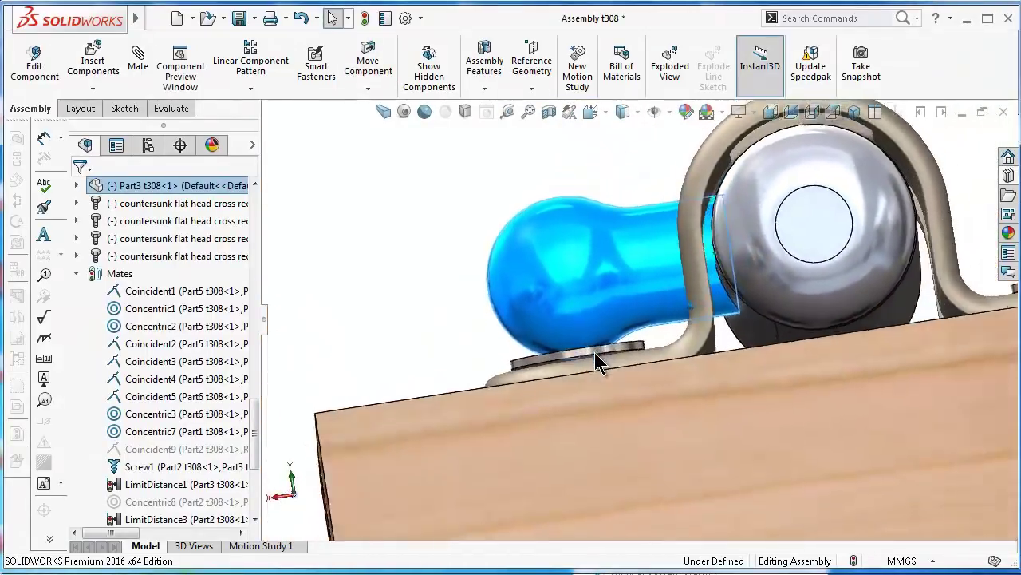
mouse_move(595, 353)
middle_down()
mouse_move(588, 359)
mouse_move(729, 245)
mouse_move(759, 191)
middle_up()
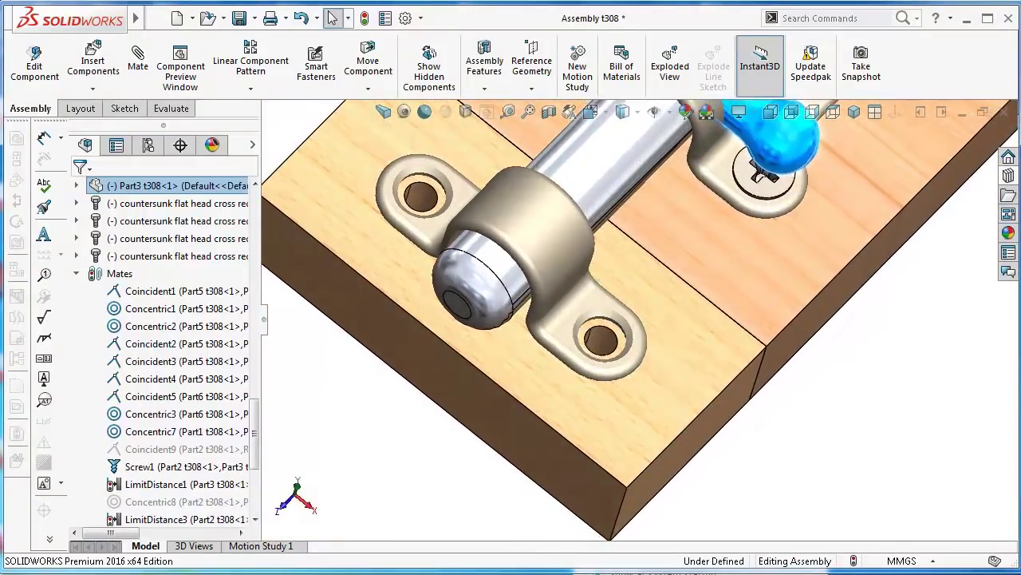
Seat the last countersunk screw in the lower-left bracket hole, completing all six
click(759, 535)
ctrl+drag(761, 187, 614, 338)
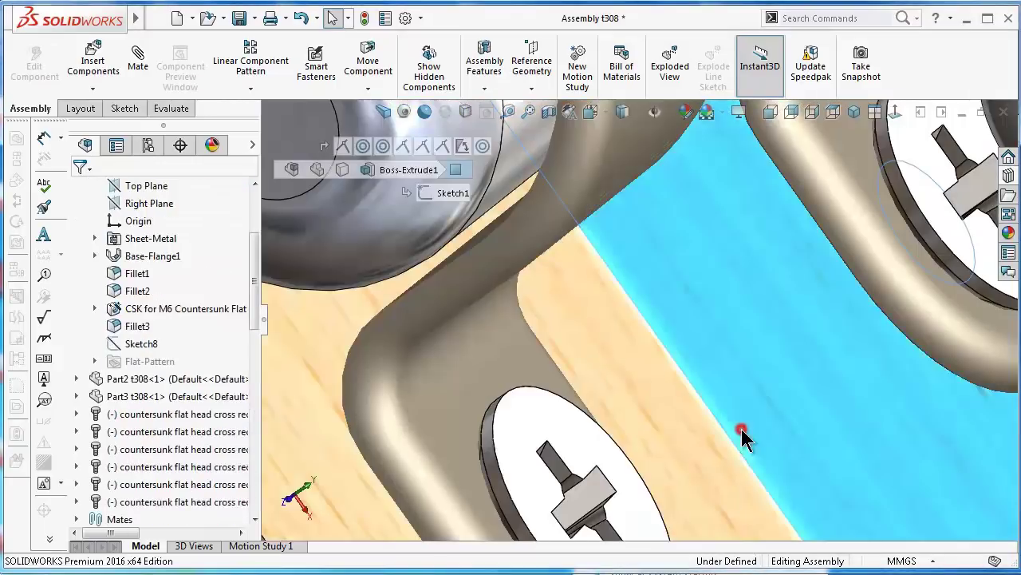
click(740, 403)
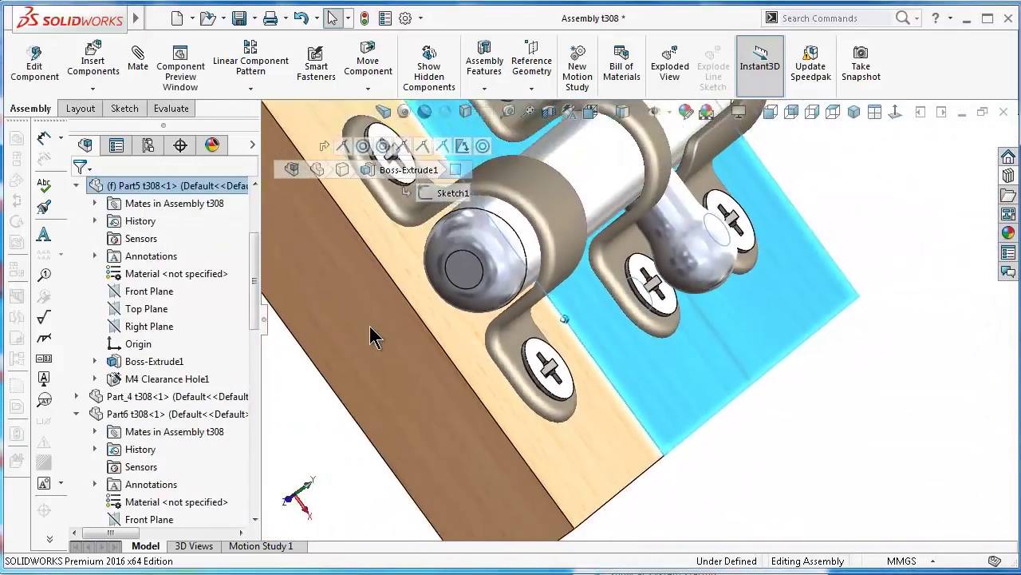
click(761, 439)
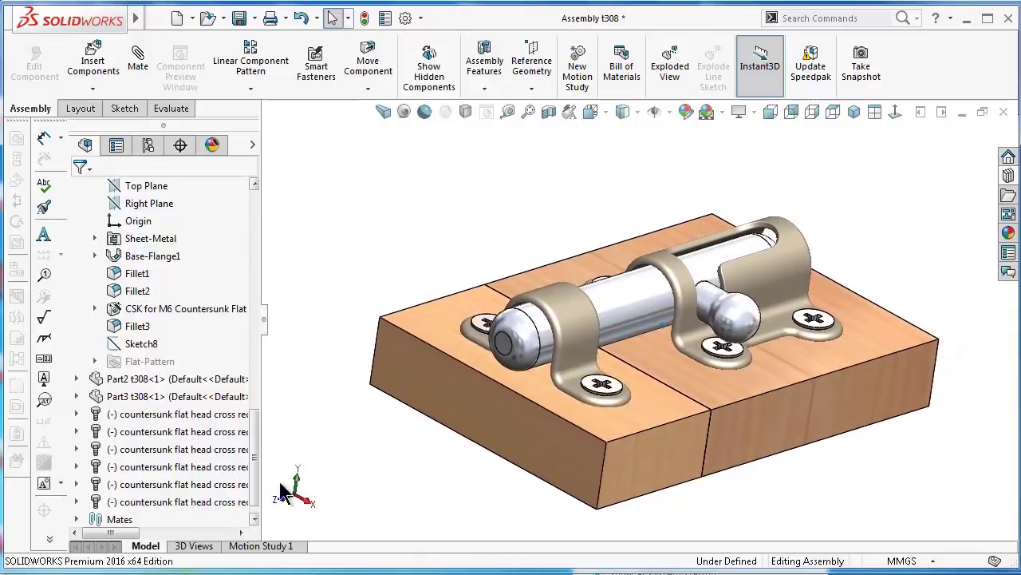
Put the six countersunk screws into a new 'screws' folder in the FeatureManager tree, checking its contents
click(173, 420)
shift+click(160, 505)
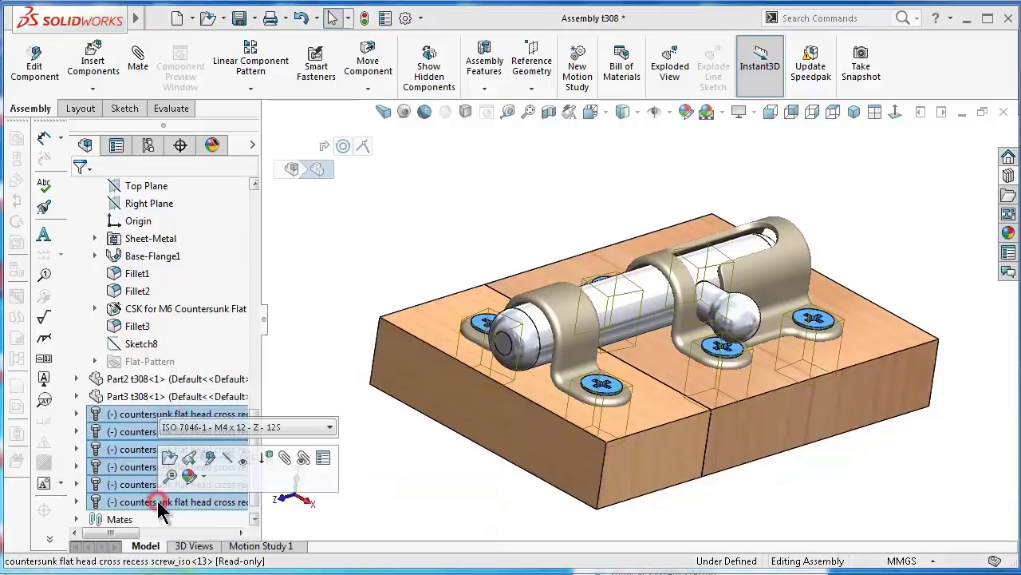
right_click(160, 509)
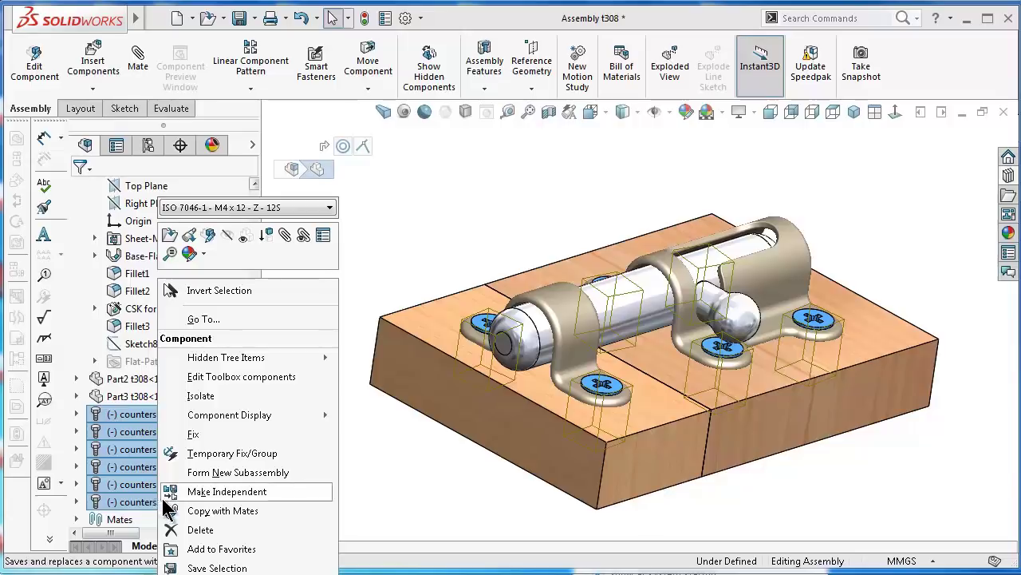
click(192, 571)
text(screws)
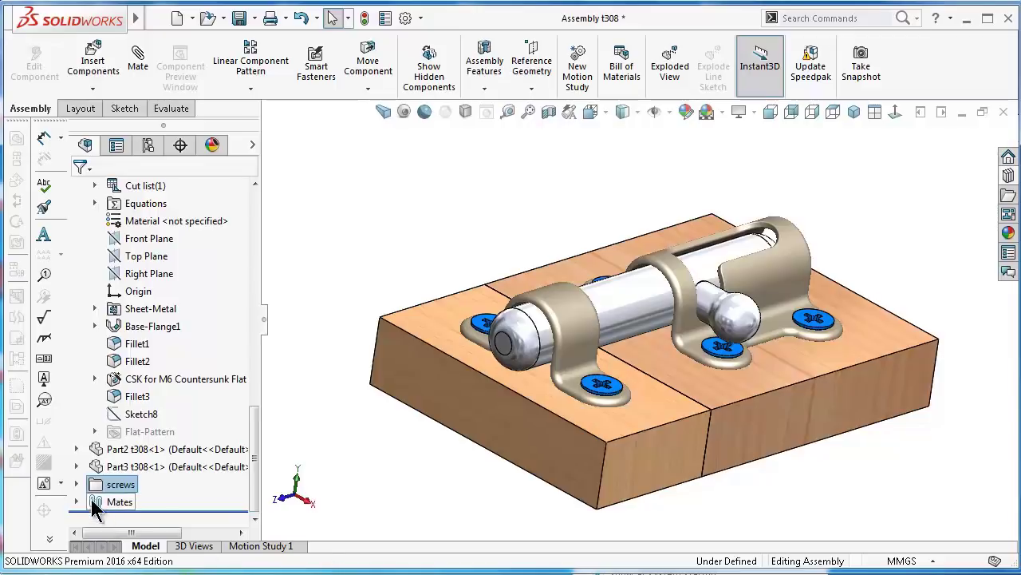
click(75, 484)
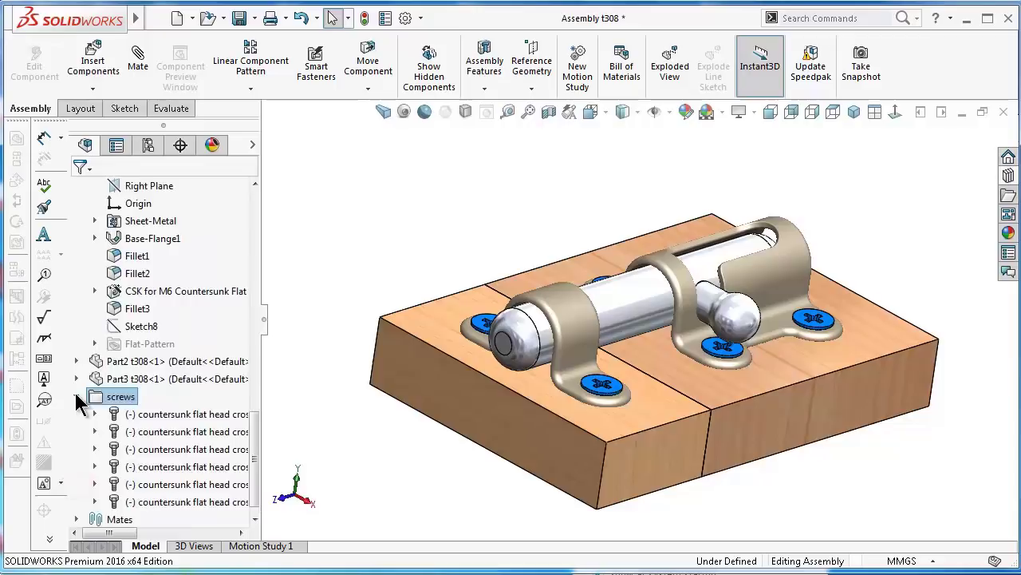
click(75, 394)
click(406, 447)
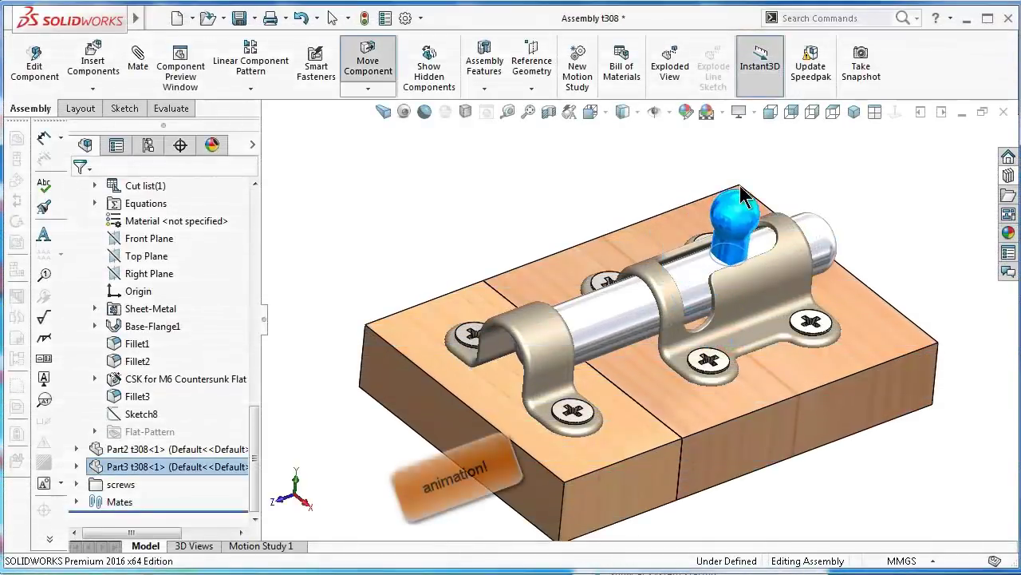
Slide the bolt right along its slot from two viewing angles, then switch to Motion Study 1
drag(740, 193, 763, 191)
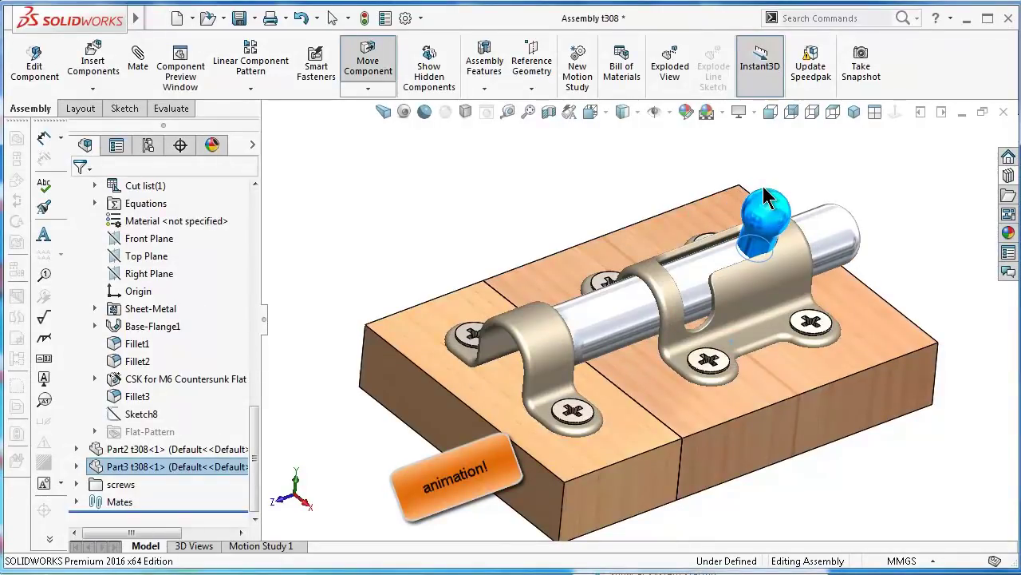
click(529, 171)
mouse_move(565, 186)
middle_down()
mouse_move(518, 222)
mouse_move(734, 291)
middle_up()
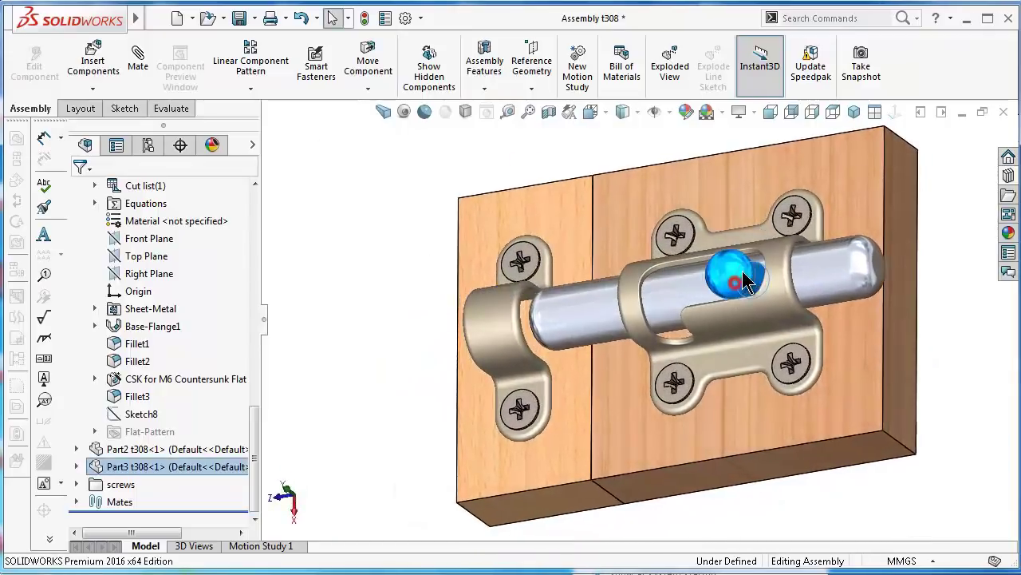
drag(742, 283, 757, 279)
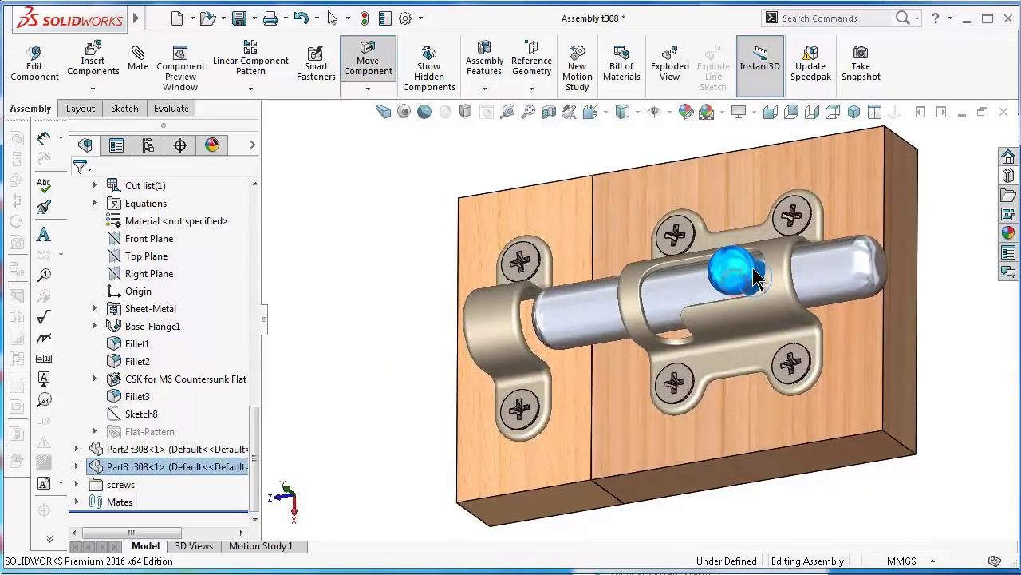
click(371, 197)
mouse_move(364, 187)
middle_down()
mouse_move(612, 232)
mouse_move(628, 259)
middle_up()
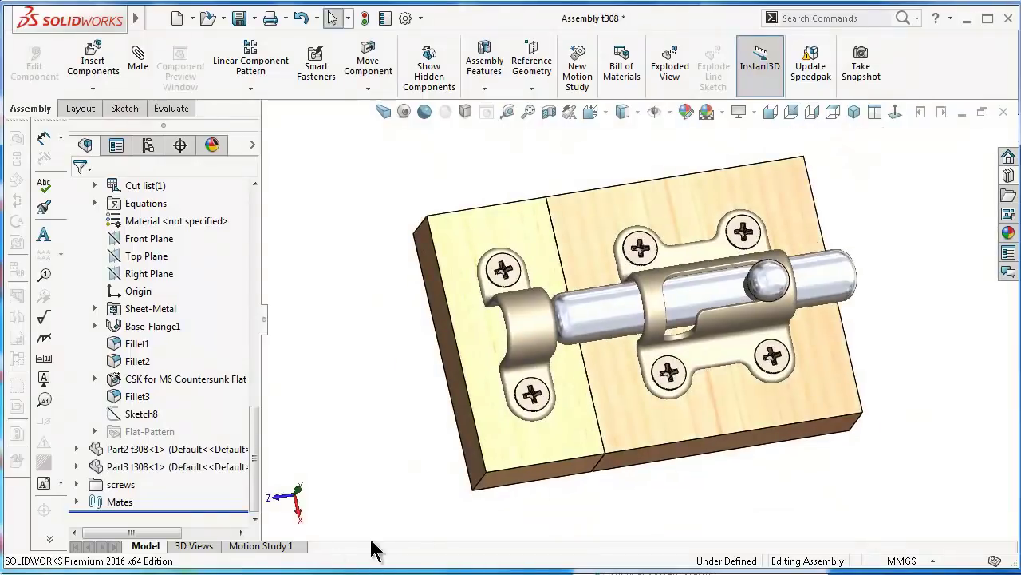
click(284, 546)
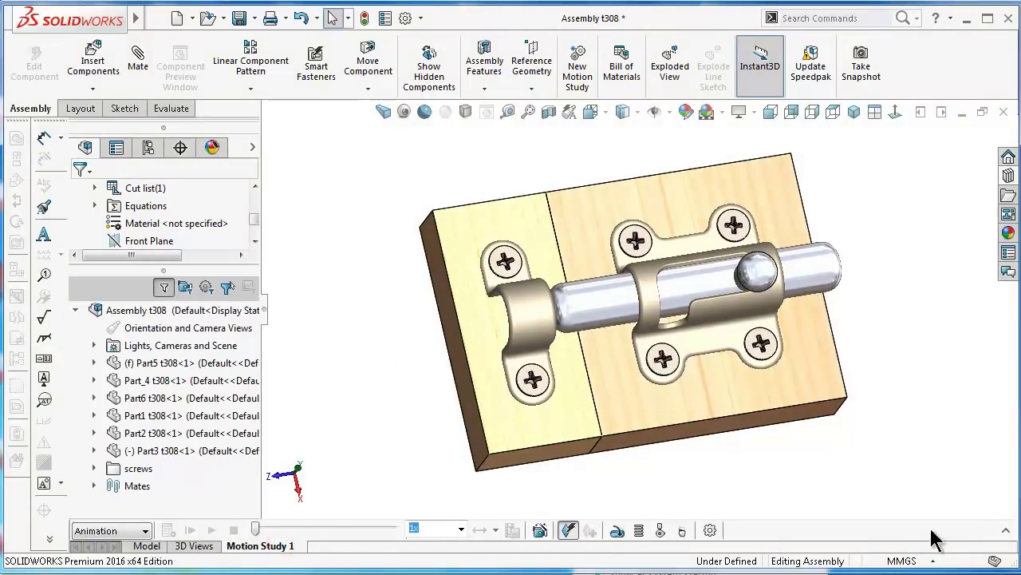
Expand the timeline and keyframe the bolt sliding left along the slot at 4 sec
click(1005, 530)
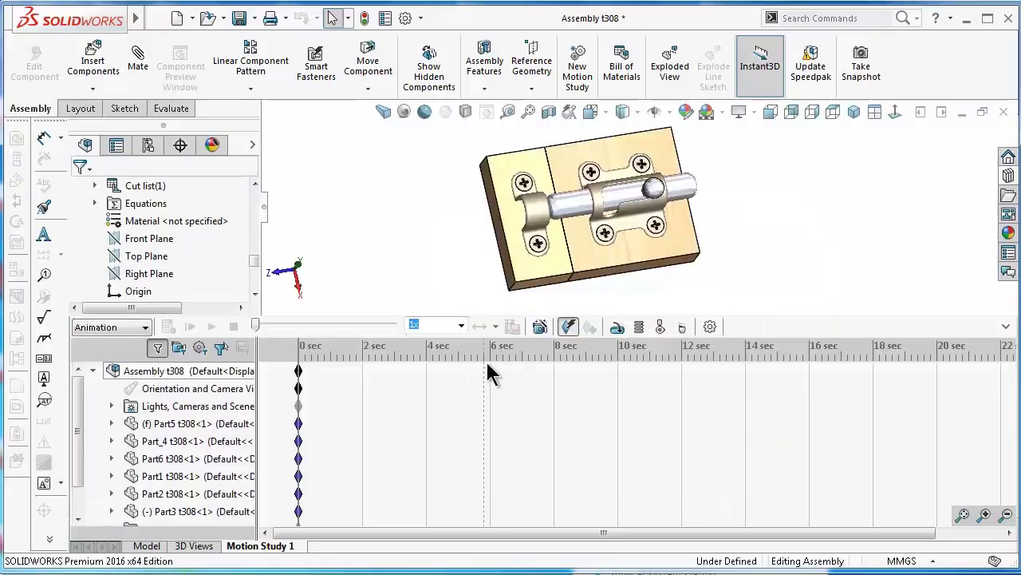
click(427, 358)
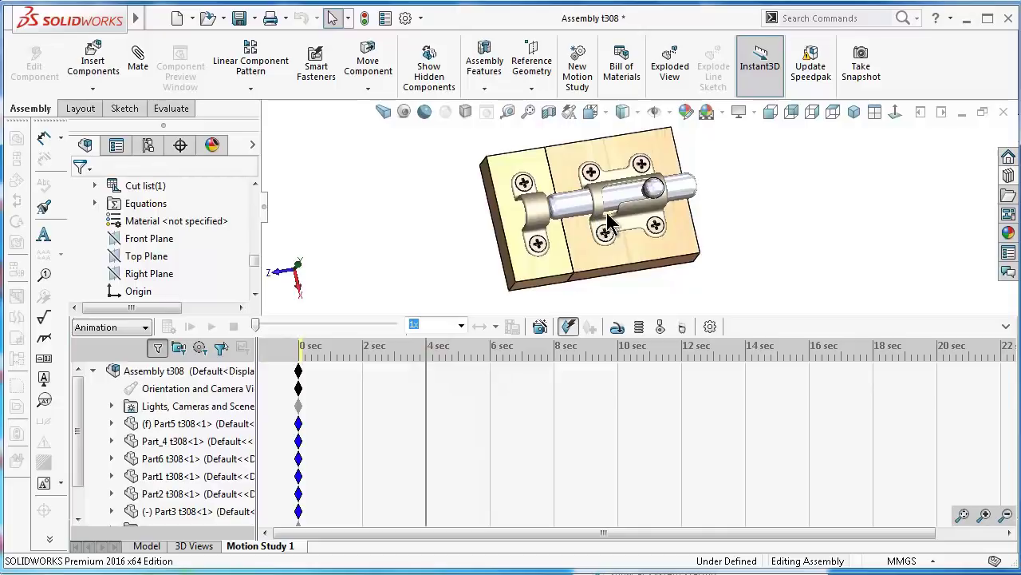
scroll(608, 225, down, 2)
scroll(638, 205, down, 3)
scroll(664, 198, down, 1)
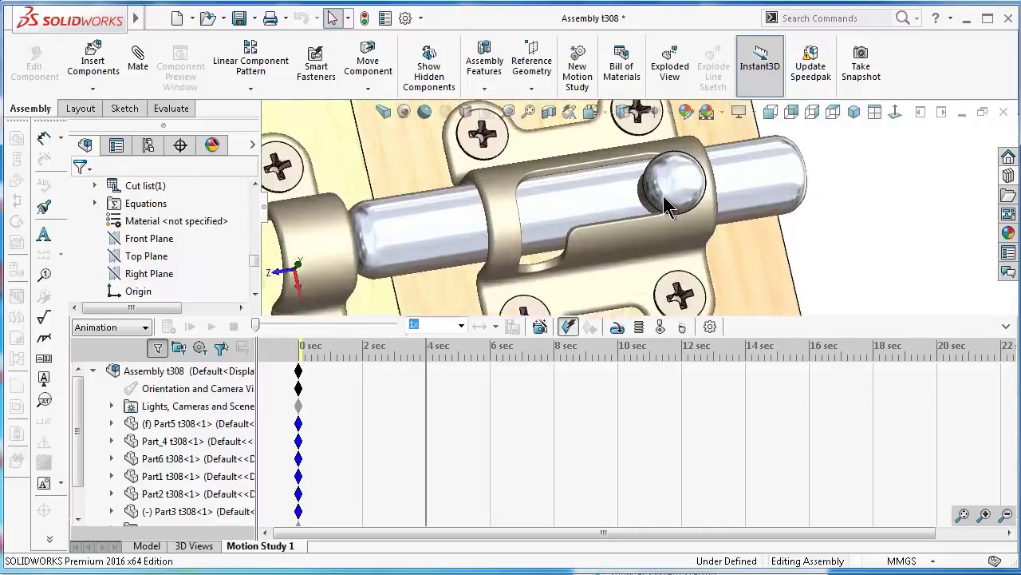
scroll(664, 198, down, 2)
click(668, 196)
scroll(585, 204, down, 1)
drag(584, 203, 504, 222)
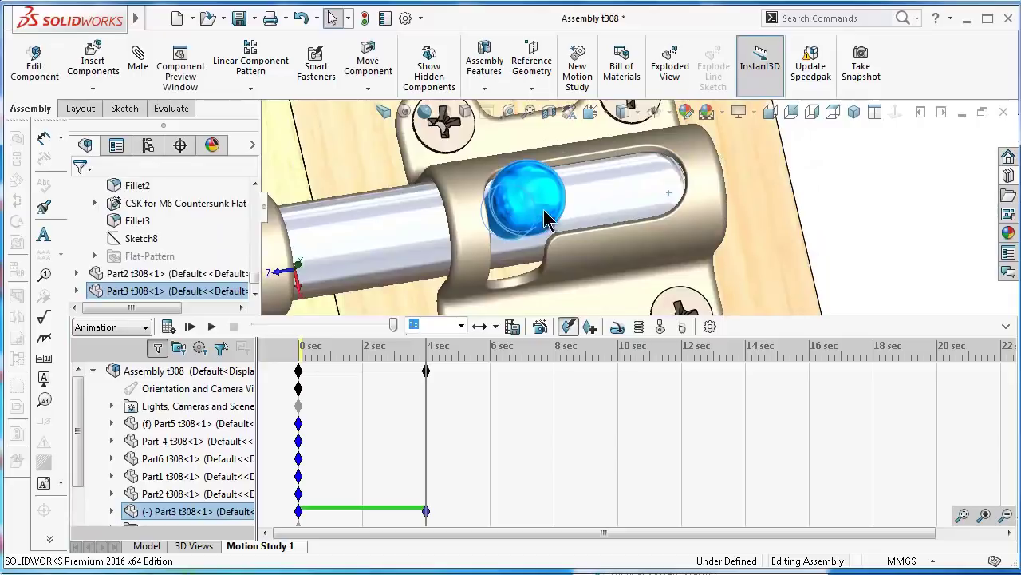
At 8 sec rotate the knob down into the notch, then play the animation
click(555, 380)
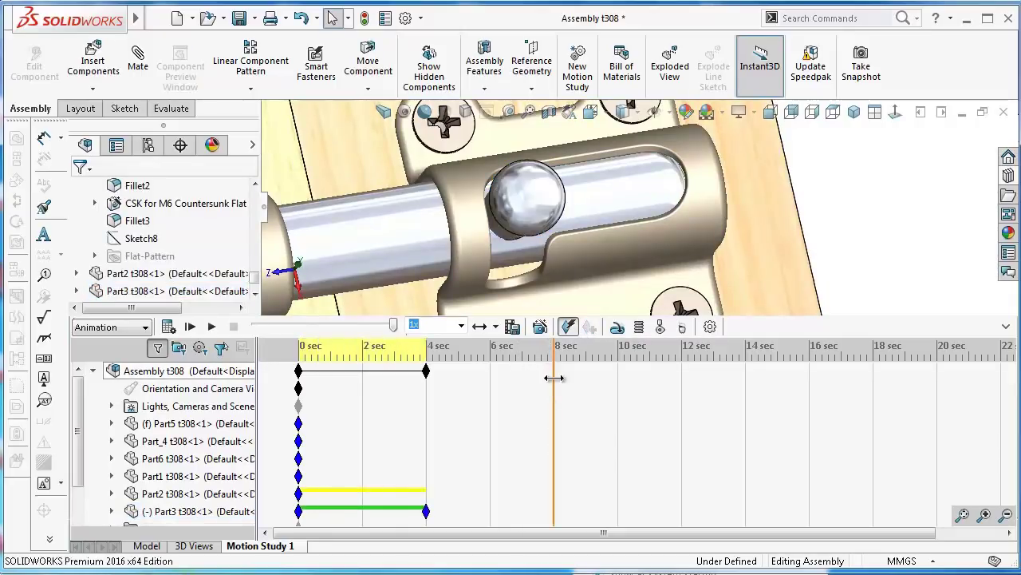
scroll(713, 271, up, 3)
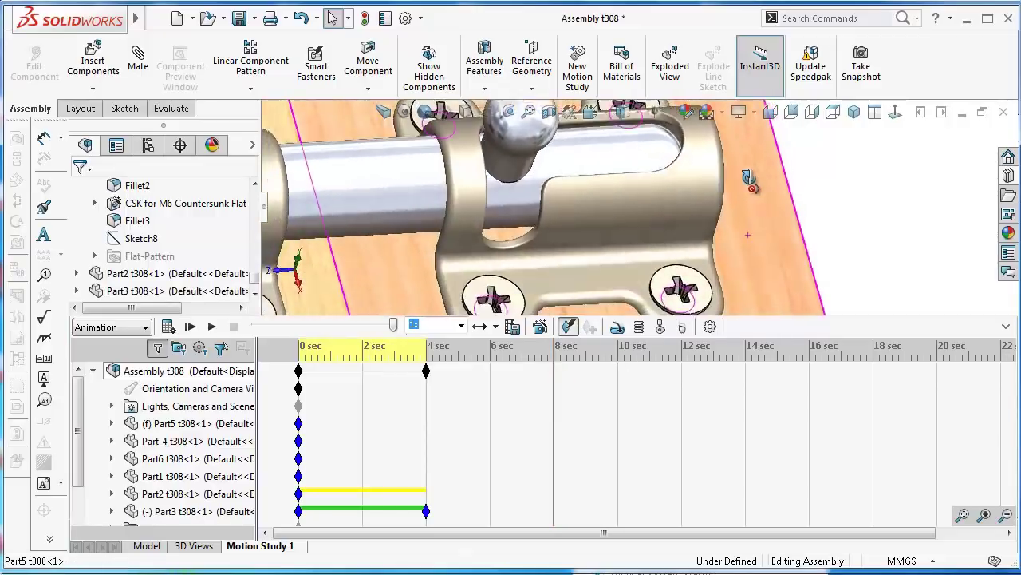
scroll(686, 239, up, 3)
mouse_move(581, 198)
middle_down()
mouse_move(599, 142)
mouse_move(580, 203)
middle_up()
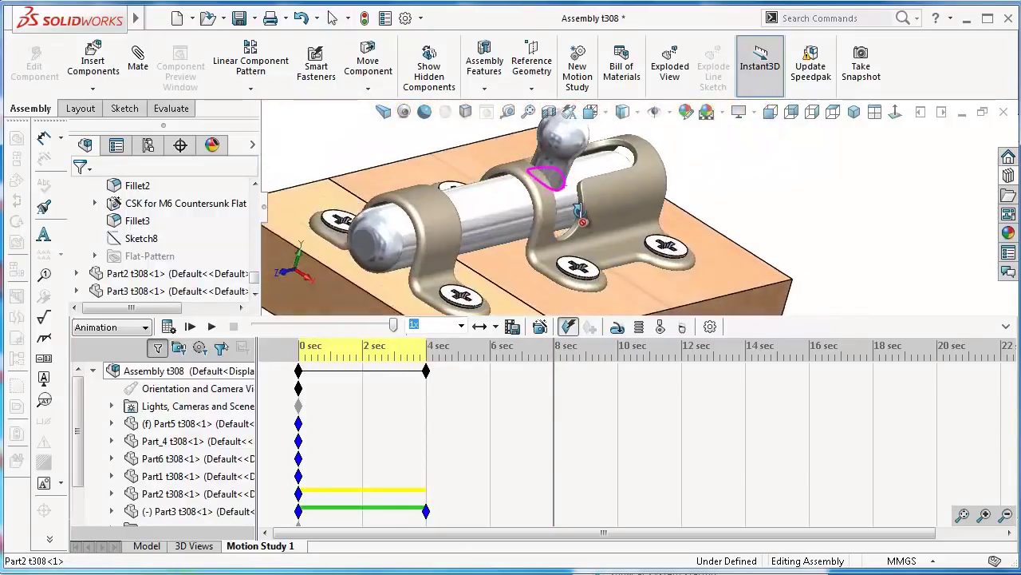
scroll(580, 203, down, 2)
drag(565, 169, 558, 303)
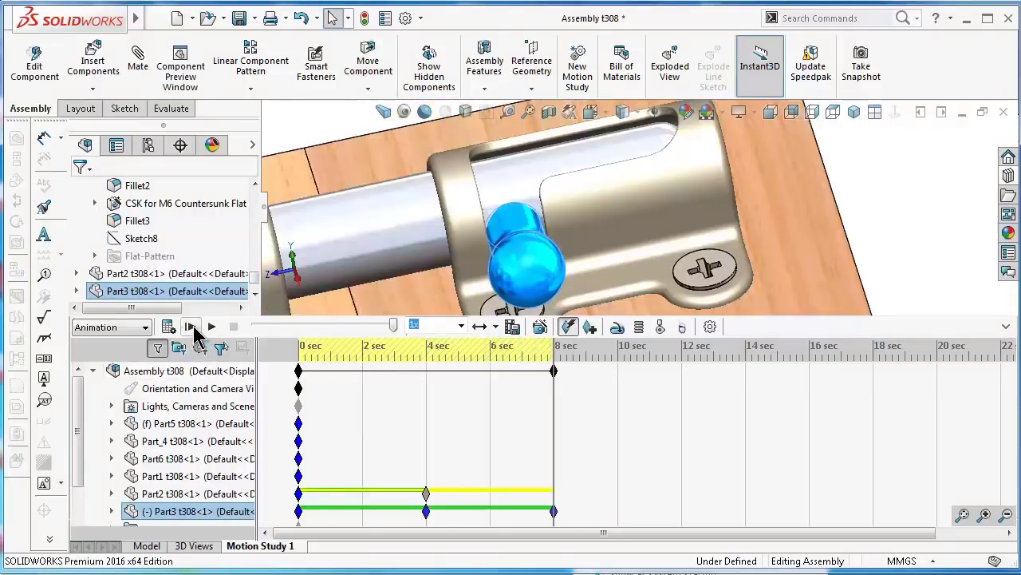
click(192, 327)
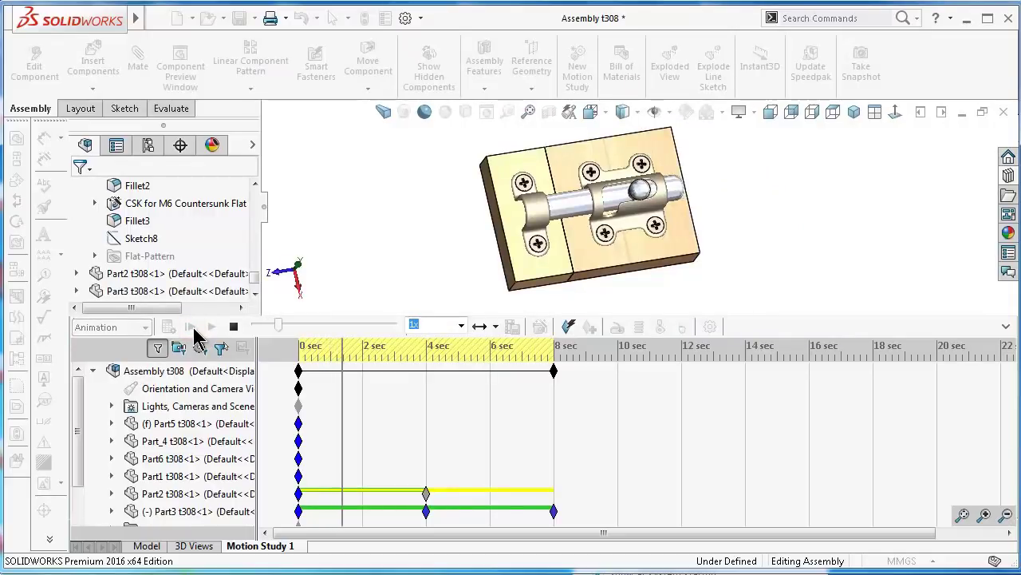
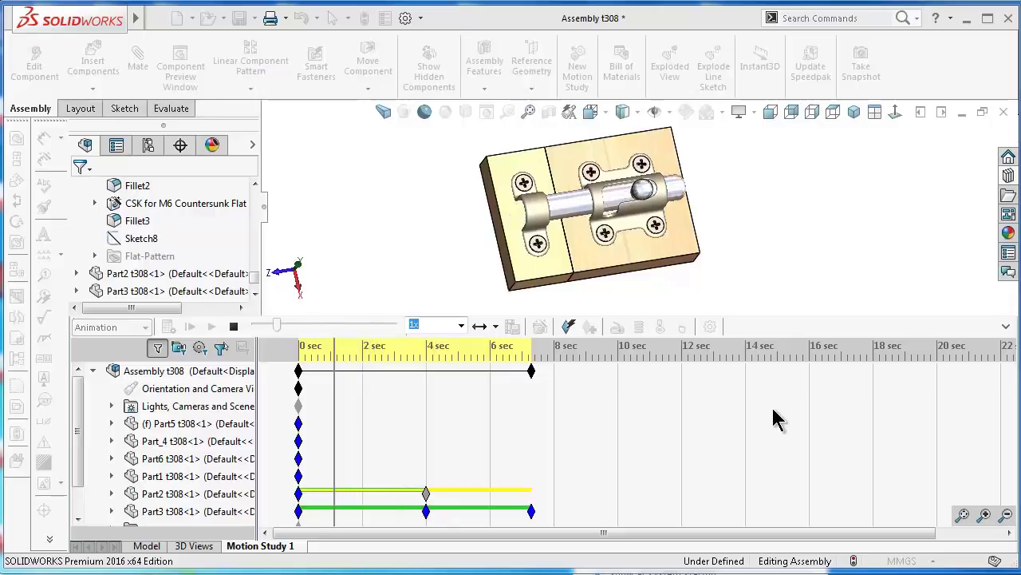
Set the animation playback speed to 2x, then raise it to 5x
click(461, 325)
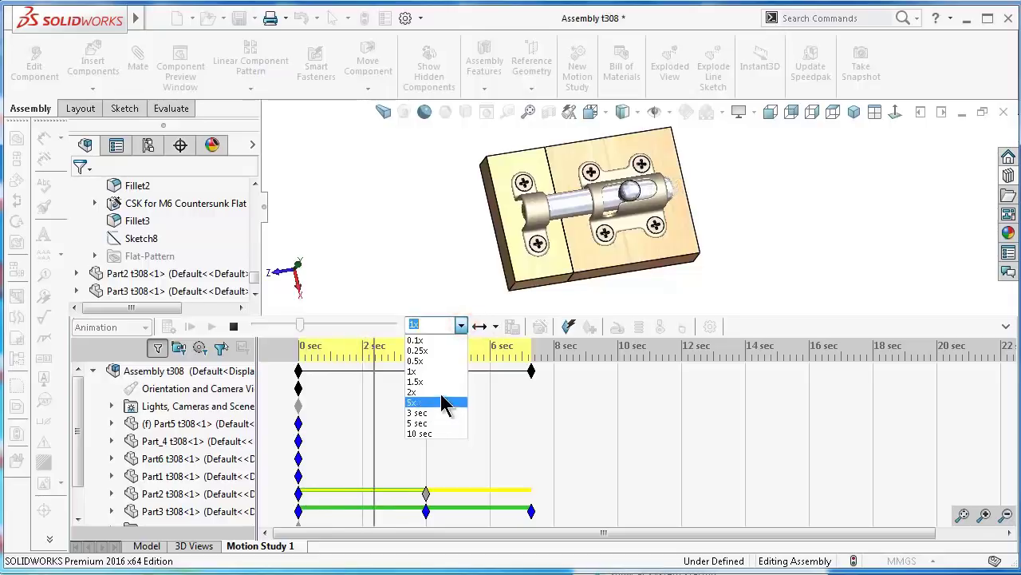
click(440, 392)
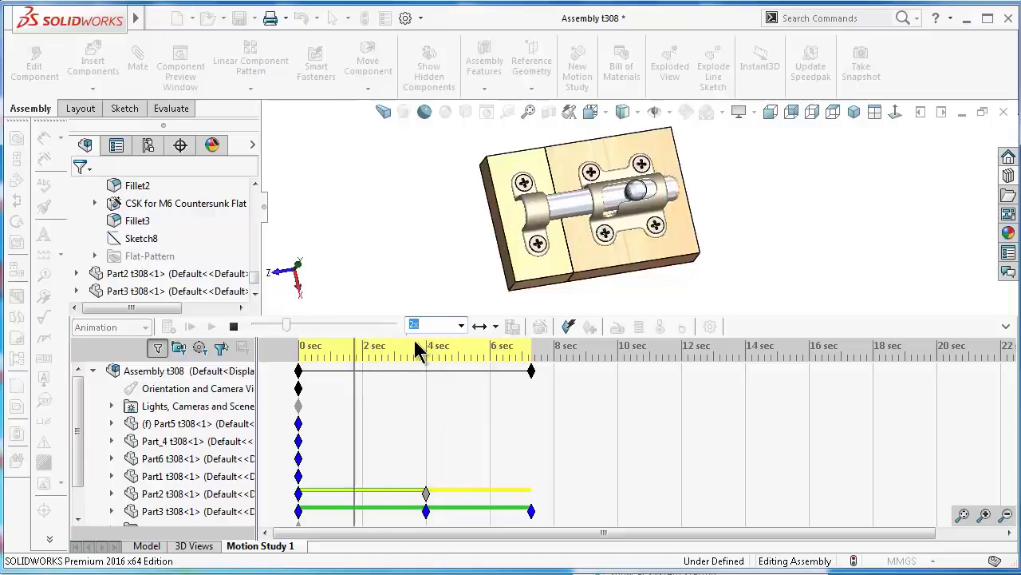
click(460, 325)
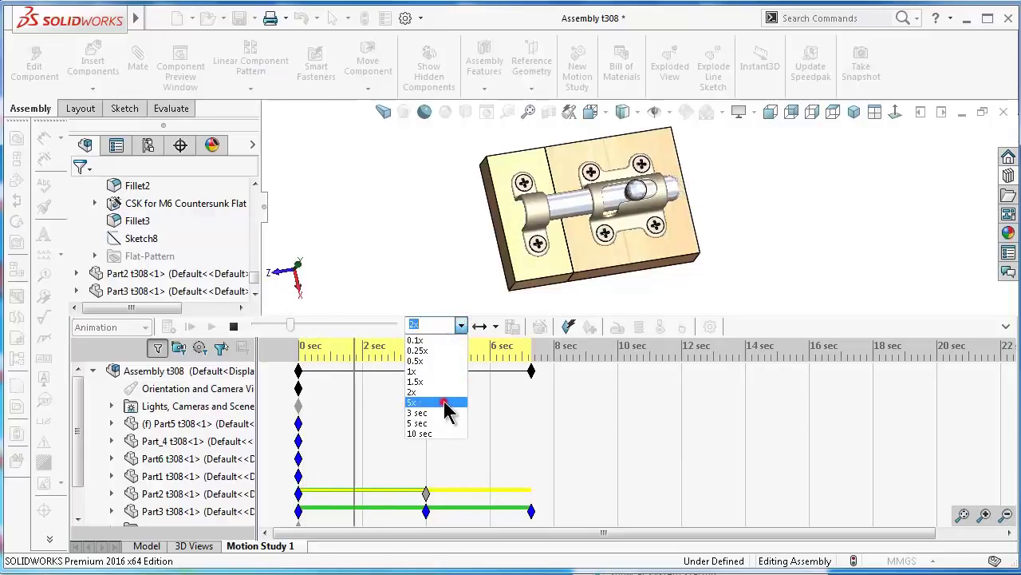
click(415, 403)
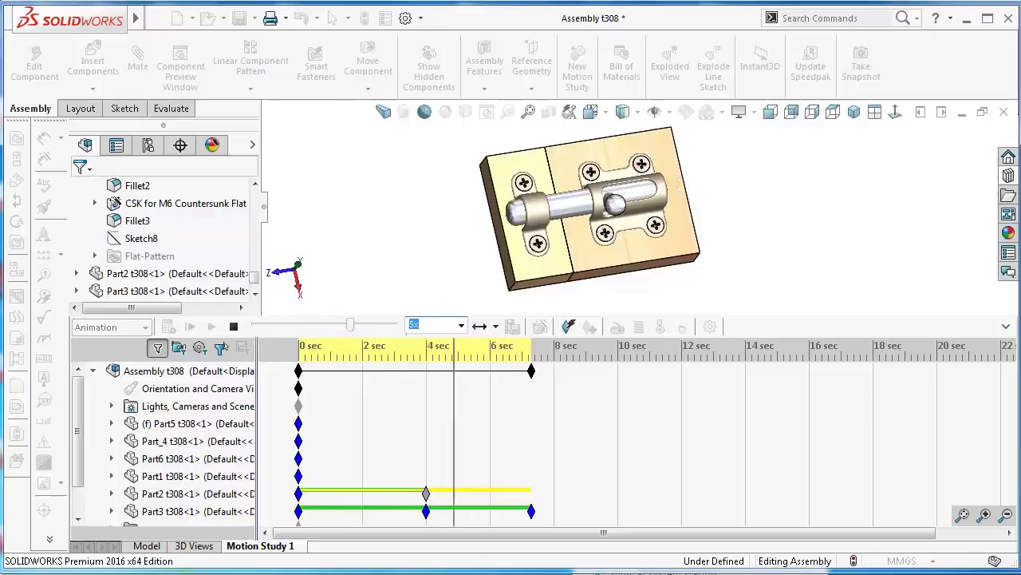
Restart the bolt animation at 5x and collapse the MotionManager timeline
click(233, 326)
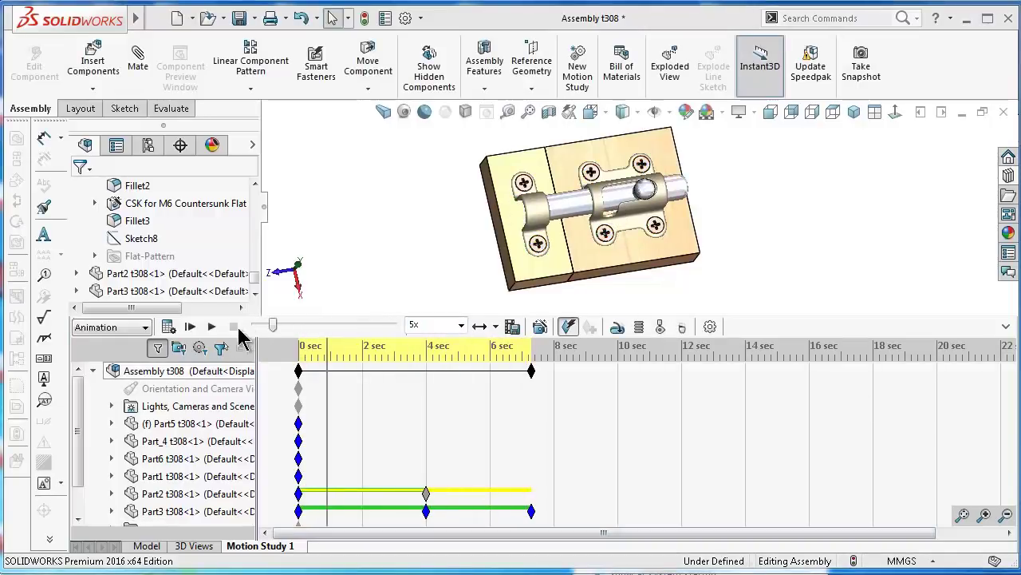
click(211, 326)
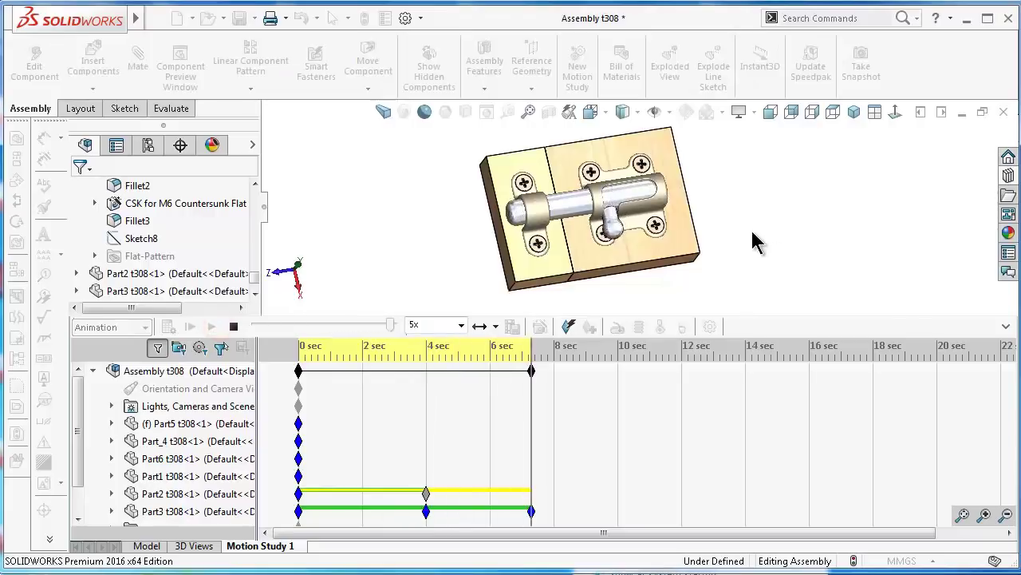
click(1005, 327)
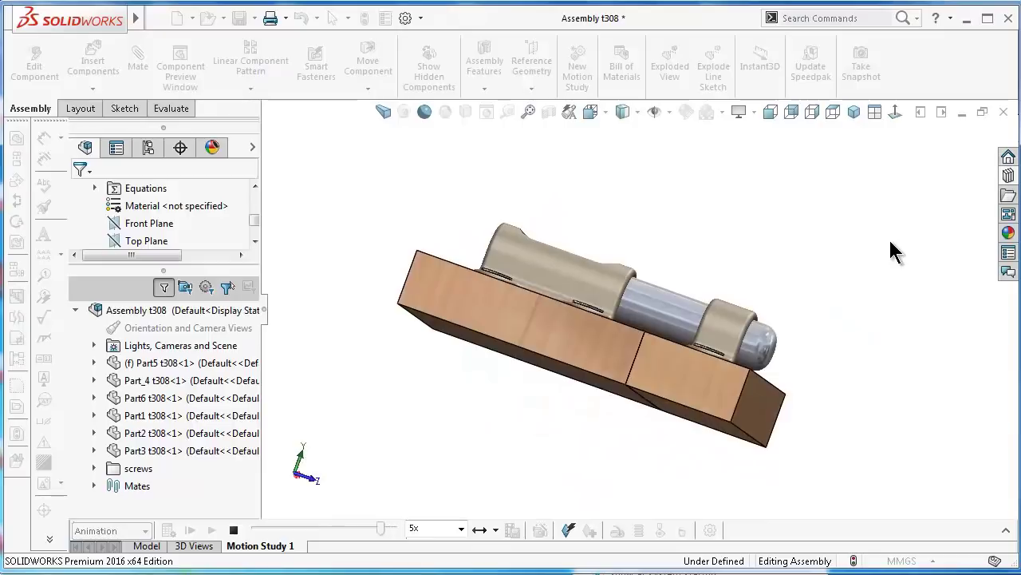
View the running bolt animation from the Back and slow playback from 5x to 2x
click(793, 113)
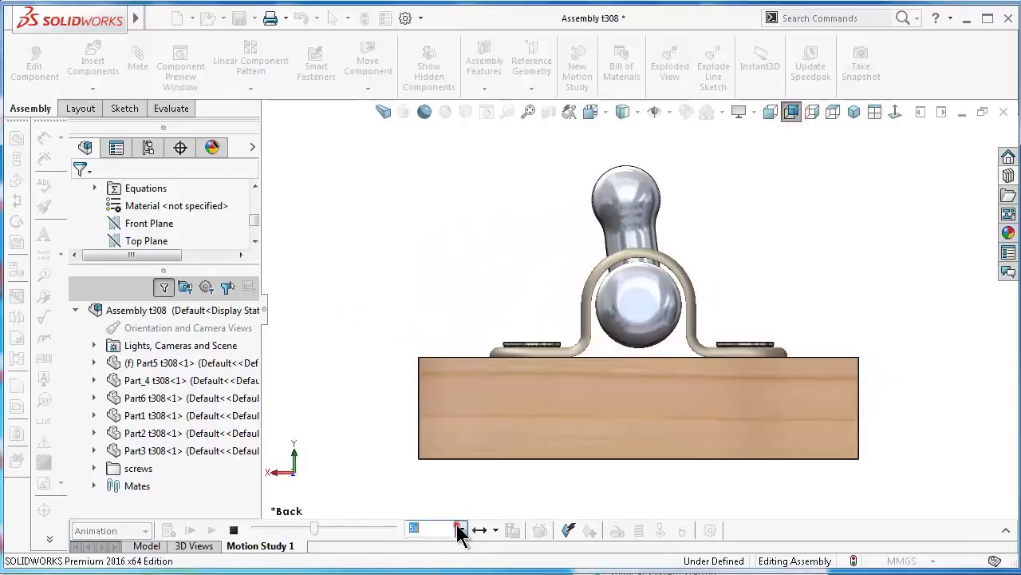
click(460, 529)
click(414, 574)
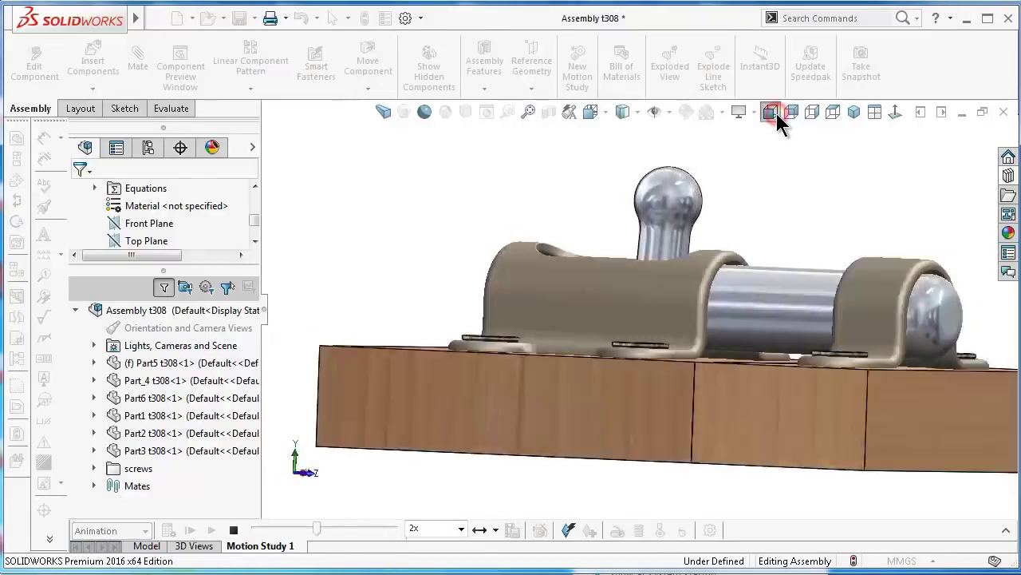
Watch the bolt animation from the Front and Back views, then return to Isometric
click(771, 111)
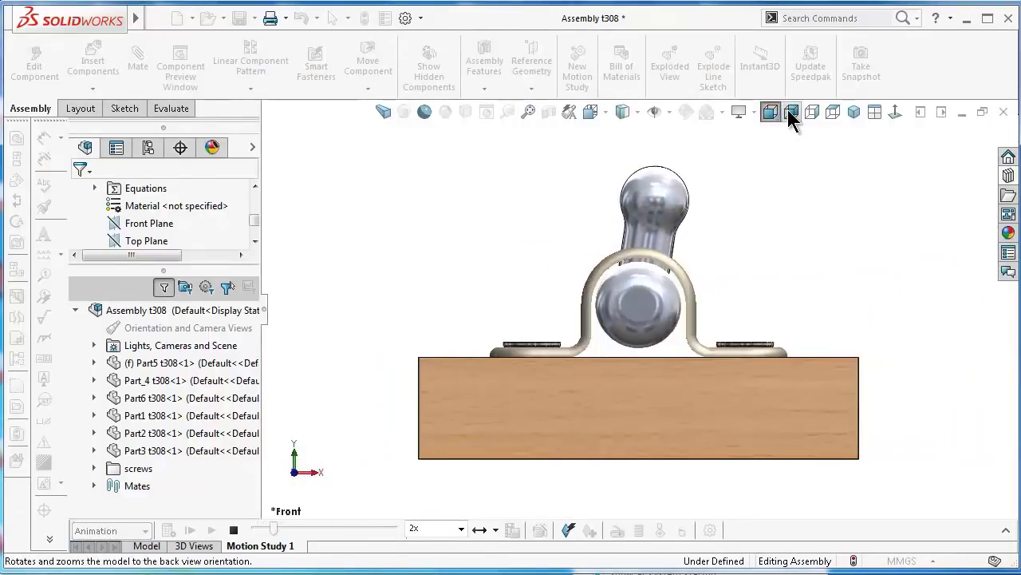
click(790, 111)
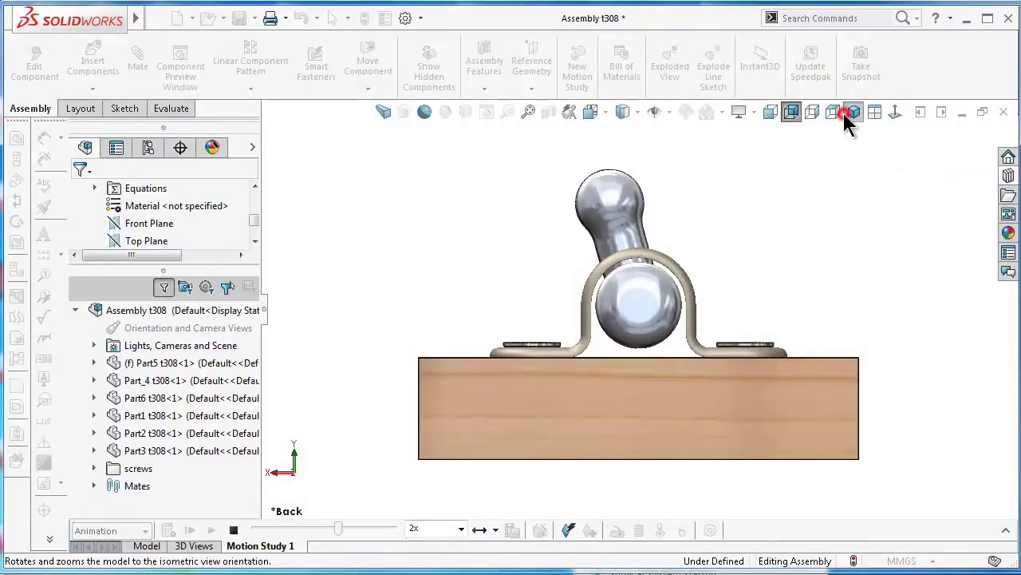
click(845, 114)
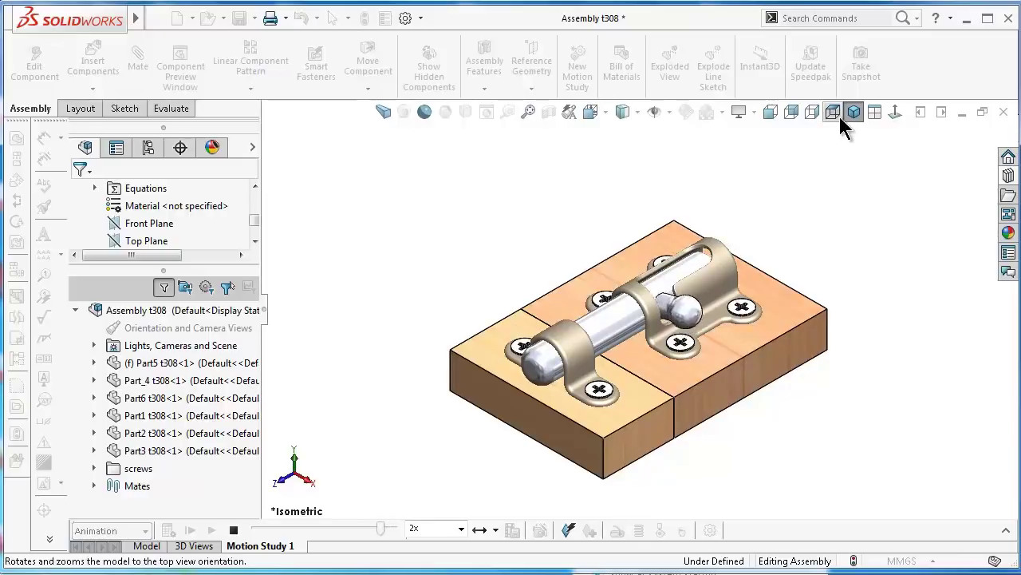
Check the Top and Right views, hide the FeatureManager pane, and finish in Isometric
click(835, 115)
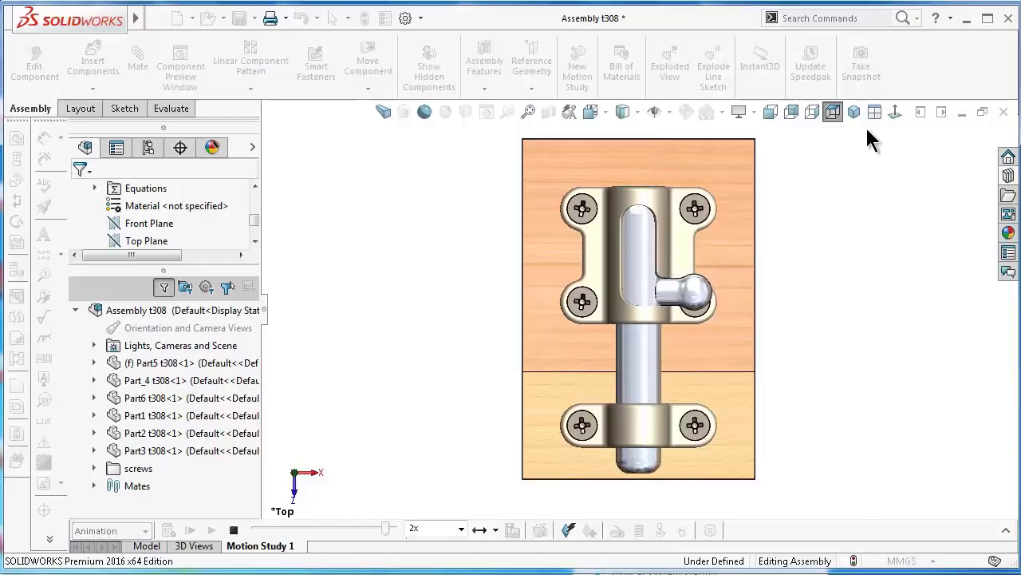
click(813, 113)
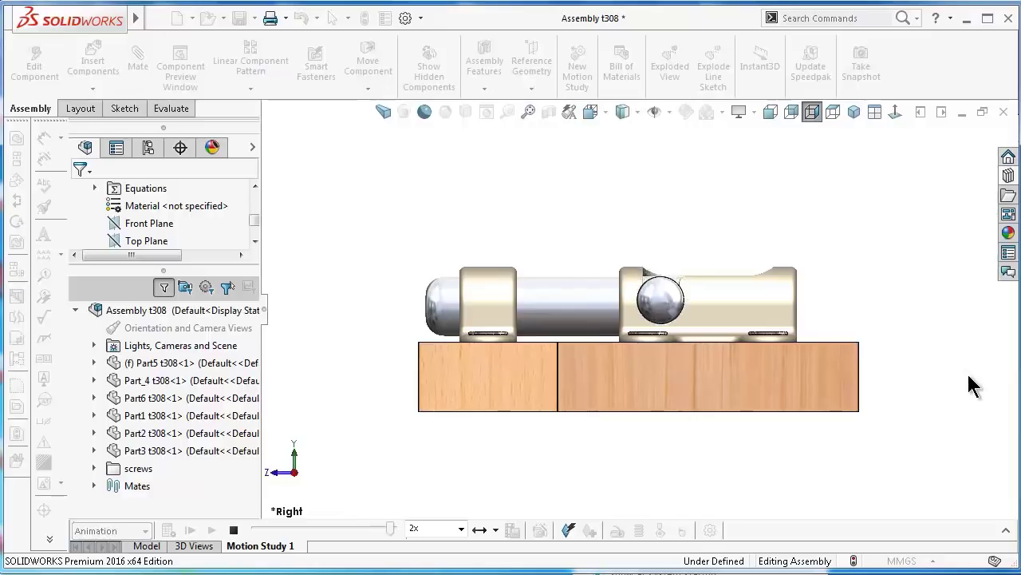
click(853, 111)
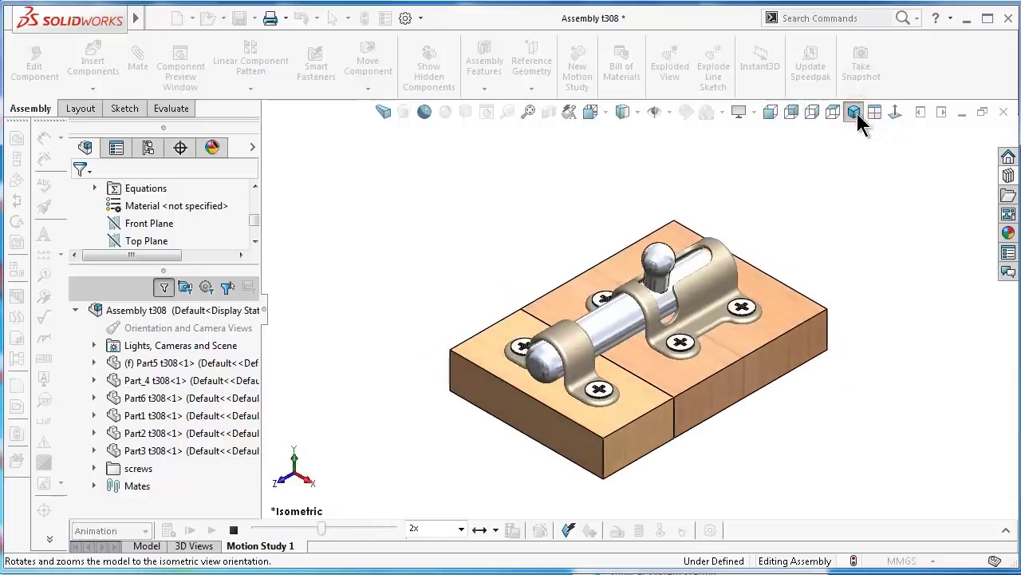
click(266, 310)
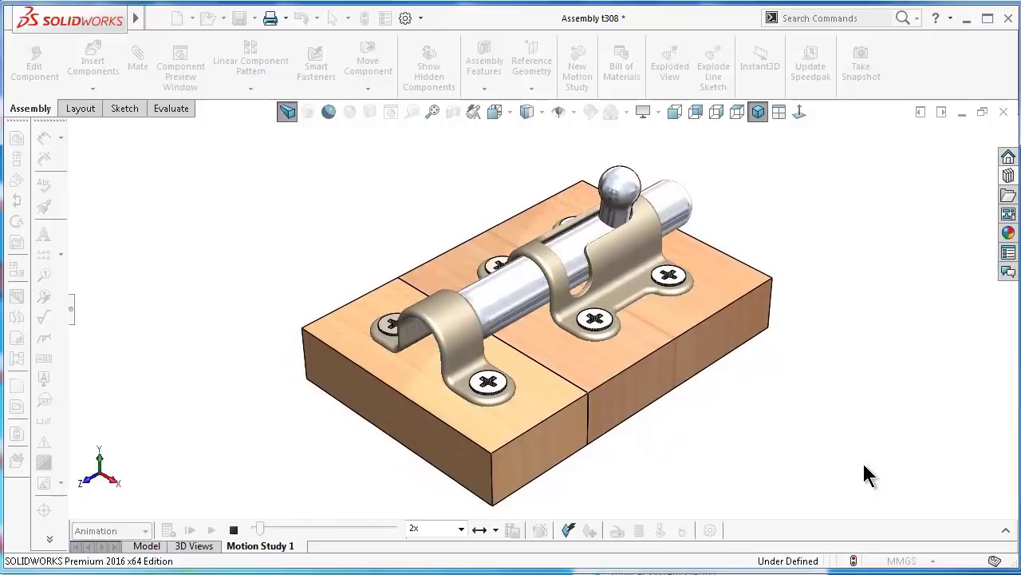
click(756, 118)
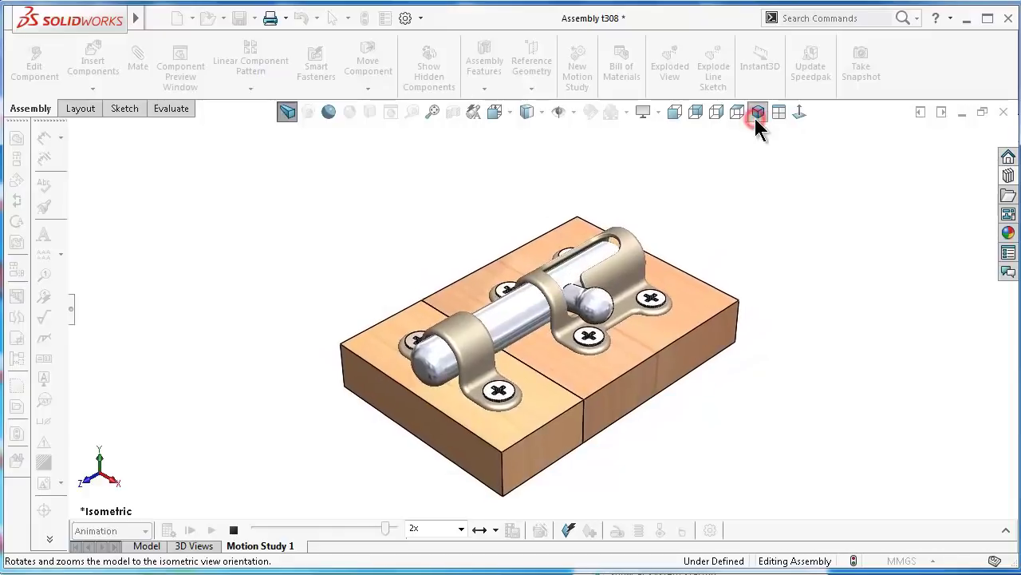